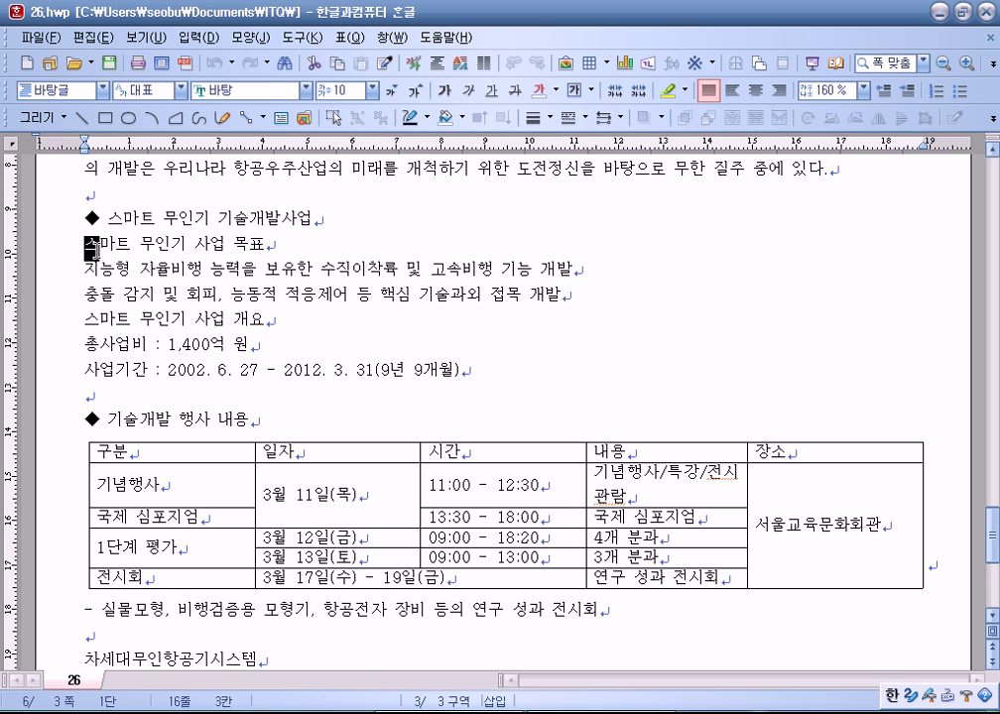
Step: Open a blank Notepad window and move it up over the middle of the Hangul document
{"action": "left_click", "coordinate": [188, 319]}
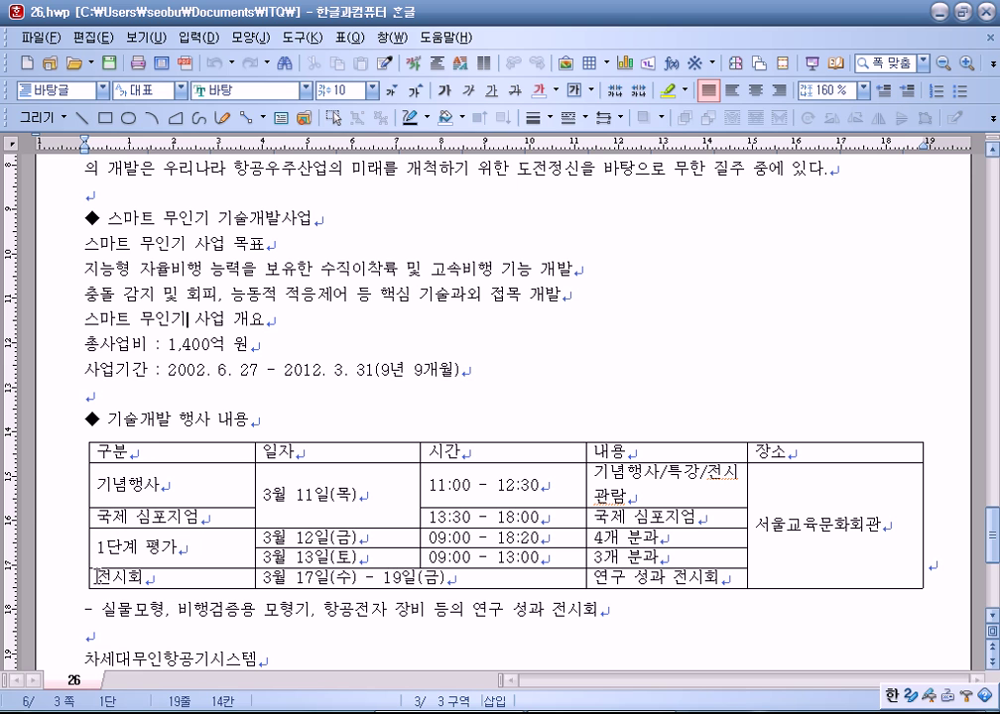
{"action": "key", "text": "super"}
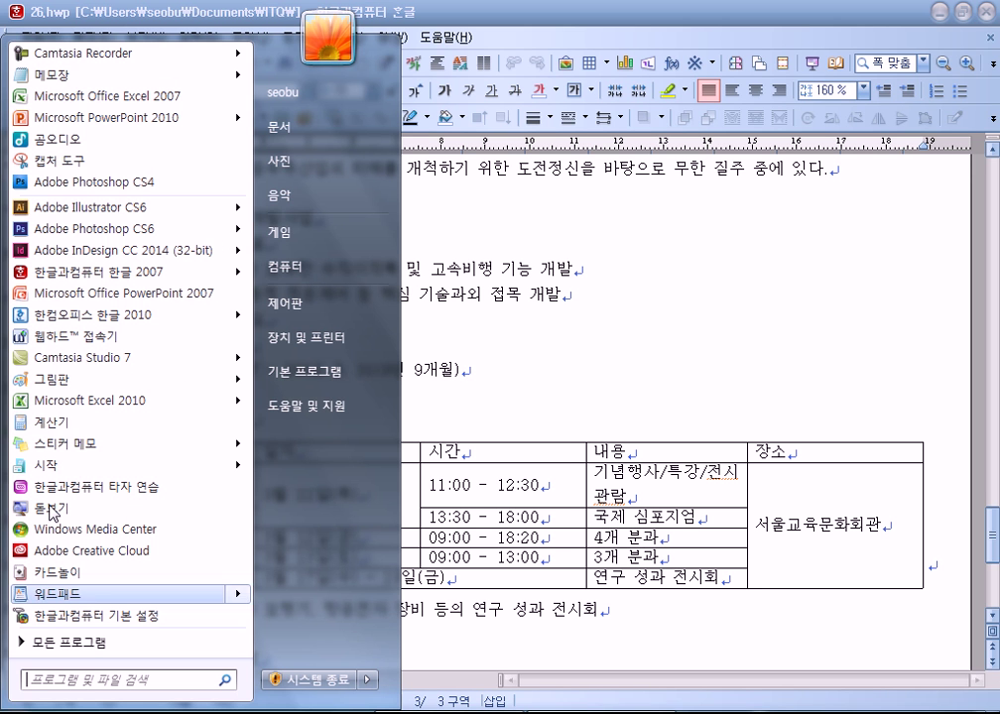
{"action": "left_click", "coordinate": [79, 72]}
{"action": "left_click_drag", "start_coordinate": [602, 268], "coordinate": [444, 28]}
Step: Enter "가) 스마트" as the first line of the note and start a new line
{"action": "type", "text": "가)"}
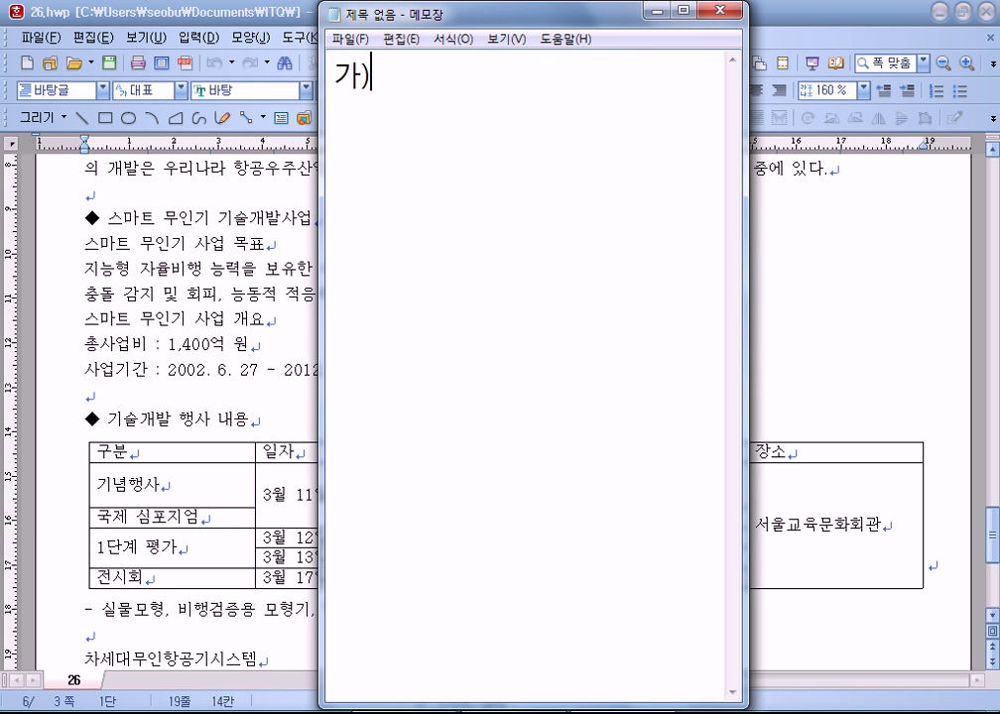
{"action": "type", "text": " tmakxm"}
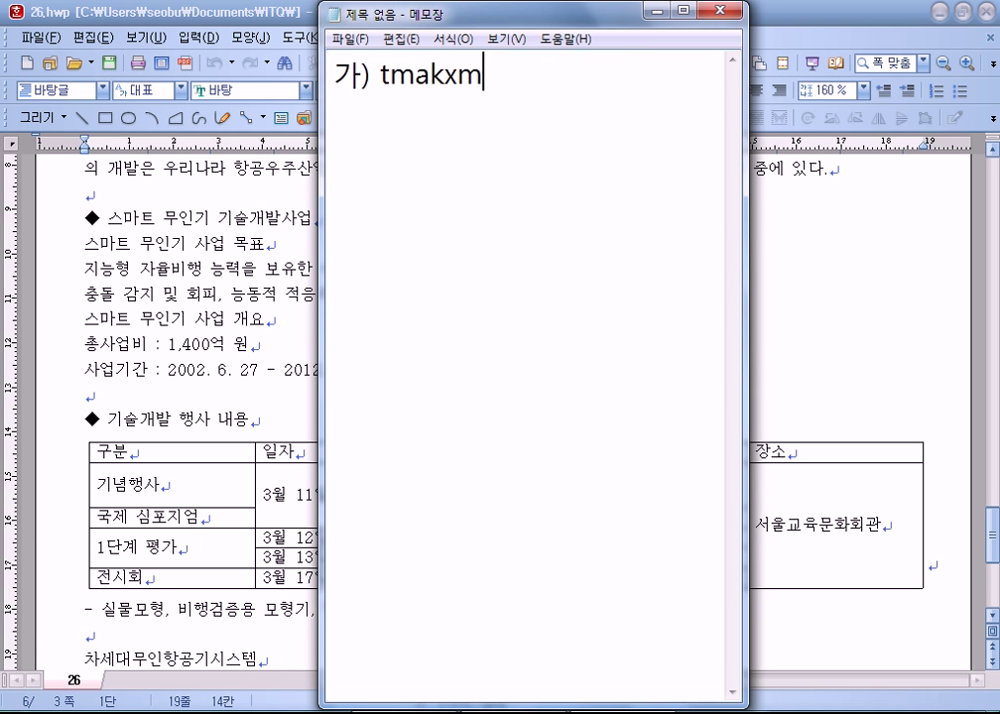
{"action": "key", "text": "BackSpace"}
{"action": "key", "text": "BackSpace"}
{"action": "key", "text": "BackSpace"}
{"action": "key", "text": "BackSpace"}
{"action": "key", "text": "BackSpace"}
{"action": "key", "text": "BackSpace"}
{"action": "key", "text": "Hangul"}
{"action": "type", "text": "스나"}
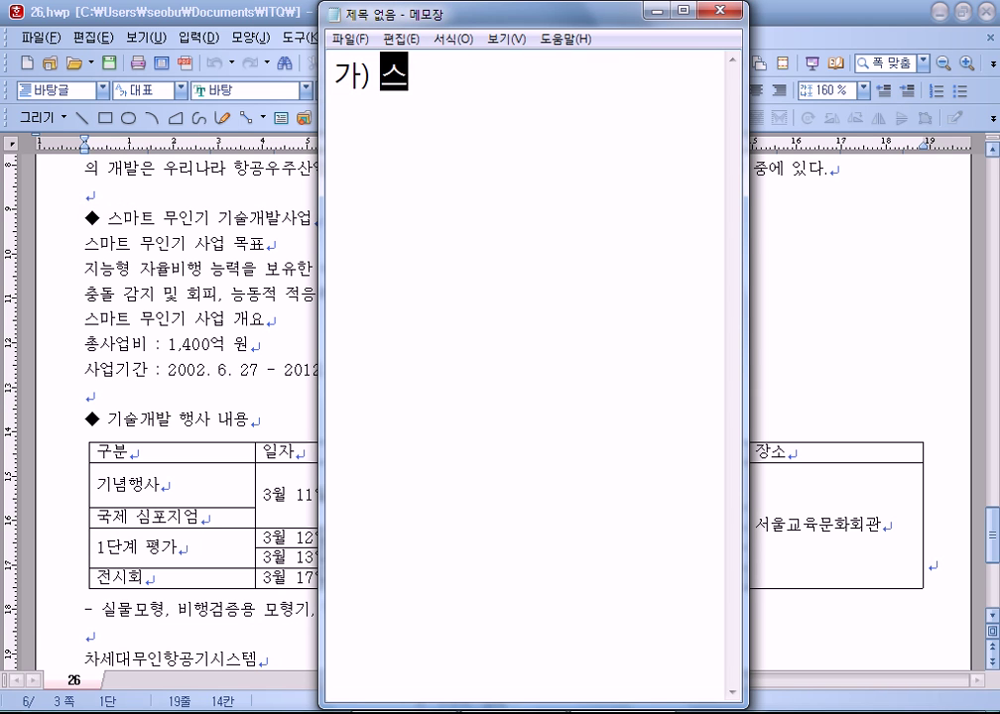
{"action": "key", "text": "BackSpace"}
{"action": "key", "text": "BackSpace"}
{"action": "type", "text": "마트"}
{"action": "key", "text": "Return"}
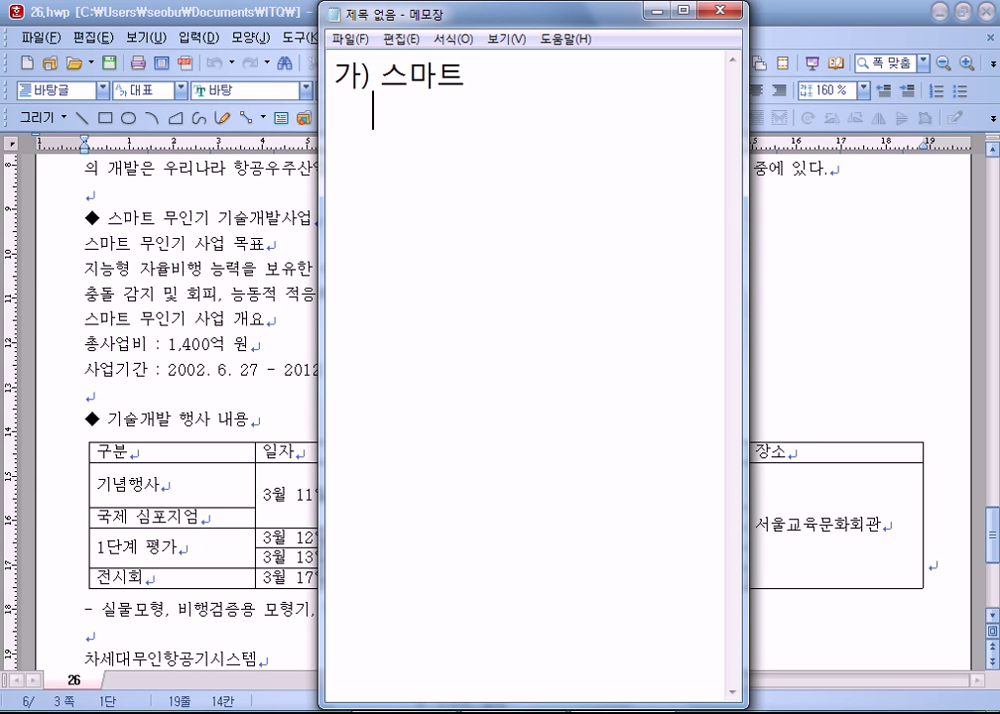
Step: Add the indented sub-items "a) 지능형" and "b) 지능형" beneath the first line
{"action": "type", "text": "a) 지능형"}
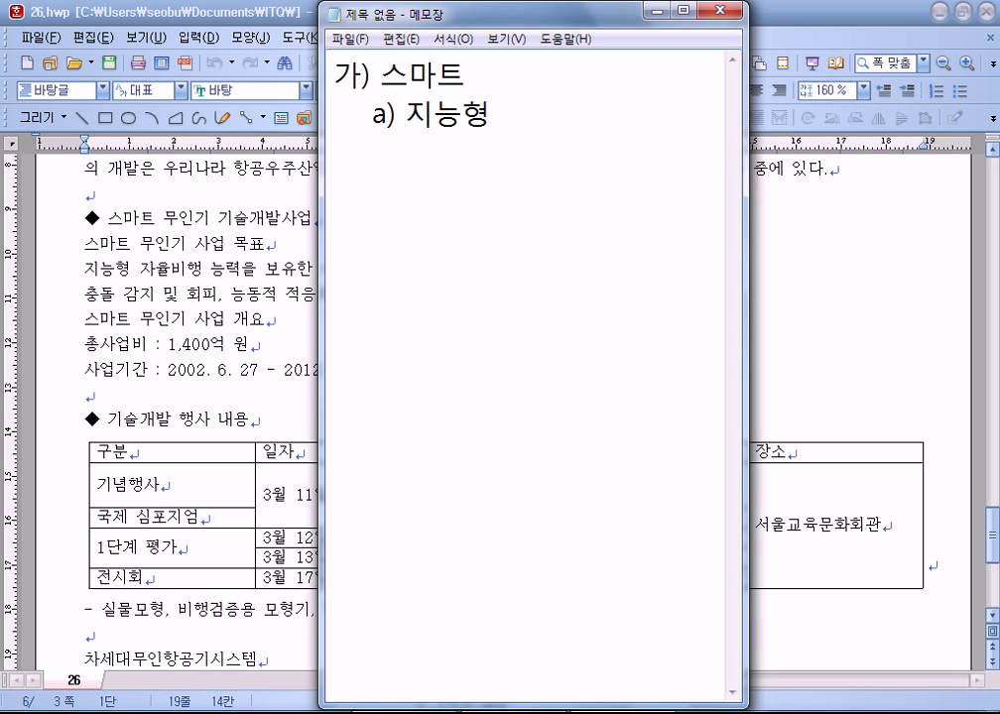
{"action": "key", "text": "Return"}
{"action": "type", "text": "ㅁ"}
{"action": "key", "text": "BackSpace"}
{"action": "type", "text": "b)"}
{"action": "type", "text": " 지능형"}
{"action": "key", "text": "Return"}
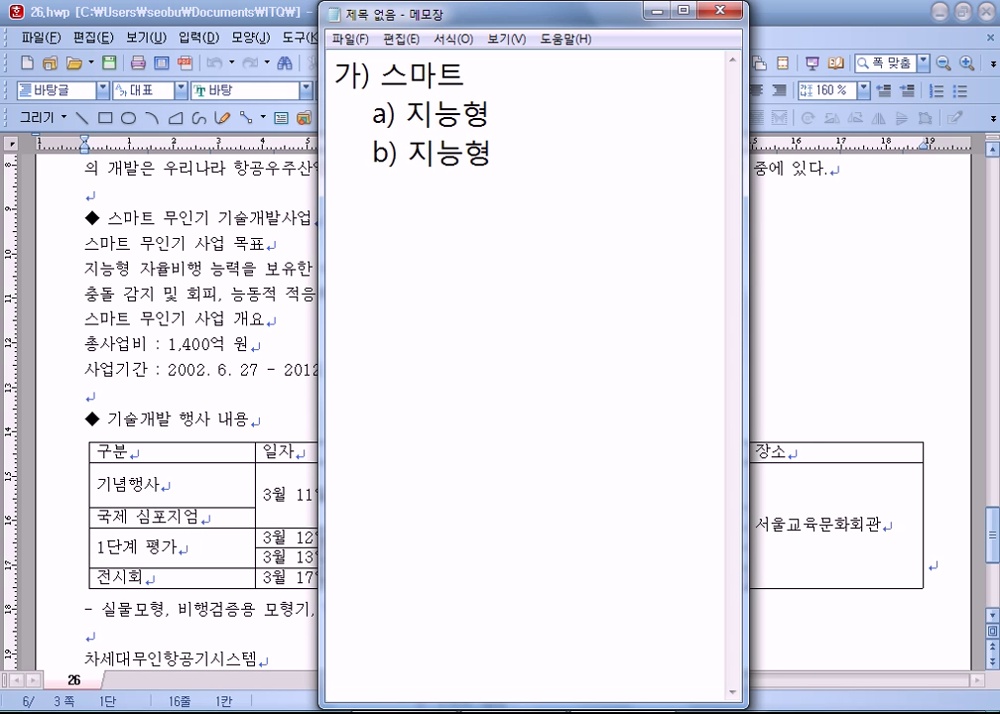
Step: Start a line numbered "나)" and replace the text of sub-item b) above it with "충돌"
{"action": "type", "text": "나) 추"}
{"action": "key", "text": "BackSpace"}
{"action": "key", "text": "Up"}
{"action": "key", "text": "Right"}
{"action": "key", "text": "Right"}
{"action": "key", "text": "Right"}
{"action": "type", "text": "츠ㅜ"}
{"action": "key", "text": "BackSpace"}
{"action": "key", "text": "BackSpace"}
{"action": "type", "text": "ㅊㅇ"}
{"action": "key", "text": "BackSpace"}
{"action": "key", "text": "BackSpace"}
{"action": "type", "text": "추ㅇ돌"}
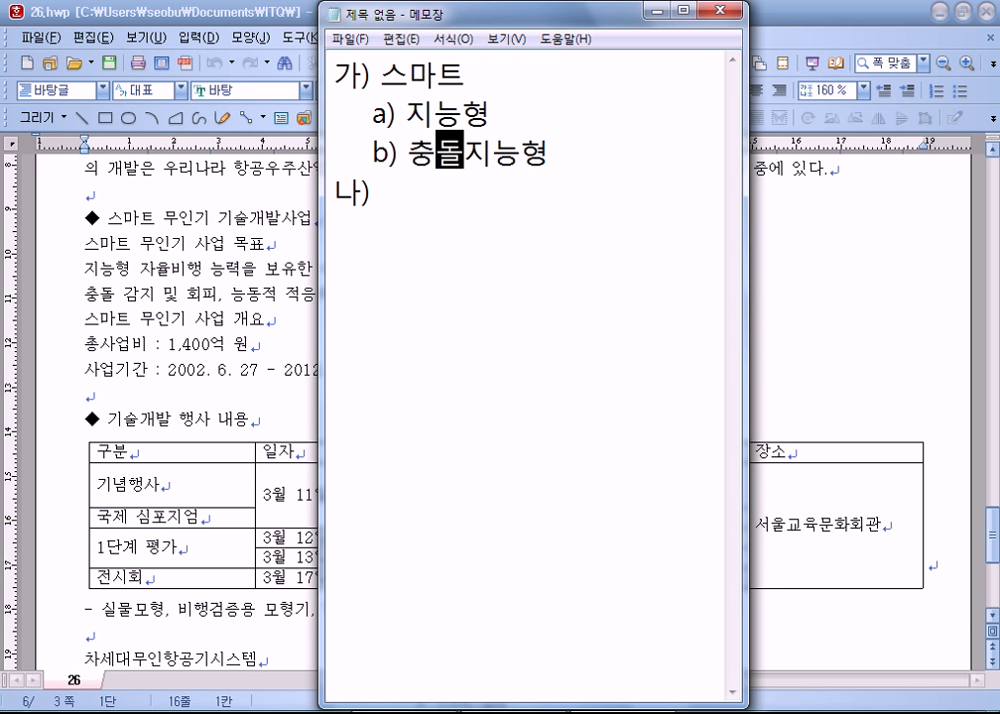
{"action": "key", "text": "Delete"}
{"action": "key", "text": "Delete"}
{"action": "key", "text": "Delete"}
Step: Complete the "나)" line with "스마트" and add the indented sub-items "a) 총사업비" and "b) 사업기간" under it
{"action": "key", "text": "Down"}
{"action": "type", "text": "스마트"}
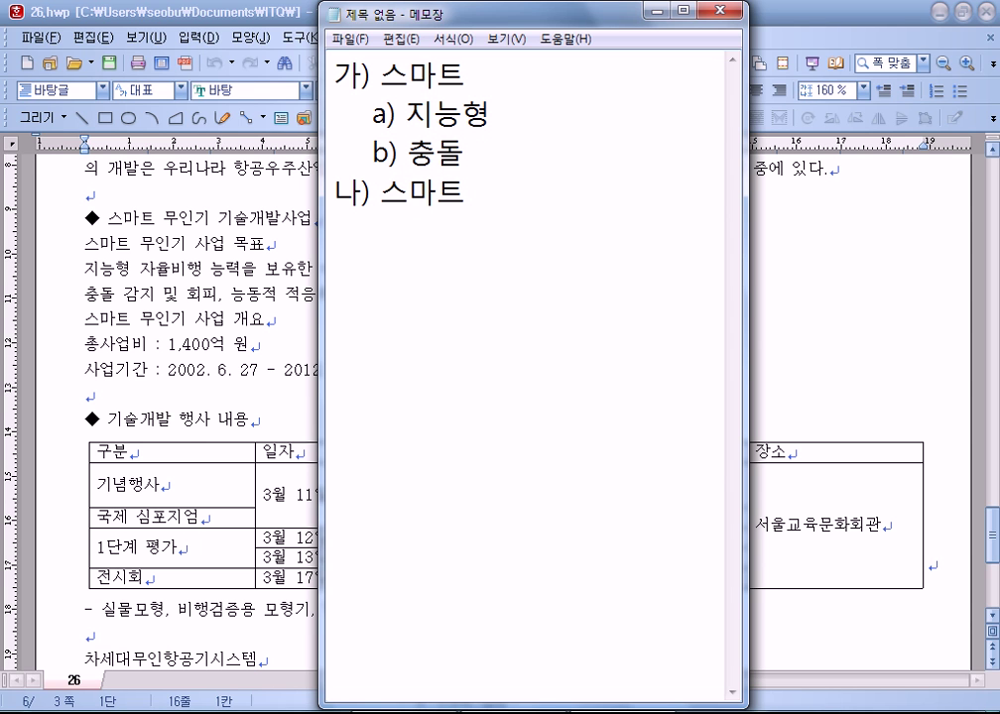
{"action": "key", "text": "Return"}
{"action": "type", "text": "a) 총사업비"}
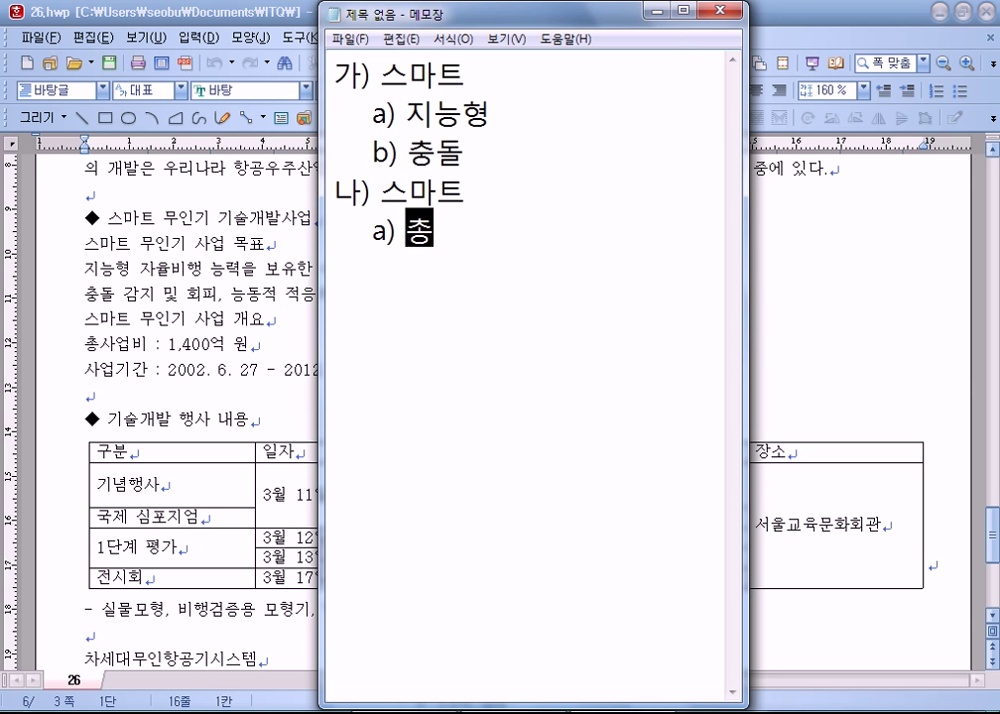
{"action": "key", "text": "Return"}
{"action": "type", "text": "ㅠ"}
{"action": "key", "text": "BackSpace"}
{"action": "key", "text": "Hangul"}
{"action": "type", "text": "b)"}
{"action": "key", "text": "Hangul"}
{"action": "type", "text": "사업기간"}
{"action": "key", "text": "Return"}
{"action": "key", "text": "Return"}
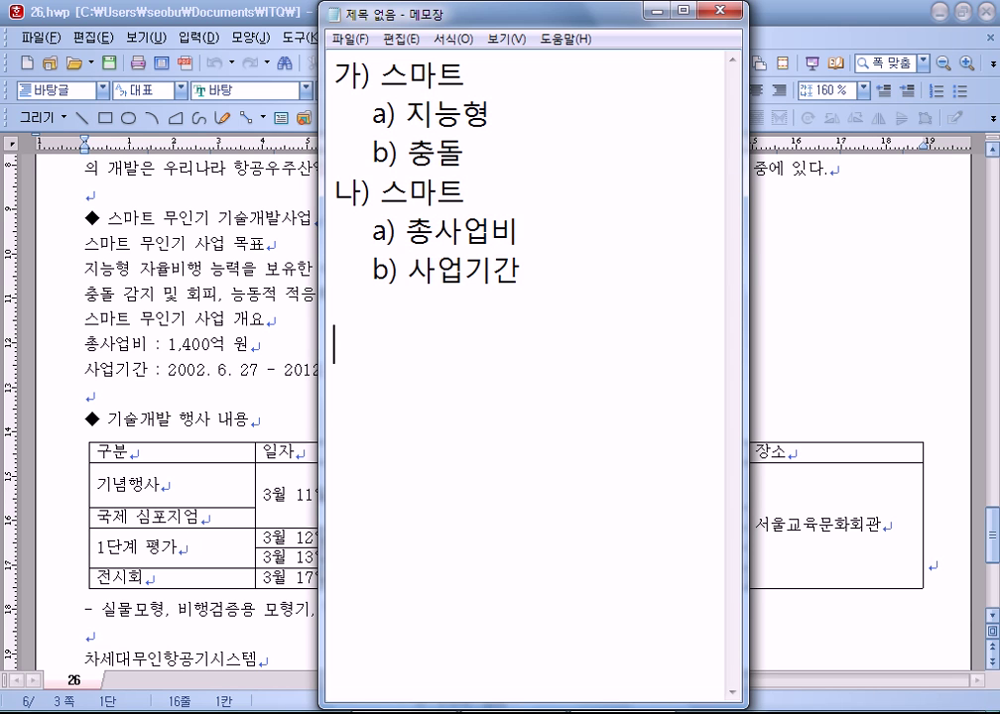
Step: Enter the question line "문제1) 다음중 맞는" below the outline example, separated by a blank line
{"action": "left_click_drag", "start_coordinate": [336, 67], "coordinate": [517, 285]}
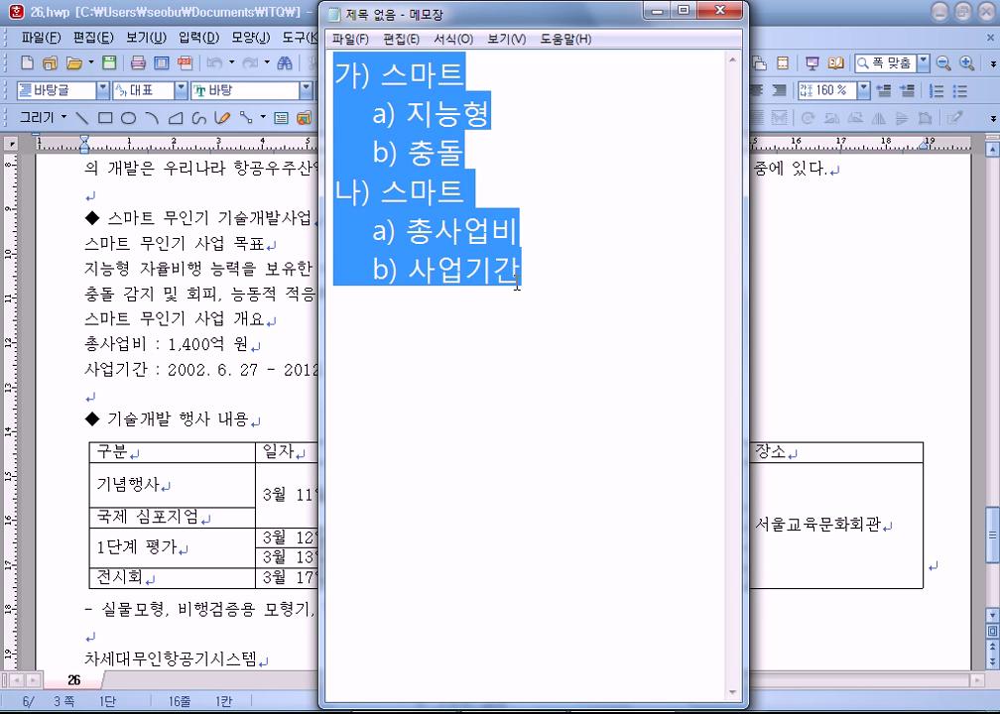
{"action": "left_click", "coordinate": [488, 342]}
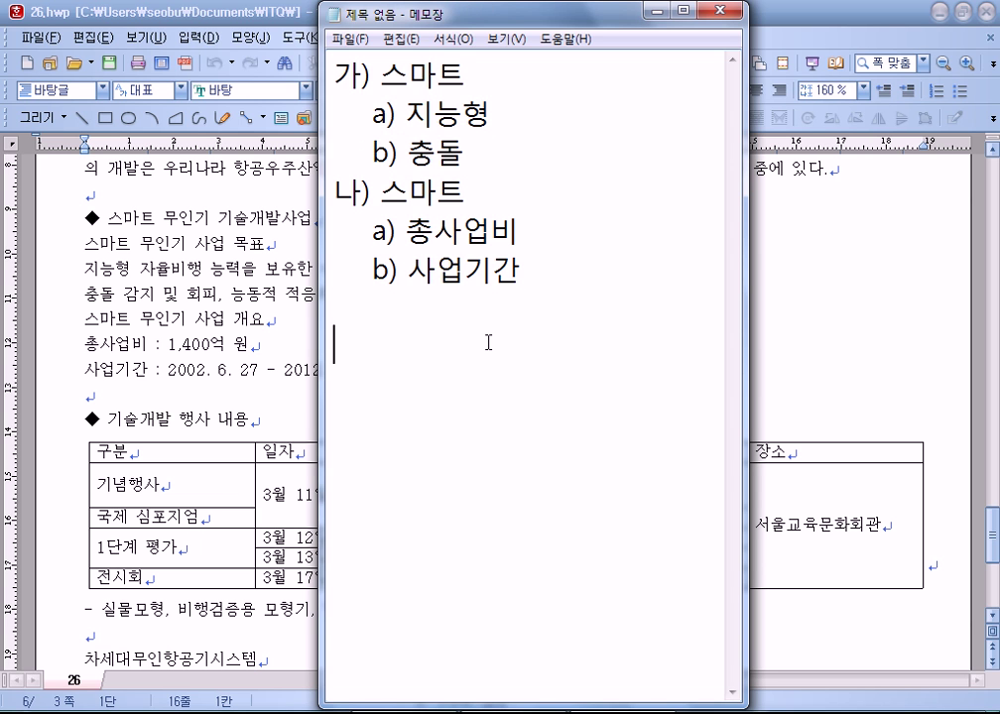
{"action": "type", "text": "문제"}
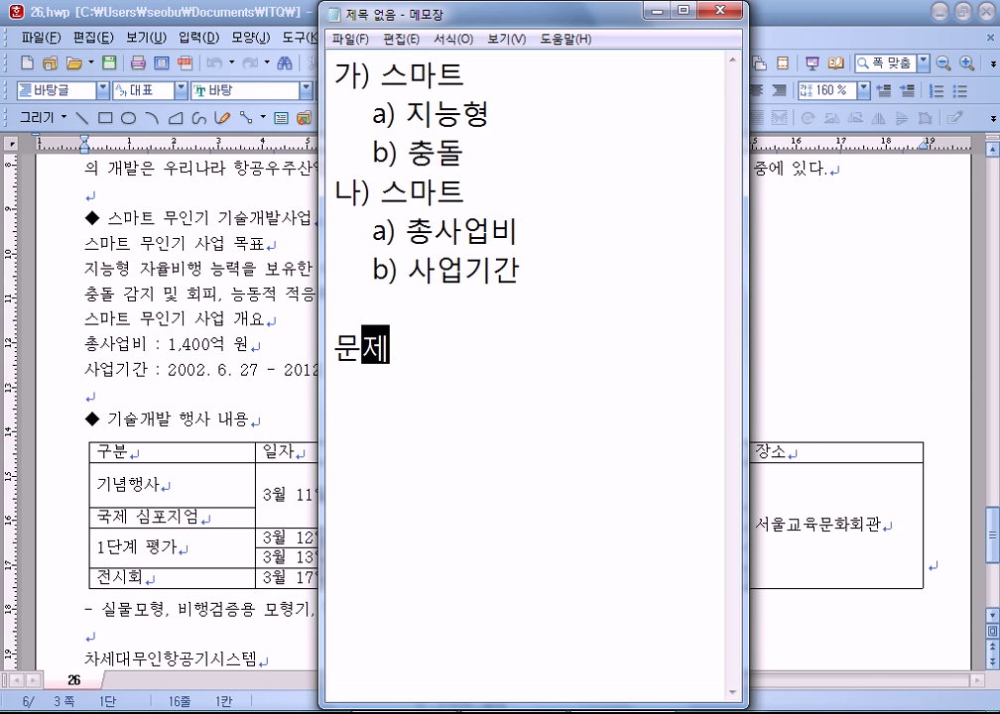
{"action": "type", "text": "1) ekd"}
{"action": "key", "text": "BackSpace"}
{"action": "key", "text": "BackSpace"}
{"action": "key", "text": "BackSpace"}
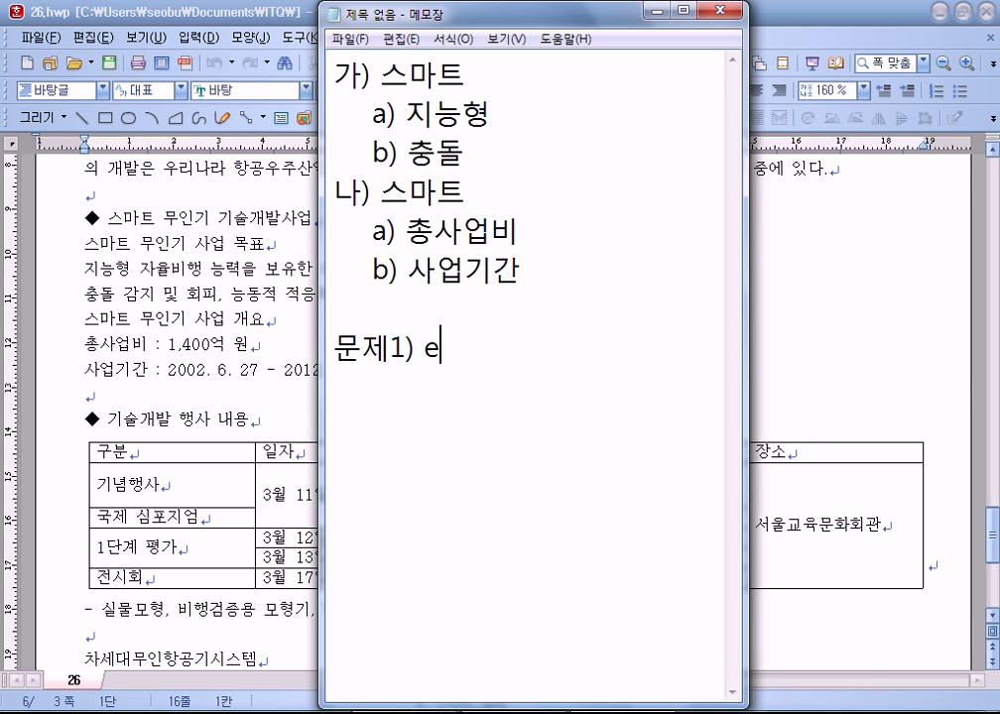
{"action": "type", "text": "다음중 맞는"}
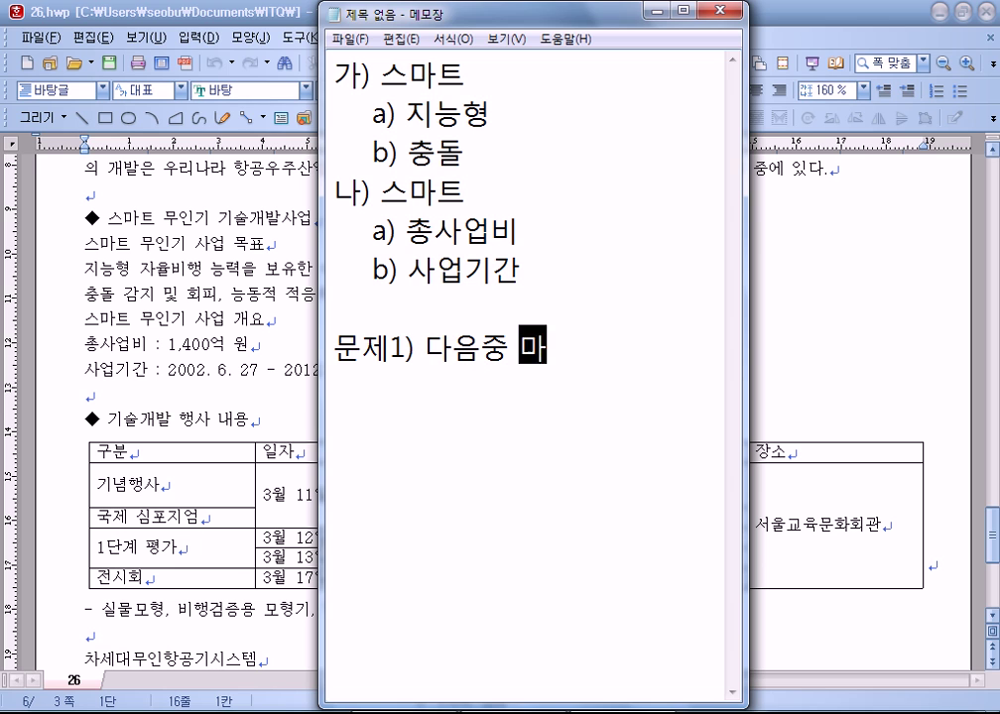
{"action": "key", "text": "Return"}
{"action": "key", "text": "Return"}
{"action": "type", "text": "\\"}
{"action": "key", "text": "BackSpace"}
{"action": "key", "text": "BackSpace"}
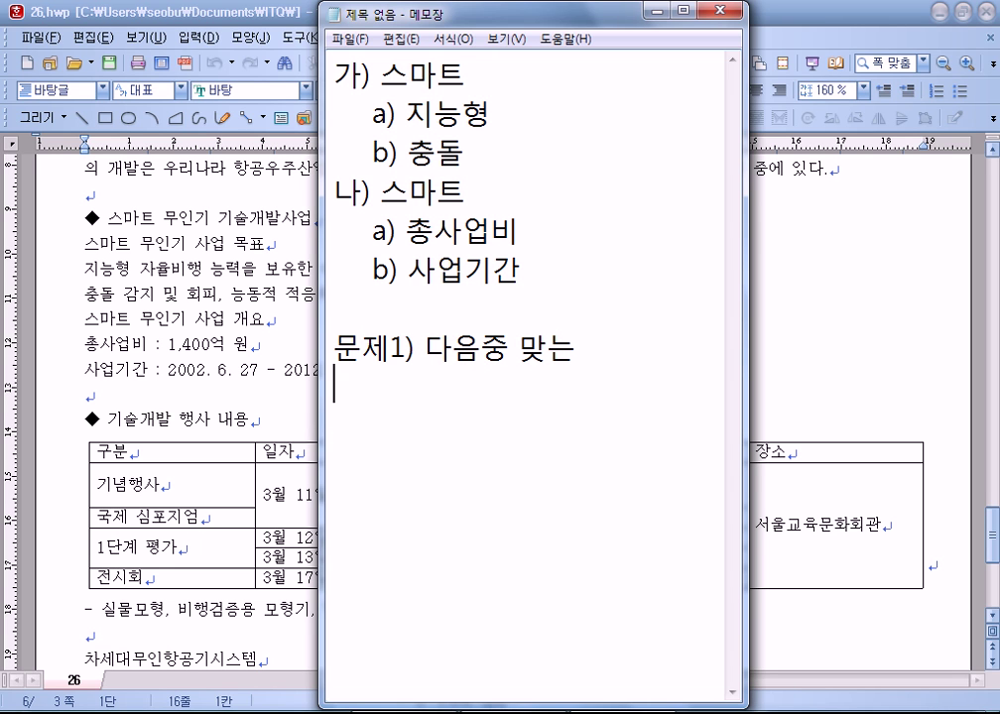
Step: List the empty choice labels "가)", "나)", "다)" and "라)" on separate lines under the question
{"action": "type", "text": "1)"}
{"action": "key", "text": "Return"}
{"action": "type", "text": "ㄴ"}
{"action": "key", "text": "BackSpace"}
{"action": "type", "text": "2"}
{"action": "key", "text": "BackSpace"}
{"action": "key", "text": "BackSpace"}
{"action": "key", "text": "BackSpace"}
{"action": "key", "text": "BackSpace"}
{"action": "type", "text": "가)"}
{"action": "key", "text": "Return"}
{"action": "type", "text": "ㄴㅏ)"}
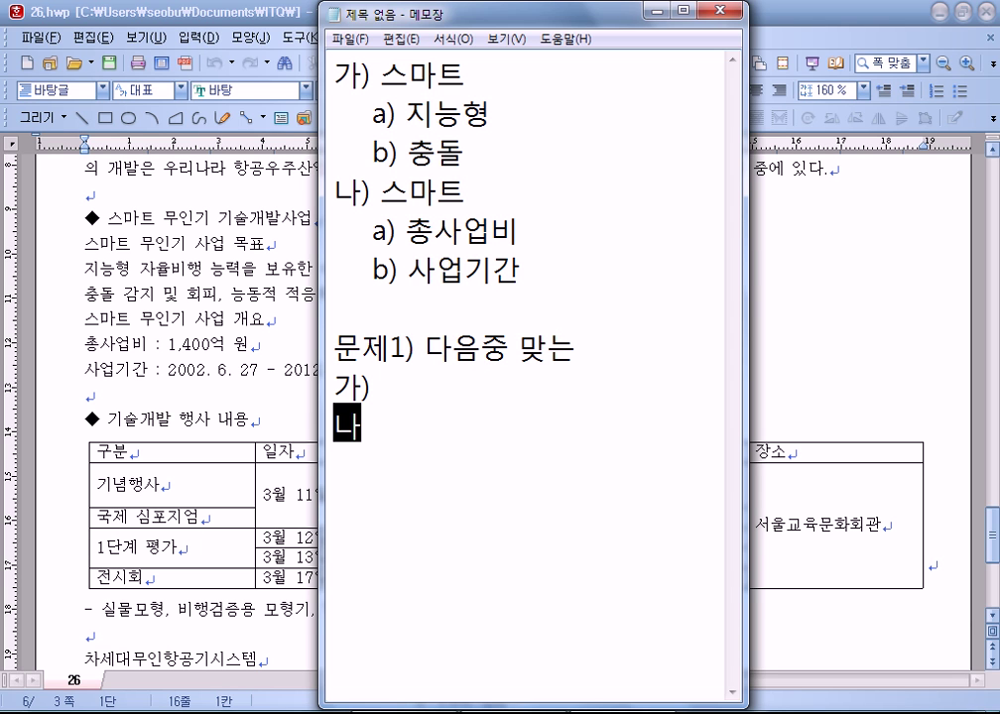
{"action": "key", "text": "Return"}
{"action": "type", "text": "다)"}
{"action": "key", "text": "Return"}
{"action": "type", "text": "라)"}
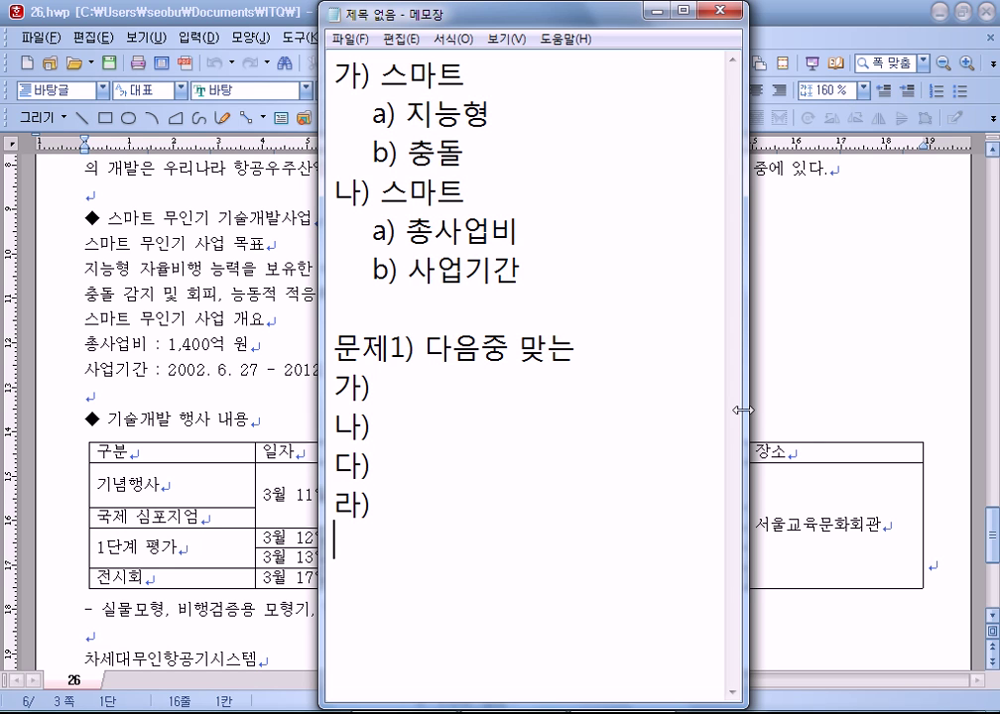
Step: Change the question's label from "문제1)" to "1."
{"action": "left_click_drag", "start_coordinate": [395, 346], "coordinate": [361, 346]}
{"action": "key", "text": "BackSpace"}
{"action": "type", "text": "."}
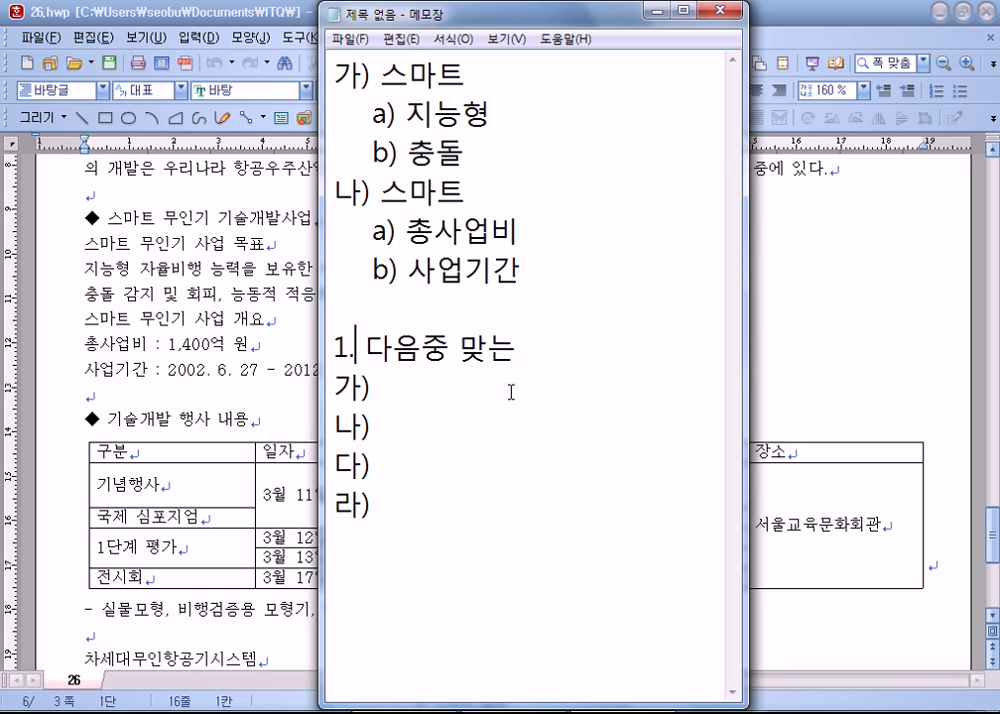
{"action": "key", "text": "Delete"}
Step: Add blank lines after the choices and enter the second question heading "2. 문제" below them
{"action": "left_click_drag", "start_coordinate": [337, 382], "coordinate": [391, 532]}
{"action": "left_click", "coordinate": [411, 535]}
{"action": "key", "text": "Return"}
{"action": "key", "text": "Return"}
{"action": "key", "text": "Return"}
{"action": "key", "text": "Return"}
{"action": "key", "text": "Return"}
{"action": "key", "text": "Return"}
{"action": "key", "text": "Return"}
{"action": "key", "text": "Return"}
{"action": "key", "text": "Return"}
{"action": "key", "text": "Return"}
{"action": "left_click", "coordinate": [367, 292]}
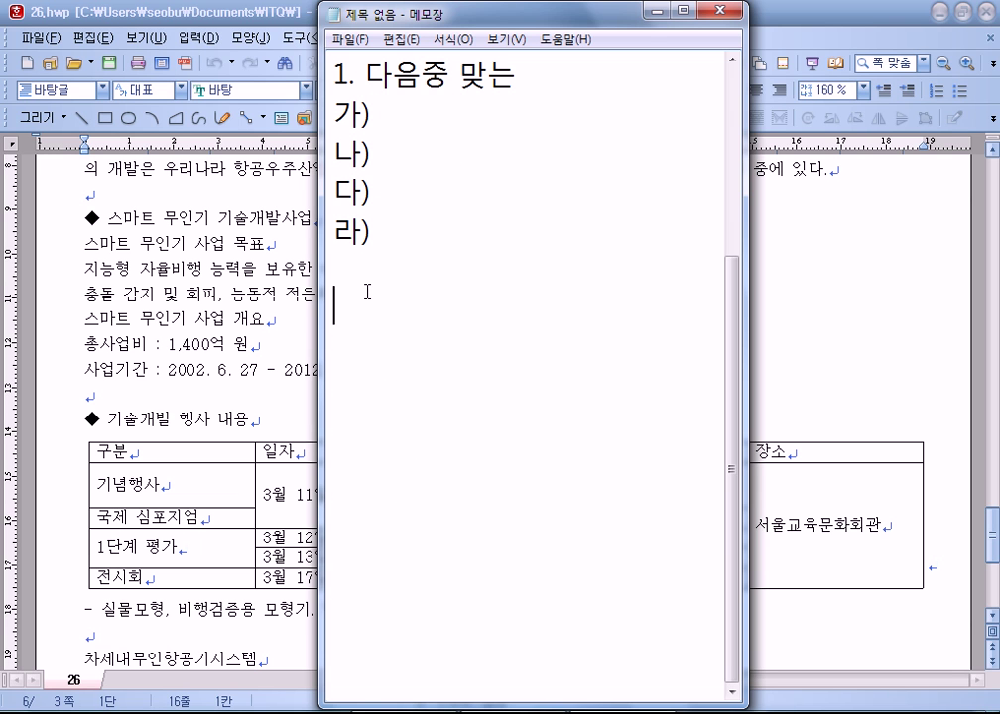
{"action": "type", "text": "3"}
{"action": "key", "text": "BackSpace"}
{"action": "type", "text": "2. 문제"}
Step: List the choices "가)", "나)", "다)" and "라)" under the second question and start a line numbered "3."
{"action": "key", "text": "Return"}
{"action": "type", "text": "가)"}
{"action": "key", "text": "Return"}
{"action": "type", "text": "나"}
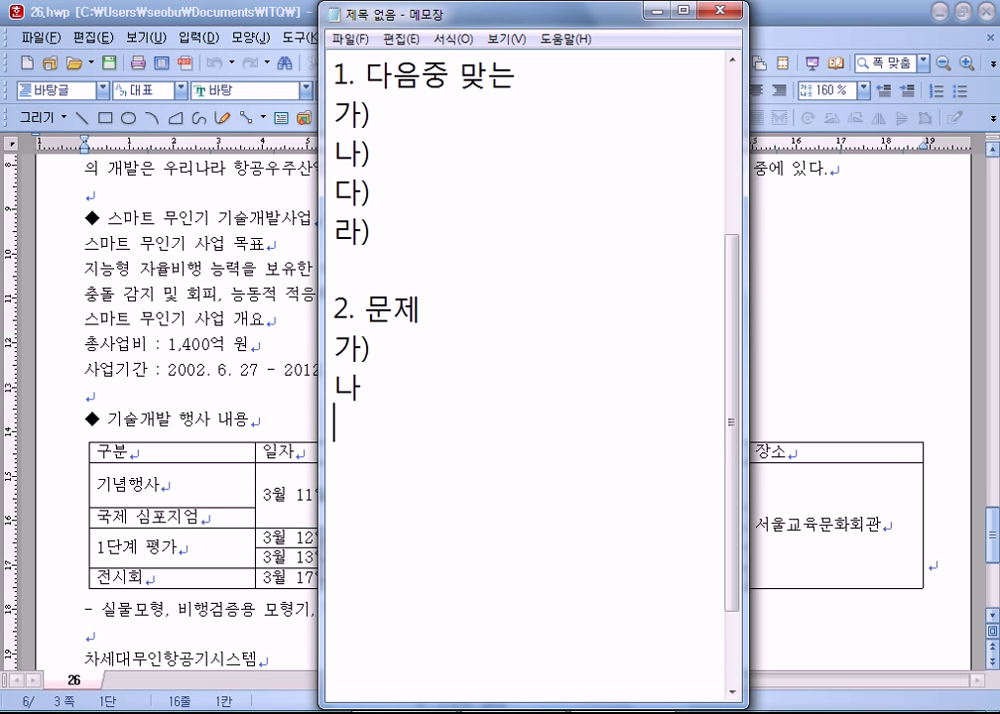
{"action": "type", "text": ")"}
{"action": "key", "text": "Return"}
{"action": "type", "text": "다)"}
{"action": "key", "text": "Return"}
{"action": "type", "text": "ㄹㅏ)"}
{"action": "key", "text": "Return"}
{"action": "key", "text": "Return"}
{"action": "type", "text": "3."}
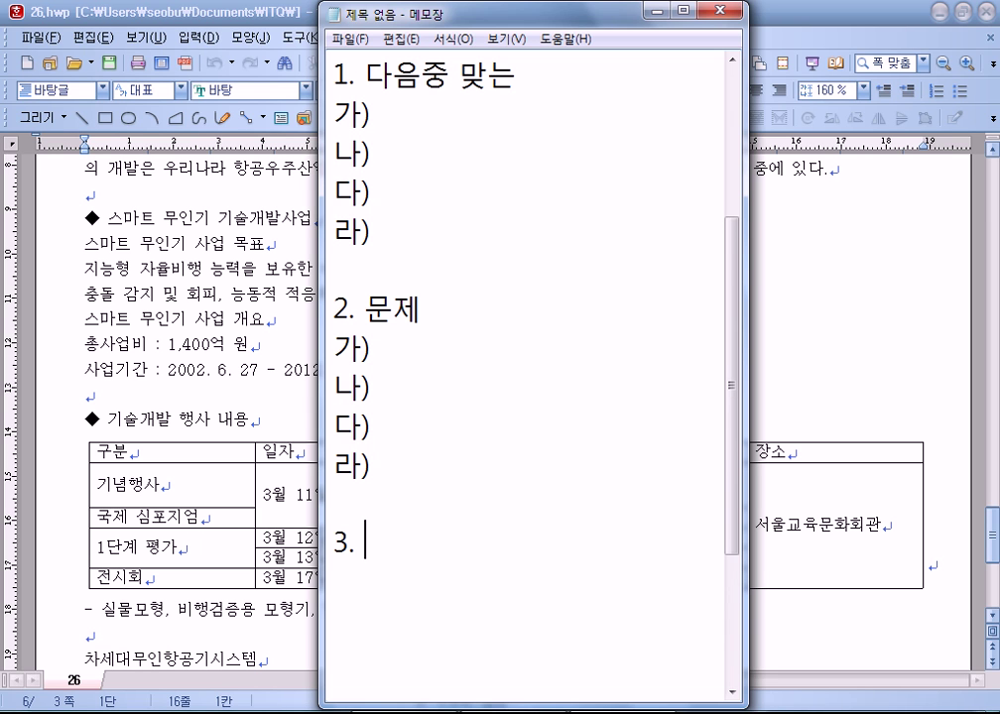
Step: Highlight the numbered question lines and the first question's choice list to compare the two numbering levels
{"action": "key", "text": "ctrl+Home"}
{"action": "key", "text": "shift+Right"}
{"action": "key", "text": "shift+Right"}
{"action": "key", "text": "shift+Right"}
{"action": "key", "text": "shift+Right"}
{"action": "key", "text": "shift+Right"}
{"action": "left_click_drag", "start_coordinate": [332, 298], "coordinate": [424, 296]}
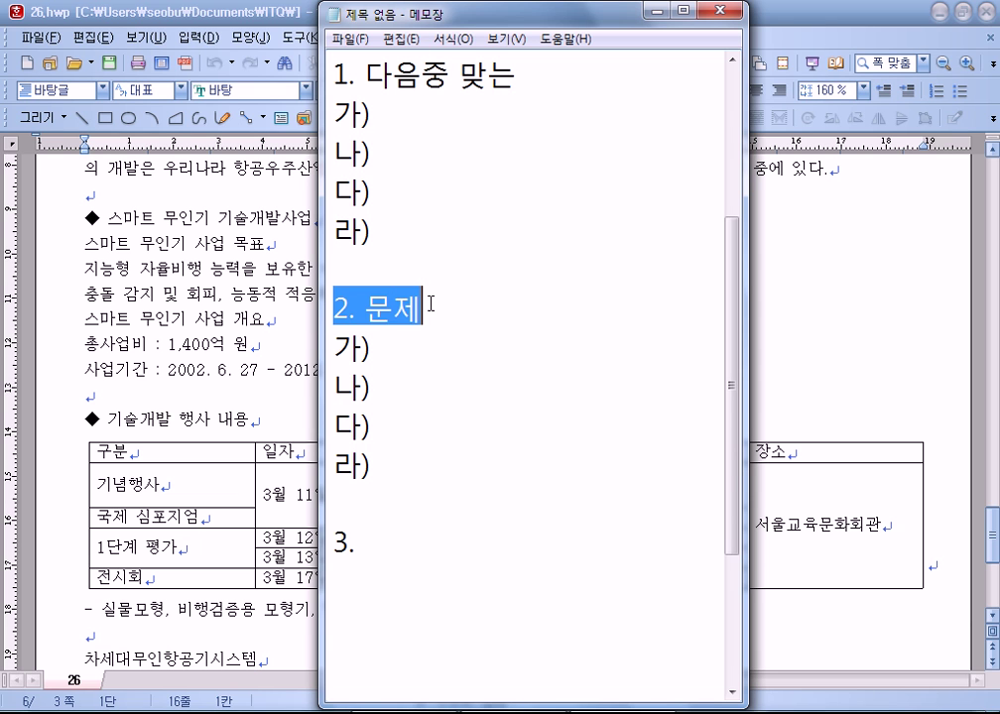
{"action": "left_click", "coordinate": [338, 541]}
{"action": "left_click_drag", "start_coordinate": [358, 540], "coordinate": [373, 539]}
{"action": "left_click_drag", "start_coordinate": [334, 113], "coordinate": [376, 235]}
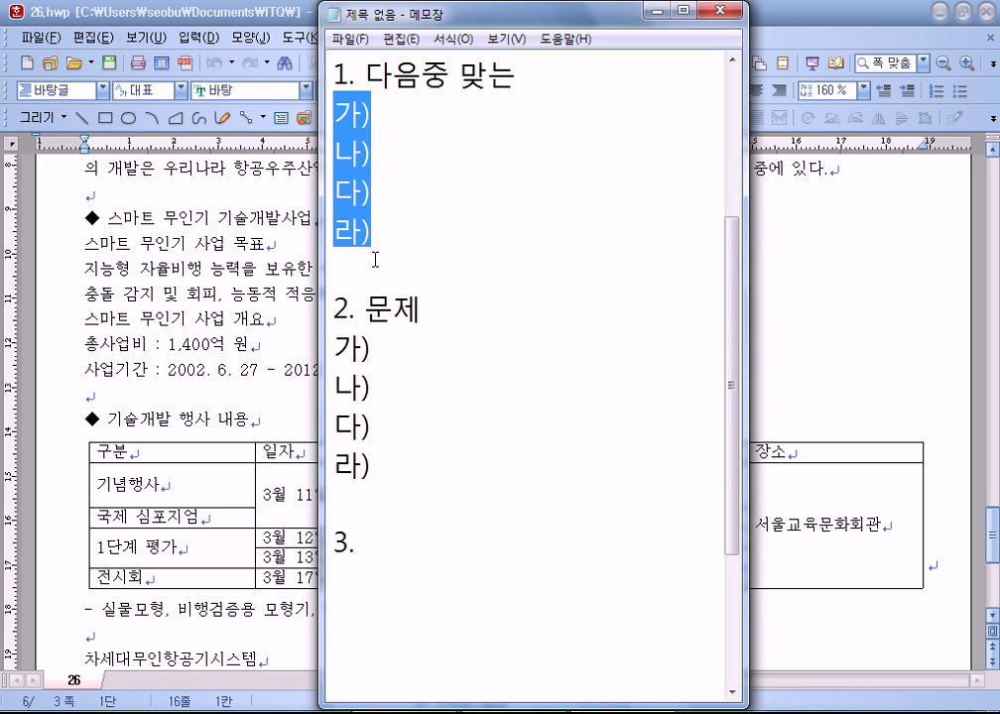
{"action": "left_click", "coordinate": [375, 260]}
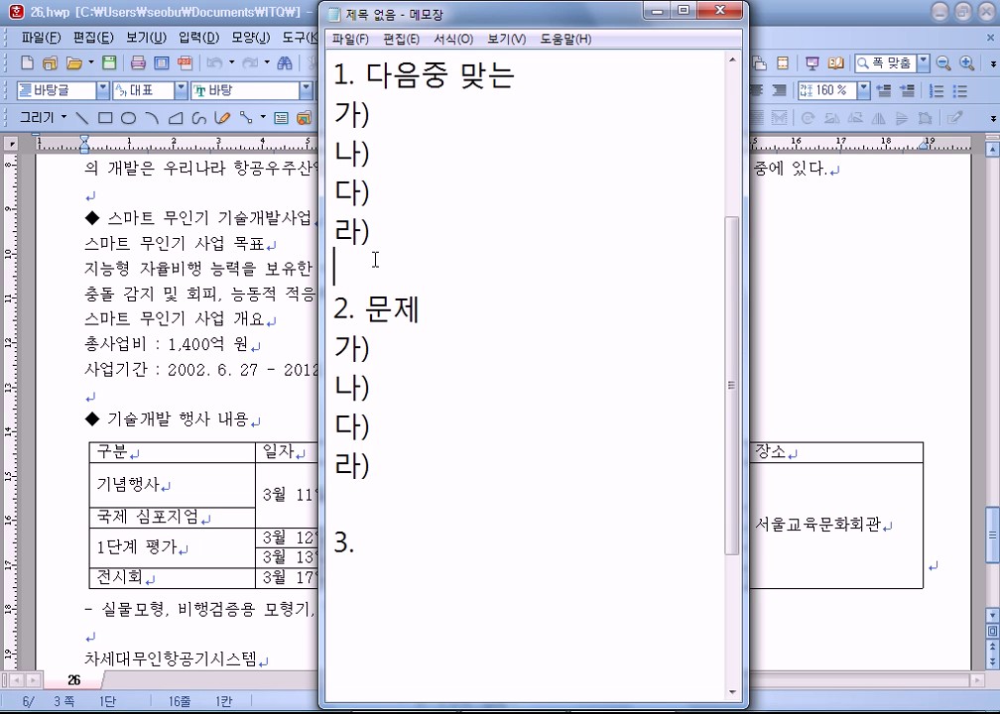
Step: Switch back to the Hangul document and delete the diamond symbol and space before the heading "스마트 무인기 기술개발사업"
{"action": "left_click", "coordinate": [164, 290]}
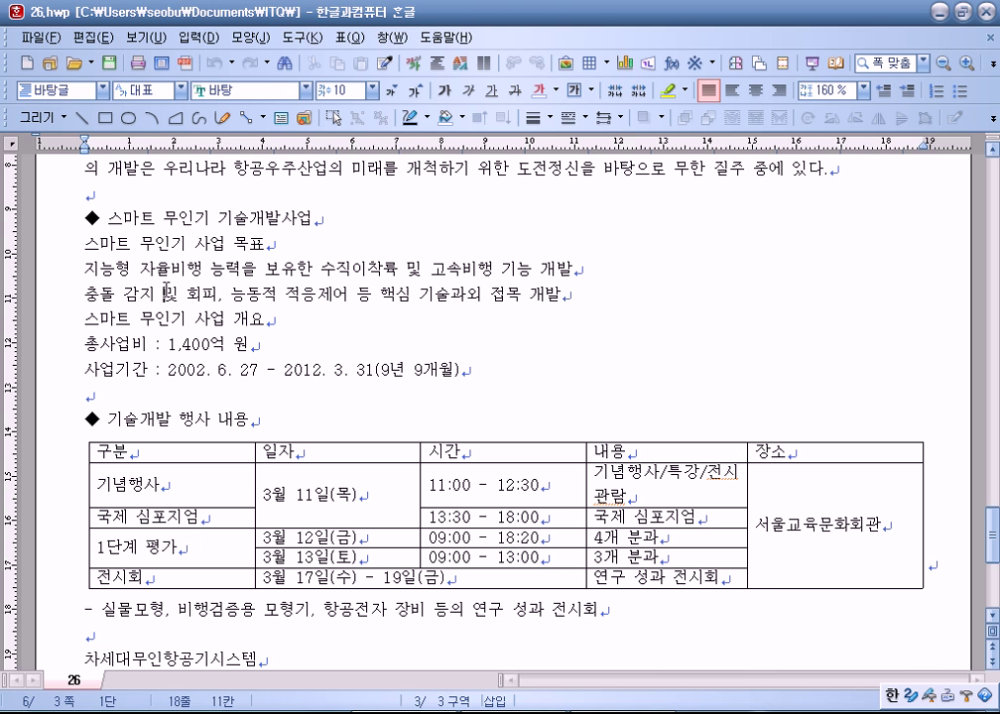
{"action": "left_click_drag", "start_coordinate": [62, 219], "coordinate": [331, 224]}
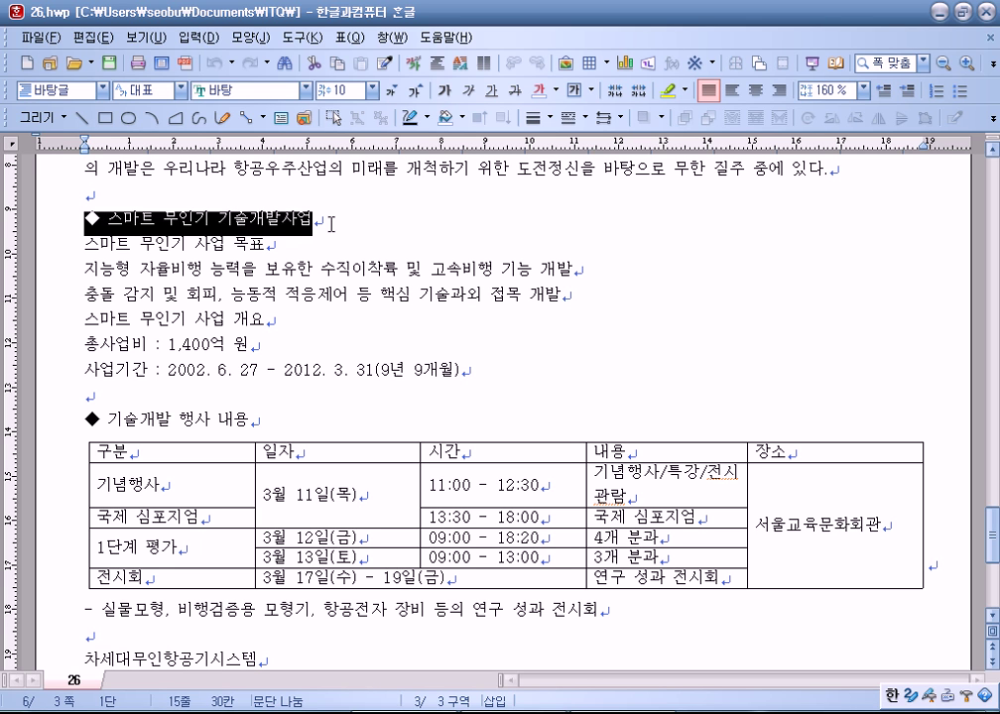
{"action": "left_click", "coordinate": [332, 224]}
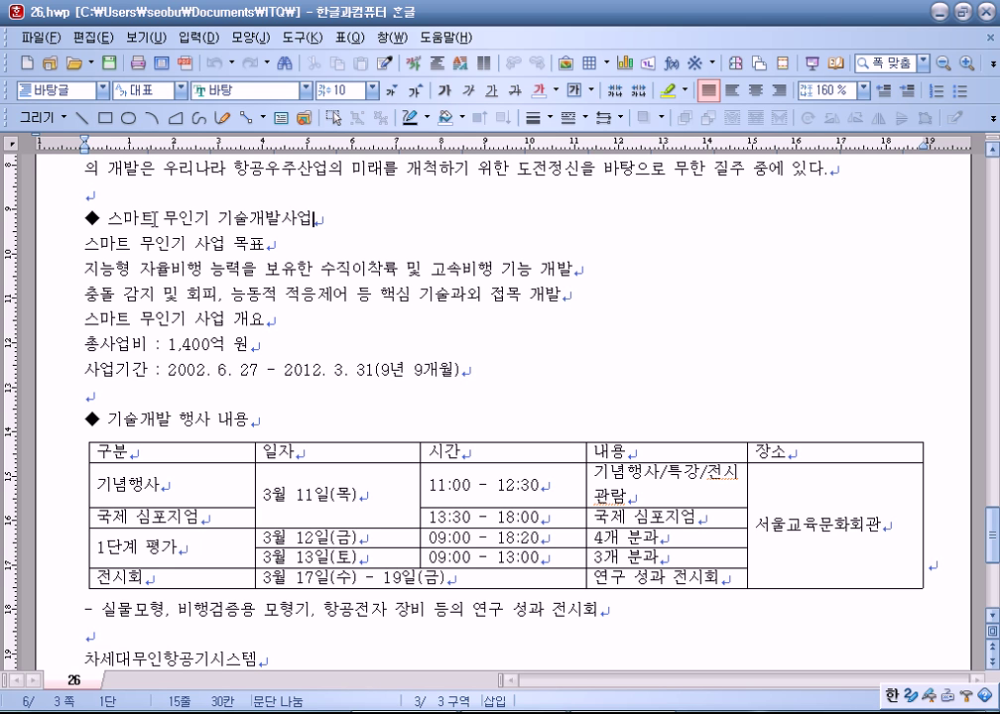
{"action": "left_click", "coordinate": [88, 216]}
{"action": "left_click_drag", "start_coordinate": [88, 216], "coordinate": [330, 218]}
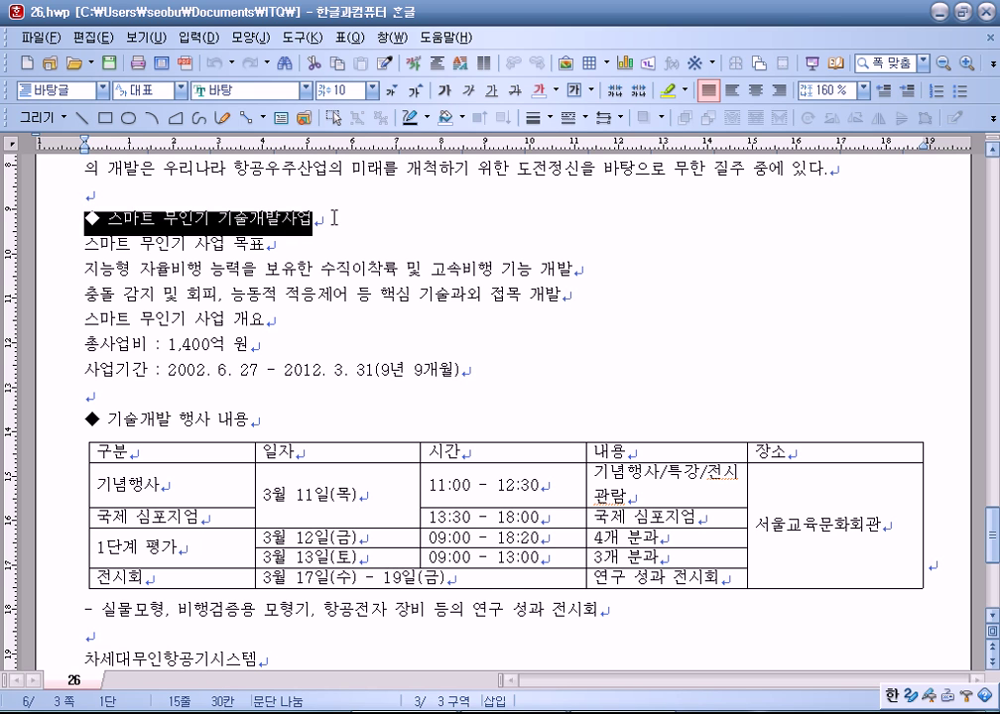
{"action": "left_click", "coordinate": [117, 227]}
{"action": "left_click_drag", "start_coordinate": [85, 224], "coordinate": [90, 226]}
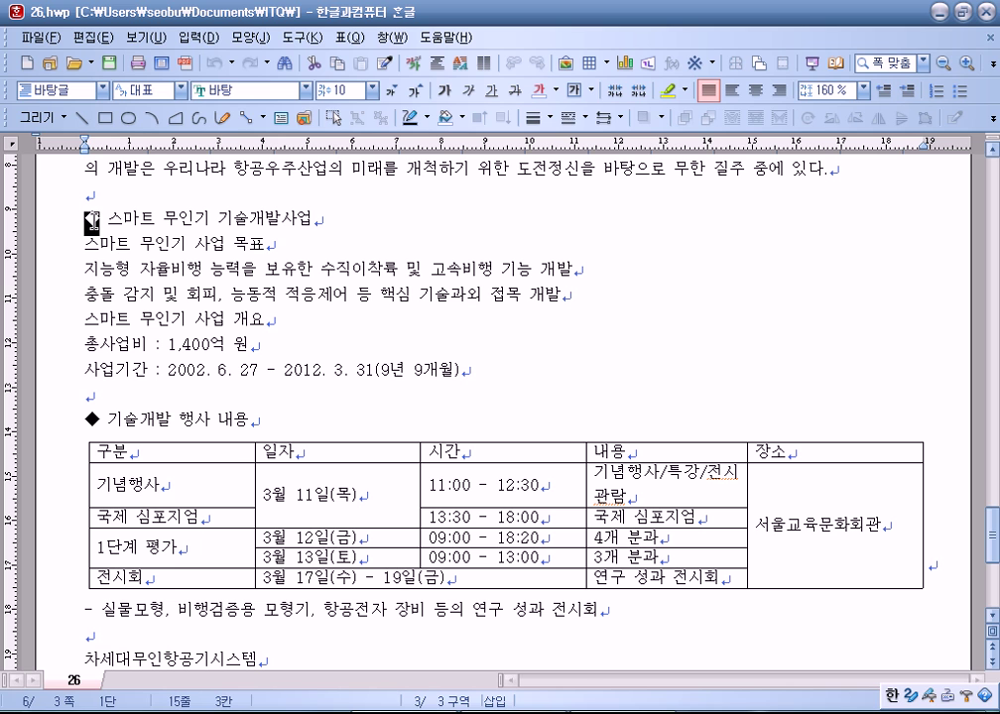
{"action": "key", "text": "Delete"}
{"action": "key", "text": "Delete"}
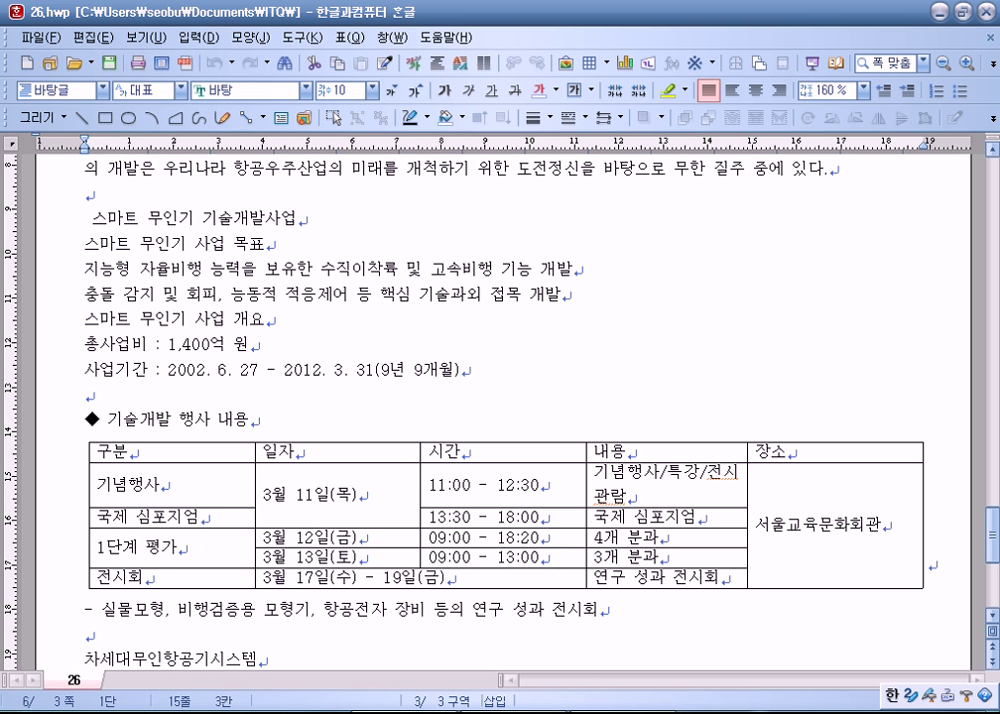
Step: Underline the text of the heading "스마트 무인기 기술개발사업"
{"action": "key", "text": "End"}
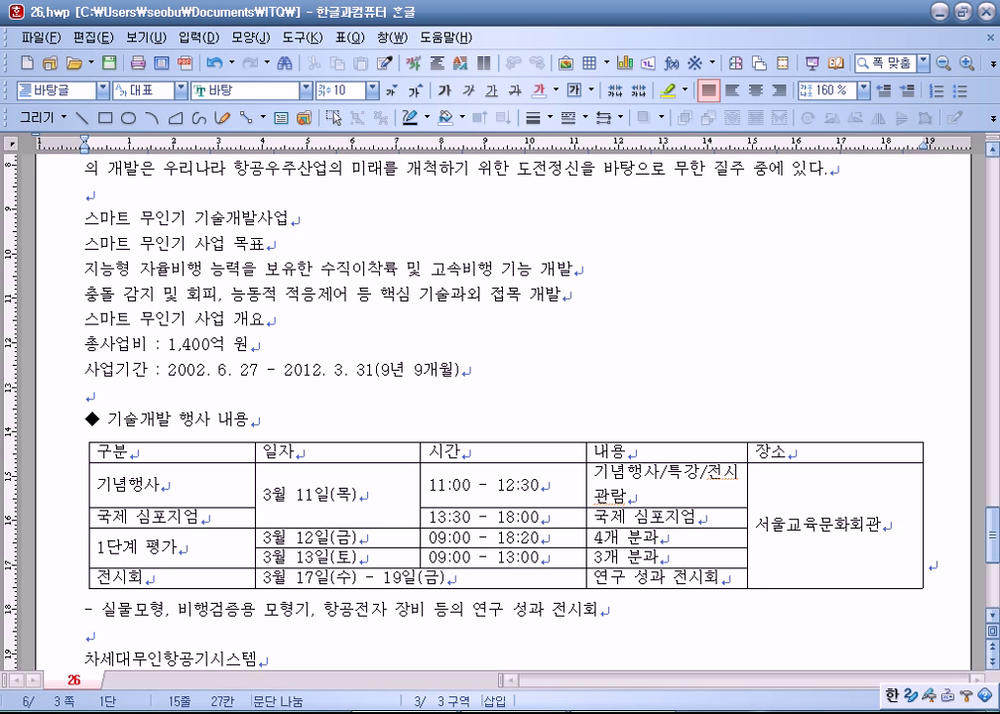
{"action": "key", "text": "shift+Home"}
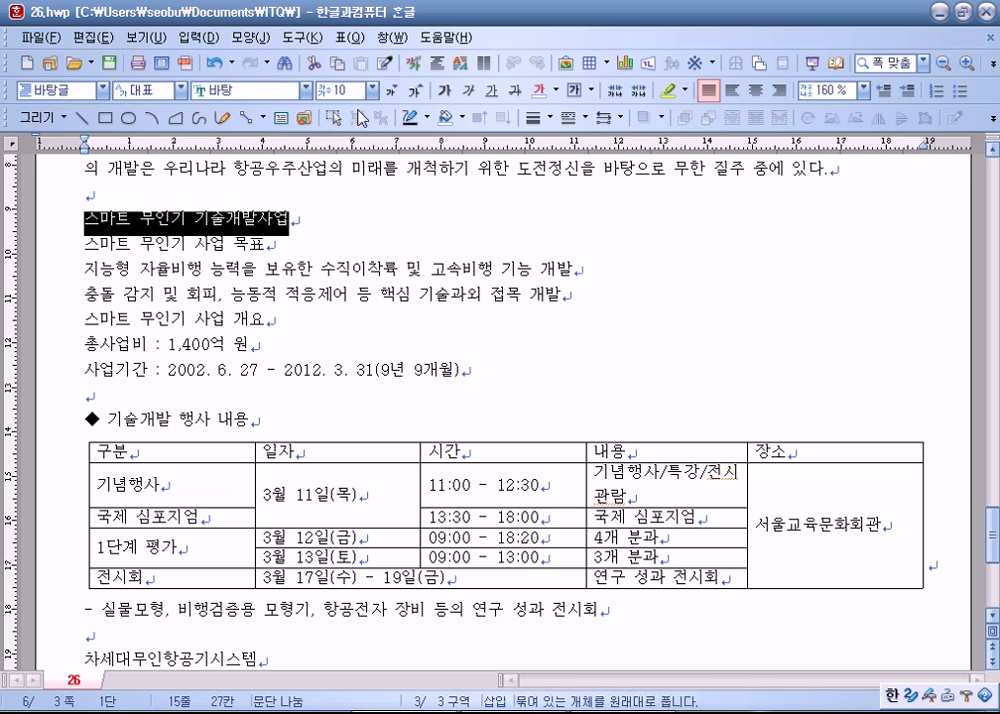
{"action": "left_click", "coordinate": [491, 91]}
{"action": "left_click", "coordinate": [205, 268]}
Step: Insert a ◆ symbol from the character map and a space before the underlined heading "스마트 무인기 기술개발사업"
{"action": "left_click", "coordinate": [86, 218]}
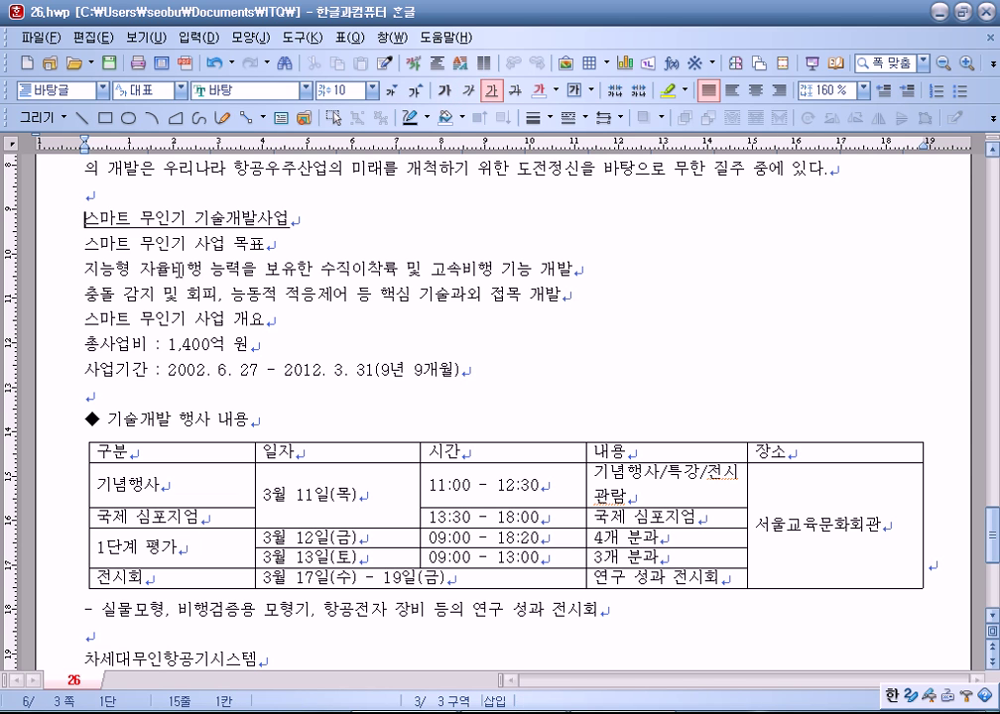
{"action": "left_click", "coordinate": [204, 37]}
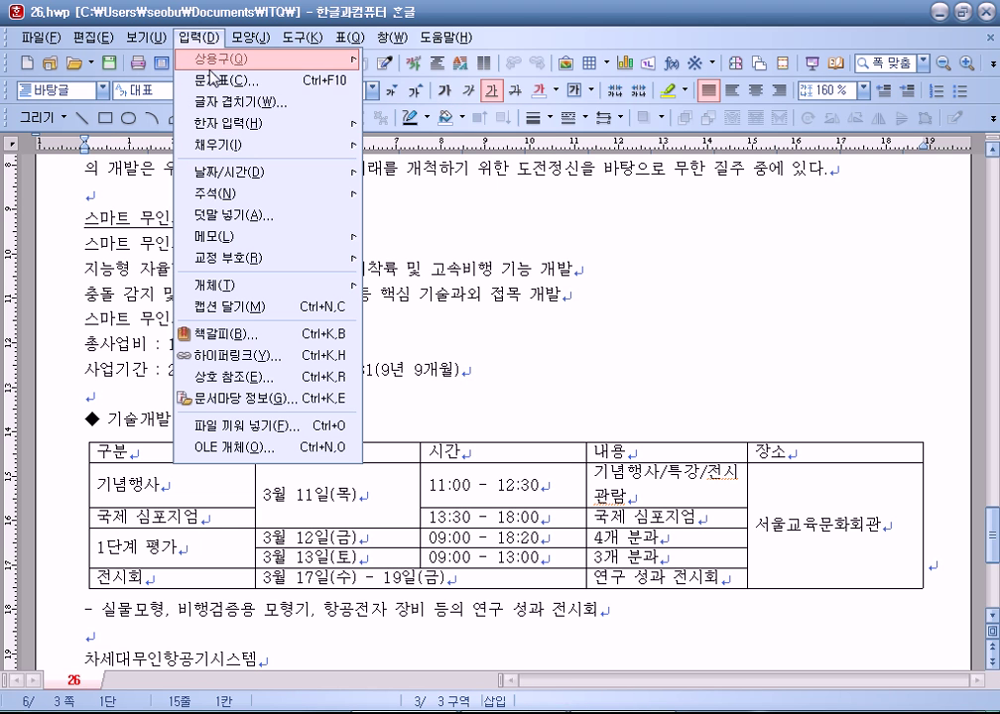
{"action": "left_click", "coordinate": [212, 82]}
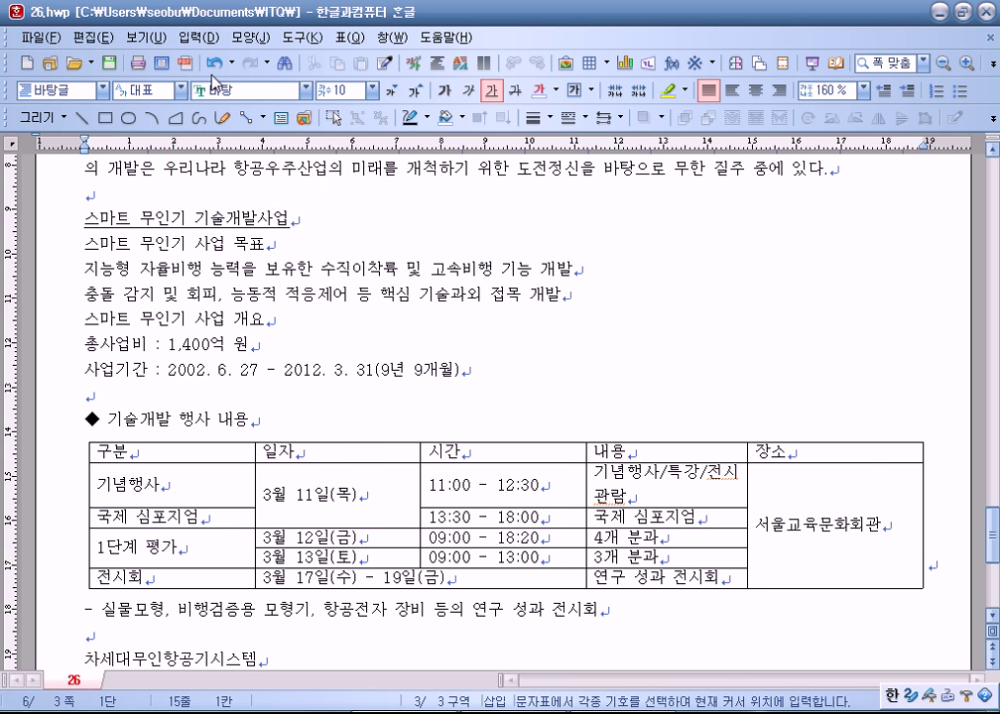
{"action": "left_click", "coordinate": [691, 342]}
{"action": "left_click", "coordinate": [814, 207]}
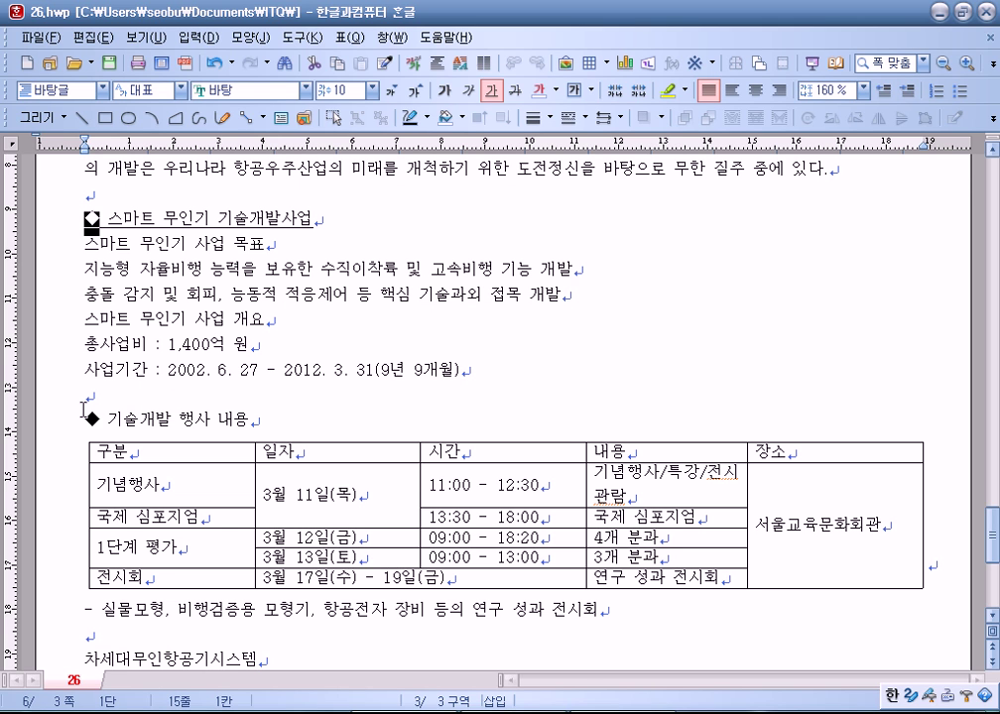
Step: Remove the underline from the heading "스마트 무인기 기술개발사업" and delete its leading diamond and space
{"action": "left_click", "coordinate": [61, 221]}
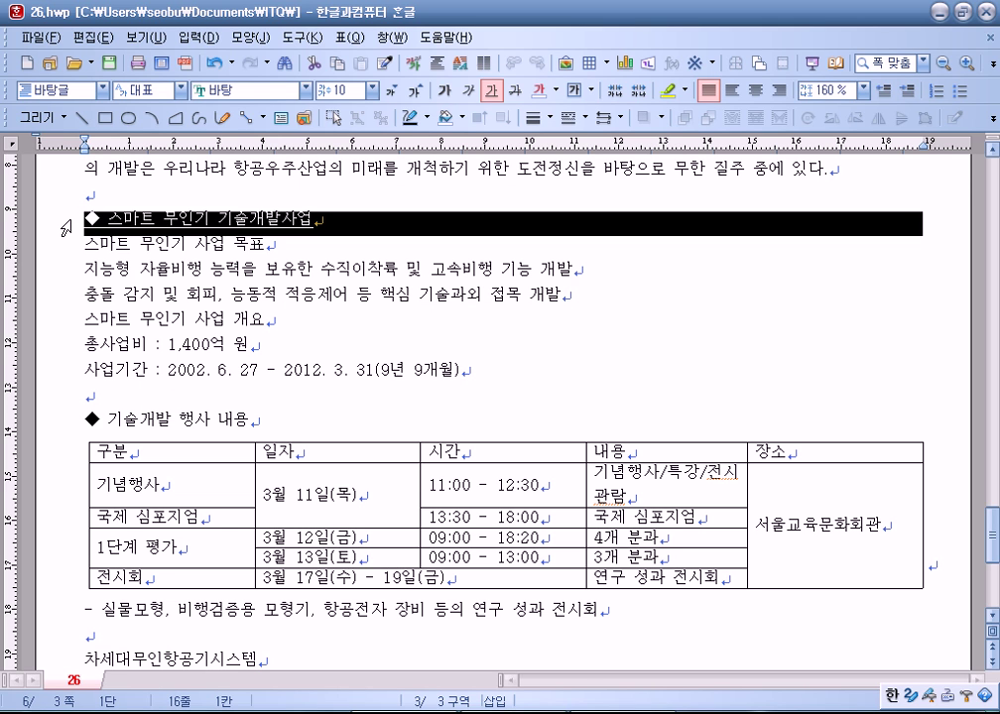
{"action": "left_click", "coordinate": [490, 91]}
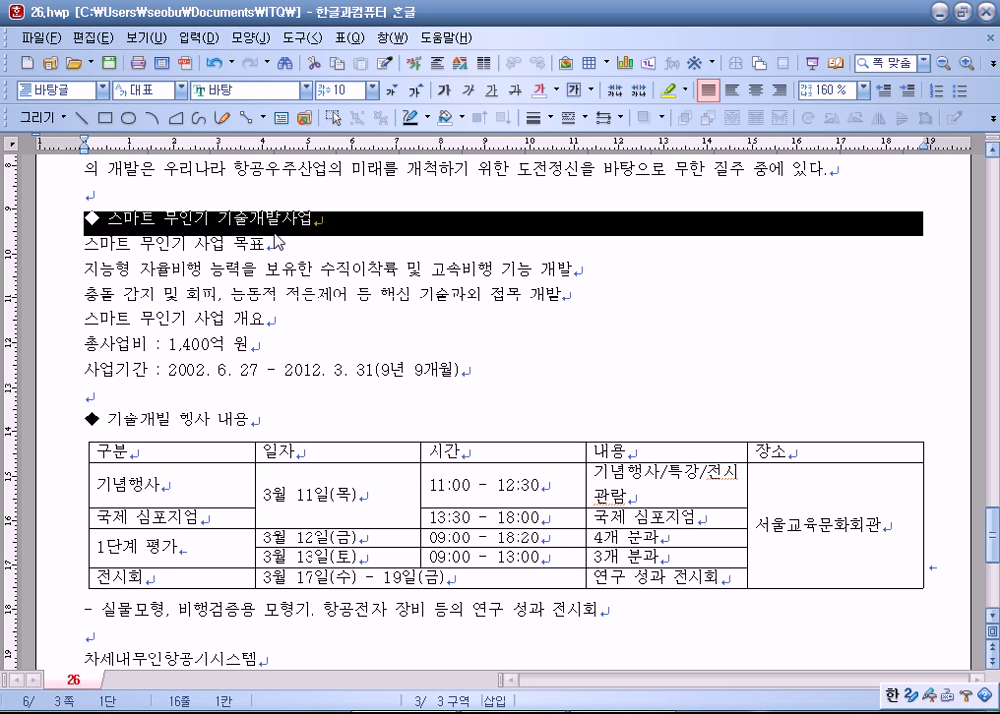
{"action": "left_click", "coordinate": [83, 220]}
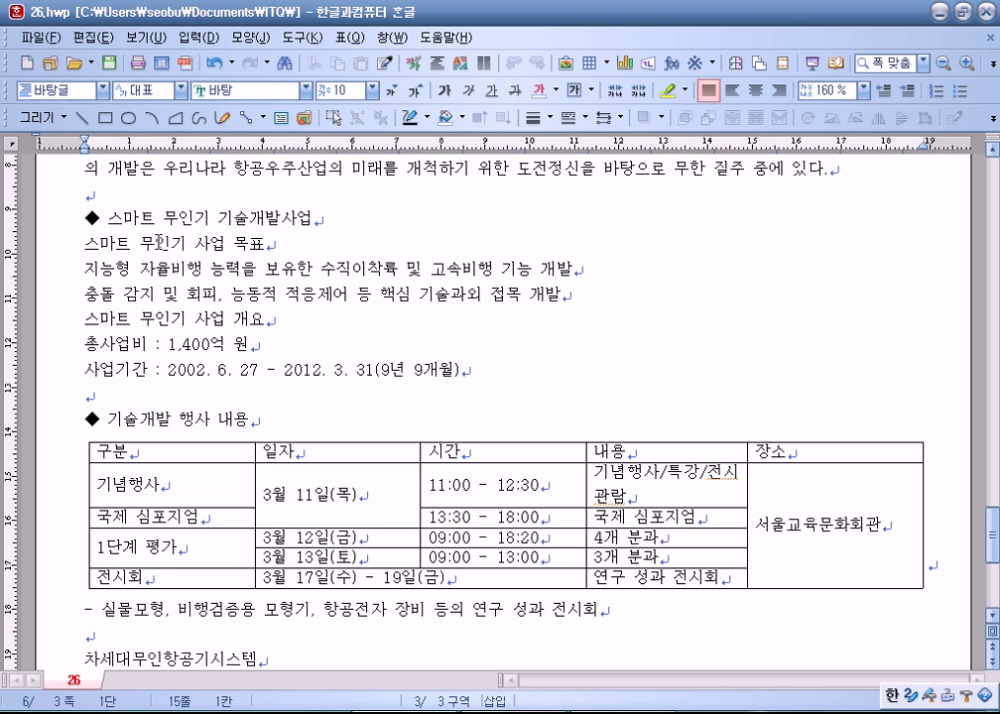
{"action": "key", "text": "Delete"}
{"action": "key", "text": "Delete"}
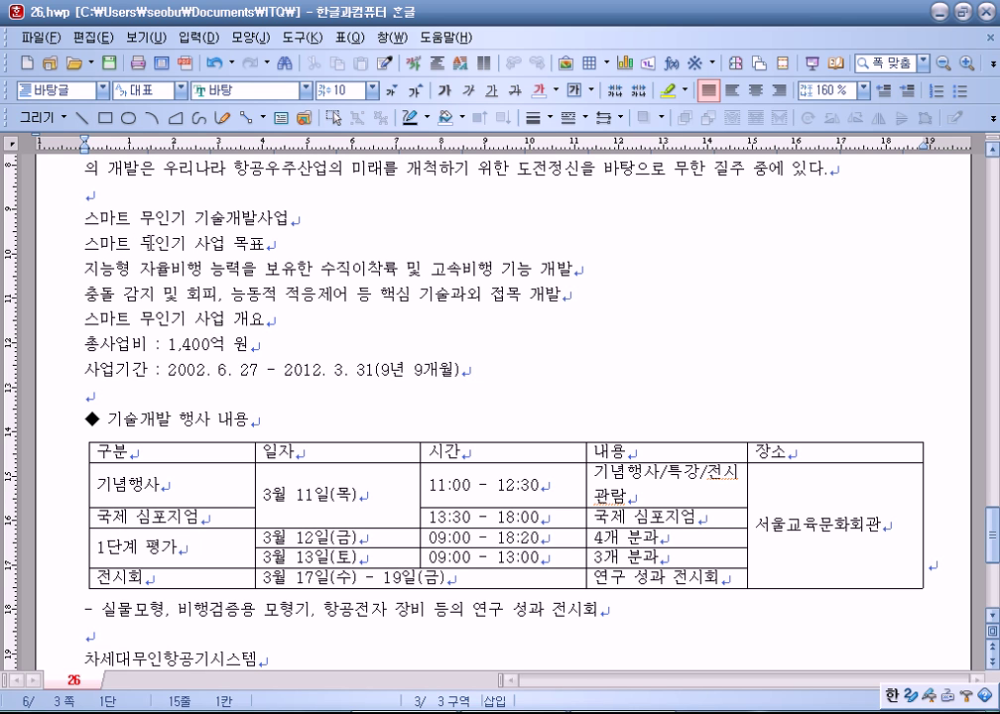
Step: Highlight the heading "스마트 무인기 기술개발사업" and the six lines beneath it to distinguish the heading from its body text
{"action": "left_click_drag", "start_coordinate": [312, 226], "coordinate": [50, 215]}
{"action": "left_click", "coordinate": [307, 219]}
{"action": "key", "text": "Return"}
{"action": "key", "text": "Delete"}
{"action": "left_click_drag", "start_coordinate": [86, 242], "coordinate": [474, 352]}
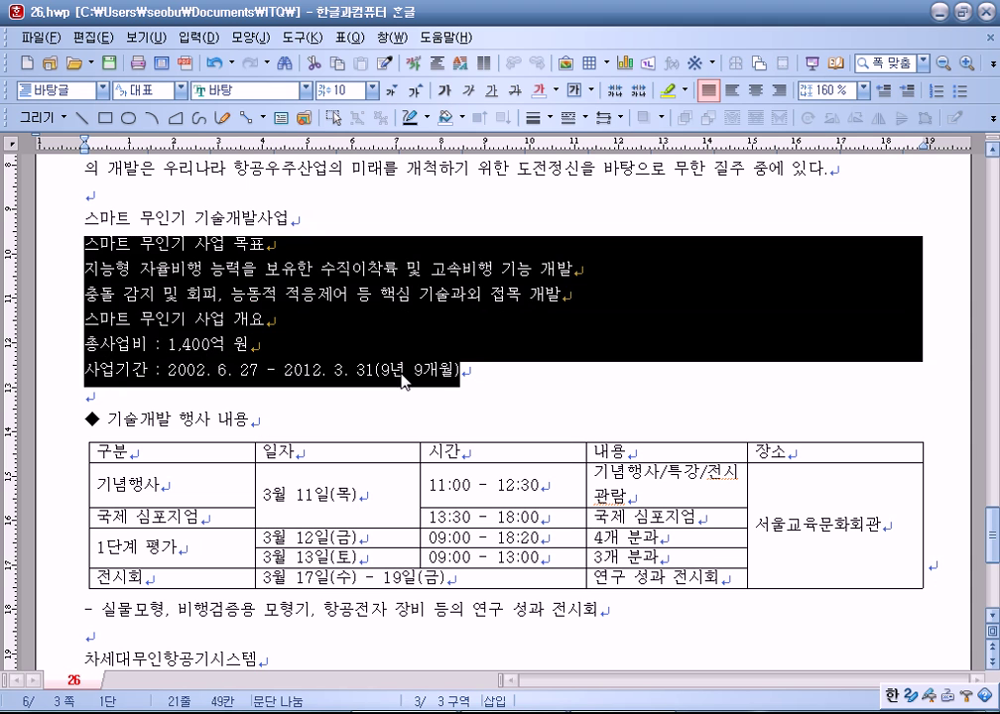
{"action": "left_click", "coordinate": [105, 396]}
{"action": "left_click_drag", "start_coordinate": [84, 244], "coordinate": [120, 373]}
Step: Highlight the heading "◆ 기술개발 행사 내용" above the table to examine its symbol and text
{"action": "left_click_drag", "start_coordinate": [87, 419], "coordinate": [297, 429]}
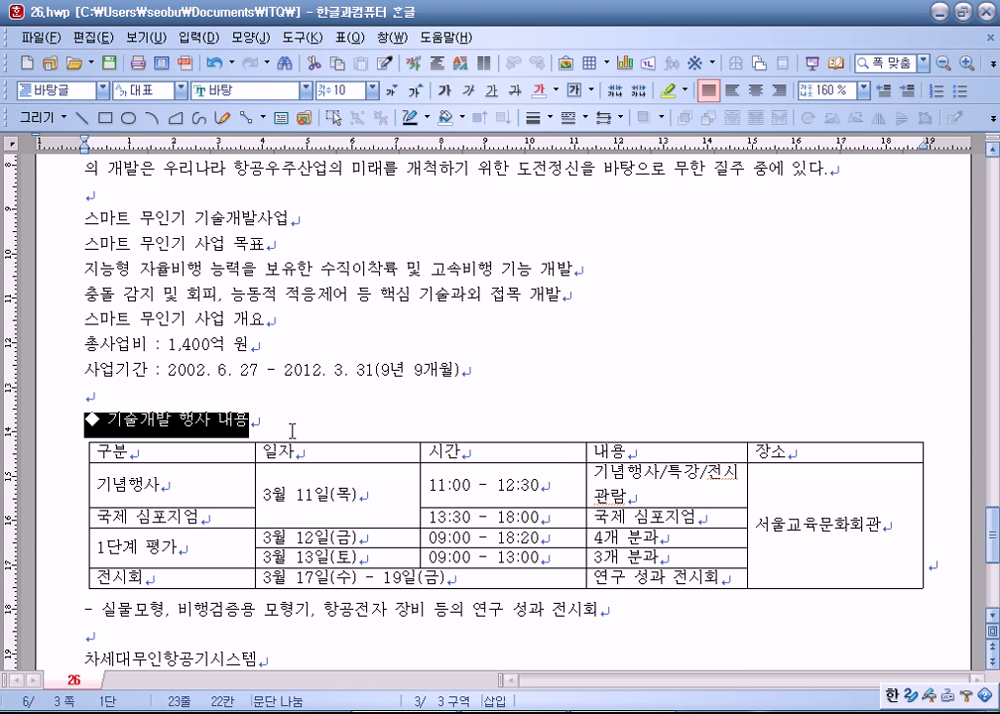
{"action": "left_click", "coordinate": [292, 430]}
{"action": "double_click", "coordinate": [210, 421]}
{"action": "left_click_drag", "start_coordinate": [211, 421], "coordinate": [181, 442]}
{"action": "left_click", "coordinate": [270, 415]}
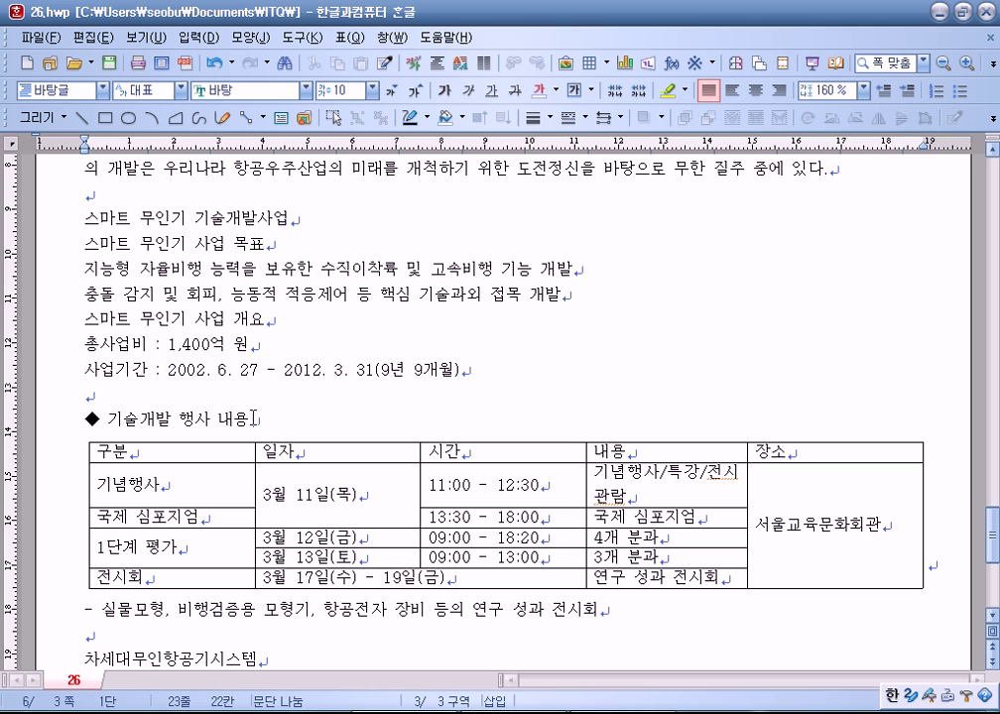
{"action": "left_click_drag", "start_coordinate": [260, 422], "coordinate": [234, 430]}
{"action": "left_click", "coordinate": [87, 471]}
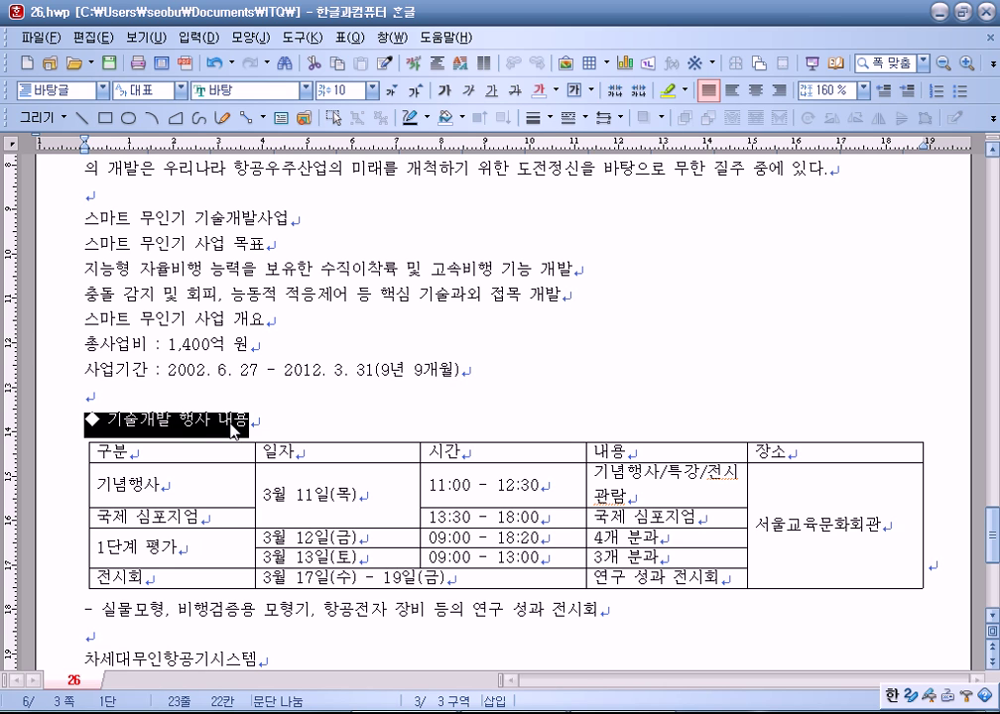
Step: Open the character map for inserting a symbol at the start of the heading "스마트 무인기 기술개발사업"
{"action": "left_click", "coordinate": [84, 217]}
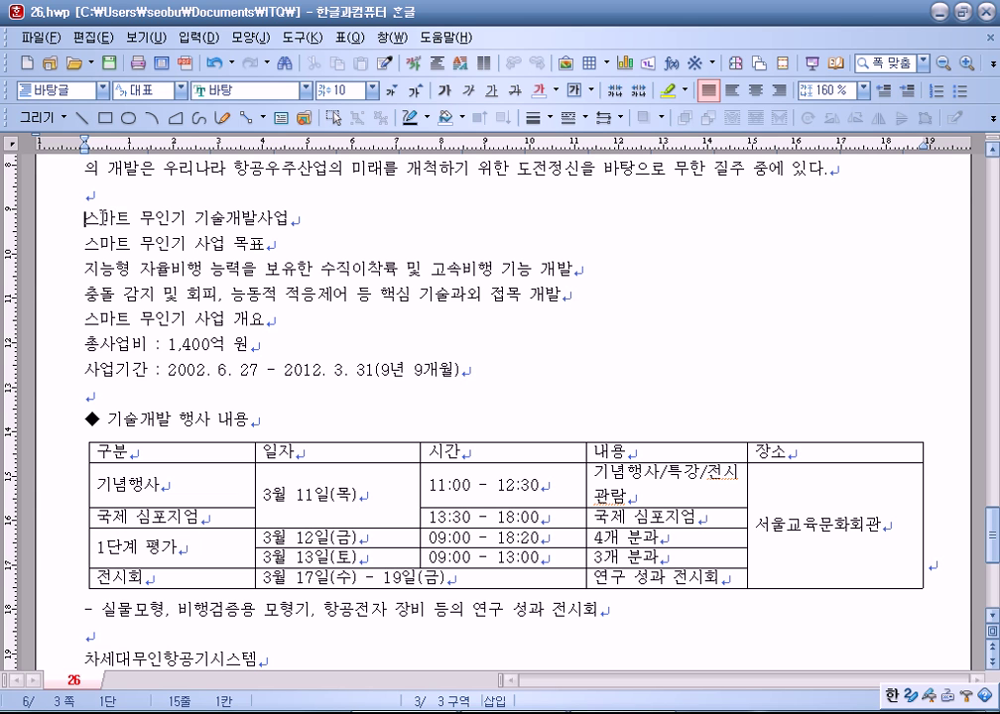
{"action": "left_click", "coordinate": [198, 36]}
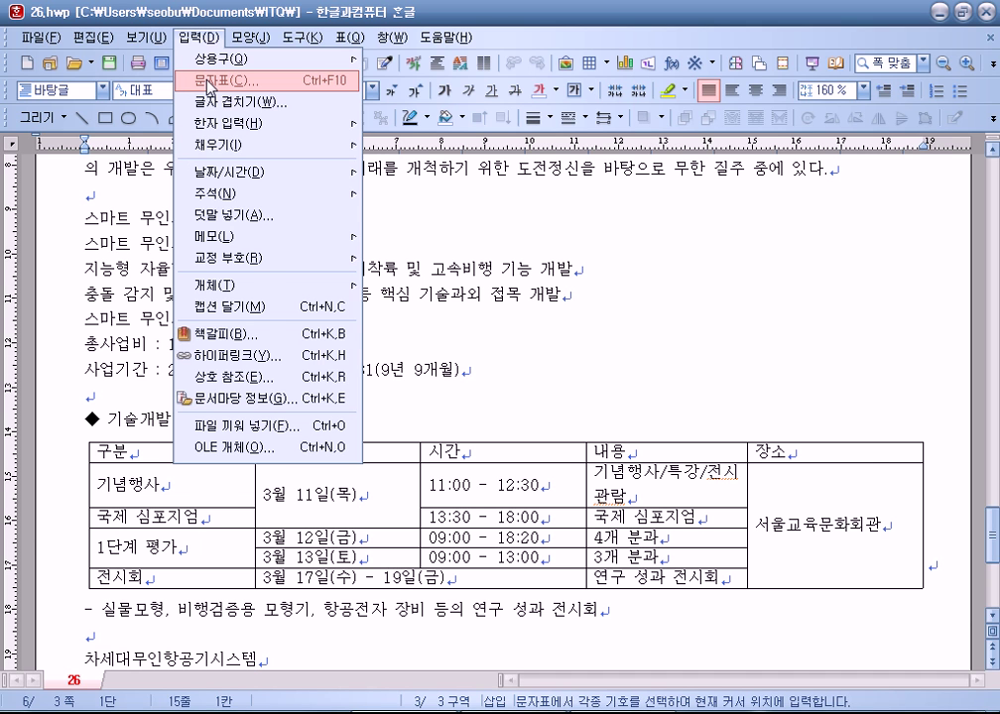
{"action": "left_click", "coordinate": [209, 85]}
{"action": "left_click_drag", "start_coordinate": [202, 159], "coordinate": [256, 138]}
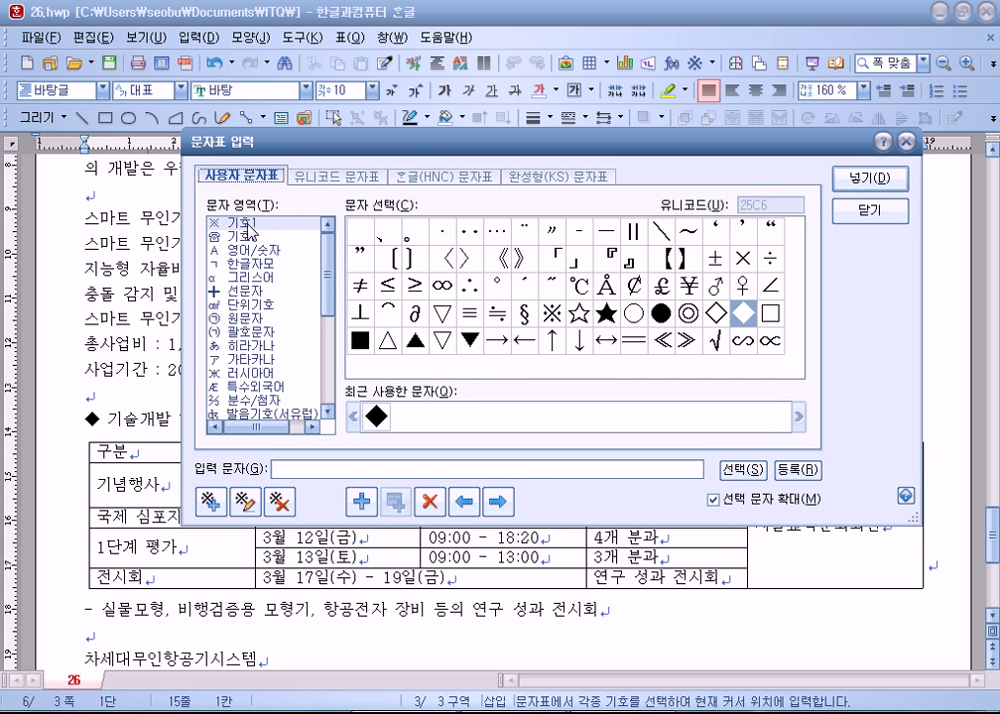
Step: Compare the symbols offered by the user, Unicode, Hangul (HNC) and KS character tables
{"action": "left_click", "coordinate": [315, 175]}
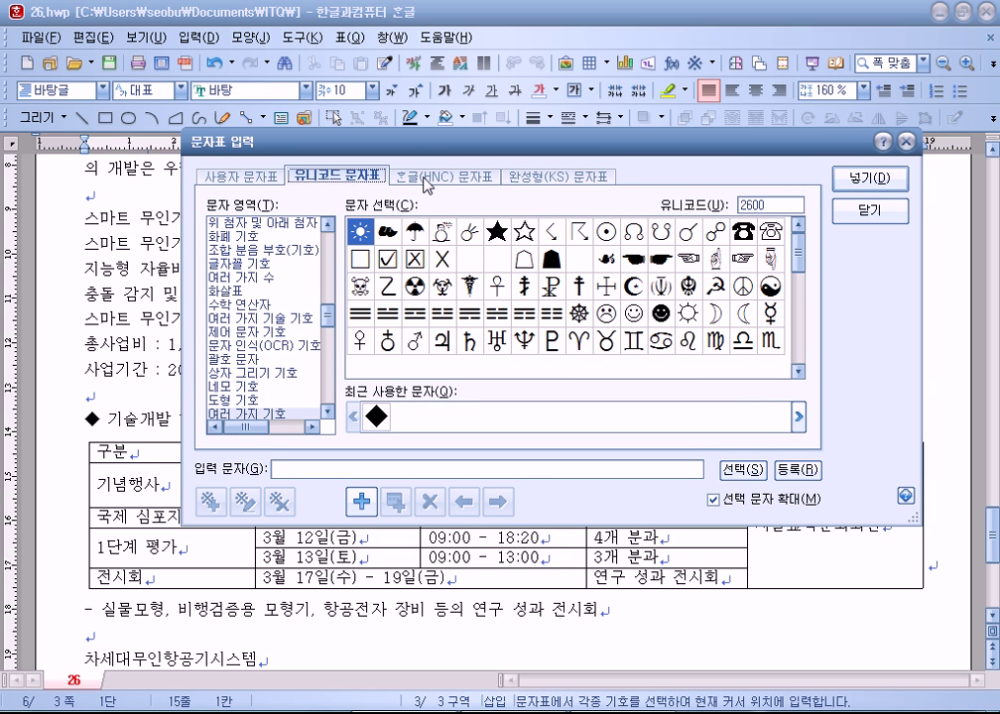
{"action": "left_click", "coordinate": [426, 181]}
{"action": "left_click", "coordinate": [557, 179]}
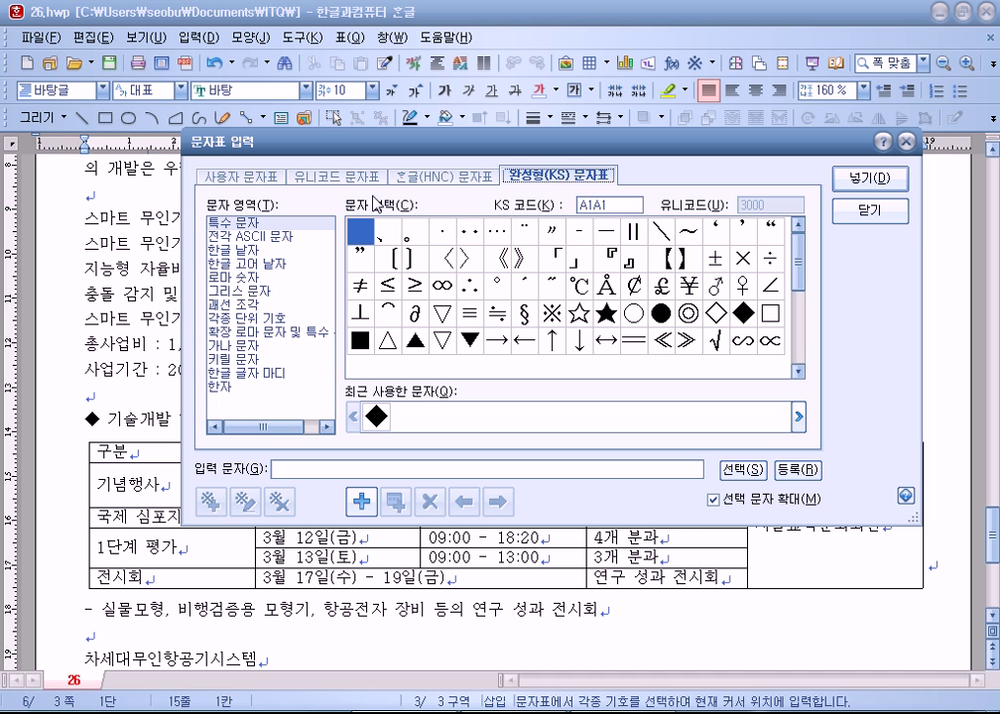
{"action": "left_click", "coordinate": [256, 181]}
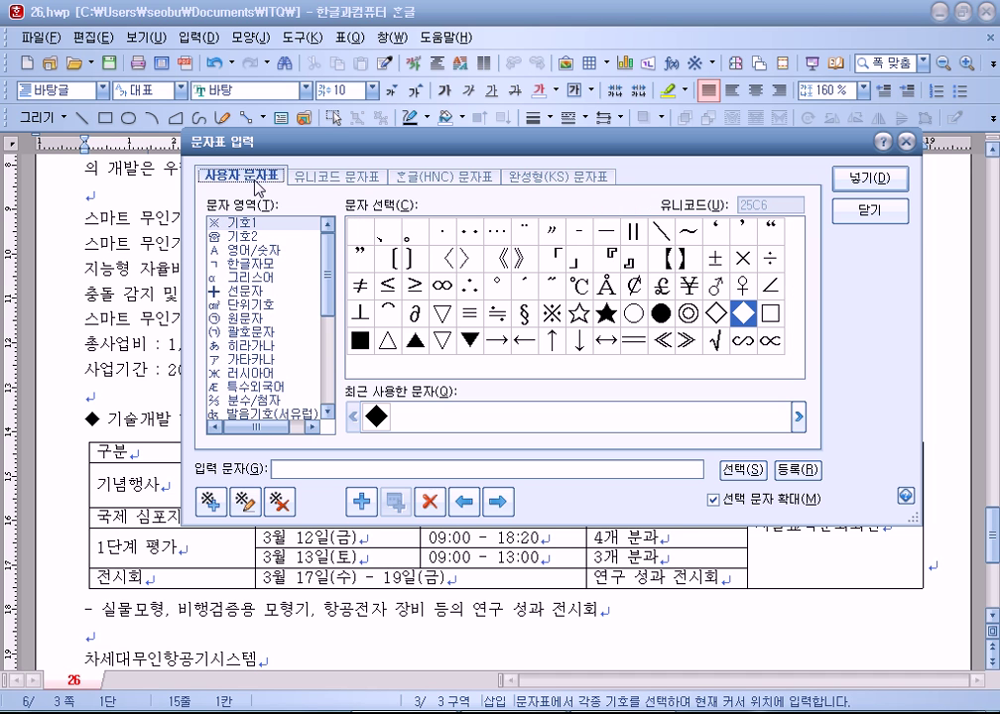
{"action": "left_click", "coordinate": [338, 179]}
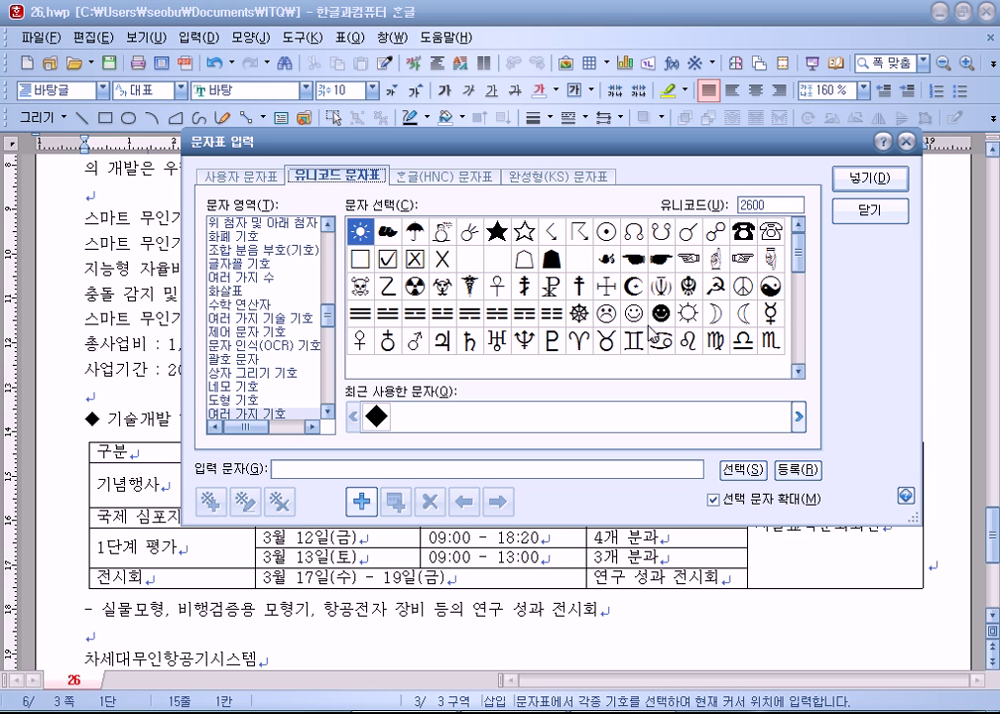
{"action": "left_click", "coordinate": [444, 177]}
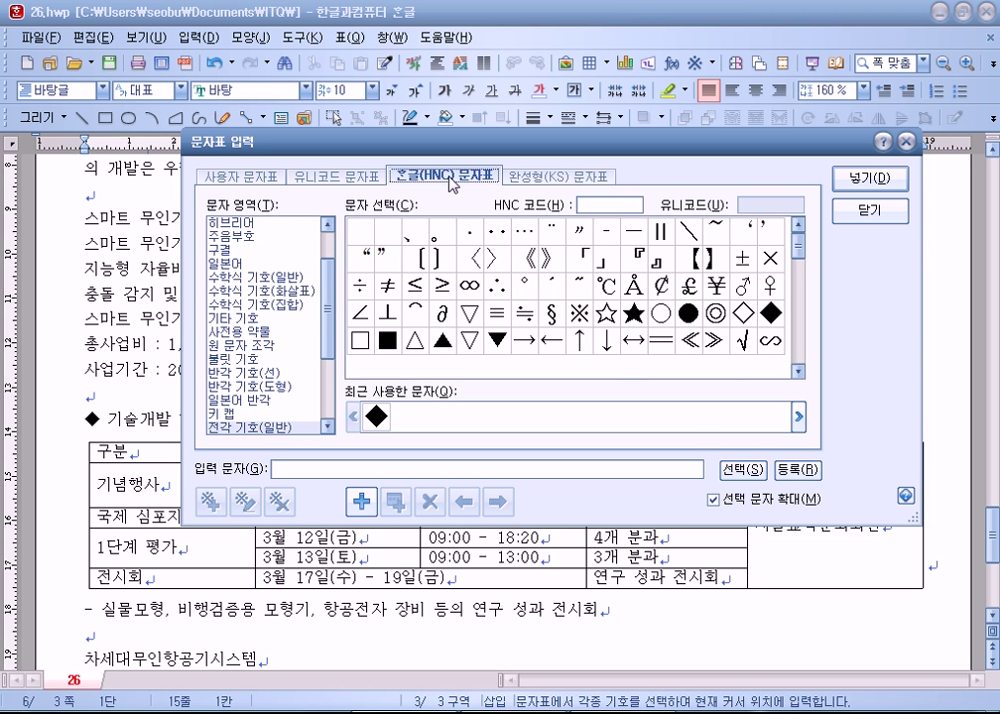
{"action": "left_click", "coordinate": [523, 179]}
{"action": "left_click", "coordinate": [431, 179]}
{"action": "key", "text": "ctrl+Tab"}
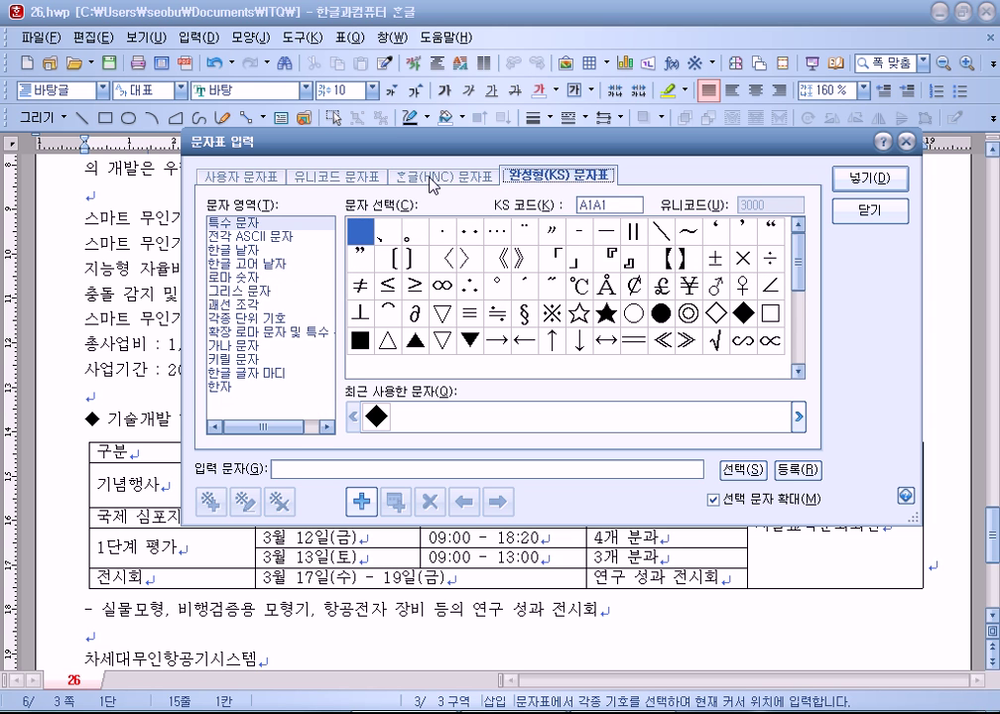
{"action": "left_click", "coordinate": [347, 177]}
{"action": "left_click", "coordinate": [523, 180]}
{"action": "left_click", "coordinate": [432, 179]}
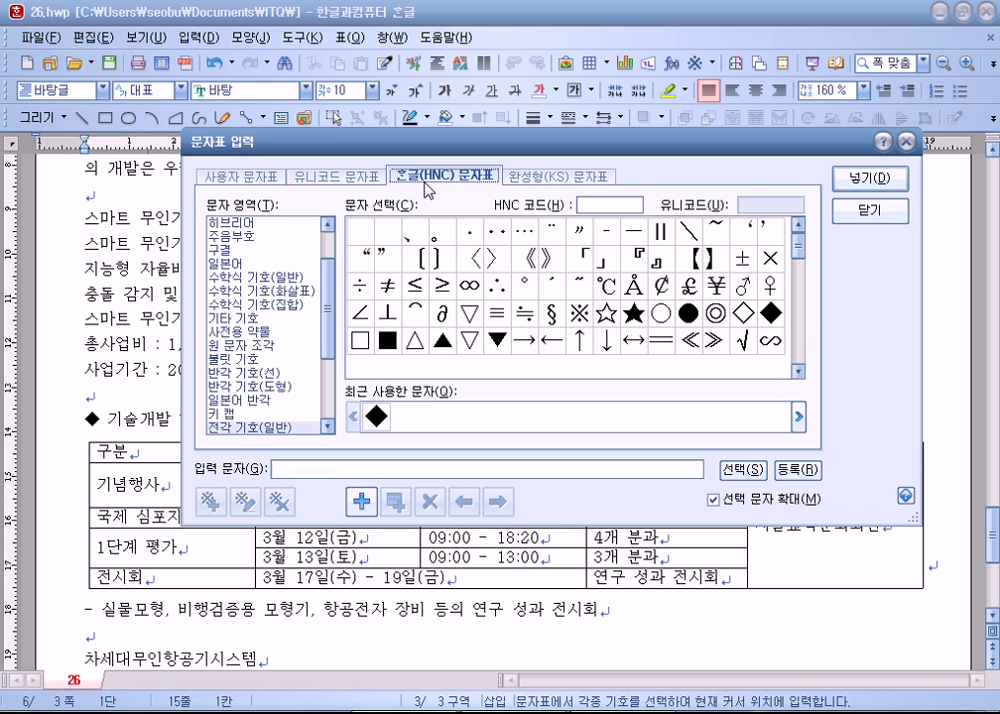
{"action": "left_click", "coordinate": [333, 177]}
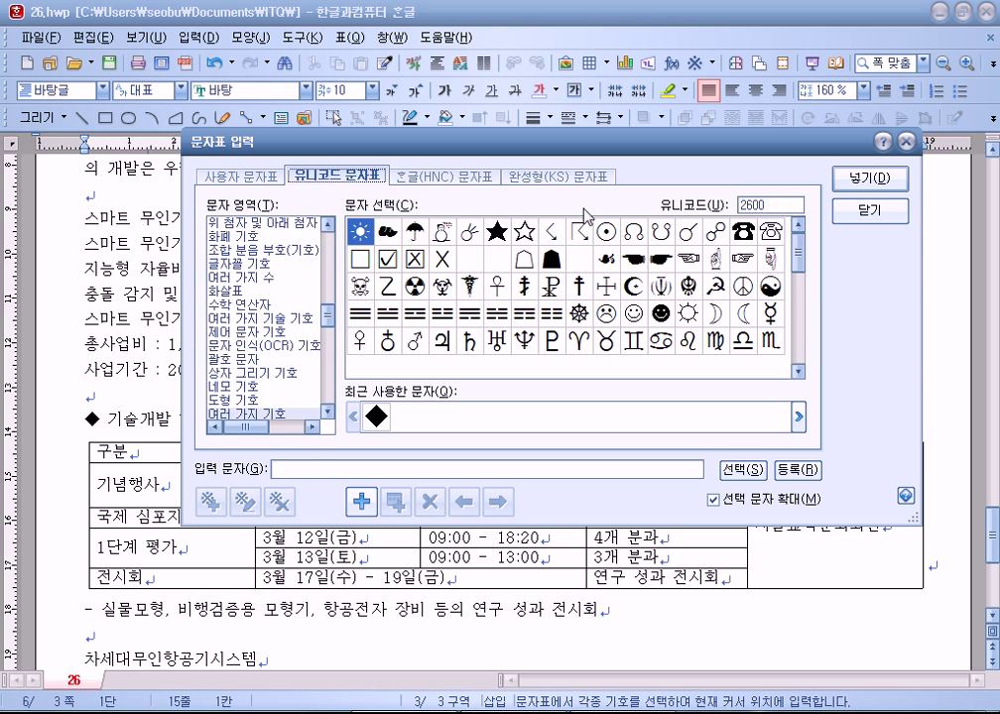
{"action": "left_click", "coordinate": [559, 179]}
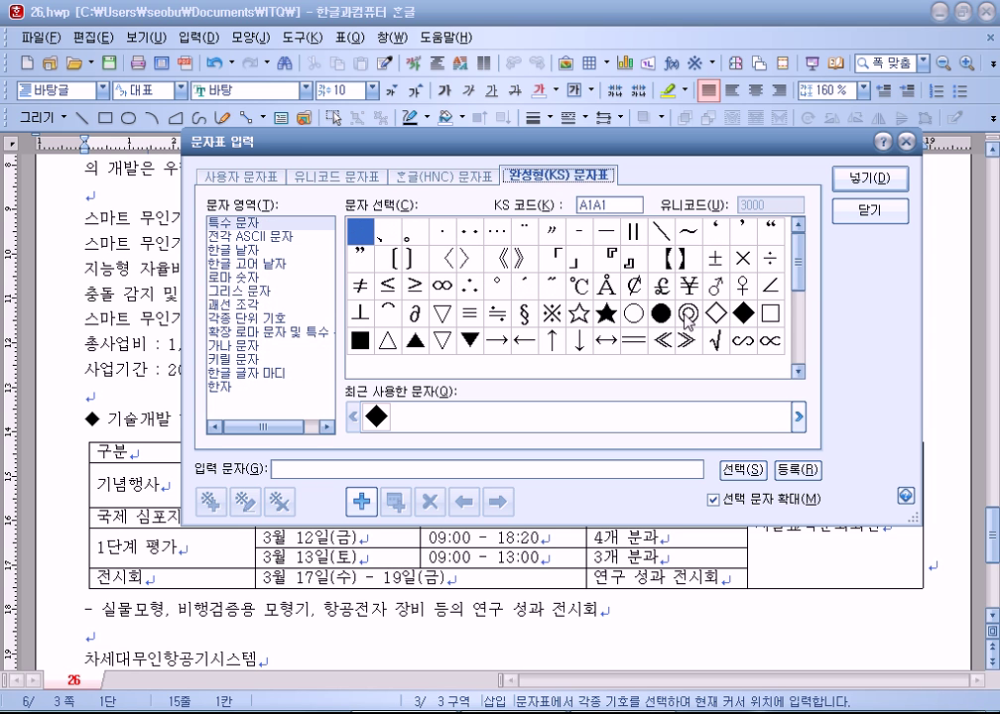
{"action": "left_click", "coordinate": [239, 178]}
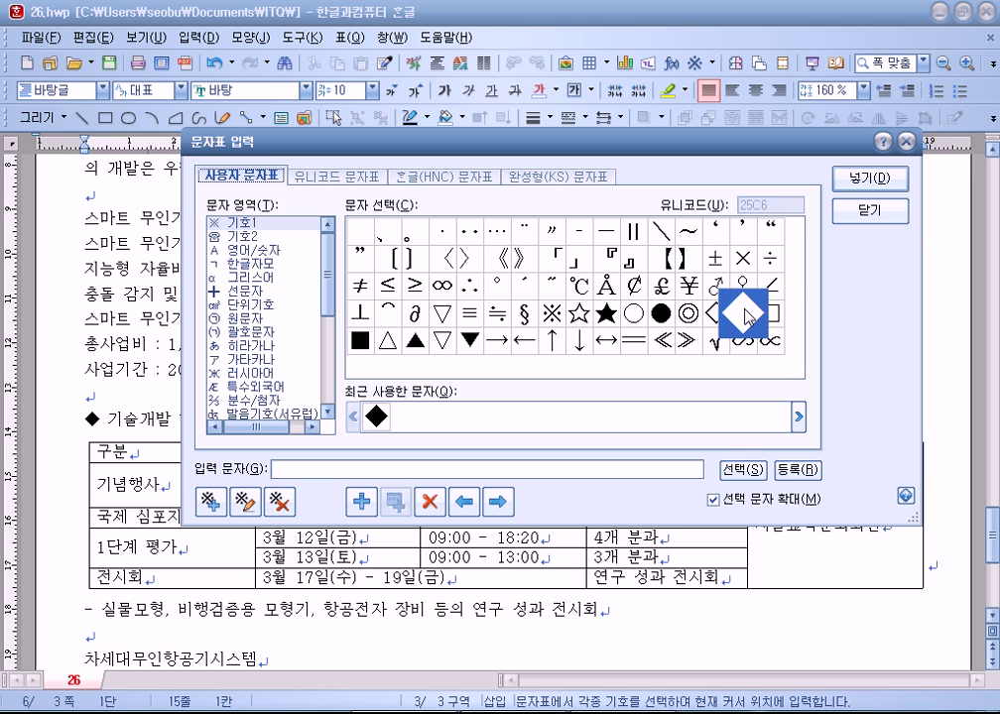
Step: Examine the symbols in the 전각 기호(일반) group of the Hangul (HNC) character table
{"action": "left_click", "coordinate": [448, 178]}
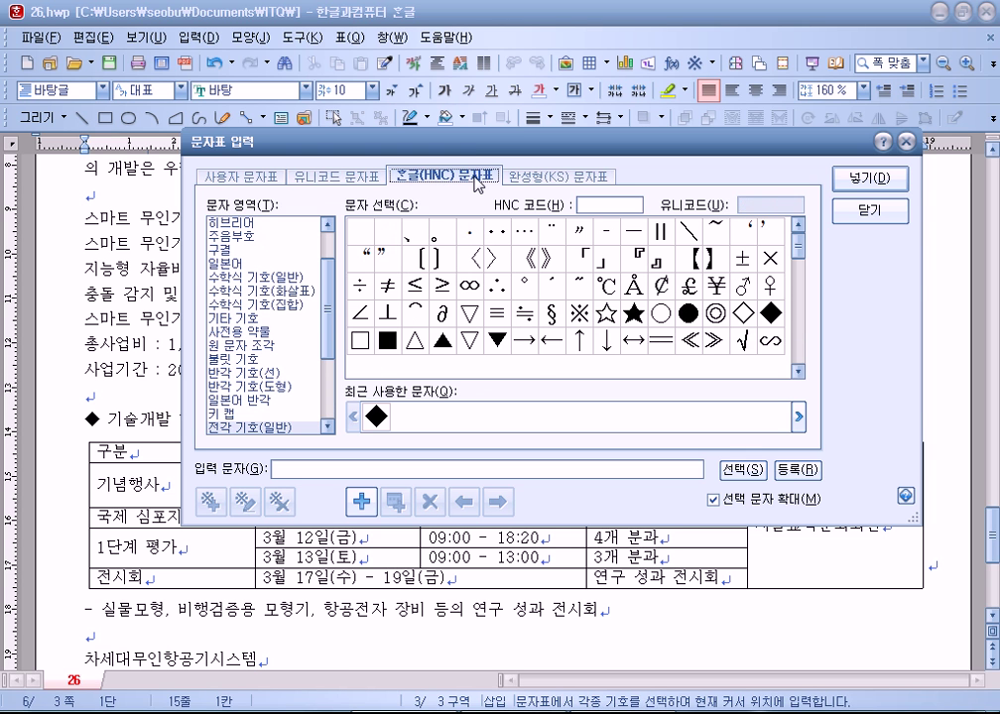
{"action": "scroll", "coordinate": [327, 298], "scroll_direction": "down", "scroll_amount": 3}
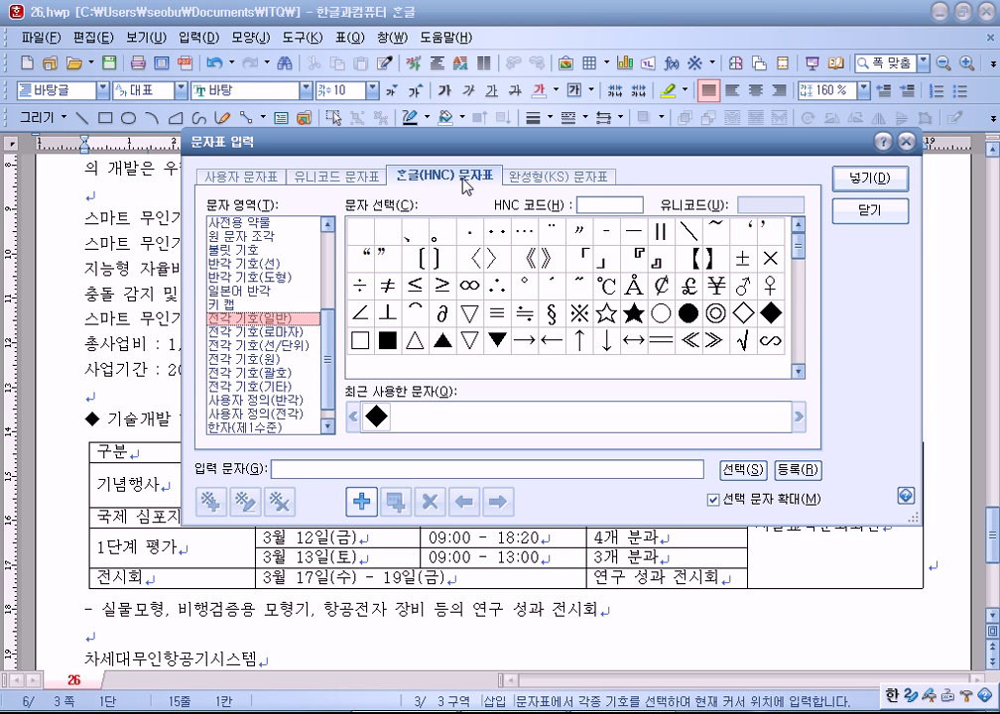
{"action": "left_click", "coordinate": [228, 306]}
{"action": "left_click", "coordinate": [229, 319]}
{"action": "left_click_drag", "start_coordinate": [799, 259], "coordinate": [800, 287]}
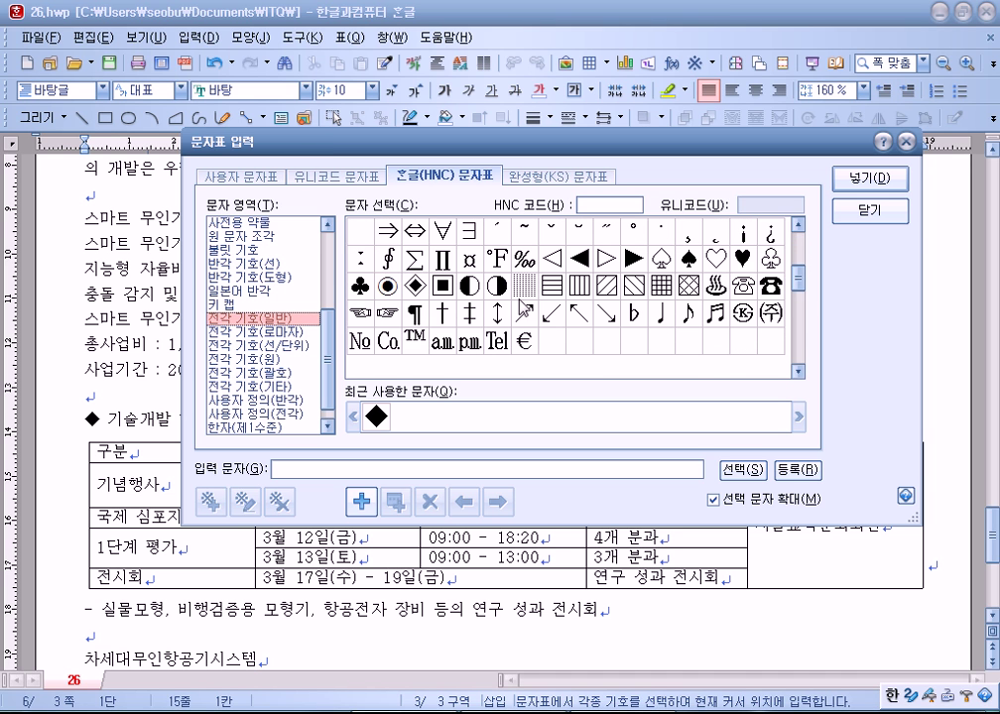
{"action": "mouse_move", "coordinate": [797, 273]}
{"action": "left_mouse_down"}
{"action": "mouse_move", "coordinate": [799, 301]}
{"action": "mouse_move", "coordinate": [809, 258]}
{"action": "left_mouse_up"}
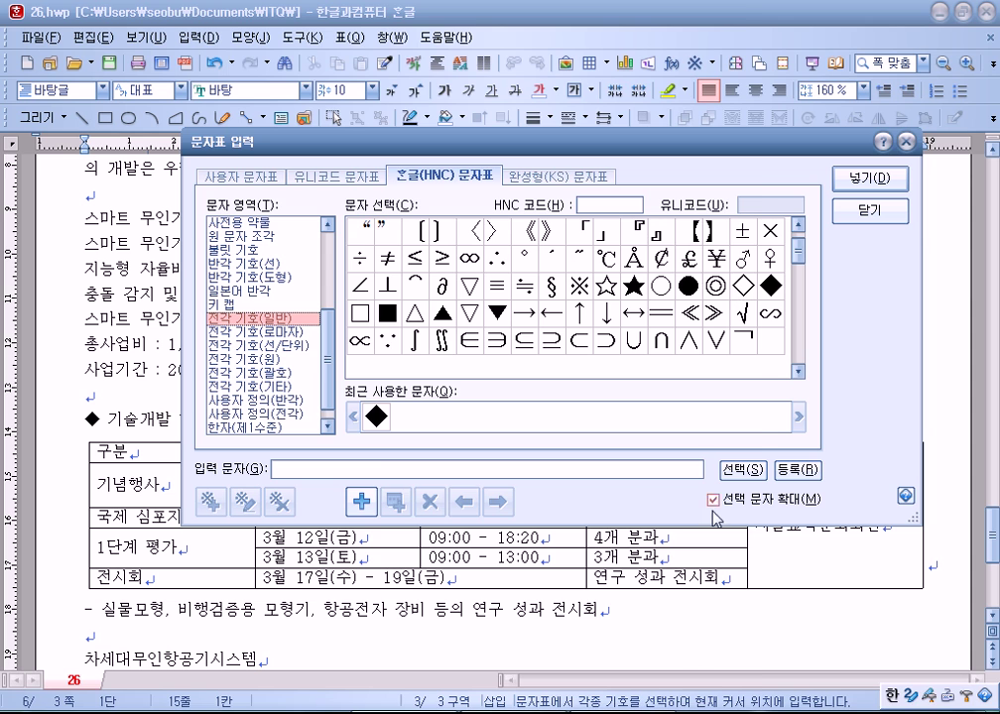
Step: Switch to Notepad and replace all its text with "1990년 이찬진 한글1.0"
{"action": "key", "text": "alt+Tab"}
{"action": "key", "text": "ctrl+shift+End"}
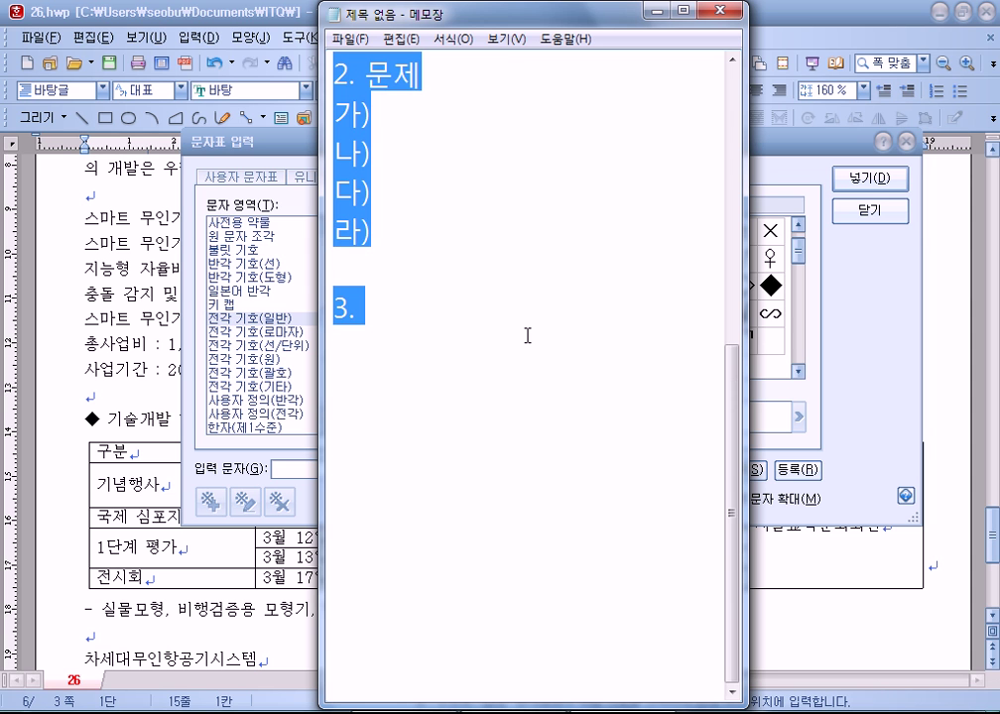
{"action": "key", "text": "Delete"}
{"action": "type", "text": "1990"}
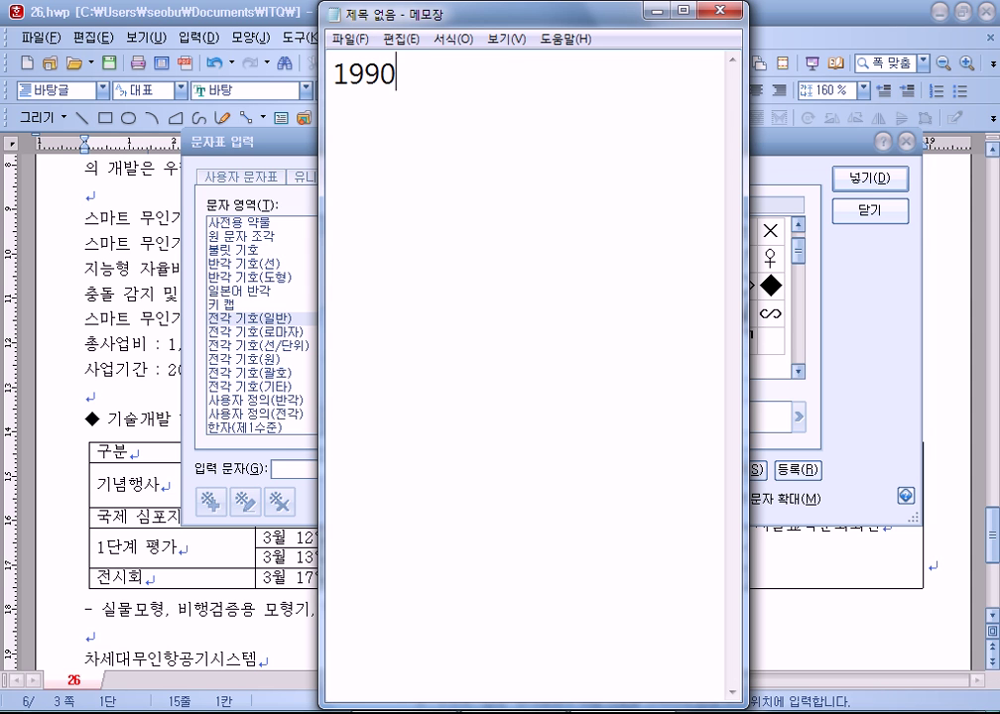
{"action": "type", "text": "년 이찬진 하"}
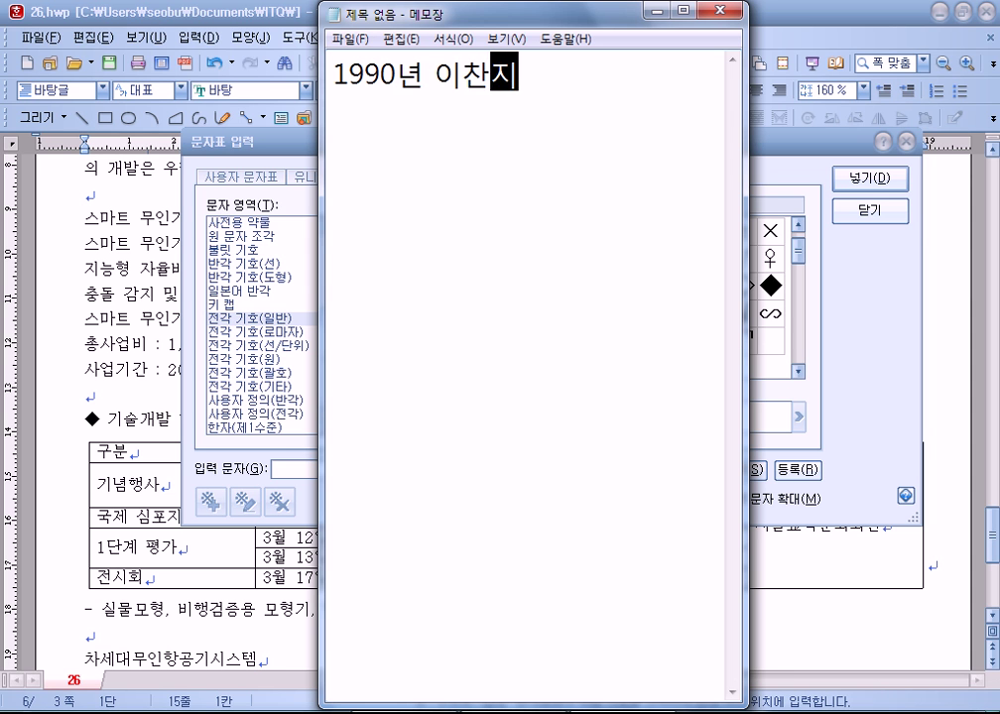
{"action": "type", "text": "글1.0"}
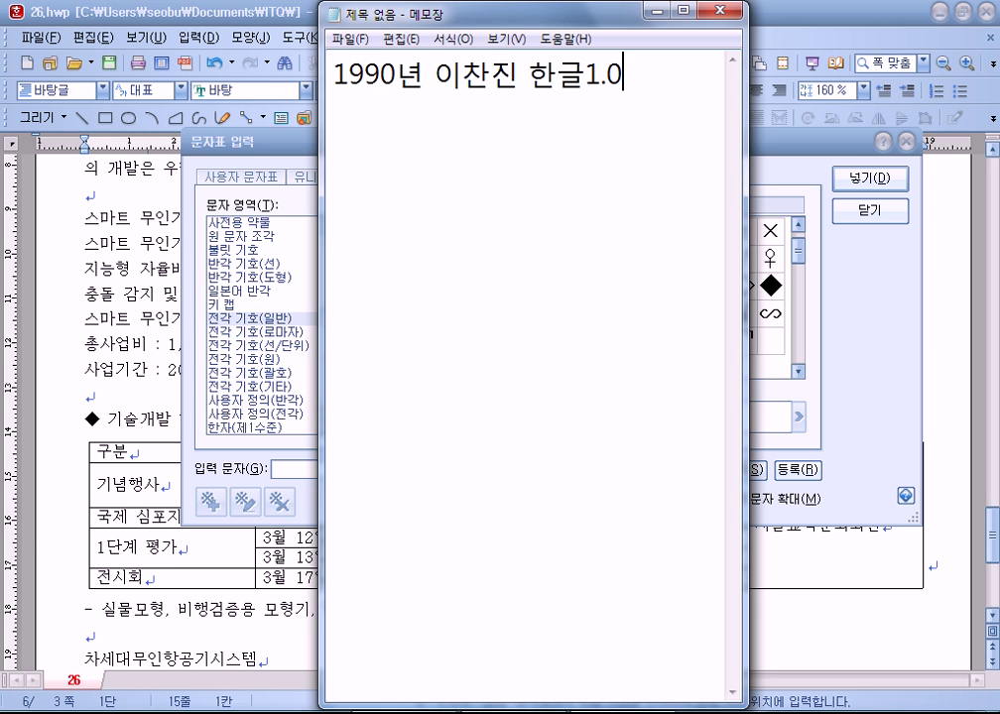
Step: Add the line "그 당시에 문자표 기능" below the first note
{"action": "key", "text": "Return"}
{"action": "type", "text": "ㄱ그 당시에 문자"}
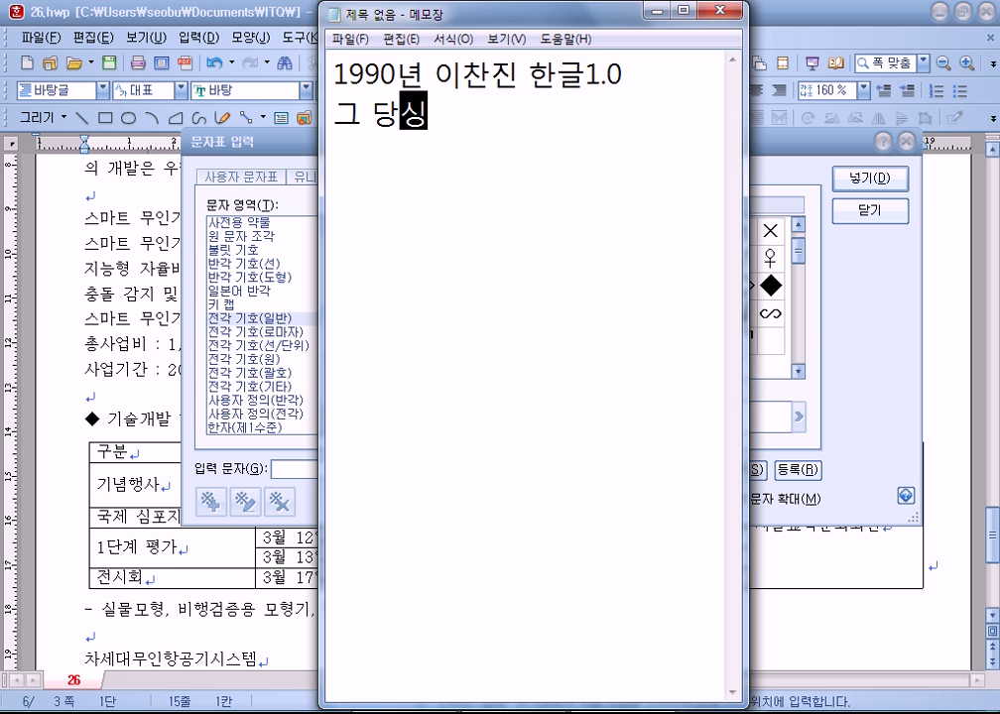
{"action": "type", "text": "표를"}
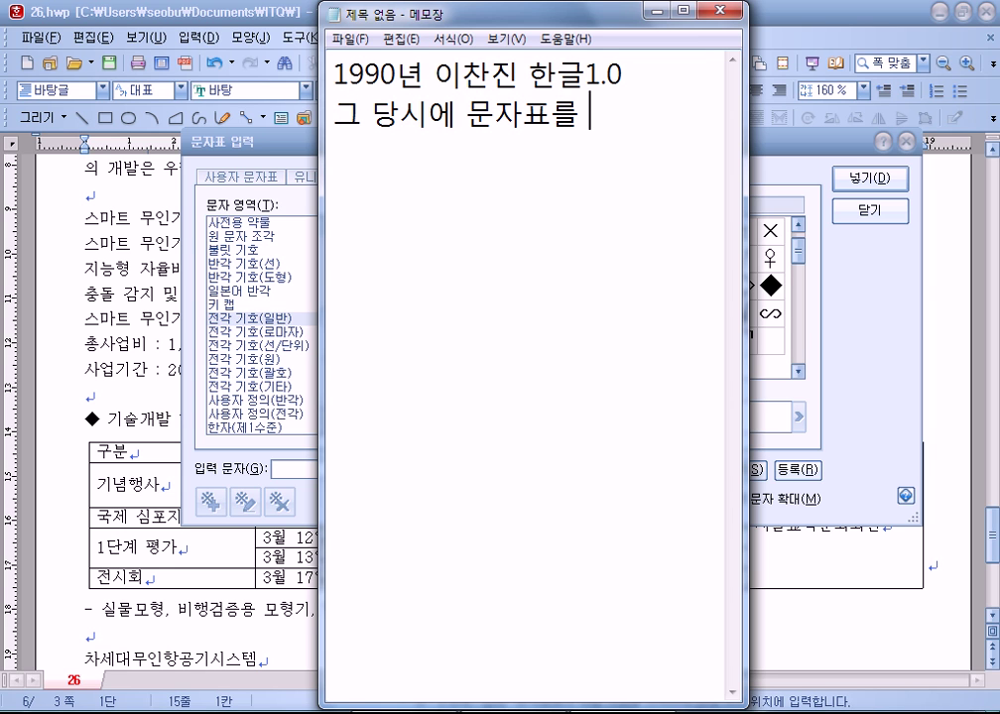
{"action": "key", "text": "BackSpace"}
{"action": "key", "text": "BackSpace"}
{"action": "type", "text": "기능"}
{"action": "key", "text": "Return"}
Step: Leave a blank line and add the note "2000년 유니코드 규정이 신설"
{"action": "key", "text": "Return"}
{"action": "type", "text": "2000년"}
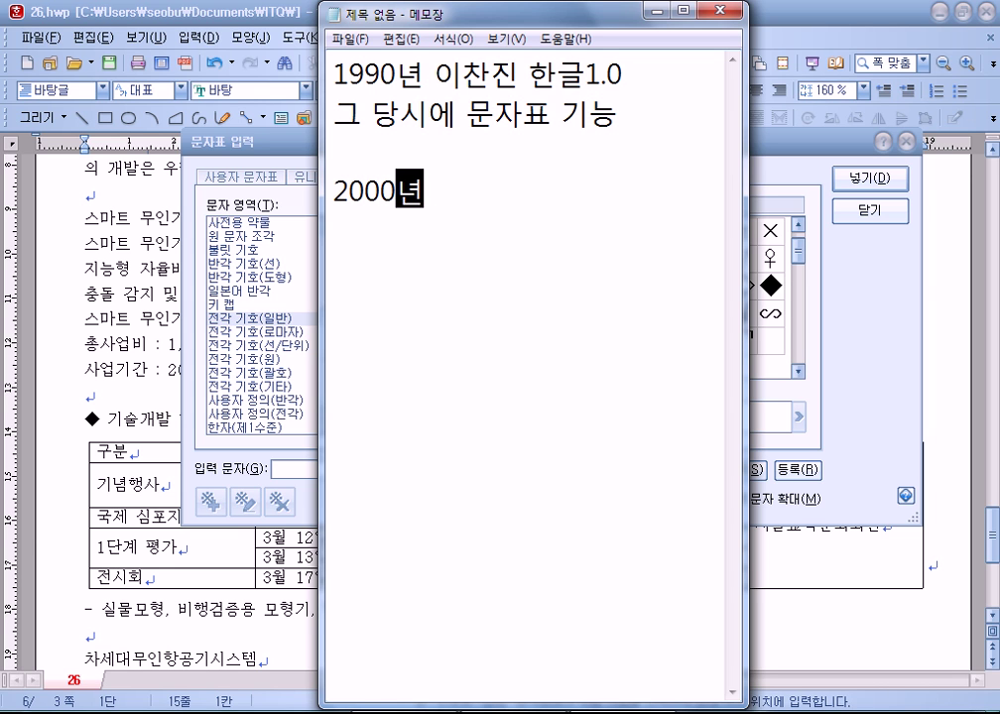
{"action": "type", "text": " 유닉"}
{"action": "type", "text": "코드"}
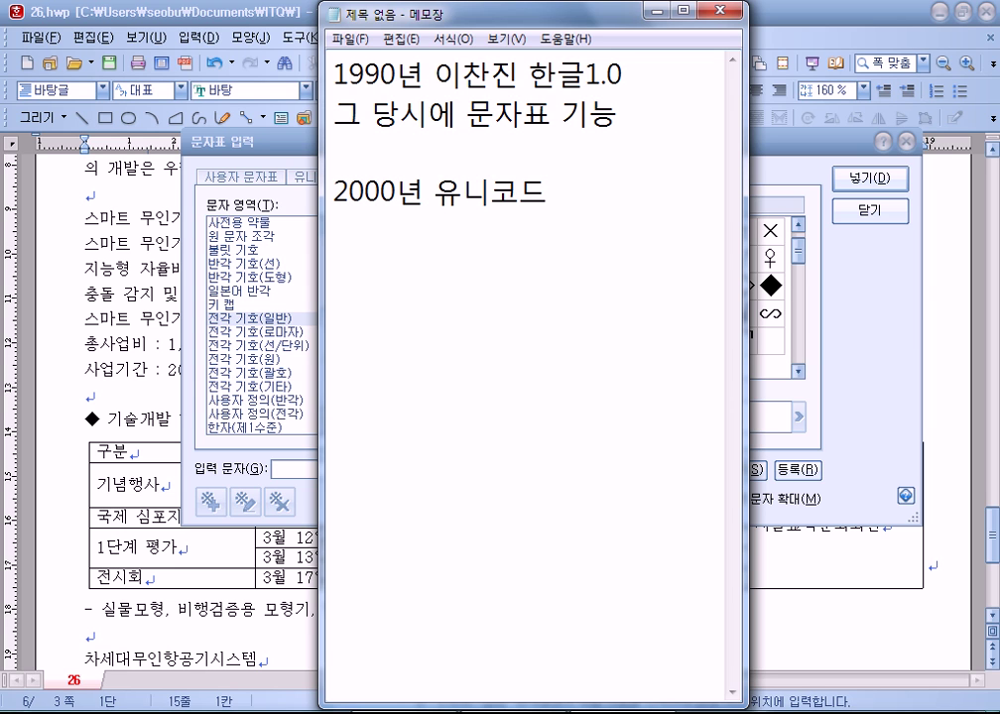
{"action": "type", "text": " 규정이 신서ㄹ"}
{"action": "key", "text": "Return"}
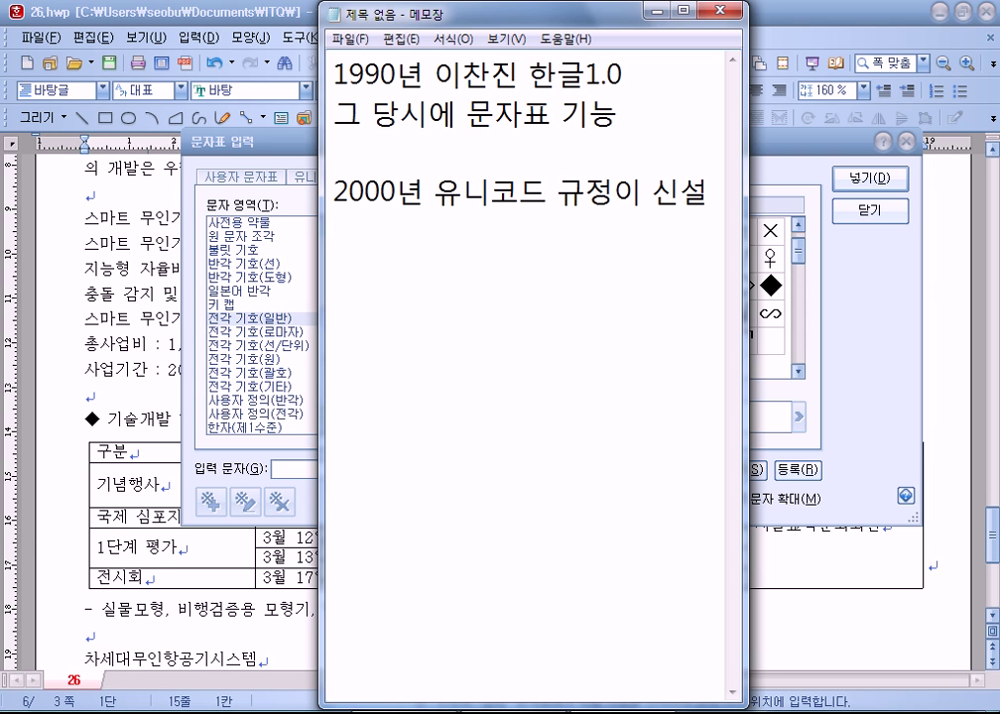
Step: Highlight "유니" in the 2000년 note and write "Uni-Code" on the line below it
{"action": "key", "text": "Right"}
{"action": "key", "text": "Right"}
{"action": "key", "text": "Right"}
{"action": "key", "text": "Right"}
{"action": "key", "text": "Right"}
{"action": "key", "text": "Right"}
{"action": "key", "text": "shift+Right"}
{"action": "key", "text": "shift+Right"}
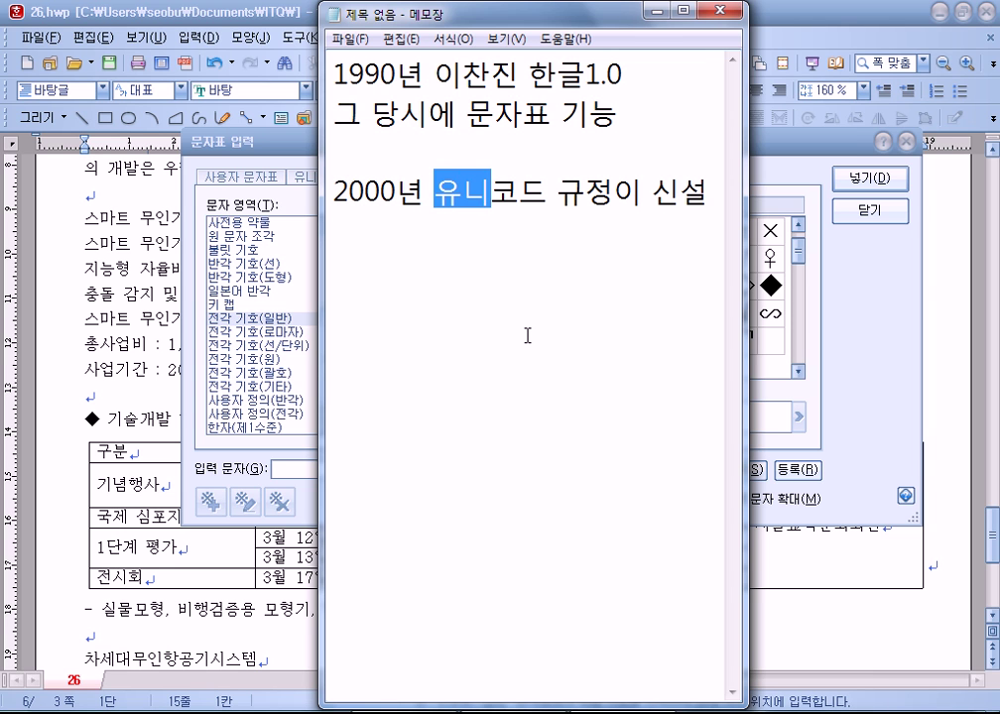
{"action": "key", "text": "Down"}
{"action": "type", "text": "Uni"}
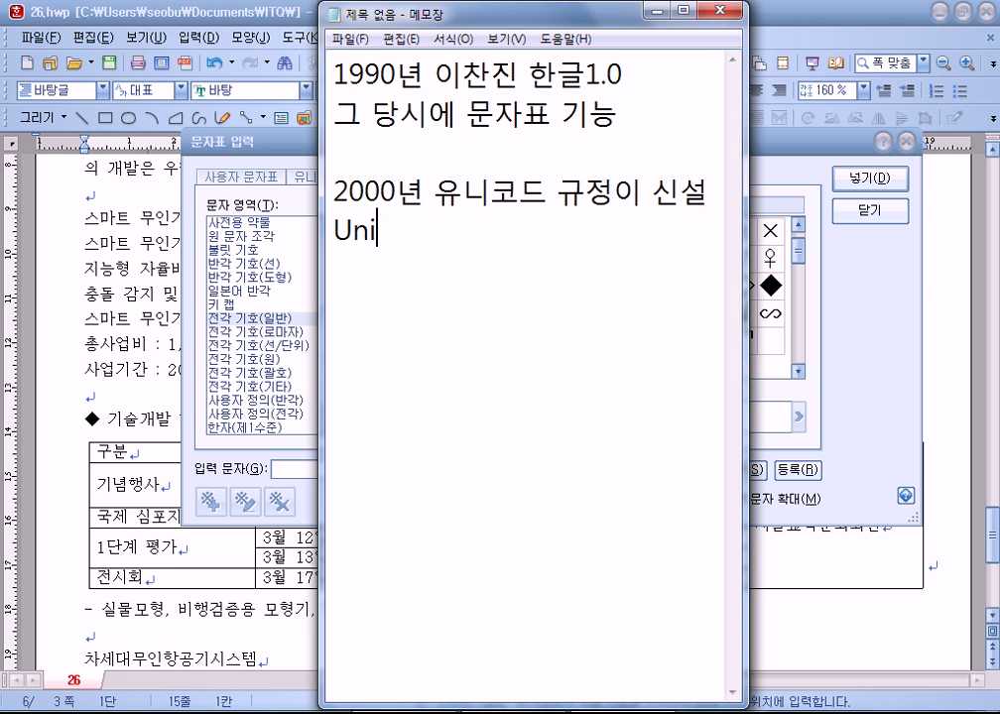
{"action": "type", "text": "-Code"}
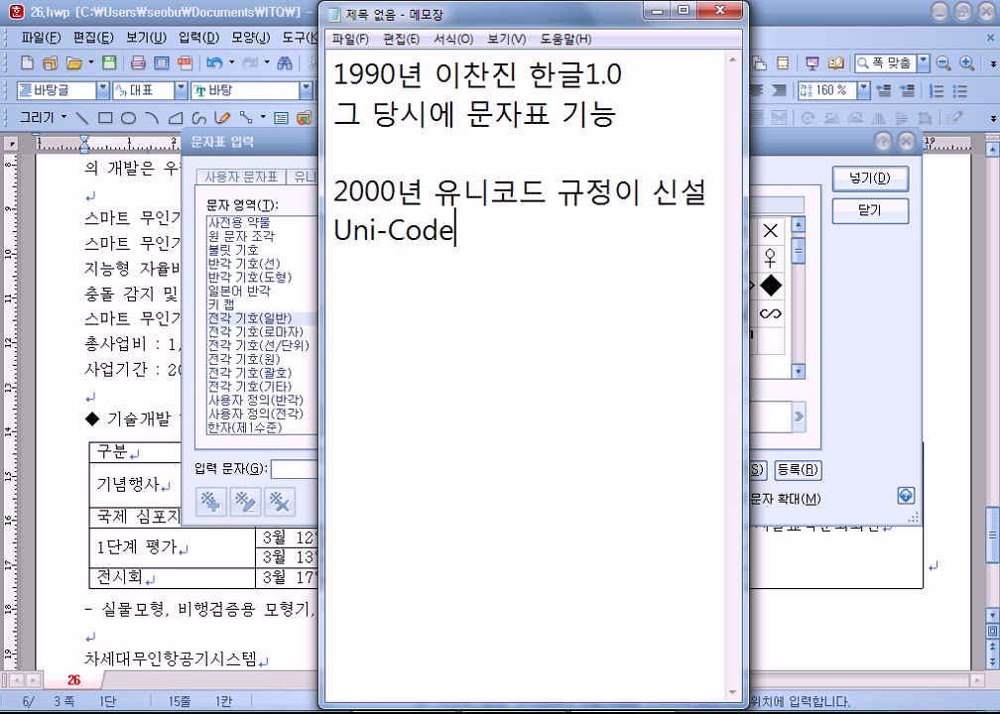
Step: Add the line "전세계의 모든 글자(알파벳)" under "Uni-Code"
{"action": "key", "text": "Return"}
{"action": "type", "text": "전"}
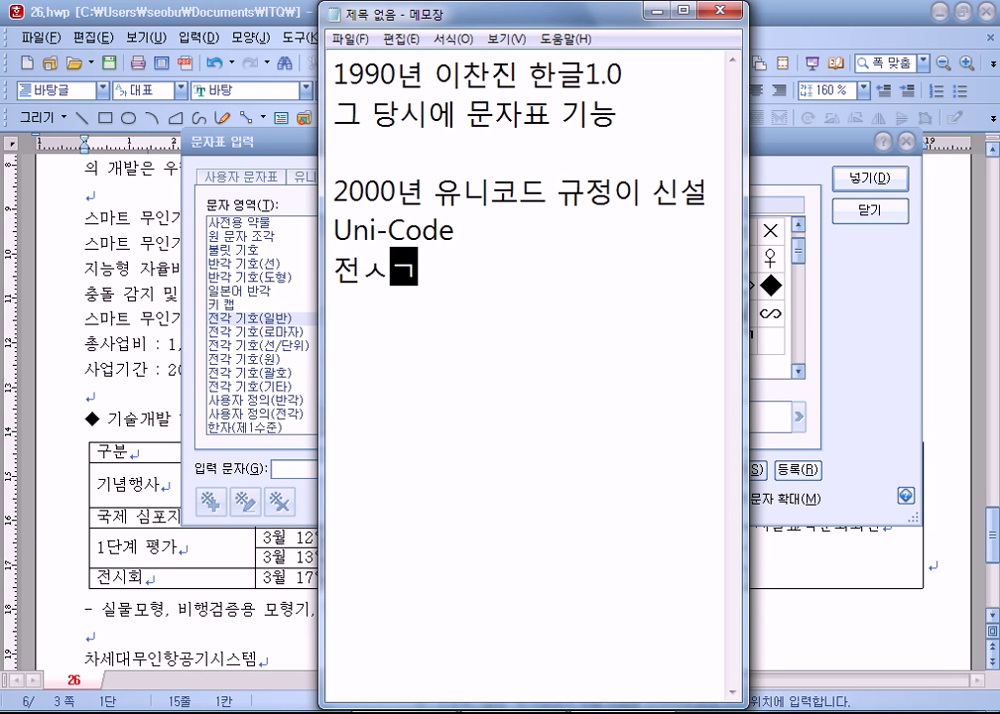
{"action": "type", "text": "세계의 모든"}
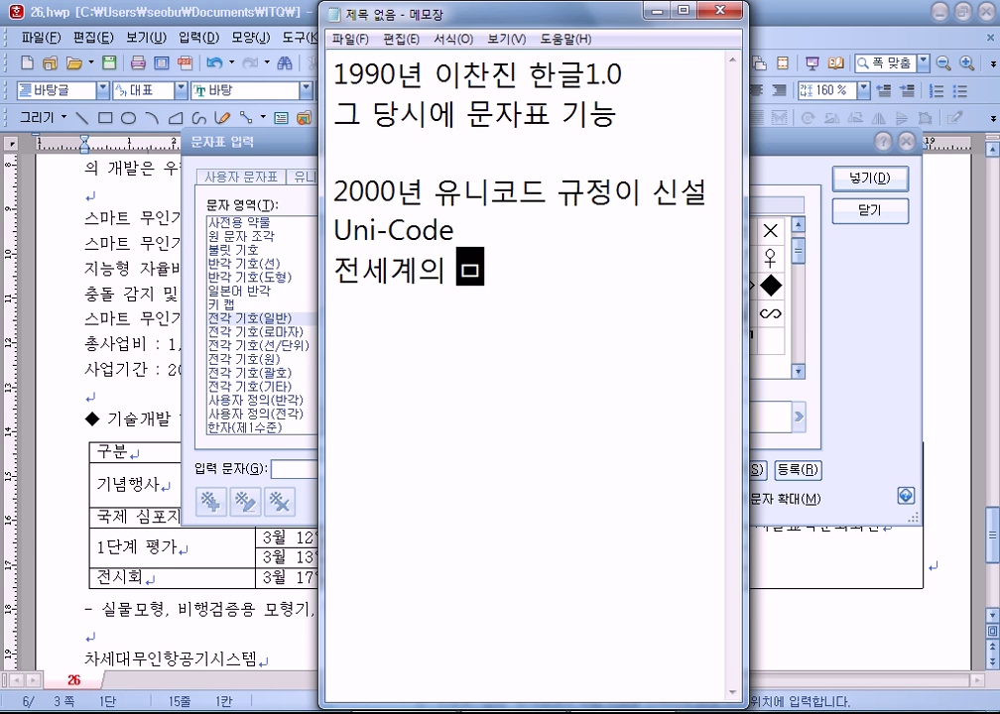
{"action": "type", "text": " 글자"}
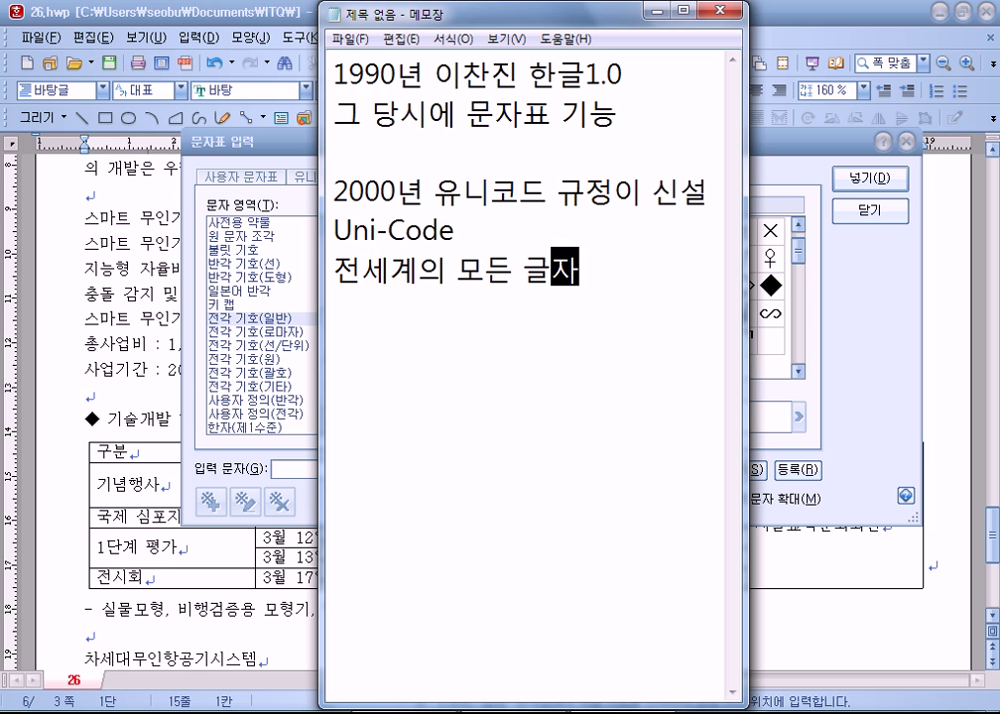
{"action": "type", "text": "(알"}
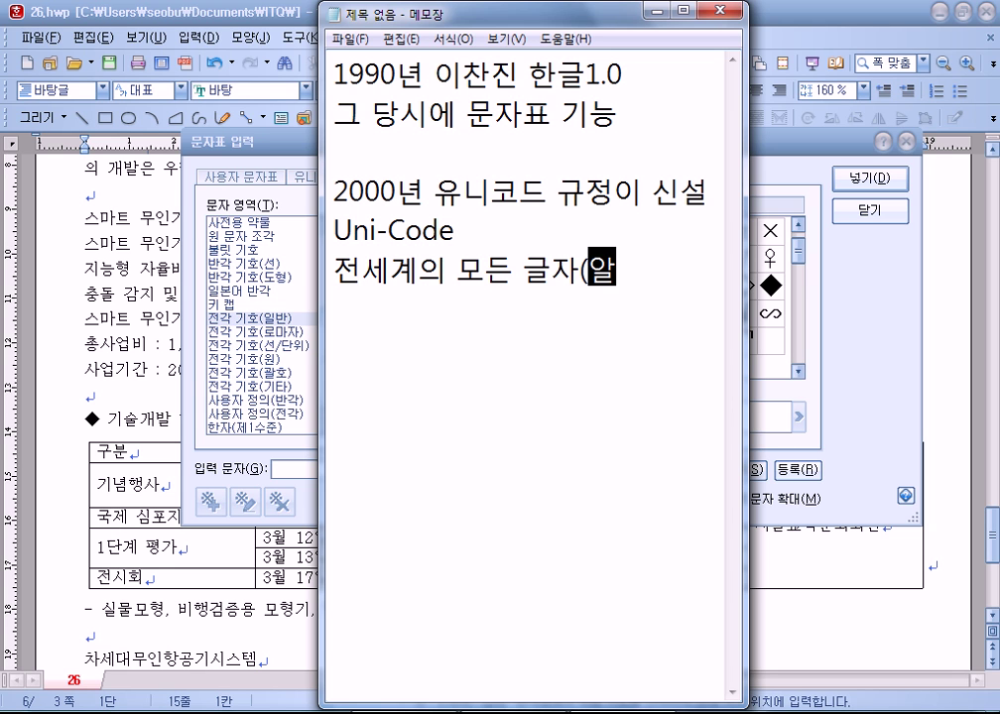
{"action": "type", "text": "파베ㅅ)"}
{"action": "key", "text": "Return"}
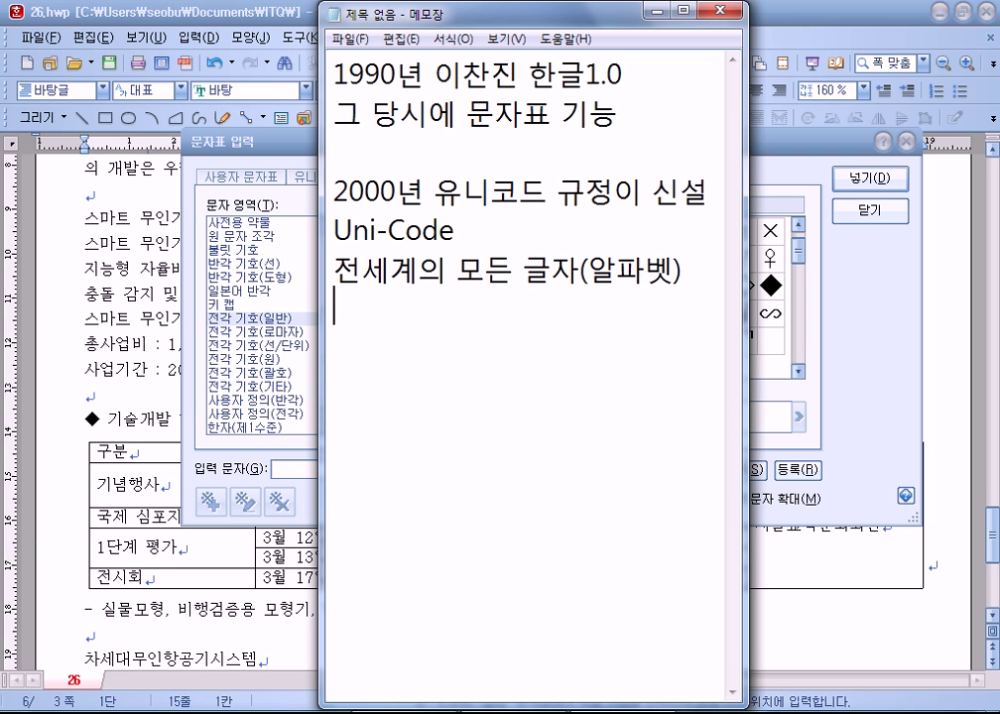
Step: Complete the Unicode note with "모든 언어를 PC에서 보고, 입력이 가능하도록 규정"
{"action": "type", "text": "모든 언어를 PC에서 보고"}
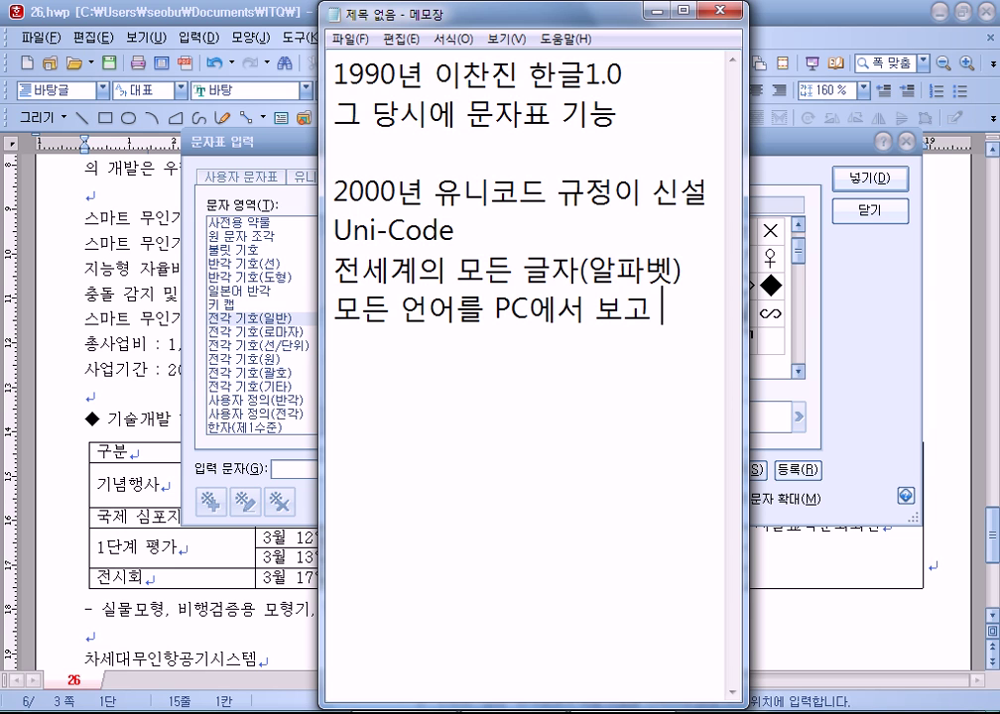
{"action": "type", "text": ", 입력이 가능합"}
{"action": "type", "text": "도록"}
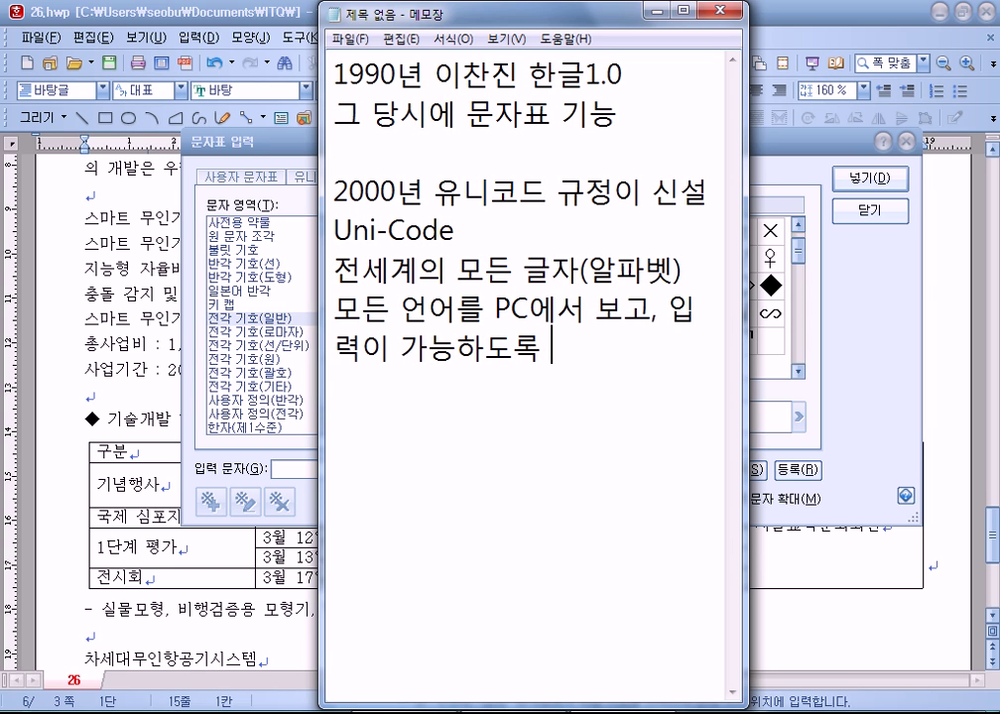
{"action": "type", "text": "규정"}
{"action": "key", "text": "Return"}
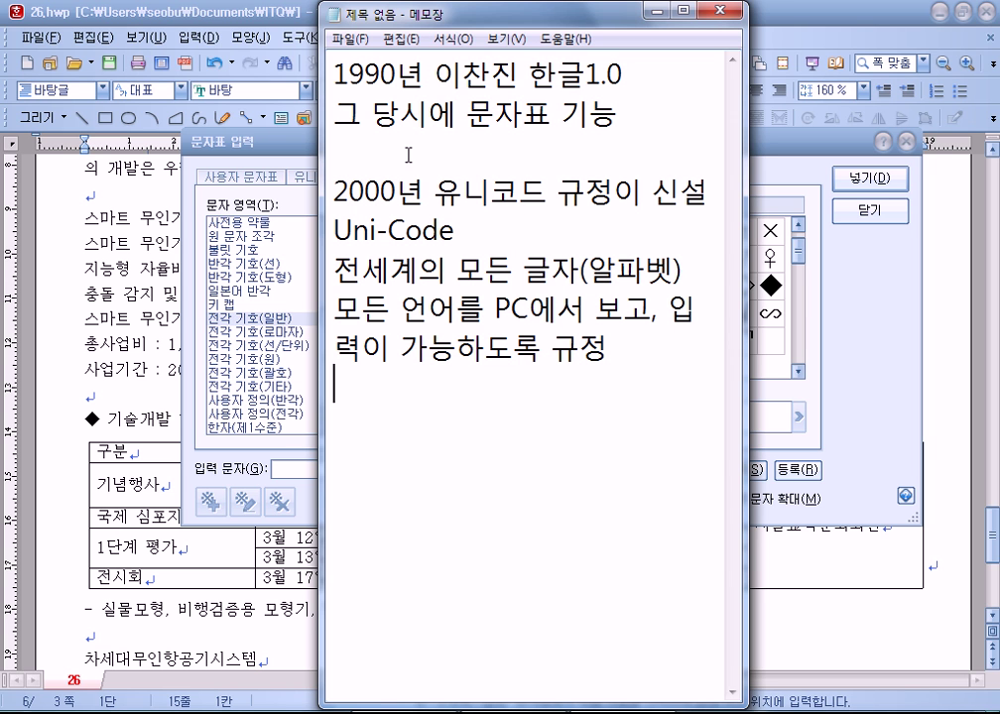
Step: Switch back to Hangul and examine the Unicode table's groups from 라틴 확장-A and 아르메니아어 through 히브리어 to 타아나어
{"action": "left_click", "coordinate": [302, 177]}
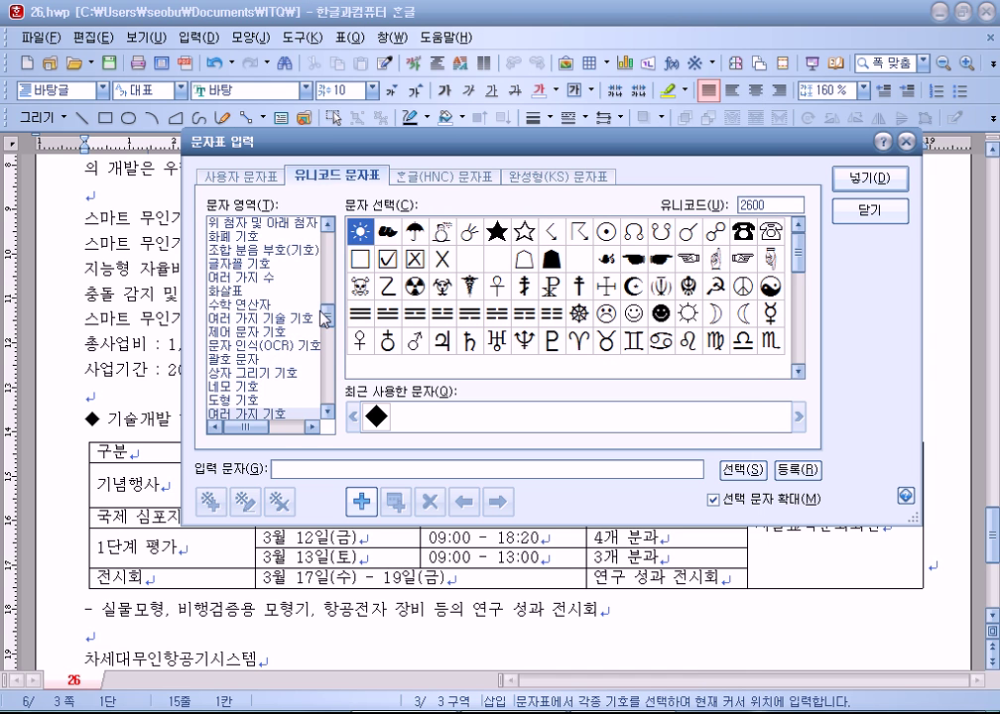
{"action": "scroll", "coordinate": [253, 251], "scroll_direction": "up", "scroll_amount": 10}
{"action": "left_click", "coordinate": [235, 237]}
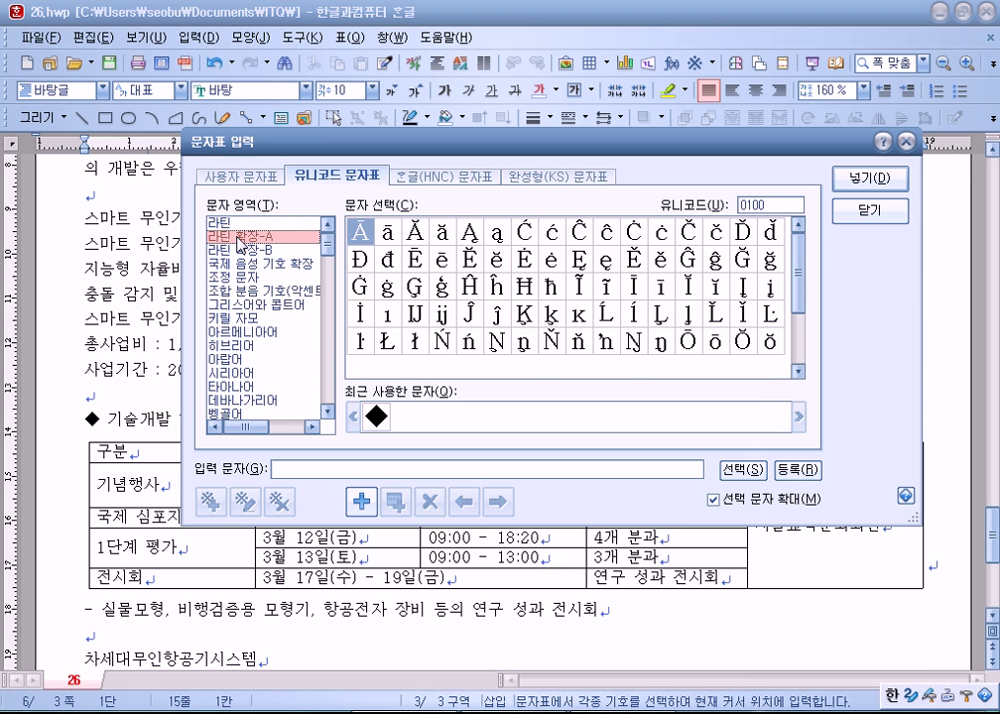
{"action": "left_click", "coordinate": [236, 333]}
{"action": "left_click", "coordinate": [236, 346]}
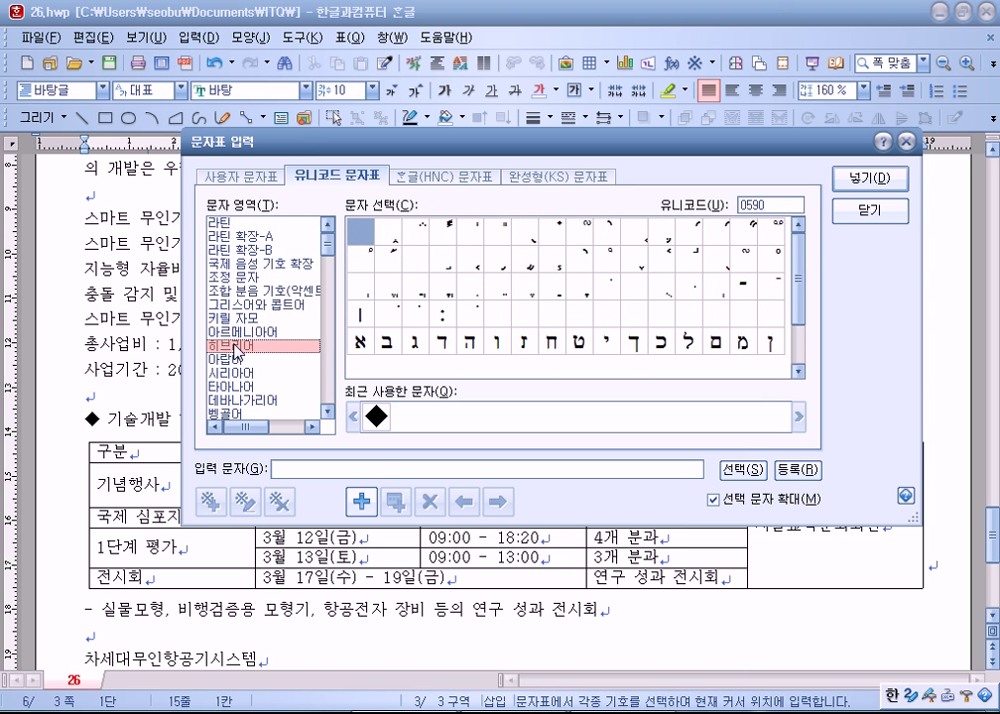
{"action": "left_click", "coordinate": [237, 361]}
{"action": "left_click", "coordinate": [236, 374]}
{"action": "left_click", "coordinate": [236, 387]}
Step: Examine the 벵골어, 타이어, 티베트어 and 미얀마어(버마어) groups of the Unicode table
{"action": "scroll", "coordinate": [235, 395], "scroll_direction": "down", "scroll_amount": 4}
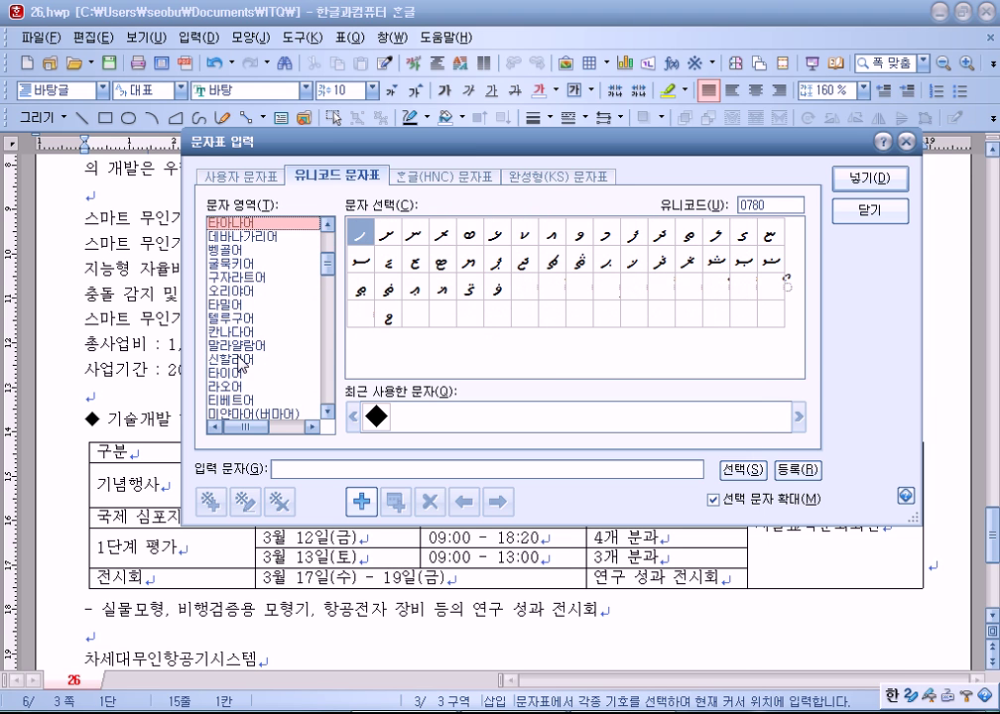
{"action": "left_click", "coordinate": [233, 250]}
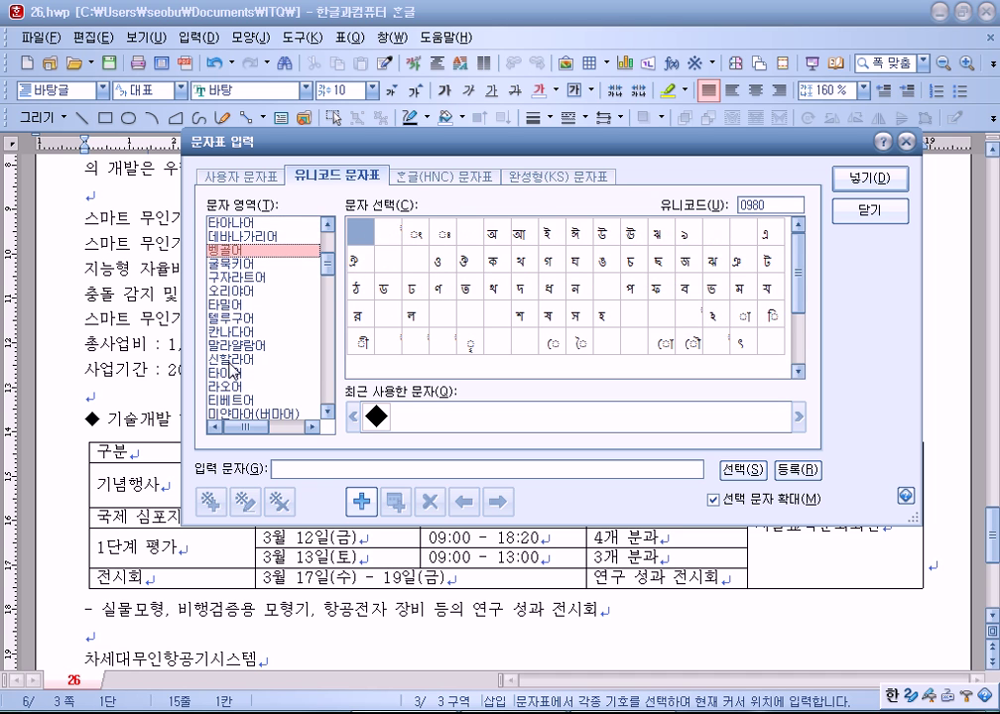
{"action": "scroll", "coordinate": [235, 337], "scroll_direction": "down", "scroll_amount": 1}
{"action": "left_click", "coordinate": [236, 331]}
{"action": "scroll", "coordinate": [235, 330], "scroll_direction": "down", "scroll_amount": 1}
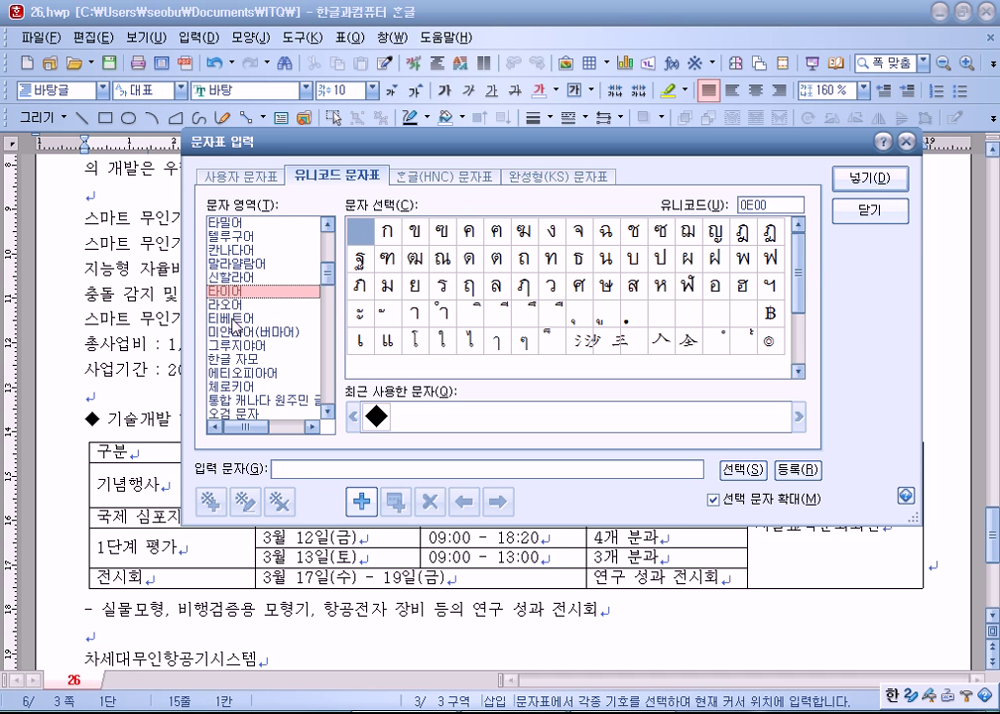
{"action": "left_click", "coordinate": [234, 319]}
{"action": "left_click", "coordinate": [270, 333]}
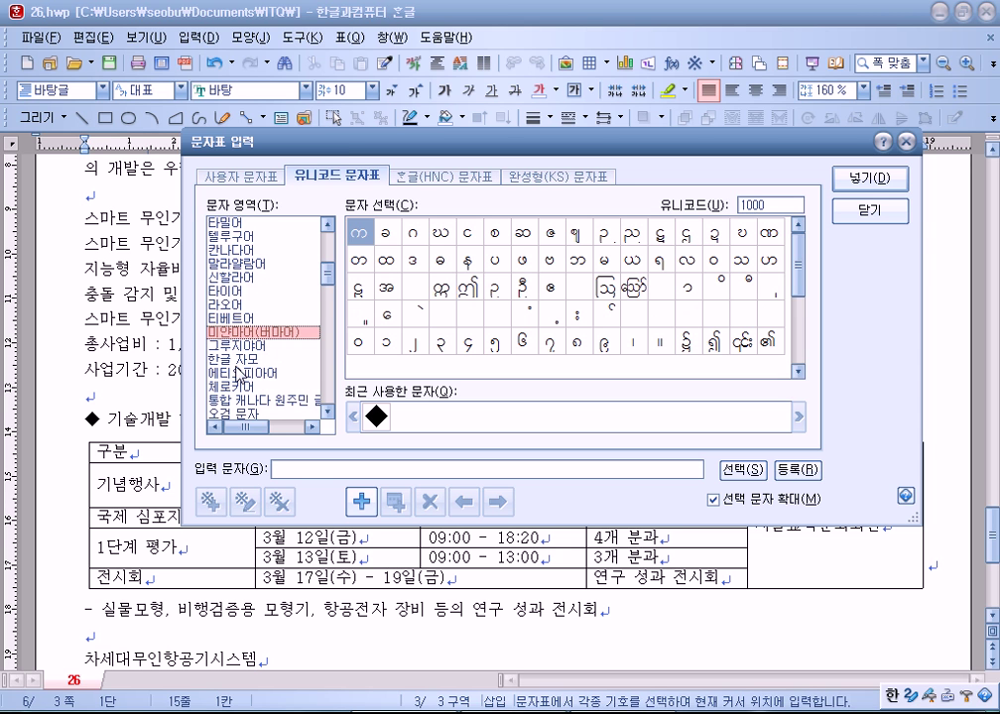
{"action": "scroll", "coordinate": [235, 293], "scroll_direction": "down", "scroll_amount": 5}
{"action": "scroll", "coordinate": [235, 283], "scroll_direction": "up", "scroll_amount": 3}
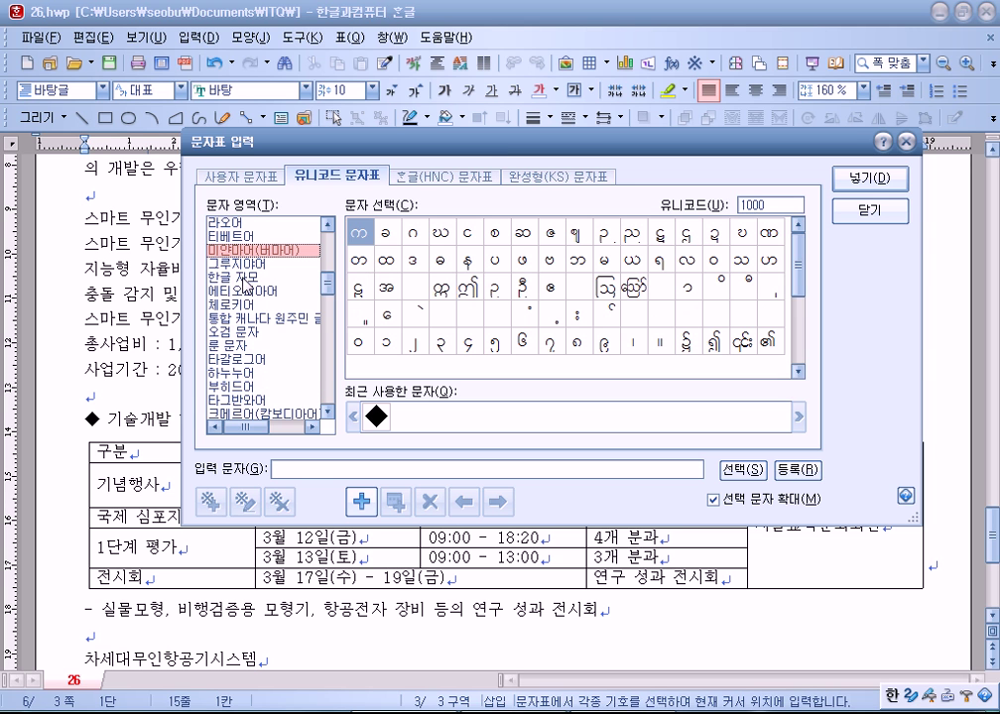
Step: Examine old consonants and vowels in the 한글 자모 group, dismissing the update notice, and close the character map
{"action": "left_click", "coordinate": [238, 277]}
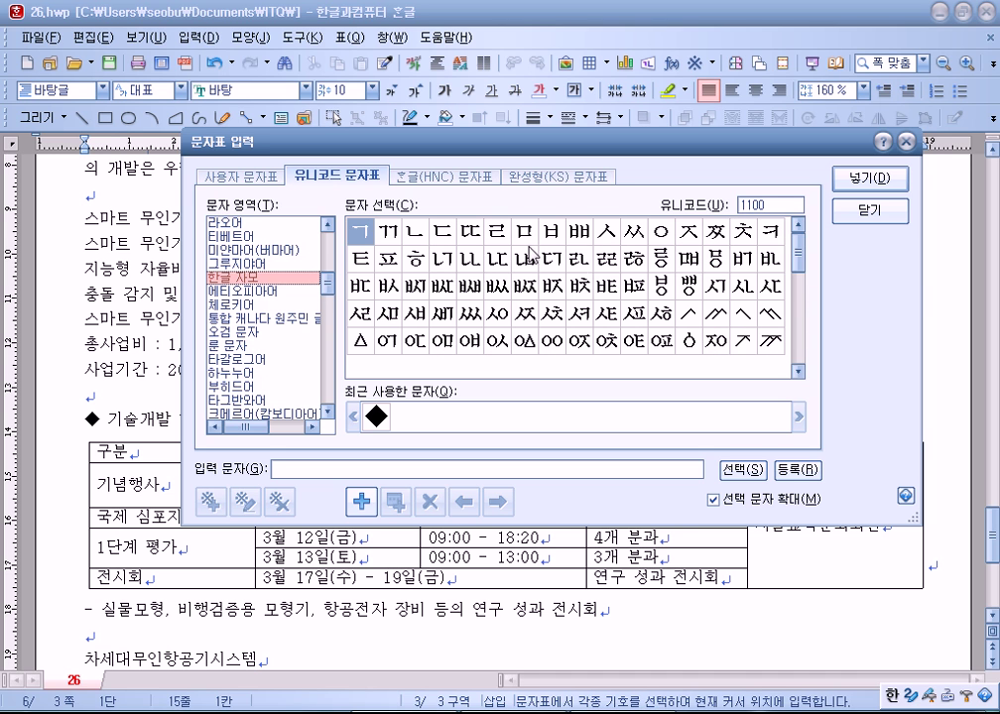
{"action": "left_click", "coordinate": [612, 266]}
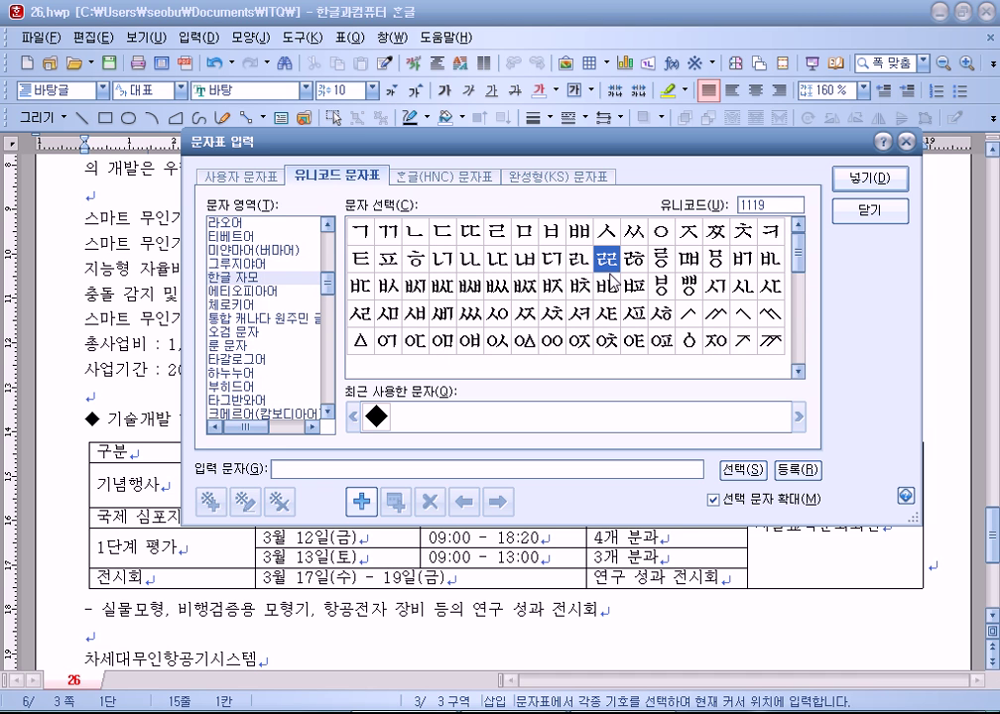
{"action": "left_click", "coordinate": [472, 291]}
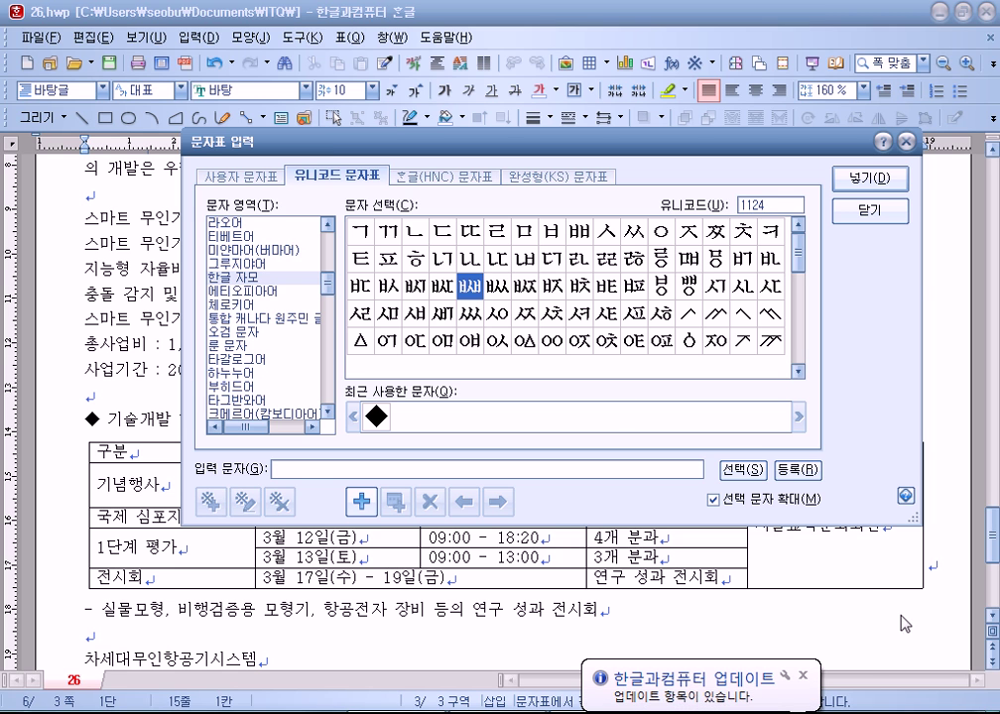
{"action": "left_click", "coordinate": [803, 676]}
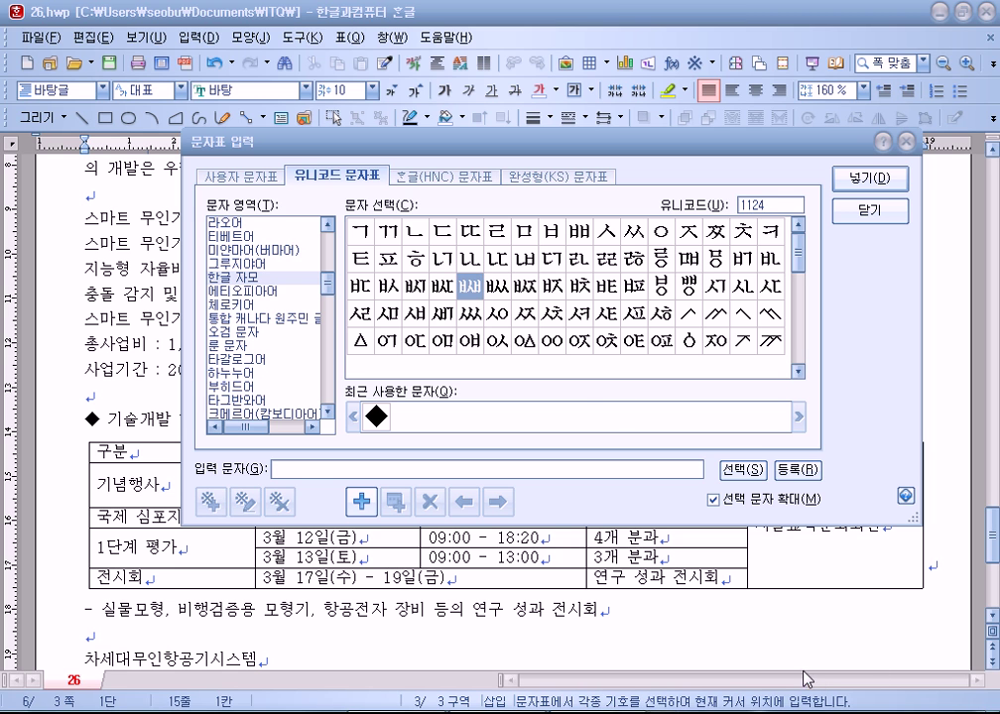
{"action": "left_click", "coordinate": [581, 345]}
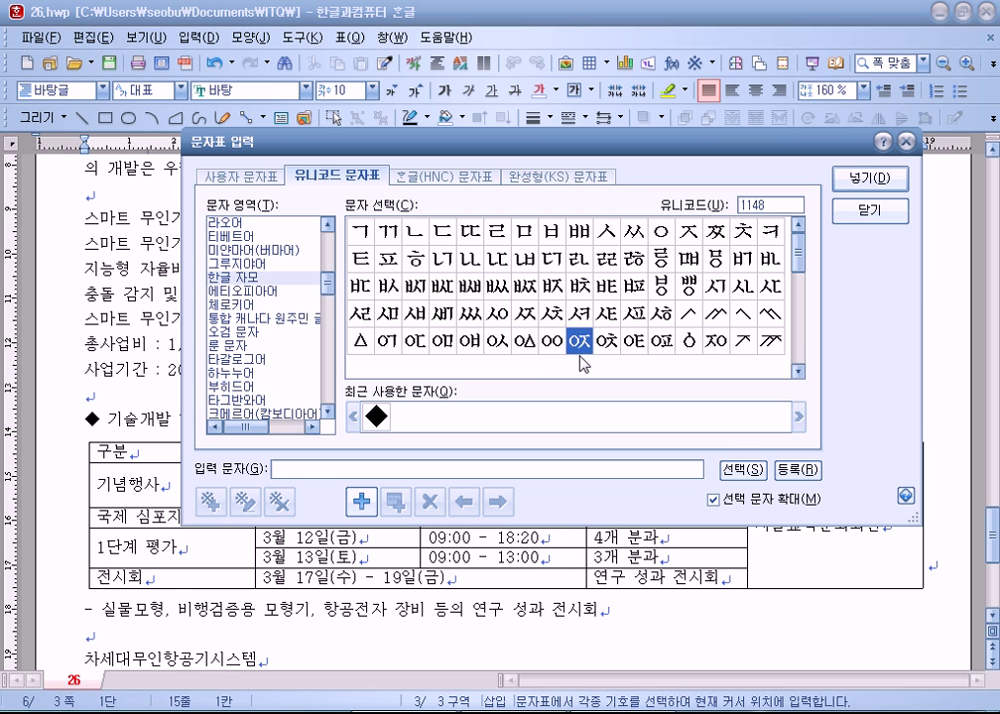
{"action": "left_click", "coordinate": [529, 351]}
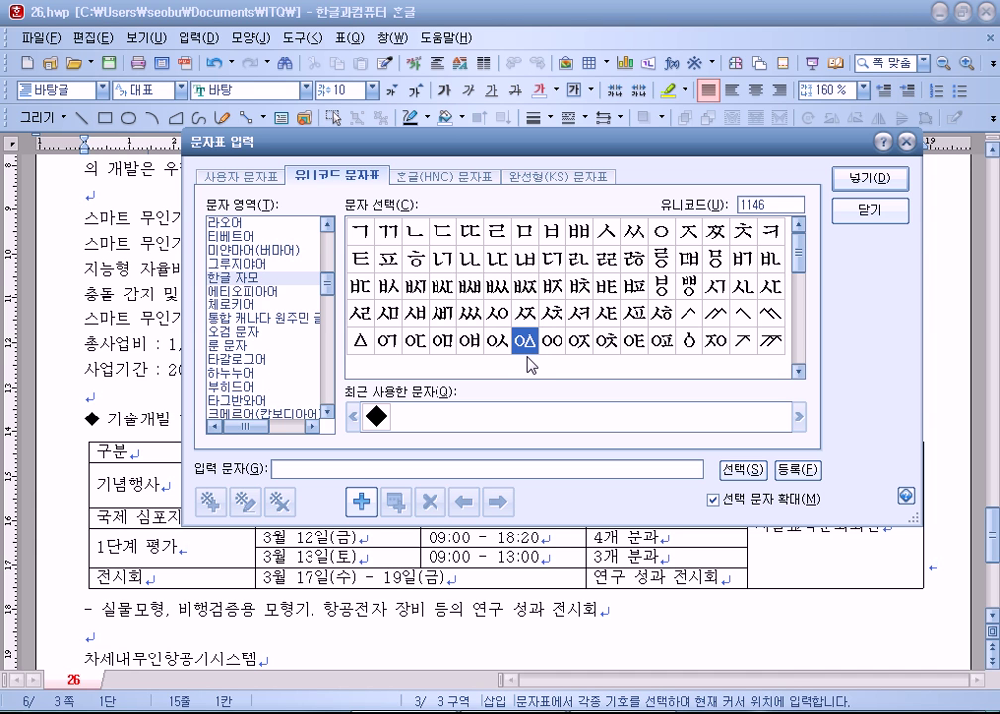
{"action": "left_click_drag", "start_coordinate": [800, 262], "coordinate": [798, 314]}
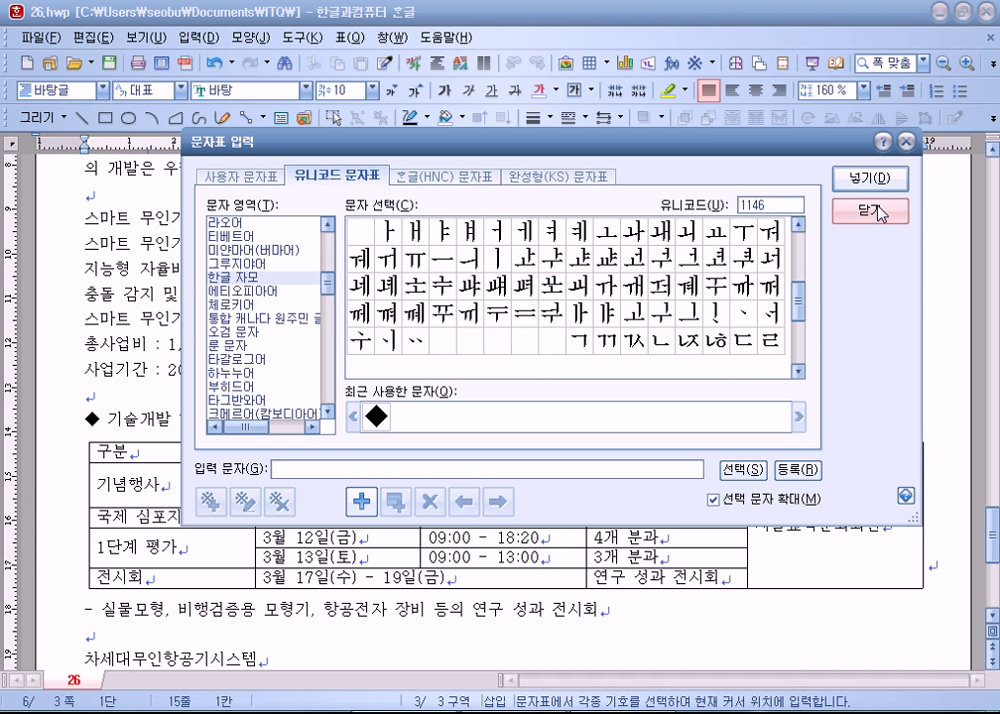
{"action": "left_click", "coordinate": [871, 211]}
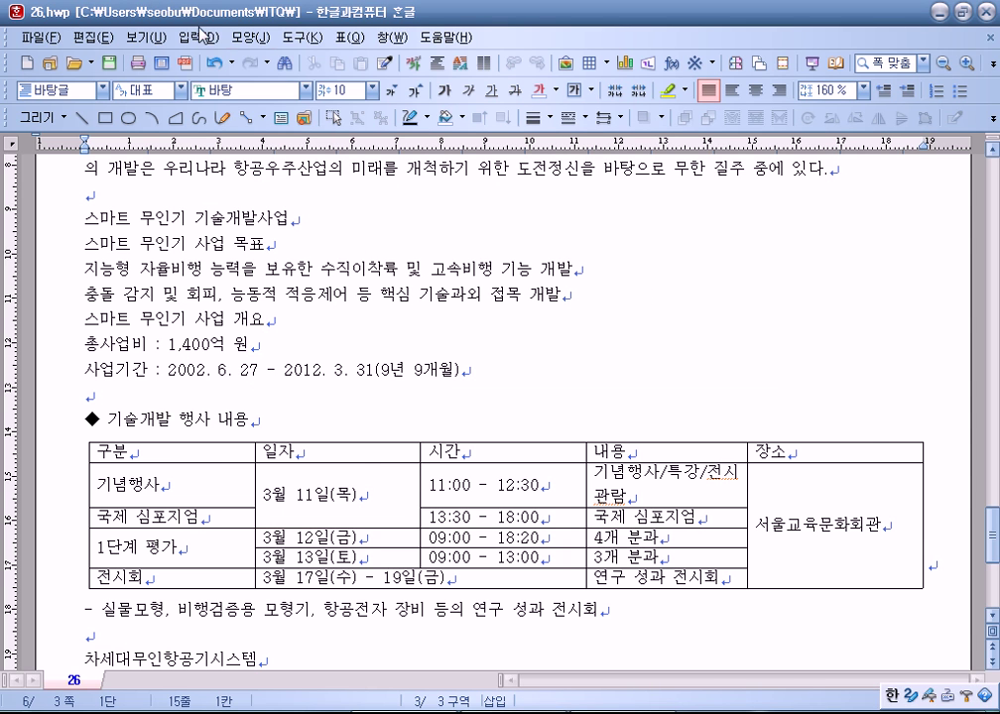
Step: Reopen the character map and show the 전각 기호(일반) group of the Hangul (HNC) character table
{"action": "left_click", "coordinate": [204, 35]}
{"action": "left_click", "coordinate": [169, 62]}
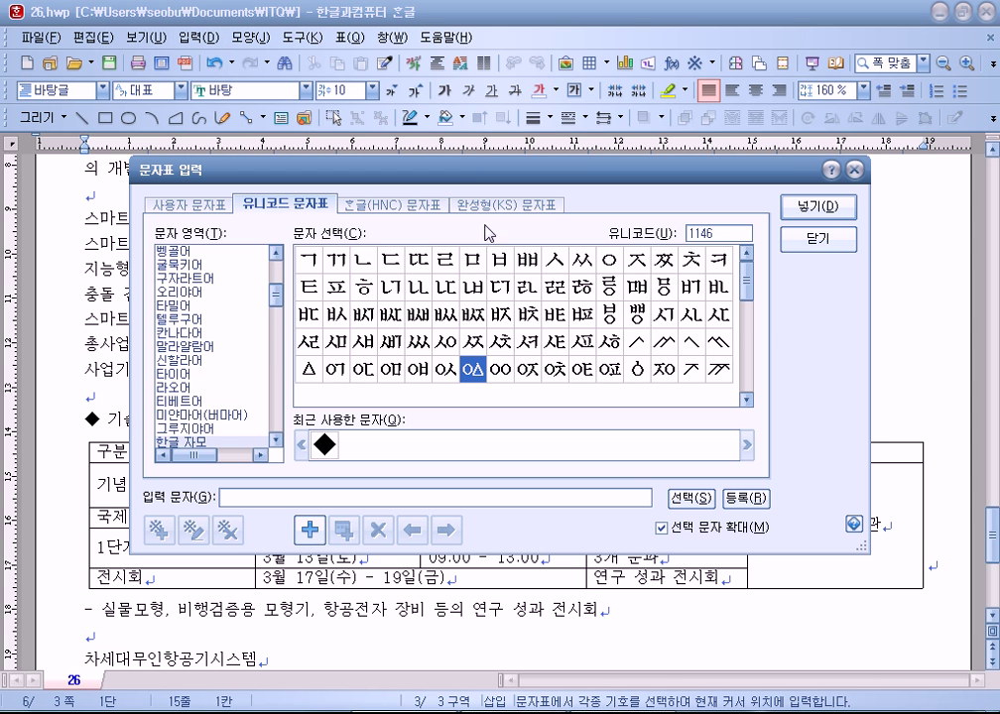
{"action": "left_click", "coordinate": [395, 205]}
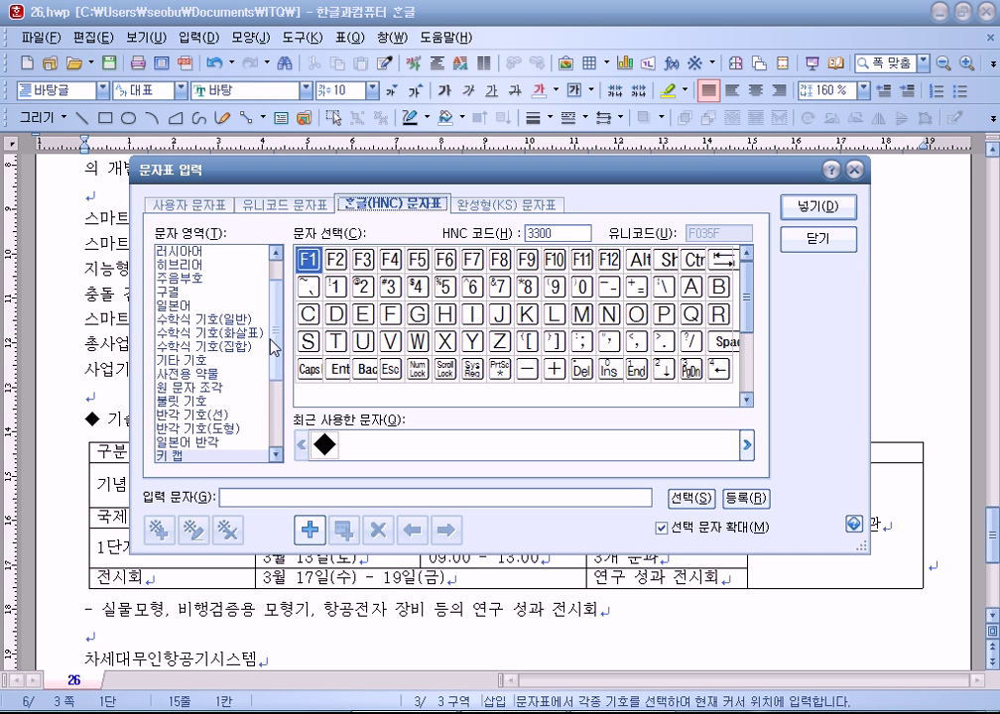
{"action": "scroll", "coordinate": [238, 387], "scroll_direction": "down", "scroll_amount": 3}
{"action": "left_click", "coordinate": [244, 388]}
{"action": "key", "text": "alt+Tab"}
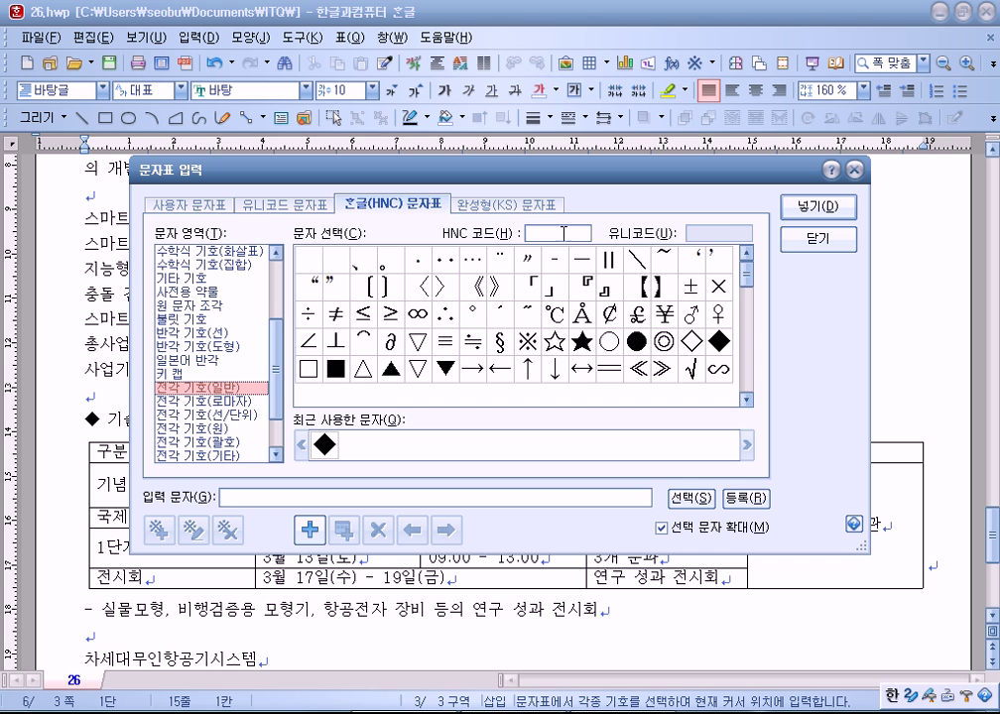
Step: Compare the 완성형(KS) character table with the Hangul (HNC) table's full-width symbol groups and close the character map
{"action": "left_click", "coordinate": [270, 207]}
{"action": "left_click", "coordinate": [481, 208]}
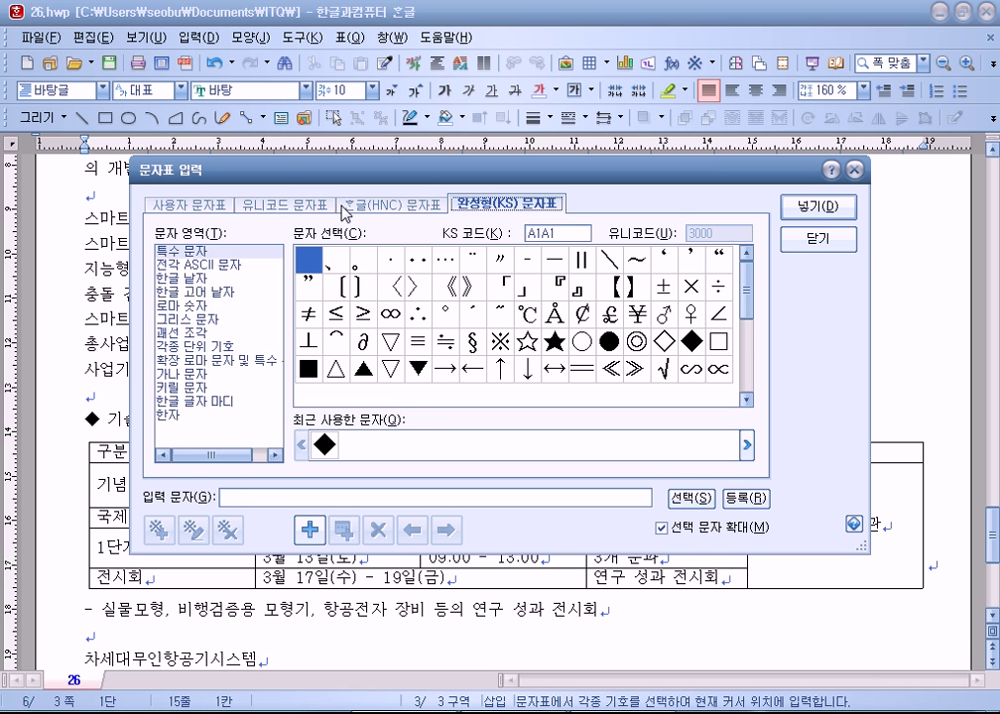
{"action": "left_click", "coordinate": [395, 206]}
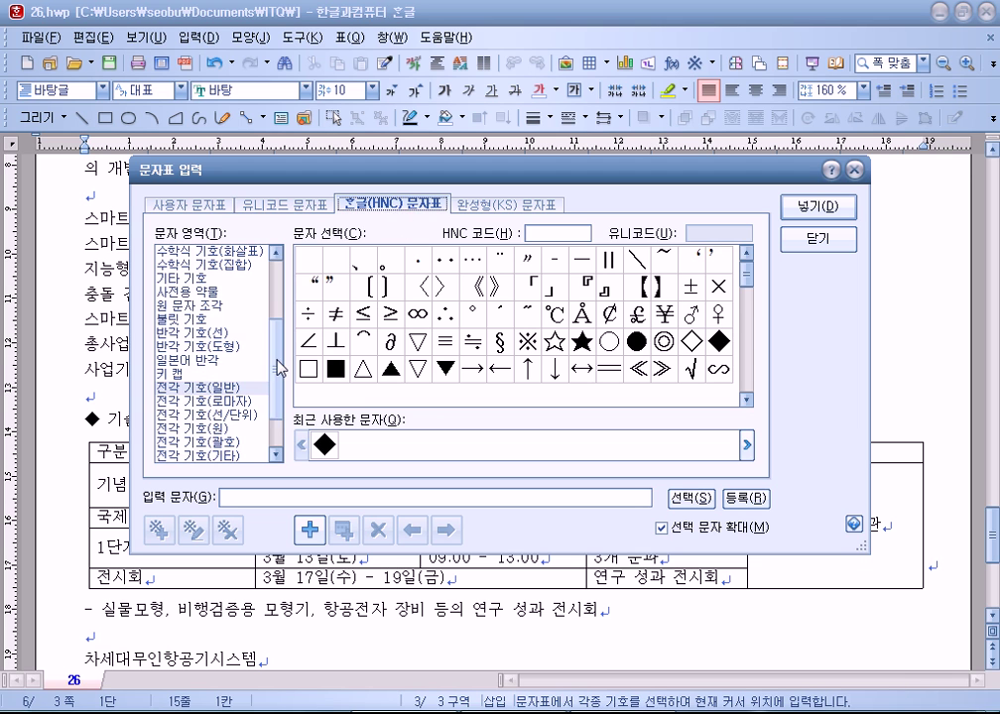
{"action": "scroll", "coordinate": [274, 369], "scroll_direction": "down", "scroll_amount": 1}
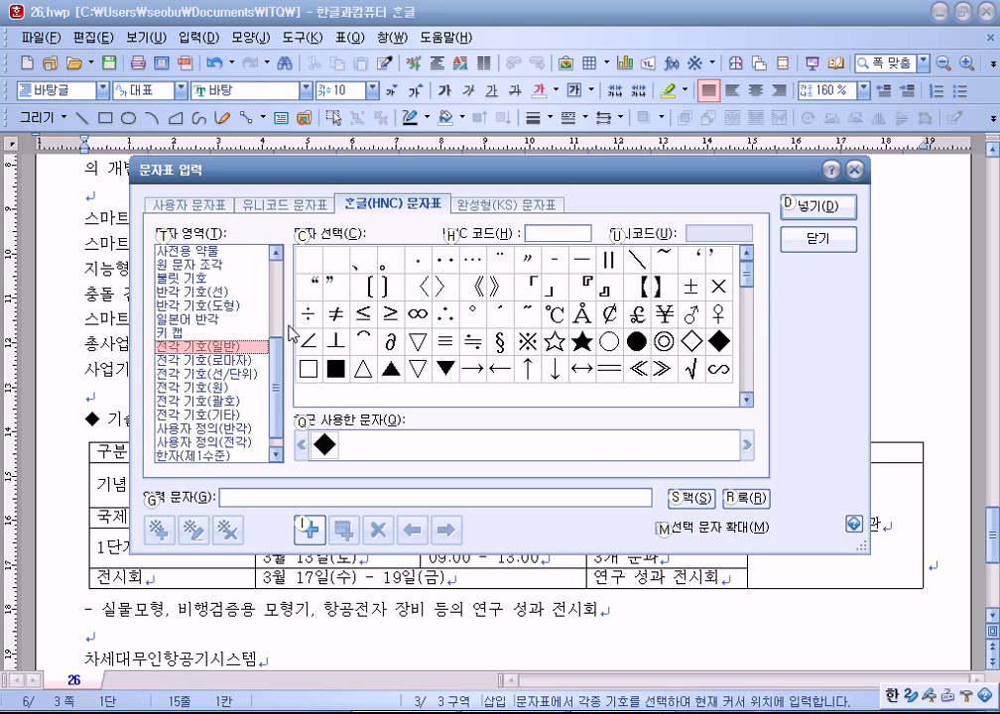
{"action": "key", "text": "Escape"}
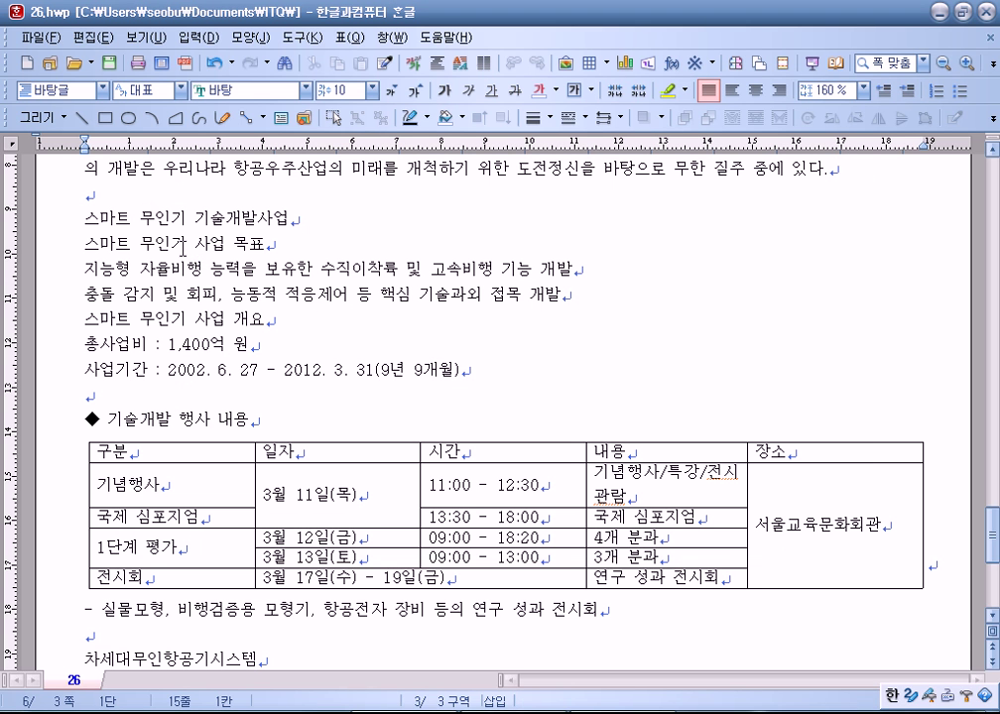
{"action": "type", "text": "ㅁ"}
{"action": "key", "text": "BackSpace"}
{"action": "key", "text": "Hangul"}
{"action": "type", "text": "a"}
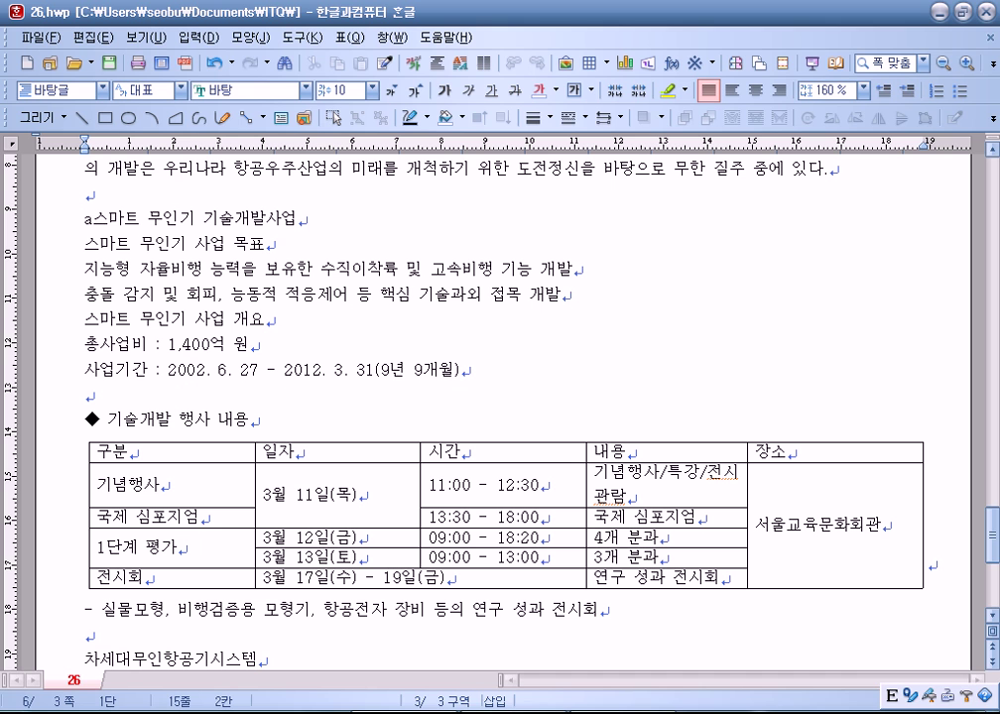
{"action": "key", "text": "BackSpace"}
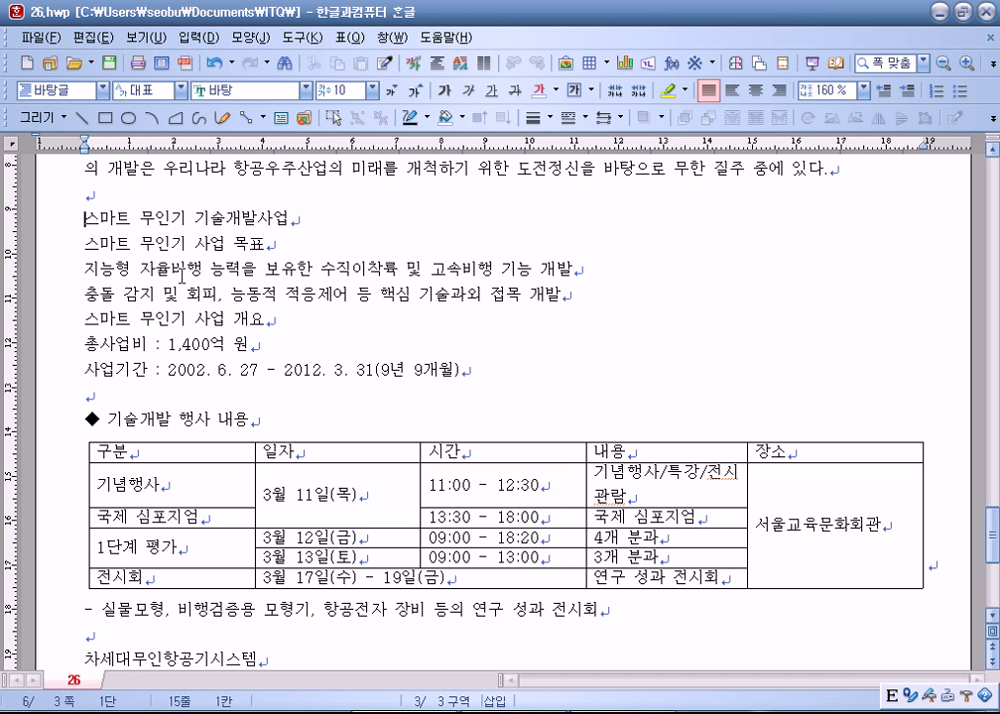
{"action": "type", "text": "a"}
{"action": "key", "text": "BackSpace"}
Step: Insert ◆ from the HNC table's 전각 기호(일반) group, followed by a space, before the heading 스마트 무인기 기술개발사업
{"action": "left_click", "coordinate": [197, 37]}
{"action": "left_click", "coordinate": [165, 62]}
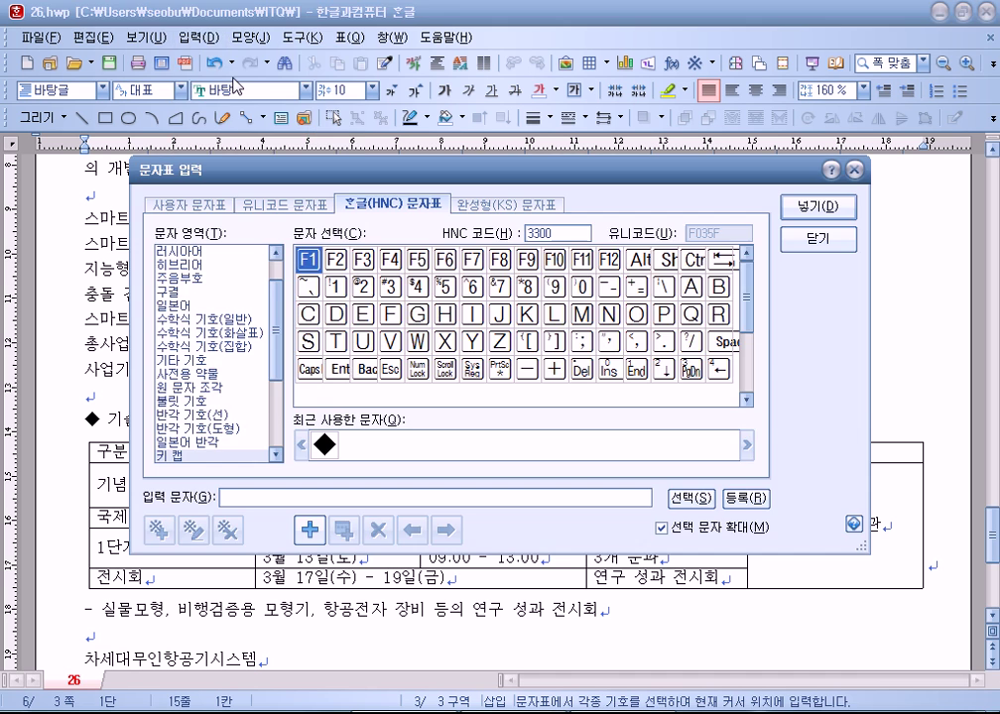
{"action": "left_click", "coordinate": [205, 455]}
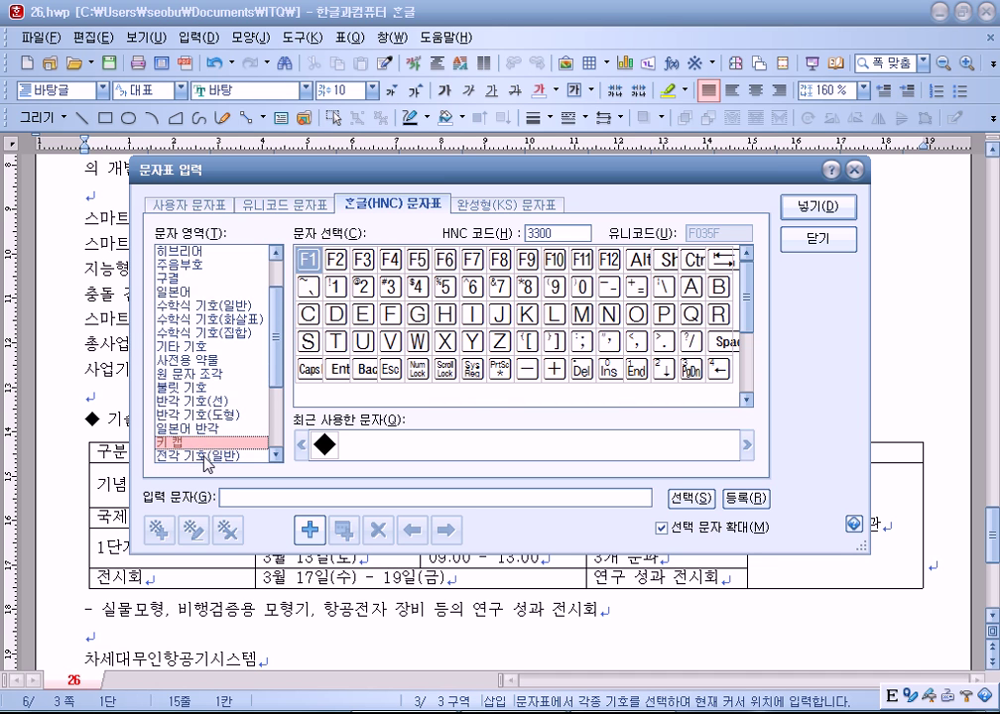
{"action": "left_click", "coordinate": [204, 457]}
{"action": "left_click", "coordinate": [718, 341]}
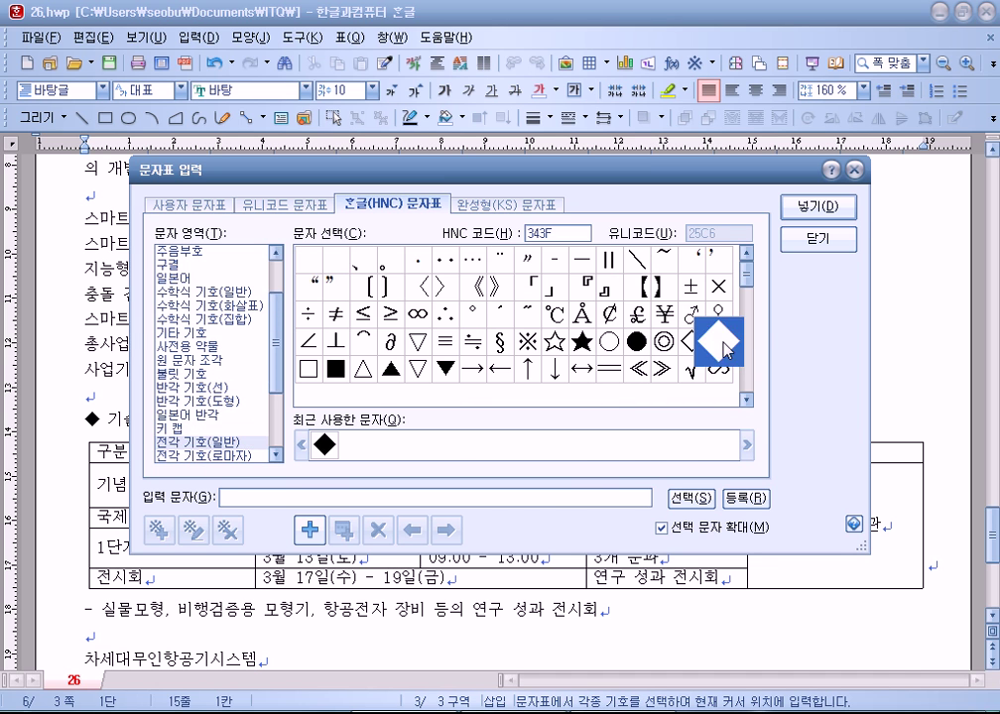
{"action": "left_click", "coordinate": [820, 208]}
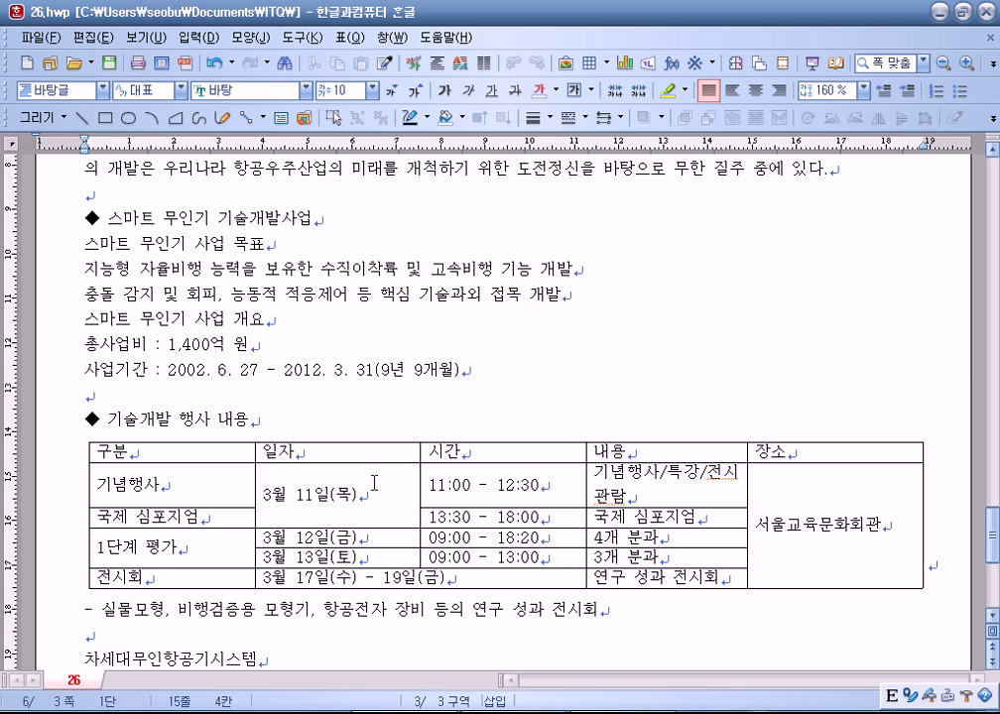
{"action": "left_click_drag", "start_coordinate": [85, 216], "coordinate": [104, 211]}
{"action": "left_click", "coordinate": [106, 211]}
{"action": "left_click", "coordinate": [133, 244]}
{"action": "left_click_drag", "start_coordinate": [100, 215], "coordinate": [108, 216]}
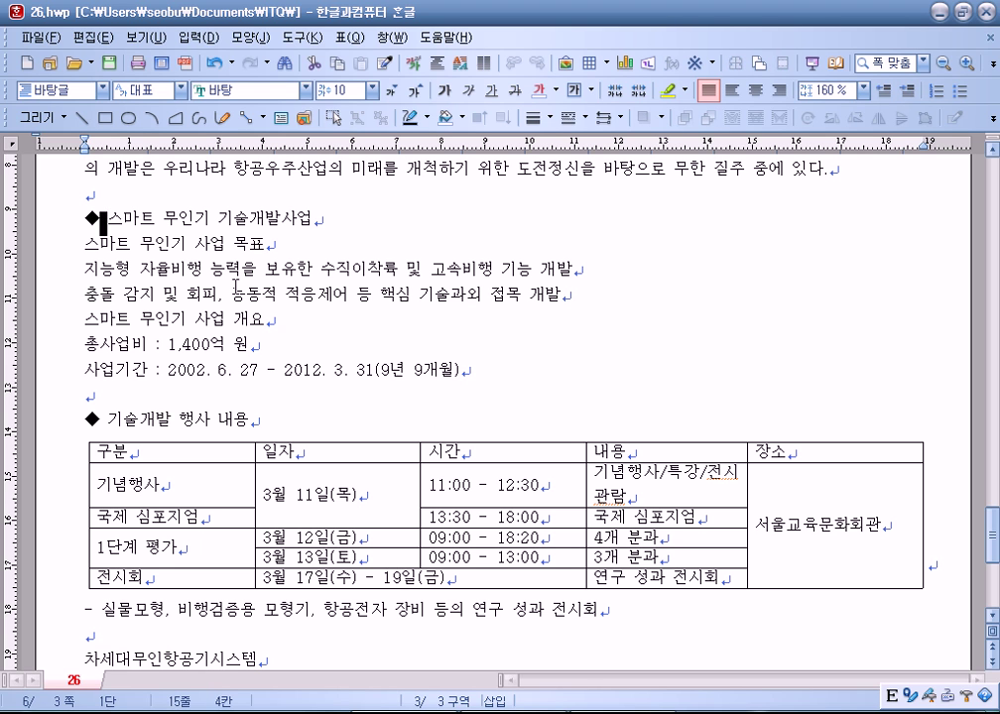
{"action": "key", "text": "Delete"}
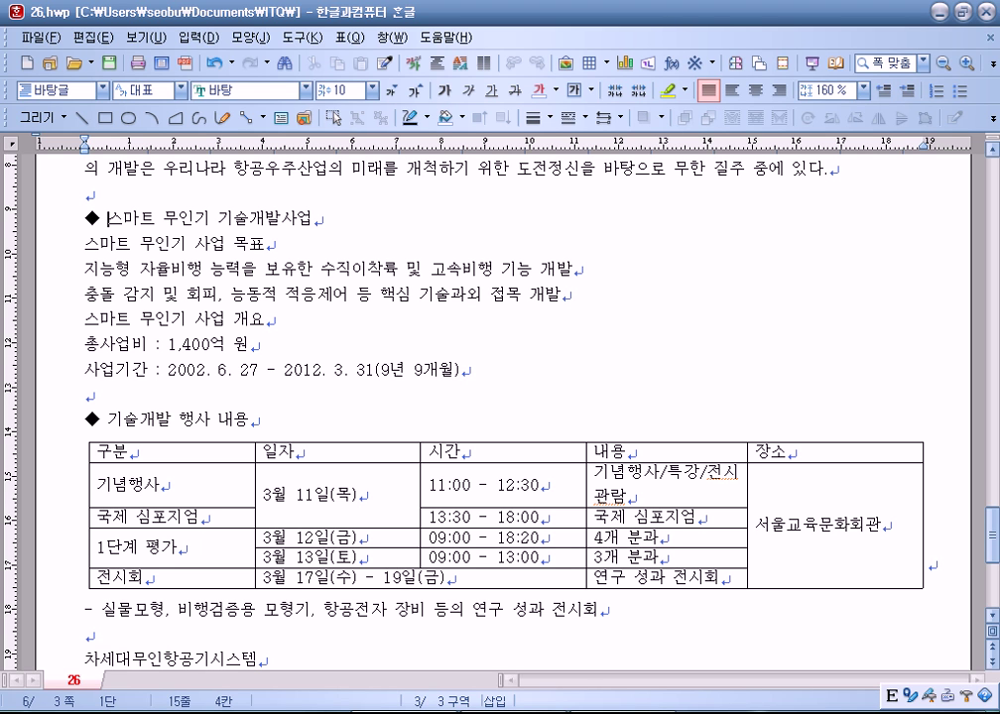
{"action": "mouse_move", "coordinate": [80, 217]}
{"action": "left_mouse_down"}
{"action": "mouse_move", "coordinate": [347, 219]}
{"action": "mouse_move", "coordinate": [66, 221]}
{"action": "left_mouse_up"}
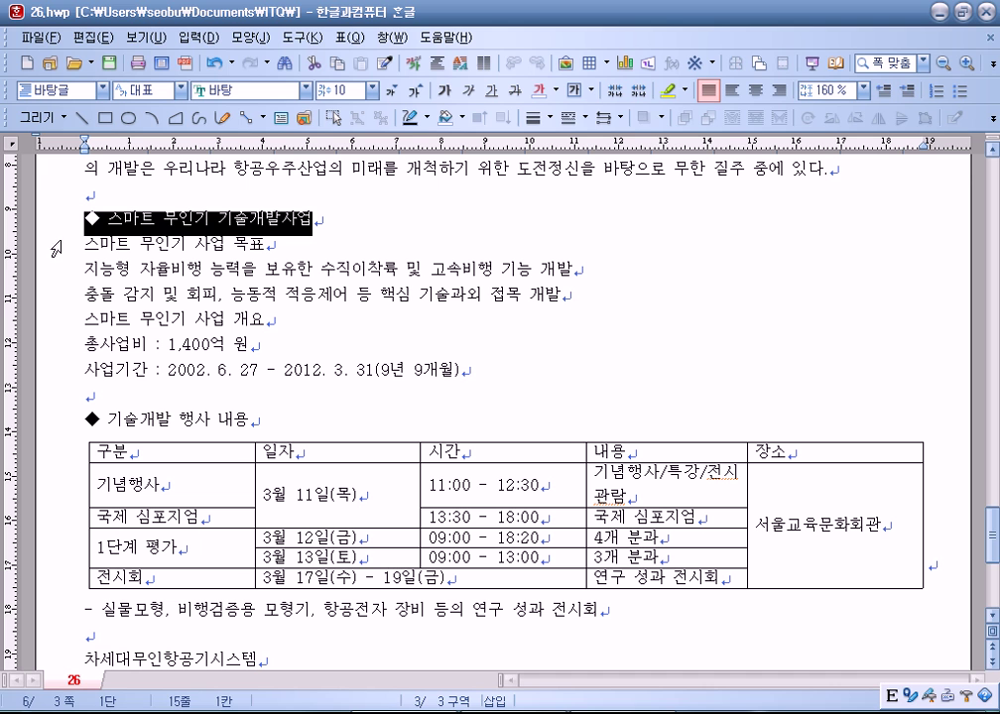
{"action": "left_click", "coordinate": [98, 244]}
{"action": "left_click", "coordinate": [87, 218]}
{"action": "key", "text": "shift+Right"}
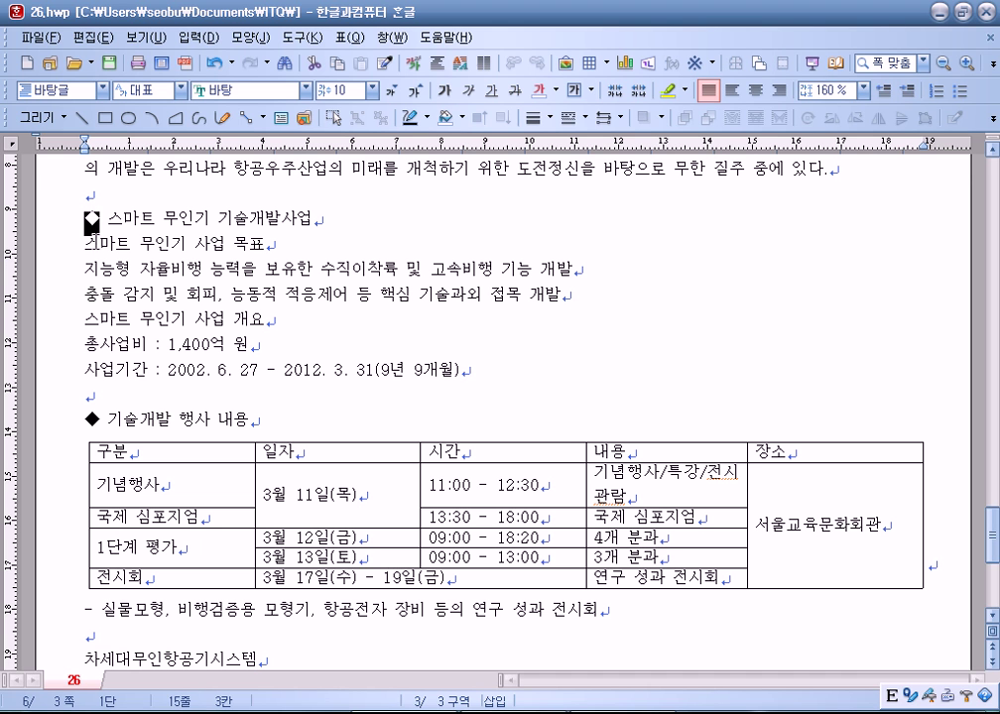
Step: Set the font of the whole heading line ◆ 스마트 무인기 기술개발사업 to 궁서
{"action": "left_click_drag", "start_coordinate": [87, 218], "coordinate": [316, 220]}
{"action": "left_click", "coordinate": [302, 91]}
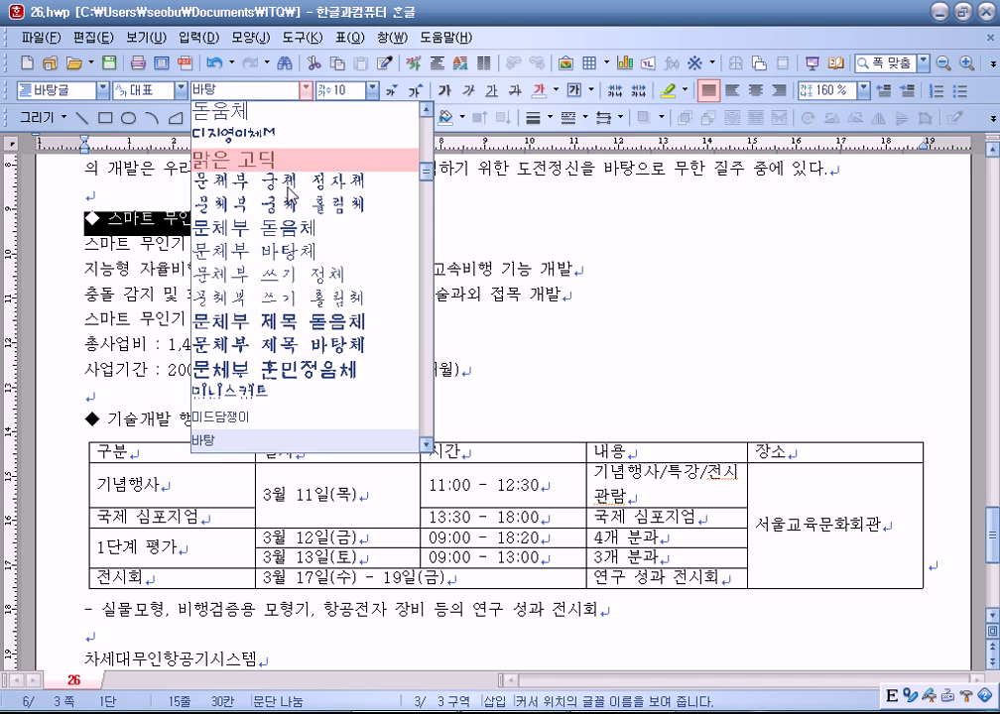
{"action": "scroll", "coordinate": [294, 347], "scroll_direction": "up", "scroll_amount": 2}
{"action": "scroll", "coordinate": [295, 347], "scroll_direction": "up", "scroll_amount": 6}
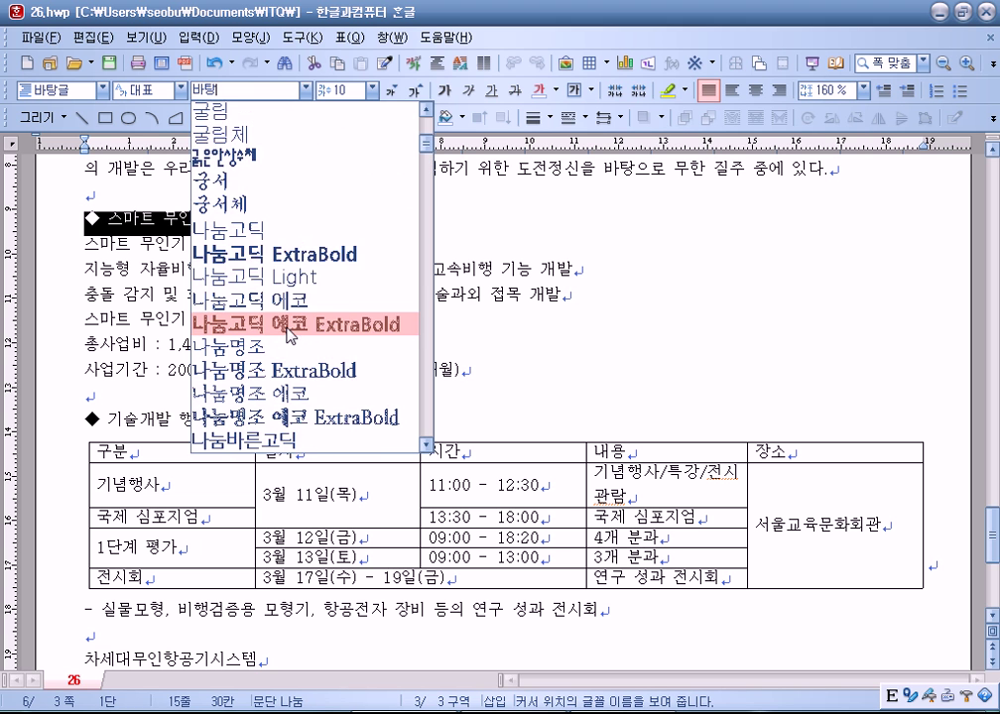
{"action": "left_click", "coordinate": [222, 255]}
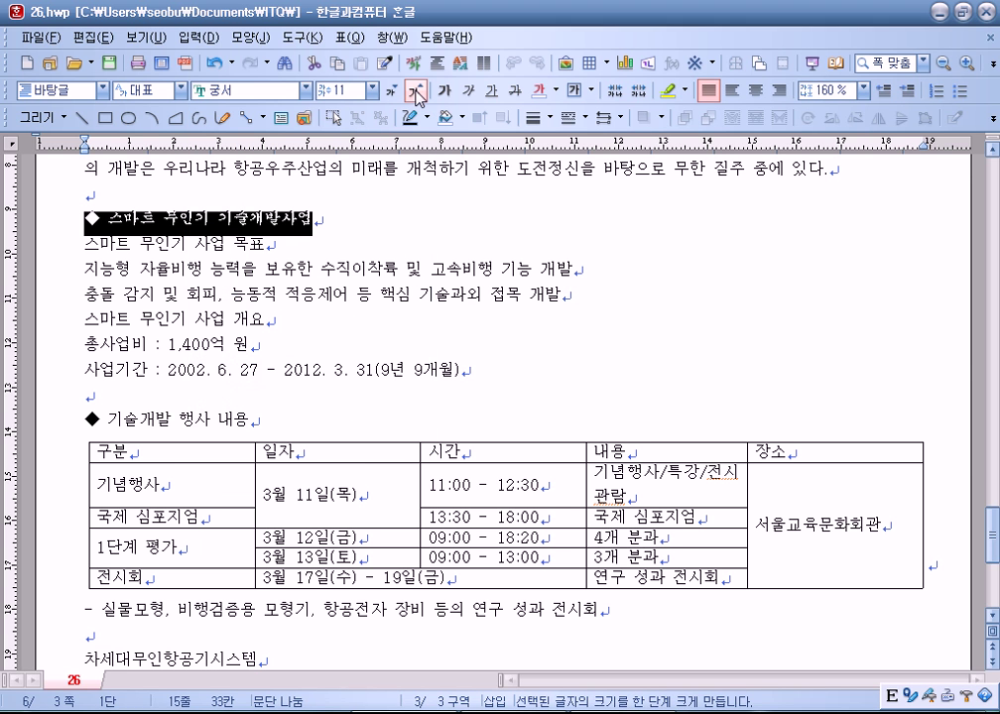
Step: Enlarge the whole heading line ◆ 스마트 무인기 기술개발사업 to 18 pt and deselect it
{"action": "left_click", "coordinate": [416, 92]}
{"action": "left_click", "coordinate": [416, 93]}
{"action": "left_click", "coordinate": [416, 92]}
{"action": "left_click", "coordinate": [417, 92]}
{"action": "left_click", "coordinate": [417, 93]}
{"action": "left_click", "coordinate": [417, 92]}
{"action": "left_click", "coordinate": [416, 92]}
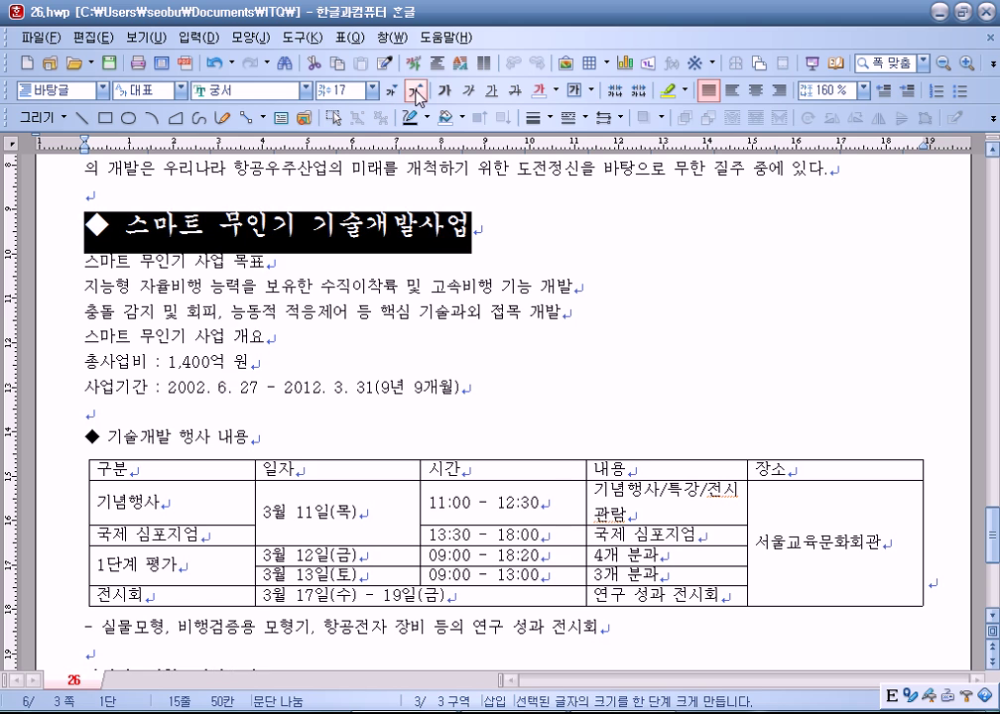
{"action": "left_click", "coordinate": [416, 92]}
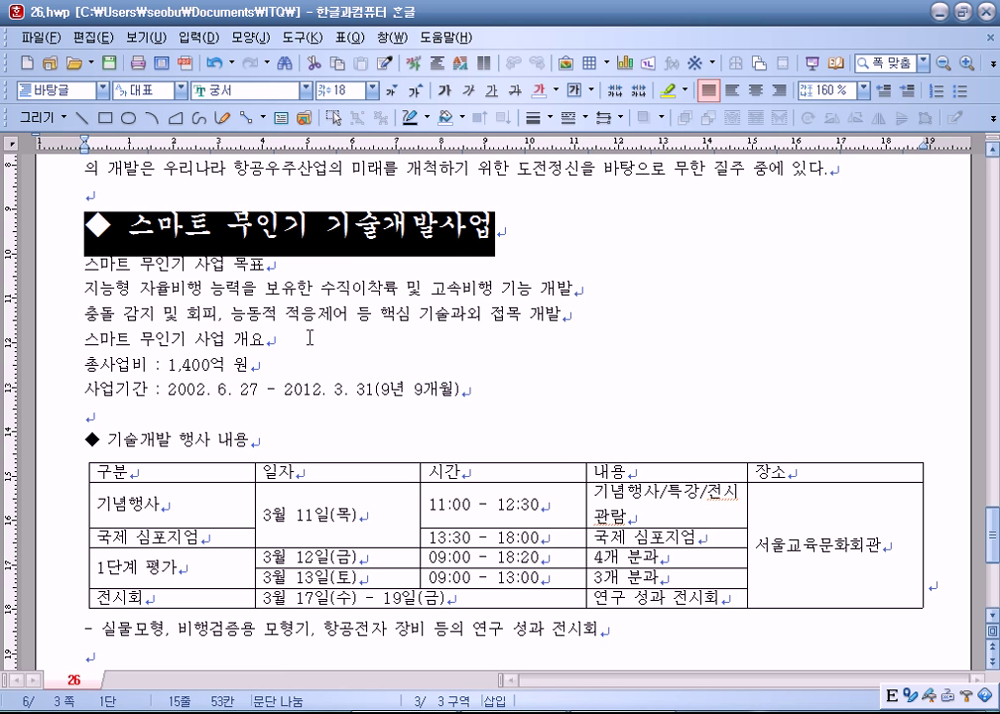
{"action": "left_click", "coordinate": [270, 338]}
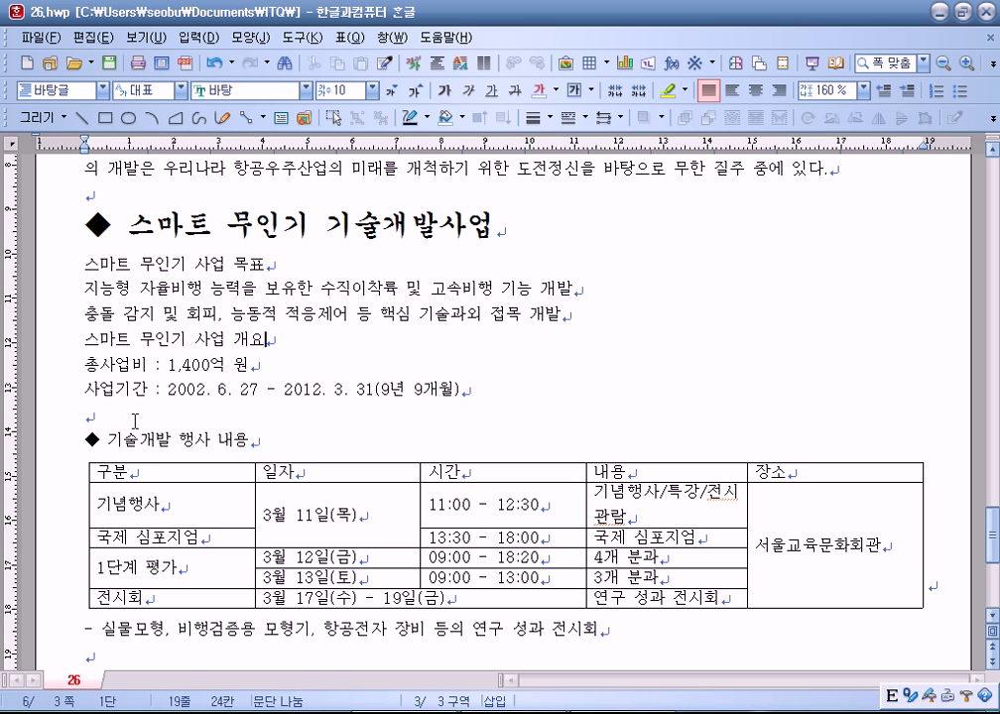
Step: Give the heading text 스마트 무인기 기술개발사업, without its ◆, a white font colour and red shading
{"action": "left_click_drag", "start_coordinate": [128, 226], "coordinate": [494, 228]}
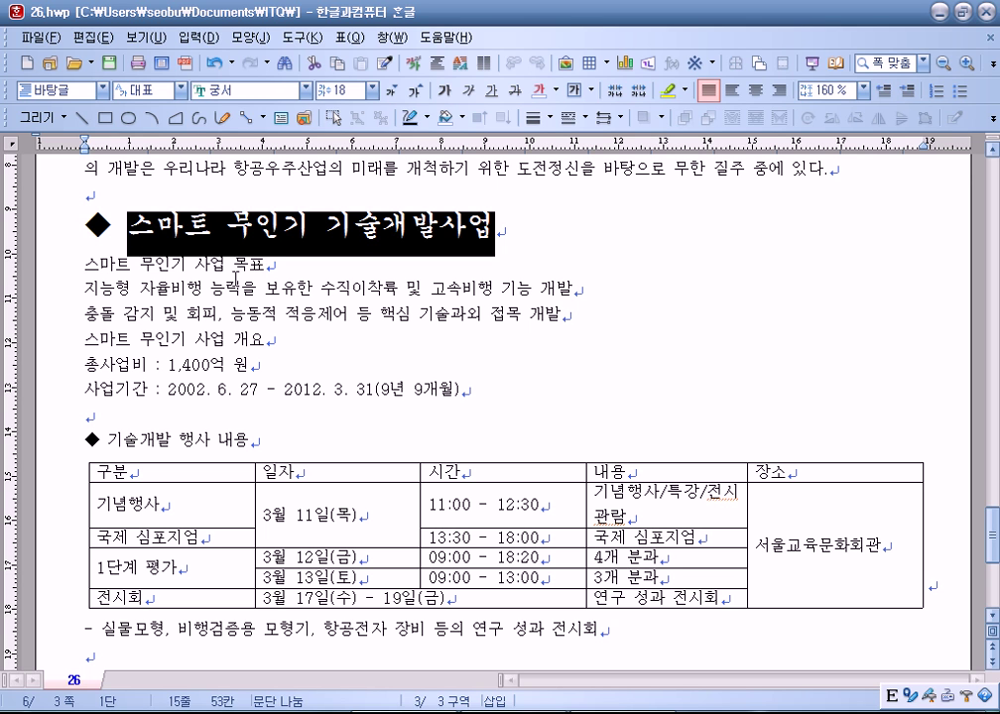
{"action": "left_click", "coordinate": [559, 91]}
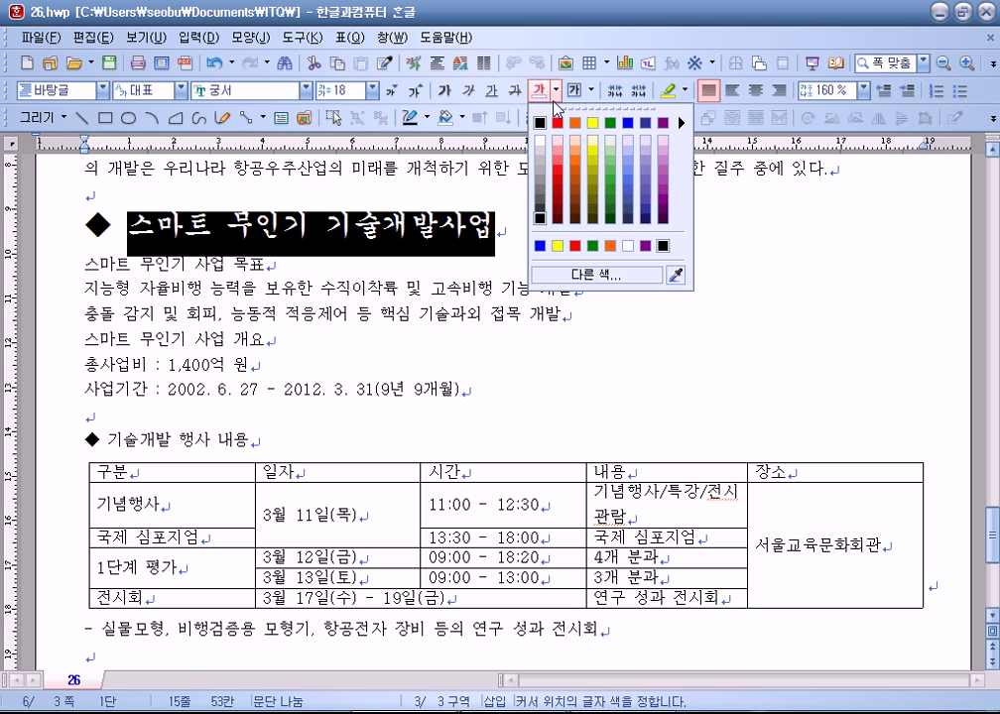
{"action": "left_click", "coordinate": [542, 122]}
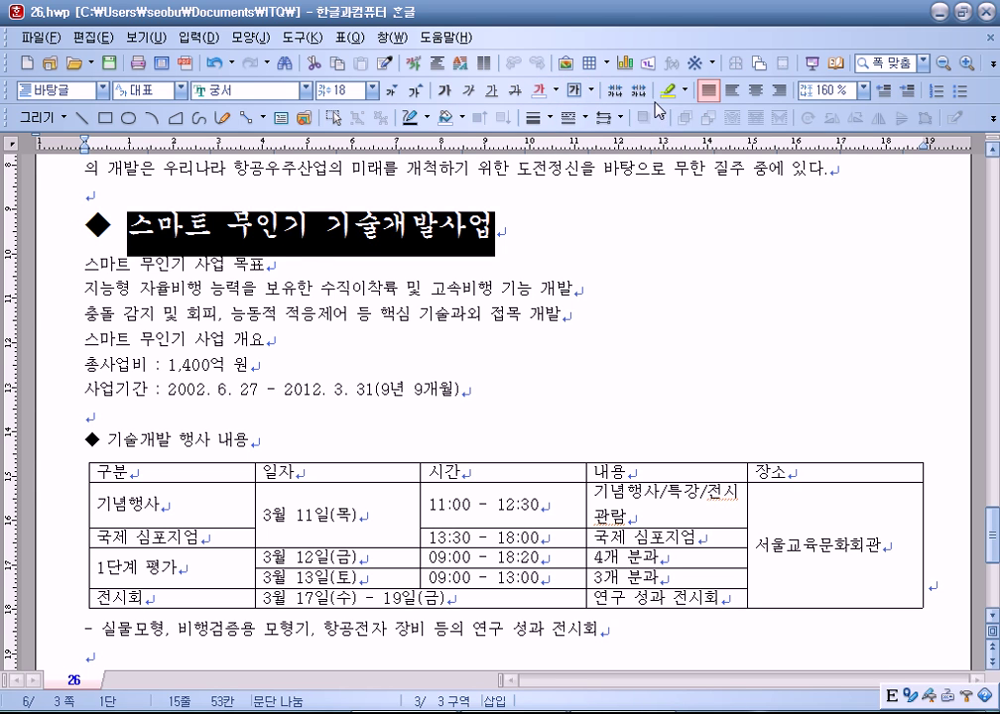
{"action": "left_click", "coordinate": [254, 40]}
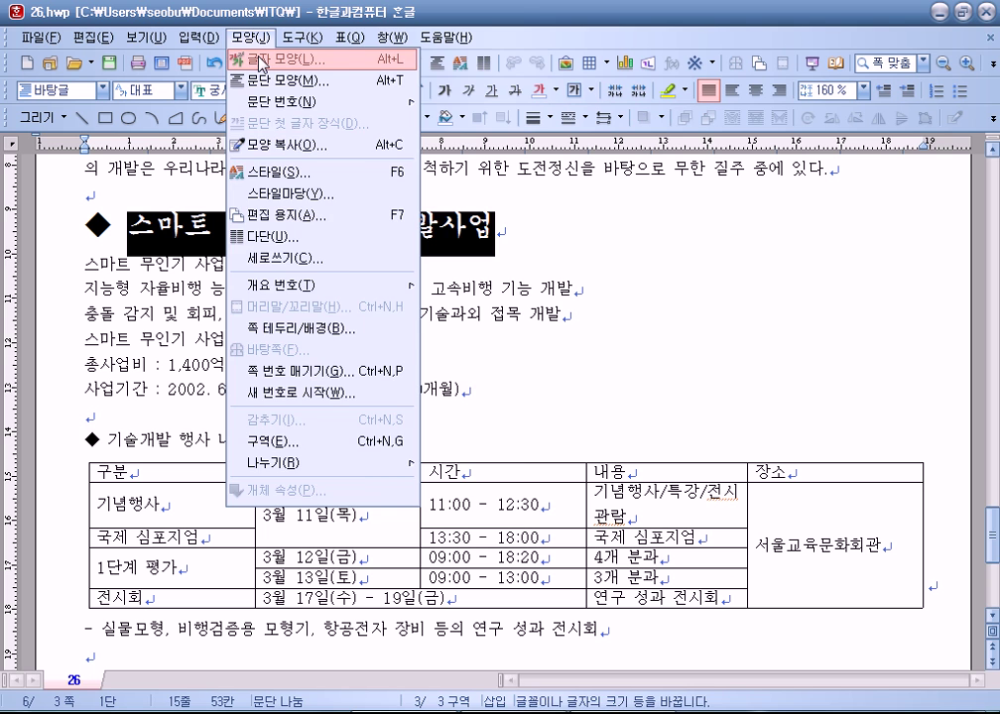
{"action": "left_click", "coordinate": [412, 10]}
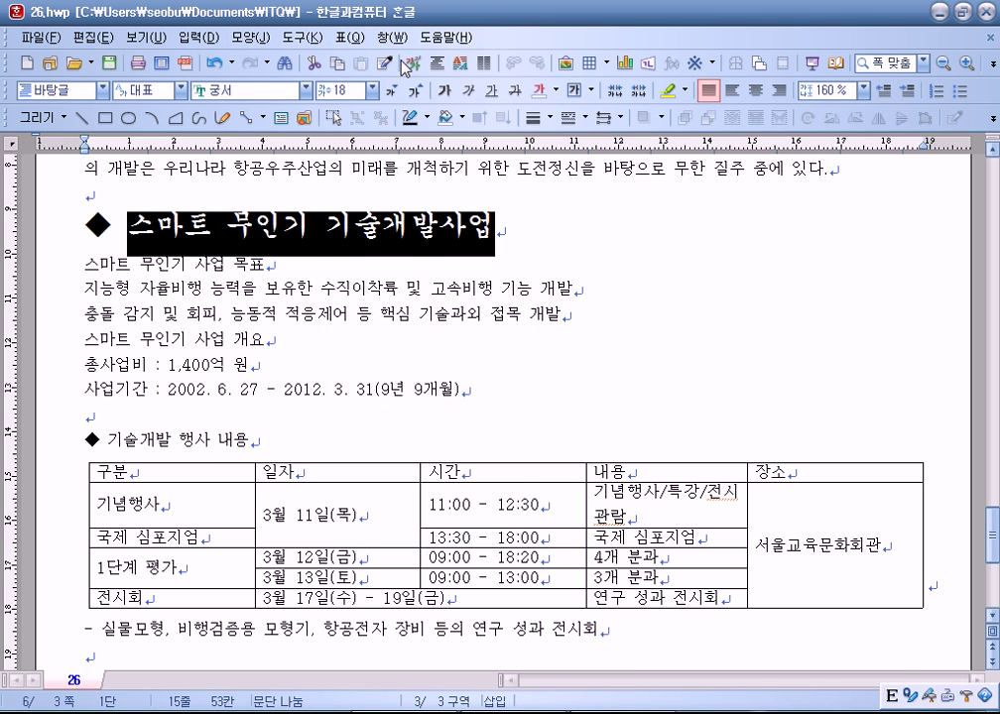
{"action": "left_click", "coordinate": [409, 63]}
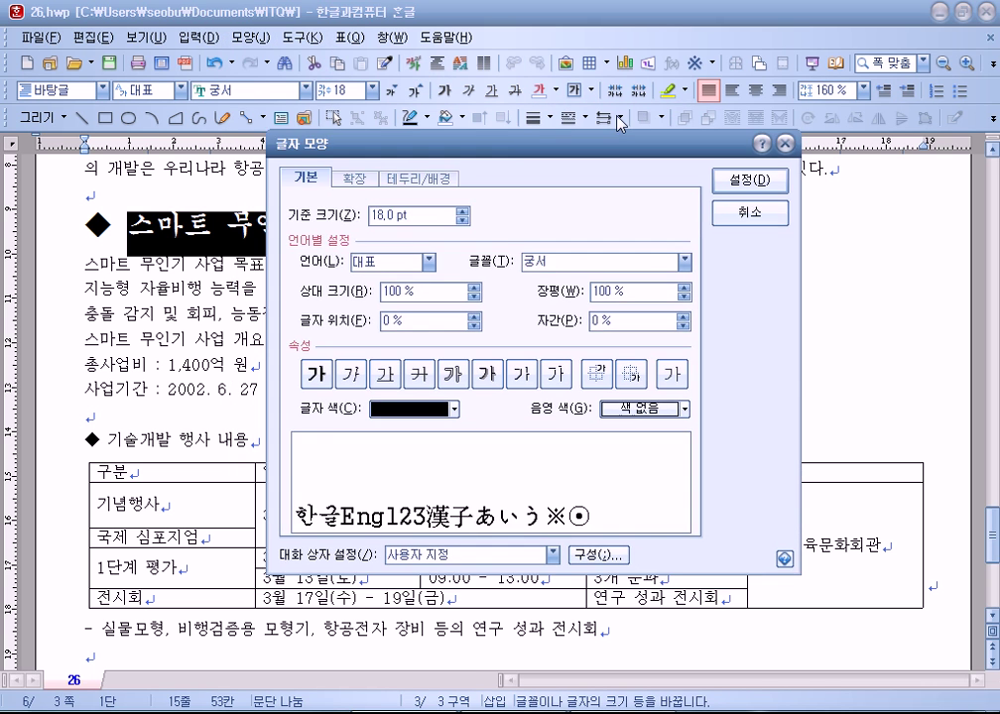
{"action": "left_click_drag", "start_coordinate": [617, 144], "coordinate": [825, 34]}
{"action": "left_click", "coordinate": [631, 298]}
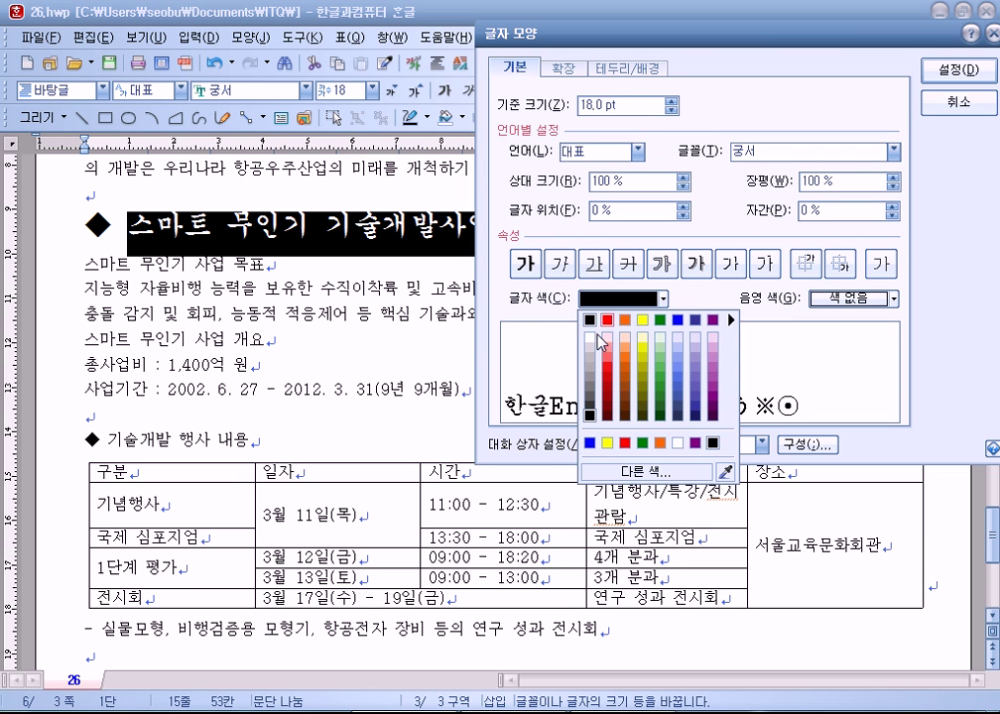
{"action": "left_click", "coordinate": [596, 340]}
{"action": "left_click", "coordinate": [846, 302]}
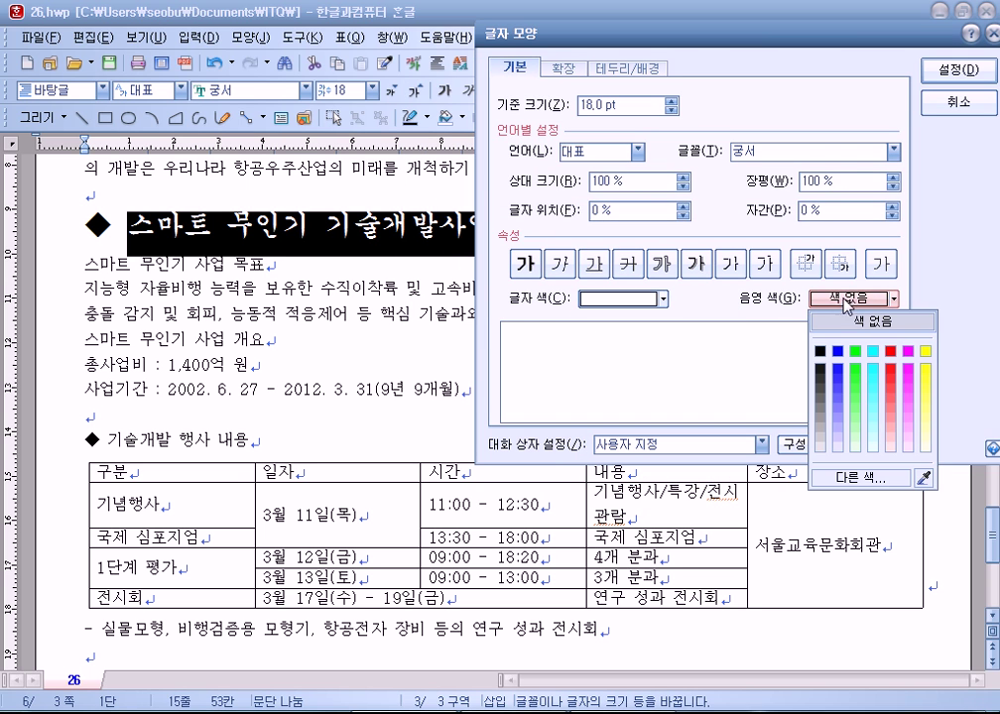
{"action": "left_click", "coordinate": [893, 355]}
{"action": "left_click", "coordinate": [959, 70]}
{"action": "left_click", "coordinate": [479, 393]}
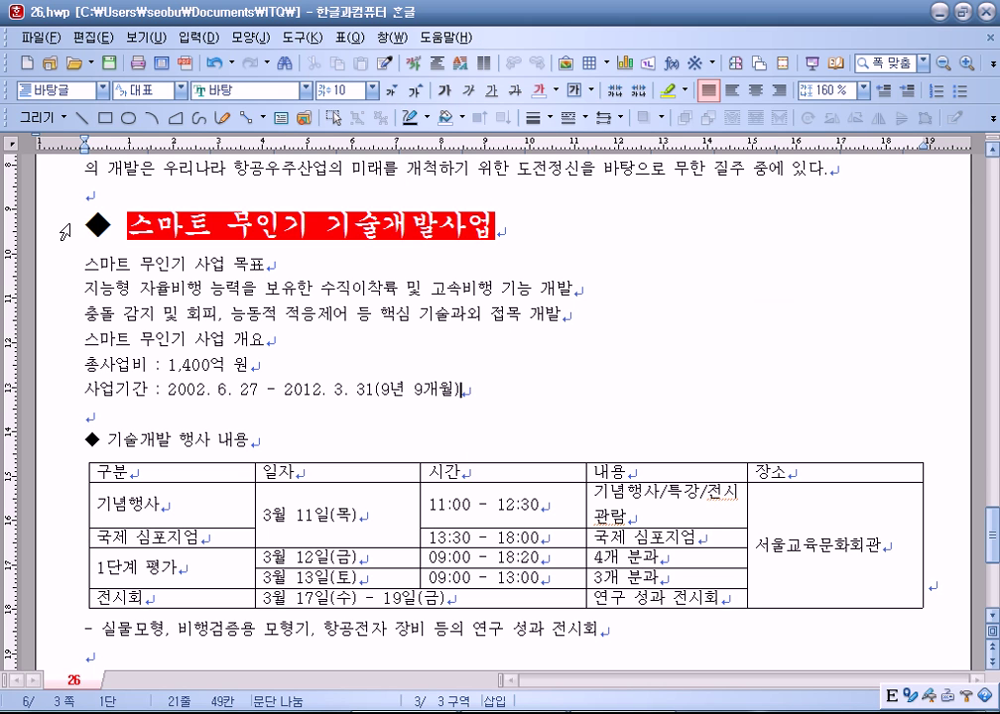
Step: Set the font of the whole heading line ◆ 기술개발 행사 내용 above the table to 궁서
{"action": "scroll", "coordinate": [397, 387], "scroll_direction": "down", "scroll_amount": 2}
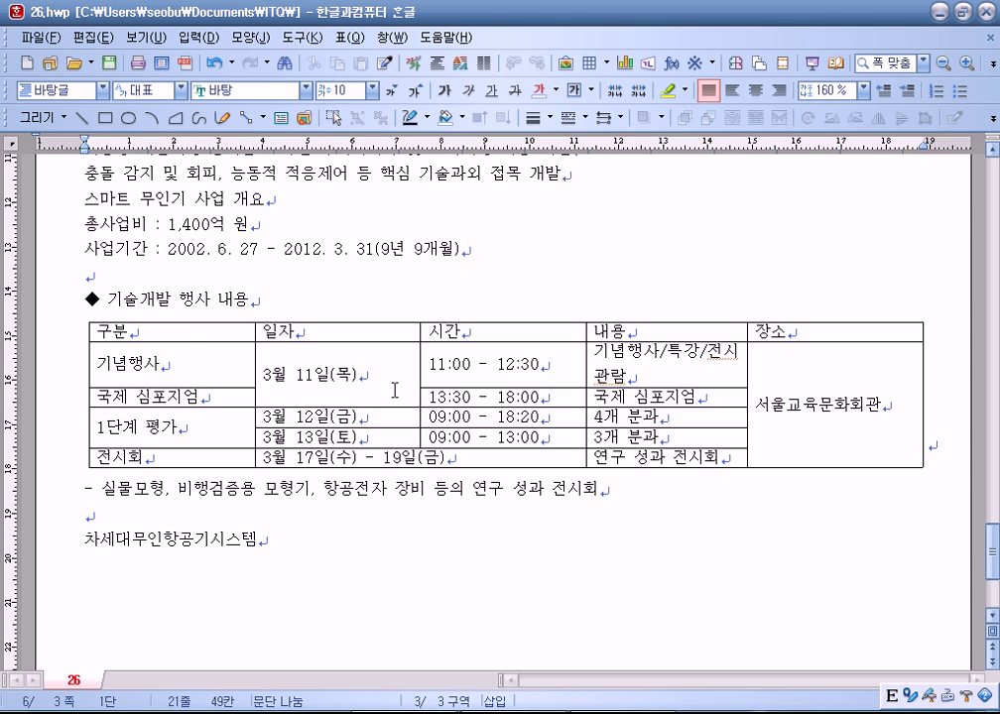
{"action": "left_click_drag", "start_coordinate": [85, 299], "coordinate": [272, 300]}
{"action": "left_click", "coordinate": [89, 301]}
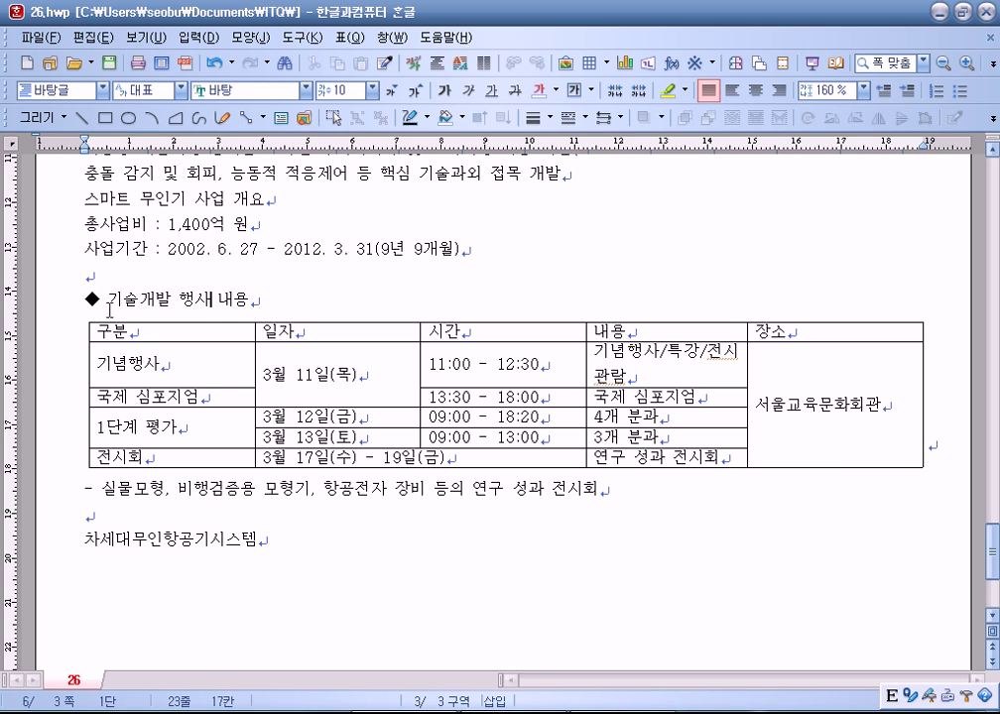
{"action": "left_click_drag", "start_coordinate": [78, 298], "coordinate": [250, 300]}
{"action": "left_click", "coordinate": [306, 91]}
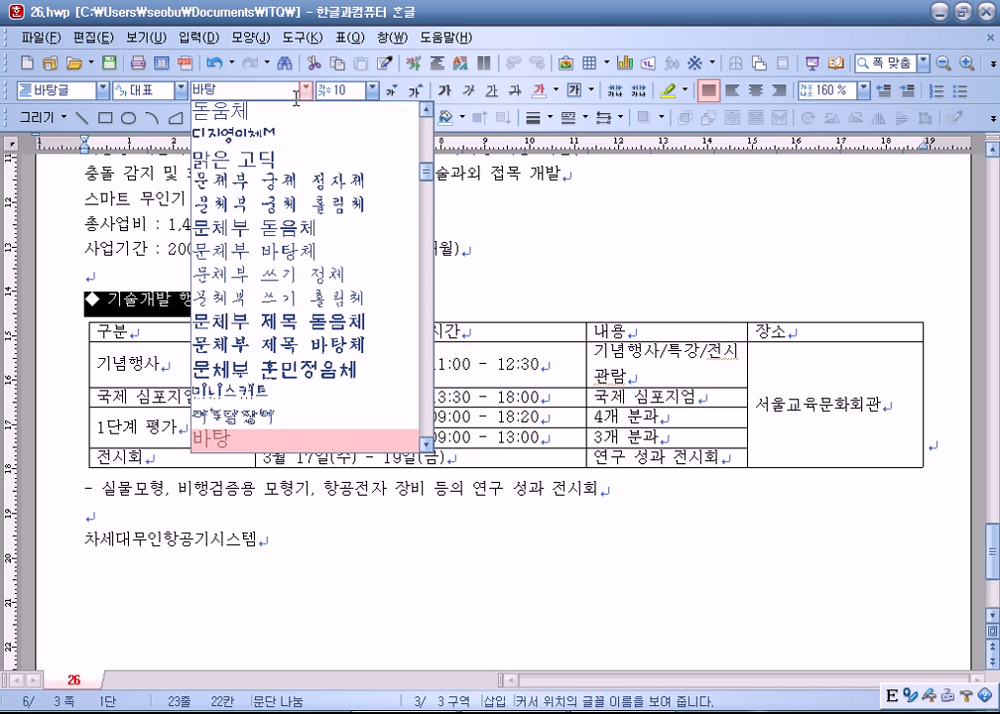
{"action": "scroll", "coordinate": [256, 199], "scroll_direction": "up", "scroll_amount": 5}
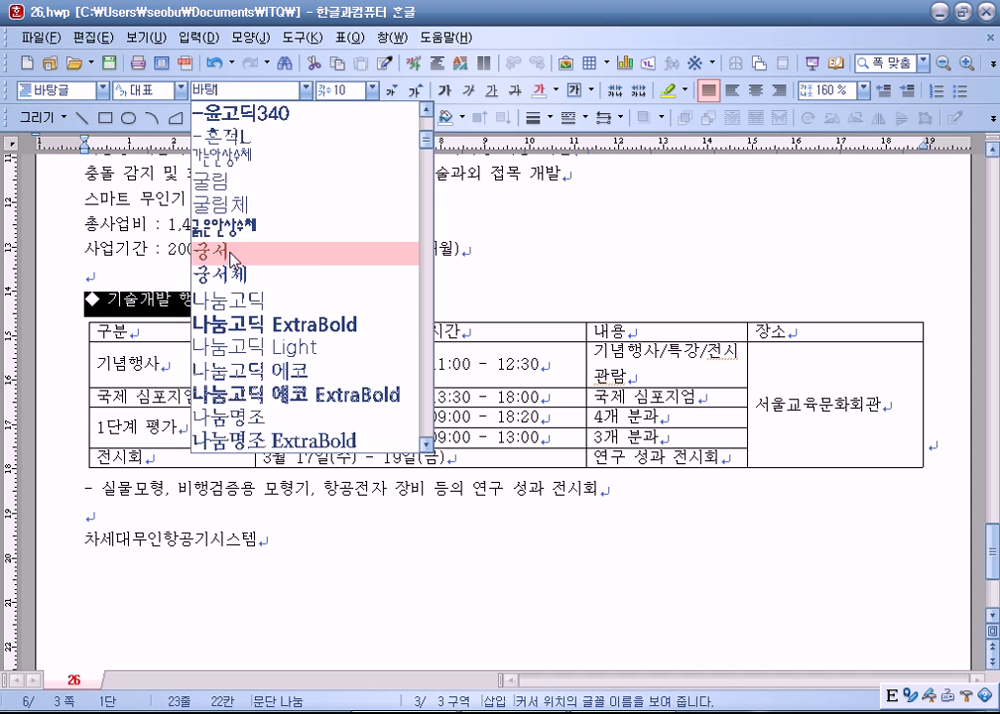
{"action": "left_click", "coordinate": [234, 250]}
Step: Enlarge the heading line ◆ 기술개발 행사 내용 to 18 pt
{"action": "left_click", "coordinate": [412, 97]}
{"action": "left_click", "coordinate": [412, 97]}
{"action": "left_click", "coordinate": [412, 97]}
{"action": "left_click", "coordinate": [412, 97]}
{"action": "left_click", "coordinate": [411, 97]}
{"action": "left_click", "coordinate": [412, 96]}
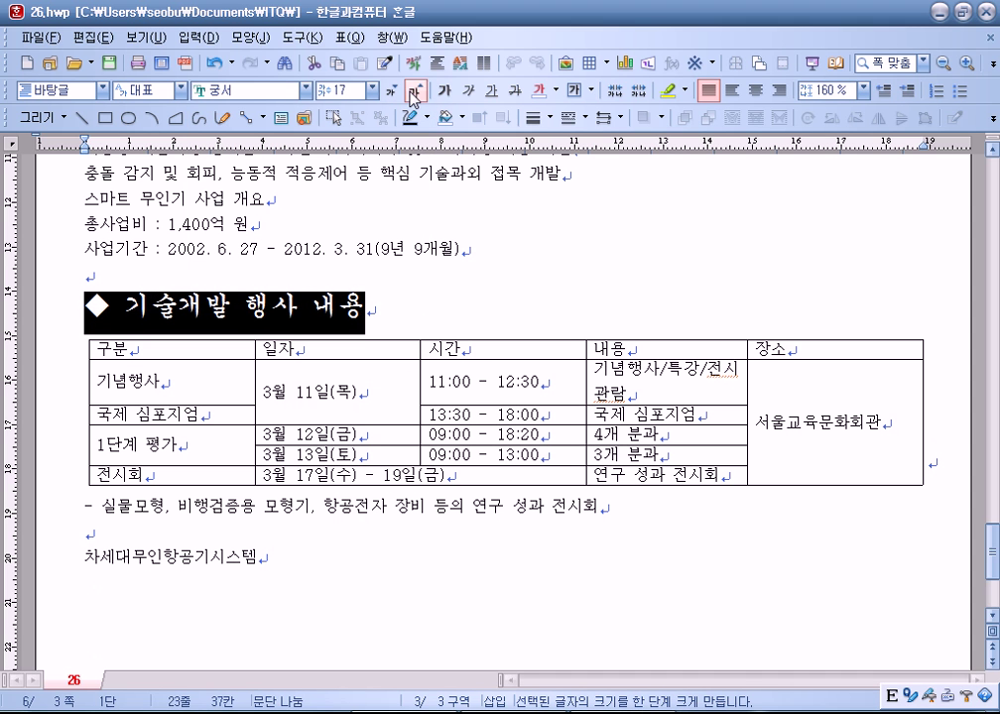
{"action": "left_click", "coordinate": [411, 96]}
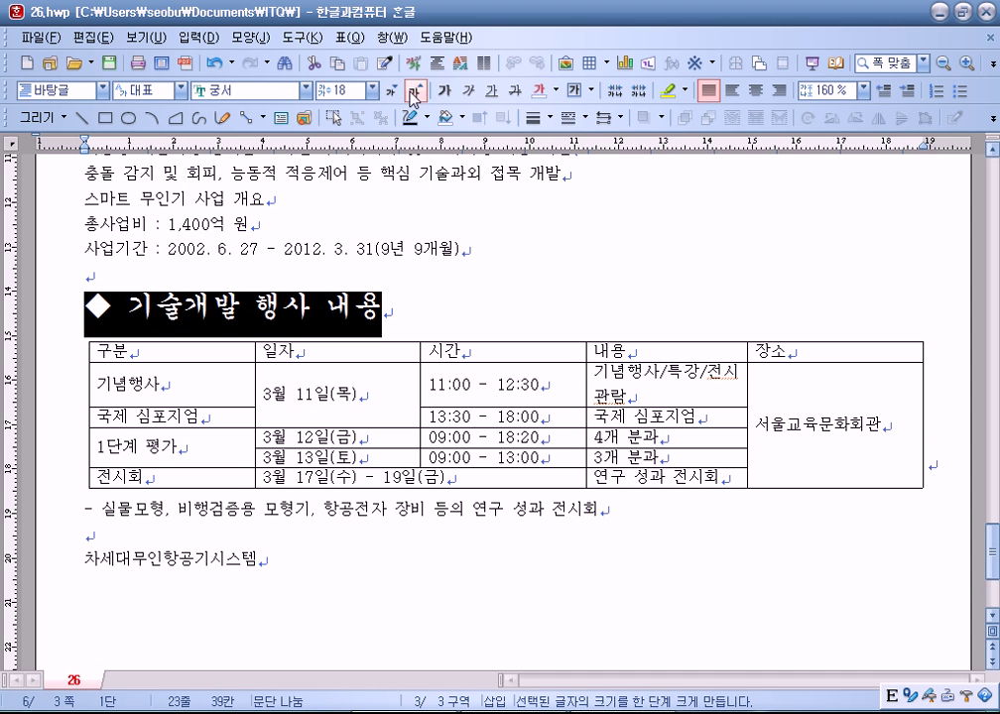
Step: Underline the heading text 기술개발 행사 내용 above the table, leaving out its ◆
{"action": "left_click", "coordinate": [456, 315]}
{"action": "left_click_drag", "start_coordinate": [131, 309], "coordinate": [385, 314]}
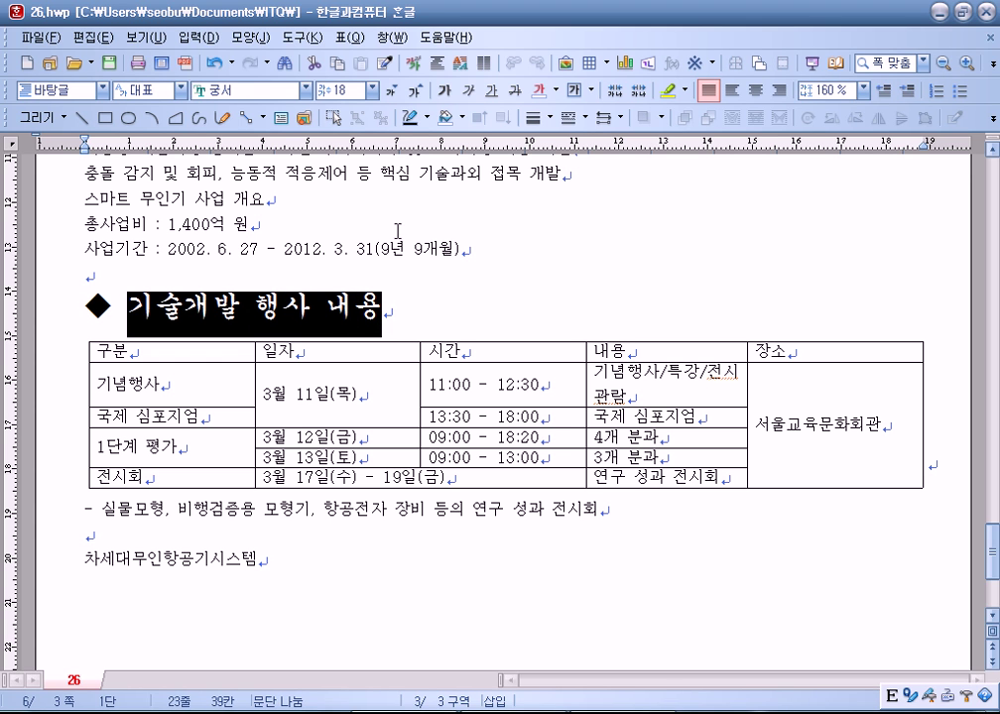
{"action": "left_click", "coordinate": [492, 91]}
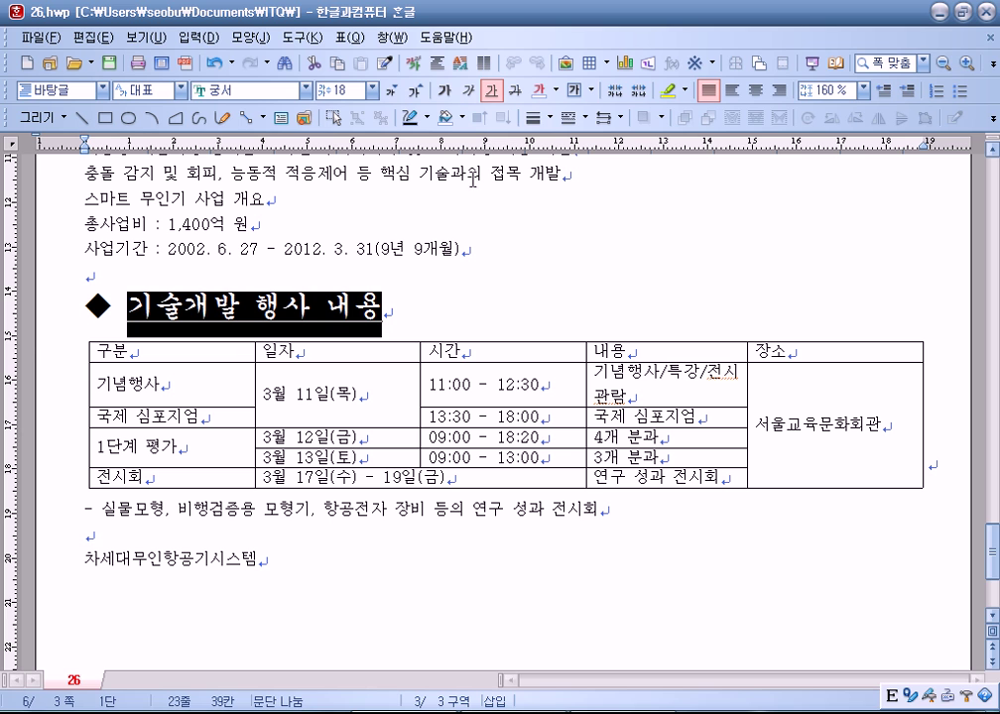
Step: Put the ˅ emphasis mark above the characters of the word 기술개발 in the heading above the table
{"action": "left_click_drag", "start_coordinate": [127, 307], "coordinate": [231, 322]}
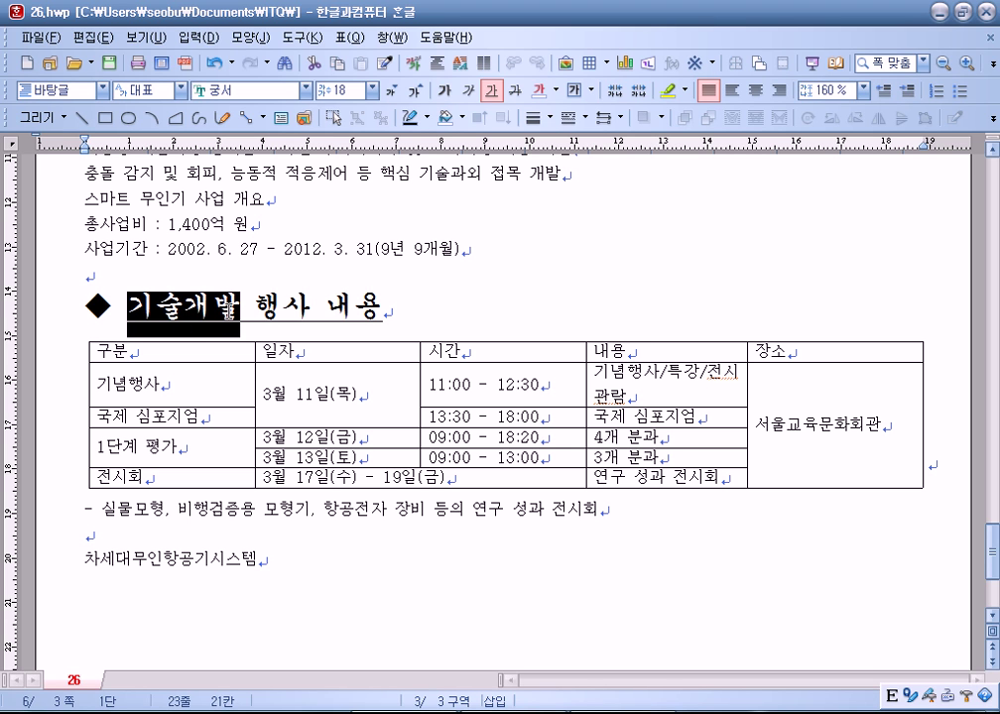
{"action": "left_click", "coordinate": [415, 71]}
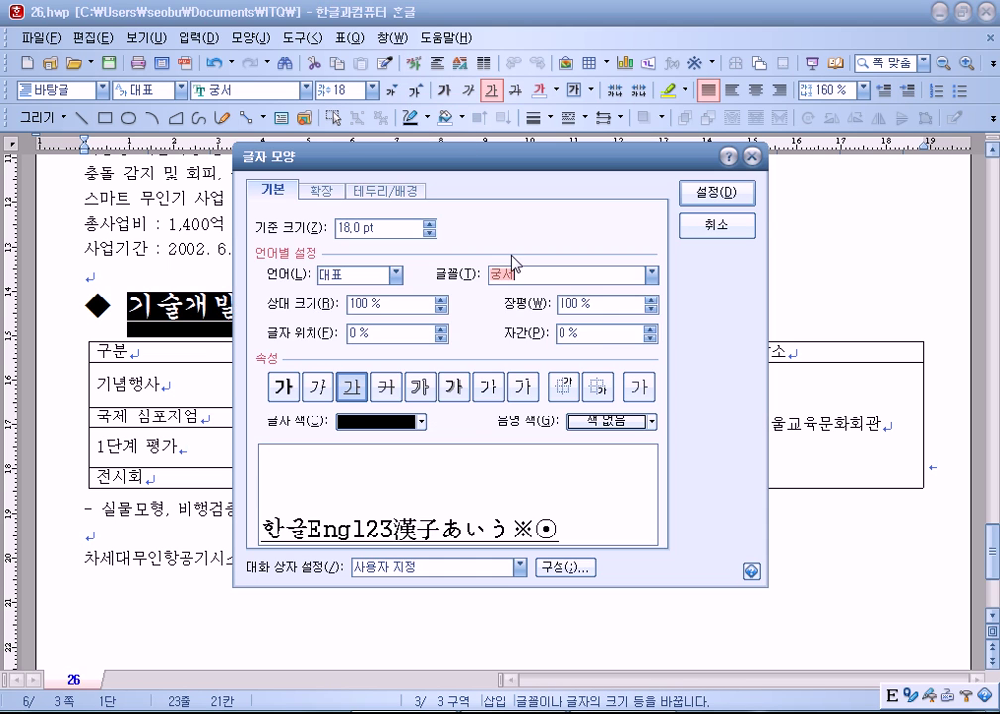
{"action": "left_click_drag", "start_coordinate": [479, 163], "coordinate": [570, 89]}
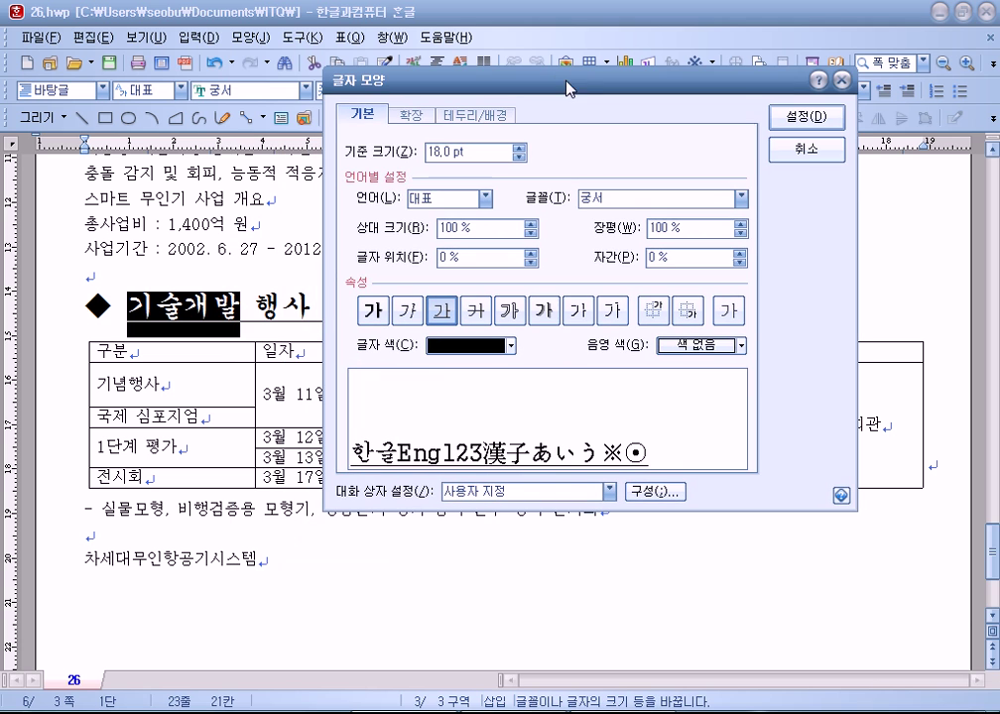
{"action": "left_click", "coordinate": [407, 117]}
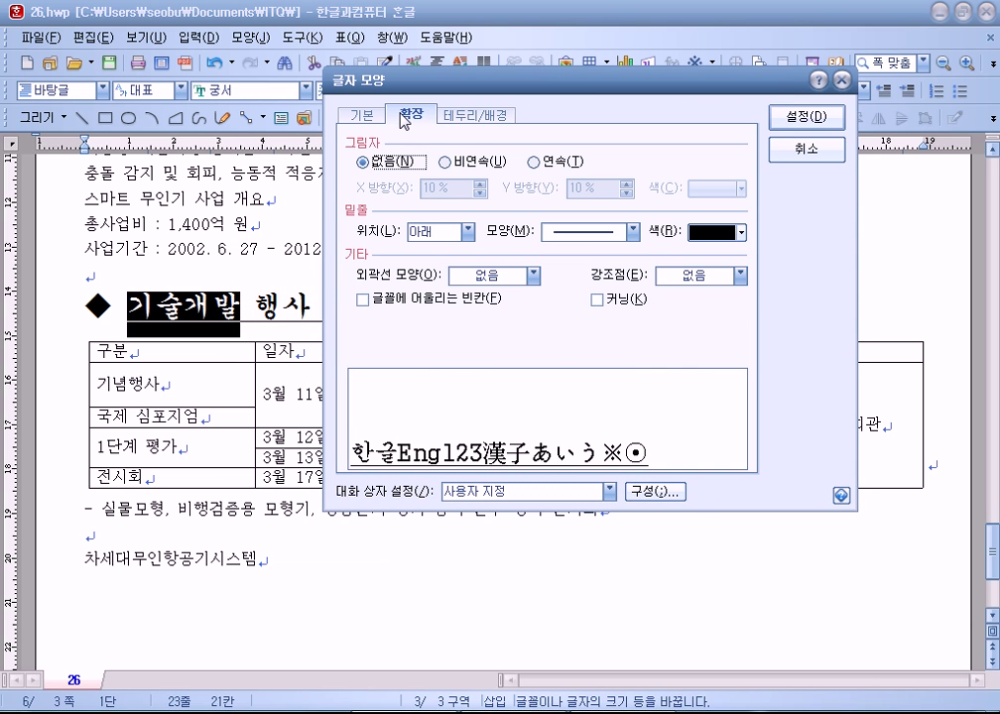
{"action": "left_click", "coordinate": [701, 282]}
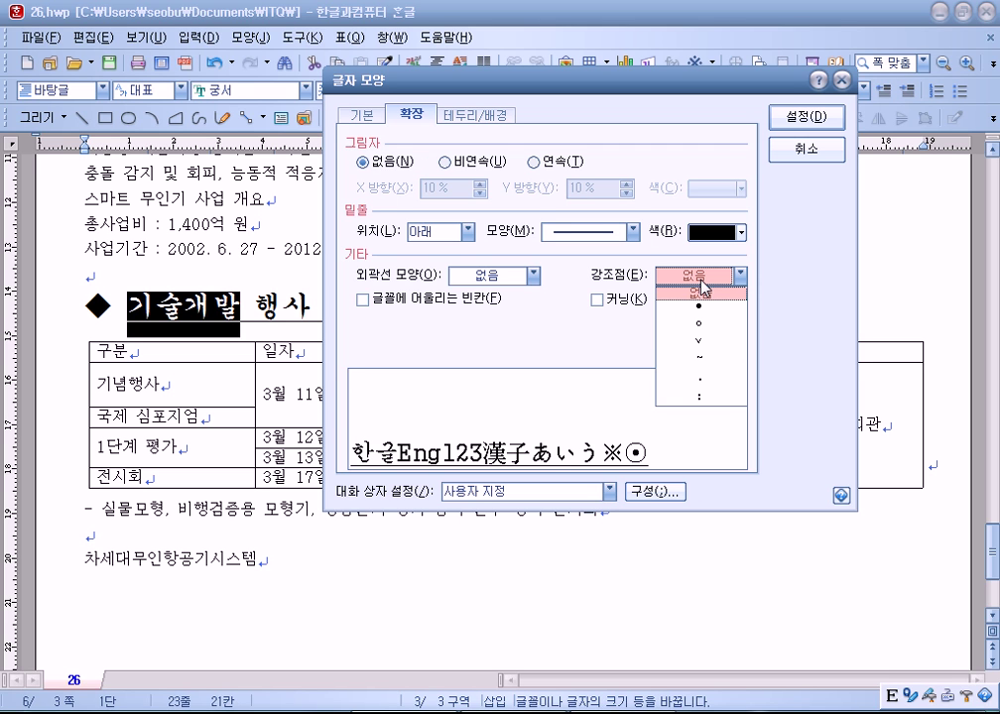
{"action": "left_click", "coordinate": [711, 344]}
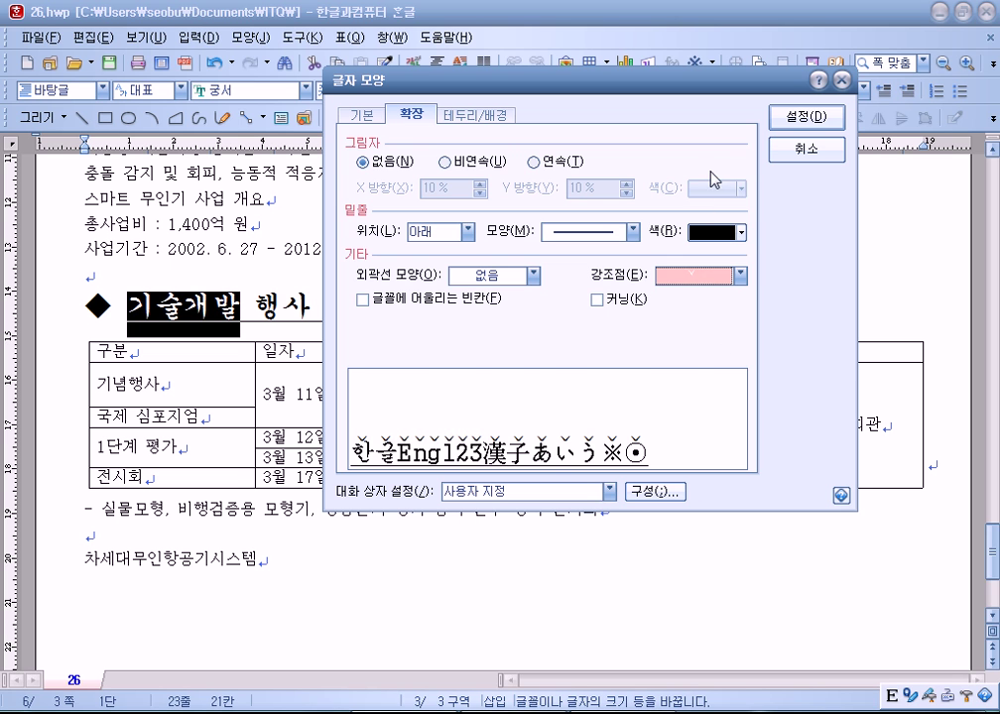
{"action": "left_click", "coordinate": [805, 117]}
{"action": "left_click", "coordinate": [471, 284]}
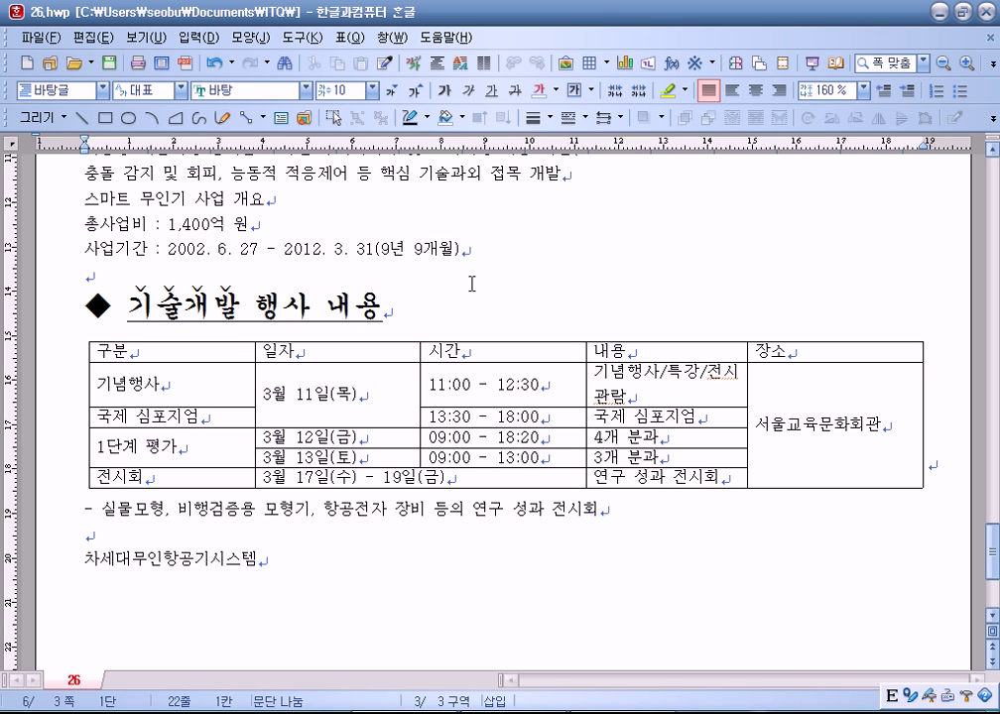
Step: Review the heading ◆ 스마트 무인기 기술개발사업, first as a whole line and then its shaded text without the ◆
{"action": "scroll", "coordinate": [471, 284], "scroll_direction": "up", "scroll_amount": 4}
{"action": "left_click_drag", "start_coordinate": [86, 295], "coordinate": [526, 292]}
{"action": "left_click", "coordinate": [63, 526]}
{"action": "left_click", "coordinate": [323, 411]}
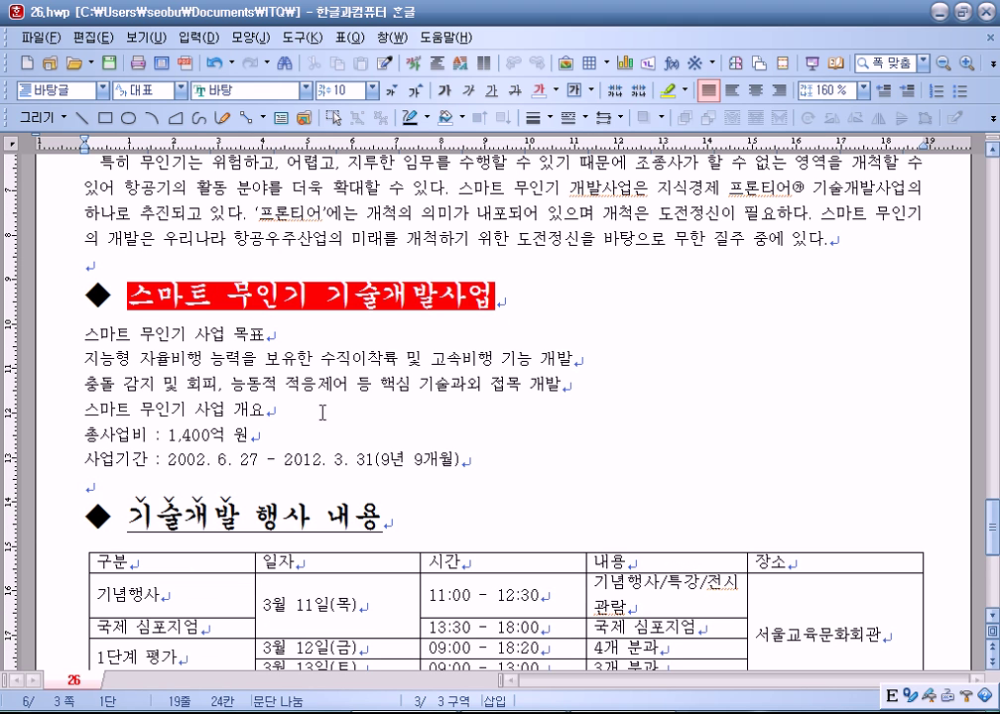
{"action": "left_click", "coordinate": [85, 294]}
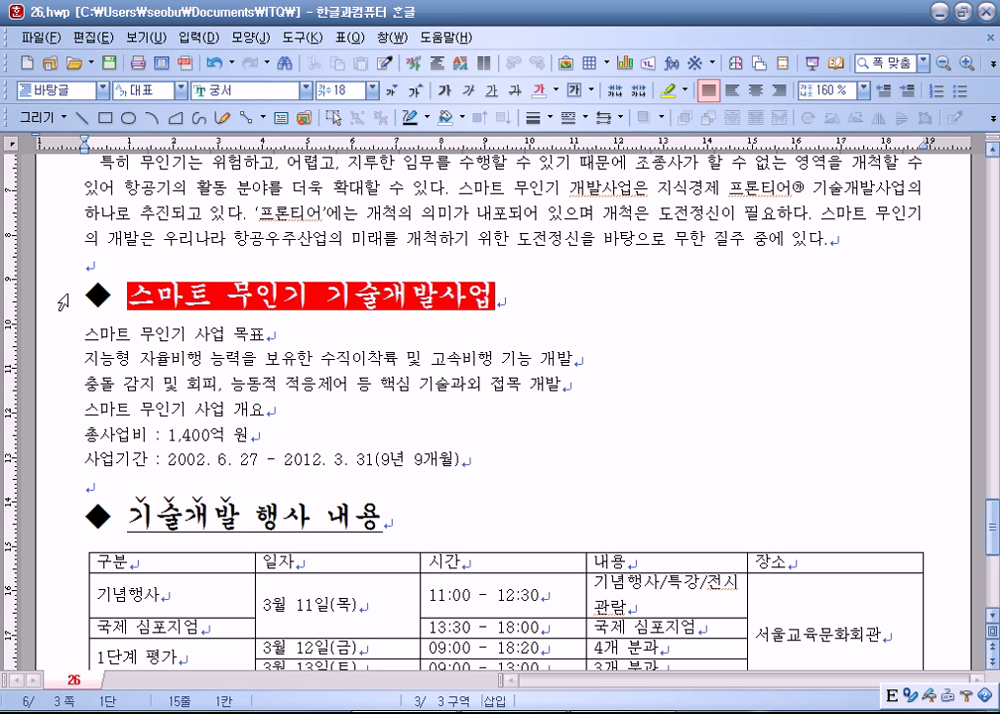
{"action": "left_click_drag", "start_coordinate": [85, 295], "coordinate": [547, 293]}
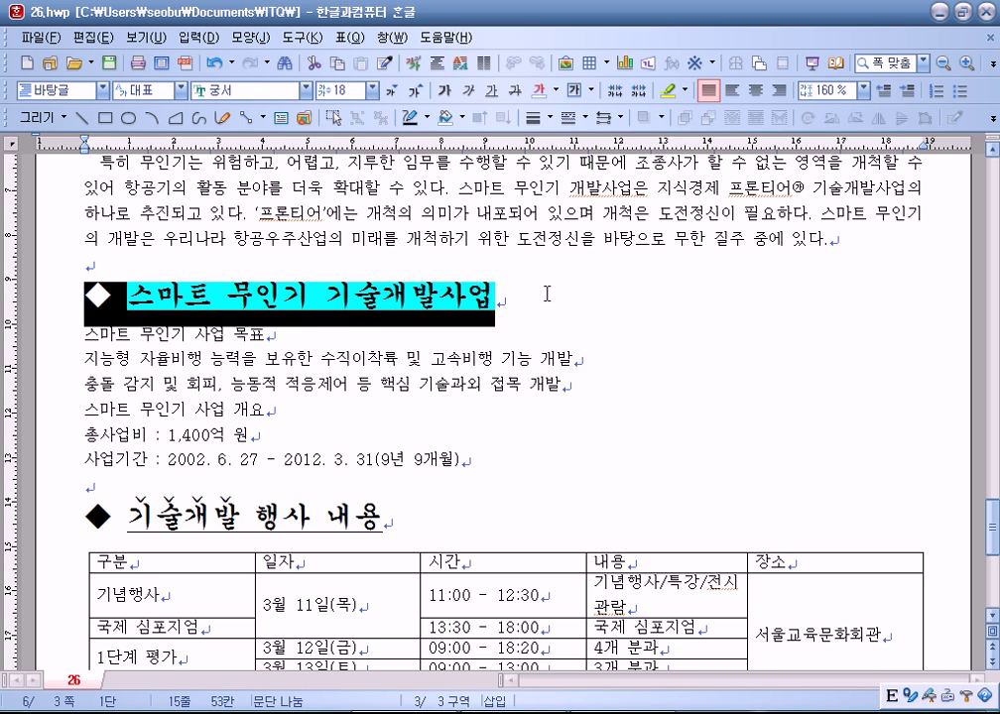
{"action": "left_click", "coordinate": [547, 301]}
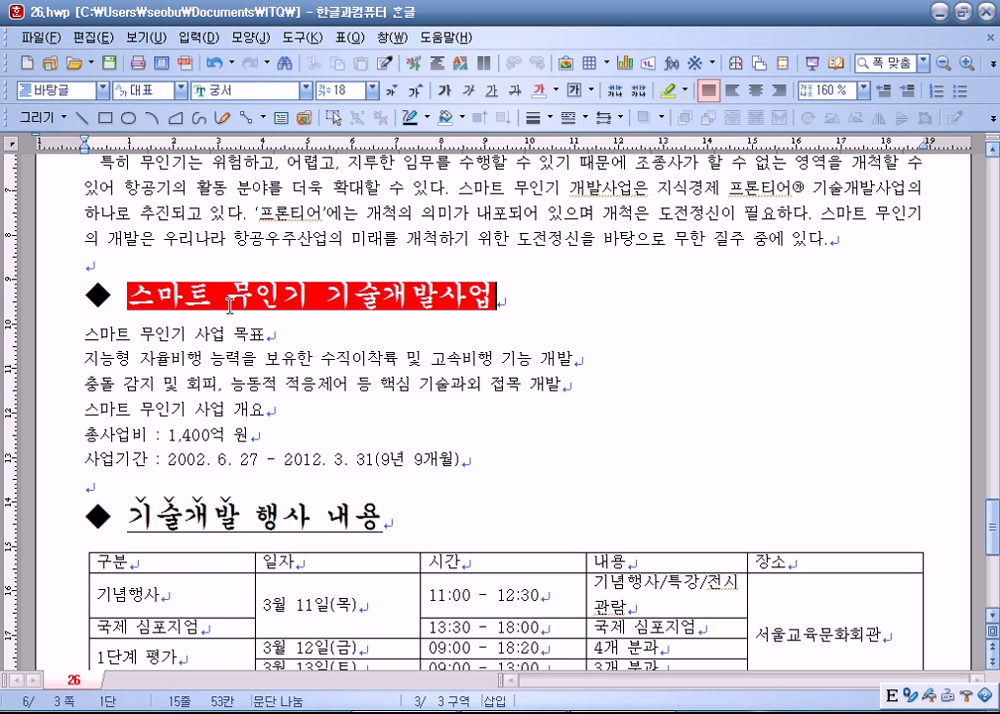
{"action": "left_click_drag", "start_coordinate": [85, 295], "coordinate": [501, 295]}
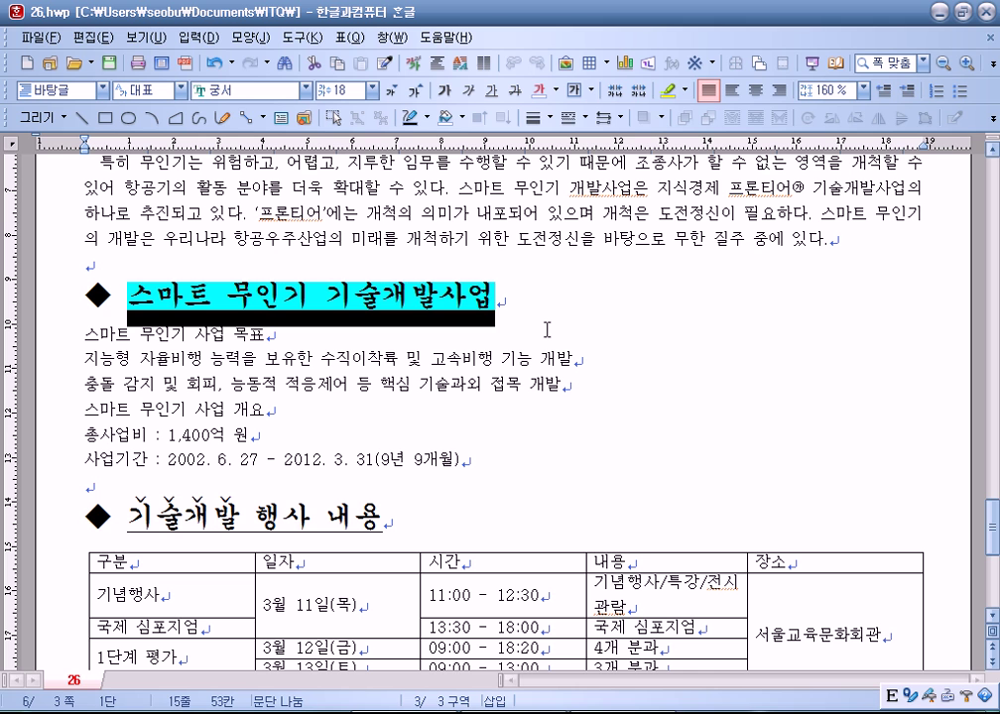
Step: Review the heading ◆ 기술개발 행사 내용: the whole line, its underlined text and the emphasised word 기술개발
{"action": "scroll", "coordinate": [547, 330], "scroll_direction": "down", "scroll_amount": 3}
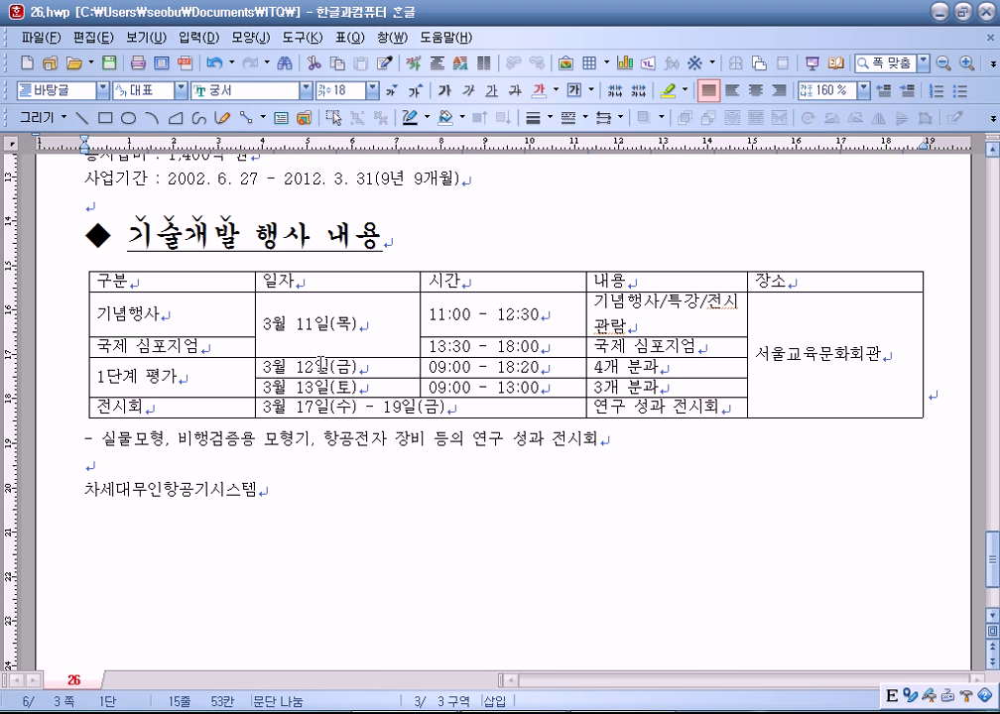
{"action": "left_click_drag", "start_coordinate": [89, 238], "coordinate": [466, 252]}
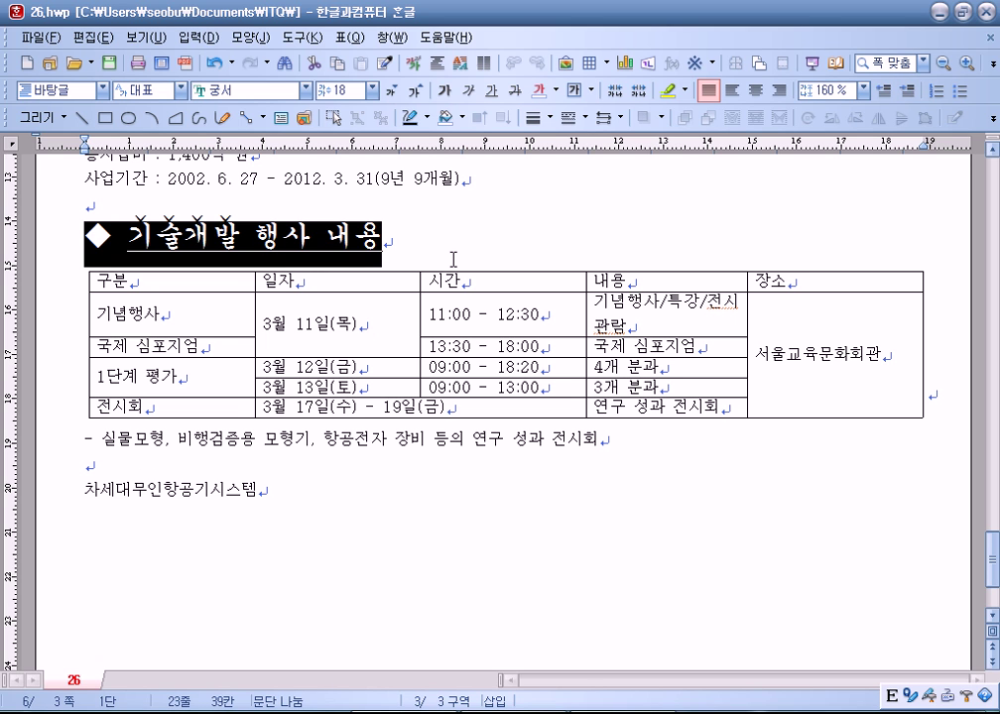
{"action": "left_click", "coordinate": [218, 256]}
{"action": "left_click_drag", "start_coordinate": [129, 236], "coordinate": [434, 238]}
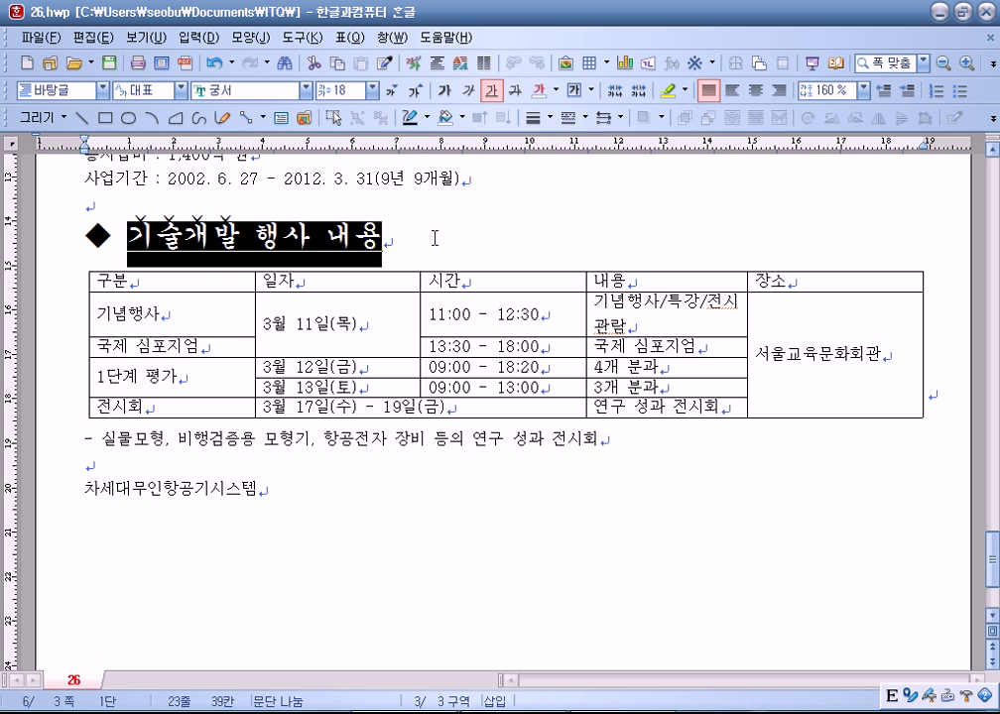
{"action": "left_click", "coordinate": [129, 238]}
{"action": "left_click_drag", "start_coordinate": [129, 238], "coordinate": [242, 238]}
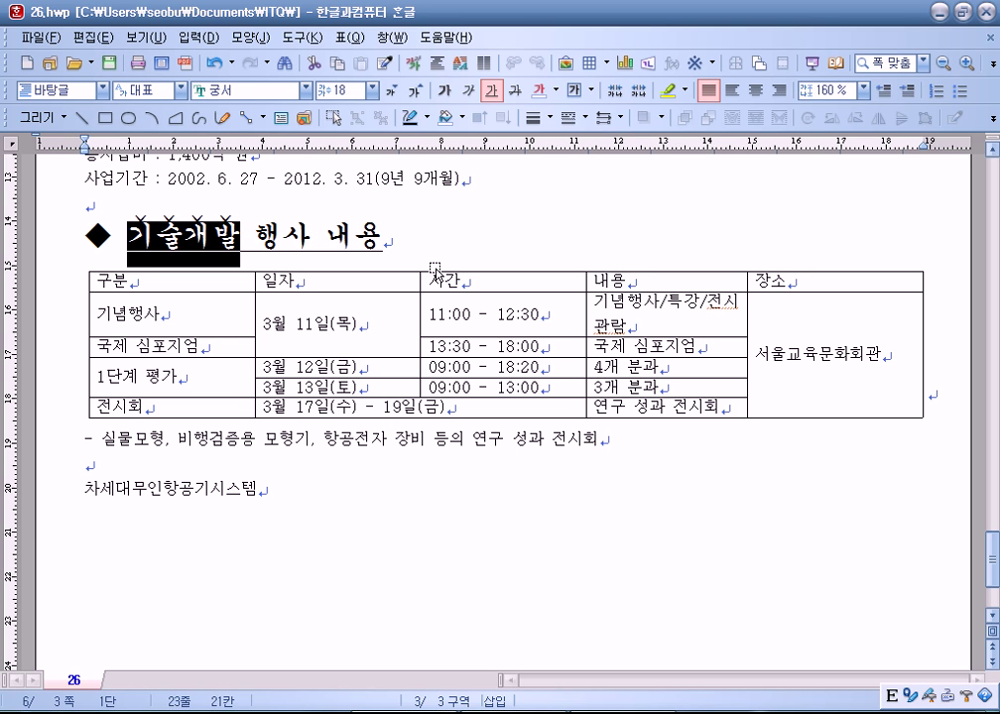
{"action": "left_click", "coordinate": [477, 236]}
{"action": "scroll", "coordinate": [79, 208], "scroll_direction": "up", "scroll_amount": 3}
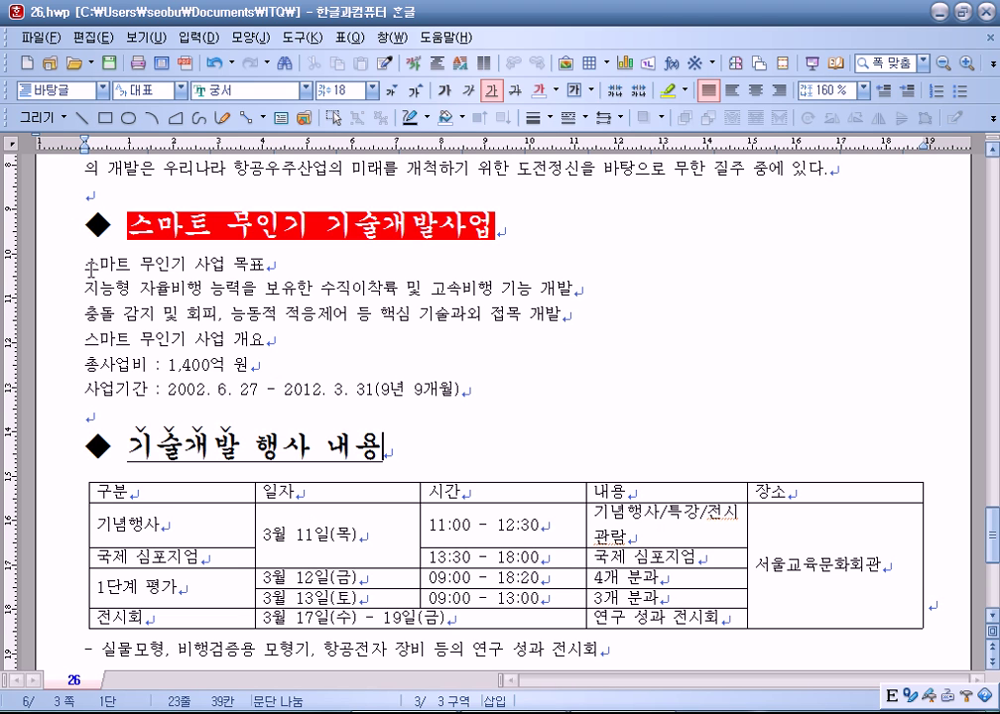
Step: Set the line spacing of the six lines from 스마트 무인기 사업 목표 through 사업기간 to 180 %
{"action": "left_click", "coordinate": [91, 264]}
{"action": "left_click_drag", "start_coordinate": [280, 345], "coordinate": [457, 393]}
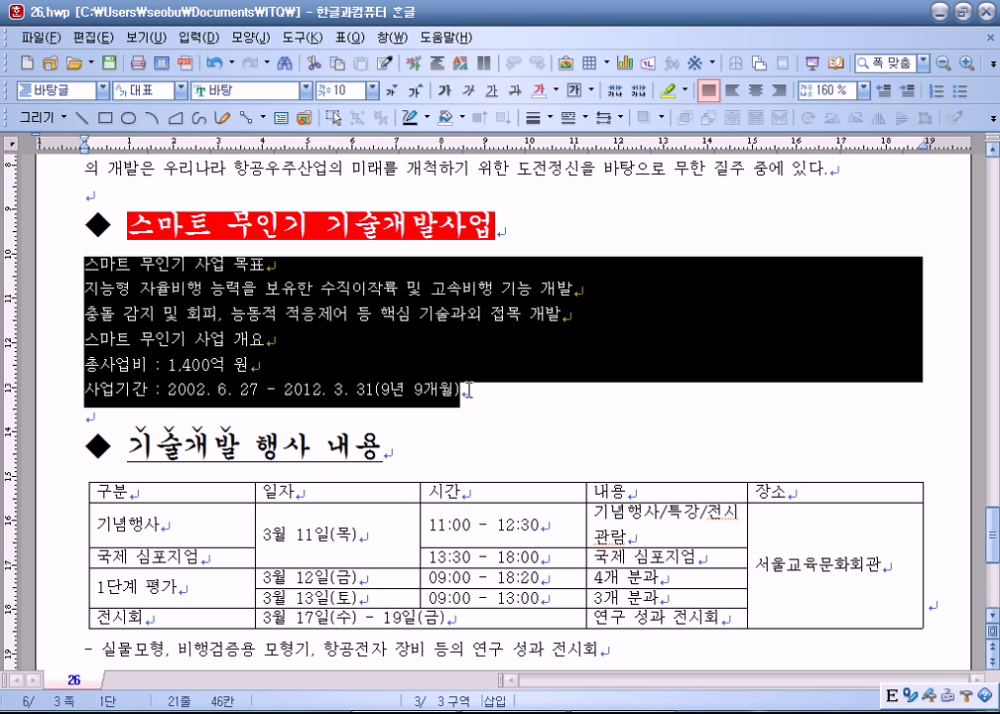
{"action": "left_click", "coordinate": [337, 385]}
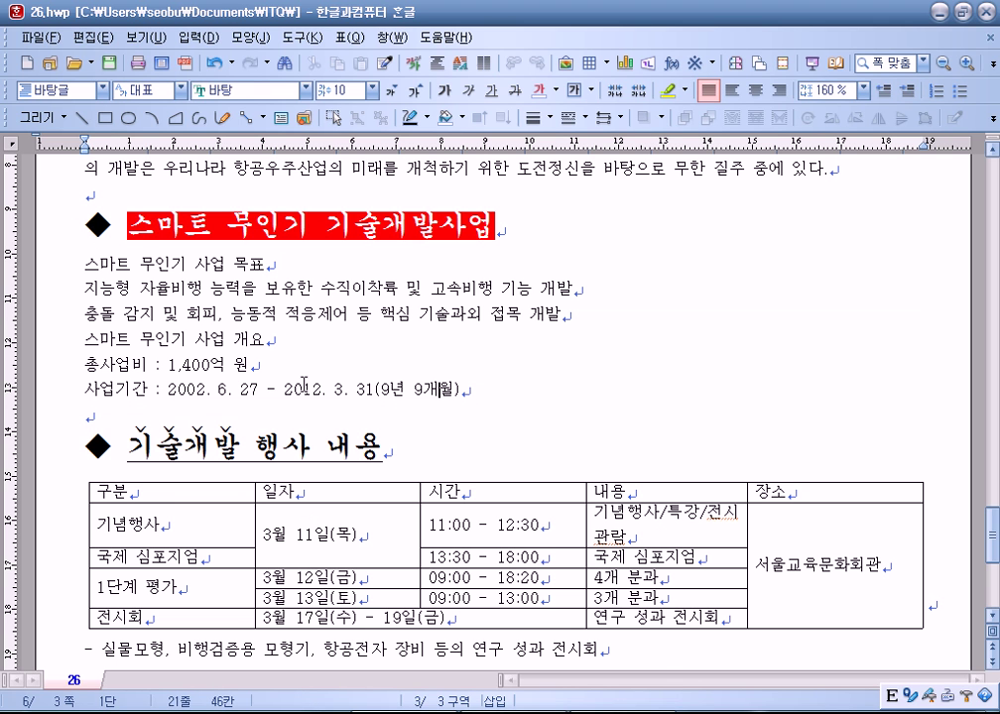
{"action": "left_click_drag", "start_coordinate": [85, 266], "coordinate": [469, 391]}
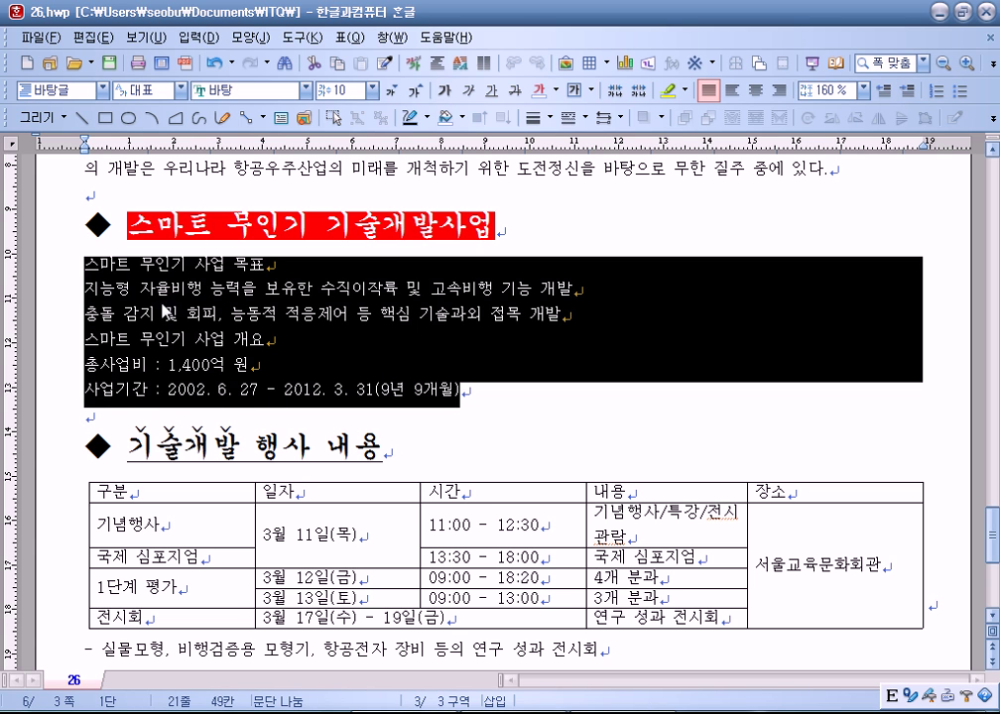
{"action": "left_click", "coordinate": [367, 353]}
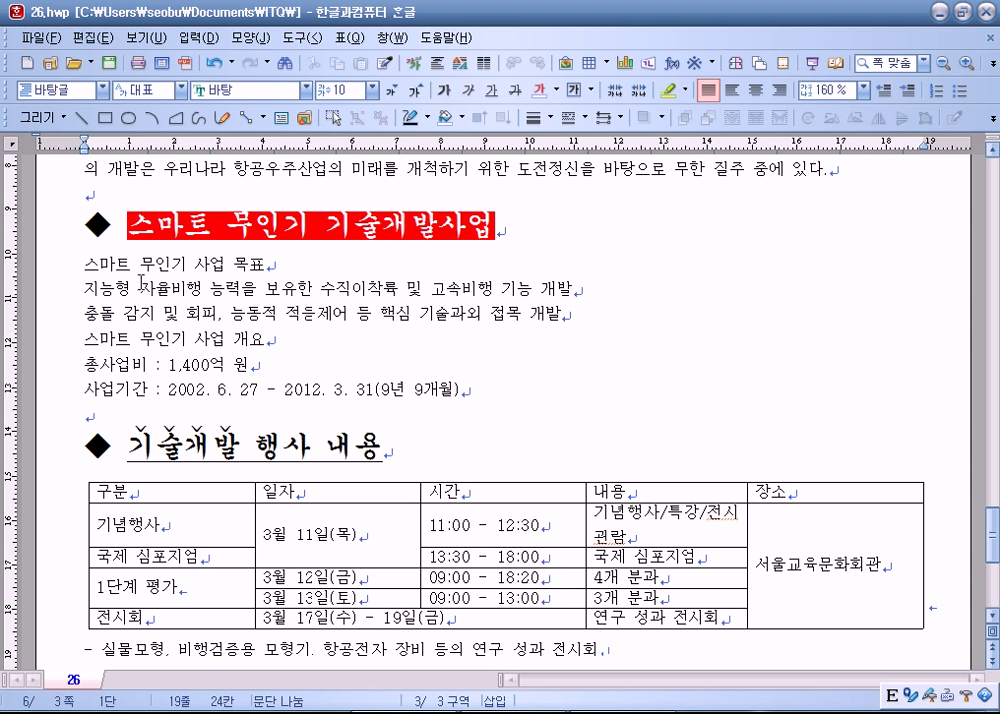
{"action": "left_click_drag", "start_coordinate": [84, 264], "coordinate": [486, 399]}
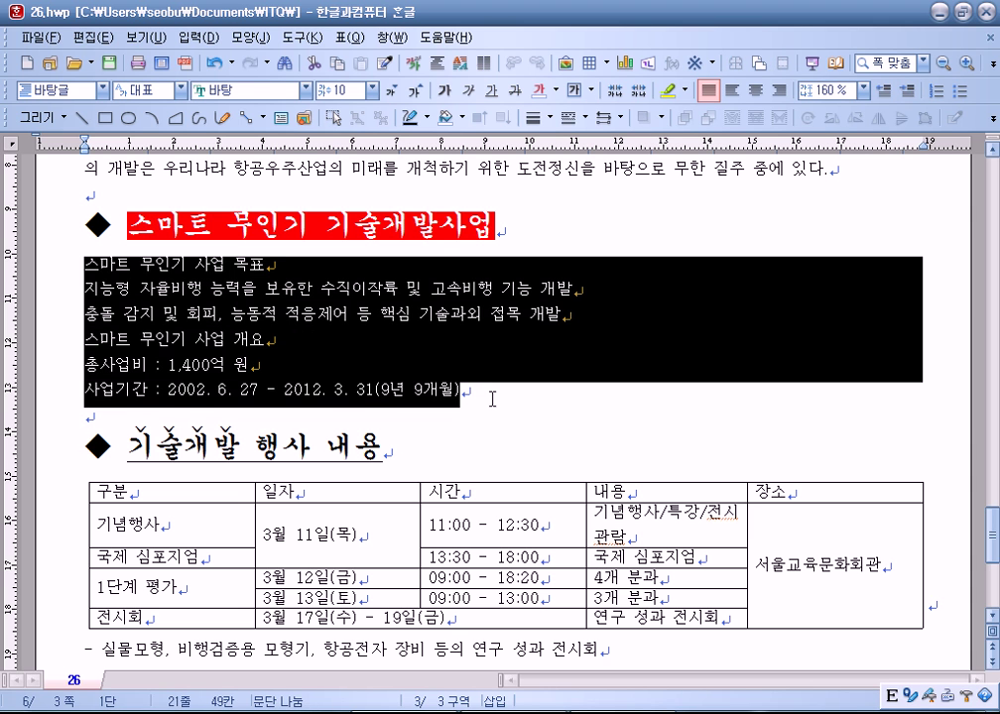
{"action": "left_click", "coordinate": [486, 399]}
{"action": "left_click_drag", "start_coordinate": [79, 265], "coordinate": [487, 384]}
{"action": "left_click", "coordinate": [864, 89]}
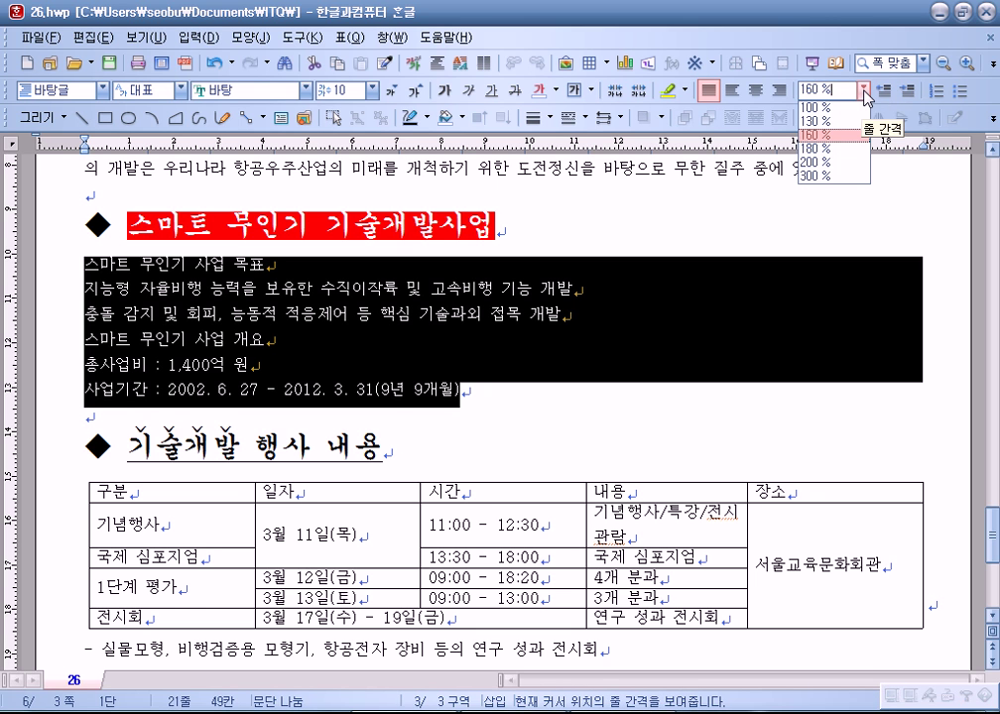
{"action": "left_click", "coordinate": [840, 150]}
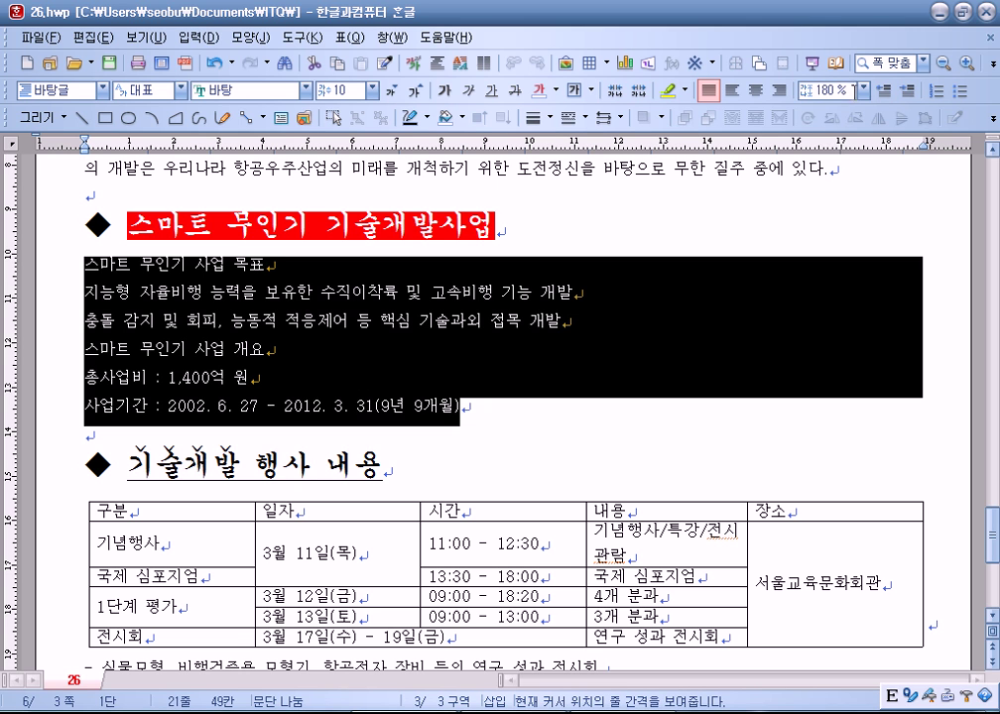
Step: Try line spacings of 100 % and 160 % on the same six lines and return them to 180 %
{"action": "left_click", "coordinate": [864, 90]}
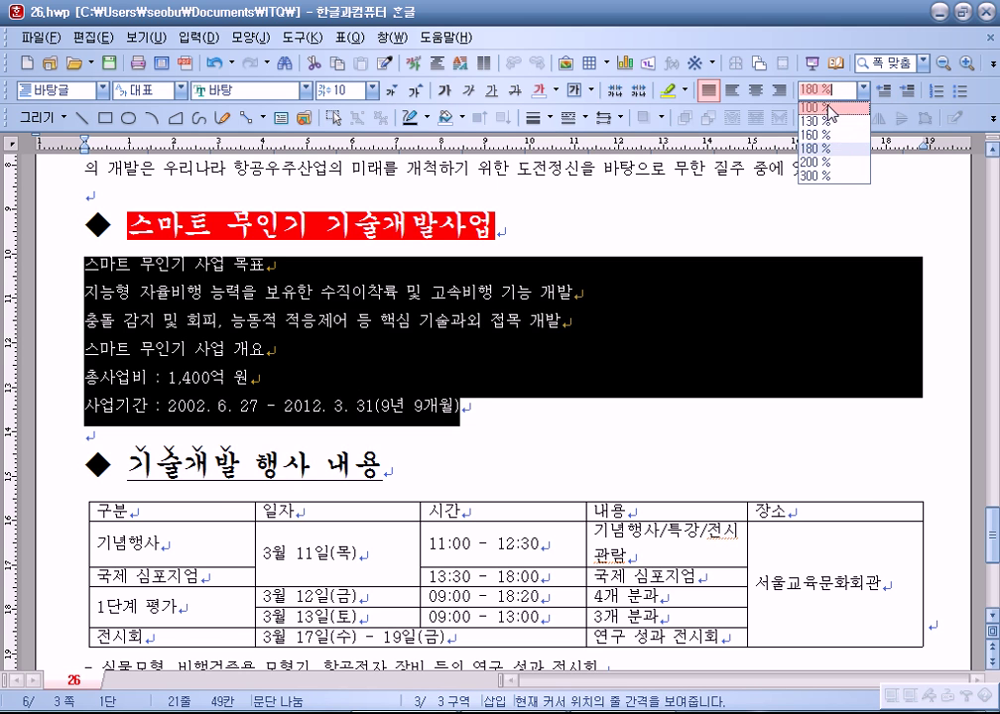
{"action": "left_click", "coordinate": [832, 109]}
{"action": "left_click", "coordinate": [864, 89]}
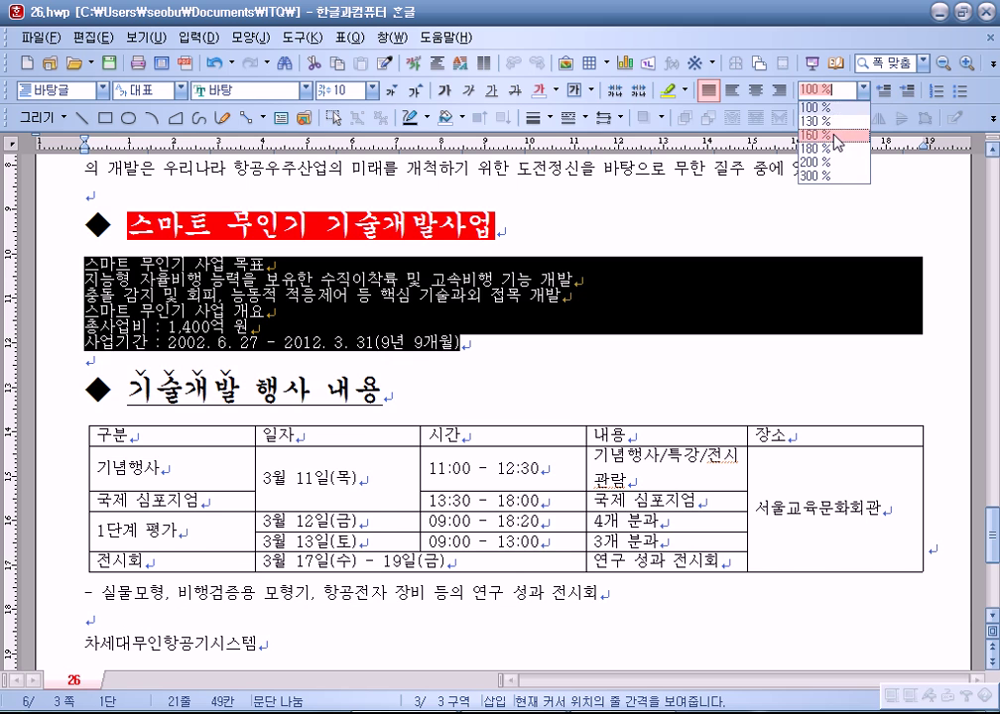
{"action": "left_click", "coordinate": [832, 142]}
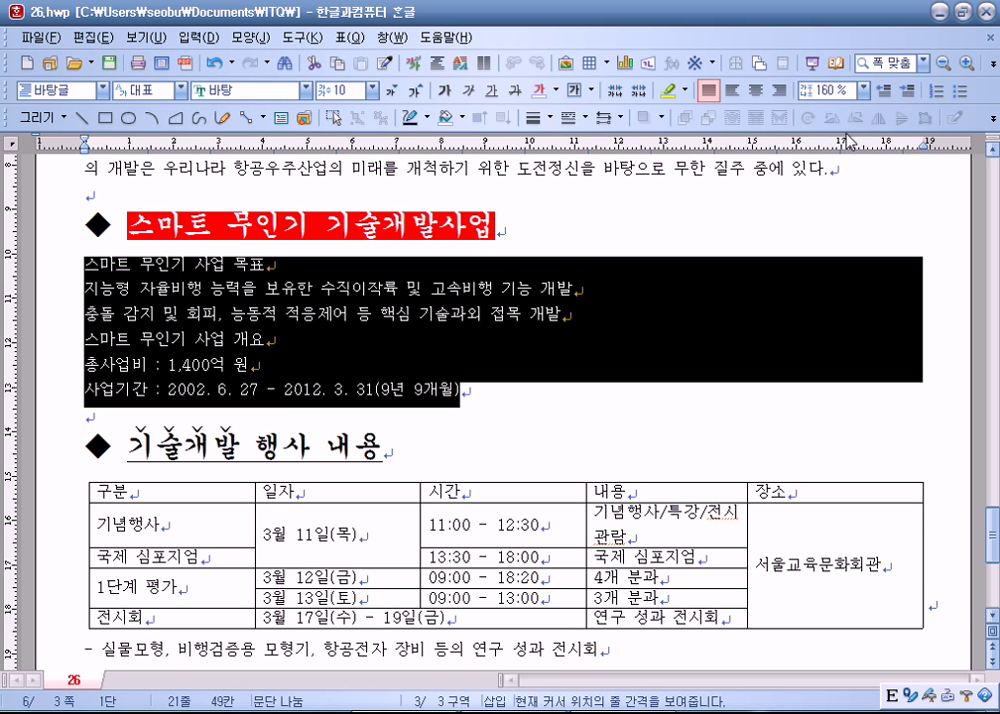
{"action": "left_click", "coordinate": [864, 89]}
{"action": "left_click", "coordinate": [830, 148]}
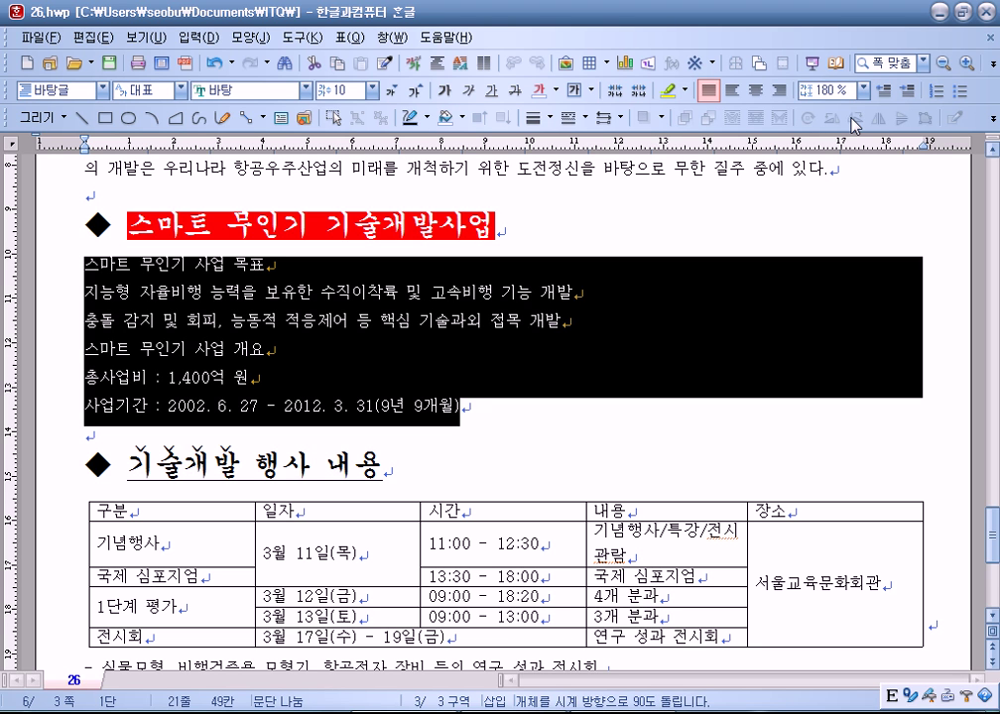
{"action": "left_click", "coordinate": [864, 89]}
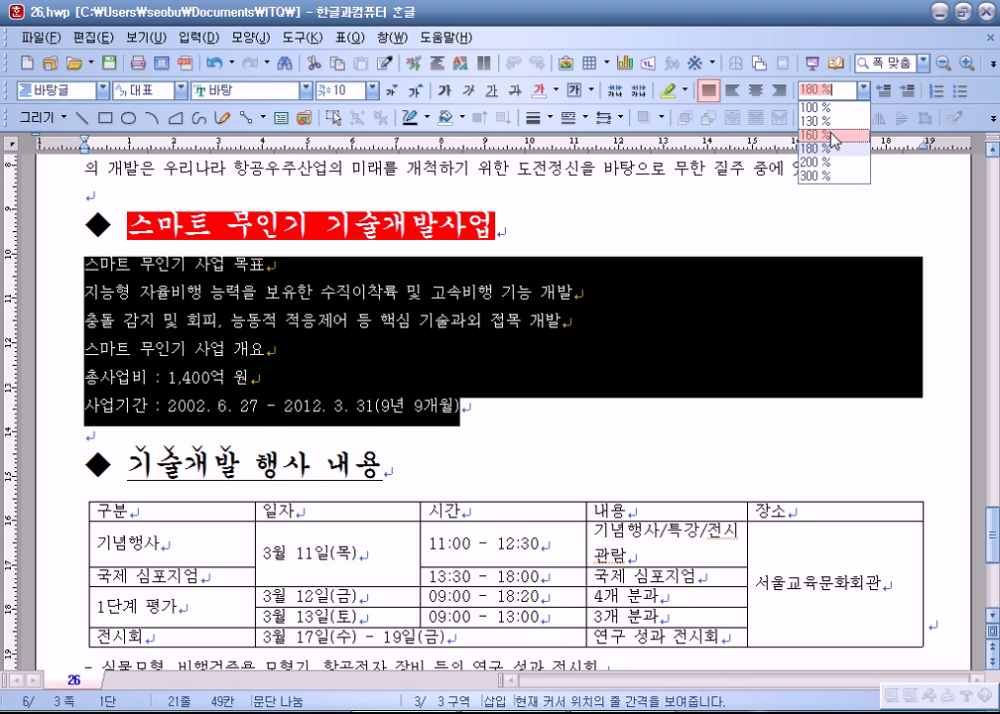
{"action": "left_click", "coordinate": [833, 135]}
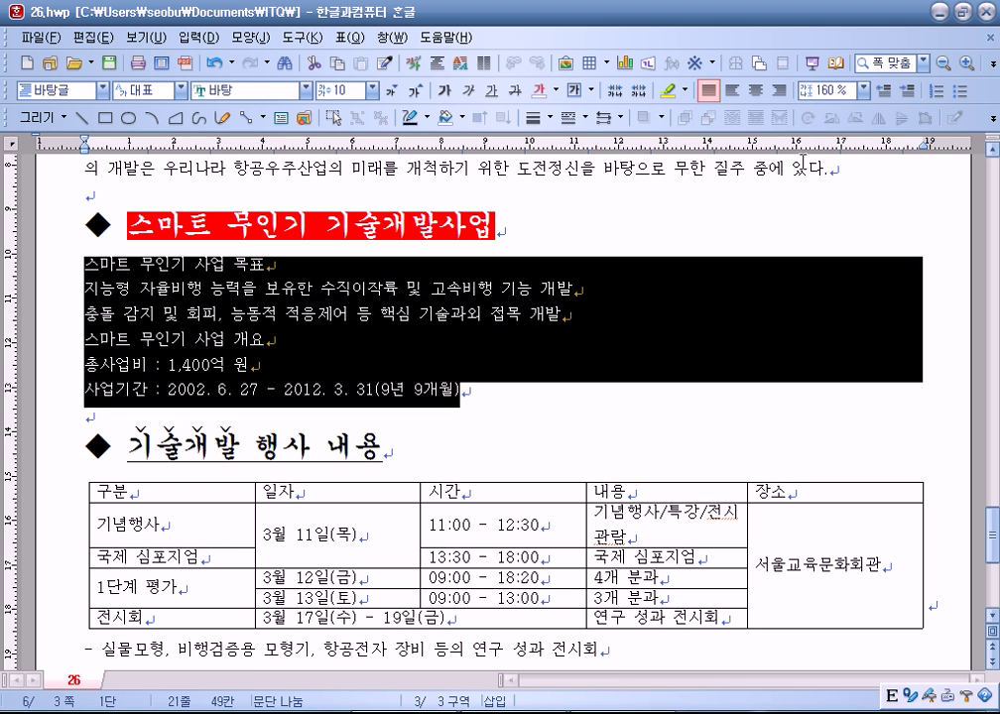
{"action": "left_click", "coordinate": [864, 92]}
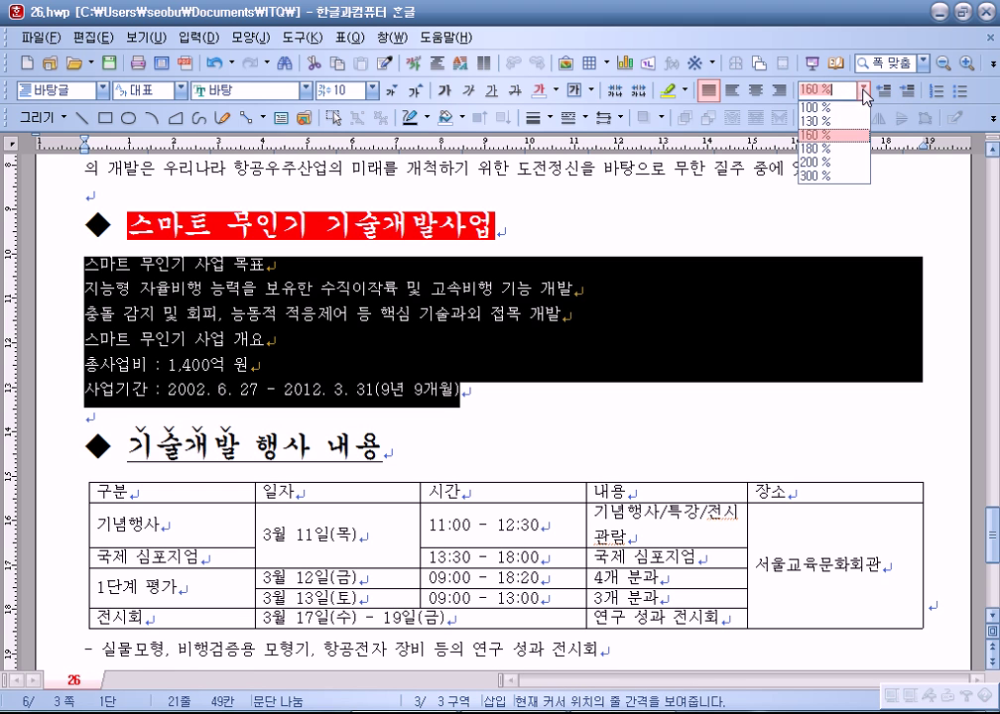
{"action": "left_click", "coordinate": [838, 148]}
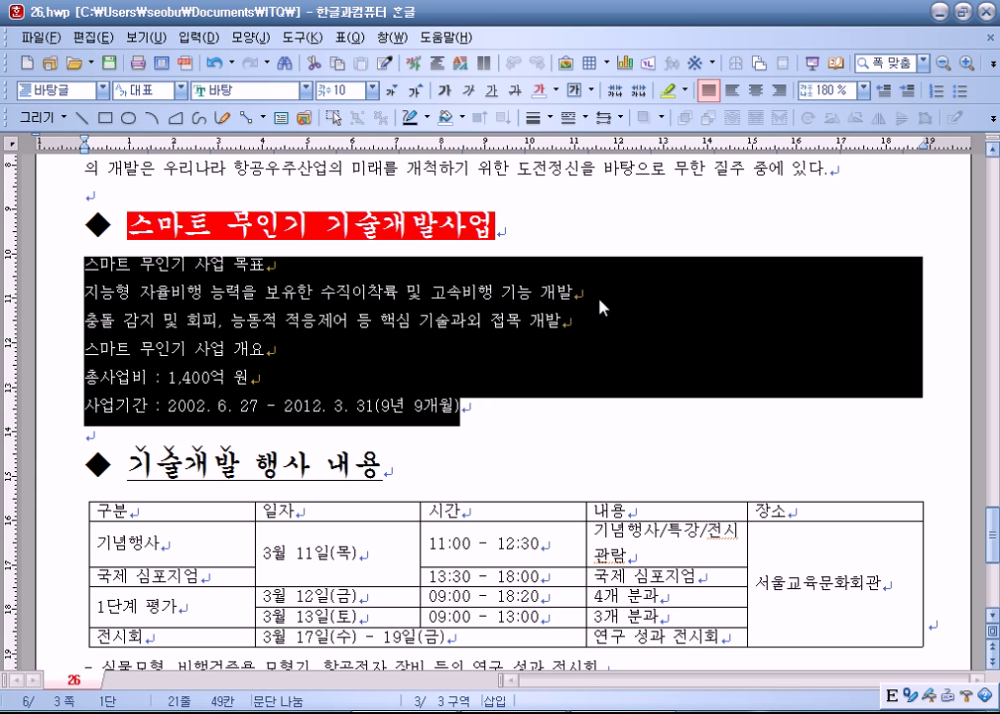
Step: Open paragraph numbering for the six lines and pick the 가) a) (1) (가) number style
{"action": "right_click", "coordinate": [553, 359]}
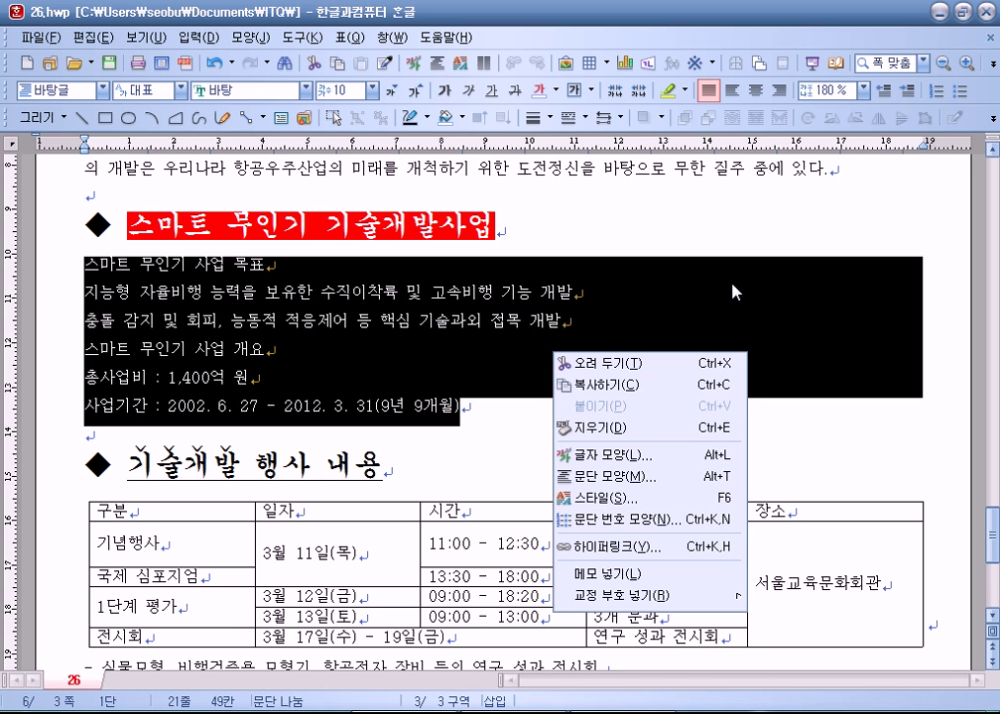
{"action": "right_click", "coordinate": [710, 301]}
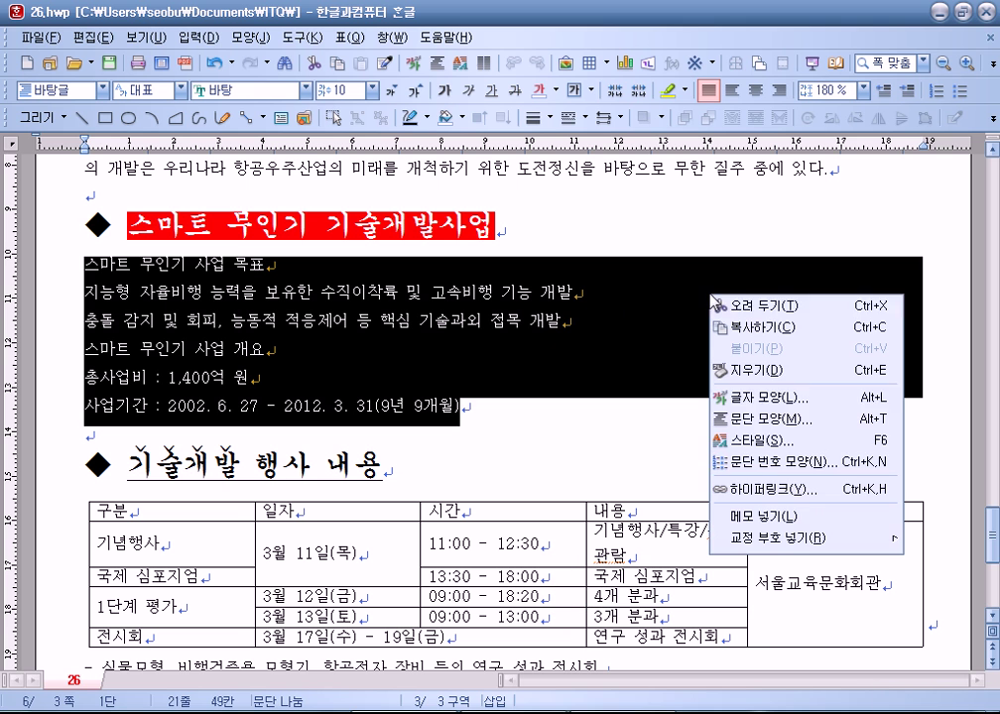
{"action": "left_click", "coordinate": [751, 466]}
{"action": "left_click_drag", "start_coordinate": [568, 149], "coordinate": [726, 72]}
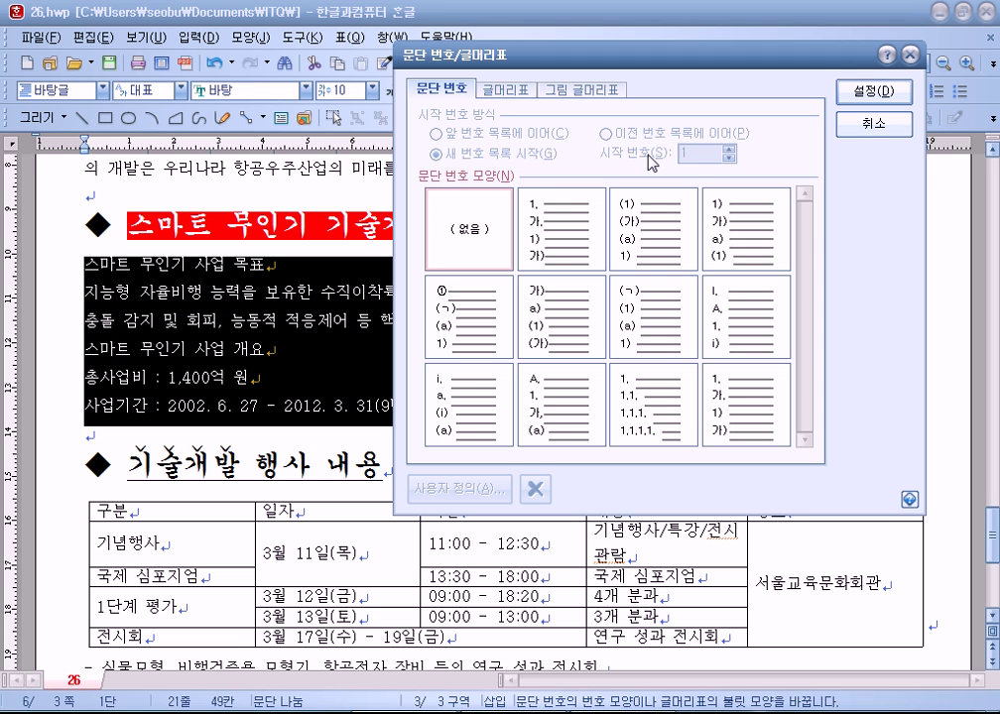
{"action": "left_click", "coordinate": [557, 226]}
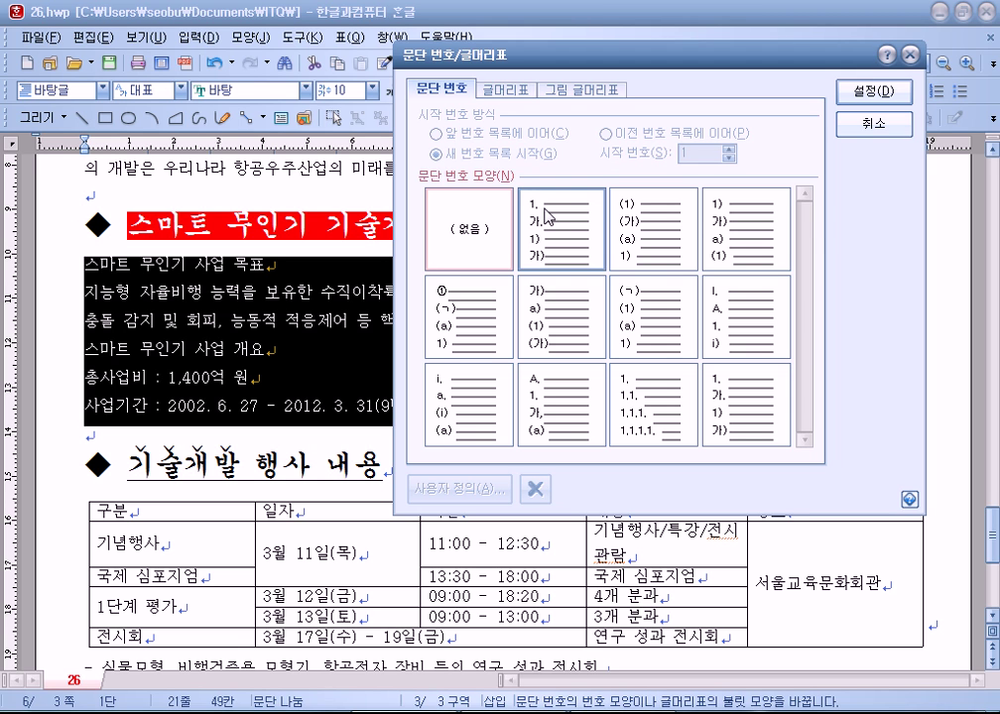
{"action": "left_click", "coordinate": [493, 228]}
{"action": "left_click", "coordinate": [554, 235]}
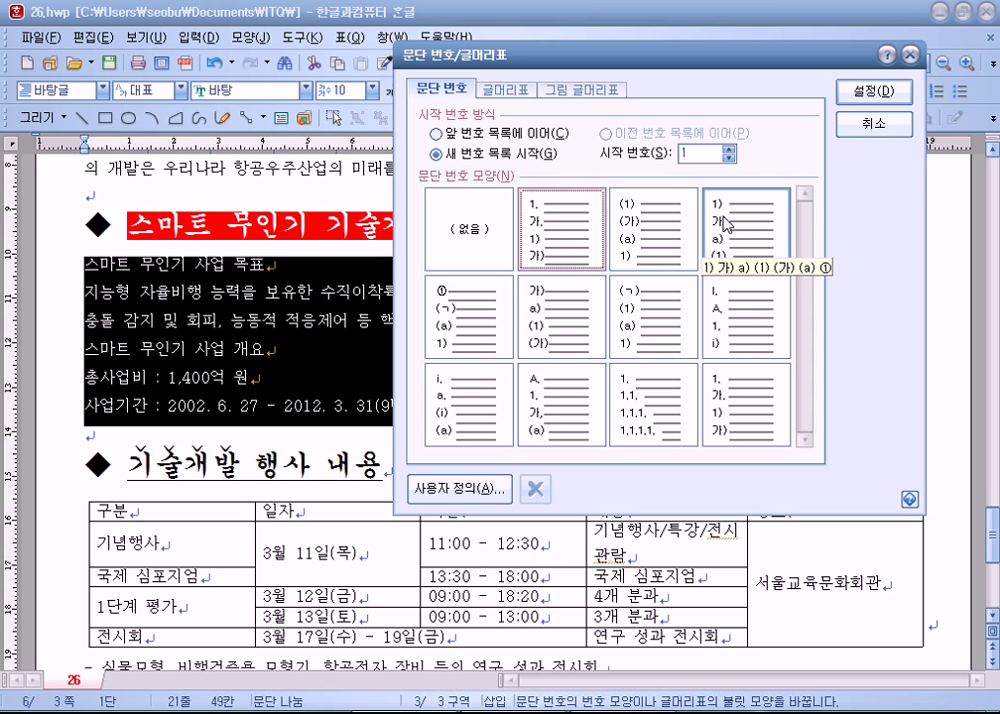
{"action": "left_click", "coordinate": [540, 310]}
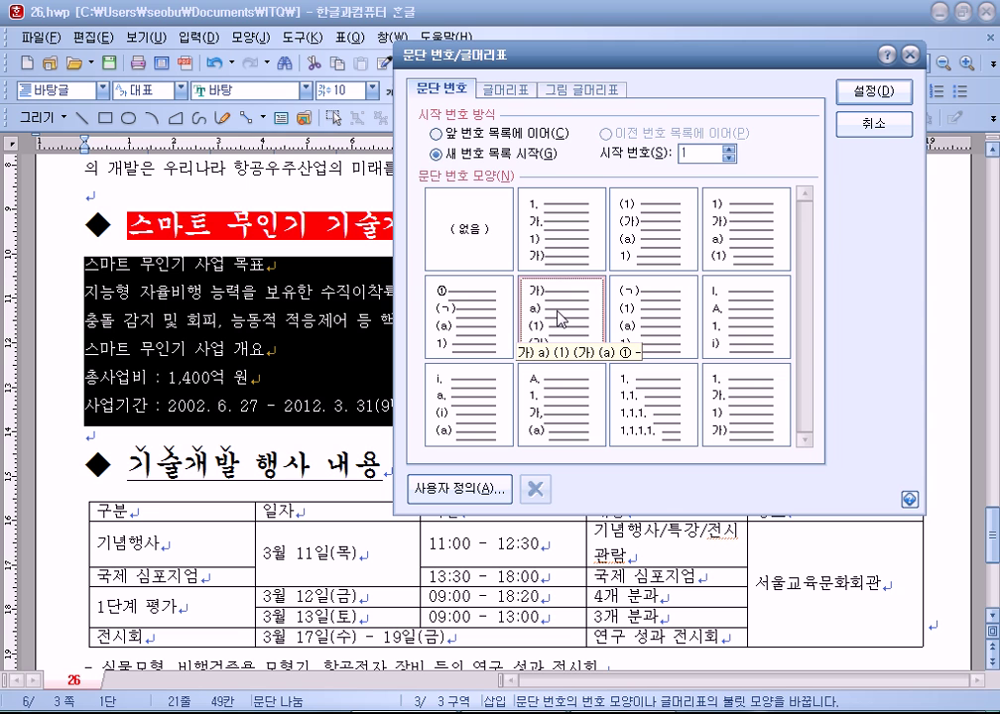
{"action": "left_click_drag", "start_coordinate": [674, 59], "coordinate": [725, 17]}
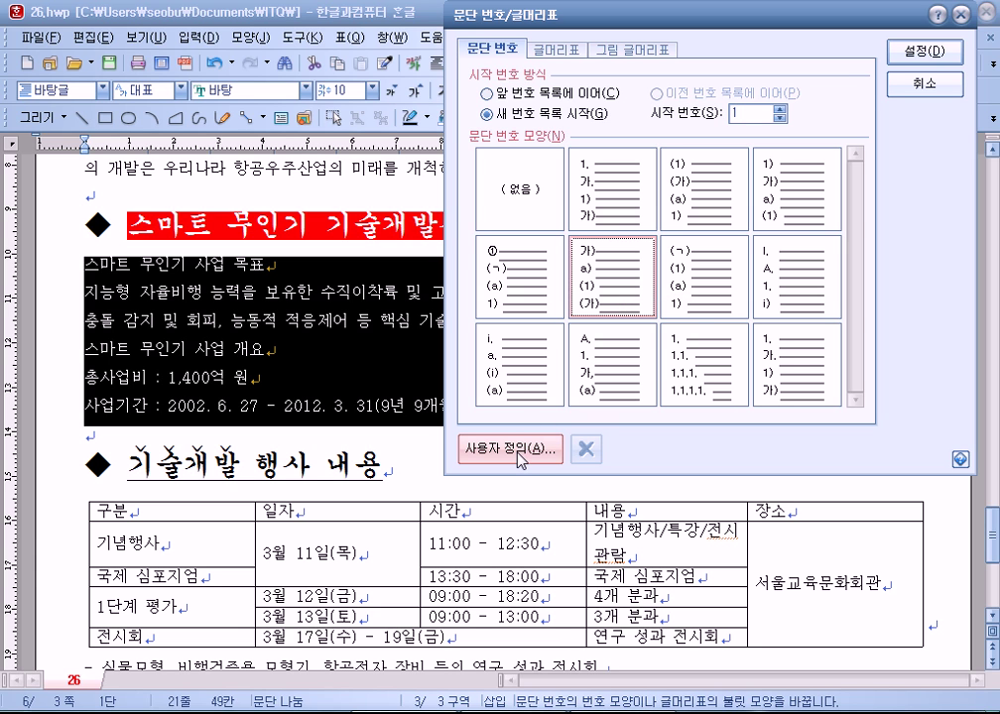
Step: Open the style's custom definition and review the number settings of levels 1, 2 and 7, including level 1's format and width
{"action": "left_click", "coordinate": [518, 452]}
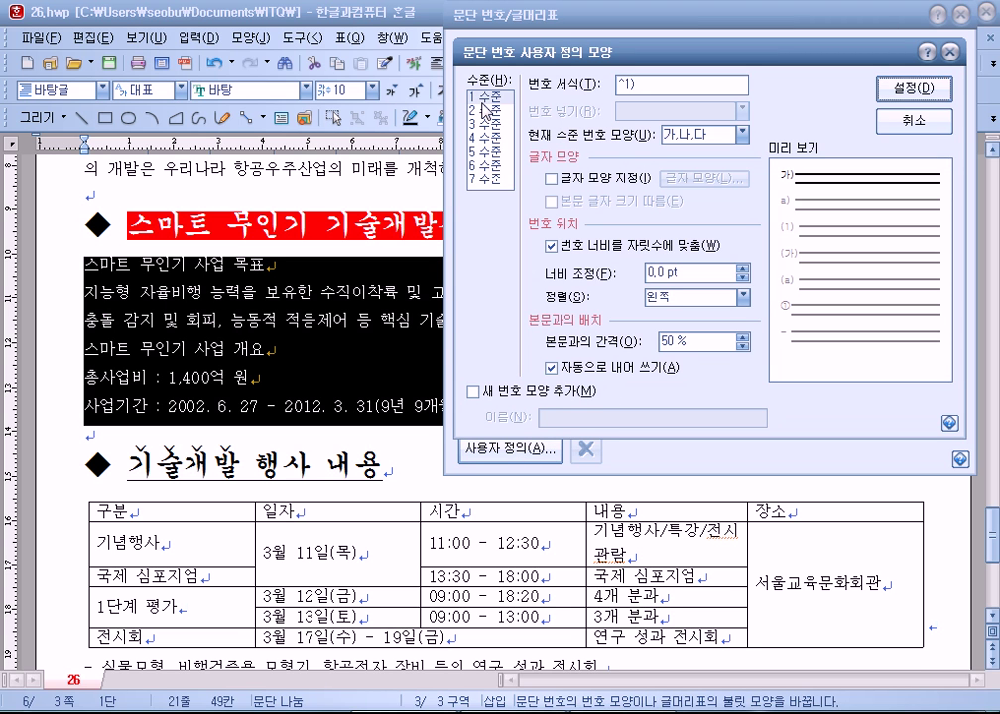
{"action": "left_click", "coordinate": [479, 180]}
{"action": "left_click", "coordinate": [485, 97]}
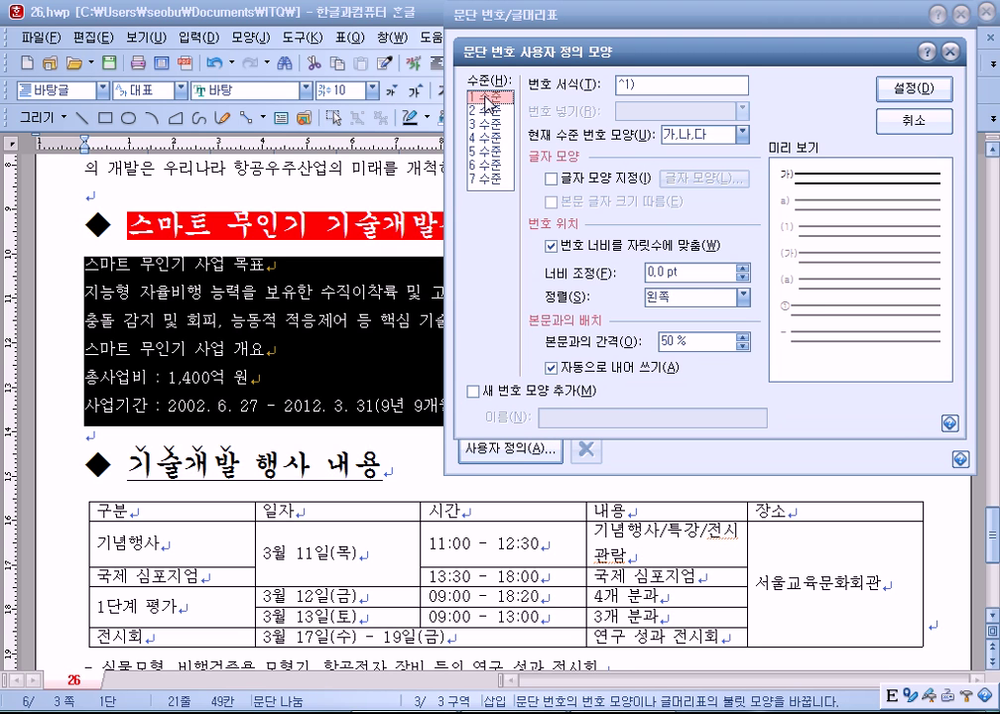
{"action": "left_click", "coordinate": [487, 109]}
{"action": "left_click", "coordinate": [485, 97]}
{"action": "left_click", "coordinate": [486, 109]}
{"action": "left_click", "coordinate": [487, 98]}
{"action": "left_click", "coordinate": [653, 90]}
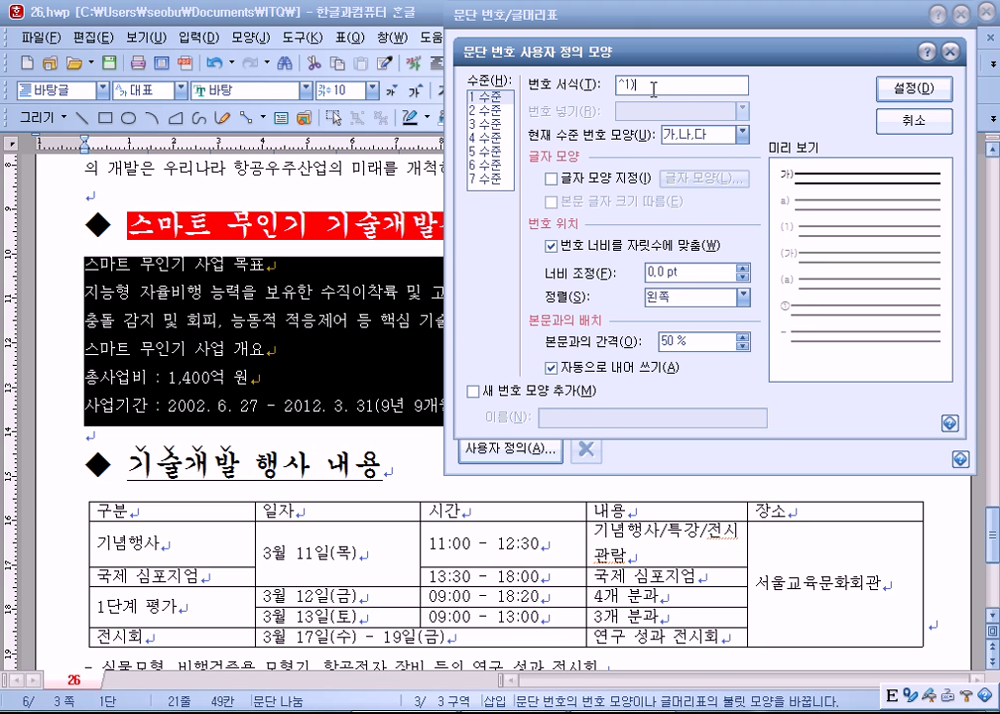
{"action": "left_click", "coordinate": [688, 275]}
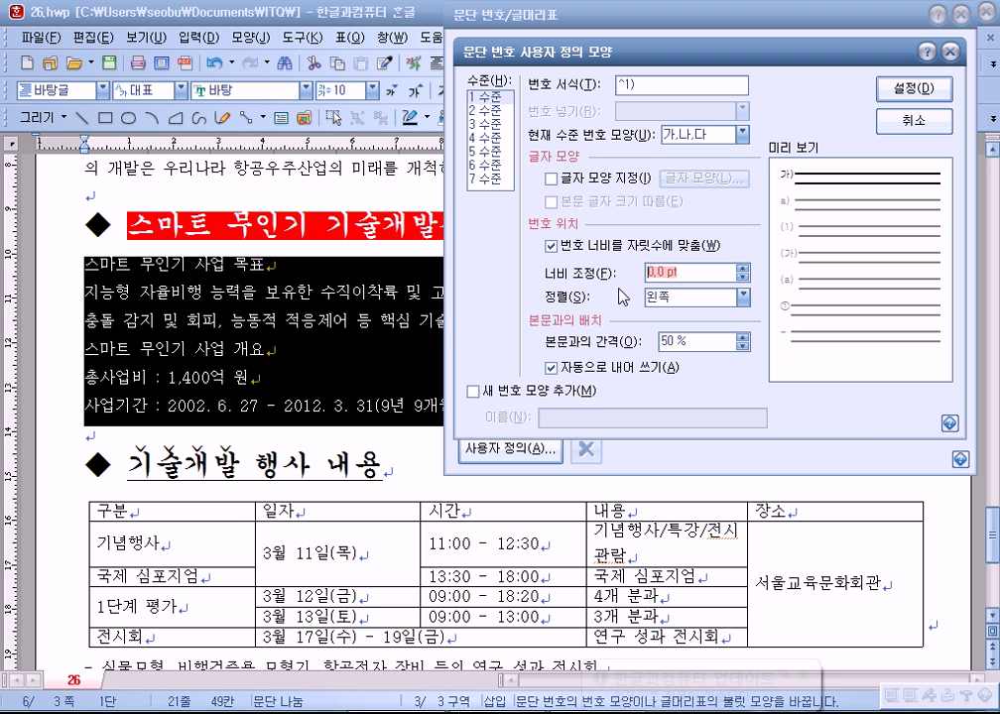
Step: Switch to Notepad, clear the existing note and write the indented line 가) 스마트 무인기
{"action": "key", "text": "alt+Tab"}
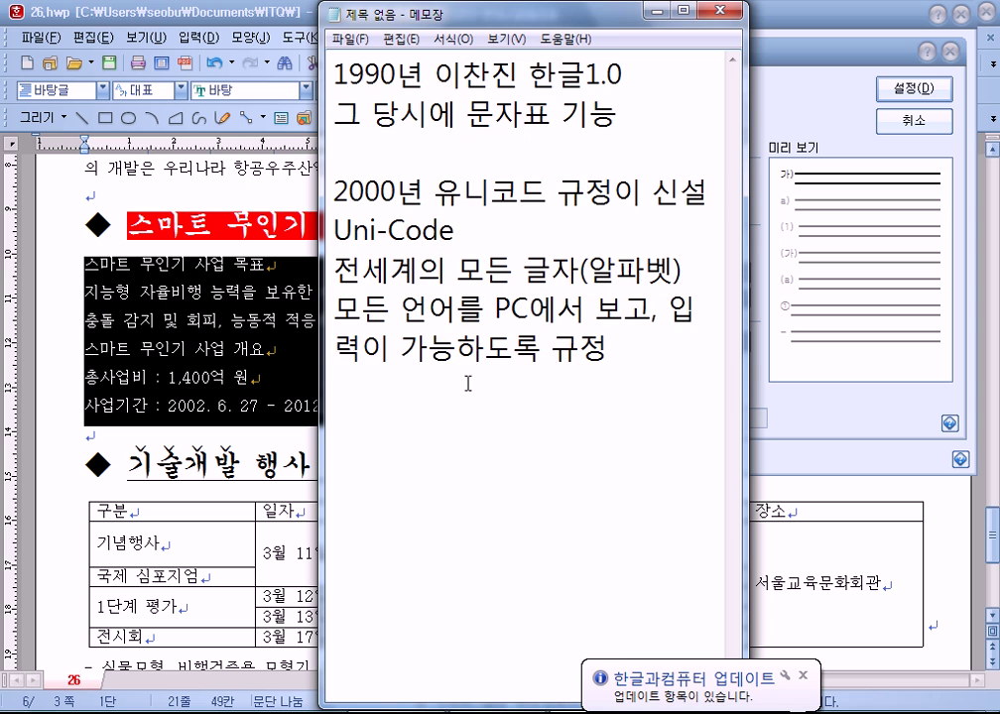
{"action": "key", "text": "ctrl+a"}
{"action": "key", "text": "Delete"}
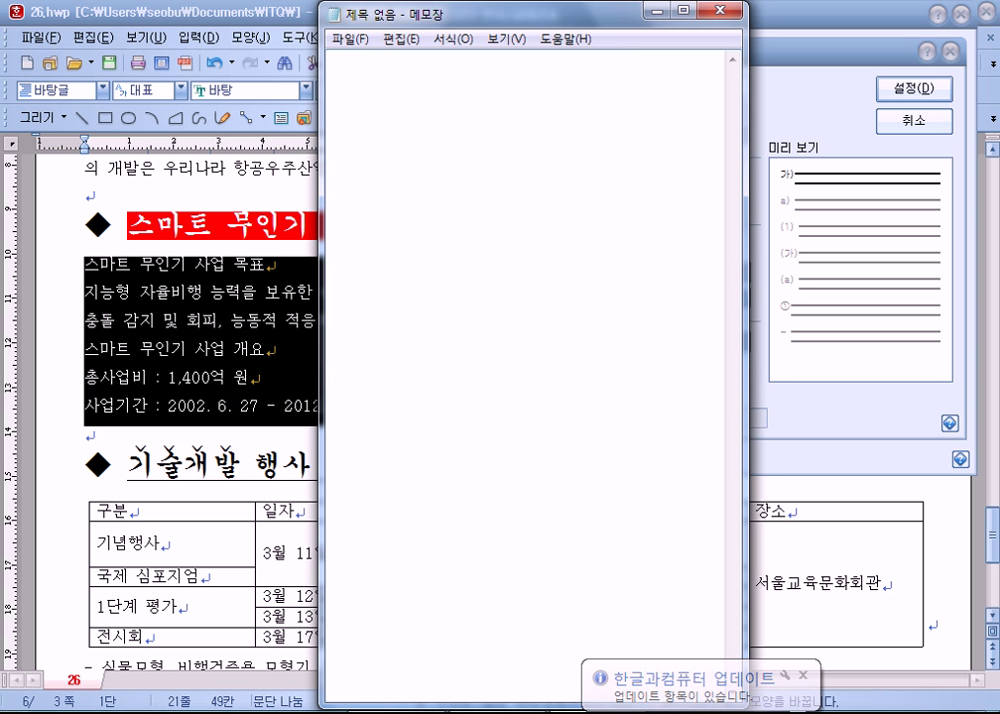
{"action": "type", "text": "가"}
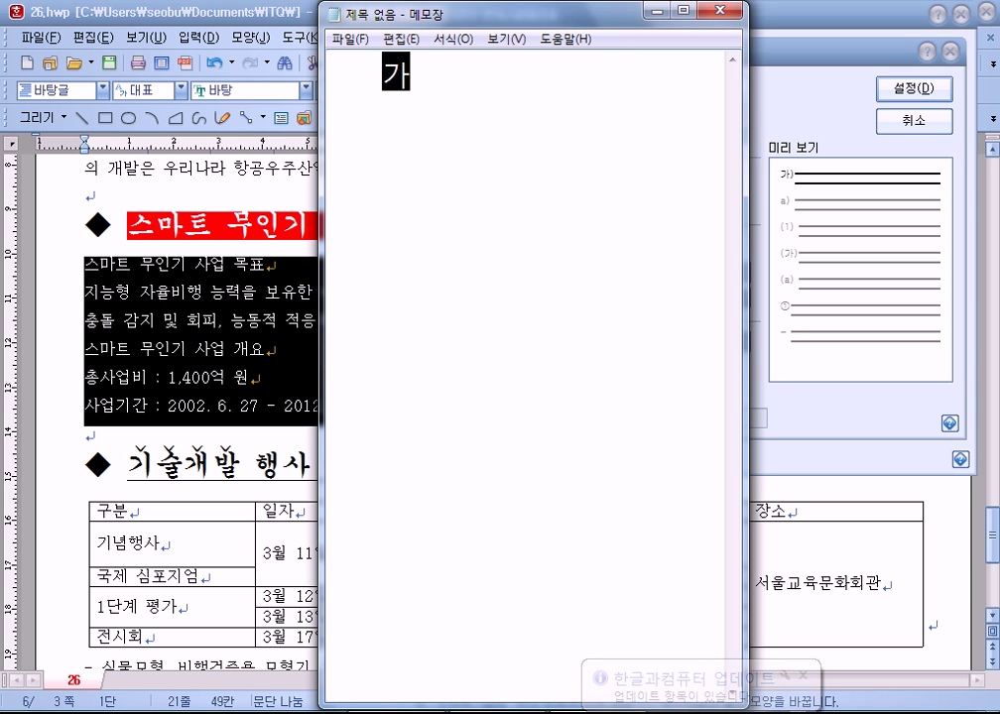
{"action": "type", "text": ") "}
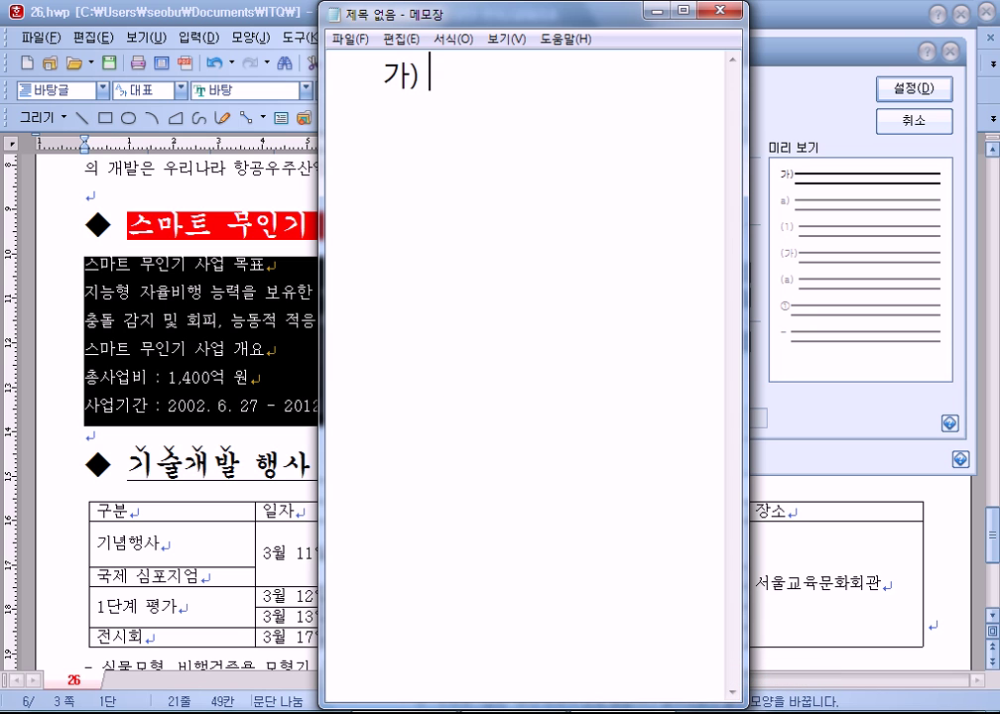
{"action": "type", "text": "스마트 ㅁ무인기"}
{"action": "key", "text": "Return"}
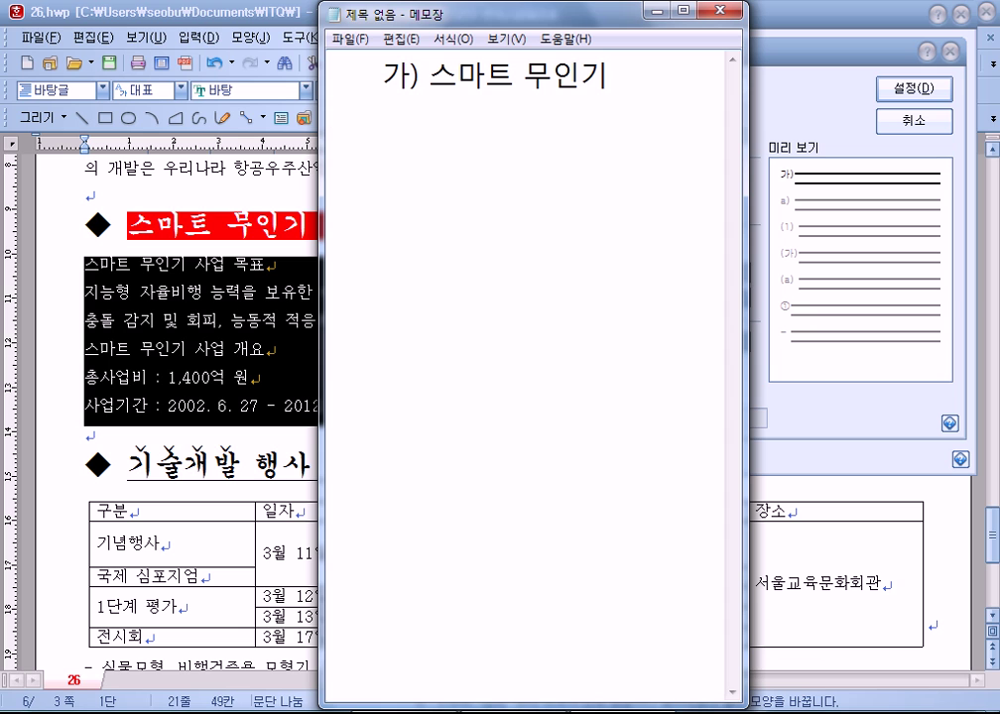
Step: Add the further indented sub-item a) 지능형 beneath 가) 스마트 무인기
{"action": "type", "text": "미"}
{"action": "key", "text": "BackSpace"}
{"action": "key", "text": "Hangul"}
{"action": "type", "text": "a) "}
{"action": "type", "text": "wl"}
{"action": "key", "text": "BackSpace"}
{"action": "key", "text": "BackSpace"}
{"action": "key", "text": "Hangul"}
{"action": "type", "text": "지ㅐㄴ"}
{"action": "key", "text": "BackSpace"}
{"action": "type", "text": "능형"}
{"action": "key", "text": "Return"}
Step: Add the sub-item b) 충돌 감지 and highlight the indent in front of 가)
{"action": "type", "text": "ㅠ"}
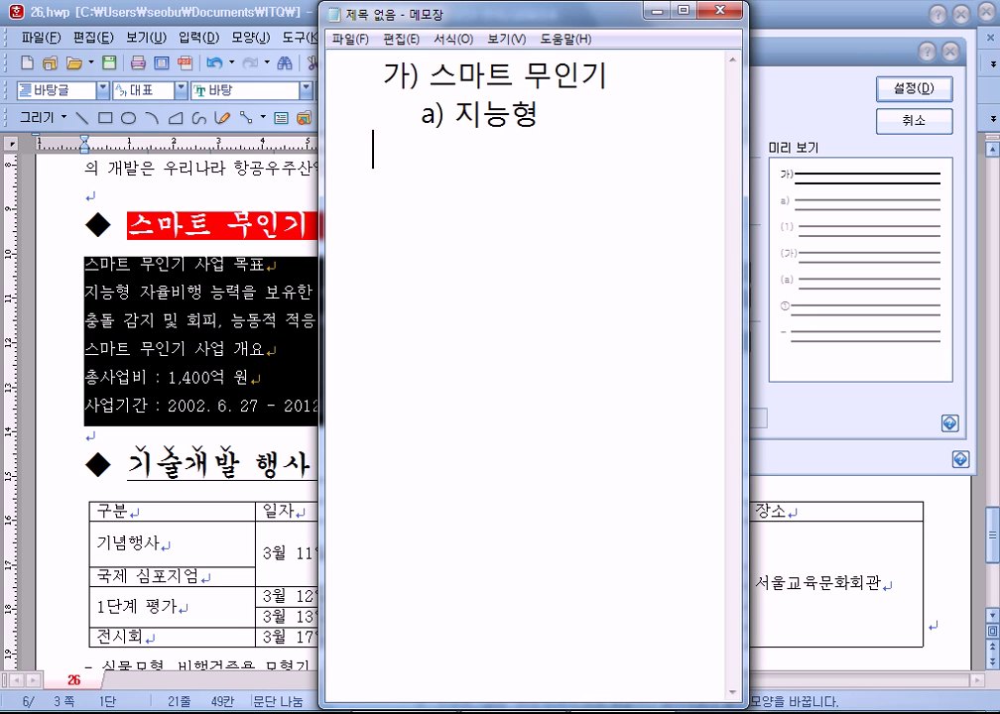
{"action": "key", "text": "Hangul"}
{"action": "key", "text": "BackSpace"}
{"action": "type", "text": "b) "}
{"action": "type", "text": "추ㅇ돌 감지"}
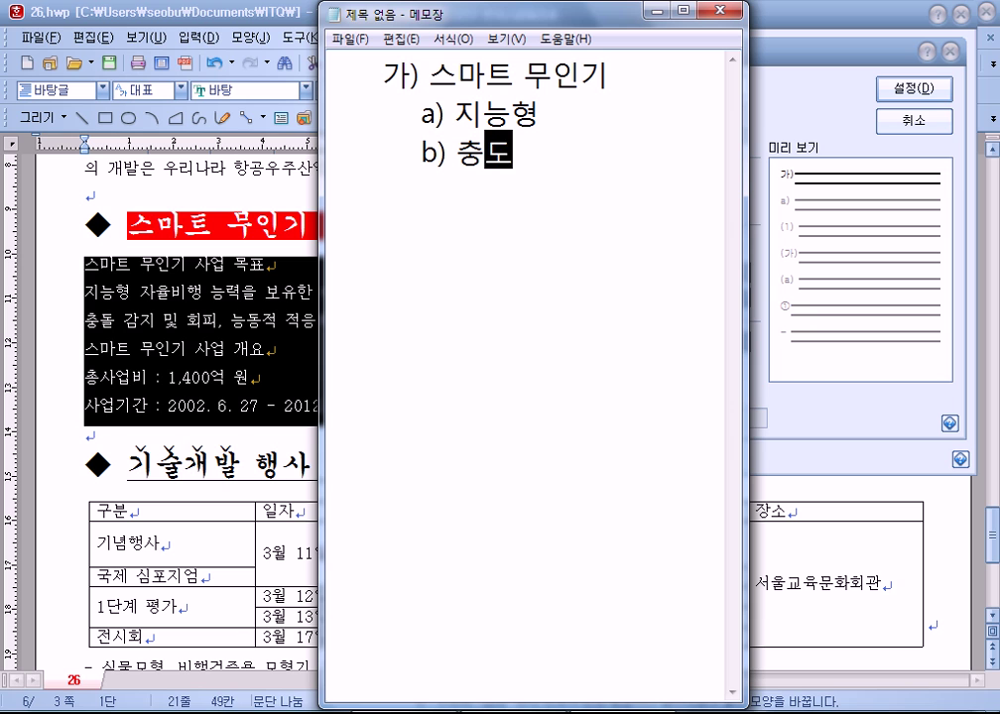
{"action": "key", "text": "Return"}
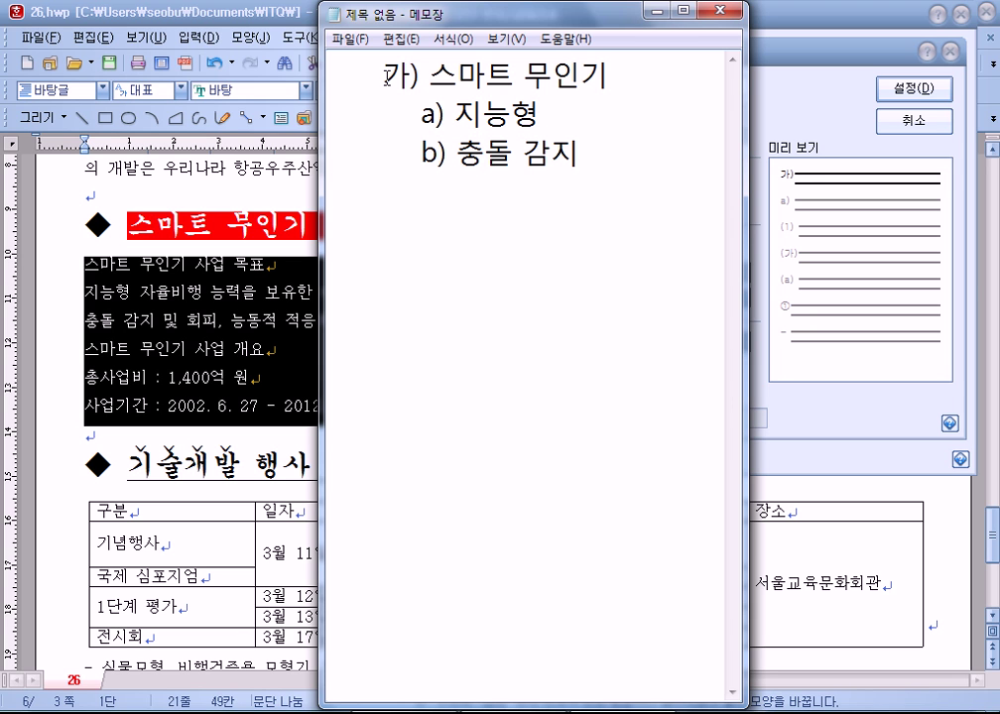
{"action": "left_click_drag", "start_coordinate": [382, 74], "coordinate": [327, 77]}
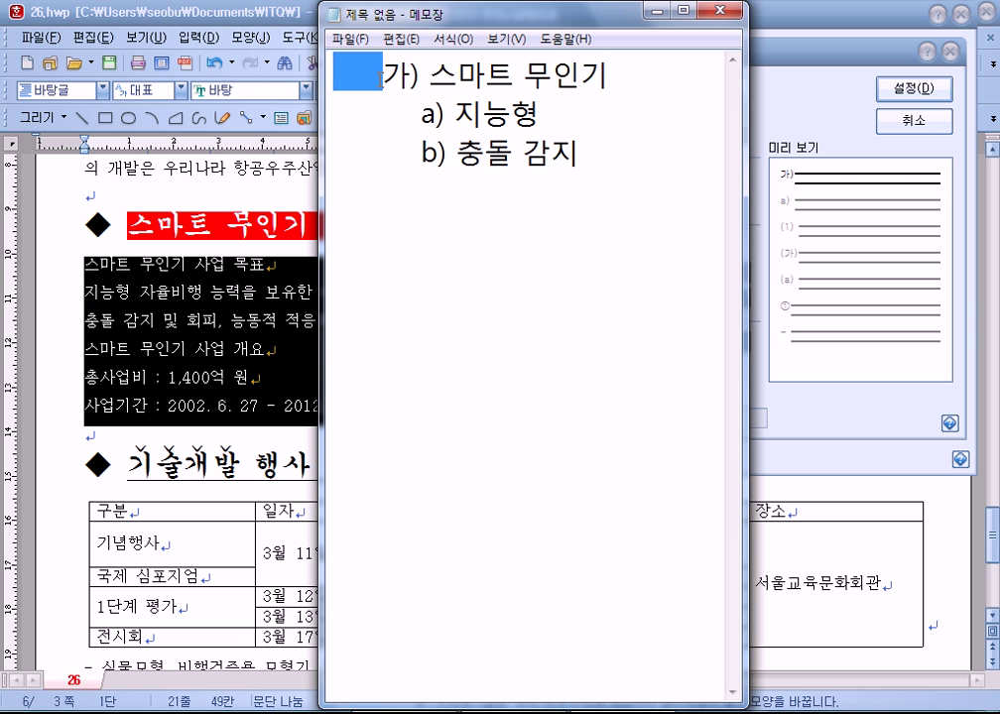
Step: Switch back to Hangul and set the level 1 number width to 15 pt with 오른쪽 alignment
{"action": "key", "text": "alt+Tab"}
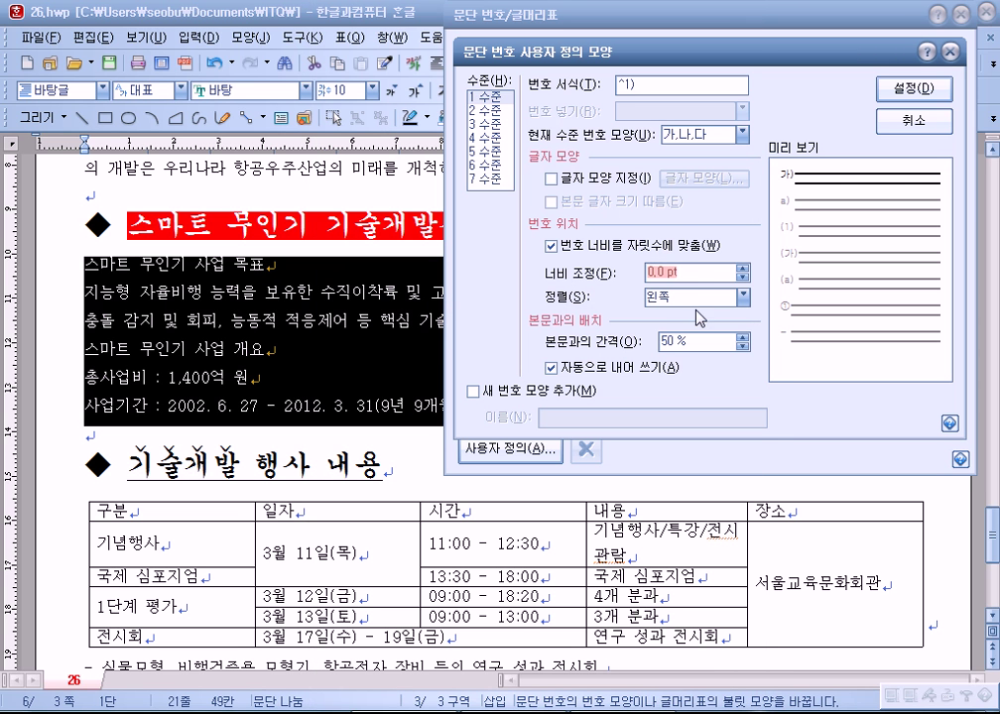
{"action": "type", "text": "15"}
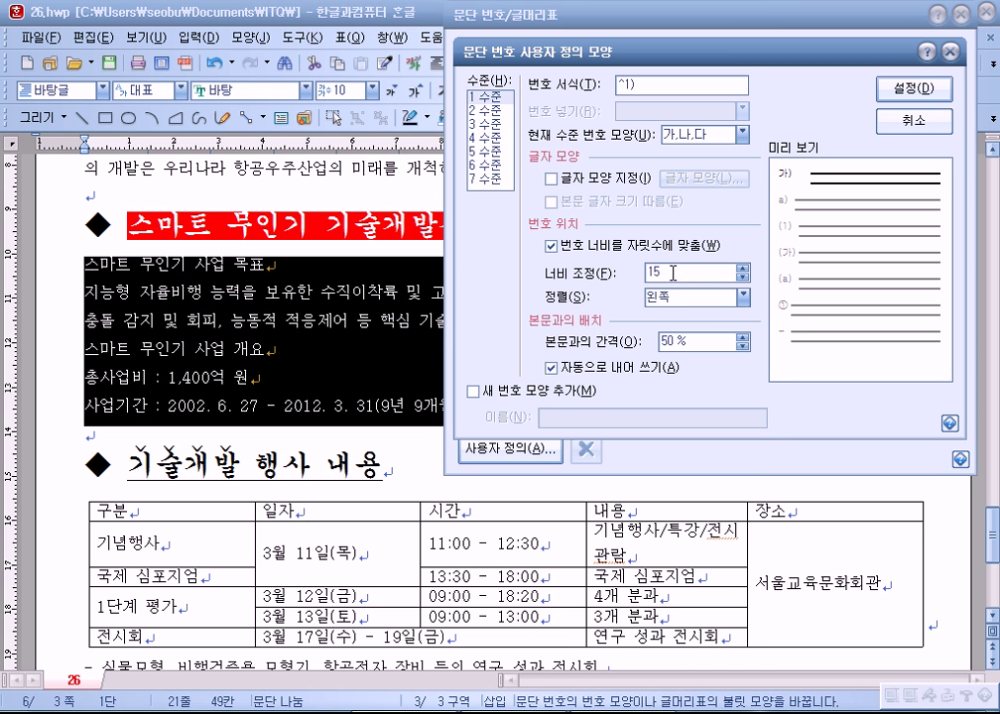
{"action": "left_click_drag", "start_coordinate": [704, 278], "coordinate": [602, 284]}
{"action": "left_click", "coordinate": [666, 301]}
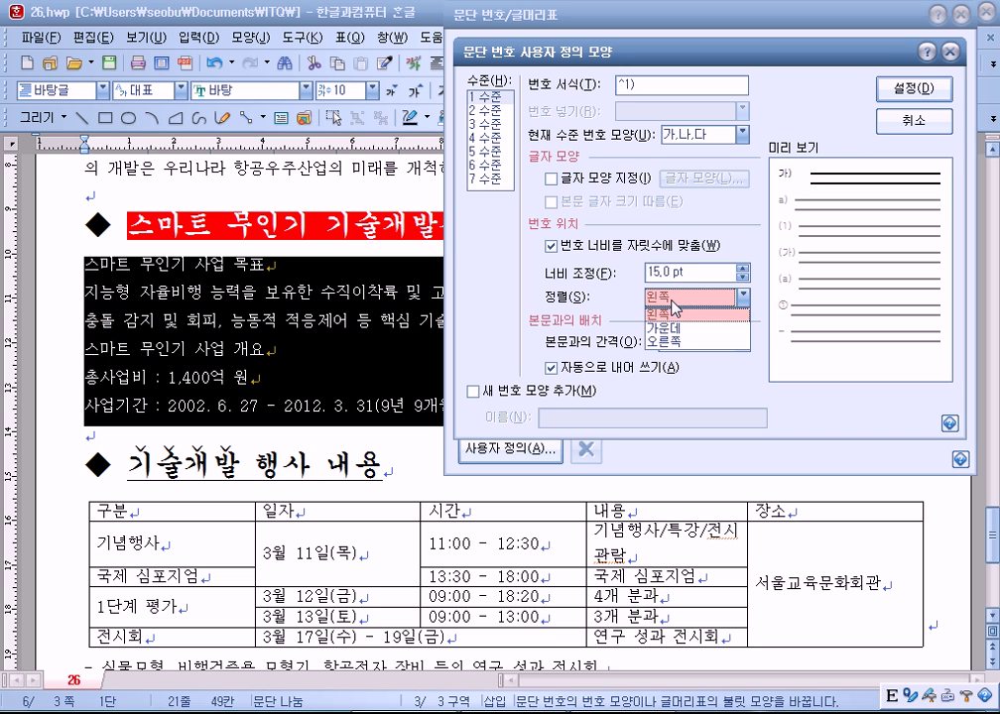
{"action": "left_click", "coordinate": [669, 342]}
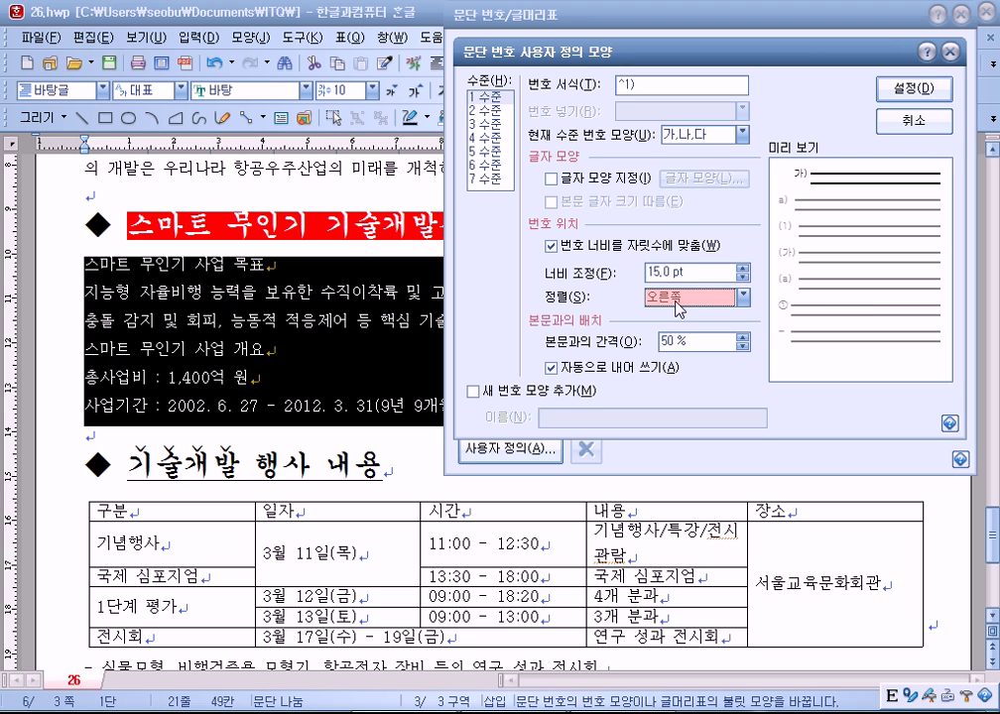
Step: Compare the level 1 number alignment 왼쪽 in the preview and set it back to 오른쪽
{"action": "left_click", "coordinate": [677, 303]}
{"action": "left_click", "coordinate": [673, 316]}
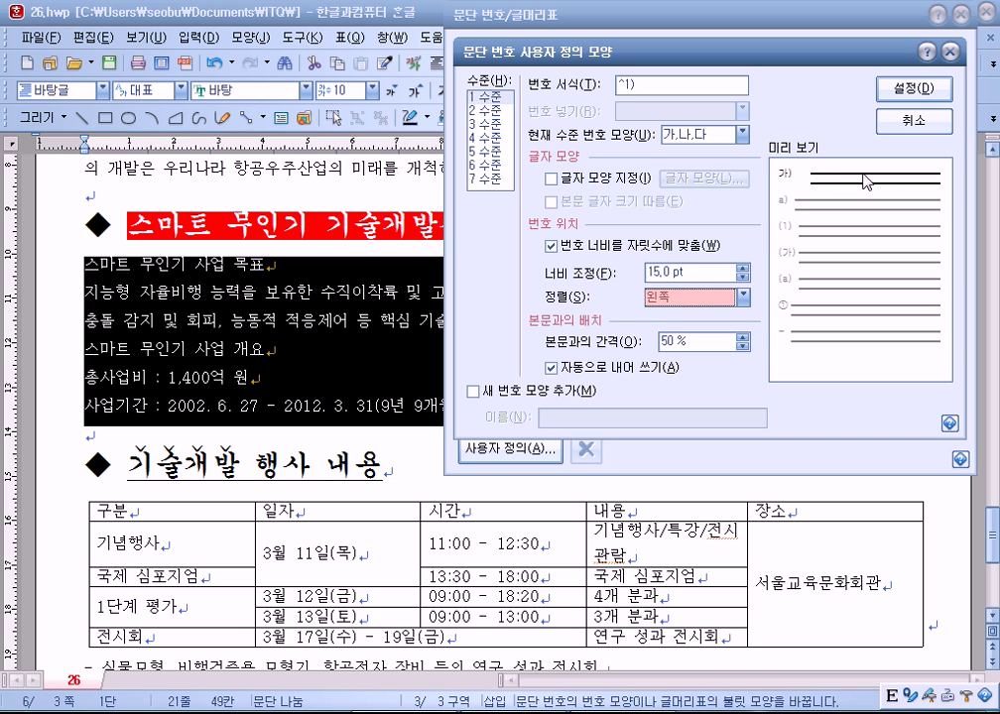
{"action": "left_click", "coordinate": [689, 297]}
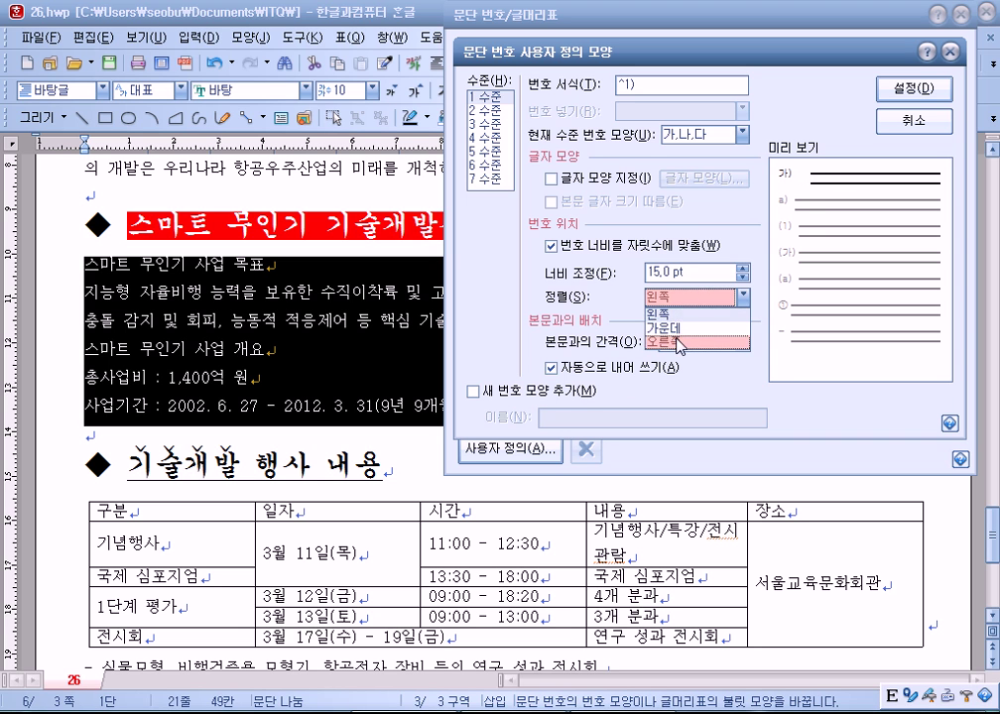
{"action": "left_click", "coordinate": [679, 337]}
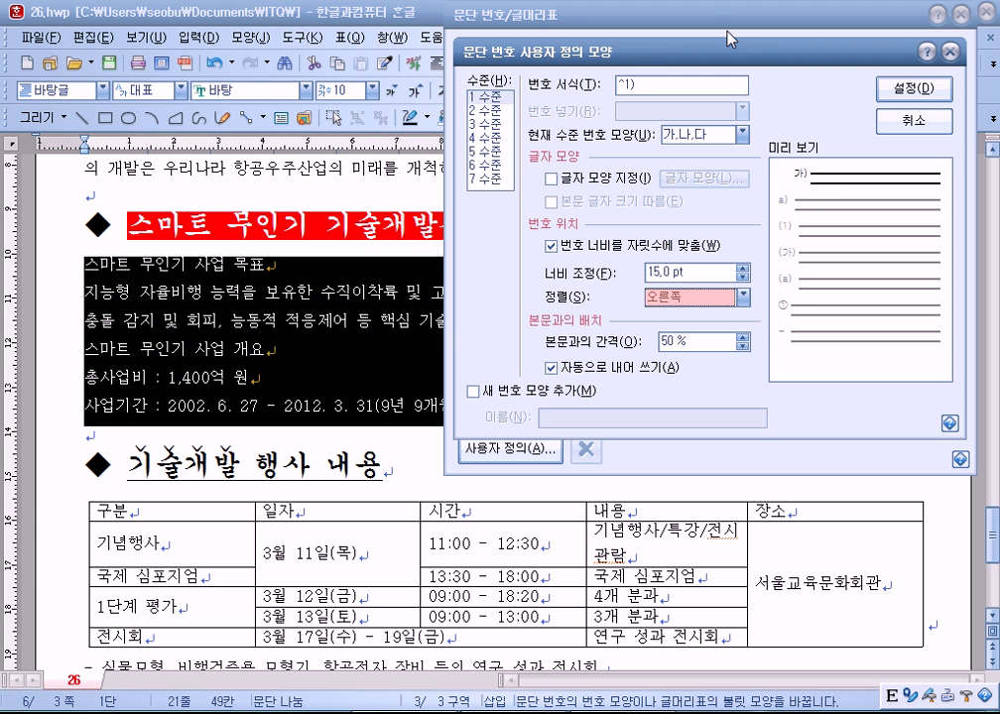
Step: Set the level 2 number width to 25 pt with 오른쪽 alignment and apply the custom numbering to the six lines
{"action": "left_click", "coordinate": [488, 110]}
{"action": "left_click", "coordinate": [663, 272]}
{"action": "type", "text": "29"}
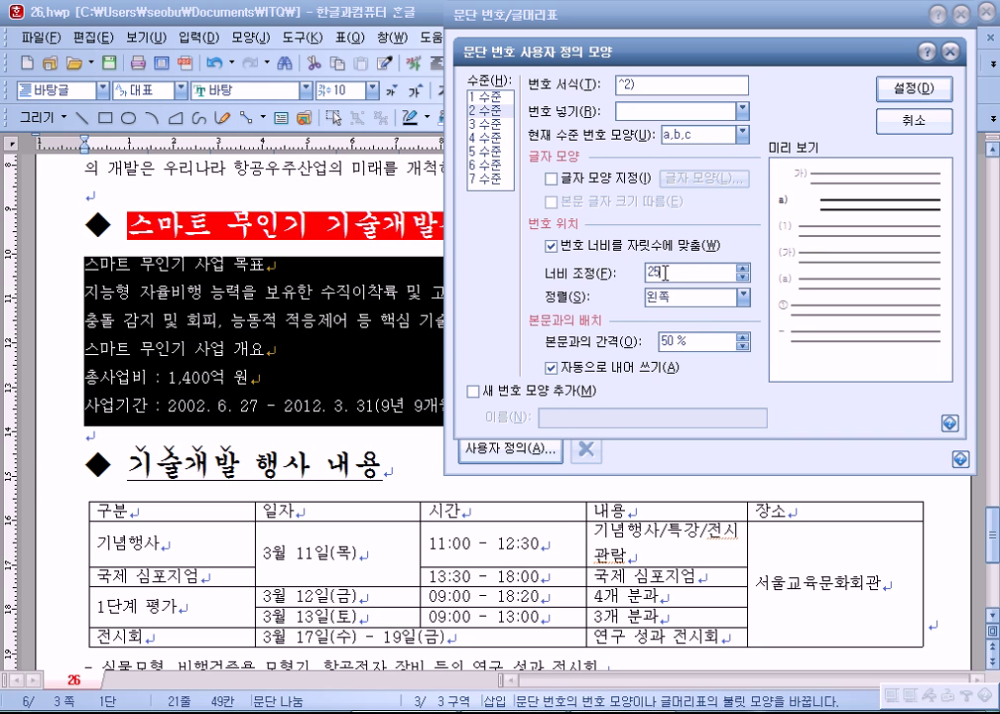
{"action": "left_click", "coordinate": [677, 296]}
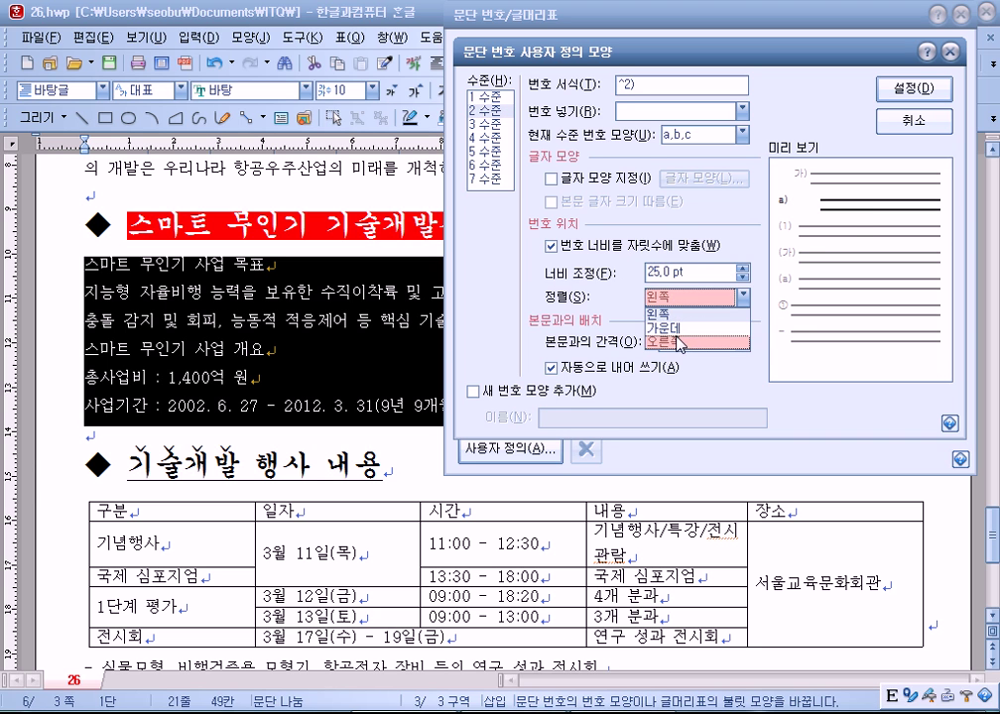
{"action": "left_click", "coordinate": [679, 341]}
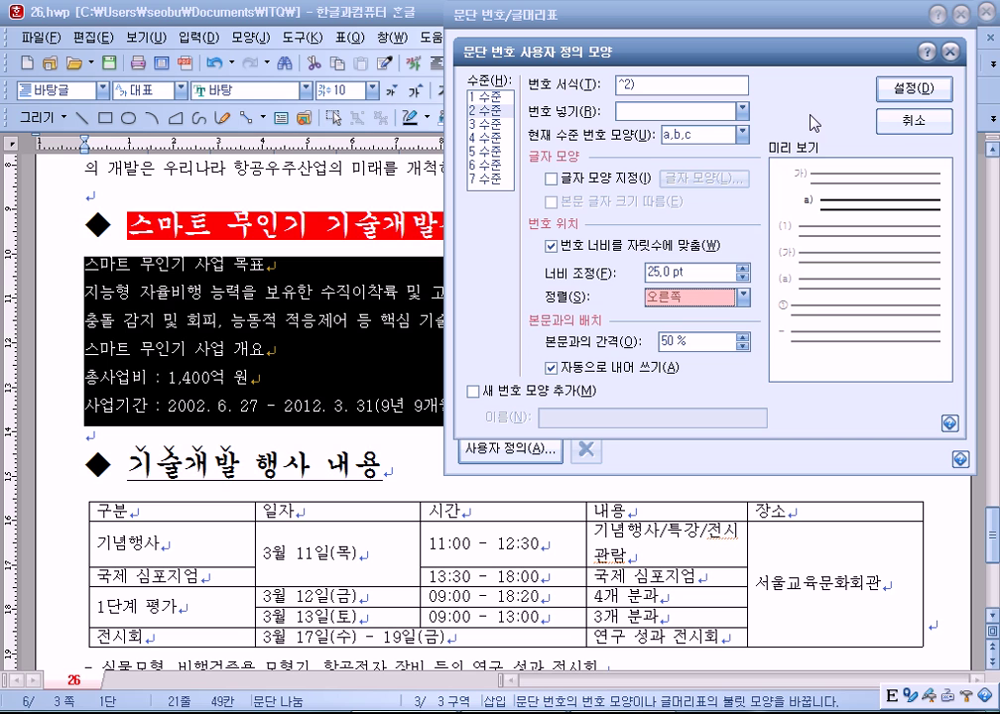
{"action": "left_click", "coordinate": [900, 95]}
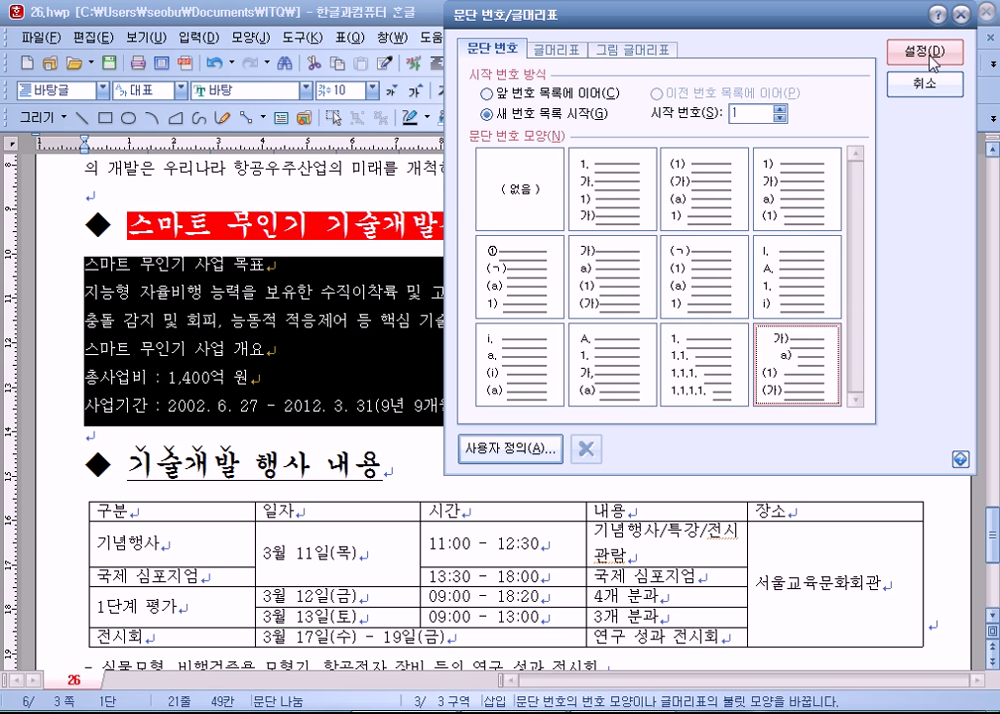
{"action": "left_click", "coordinate": [930, 57]}
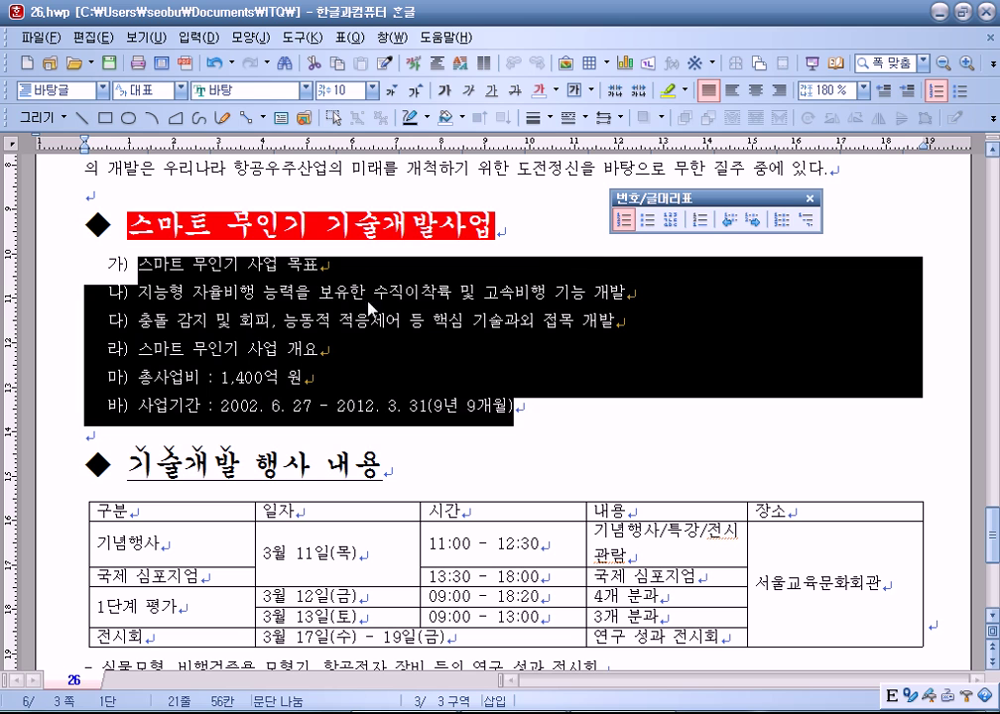
Step: Undo the numbering on the six lines and set their line spacing to 180 % again
{"action": "left_click", "coordinate": [335, 372]}
{"action": "left_click_drag", "start_coordinate": [146, 264], "coordinate": [397, 392]}
{"action": "key", "text": "ctrl+z"}
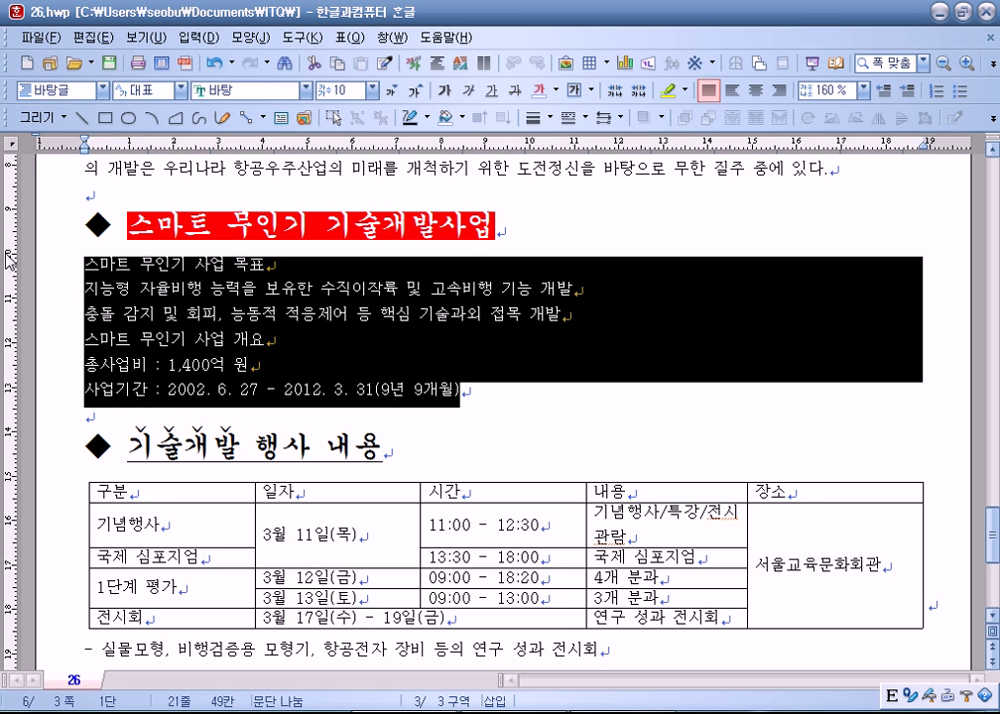
{"action": "left_click", "coordinate": [866, 96]}
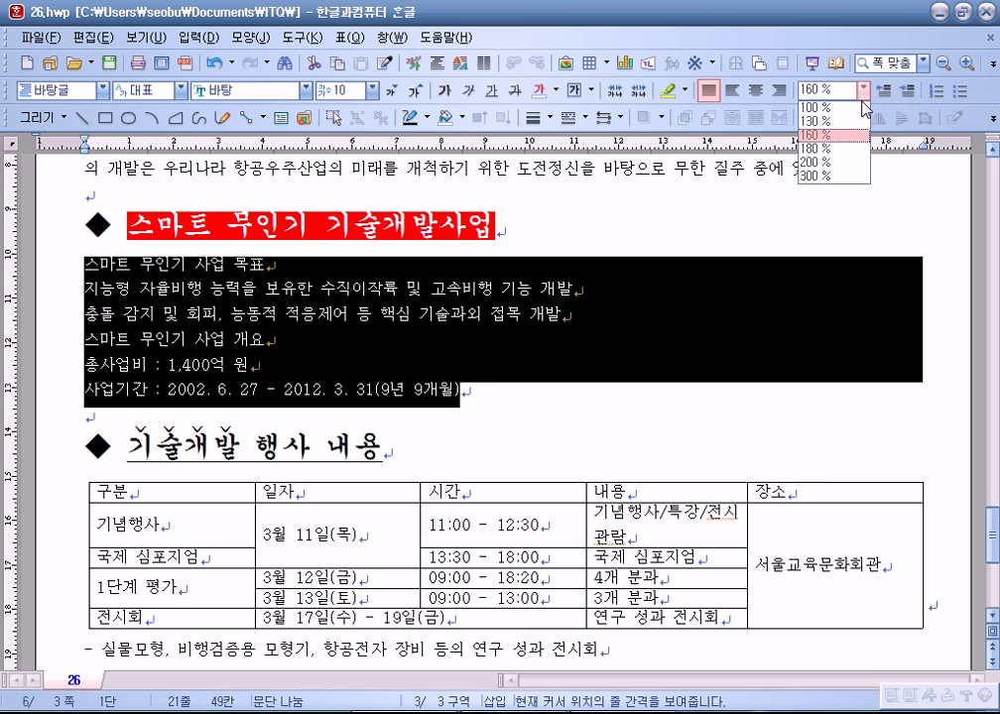
{"action": "left_click", "coordinate": [821, 153]}
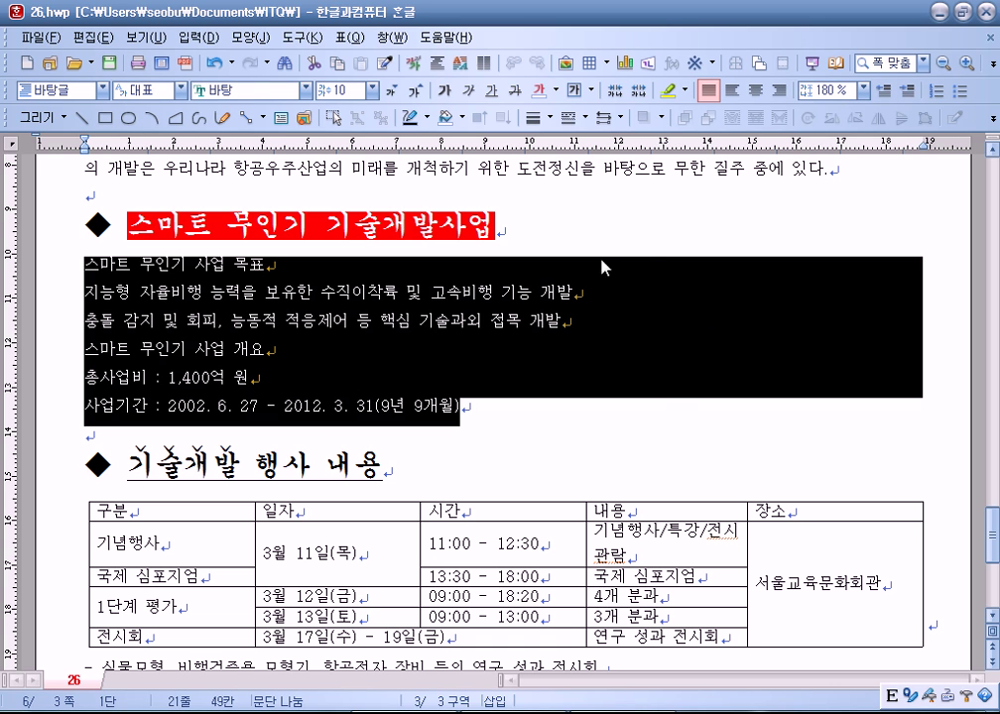
Step: Choose the 가) a) (1) (가) paragraph number shape for the six selected lines and open its user-defined settings
{"action": "right_click", "coordinate": [710, 298]}
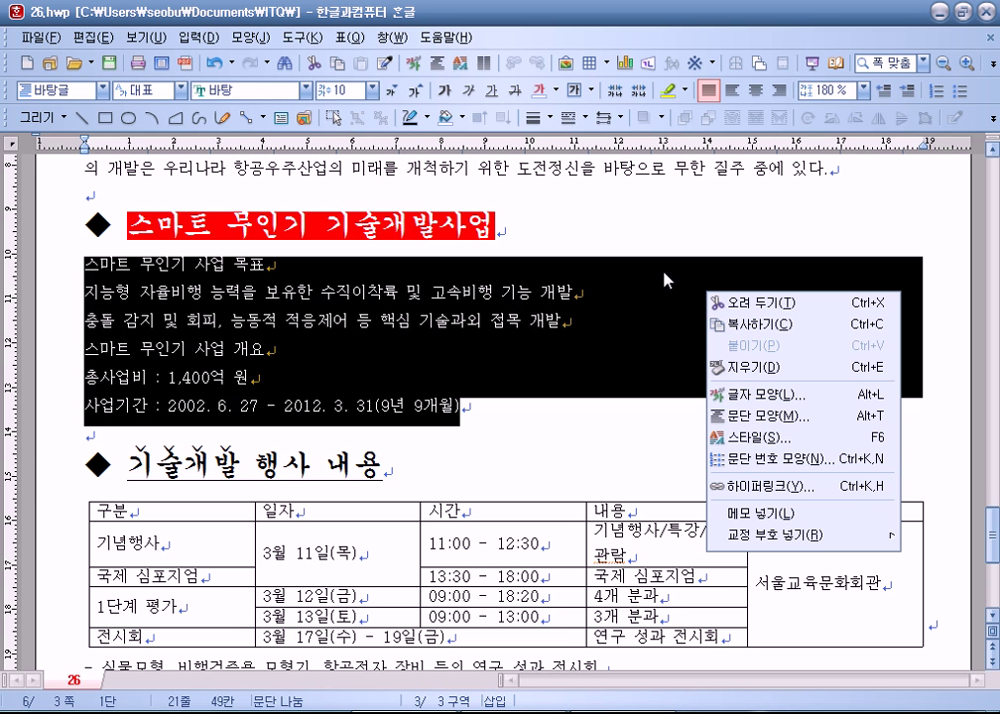
{"action": "left_click", "coordinate": [712, 456]}
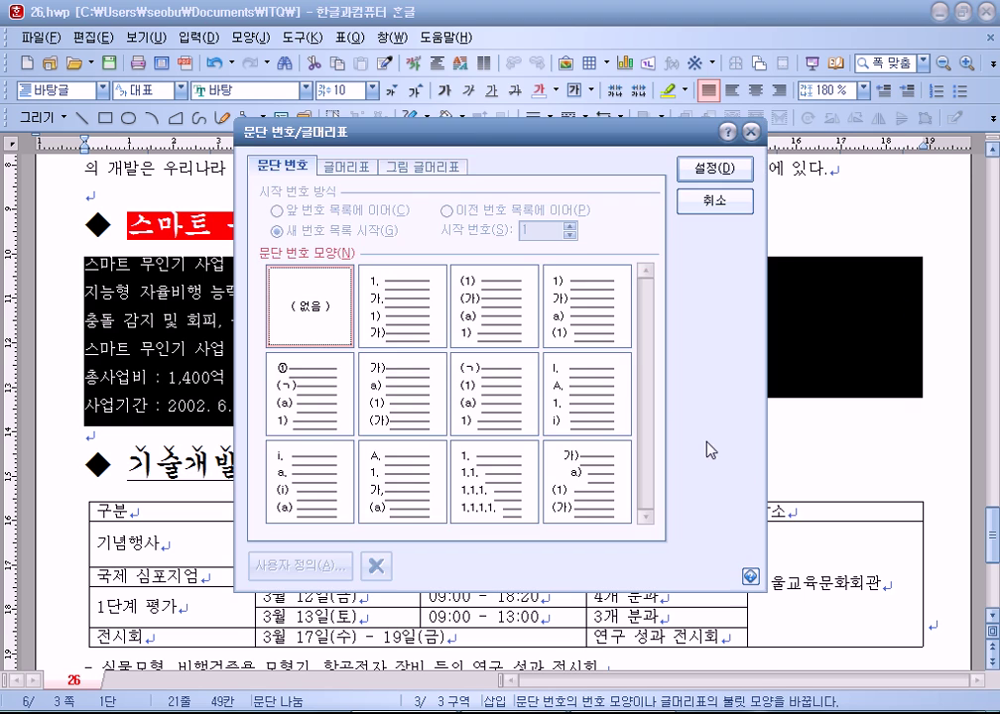
{"action": "left_click_drag", "start_coordinate": [342, 129], "coordinate": [505, 63]}
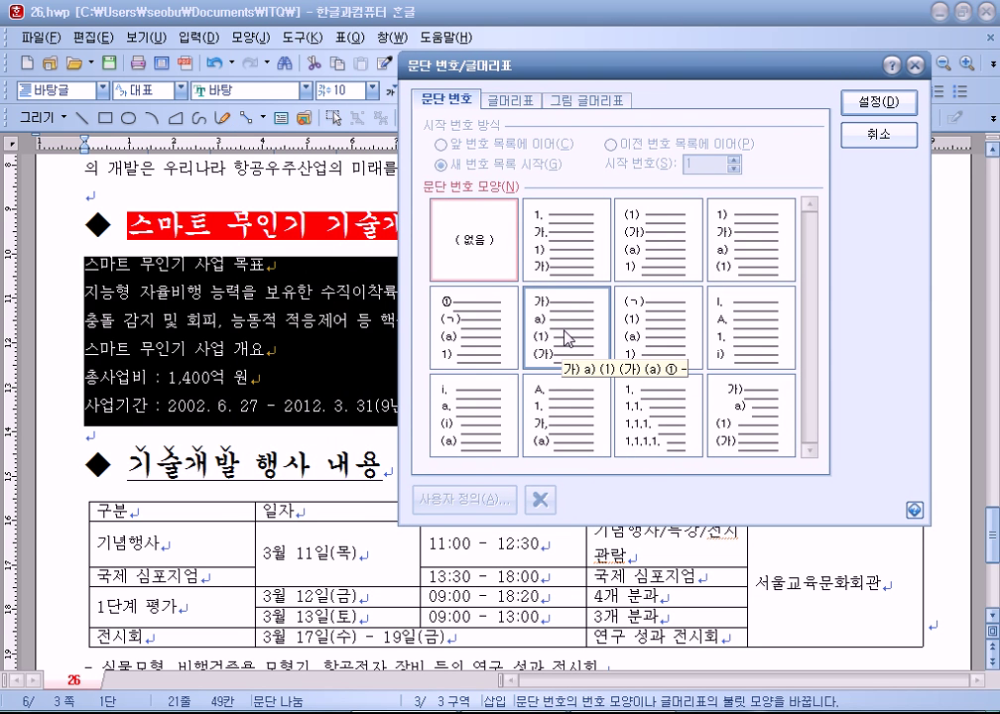
{"action": "left_click", "coordinate": [557, 355]}
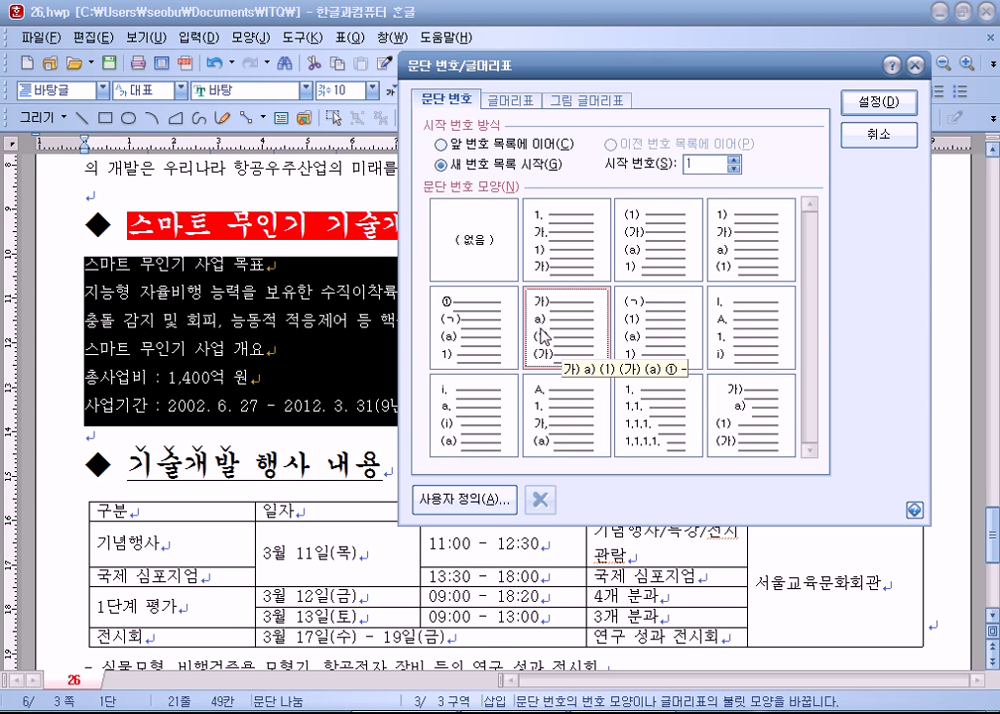
{"action": "left_click", "coordinate": [477, 509]}
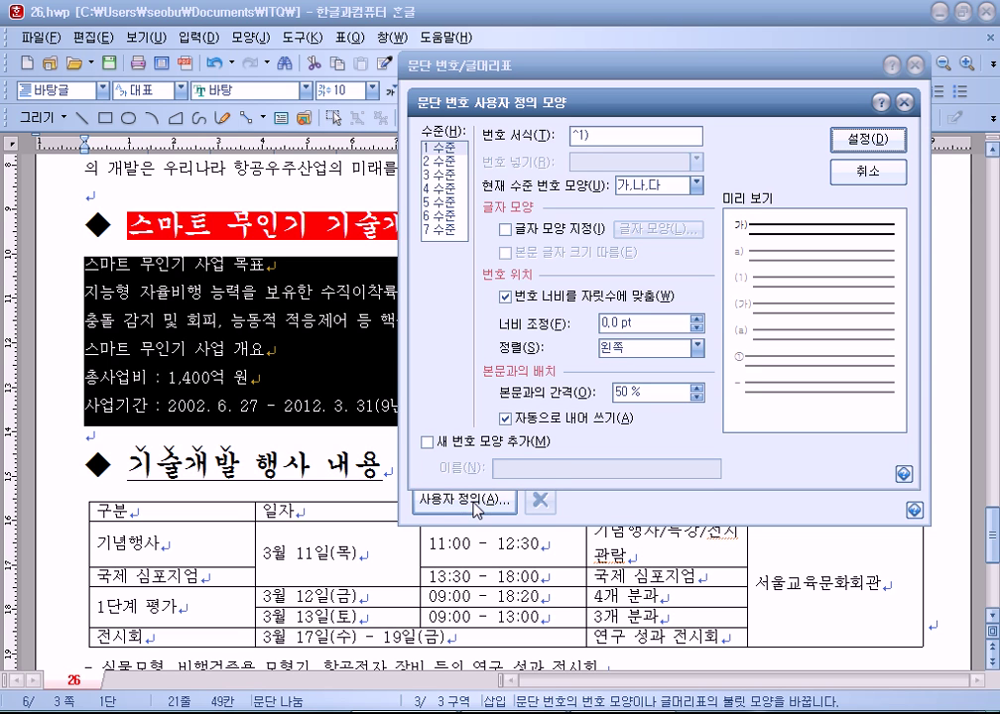
Step: Set the level 1 number width to 15 pt with 오른쪽 alignment
{"action": "left_click", "coordinate": [445, 158]}
{"action": "left_click", "coordinate": [442, 146]}
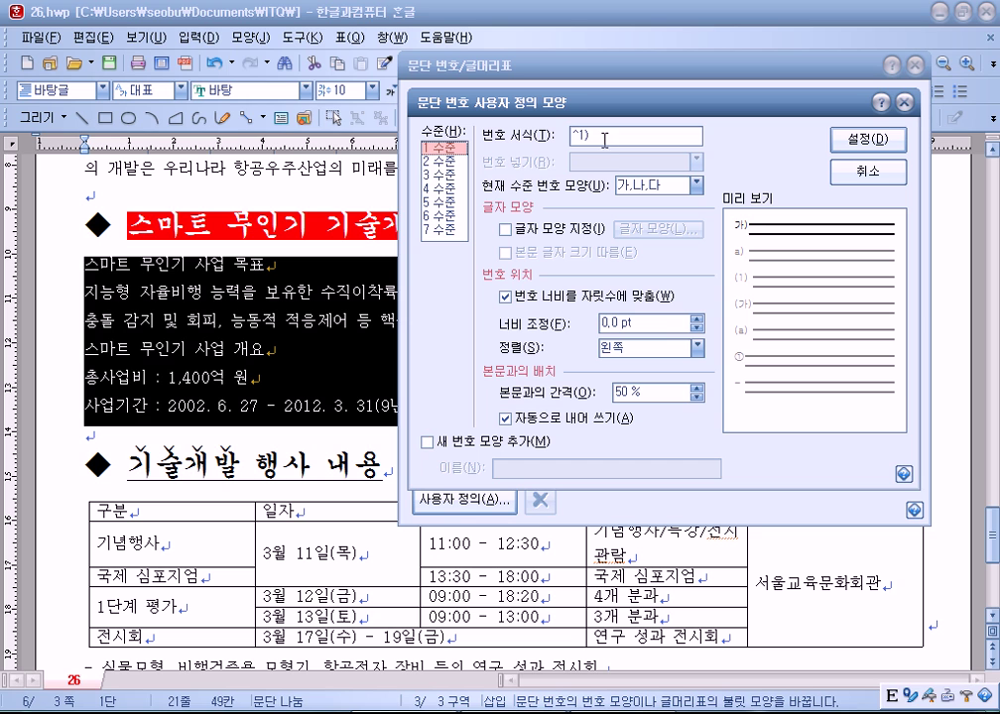
{"action": "triple_click", "coordinate": [660, 323]}
{"action": "type", "text": "15"}
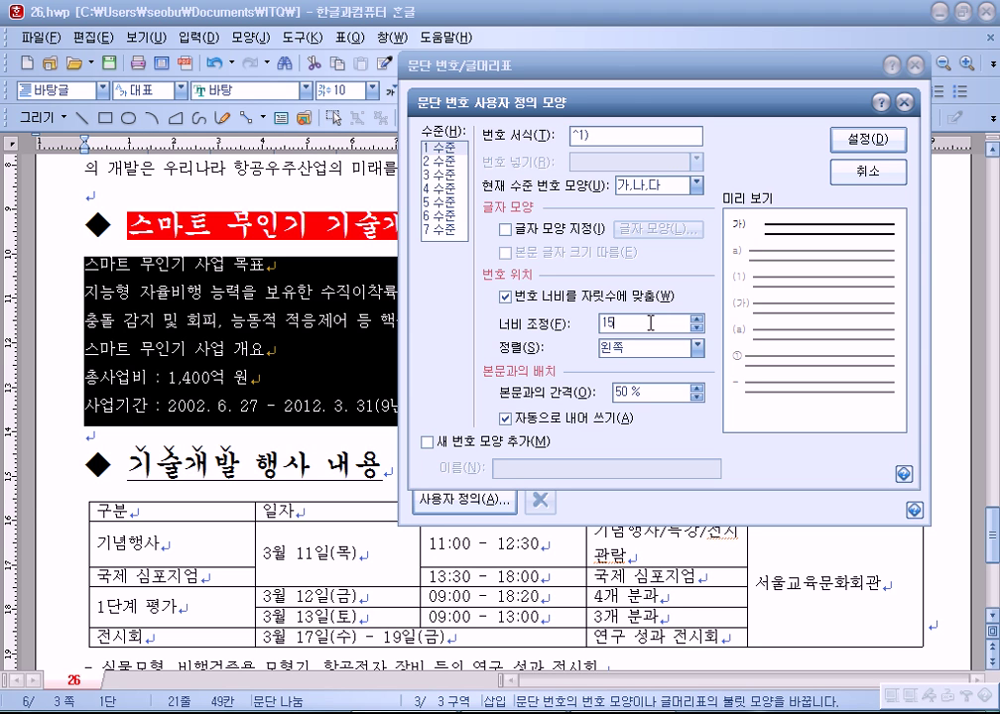
{"action": "left_click", "coordinate": [636, 347]}
{"action": "left_click", "coordinate": [649, 391]}
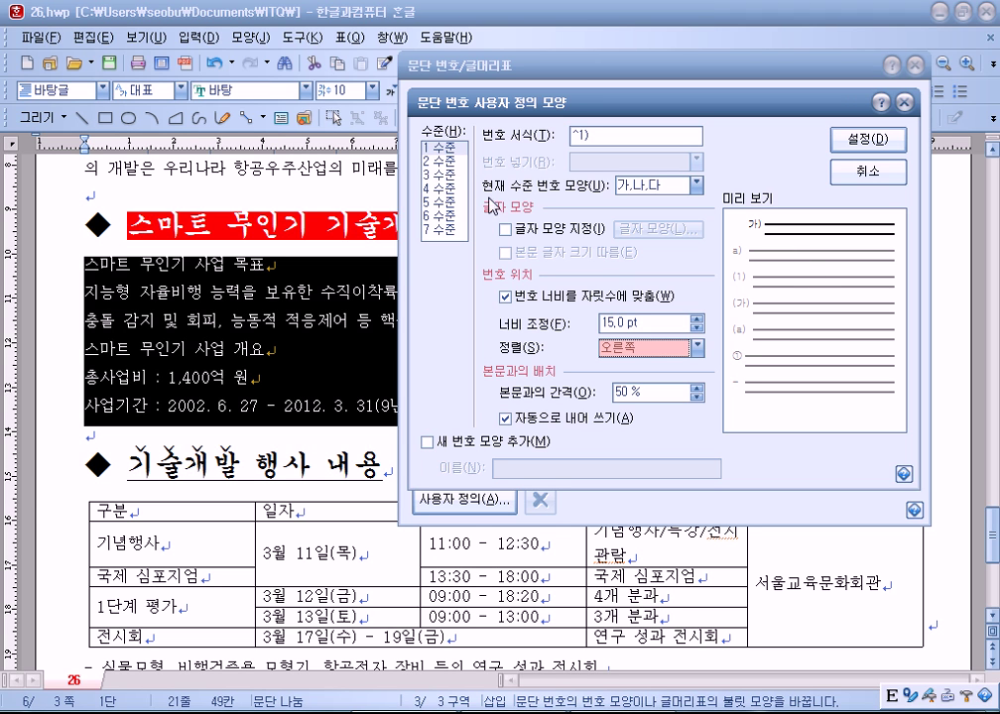
Step: Set the level 2 number width to 25 pt with 오른쪽 alignment and apply the custom numbering to the six lines
{"action": "left_click", "coordinate": [447, 162]}
{"action": "triple_click", "coordinate": [654, 324]}
{"action": "type", "text": "25"}
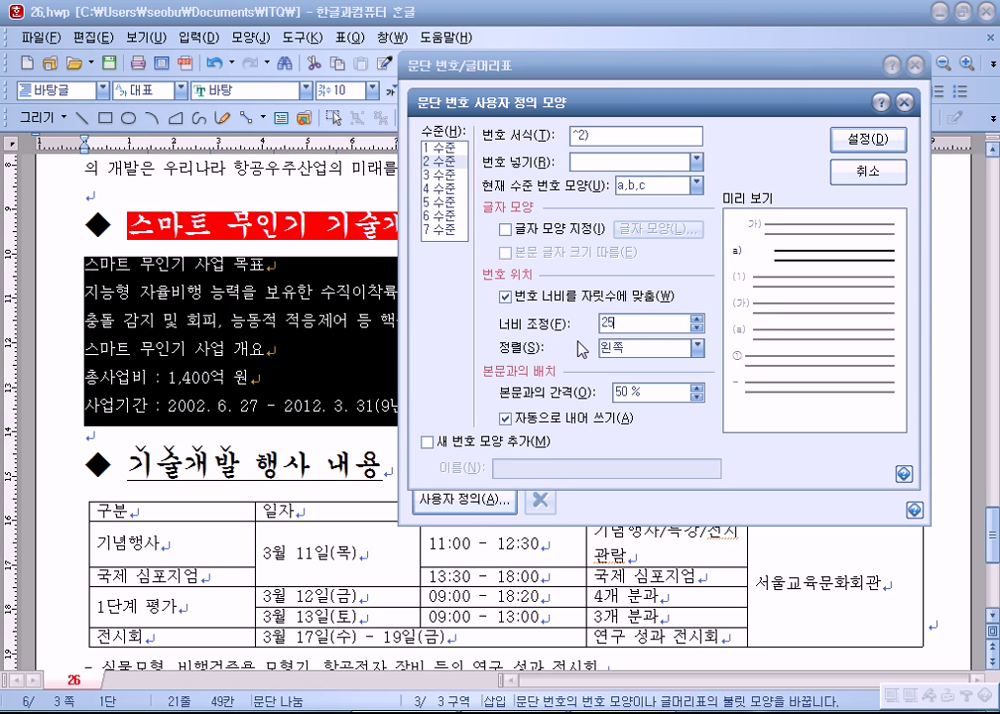
{"action": "left_click", "coordinate": [653, 348]}
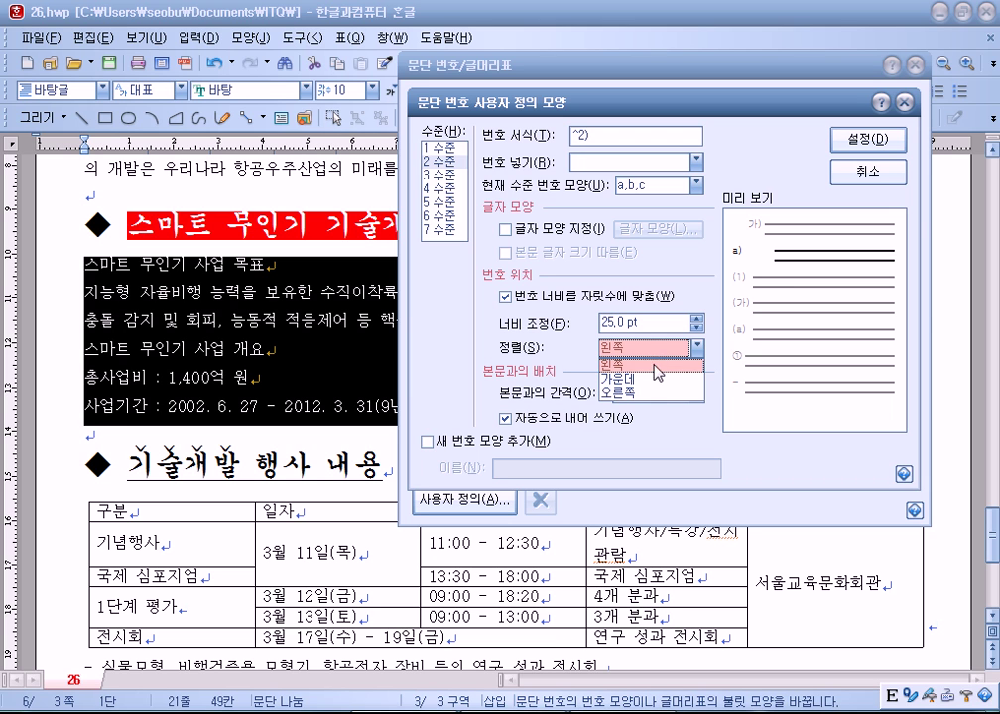
{"action": "left_click", "coordinate": [635, 392]}
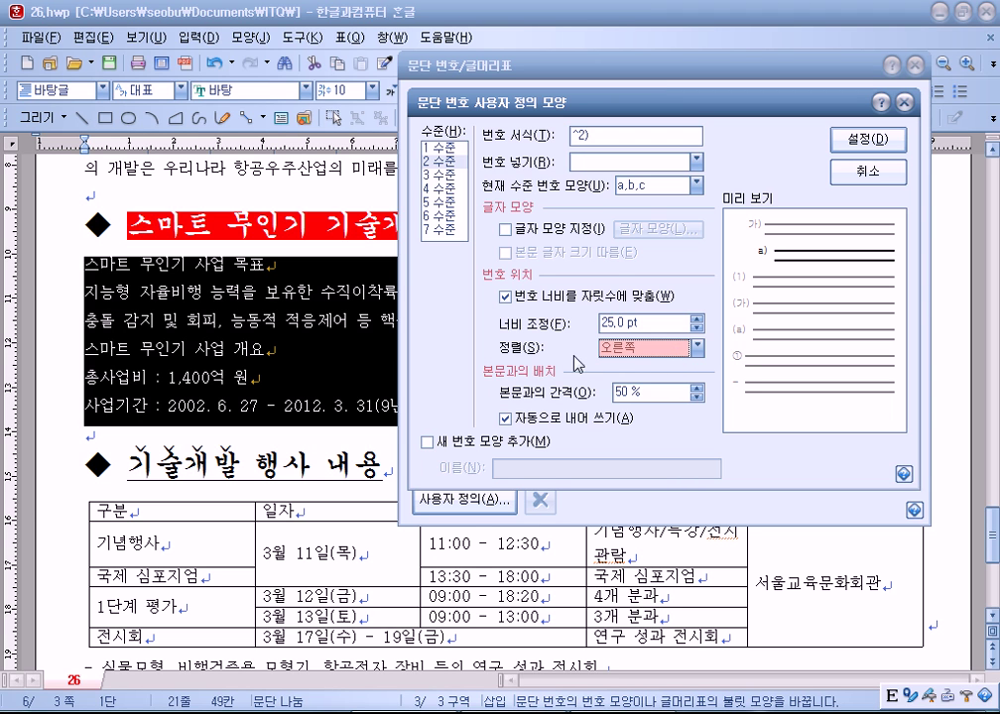
{"action": "left_click", "coordinate": [866, 140]}
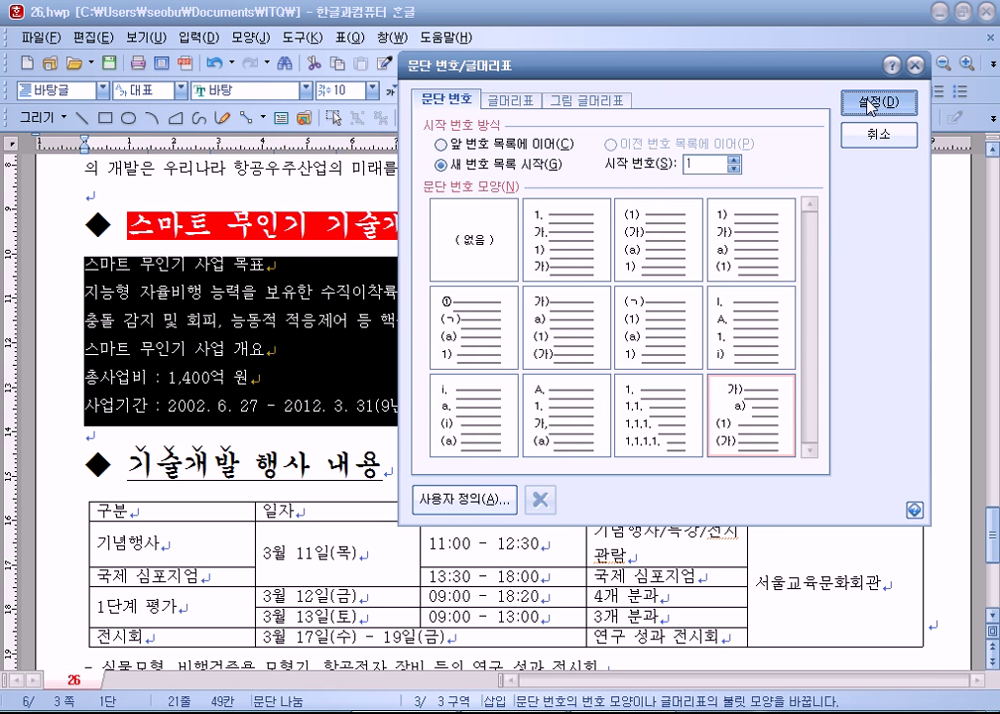
{"action": "left_click", "coordinate": [872, 104]}
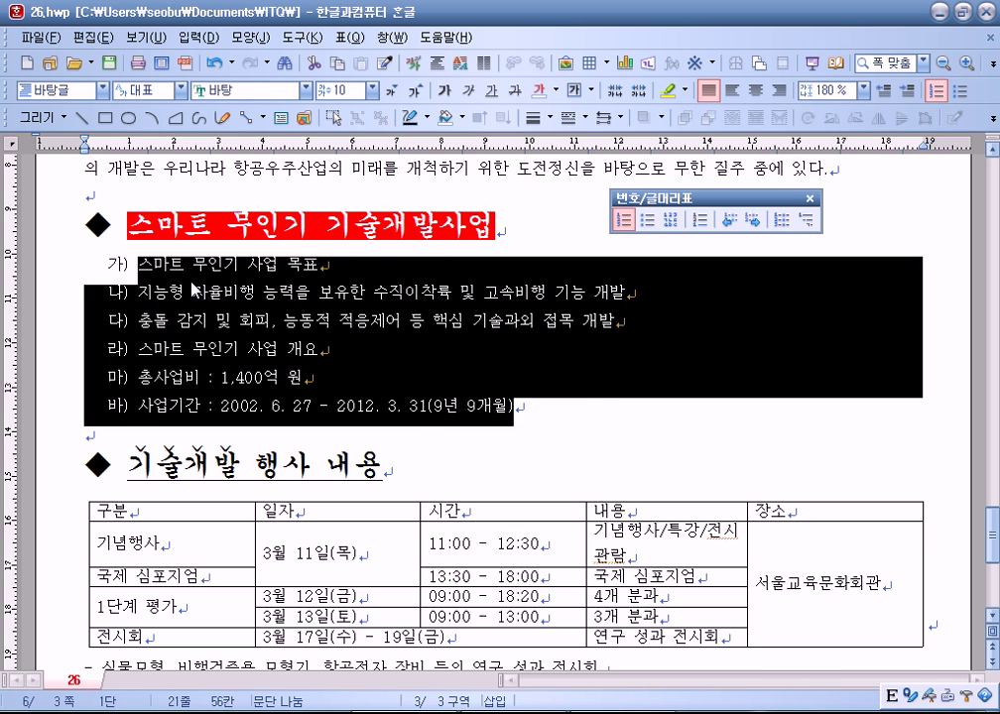
Step: Examine when the 번호/글머리표 toolbar appears by placing the cursor alternately in the numbered lines and the body paragraph above
{"action": "left_click", "coordinate": [191, 264]}
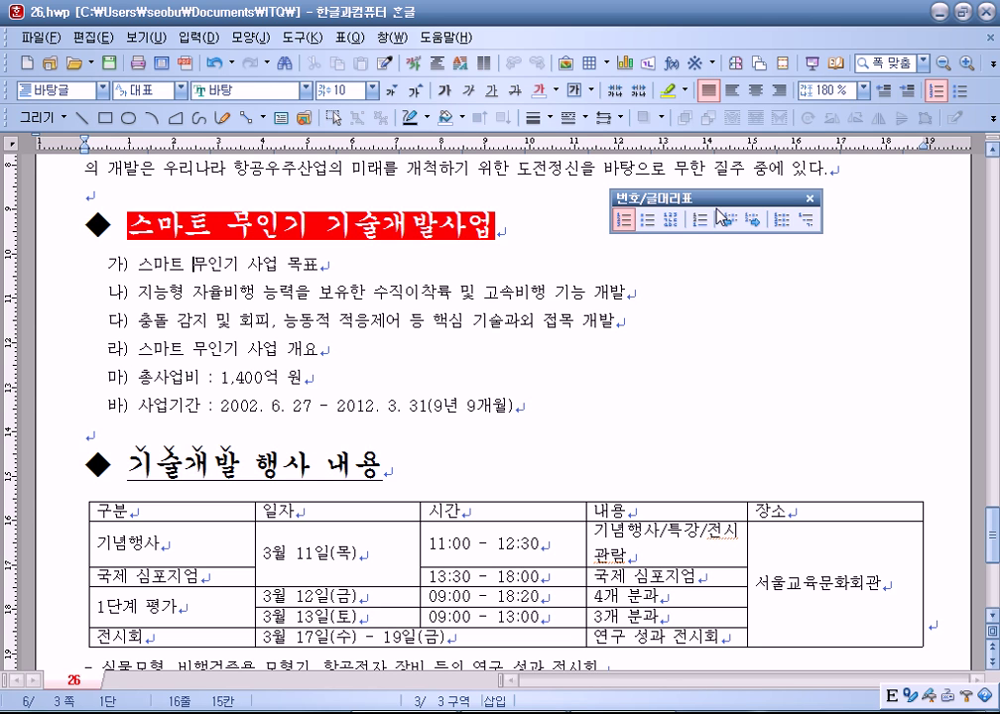
{"action": "scroll", "coordinate": [415, 325], "scroll_direction": "up", "scroll_amount": 3}
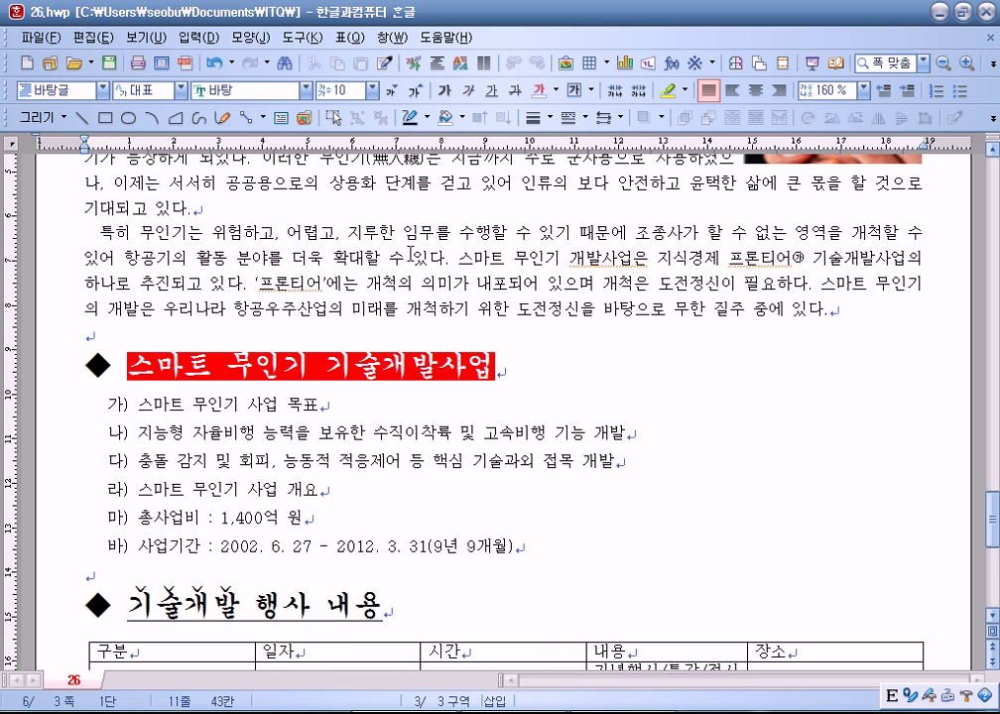
{"action": "scroll", "coordinate": [338, 375], "scroll_direction": "down", "scroll_amount": 3}
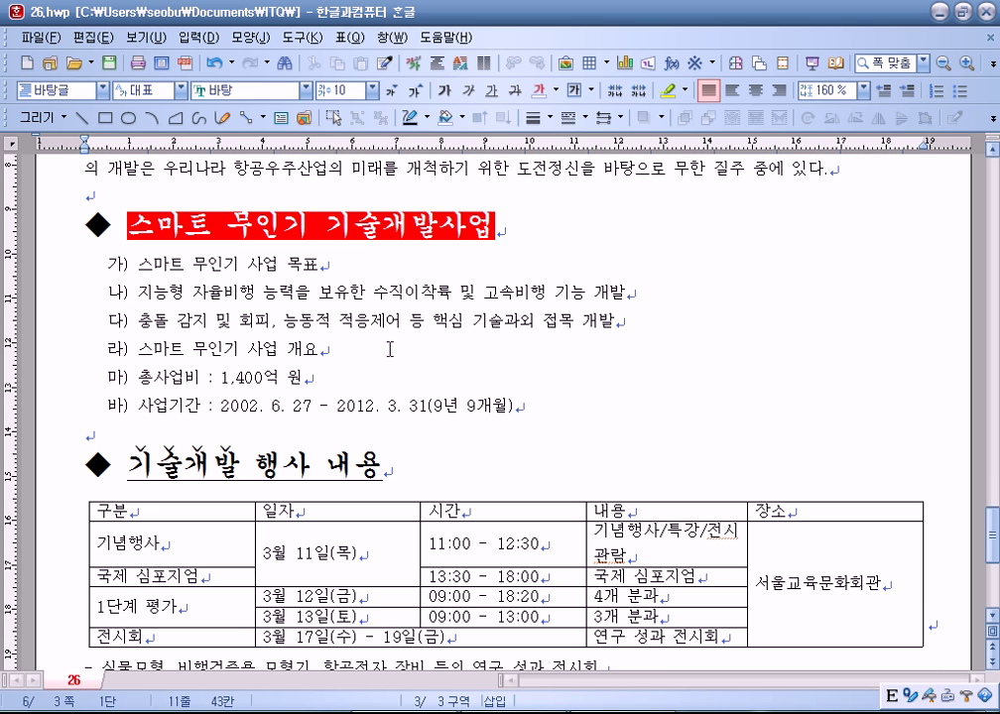
{"action": "left_click", "coordinate": [287, 292]}
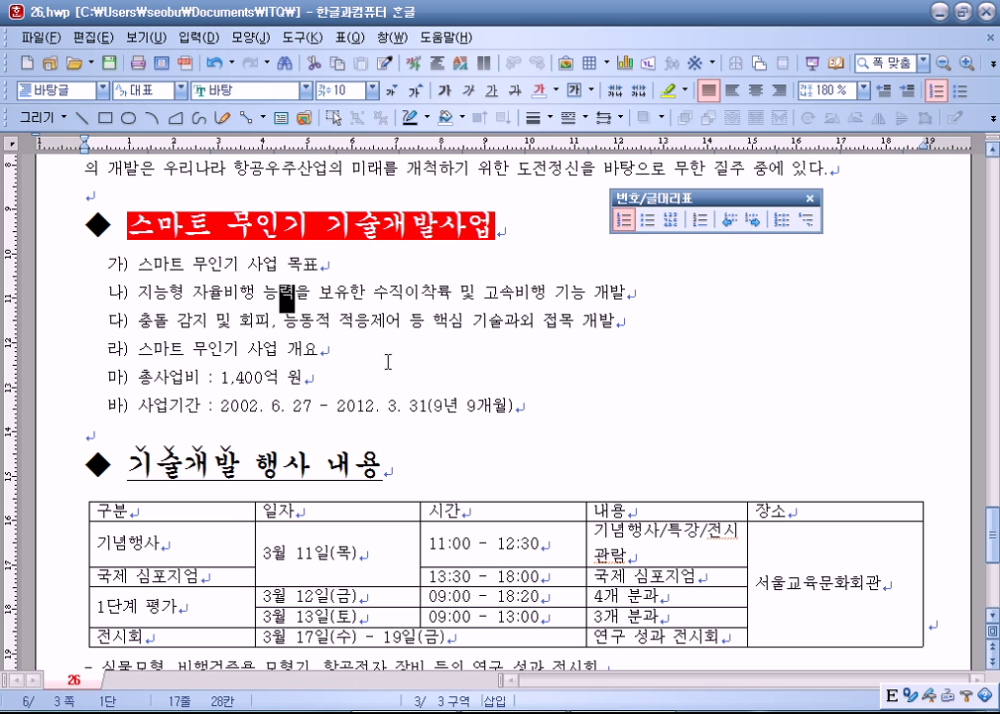
{"action": "left_click_drag", "start_coordinate": [716, 203], "coordinate": [807, 268]}
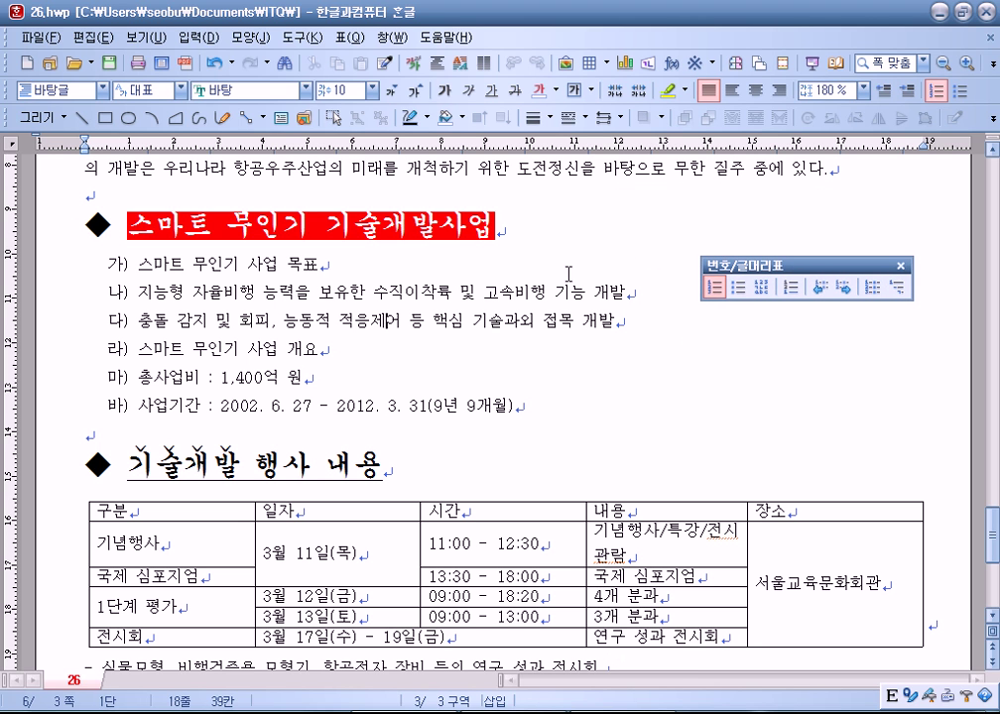
{"action": "scroll", "coordinate": [515, 374], "scroll_direction": "up", "scroll_amount": 3}
{"action": "left_click", "coordinate": [437, 260]}
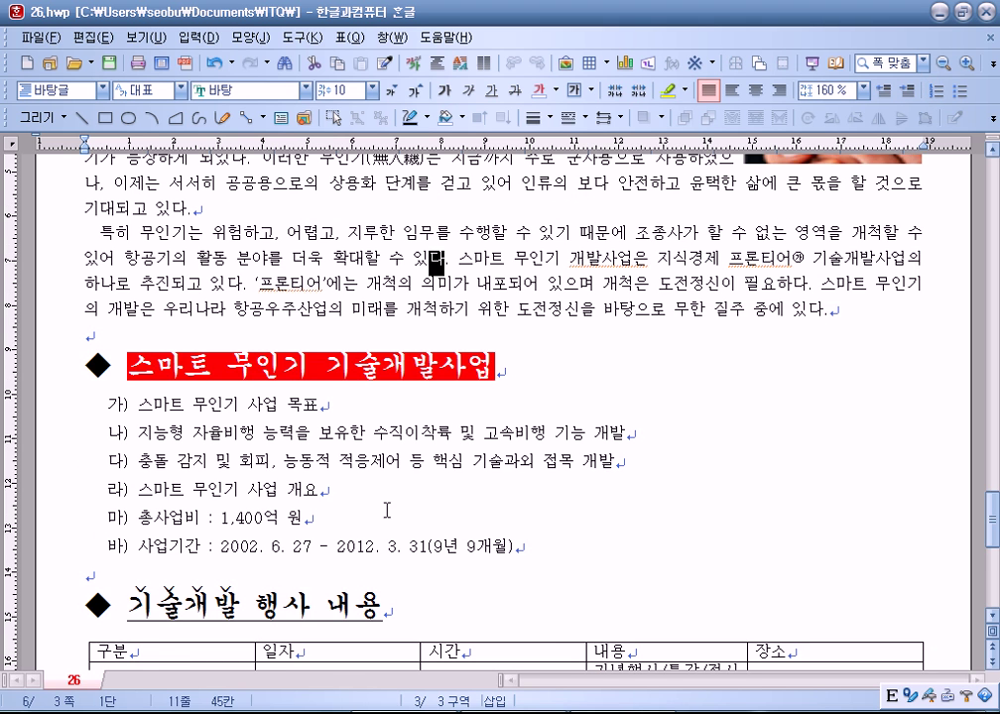
{"action": "scroll", "coordinate": [387, 472], "scroll_direction": "down", "scroll_amount": 3}
{"action": "left_click", "coordinate": [389, 320]}
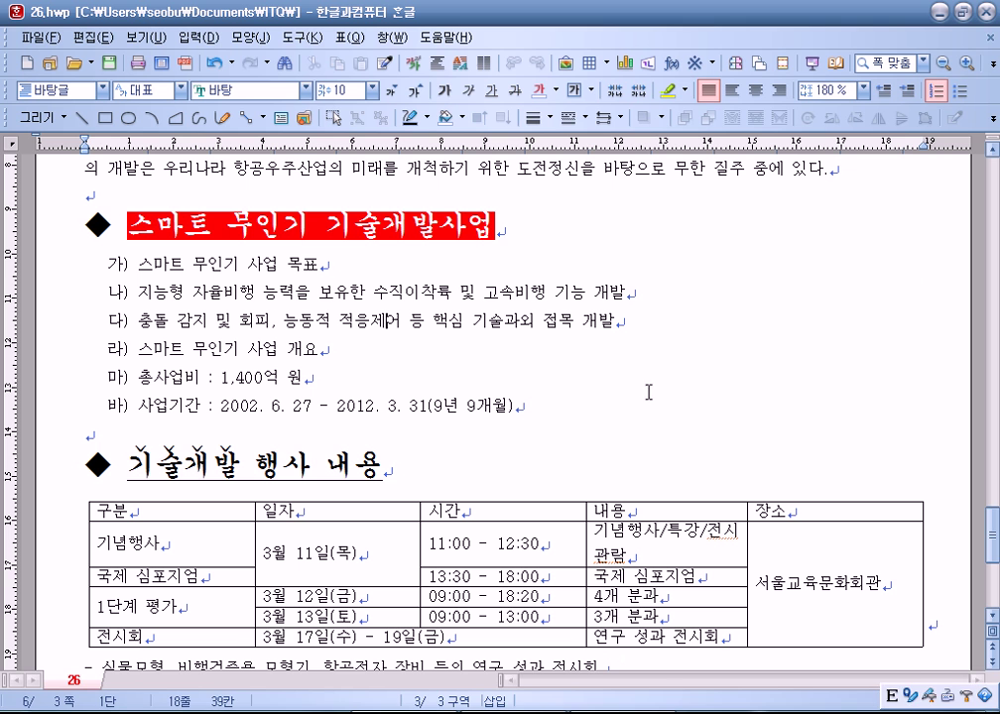
{"action": "scroll", "coordinate": [638, 387], "scroll_direction": "up", "scroll_amount": 2}
{"action": "left_click", "coordinate": [572, 261]}
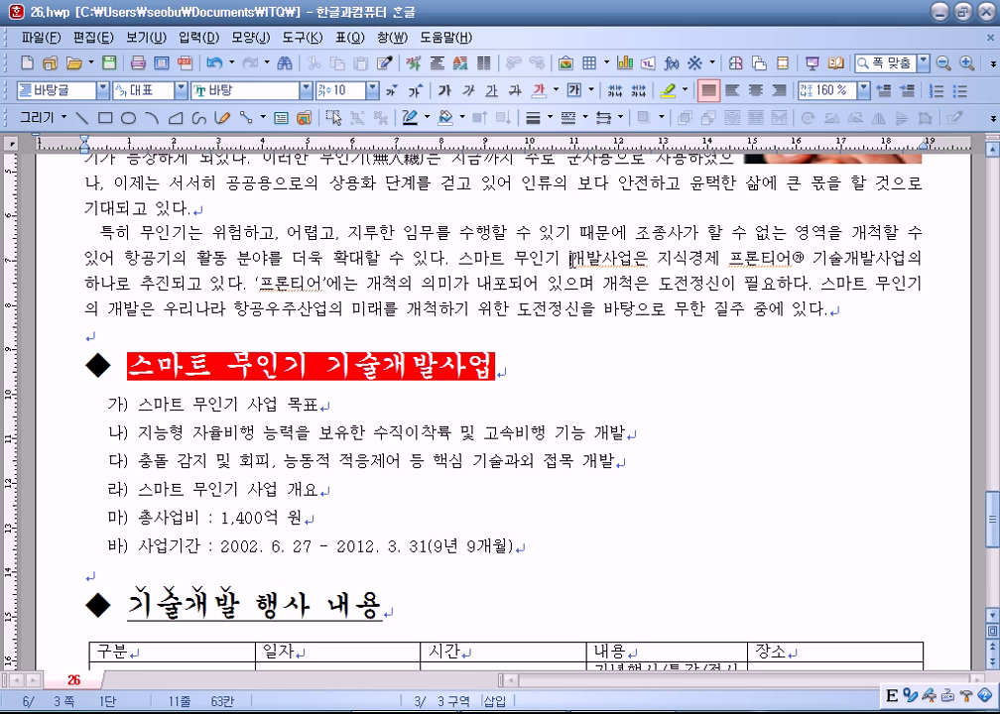
{"action": "scroll", "coordinate": [498, 347], "scroll_direction": "down", "scroll_amount": 3}
Step: Place the cursor in the 다) line and turn on the 번호/글머리표 toolbar
{"action": "left_click", "coordinate": [523, 251]}
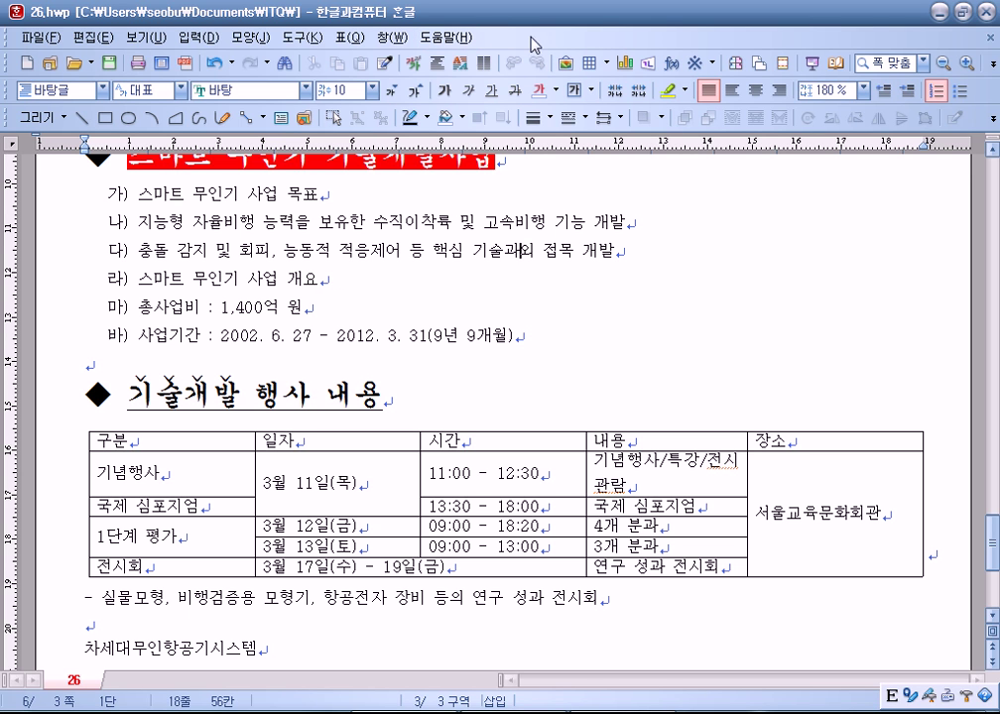
{"action": "right_click", "coordinate": [581, 41]}
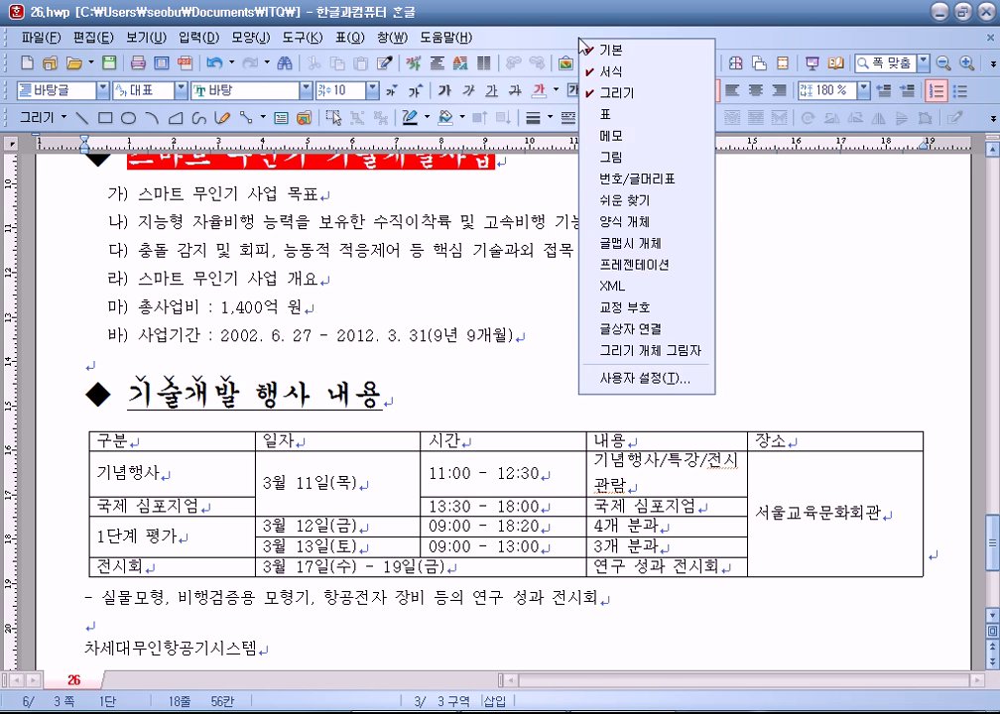
{"action": "left_click", "coordinate": [620, 180]}
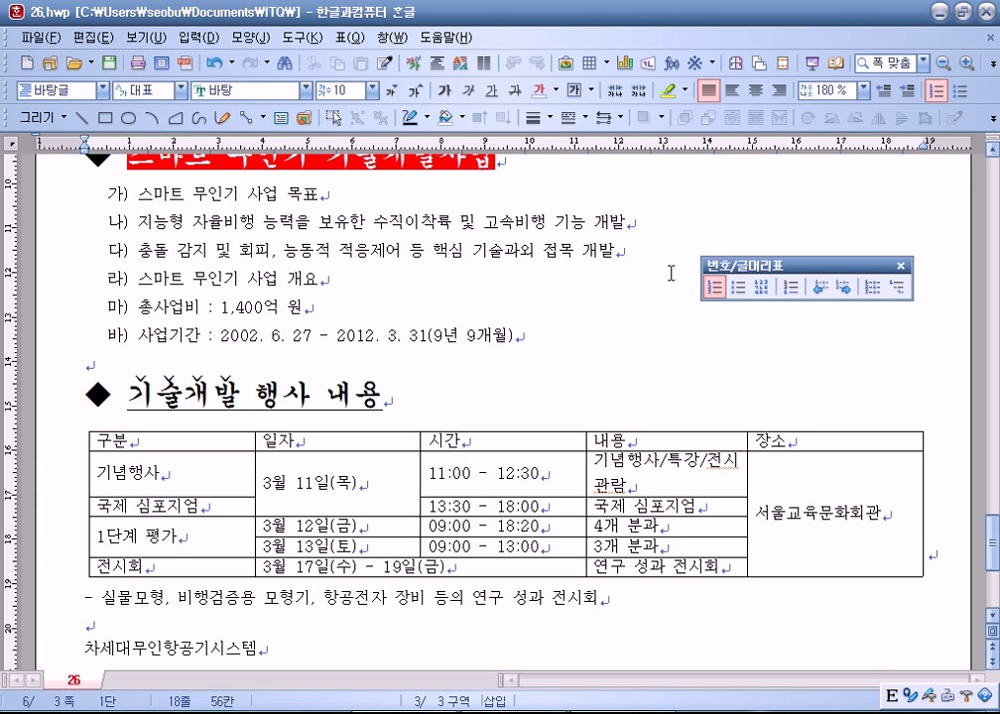
Step: Compare the toolbars offered inside the schedule table and the numbered lines, and reposition the 번호/글머리표 toolbar
{"action": "left_click", "coordinate": [646, 435]}
{"action": "left_click", "coordinate": [757, 349]}
{"action": "left_click", "coordinate": [705, 479]}
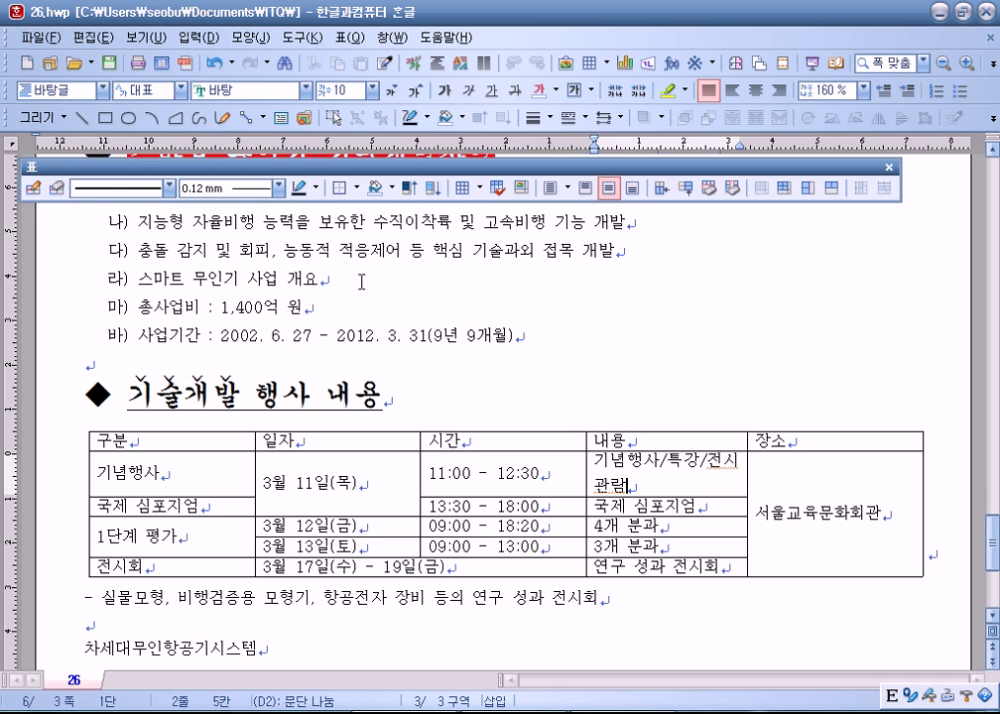
{"action": "scroll", "coordinate": [283, 221], "scroll_direction": "up", "scroll_amount": 3}
{"action": "left_click_drag", "start_coordinate": [260, 340], "coordinate": [282, 457]}
{"action": "left_click", "coordinate": [332, 384]}
{"action": "left_click_drag", "start_coordinate": [774, 268], "coordinate": [735, 289]}
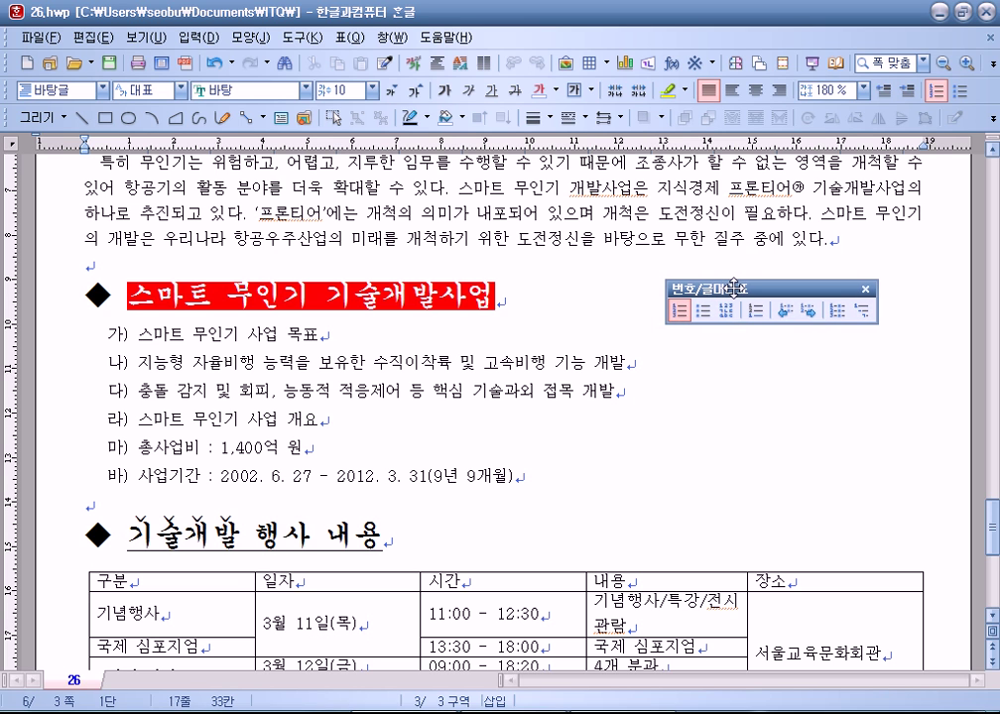
Step: Mark the 가) line and the 나) and 다) lines in turn to examine which numbering level each belongs to
{"action": "left_click_drag", "start_coordinate": [140, 335], "coordinate": [226, 335]}
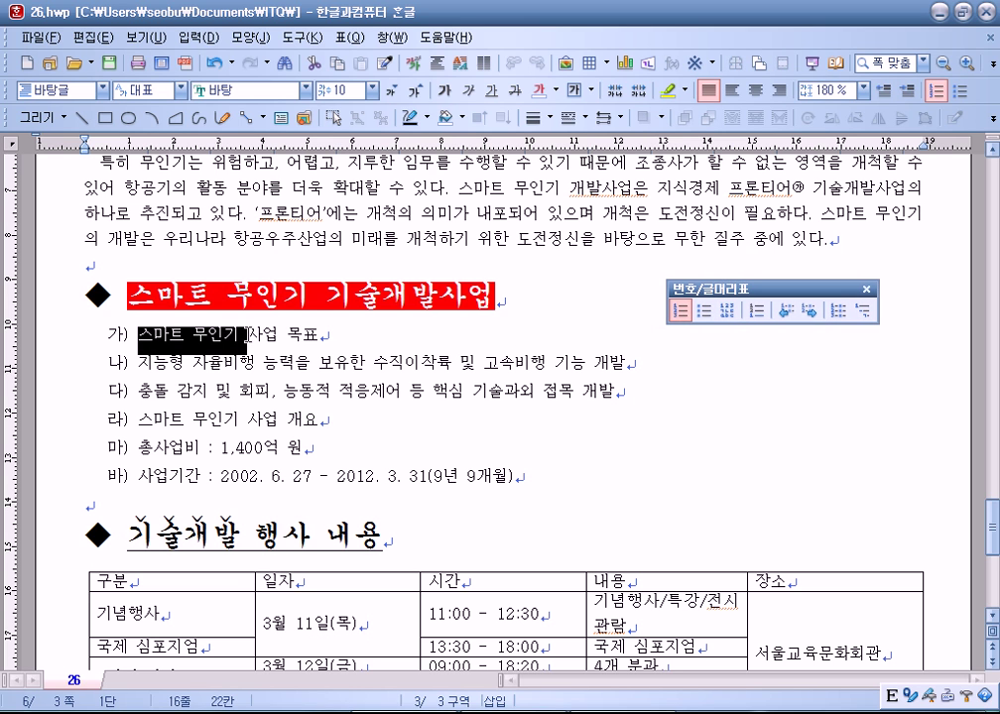
{"action": "left_click_drag", "start_coordinate": [169, 365], "coordinate": [328, 383]}
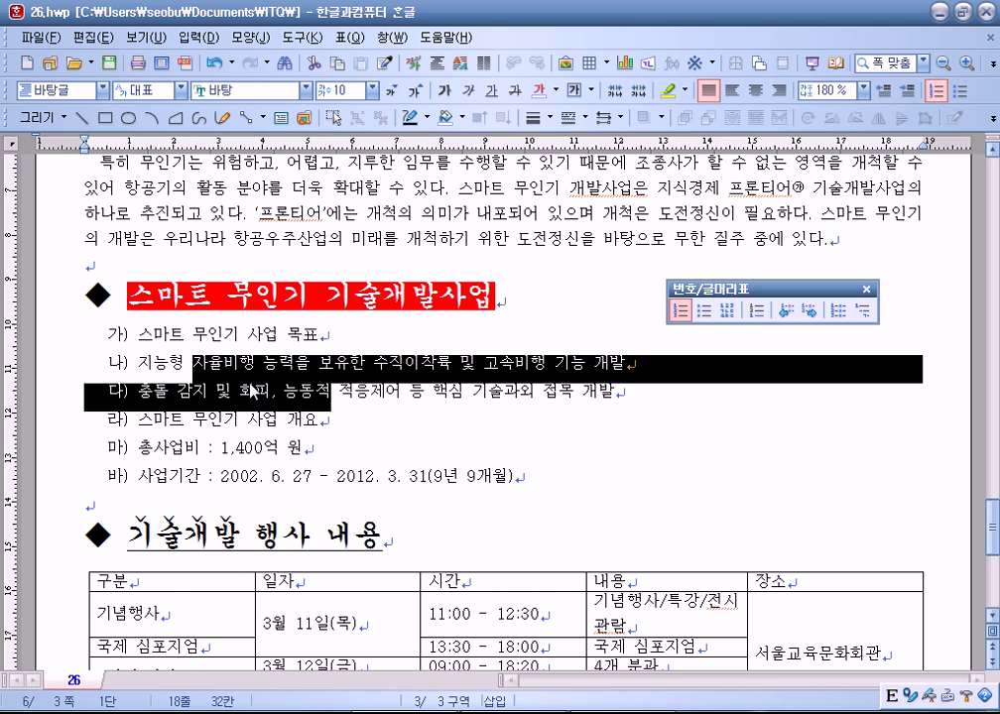
{"action": "scroll", "coordinate": [263, 387], "scroll_direction": "down", "scroll_amount": 1}
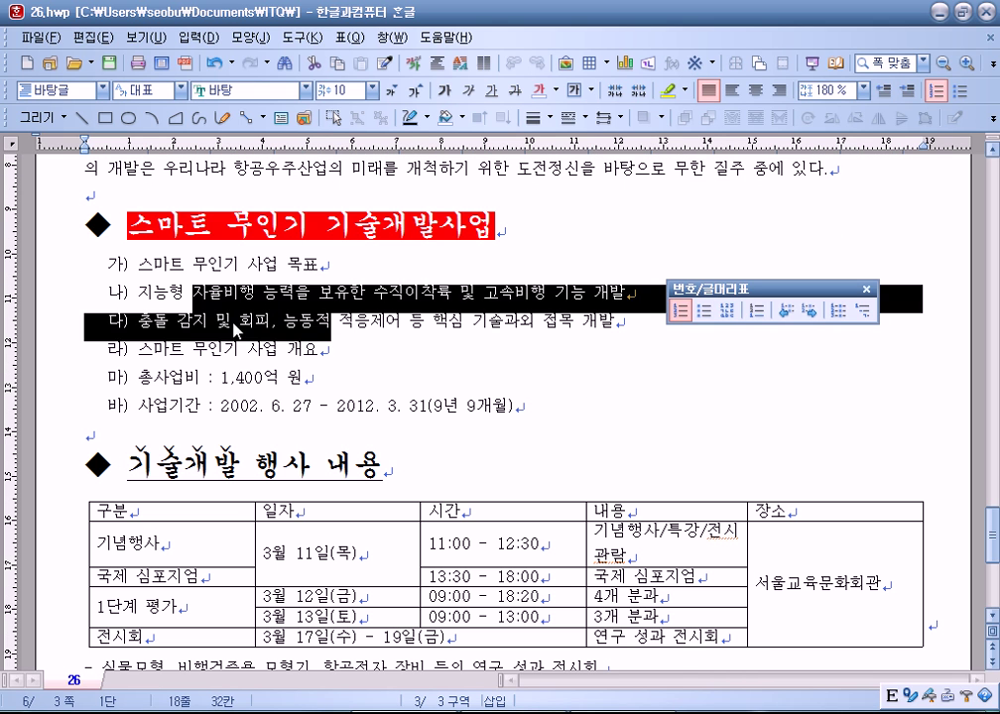
{"action": "left_click", "coordinate": [259, 320]}
{"action": "left_click_drag", "start_coordinate": [138, 294], "coordinate": [625, 325]}
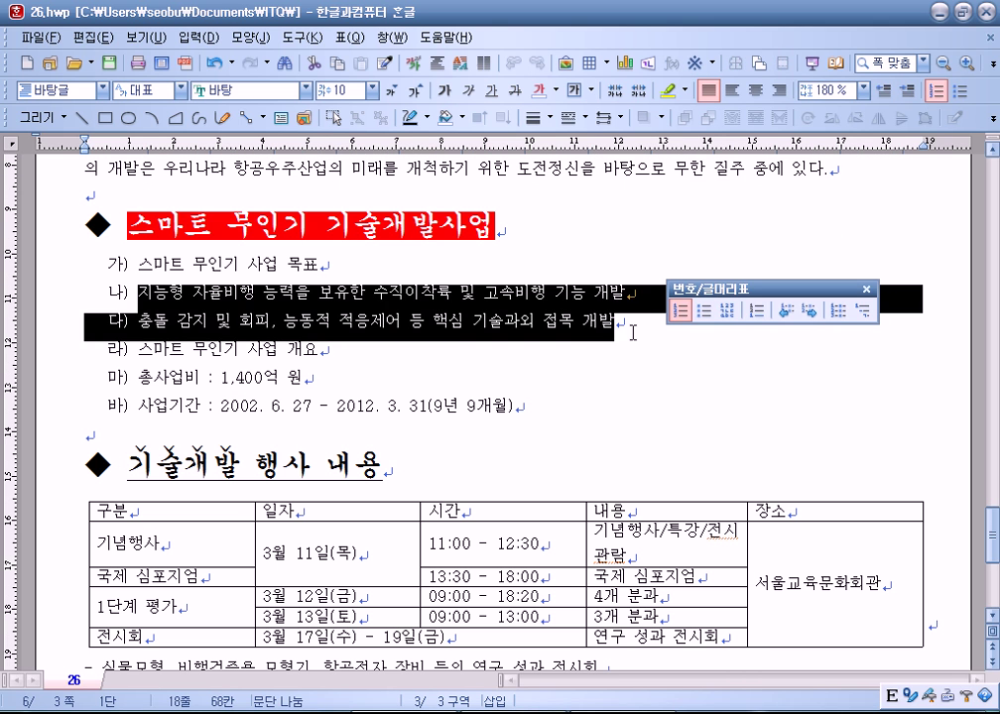
{"action": "left_click", "coordinate": [512, 356]}
{"action": "left_click_drag", "start_coordinate": [289, 294], "coordinate": [355, 321]}
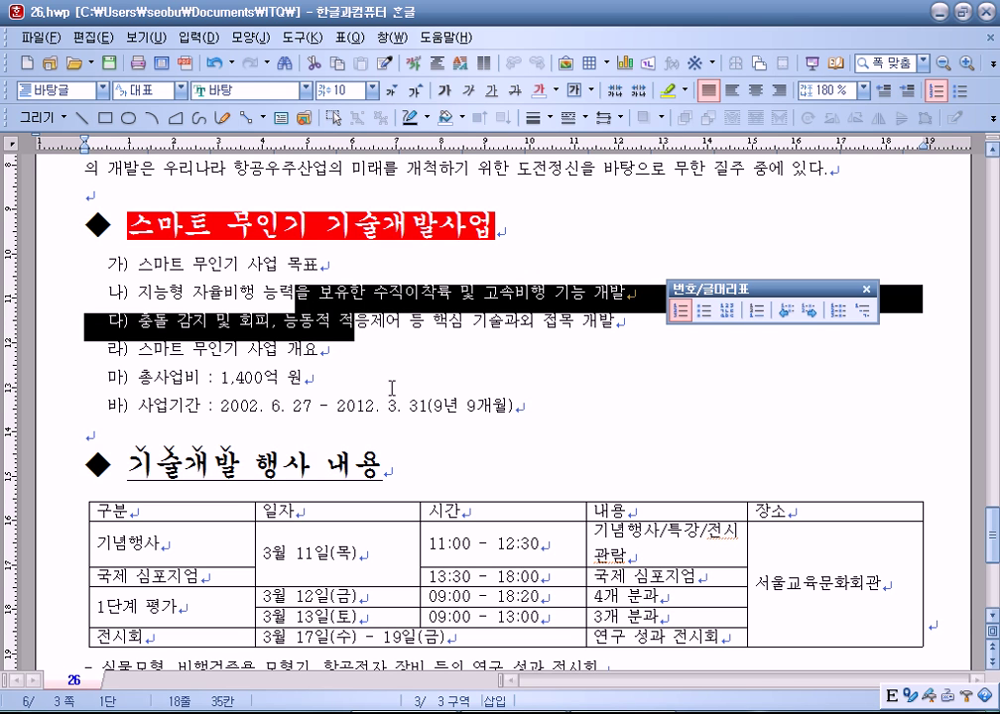
{"action": "left_click", "coordinate": [392, 323]}
{"action": "left_click_drag", "start_coordinate": [139, 294], "coordinate": [634, 329]}
{"action": "left_click", "coordinate": [485, 356]}
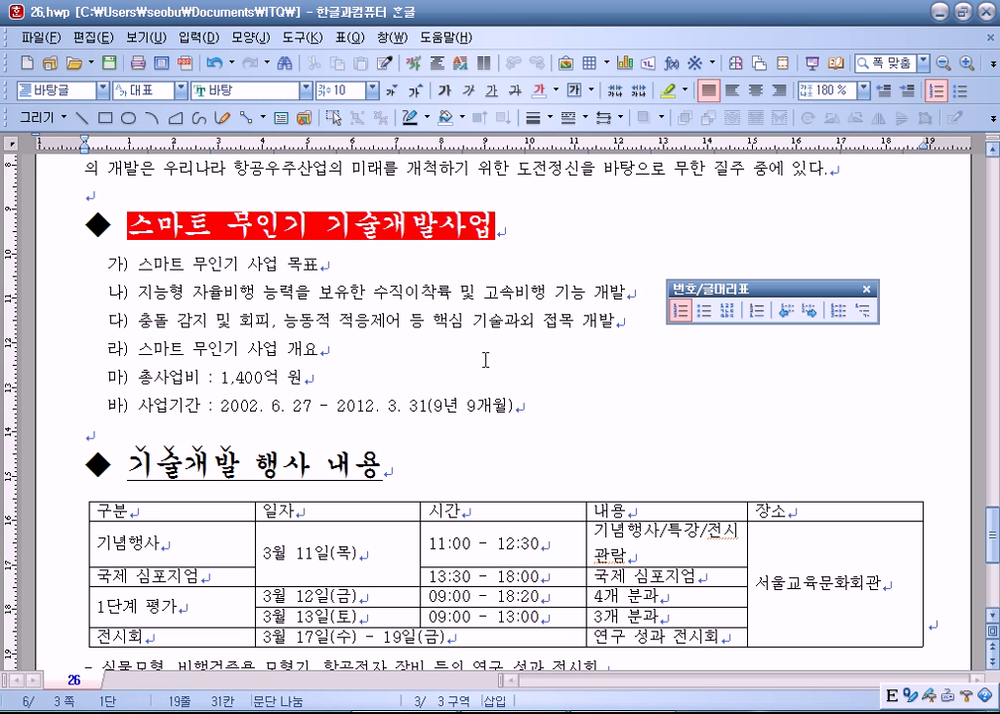
Step: Demote the 나) and 다) lines under 스마트 무인기 사업 목표 by one numbering level, moving the 번호/글머리표 toolbar clear of them
{"action": "left_click_drag", "start_coordinate": [314, 297], "coordinate": [331, 323]}
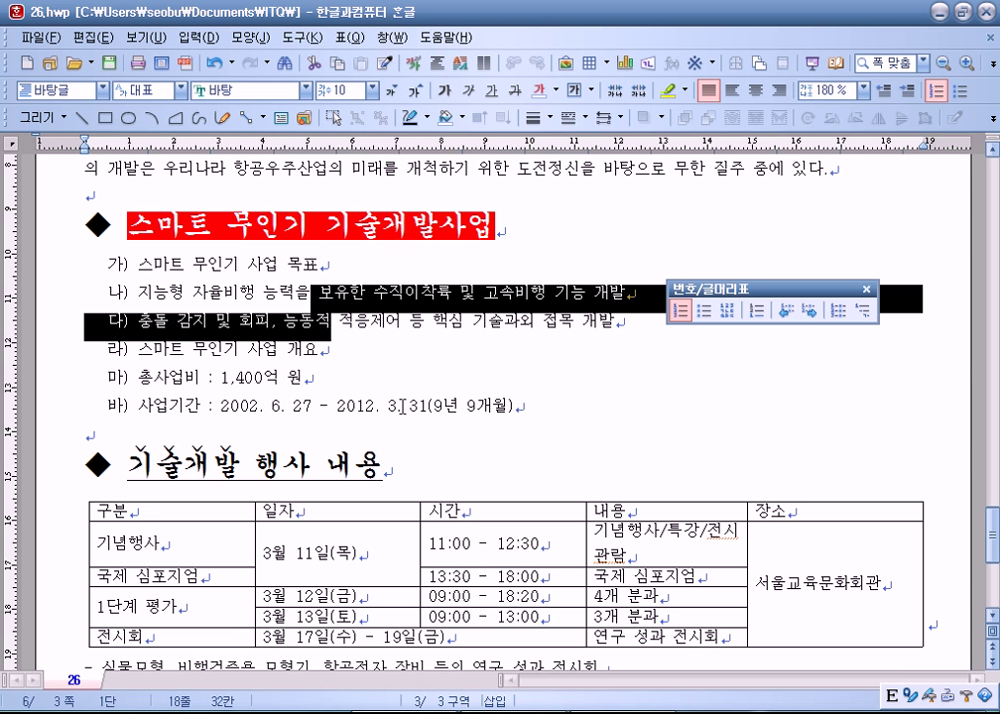
{"action": "left_click_drag", "start_coordinate": [390, 295], "coordinate": [222, 323]}
{"action": "left_click", "coordinate": [314, 316]}
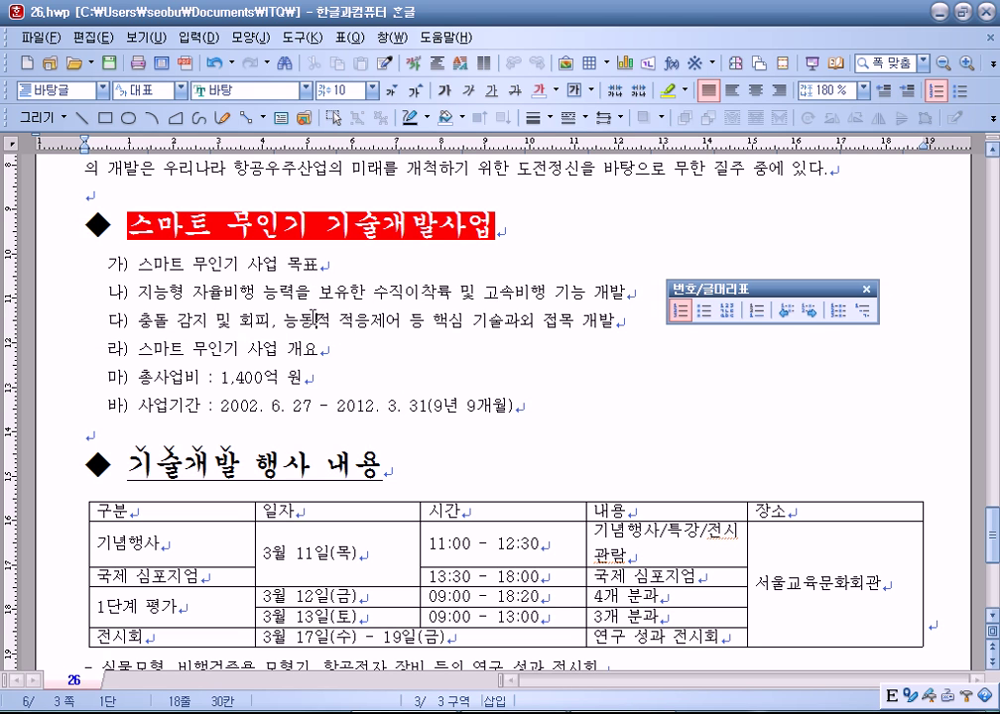
{"action": "left_click_drag", "start_coordinate": [310, 289], "coordinate": [370, 323]}
{"action": "left_click_drag", "start_coordinate": [798, 289], "coordinate": [731, 223]}
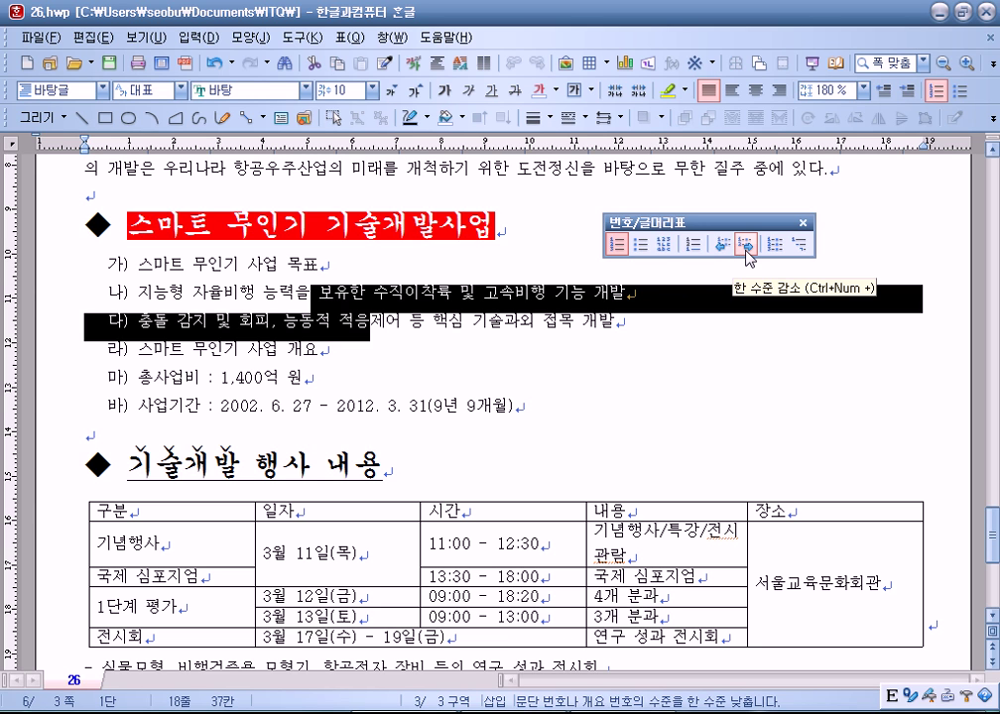
{"action": "left_click", "coordinate": [746, 247]}
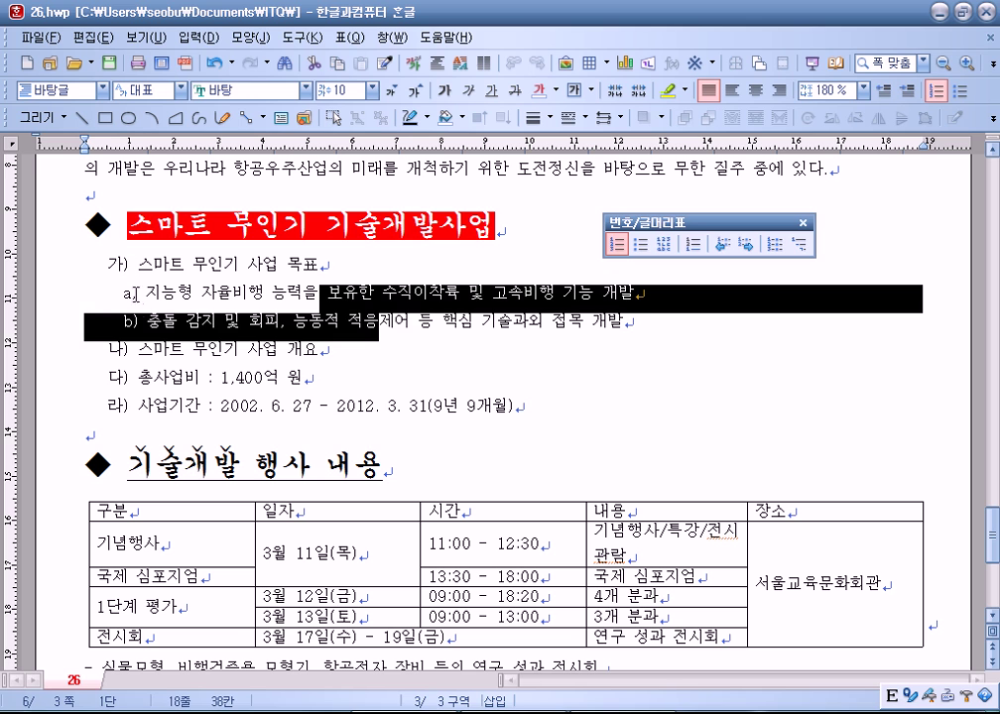
Step: Demote the 총사업비 and 사업기간 lines under 스마트 무인기 사업 개요 by one numbering level
{"action": "left_click", "coordinate": [144, 347]}
{"action": "left_click_drag", "start_coordinate": [149, 348], "coordinate": [173, 380]}
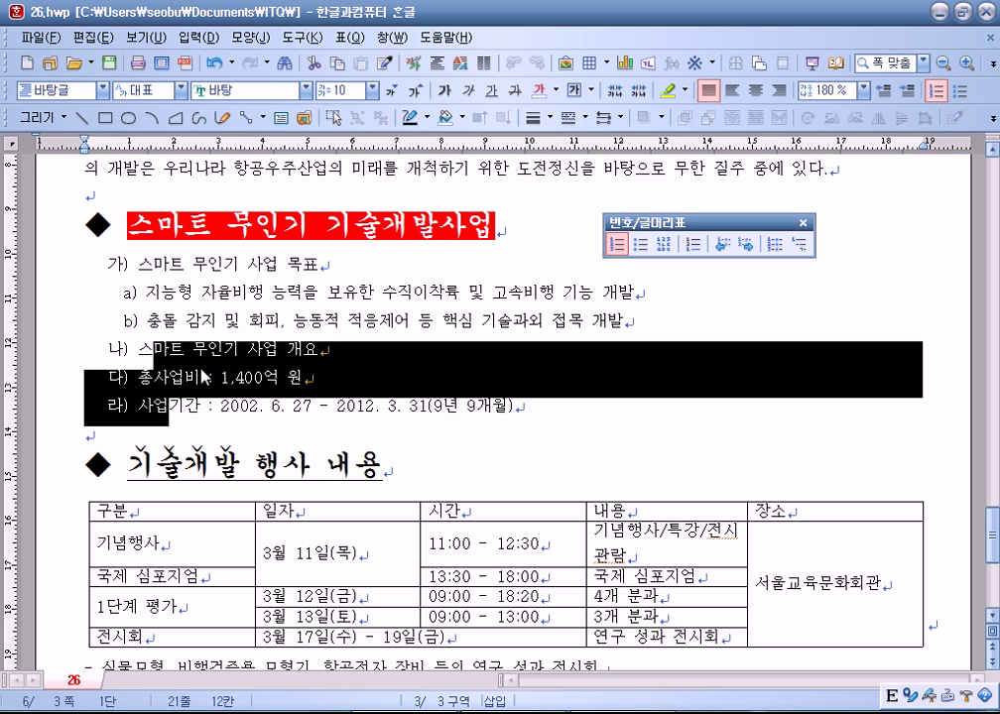
{"action": "left_click", "coordinate": [195, 352]}
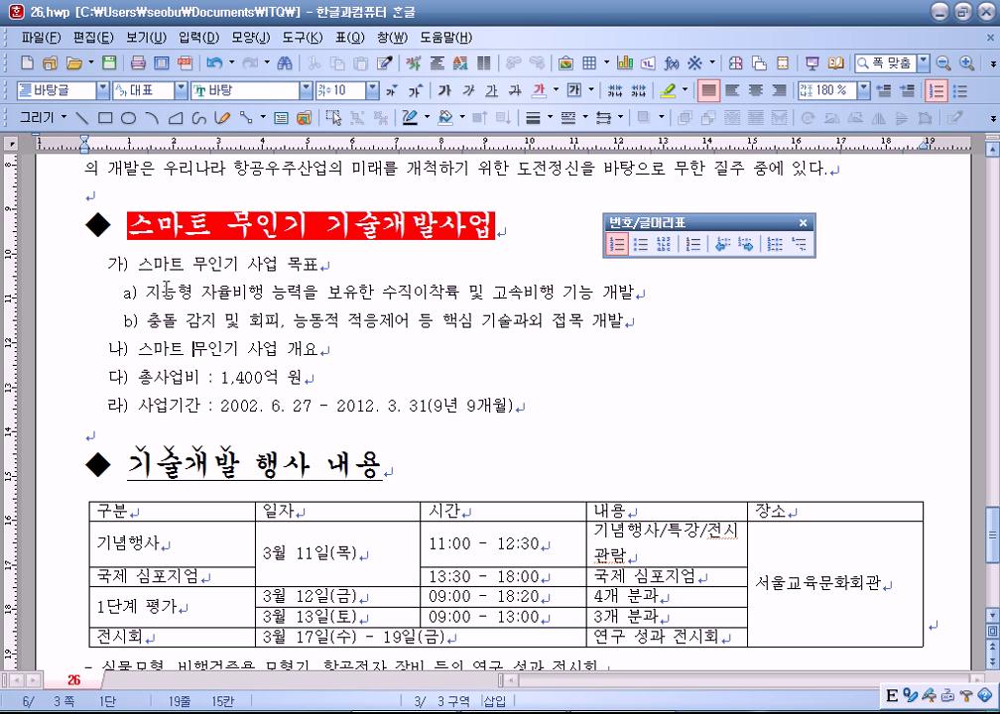
{"action": "left_click_drag", "start_coordinate": [159, 294], "coordinate": [185, 322]}
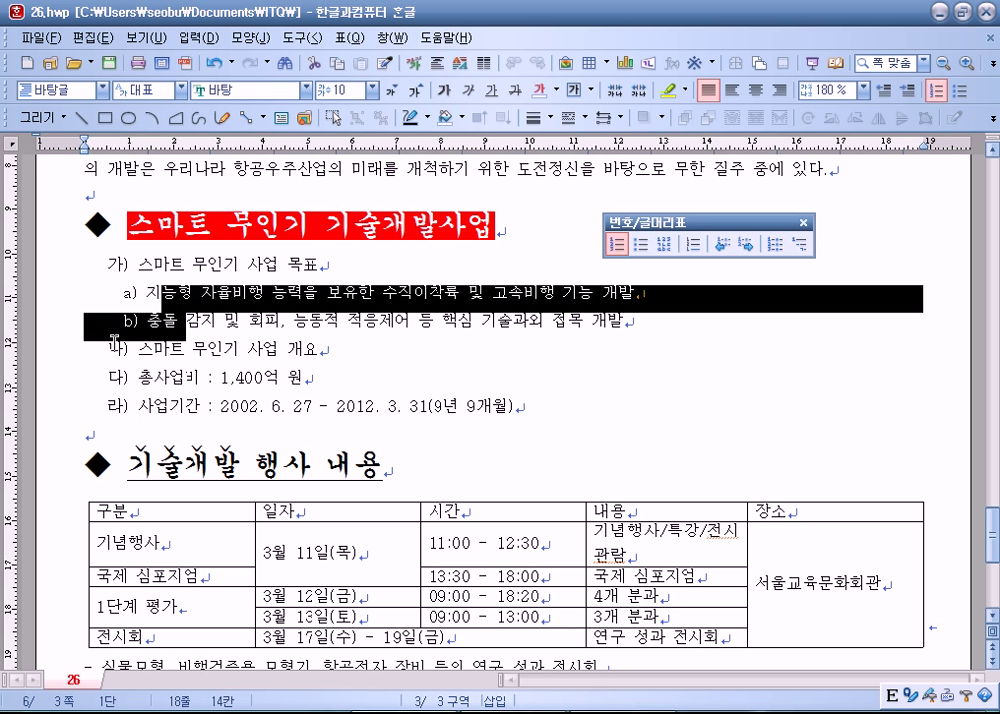
{"action": "left_click", "coordinate": [152, 349]}
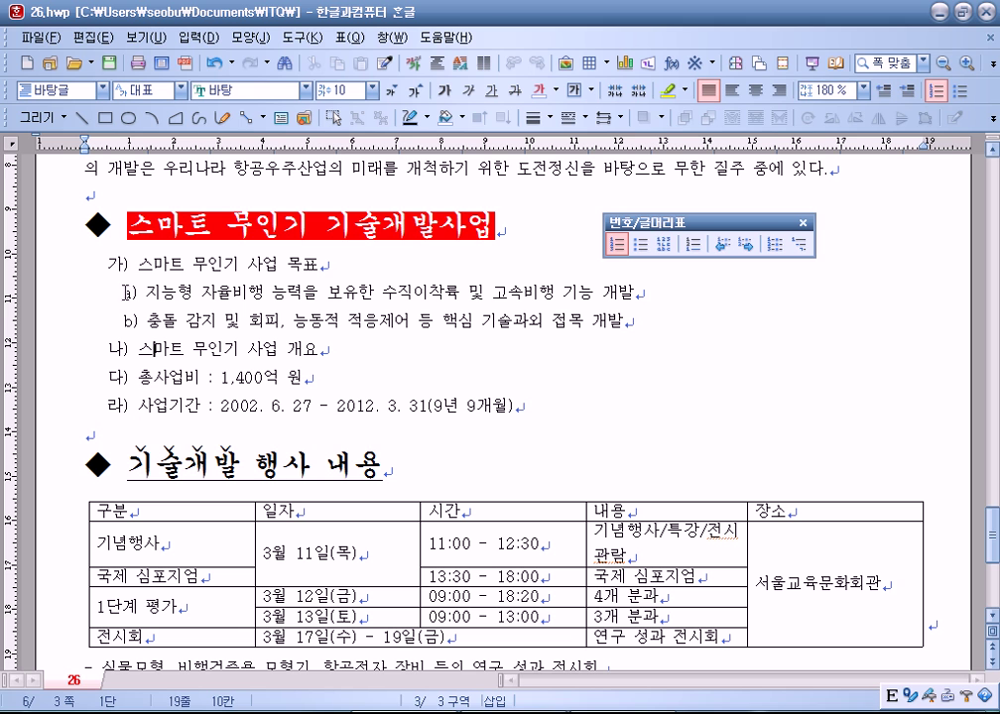
{"action": "scroll", "coordinate": [138, 362], "scroll_direction": "down", "scroll_amount": 1}
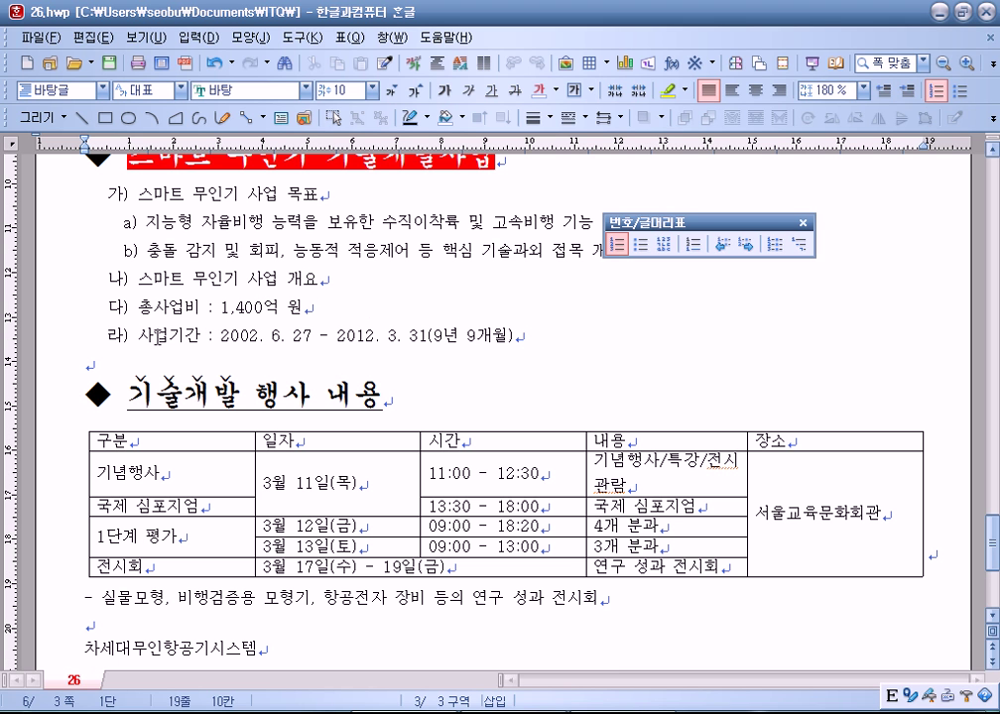
{"action": "left_click_drag", "start_coordinate": [154, 308], "coordinate": [174, 336]}
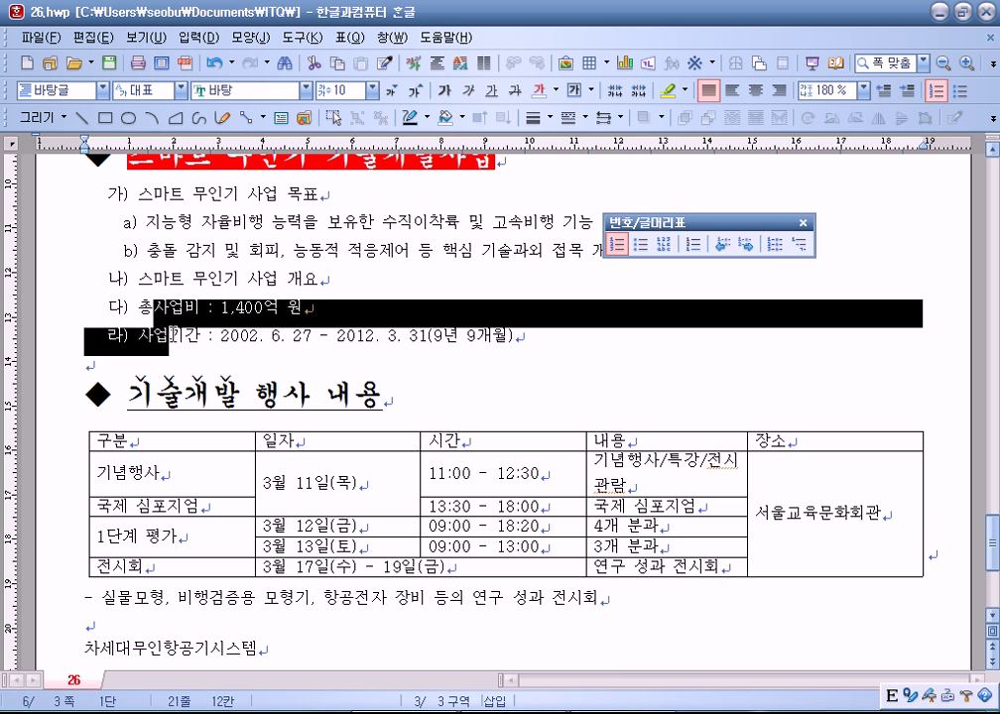
{"action": "left_click", "coordinate": [748, 247]}
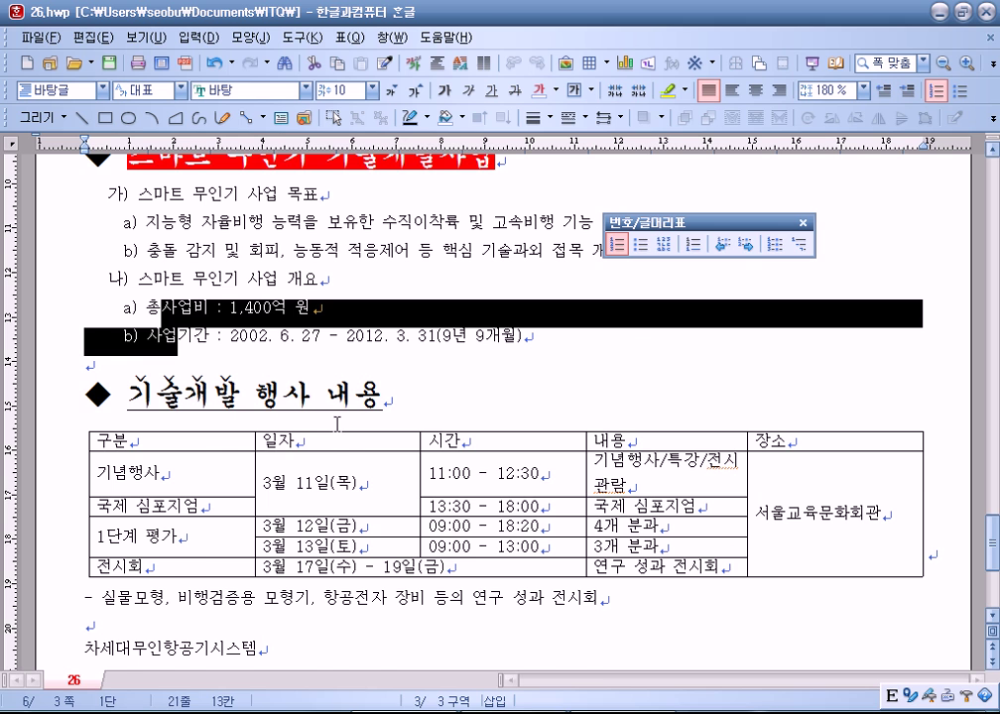
{"action": "scroll", "coordinate": [337, 421], "scroll_direction": "up", "scroll_amount": 2}
{"action": "left_click", "coordinate": [260, 405]}
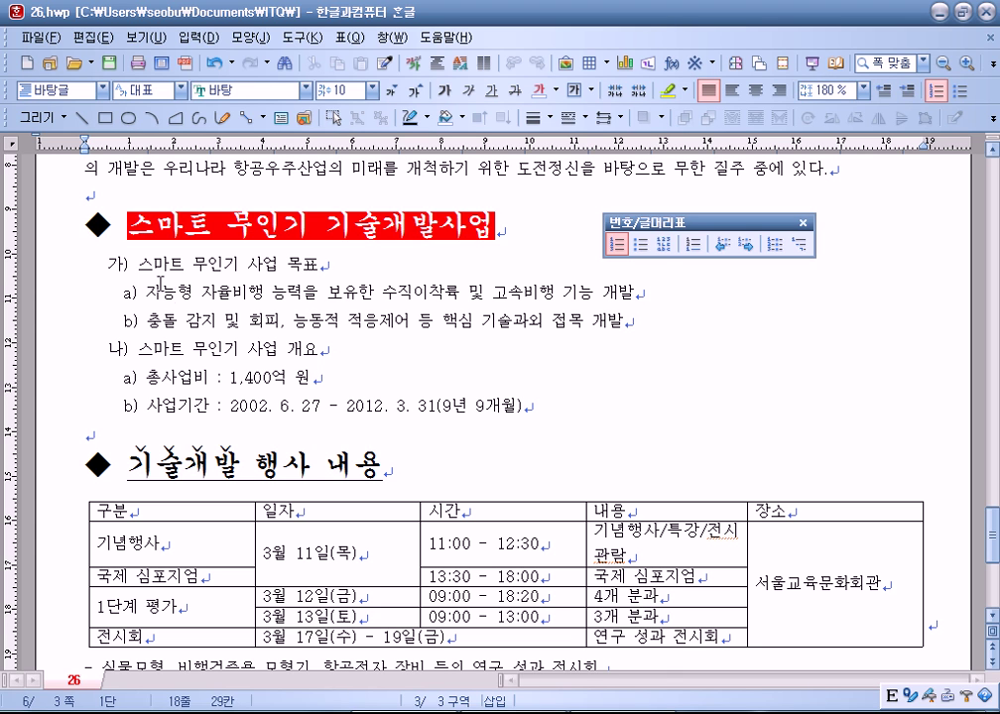
Step: Examine the line spacing choices for the numbered lines, with the cursor in one line and with the whole block marked
{"action": "left_click", "coordinate": [357, 325]}
{"action": "left_click", "coordinate": [865, 90]}
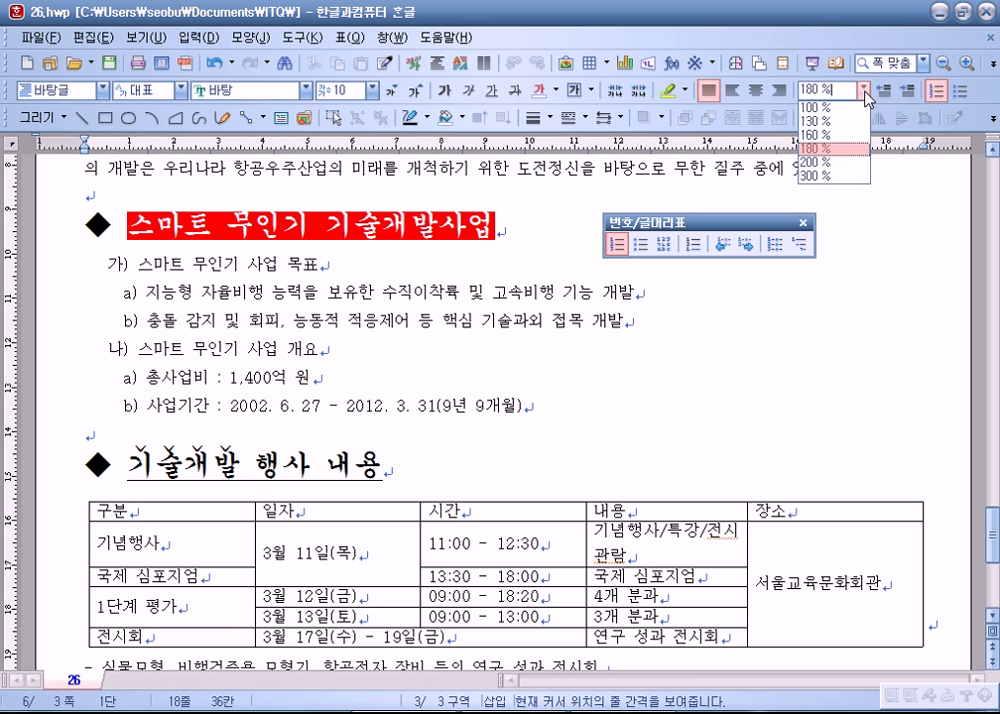
{"action": "left_click", "coordinate": [620, 395]}
{"action": "left_click_drag", "start_coordinate": [138, 265], "coordinate": [520, 402]}
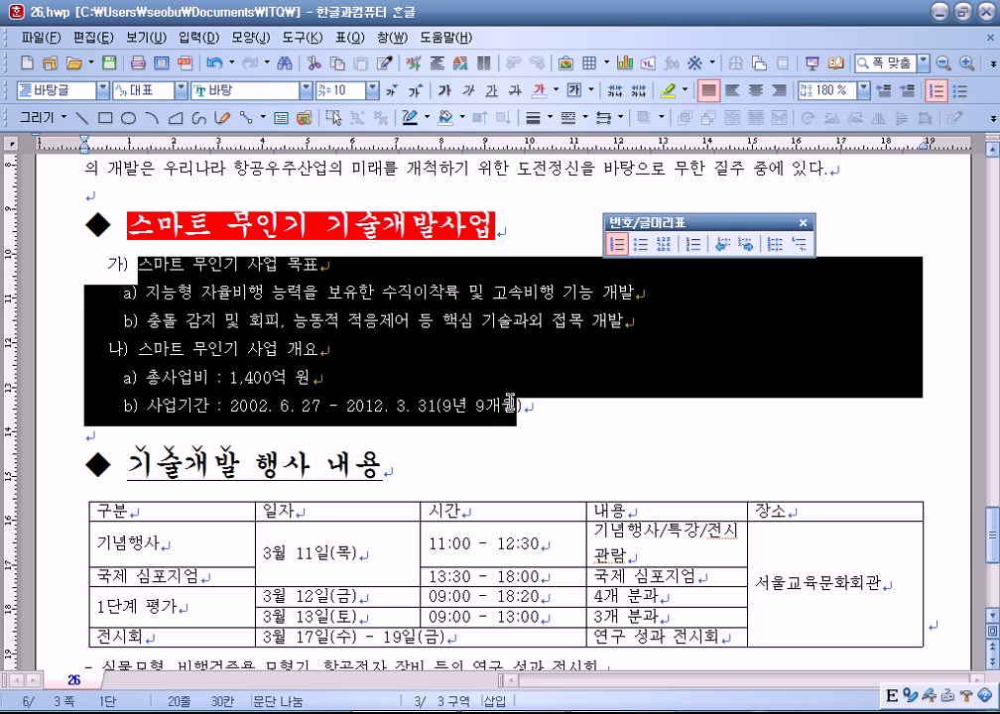
{"action": "left_click", "coordinate": [865, 90]}
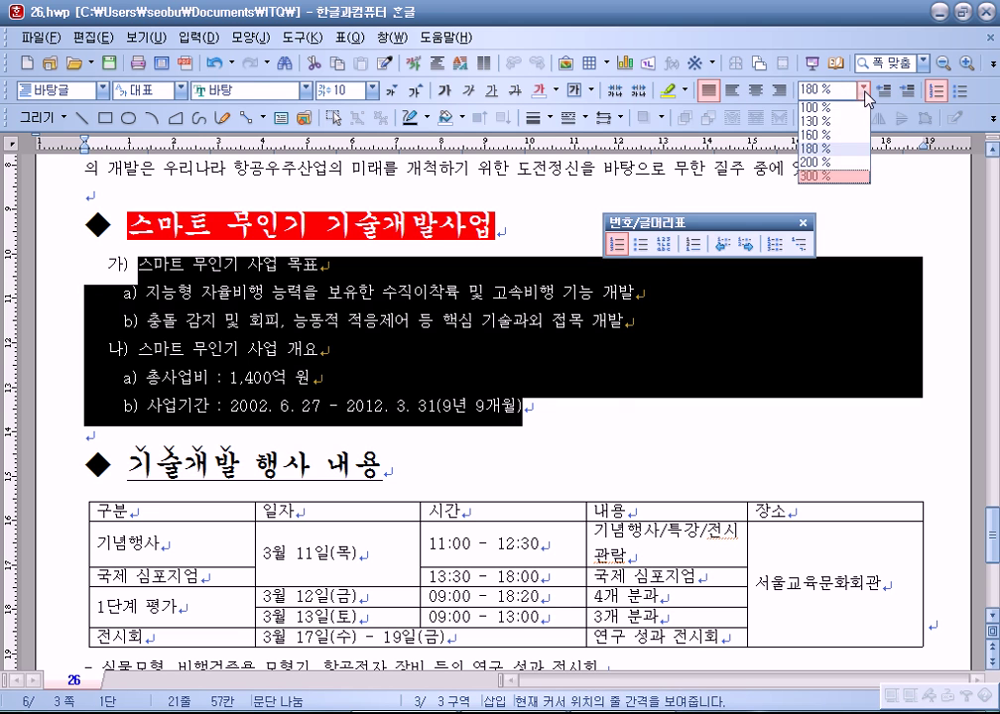
{"action": "left_click", "coordinate": [405, 379]}
Step: Switch to Notepad and replace the whole note with 줄간격 180
{"action": "left_click", "coordinate": [581, 713]}
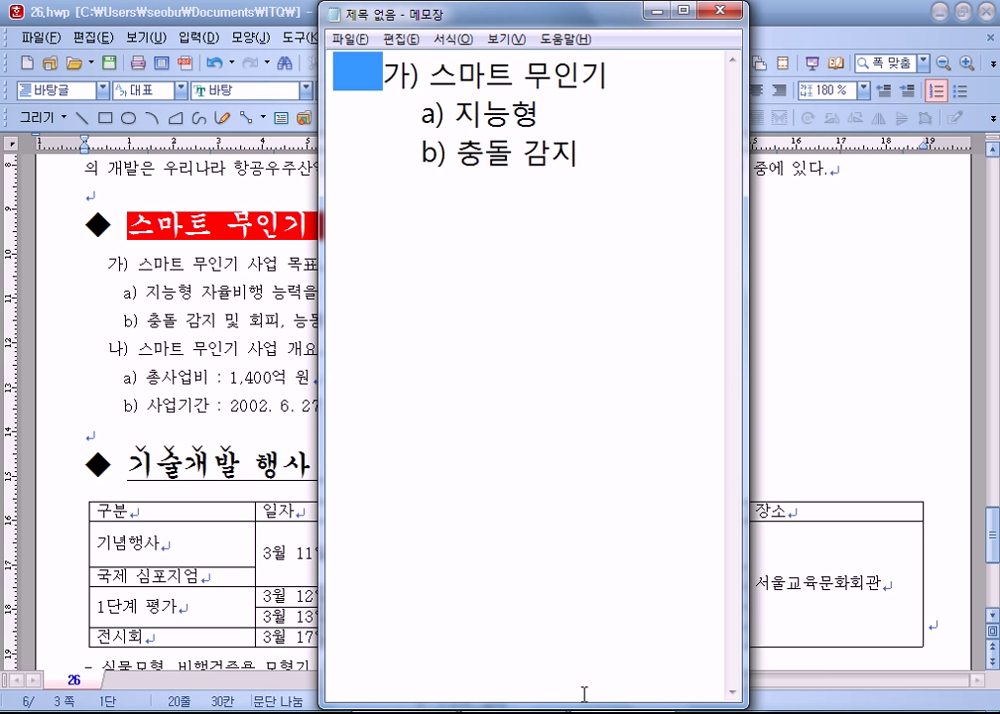
{"action": "left_click", "coordinate": [386, 270]}
{"action": "key", "text": "ctrl+a"}
{"action": "type", "text": "줄가"}
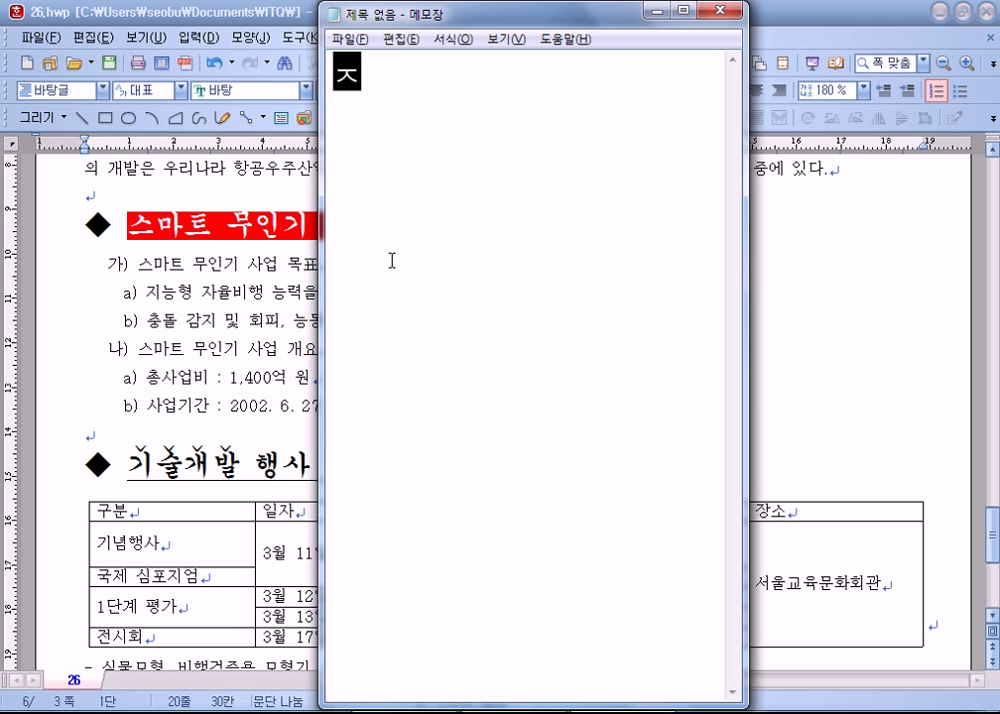
{"action": "type", "text": "간격 10"}
{"action": "key", "text": "BackSpace"}
{"action": "type", "text": "80"}
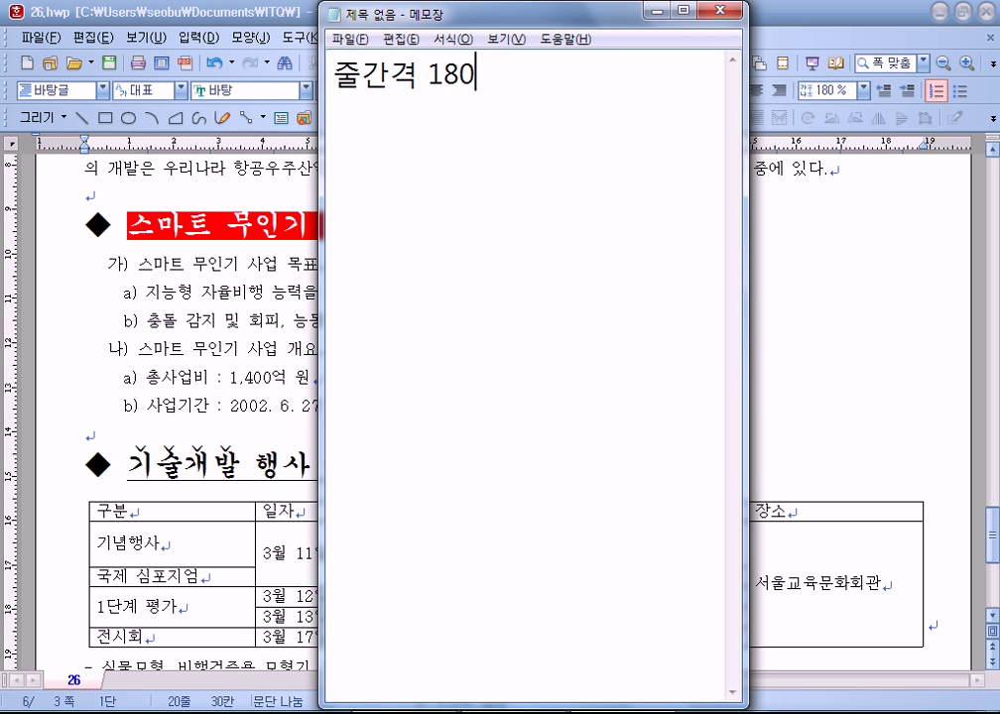
Step: Complete the note's heading as 줄간격 180%의 의미 and leave a blank line beneath it
{"action": "type", "text": "%dml"}
{"action": "key", "text": "BackSpace"}
{"action": "key", "text": "BackSpace"}
{"action": "key", "text": "BackSpace"}
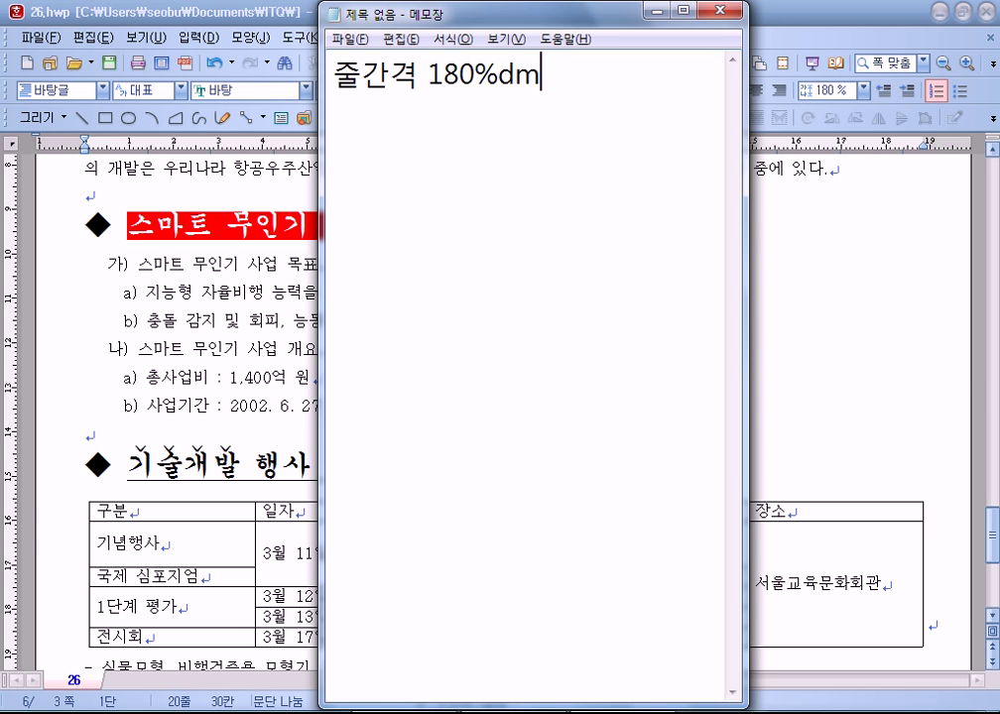
{"action": "type", "text": "dml"}
{"action": "key", "text": "BackSpace"}
{"action": "key", "text": "BackSpace"}
{"action": "key", "text": "BackSpace"}
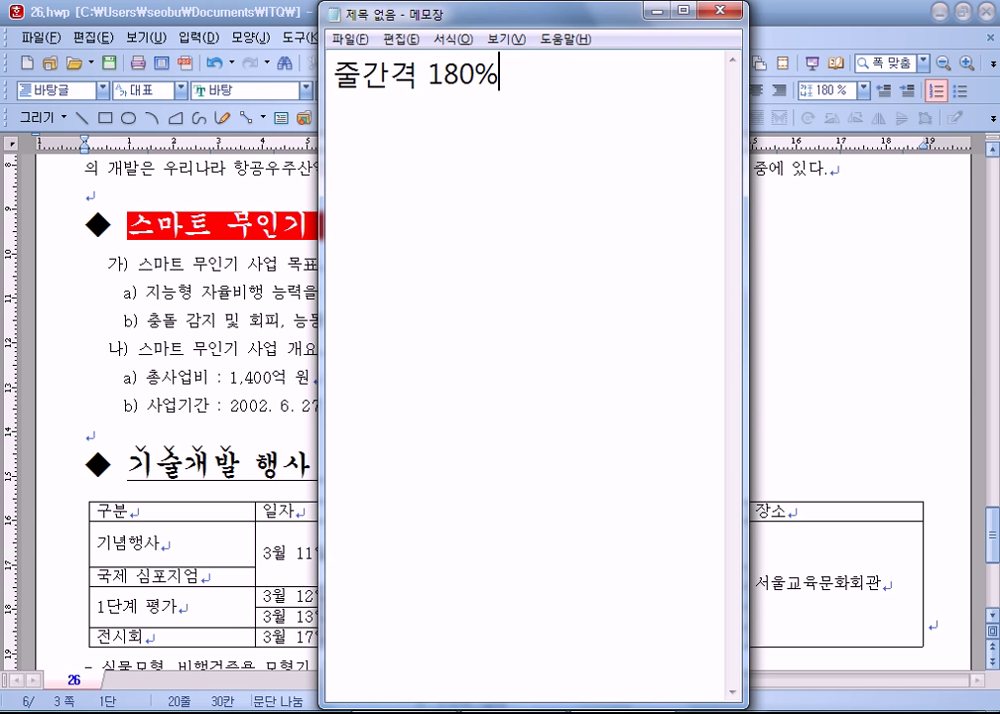
{"action": "type", "text": "dmn"}
{"action": "key", "text": "BackSpace"}
{"action": "key", "text": "BackSpace"}
{"action": "type", "text": "dml "}
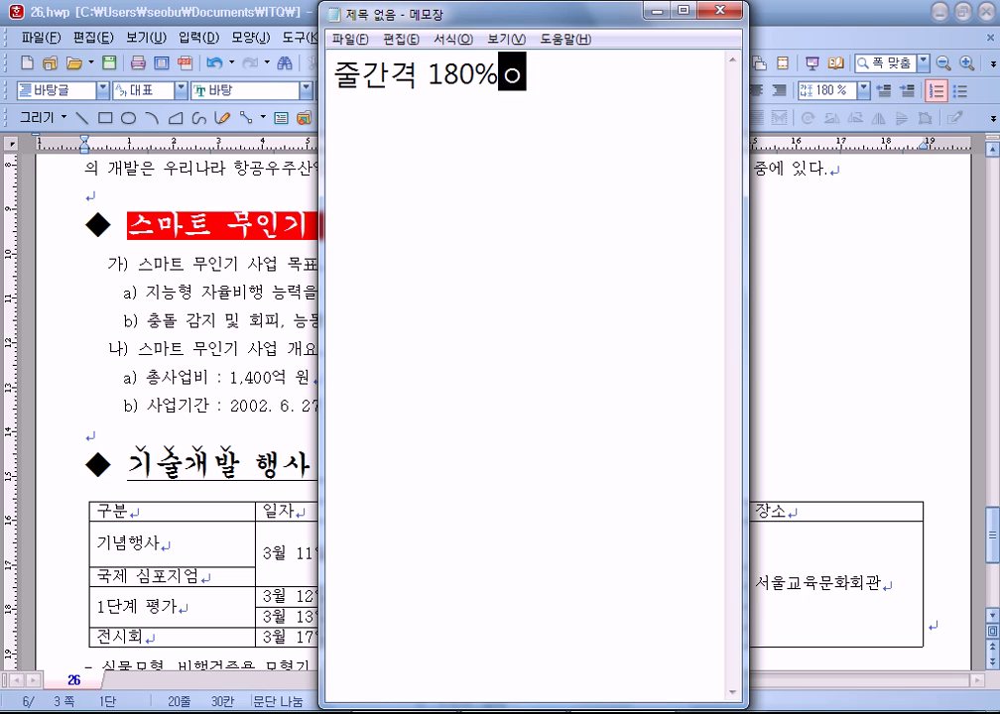
{"action": "type", "text": "dmlal"}
{"action": "key", "text": "Return"}
{"action": "key", "text": "Return"}
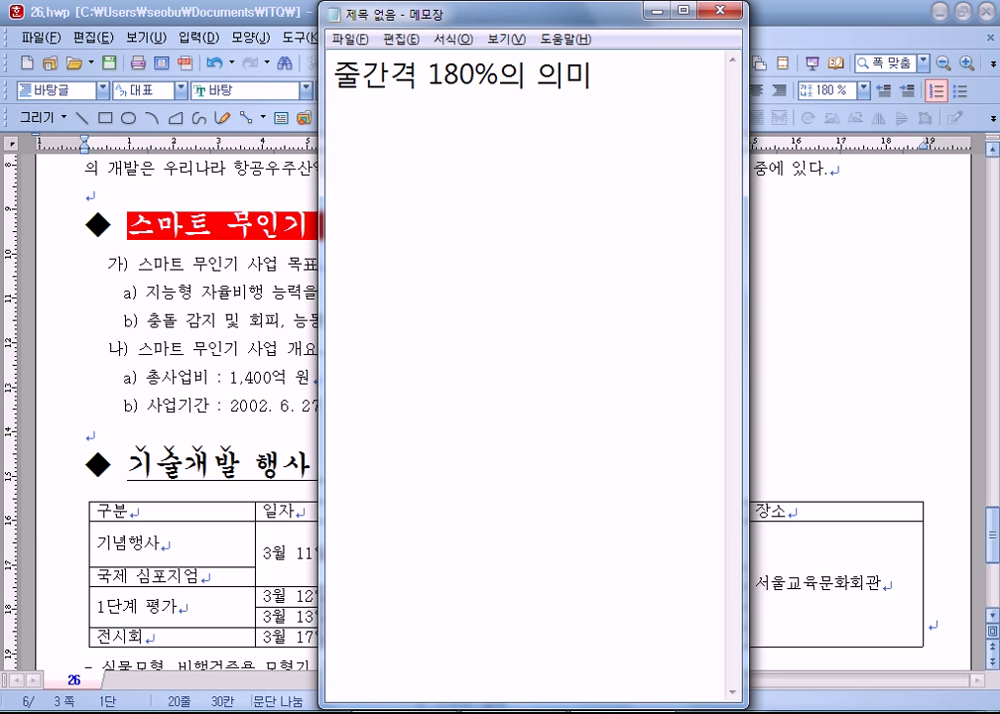
Step: Add the line 줄간격 100% beneath the note's heading
{"action": "type", "text": "wnfrksrur"}
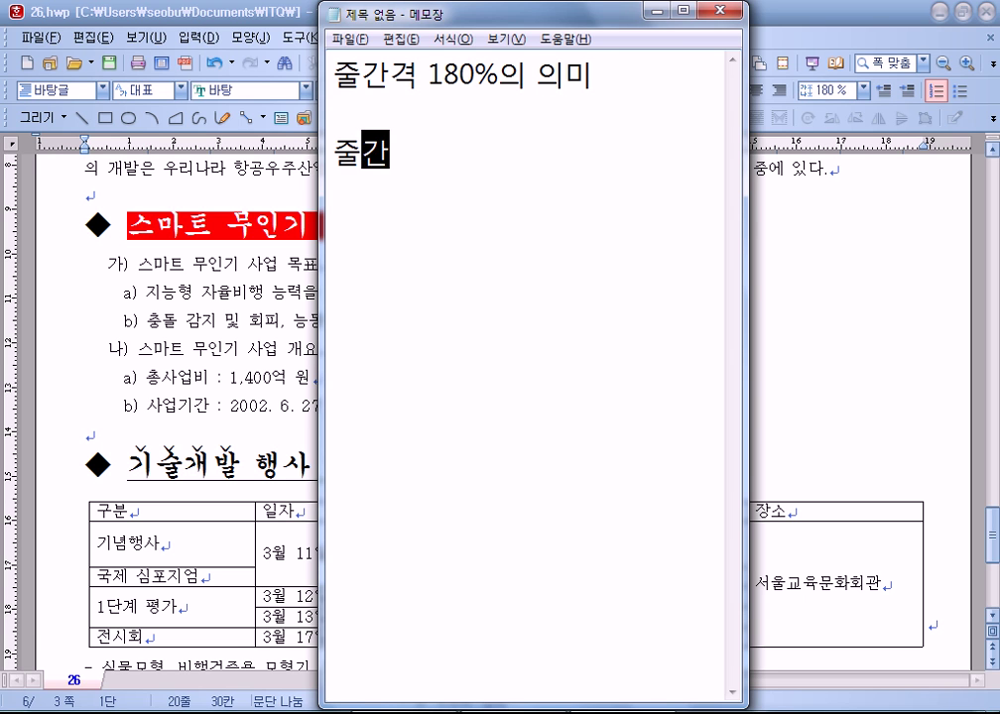
{"action": "type", "text": " 100%"}
{"action": "key", "text": "Return"}
Step: Write the explanation 윗줄, 아래줄이 서로 붙어있다. below the 줄간격 100% line
{"action": "type", "text": "dnl"}
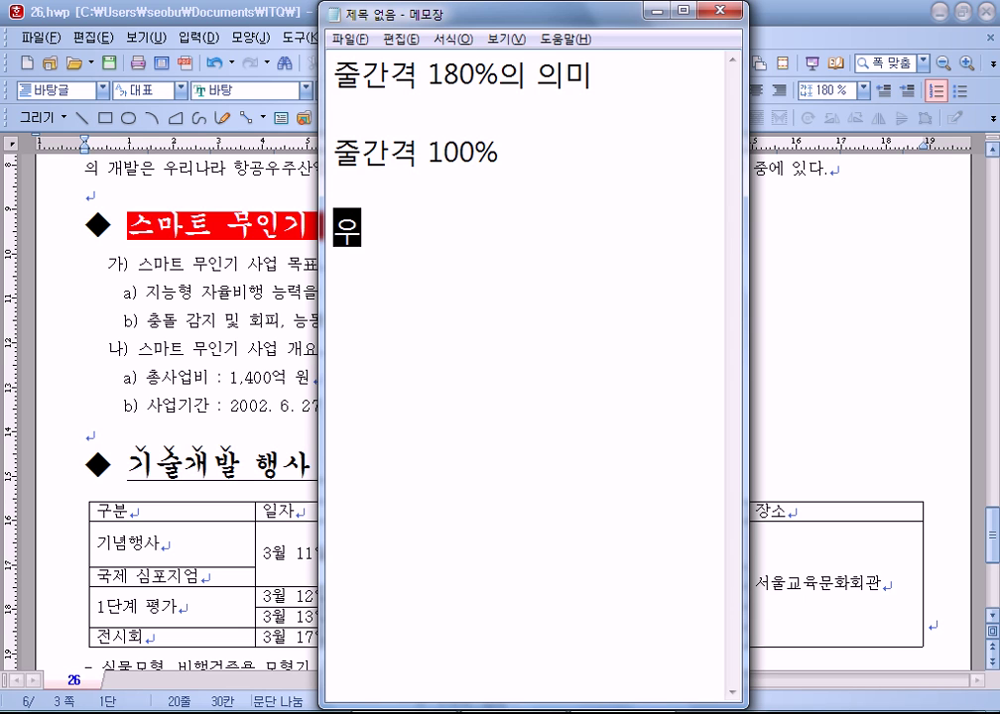
{"action": "type", "text": "twnf, dkfot"}
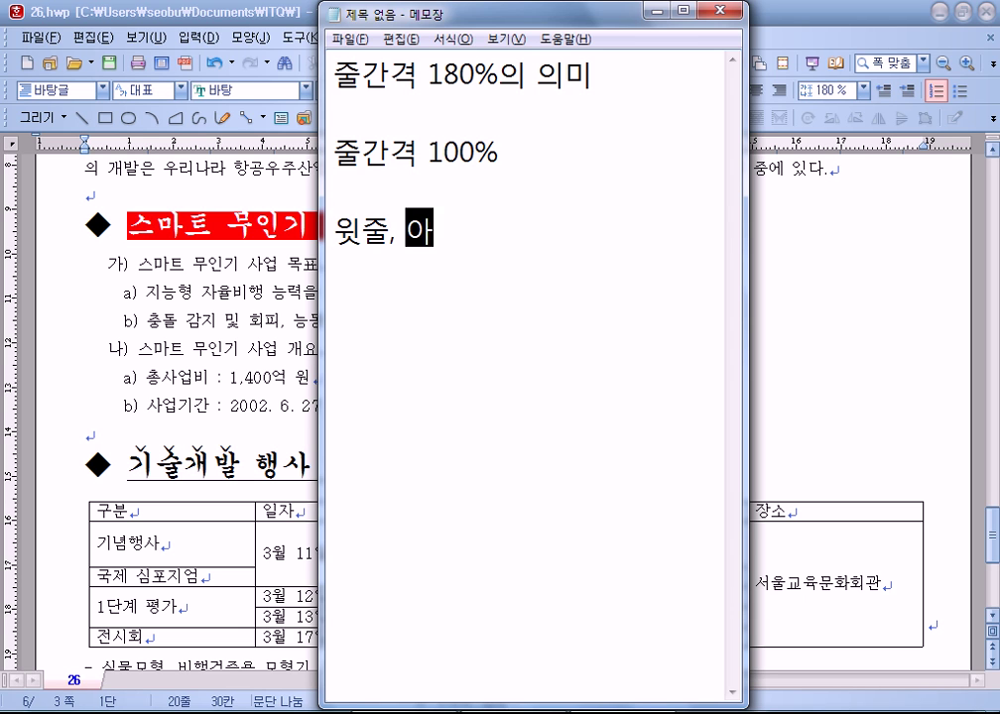
{"action": "key", "text": "BackSpace"}
{"action": "type", "text": "wnf"}
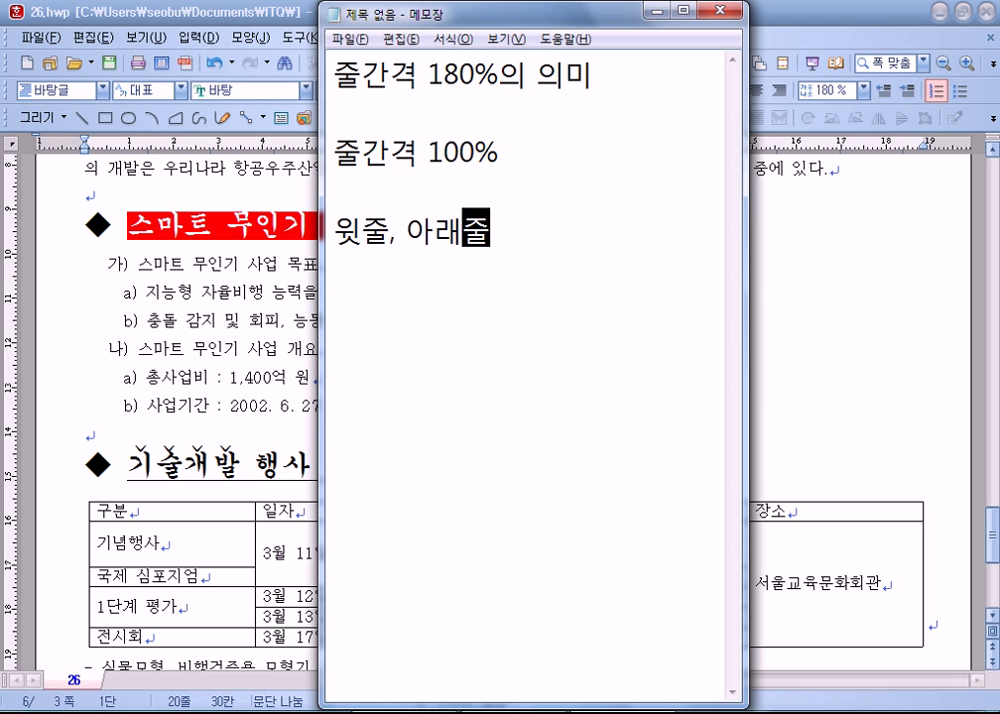
{"action": "type", "text": "dl tjfh "}
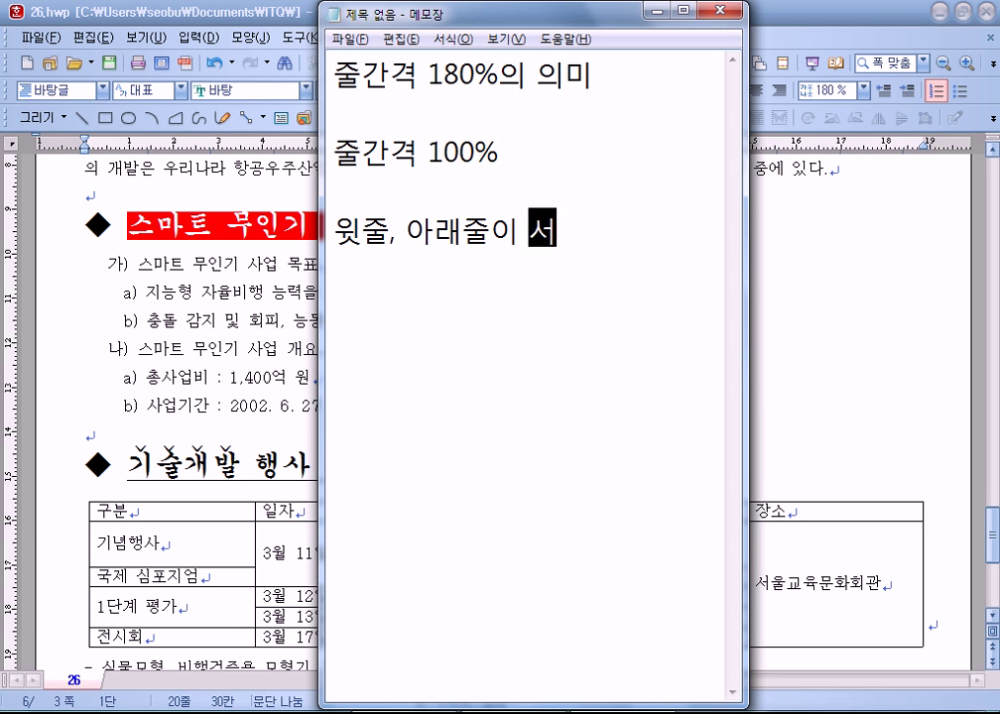
{"action": "type", "text": "qnxdu"}
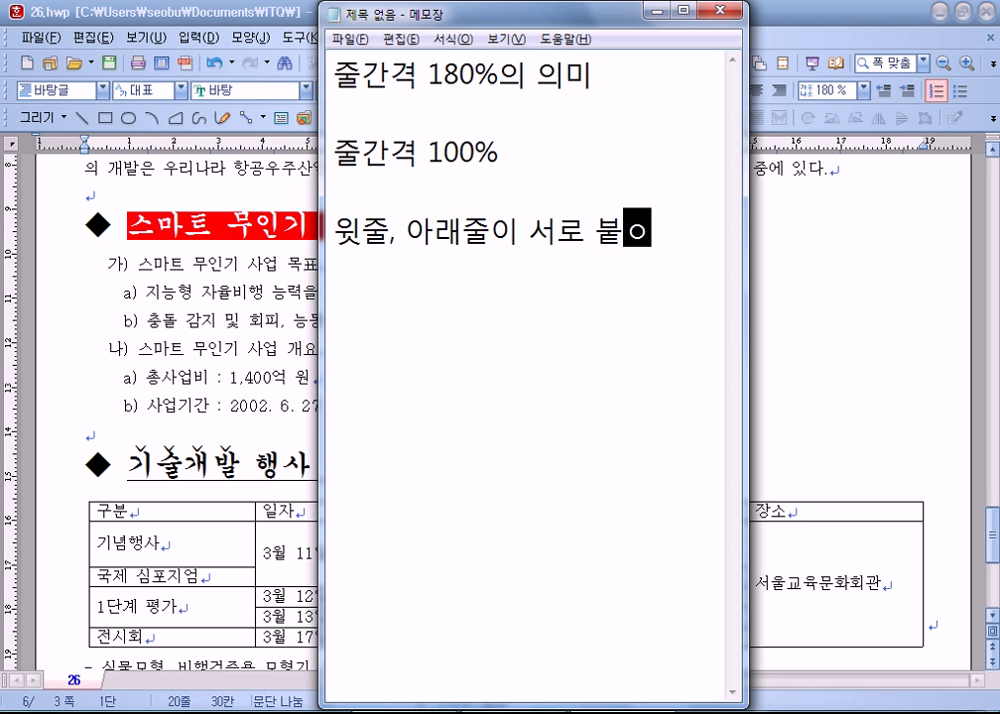
{"action": "key", "text": "BackSpace"}
{"action": "type", "text": "jdlTek."}
{"action": "key", "text": "Return"}
Step: Add the sentence 여유공간이 없다. and remove the blank line directly under 줄간격 100%
{"action": "type", "text": "dudbrh"}
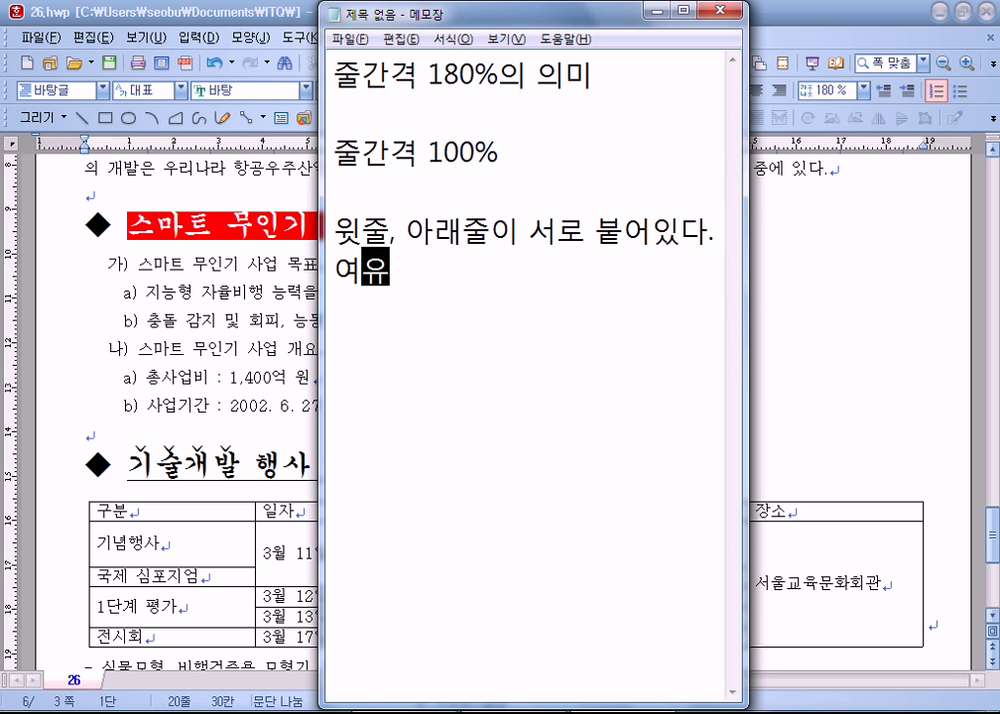
{"action": "type", "text": "drksdl djqt"}
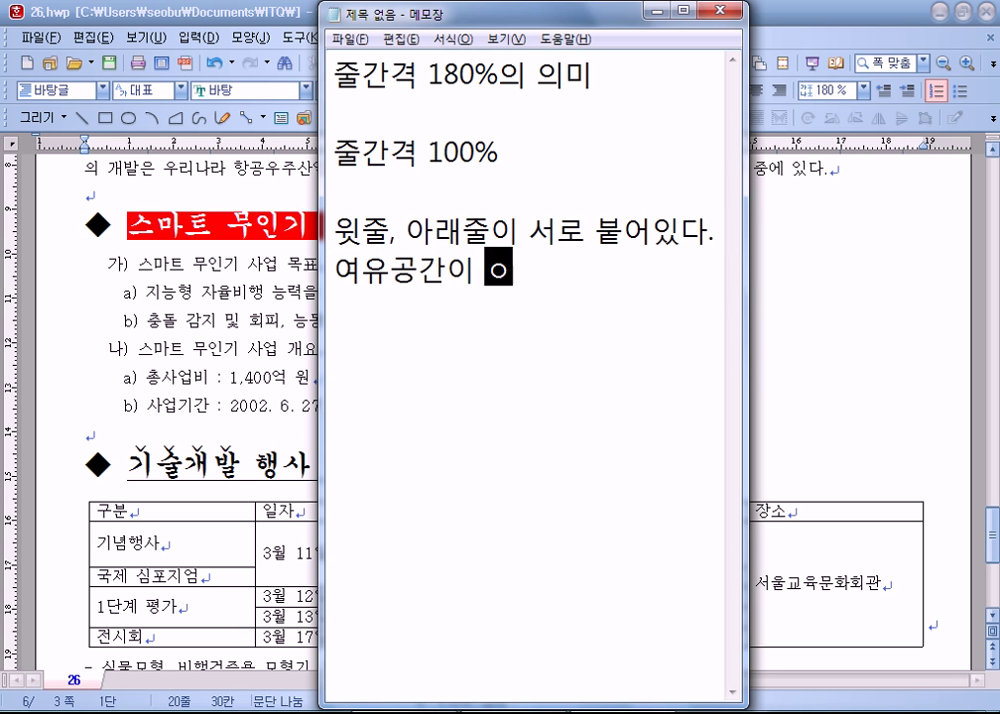
{"action": "type", "text": "ek."}
{"action": "key", "text": "Return"}
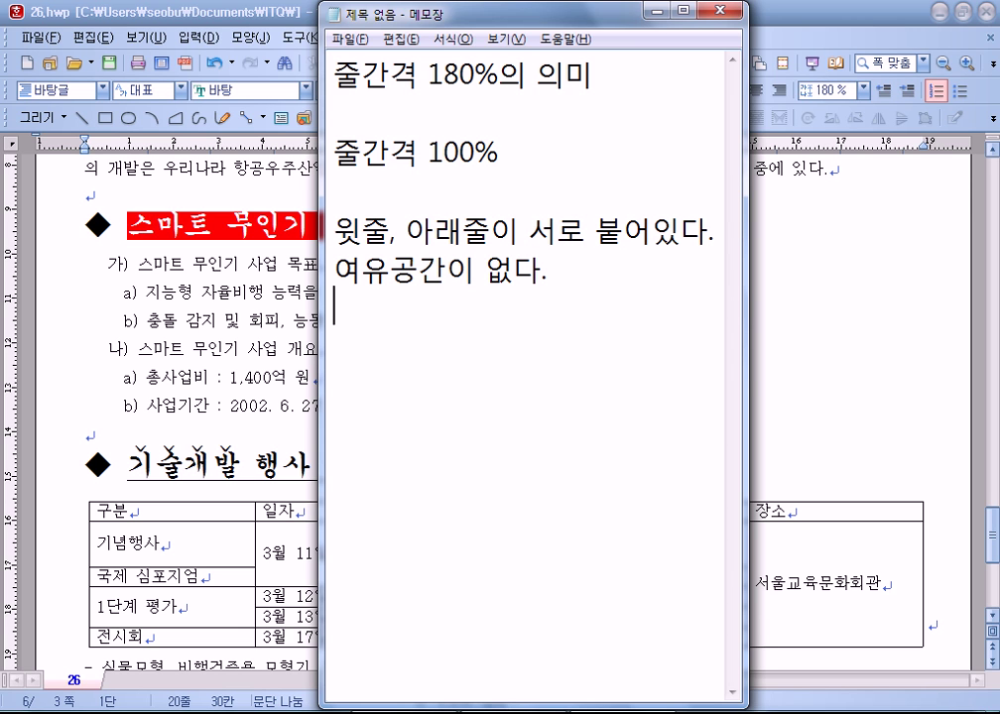
{"action": "left_click", "coordinate": [399, 198]}
{"action": "key", "text": "Delete"}
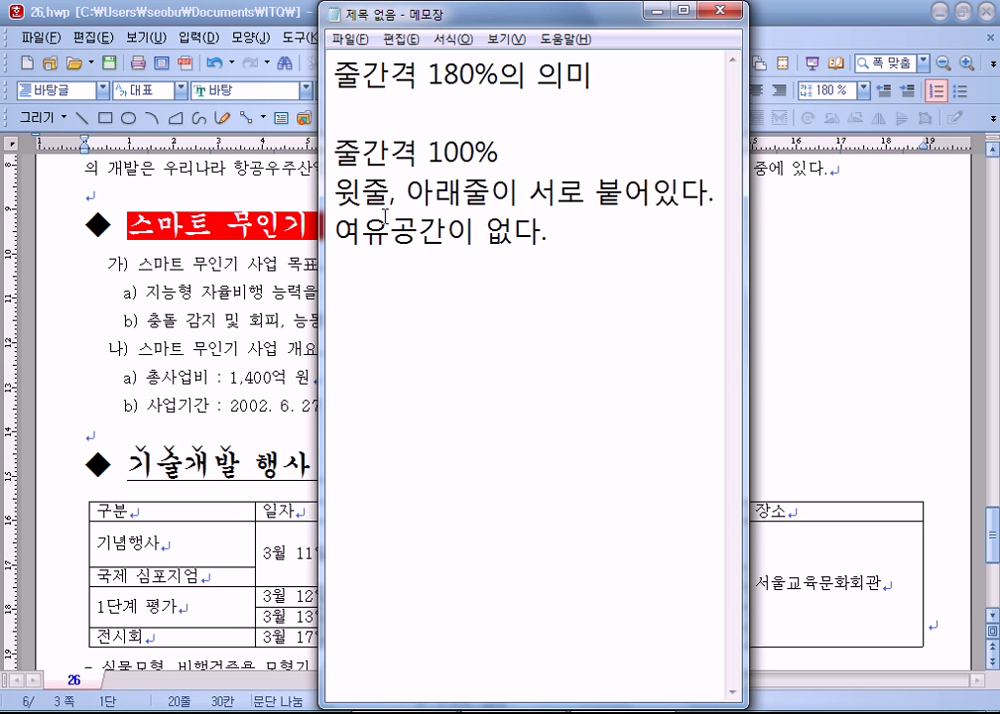
Step: Switch to 26.hwp and set the line spacing of the paragraph beginning 특히 무인기는 to 100 %
{"action": "left_click", "coordinate": [142, 264]}
{"action": "scroll", "coordinate": [142, 264], "scroll_direction": "up", "scroll_amount": 5}
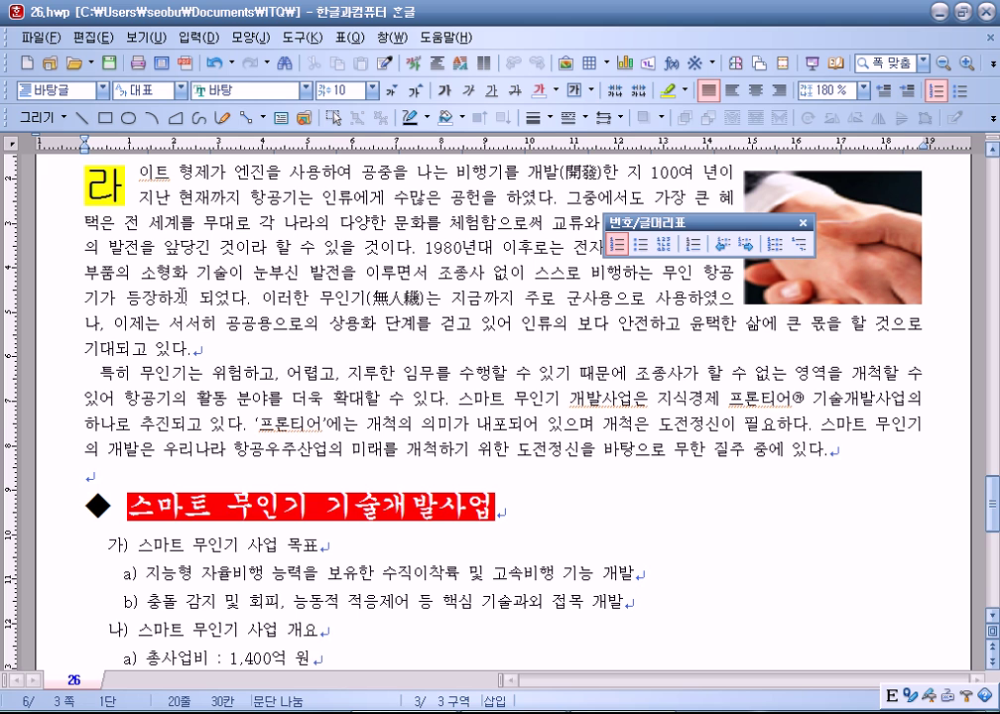
{"action": "left_click_drag", "start_coordinate": [101, 372], "coordinate": [406, 451]}
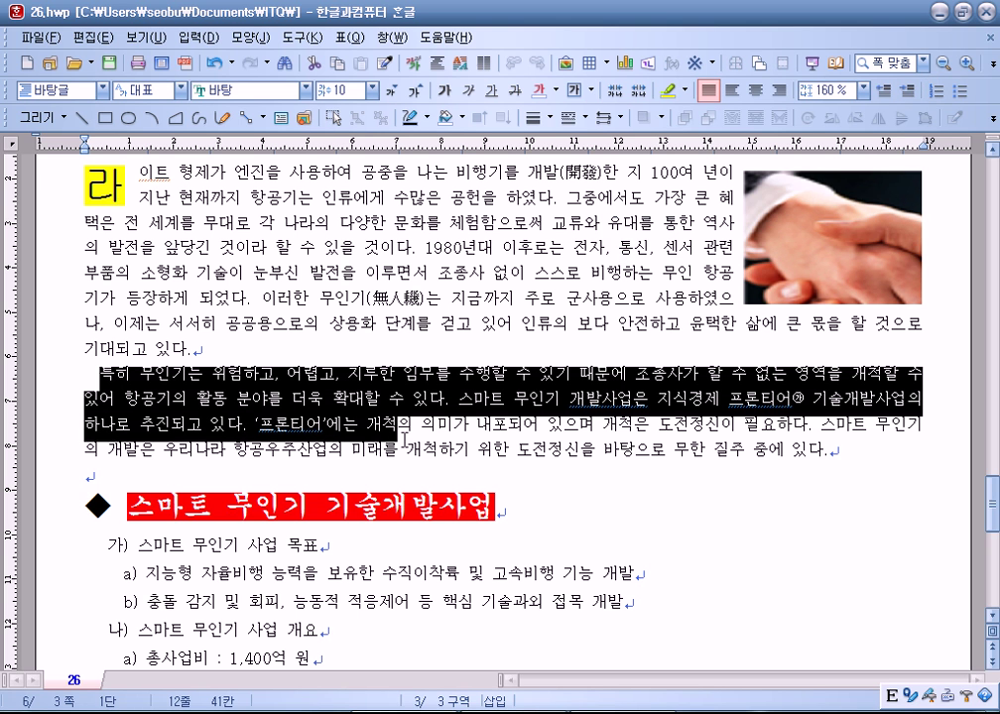
{"action": "left_click", "coordinate": [865, 90]}
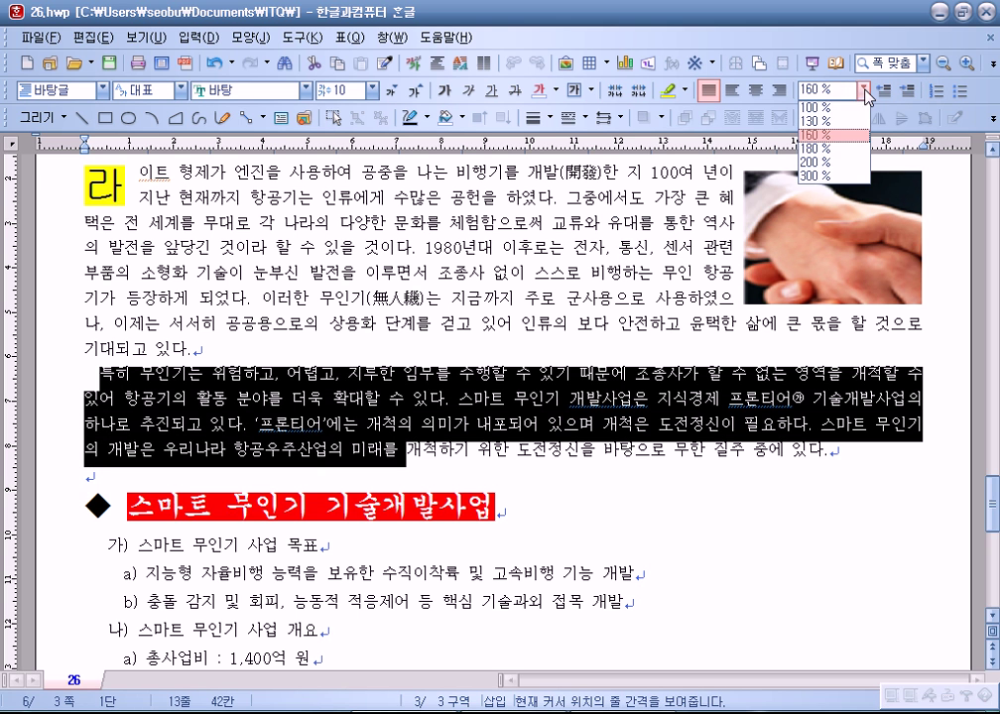
{"action": "left_click", "coordinate": [815, 106]}
{"action": "left_click", "coordinate": [418, 383]}
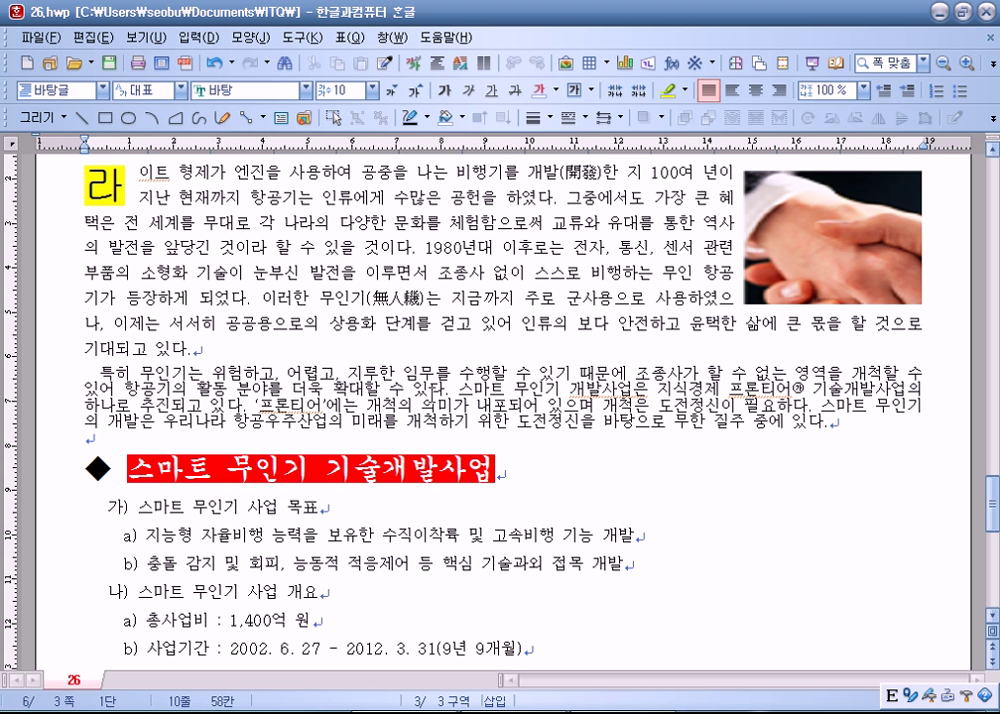
{"action": "scroll", "coordinate": [605, 415], "scroll_direction": "down", "scroll_amount": 1}
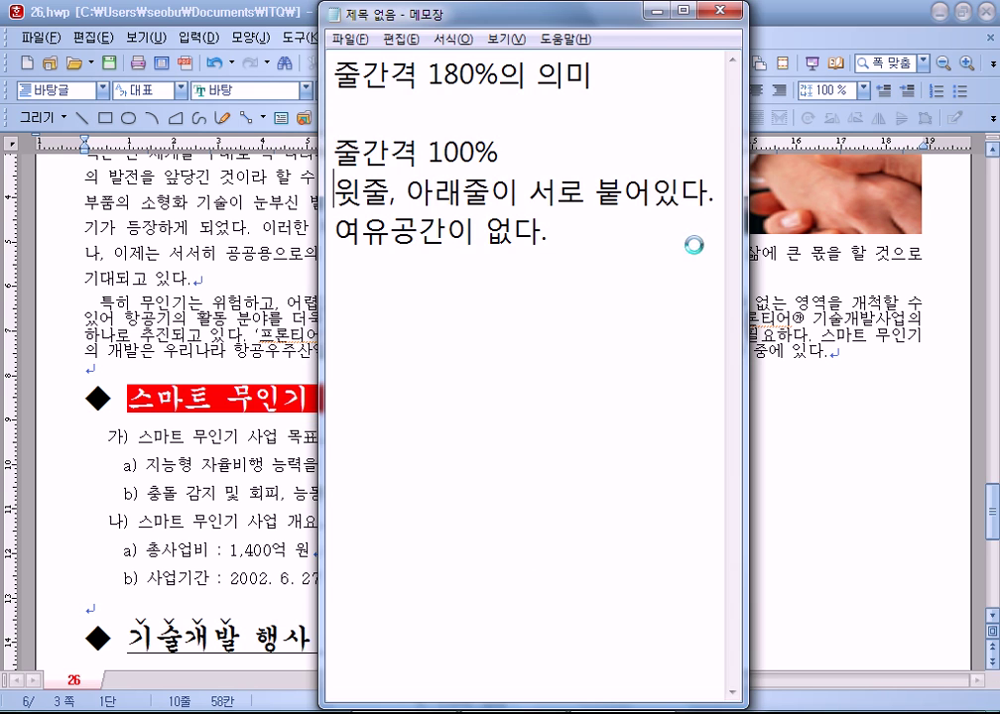
Step: Switch to the Notepad note and duplicate the three-line 줄간격 100% block below the original, separated by a blank line
{"action": "key", "text": "alt+Tab"}
{"action": "left_click_drag", "start_coordinate": [339, 147], "coordinate": [346, 276]}
{"action": "key", "text": "ctrl+c"}
{"action": "left_click", "coordinate": [342, 308]}
{"action": "key", "text": "Return"}
{"action": "key", "text": "ctrl+v"}
Step: Change the heading of the copied block to 줄간격 200%
{"action": "key", "text": "Up"}
{"action": "key", "text": "Left"}
{"action": "key", "text": "Left"}
{"action": "key", "text": "Left"}
{"action": "key", "text": "Left"}
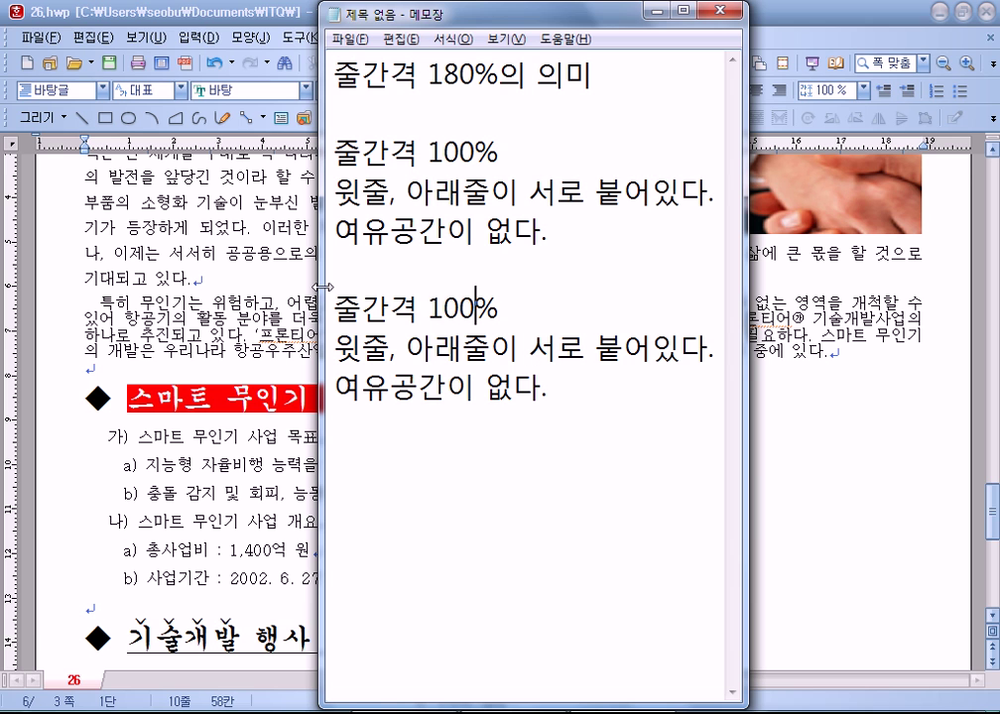
{"action": "type", "text": "2"}
{"action": "key", "text": "Delete"}
Step: Reword the explanation under 줄간격 200% to 윗줄, 아래줄 사이에 한줄의 여유공간이 있다
{"action": "key", "text": "Down"}
{"action": "key", "text": "Right"}
{"action": "key", "text": "Right"}
{"action": "type", "text": "사잉"}
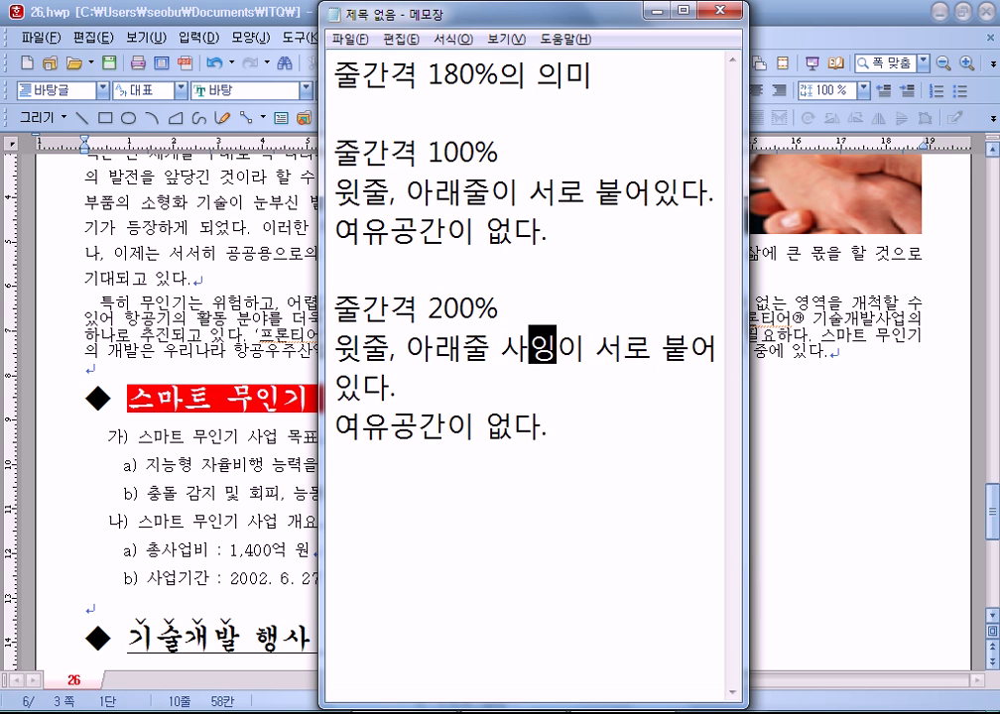
{"action": "type", "text": "에 한줄의 여유공간이 있다."}
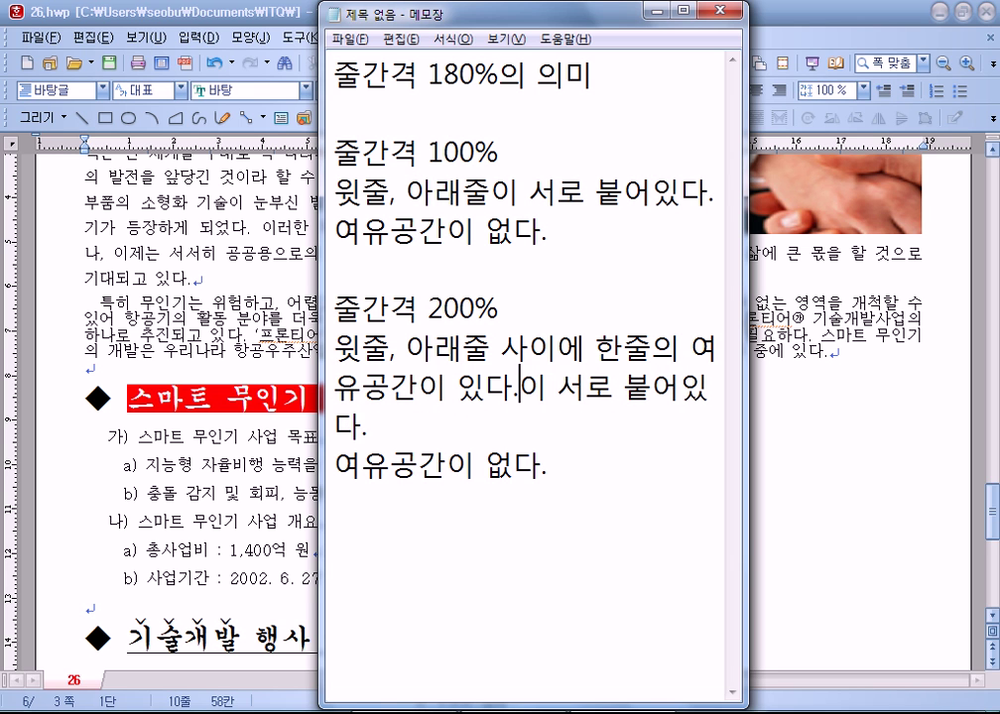
Step: Delete the leftover copied text after the 200% explanation and leave a blank line beneath it
{"action": "key", "text": "Delete"}
{"action": "key", "text": "Delete"}
{"action": "key", "text": "Delete"}
{"action": "key", "text": "Delete"}
{"action": "key", "text": "Delete"}
{"action": "key", "text": "Delete"}
{"action": "key", "text": "Delete"}
{"action": "key", "text": "Delete"}
{"action": "key", "text": "Delete"}
{"action": "key", "text": "Delete"}
{"action": "key", "text": "Delete"}
{"action": "key", "text": "Delete"}
{"action": "key", "text": "Delete"}
{"action": "key", "text": "Delete"}
{"action": "key", "text": "Delete"}
{"action": "key", "text": "Delete"}
{"action": "key", "text": "Delete"}
{"action": "key", "text": "Delete"}
{"action": "key", "text": "Delete"}
{"action": "key", "text": "Delete"}
{"action": "key", "text": "Return"}
{"action": "key", "text": "Return"}
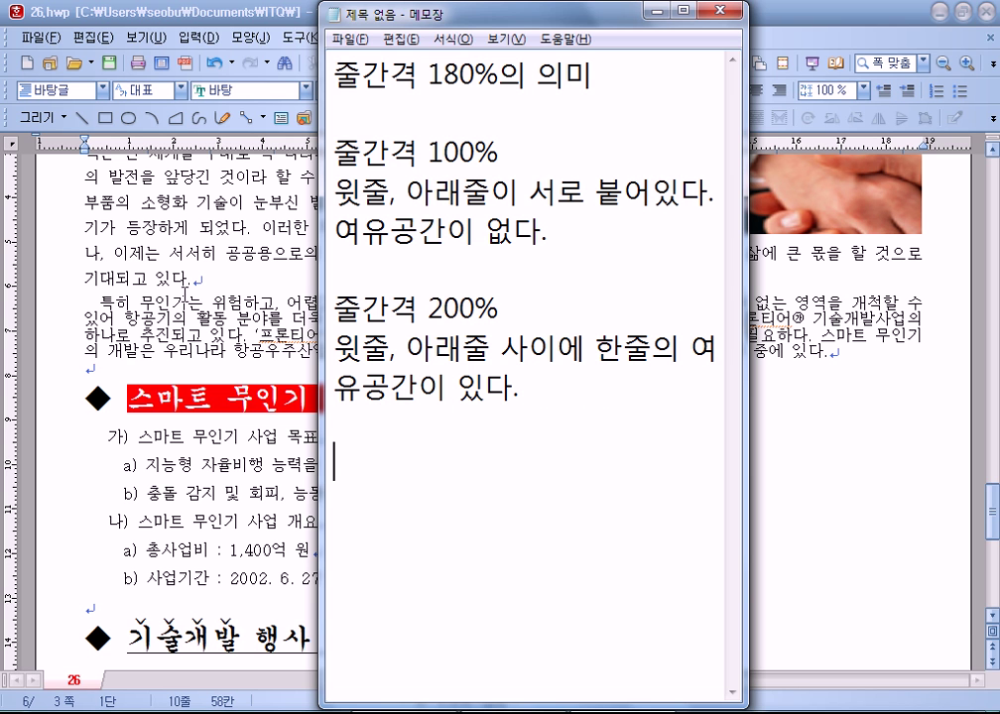
Step: Switch to 26.hwp and set the line spacing of the 특히 무인기는 paragraph to 200 %
{"action": "key", "text": "alt+Tab"}
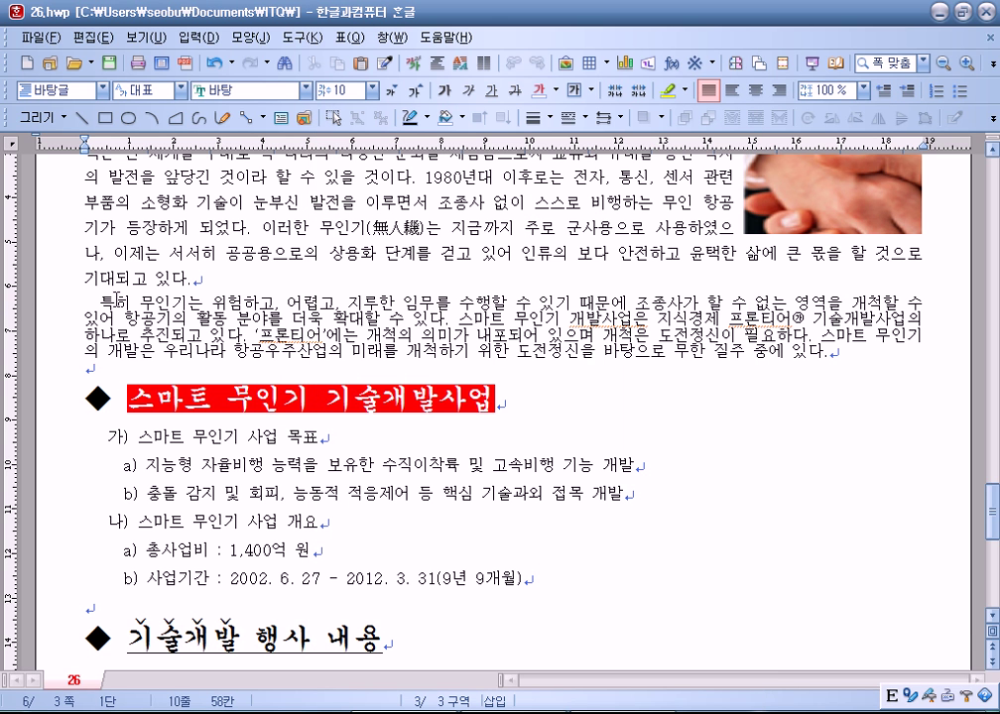
{"action": "left_click_drag", "start_coordinate": [171, 301], "coordinate": [347, 352]}
{"action": "left_click", "coordinate": [865, 89]}
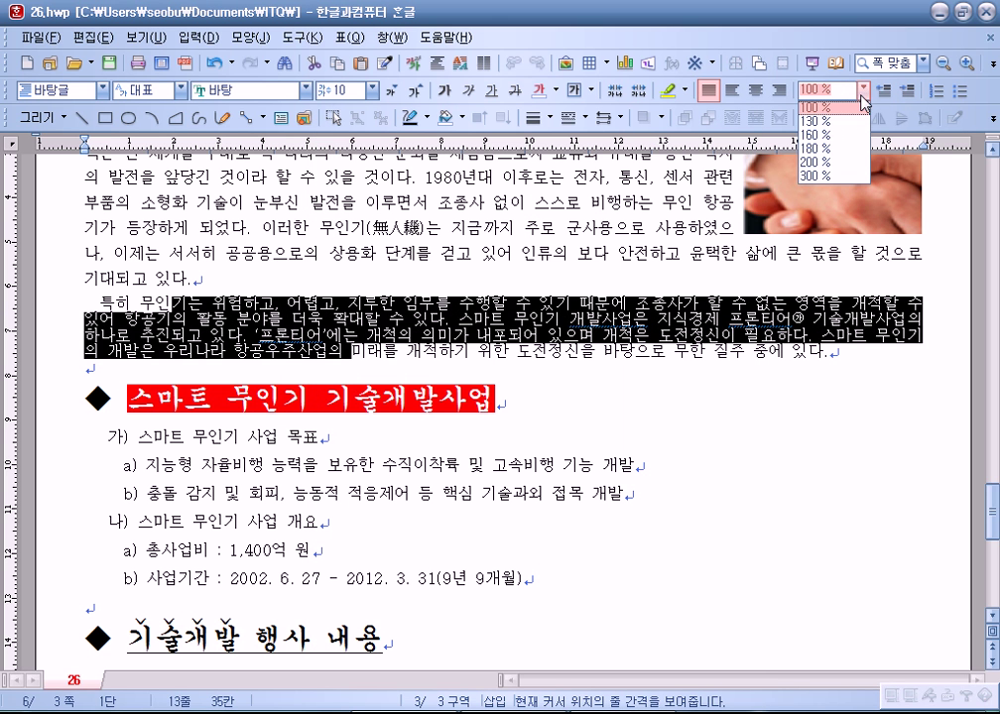
{"action": "left_click", "coordinate": [815, 161]}
{"action": "left_click", "coordinate": [507, 322]}
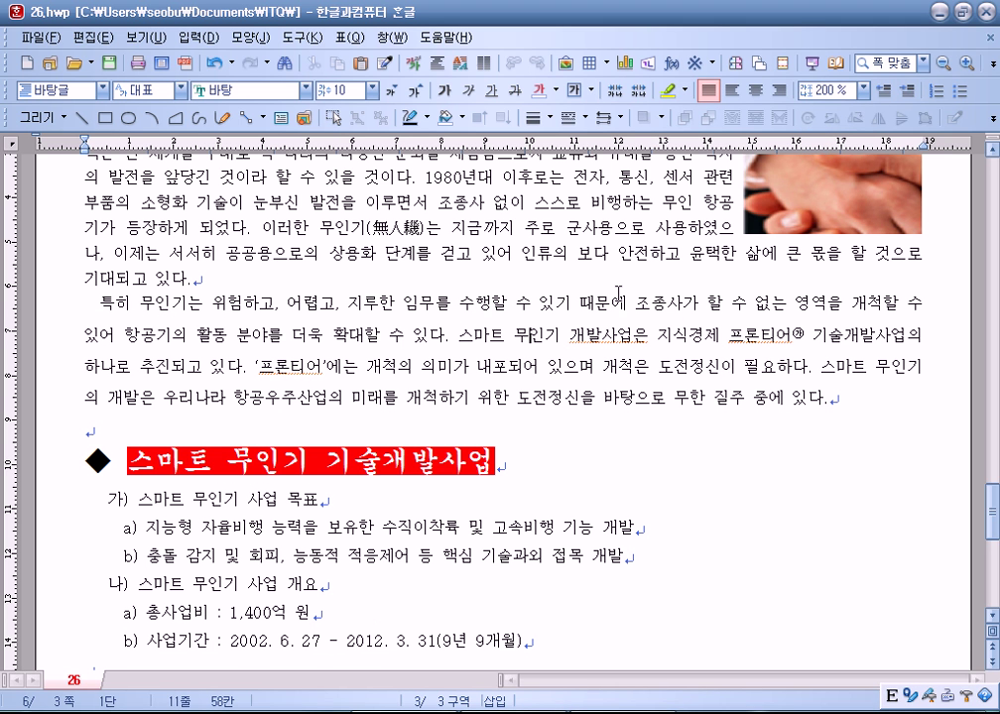
Step: Increase the line spacing of the 특히 무인기는 paragraph to 300 %
{"action": "left_click_drag", "start_coordinate": [453, 300], "coordinate": [494, 399]}
{"action": "left_click", "coordinate": [865, 89]}
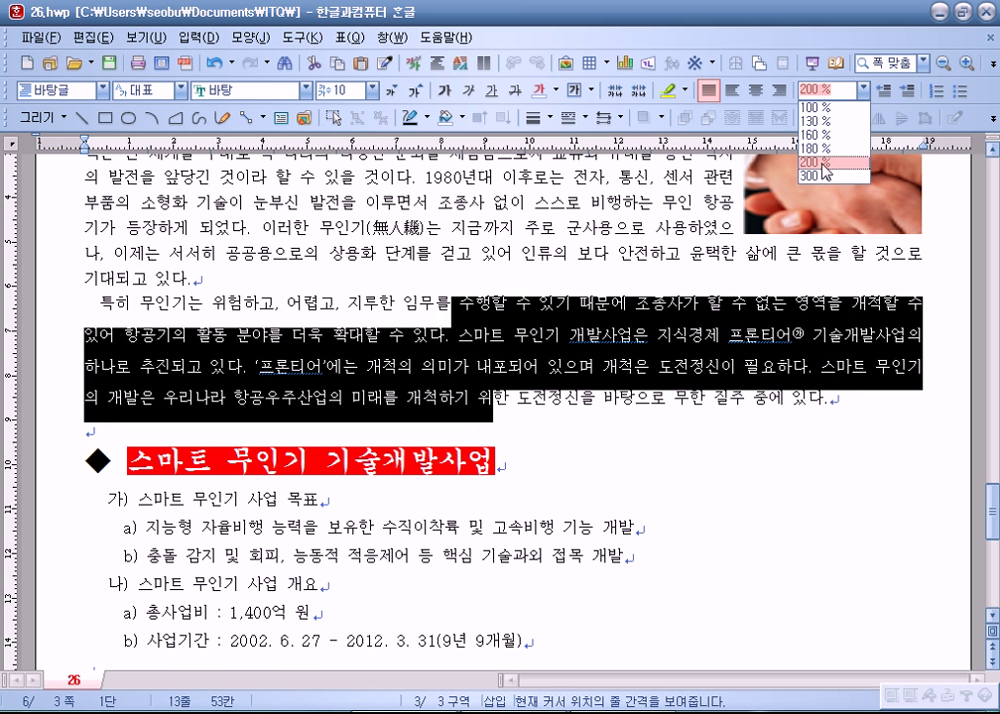
{"action": "left_click", "coordinate": [826, 186]}
{"action": "left_click", "coordinate": [585, 316]}
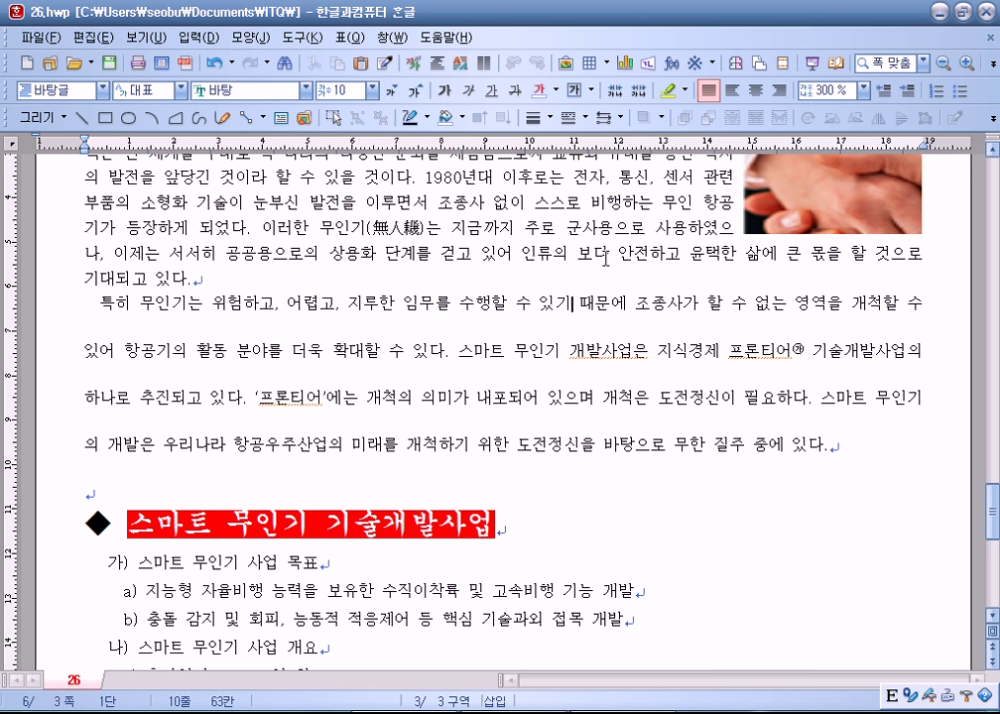
Step: Check the Notepad note, then return the 특히 무인기는 paragraph in 26.hwp to 160 % line spacing
{"action": "key", "text": "alt+Tab"}
{"action": "left_click", "coordinate": [397, 446]}
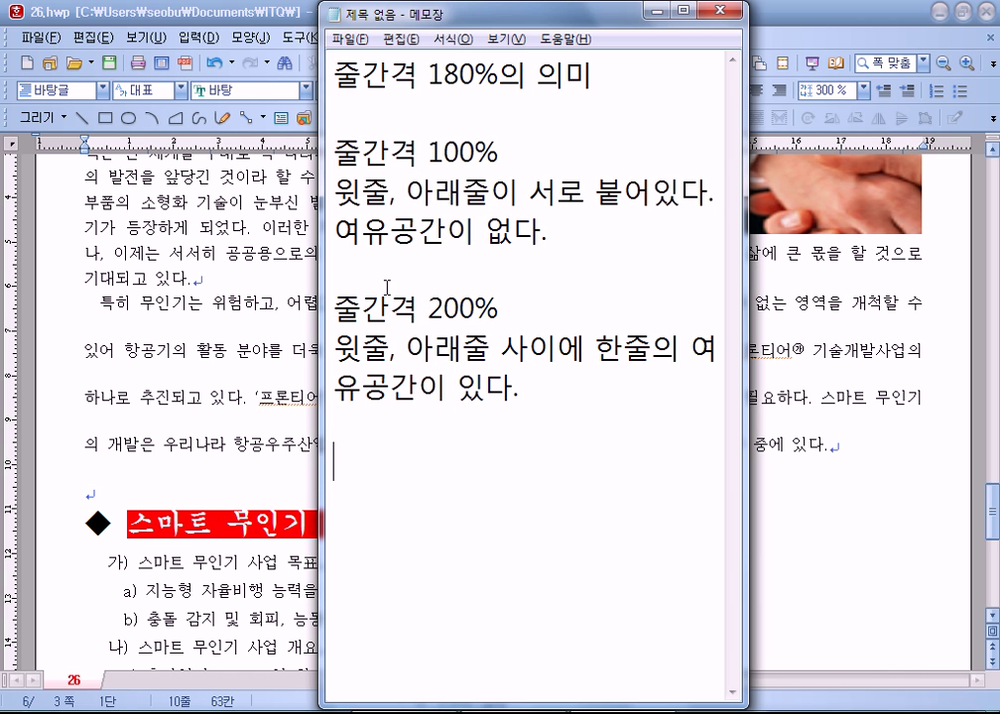
{"action": "left_click", "coordinate": [305, 226]}
{"action": "left_click_drag", "start_coordinate": [172, 303], "coordinate": [316, 461]}
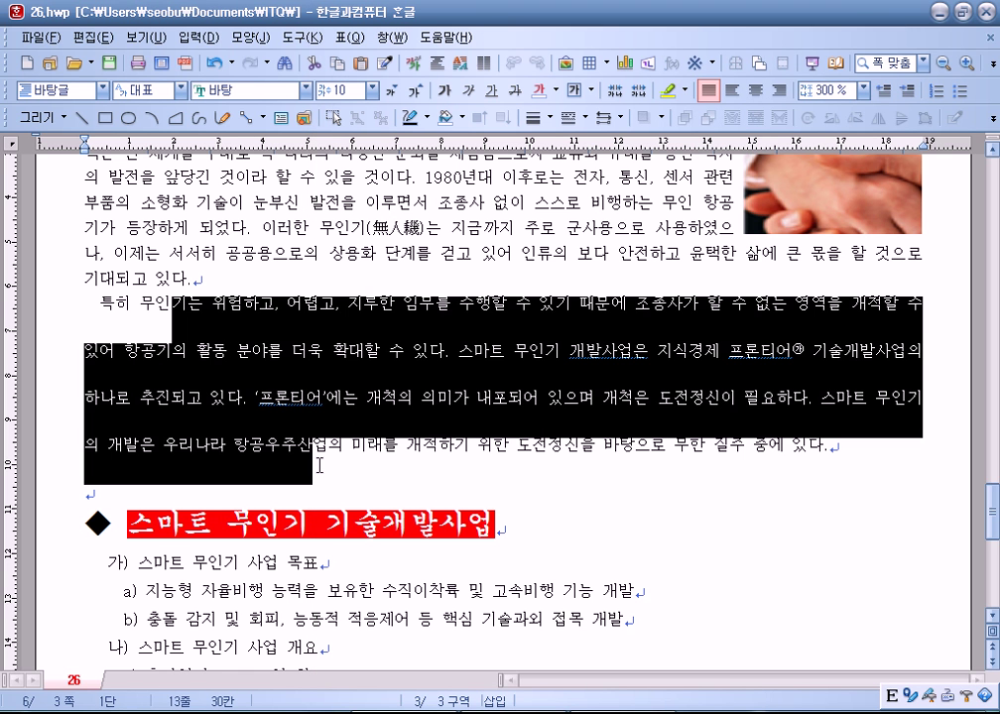
{"action": "left_click", "coordinate": [863, 89]}
{"action": "left_click", "coordinate": [834, 123]}
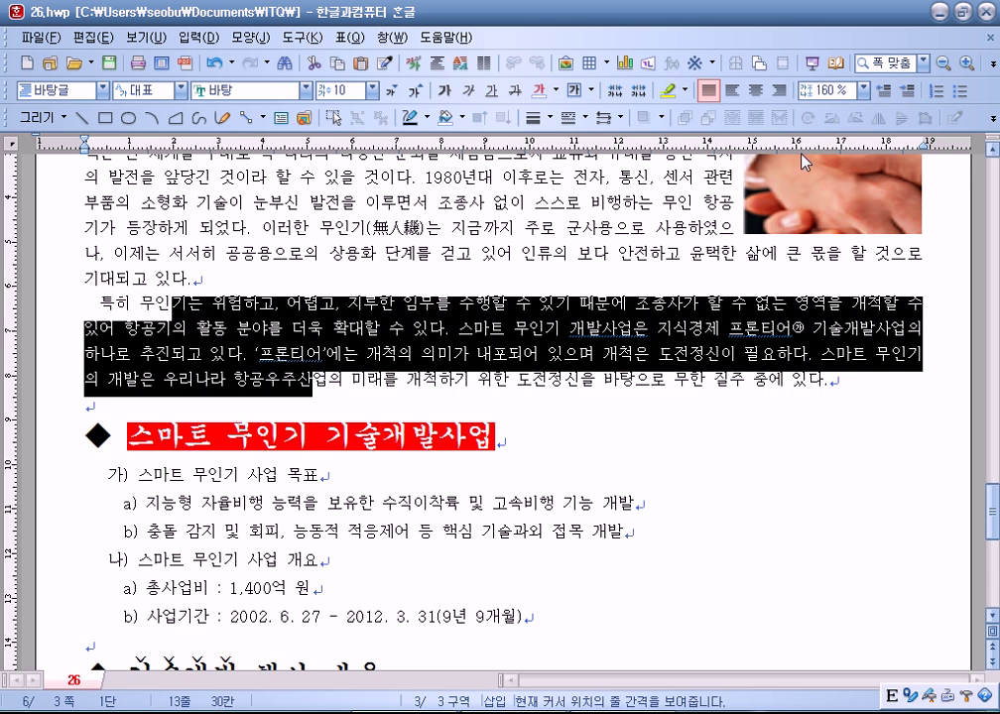
{"action": "key", "text": "Escape"}
Step: Compare the line spacing of the numbered list under 스마트 무인기 기술개발사업 with the body paragraph above and the spacing note
{"action": "scroll", "coordinate": [168, 193], "scroll_direction": "down", "scroll_amount": 5}
{"action": "left_click_drag", "start_coordinate": [171, 195], "coordinate": [541, 337]}
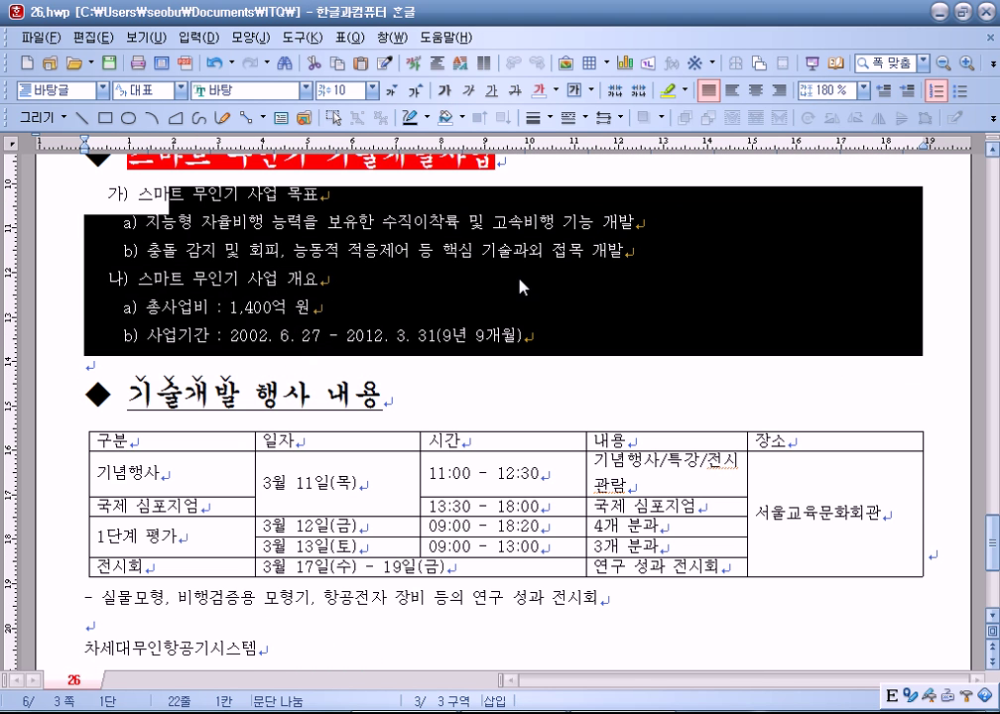
{"action": "left_click", "coordinate": [310, 194]}
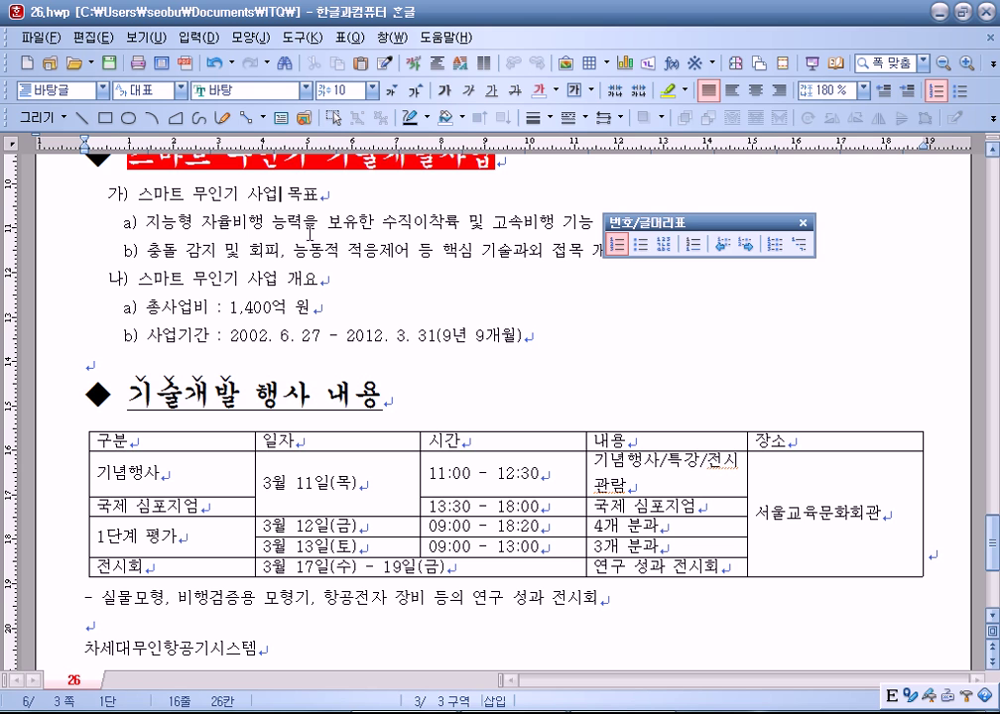
{"action": "scroll", "coordinate": [275, 318], "scroll_direction": "up", "scroll_amount": 2}
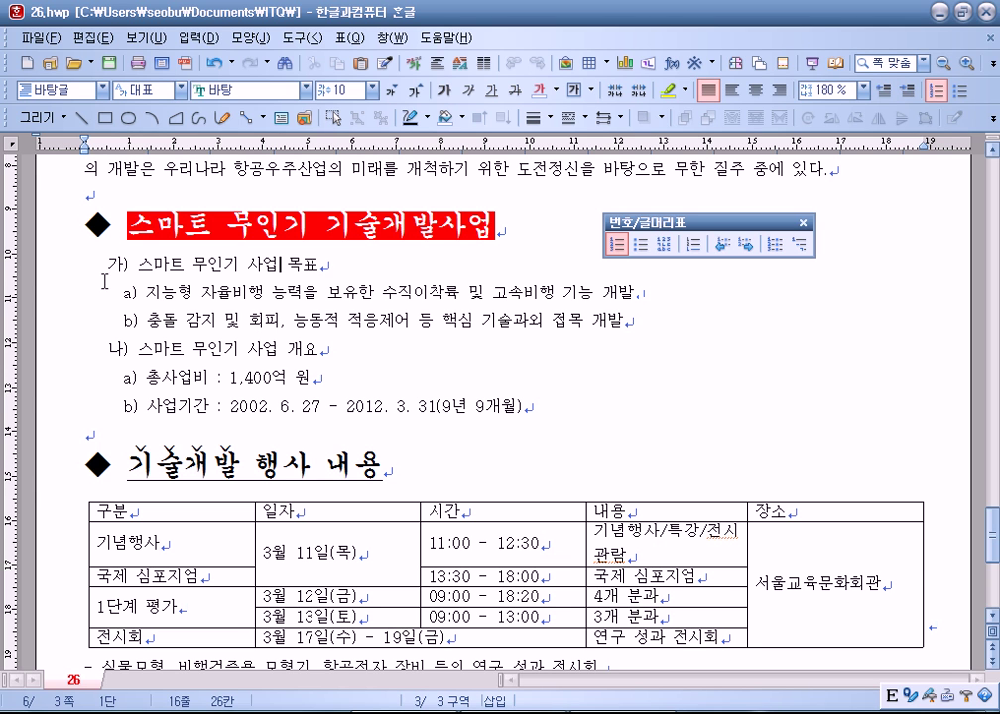
{"action": "scroll", "coordinate": [133, 262], "scroll_direction": "up", "scroll_amount": 3}
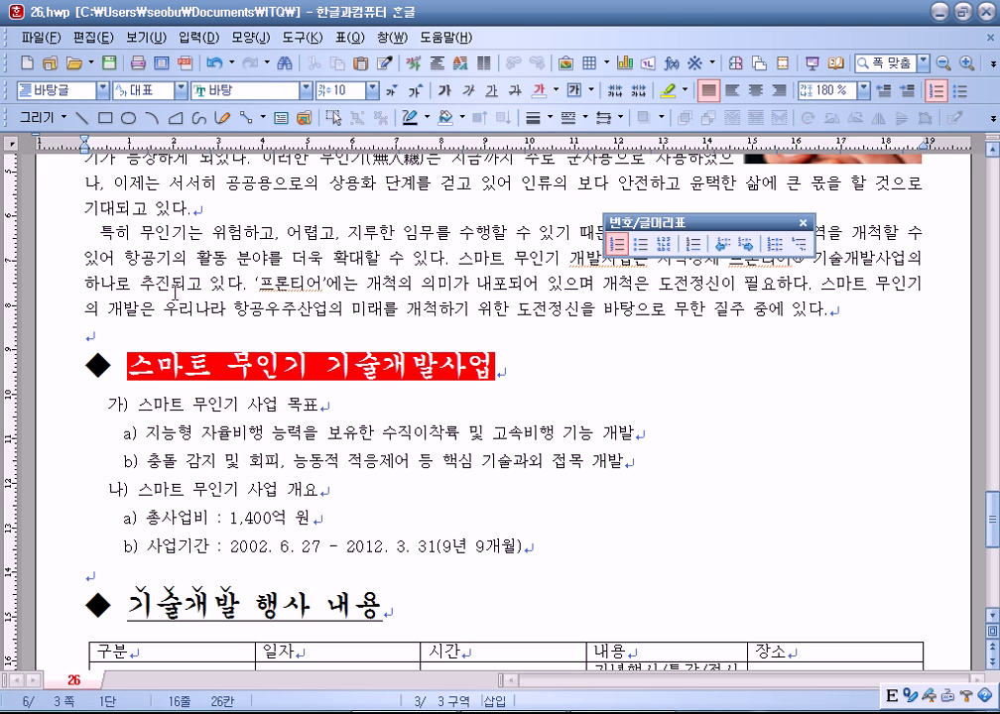
{"action": "left_click_drag", "start_coordinate": [170, 232], "coordinate": [386, 319]}
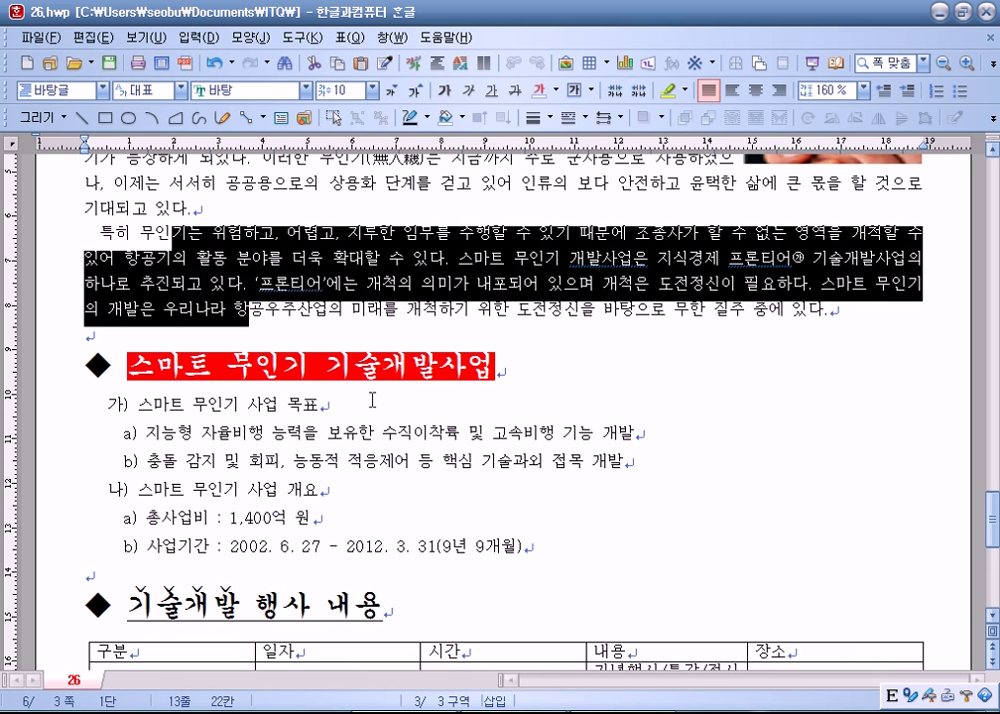
{"action": "scroll", "coordinate": [371, 415], "scroll_direction": "down", "scroll_amount": 1}
{"action": "left_click", "coordinate": [263, 450]}
{"action": "left_click_drag", "start_coordinate": [186, 339], "coordinate": [288, 477]}
{"action": "left_click_drag", "start_coordinate": [147, 364], "coordinate": [328, 392]}
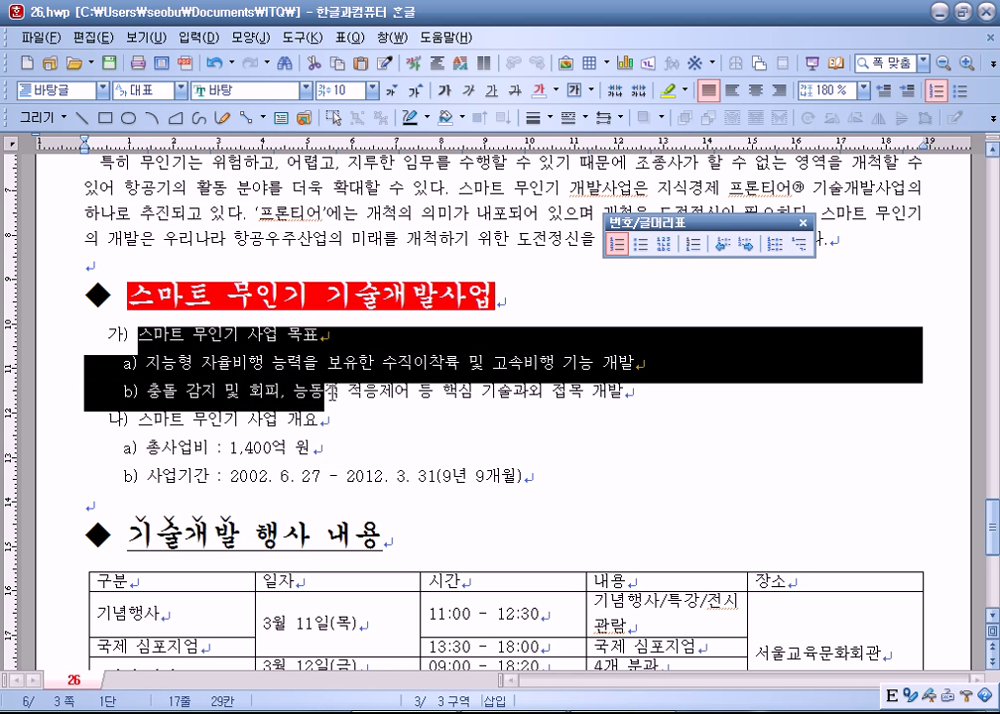
{"action": "left_click", "coordinate": [352, 476]}
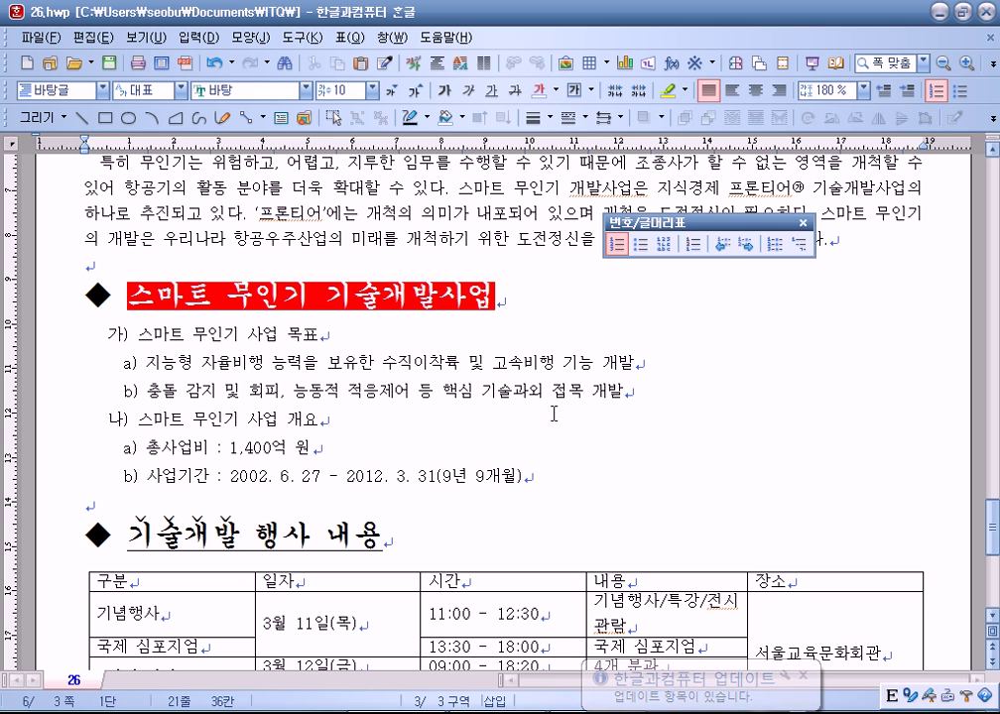
{"action": "key", "text": "alt+Tab"}
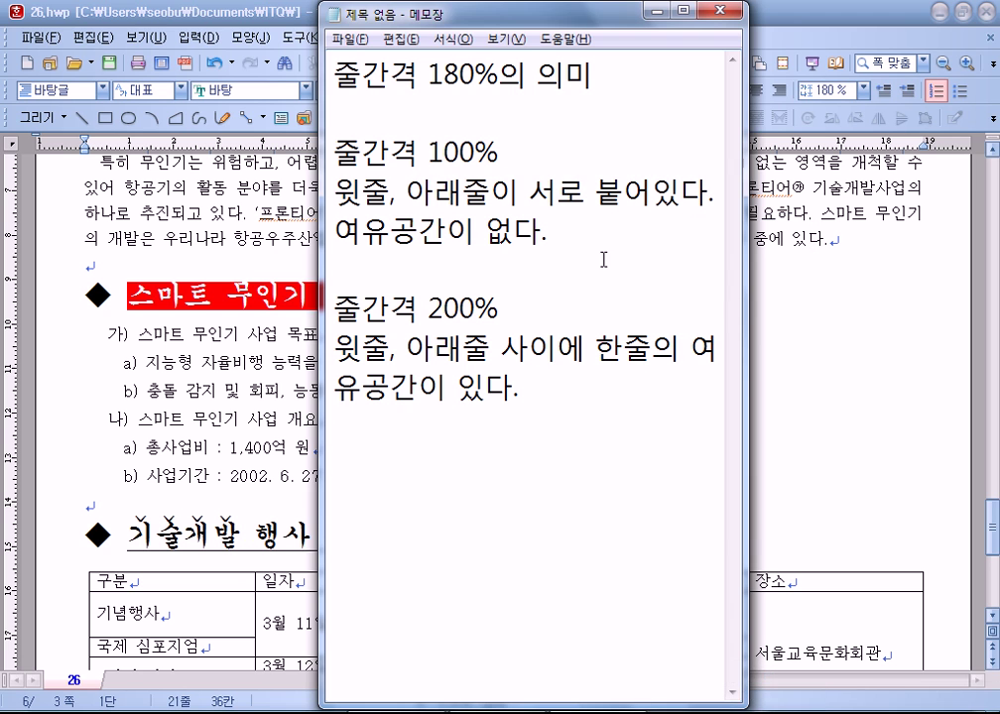
{"action": "key", "text": "alt+Tab"}
{"action": "left_click", "coordinate": [486, 394]}
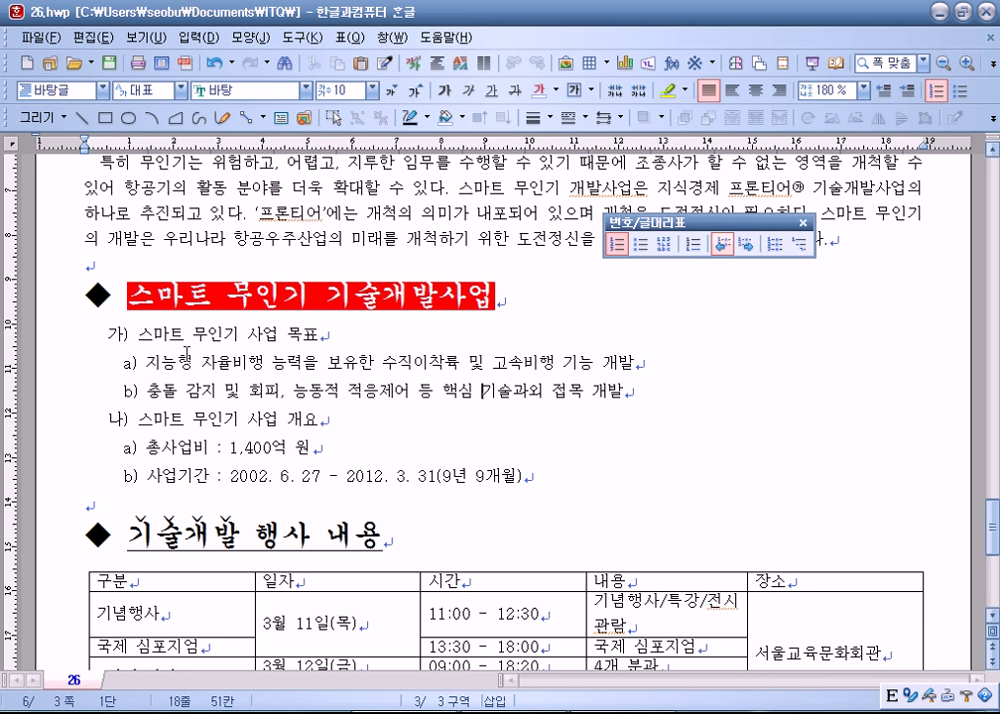
{"action": "left_click_drag", "start_coordinate": [124, 337], "coordinate": [359, 477]}
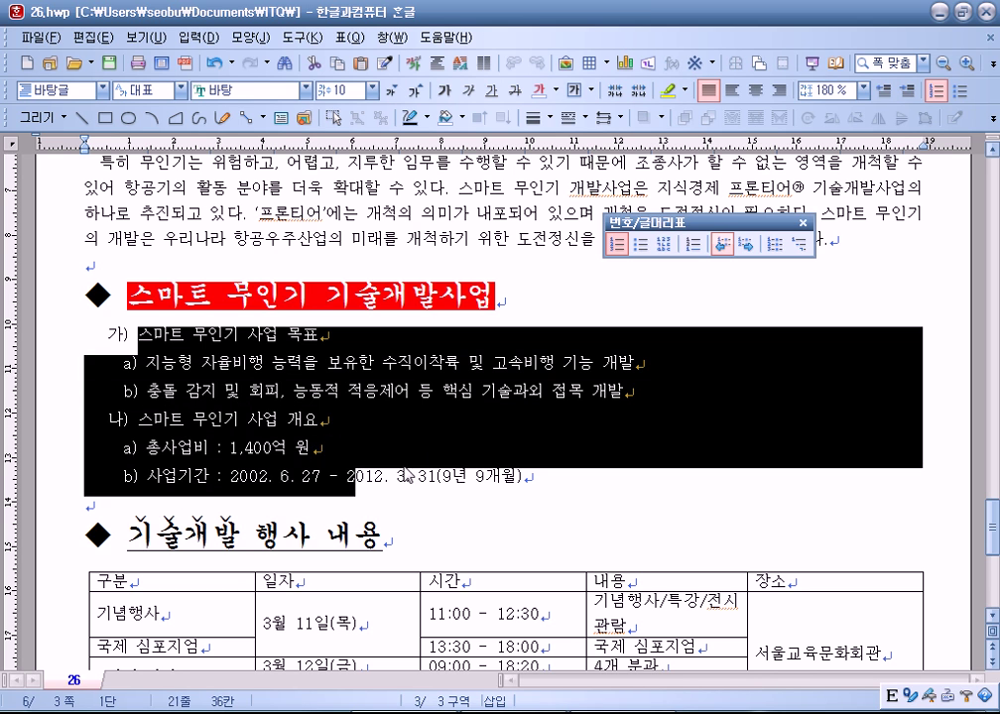
{"action": "left_click", "coordinate": [377, 472]}
{"action": "left_click", "coordinate": [319, 477]}
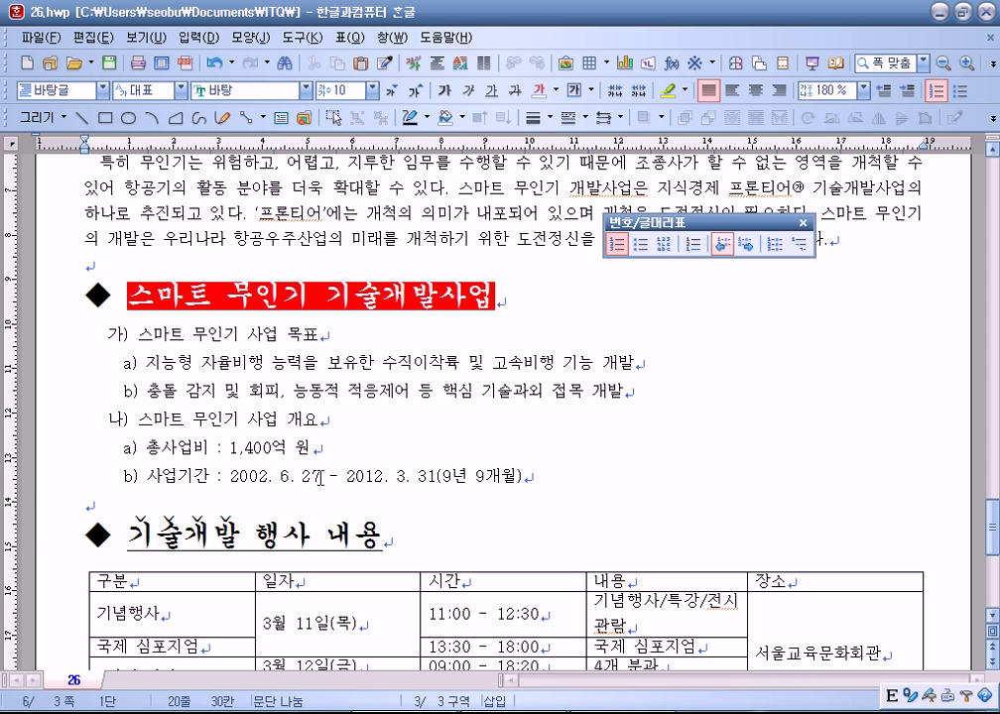
{"action": "scroll", "coordinate": [318, 478], "scroll_direction": "down", "scroll_amount": 2}
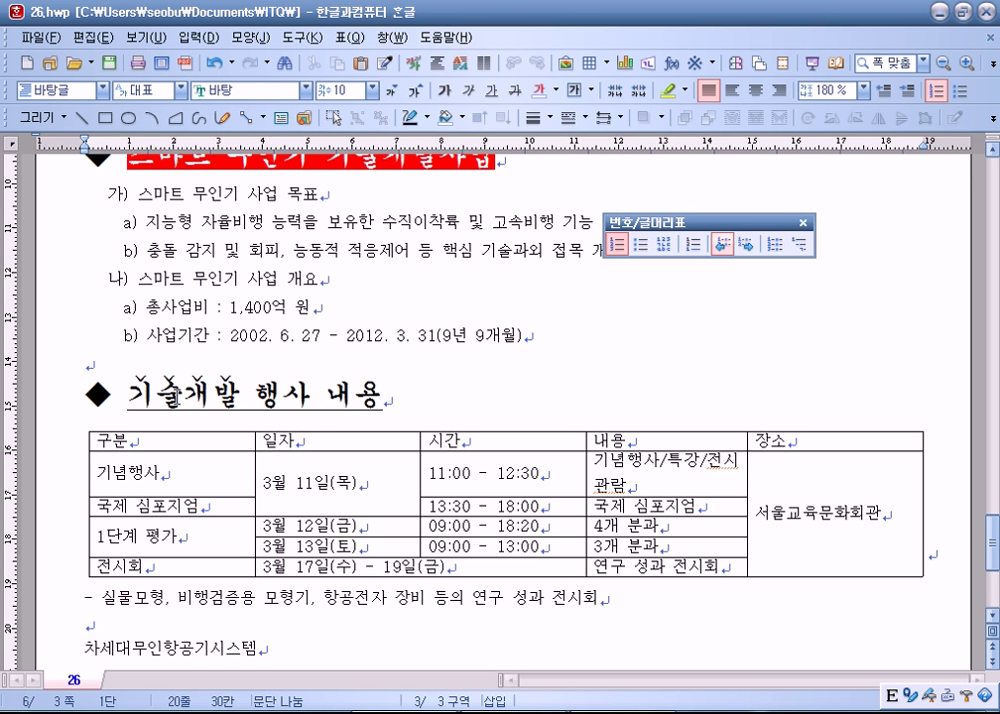
Step: Select the numbered lines from 가) to the last b) and open their paragraph numbering settings
{"action": "left_click_drag", "start_coordinate": [214, 159], "coordinate": [273, 288]}
{"action": "left_click_drag", "start_coordinate": [99, 195], "coordinate": [288, 335]}
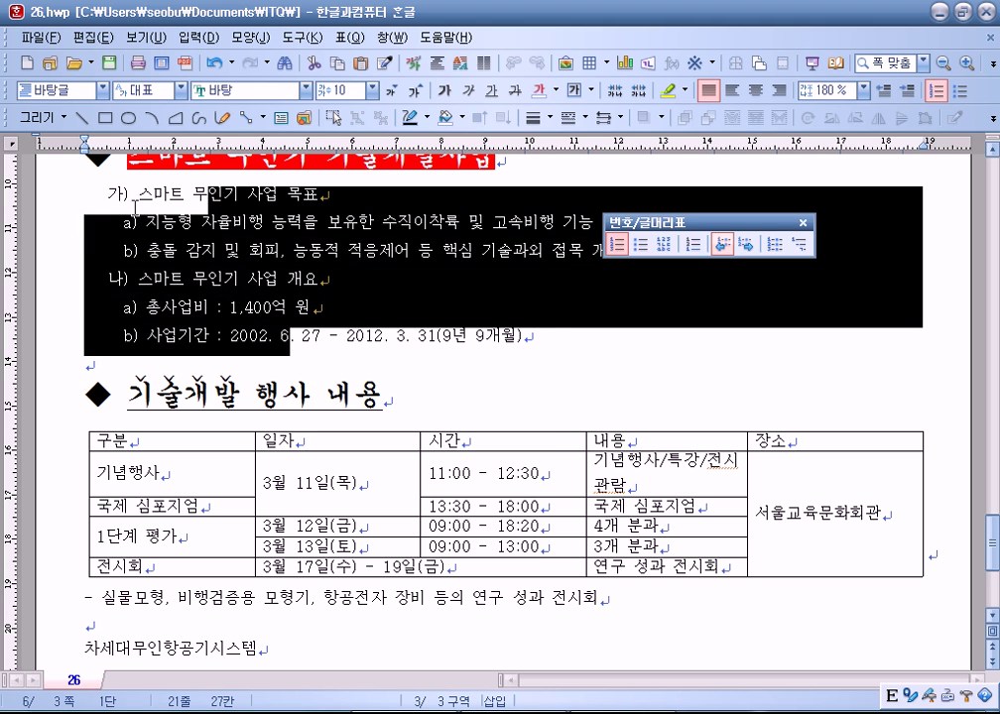
{"action": "right_click", "coordinate": [362, 234]}
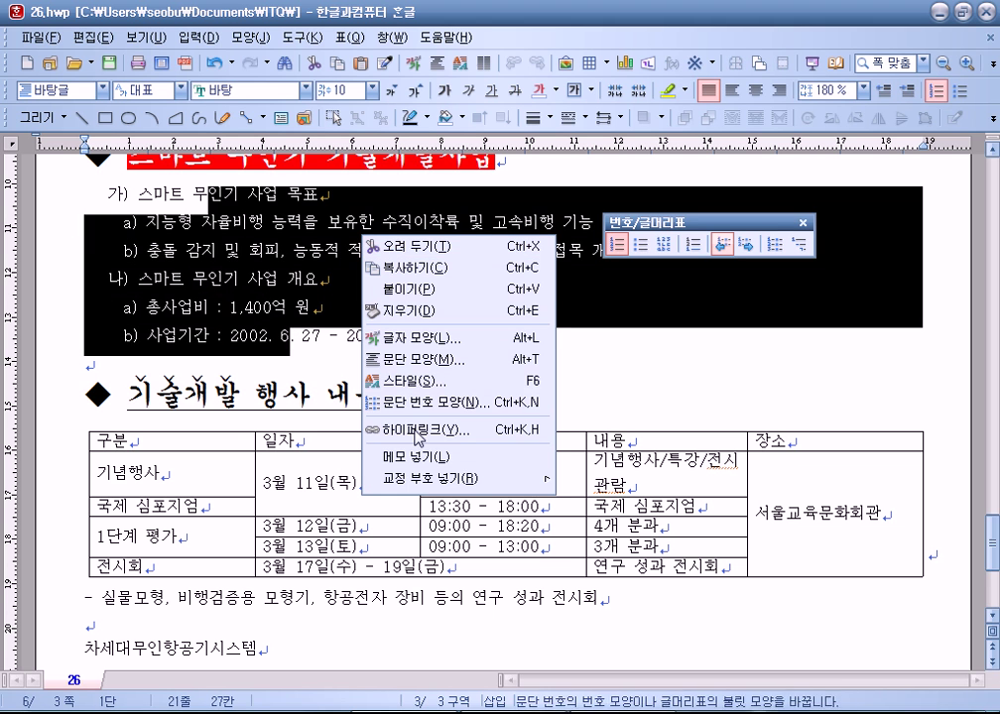
{"action": "left_click", "coordinate": [414, 403]}
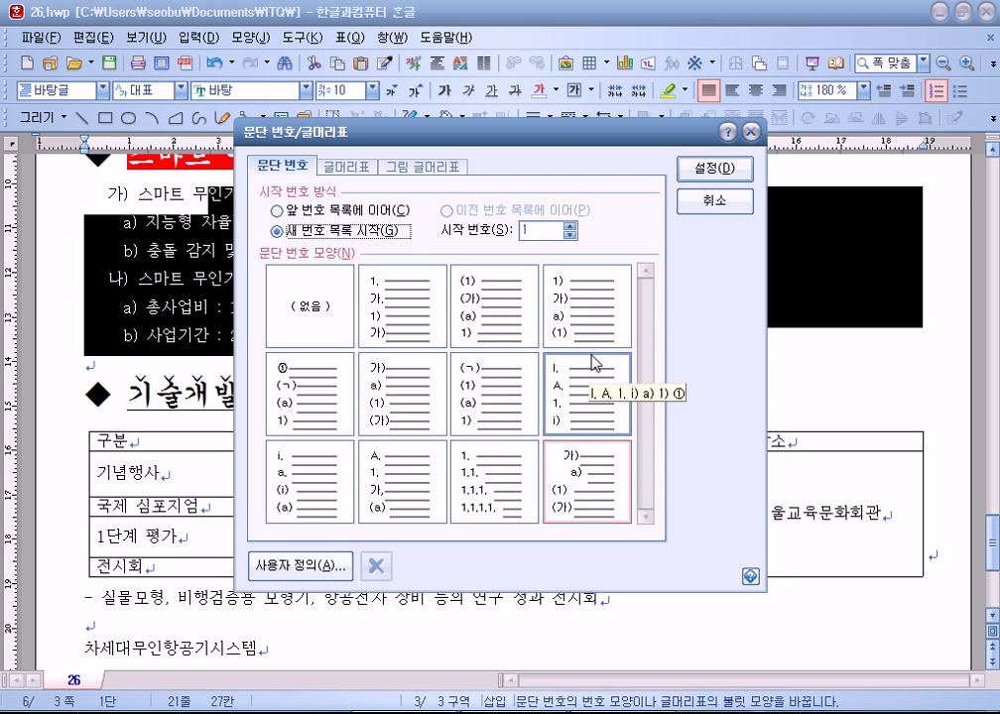
Step: Clear all text from the Notepad note, then make its window taller and move it clear of most numbering formats
{"action": "key", "text": "alt+Tab"}
{"action": "key", "text": "ctrl+a"}
{"action": "key", "text": "Delete"}
{"action": "left_click_drag", "start_coordinate": [547, 27], "coordinate": [643, 72]}
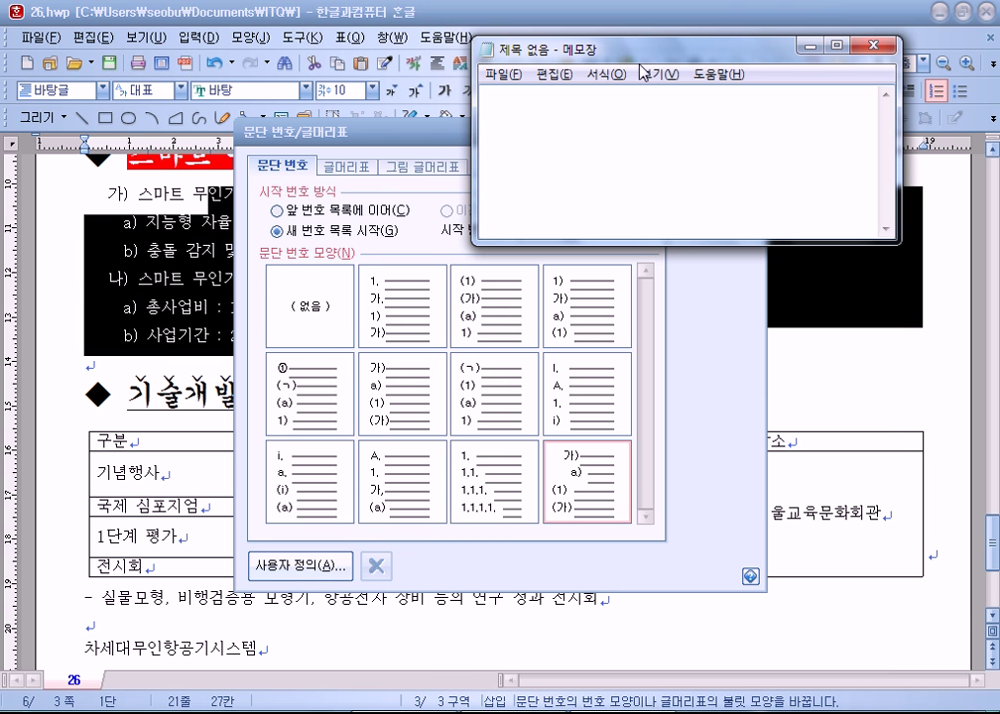
{"action": "left_click_drag", "start_coordinate": [636, 241], "coordinate": [636, 355]}
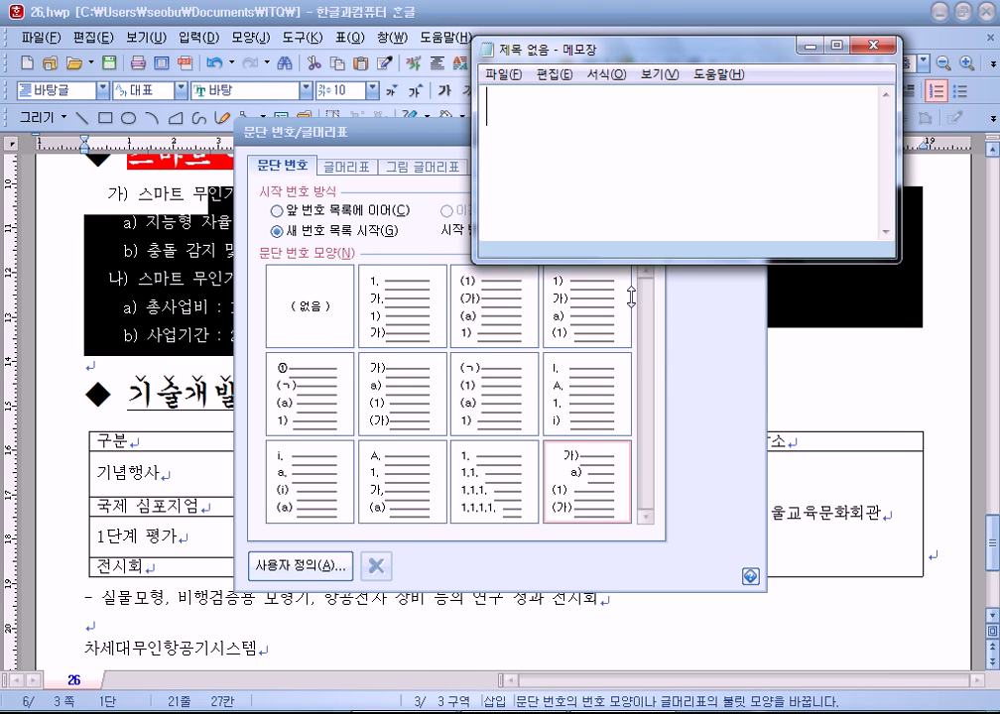
{"action": "left_click_drag", "start_coordinate": [585, 47], "coordinate": [655, 38]}
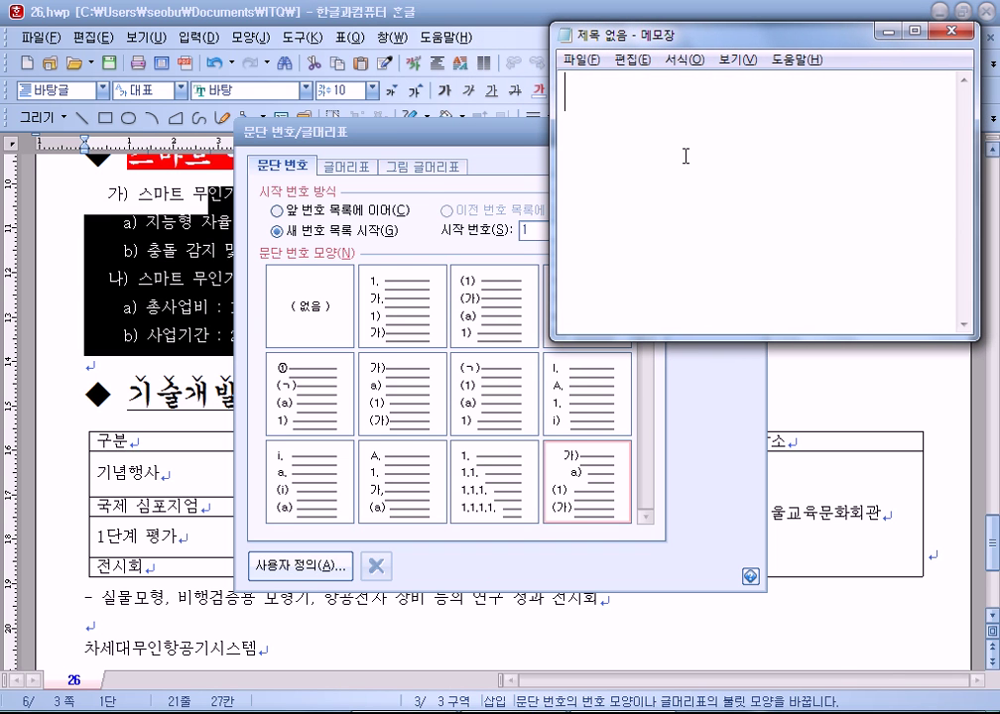
Step: Write [A] in the Notepad note with the indented lines ~1) and ~2) beneath it
{"action": "type", "text": "["}
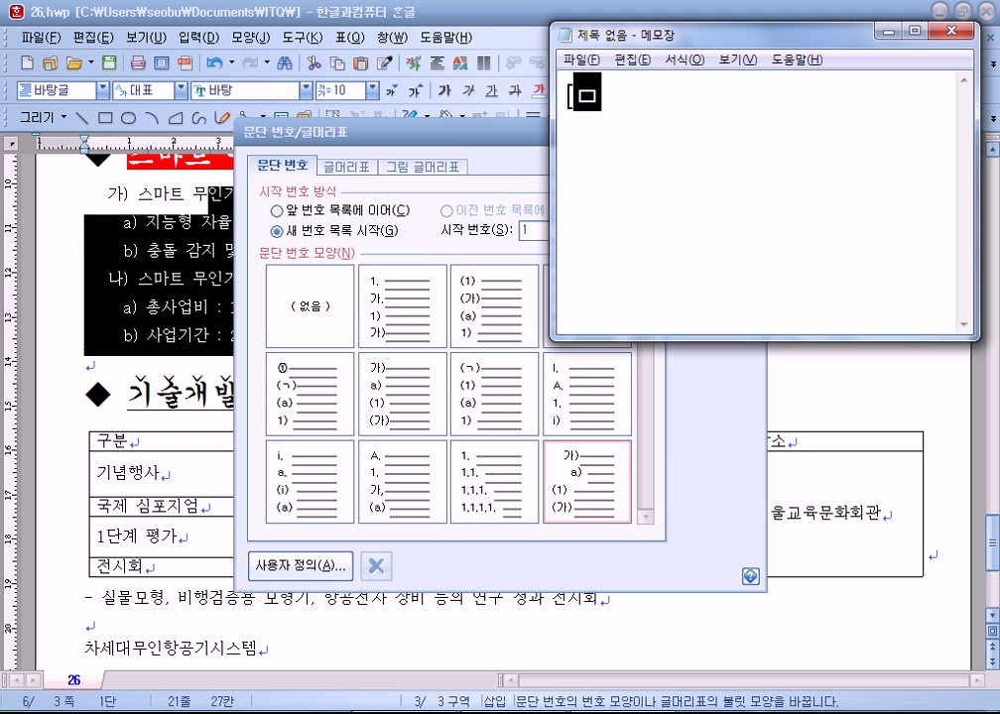
{"action": "type", "text": "A]"}
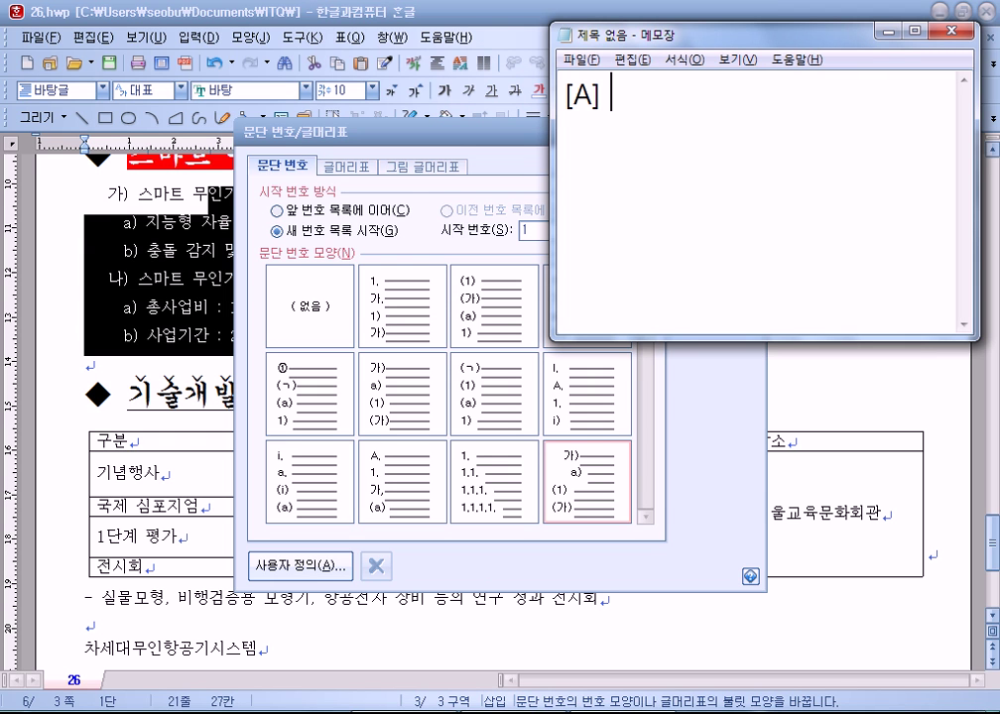
{"action": "key", "text": "Return"}
{"action": "type", "text": "~1)"}
{"action": "key", "text": "Return"}
{"action": "type", "text": "~"}
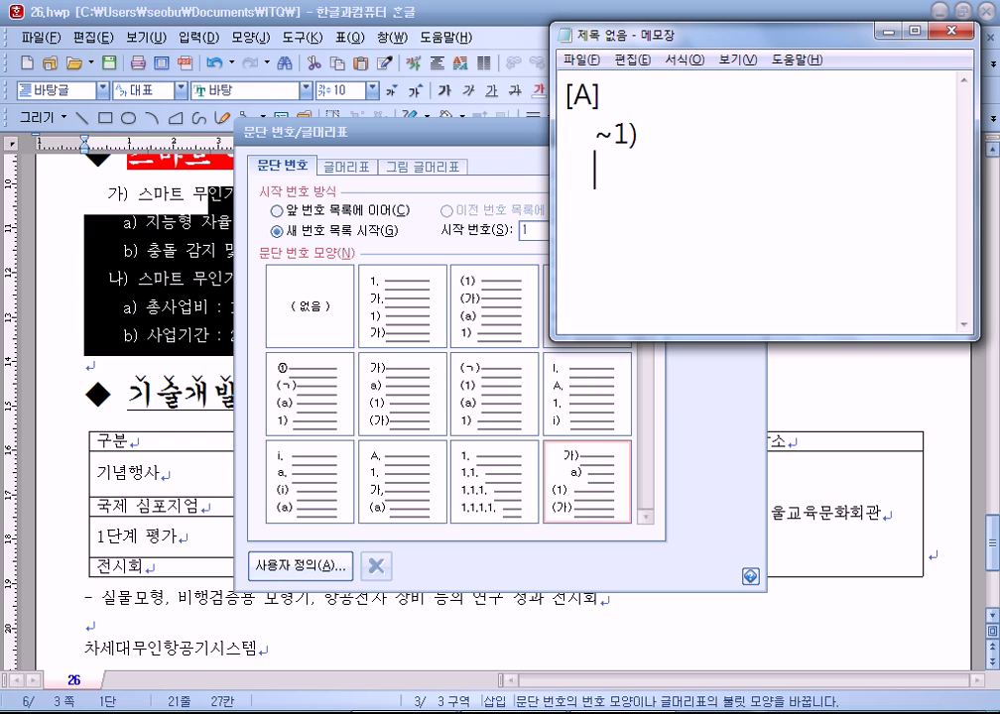
{"action": "type", "text": "2)"}
{"action": "key", "text": "Return"}
Step: Add [B] to the Notepad note, followed by its own indented lines ~1) and ~2)
{"action": "type", "text": "[B]"}
{"action": "key", "text": "Return"}
{"action": "type", "text": "~"}
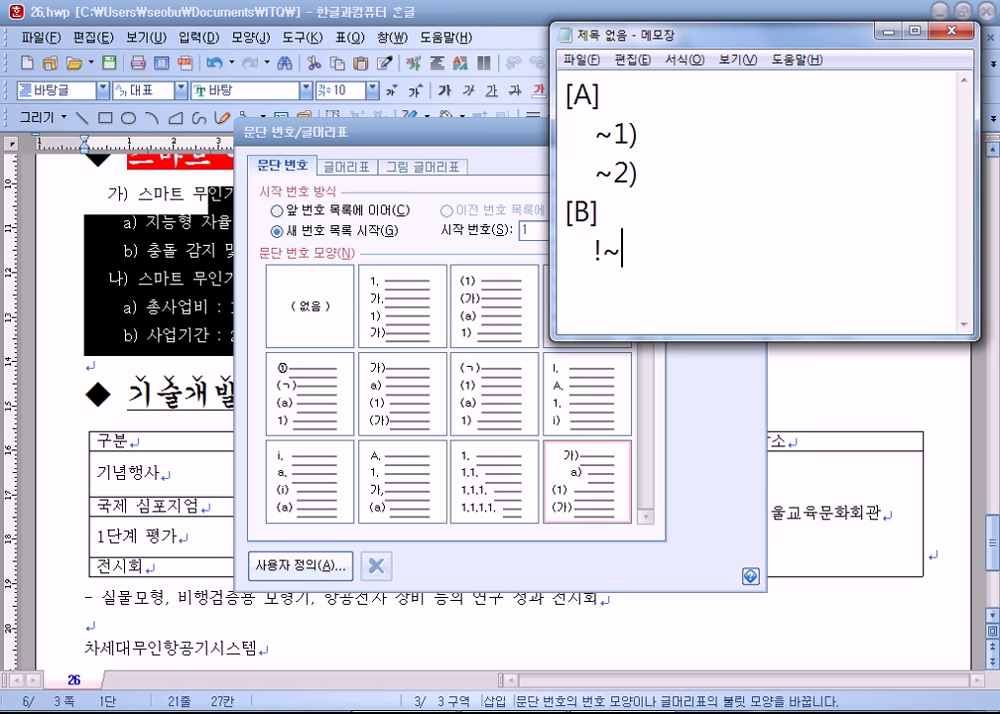
{"action": "type", "text": "1)"}
{"action": "key", "text": "Return"}
{"action": "type", "text": "~"}
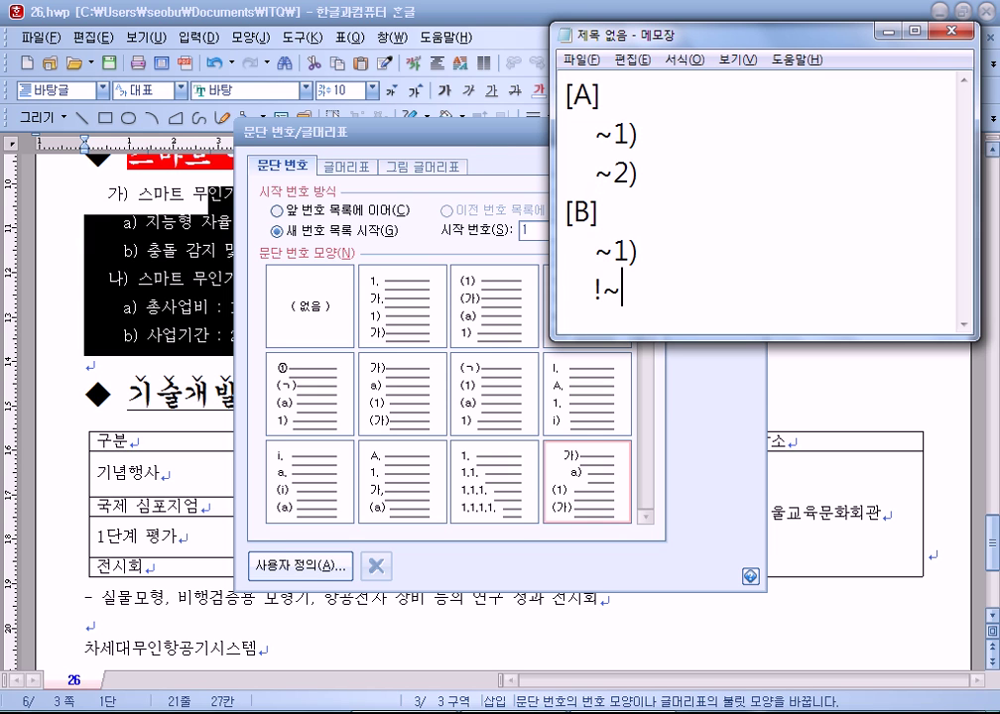
{"action": "type", "text": "2)"}
{"action": "key", "text": "Return"}
{"action": "scroll", "coordinate": [841, 74], "scroll_direction": "up", "scroll_amount": 1}
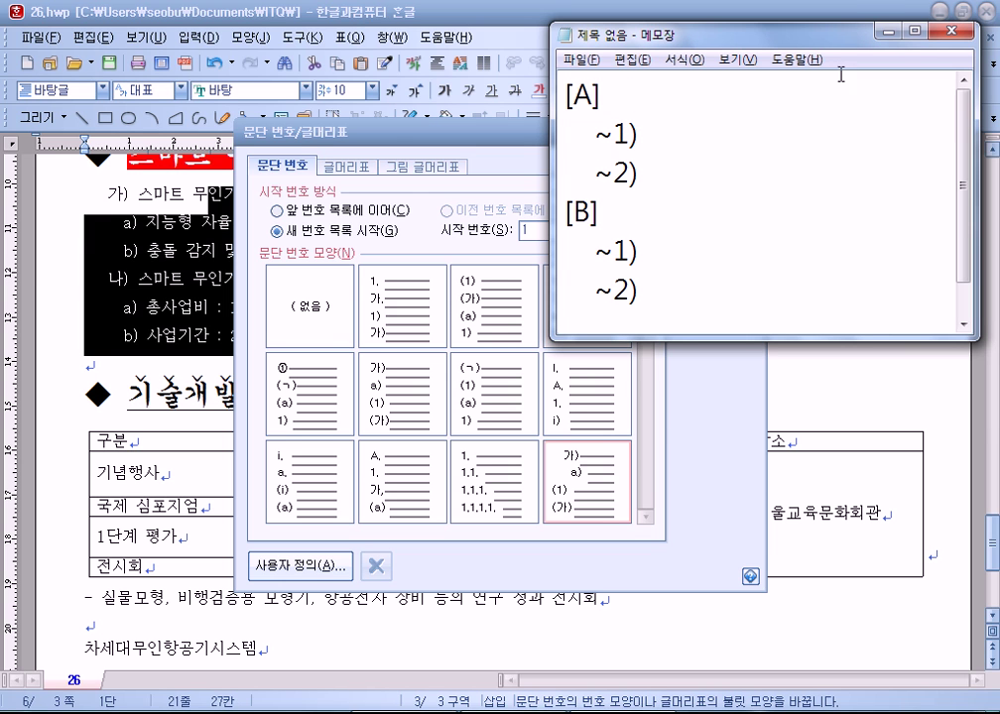
Step: Move the note clear of the numbering formats, then highlight [A], [B] and their indented lines in turn
{"action": "left_click_drag", "start_coordinate": [637, 40], "coordinate": [726, 39]}
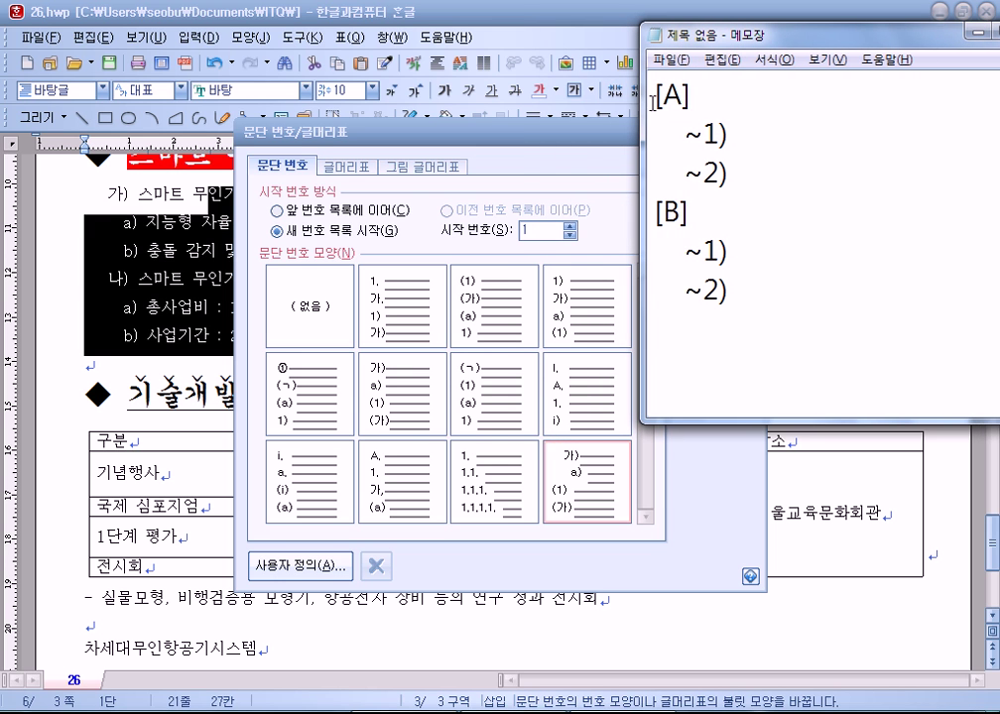
{"action": "left_click_drag", "start_coordinate": [655, 94], "coordinate": [690, 95]}
{"action": "left_click_drag", "start_coordinate": [654, 211], "coordinate": [690, 211]}
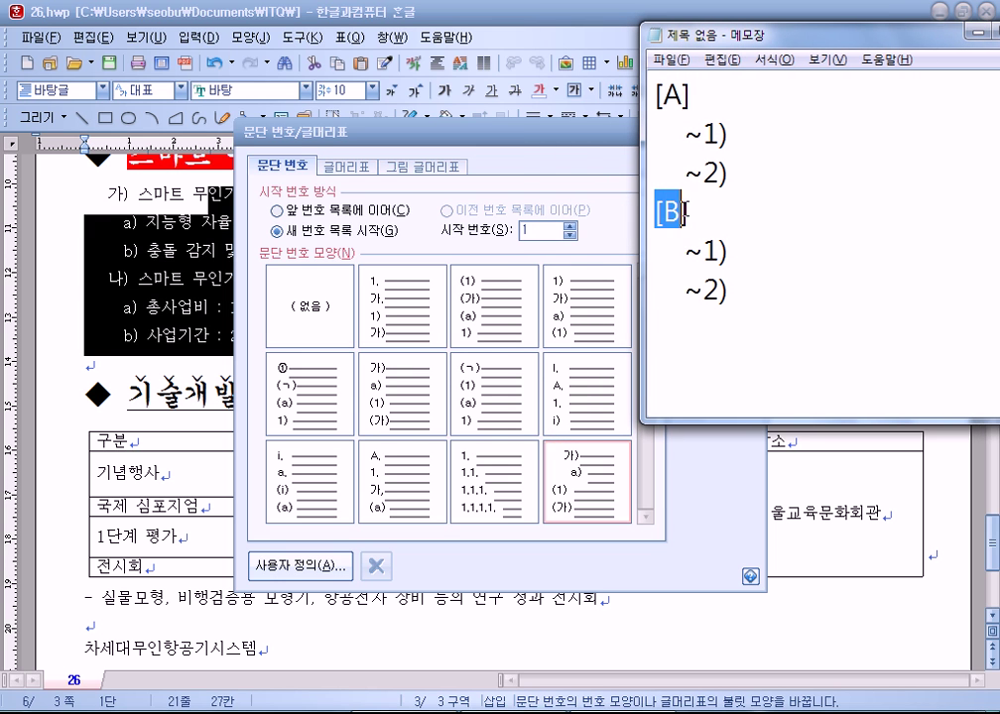
{"action": "left_click_drag", "start_coordinate": [684, 133], "coordinate": [736, 169]}
{"action": "left_click_drag", "start_coordinate": [684, 251], "coordinate": [746, 293]}
{"action": "left_click", "coordinate": [764, 298]}
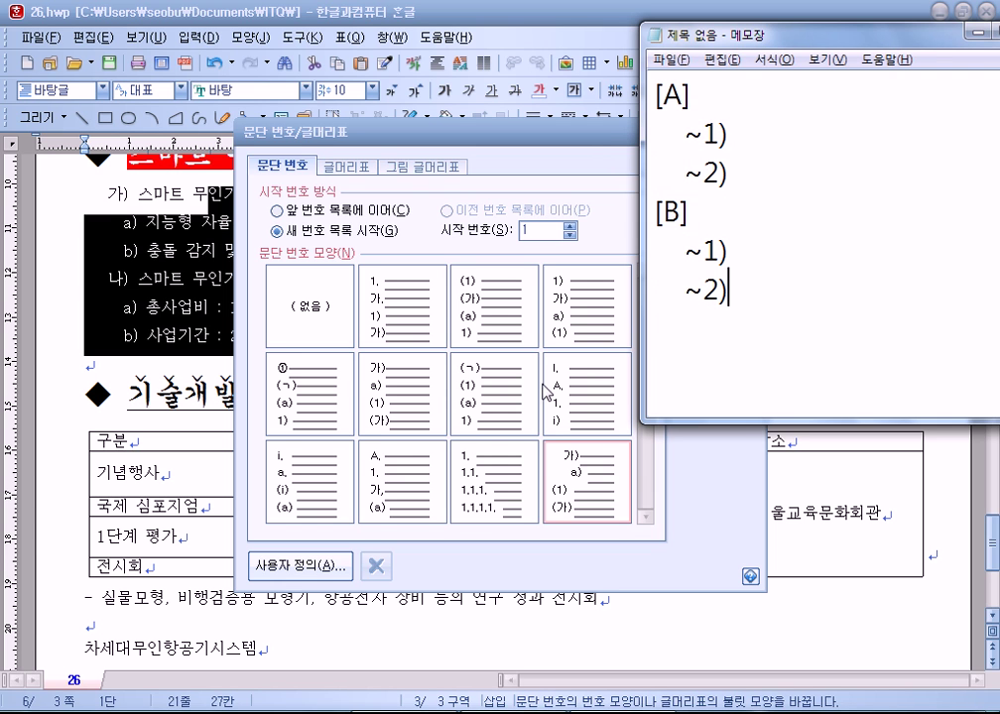
{"action": "left_click", "coordinate": [744, 341]}
{"action": "left_click_drag", "start_coordinate": [718, 288], "coordinate": [653, 94]}
{"action": "left_click", "coordinate": [681, 332]}
Step: Return to 26.hwp, cancel the paragraph numbering settings and highlight the 스마트 무인기 기술개발사업 heading
{"action": "left_click", "coordinate": [752, 568]}
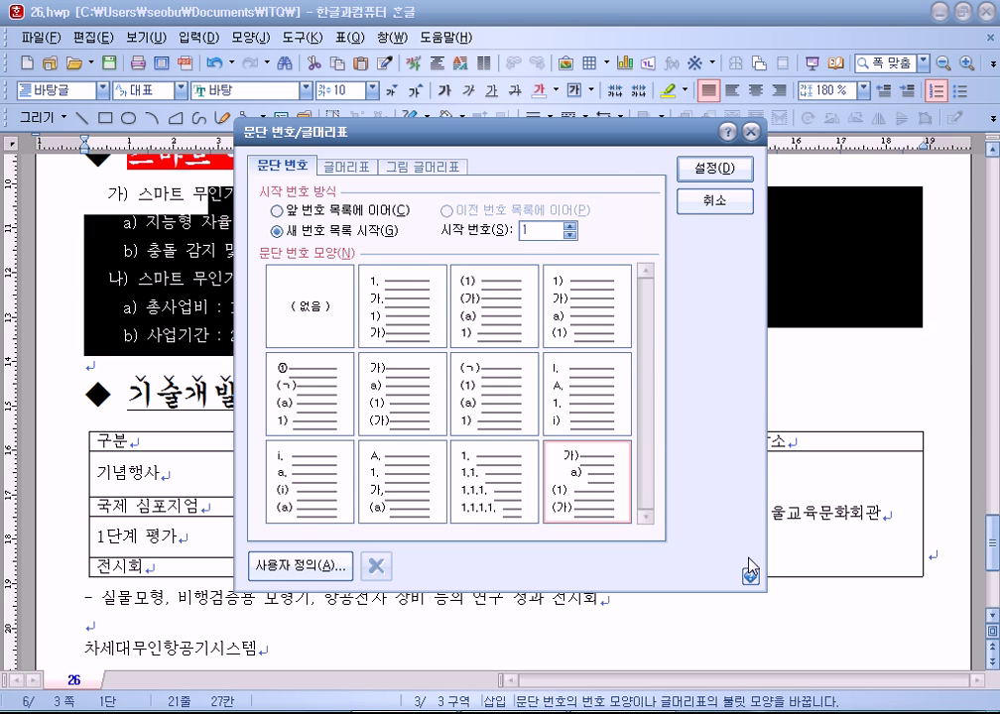
{"action": "left_click", "coordinate": [736, 199]}
{"action": "scroll", "coordinate": [496, 422], "scroll_direction": "up", "scroll_amount": 1}
{"action": "left_click", "coordinate": [127, 366]}
{"action": "left_click_drag", "start_coordinate": [127, 366], "coordinate": [488, 369]}
{"action": "left_click", "coordinate": [549, 386]}
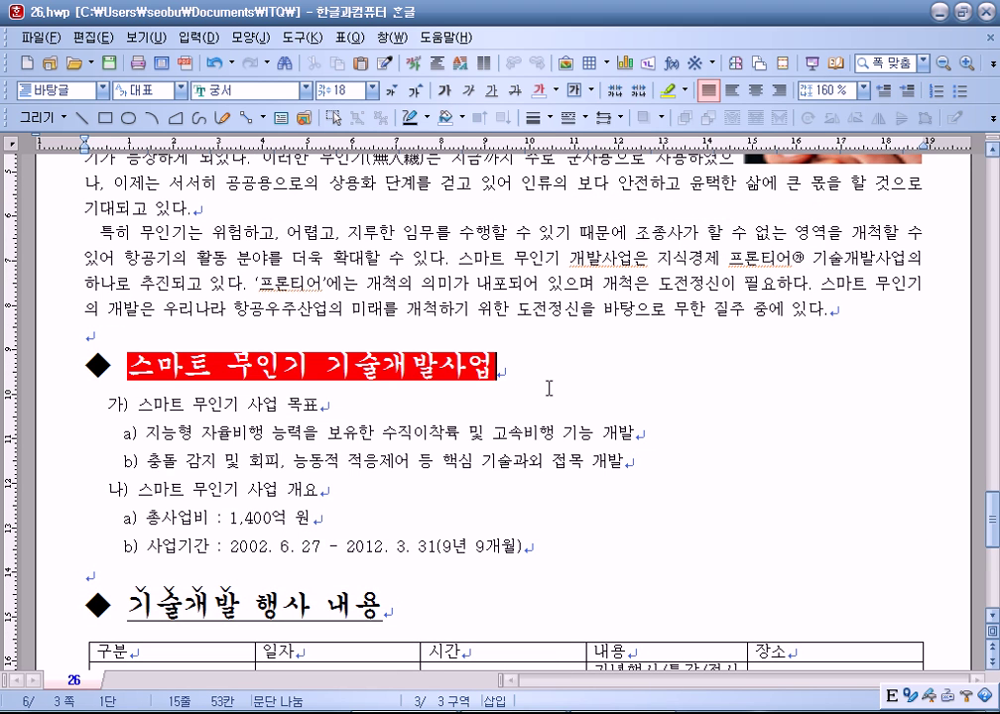
Step: Select the numbered lines from 가) to the last b) and view the available fonts without choosing one
{"action": "left_click_drag", "start_coordinate": [137, 405], "coordinate": [554, 547]}
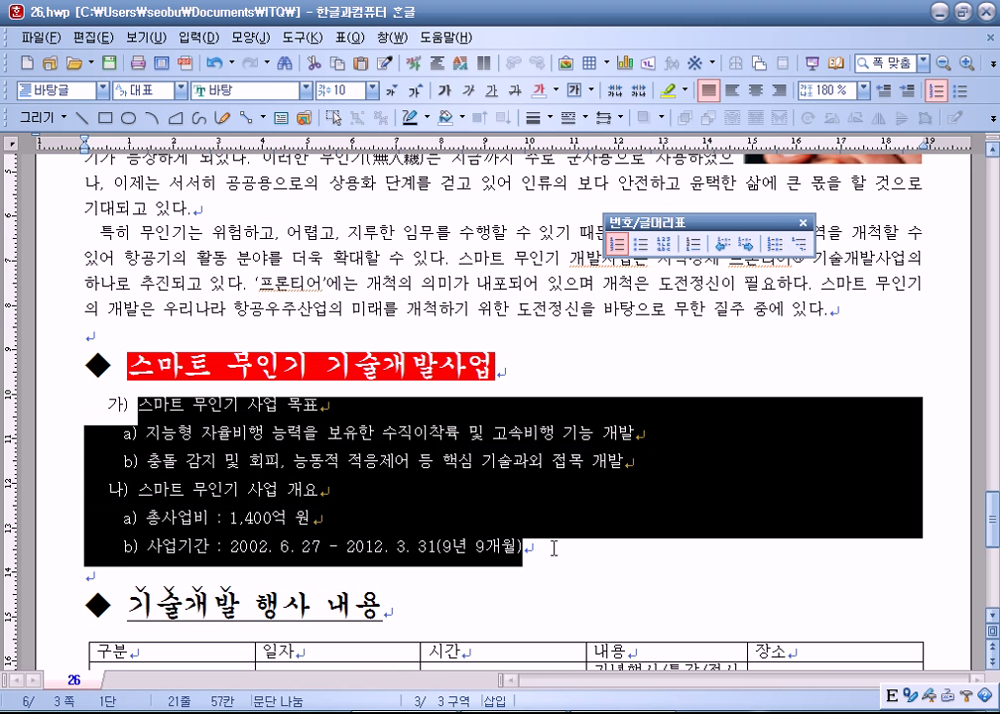
{"action": "left_click", "coordinate": [308, 91]}
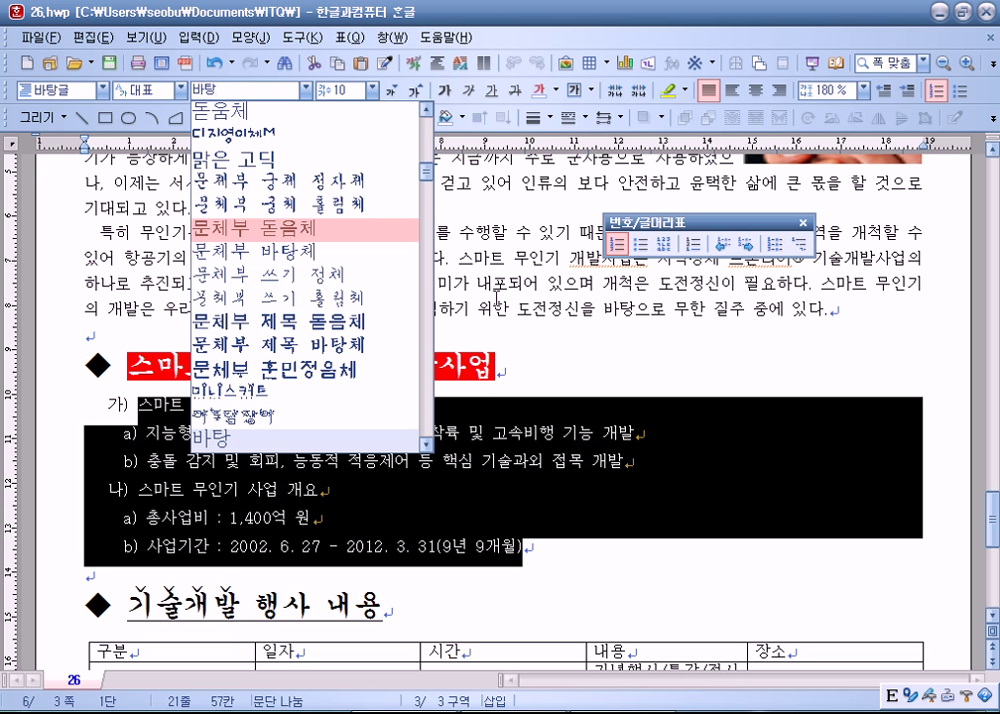
{"action": "left_click", "coordinate": [109, 405]}
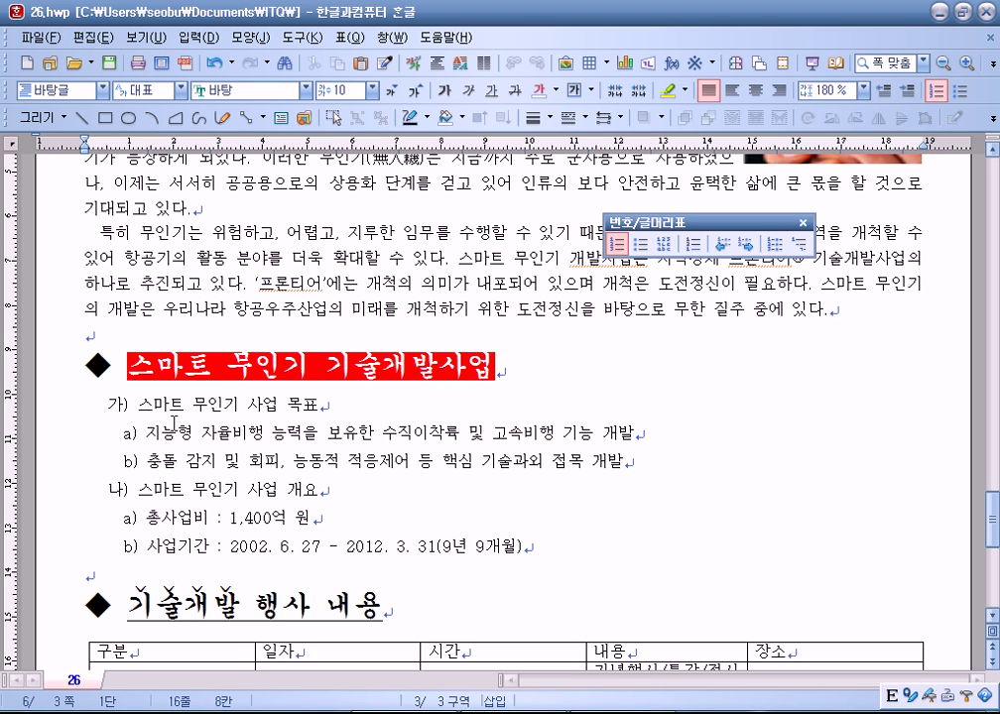
Step: Inspect the character format options in the custom numbering settings of the numbered lines, then cancel all the dialogs
{"action": "left_click_drag", "start_coordinate": [138, 405], "coordinate": [515, 546]}
{"action": "right_click", "coordinate": [531, 485]}
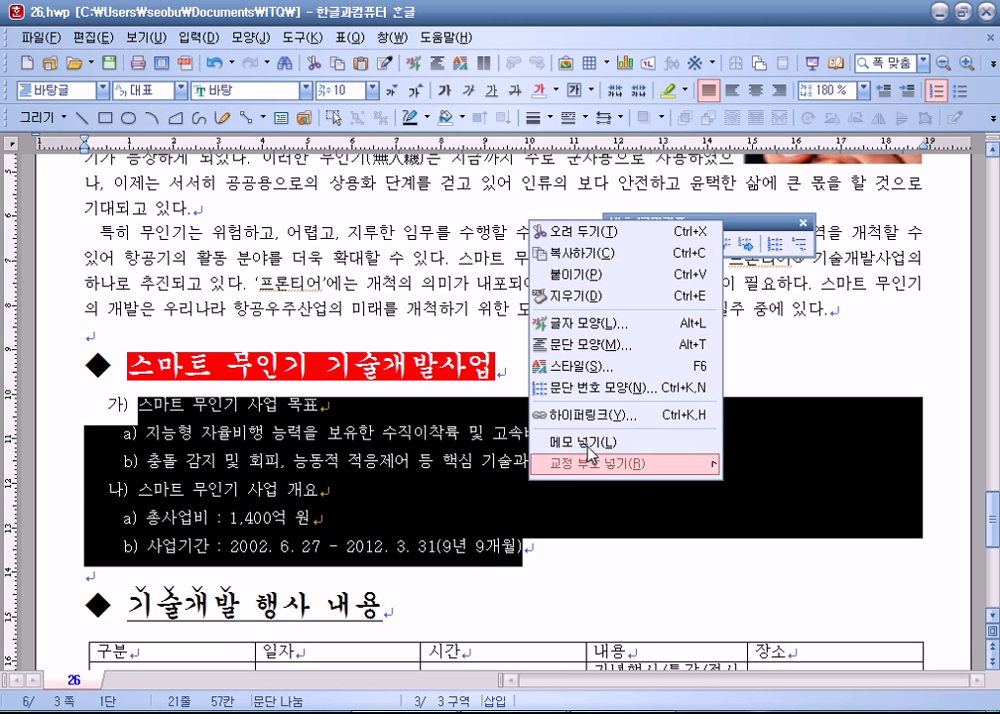
{"action": "left_click", "coordinate": [570, 392]}
{"action": "left_click", "coordinate": [300, 566]}
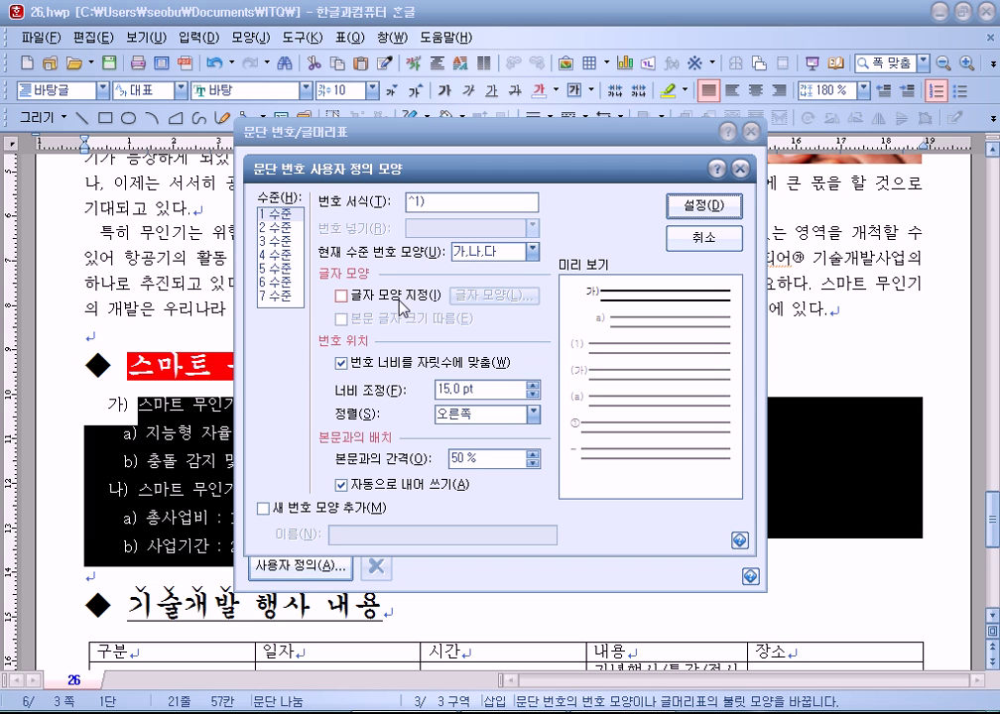
{"action": "left_click", "coordinate": [401, 306]}
{"action": "left_click", "coordinate": [498, 298]}
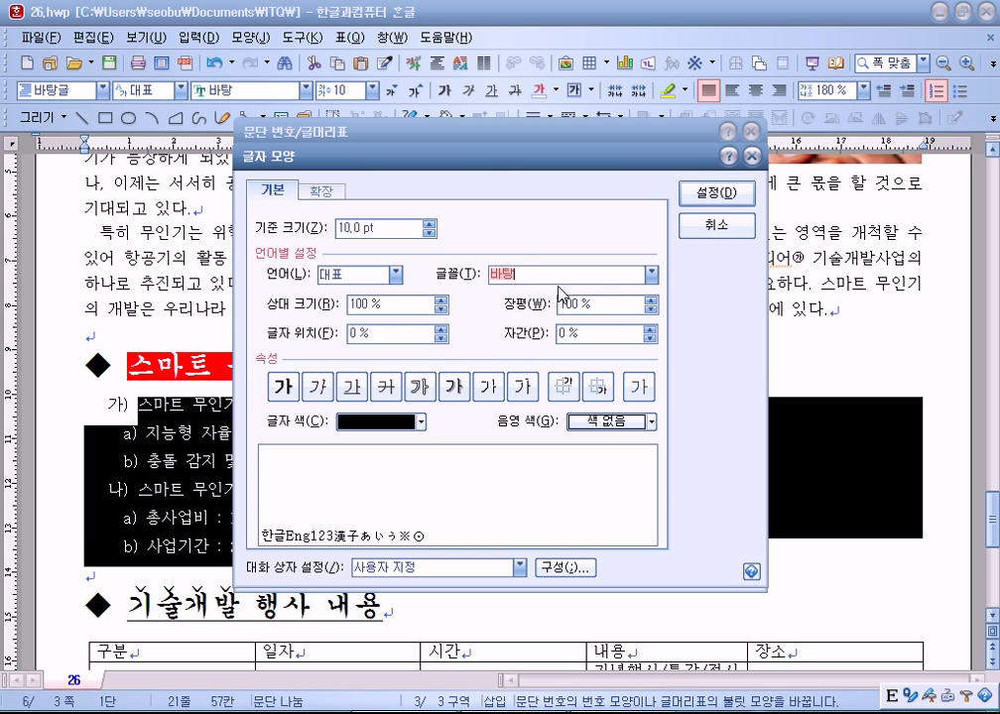
{"action": "left_click", "coordinate": [706, 230]}
{"action": "left_click", "coordinate": [703, 238]}
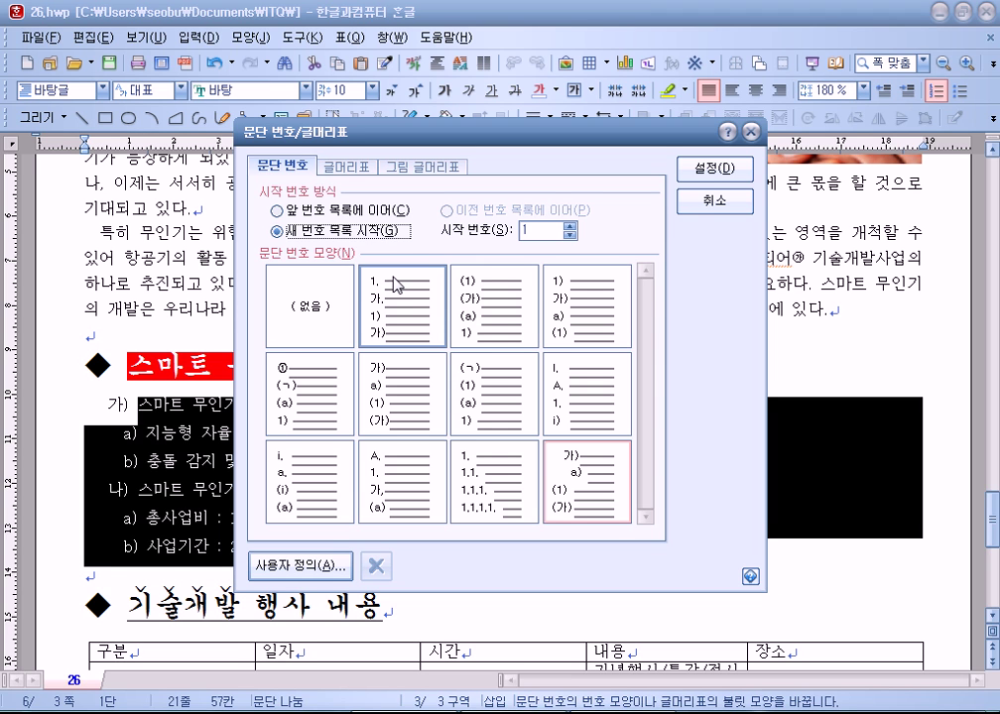
{"action": "left_click", "coordinate": [739, 203]}
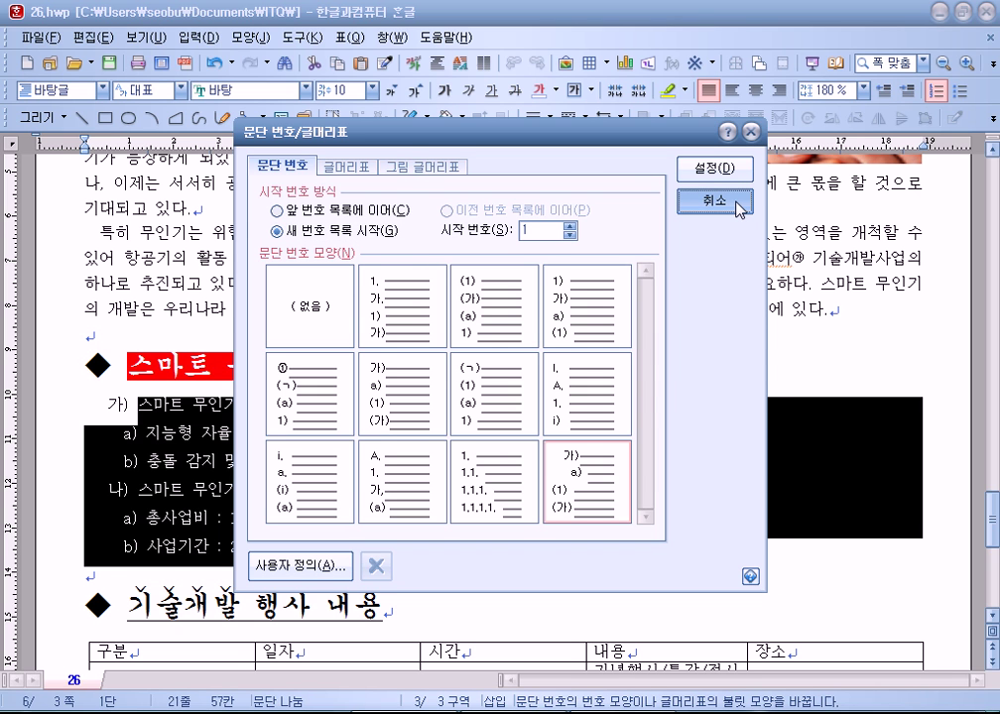
{"action": "left_click", "coordinate": [740, 202]}
{"action": "left_click", "coordinate": [641, 404]}
Step: Reset the numbered lines under 스마트 무인기 기술개발사업 to the 바탕글 style and set their line spacing to 180 %
{"action": "scroll", "coordinate": [581, 437], "scroll_direction": "down", "scroll_amount": 3}
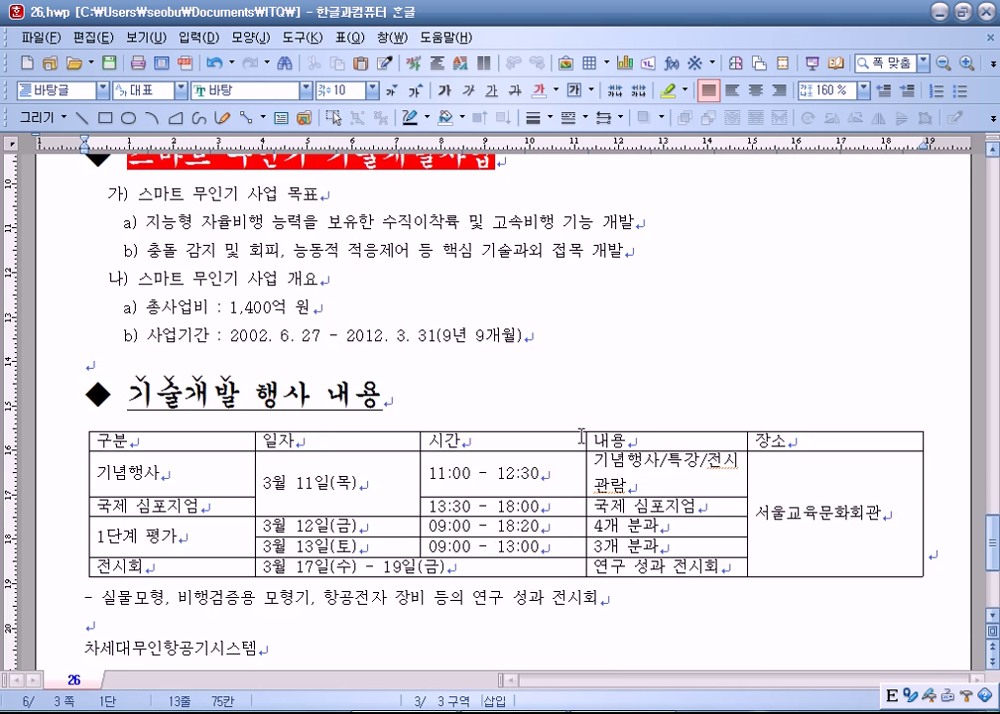
{"action": "scroll", "coordinate": [581, 437], "scroll_direction": "up", "scroll_amount": 1}
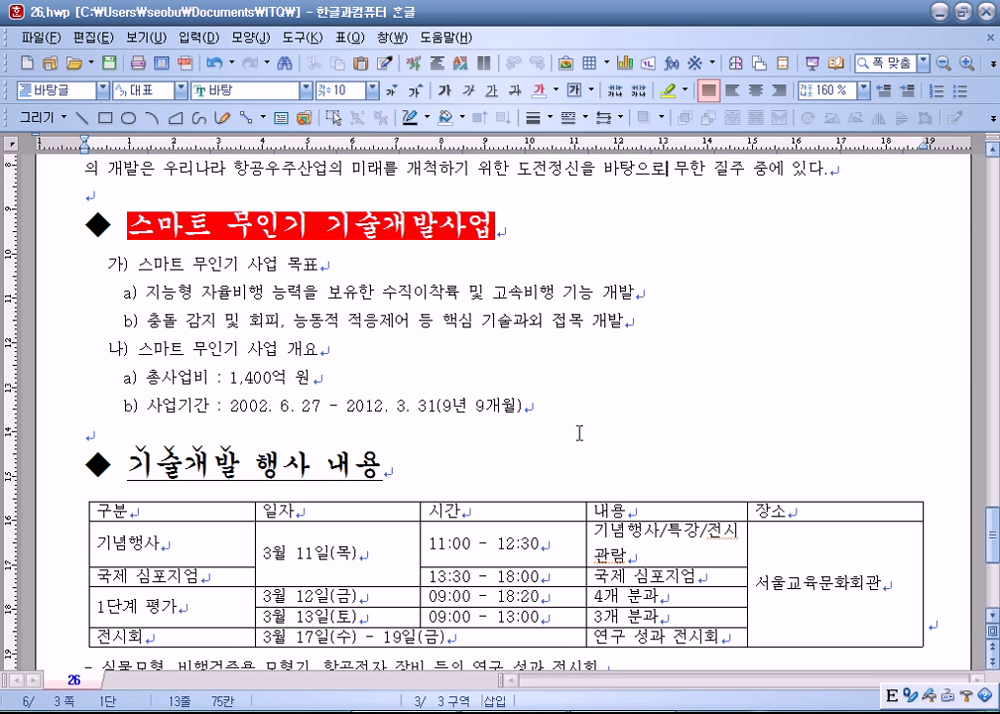
{"action": "left_click_drag", "start_coordinate": [137, 266], "coordinate": [526, 407]}
{"action": "left_click", "coordinate": [133, 264]}
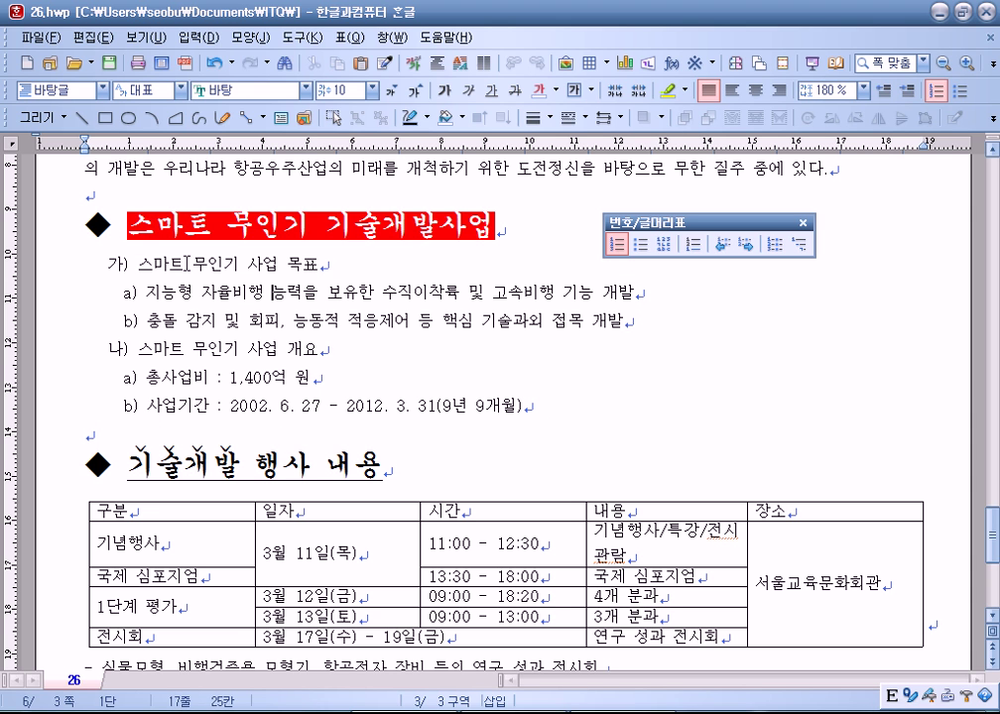
{"action": "left_click_drag", "start_coordinate": [134, 264], "coordinate": [536, 407]}
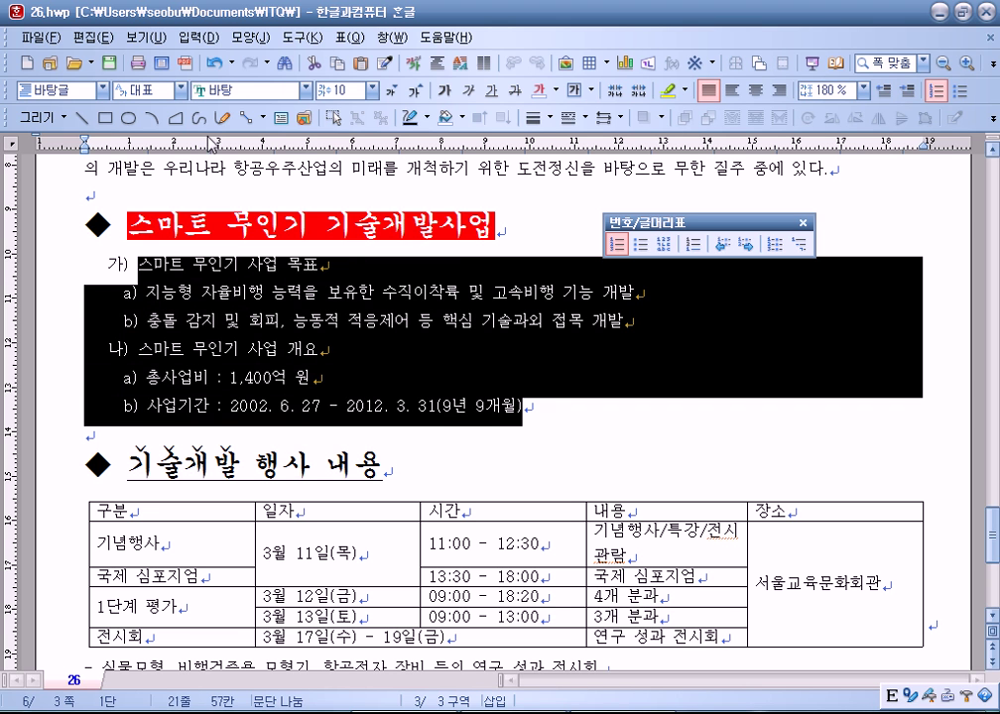
{"action": "key", "text": "ctrl+1"}
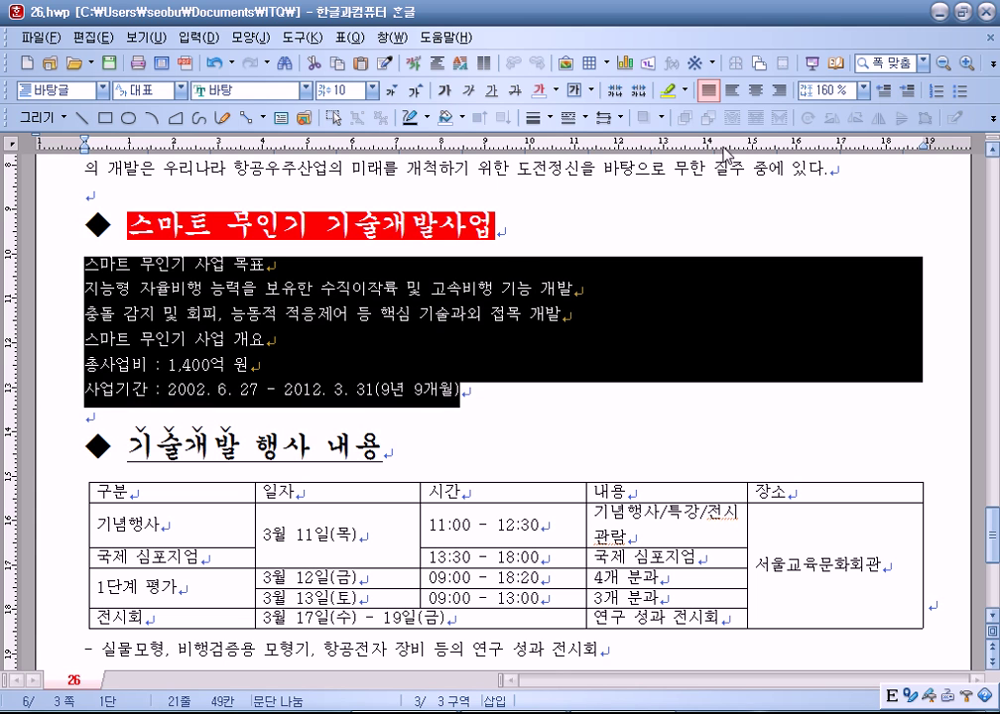
{"action": "left_click", "coordinate": [865, 89]}
{"action": "left_click", "coordinate": [815, 149]}
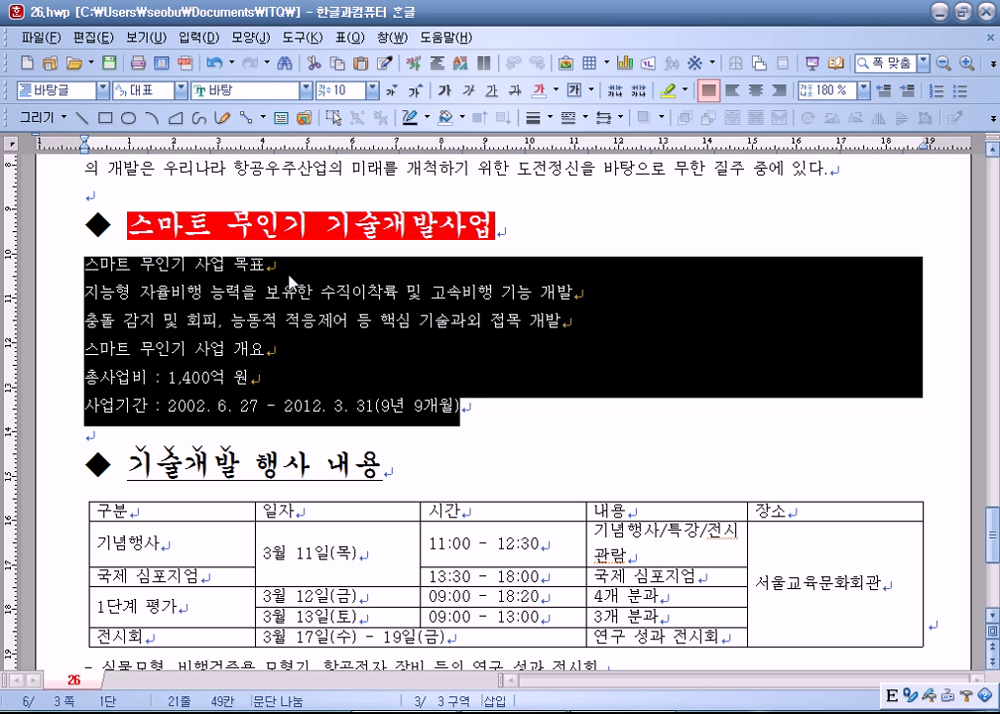
Step: Open the paragraph numbering settings for the selected lines, narrow the Notepad note and place it beside them, then cancel the settings
{"action": "right_click", "coordinate": [289, 281]}
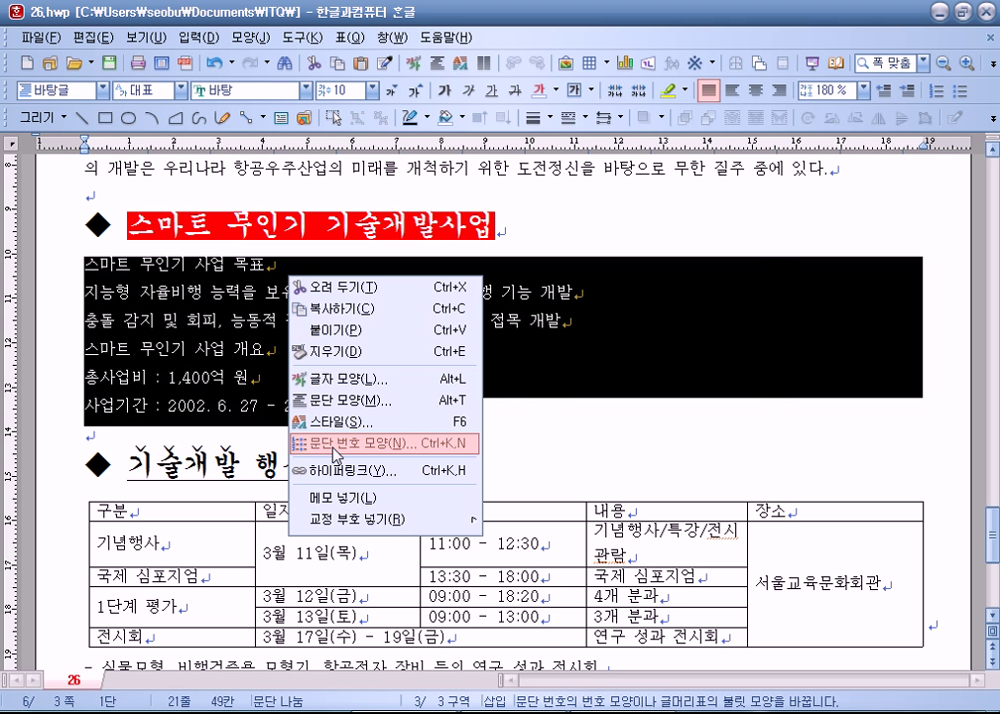
{"action": "left_click", "coordinate": [334, 449]}
{"action": "left_click_drag", "start_coordinate": [377, 144], "coordinate": [314, 98]}
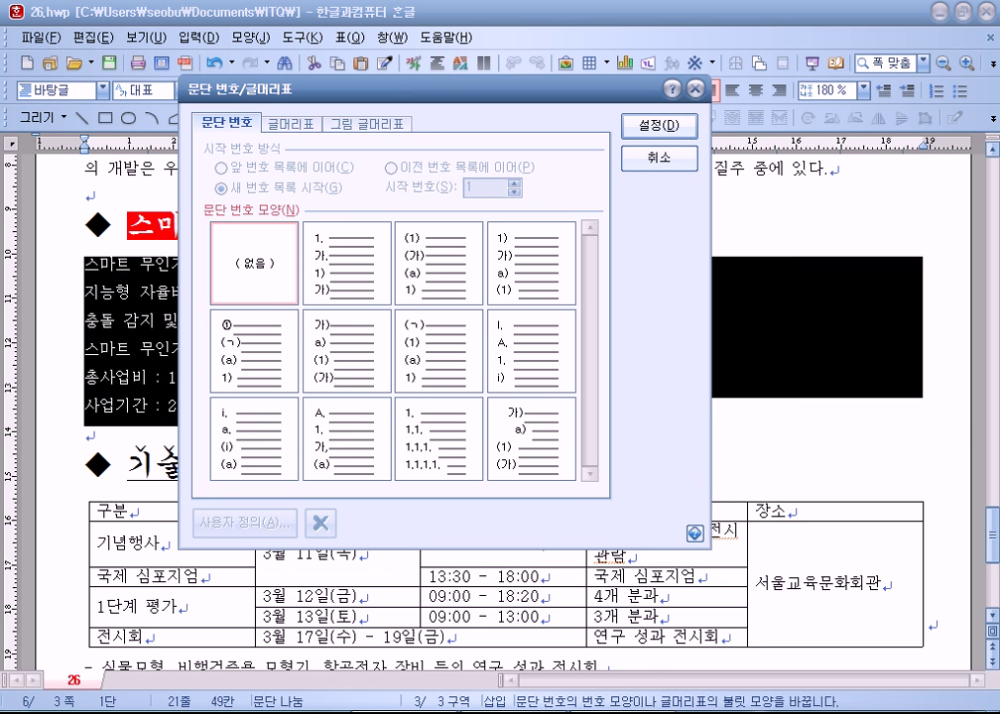
{"action": "key", "text": "alt+Tab"}
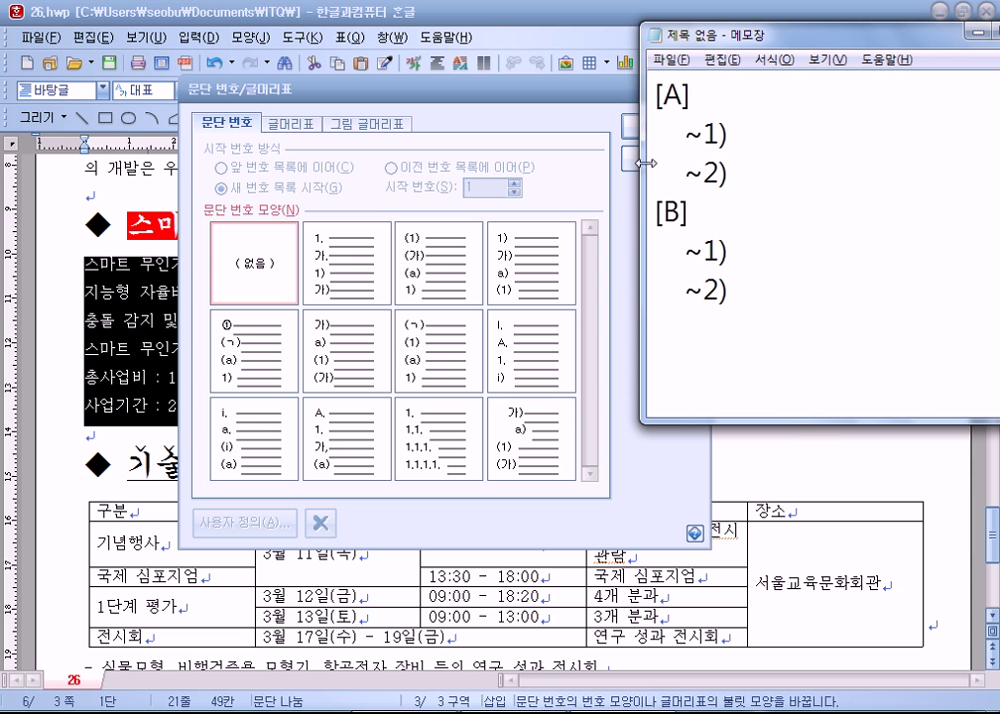
{"action": "left_click_drag", "start_coordinate": [645, 163], "coordinate": [812, 163]}
{"action": "left_click_drag", "start_coordinate": [886, 35], "coordinate": [793, 32]}
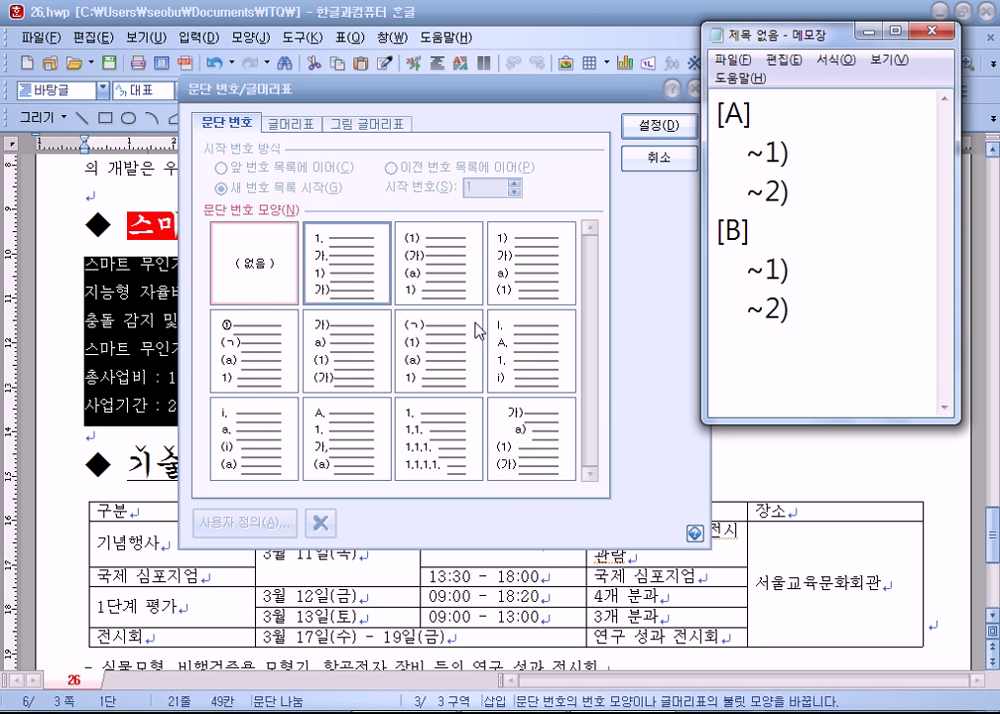
{"action": "left_click", "coordinate": [270, 270]}
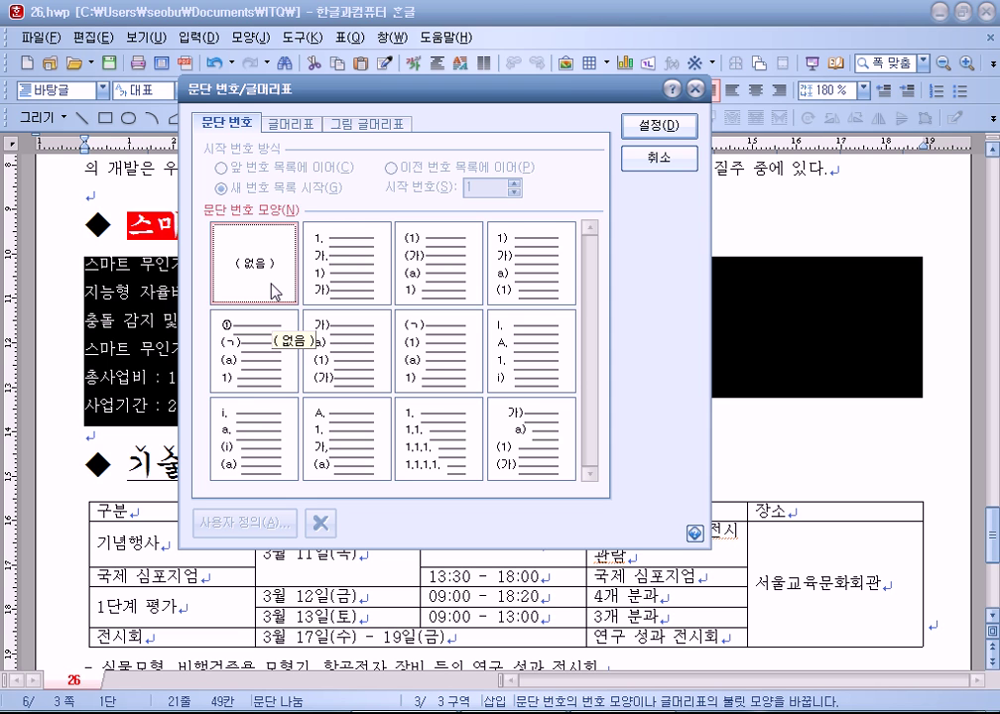
{"action": "left_click", "coordinate": [663, 158]}
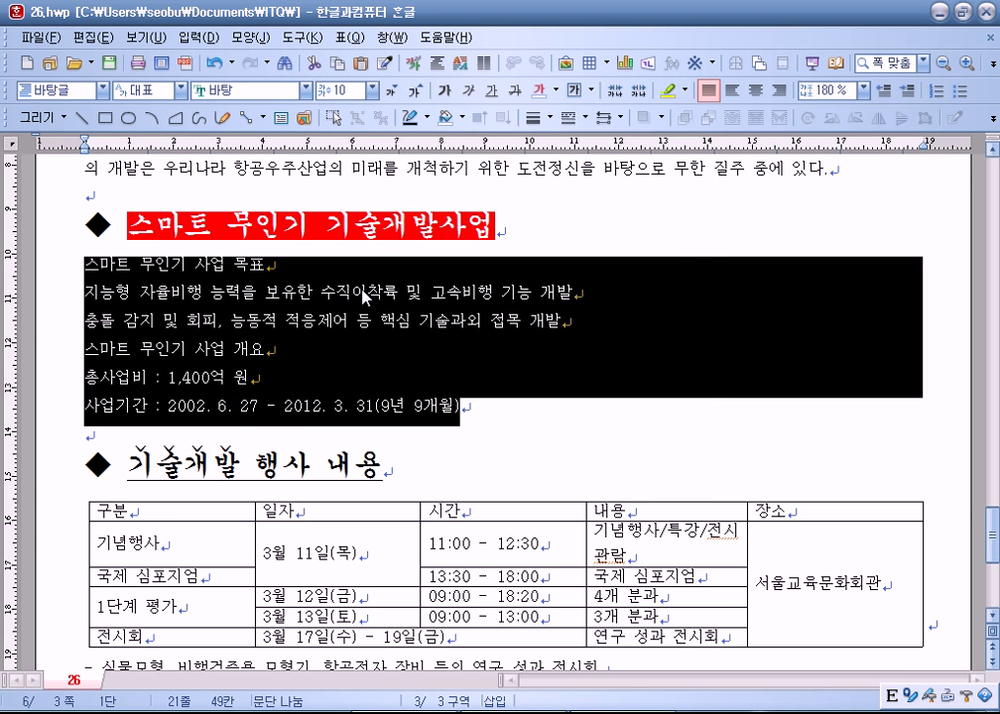
Step: Reopen the paragraph numbering settings, choose the 1. 가. 1) 가) format and show the dialog beside the Notepad note
{"action": "right_click", "coordinate": [363, 295]}
{"action": "left_click", "coordinate": [339, 363]}
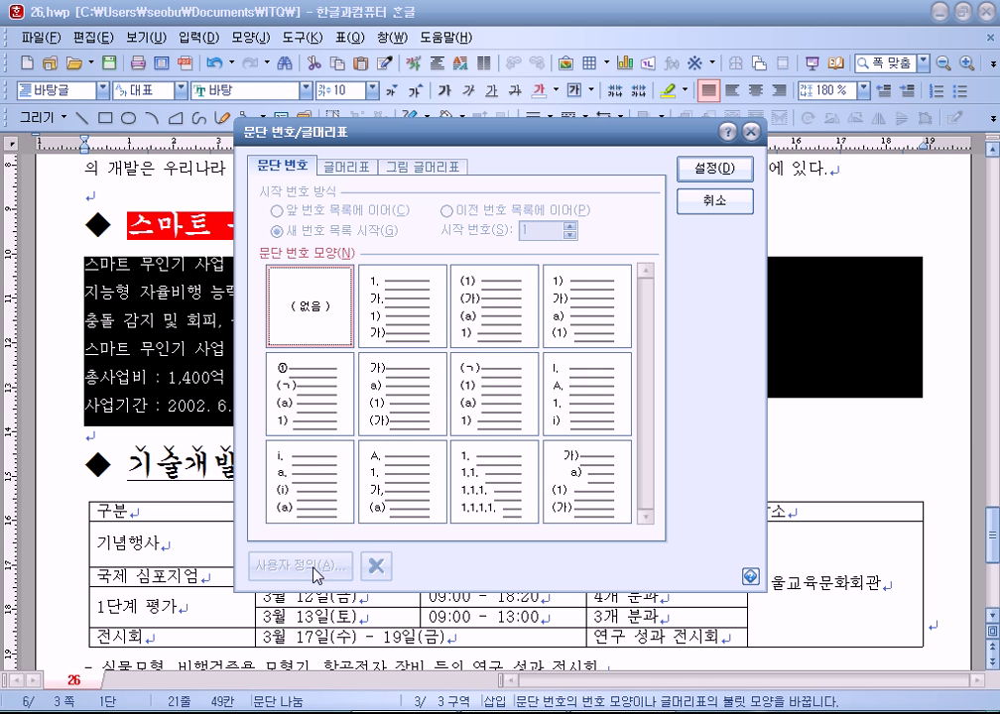
{"action": "left_click", "coordinate": [401, 343]}
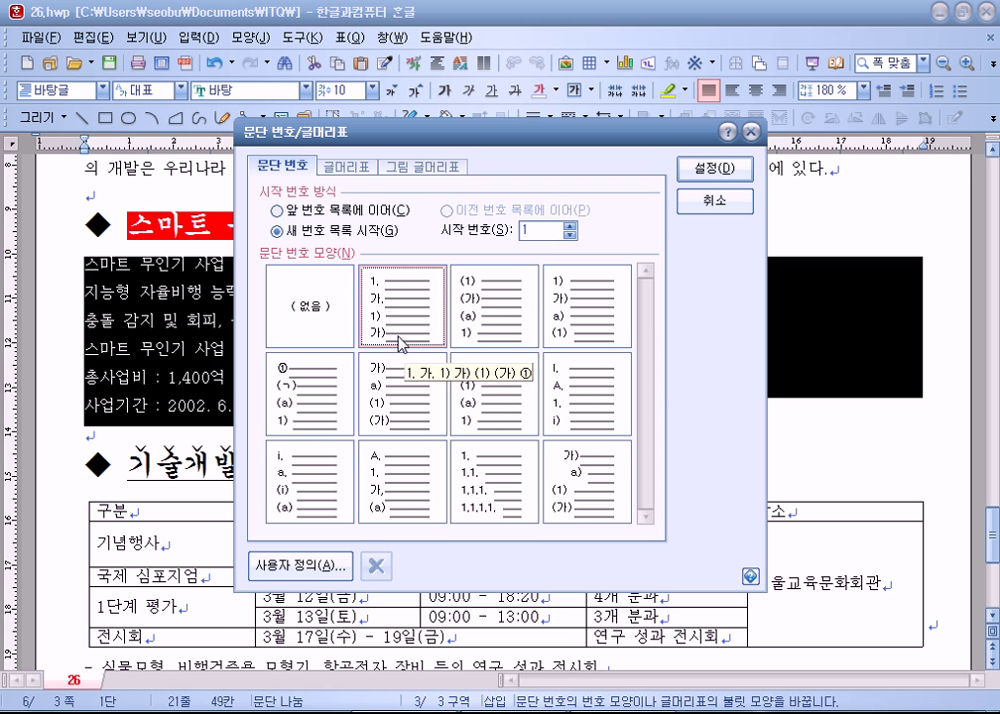
{"action": "left_click_drag", "start_coordinate": [363, 135], "coordinate": [319, 44]}
{"action": "key", "text": "alt"}
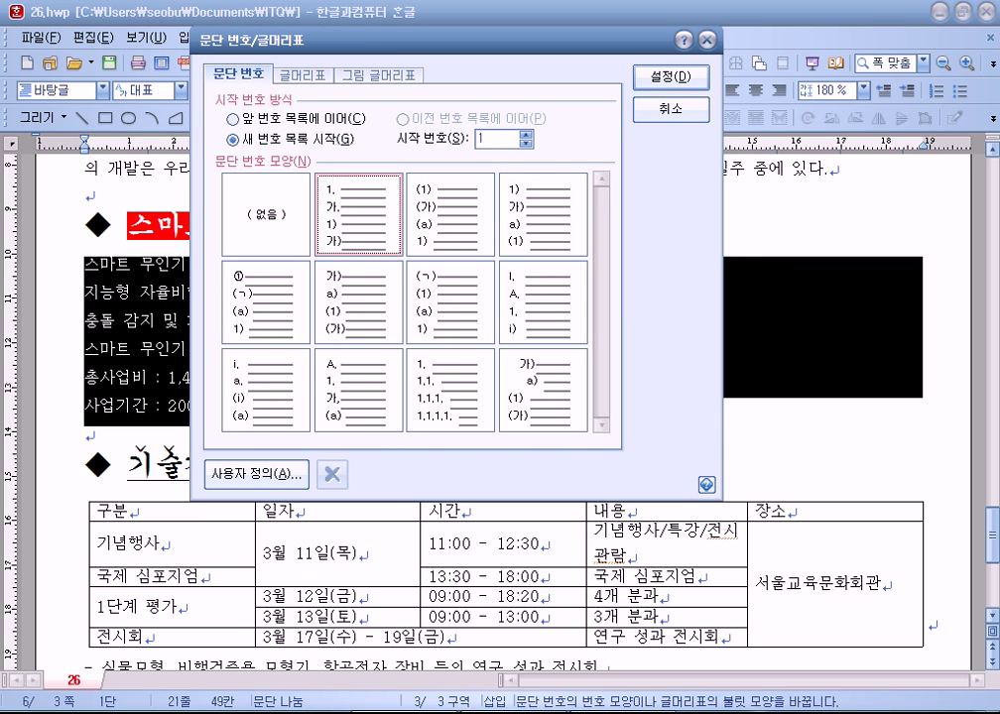
{"action": "key", "text": "alt+Tab"}
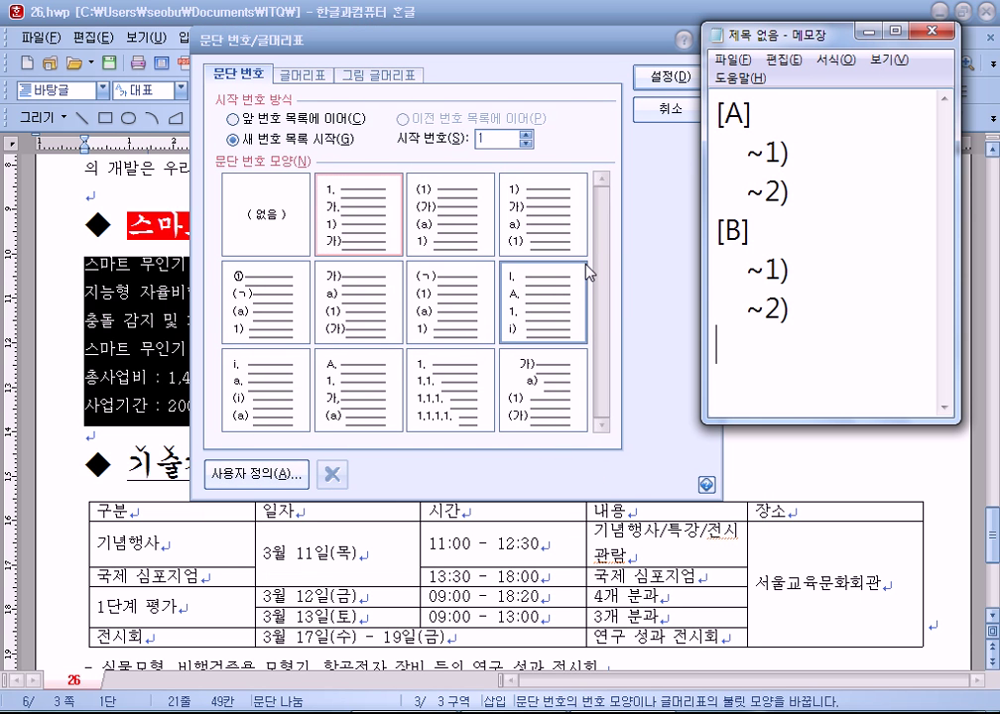
Step: Open the custom settings of the 1. 가. 1) 가) numbering format and place the dialog beside the Notepad note
{"action": "left_click", "coordinate": [357, 238]}
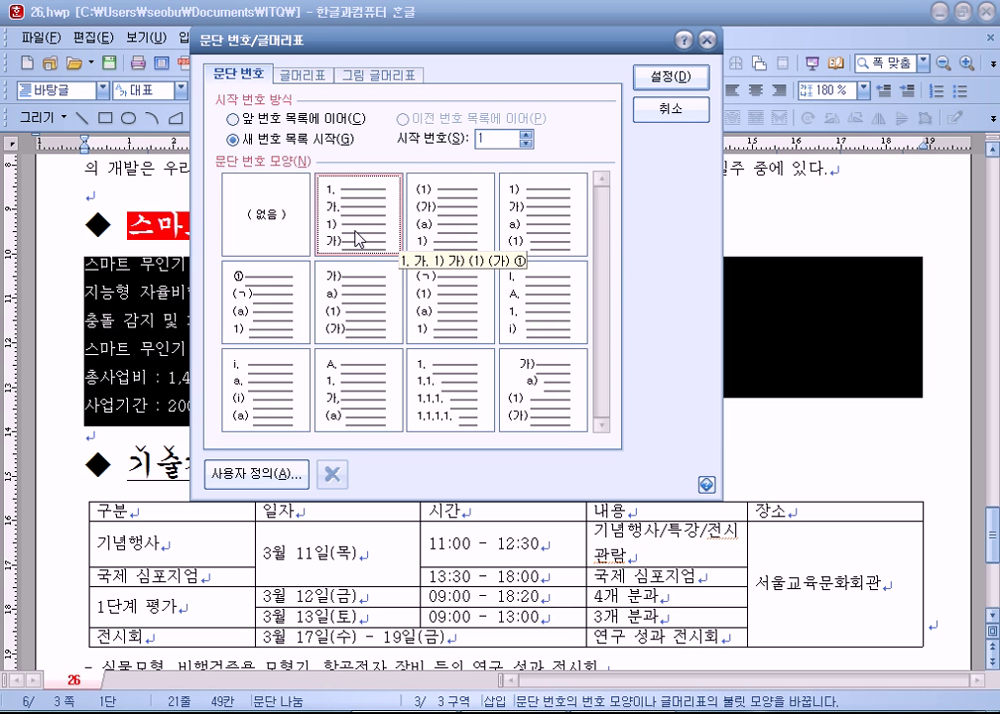
{"action": "left_click", "coordinate": [258, 474]}
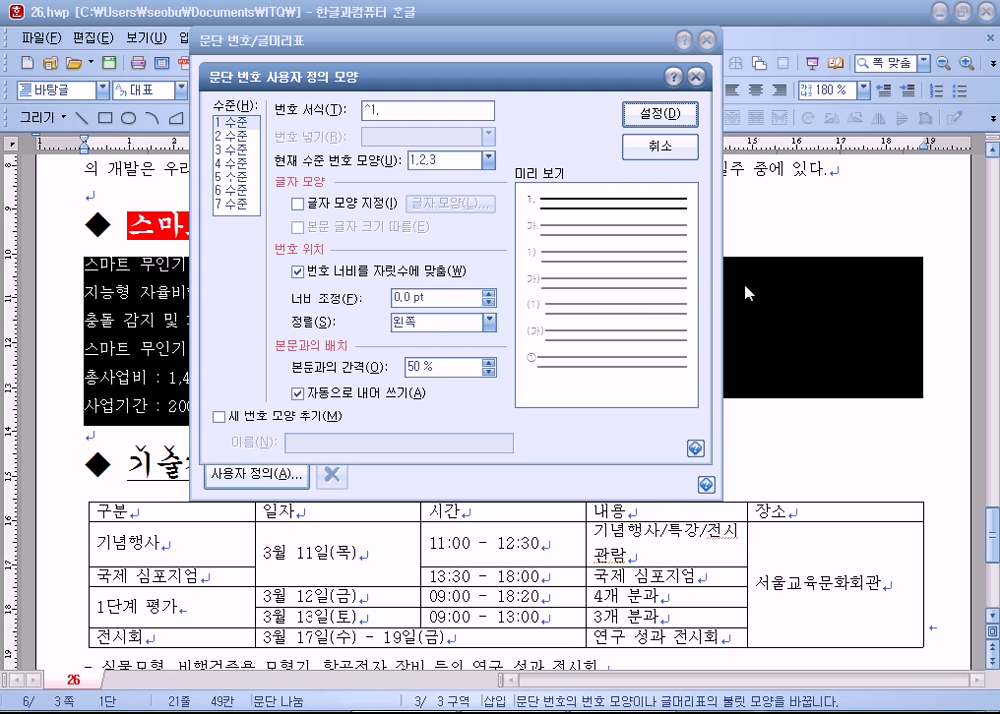
{"action": "key", "text": "alt+Tab"}
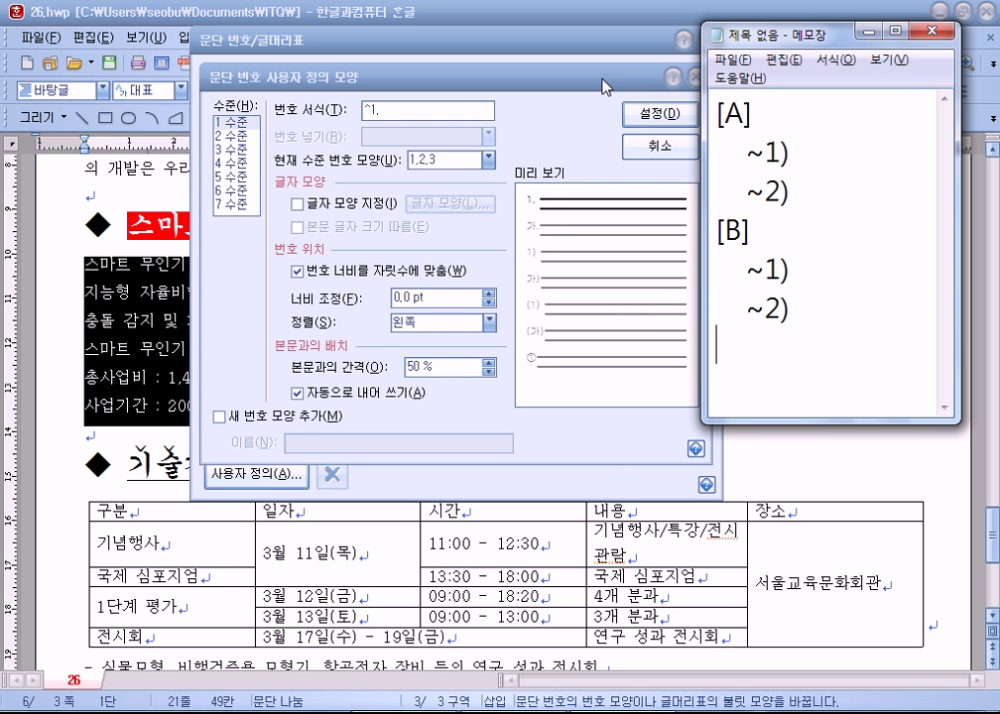
{"action": "left_click_drag", "start_coordinate": [602, 87], "coordinate": [536, 88]}
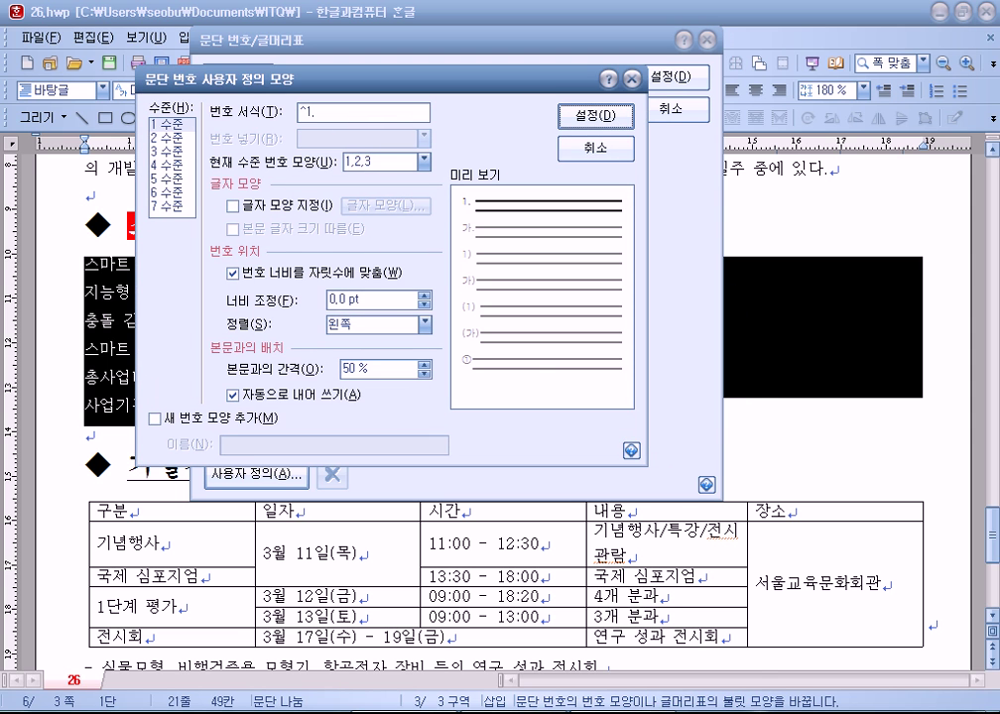
{"action": "right_click", "coordinate": [625, 712]}
{"action": "left_click", "coordinate": [620, 713]}
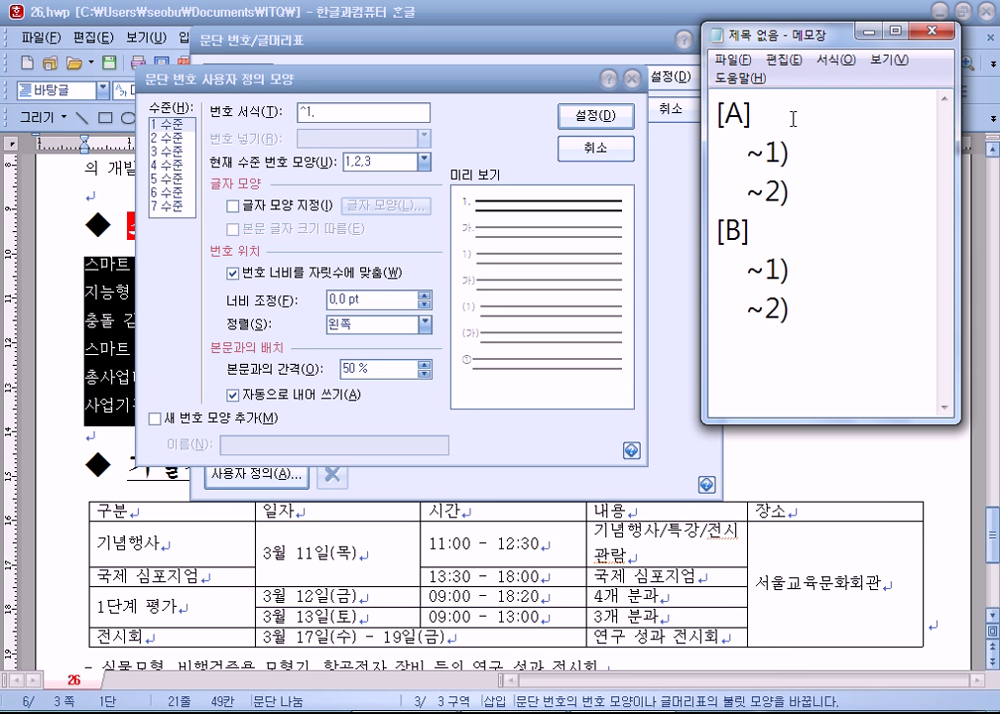
Step: Highlight the [A] and [B] lines and the ~1) and ~2) lines under [A] in the Notepad note
{"action": "left_click_drag", "start_coordinate": [829, 113], "coordinate": [704, 114]}
{"action": "left_click_drag", "start_coordinate": [768, 230], "coordinate": [661, 230]}
{"action": "left_click_drag", "start_coordinate": [716, 148], "coordinate": [791, 199]}
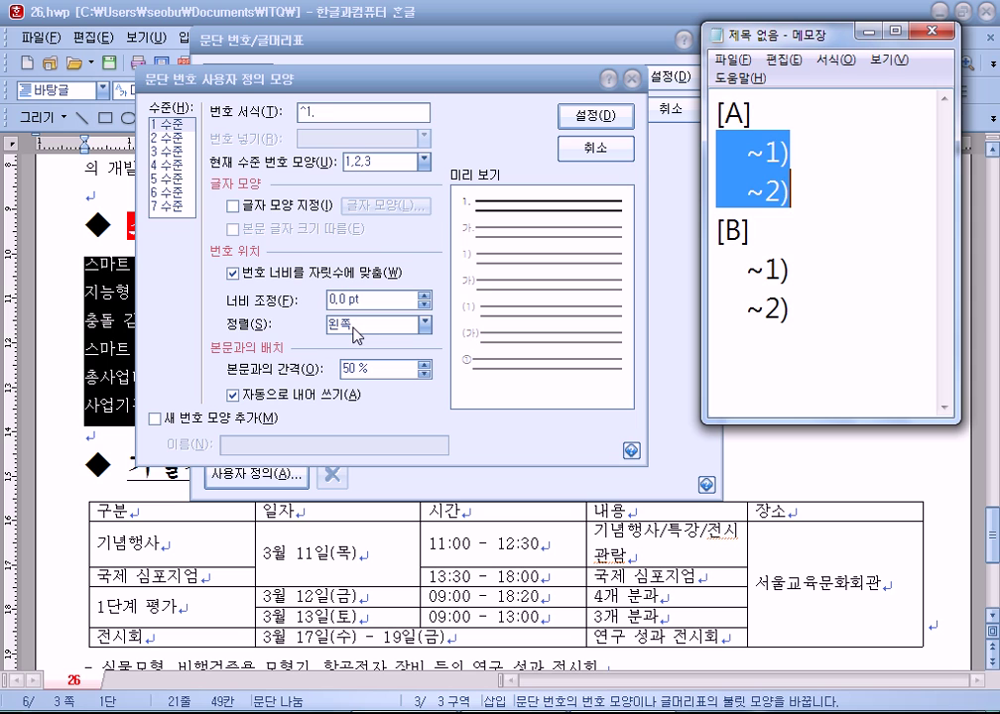
Step: Select the level 1 number format text, switch to Paint, paste a screenshot of the screen and show its captured taskbar
{"action": "double_click", "coordinate": [323, 110]}
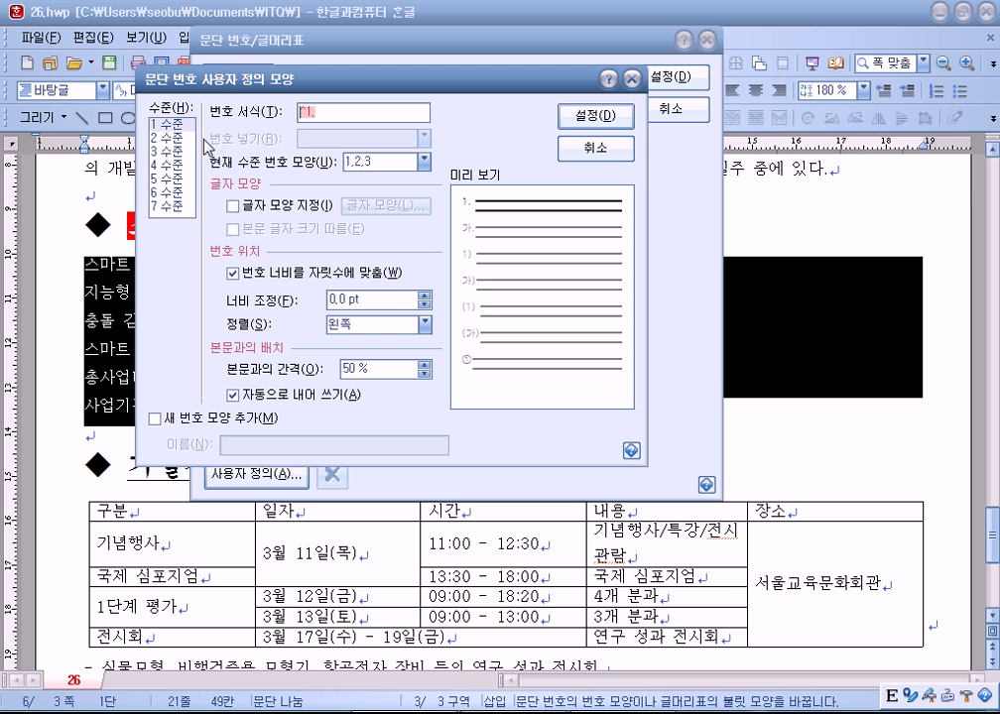
{"action": "key", "text": "super"}
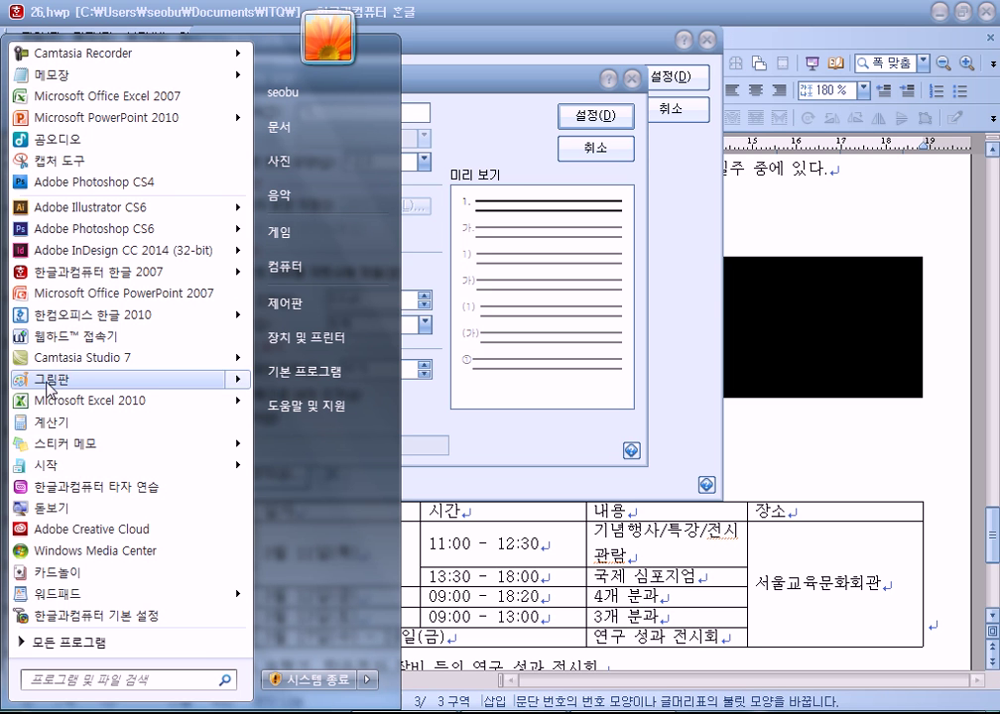
{"action": "left_click", "coordinate": [58, 381]}
{"action": "key", "text": "ctrl+v"}
{"action": "mouse_move", "coordinate": [279, 290]}
{"action": "left_mouse_down"}
{"action": "mouse_move", "coordinate": [335, 286]}
{"action": "mouse_move", "coordinate": [234, 228]}
{"action": "mouse_move", "coordinate": [220, 250]}
{"action": "mouse_move", "coordinate": [264, 253]}
{"action": "left_mouse_up"}
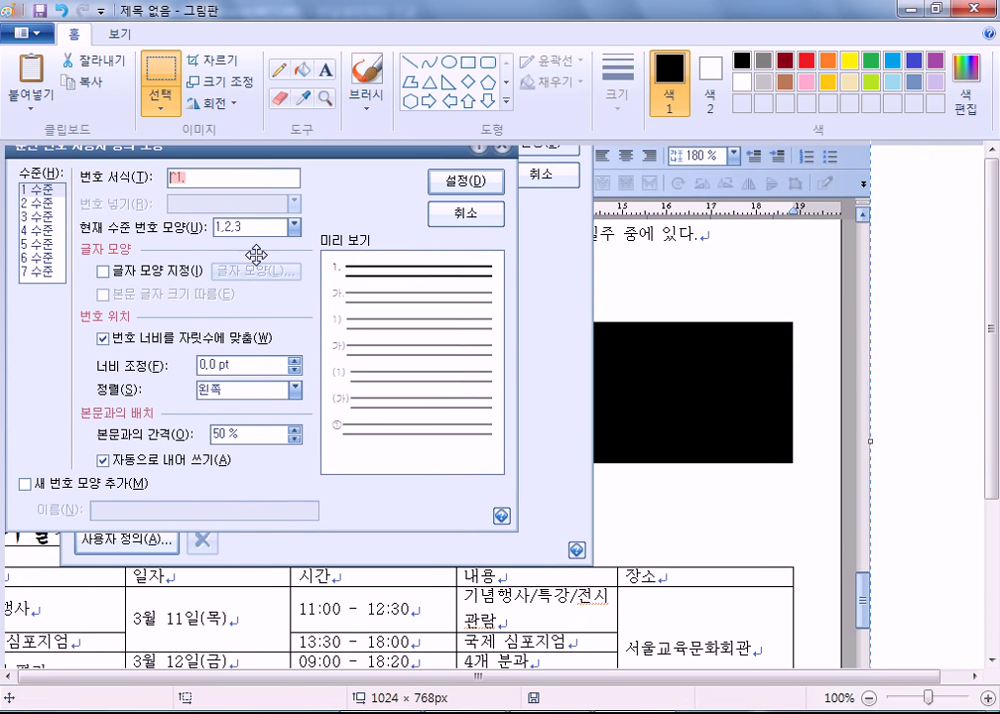
{"action": "left_click", "coordinate": [995, 507]}
{"action": "left_click", "coordinate": [975, 677]}
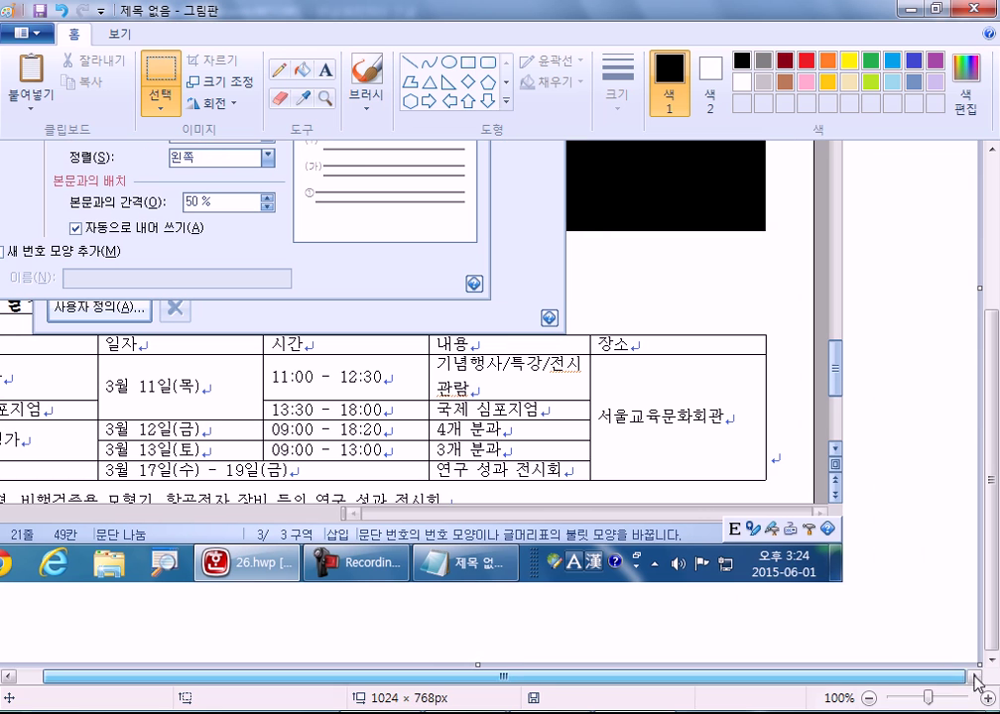
Step: Crop the canvas to the captured number-format dialog and write ^1 with the black brush beside the number format
{"action": "left_click_drag", "start_coordinate": [975, 676], "coordinate": [484, 295]}
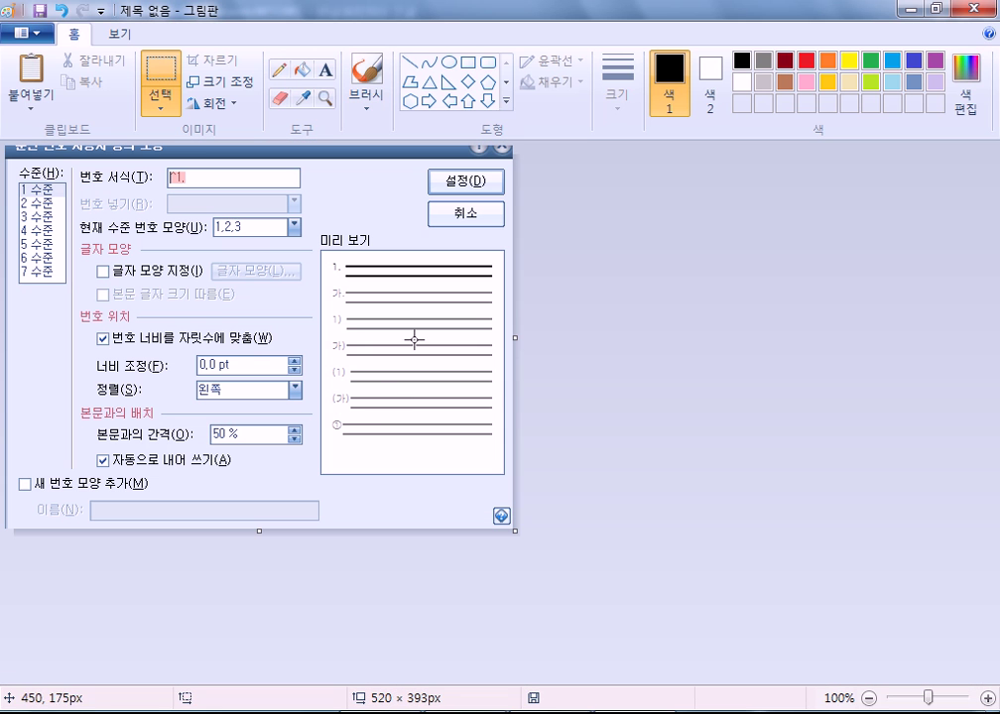
{"action": "left_click", "coordinate": [326, 97]}
{"action": "left_click", "coordinate": [182, 195]}
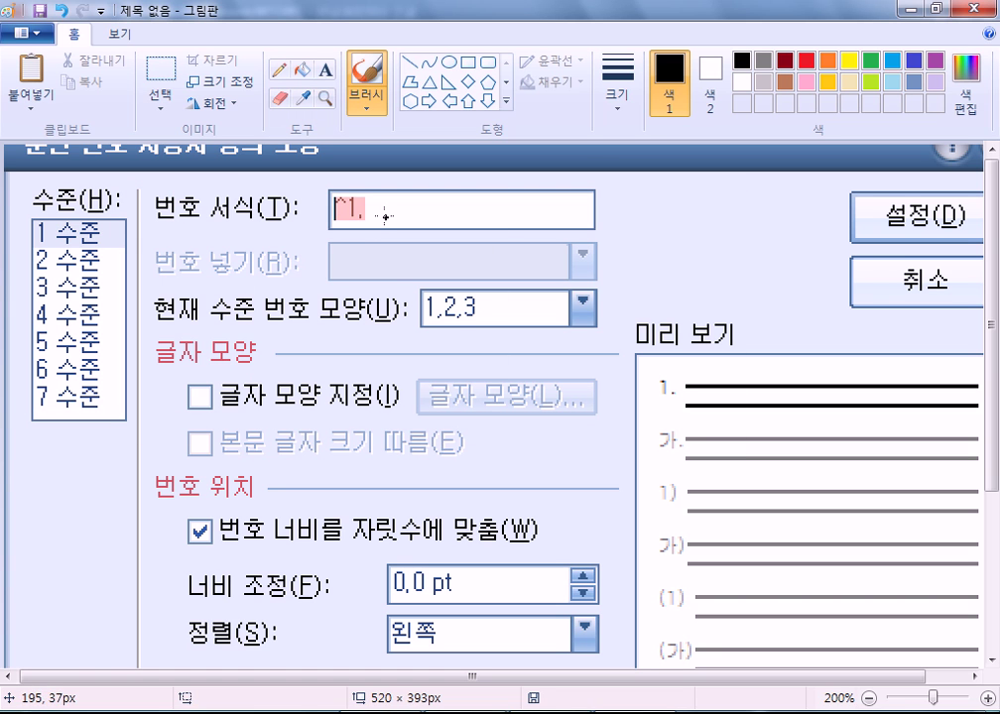
{"action": "left_click", "coordinate": [650, 713]}
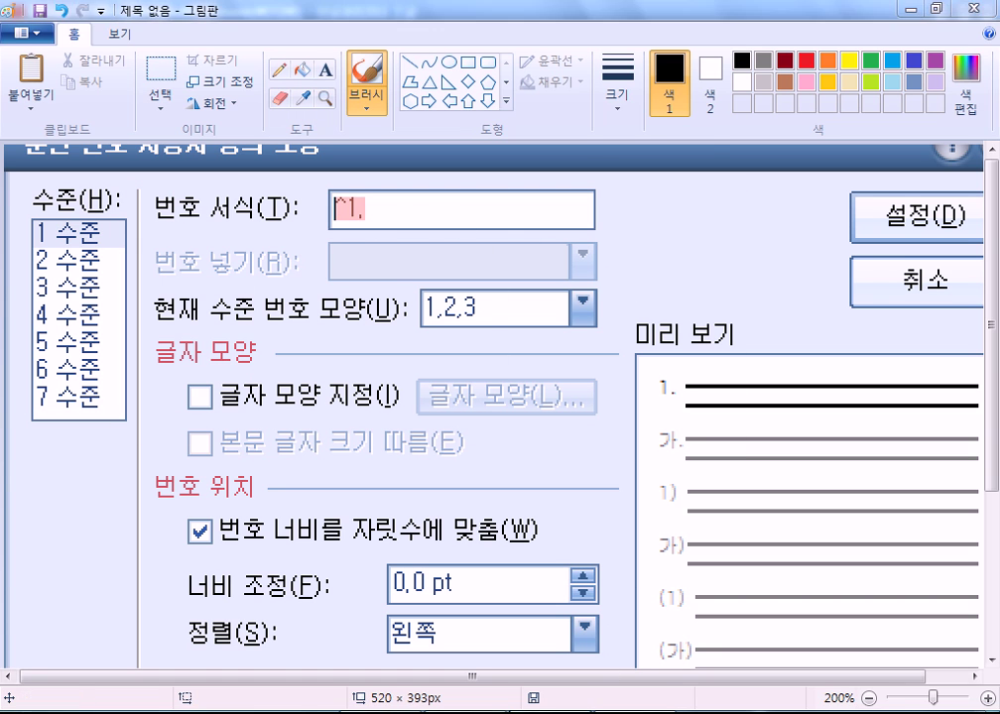
{"action": "mouse_move", "coordinate": [401, 224]}
{"action": "left_mouse_down"}
{"action": "mouse_move", "coordinate": [409, 214]}
{"action": "mouse_move", "coordinate": [463, 227]}
{"action": "left_mouse_up"}
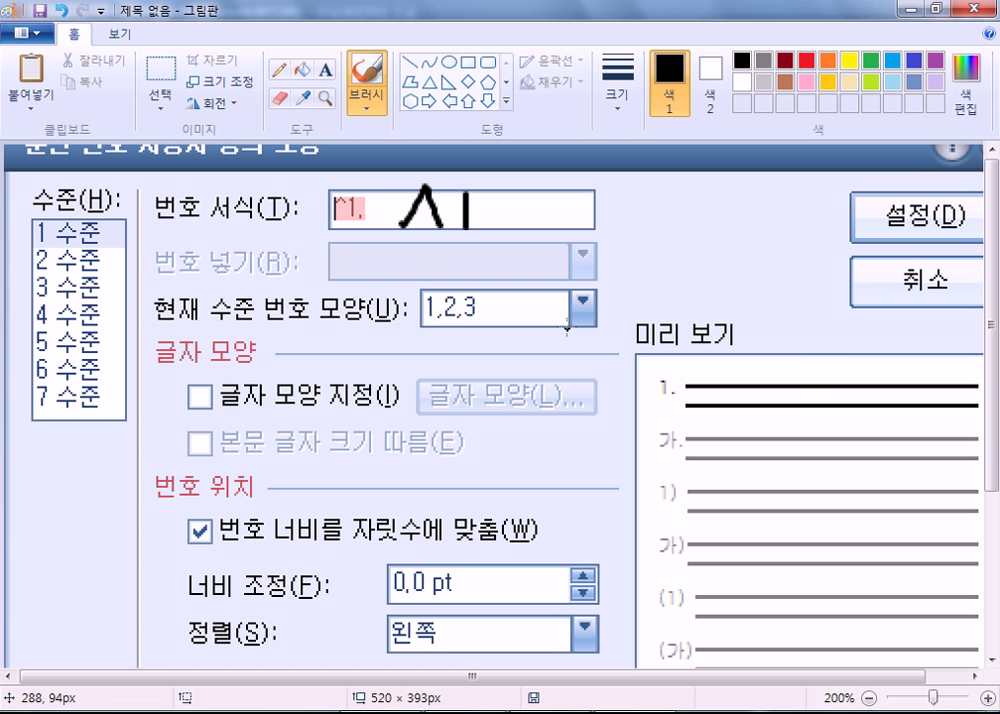
Step: Highlight the letter A in the Notepad outline, and circle 1,2,3 in the captured dialog with the black brush in Paint
{"action": "key", "text": "alt+Tab"}
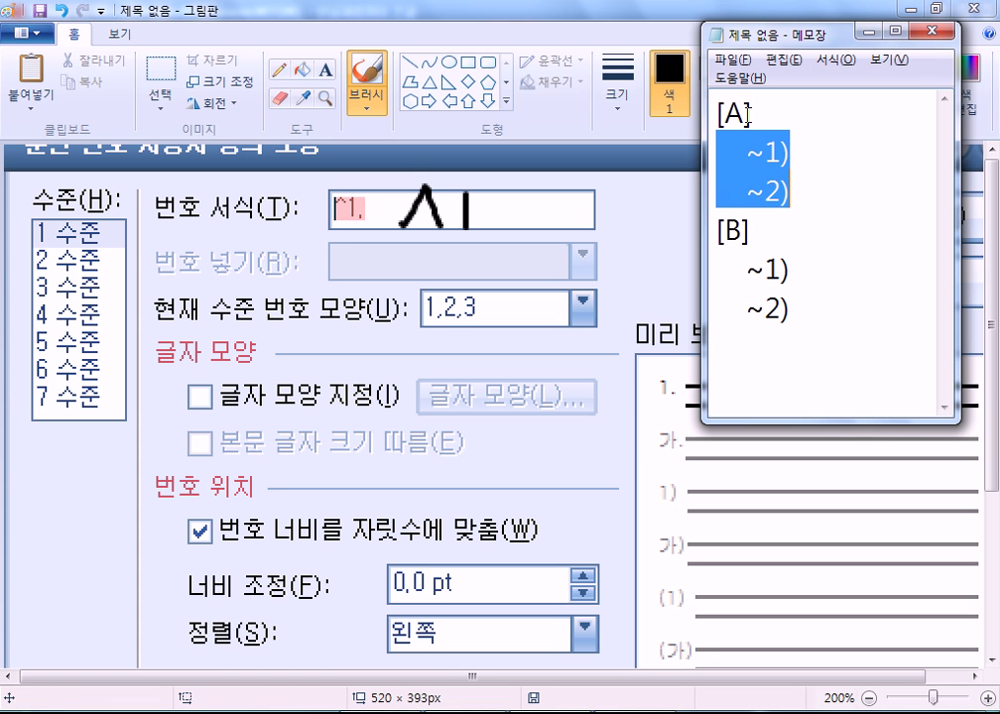
{"action": "left_click", "coordinate": [747, 115]}
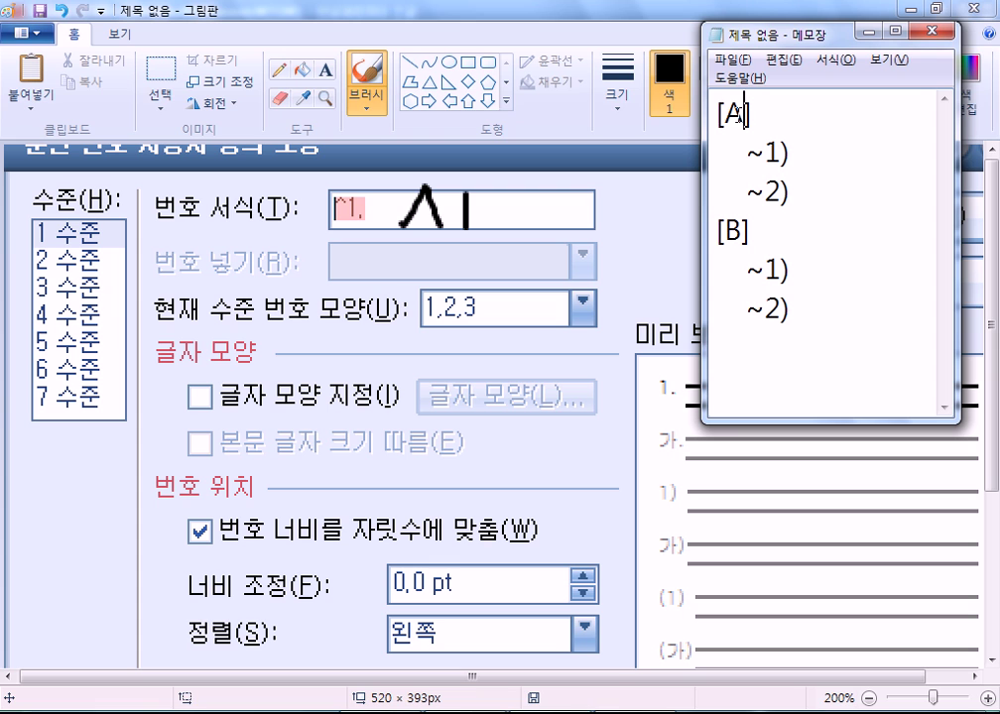
{"action": "left_click_drag", "start_coordinate": [741, 115], "coordinate": [723, 115]}
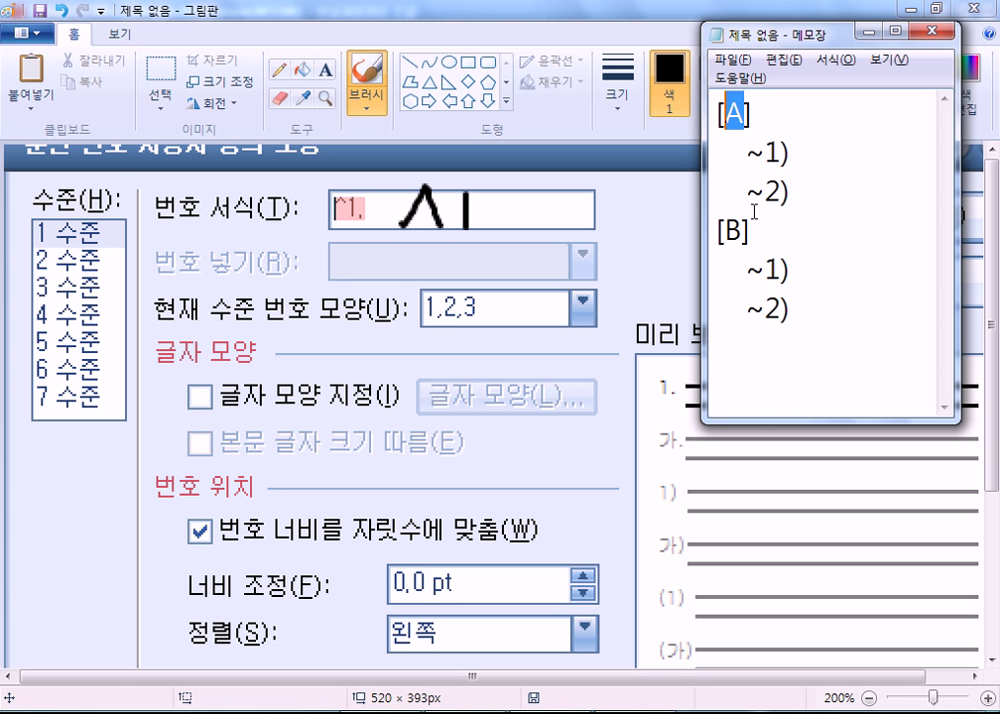
{"action": "mouse_move", "coordinate": [468, 337]}
{"action": "left_mouse_down"}
{"action": "mouse_move", "coordinate": [413, 323]}
{"action": "mouse_move", "coordinate": [493, 316]}
{"action": "left_mouse_up"}
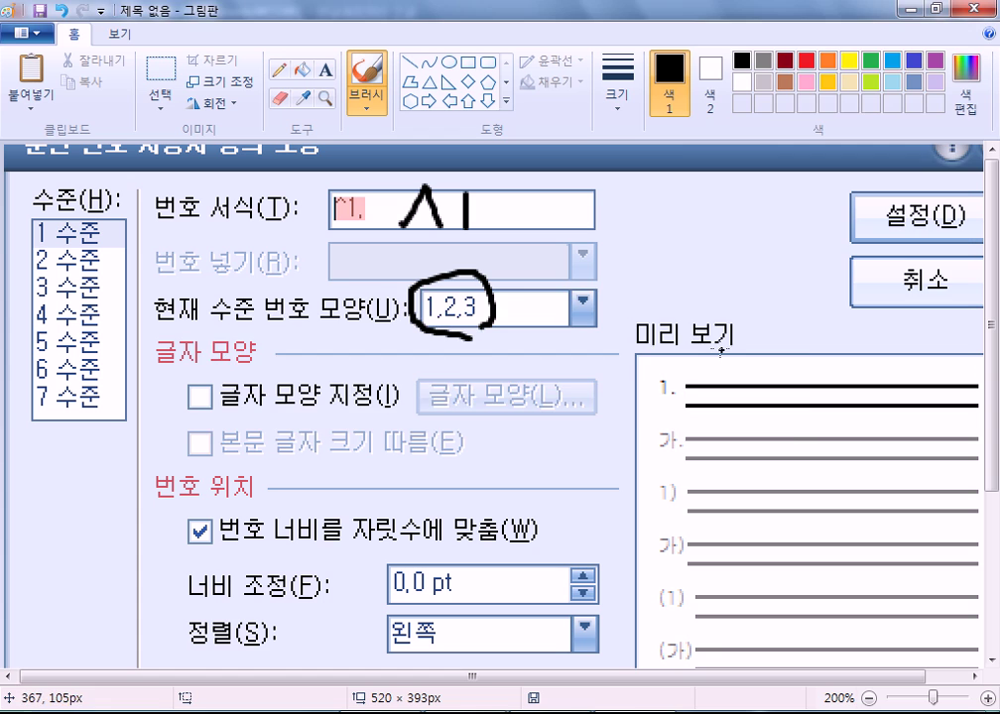
Step: Shrink the Paint window so it fits beside the Notepad outline
{"action": "key", "text": "alt+Tab"}
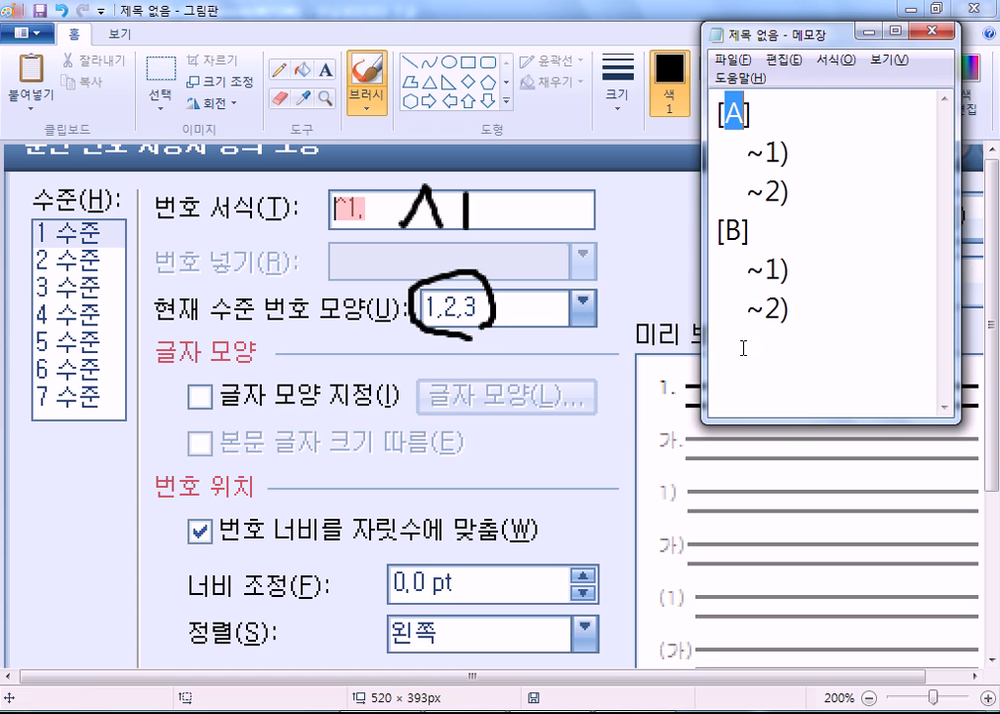
{"action": "left_click", "coordinate": [992, 129]}
{"action": "mouse_move", "coordinate": [739, 12]}
{"action": "left_mouse_down"}
{"action": "mouse_move", "coordinate": [822, 18]}
{"action": "mouse_move", "coordinate": [599, 20]}
{"action": "left_mouse_up"}
{"action": "left_click_drag", "start_coordinate": [723, 135], "coordinate": [662, 136]}
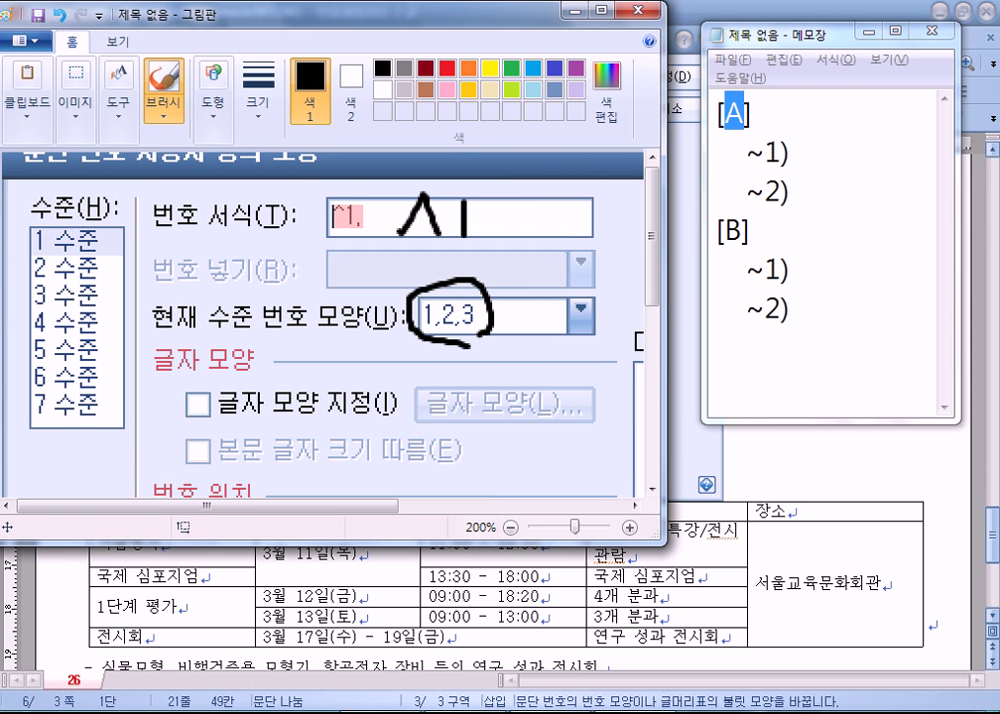
{"action": "left_click_drag", "start_coordinate": [663, 309], "coordinate": [697, 309]}
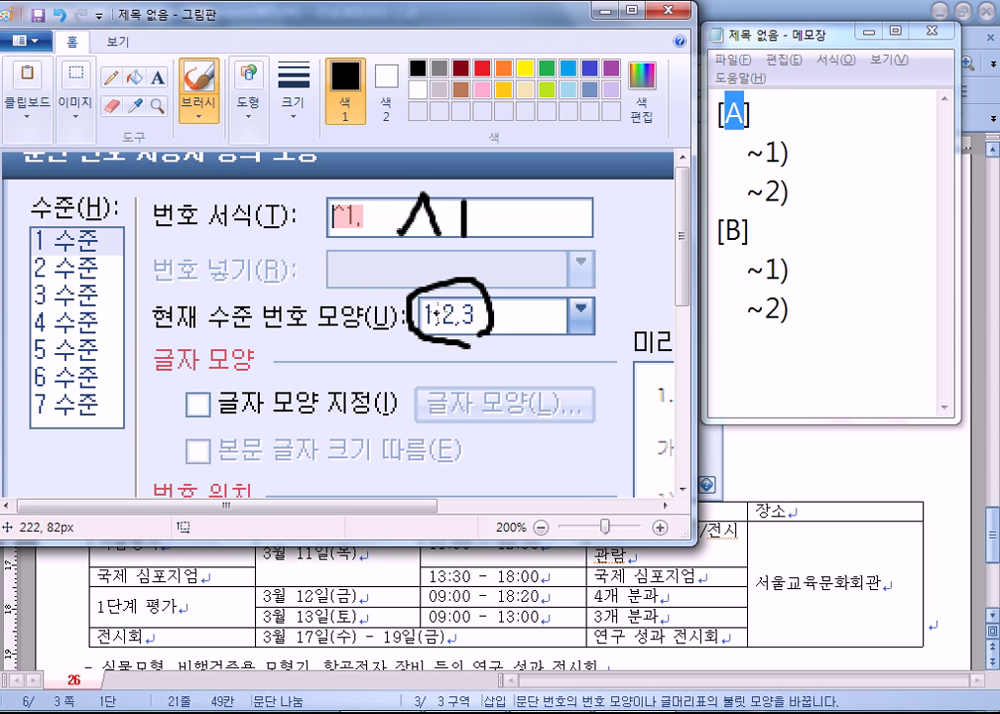
Step: Write 1, 2 and 3 in black beside the number shape in the picture, and highlight the letter A in Notepad
{"action": "left_click_drag", "start_coordinate": [561, 191], "coordinate": [561, 209]}
{"action": "mouse_move", "coordinate": [545, 256]}
{"action": "left_mouse_down"}
{"action": "mouse_move", "coordinate": [586, 288]}
{"action": "mouse_move", "coordinate": [574, 373]}
{"action": "left_mouse_up"}
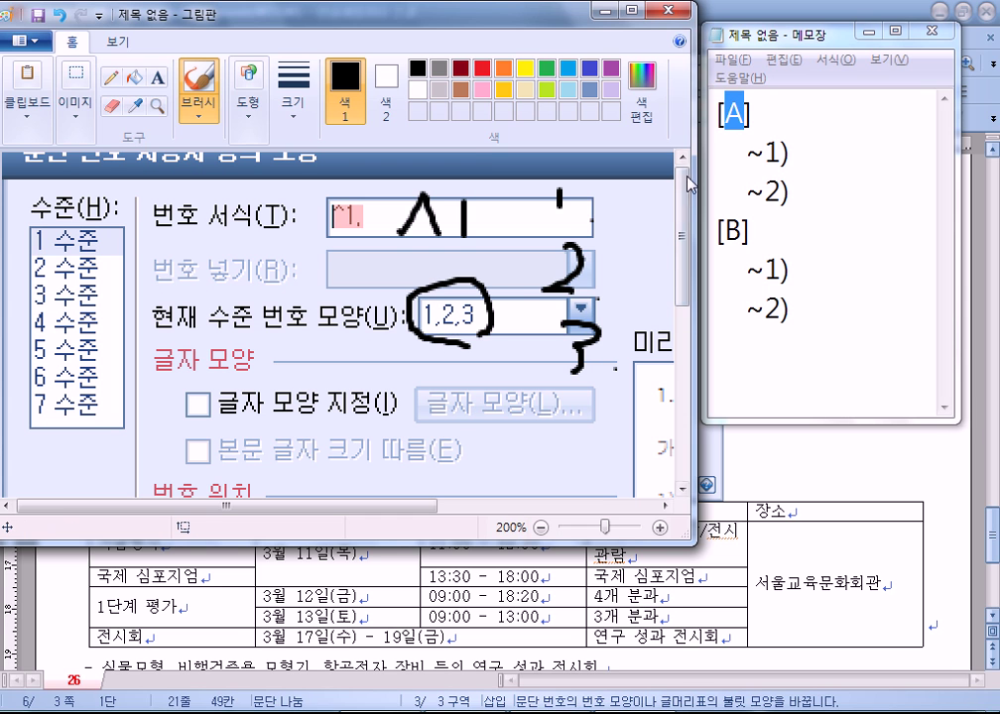
{"action": "left_click_drag", "start_coordinate": [725, 112], "coordinate": [740, 114]}
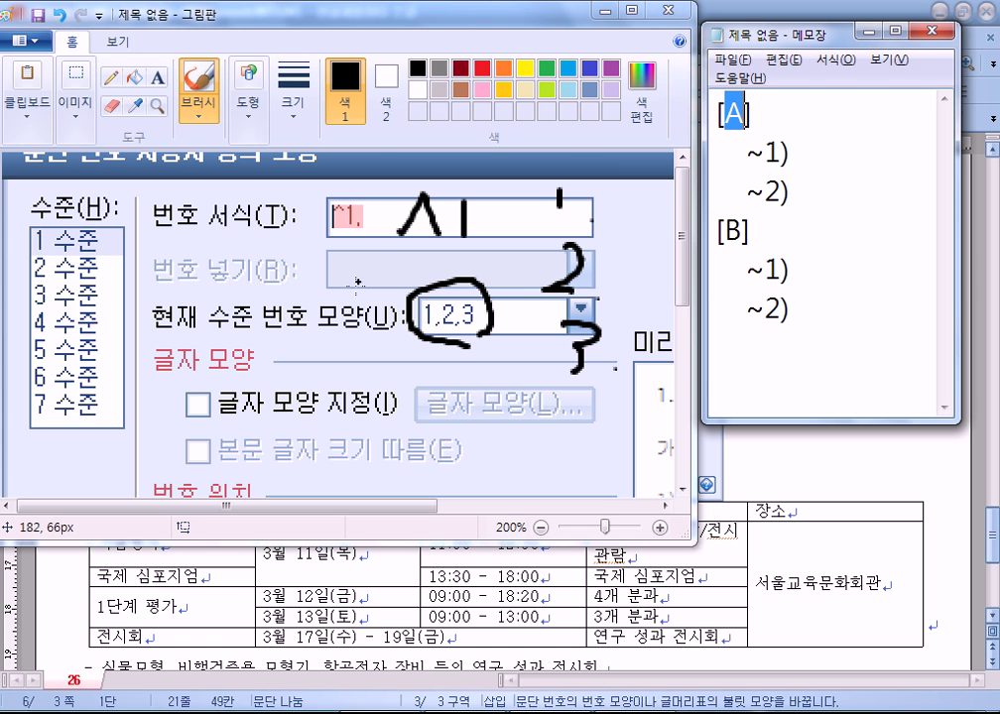
Step: Draw a black opening bracket over the dialog picture in Paint, then write [^1] in red and circle it
{"action": "left_click_drag", "start_coordinate": [121, 191], "coordinate": [207, 193]}
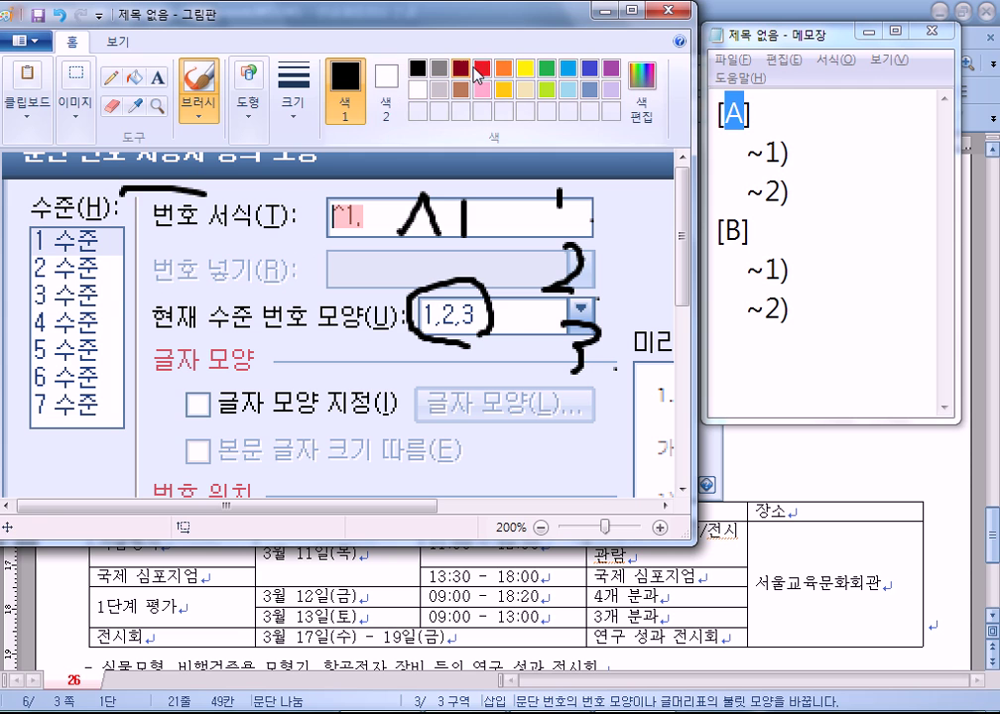
{"action": "left_click_drag", "start_coordinate": [116, 194], "coordinate": [112, 298]}
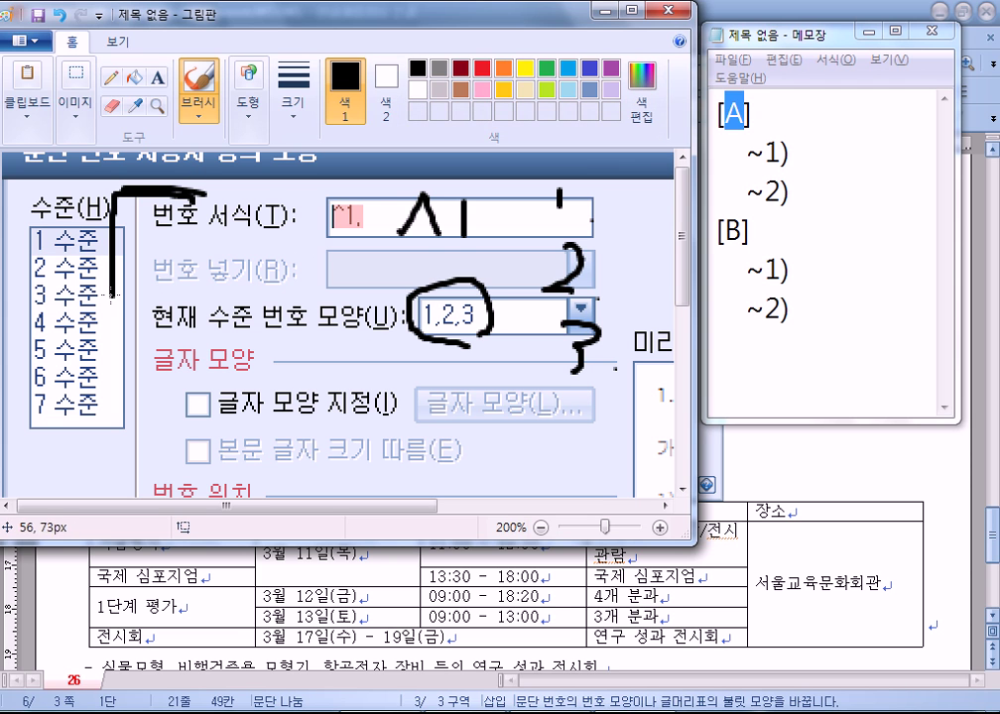
{"action": "left_click", "coordinate": [480, 68]}
{"action": "mouse_move", "coordinate": [189, 238]}
{"action": "left_mouse_down"}
{"action": "mouse_move", "coordinate": [111, 348]}
{"action": "mouse_move", "coordinate": [158, 362]}
{"action": "left_mouse_up"}
{"action": "mouse_move", "coordinate": [283, 256]}
{"action": "left_mouse_down"}
{"action": "mouse_move", "coordinate": [370, 327]}
{"action": "mouse_move", "coordinate": [243, 345]}
{"action": "left_mouse_up"}
{"action": "mouse_move", "coordinate": [119, 311]}
{"action": "left_mouse_down"}
{"action": "mouse_move", "coordinate": [177, 260]}
{"action": "mouse_move", "coordinate": [171, 346]}
{"action": "left_mouse_up"}
{"action": "mouse_move", "coordinate": [220, 292]}
{"action": "left_mouse_down"}
{"action": "mouse_move", "coordinate": [263, 257]}
{"action": "mouse_move", "coordinate": [250, 347]}
{"action": "left_mouse_up"}
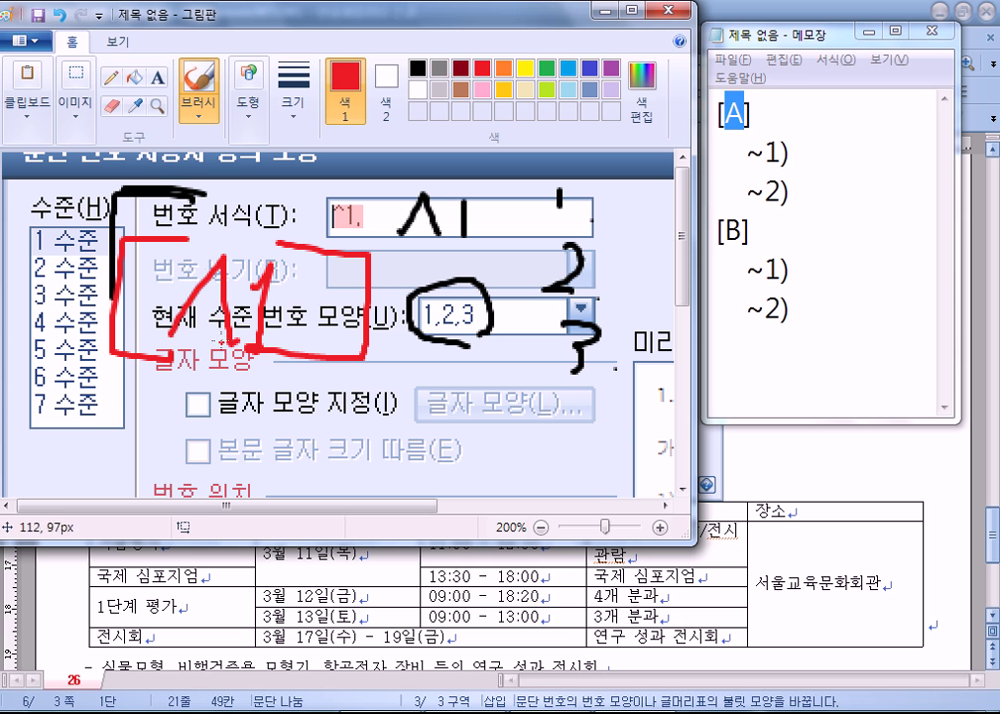
{"action": "mouse_move", "coordinate": [287, 382]}
{"action": "left_mouse_down"}
{"action": "mouse_move", "coordinate": [76, 291]}
{"action": "mouse_move", "coordinate": [354, 233]}
{"action": "mouse_move", "coordinate": [301, 390]}
{"action": "mouse_move", "coordinate": [248, 385]}
{"action": "left_mouse_up"}
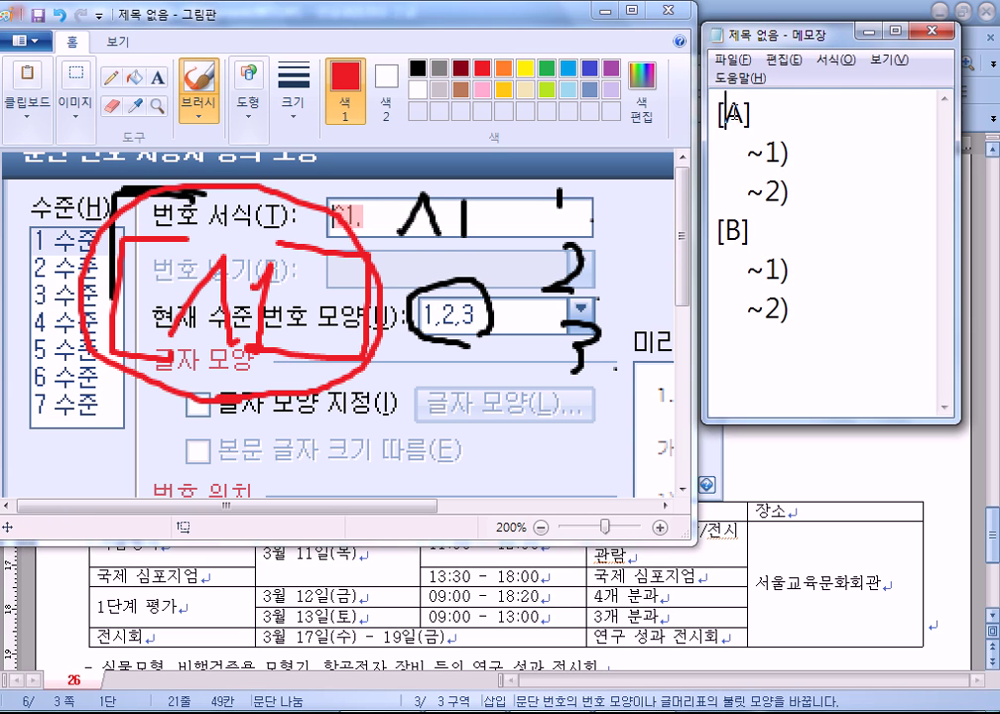
Step: Circle 1,2,3 in red and write A, B, C in red below it
{"action": "mouse_move", "coordinate": [465, 298]}
{"action": "left_mouse_down"}
{"action": "mouse_move", "coordinate": [432, 351]}
{"action": "mouse_move", "coordinate": [444, 356]}
{"action": "left_mouse_up"}
{"action": "left_click_drag", "start_coordinate": [409, 420], "coordinate": [444, 423]}
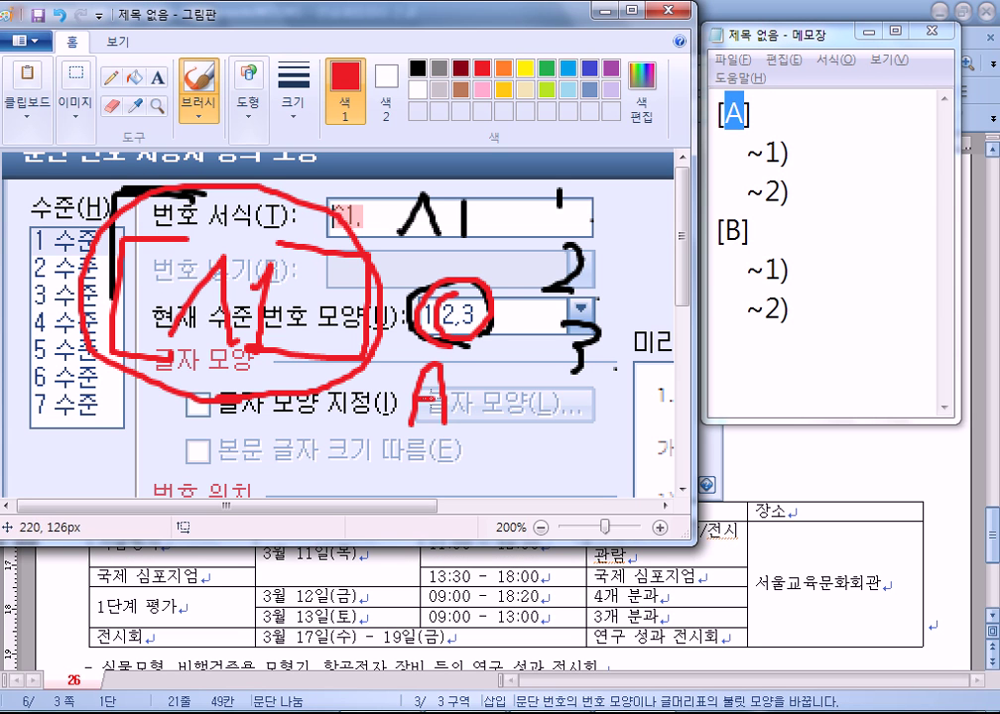
{"action": "mouse_move", "coordinate": [501, 376]}
{"action": "left_mouse_down"}
{"action": "mouse_move", "coordinate": [497, 427]}
{"action": "mouse_move", "coordinate": [519, 395]}
{"action": "mouse_move", "coordinate": [488, 427]}
{"action": "left_mouse_up"}
{"action": "left_click_drag", "start_coordinate": [563, 429], "coordinate": [563, 438]}
{"action": "left_click_drag", "start_coordinate": [600, 395], "coordinate": [606, 425]}
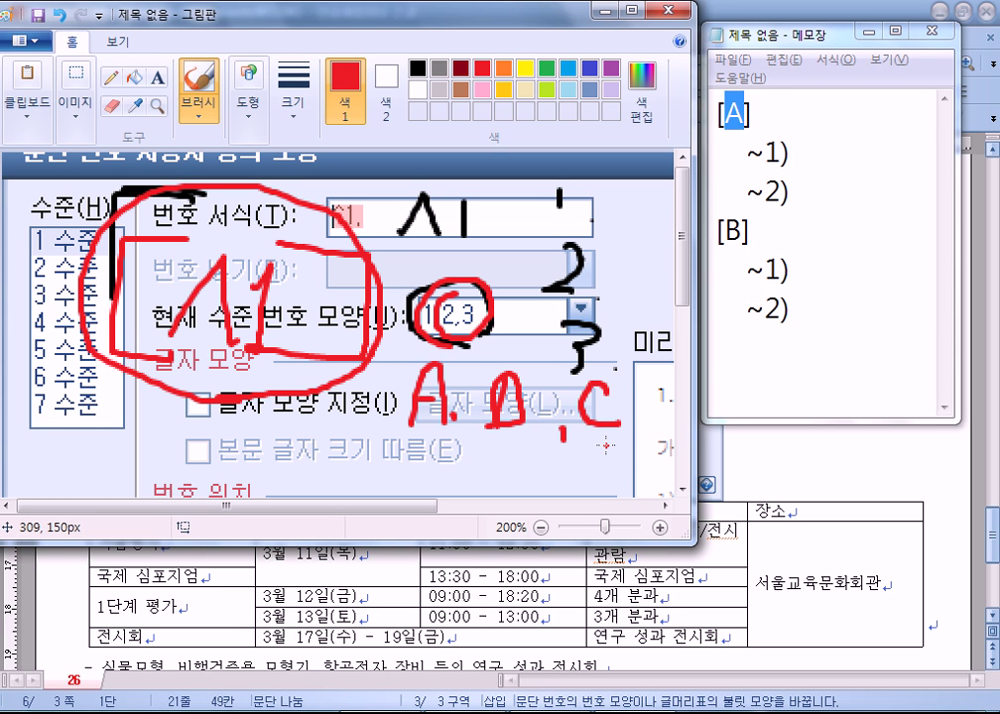
Step: Switch to the Hangul dialog and set level 1's number format to [^1] with the number shape A,B,C
{"action": "left_click", "coordinate": [510, 599]}
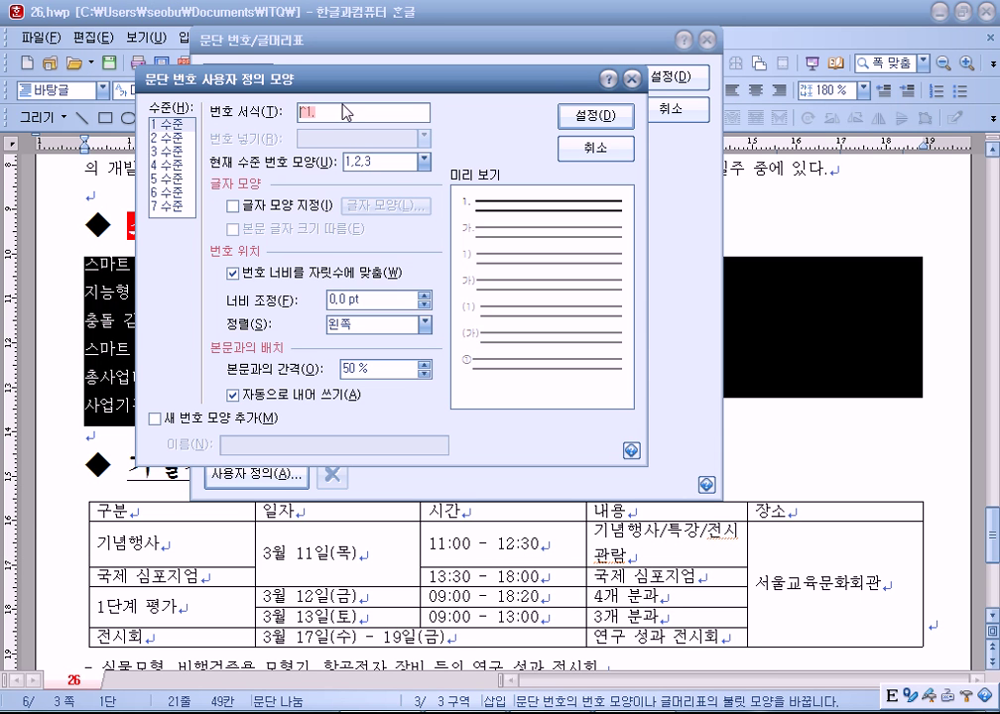
{"action": "left_click_drag", "start_coordinate": [343, 113], "coordinate": [250, 123]}
{"action": "type", "text": "["}
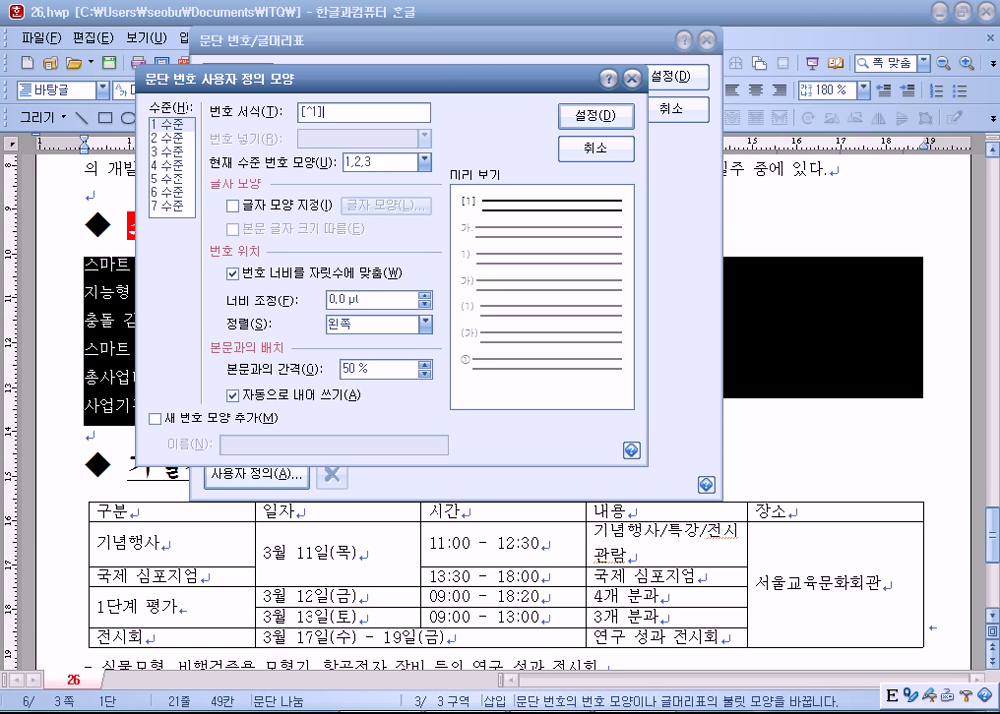
{"action": "left_click", "coordinate": [385, 162]}
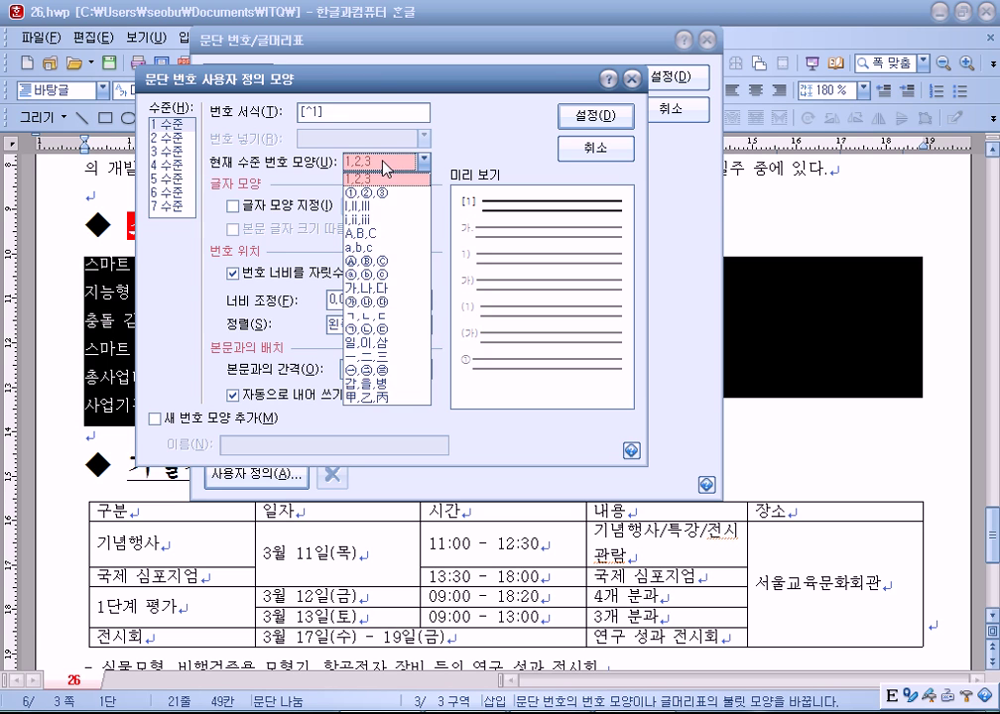
{"action": "left_click", "coordinate": [365, 233]}
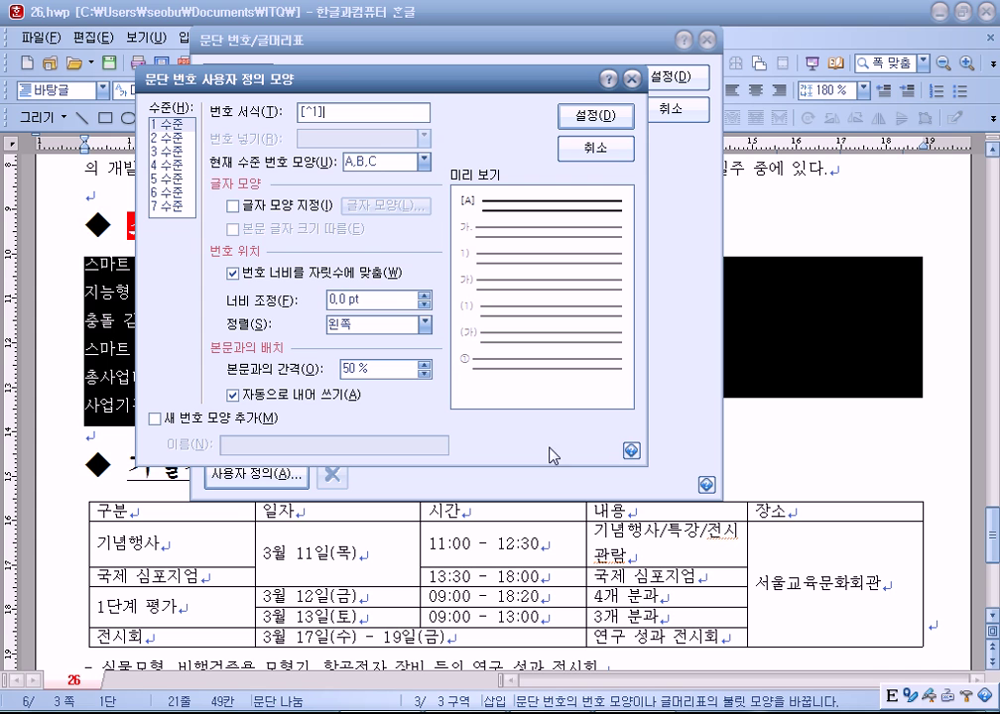
Step: Paste the new dialog capture into Paint, position it, and circle the [^1] format with the red pencil
{"action": "left_click", "coordinate": [604, 711]}
{"action": "key", "text": "ctrl+v"}
{"action": "mouse_move", "coordinate": [417, 355]}
{"action": "left_mouse_down"}
{"action": "mouse_move", "coordinate": [196, 161]}
{"action": "mouse_move", "coordinate": [84, 106]}
{"action": "left_mouse_up"}
{"action": "mouse_move", "coordinate": [331, 242]}
{"action": "left_mouse_down"}
{"action": "mouse_move", "coordinate": [206, 230]}
{"action": "mouse_move", "coordinate": [146, 175]}
{"action": "left_mouse_up"}
{"action": "key", "text": "Escape"}
{"action": "left_click", "coordinate": [302, 206]}
{"action": "left_click", "coordinate": [112, 76]}
{"action": "mouse_move", "coordinate": [192, 235]}
{"action": "left_mouse_down"}
{"action": "mouse_move", "coordinate": [121, 195]}
{"action": "mouse_move", "coordinate": [230, 182]}
{"action": "mouse_move", "coordinate": [137, 211]}
{"action": "mouse_move", "coordinate": [222, 177]}
{"action": "left_mouse_up"}
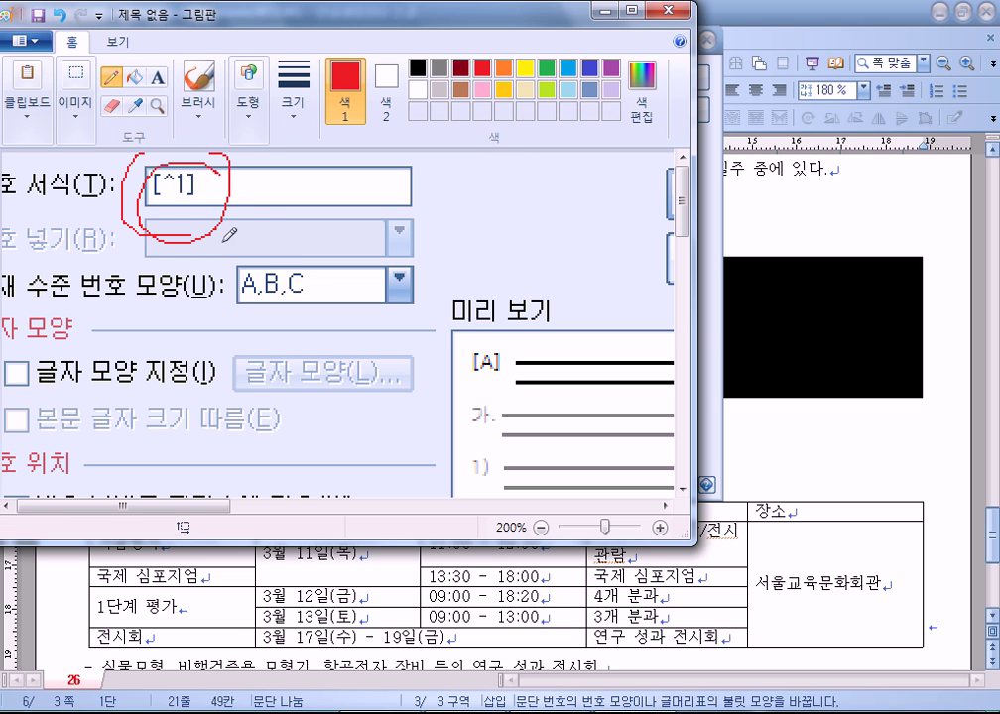
Step: Write a large red [^1] with the brush beside the number format in the picture
{"action": "left_click", "coordinate": [193, 86]}
{"action": "mouse_move", "coordinate": [313, 174]}
{"action": "left_mouse_down"}
{"action": "mouse_move", "coordinate": [295, 227]}
{"action": "mouse_move", "coordinate": [333, 231]}
{"action": "mouse_move", "coordinate": [375, 183]}
{"action": "mouse_move", "coordinate": [405, 230]}
{"action": "mouse_move", "coordinate": [459, 182]}
{"action": "mouse_move", "coordinate": [462, 232]}
{"action": "left_mouse_up"}
{"action": "mouse_move", "coordinate": [512, 172]}
{"action": "left_mouse_down"}
{"action": "mouse_move", "coordinate": [565, 250]}
{"action": "mouse_move", "coordinate": [517, 256]}
{"action": "left_mouse_up"}
{"action": "left_click", "coordinate": [736, 401]}
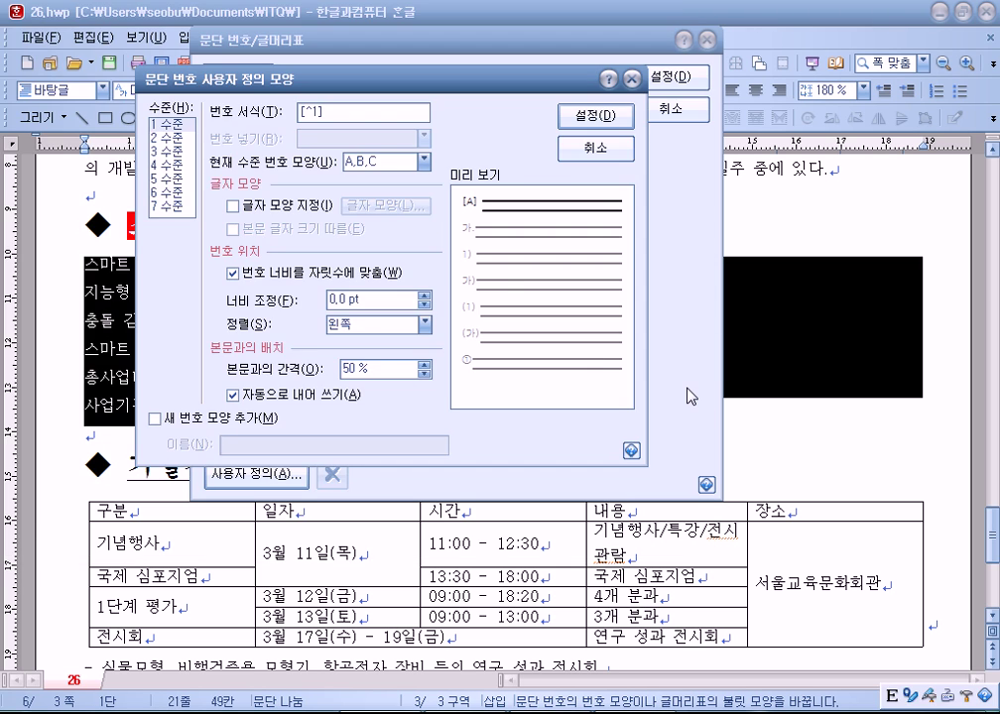
{"action": "left_click_drag", "start_coordinate": [334, 117], "coordinate": [243, 88]}
{"action": "right_click", "coordinate": [635, 713]}
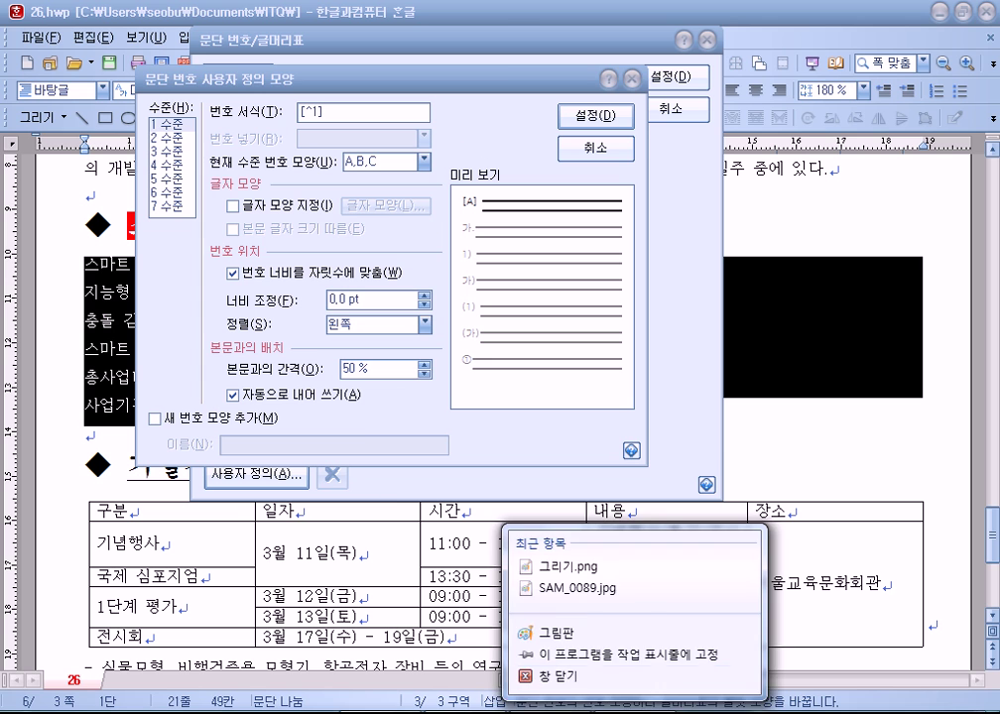
{"action": "left_click", "coordinate": [635, 713]}
{"action": "mouse_move", "coordinate": [619, 713]}
{"action": "left_click", "coordinate": [620, 647]}
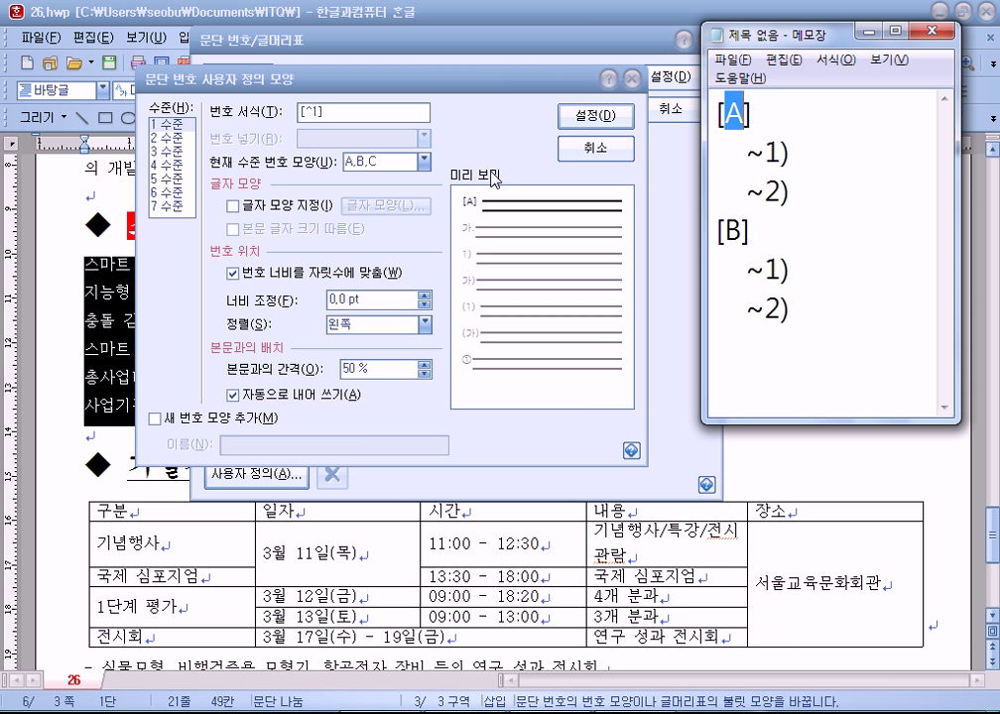
{"action": "left_click", "coordinate": [379, 189]}
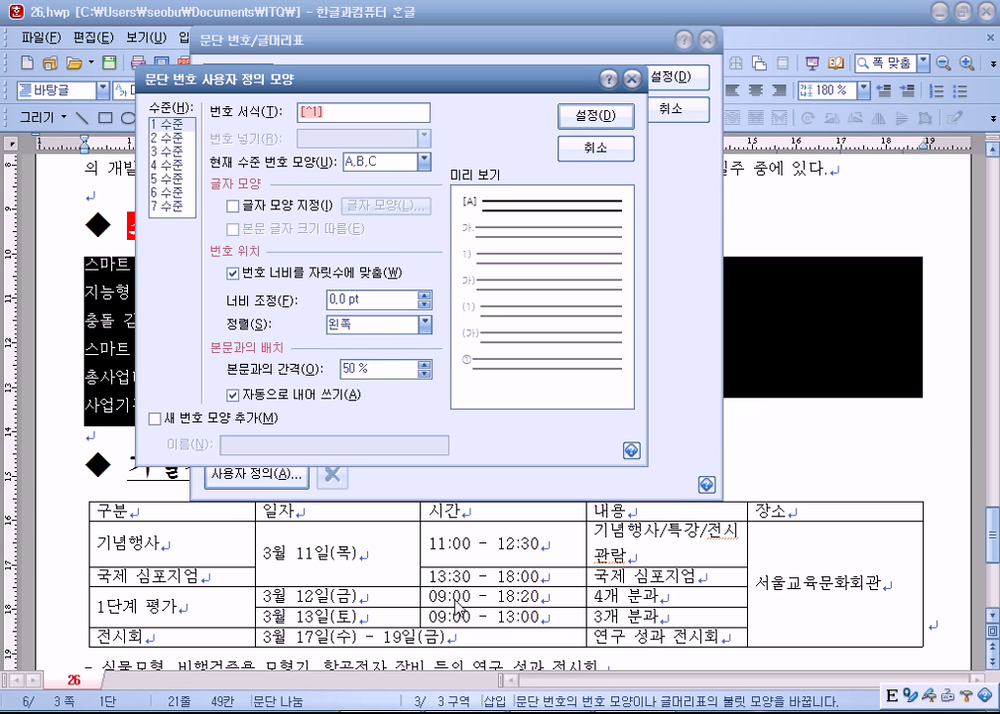
Step: Switch to Paint and circle the A,B,C number shape in red
{"action": "left_click", "coordinate": [635, 713]}
{"action": "mouse_move", "coordinate": [287, 325]}
{"action": "left_mouse_down"}
{"action": "mouse_move", "coordinate": [249, 323]}
{"action": "mouse_move", "coordinate": [262, 246]}
{"action": "mouse_move", "coordinate": [278, 316]}
{"action": "mouse_move", "coordinate": [299, 312]}
{"action": "left_mouse_up"}
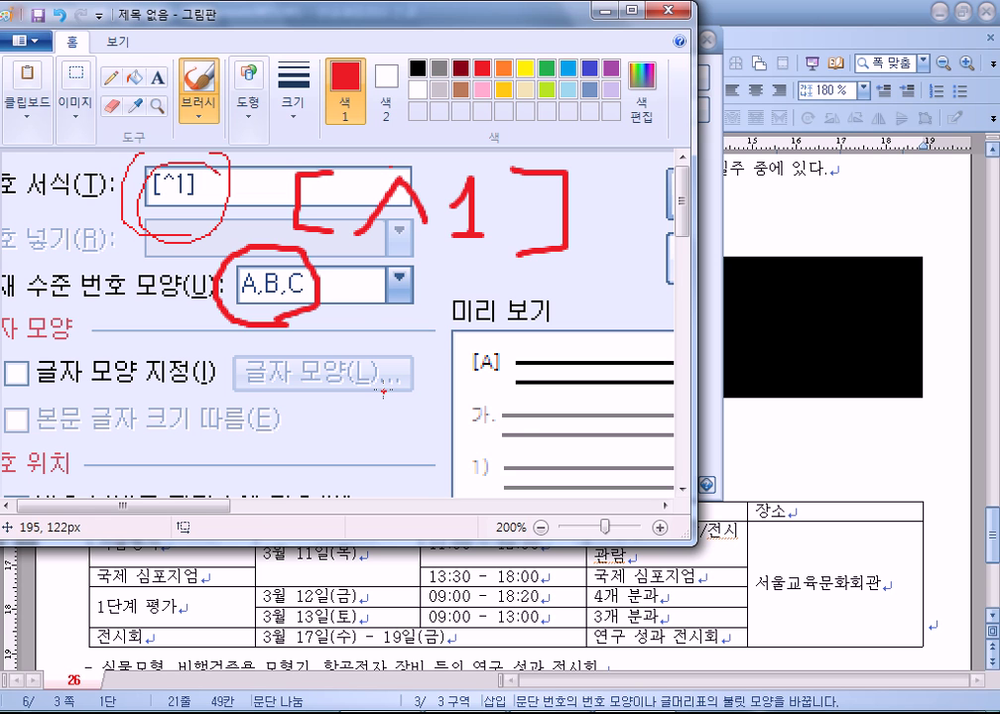
Step: Switch to the Hangul dialog and set level 1's width adjustment to 15 pt and its alignment to 오른쪽
{"action": "left_click", "coordinate": [430, 595]}
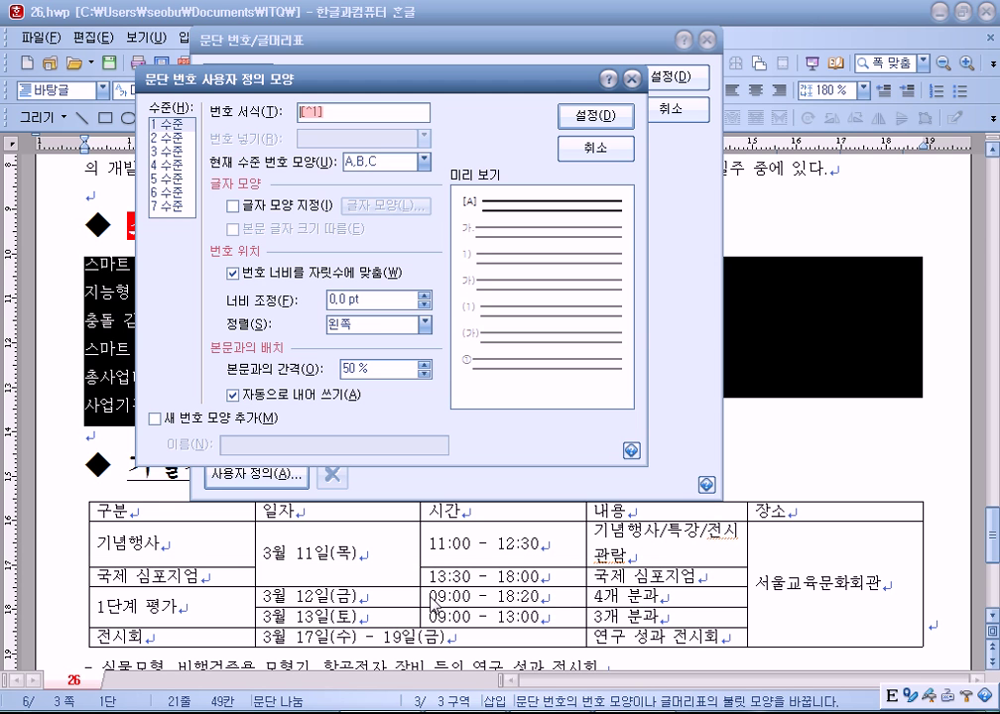
{"action": "left_click", "coordinate": [367, 302]}
{"action": "type", "text": "15"}
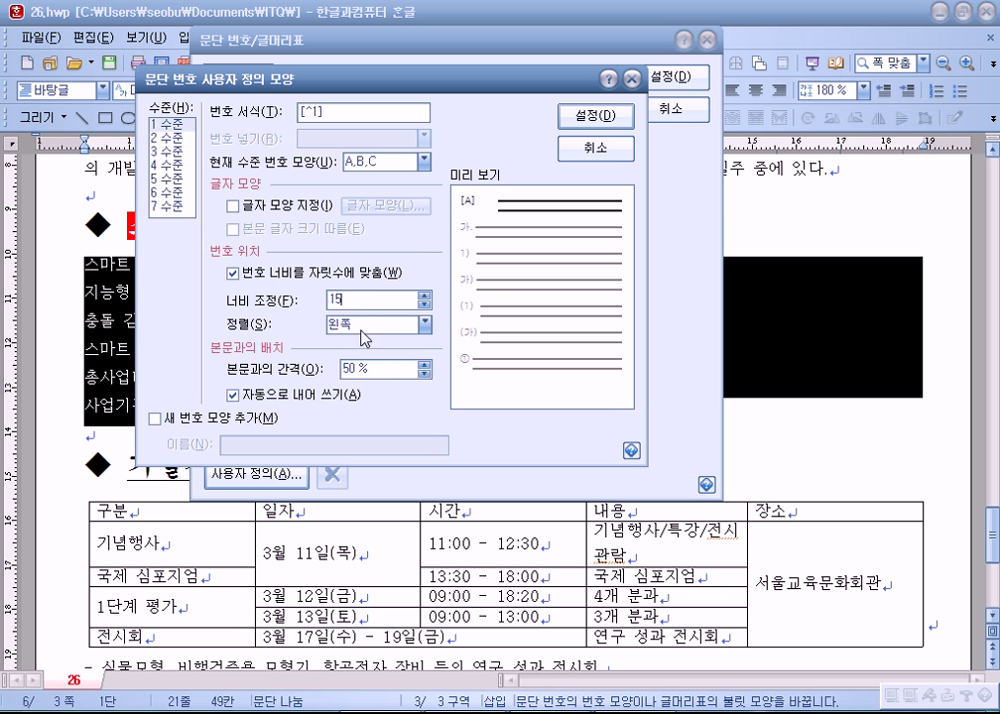
{"action": "left_click", "coordinate": [369, 324]}
{"action": "left_click", "coordinate": [364, 370]}
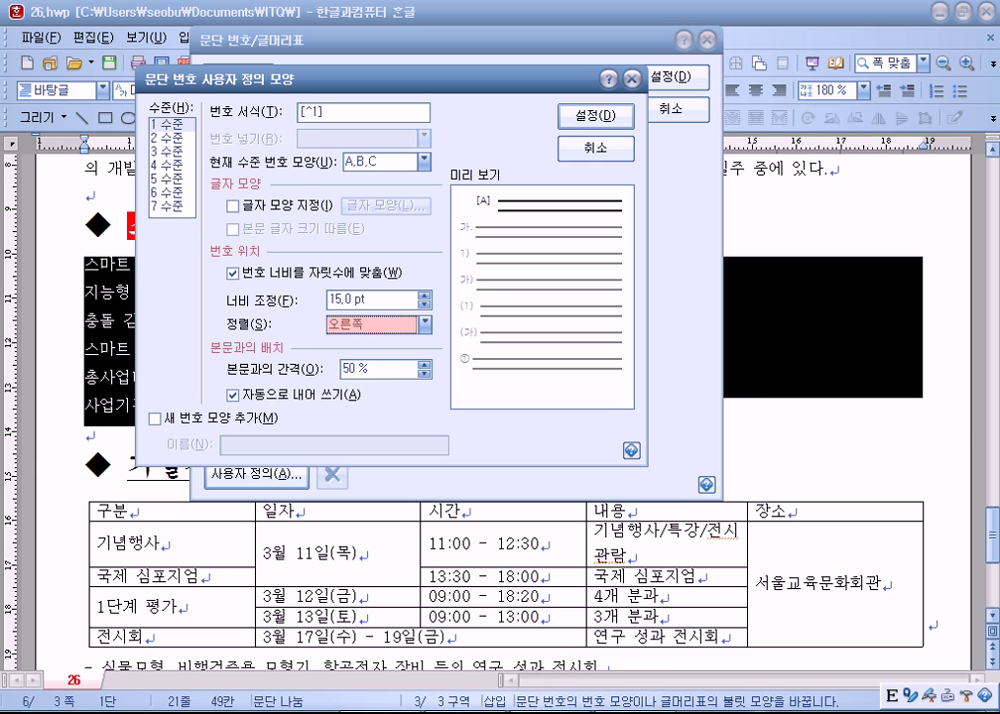
Step: Highlight the ~1) and ~2) lines in the Notepad sample and select level 2 in the Hangul numbering dialog
{"action": "key", "text": "alt+Tab"}
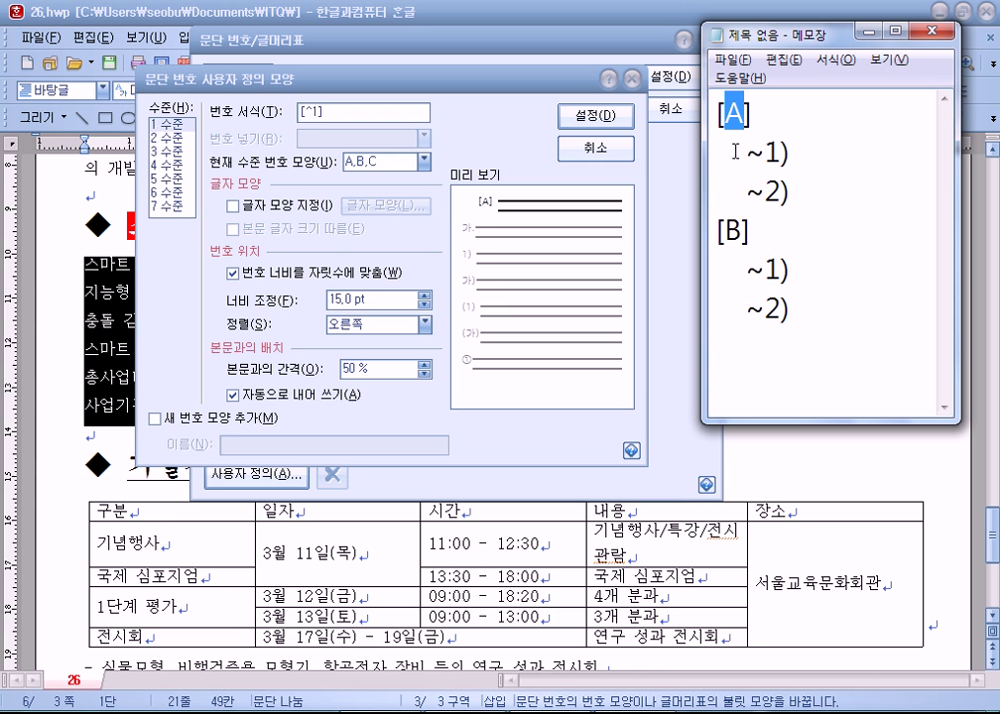
{"action": "left_click_drag", "start_coordinate": [722, 151], "coordinate": [790, 186]}
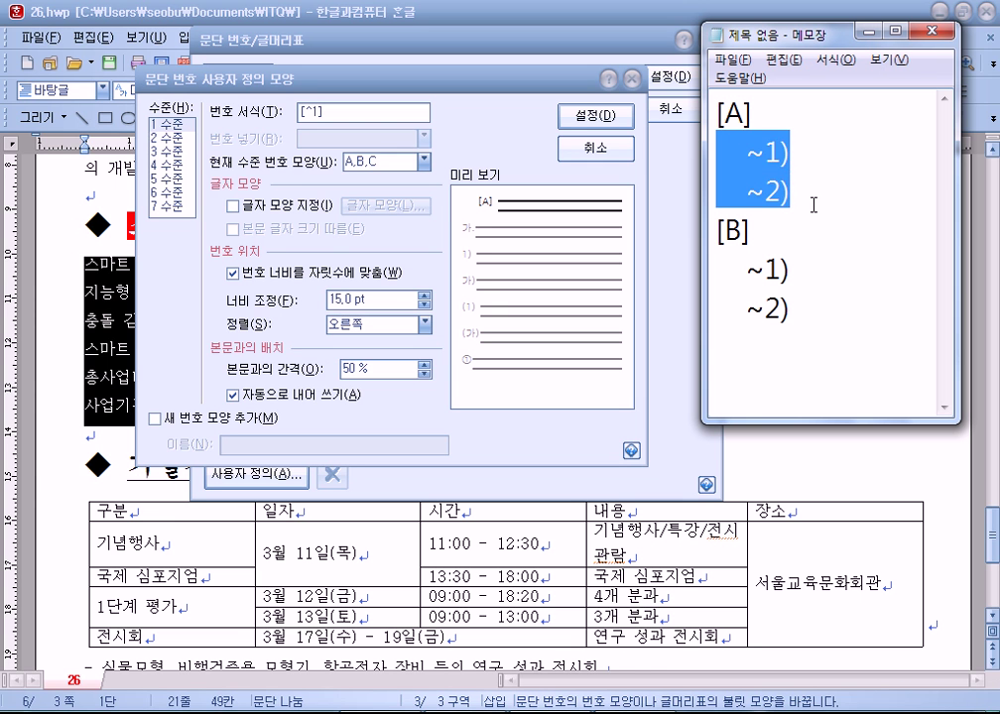
{"action": "left_click", "coordinate": [813, 204]}
{"action": "left_click", "coordinate": [165, 138]}
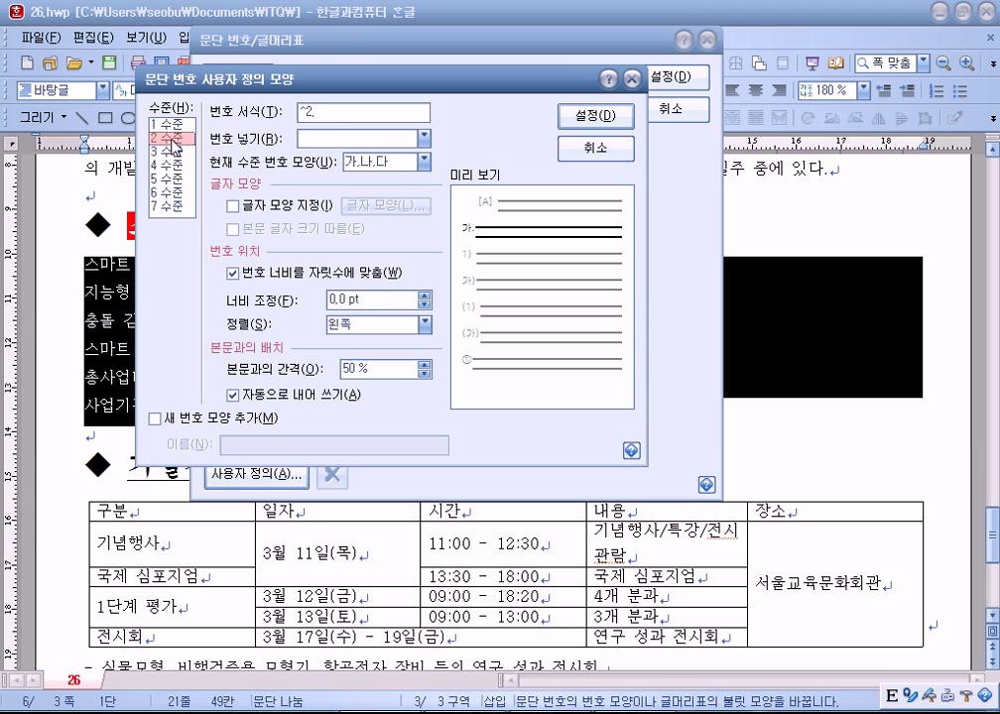
{"action": "left_click", "coordinate": [327, 114]}
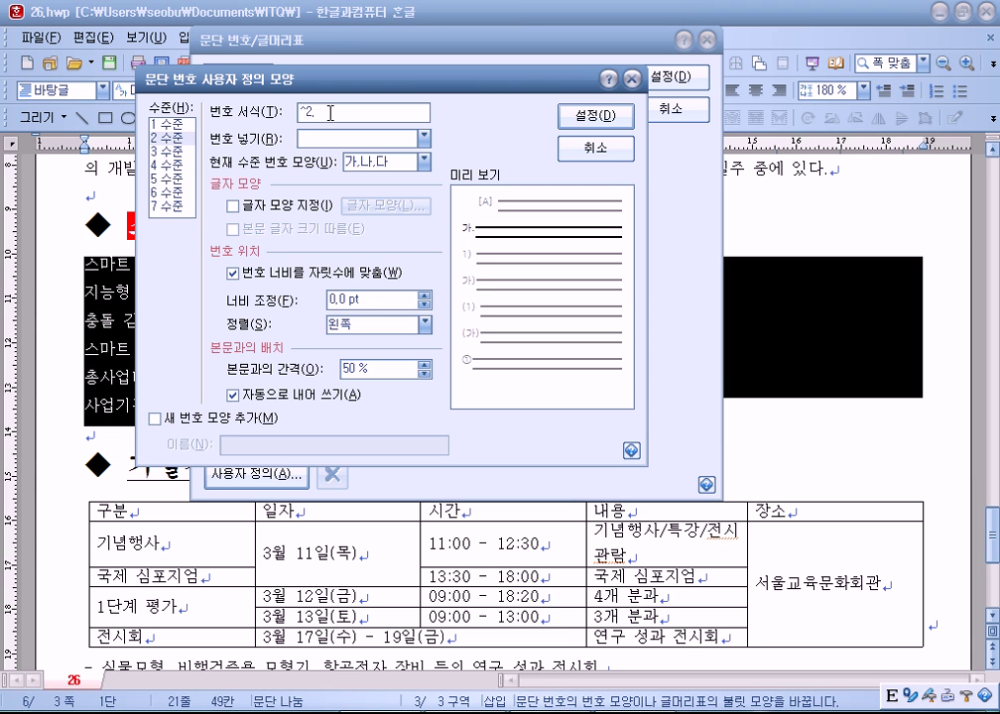
{"action": "key", "text": "BackSpace"}
{"action": "type", "text": ","}
{"action": "key", "text": "BackSpace"}
{"action": "type", "text": "."}
Step: Check the digit in the Notepad sample and set level 2's number shape to 1,2,3 in the Hangul dialog
{"action": "key", "text": "alt+Tab"}
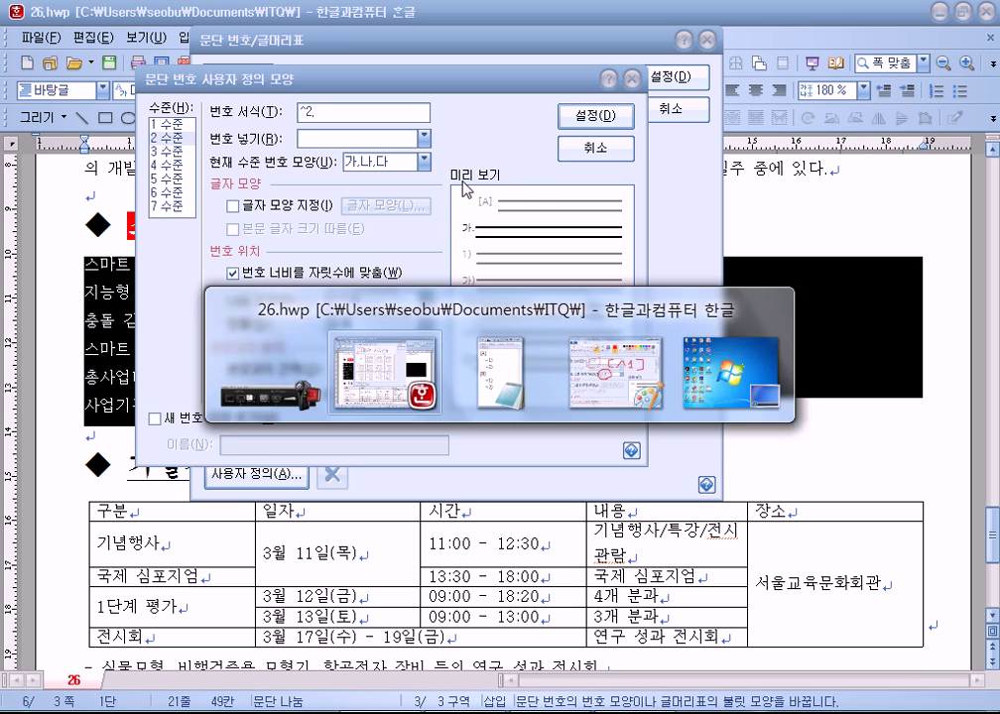
{"action": "left_click", "coordinate": [590, 713]}
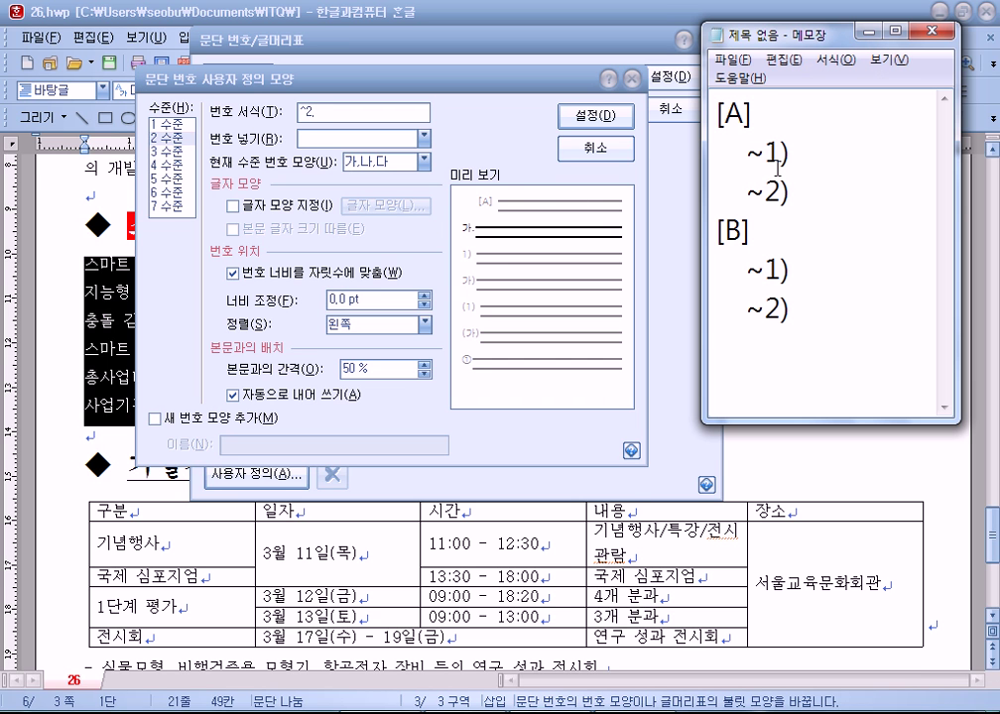
{"action": "left_click_drag", "start_coordinate": [762, 152], "coordinate": [779, 192]}
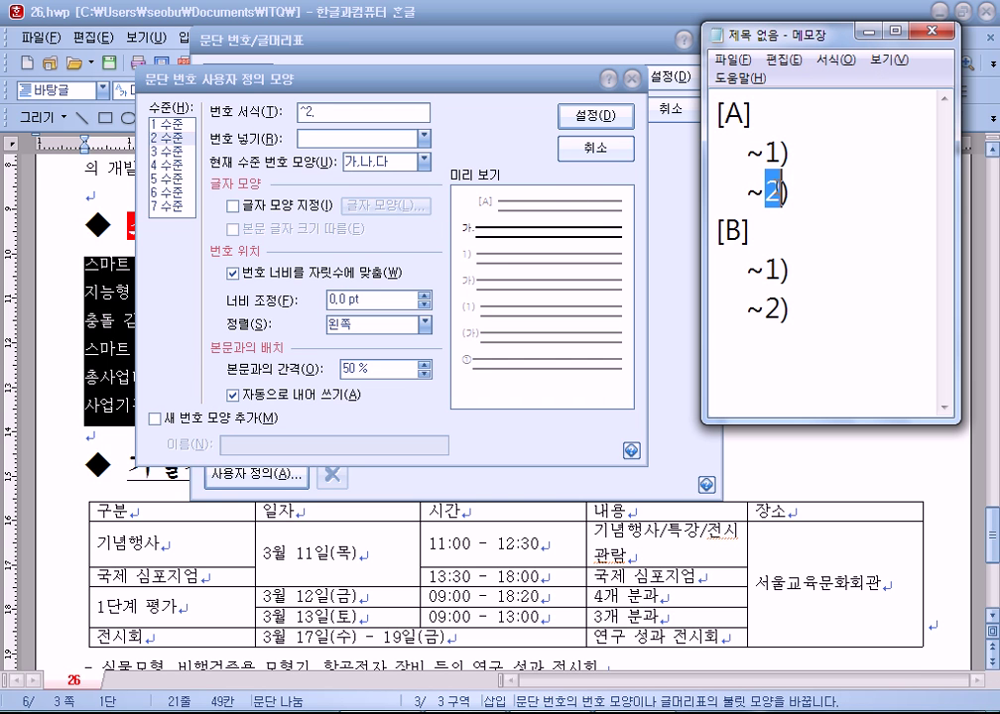
{"action": "left_click", "coordinate": [423, 160]}
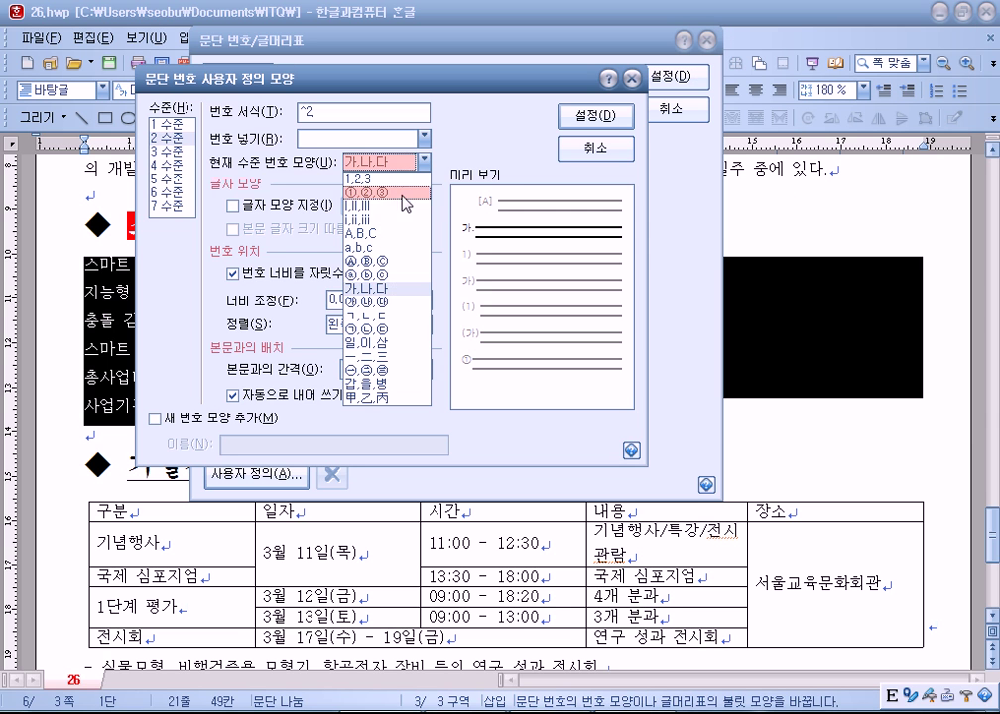
{"action": "left_click", "coordinate": [372, 179]}
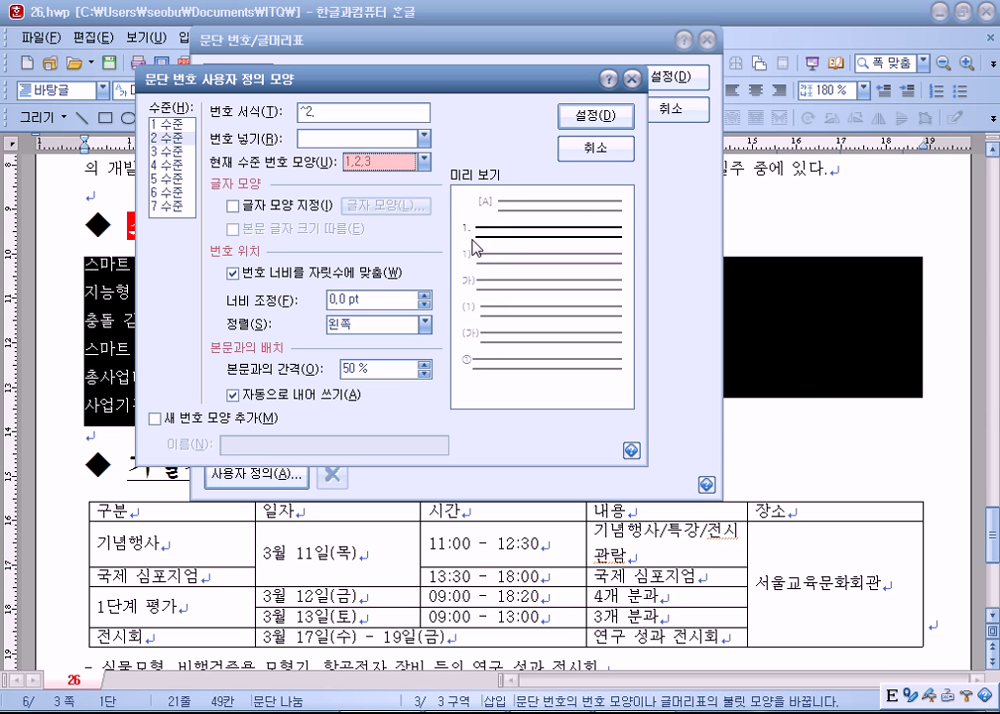
Step: Copy the ~ from the Notepad sample and set level 2's number format to ~^2) in the Hangul dialog
{"action": "key", "text": "alt+Tab"}
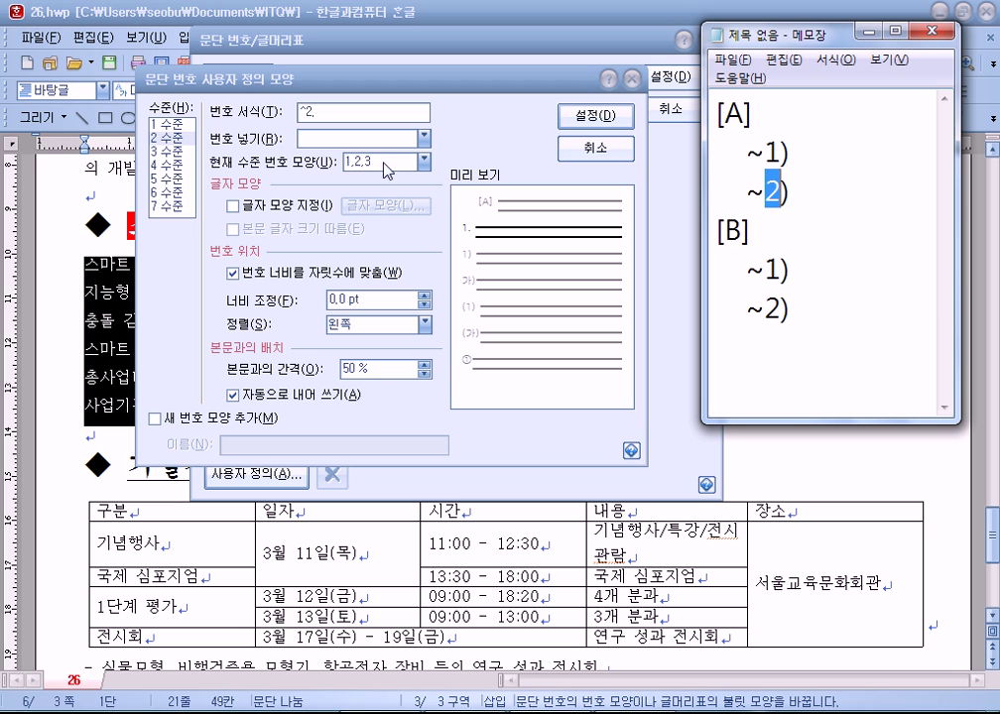
{"action": "mouse_move", "coordinate": [764, 152]}
{"action": "left_mouse_down"}
{"action": "mouse_move", "coordinate": [780, 153]}
{"action": "mouse_move", "coordinate": [780, 192]}
{"action": "mouse_move", "coordinate": [765, 153]}
{"action": "mouse_move", "coordinate": [750, 153]}
{"action": "mouse_move", "coordinate": [765, 153]}
{"action": "left_mouse_up"}
{"action": "key", "text": "ctrl+c"}
{"action": "left_click", "coordinate": [781, 153]}
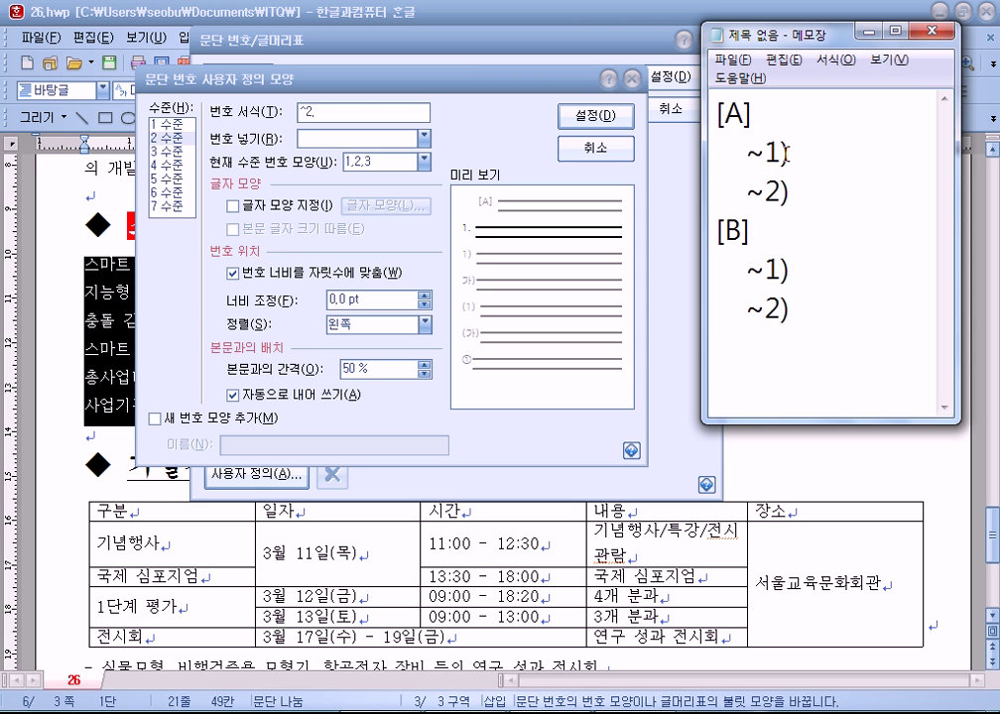
{"action": "left_click_drag", "start_coordinate": [351, 112], "coordinate": [221, 109]}
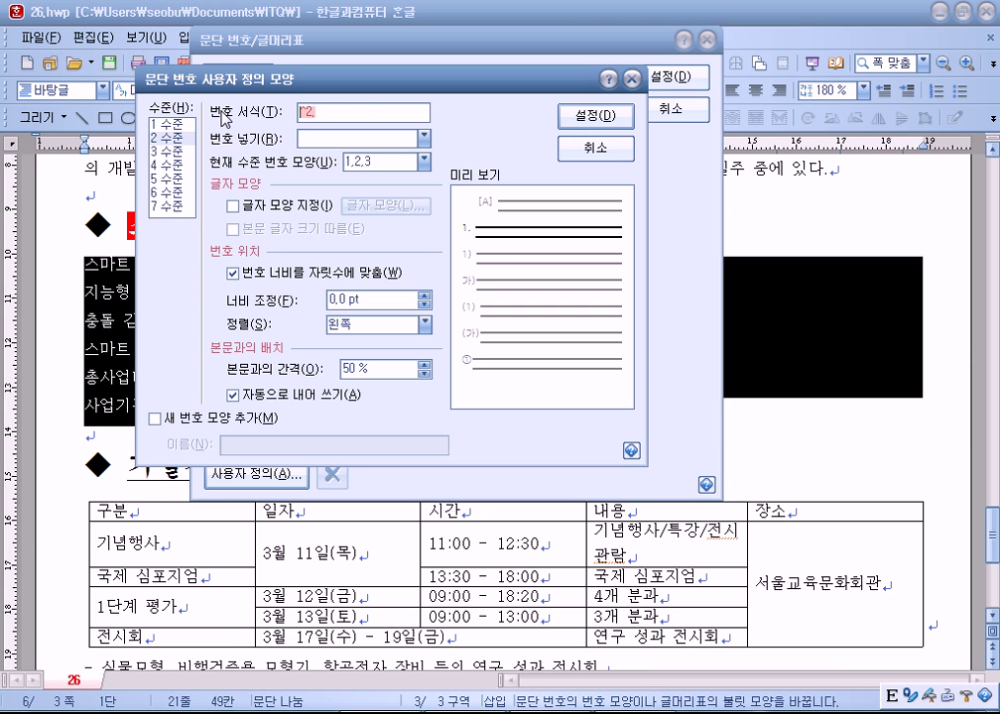
{"action": "key", "text": "ctrl+v"}
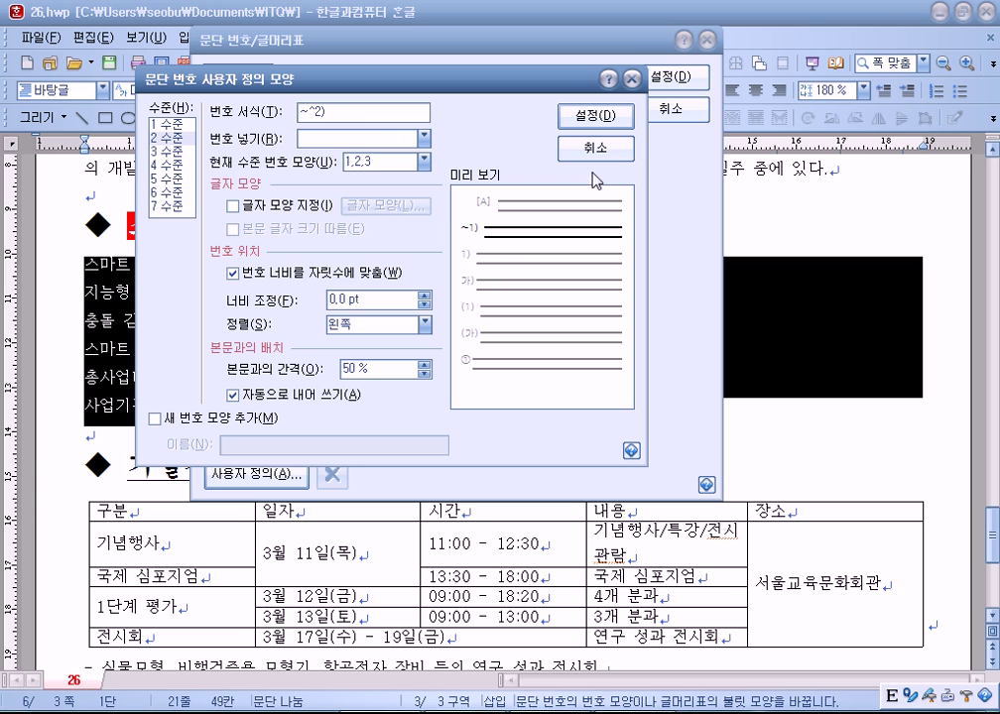
Step: Set level 2's width adjustment to 25 pt and its alignment to 오른쪽
{"action": "left_click", "coordinate": [620, 712]}
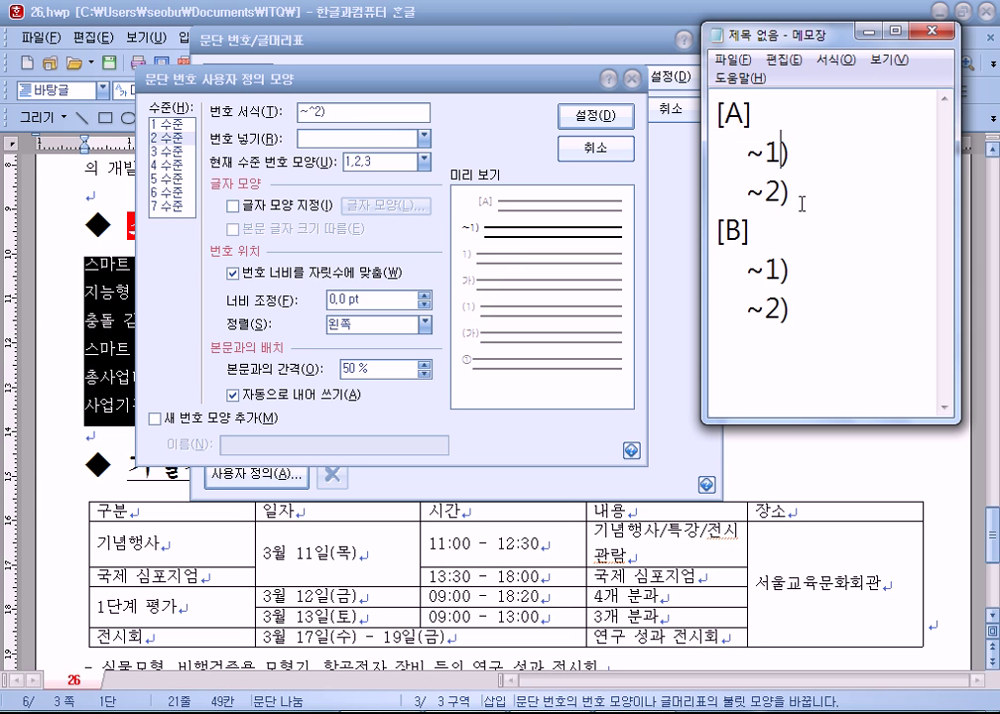
{"action": "left_click_drag", "start_coordinate": [371, 302], "coordinate": [247, 302]}
{"action": "key", "text": "BackSpace"}
{"action": "type", "text": "25"}
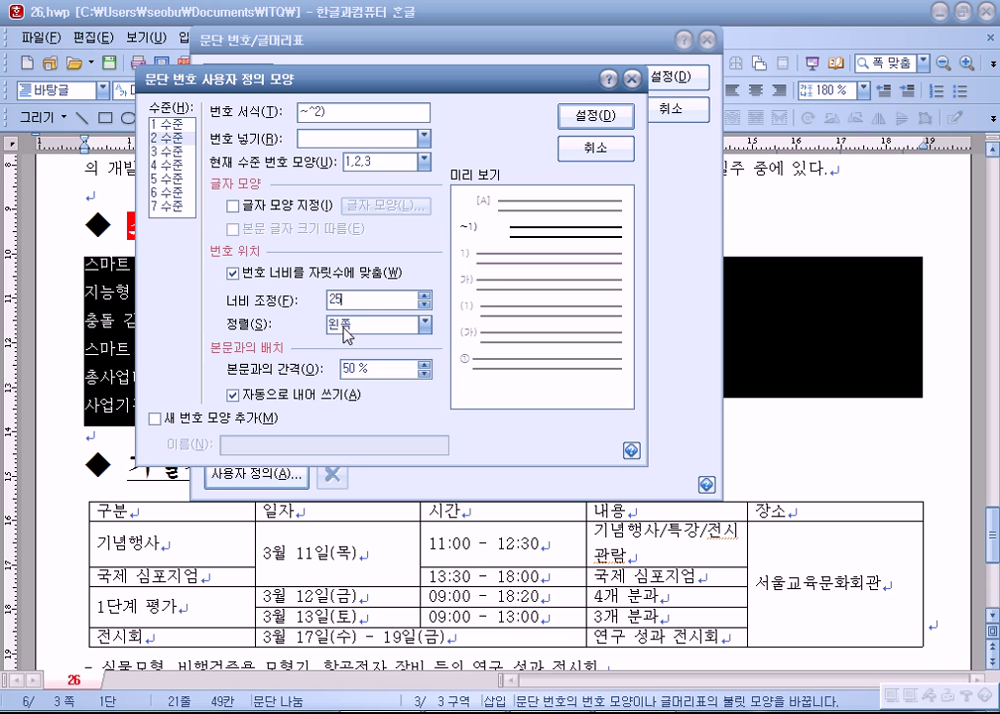
{"action": "left_click", "coordinate": [377, 324]}
{"action": "left_click", "coordinate": [350, 367]}
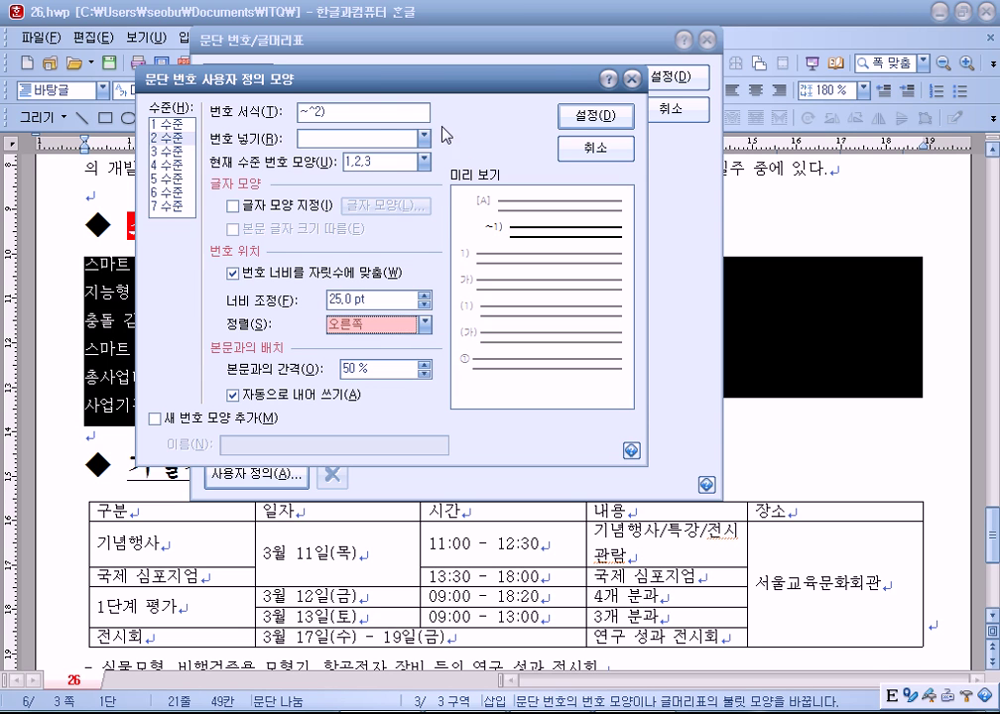
Step: Paste a capture of the level 2 settings into Paint, move it to show the number format, and activate the brush
{"action": "left_click", "coordinate": [383, 116]}
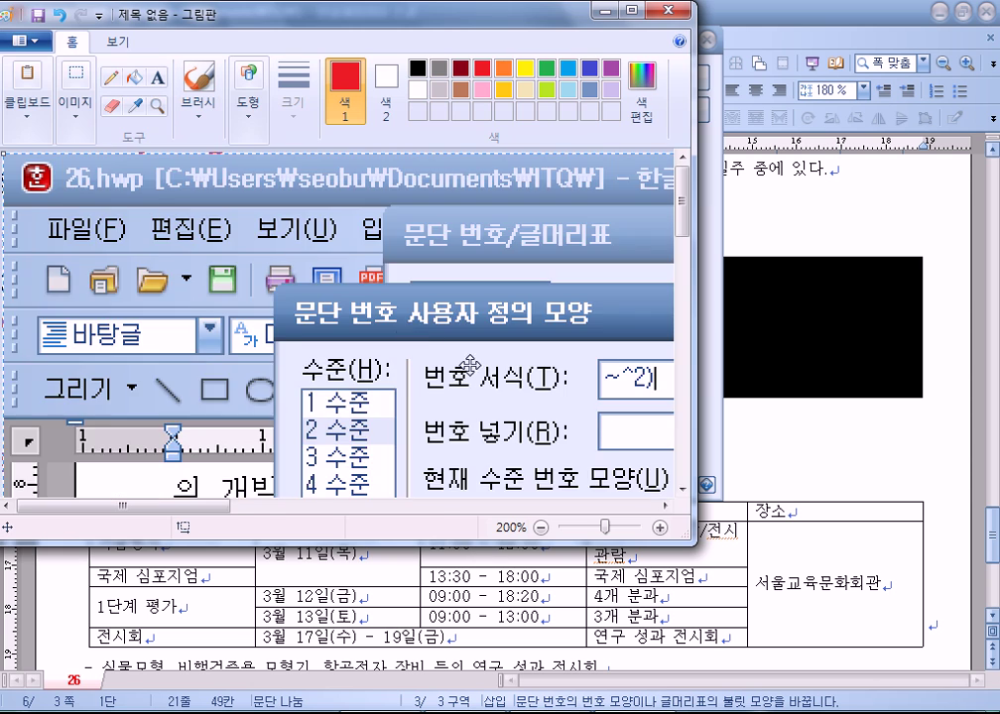
{"action": "left_click_drag", "start_coordinate": [471, 366], "coordinate": [154, 157]}
{"action": "left_click_drag", "start_coordinate": [298, 223], "coordinate": [135, 262]}
{"action": "left_click", "coordinate": [199, 81]}
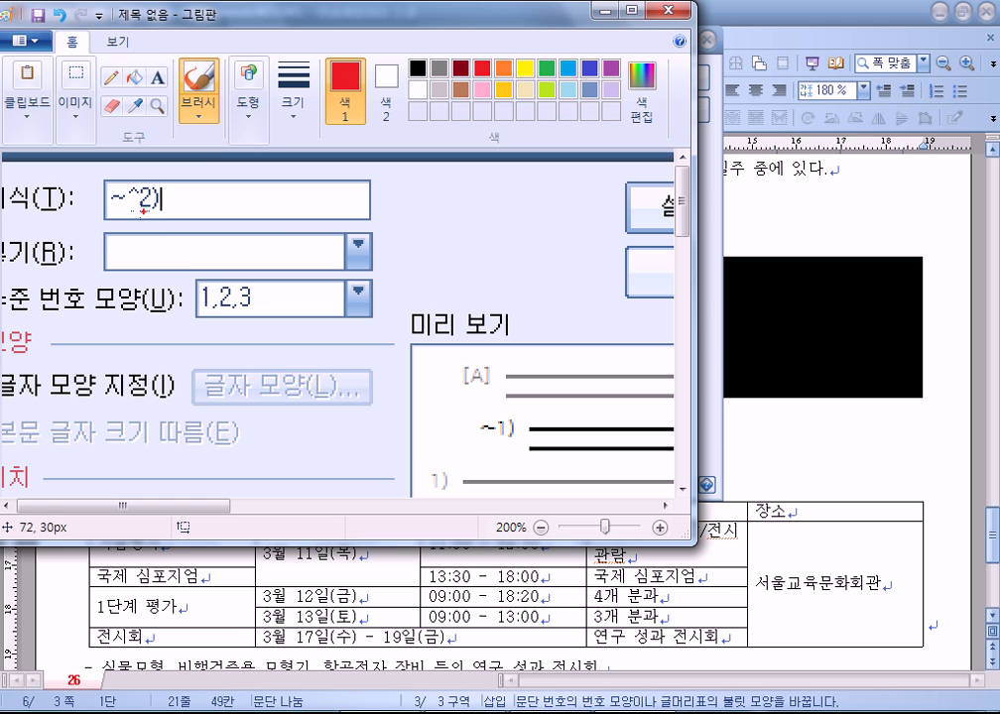
Step: Write a red 1 2 beside the ~^2) format, circle the 1,2,3 number shape, and write 1, 2, 3 in a column
{"action": "mouse_move", "coordinate": [254, 210]}
{"action": "left_mouse_down"}
{"action": "mouse_move", "coordinate": [277, 227]}
{"action": "mouse_move", "coordinate": [347, 229]}
{"action": "left_mouse_up"}
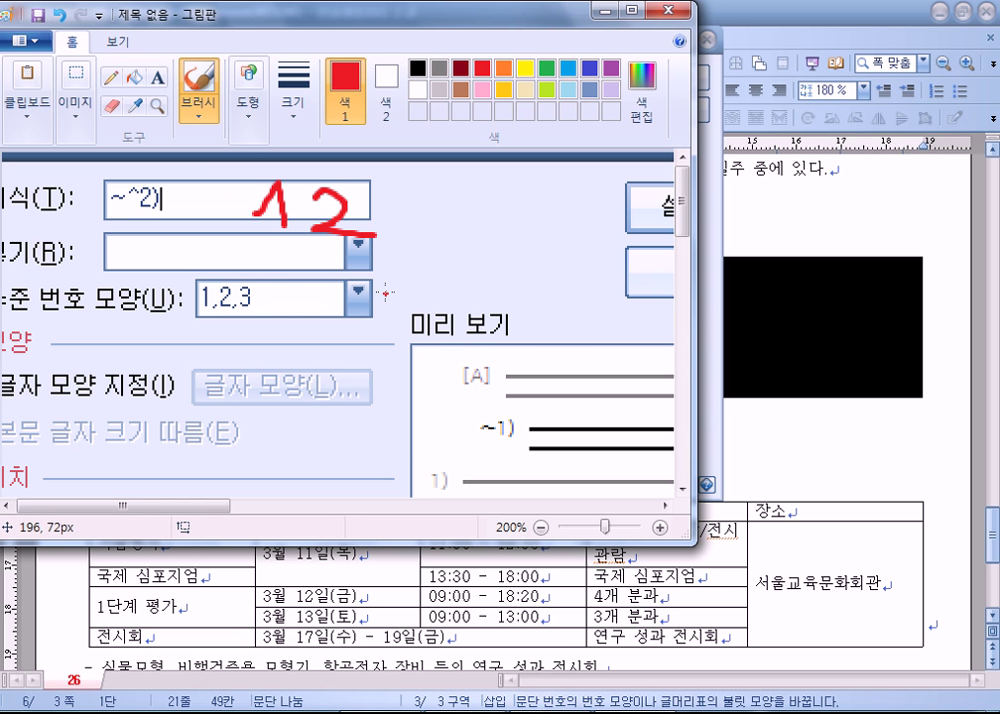
{"action": "mouse_move", "coordinate": [233, 240]}
{"action": "left_mouse_down"}
{"action": "mouse_move", "coordinate": [187, 328]}
{"action": "mouse_move", "coordinate": [276, 289]}
{"action": "mouse_move", "coordinate": [240, 244]}
{"action": "left_mouse_up"}
{"action": "left_click_drag", "start_coordinate": [459, 204], "coordinate": [456, 220]}
{"action": "left_click_drag", "start_coordinate": [444, 264], "coordinate": [473, 287]}
{"action": "left_click_drag", "start_coordinate": [419, 339], "coordinate": [405, 385]}
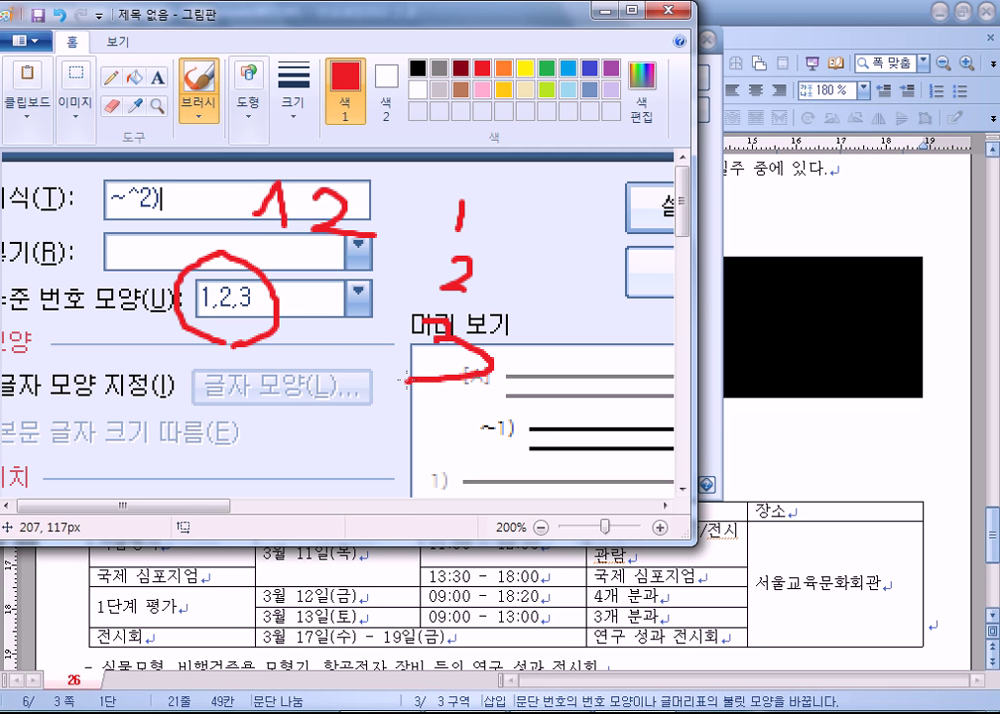
Step: Add a red ~ before and a ) after each handwritten number 1, 2 and 3
{"action": "mouse_move", "coordinate": [399, 212]}
{"action": "left_mouse_down"}
{"action": "mouse_move", "coordinate": [441, 210]}
{"action": "mouse_move", "coordinate": [474, 234]}
{"action": "left_mouse_up"}
{"action": "left_click_drag", "start_coordinate": [390, 269], "coordinate": [413, 252]}
{"action": "left_click_drag", "start_coordinate": [486, 256], "coordinate": [476, 289]}
{"action": "left_click_drag", "start_coordinate": [364, 353], "coordinate": [395, 336]}
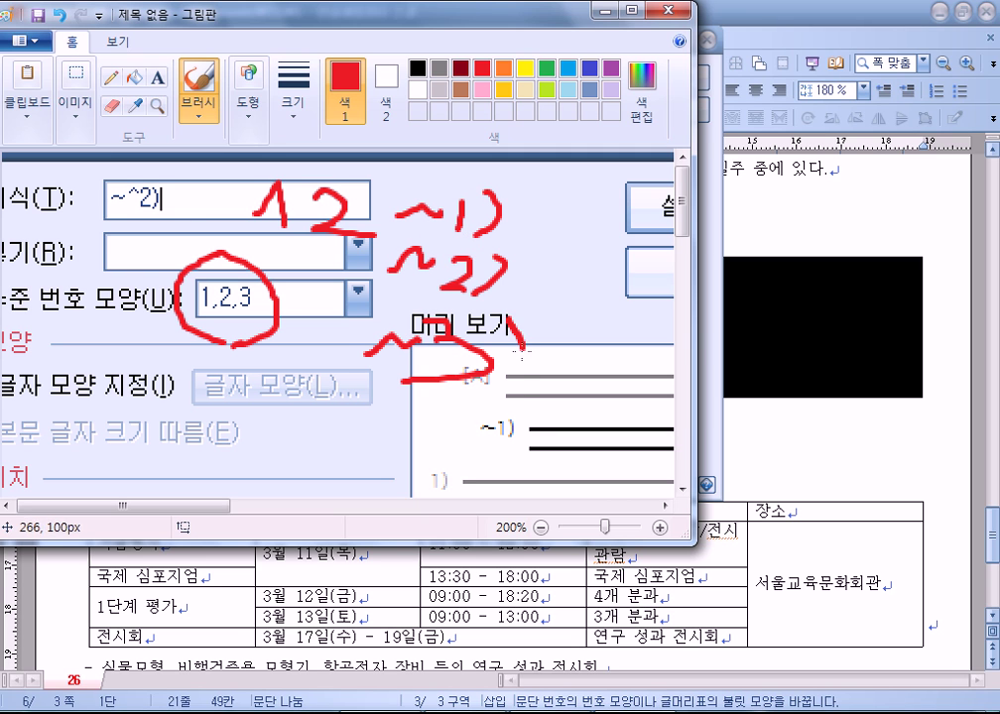
{"action": "left_click_drag", "start_coordinate": [520, 348], "coordinate": [533, 413]}
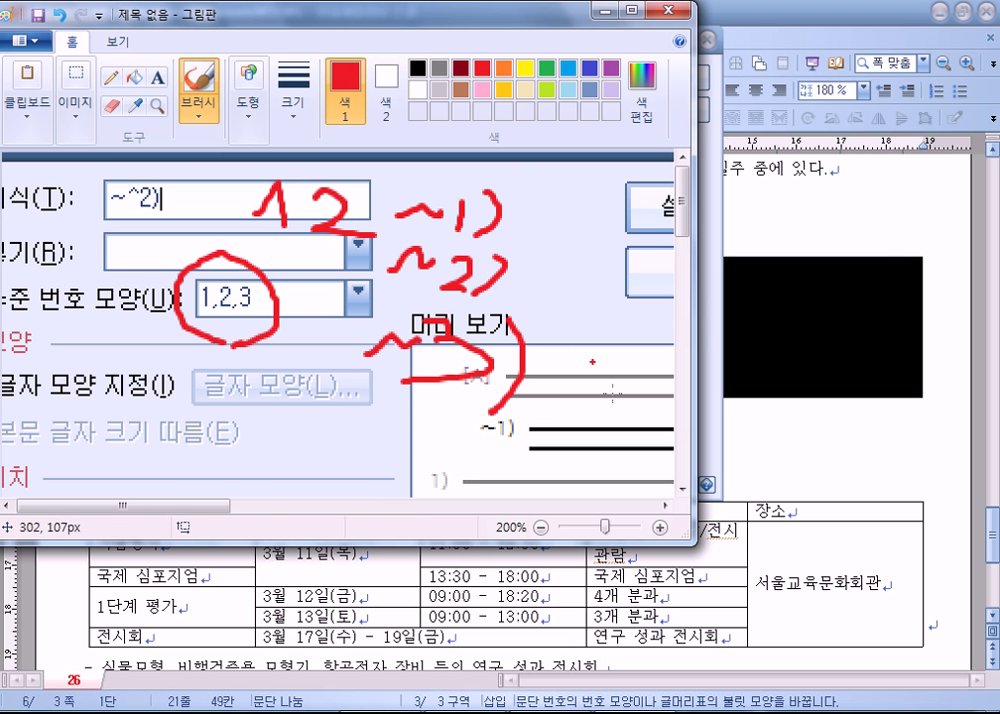
Step: Compare with the Notepad sample, then apply the custom [A], ~1) numbering to the selected paragraphs in Hangul
{"action": "key", "text": "alt+Tab"}
{"action": "key", "text": "alt+Tab"}
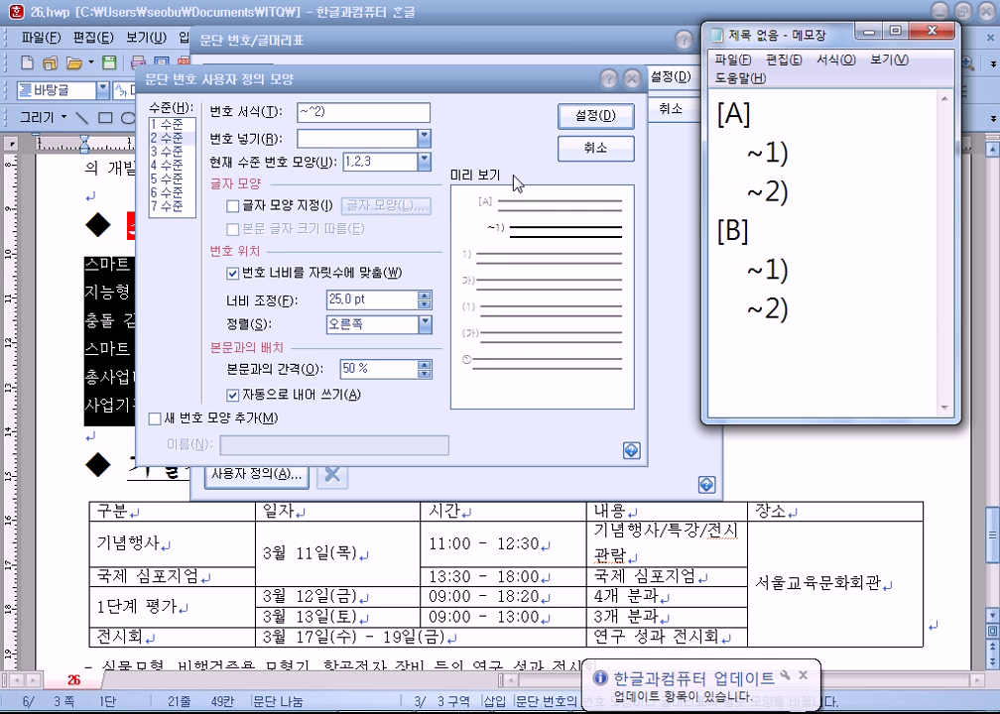
{"action": "left_click", "coordinate": [600, 117]}
{"action": "left_click", "coordinate": [600, 117]}
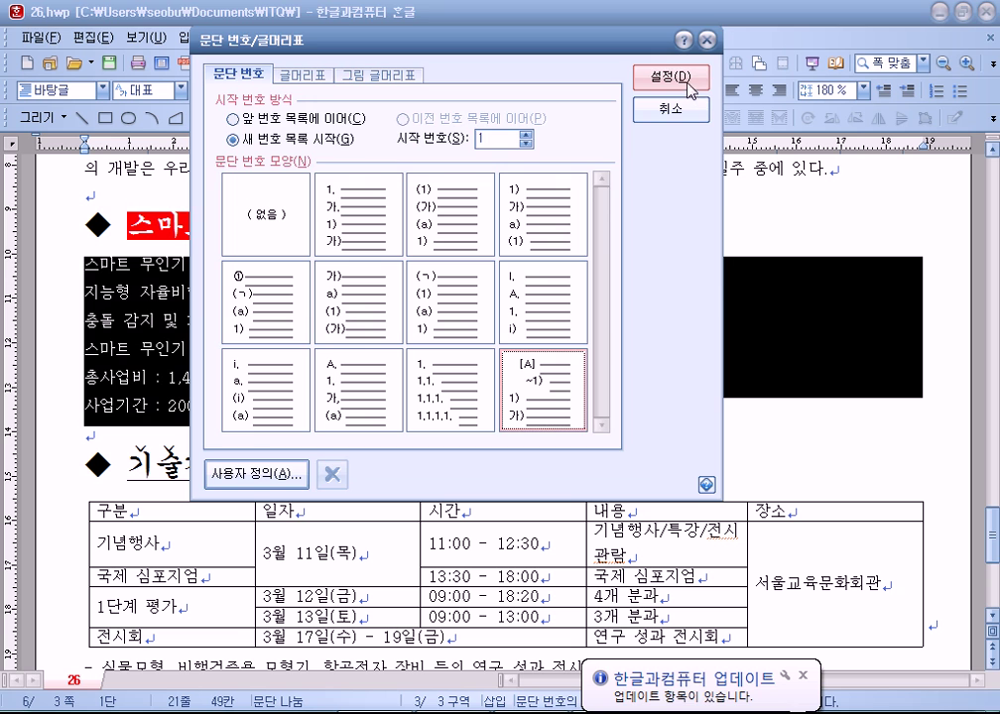
{"action": "left_click", "coordinate": [683, 77]}
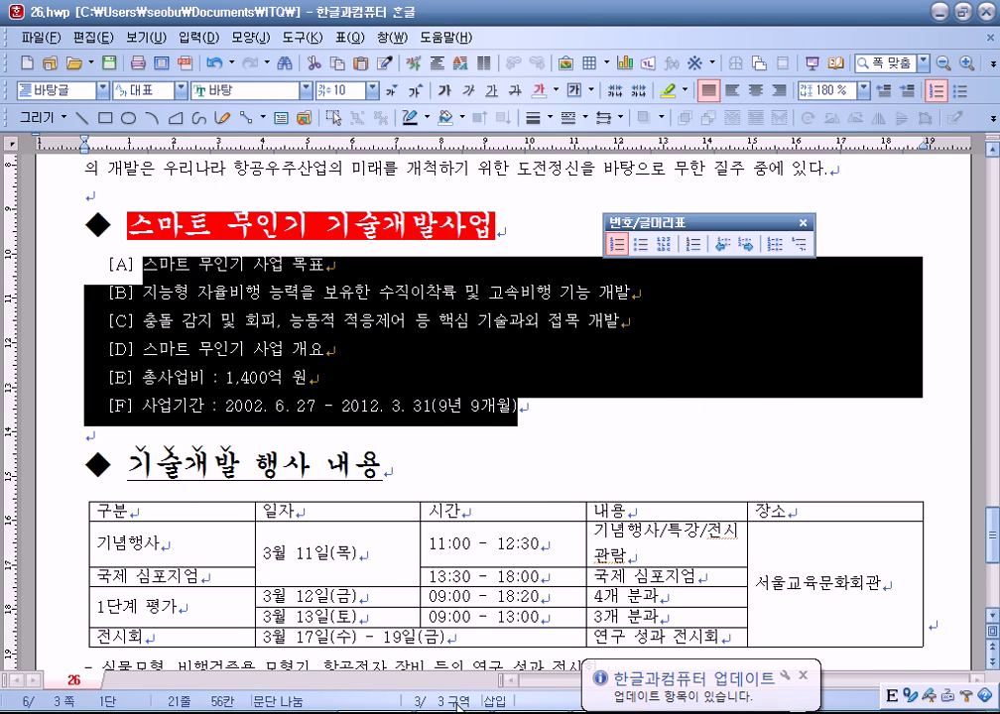
Step: Demote the 지능형, 충돌 감지, 총사업비 and 사업기간 paragraphs to numbering level 2
{"action": "key", "text": "alt+Tab"}
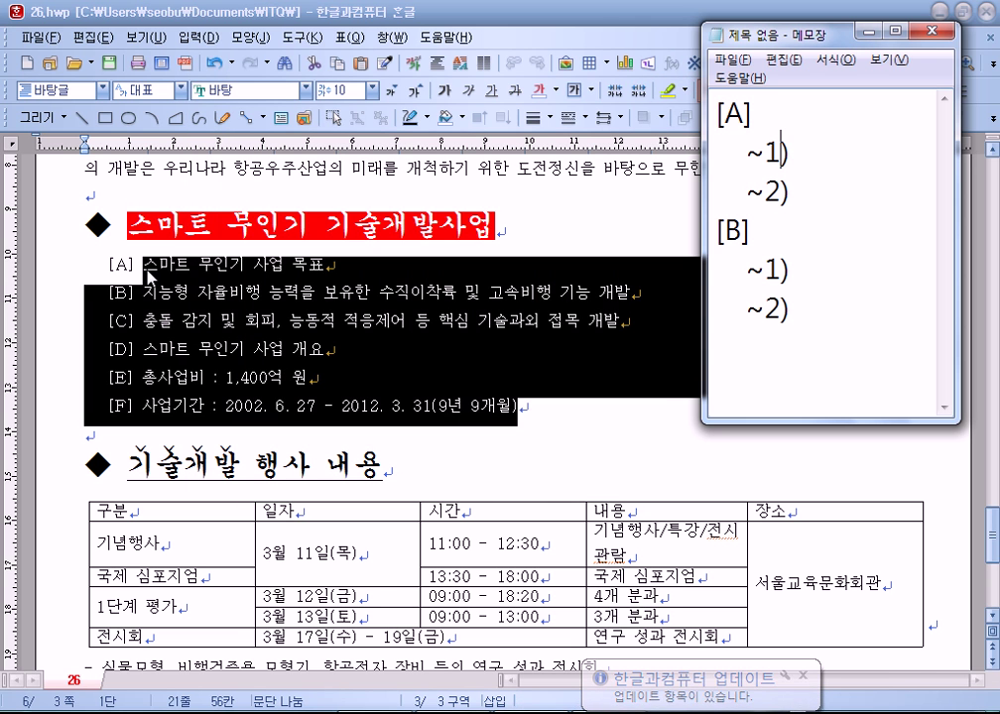
{"action": "left_click", "coordinate": [138, 270]}
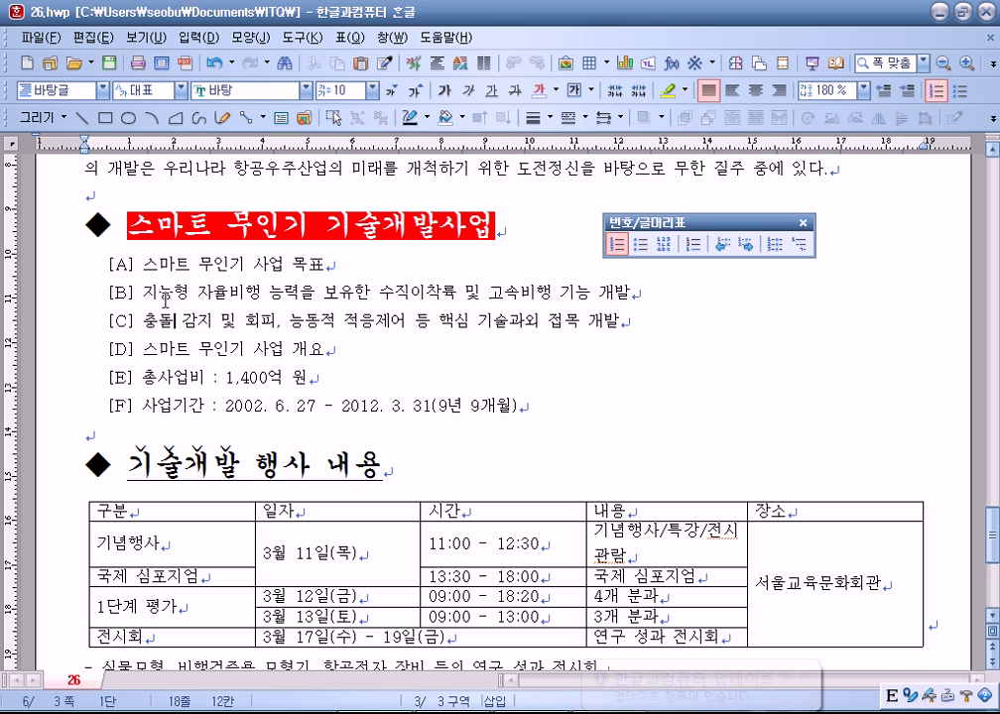
{"action": "left_click_drag", "start_coordinate": [186, 292], "coordinate": [260, 321]}
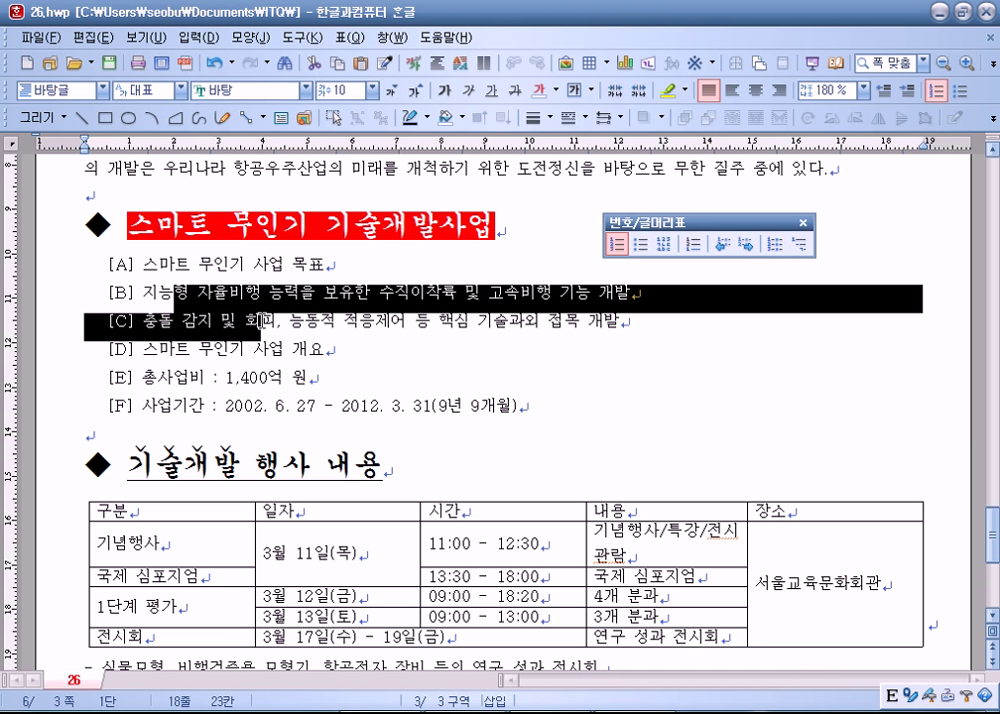
{"action": "left_click", "coordinate": [744, 244]}
{"action": "left_click_drag", "start_coordinate": [203, 378], "coordinate": [226, 407]}
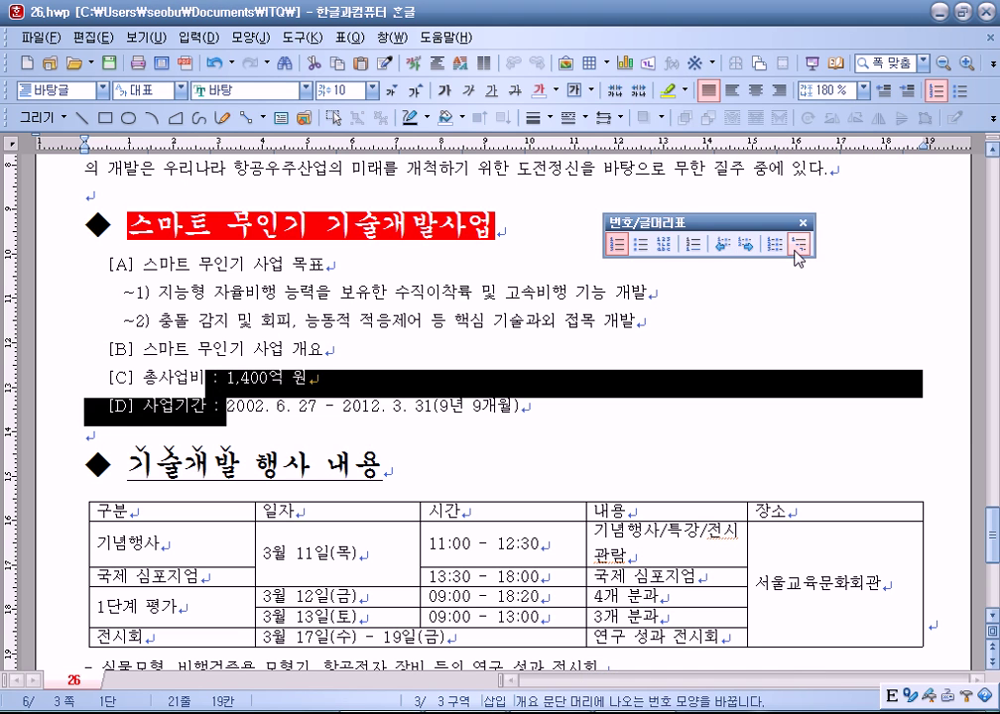
{"action": "left_click", "coordinate": [751, 252]}
{"action": "left_click", "coordinate": [313, 342]}
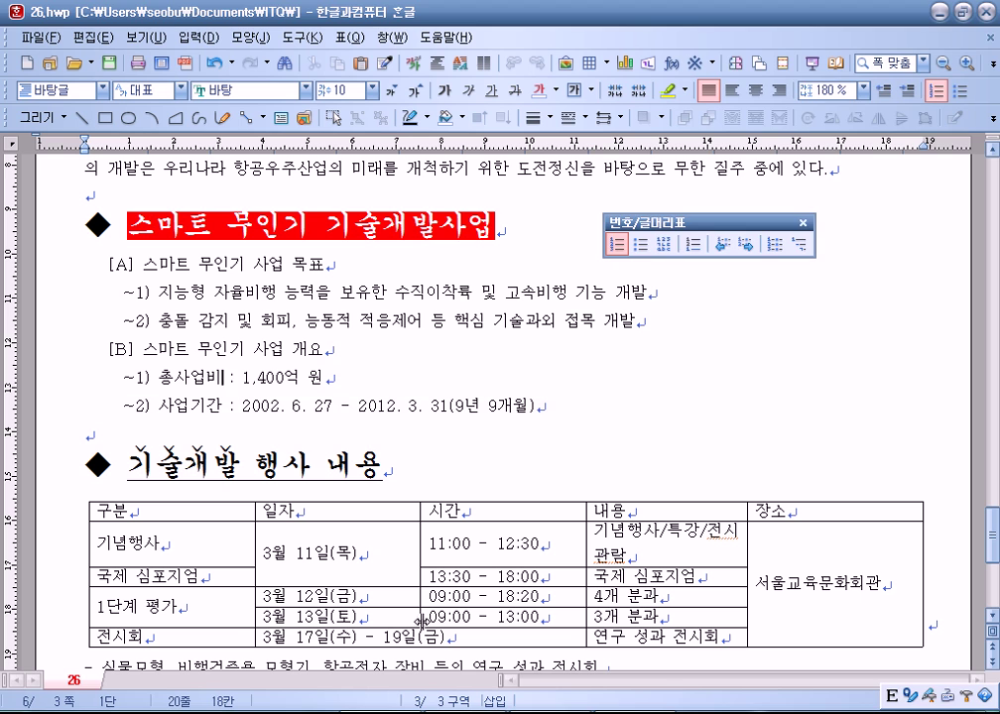
Step: Examine the ~ in front of 1) in the Notepad sample by highlighting it
{"action": "key", "text": "alt+Tab"}
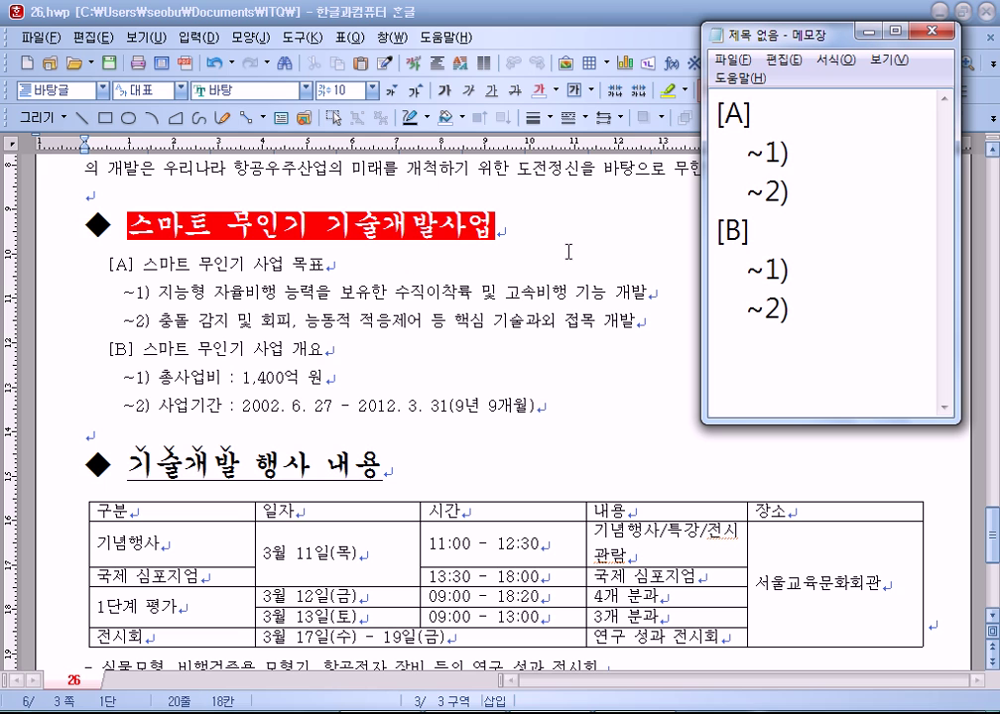
{"action": "left_click_drag", "start_coordinate": [746, 154], "coordinate": [765, 154]}
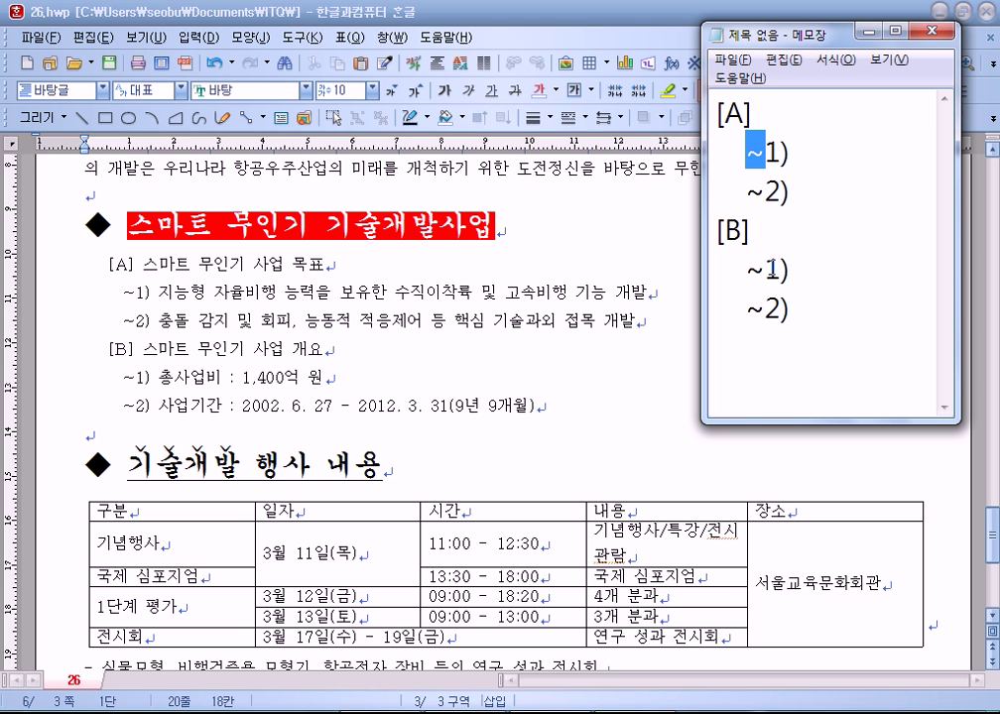
{"action": "left_click", "coordinate": [766, 180]}
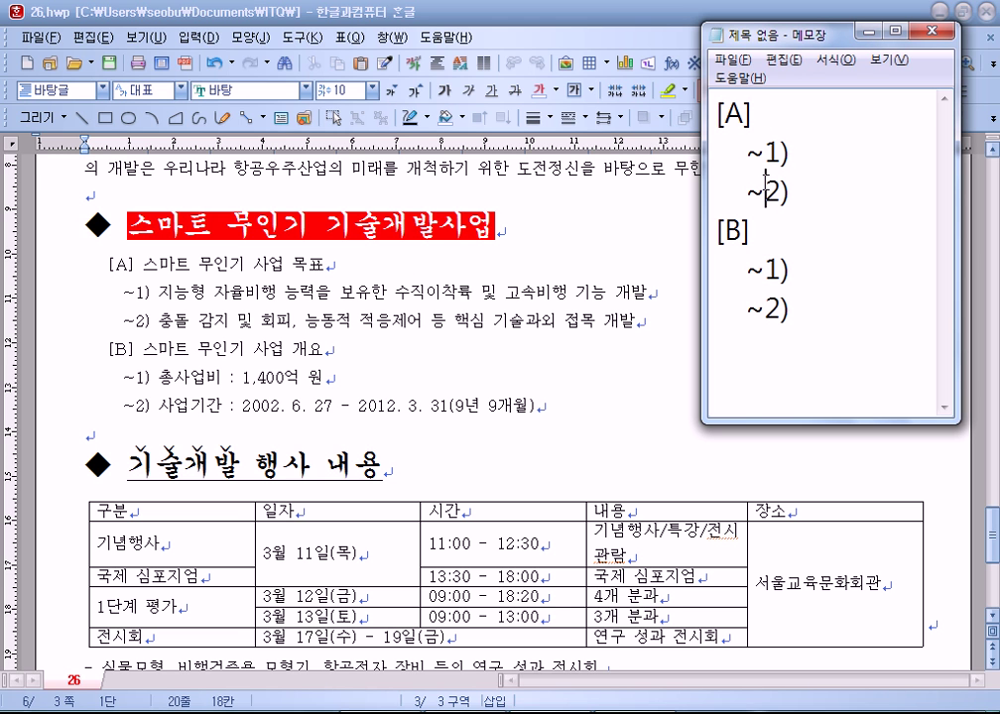
Step: Compare the custom [A], ~1) format in the list's paragraph numbering settings with the Notepad sample, and close the settings
{"action": "left_click_drag", "start_coordinate": [263, 265], "coordinate": [263, 417]}
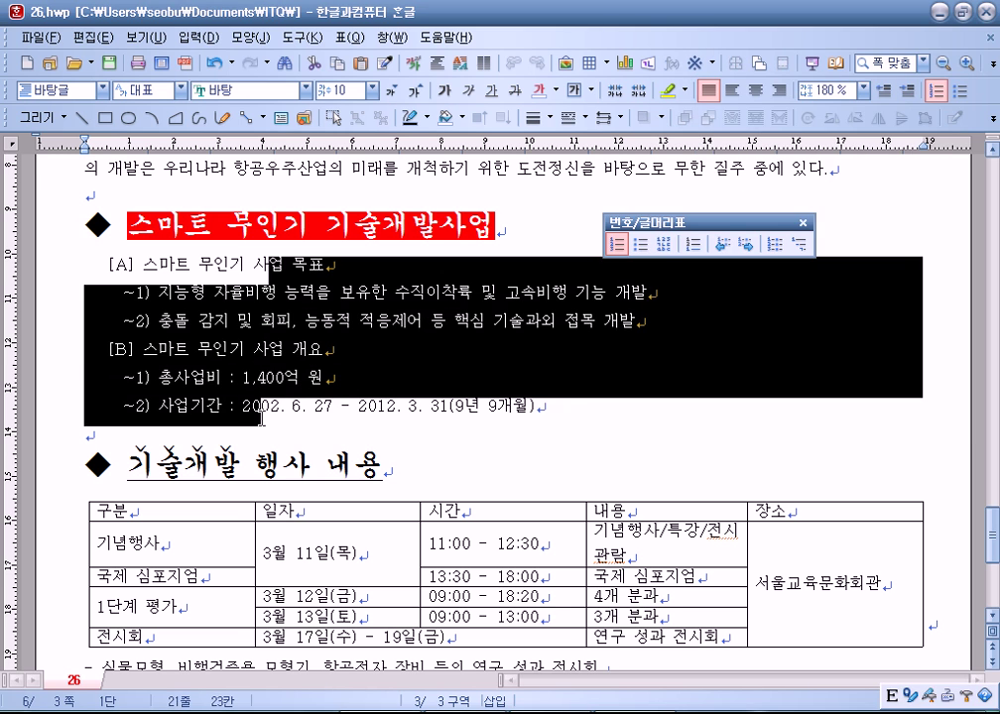
{"action": "right_click", "coordinate": [389, 349]}
{"action": "left_click", "coordinate": [491, 504]}
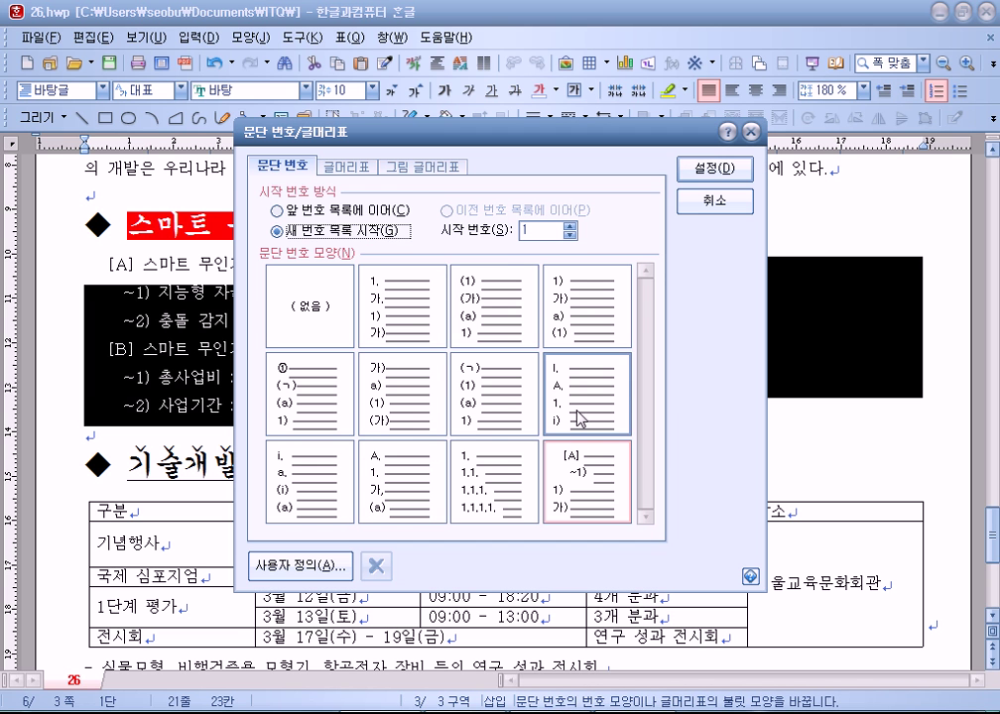
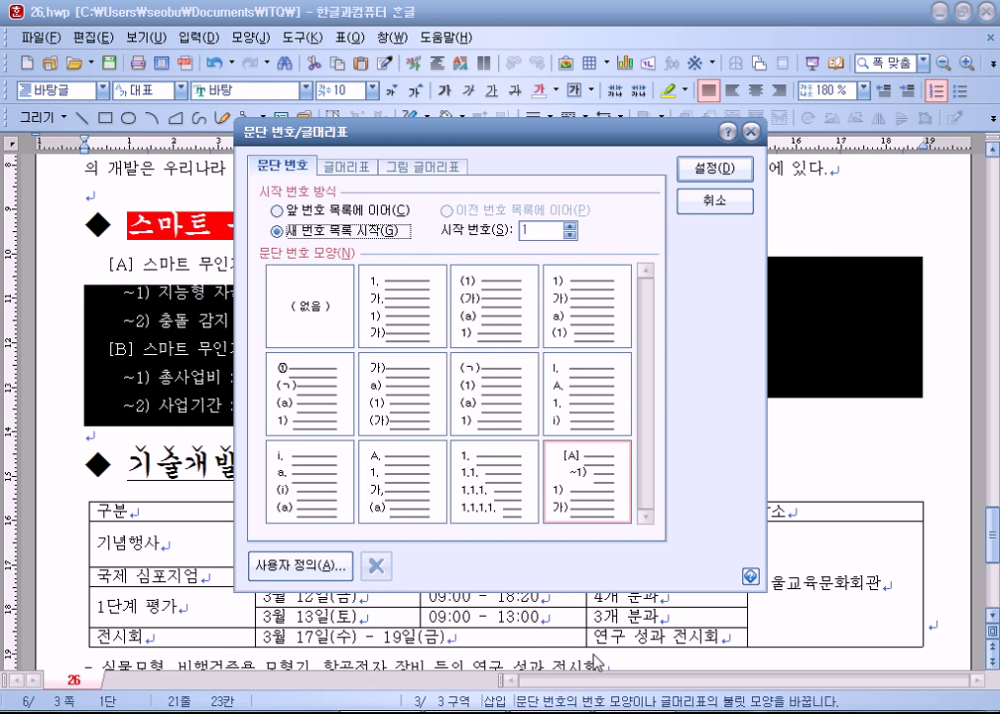
{"action": "key", "text": "alt+Tab"}
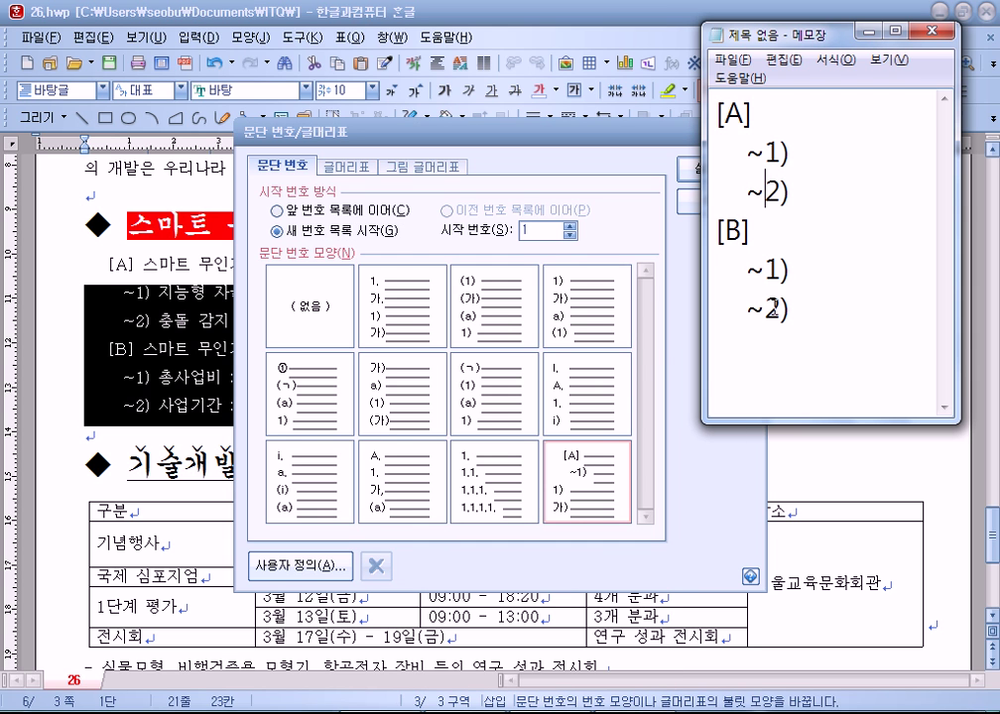
{"action": "left_click", "coordinate": [834, 368]}
{"action": "left_click", "coordinate": [502, 132]}
{"action": "left_click", "coordinate": [711, 168]}
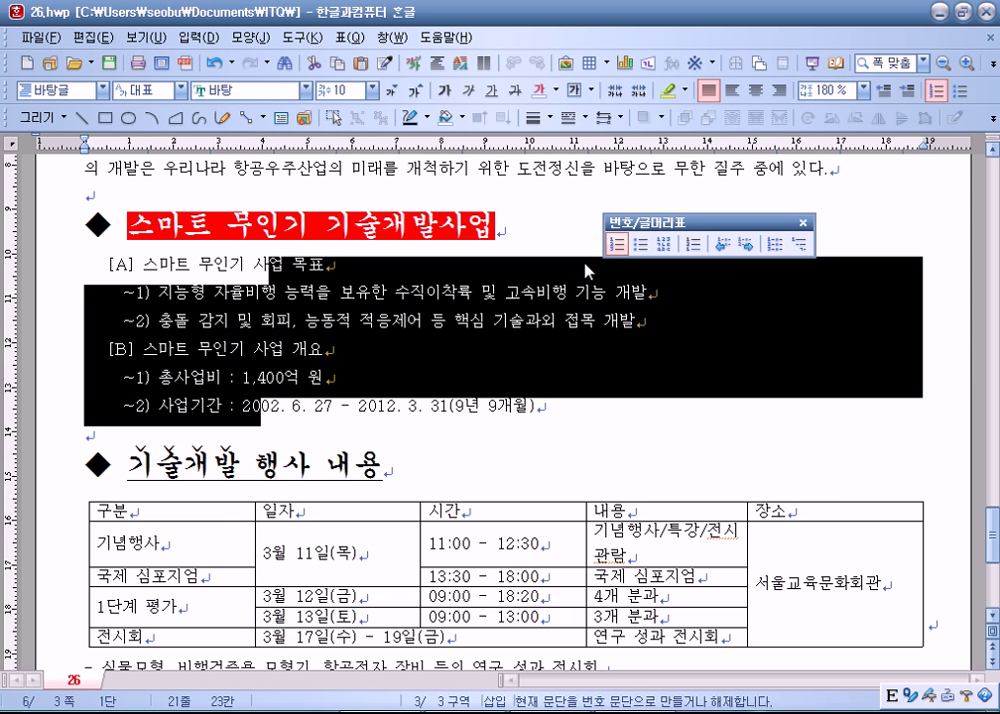
Step: Review the numbered [A] and [B] paragraphs and the event schedule table below them
{"action": "scroll", "coordinate": [437, 402], "scroll_direction": "down", "scroll_amount": 5}
{"action": "scroll", "coordinate": [482, 407], "scroll_direction": "up", "scroll_amount": 2}
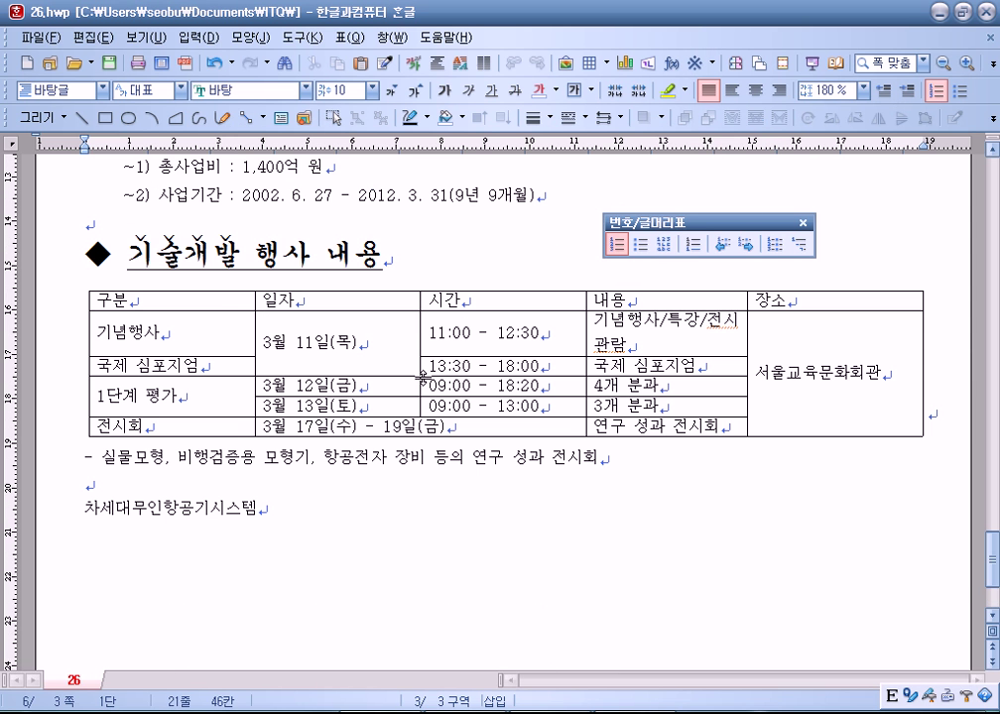
{"action": "left_click_drag", "start_coordinate": [151, 301], "coordinate": [282, 321]}
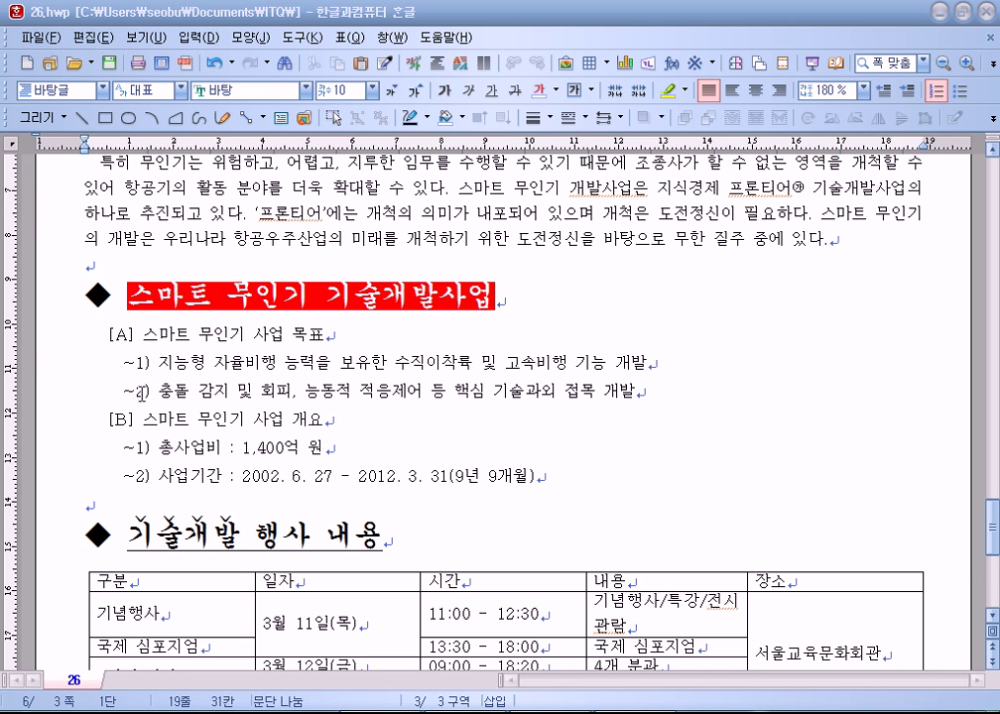
{"action": "left_click_drag", "start_coordinate": [144, 340], "coordinate": [315, 478]}
{"action": "left_click", "coordinate": [292, 485]}
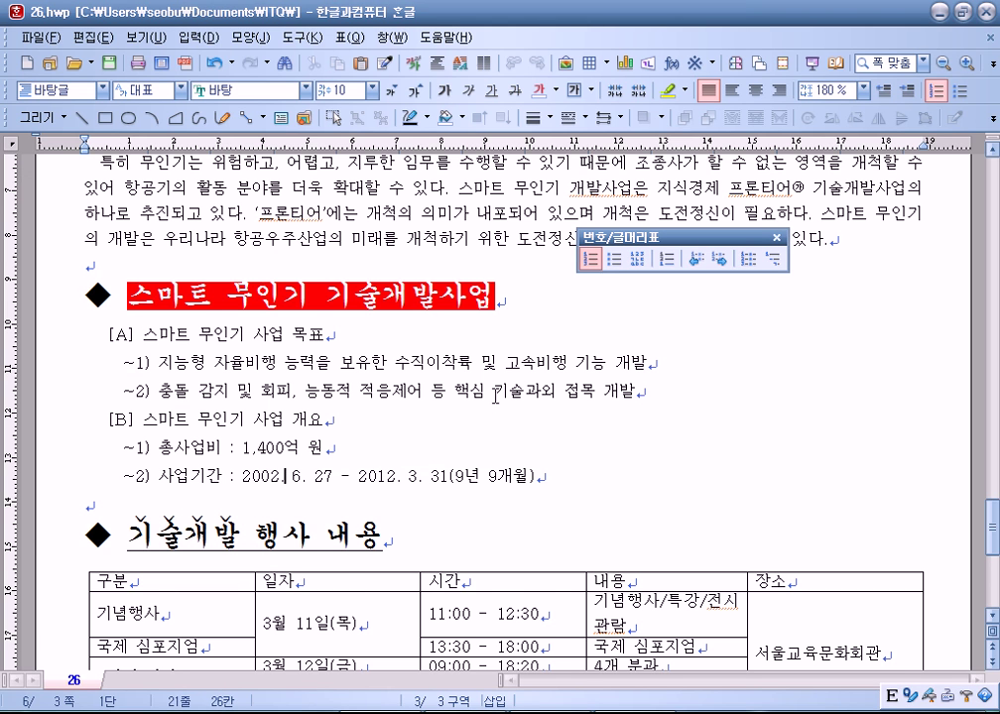
{"action": "scroll", "coordinate": [495, 397], "scroll_direction": "down", "scroll_amount": 3}
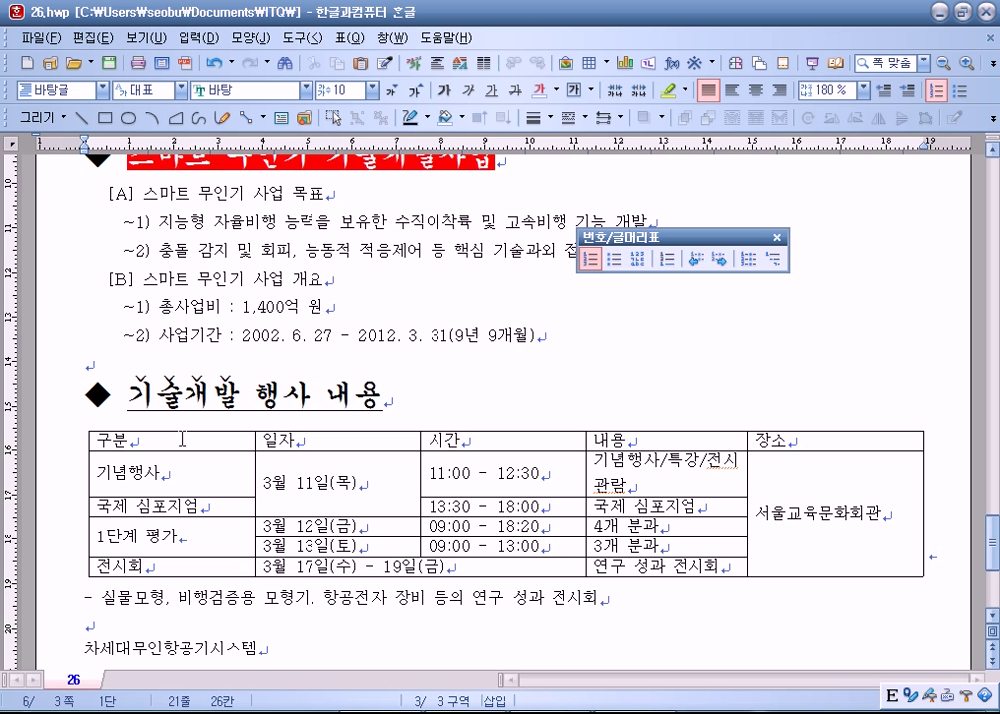
Step: Insert two blank lines between the 기술개발 행사 내용 heading and the schedule table, with the cursor on the first
{"action": "left_click", "coordinate": [182, 438]}
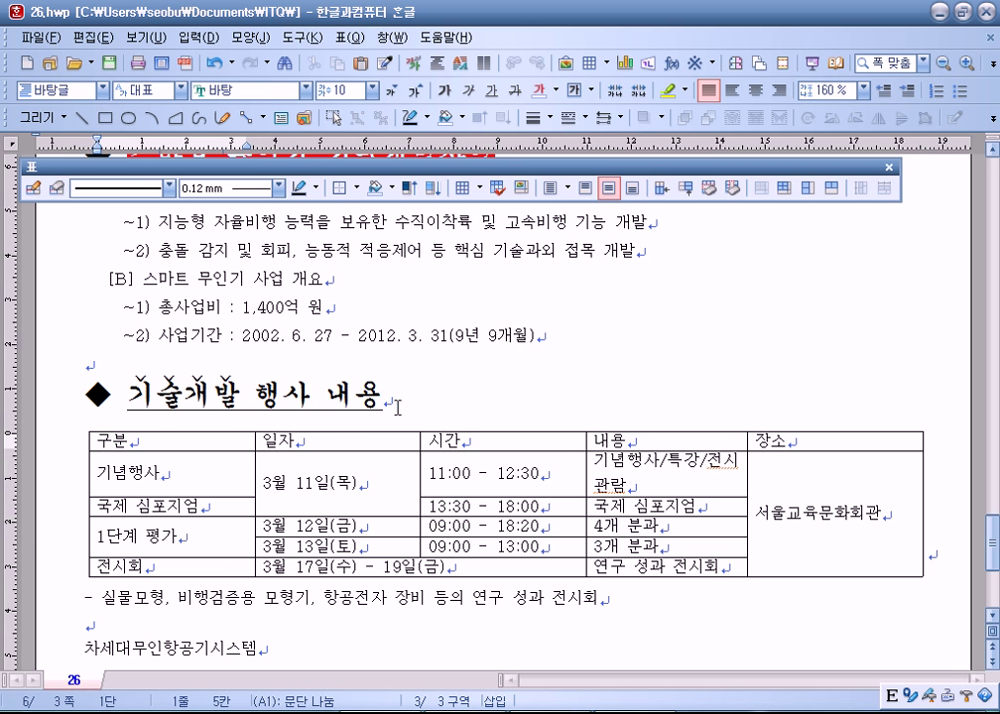
{"action": "left_click", "coordinate": [86, 438]}
{"action": "left_click", "coordinate": [80, 460]}
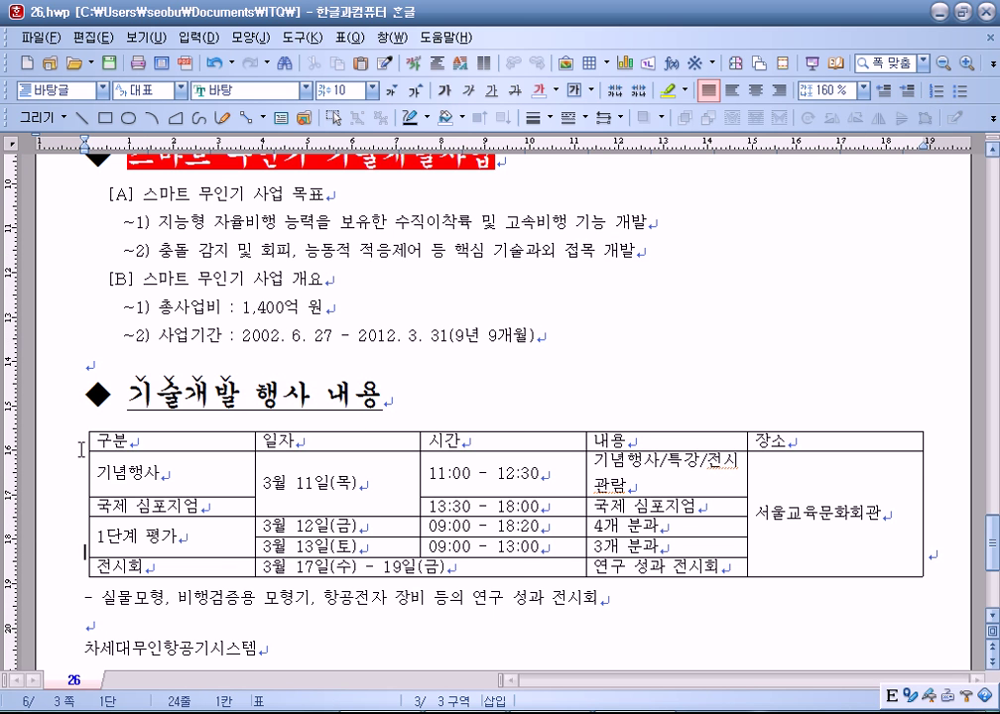
{"action": "key", "text": "Return"}
{"action": "key", "text": "Return"}
{"action": "key", "text": "Up"}
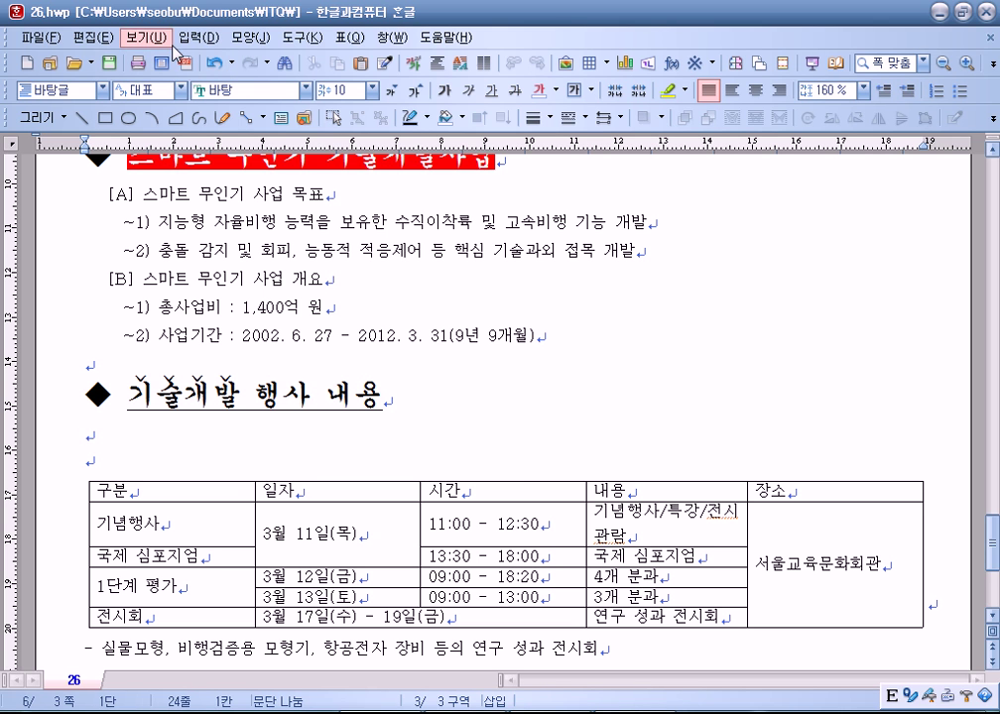
Step: Examine the 글자처럼 취급 option in the new table settings without creating a table
{"action": "left_click", "coordinate": [353, 37]}
{"action": "left_click", "coordinate": [367, 58]}
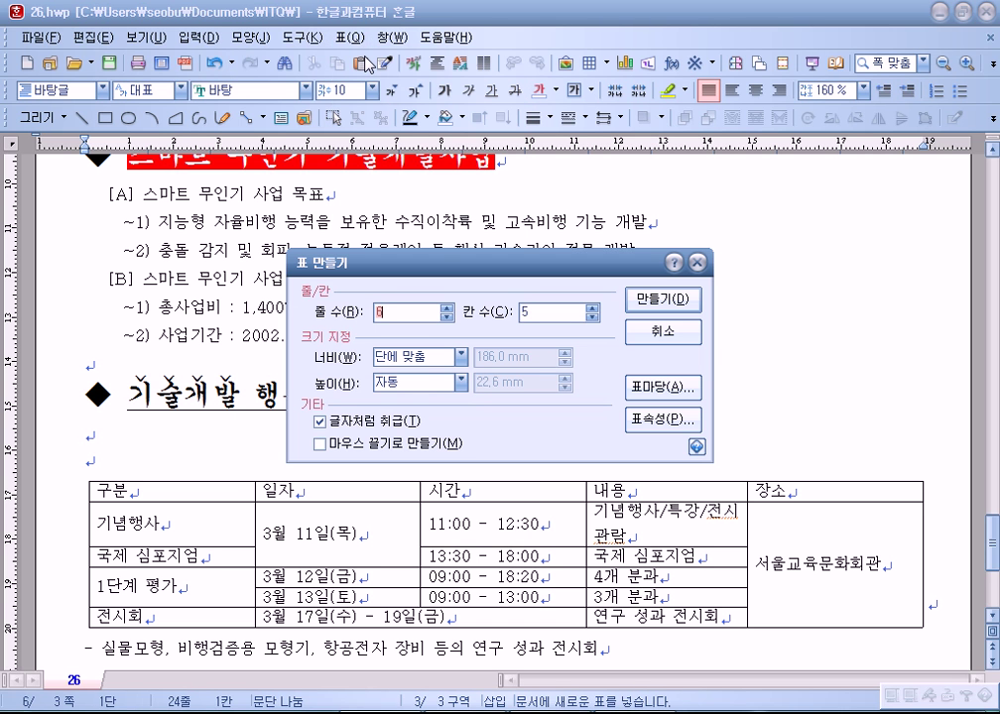
{"action": "left_click_drag", "start_coordinate": [453, 264], "coordinate": [558, 173]}
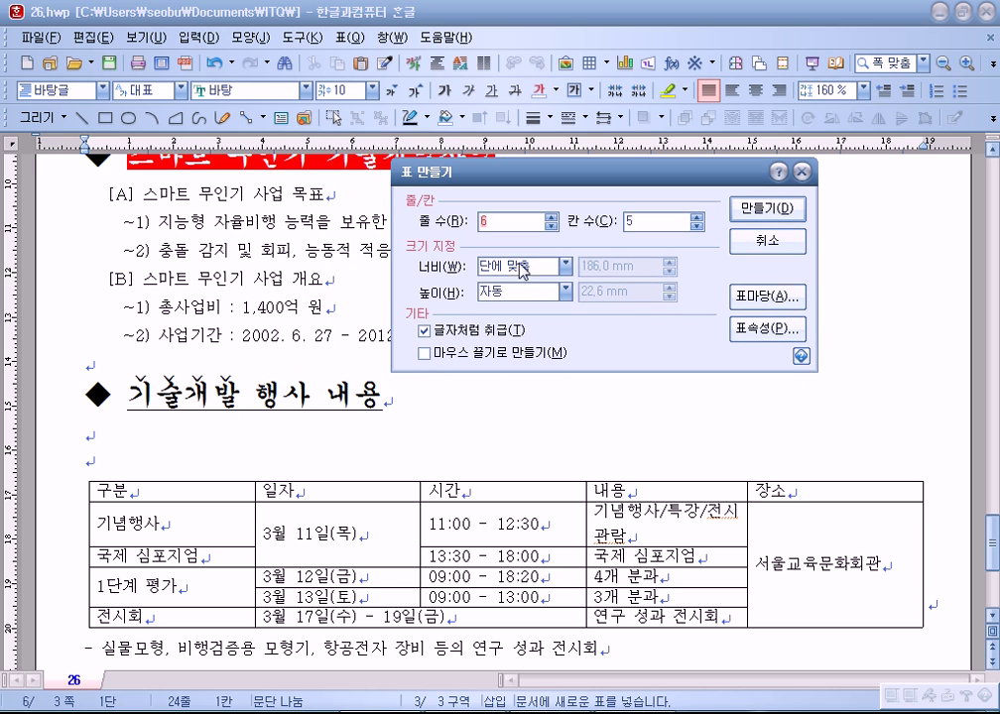
{"action": "left_click", "coordinate": [480, 335]}
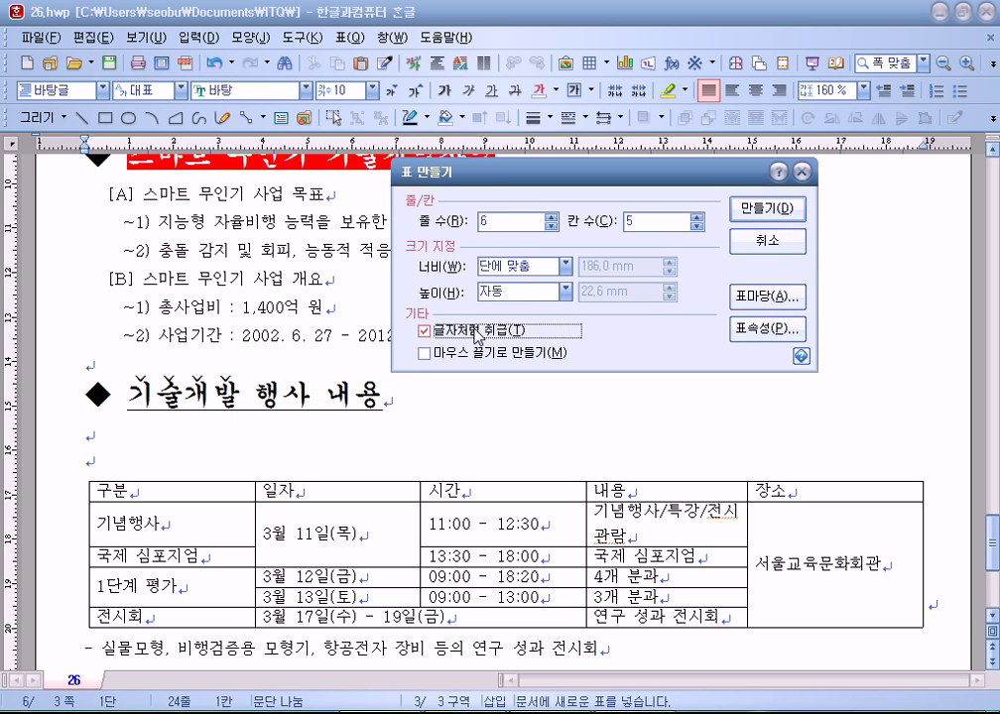
{"action": "left_click", "coordinate": [749, 246]}
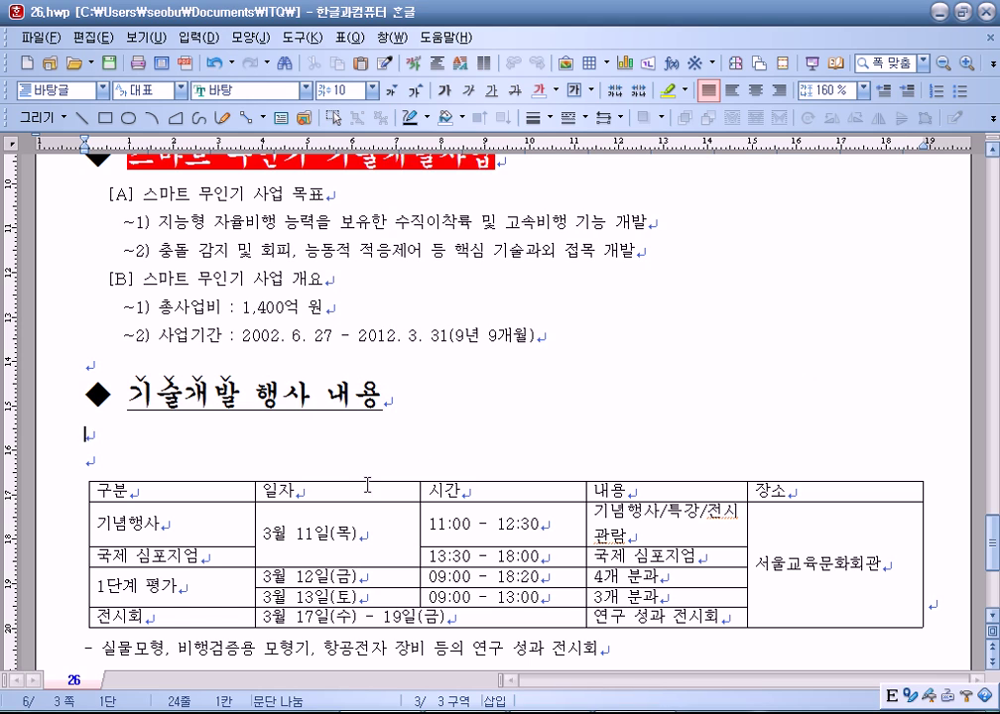
Step: Review the first page's research investment table and chart, and check the 글자처럼 취급 setting in the table's properties
{"action": "scroll", "coordinate": [340, 497], "scroll_direction": "up", "scroll_amount": 20}
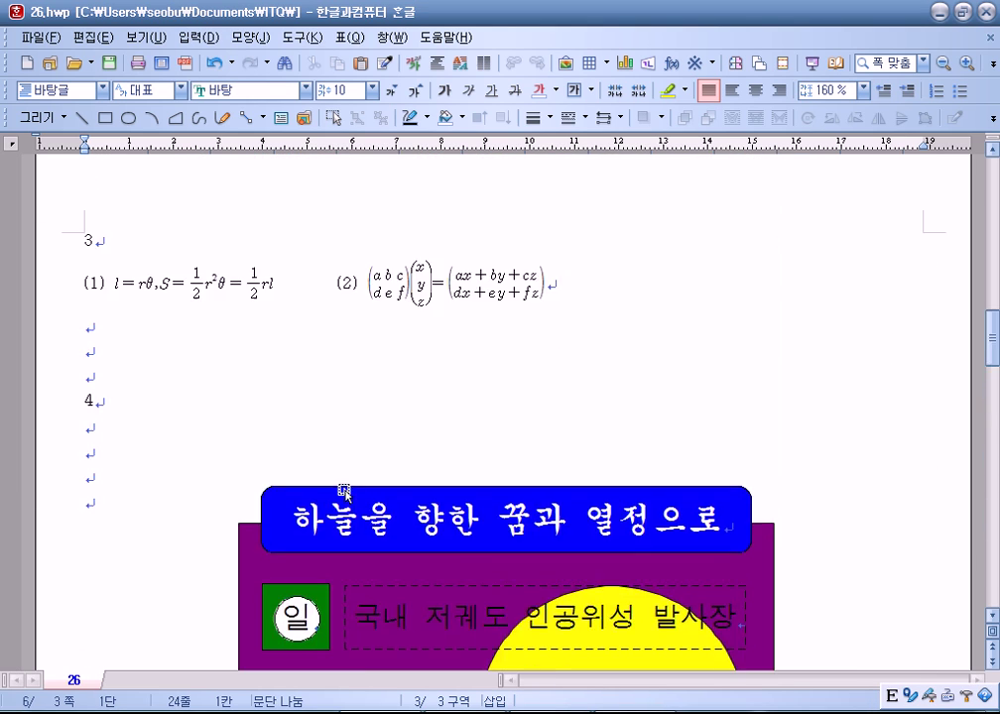
{"action": "scroll", "coordinate": [343, 491], "scroll_direction": "up", "scroll_amount": 8}
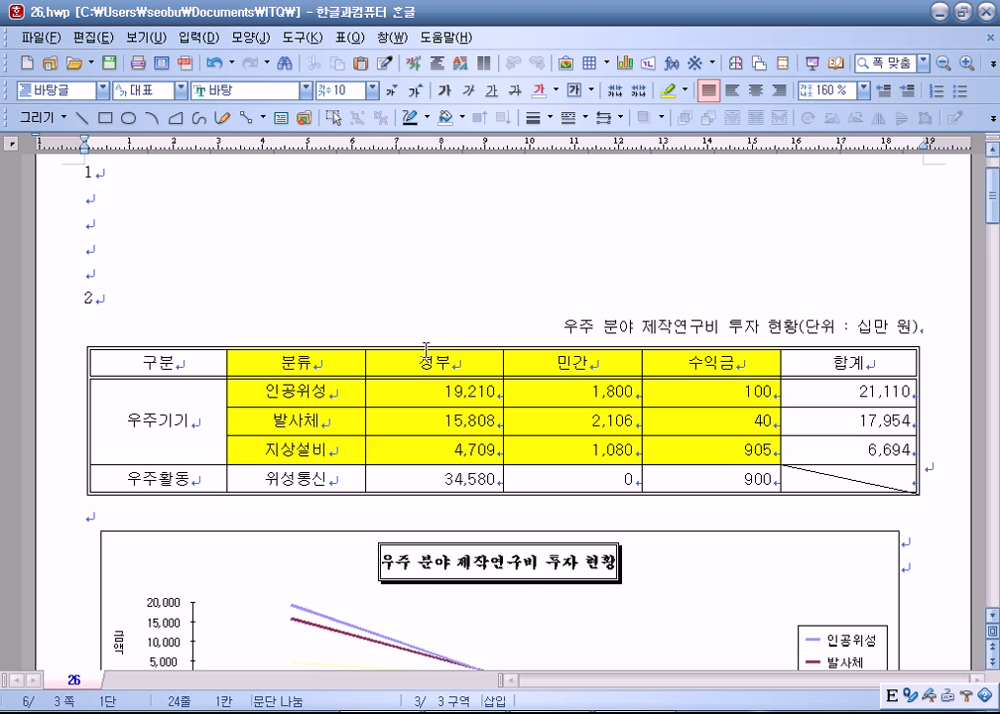
{"action": "scroll", "coordinate": [427, 354], "scroll_direction": "down", "scroll_amount": 3}
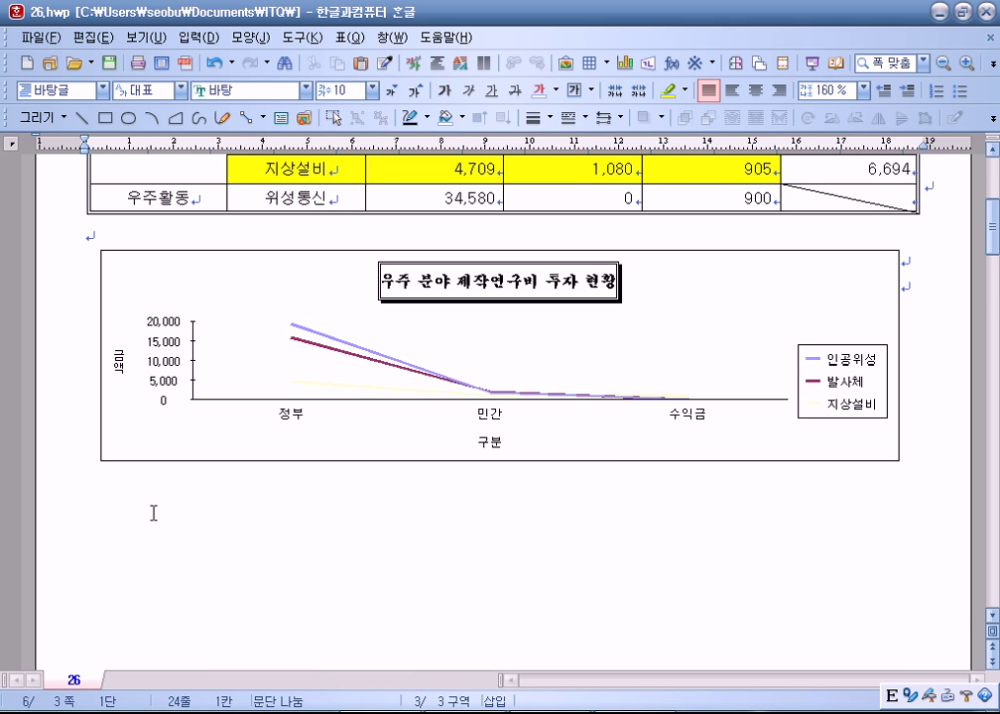
{"action": "left_click", "coordinate": [352, 536]}
{"action": "scroll", "coordinate": [406, 564], "scroll_direction": "down", "scroll_amount": 5}
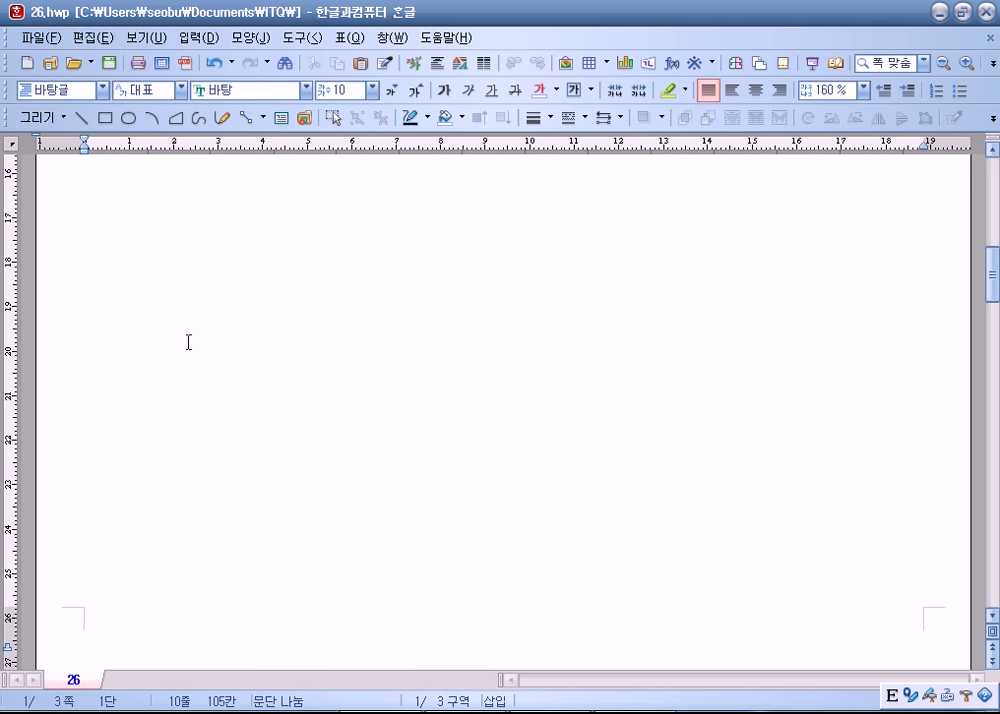
{"action": "scroll", "coordinate": [189, 342], "scroll_direction": "up", "scroll_amount": 8}
{"action": "left_click_drag", "start_coordinate": [266, 285], "coordinate": [268, 276]}
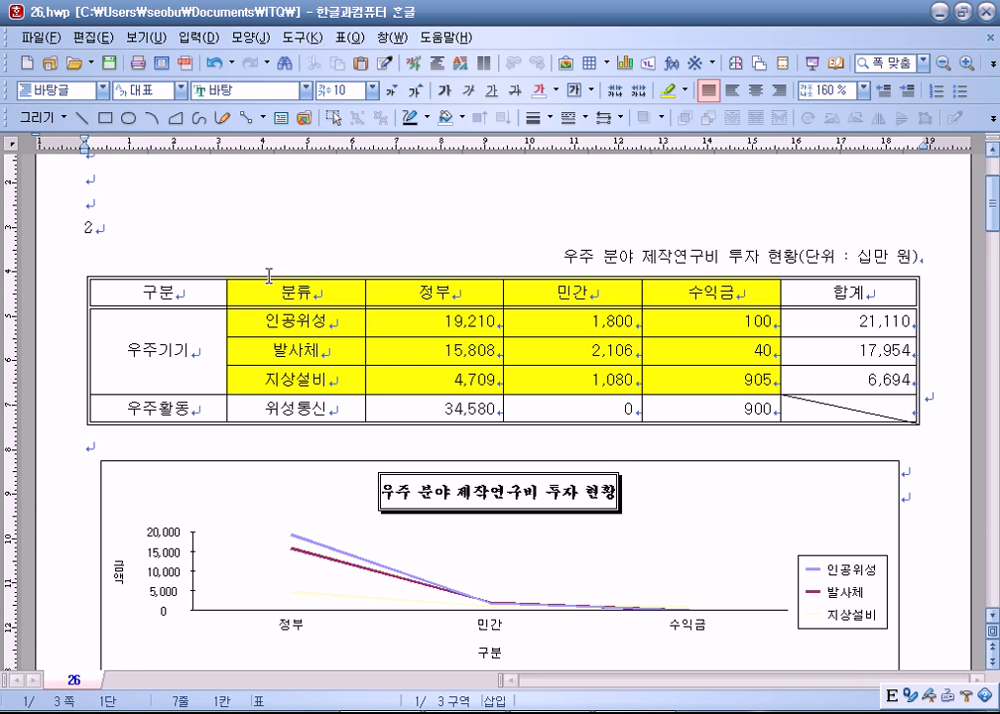
{"action": "double_click", "coordinate": [232, 423]}
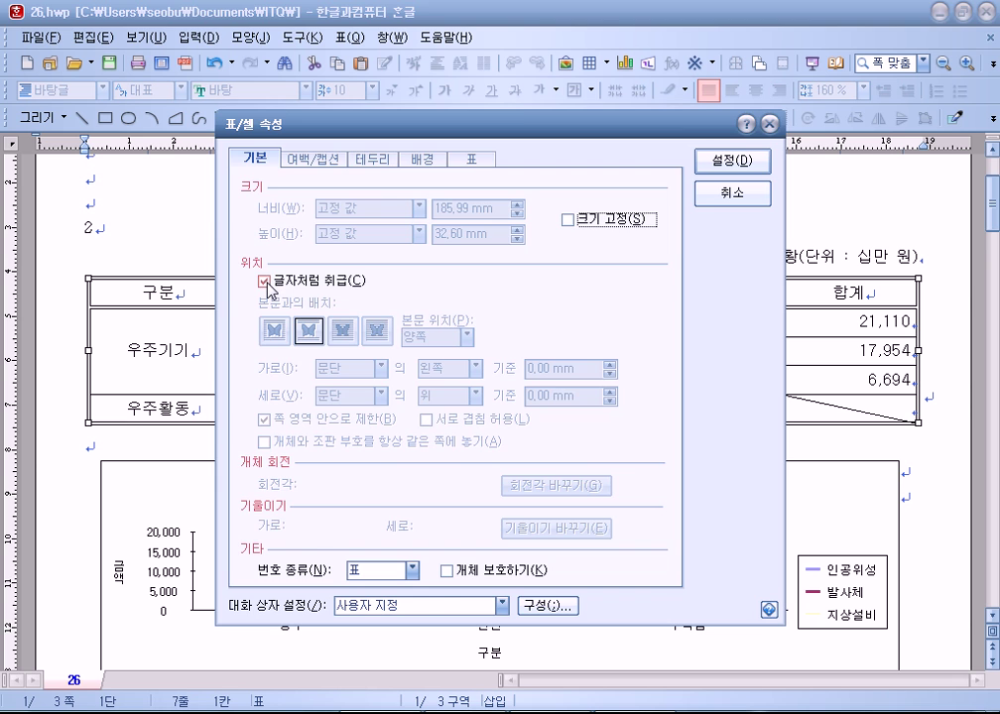
{"action": "key", "text": "Return"}
Step: Add a blank line under item 2 and toggle 글자처럼 취급 off and on in the new table settings without creating a table
{"action": "left_click", "coordinate": [139, 225]}
{"action": "key", "text": "Return"}
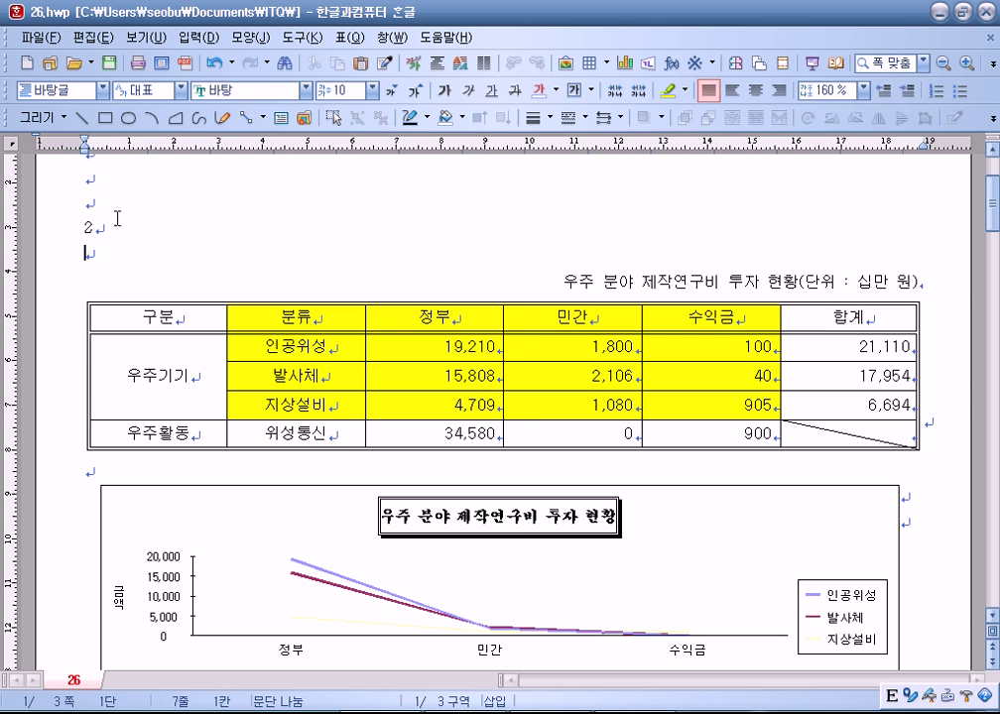
{"action": "left_click", "coordinate": [349, 38]}
{"action": "left_click", "coordinate": [369, 62]}
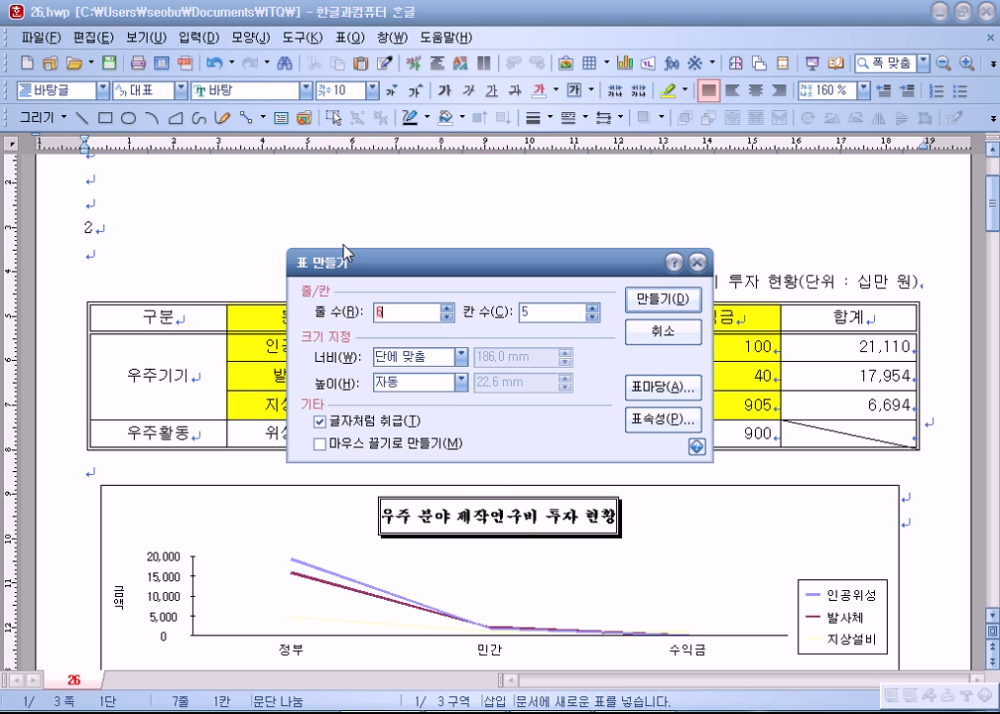
{"action": "left_click", "coordinate": [340, 427]}
{"action": "left_click", "coordinate": [348, 420]}
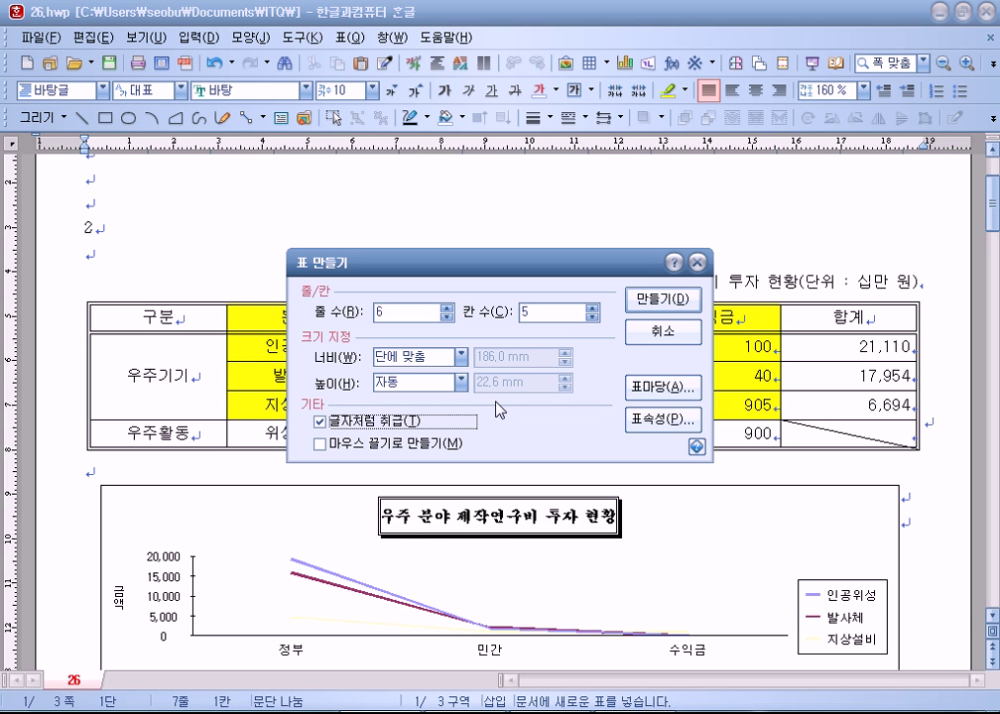
{"action": "key", "text": "Escape"}
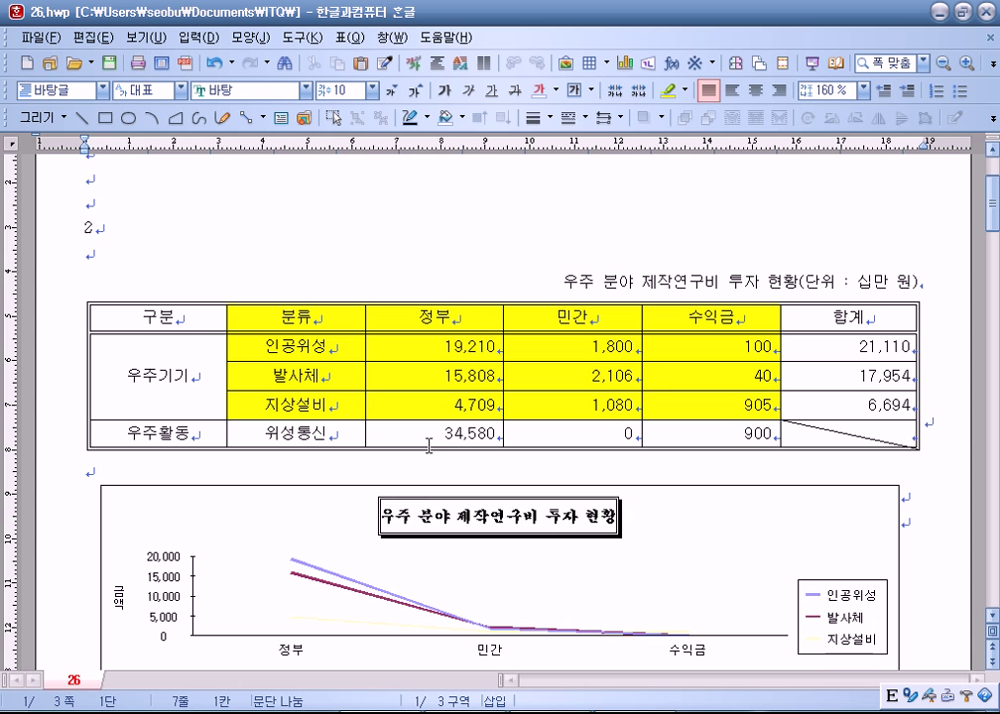
Step: Insert a 6-row, 5-column table on the blank line under the 기술개발 행사 내용 heading, toggling its 글자처럼 취급 option first
{"action": "scroll", "coordinate": [332, 347], "scroll_direction": "down", "scroll_amount": 10}
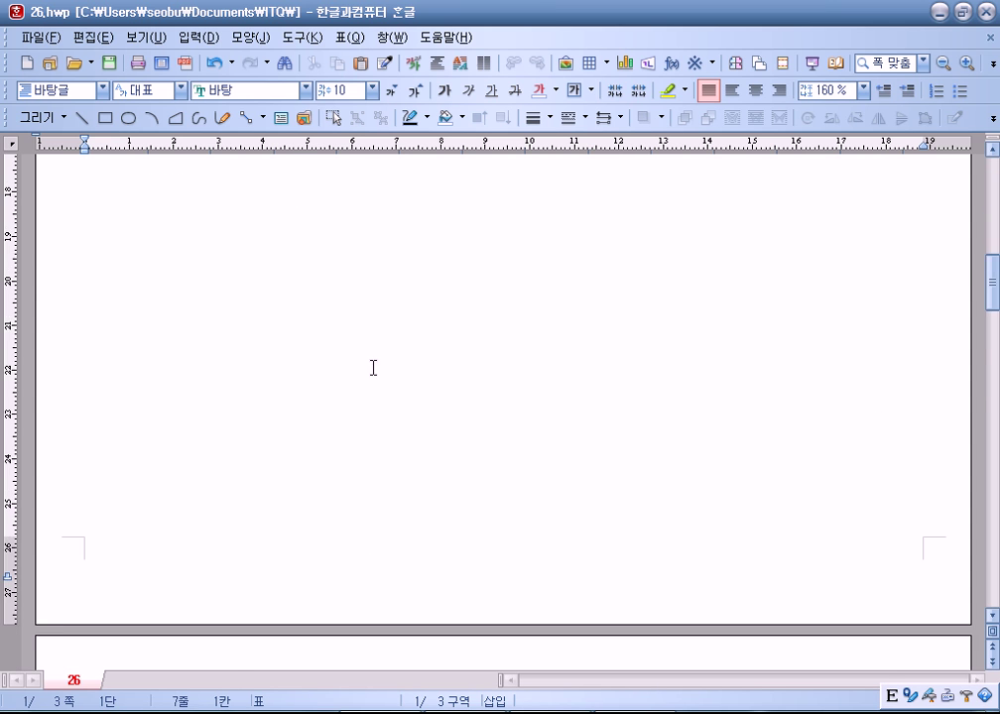
{"action": "scroll", "coordinate": [373, 368], "scroll_direction": "down", "scroll_amount": 20}
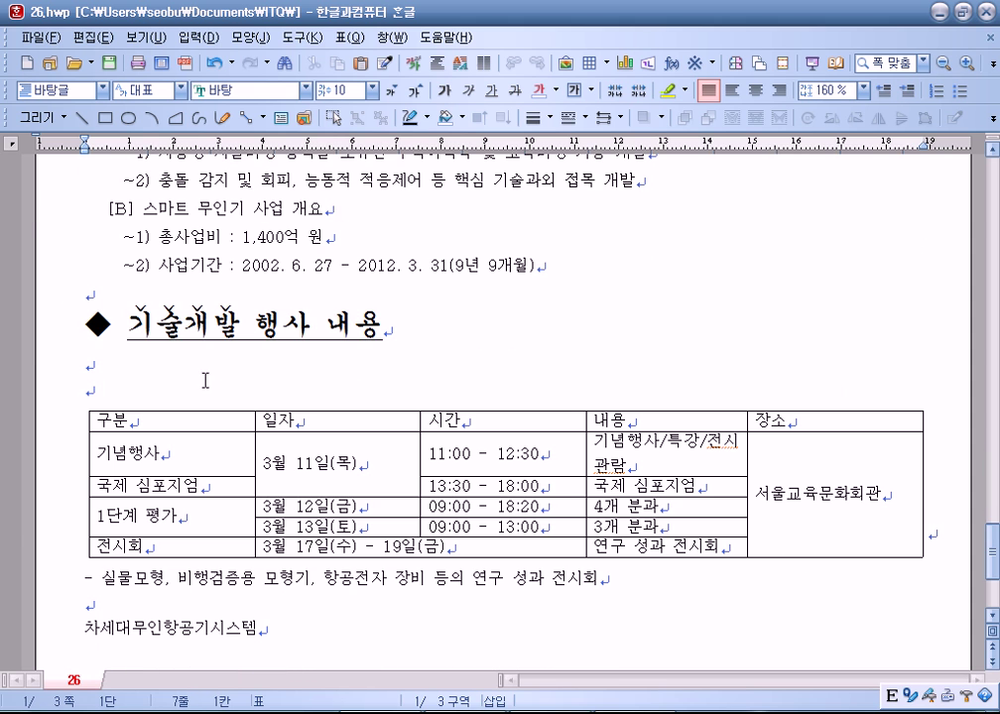
{"action": "left_click", "coordinate": [116, 363]}
{"action": "left_click", "coordinate": [343, 37]}
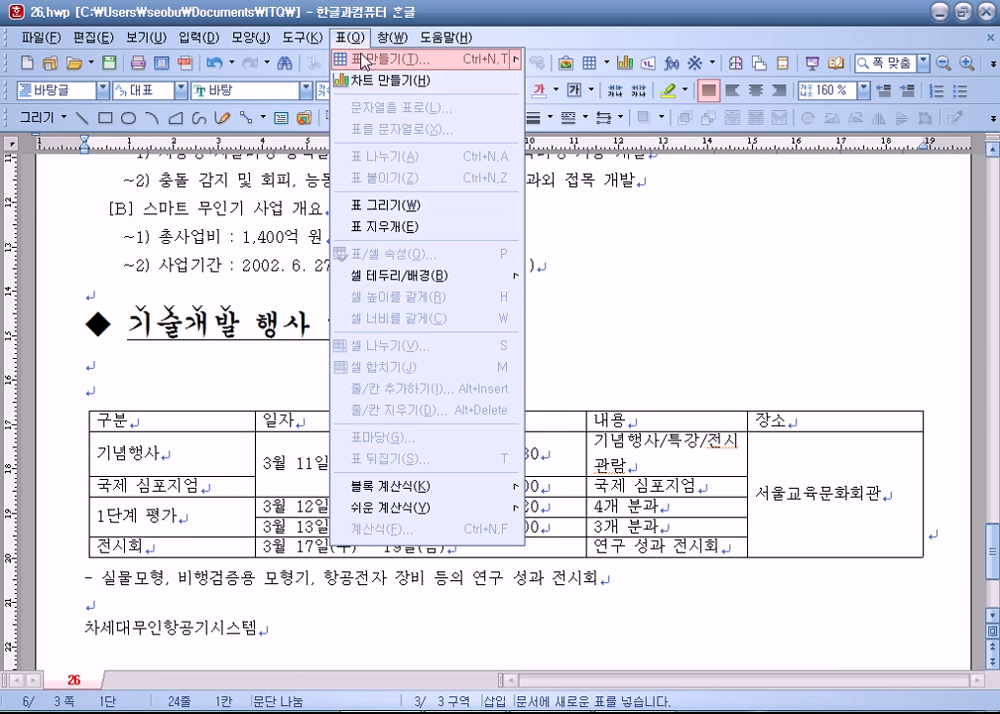
{"action": "left_click", "coordinate": [372, 63]}
{"action": "type", "text": "6"}
{"action": "left_click", "coordinate": [321, 421]}
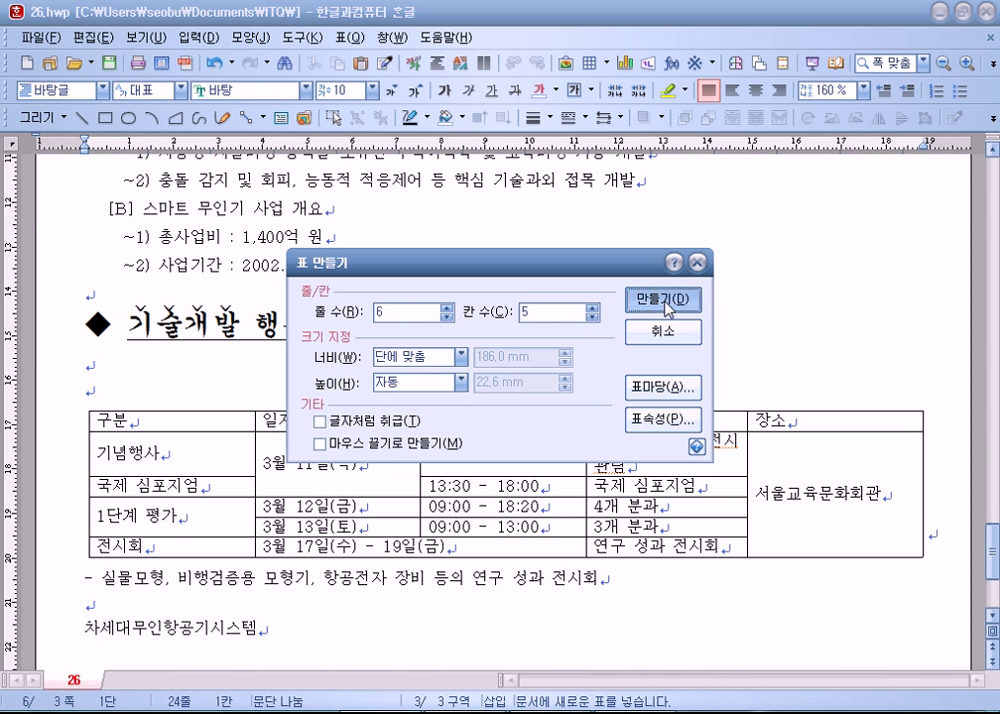
{"action": "left_click", "coordinate": [679, 299]}
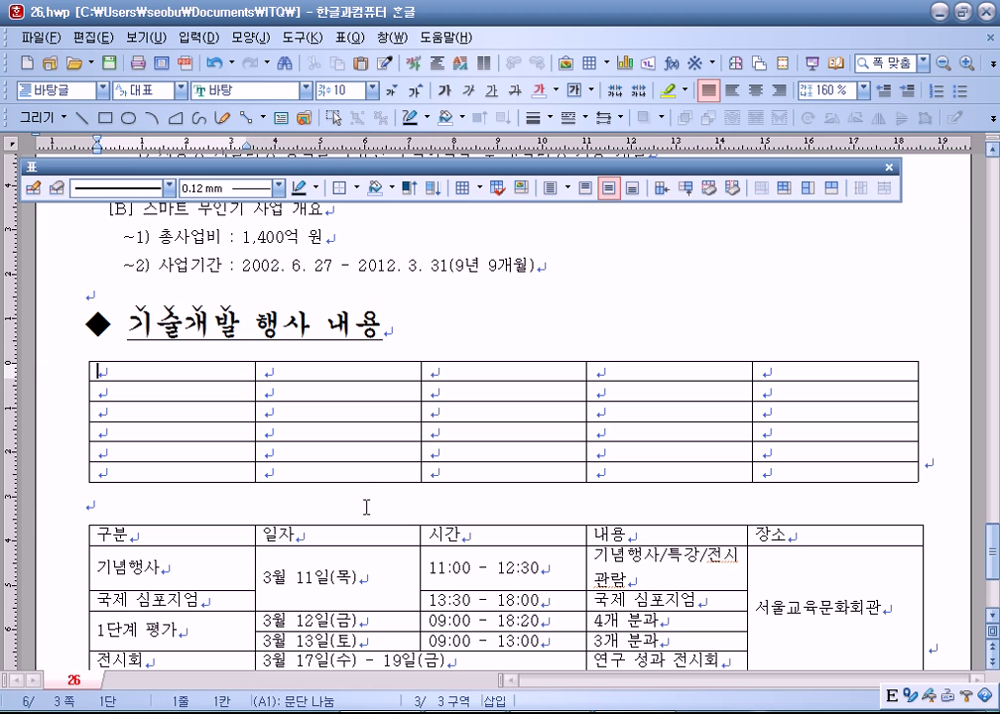
Step: Add two blank lines directly in front of the new empty table and delete them again
{"action": "left_click", "coordinate": [142, 501]}
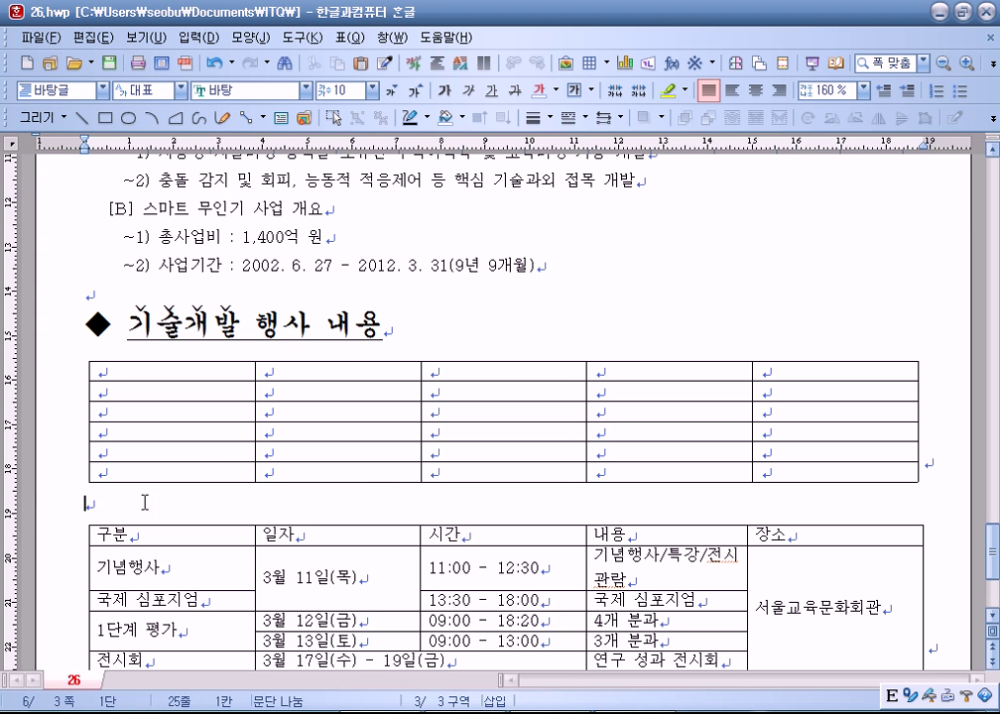
{"action": "left_click", "coordinate": [78, 385]}
{"action": "key", "text": "Return"}
{"action": "key", "text": "Return"}
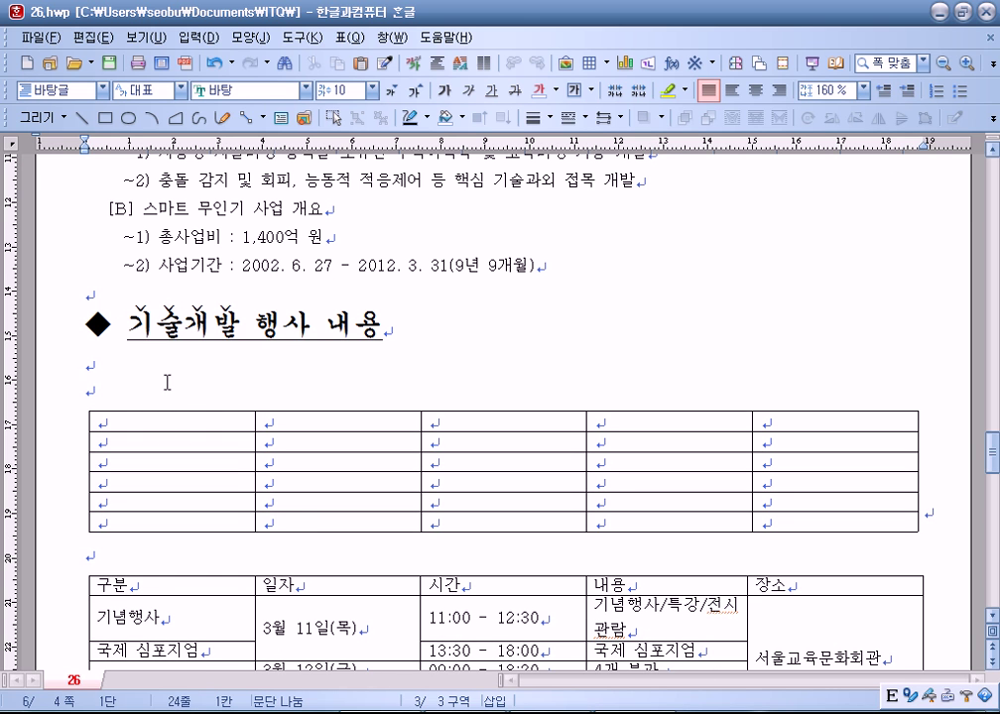
{"action": "key", "text": "BackSpace"}
{"action": "key", "text": "BackSpace"}
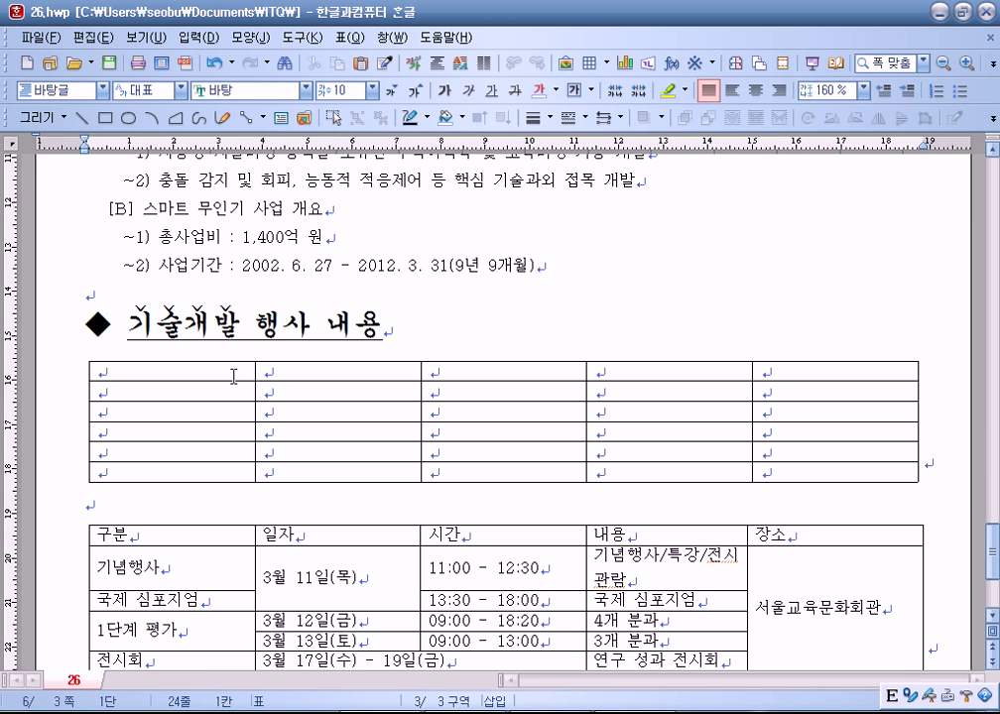
Step: Add one blank line below the new empty table and three blank lines under the 기술개발 행사 내용 heading
{"action": "left_click", "coordinate": [124, 505]}
{"action": "key", "text": "Return"}
{"action": "left_click", "coordinate": [424, 329]}
{"action": "key", "text": "Return"}
{"action": "key", "text": "Return"}
{"action": "key", "text": "Return"}
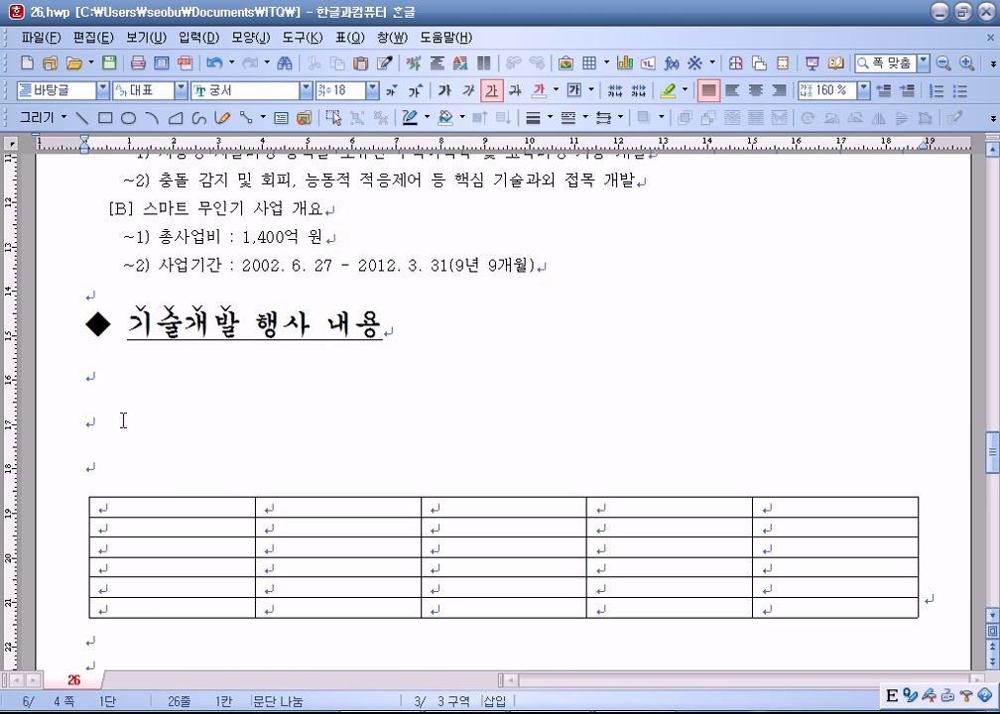
Step: Turn off 글자처럼 취급 in the properties of the empty 6×5 table
{"action": "scroll", "coordinate": [123, 421], "scroll_direction": "down", "scroll_amount": 3}
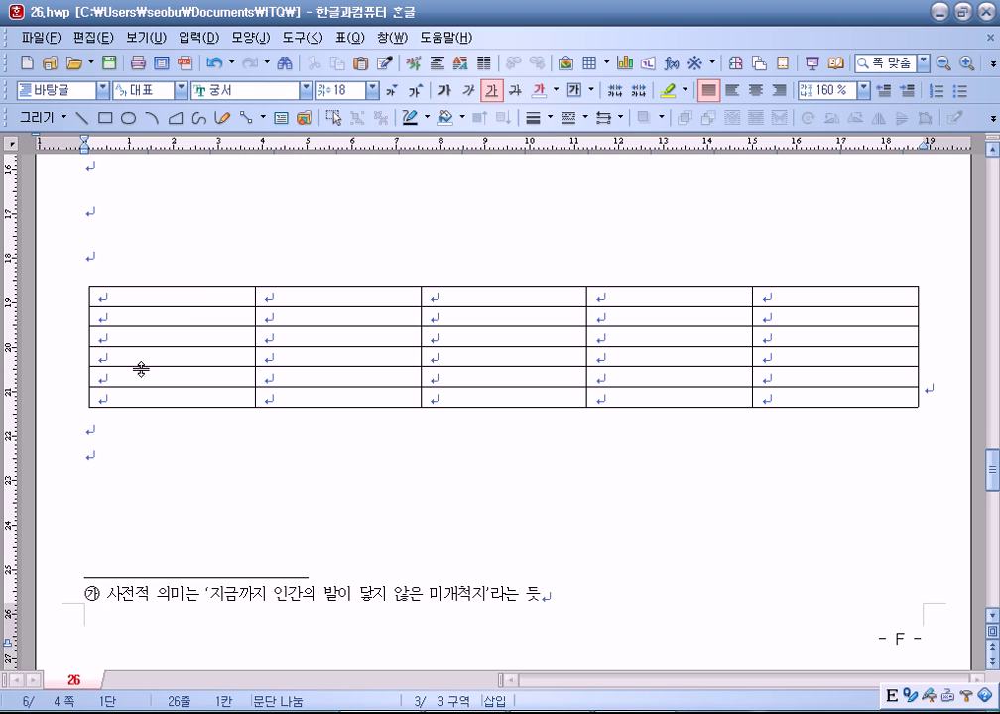
{"action": "double_click", "coordinate": [217, 286]}
{"action": "left_click", "coordinate": [304, 281]}
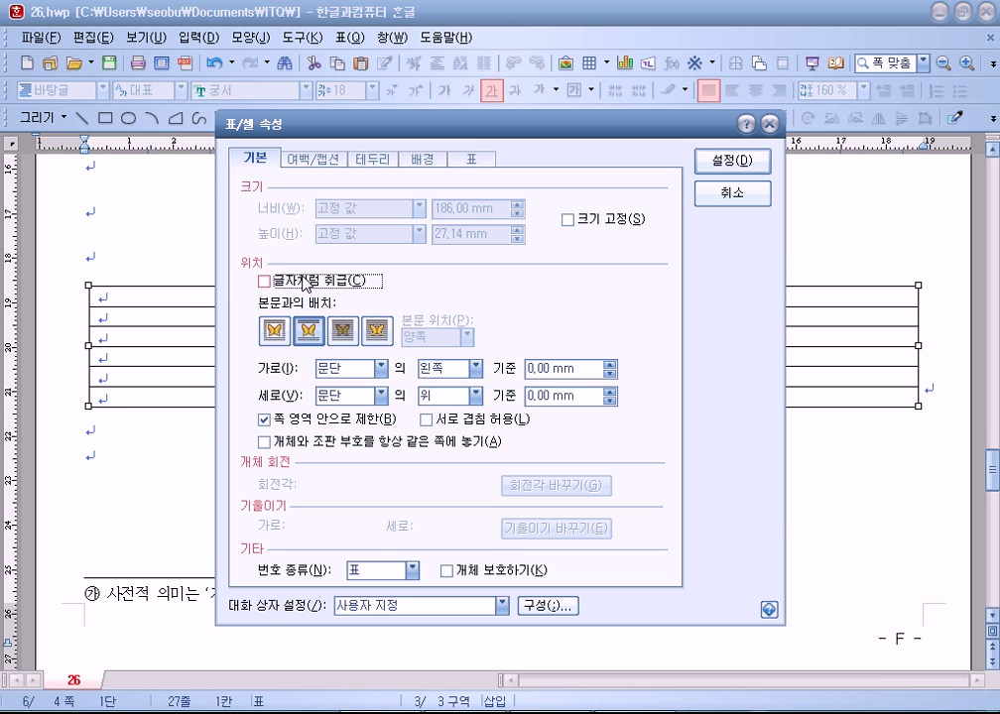
{"action": "left_click", "coordinate": [304, 281]}
{"action": "left_click", "coordinate": [303, 282]}
{"action": "left_click", "coordinate": [752, 162]}
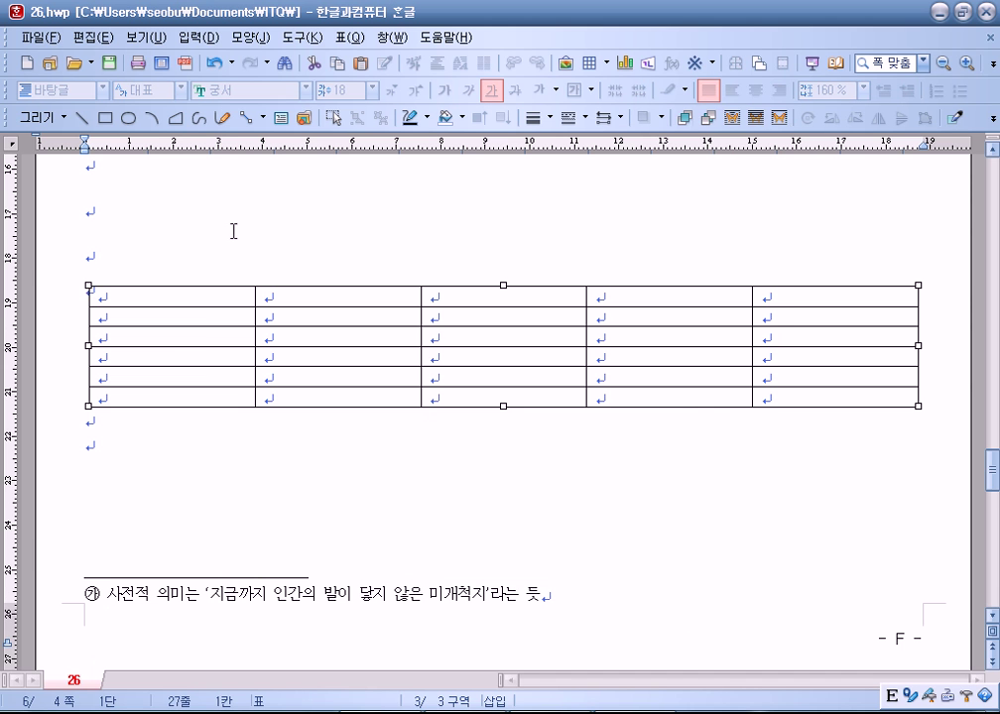
Step: Add more blank lines between the 기술개발 행사 내용 heading and the empty table
{"action": "left_click", "coordinate": [233, 231]}
{"action": "scroll", "coordinate": [169, 287], "scroll_direction": "up", "scroll_amount": 2}
{"action": "key", "text": "Return"}
{"action": "key", "text": "Return"}
{"action": "key", "text": "Return"}
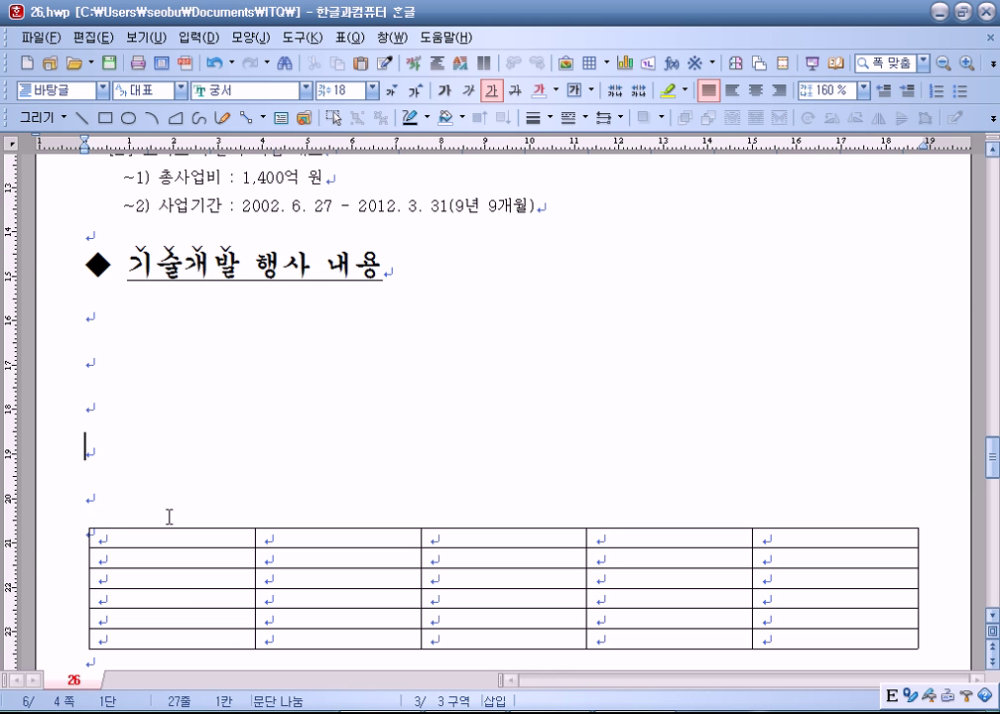
Step: Delete the two blank lines below the empty table
{"action": "left_click", "coordinate": [171, 420]}
{"action": "scroll", "coordinate": [188, 406], "scroll_direction": "down", "scroll_amount": 2}
{"action": "left_click", "coordinate": [149, 460]}
{"action": "key", "text": "Delete"}
{"action": "key", "text": "Delete"}
{"action": "scroll", "coordinate": [200, 413], "scroll_direction": "up", "scroll_amount": 3}
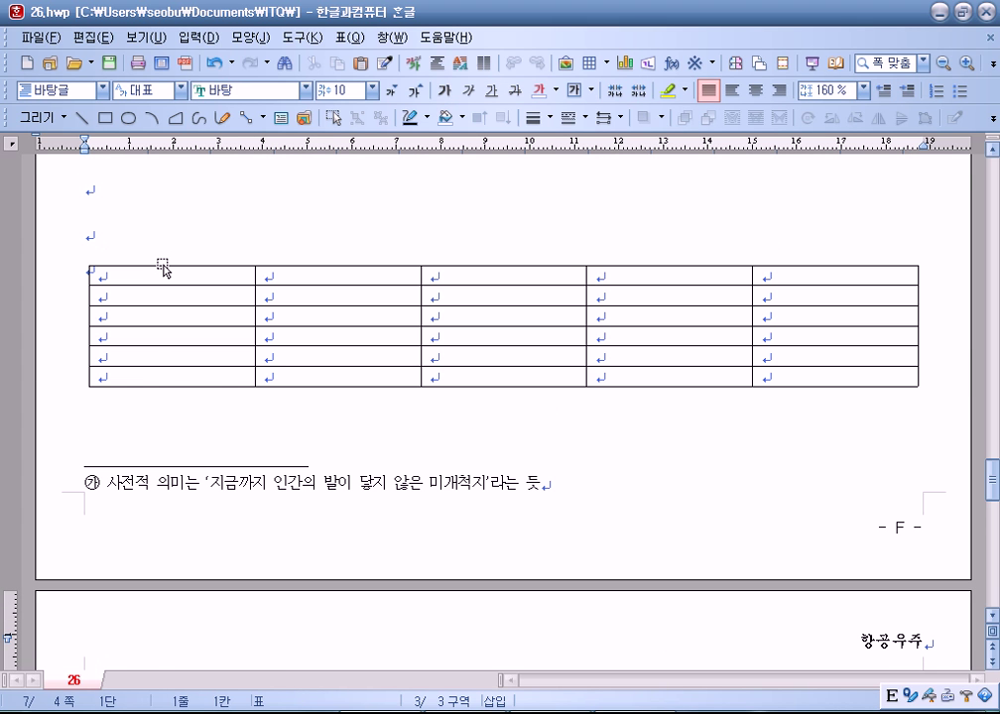
Step: Move the empty table freely up and down among the blank lines under the 기술개발 행사 내용 heading
{"action": "left_click", "coordinate": [127, 189]}
{"action": "scroll", "coordinate": [150, 216], "scroll_direction": "up", "scroll_amount": 3}
{"action": "left_click_drag", "start_coordinate": [196, 391], "coordinate": [193, 252]}
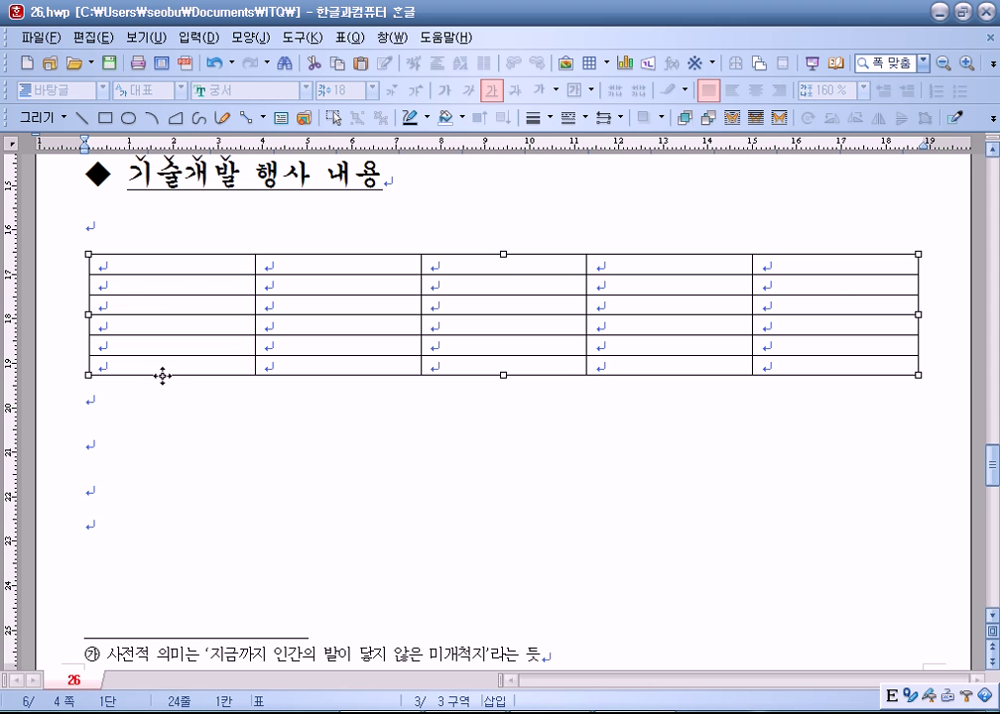
{"action": "left_click_drag", "start_coordinate": [161, 375], "coordinate": [160, 334]}
{"action": "left_click", "coordinate": [157, 238]}
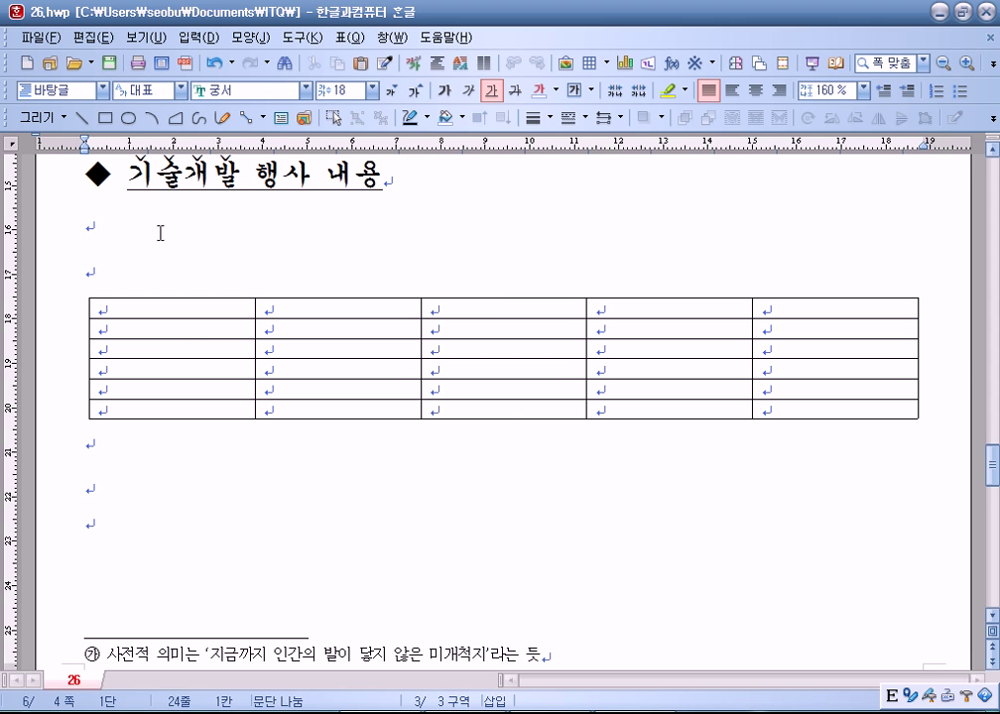
Step: Place the empty table directly under the heading and delete surplus blank lines, leaving one between it and the schedule table
{"action": "key", "text": "BackSpace"}
{"action": "scroll", "coordinate": [437, 185], "scroll_direction": "up", "scroll_amount": 1}
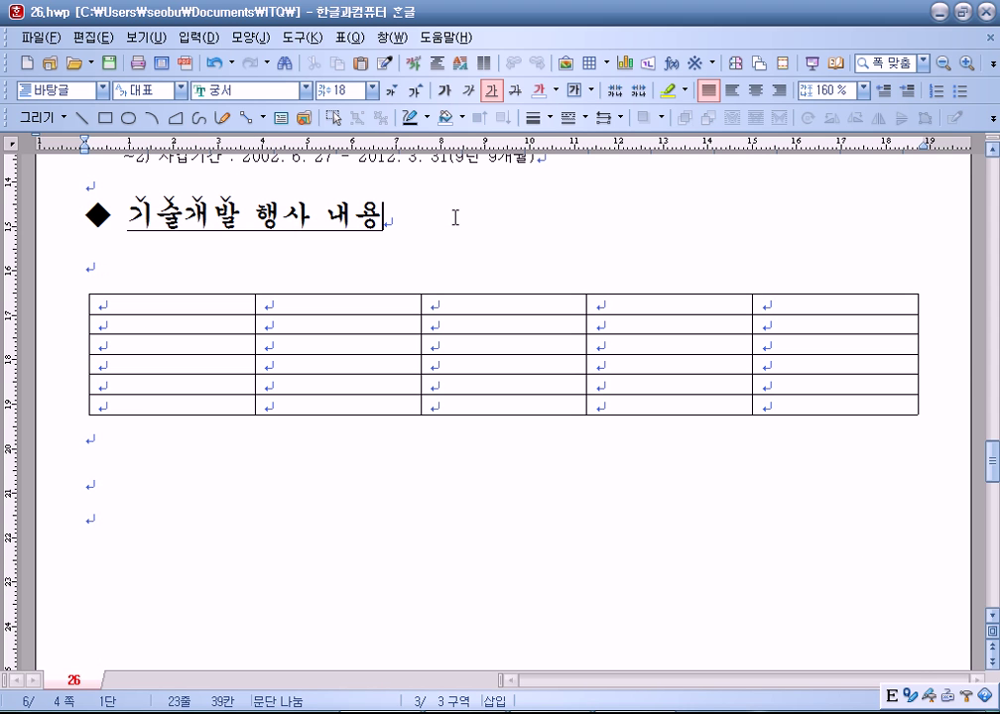
{"action": "left_click", "coordinate": [161, 407]}
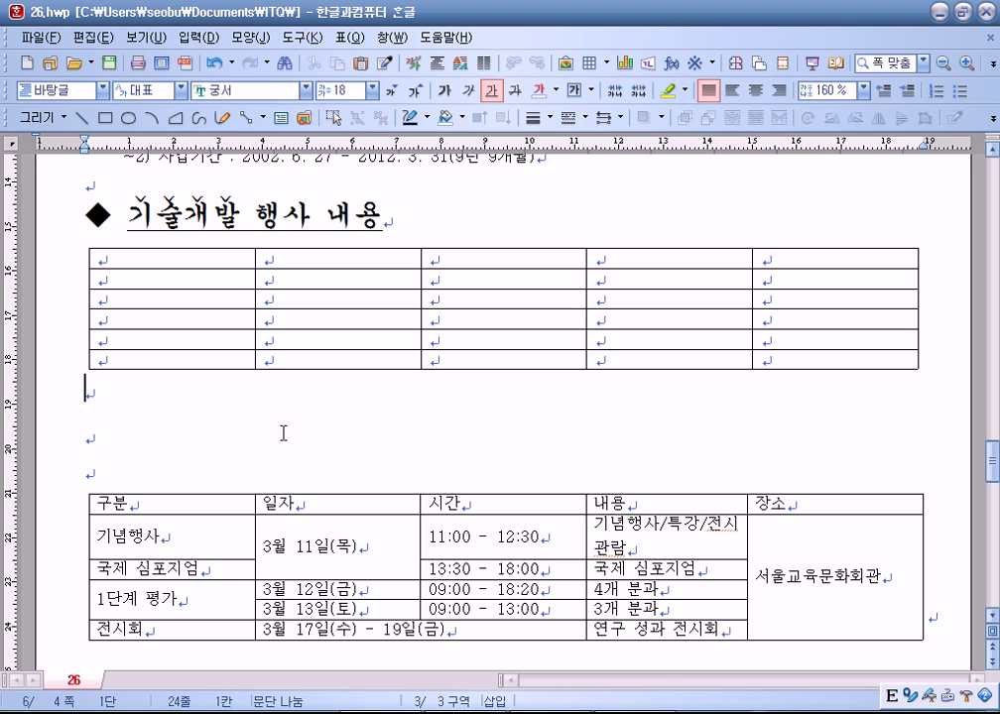
{"action": "left_click", "coordinate": [109, 447]}
{"action": "key", "text": "BackSpace"}
{"action": "key", "text": "BackSpace"}
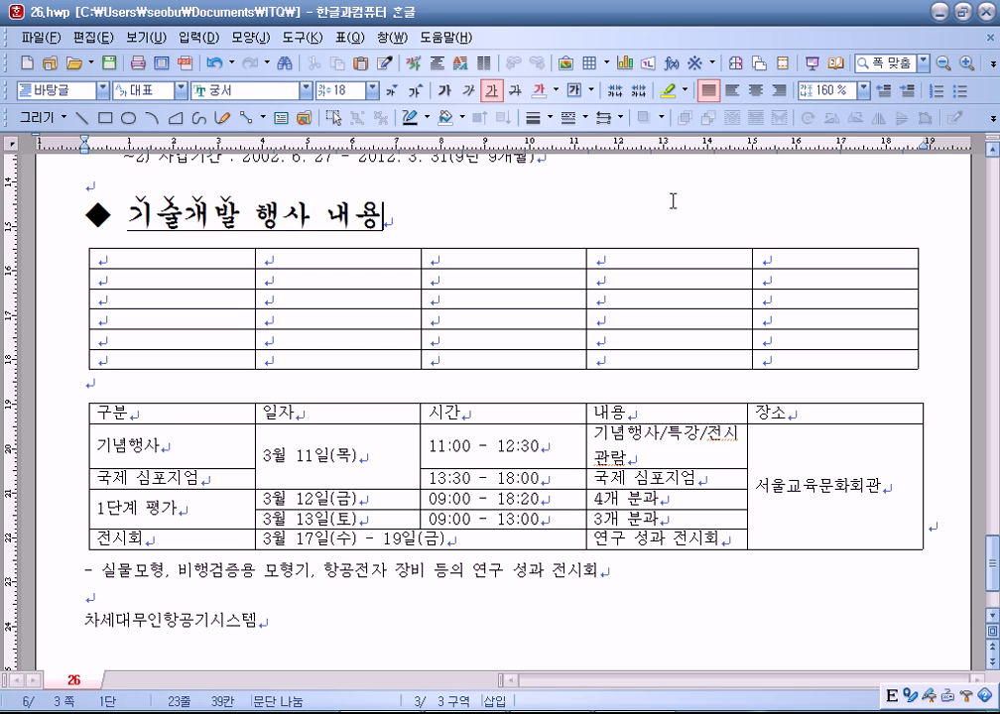
Step: Turn on 글자처럼 취급 in the properties of the empty table under the heading
{"action": "left_click", "coordinate": [655, 259]}
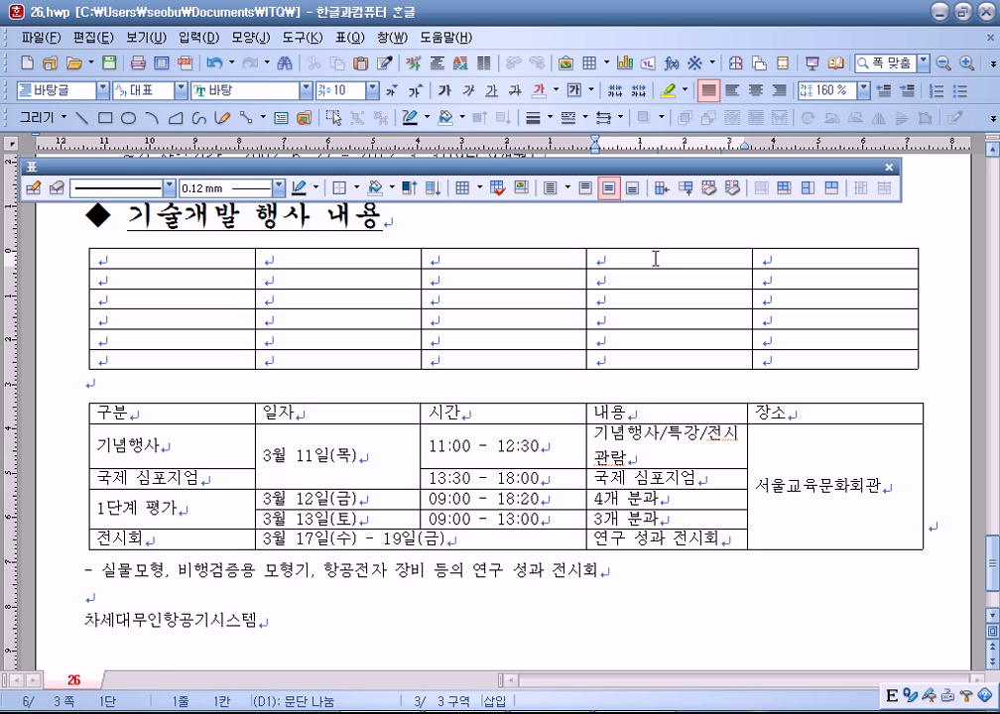
{"action": "left_click", "coordinate": [647, 226]}
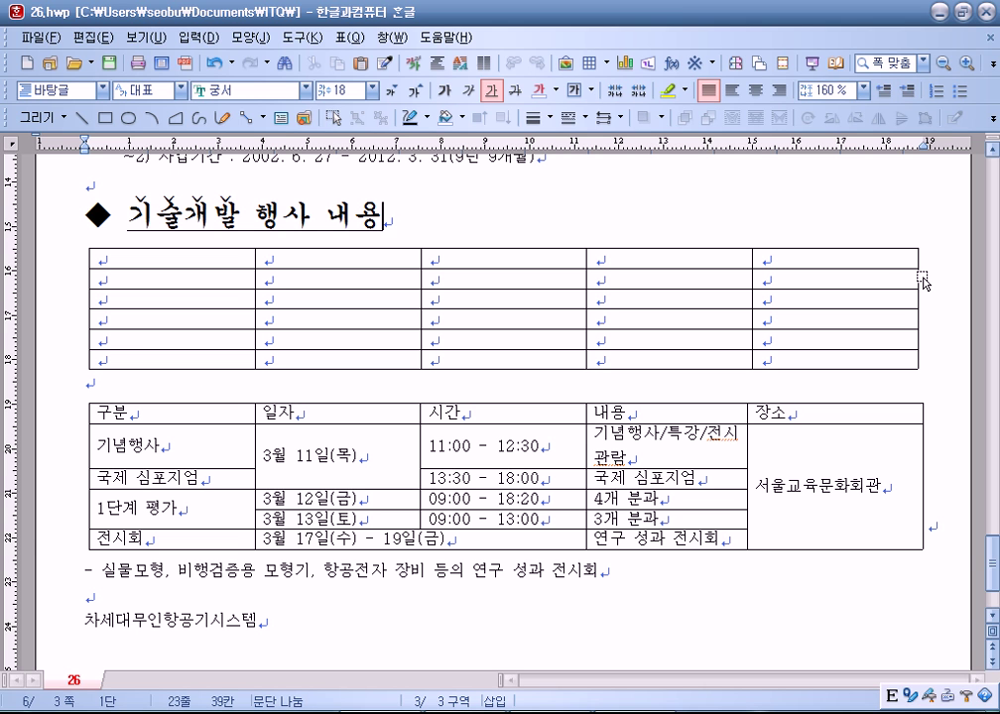
{"action": "scroll", "coordinate": [786, 286], "scroll_direction": "down", "scroll_amount": 3}
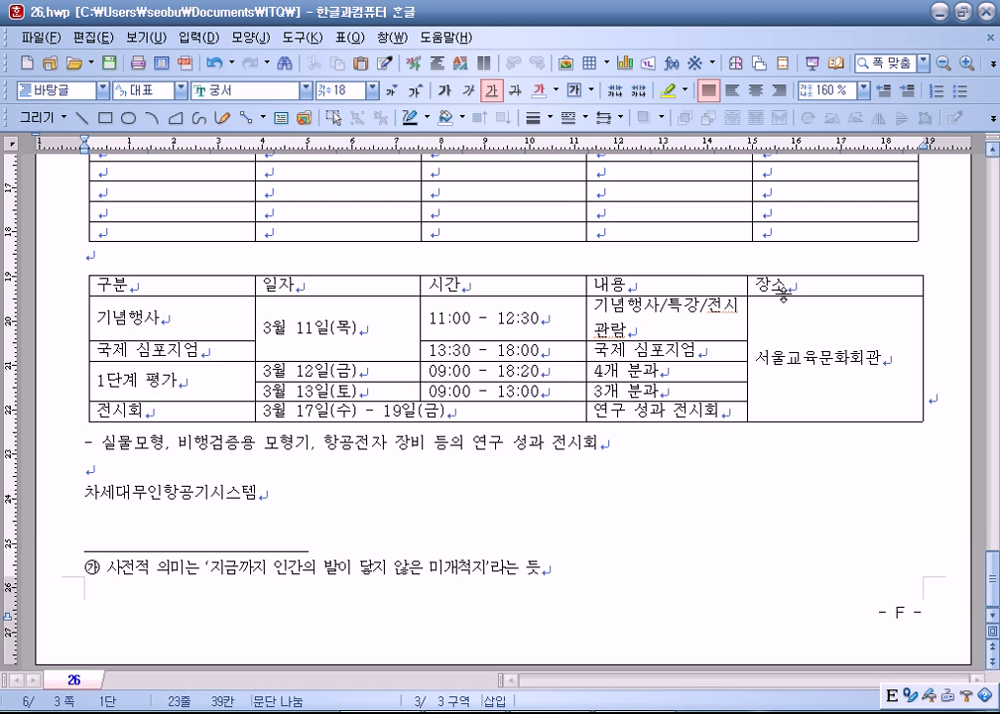
{"action": "left_click", "coordinate": [682, 244]}
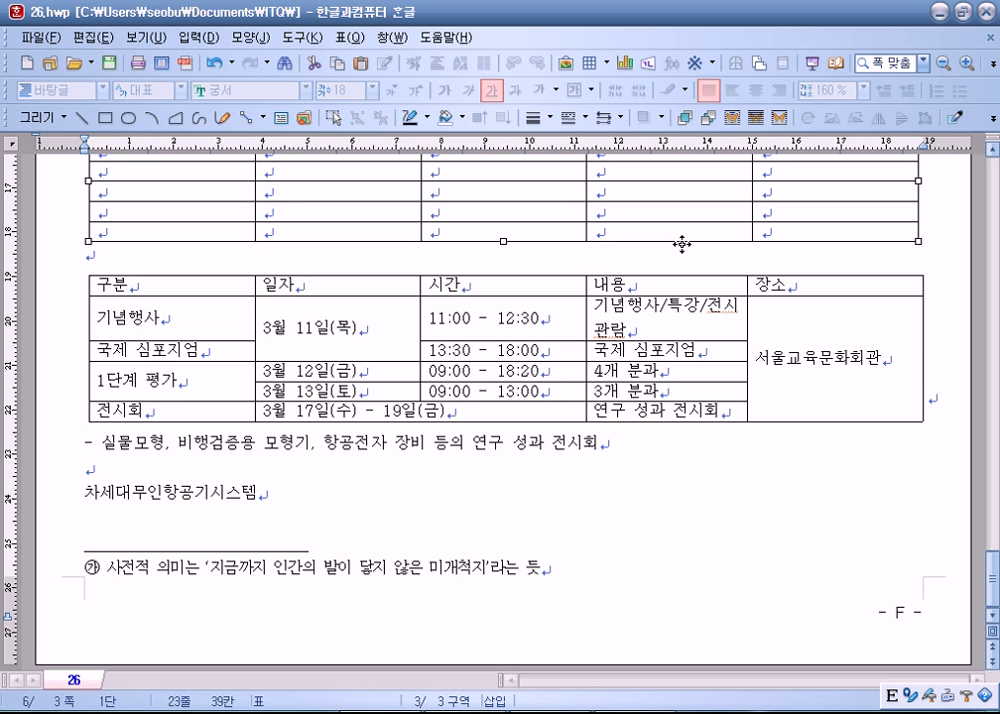
{"action": "double_click", "coordinate": [682, 244]}
{"action": "left_click", "coordinate": [264, 281]}
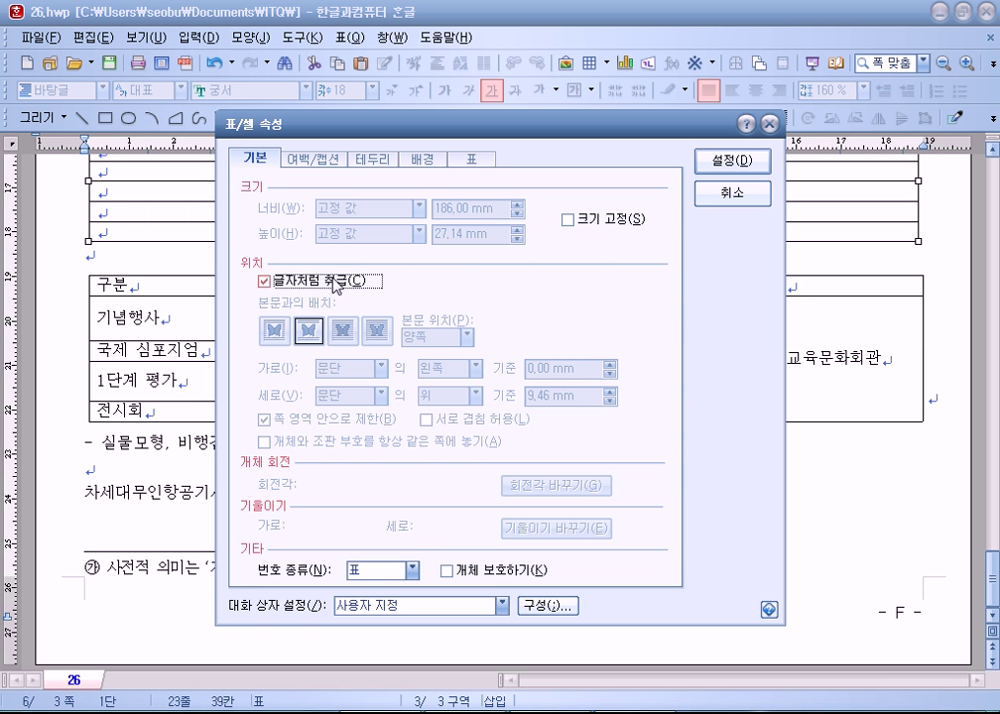
{"action": "left_click", "coordinate": [716, 176]}
{"action": "scroll", "coordinate": [409, 397], "scroll_direction": "up", "scroll_amount": 3}
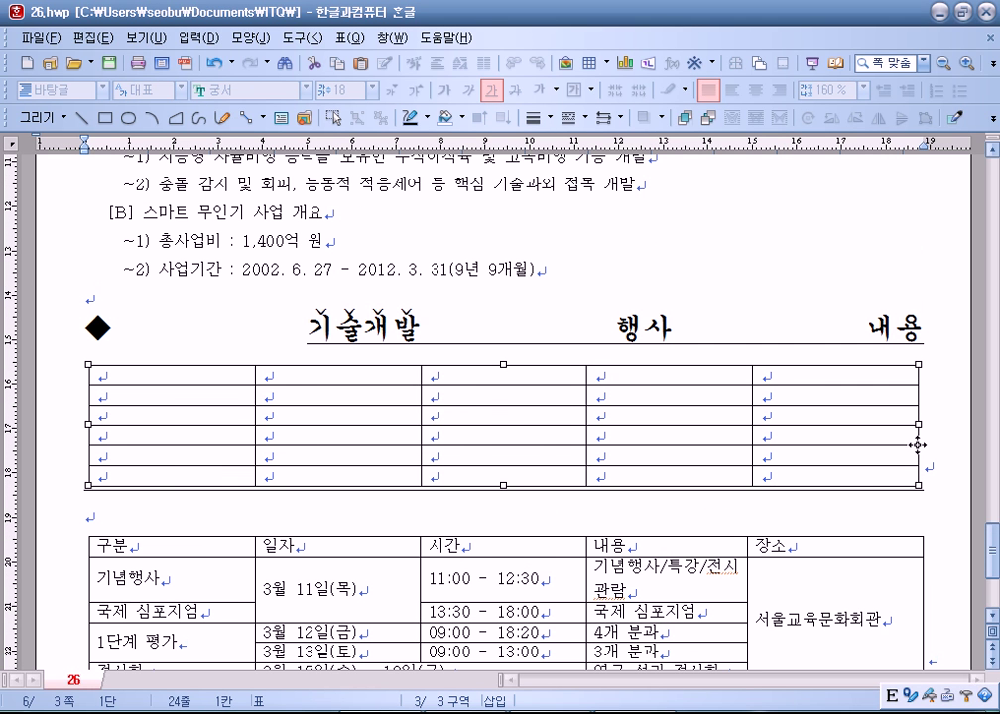
Step: Delete the empty table and the blank line above the filled schedule table
{"action": "key", "text": "Delete"}
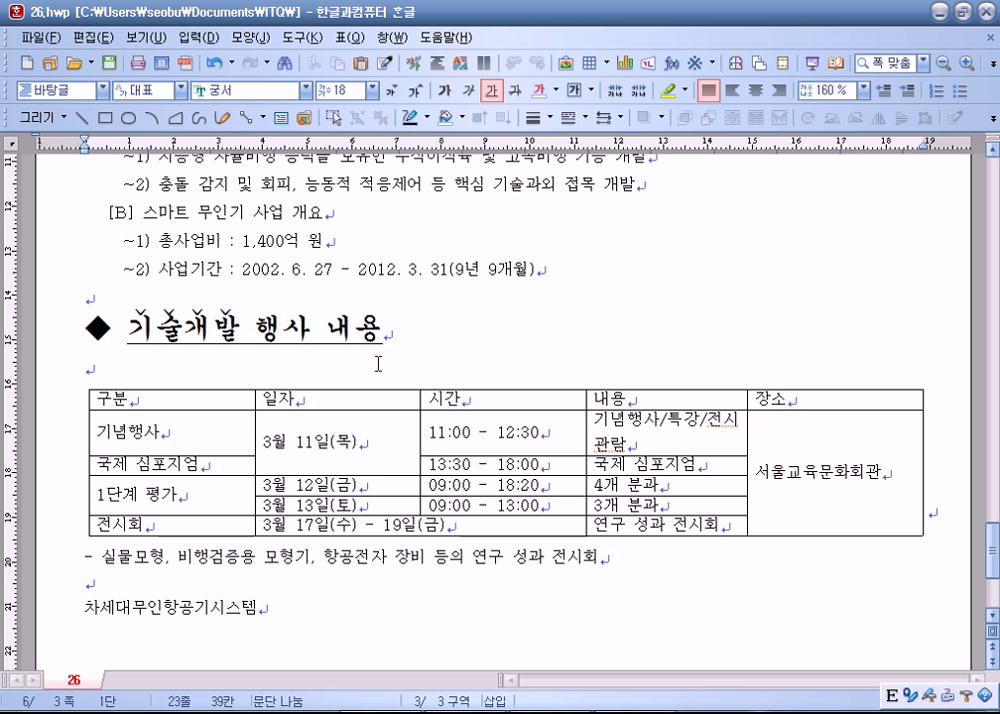
{"action": "key", "text": "Down"}
{"action": "key", "text": "Delete"}
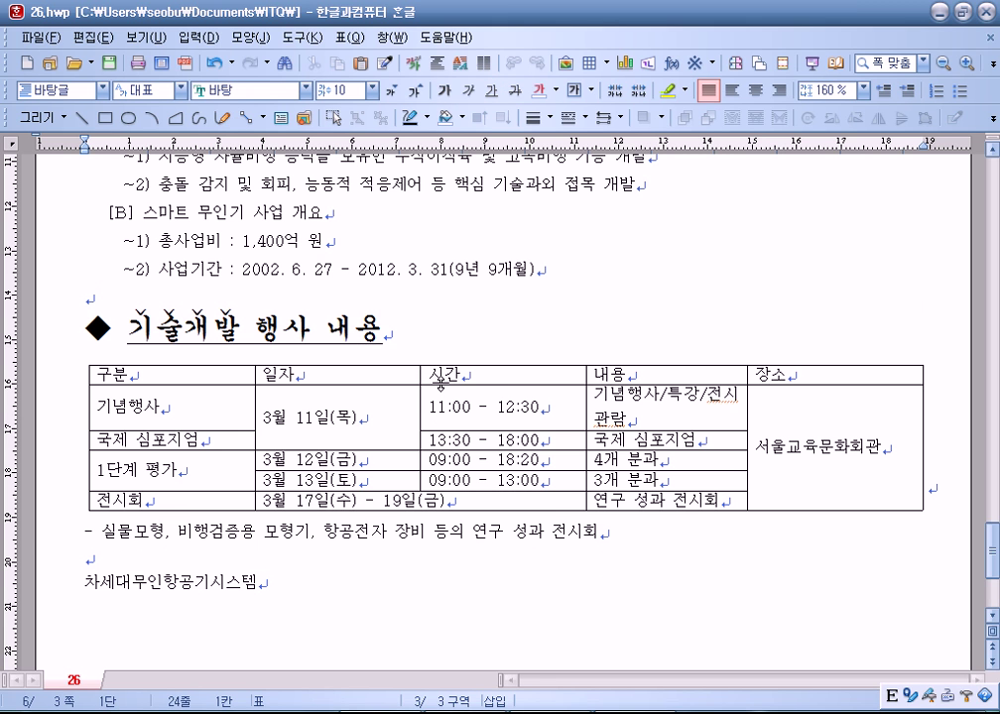
Step: Add and delete blank lines in front of the schedule table, leaving two between it and the heading
{"action": "scroll", "coordinate": [437, 392], "scroll_direction": "down", "scroll_amount": 3}
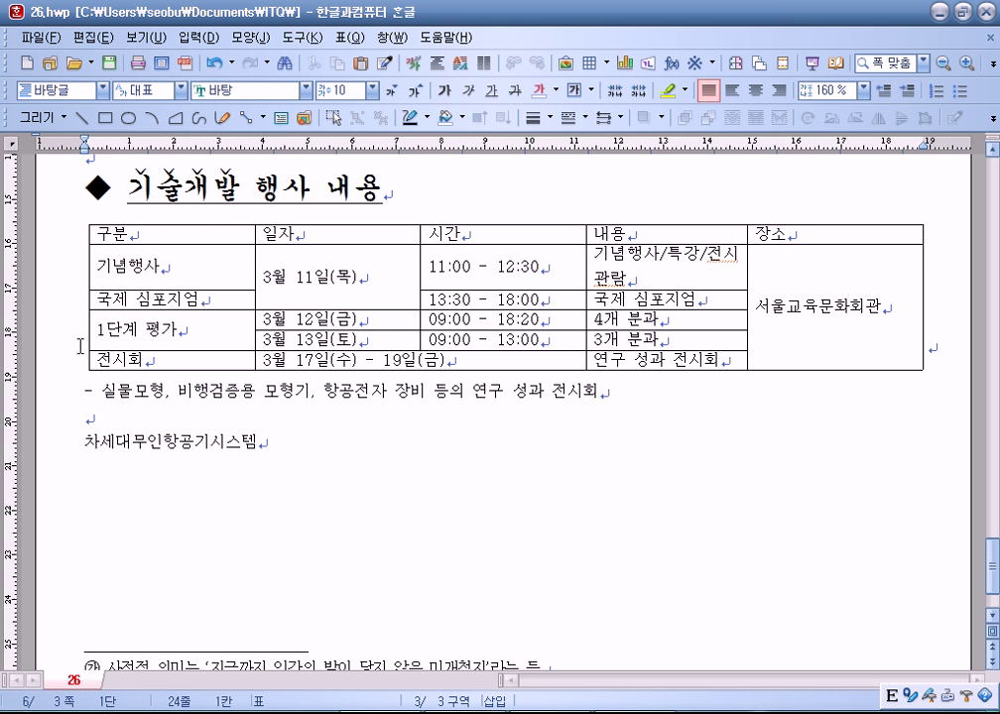
{"action": "key", "text": "Return"}
{"action": "left_click", "coordinate": [105, 231]}
{"action": "key", "text": "Delete"}
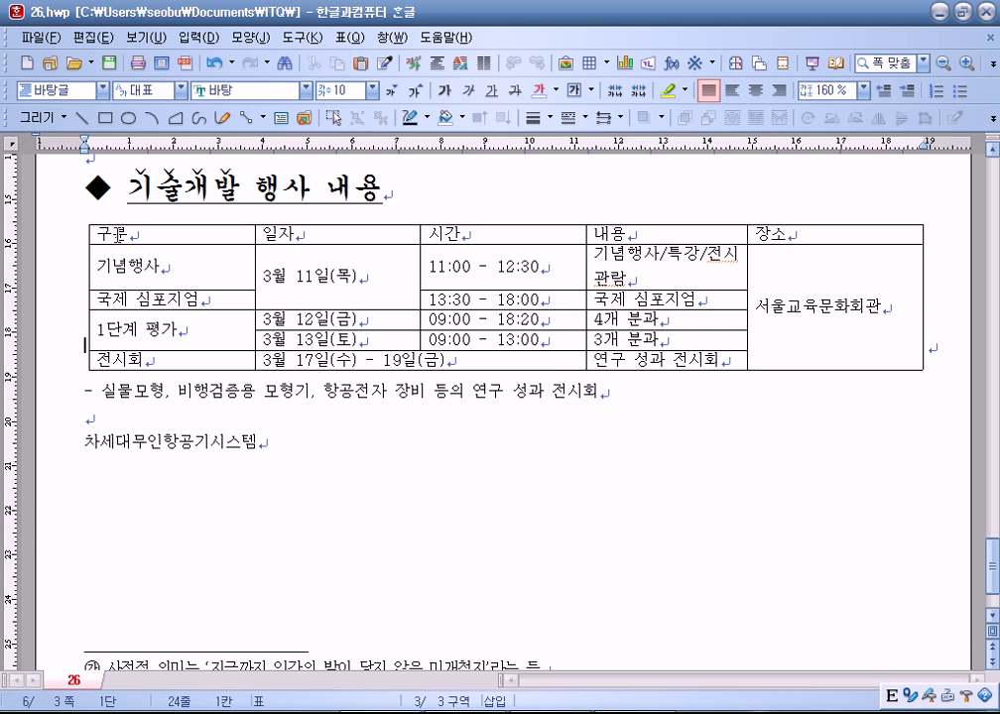
{"action": "key", "text": "Return"}
{"action": "key", "text": "Return"}
{"action": "left_click", "coordinate": [101, 228]}
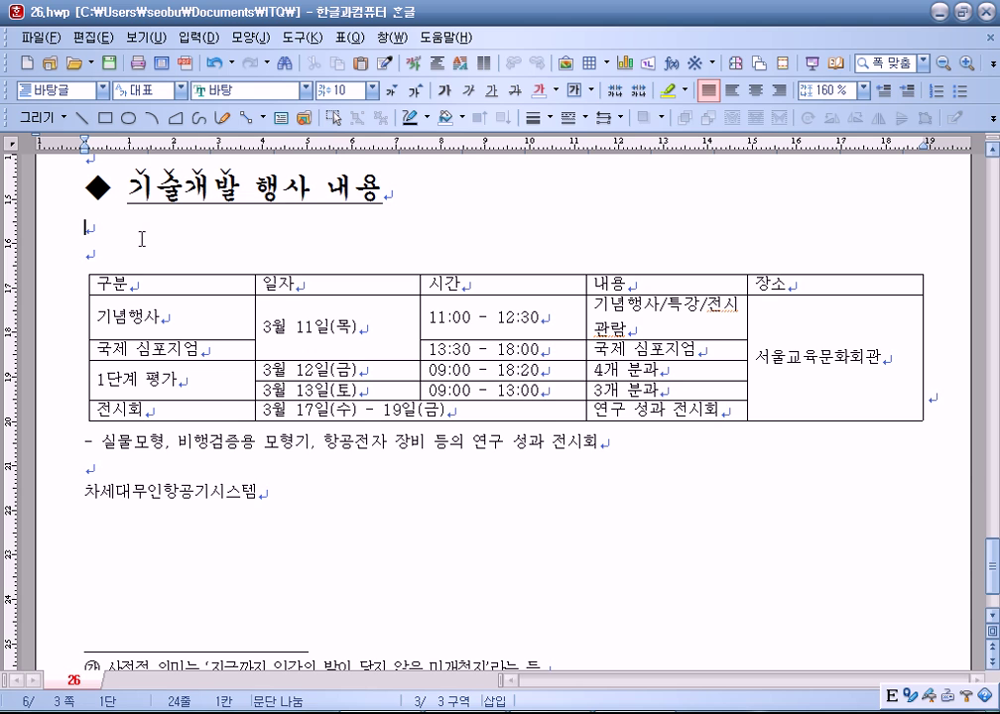
{"action": "key", "text": "Delete"}
{"action": "key", "text": "Return"}
Step: Move the schedule table below the "- 실물모형" line and undo the move
{"action": "left_click", "coordinate": [86, 442]}
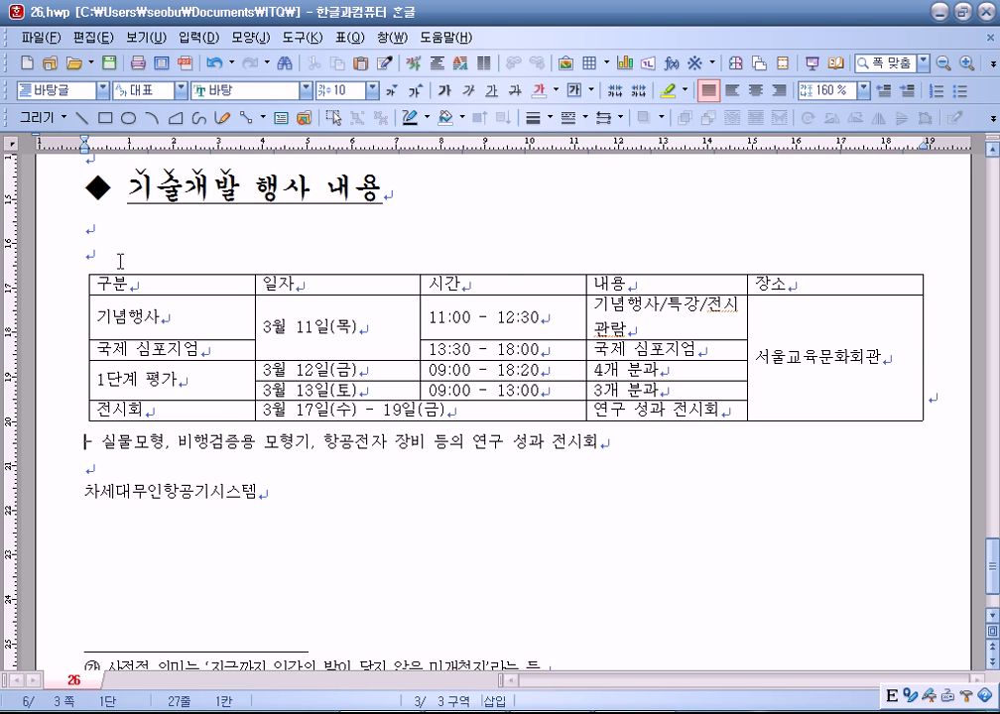
{"action": "left_click", "coordinate": [169, 274]}
{"action": "left_click_drag", "start_coordinate": [160, 386], "coordinate": [129, 473]}
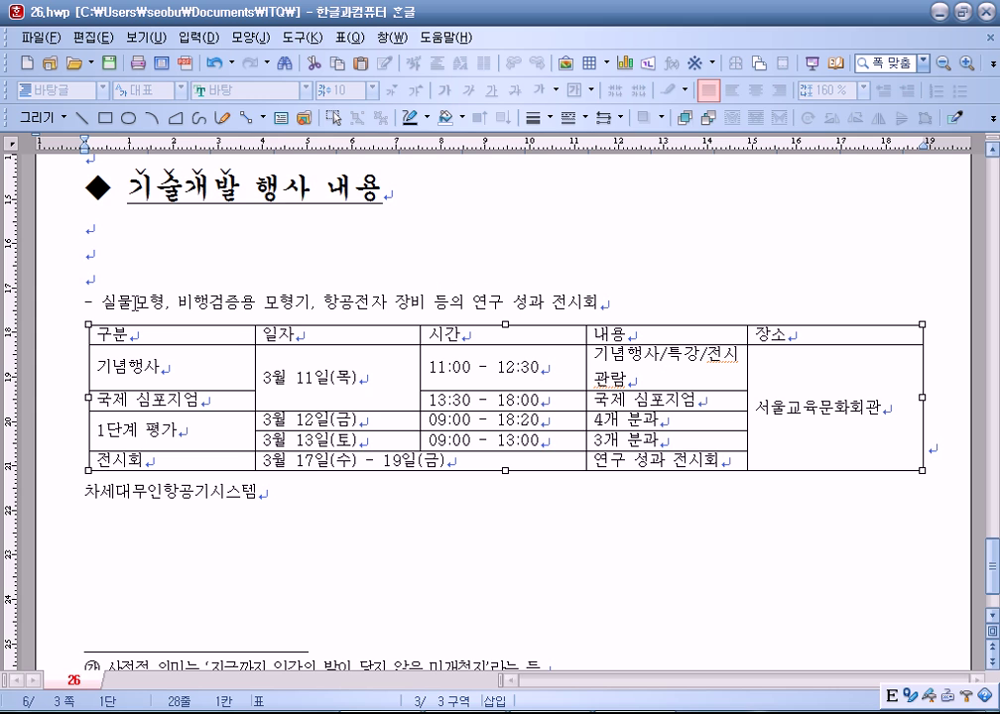
{"action": "left_click_drag", "start_coordinate": [230, 331], "coordinate": [152, 307]}
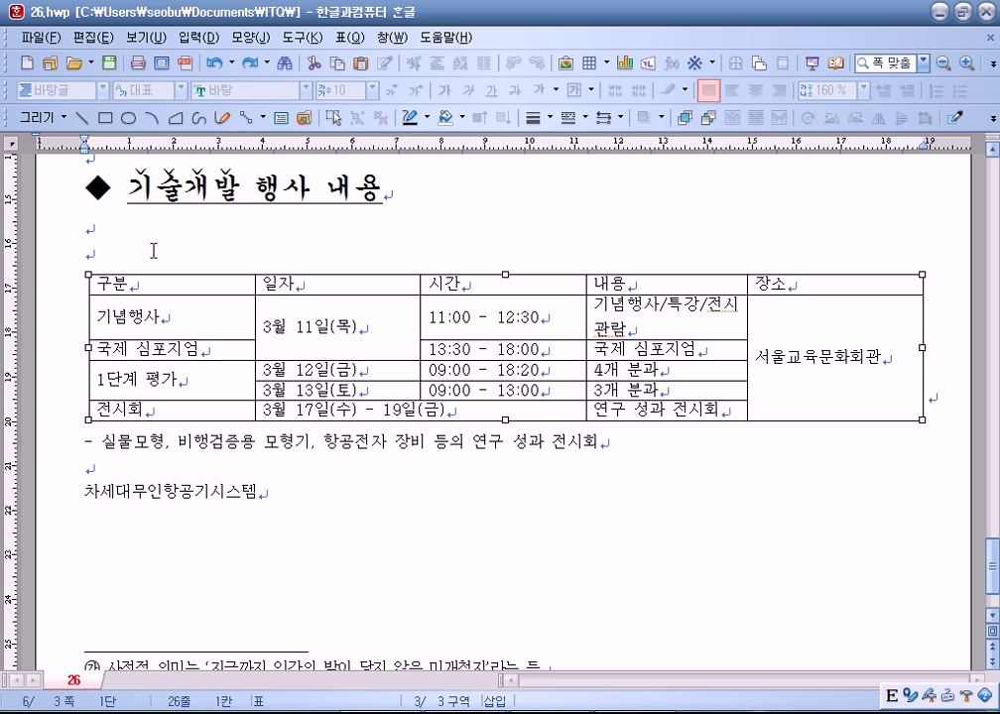
Step: Delete the two blank lines between the heading and the schedule table
{"action": "left_click", "coordinate": [116, 230]}
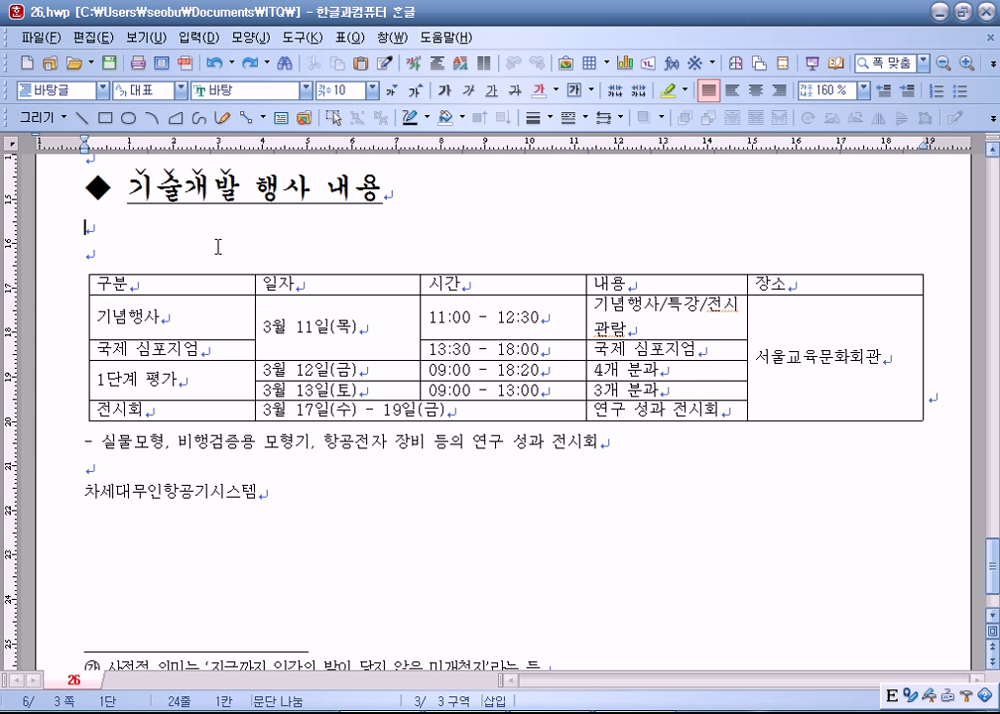
{"action": "key", "text": "Delete"}
{"action": "key", "text": "Delete"}
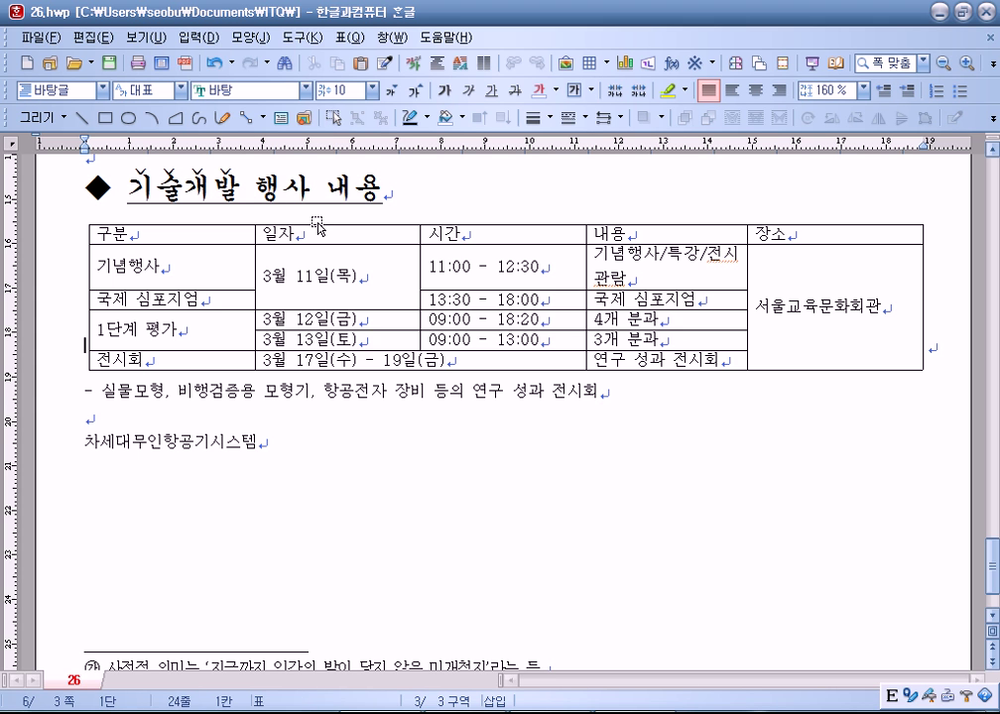
Step: Turn off 글자처럼 취급 in the properties of the schedule table and deselect the table
{"action": "left_click", "coordinate": [318, 223]}
{"action": "double_click", "coordinate": [318, 222]}
{"action": "left_click", "coordinate": [298, 281]}
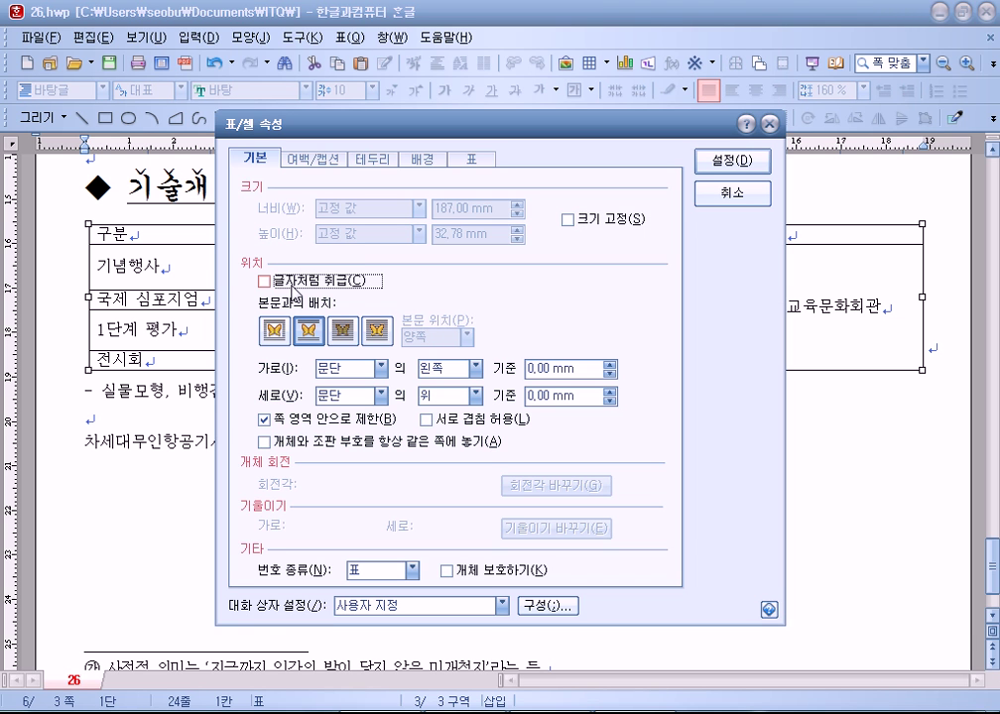
{"action": "left_click", "coordinate": [715, 171]}
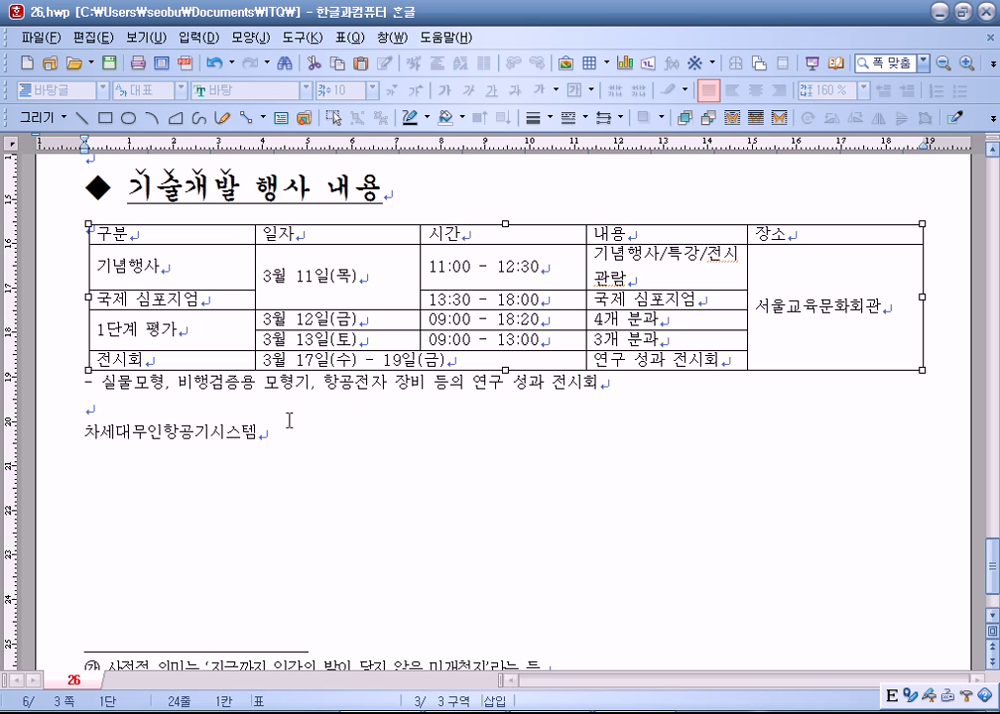
{"action": "left_click", "coordinate": [945, 335]}
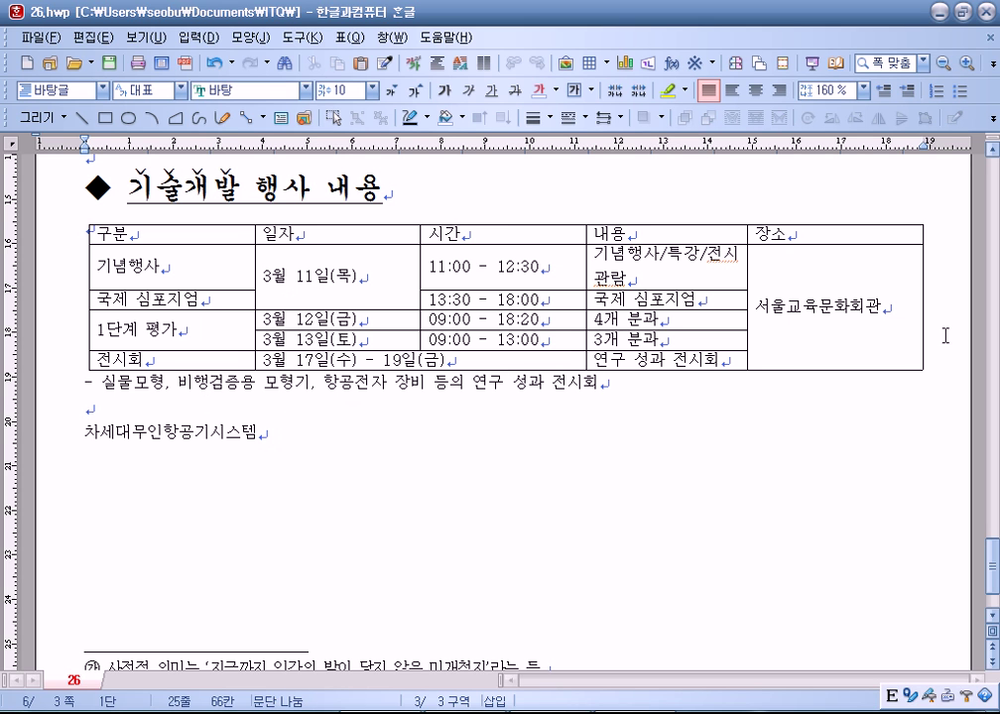
Step: Examine the paragraph mark beside the schedule table at a higher magnification and return to the page-width view
{"action": "left_click", "coordinate": [616, 217]}
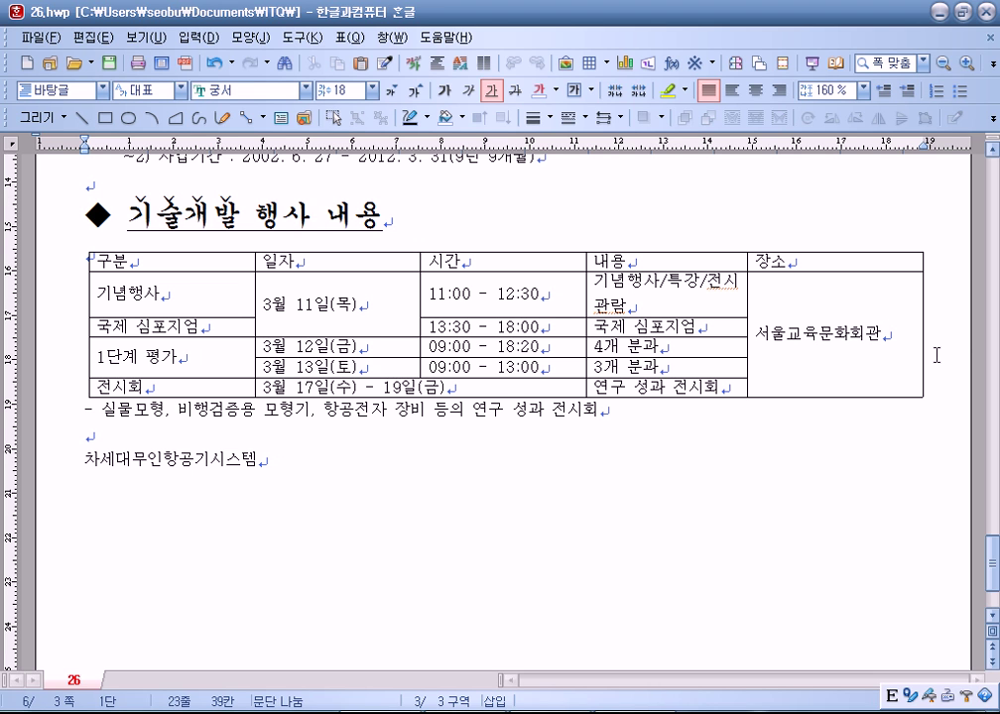
{"action": "left_click", "coordinate": [580, 252]}
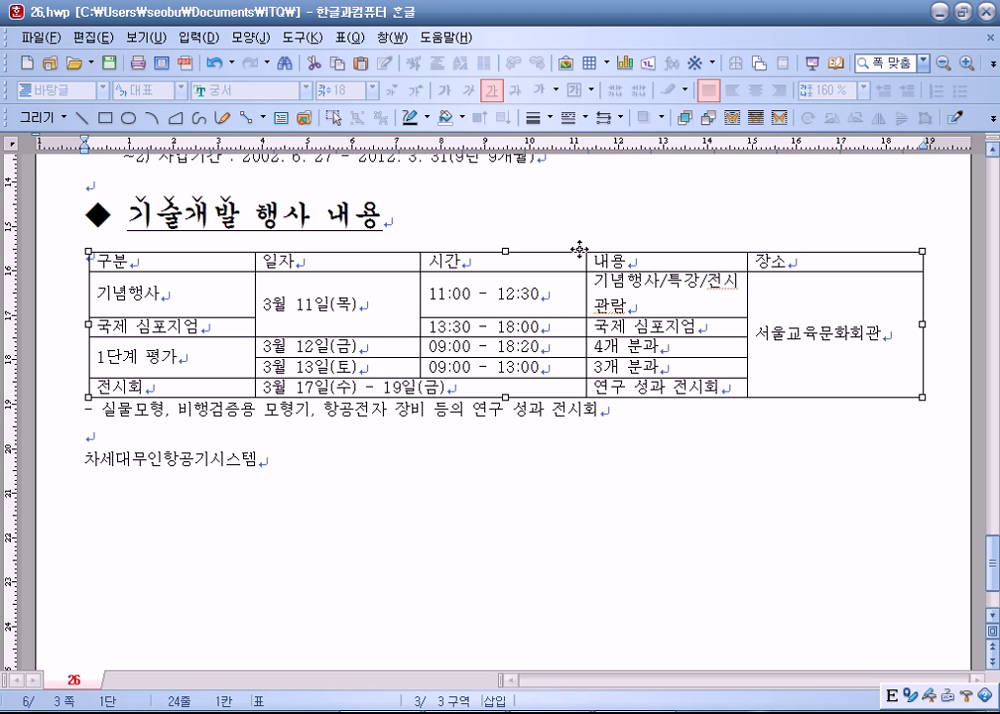
{"action": "left_click", "coordinate": [507, 227]}
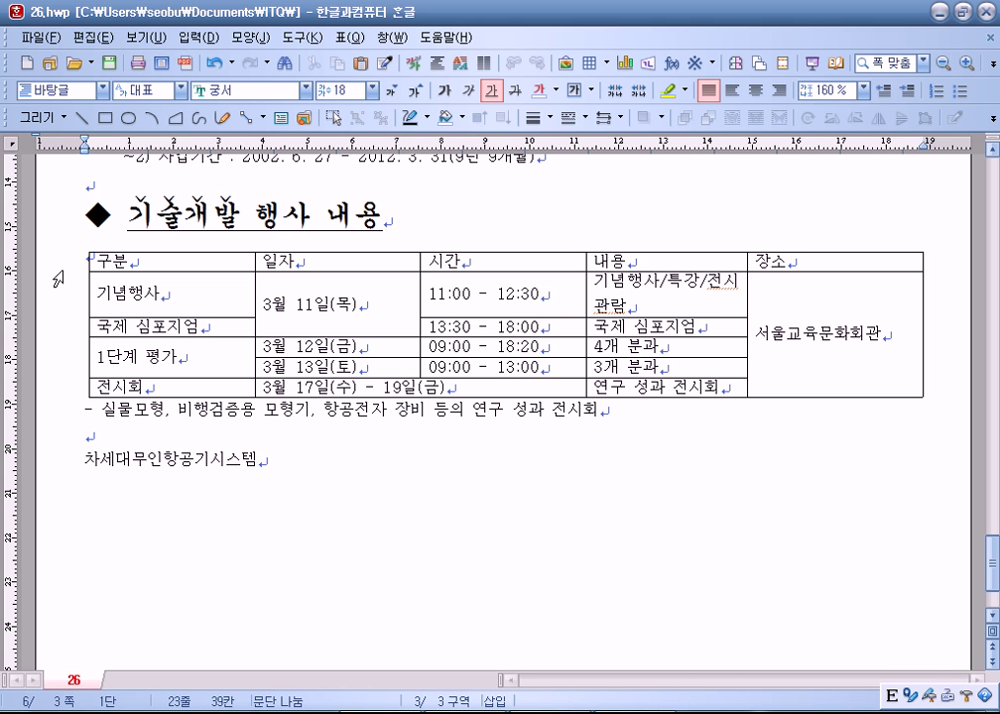
{"action": "scroll", "coordinate": [94, 262], "scroll_direction": "up", "scroll_amount": 4}
{"action": "scroll", "coordinate": [112, 286], "scroll_direction": "up", "scroll_amount": 3}
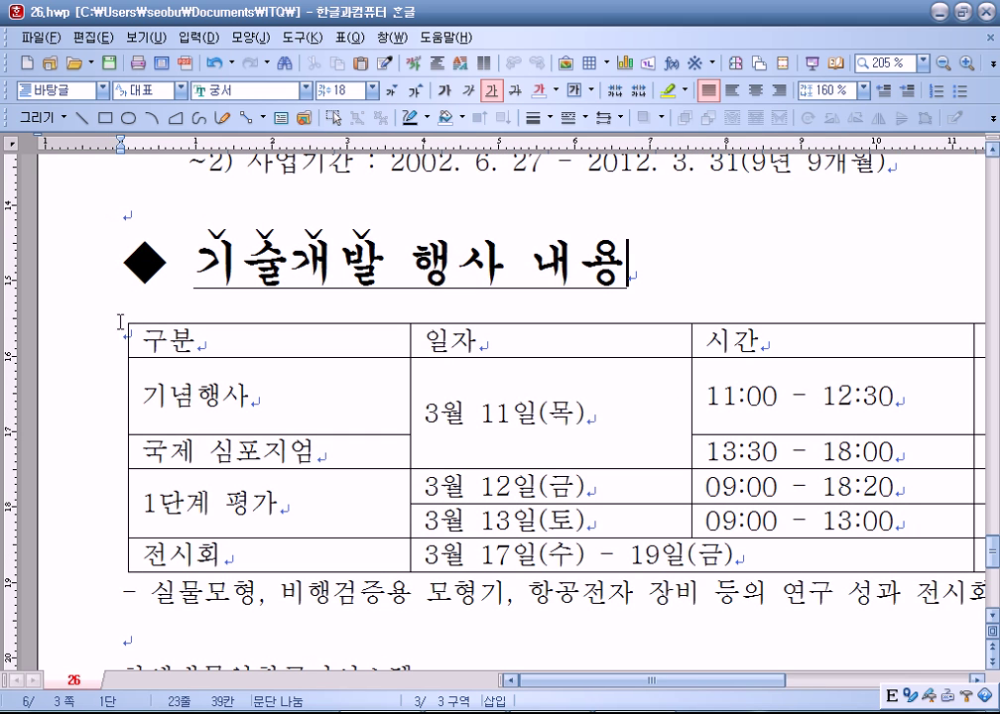
{"action": "left_click", "coordinate": [123, 216]}
{"action": "scroll", "coordinate": [146, 363], "scroll_direction": "up", "scroll_amount": 1}
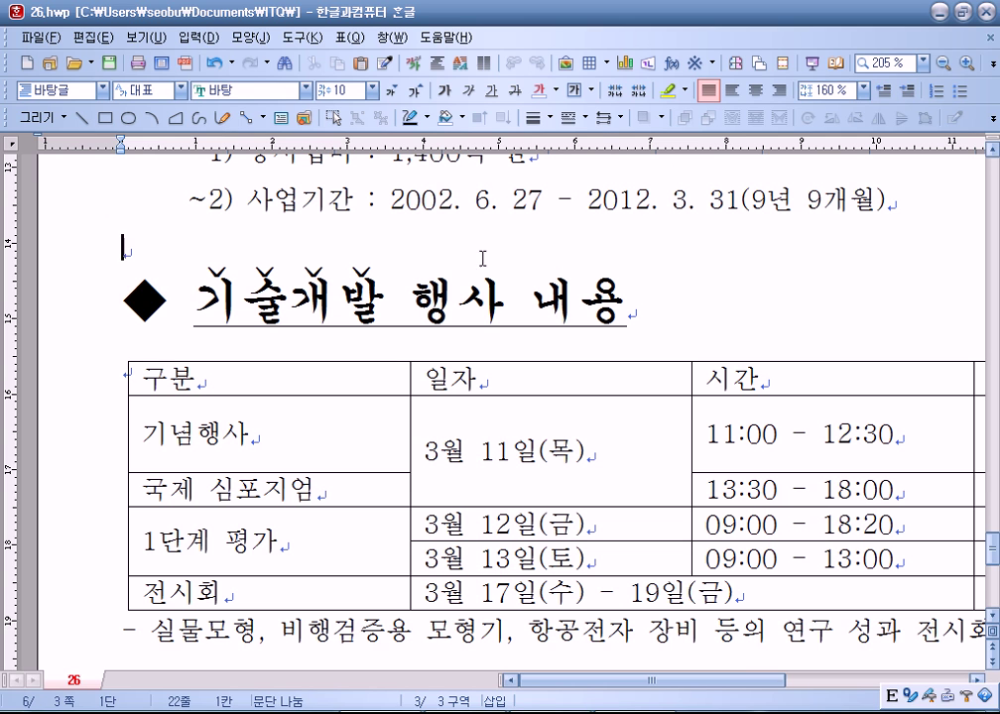
{"action": "left_click", "coordinate": [923, 66]}
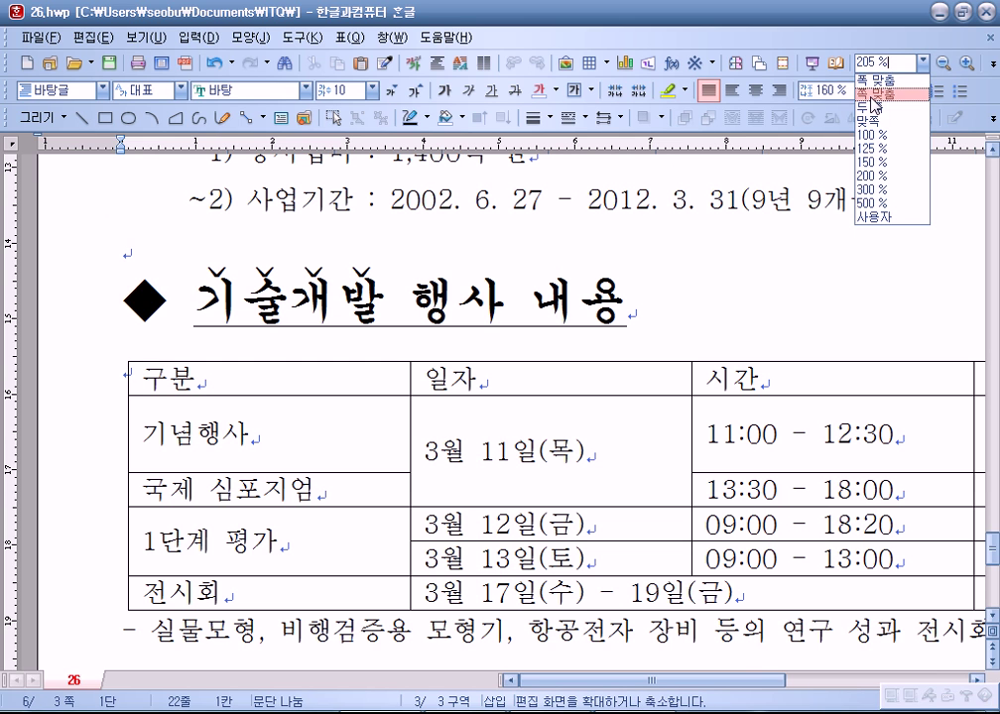
{"action": "left_click", "coordinate": [873, 80]}
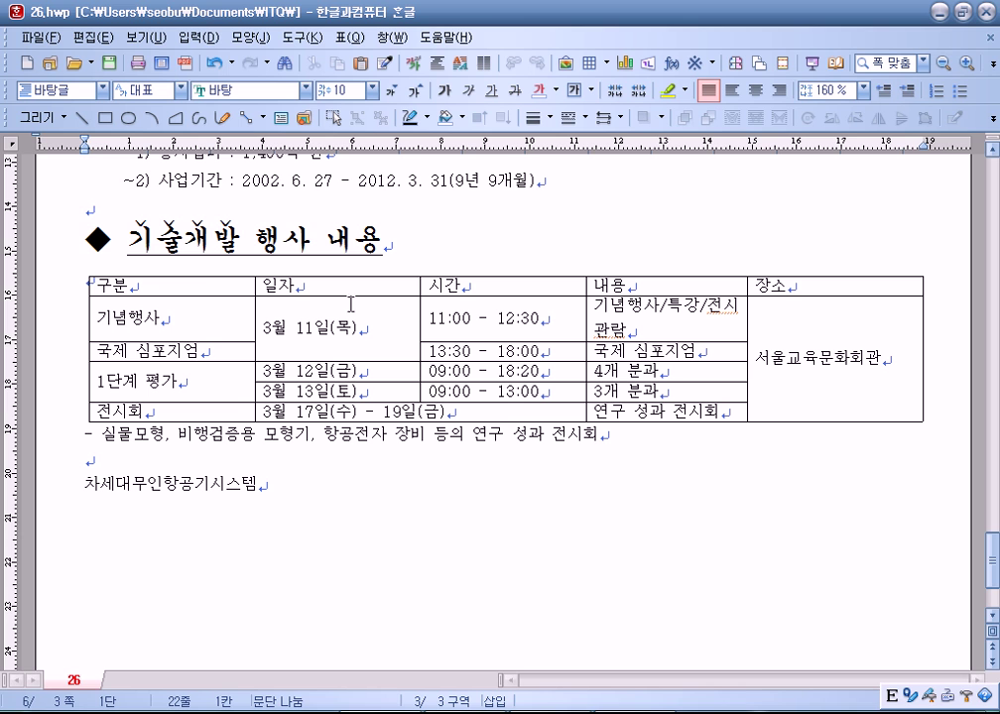
Step: Turn on 글자처럼 취급 in the schedule table's properties and place the cursor directly after the table
{"action": "left_click", "coordinate": [94, 284]}
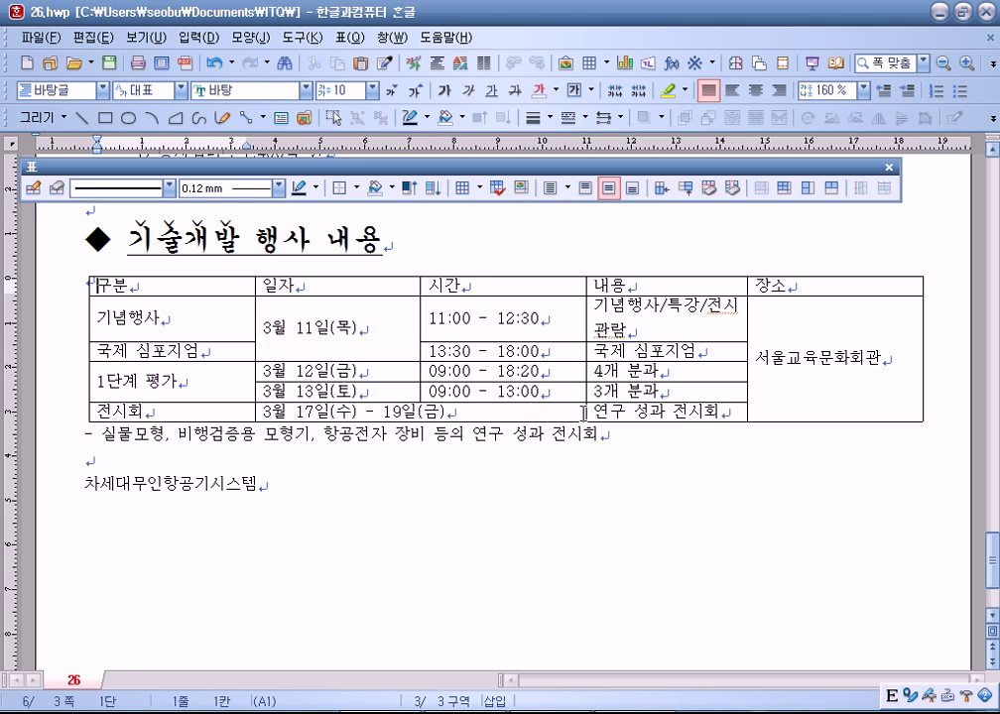
{"action": "left_click", "coordinate": [474, 278]}
{"action": "double_click", "coordinate": [474, 276]}
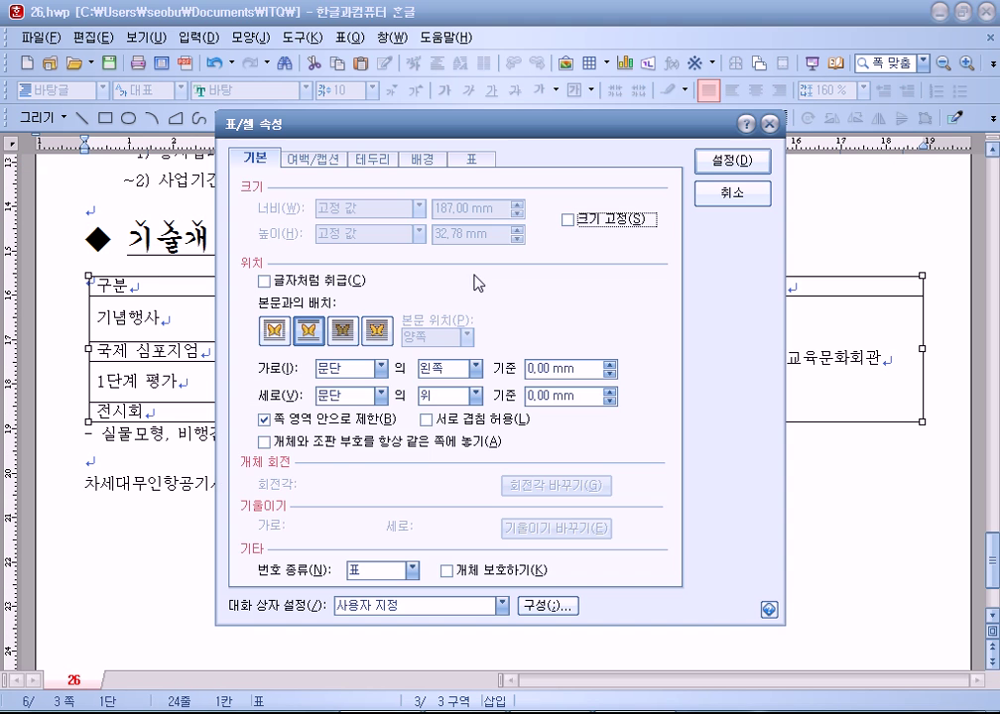
{"action": "left_click", "coordinate": [342, 283]}
{"action": "left_click", "coordinate": [732, 160]}
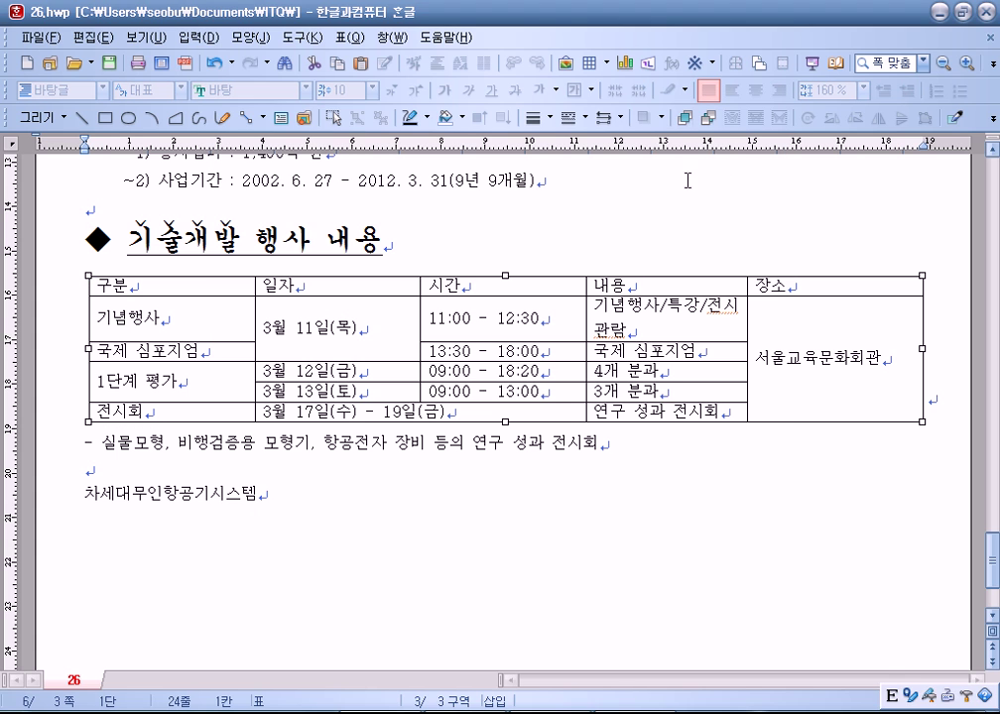
{"action": "left_click", "coordinate": [417, 245]}
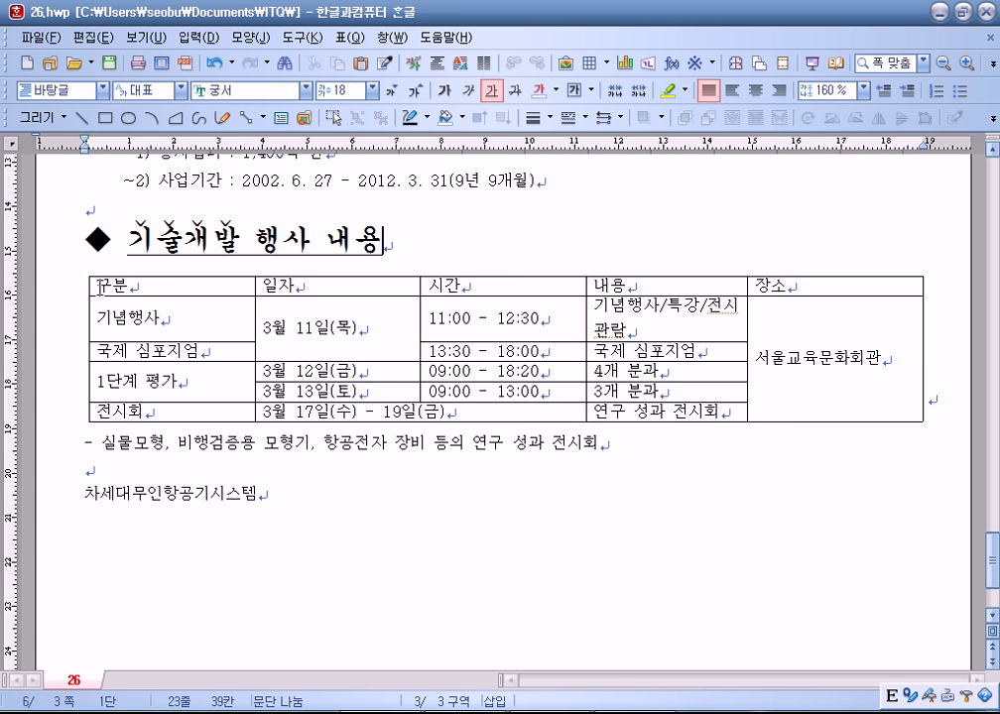
{"action": "left_click", "coordinate": [938, 403]}
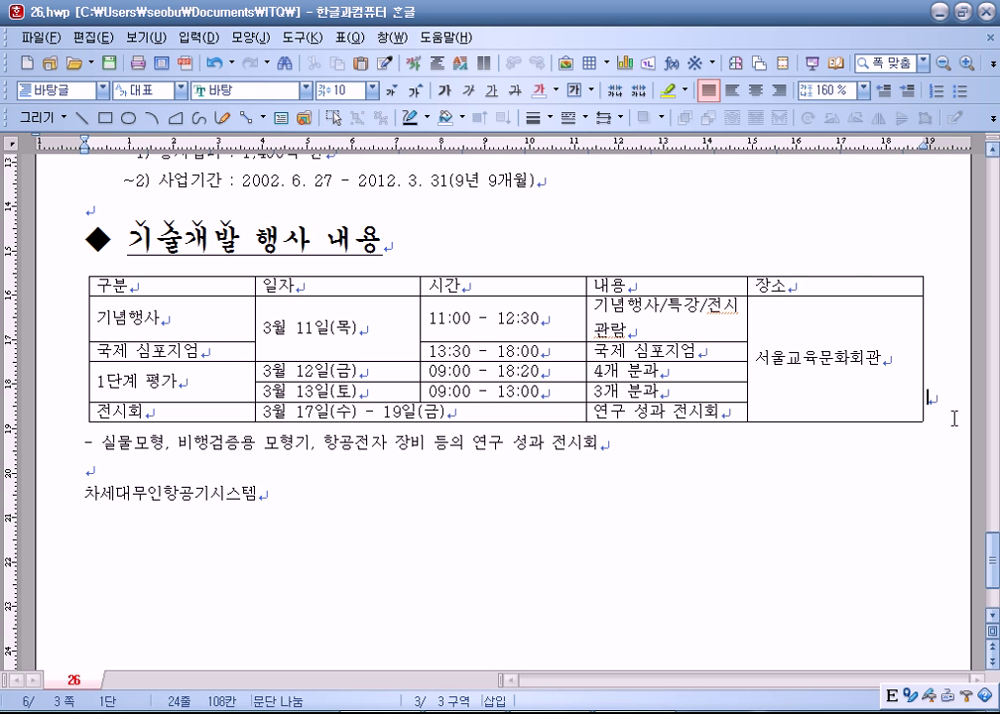
Step: Turn off 글자처럼 취급 for the schedule table and deselect it
{"action": "double_click", "coordinate": [848, 276]}
{"action": "left_click", "coordinate": [363, 280]}
{"action": "left_click", "coordinate": [733, 160]}
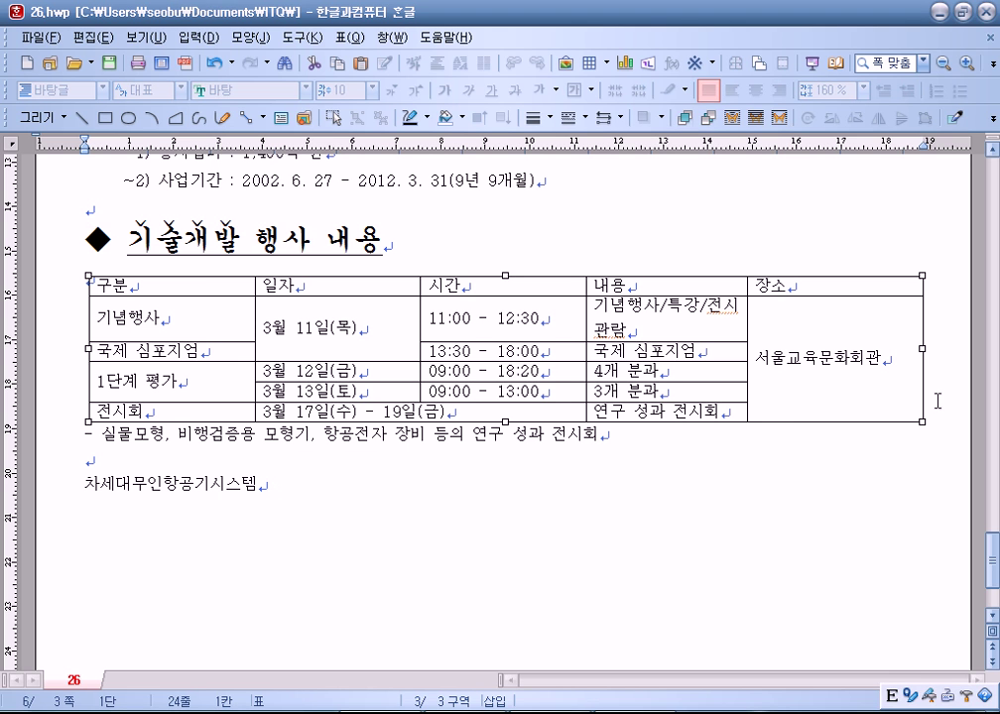
{"action": "left_click", "coordinate": [942, 414]}
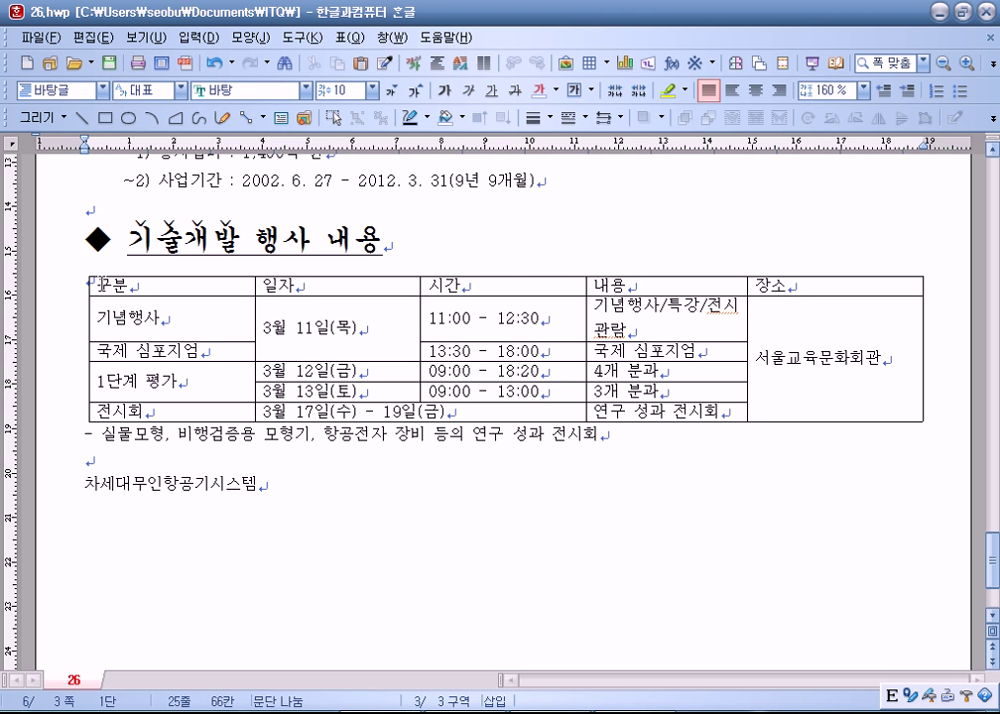
Step: Enable 글자처럼 취급 again for the schedule table and put the cursor at the end of the heading above it
{"action": "double_click", "coordinate": [377, 277]}
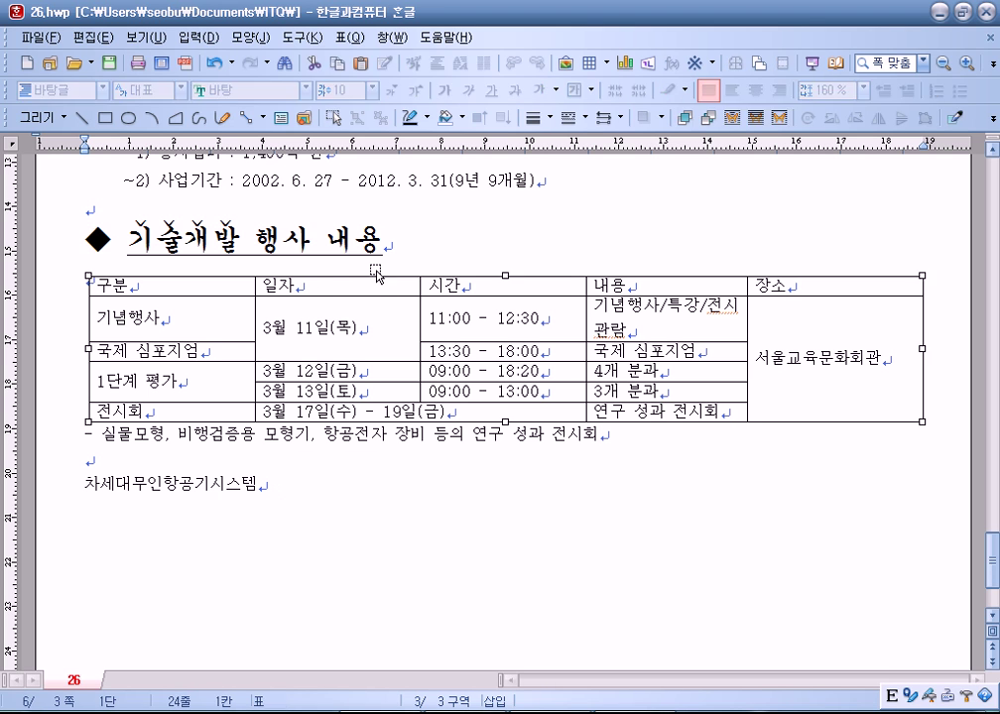
{"action": "left_click", "coordinate": [297, 280]}
{"action": "left_click", "coordinate": [732, 160]}
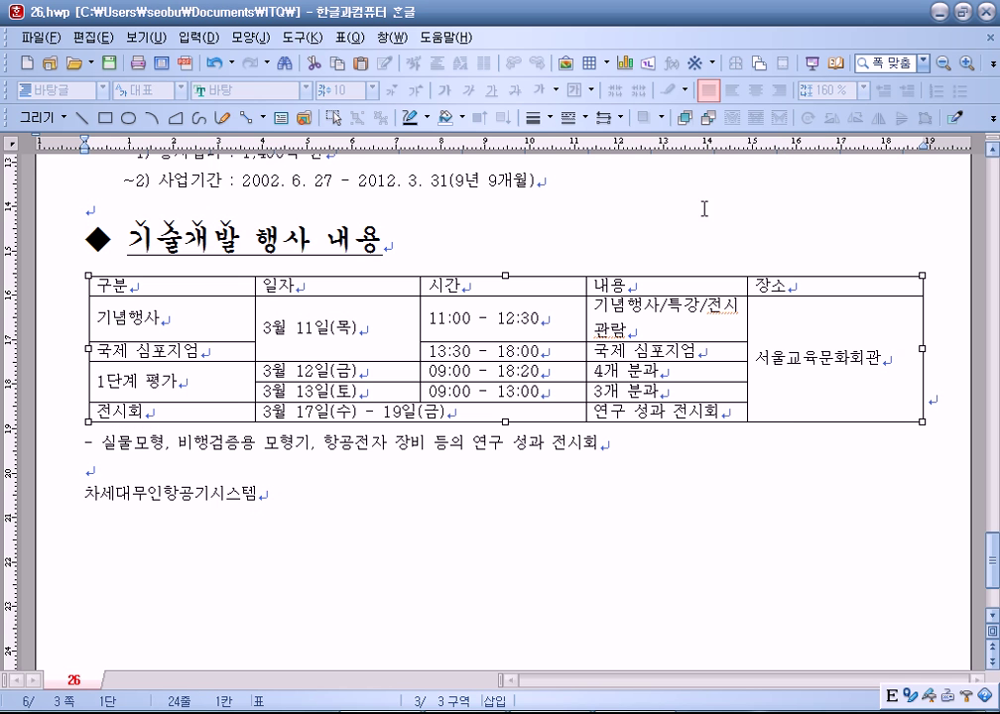
{"action": "left_click", "coordinate": [521, 254]}
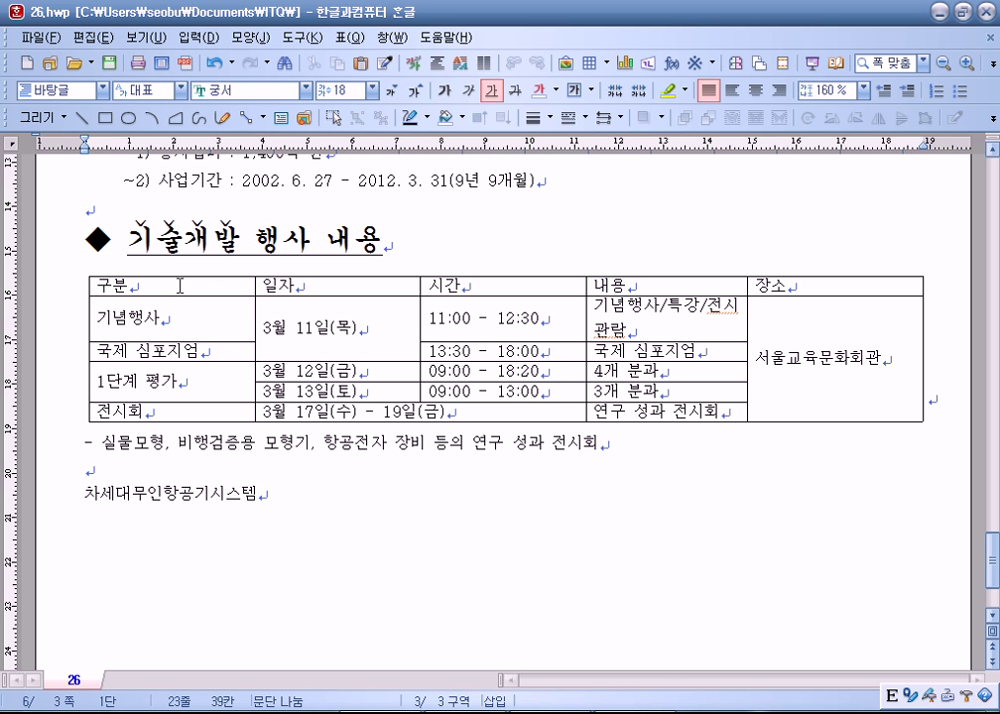
Step: Center the text horizontally in all cells of the schedule table
{"action": "left_click_drag", "start_coordinate": [173, 286], "coordinate": [767, 389]}
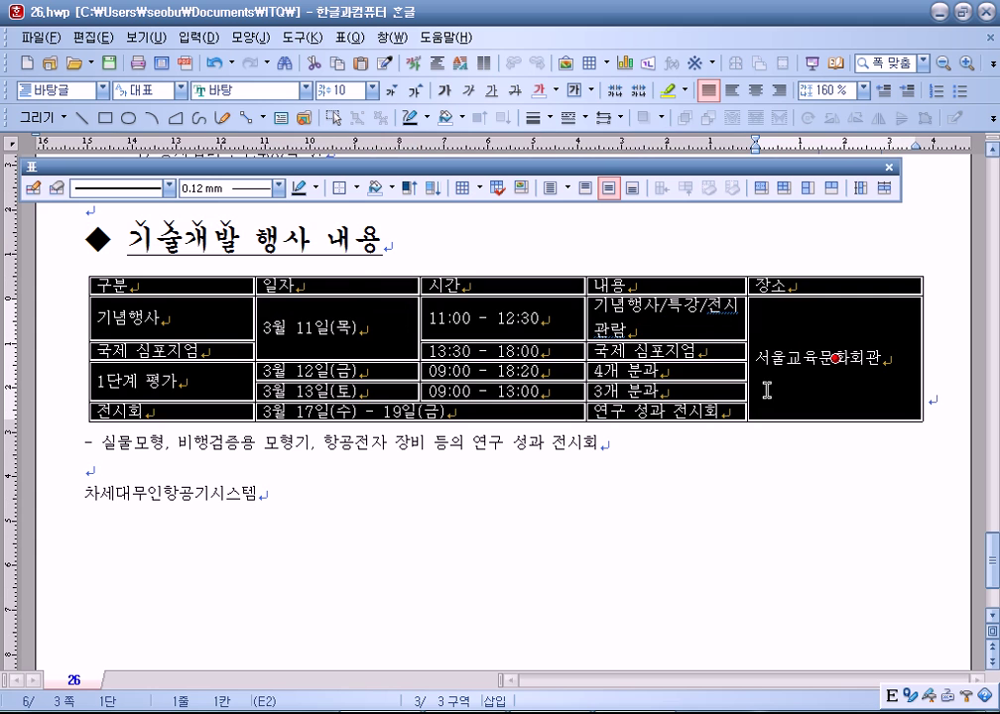
{"action": "left_click", "coordinate": [756, 91]}
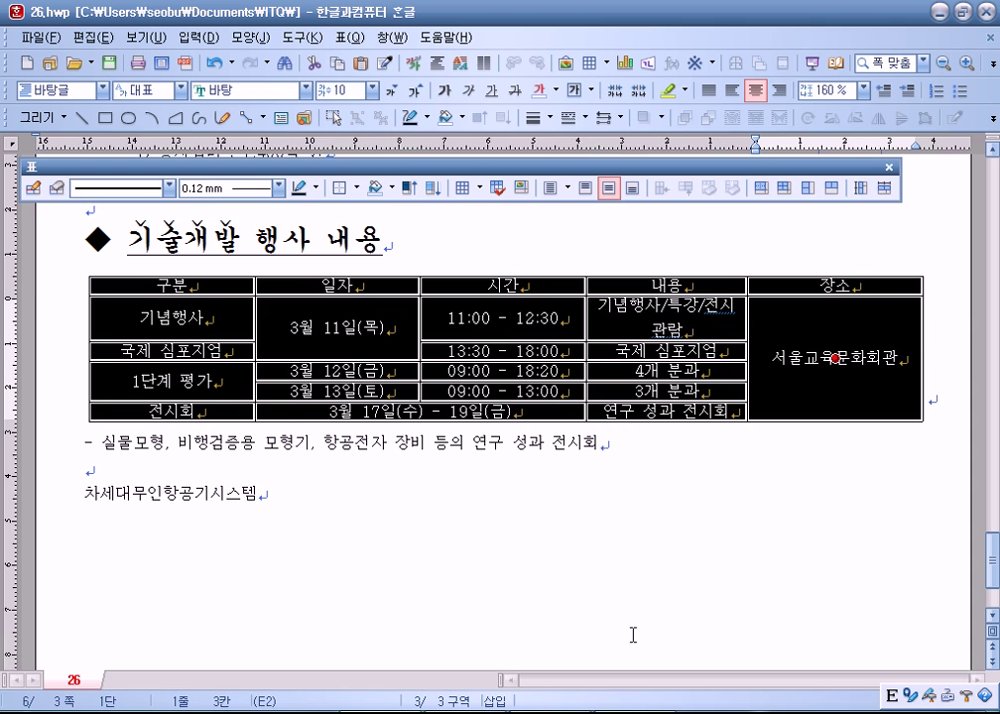
{"action": "left_click", "coordinate": [633, 635]}
Step: Shift the schedule table's column borders to narrow the columns, and reduce the whole table to about 17 cm wide
{"action": "left_click", "coordinate": [406, 340]}
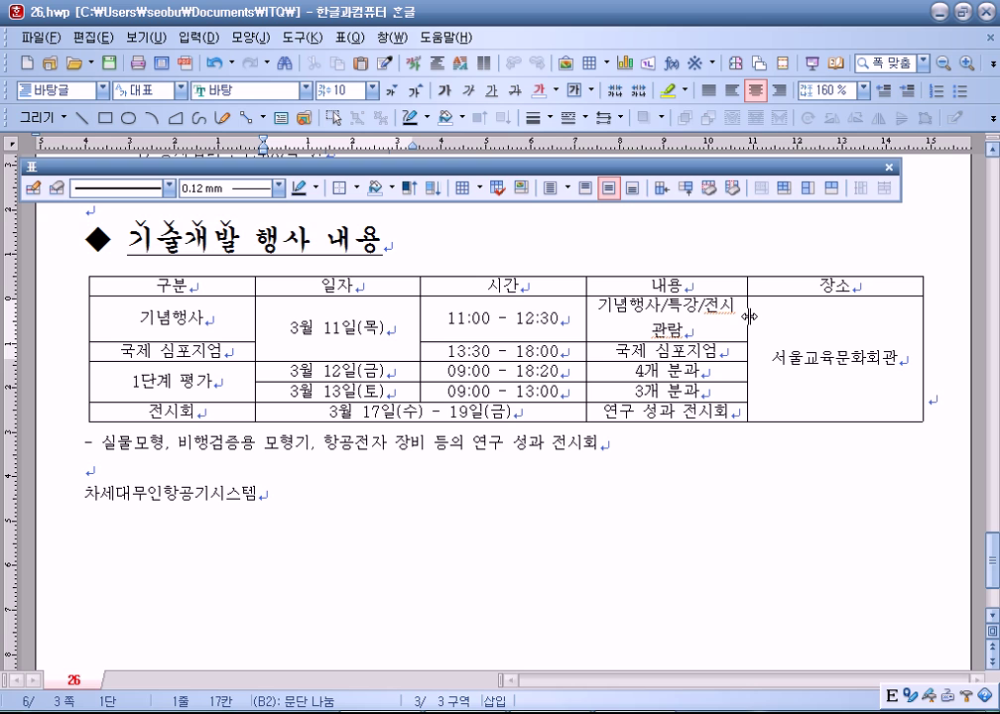
{"action": "left_click_drag", "start_coordinate": [749, 316], "coordinate": [739, 316]}
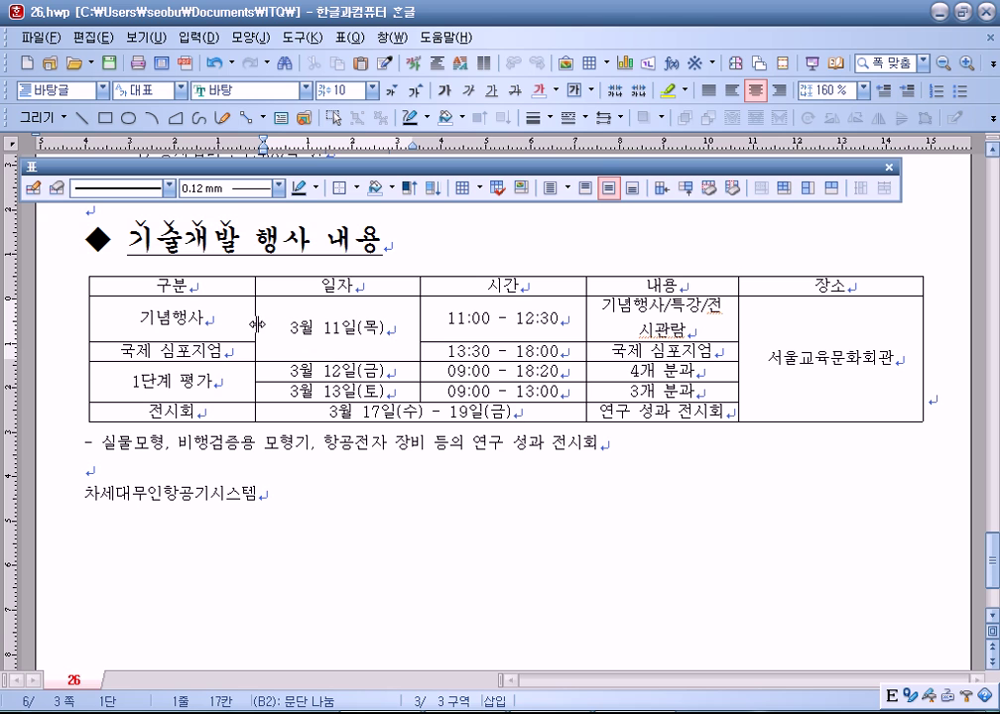
{"action": "left_click_drag", "start_coordinate": [237, 322], "coordinate": [234, 321]}
{"action": "left_click_drag", "start_coordinate": [421, 325], "coordinate": [389, 324]}
{"action": "left_click_drag", "start_coordinate": [587, 319], "coordinate": [552, 318]}
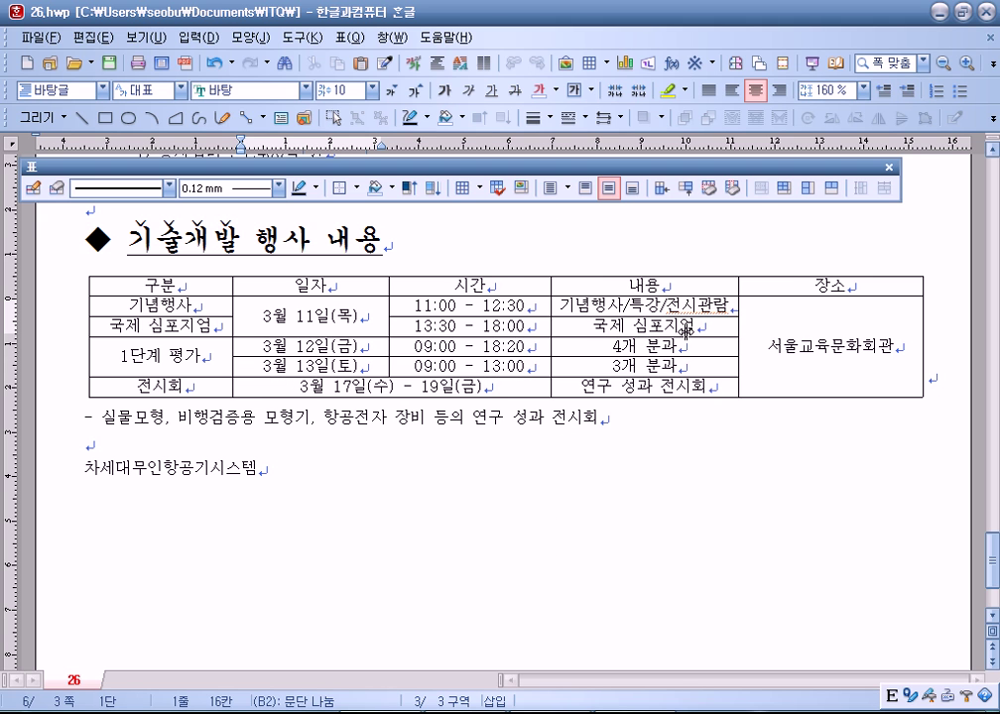
{"action": "left_click_drag", "start_coordinate": [686, 331], "coordinate": [691, 331]}
{"action": "left_click_drag", "start_coordinate": [922, 356], "coordinate": [843, 397]}
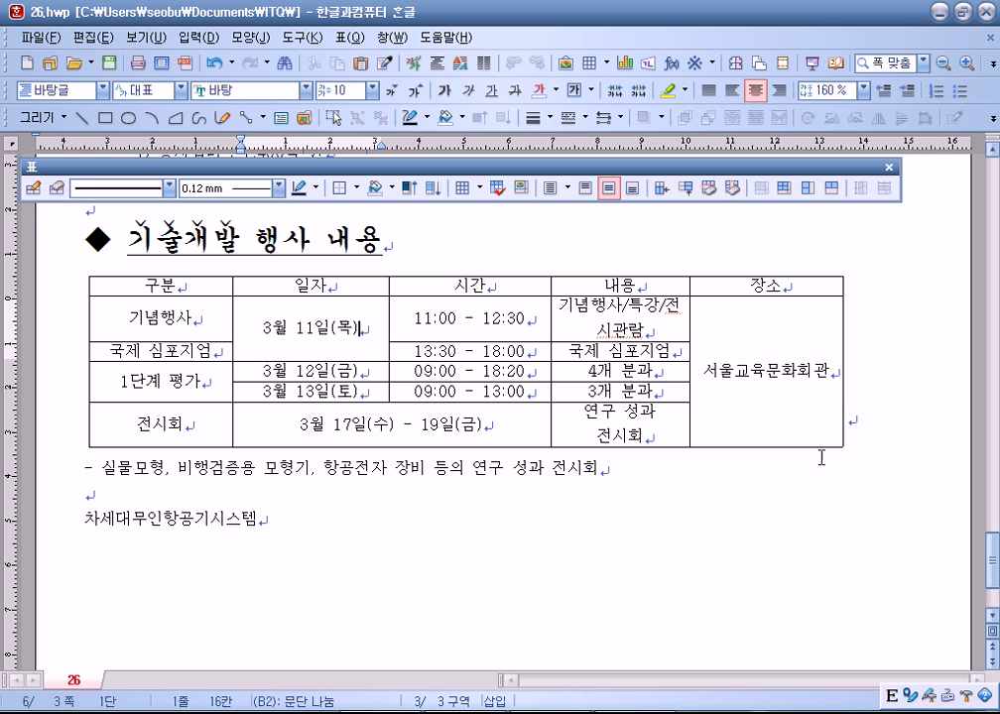
Step: Center the schedule table on the page by center-aligning the paragraph that holds it
{"action": "left_click", "coordinate": [873, 422]}
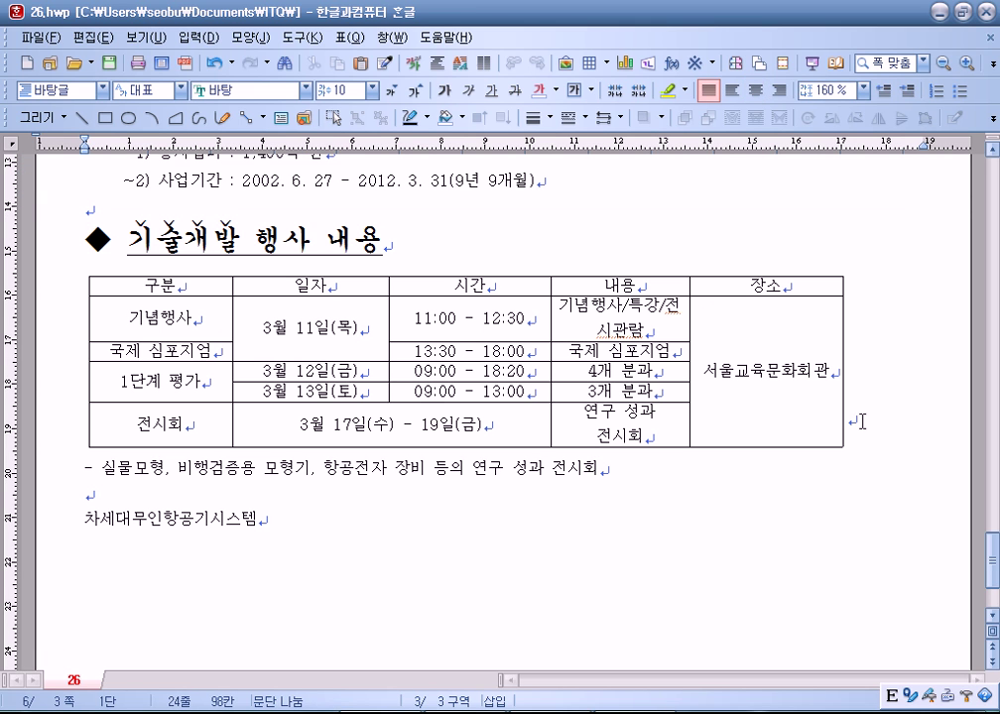
{"action": "left_click", "coordinate": [756, 90]}
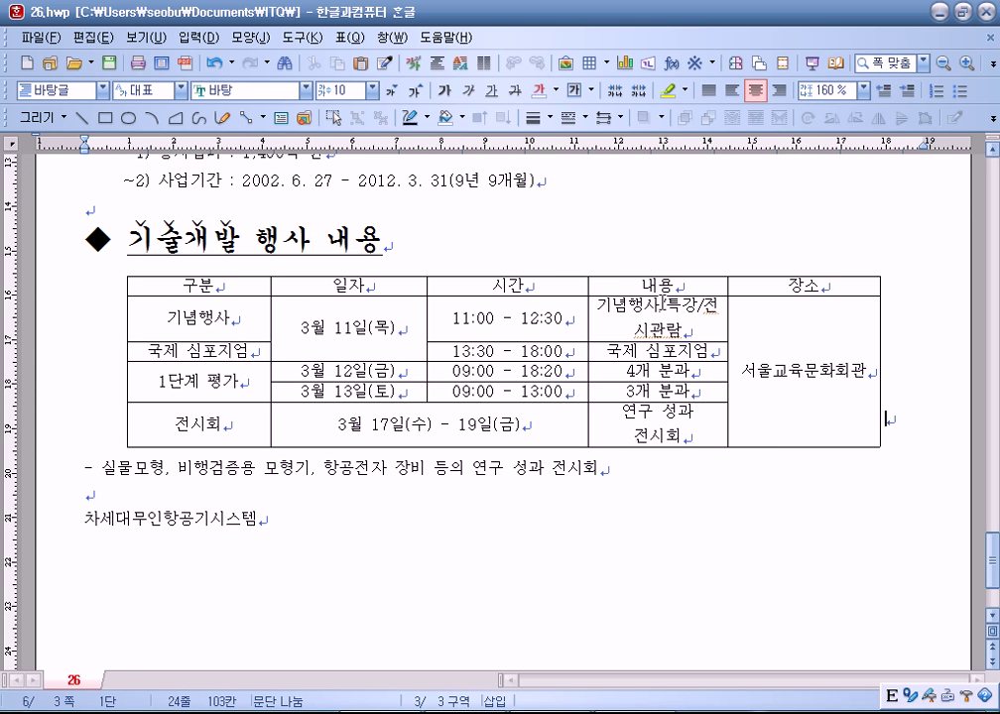
{"action": "left_click", "coordinate": [144, 468]}
{"action": "scroll", "coordinate": [84, 334], "scroll_direction": "down", "scroll_amount": 1}
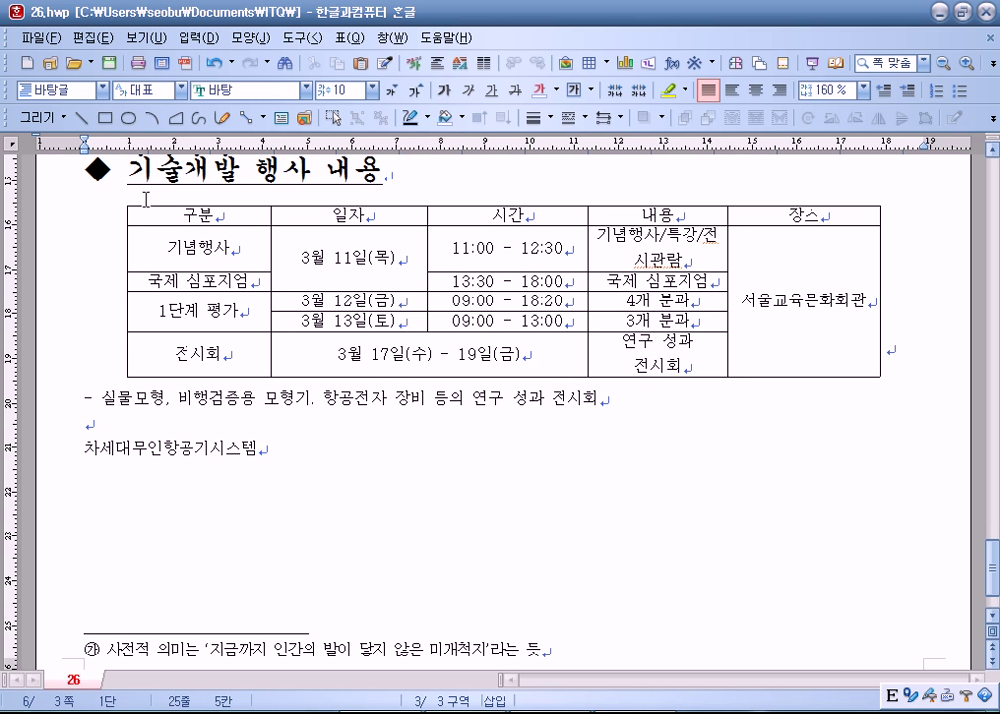
{"action": "scroll", "coordinate": [129, 228], "scroll_direction": "down", "scroll_amount": 2}
{"action": "double_click", "coordinate": [109, 315]}
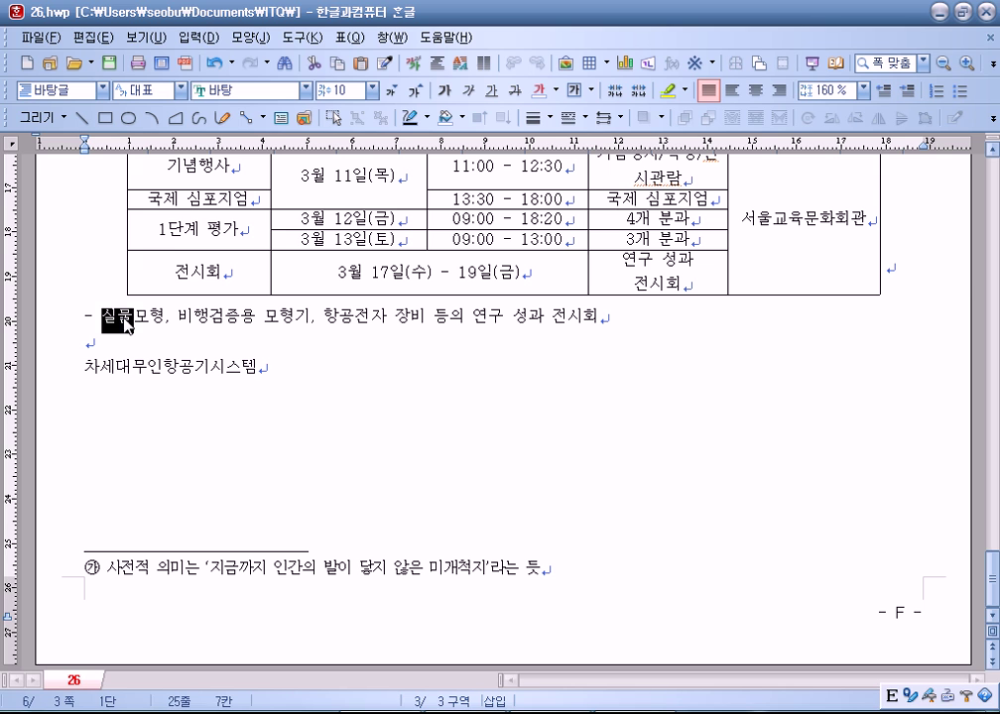
{"action": "left_click", "coordinate": [117, 323]}
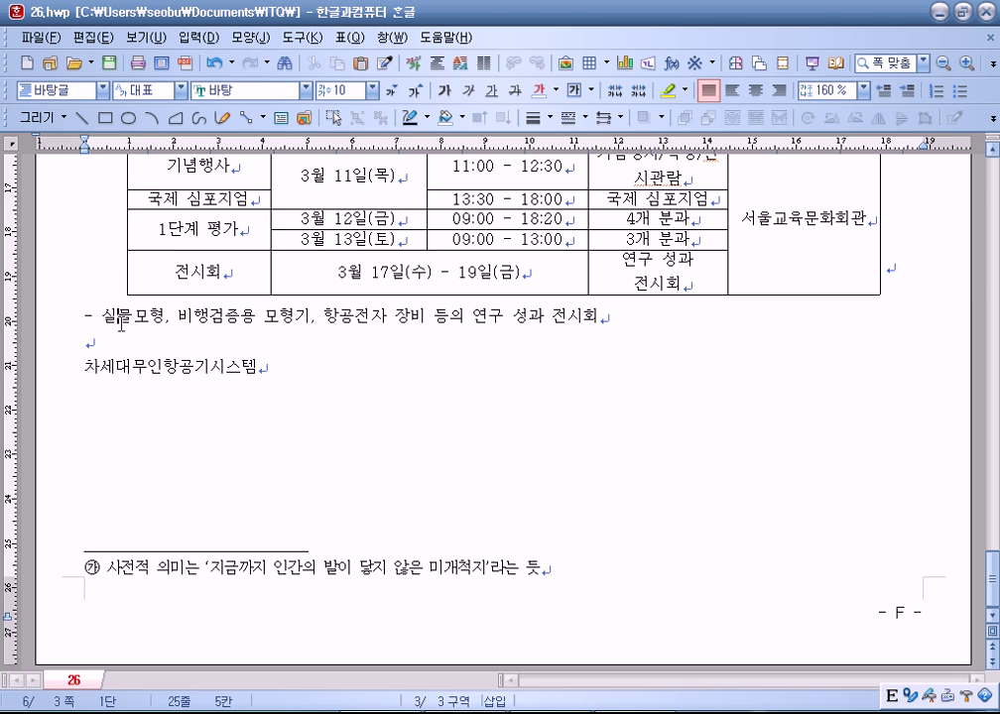
{"action": "scroll", "coordinate": [95, 255], "scroll_direction": "up", "scroll_amount": 3}
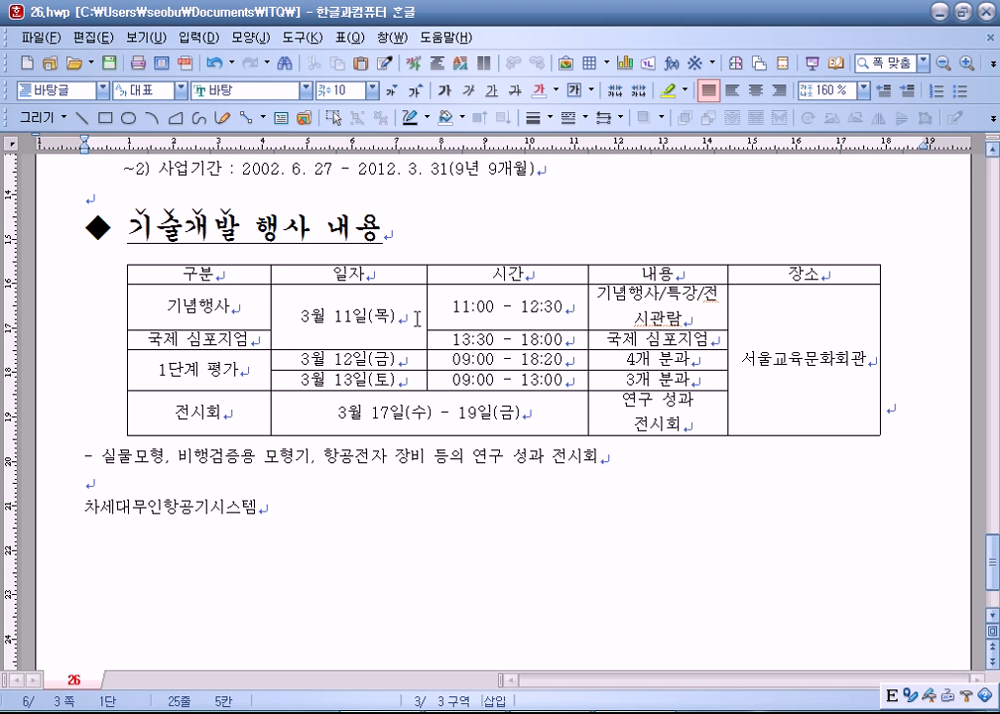
Step: Set the schedule table's paragraph back to justified alignment and widen the table to about 18.6 cm
{"action": "left_click_drag", "start_coordinate": [885, 367], "coordinate": [887, 359]}
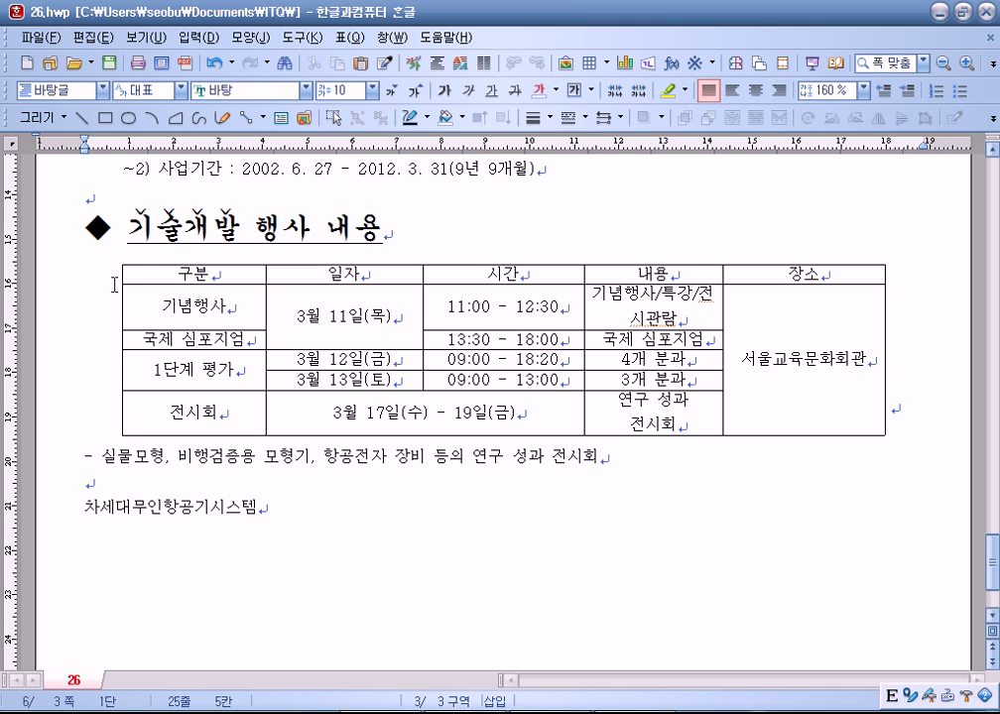
{"action": "scroll", "coordinate": [120, 472], "scroll_direction": "down", "scroll_amount": 3}
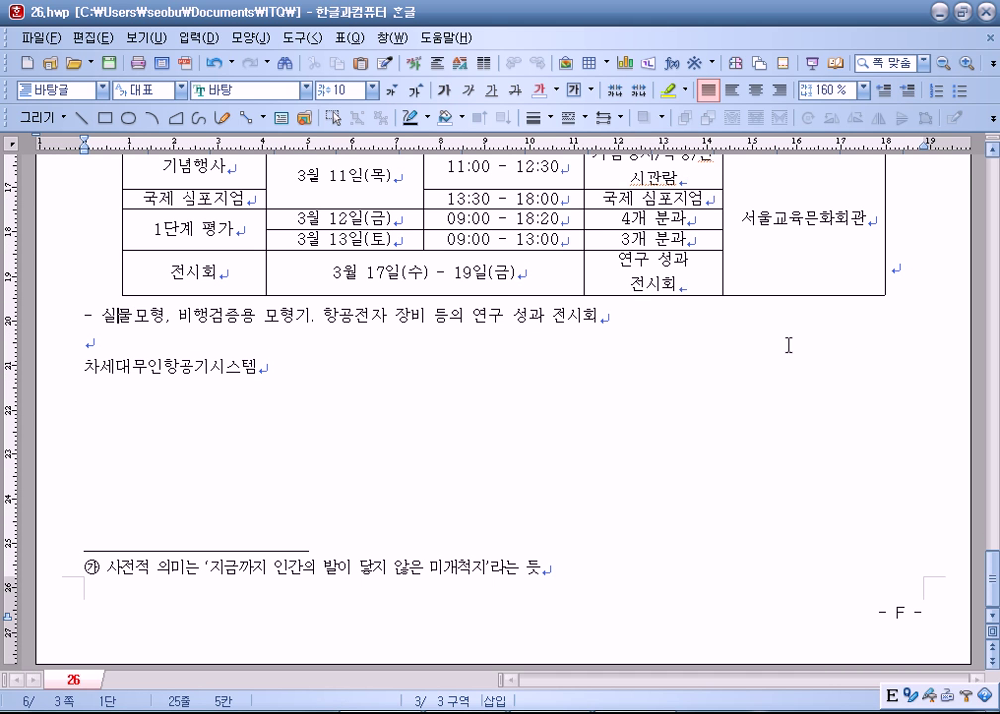
{"action": "left_click", "coordinate": [921, 228]}
{"action": "scroll", "coordinate": [922, 228], "scroll_direction": "up", "scroll_amount": 3}
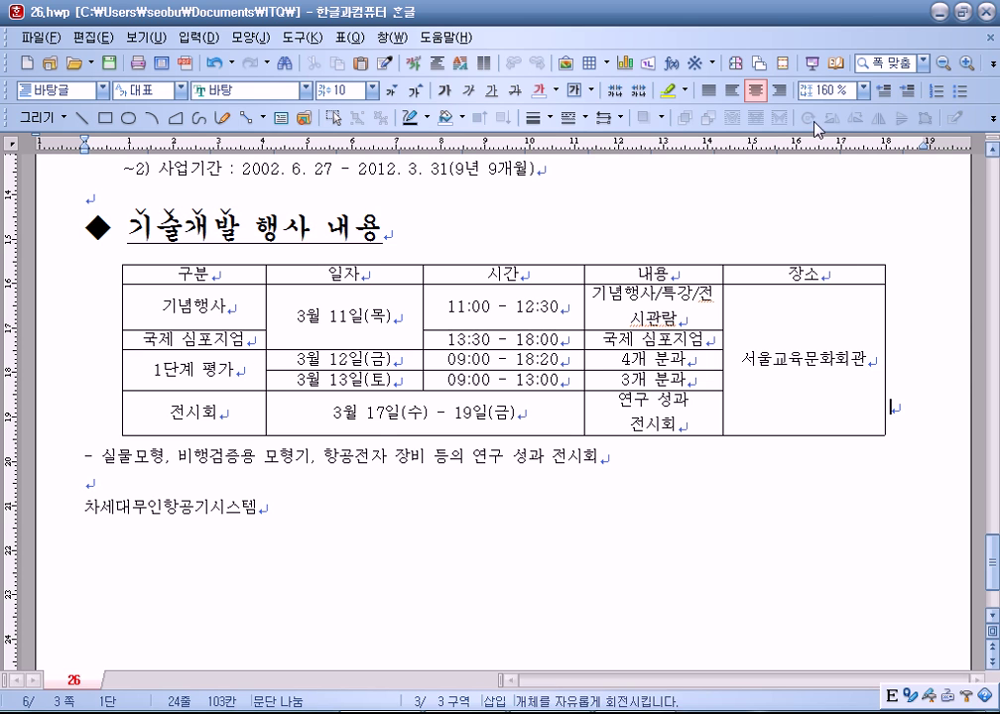
{"action": "left_click", "coordinate": [709, 90]}
{"action": "left_click_drag", "start_coordinate": [852, 355], "coordinate": [919, 345]}
{"action": "left_click", "coordinate": [852, 408]}
{"action": "left_click", "coordinate": [924, 397]}
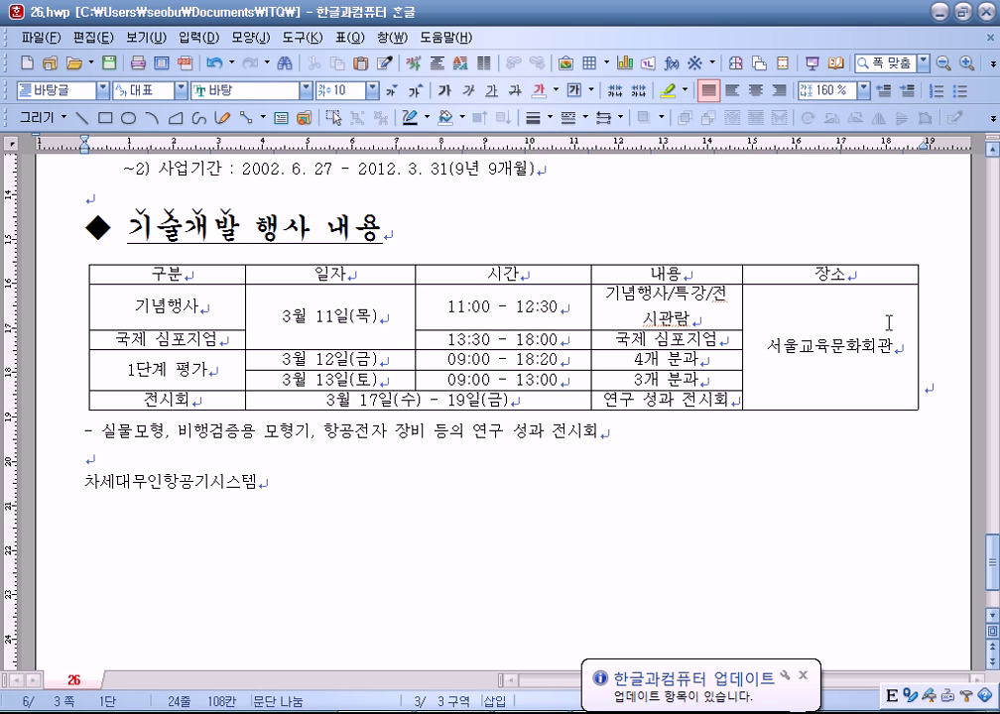
Step: Widen the 내용 column of the schedule table slightly by shifting its border with the 장소 column
{"action": "left_click_drag", "start_coordinate": [197, 273], "coordinate": [795, 385]}
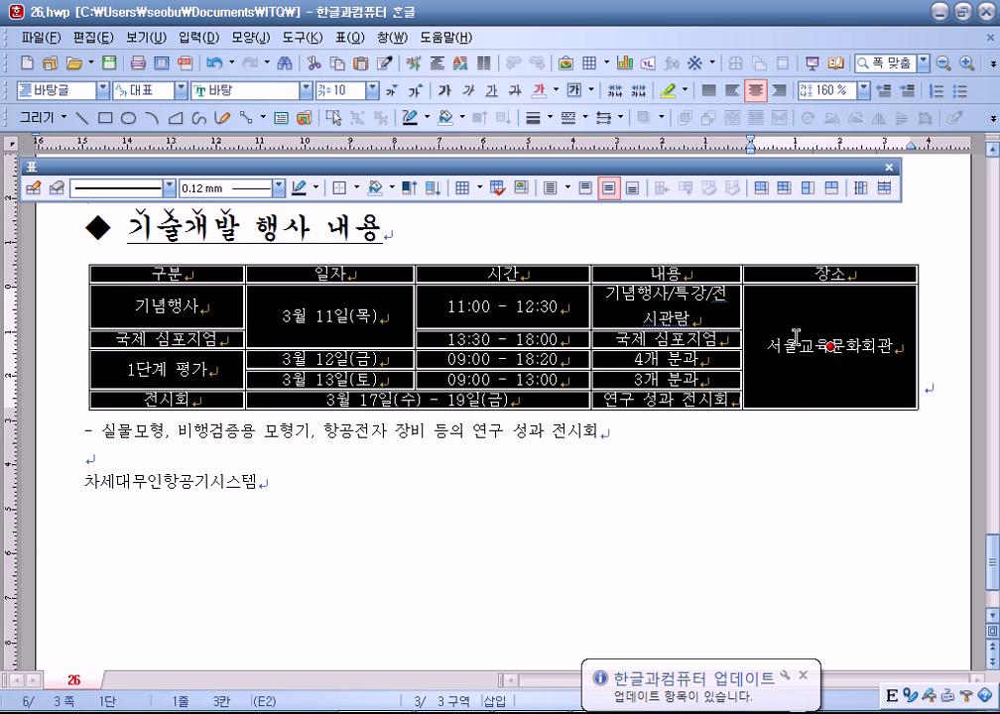
{"action": "right_click", "coordinate": [797, 338]}
{"action": "left_click", "coordinate": [585, 500]}
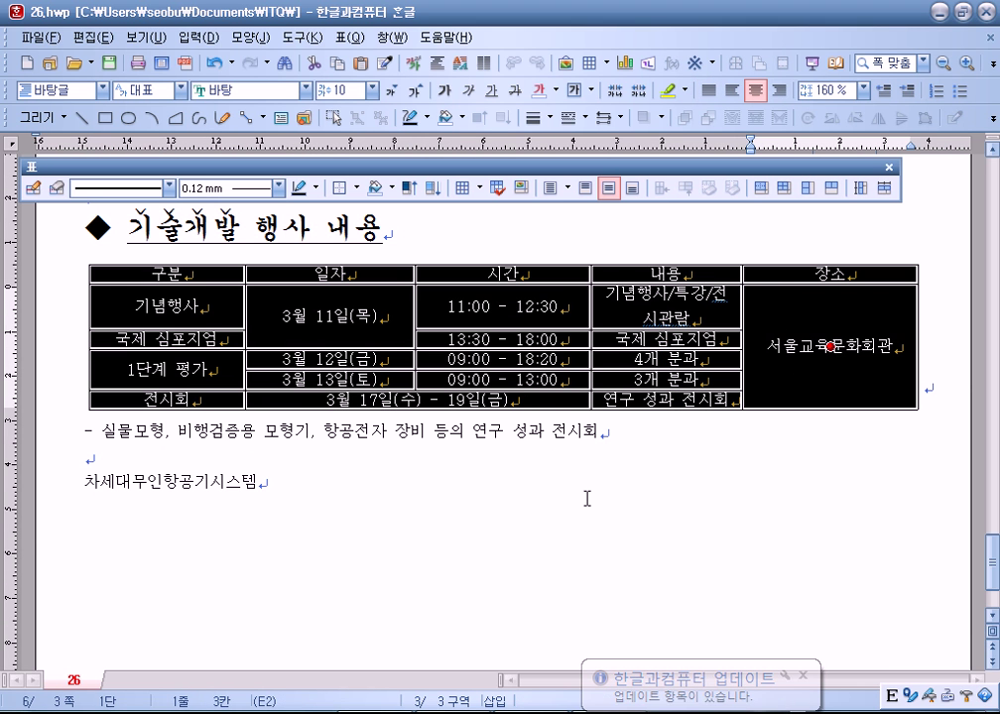
{"action": "left_click", "coordinate": [585, 499]}
{"action": "left_click_drag", "start_coordinate": [743, 313], "coordinate": [755, 310]}
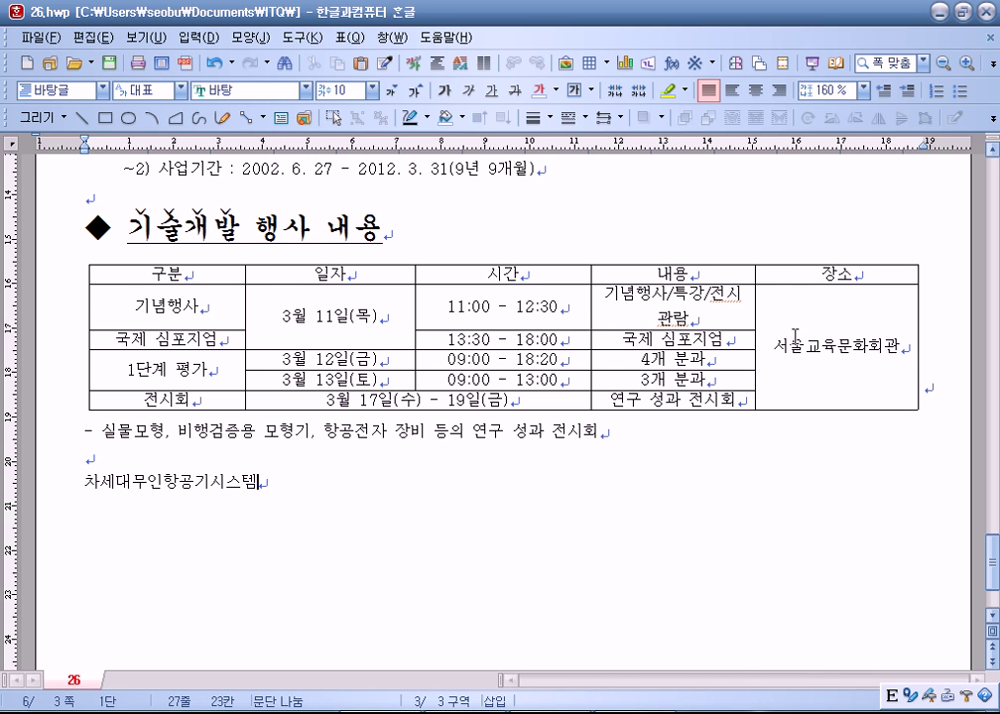
Step: Reduce the whole schedule table to about 17 cm wide and center-align the paragraph that holds it
{"action": "left_click", "coordinate": [756, 264]}
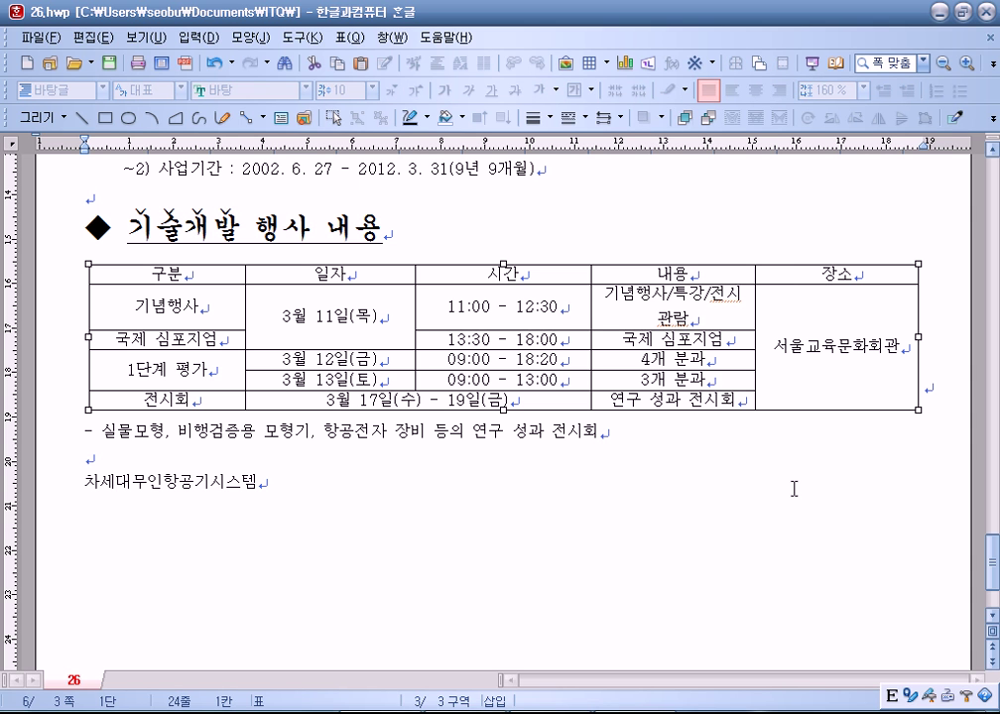
{"action": "left_click", "coordinate": [793, 281]}
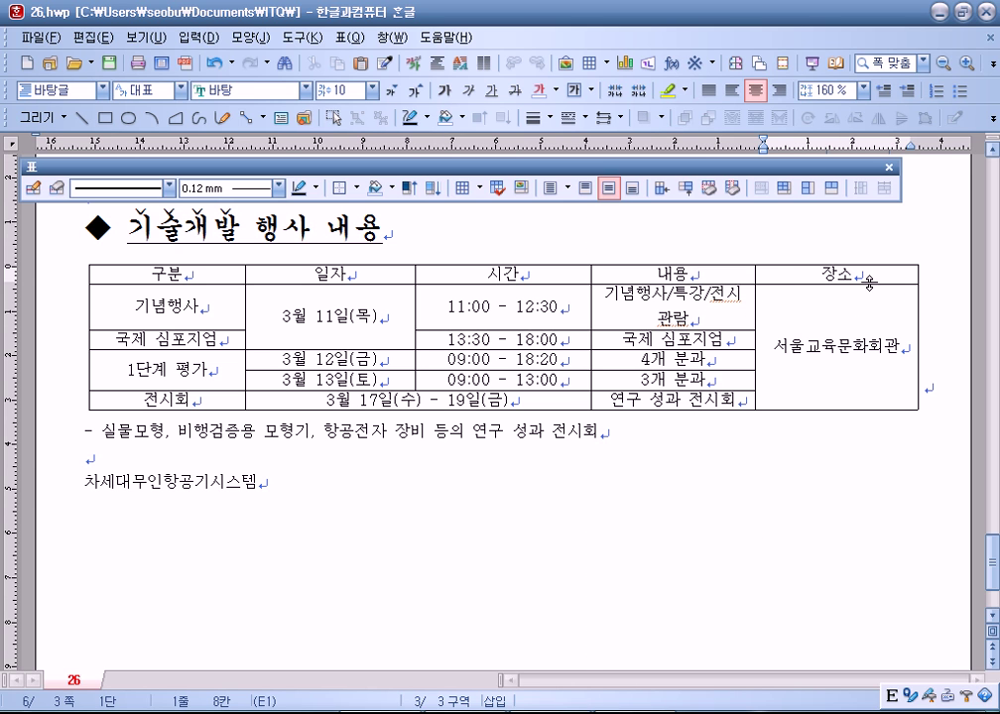
{"action": "left_click", "coordinate": [842, 410]}
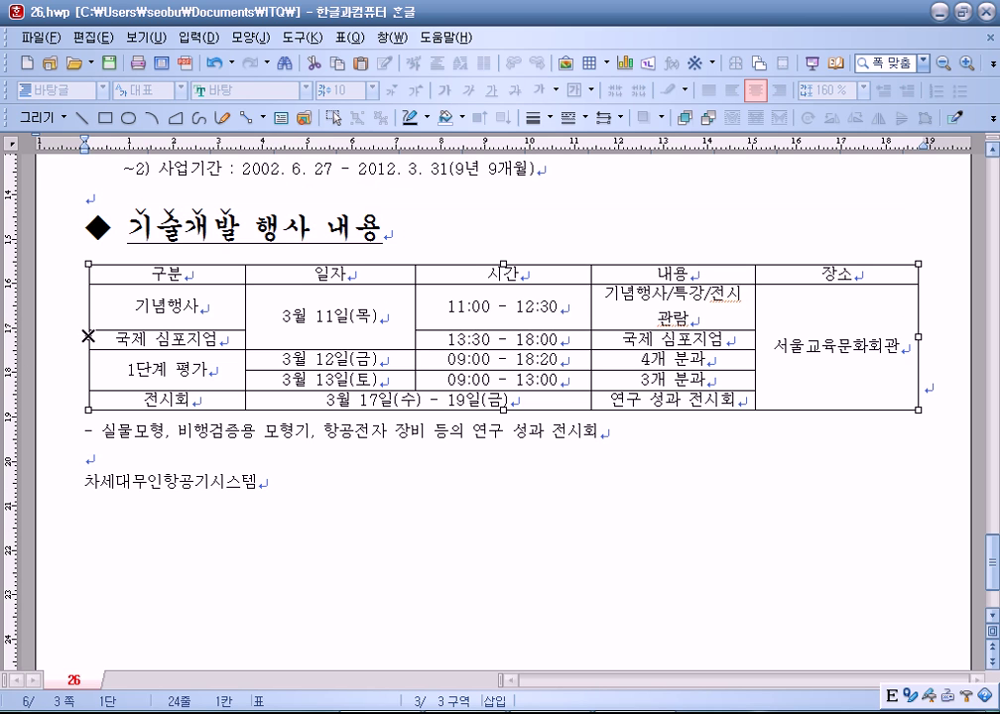
{"action": "left_click_drag", "start_coordinate": [919, 337], "coordinate": [843, 337]}
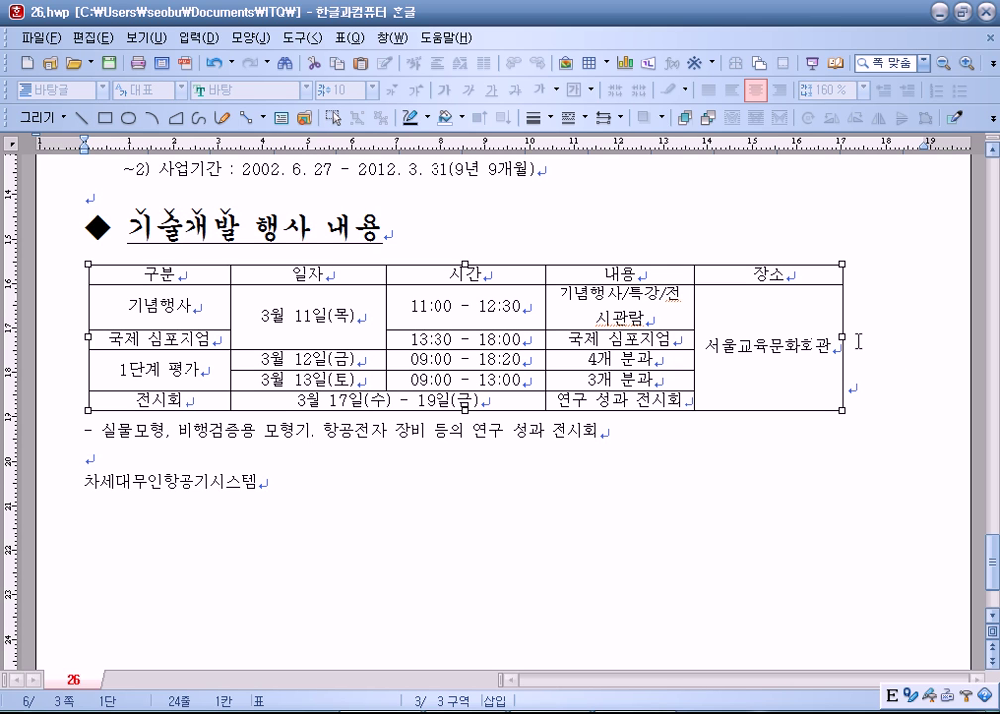
{"action": "left_click", "coordinate": [848, 375]}
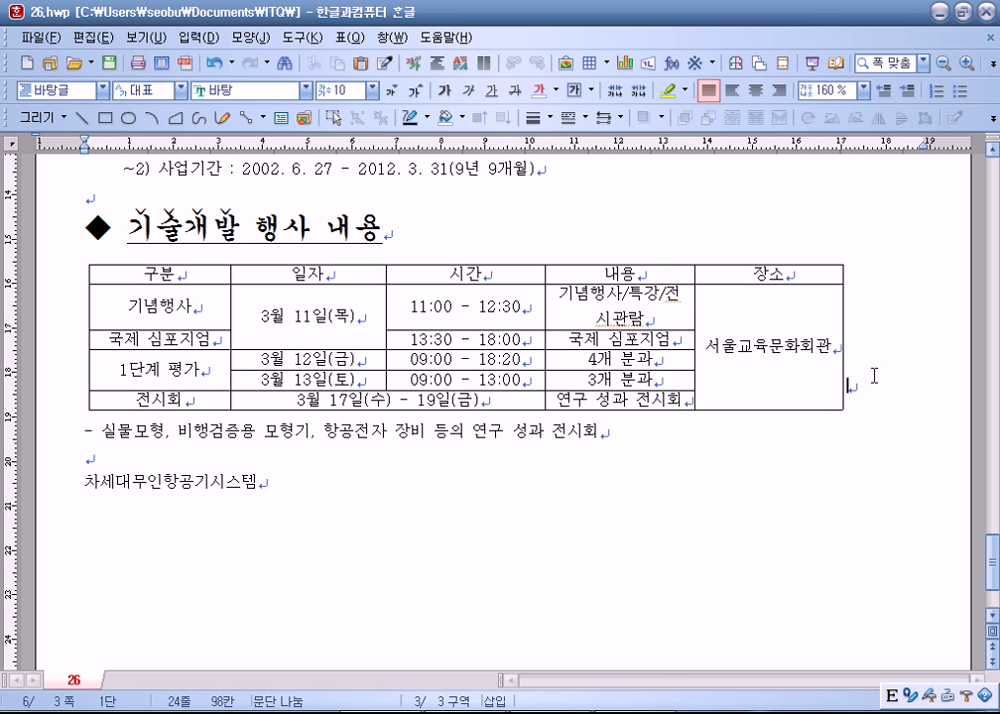
{"action": "left_click", "coordinate": [756, 91]}
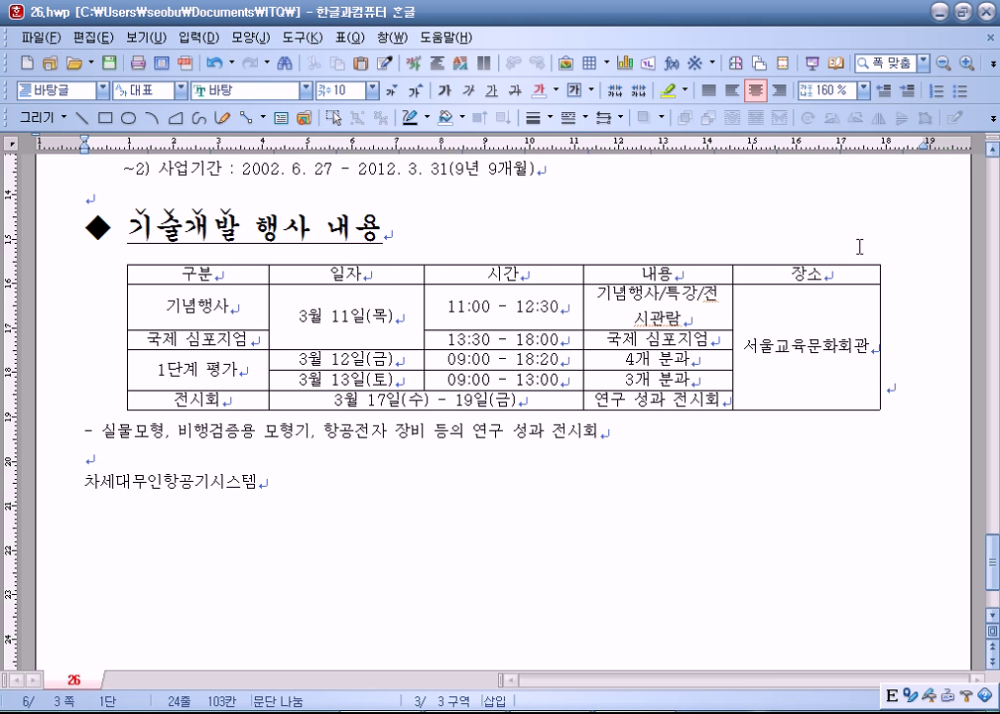
Step: Widen the centered schedule table very slightly, to just over 17 cm
{"action": "left_click", "coordinate": [884, 384]}
{"action": "left_click", "coordinate": [894, 370]}
{"action": "left_click_drag", "start_coordinate": [120, 419], "coordinate": [119, 434]}
{"action": "left_click", "coordinate": [376, 461]}
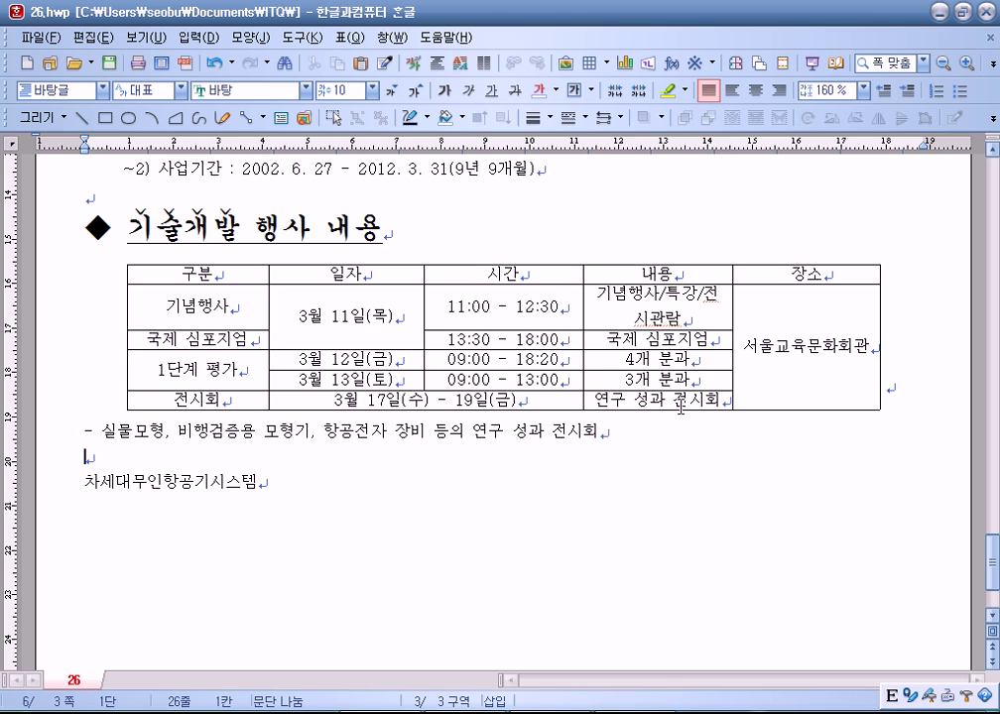
{"action": "left_click", "coordinate": [881, 353]}
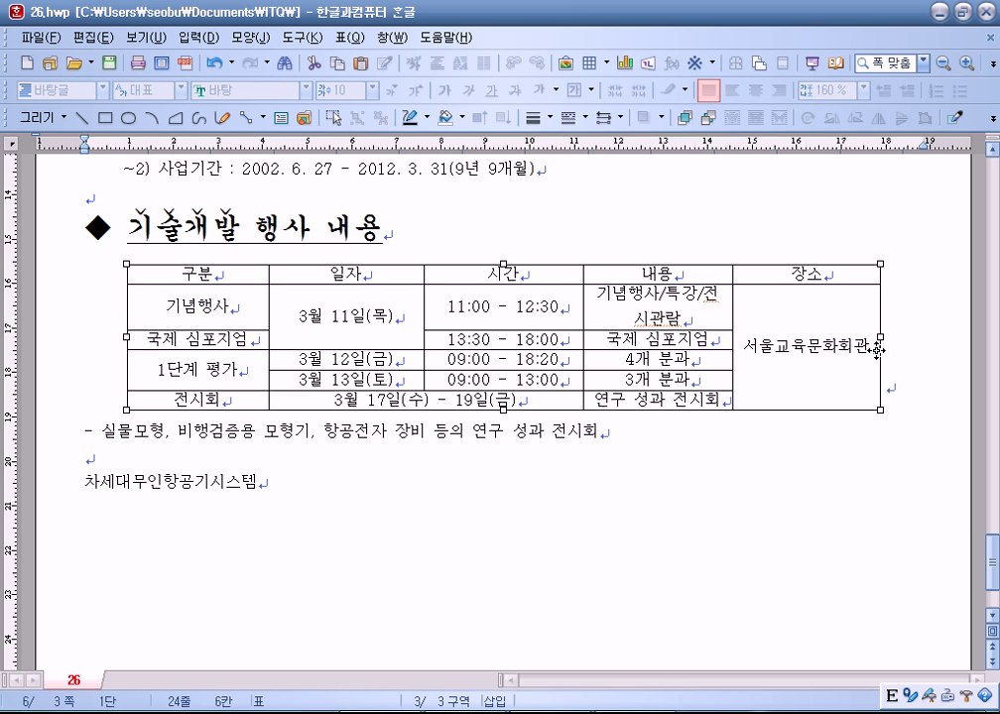
{"action": "left_click_drag", "start_coordinate": [882, 338], "coordinate": [892, 339]}
{"action": "left_click", "coordinate": [891, 385]}
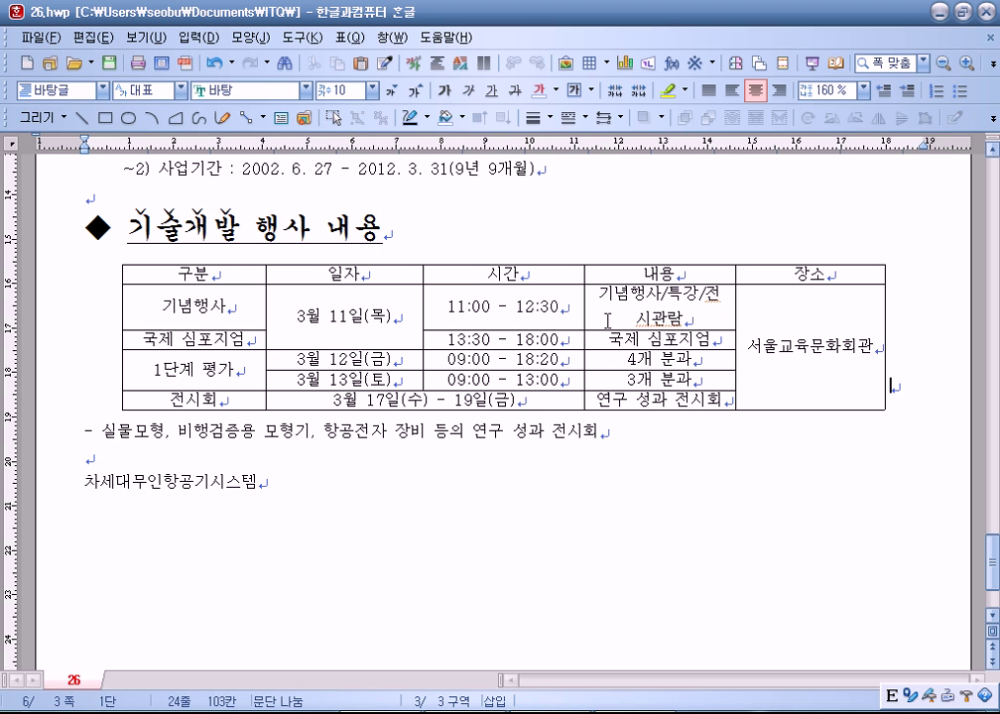
Step: Adjust the border between the 시간 and 내용 columns to make the 내용 column slightly wider
{"action": "left_click_drag", "start_coordinate": [584, 346], "coordinate": [572, 347]}
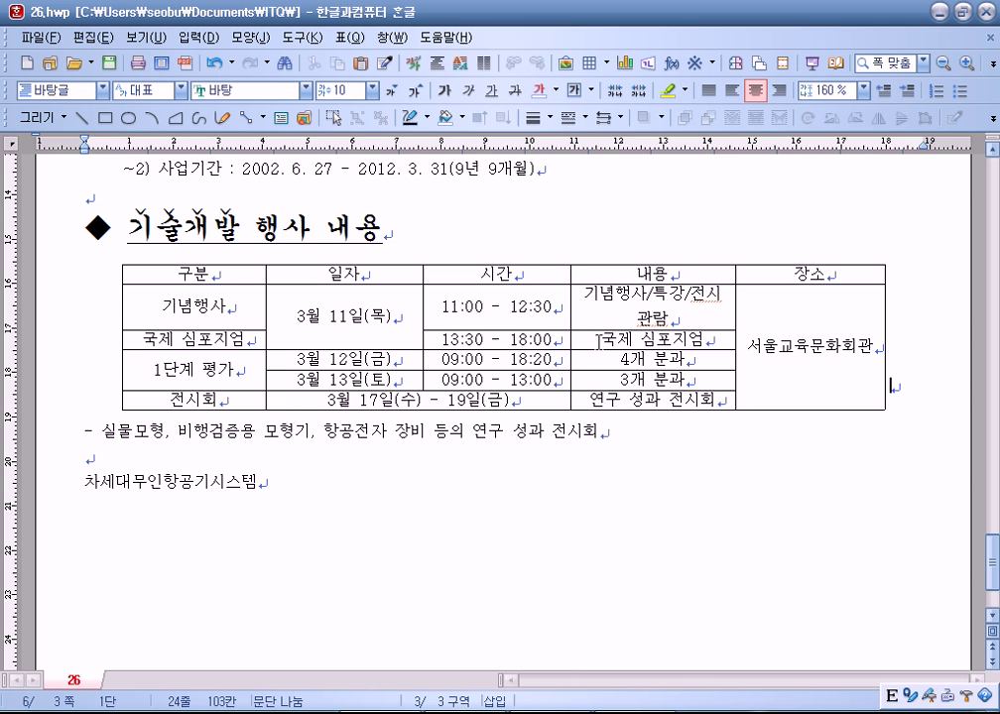
{"action": "left_click", "coordinate": [726, 294]}
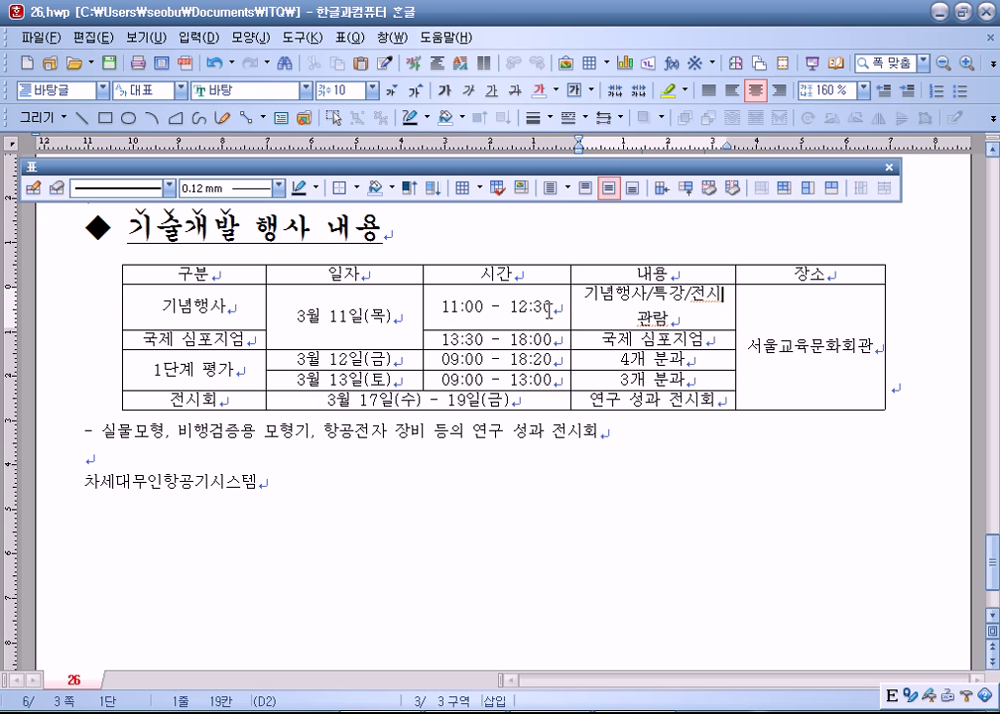
{"action": "mouse_move", "coordinate": [572, 305]}
{"action": "left_mouse_down"}
{"action": "mouse_move", "coordinate": [595, 305]}
{"action": "mouse_move", "coordinate": [580, 313]}
{"action": "left_mouse_up"}
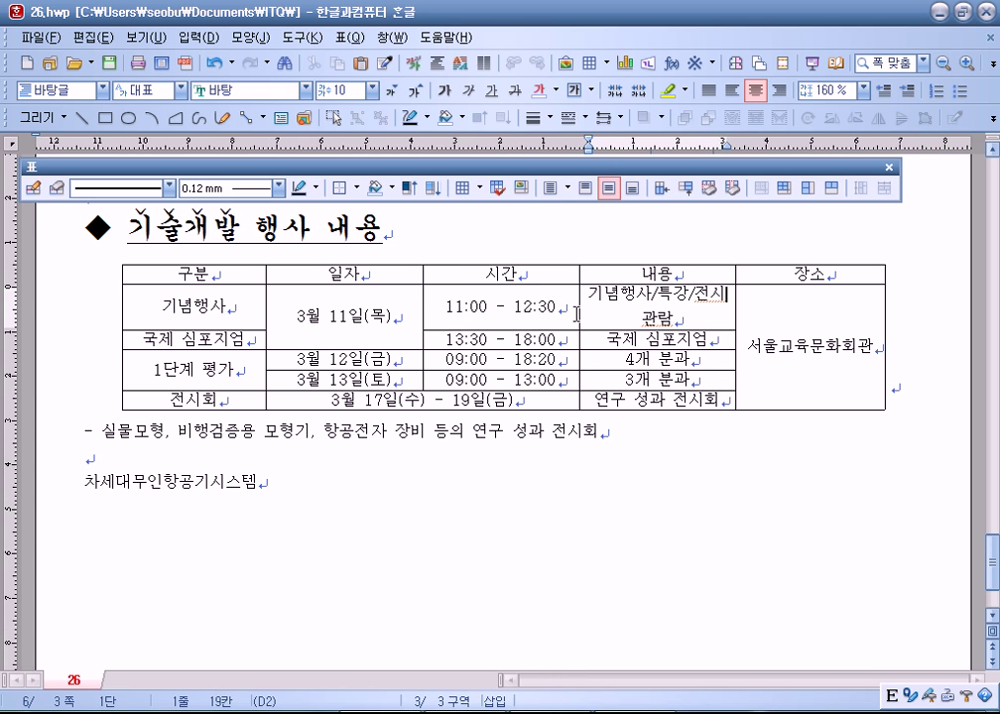
Step: Break the 기념행사/특강/전시관람 cell text after 전 and fine-tune the border between the 시간 and 내용 columns
{"action": "left_click", "coordinate": [424, 314]}
{"action": "left_click", "coordinate": [712, 294]}
{"action": "key", "text": "shift+Return"}
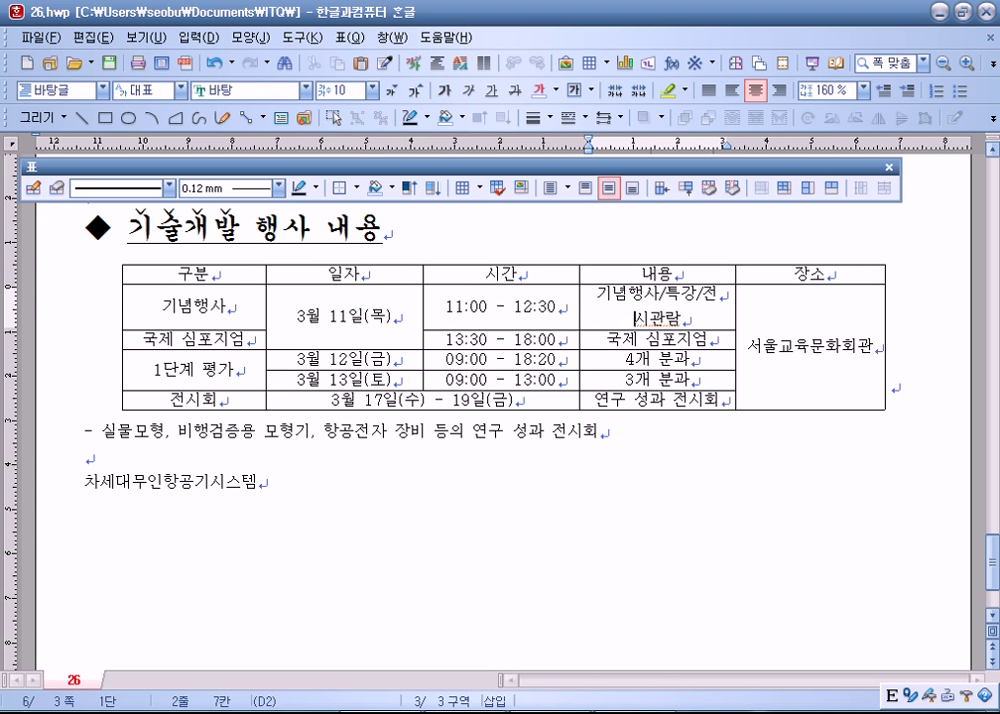
{"action": "key", "text": "Left"}
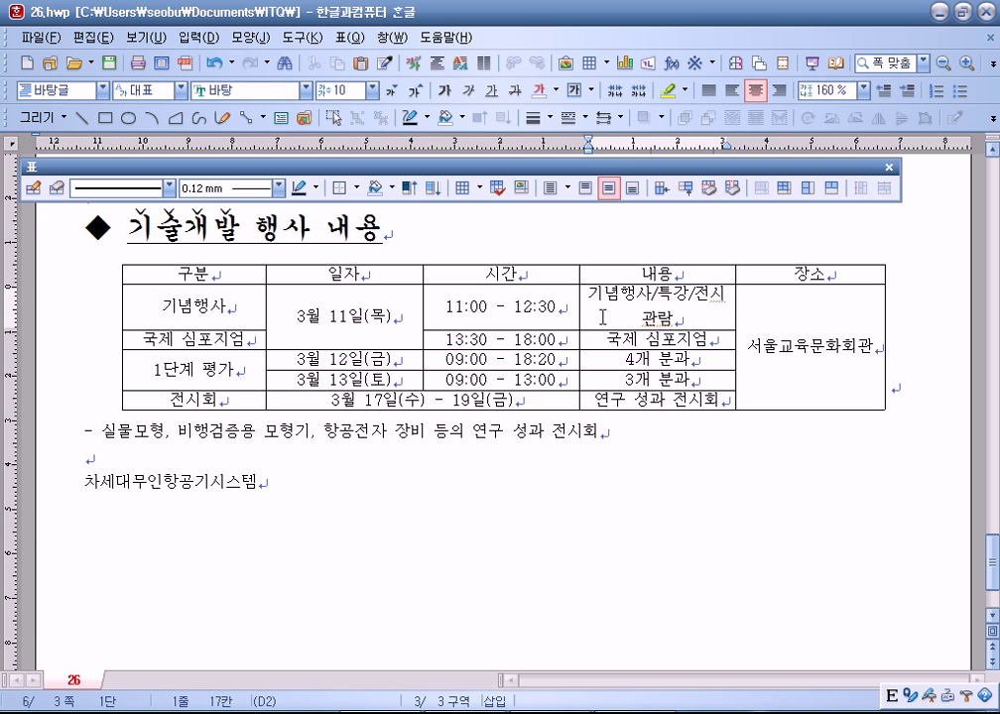
{"action": "left_click_drag", "start_coordinate": [579, 315], "coordinate": [587, 318]}
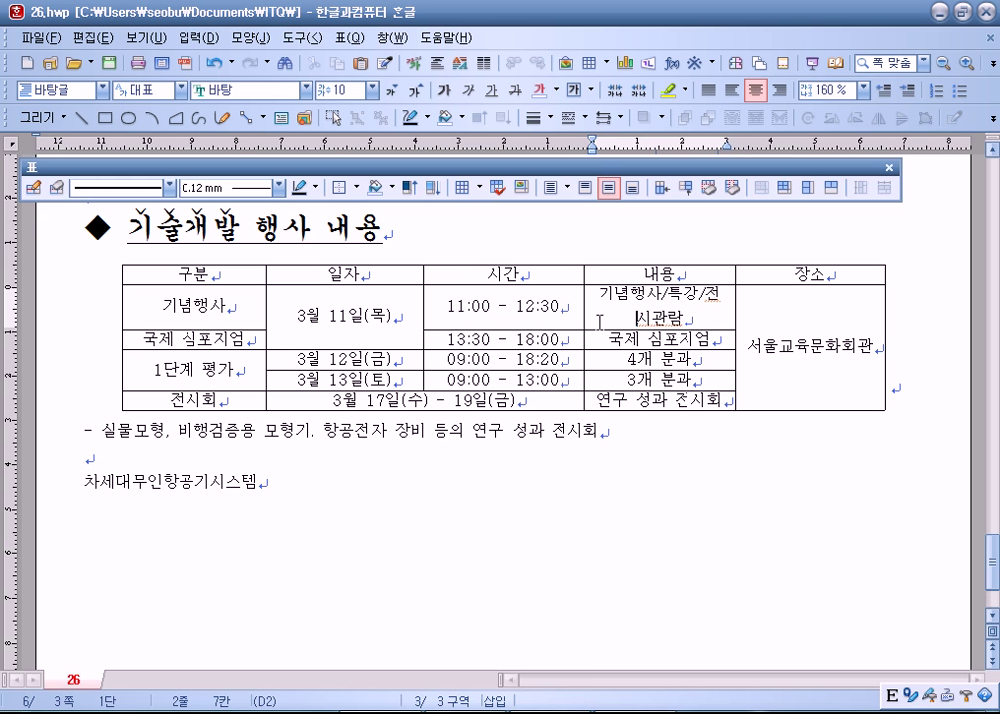
{"action": "left_click_drag", "start_coordinate": [582, 317], "coordinate": [573, 317]}
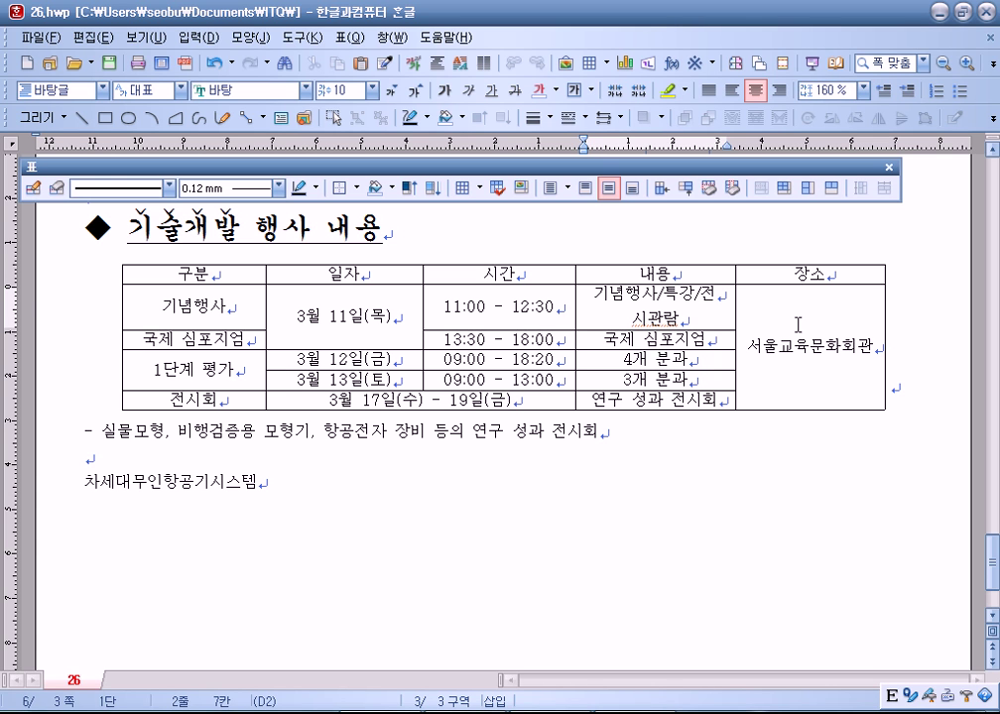
Step: Insert paragraph breaks at the ends of the first three body text lines beside the handshake picture
{"action": "scroll", "coordinate": [754, 377], "scroll_direction": "down", "scroll_amount": 5}
{"action": "scroll", "coordinate": [684, 427], "scroll_direction": "up", "scroll_amount": 15}
{"action": "scroll", "coordinate": [705, 415], "scroll_direction": "up", "scroll_amount": 5}
{"action": "scroll", "coordinate": [750, 427], "scroll_direction": "down", "scroll_amount": 15}
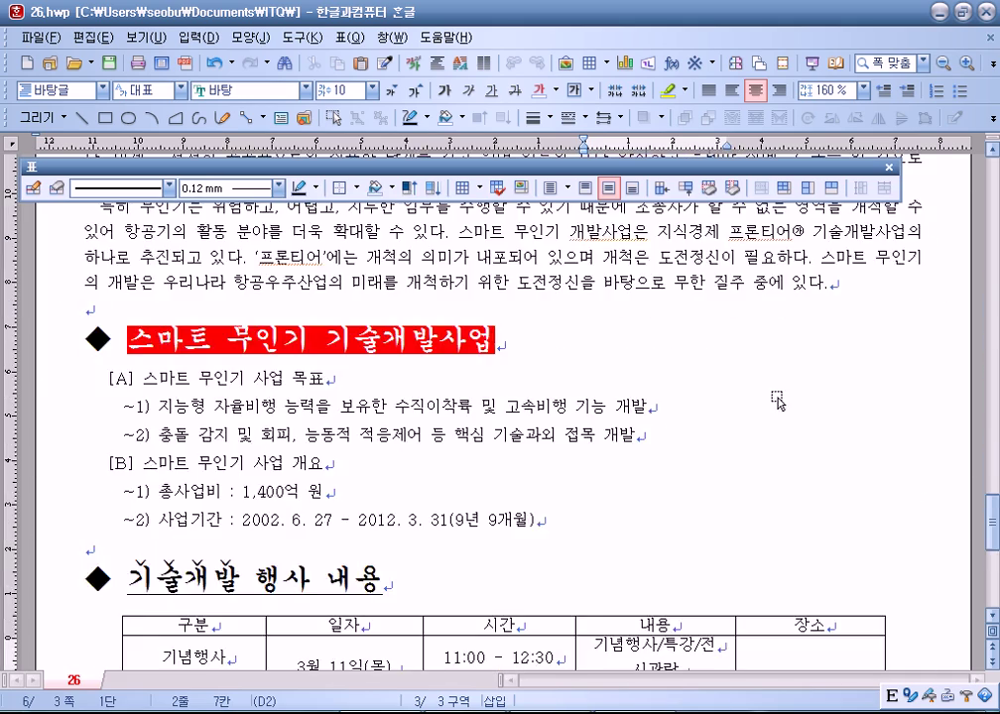
{"action": "scroll", "coordinate": [764, 382], "scroll_direction": "up", "scroll_amount": 5}
{"action": "left_click", "coordinate": [727, 280]}
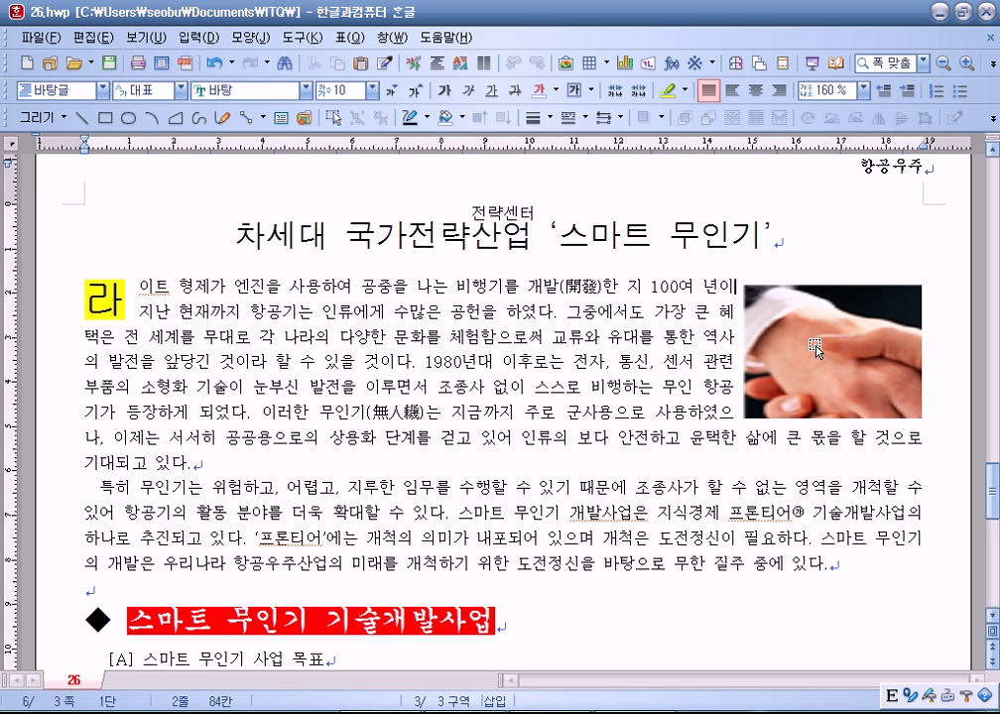
{"action": "key", "text": "Return"}
{"action": "left_click", "coordinate": [736, 311]}
{"action": "key", "text": "Return"}
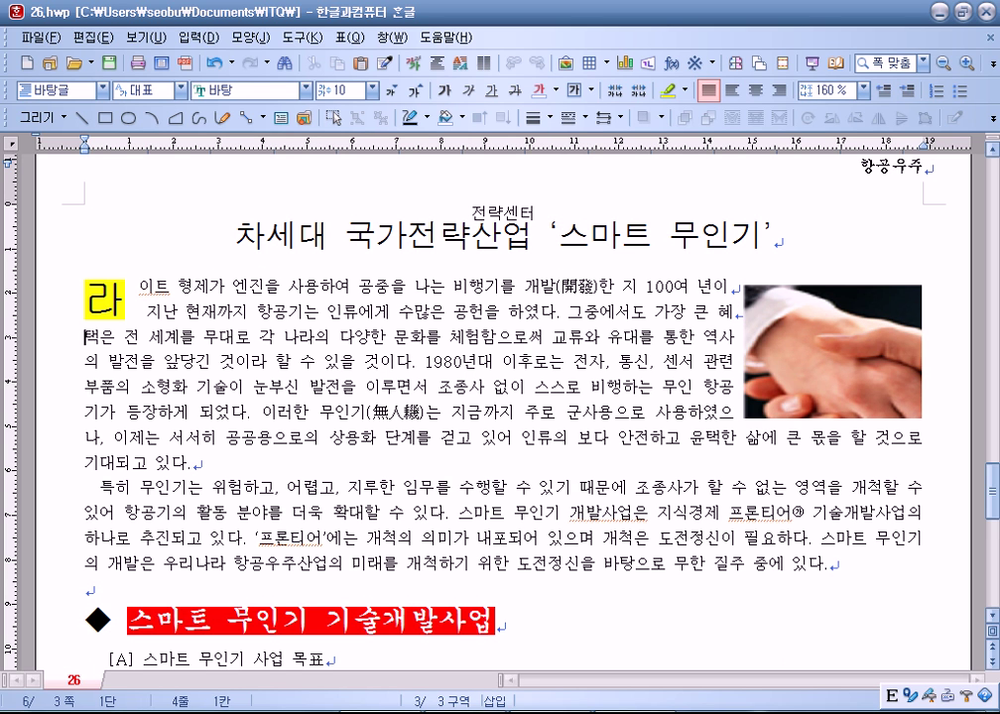
{"action": "left_click", "coordinate": [737, 339]}
{"action": "key", "text": "Return"}
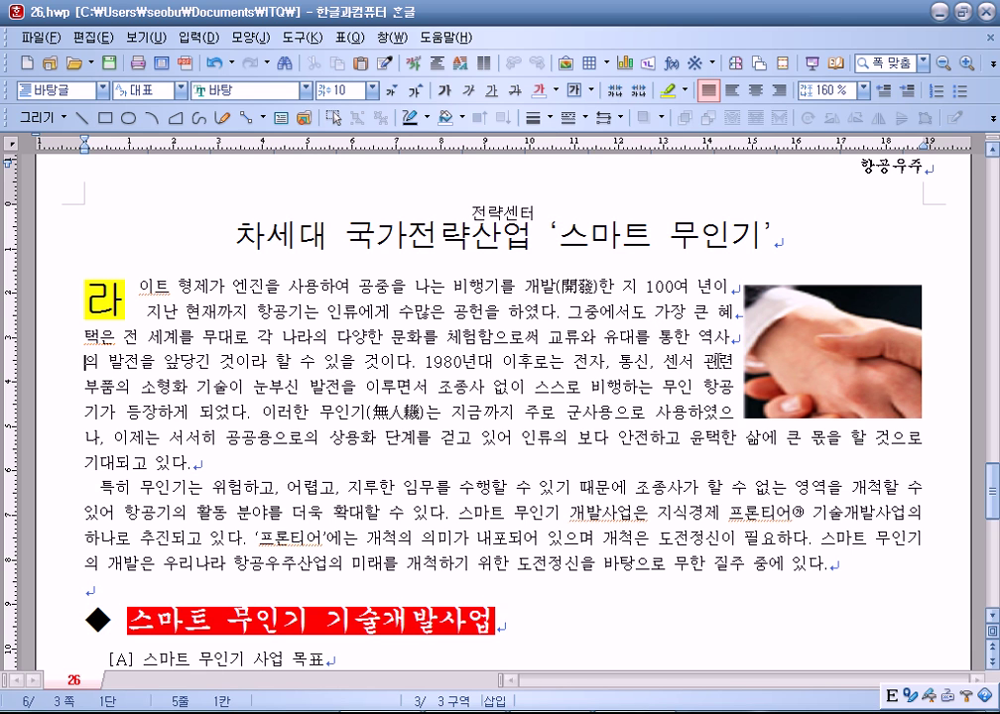
Step: Undo the three paragraph breaks inserted in the opening body paragraph
{"action": "key", "text": "ctrl+z"}
{"action": "key", "text": "ctrl+z"}
{"action": "key", "text": "ctrl+z"}
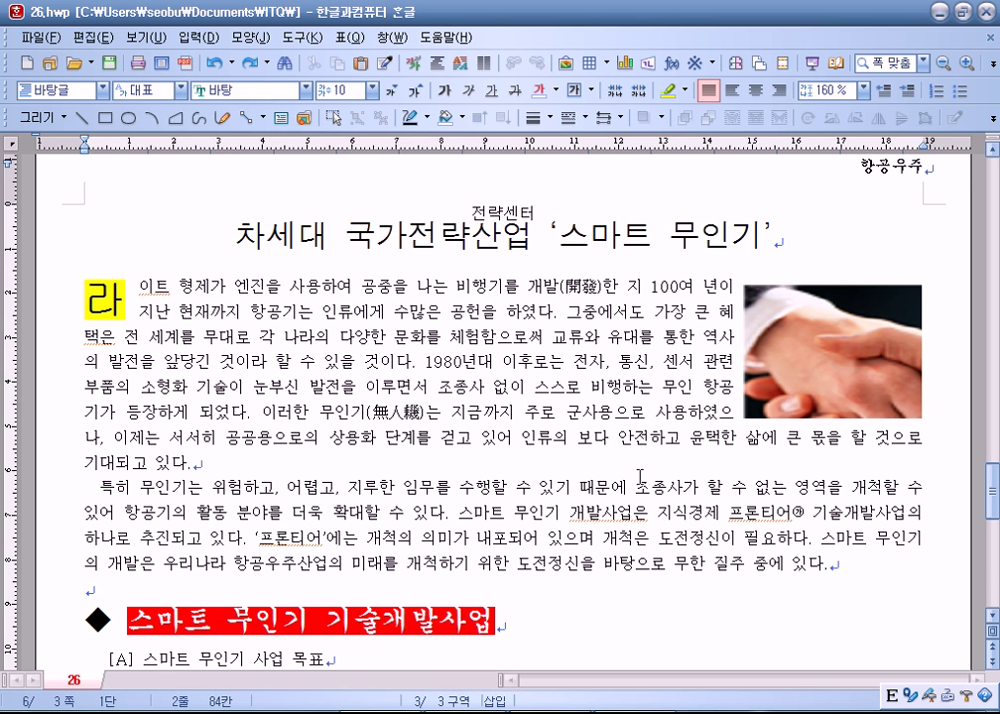
{"action": "scroll", "coordinate": [640, 477], "scroll_direction": "down", "scroll_amount": 10}
{"action": "scroll", "coordinate": [549, 378], "scroll_direction": "up", "scroll_amount": 5}
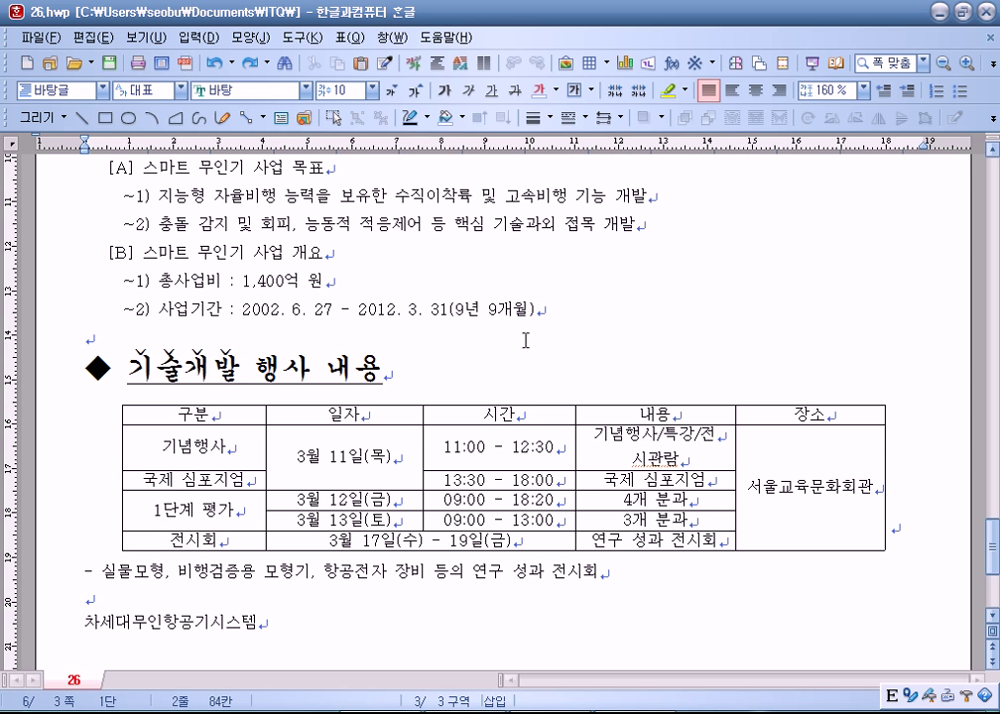
{"action": "left_click", "coordinate": [652, 203]}
{"action": "scroll", "coordinate": [652, 207], "scroll_direction": "down", "scroll_amount": 6}
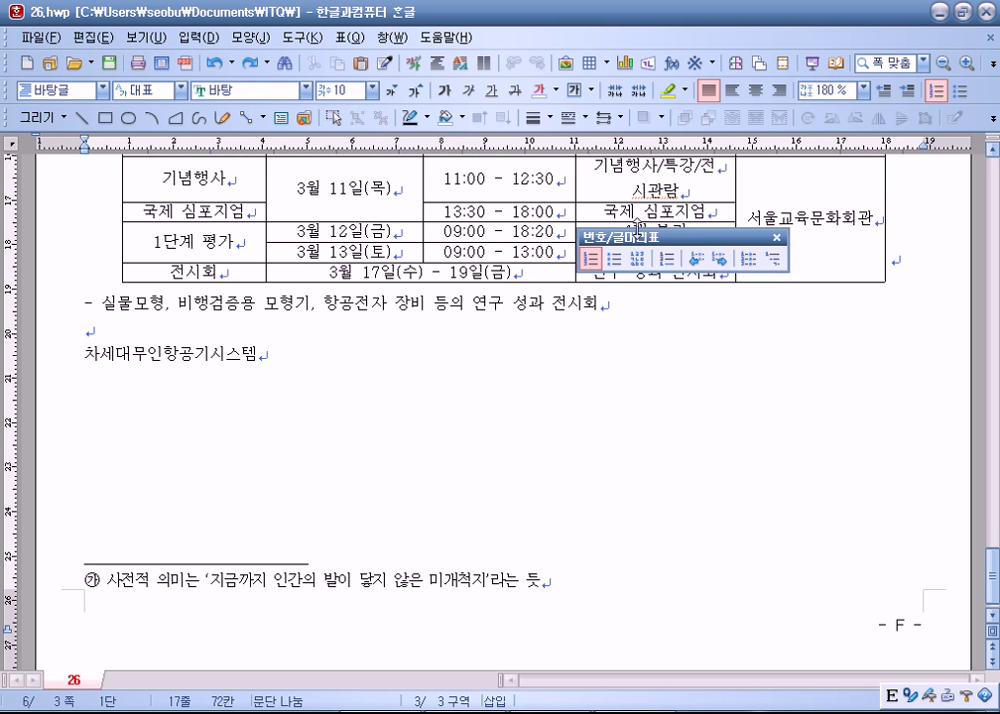
{"action": "scroll", "coordinate": [545, 404], "scroll_direction": "up", "scroll_amount": 4}
{"action": "left_click", "coordinate": [721, 365]}
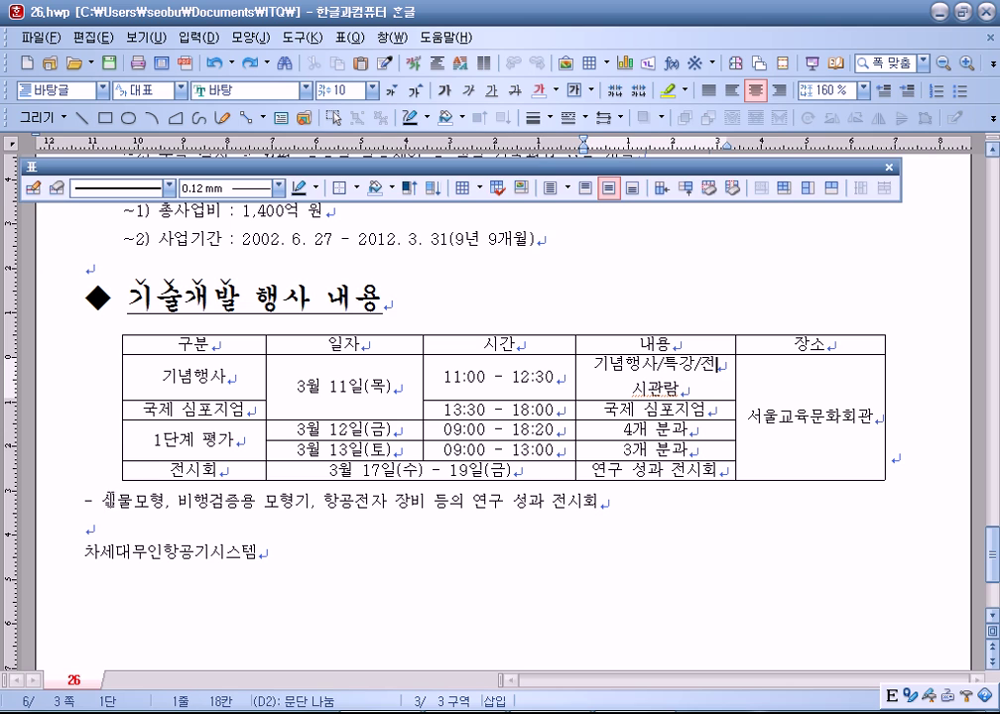
Step: Remove the space after the hyphen in the 실물모형 line below the table and put it back
{"action": "left_click", "coordinate": [117, 498]}
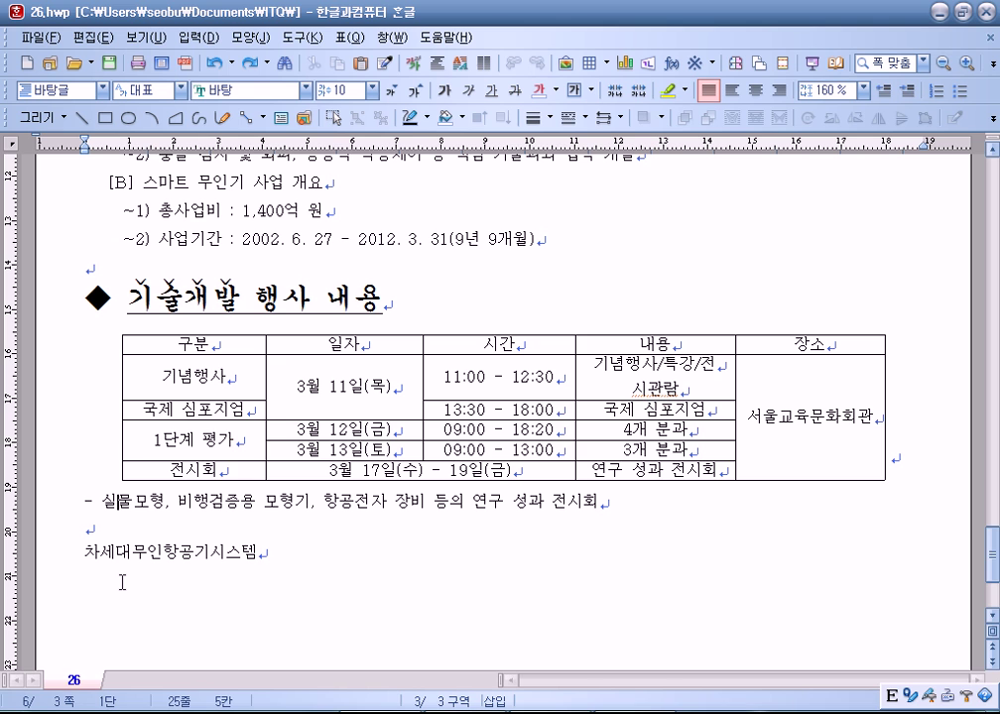
{"action": "scroll", "coordinate": [122, 582], "scroll_direction": "down", "scroll_amount": 3}
{"action": "left_click", "coordinate": [96, 294]}
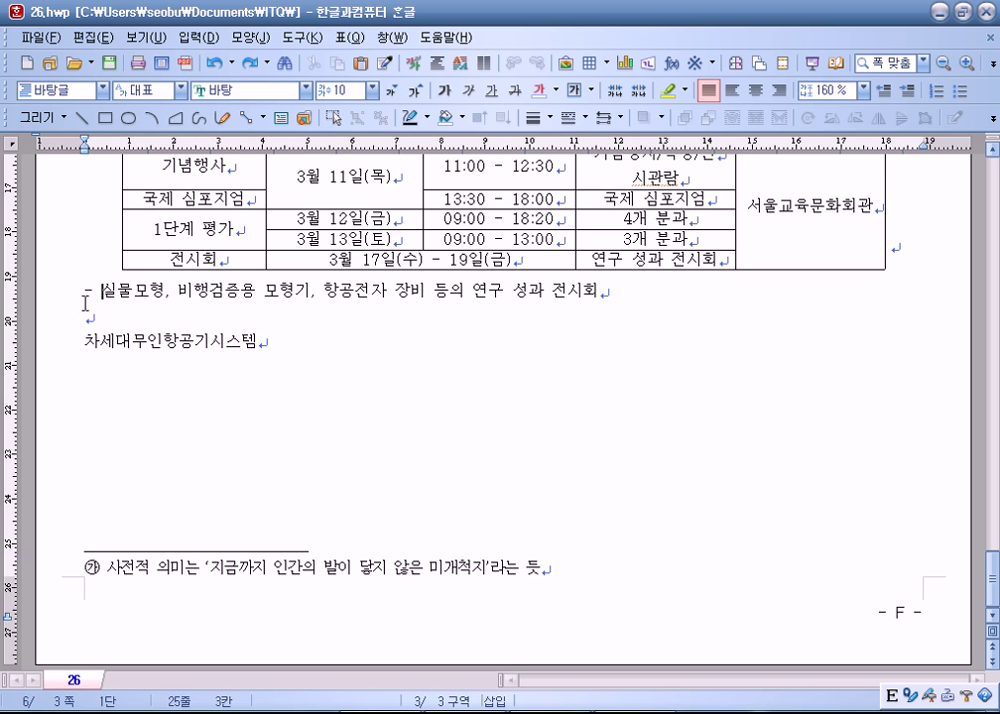
{"action": "key", "text": "BackSpace"}
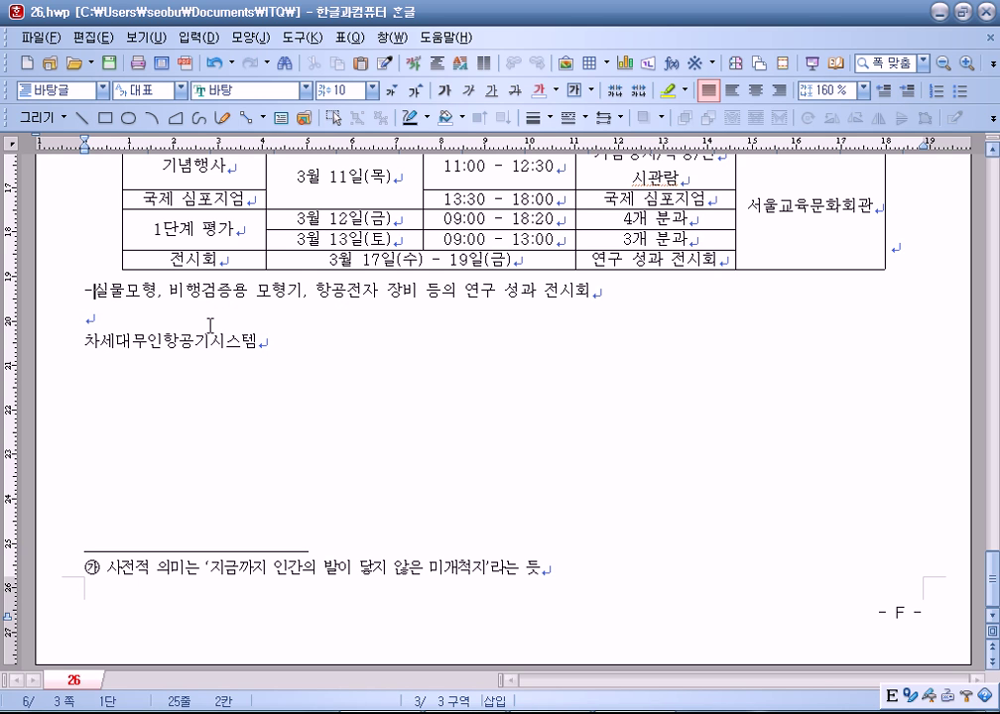
{"action": "left_click", "coordinate": [111, 326]}
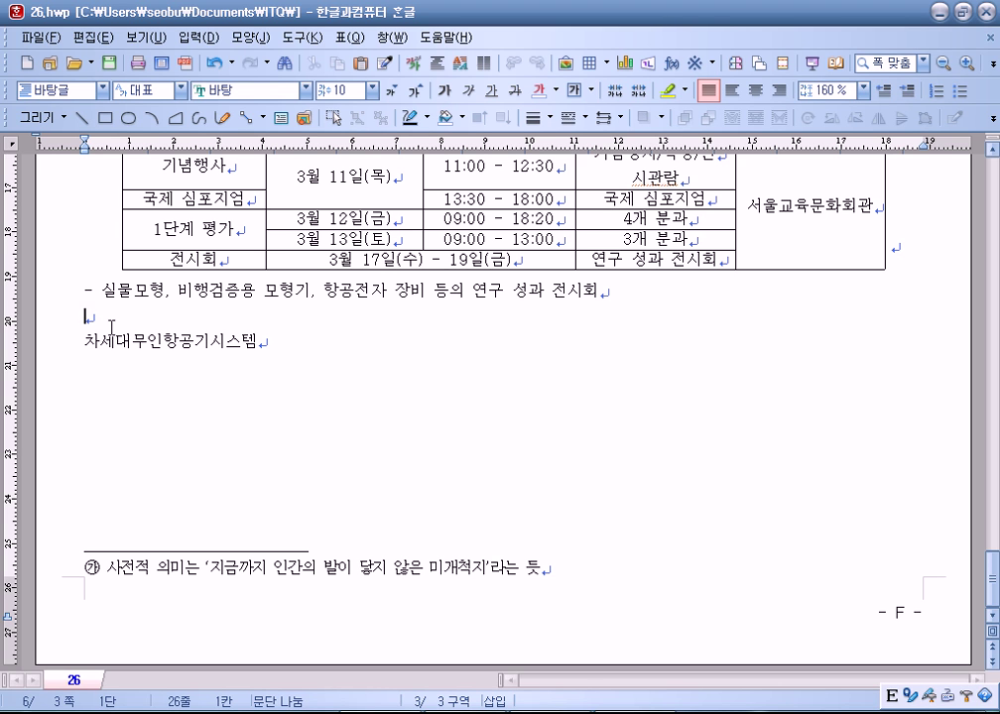
Step: Check the spacing by selecting the space after the hyphen in the 실물모형 line and after the colon in the 총사업비 line
{"action": "left_click", "coordinate": [96, 290]}
{"action": "key", "text": "shift+Left"}
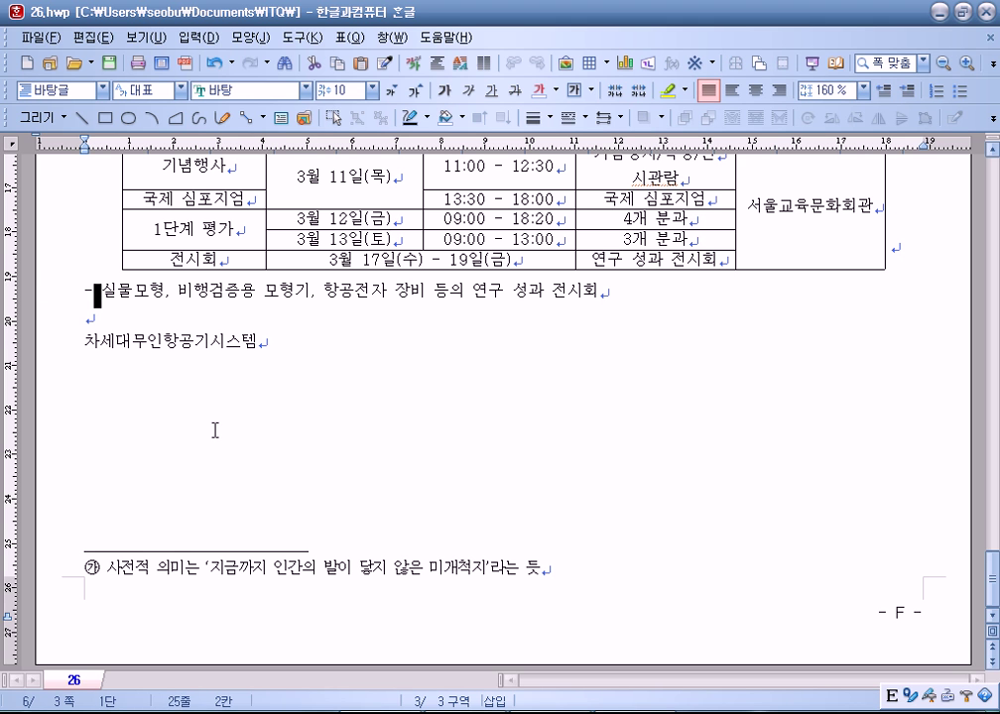
{"action": "scroll", "coordinate": [214, 431], "scroll_direction": "up", "scroll_amount": 5}
{"action": "left_click", "coordinate": [231, 353]}
{"action": "key", "text": "Left"}
{"action": "key", "text": "Right"}
{"action": "key", "text": "shift+Right"}
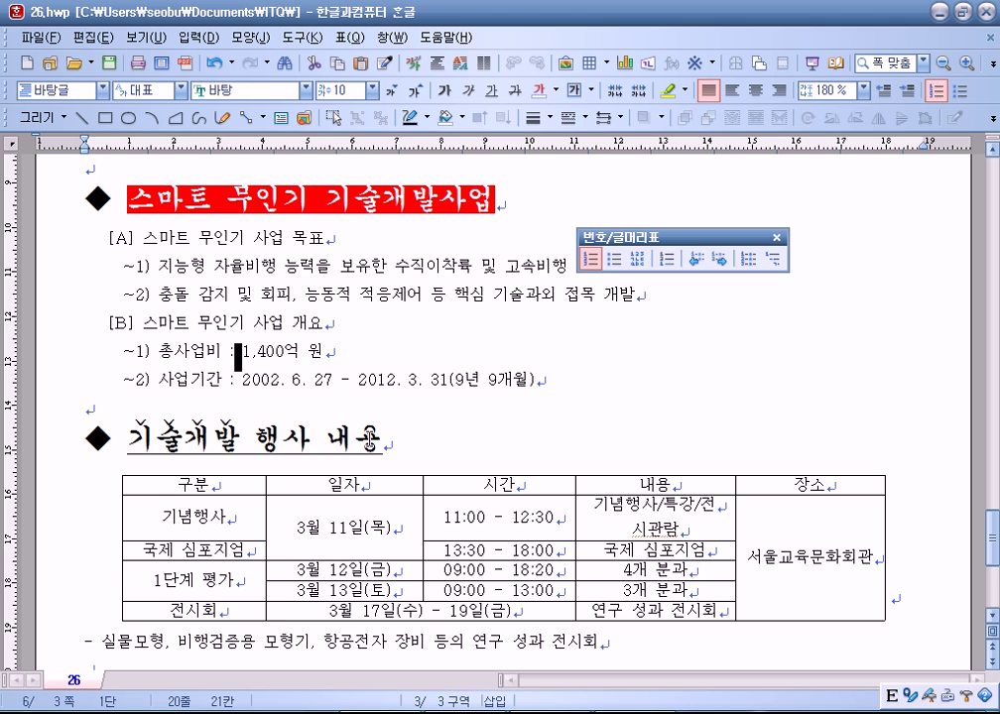
{"action": "scroll", "coordinate": [397, 377], "scroll_direction": "up", "scroll_amount": 5}
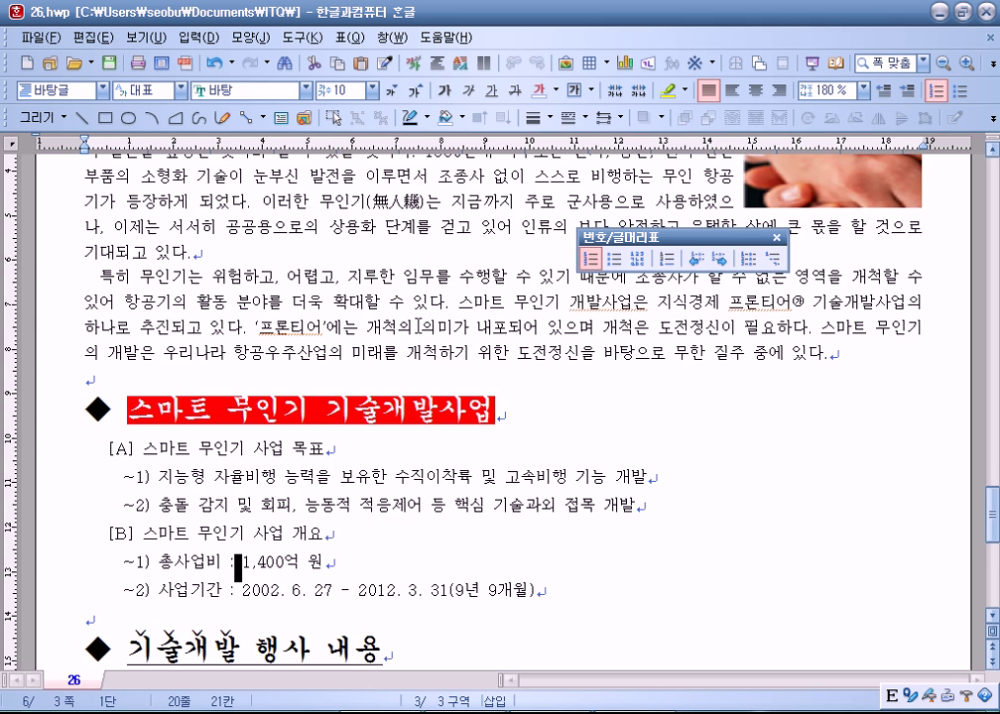
{"action": "left_click", "coordinate": [425, 294]}
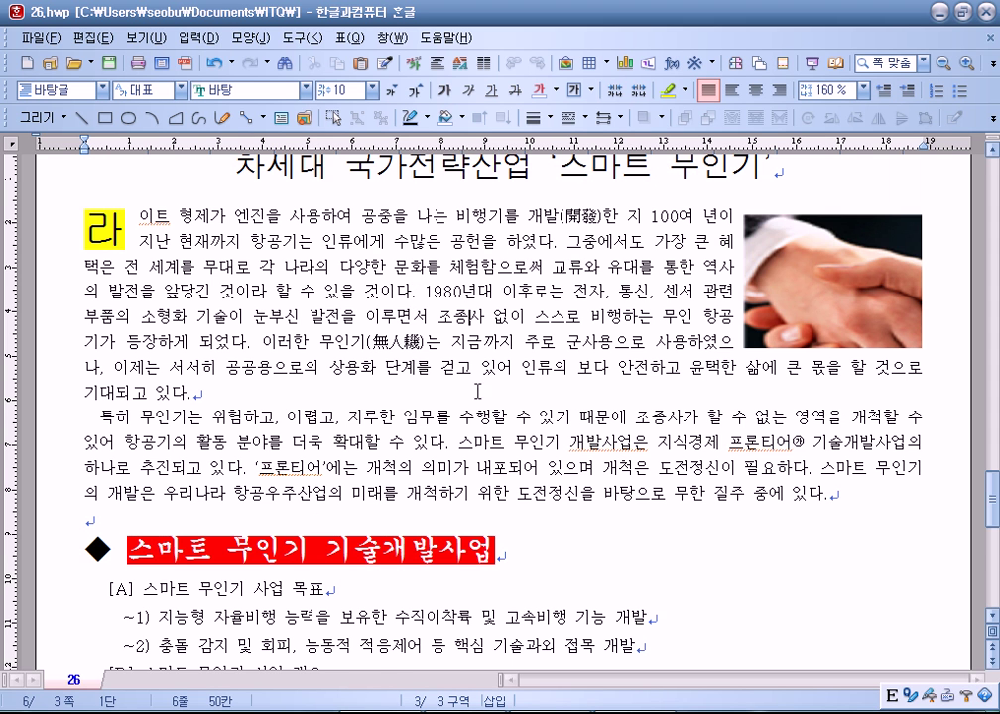
Step: Remove the space after the hyphen in the 실물모형 line, restore it, and check the spacing after the commas
{"action": "scroll", "coordinate": [377, 332], "scroll_direction": "down", "scroll_amount": 4}
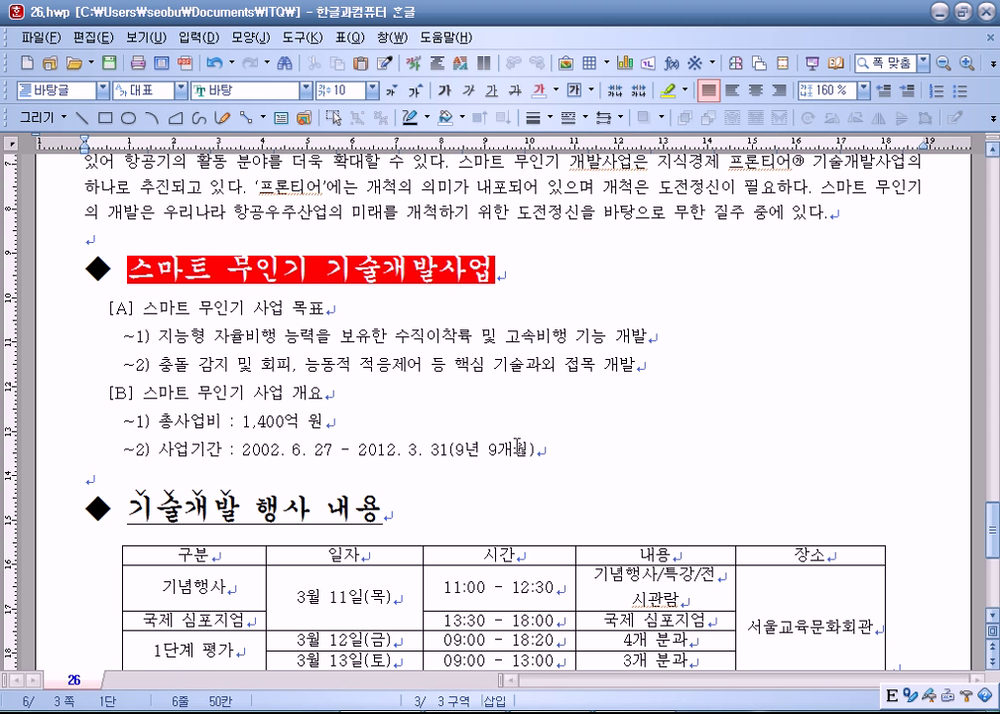
{"action": "scroll", "coordinate": [517, 449], "scroll_direction": "down", "scroll_amount": 6}
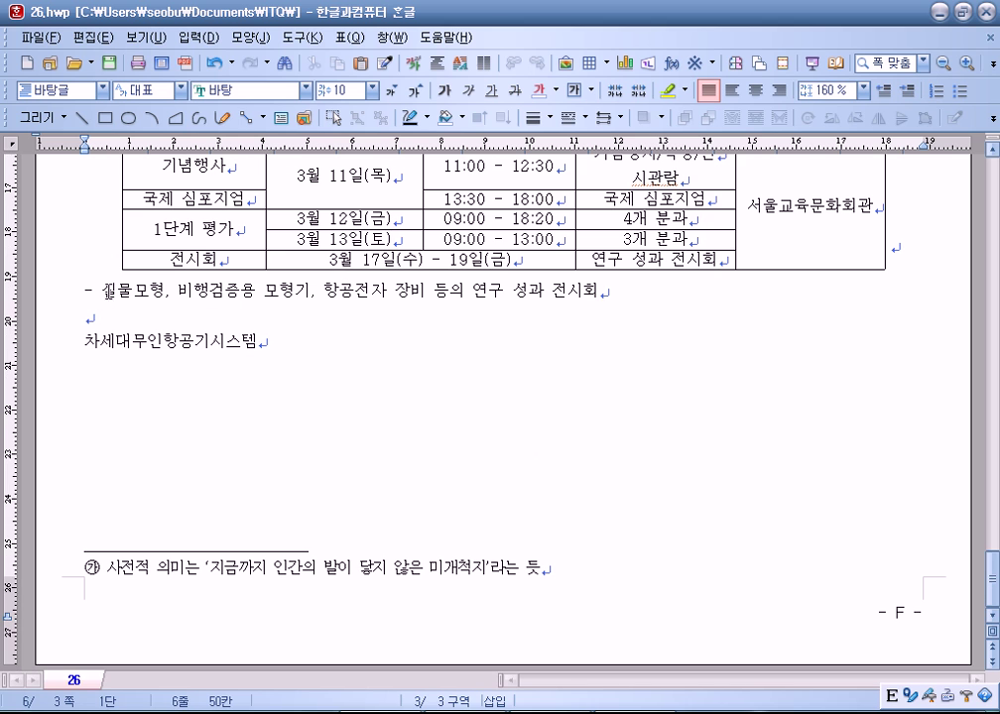
{"action": "left_click", "coordinate": [97, 291]}
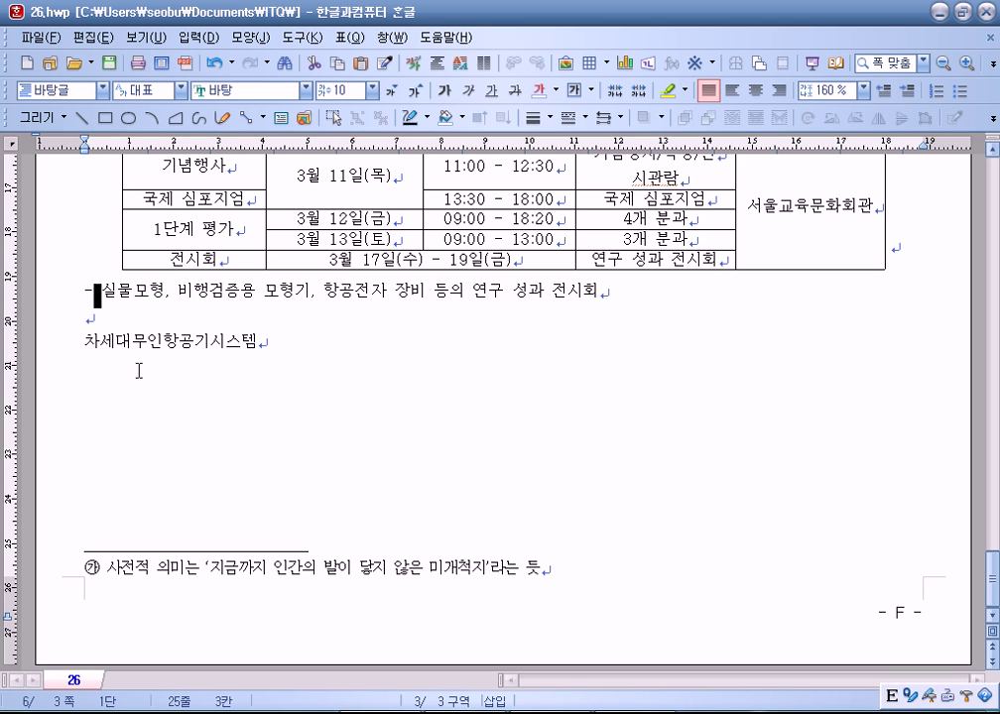
{"action": "key", "text": "BackSpace"}
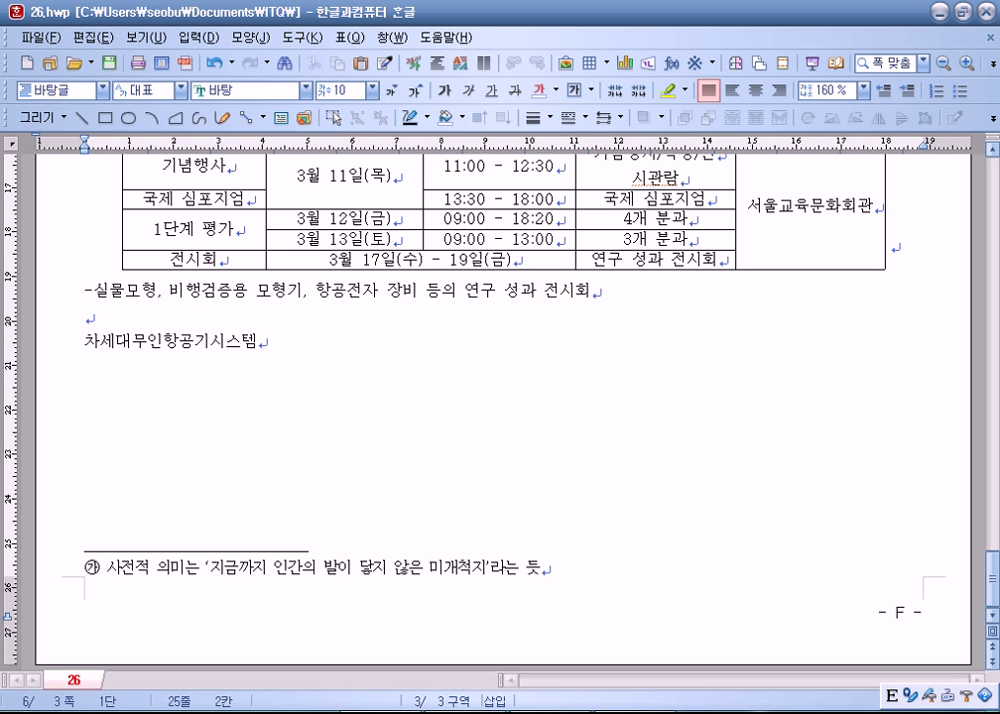
{"action": "left_click", "coordinate": [179, 292]}
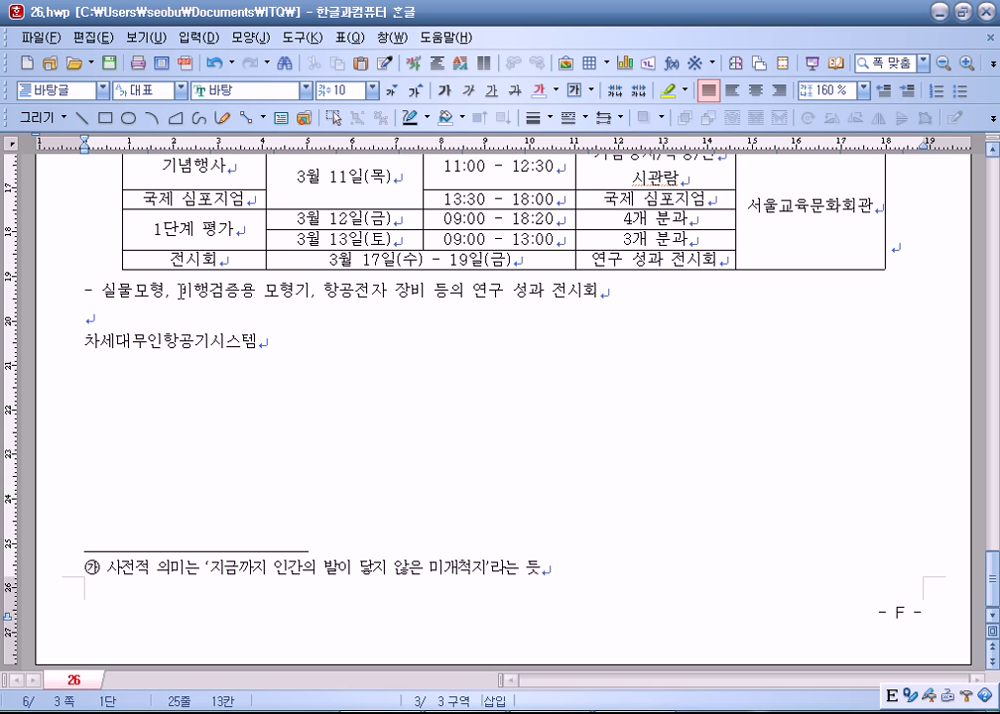
{"action": "left_click", "coordinate": [318, 292]}
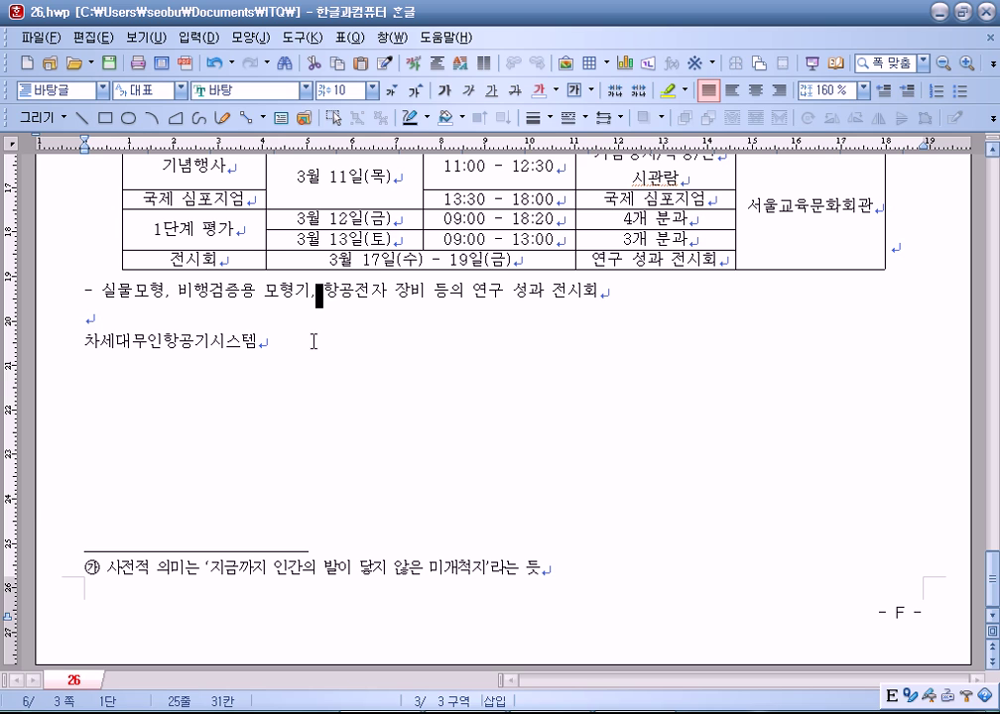
{"action": "left_click", "coordinate": [95, 292]}
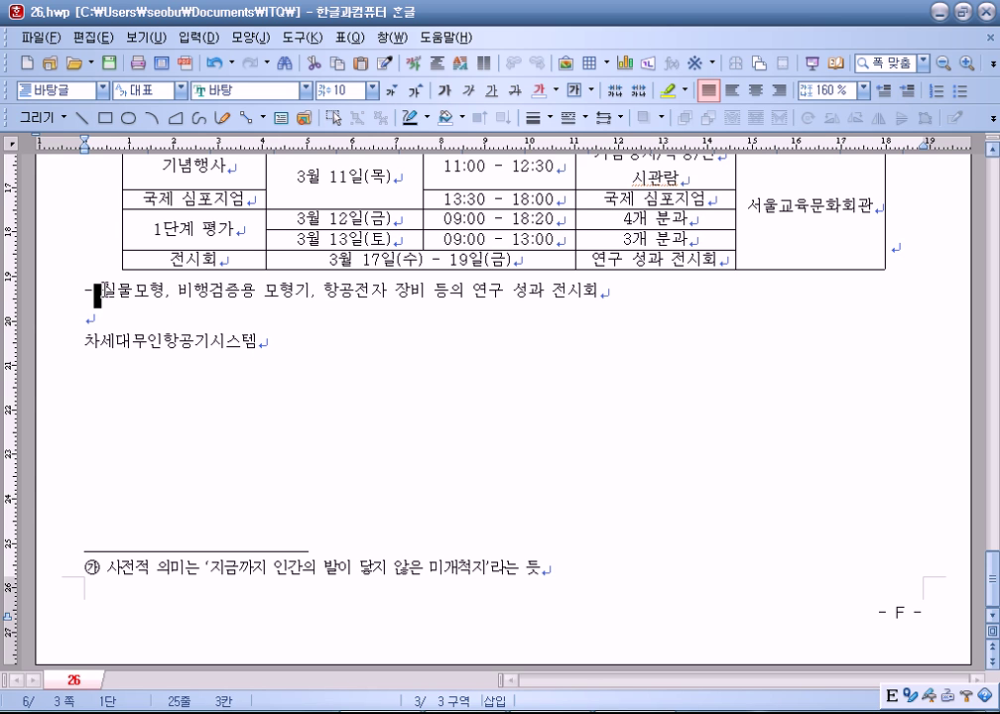
{"action": "left_click", "coordinate": [149, 323]}
Step: Set the font of all text in the schedule table to 궁서
{"action": "scroll", "coordinate": [268, 436], "scroll_direction": "up", "scroll_amount": 3}
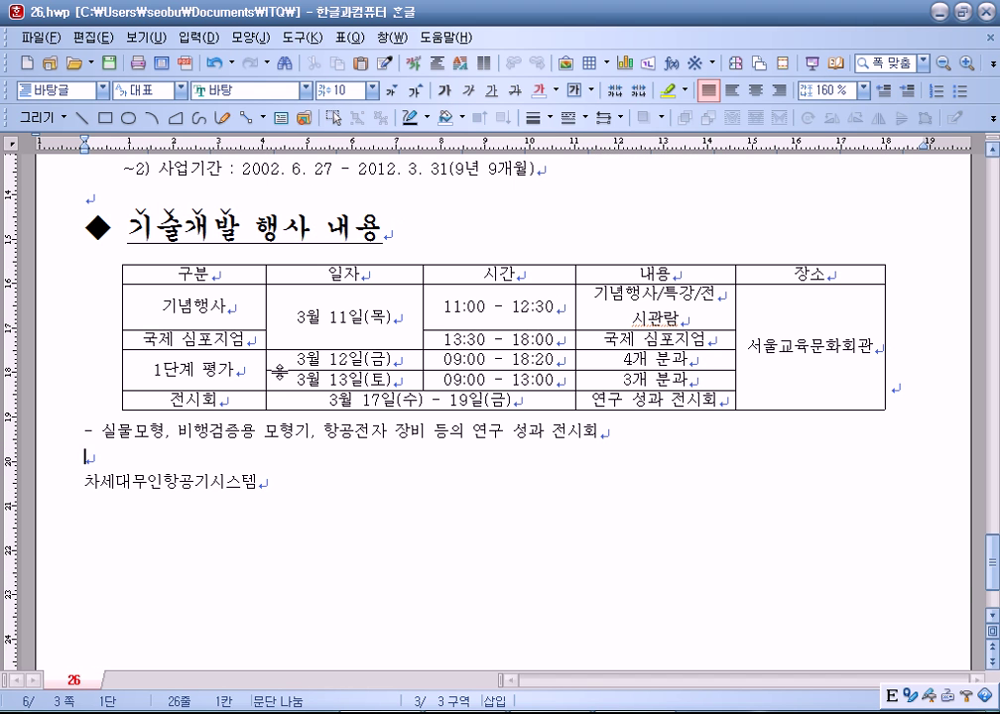
{"action": "left_click_drag", "start_coordinate": [239, 272], "coordinate": [759, 406]}
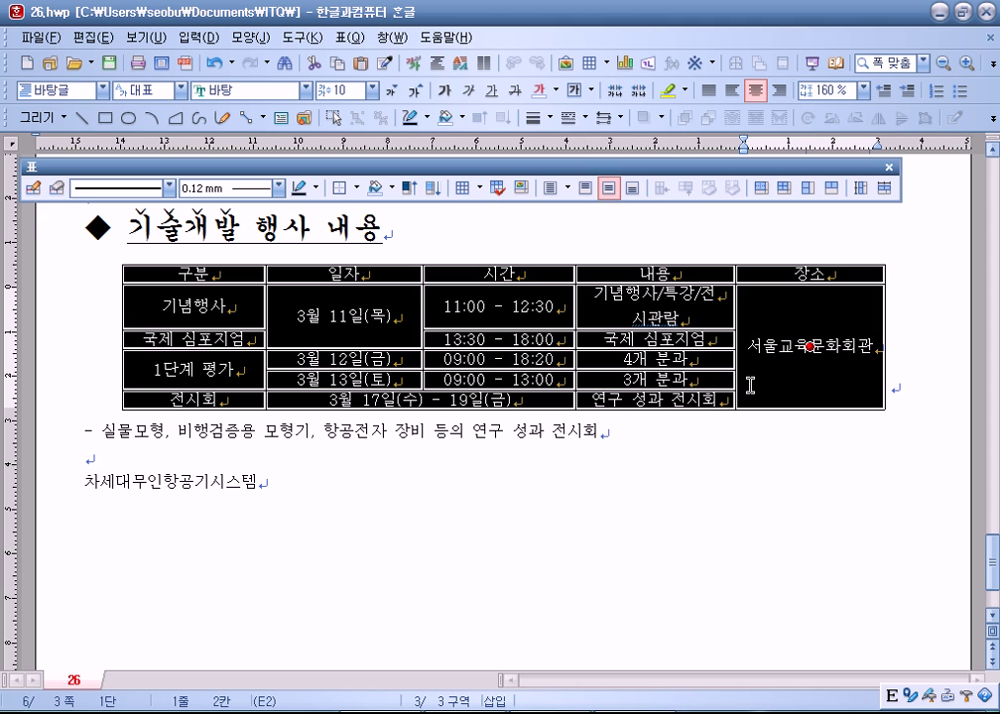
{"action": "left_click", "coordinate": [248, 91]}
{"action": "scroll", "coordinate": [279, 248], "scroll_direction": "up", "scroll_amount": 4}
{"action": "scroll", "coordinate": [279, 253], "scroll_direction": "up", "scroll_amount": 5}
{"action": "left_click", "coordinate": [268, 251]}
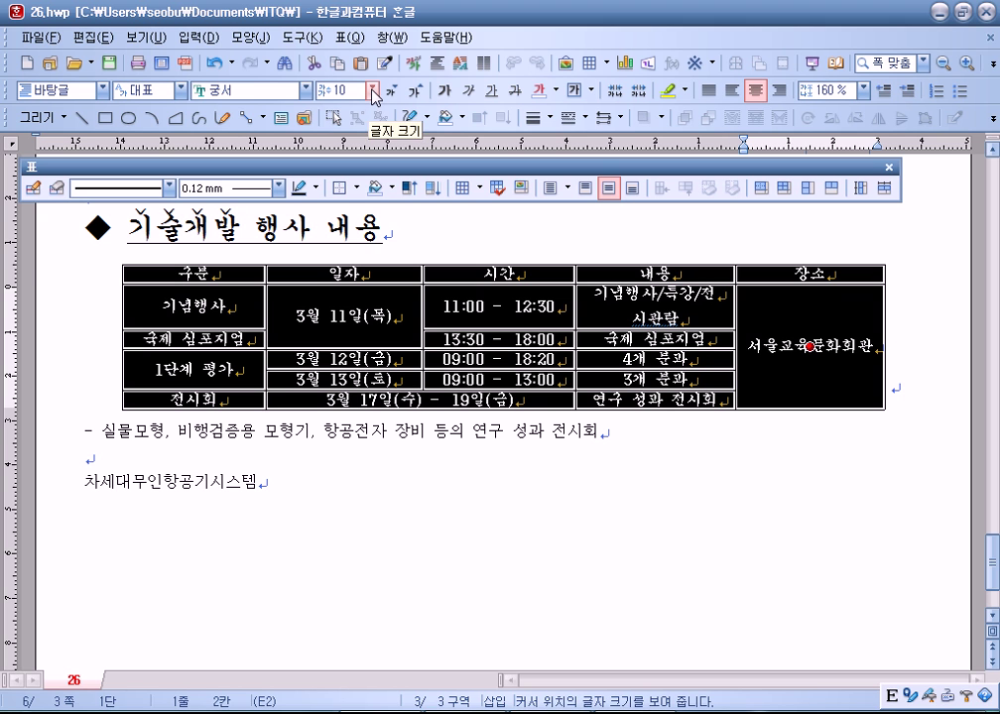
{"action": "left_click", "coordinate": [301, 260]}
Step: Fill the schedule table's header row with a 수평 gradient that starts yellow and ends white
{"action": "left_click_drag", "start_coordinate": [189, 274], "coordinate": [861, 278]}
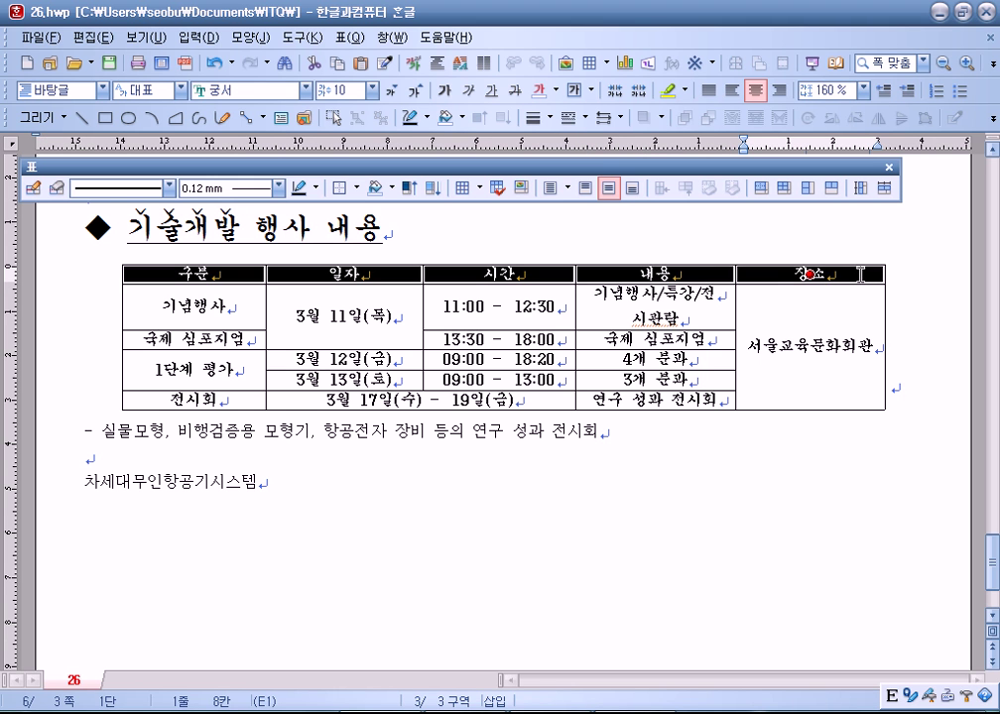
{"action": "key", "text": "c"}
{"action": "key", "text": "alt+r"}
{"action": "left_click_drag", "start_coordinate": [369, 106], "coordinate": [498, 24]}
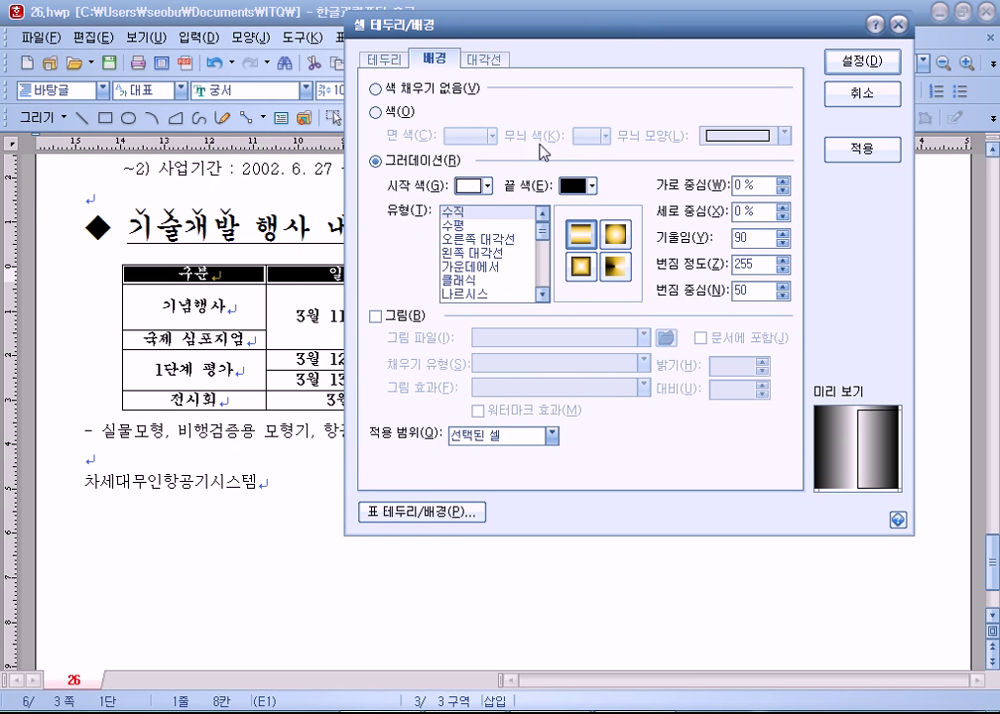
{"action": "left_click", "coordinate": [470, 228]}
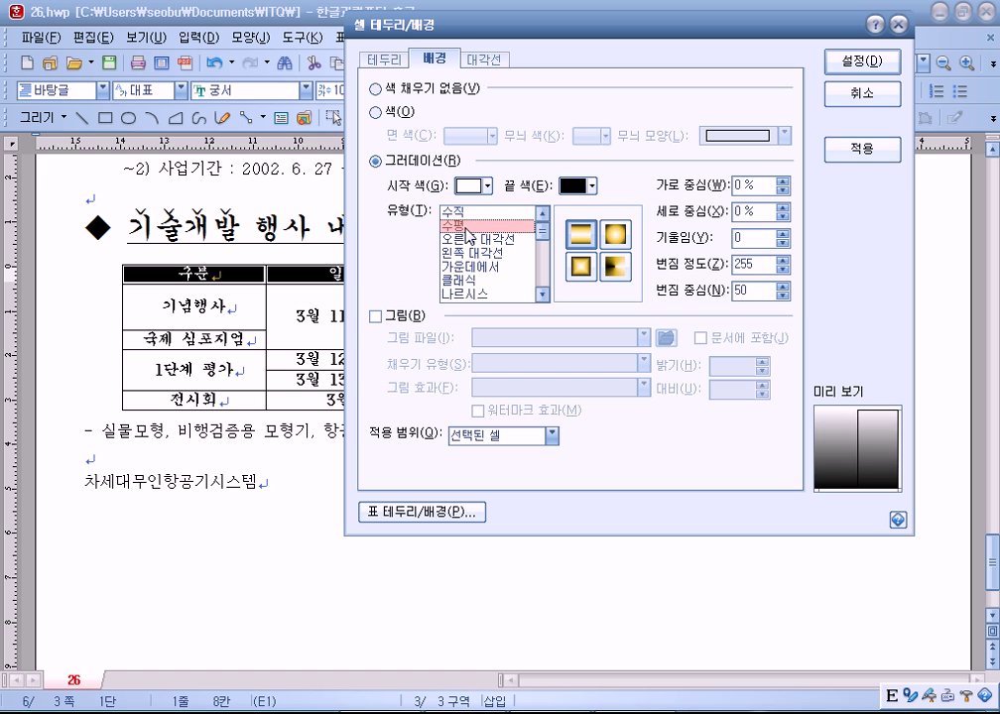
{"action": "left_click", "coordinate": [485, 186]}
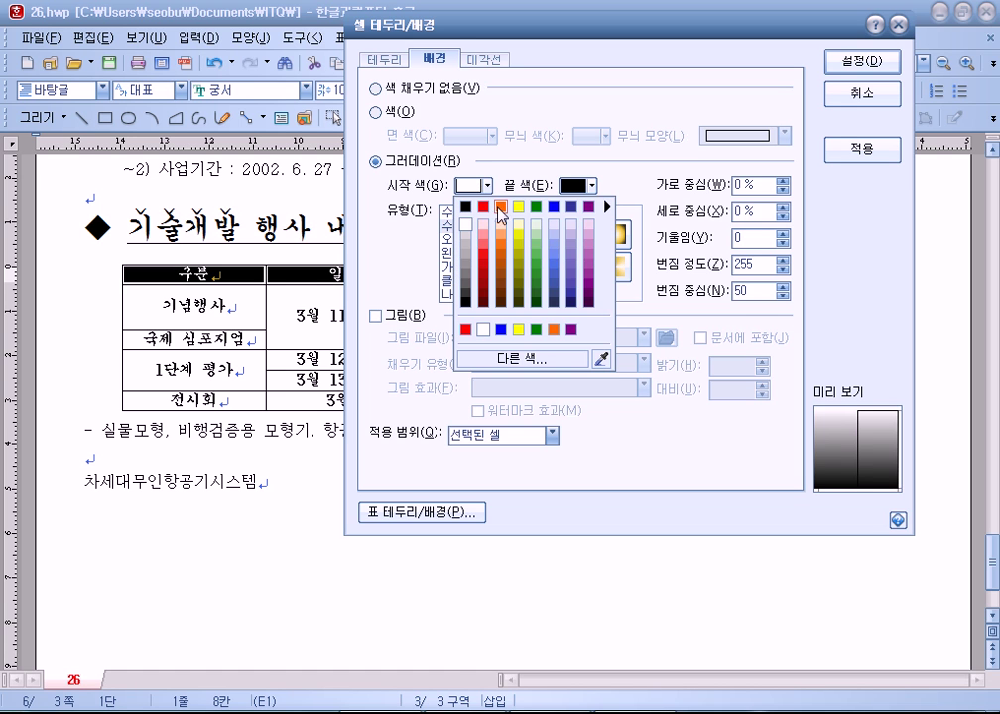
{"action": "left_click", "coordinate": [517, 211]}
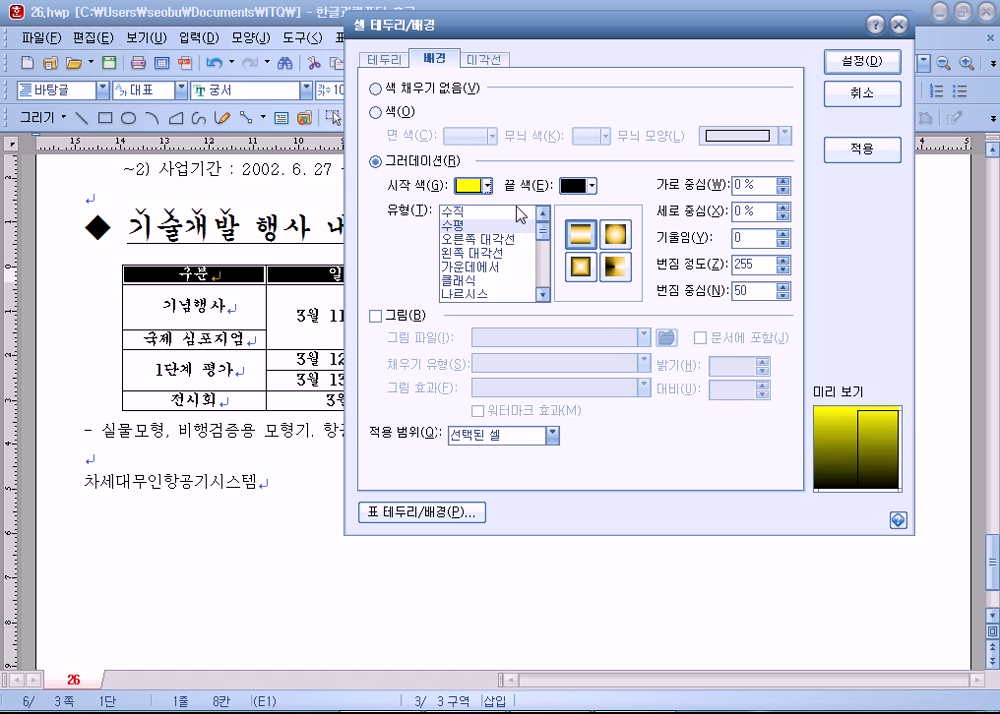
{"action": "left_click", "coordinate": [575, 186]}
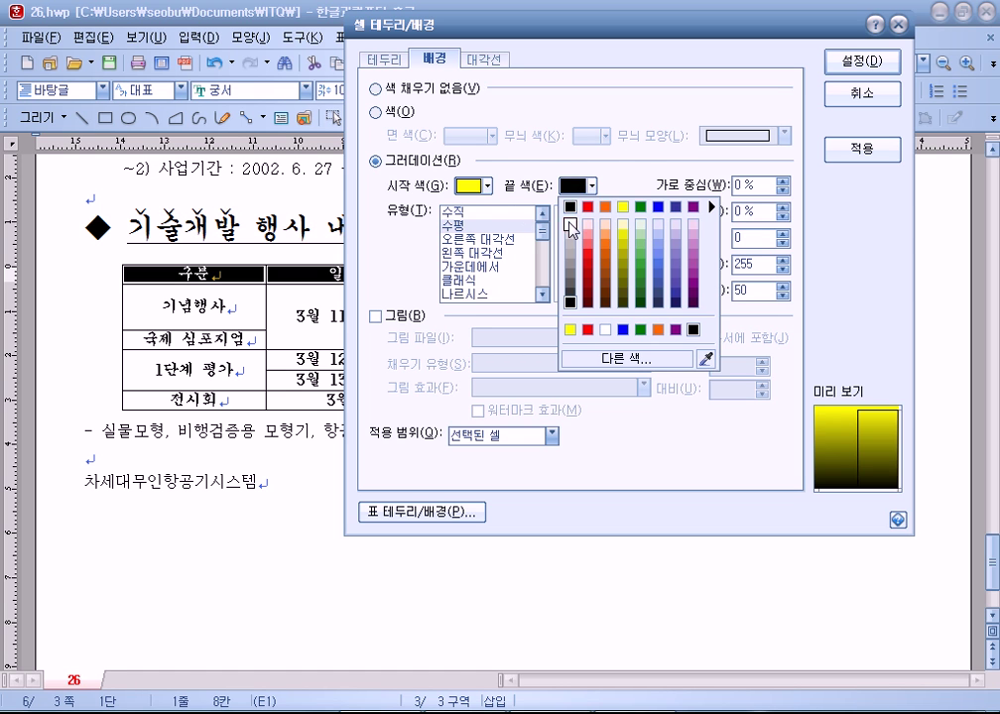
{"action": "left_click", "coordinate": [570, 215]}
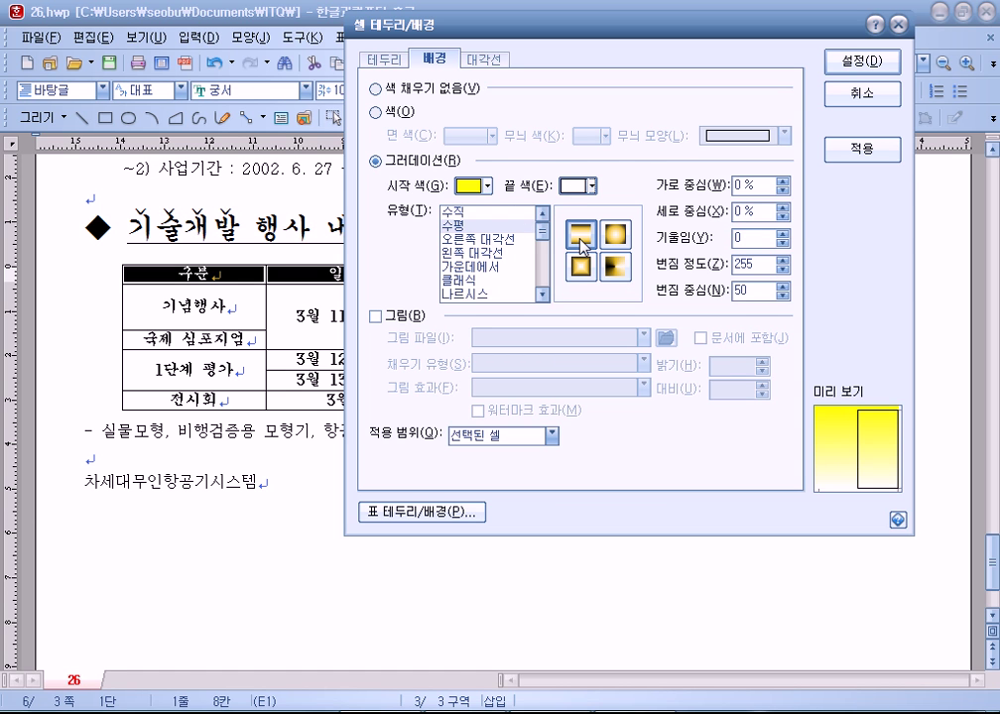
{"action": "left_click", "coordinate": [476, 228]}
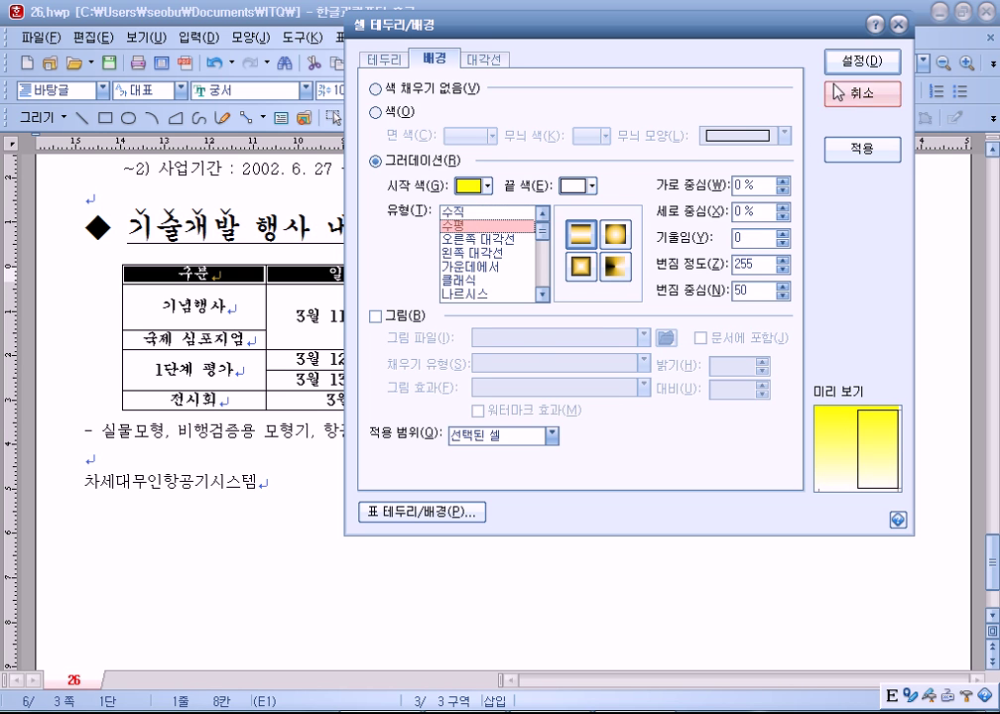
{"action": "left_click", "coordinate": [880, 62]}
{"action": "left_click", "coordinate": [418, 498]}
Step: Increase the row heights across the whole schedule table by three increments
{"action": "left_click_drag", "start_coordinate": [179, 274], "coordinate": [797, 392]}
{"action": "key", "text": "ctrl+Down"}
{"action": "key", "text": "ctrl+Down"}
{"action": "key", "text": "ctrl+Down"}
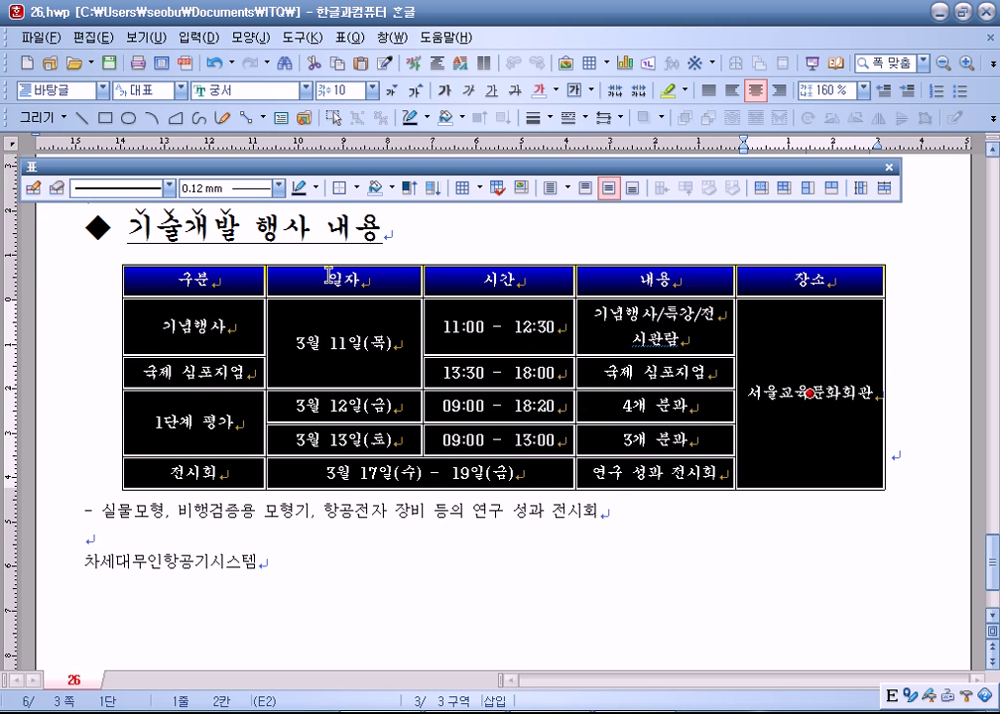
{"action": "left_click", "coordinate": [424, 223]}
{"action": "left_click", "coordinate": [189, 281]}
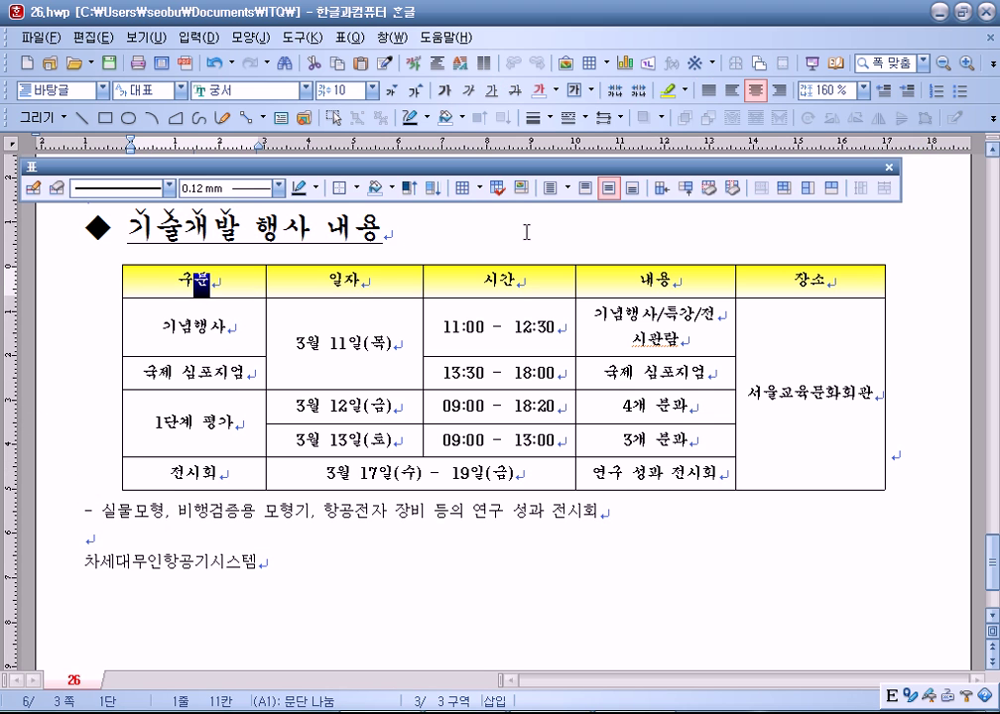
{"action": "left_click", "coordinate": [527, 230]}
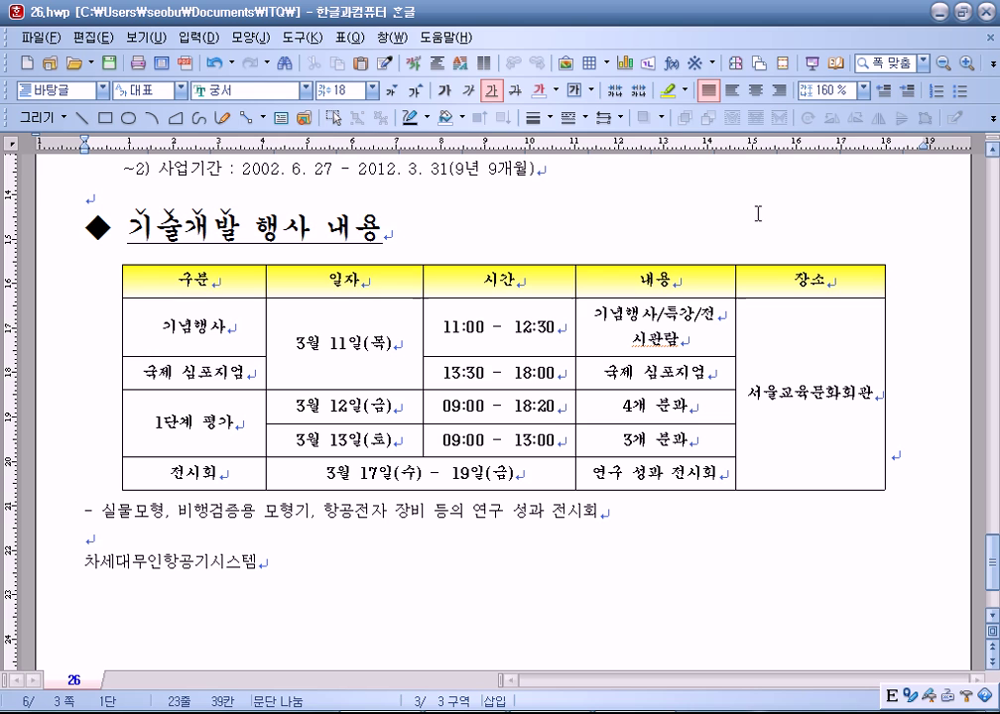
{"action": "left_click_drag", "start_coordinate": [174, 279], "coordinate": [759, 273]}
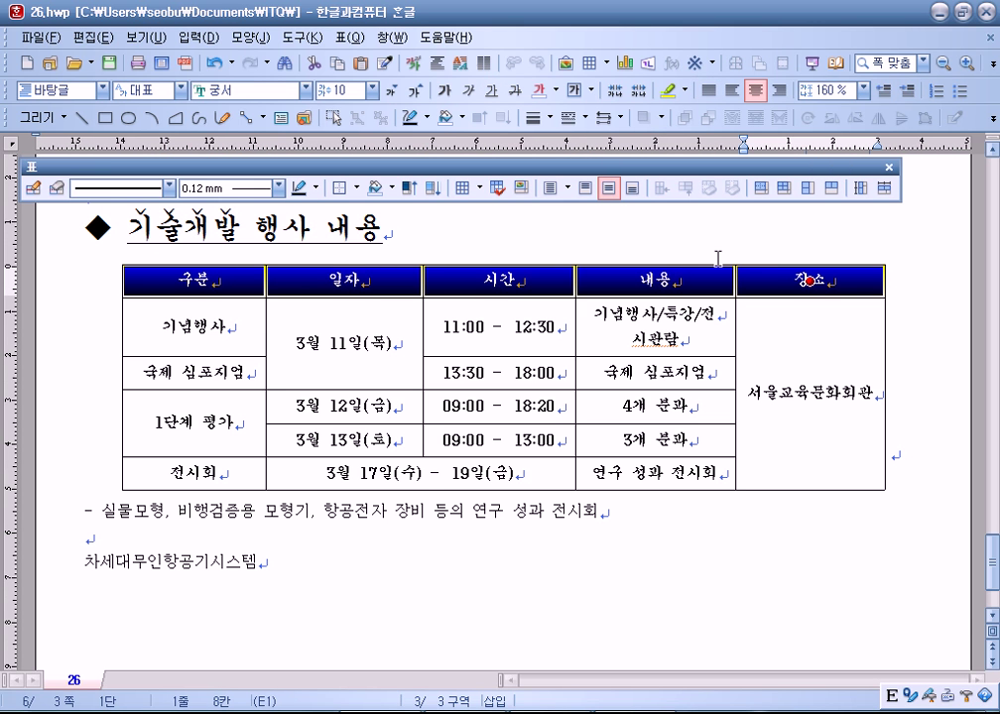
{"action": "left_click", "coordinate": [654, 227]}
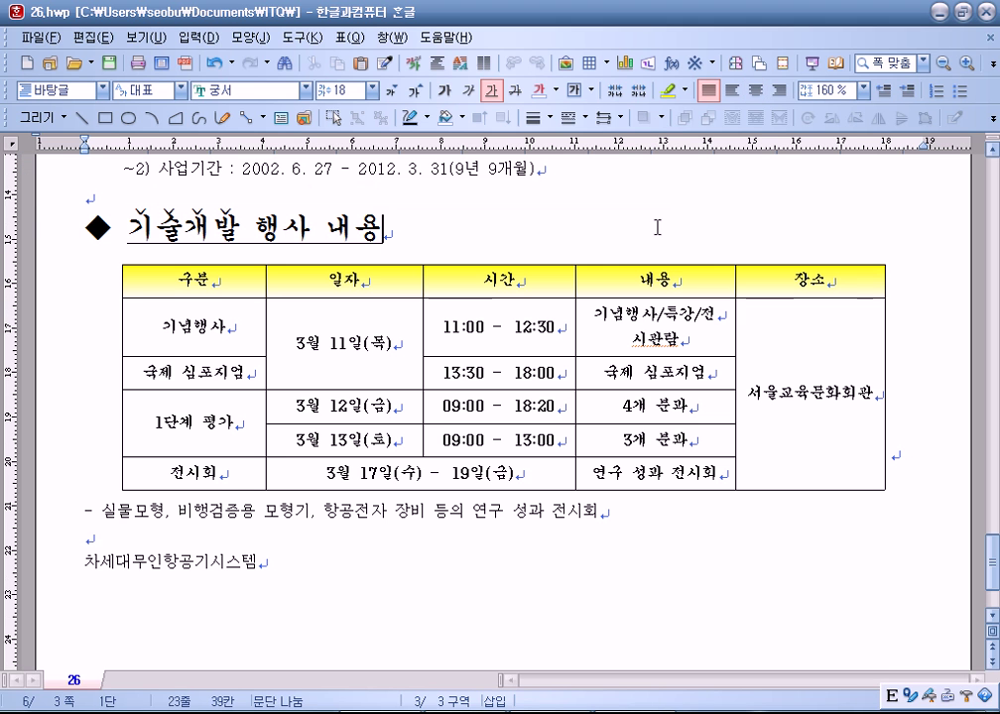
Step: Remove the schedule table's outer left and right borders by setting them to 선 없음
{"action": "left_click_drag", "start_coordinate": [219, 284], "coordinate": [786, 480]}
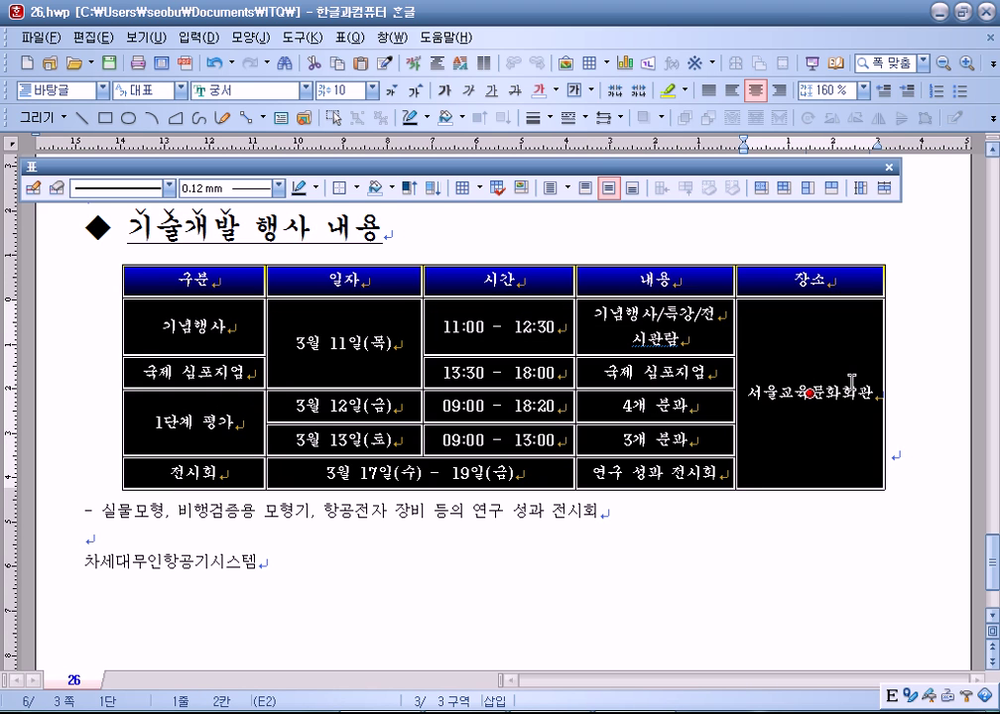
{"action": "key", "text": "l"}
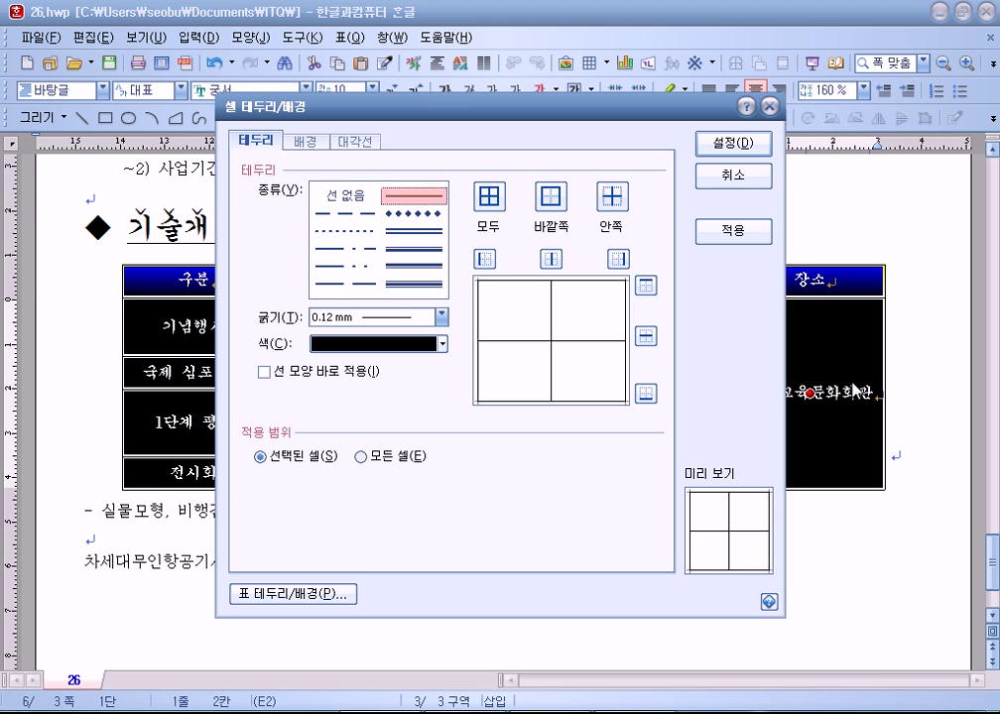
{"action": "left_click", "coordinate": [352, 199]}
{"action": "left_click", "coordinate": [484, 259]}
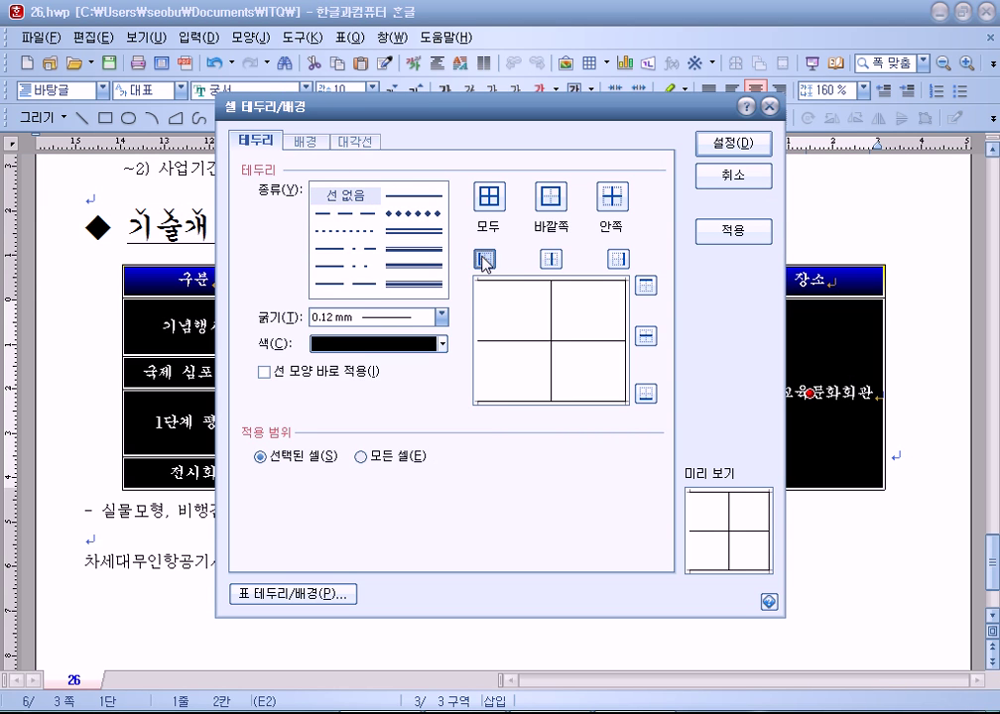
{"action": "left_click", "coordinate": [614, 262]}
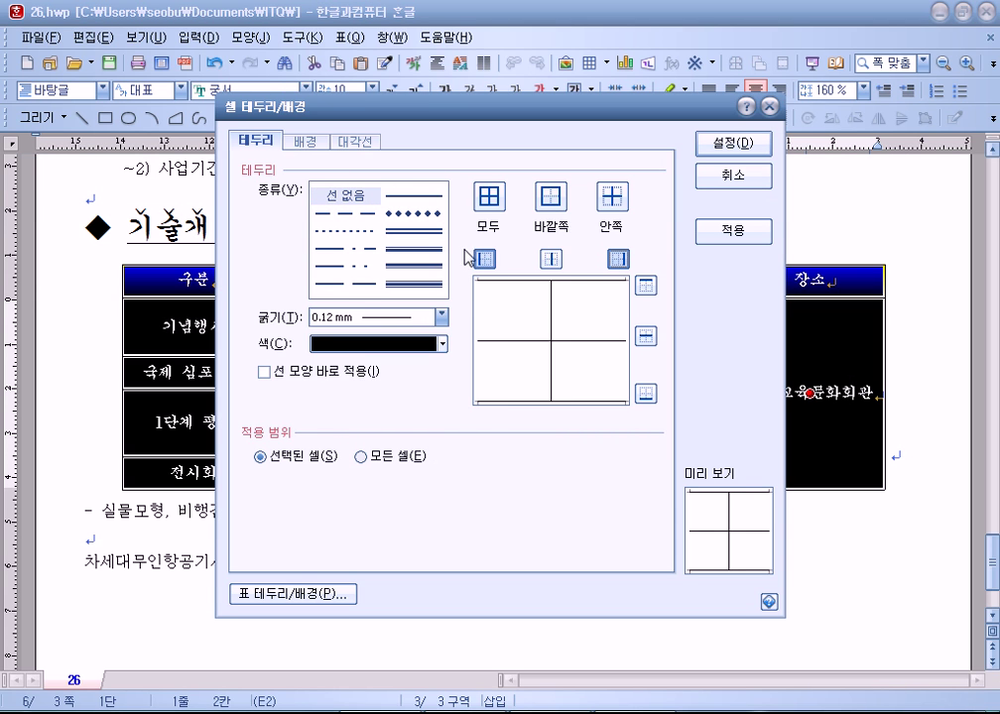
{"action": "left_click", "coordinate": [733, 142]}
{"action": "left_click", "coordinate": [891, 332]}
Step: Compare how the table's left and right edges are shown with the cursor inside and outside the table
{"action": "left_click", "coordinate": [815, 397]}
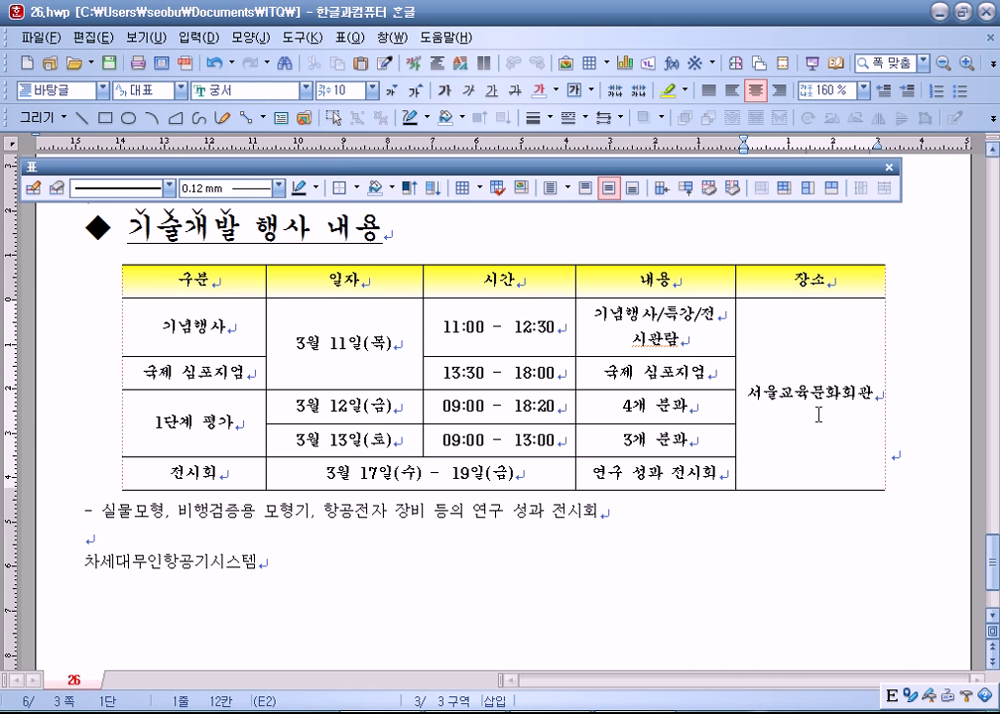
{"action": "left_click", "coordinate": [911, 364]}
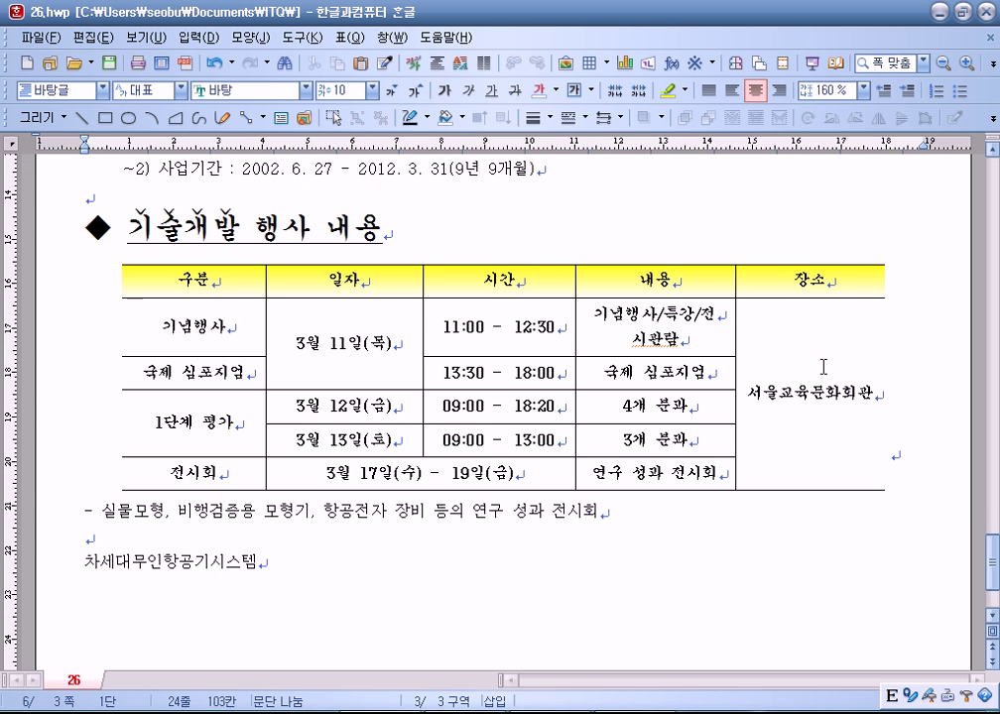
{"action": "left_click", "coordinate": [778, 333]}
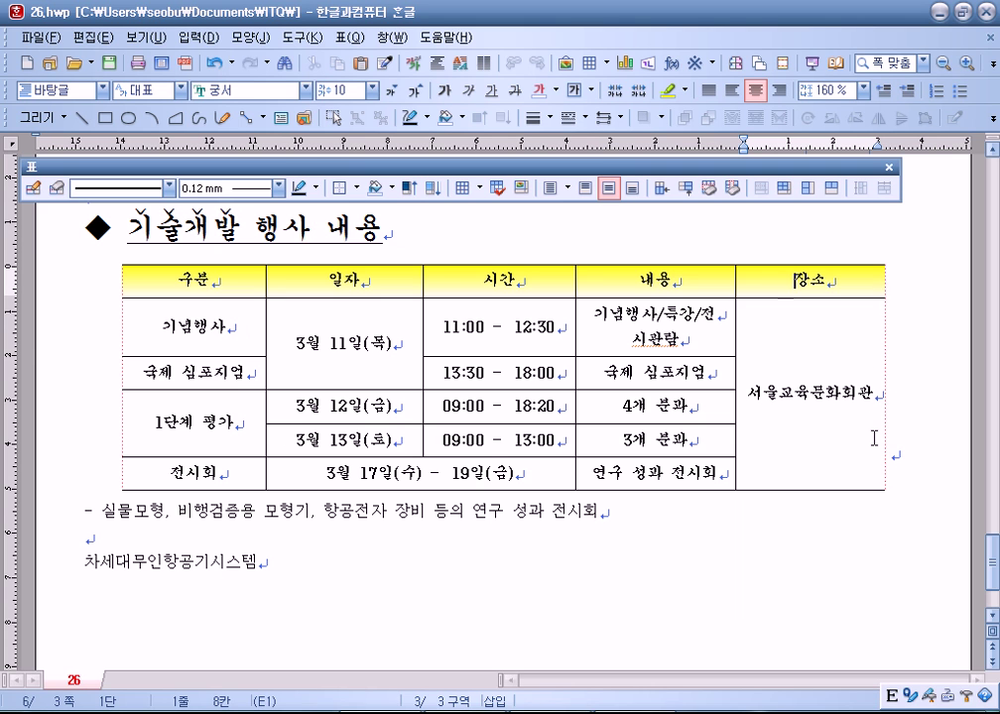
{"action": "left_click", "coordinate": [458, 232]}
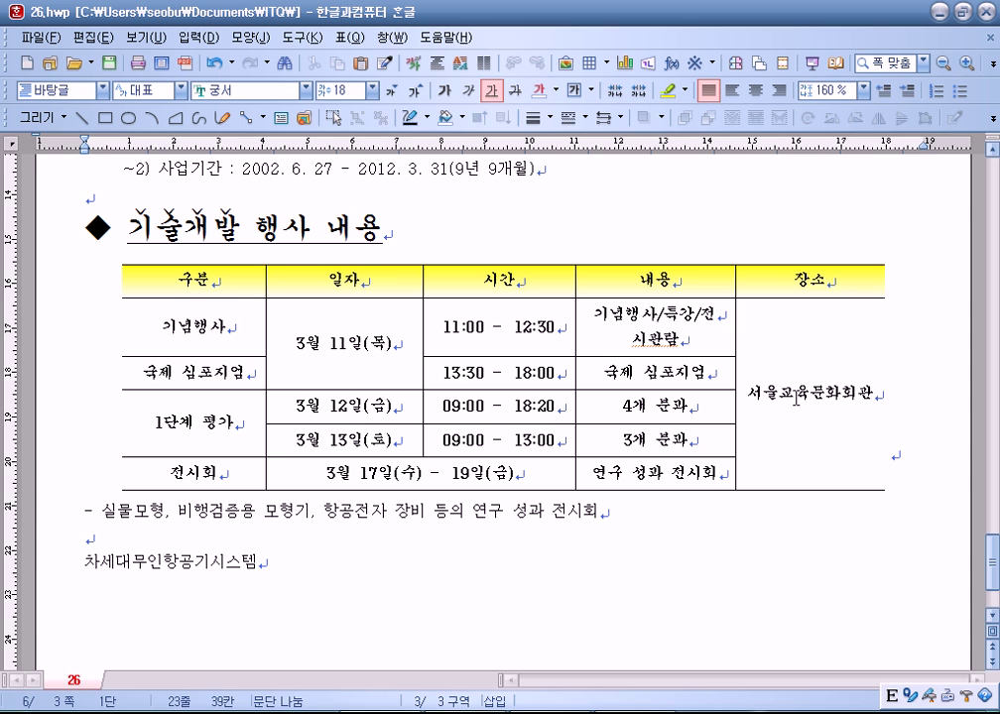
{"action": "left_click", "coordinate": [780, 357]}
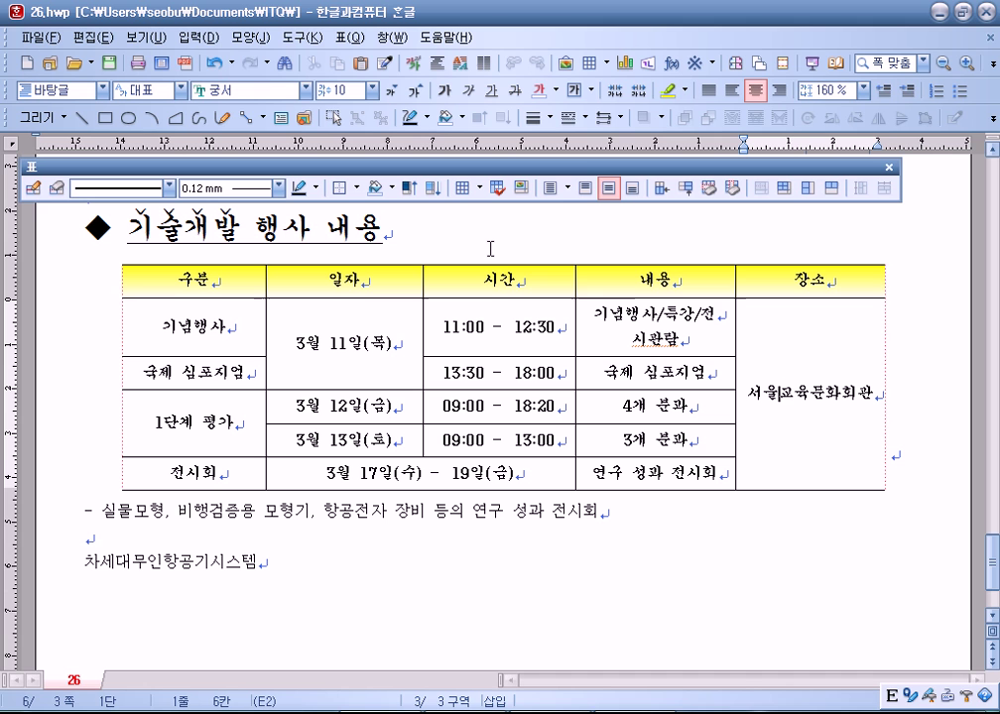
{"action": "left_click", "coordinate": [582, 239]}
Step: Turn on the 투명 선 display and check the table's side edges with the cursor inside and outside the table
{"action": "left_click", "coordinate": [145, 37]}
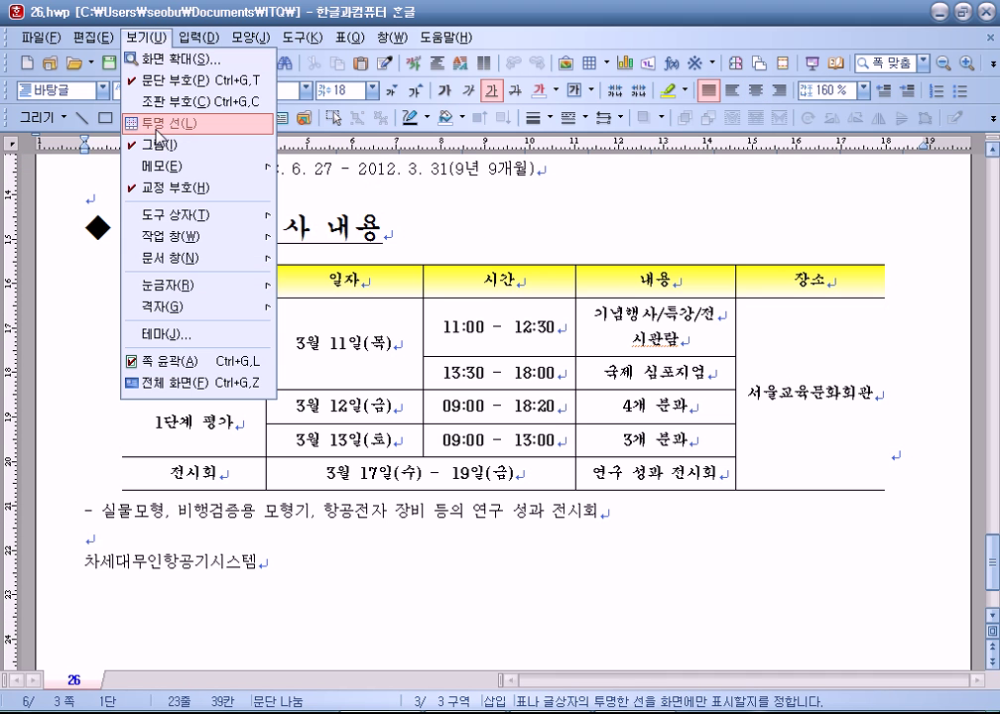
{"action": "left_click", "coordinate": [139, 39]}
{"action": "left_click", "coordinate": [139, 40]}
{"action": "left_click", "coordinate": [162, 126]}
{"action": "left_click", "coordinate": [142, 37]}
{"action": "left_click", "coordinate": [552, 223]}
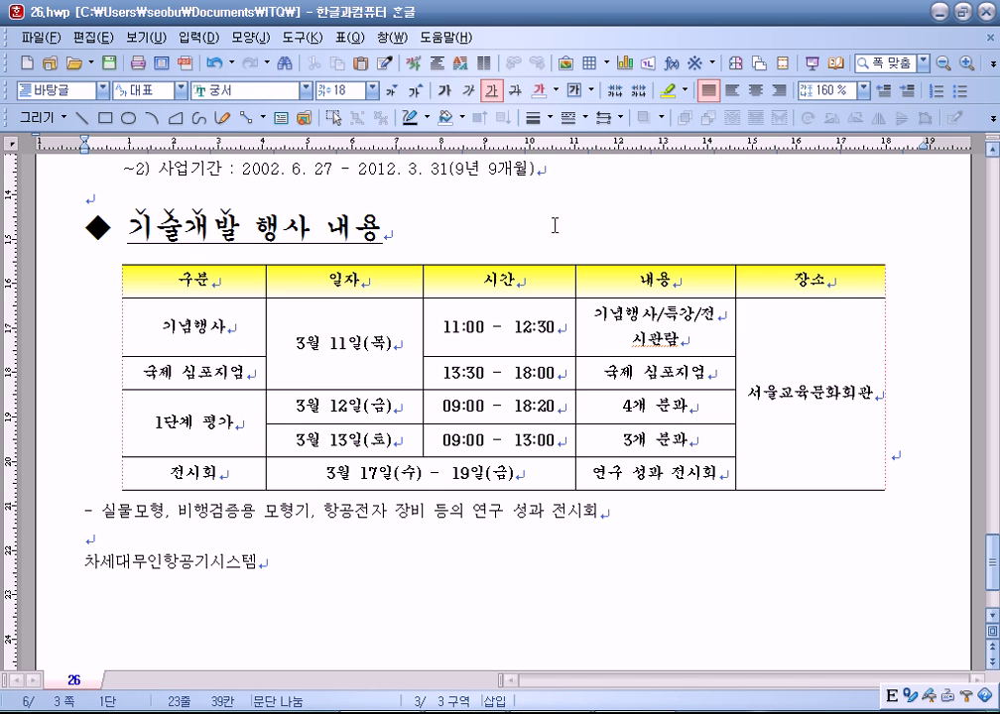
{"action": "left_click", "coordinate": [800, 457]}
{"action": "left_click", "coordinate": [432, 245]}
{"action": "left_click", "coordinate": [90, 538]}
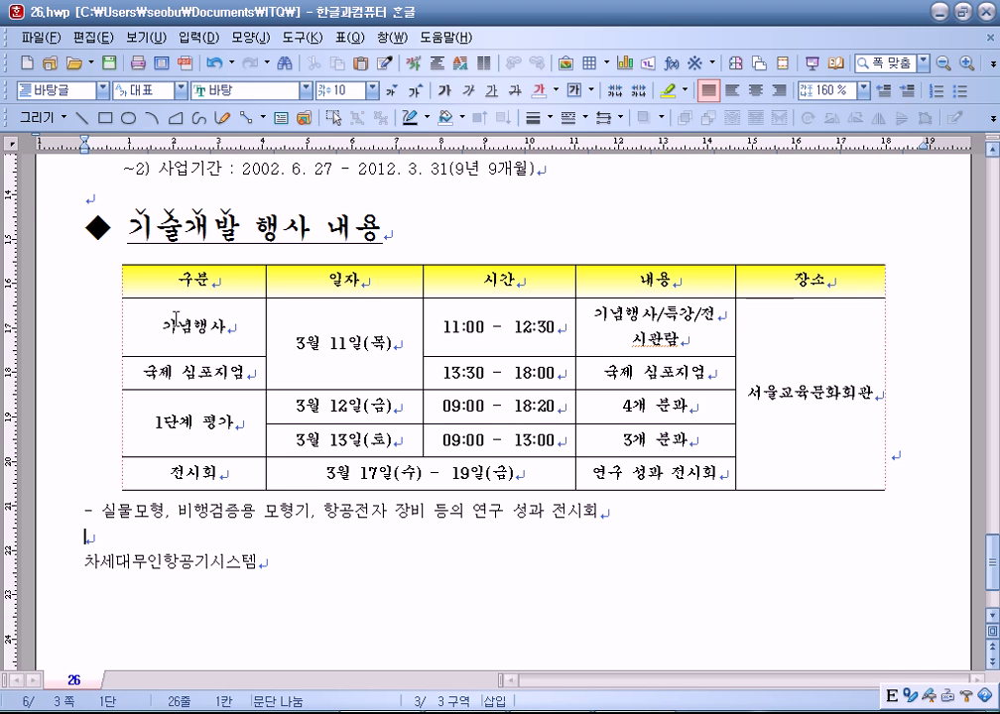
Step: Check the table's side edges with the cursor outside and inside the table while the 투명 선 display is on
{"action": "left_click", "coordinate": [135, 38]}
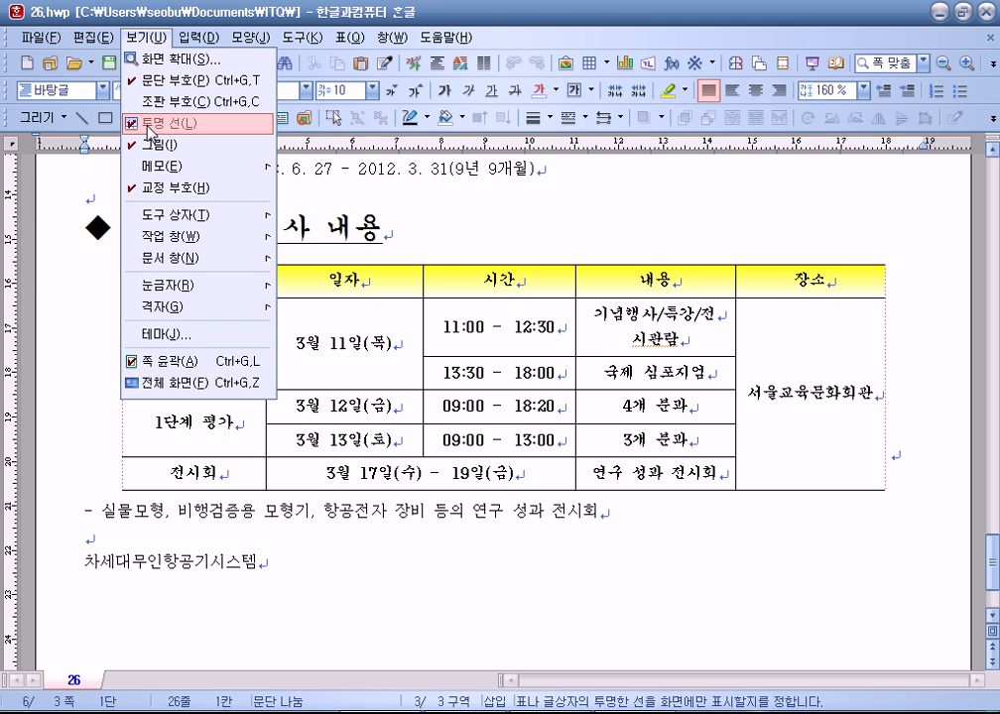
{"action": "left_click", "coordinate": [355, 531]}
{"action": "left_click", "coordinate": [480, 255]}
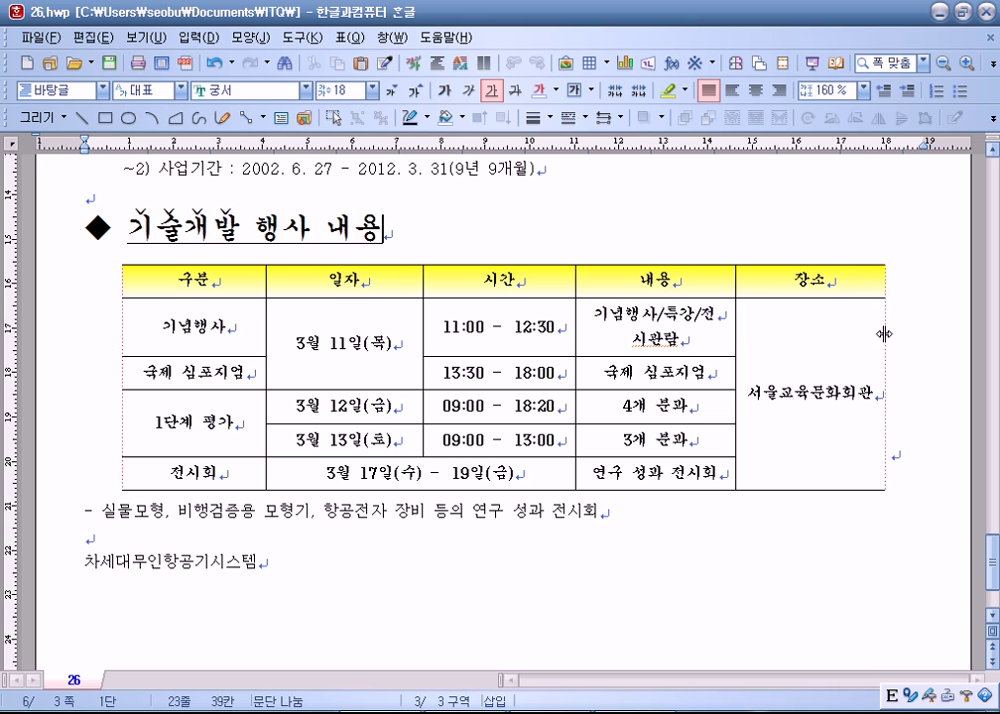
{"action": "left_click", "coordinate": [878, 397]}
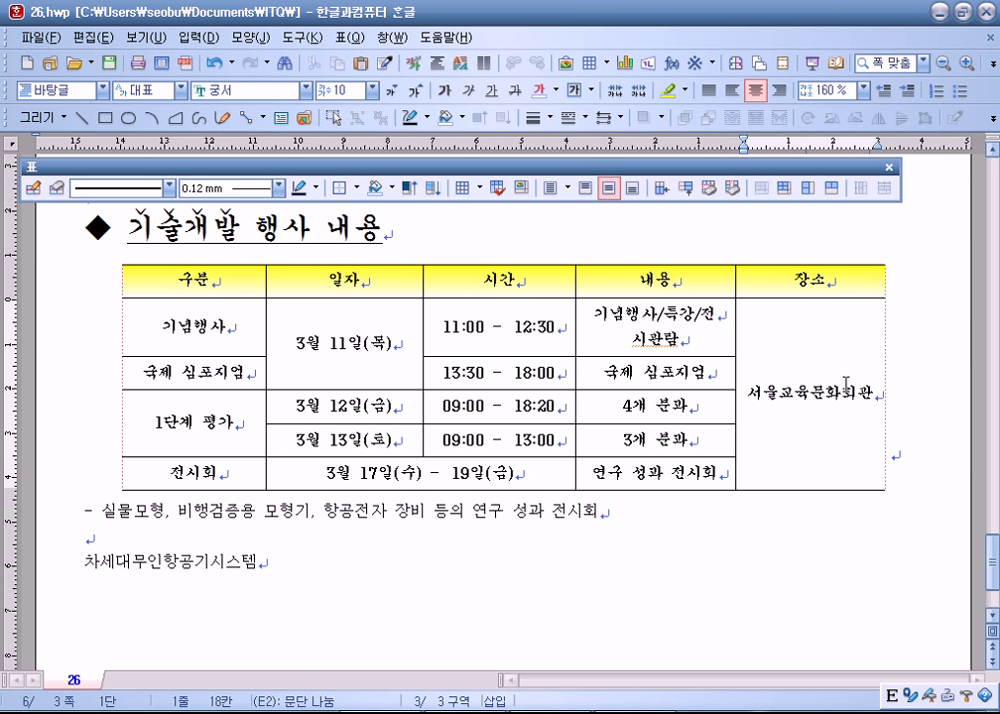
Step: Turn off the 투명 선 display and compare the table's side edges with the cursor outside and inside the table
{"action": "left_click", "coordinate": [156, 39]}
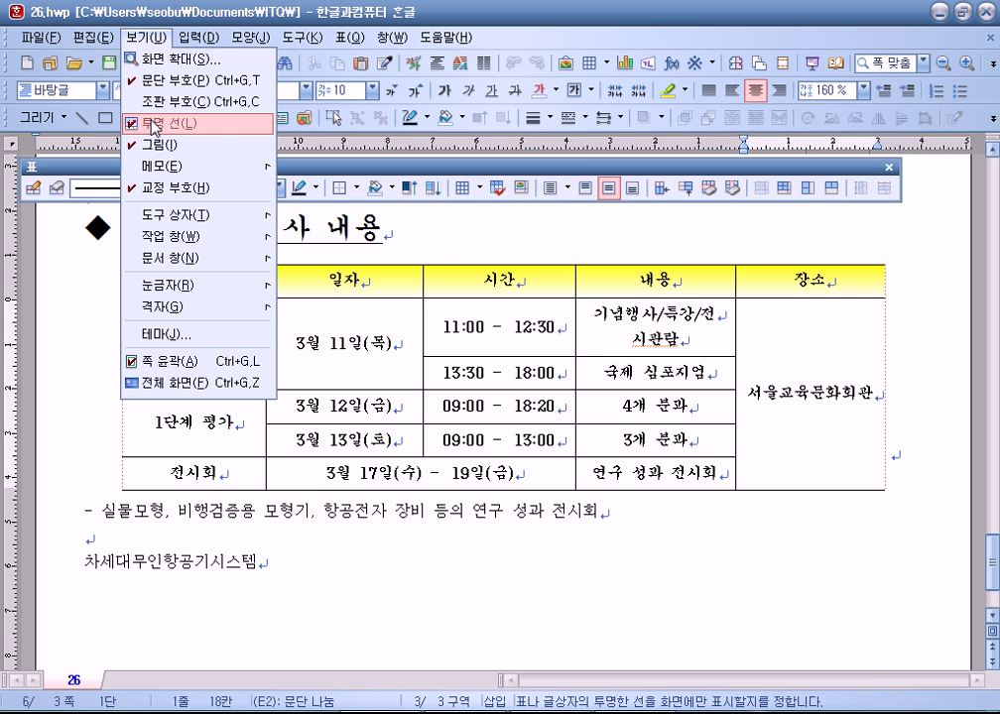
{"action": "left_click", "coordinate": [149, 124]}
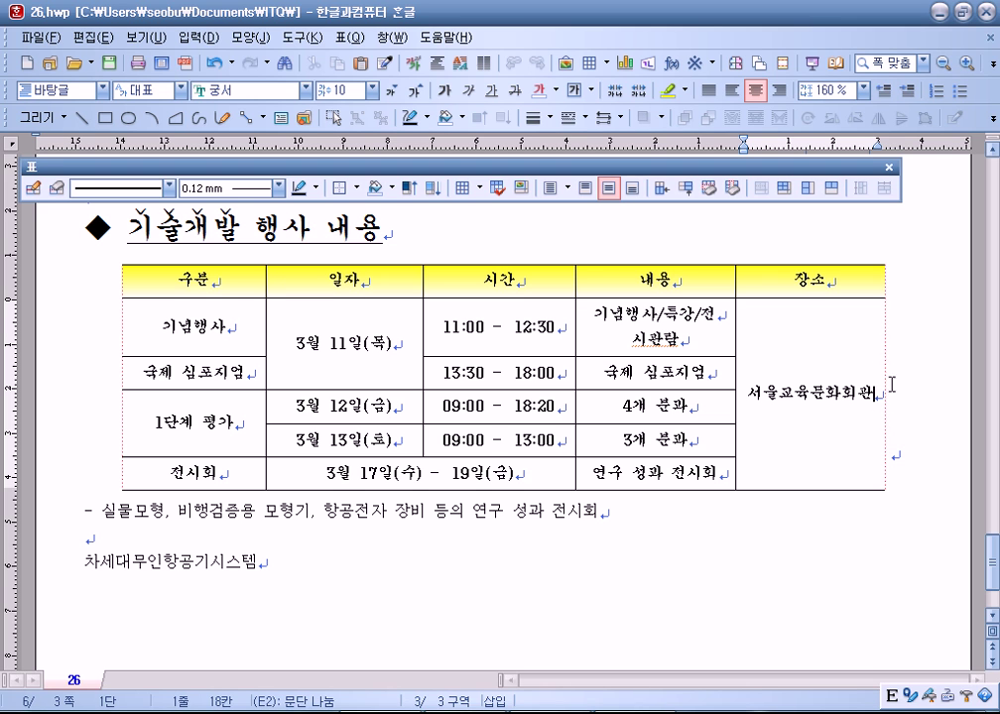
{"action": "left_click", "coordinate": [441, 232]}
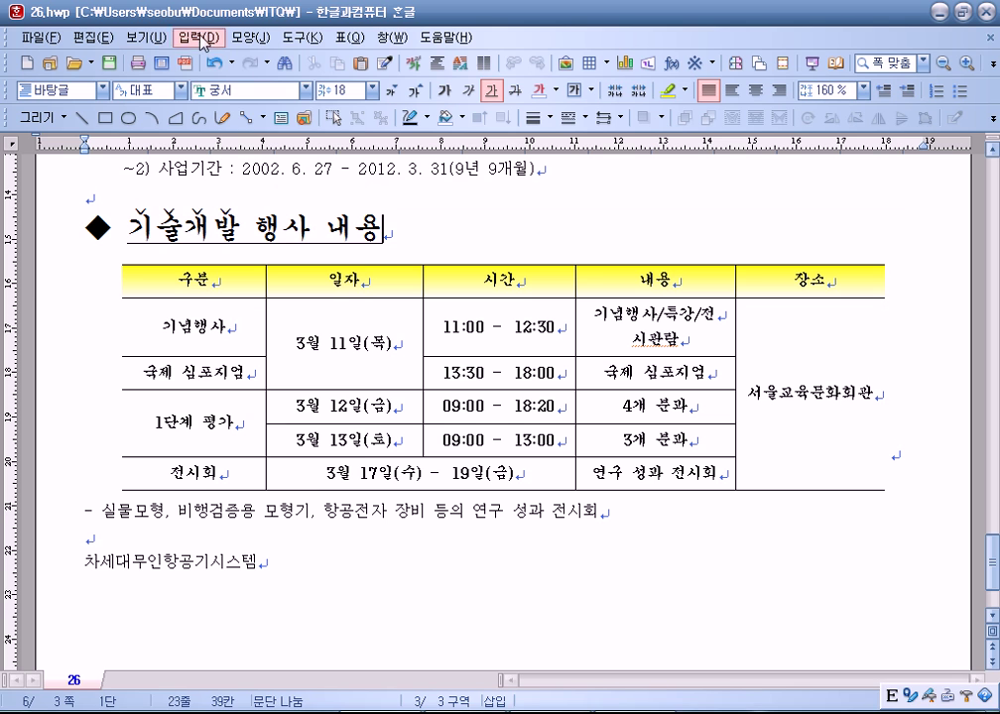
{"action": "left_click", "coordinate": [146, 37]}
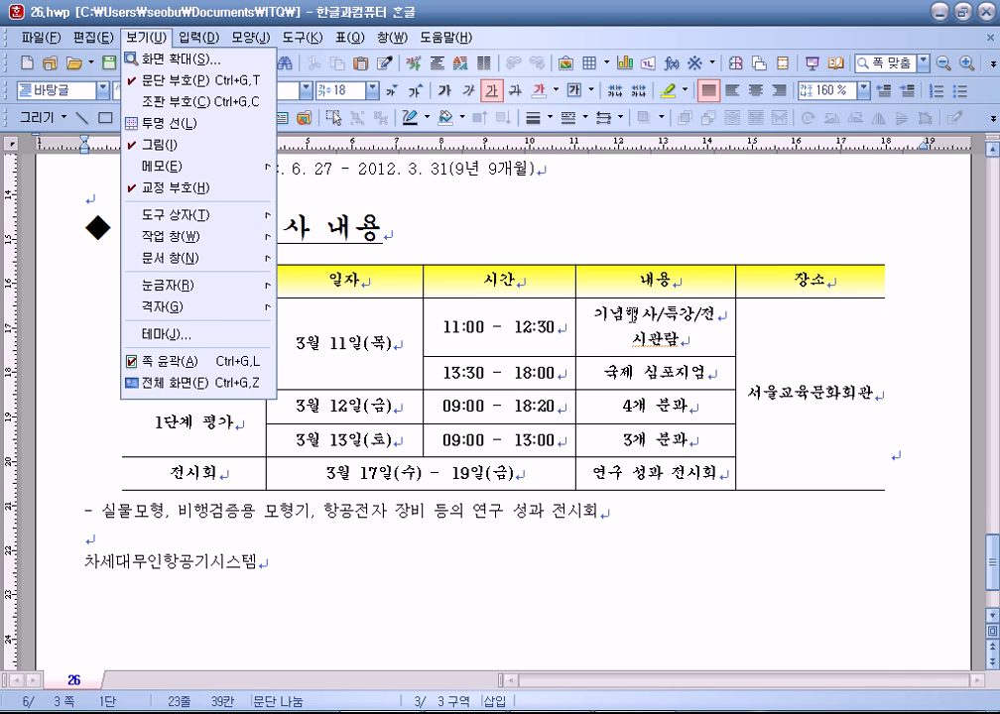
{"action": "left_click", "coordinate": [160, 130]}
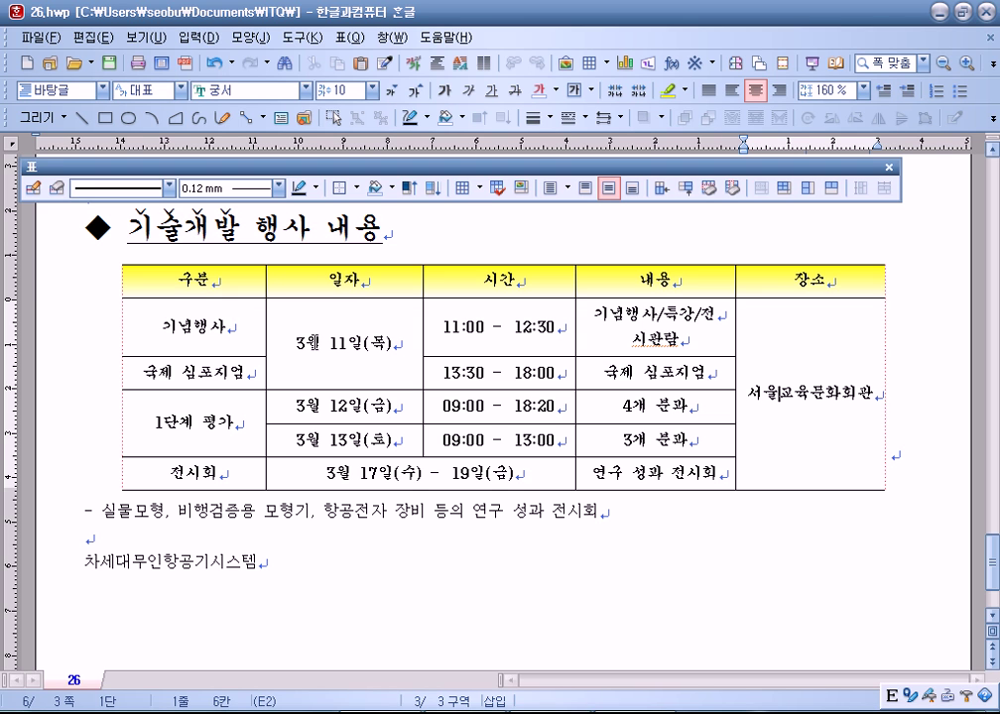
Step: Apply a double-line border to the top and bottom edges of the whole schedule table
{"action": "left_click_drag", "start_coordinate": [138, 287], "coordinate": [768, 286]}
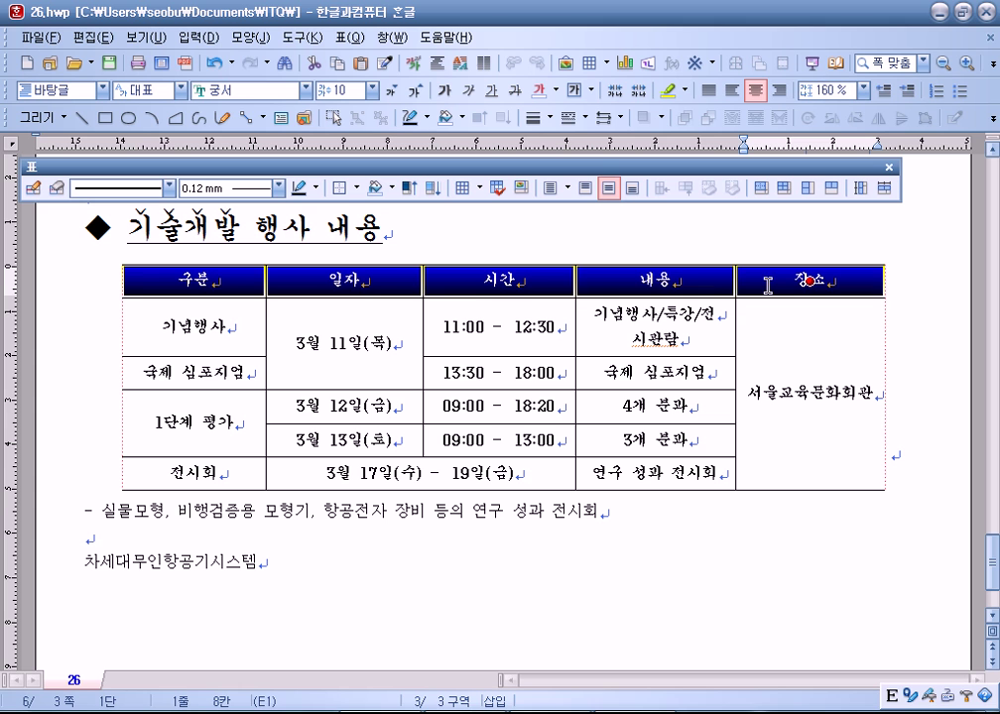
{"action": "left_click_drag", "start_coordinate": [163, 279], "coordinate": [806, 484]}
{"action": "key", "text": "l"}
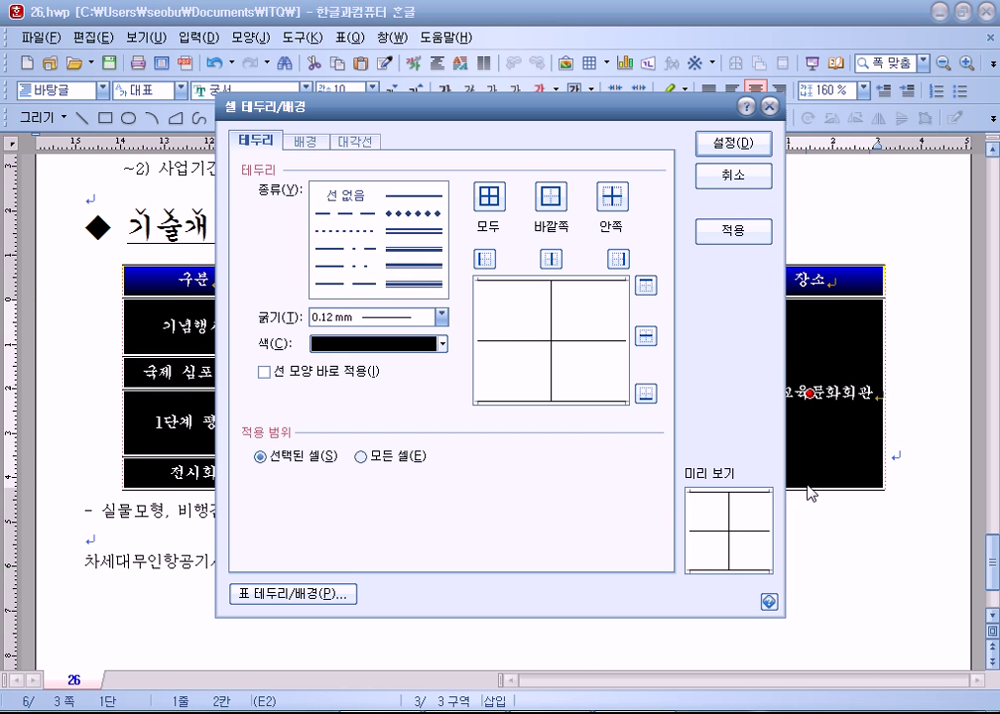
{"action": "left_click", "coordinate": [431, 238]}
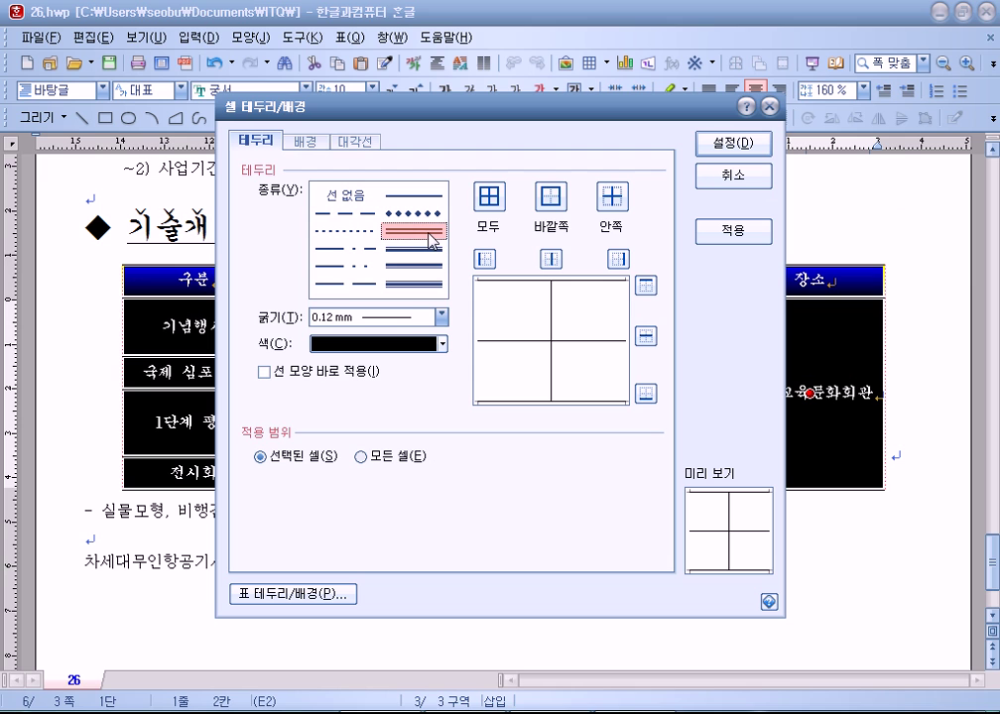
{"action": "left_click", "coordinate": [646, 286]}
{"action": "left_click", "coordinate": [646, 395]}
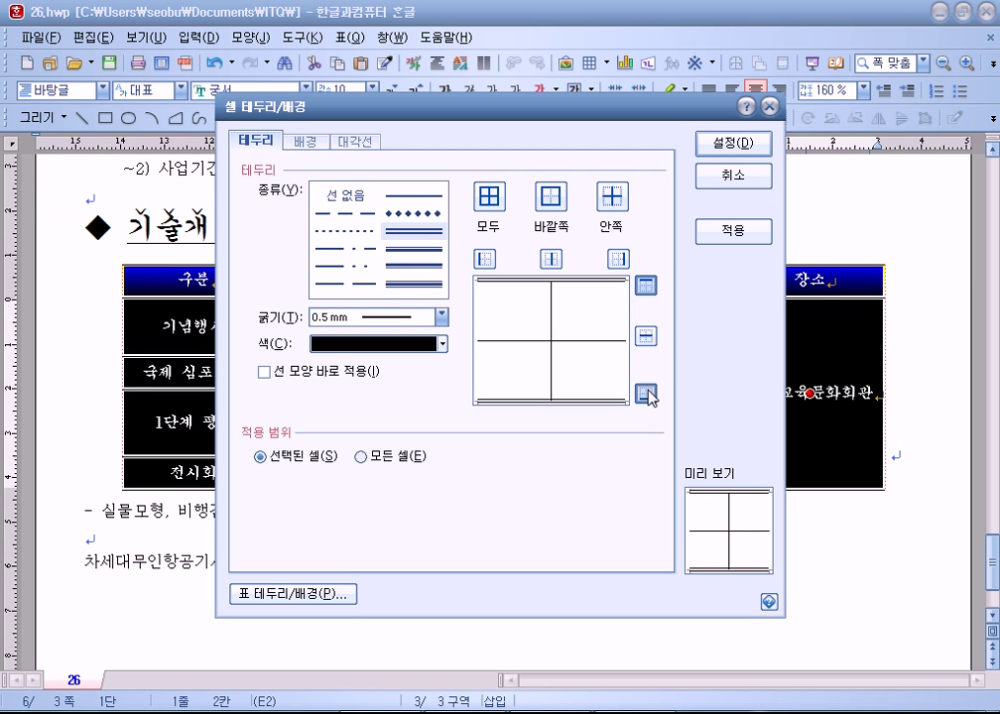
{"action": "left_click", "coordinate": [730, 144]}
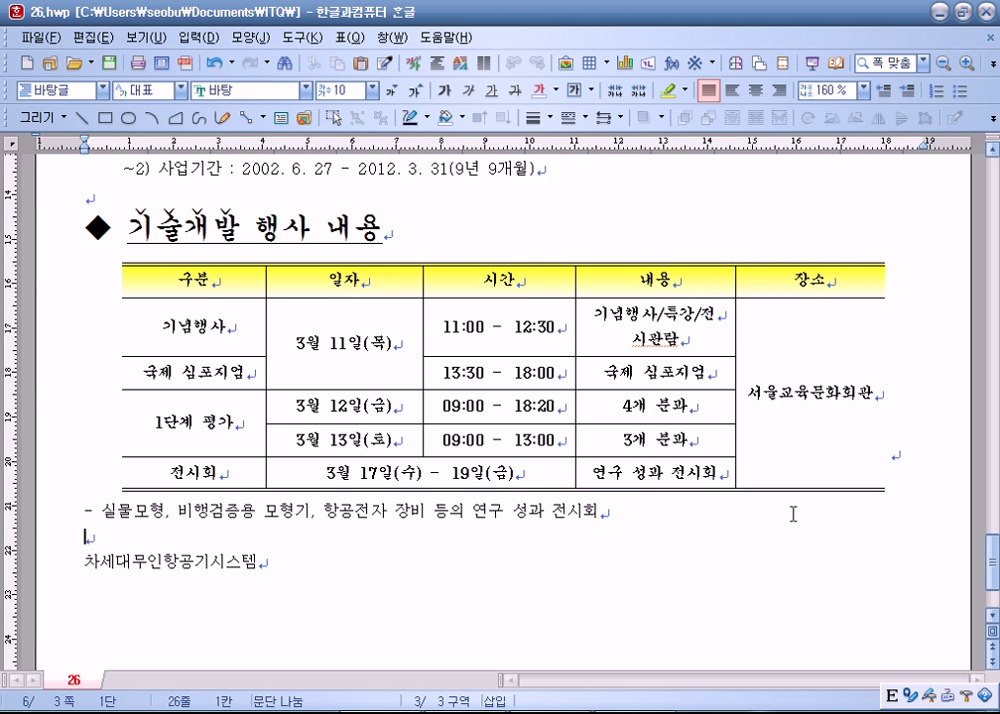
Step: Apply double-line borders to the top and bottom edges of the table's header row and dismiss the update notice
{"action": "left_click_drag", "start_coordinate": [178, 280], "coordinate": [779, 288]}
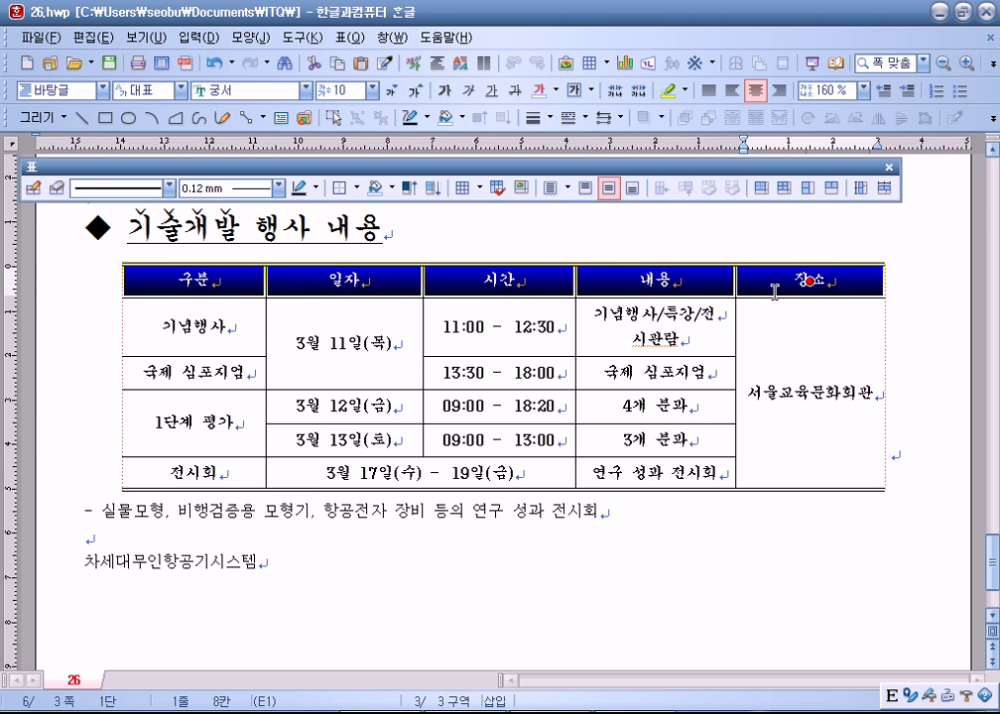
{"action": "key", "text": "l"}
{"action": "left_click", "coordinate": [413, 230]}
{"action": "left_click", "coordinate": [645, 394]}
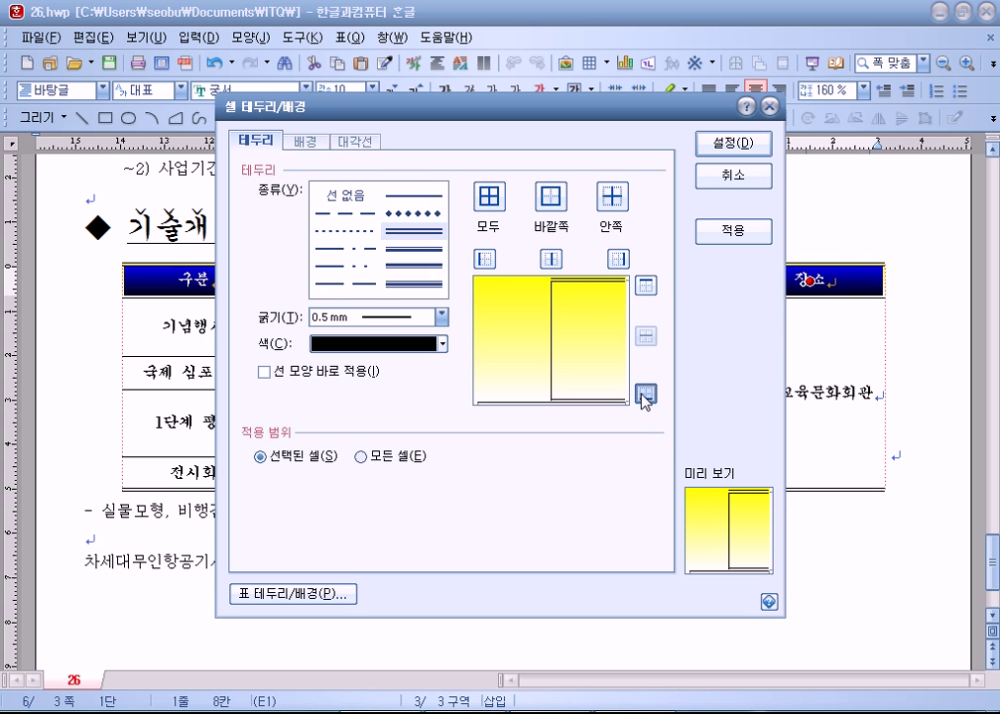
{"action": "left_click", "coordinate": [645, 286]}
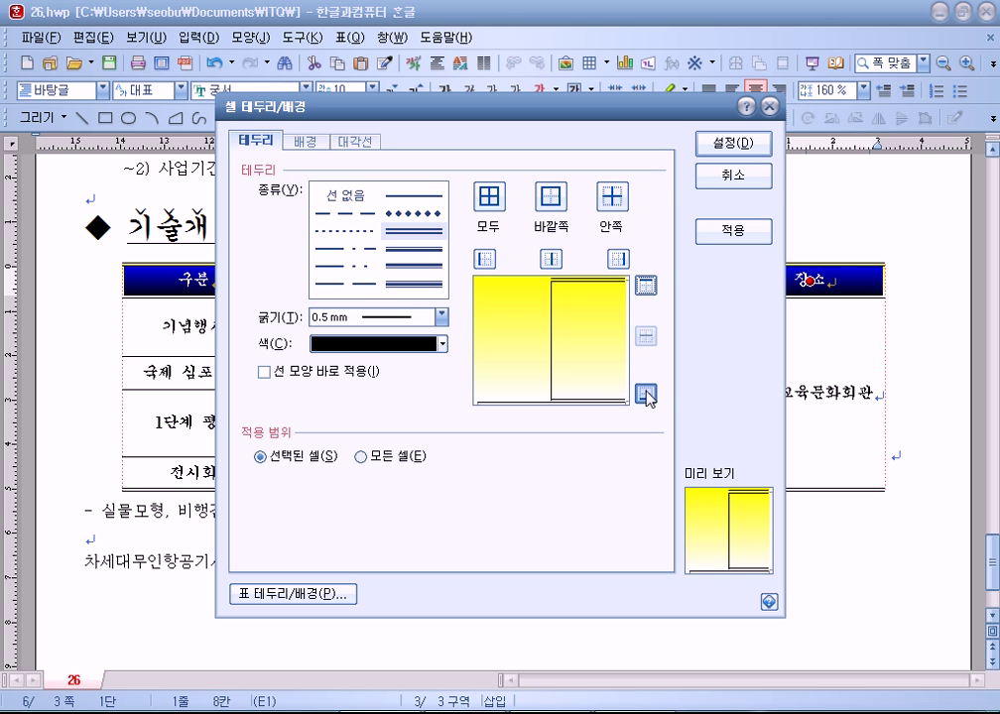
{"action": "left_click", "coordinate": [735, 148]}
{"action": "left_click", "coordinate": [736, 205]}
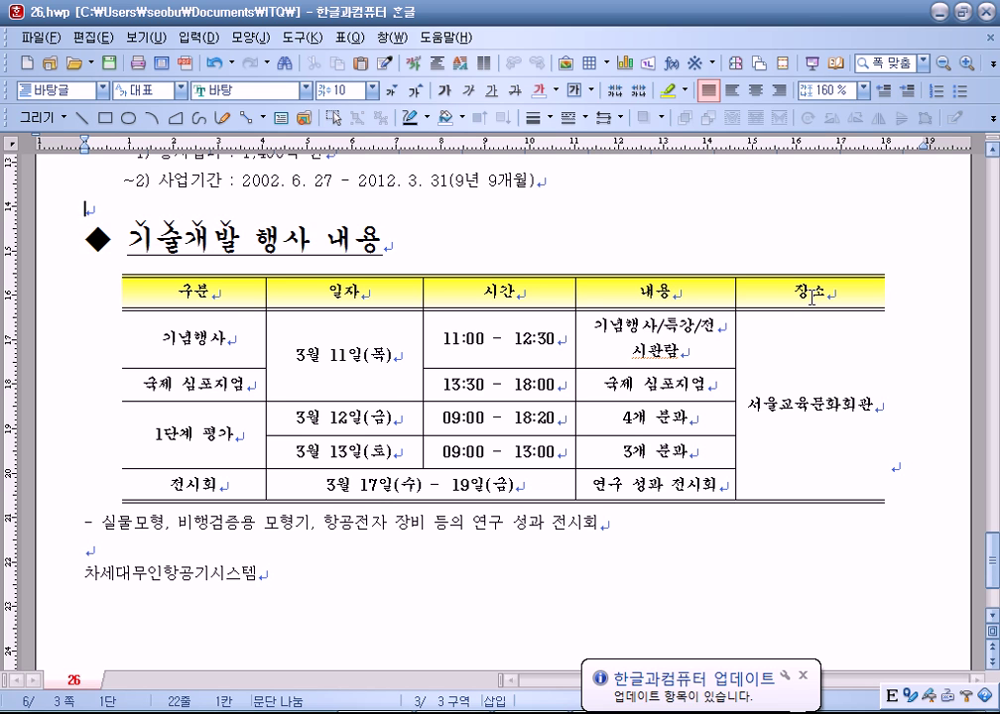
{"action": "left_click", "coordinate": [804, 676]}
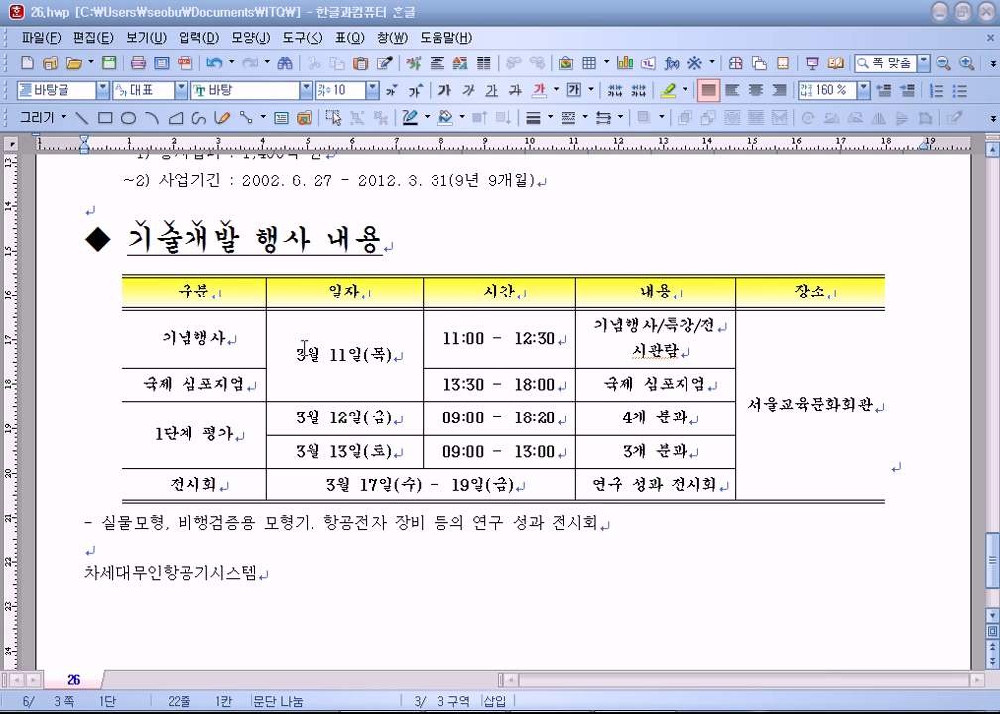
Step: Format the closing line 차세대무인항공기시스템 in 돋움 at 25 pt, bold and centred
{"action": "left_click_drag", "start_coordinate": [79, 574], "coordinate": [324, 571]}
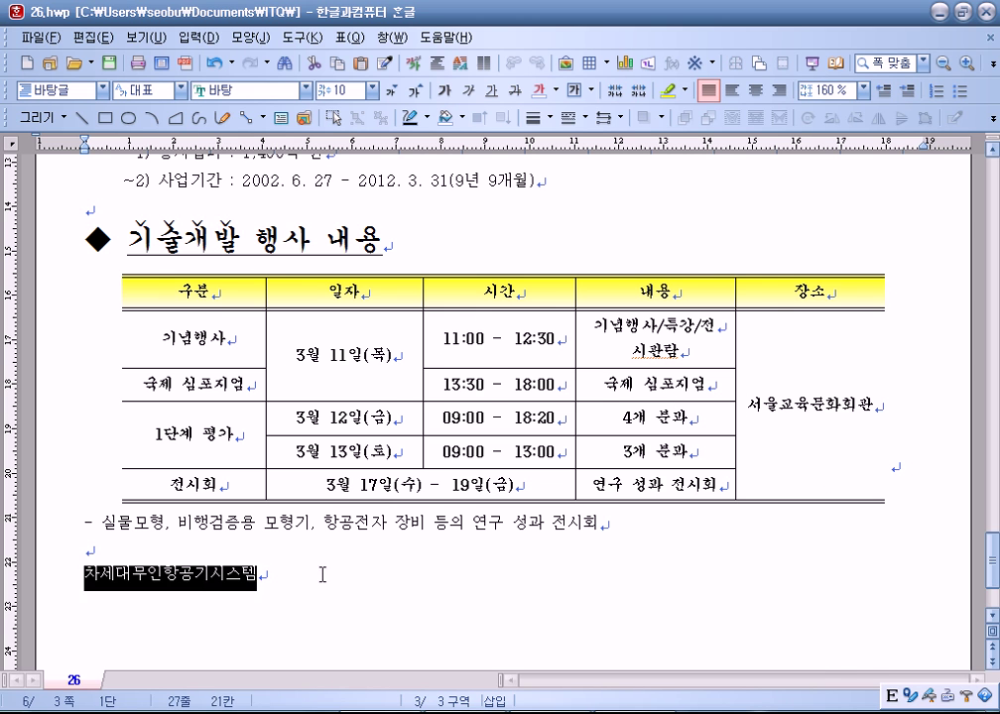
{"action": "scroll", "coordinate": [357, 478], "scroll_direction": "down", "scroll_amount": 2}
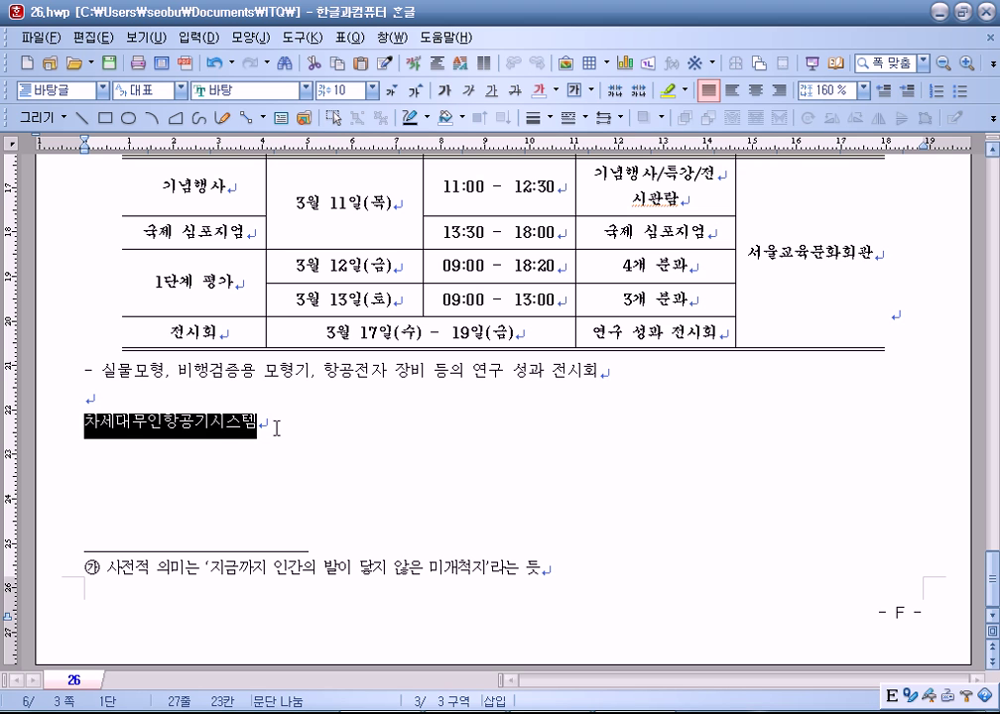
{"action": "left_click", "coordinate": [305, 90]}
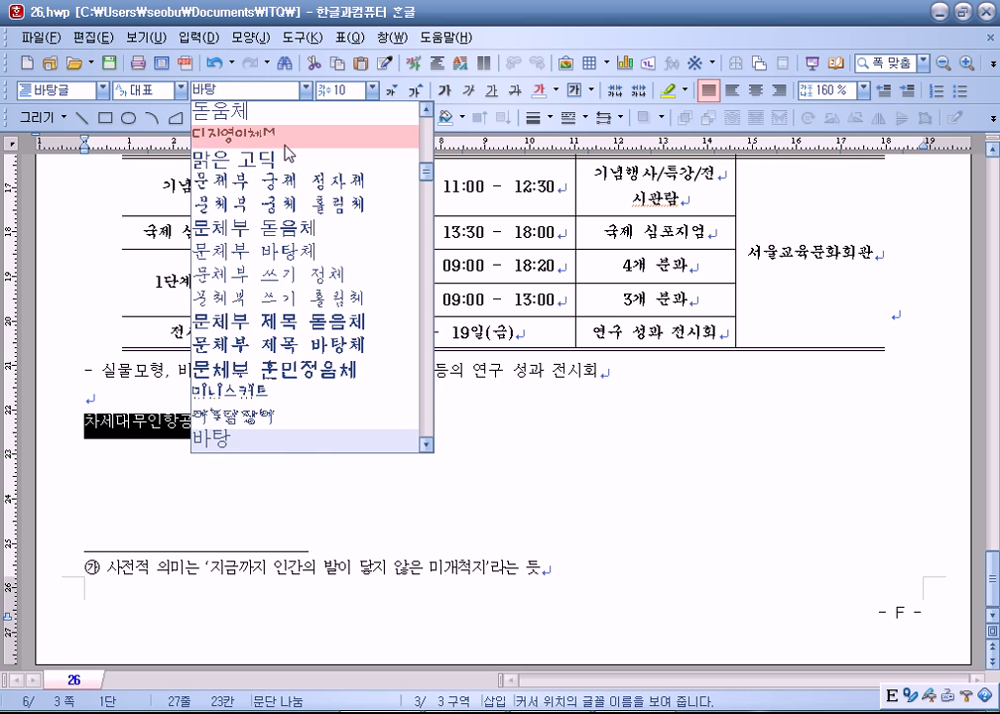
{"action": "scroll", "coordinate": [223, 224], "scroll_direction": "up", "scroll_amount": 2}
{"action": "left_click", "coordinate": [223, 226]}
{"action": "left_click", "coordinate": [416, 91]}
{"action": "left_click", "coordinate": [417, 92]}
{"action": "left_click", "coordinate": [417, 91]}
{"action": "left_click", "coordinate": [416, 91]}
{"action": "left_click", "coordinate": [417, 91]}
{"action": "left_click", "coordinate": [417, 91]}
{"action": "left_click", "coordinate": [417, 91]}
{"action": "left_click", "coordinate": [417, 91]}
{"action": "left_click", "coordinate": [416, 92]}
{"action": "left_click", "coordinate": [417, 91]}
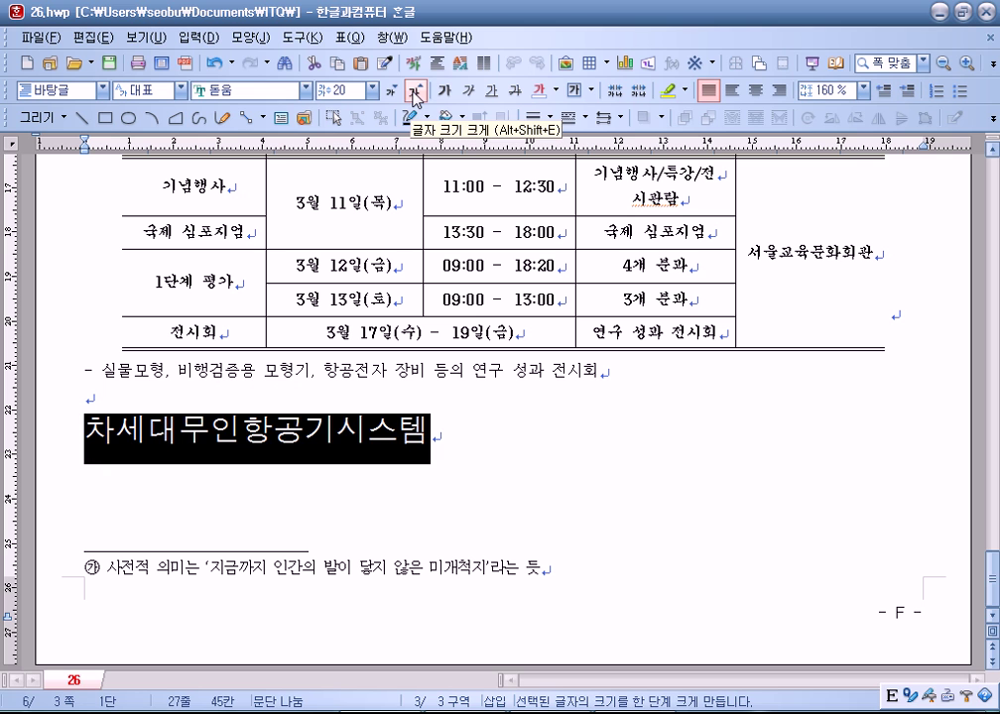
{"action": "left_click", "coordinate": [416, 91]}
{"action": "left_click", "coordinate": [417, 91]}
{"action": "left_click", "coordinate": [417, 92]}
{"action": "left_click", "coordinate": [417, 91]}
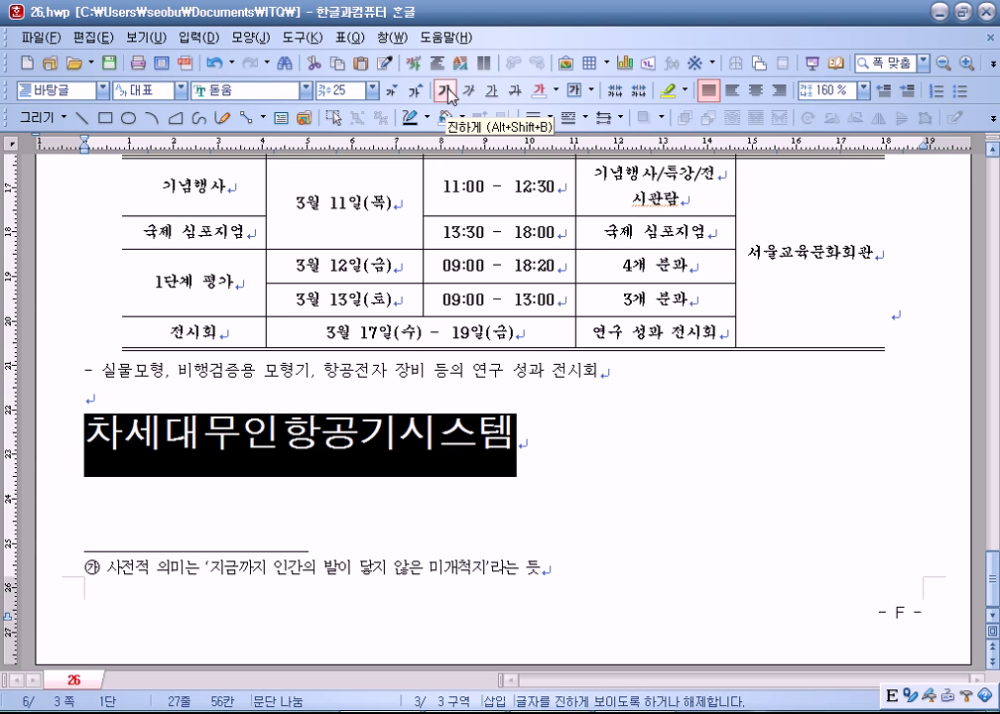
{"action": "left_click", "coordinate": [446, 91]}
{"action": "left_click", "coordinate": [756, 91]}
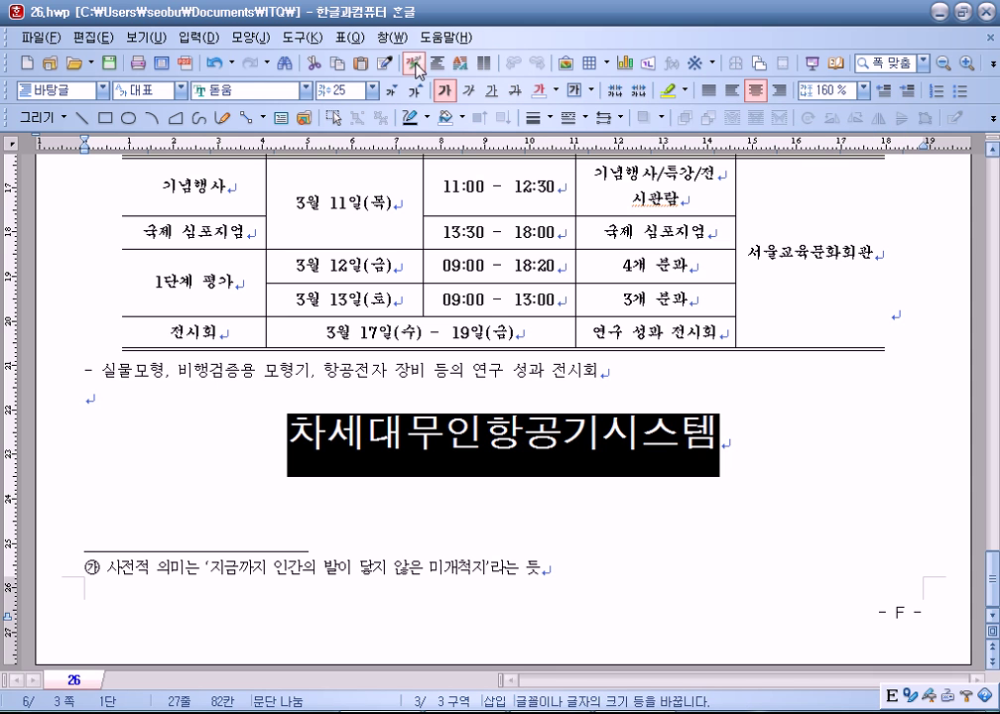
Step: Reduce the character width (장평) of the 차세대무인항공기시스템 line to about 90%
{"action": "left_click", "coordinate": [250, 38]}
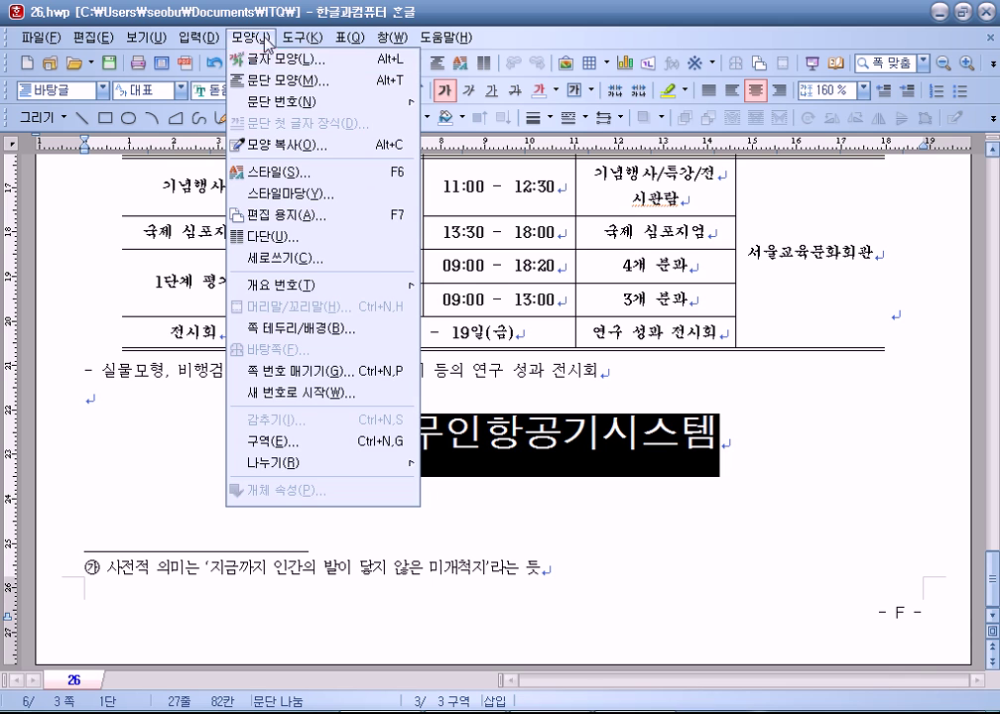
{"action": "left_click", "coordinate": [251, 37]}
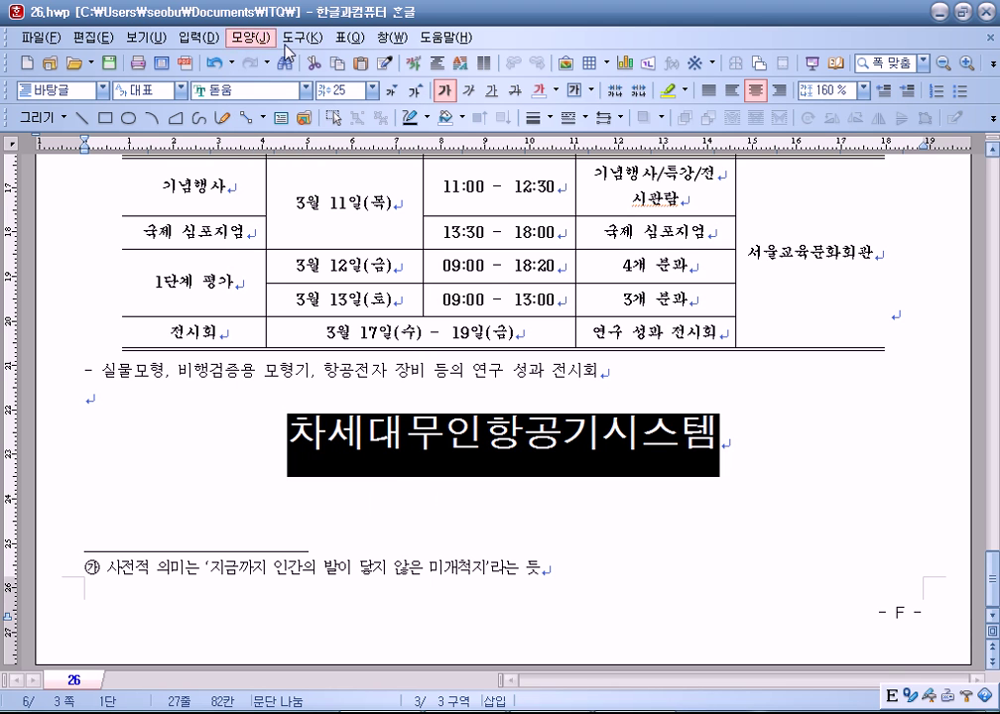
{"action": "left_click", "coordinate": [436, 66]}
{"action": "left_click_drag", "start_coordinate": [435, 152], "coordinate": [545, 73]}
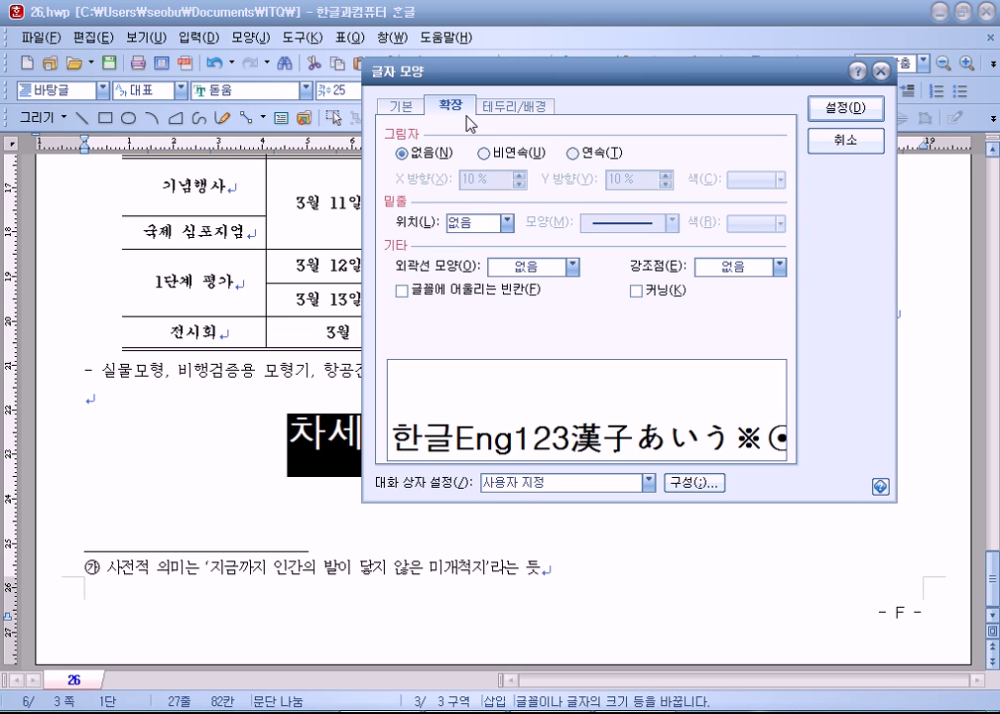
{"action": "left_click", "coordinate": [385, 109]}
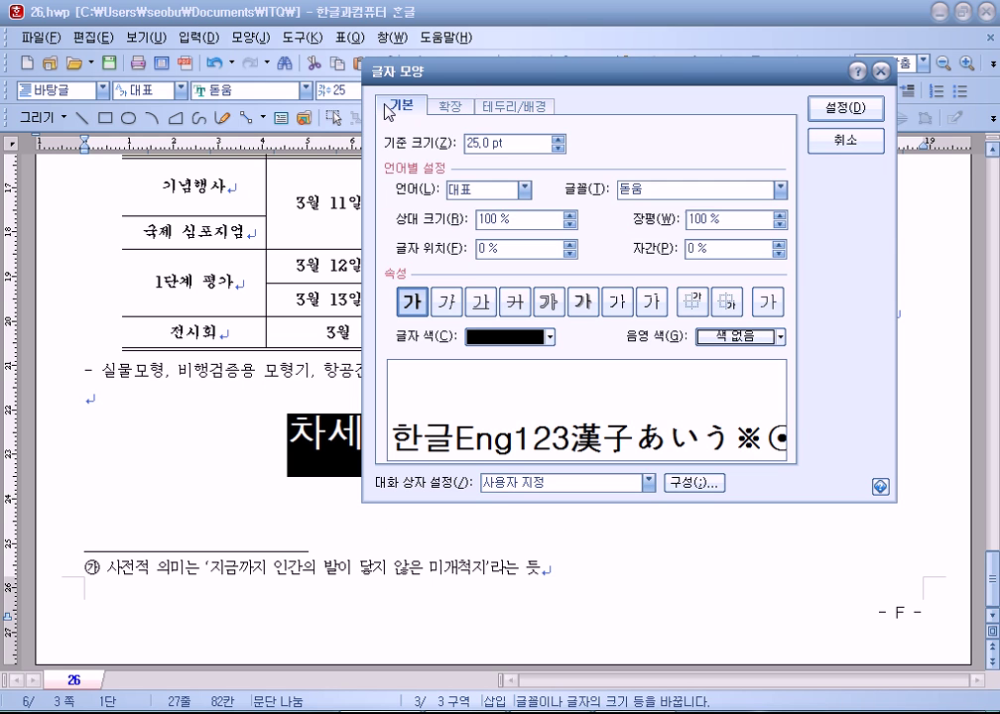
{"action": "left_click", "coordinate": [780, 225]}
{"action": "left_click", "coordinate": [780, 225]}
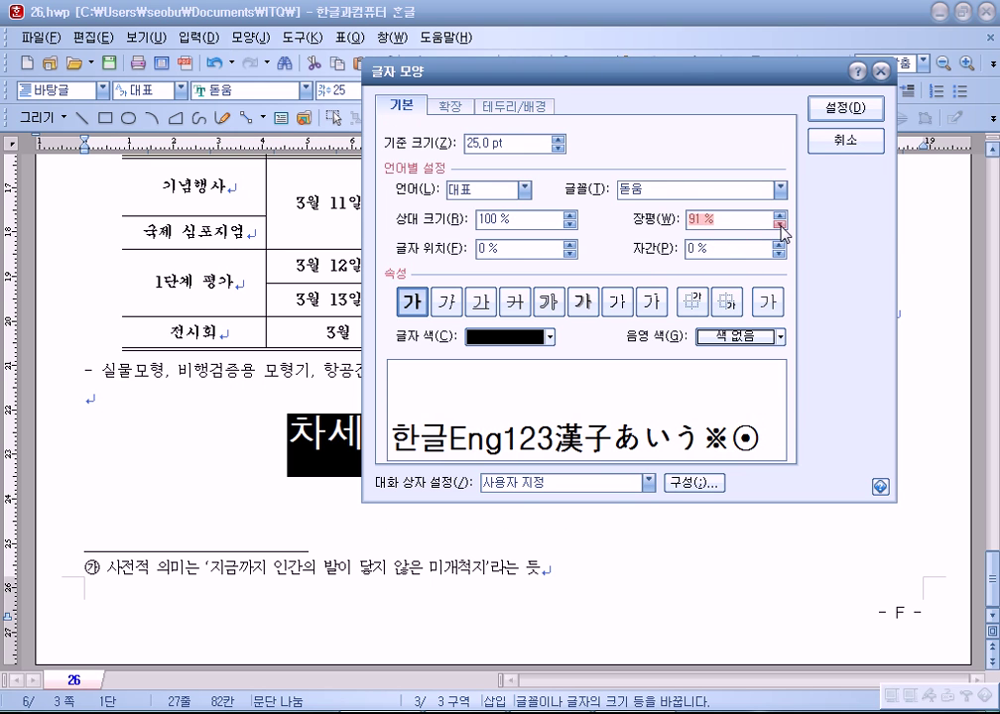
{"action": "left_click", "coordinate": [836, 111]}
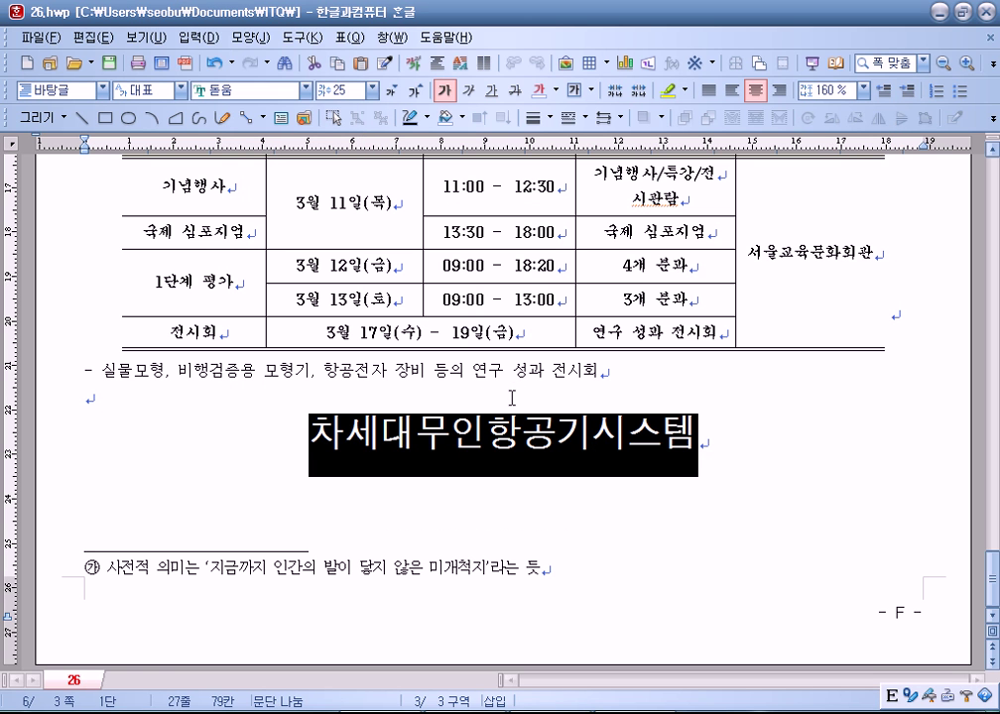
{"action": "left_click", "coordinate": [685, 524]}
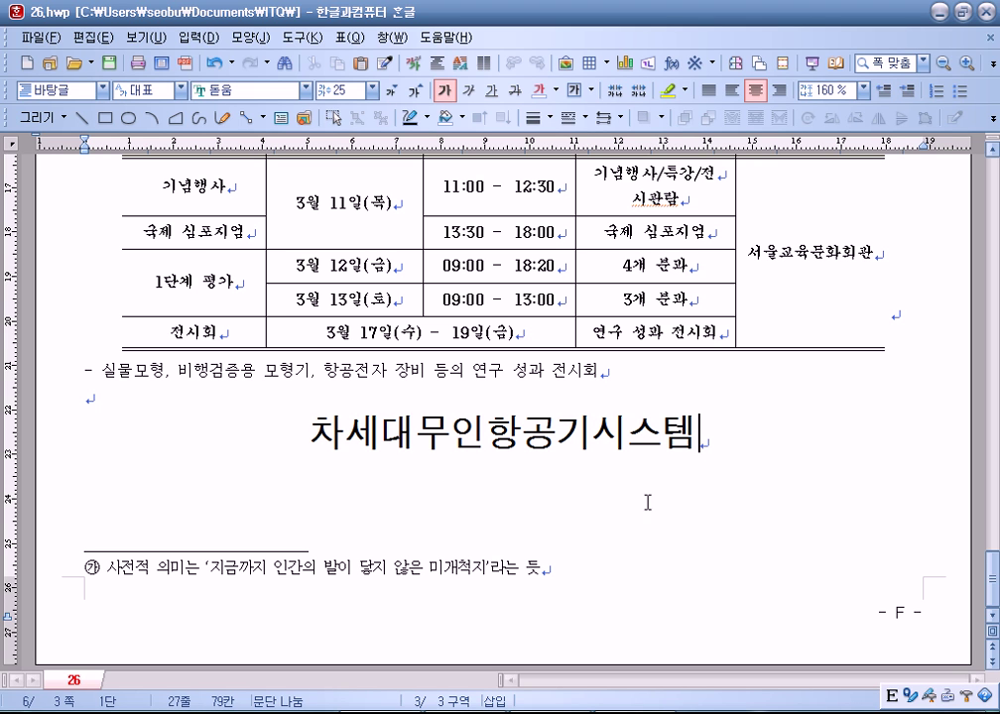
Step: Save the document, then add an empty line and a page break after the 차세대무인항공기시스템 line
{"action": "left_click", "coordinate": [110, 64]}
{"action": "key", "text": "Return"}
{"action": "key", "text": "ctrl+Return"}
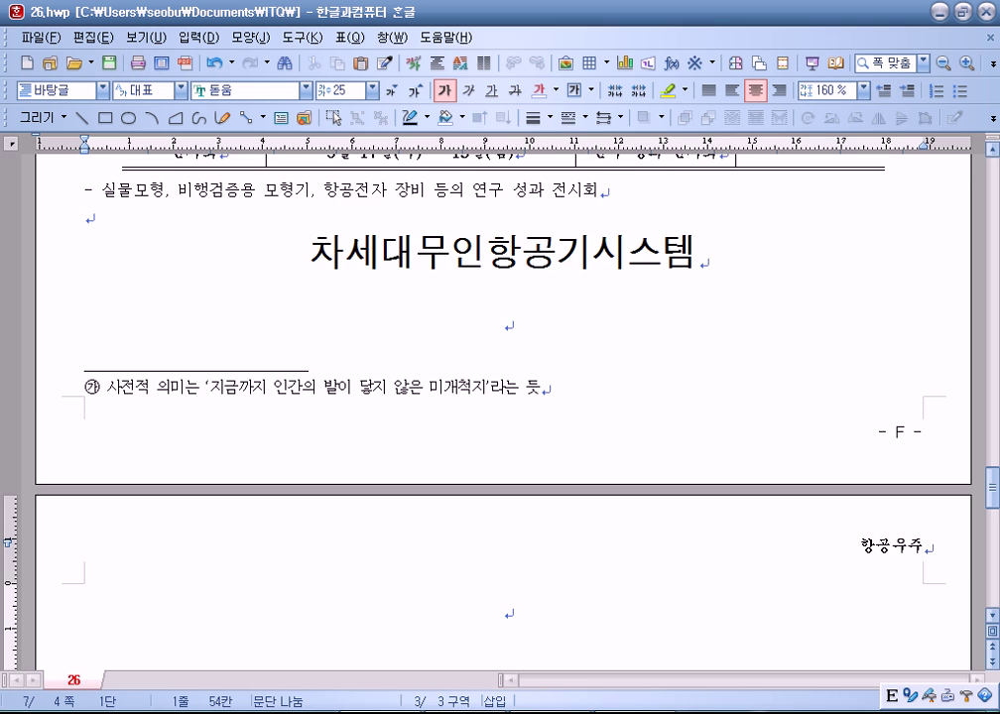
Step: Add an empty line on the new page and review the transition from the 차세대무인항공기시스템 page
{"action": "scroll", "coordinate": [697, 473], "scroll_direction": "up", "scroll_amount": 3}
{"action": "left_click", "coordinate": [725, 406]}
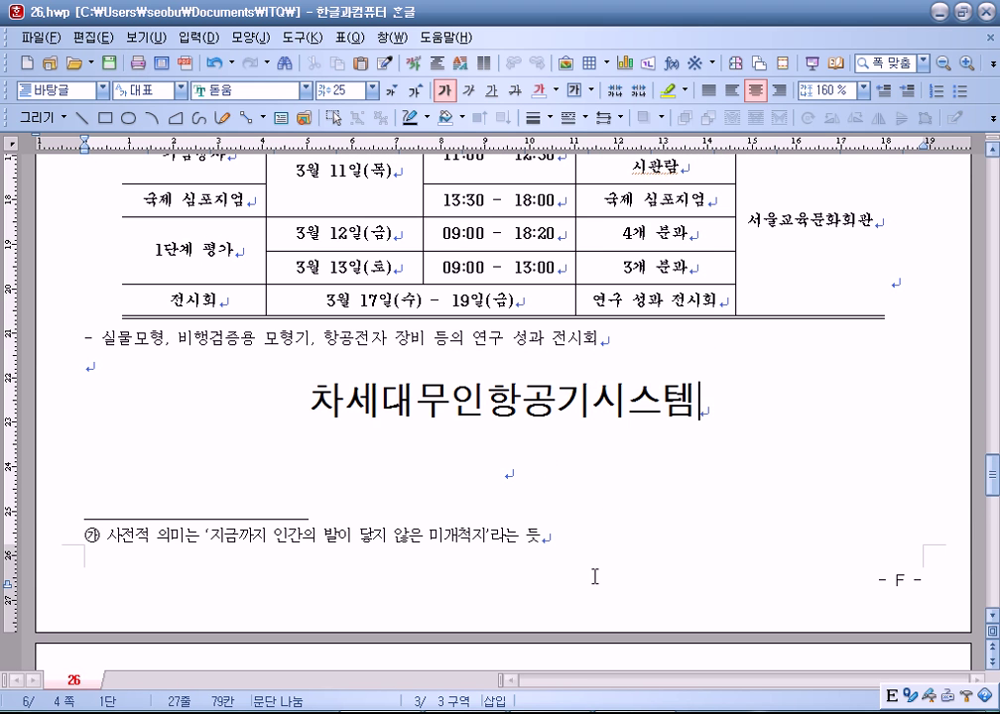
{"action": "scroll", "coordinate": [491, 538], "scroll_direction": "down", "scroll_amount": 3}
{"action": "left_click", "coordinate": [516, 540]}
{"action": "scroll", "coordinate": [566, 518], "scroll_direction": "down", "scroll_amount": 2}
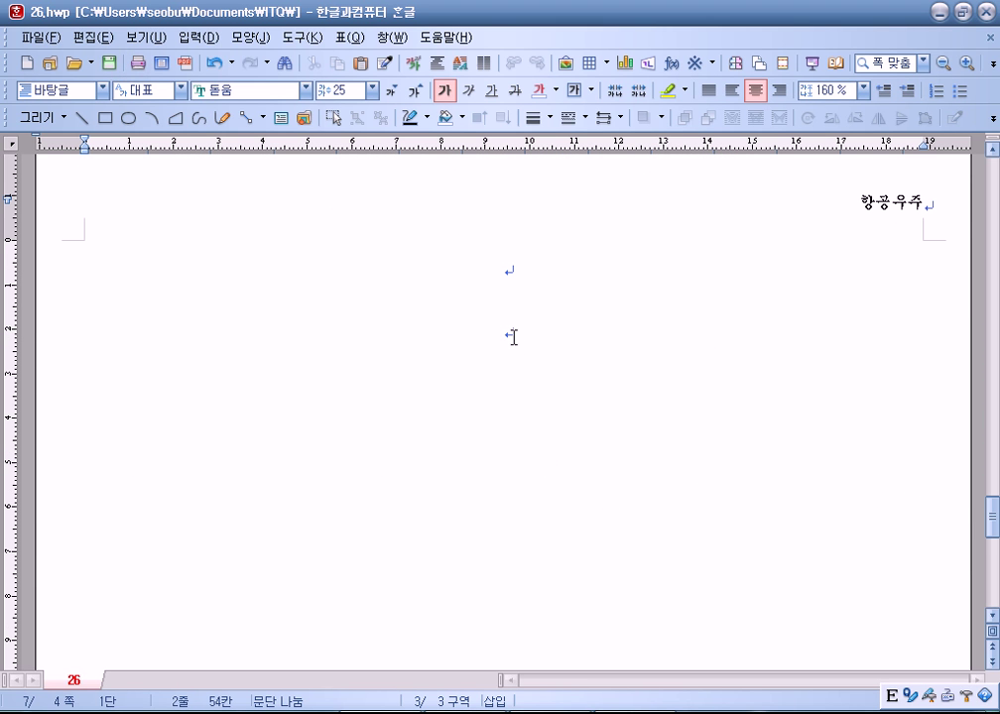
{"action": "scroll", "coordinate": [520, 393], "scroll_direction": "up", "scroll_amount": 1}
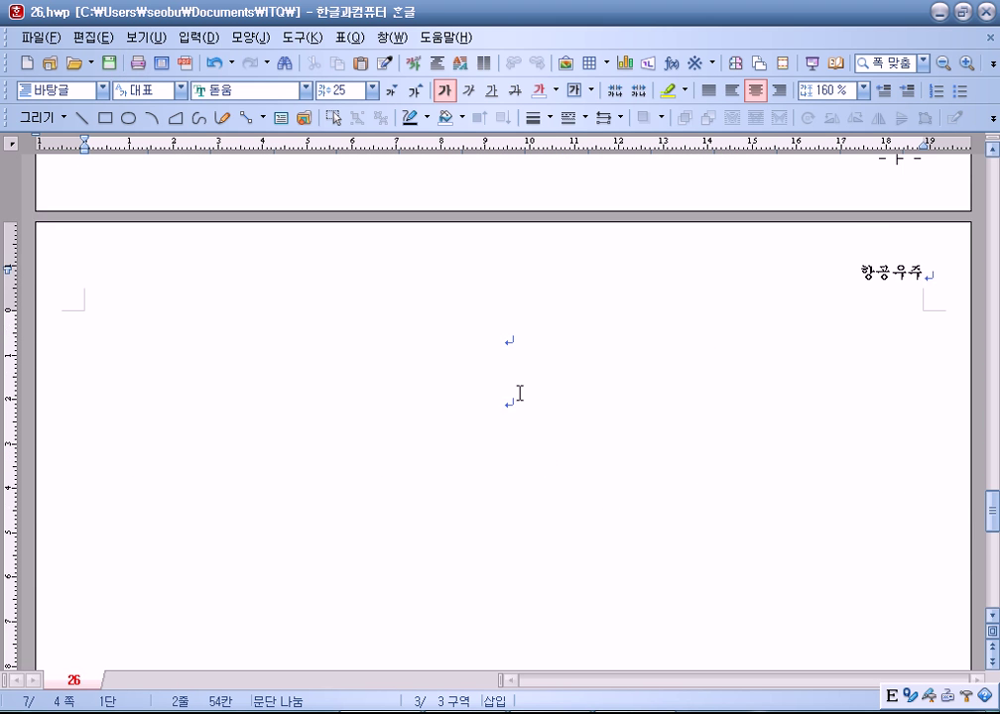
Step: Delete the empty line and the extra page that follow the 차세대무인항공기시스템 line
{"action": "scroll", "coordinate": [520, 393], "scroll_direction": "up", "scroll_amount": 1}
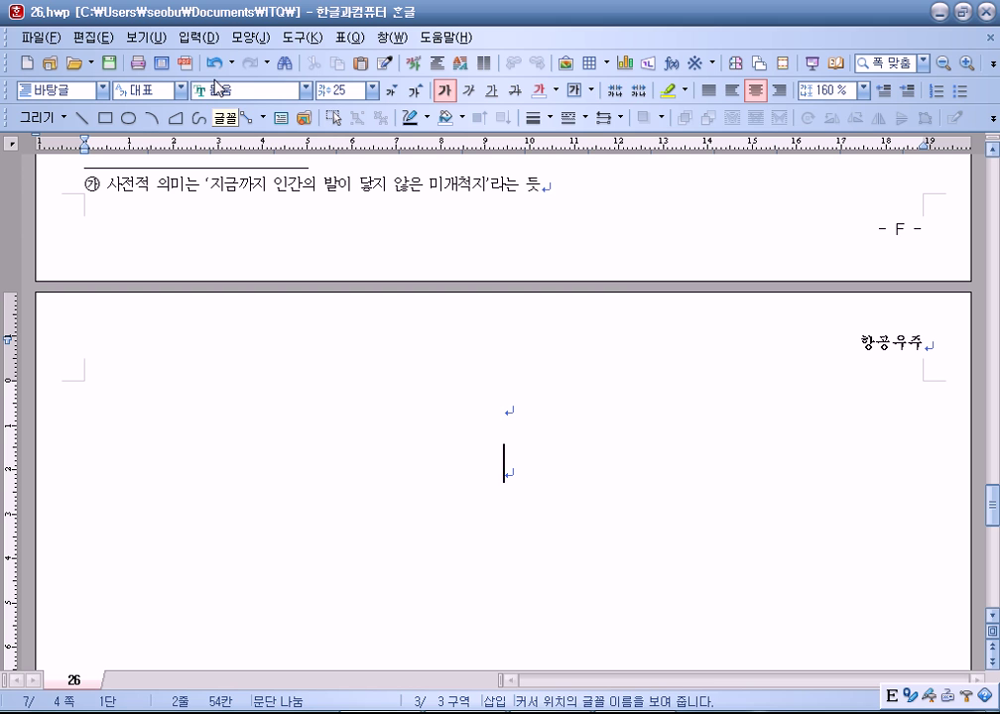
{"action": "scroll", "coordinate": [182, 171], "scroll_direction": "up", "scroll_amount": 5}
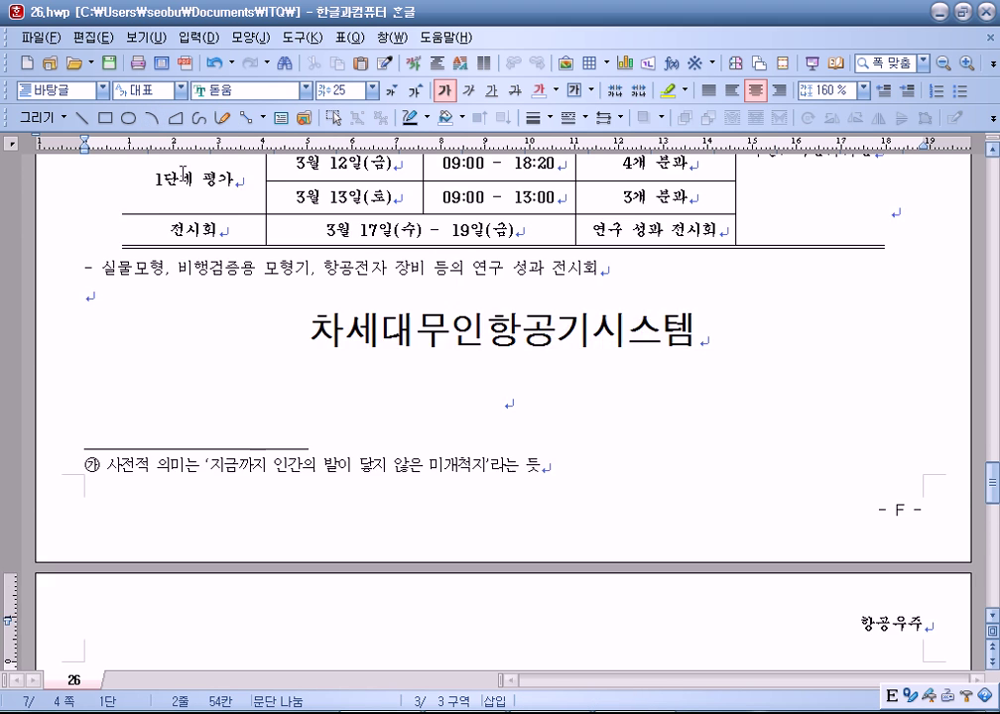
{"action": "scroll", "coordinate": [182, 171], "scroll_direction": "up", "scroll_amount": 1}
{"action": "left_click", "coordinate": [710, 411]}
{"action": "left_click_drag", "start_coordinate": [344, 399], "coordinate": [557, 399]}
{"action": "left_click", "coordinate": [675, 399]}
{"action": "left_click", "coordinate": [705, 409]}
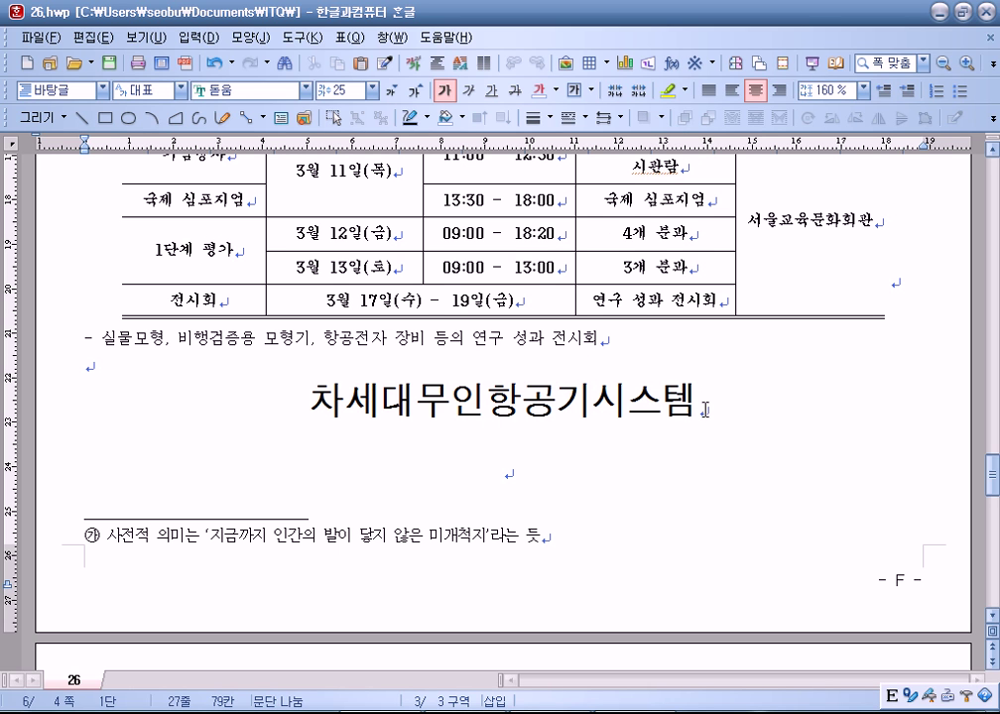
{"action": "key", "text": "Delete"}
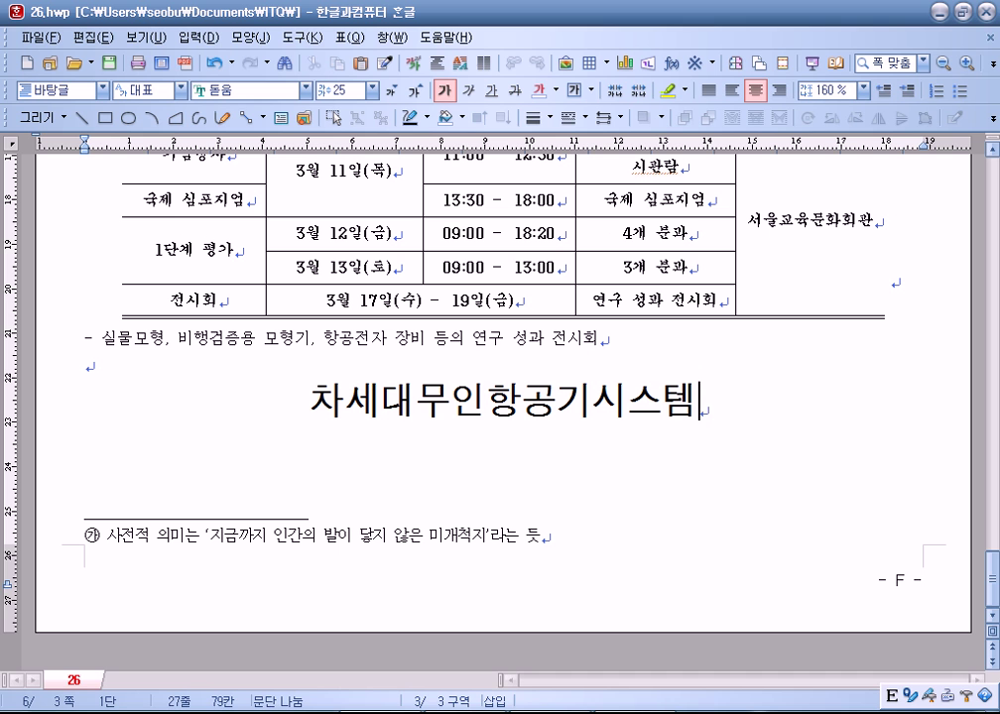
Step: Add empty lines and a page break after the 차세대무인항공기시스템 line, then remove them again
{"action": "key", "text": "Return"}
{"action": "scroll", "coordinate": [673, 389], "scroll_direction": "down", "scroll_amount": 5}
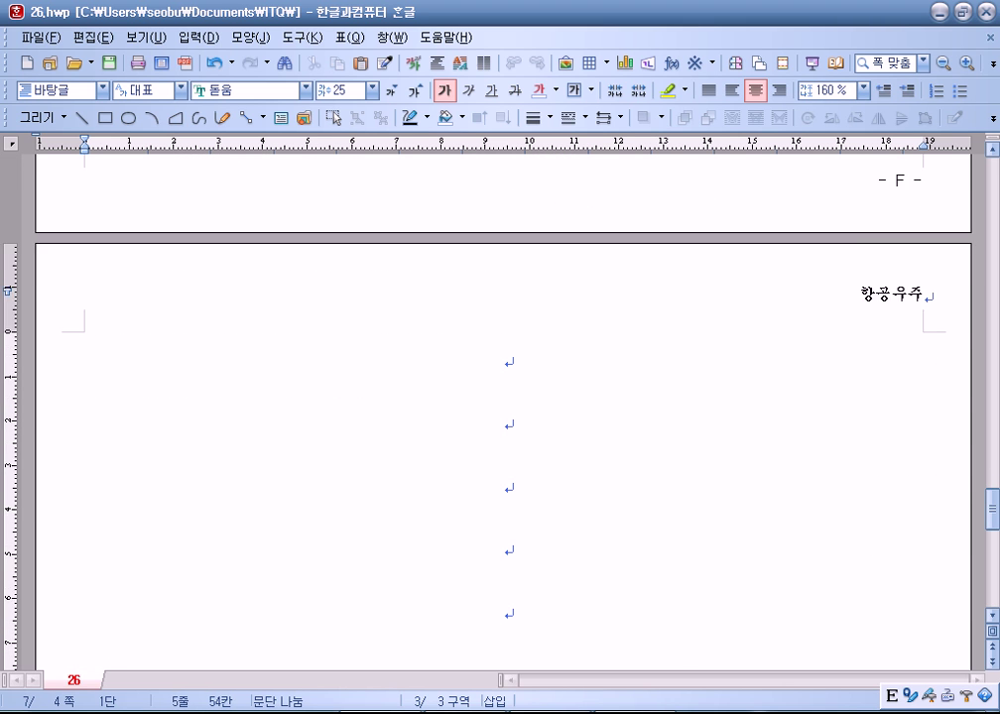
{"action": "scroll", "coordinate": [673, 389], "scroll_direction": "up", "scroll_amount": 3}
{"action": "left_click", "coordinate": [758, 317]}
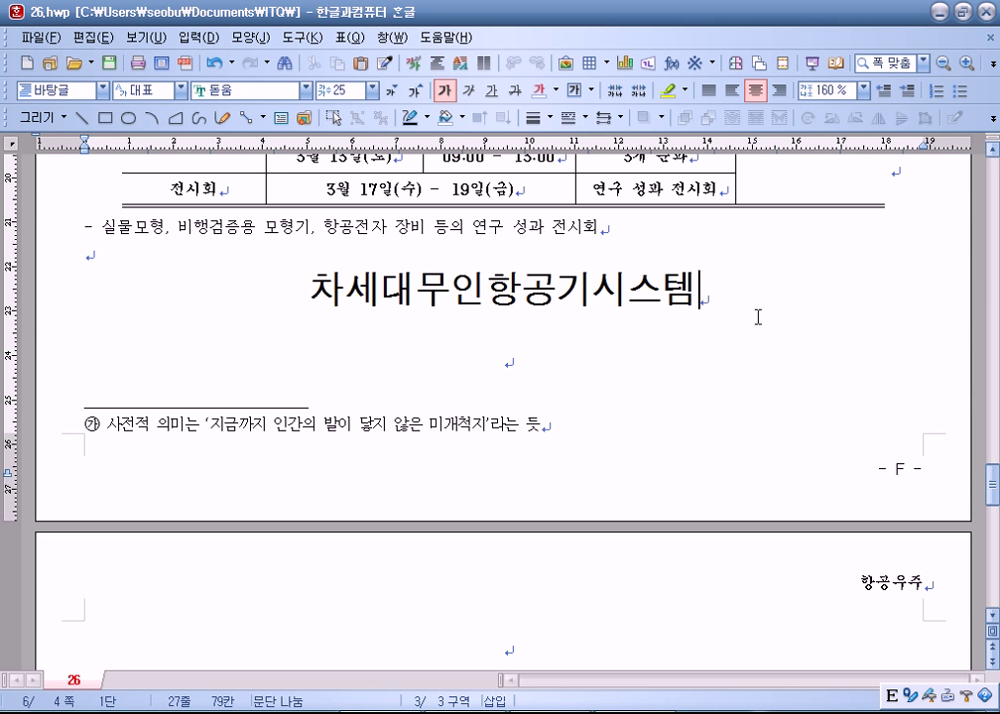
{"action": "key", "text": "Delete"}
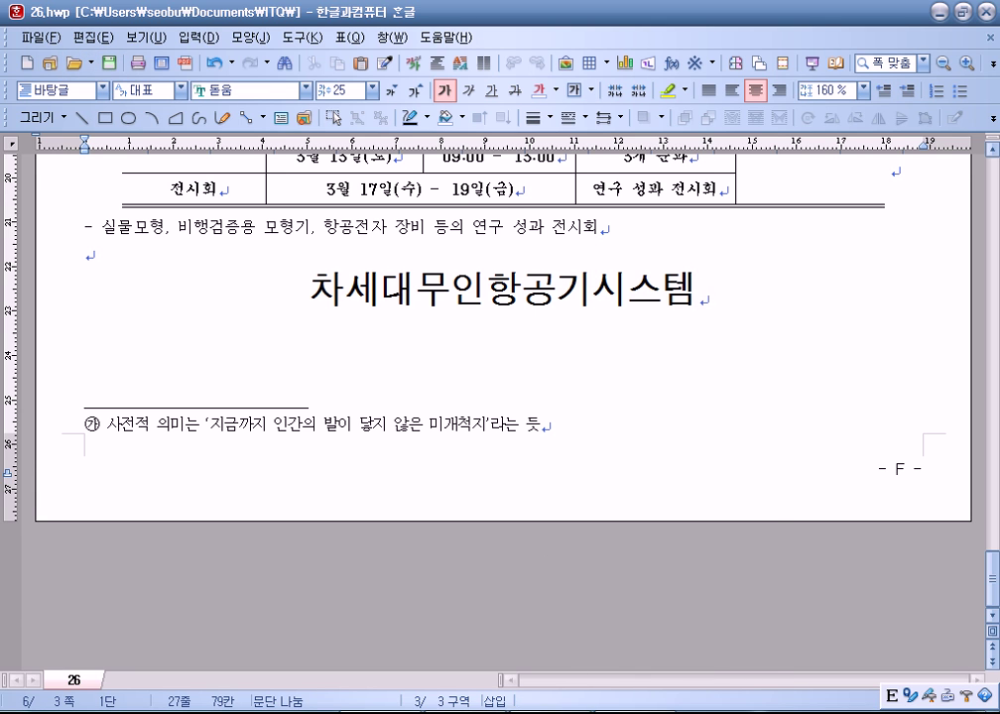
Step: Close the untitled Paint drawing without saving its changes
{"action": "right_click", "coordinate": [559, 710]}
{"action": "left_click", "coordinate": [559, 679]}
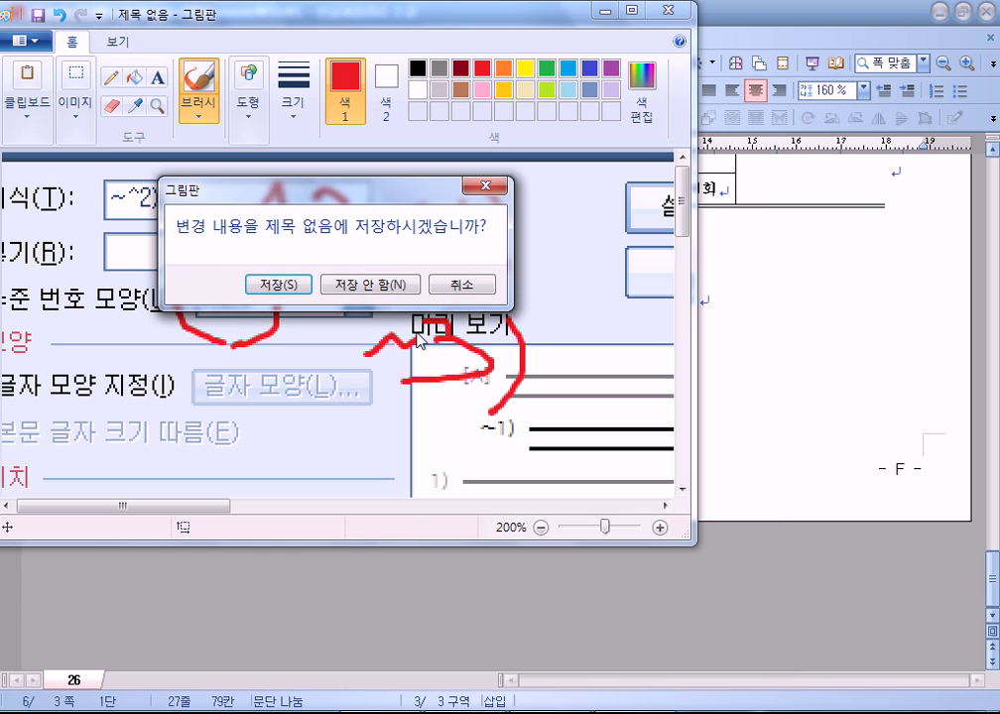
{"action": "left_click", "coordinate": [326, 284]}
Step: Switch to the untitled Notepad note, maximise its window and delete all of its text
{"action": "left_click", "coordinate": [515, 712]}
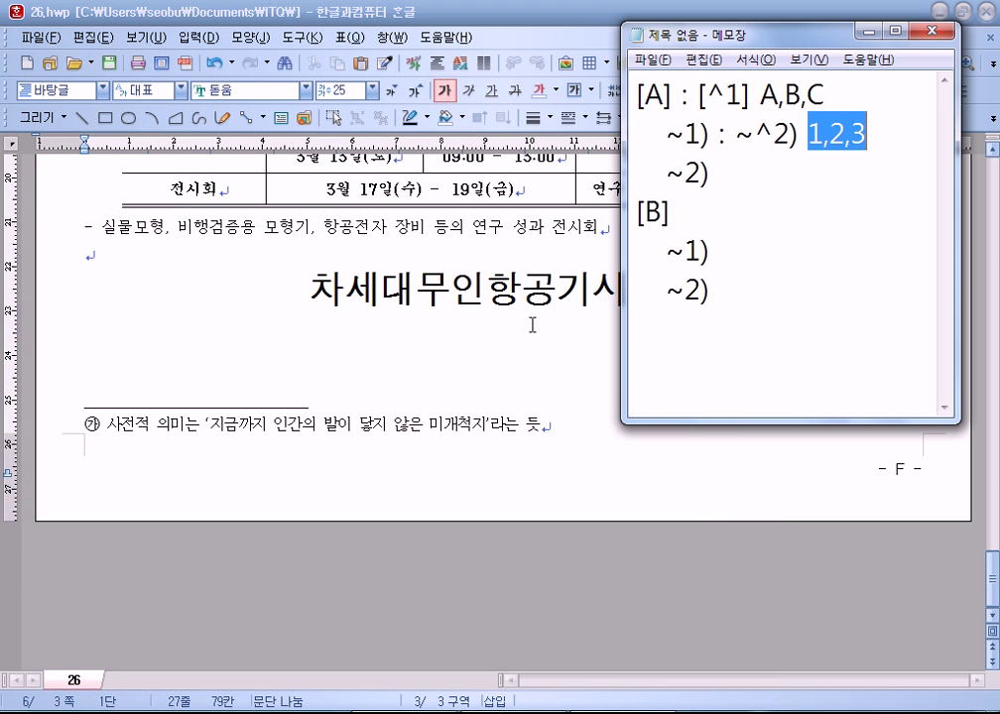
{"action": "double_click", "coordinate": [734, 42]}
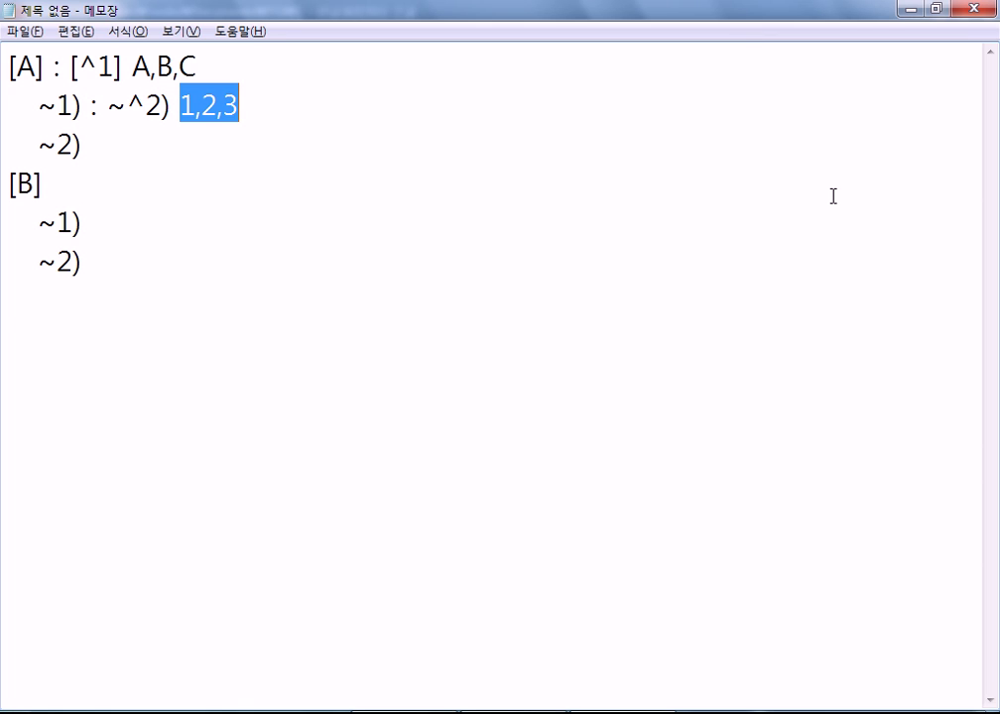
{"action": "key", "text": "ctrl+a"}
{"action": "key", "text": "Delete"}
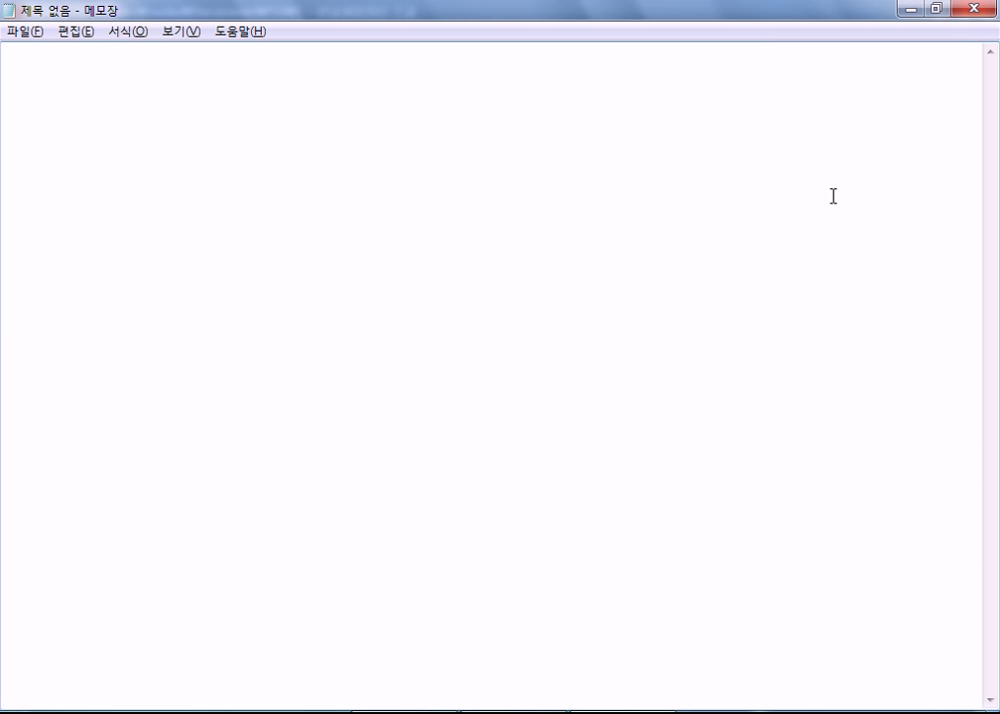
Step: Write "문장을 입력....." in Korean as the start of the empty note
{"action": "type", "text": "ans"}
{"action": "key", "text": "BackSpace"}
{"action": "key", "text": "BackSpace"}
{"action": "key", "text": "BackSpace"}
{"action": "key", "text": "Hangul"}
{"action": "type", "text": "문자"}
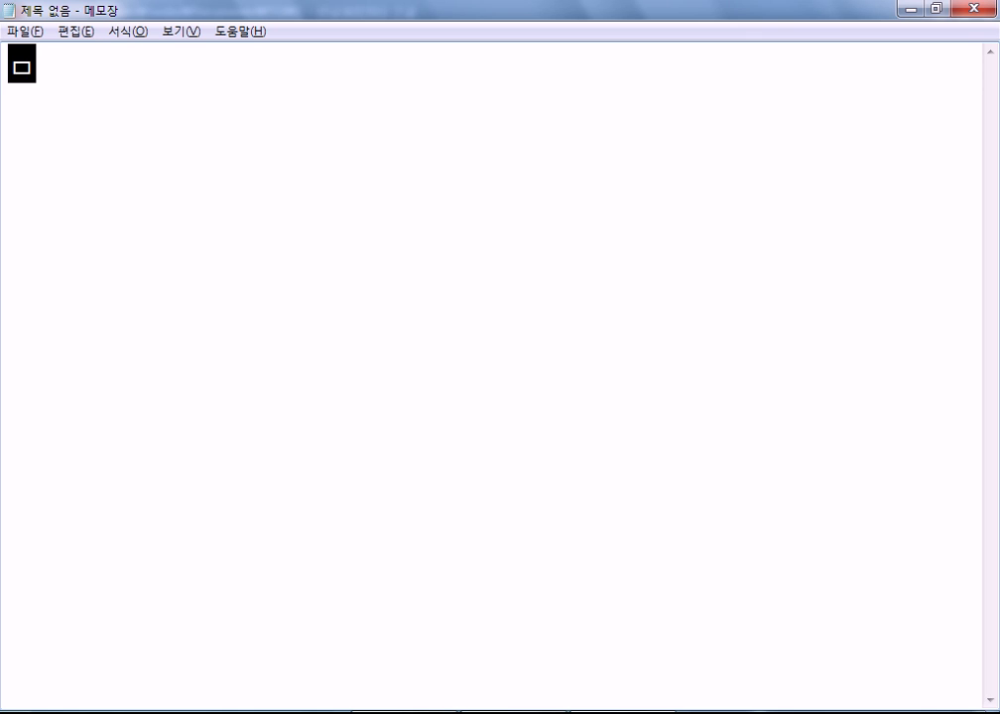
{"action": "type", "text": "ㅇ을 입려"}
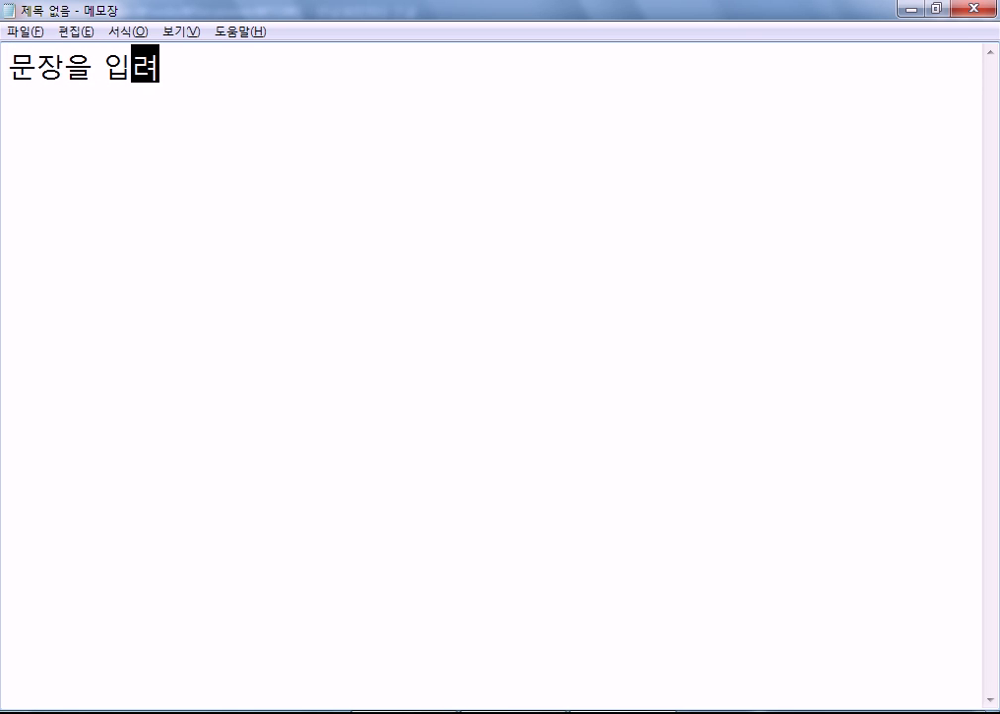
{"action": "type", "text": "ㄱ....."}
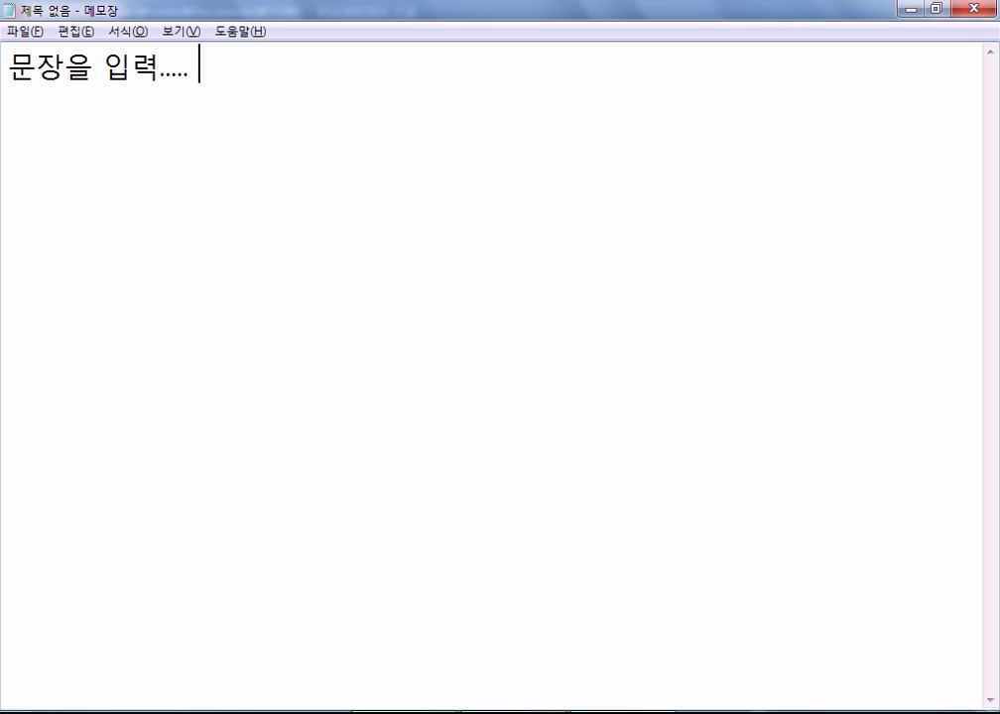
Step: Continue the note on the same line with "입력이 끝나면 엔터" and end the line
{"action": "type", "text": " 문장으ㄹ"}
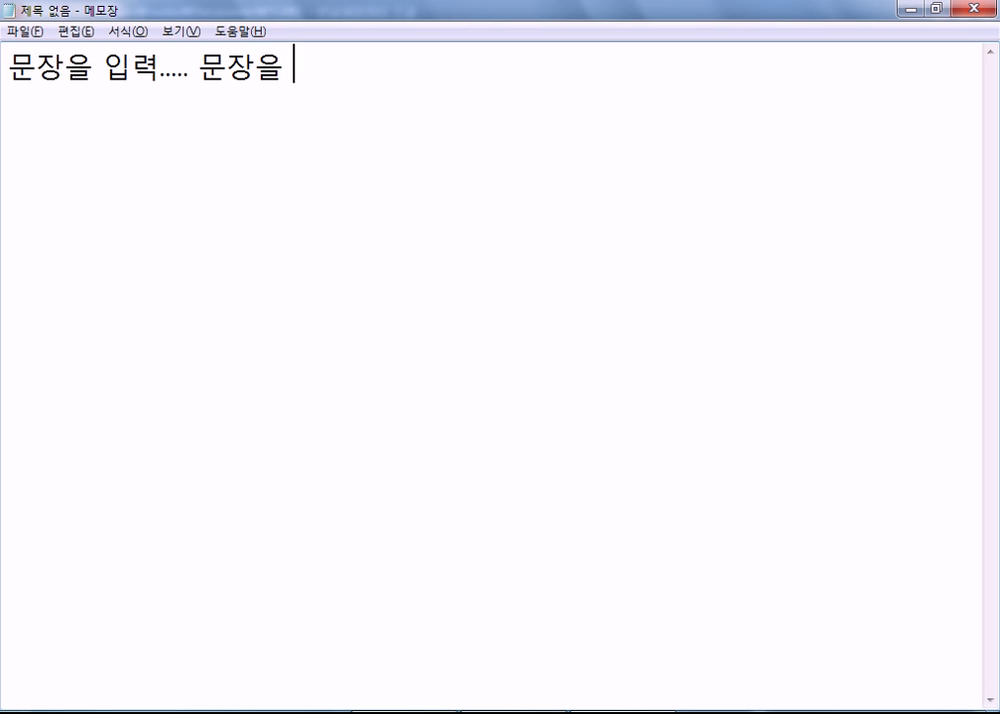
{"action": "key", "text": "BackSpace"}
{"action": "key", "text": "BackSpace"}
{"action": "key", "text": "BackSpace"}
{"action": "type", "text": "일"}
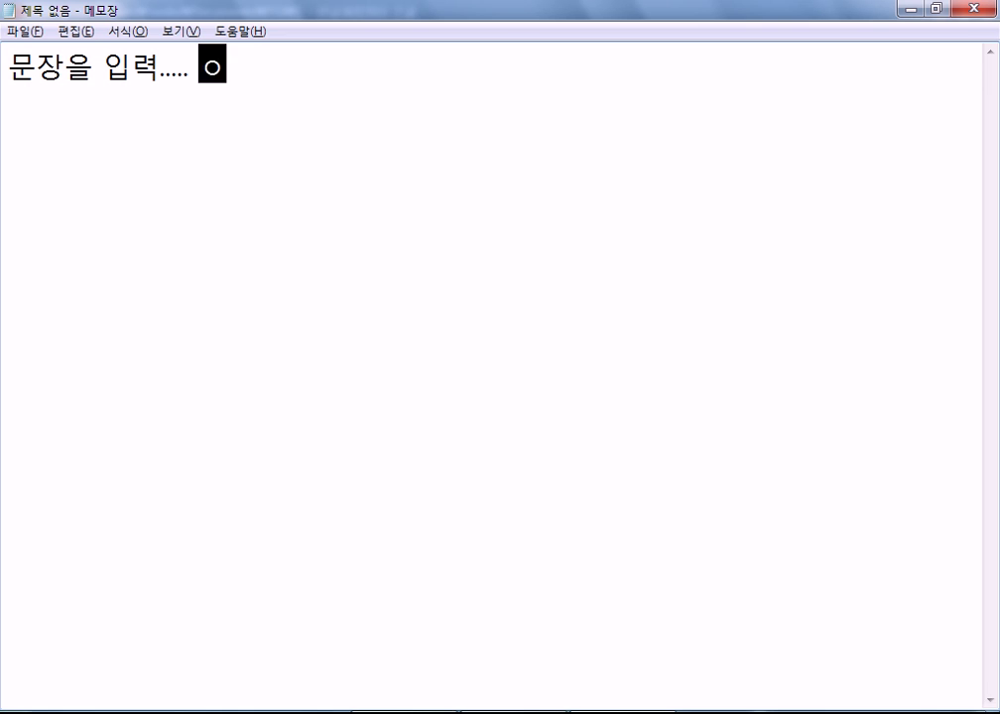
{"action": "type", "text": "력이 ㄲ"}
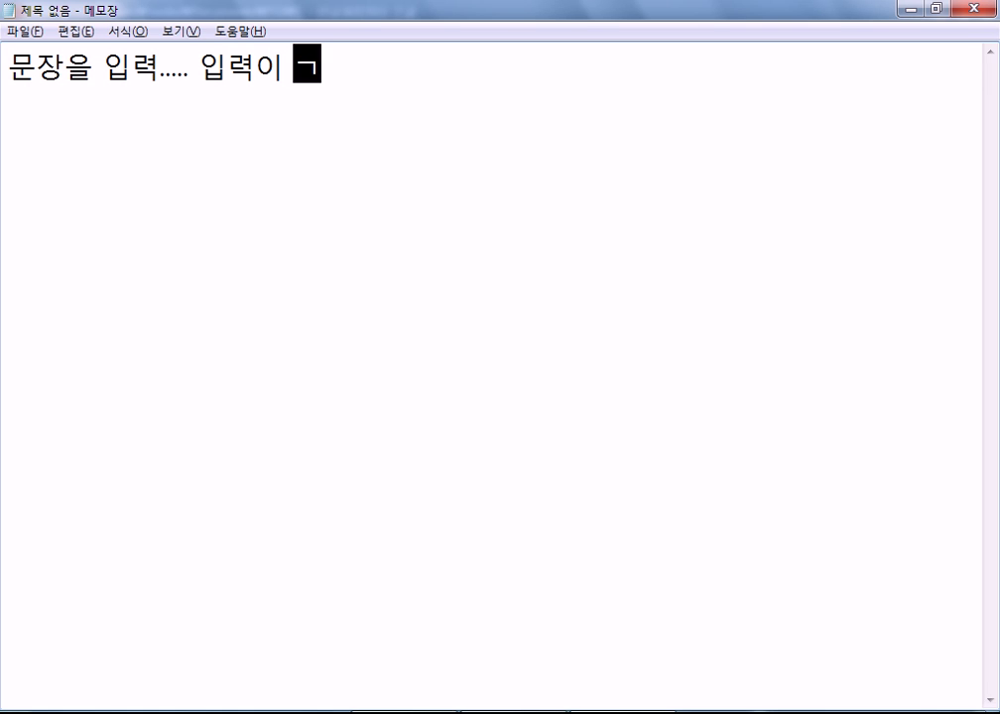
{"action": "type", "text": "끝나면 "}
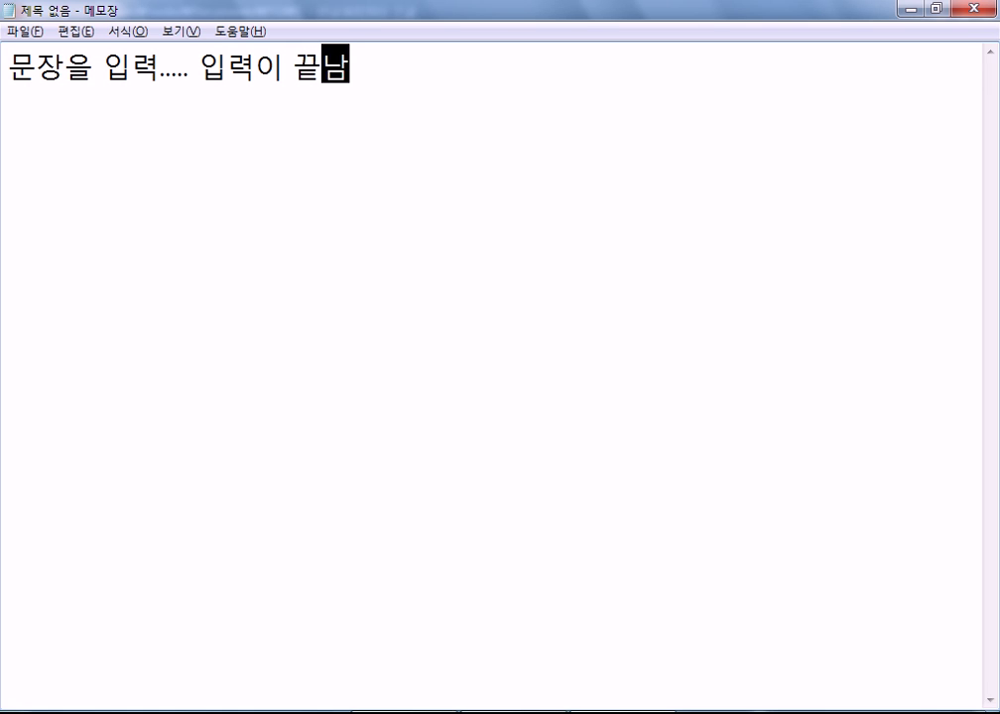
{"action": "type", "text": "엔터"}
{"action": "key", "text": "Return"}
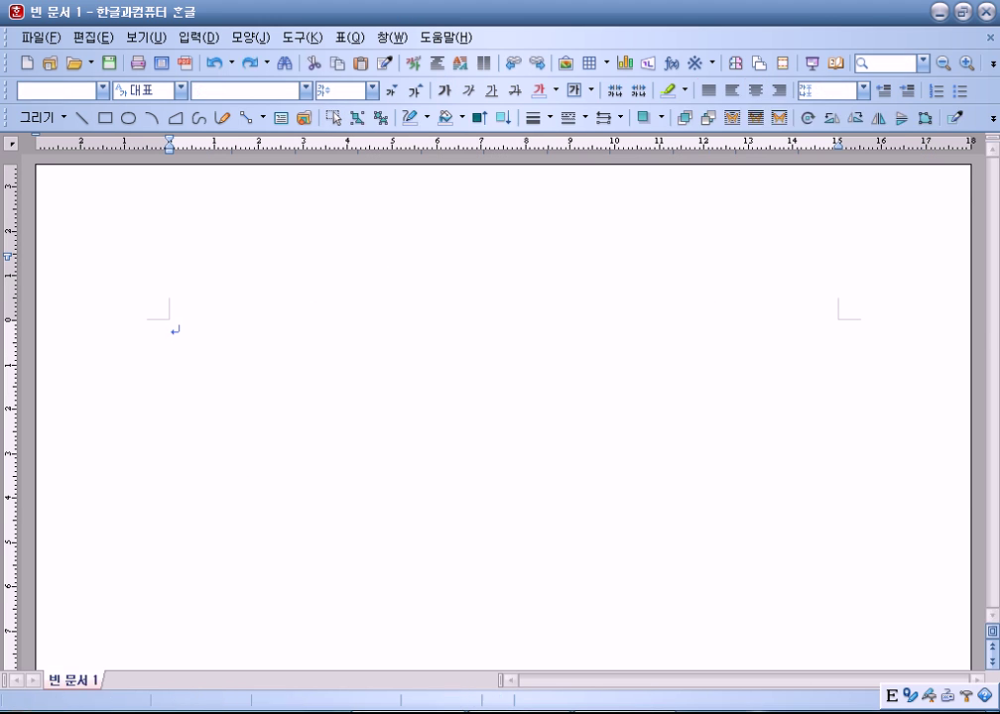
Step: In a blank Hangul document, enter 내용 in Korean and start a new line
{"action": "type", "text": "sodyud"}
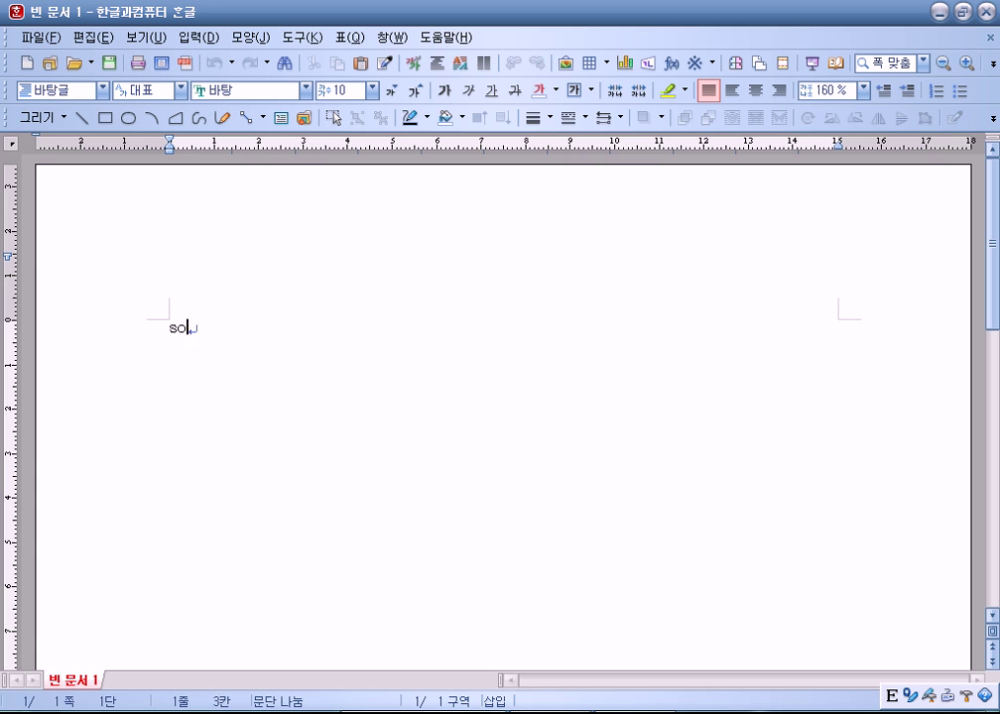
{"action": "key", "text": "BackSpace"}
{"action": "key", "text": "BackSpace"}
{"action": "key", "text": "BackSpace"}
{"action": "key", "text": "BackSpace"}
{"action": "key", "text": "BackSpace"}
{"action": "type", "text": "od"}
{"action": "key", "text": "shift+space"}
{"action": "type", "text": "yd"}
{"action": "key", "text": "Return"}
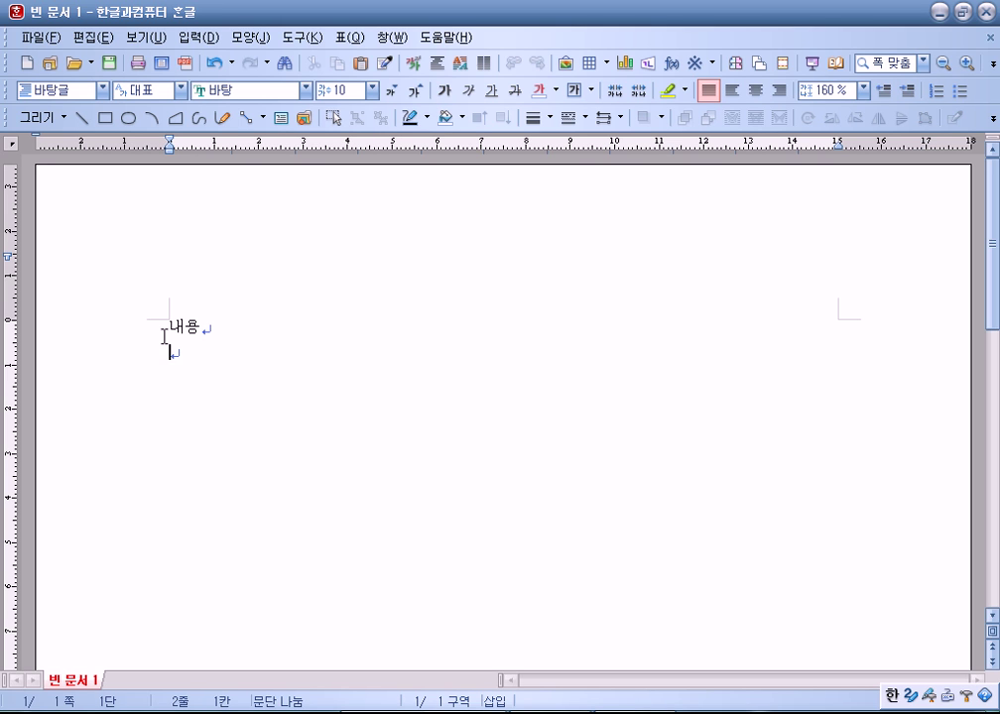
Step: Enlarge the word 내용 on the first line step by step to about 20 pt
{"action": "left_click_drag", "start_coordinate": [165, 329], "coordinate": [206, 328]}
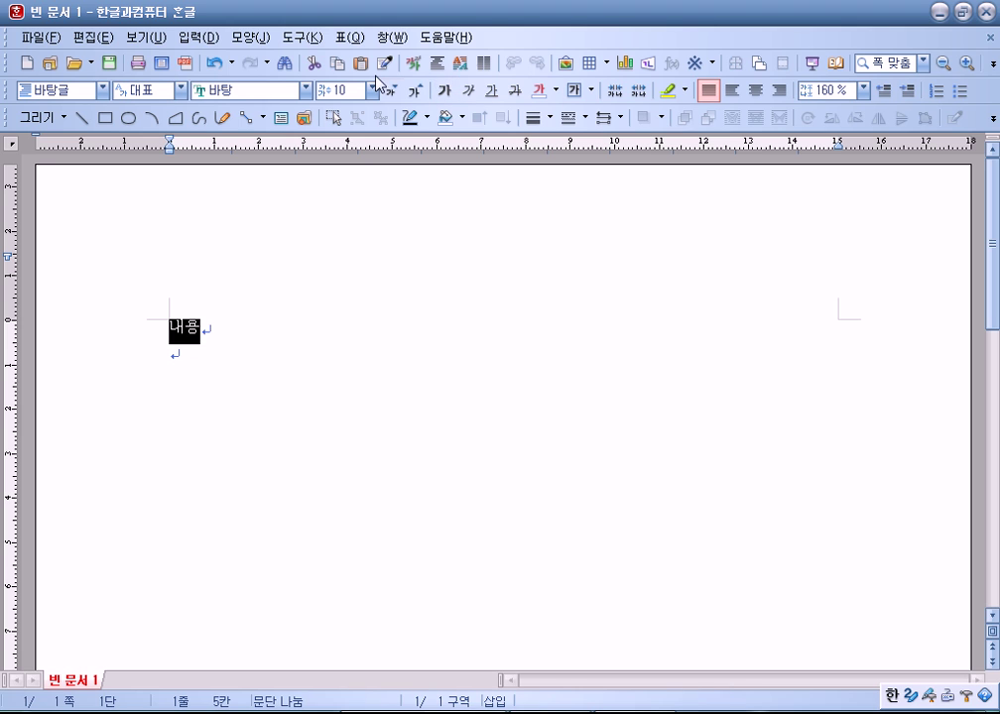
{"action": "left_click", "coordinate": [416, 92]}
{"action": "left_click", "coordinate": [416, 92]}
{"action": "left_click", "coordinate": [415, 92]}
{"action": "left_click", "coordinate": [416, 92]}
{"action": "left_click", "coordinate": [416, 93]}
{"action": "left_click", "coordinate": [416, 92]}
{"action": "left_click", "coordinate": [416, 93]}
{"action": "left_click", "coordinate": [416, 92]}
{"action": "left_click", "coordinate": [415, 92]}
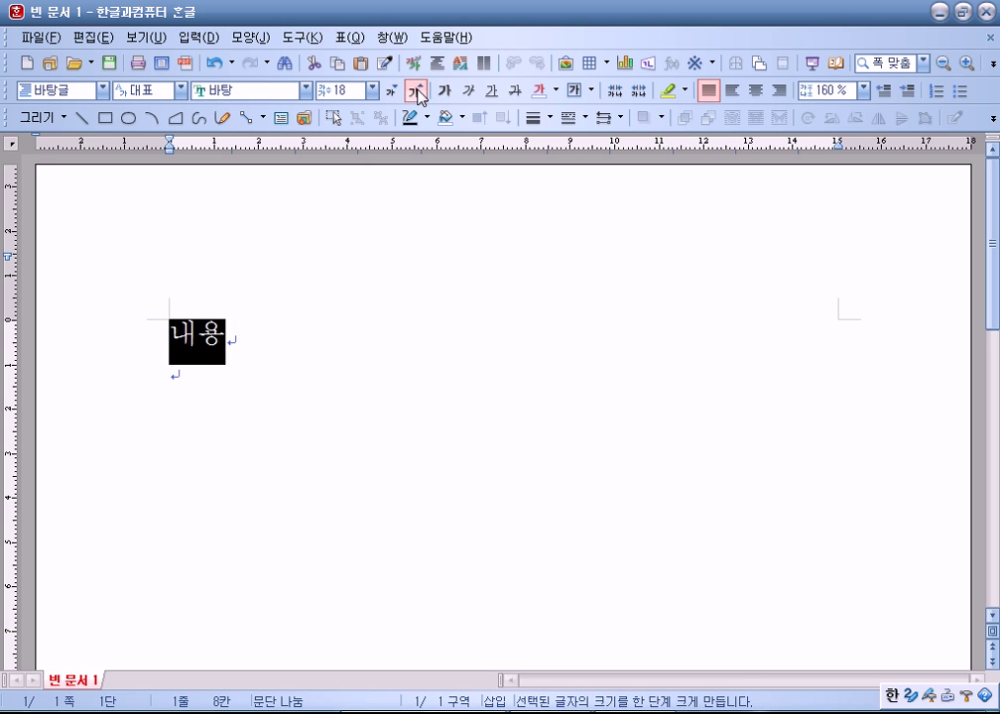
{"action": "left_click", "coordinate": [416, 93]}
{"action": "left_click", "coordinate": [415, 93]}
{"action": "left_click", "coordinate": [200, 395]}
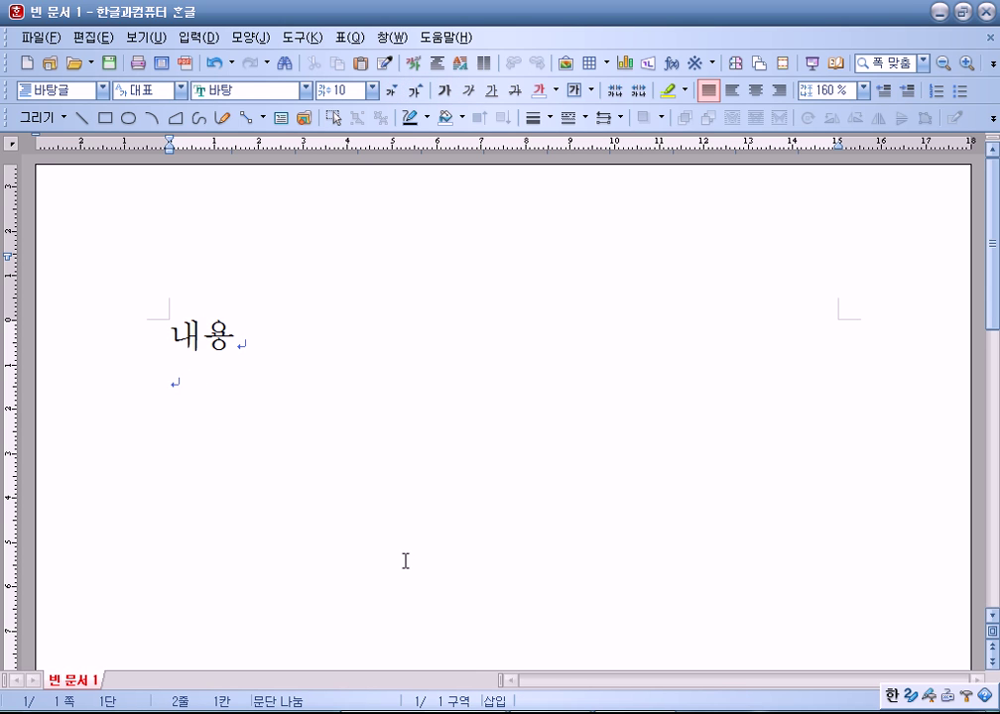
Step: Enter 또 다른 내용 on the second line, below the enlarged 내용
{"action": "type", "text": "또 다른 내용"}
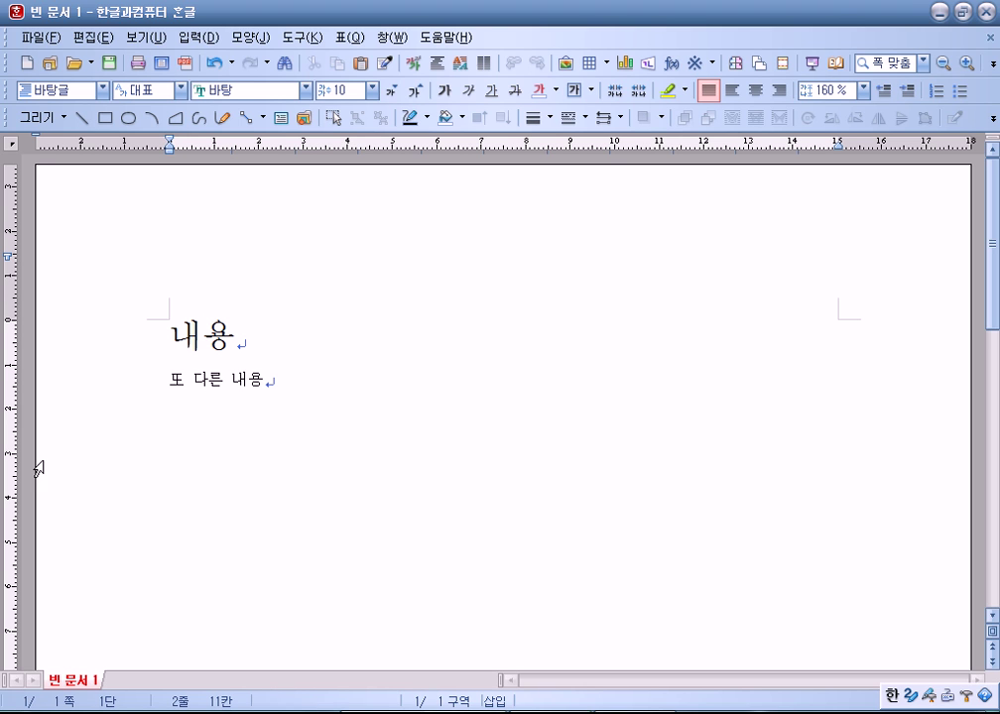
{"action": "key", "text": "Return"}
{"action": "key", "text": "BackSpace"}
Step: Format the line 또 다른 내용 as bold, italic and underlined, and enlarge it to 17 pt
{"action": "left_click_drag", "start_coordinate": [165, 380], "coordinate": [281, 384]}
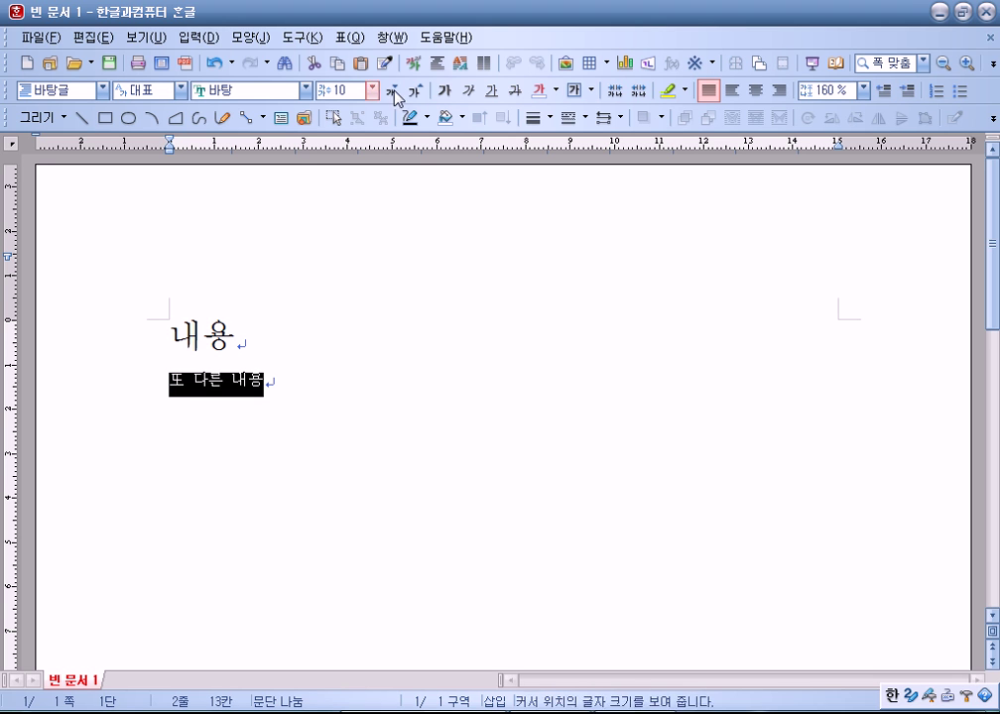
{"action": "left_click", "coordinate": [443, 90]}
{"action": "left_click", "coordinate": [492, 91]}
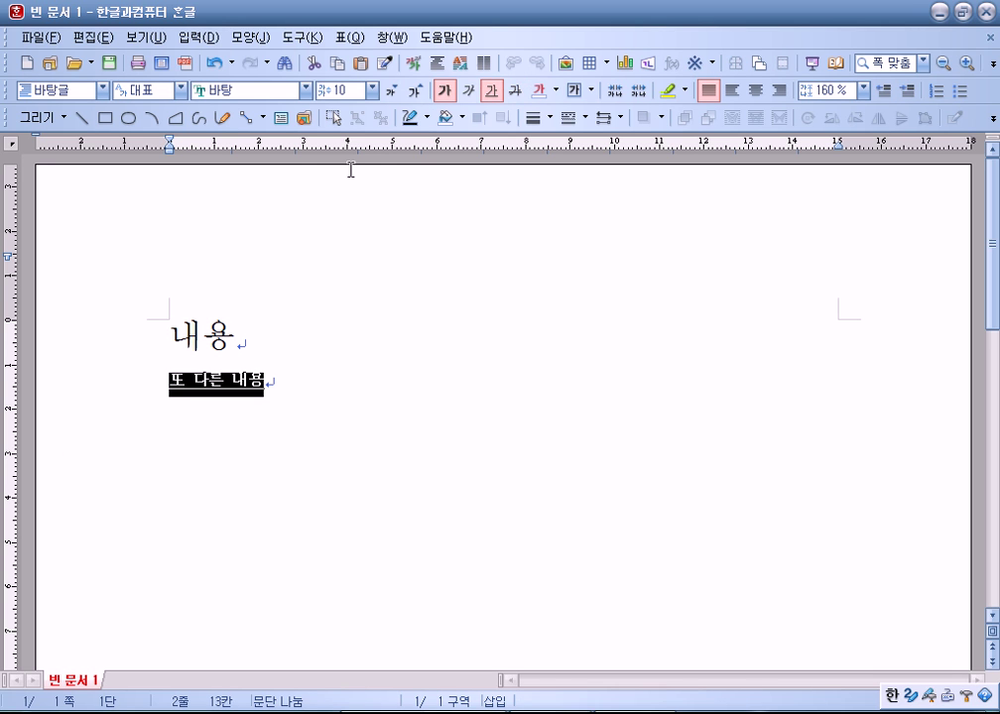
{"action": "left_click", "coordinate": [469, 91]}
{"action": "left_click", "coordinate": [415, 92]}
{"action": "left_click", "coordinate": [418, 93]}
{"action": "left_click", "coordinate": [418, 92]}
{"action": "left_click", "coordinate": [418, 93]}
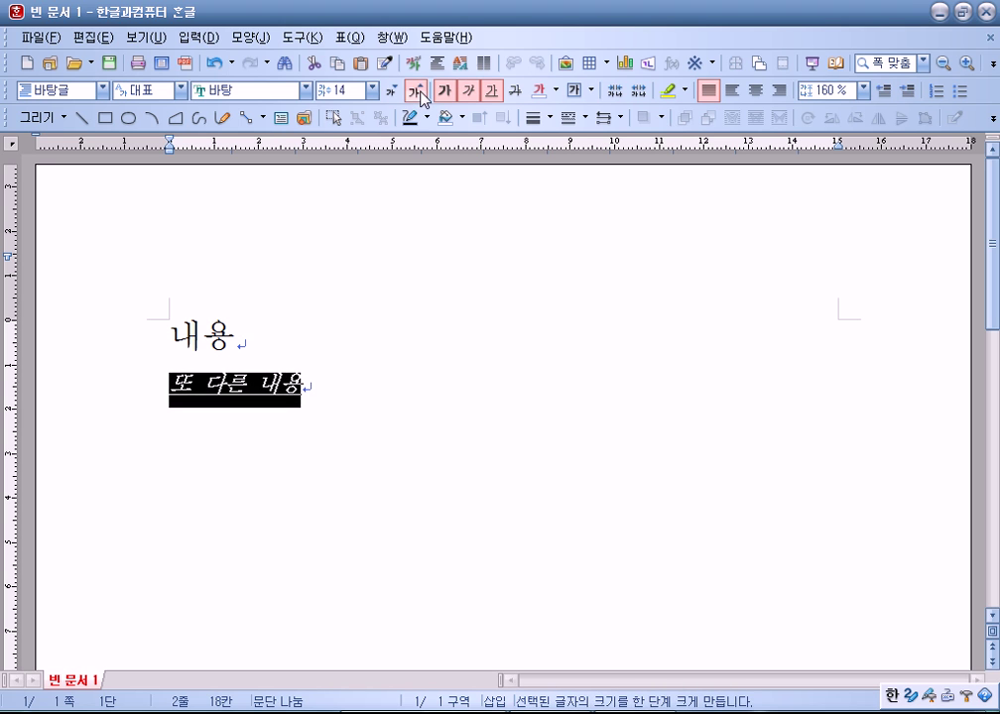
{"action": "left_click", "coordinate": [417, 92]}
{"action": "left_click", "coordinate": [418, 93]}
{"action": "left_click", "coordinate": [418, 92]}
{"action": "left_click", "coordinate": [427, 391]}
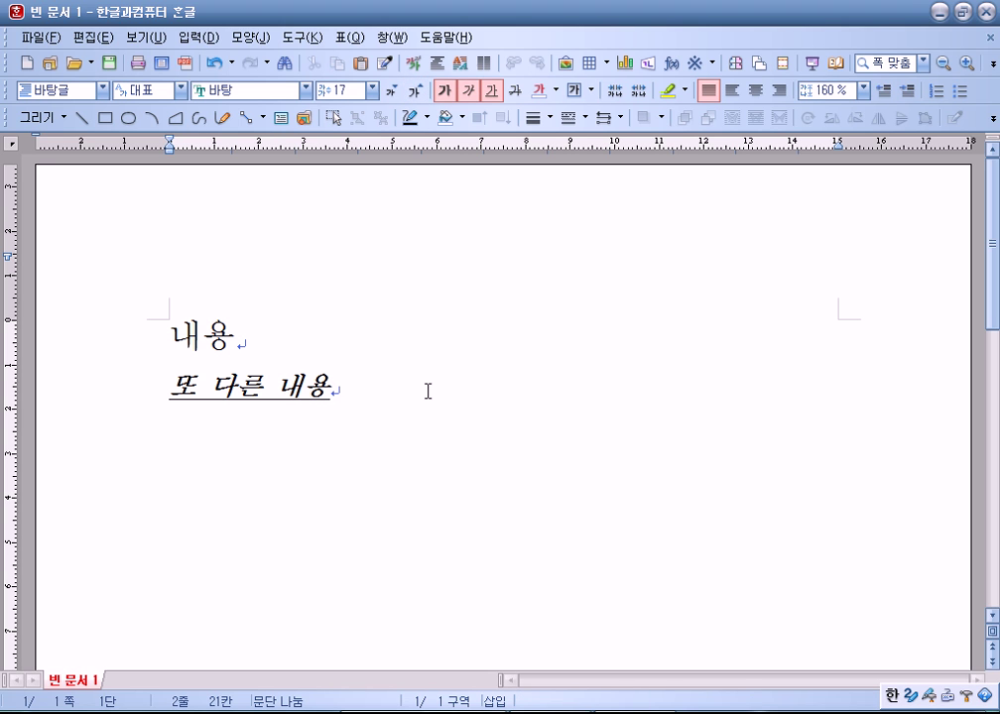
Step: Add a third line reading 또 다른 내용이 입력 and reset its formatting to the 바탕글 style
{"action": "key", "text": "Return"}
{"action": "type", "text": "또 다른 내용이 입력"}
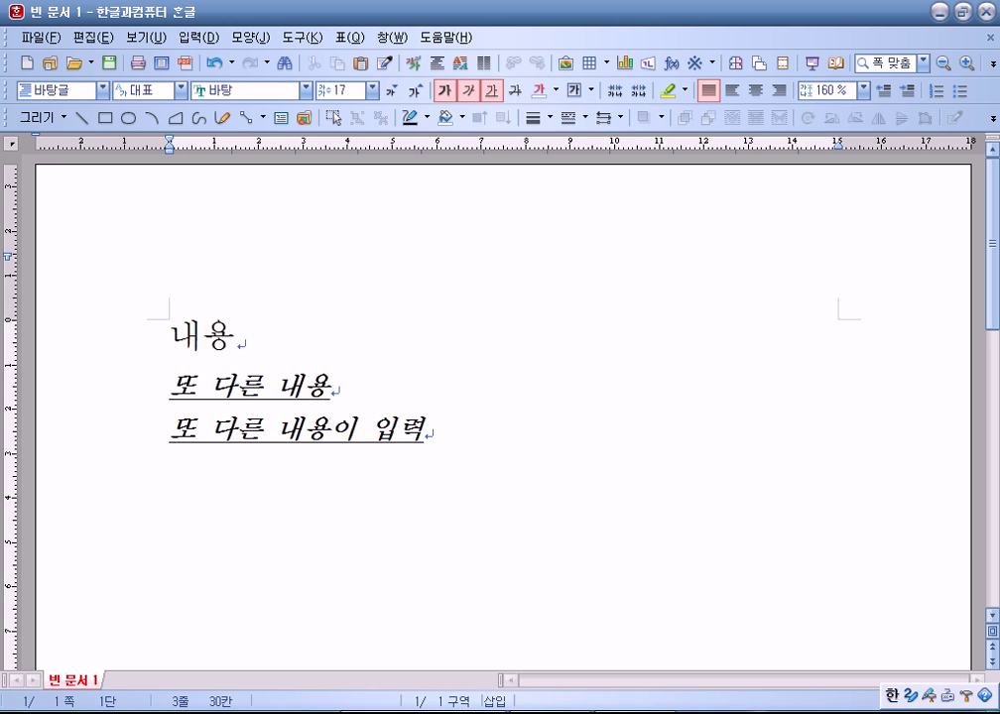
{"action": "left_click_drag", "start_coordinate": [161, 437], "coordinate": [425, 437]}
{"action": "left_click_drag", "start_coordinate": [165, 432], "coordinate": [478, 432]}
{"action": "key", "text": "ctrl+1"}
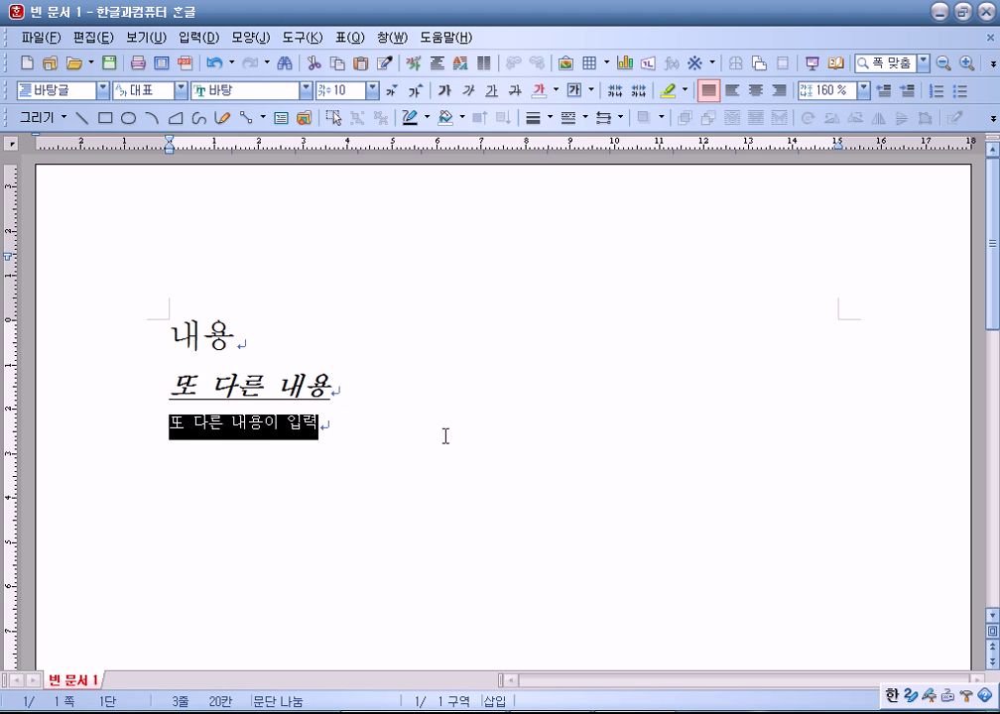
{"action": "left_click", "coordinate": [370, 443]}
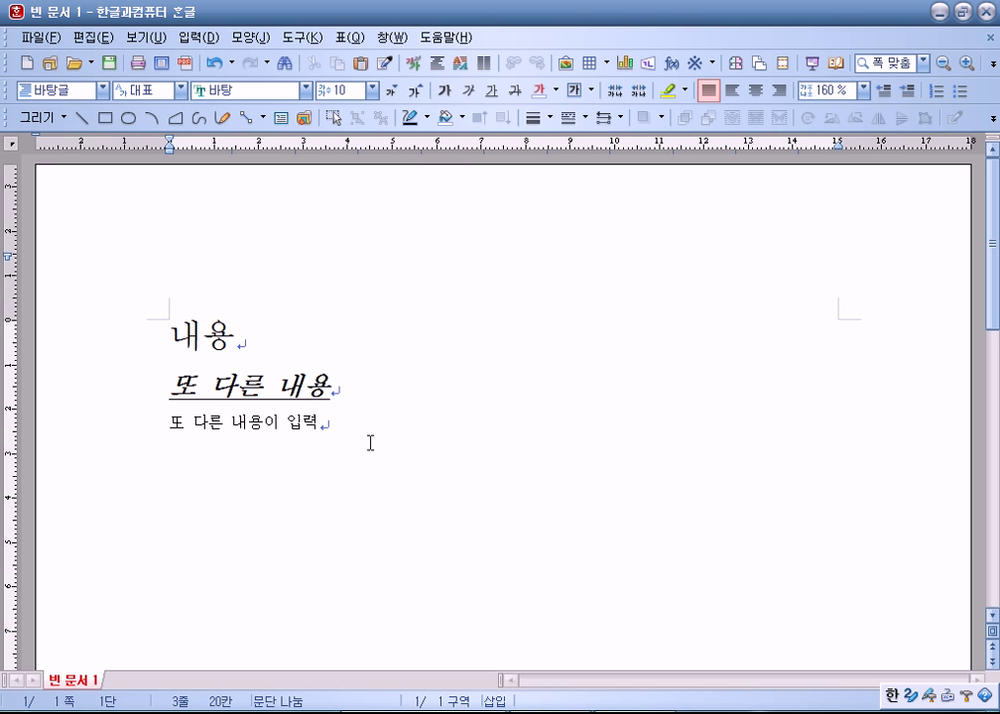
Step: Insert a line directly after the formatted 또 다른 내용 line and enter 또 on it
{"action": "key", "text": "Up"}
{"action": "key", "text": "Return"}
{"action": "type", "text": "또"}
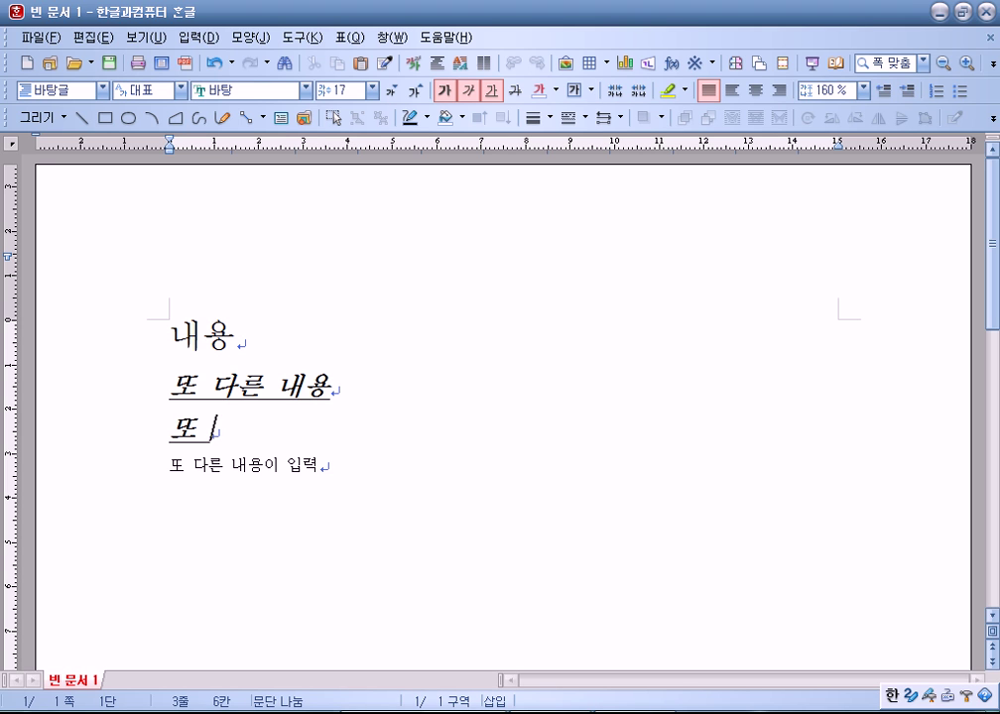
Step: Leave an empty line below 또 다른 내용이 입력 and enter the closing line 마지막 입력이 모두 종료
{"action": "scroll", "coordinate": [397, 438], "scroll_direction": "down", "scroll_amount": 3}
{"action": "left_click", "coordinate": [362, 332]}
{"action": "key", "text": "Return"}
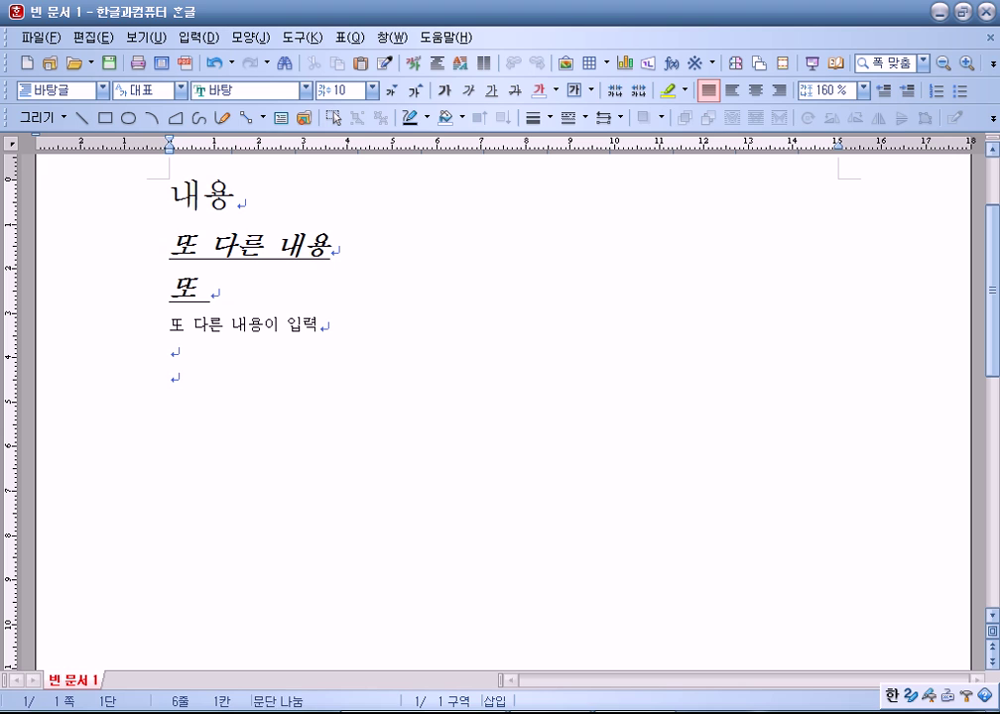
{"action": "type", "text": "akj"}
{"action": "key", "text": "BackSpace"}
{"action": "key", "text": "BackSpace"}
{"action": "key", "text": "BackSpace"}
{"action": "key", "text": "Hangul"}
{"action": "key", "text": "Hangul"}
{"action": "type", "text": "akwl"}
{"action": "key", "text": "BackSpace"}
{"action": "key", "text": "BackSpace"}
{"action": "key", "text": "BackSpace"}
{"action": "key", "text": "BackSpace"}
{"action": "key", "text": "Hangul"}
{"action": "type", "text": "ㅁㅏㅈㅣㅏ 입력이 "}
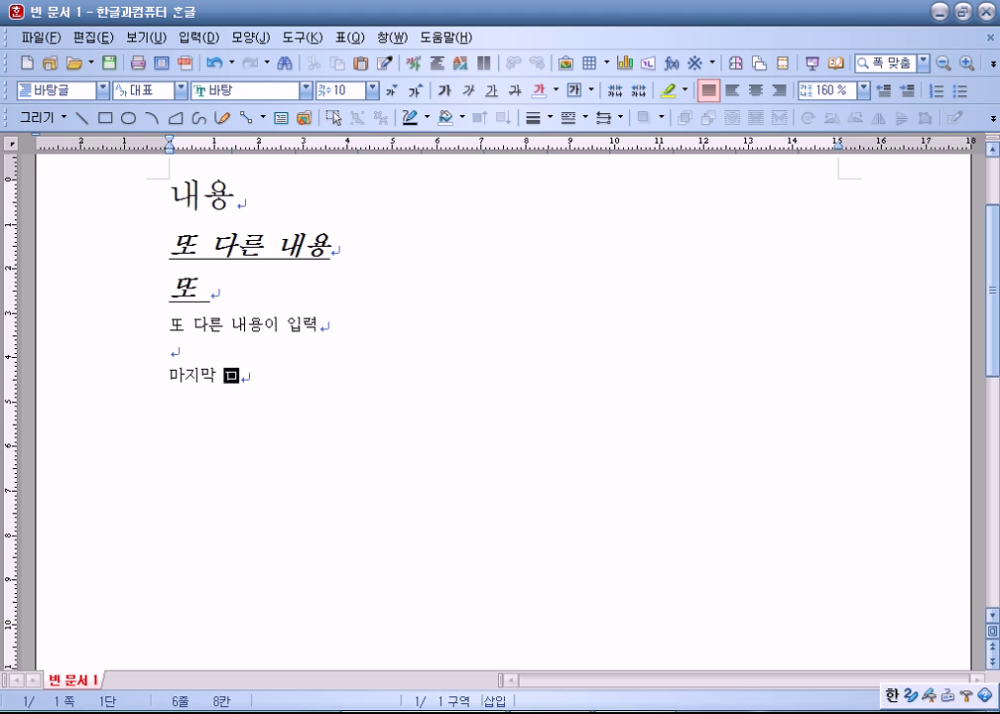
{"action": "type", "text": "모두 종료"}
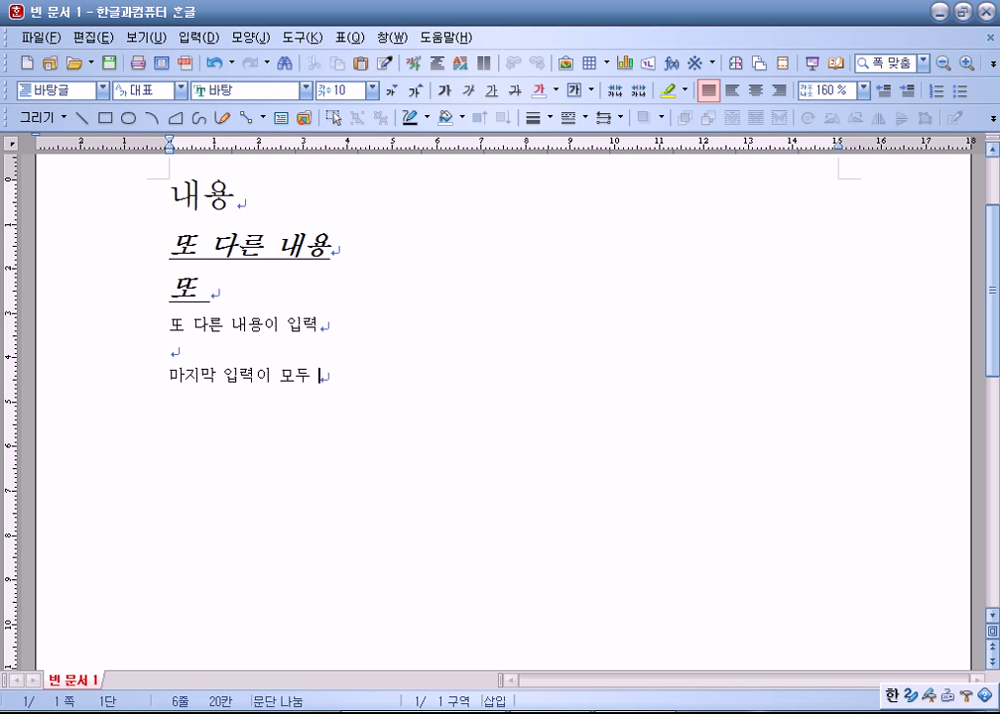
{"action": "key", "text": "Return"}
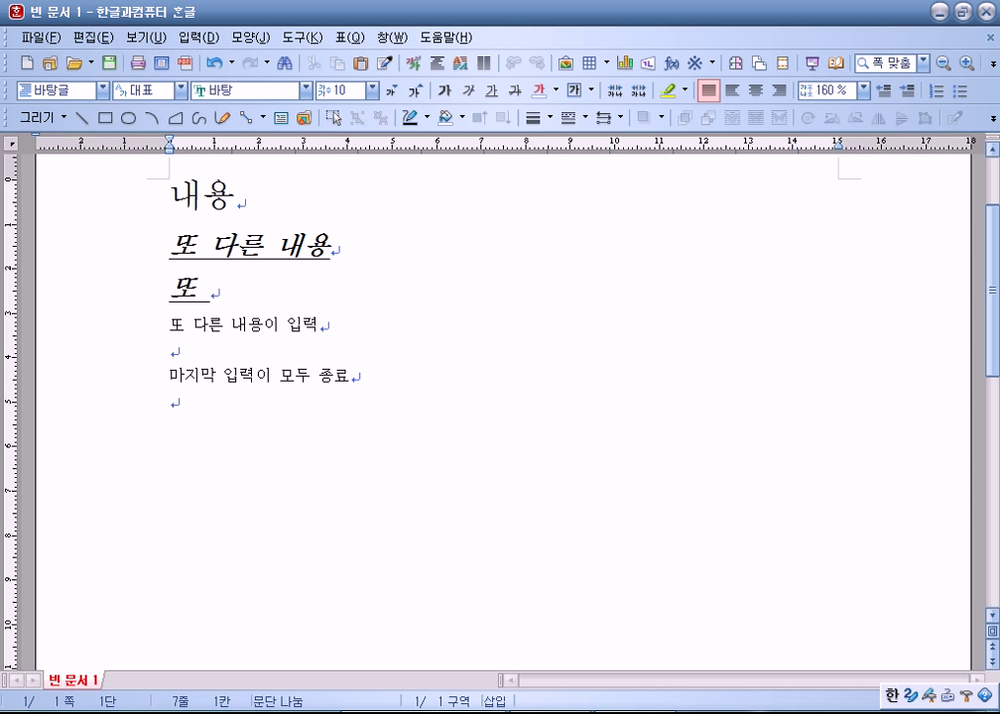
Step: Insert empty lines above 마지막 입력이 모두 종료 until that line sits at the end of the first page
{"action": "key", "text": "Return"}
{"action": "left_click", "coordinate": [197, 335]}
{"action": "left_click", "coordinate": [209, 349]}
{"action": "key", "text": "Return"}
{"action": "key", "text": "Return"}
{"action": "key", "text": "Return"}
{"action": "key", "text": "Return"}
{"action": "key", "text": "Return"}
{"action": "key", "text": "Return"}
{"action": "key", "text": "Return"}
{"action": "key", "text": "Return"}
{"action": "key", "text": "Return"}
{"action": "key", "text": "Return"}
{"action": "key", "text": "Return"}
{"action": "key", "text": "Return"}
{"action": "key", "text": "Return"}
{"action": "key", "text": "Return"}
{"action": "key", "text": "Return"}
{"action": "key", "text": "Return"}
{"action": "key", "text": "Return"}
{"action": "key", "text": "Return"}
{"action": "key", "text": "Return"}
{"action": "key", "text": "Return"}
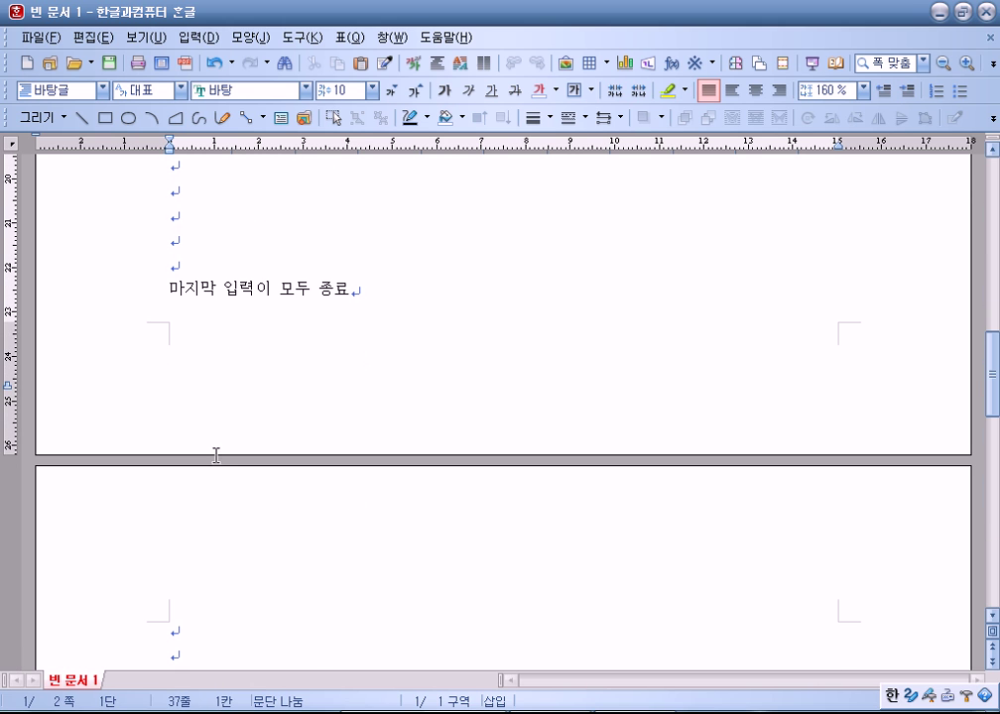
Step: Delete the trailing empty lines after 마지막 입력이 모두 종료 that create a second page
{"action": "left_click", "coordinate": [389, 296]}
{"action": "scroll", "coordinate": [327, 352], "scroll_direction": "down", "scroll_amount": 3}
{"action": "left_click", "coordinate": [202, 347]}
{"action": "left_click", "coordinate": [138, 339]}
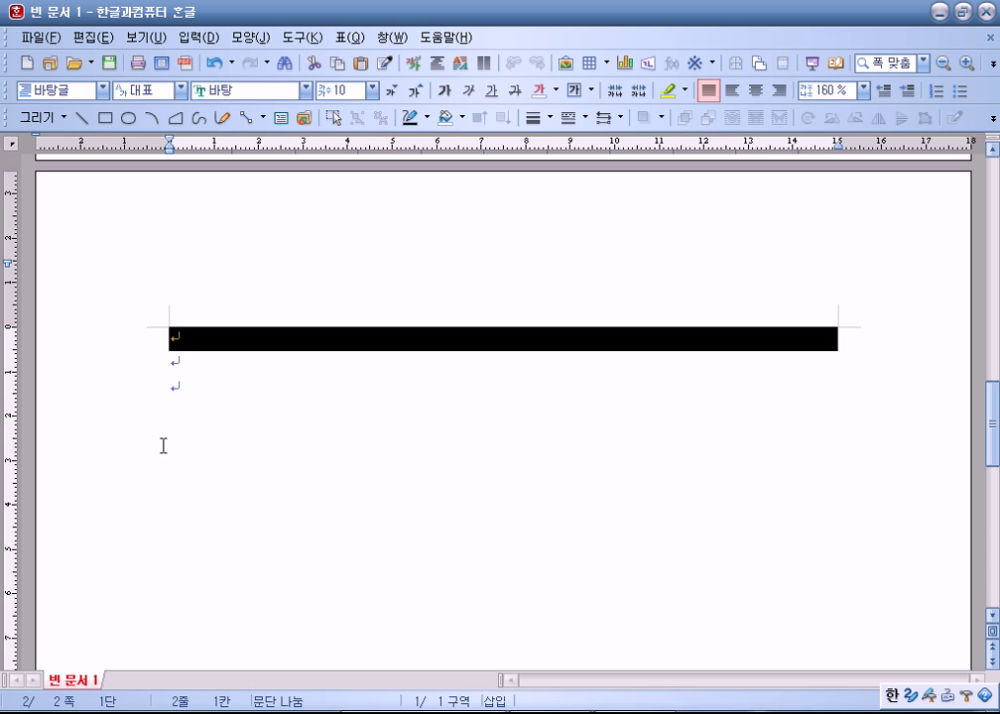
{"action": "left_click", "coordinate": [152, 395]}
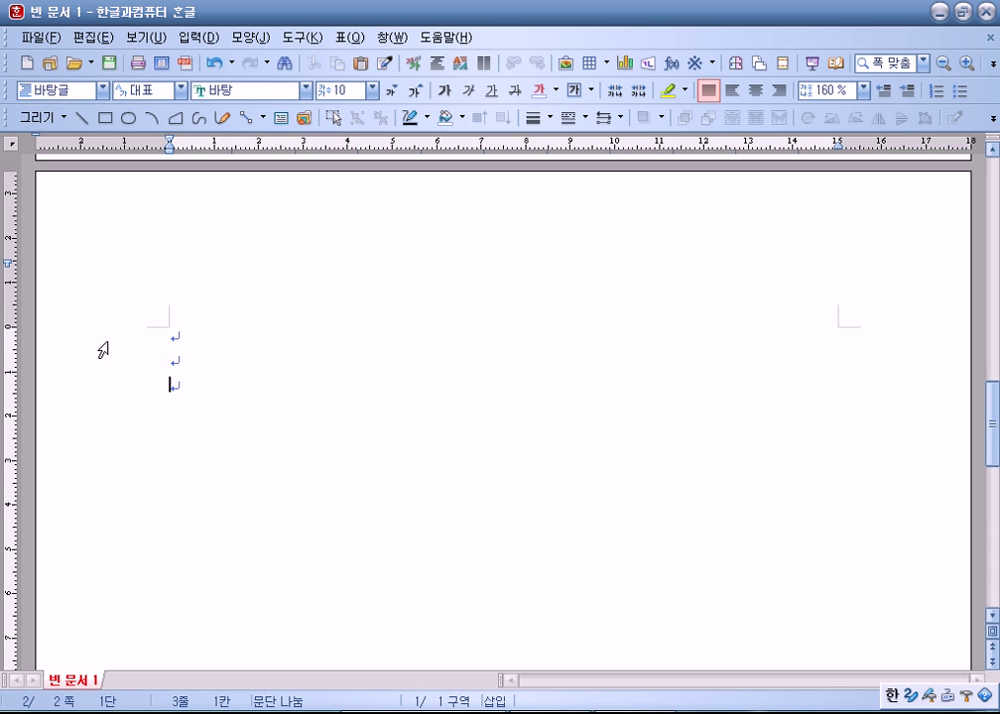
{"action": "left_click_drag", "start_coordinate": [107, 344], "coordinate": [124, 453]}
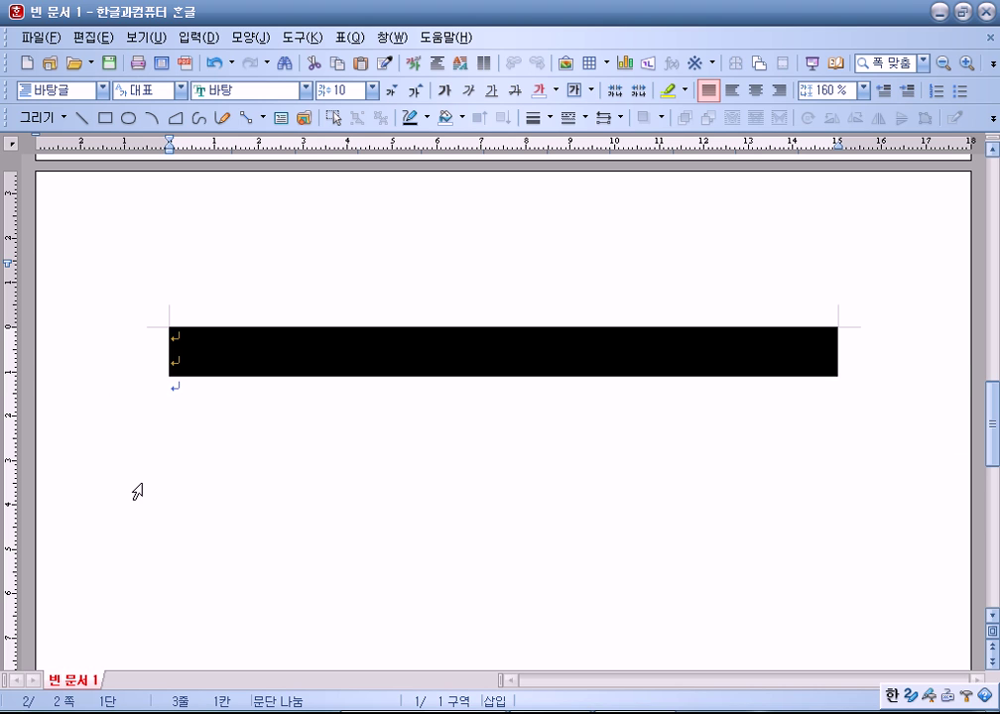
{"action": "scroll", "coordinate": [386, 290], "scroll_direction": "up", "scroll_amount": 3}
{"action": "left_click", "coordinate": [386, 214]}
{"action": "key", "text": "Delete"}
{"action": "key", "text": "Delete"}
{"action": "key", "text": "Delete"}
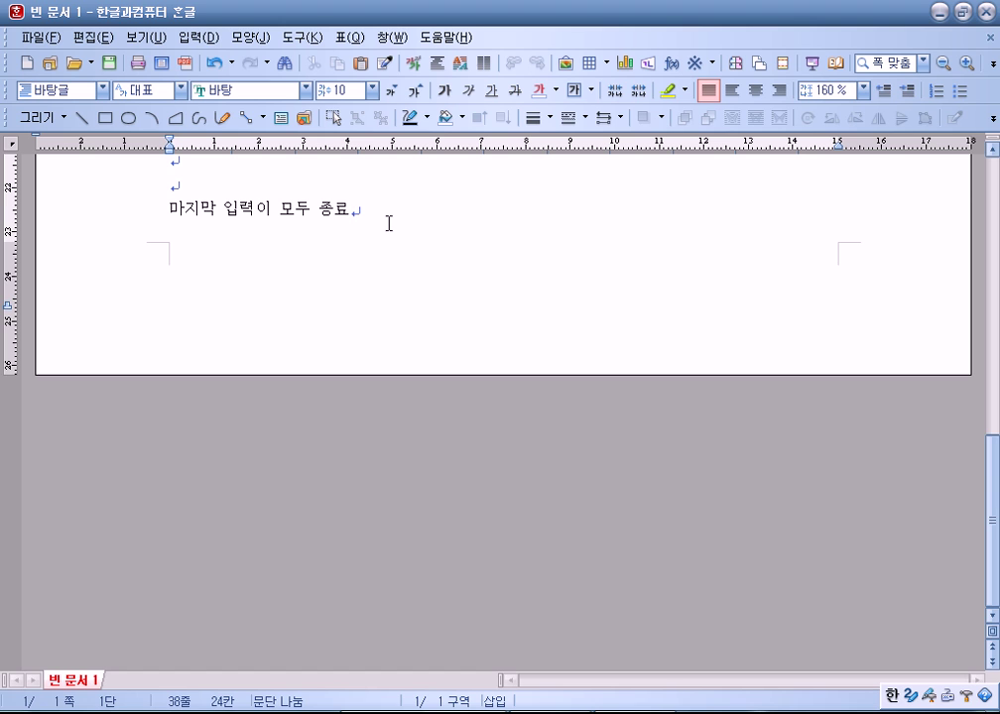
Step: Delete four of the empty lines above 마지막 입력이 모두 종료 to bring it higher on the page
{"action": "scroll", "coordinate": [241, 241], "scroll_direction": "up", "scroll_amount": 15}
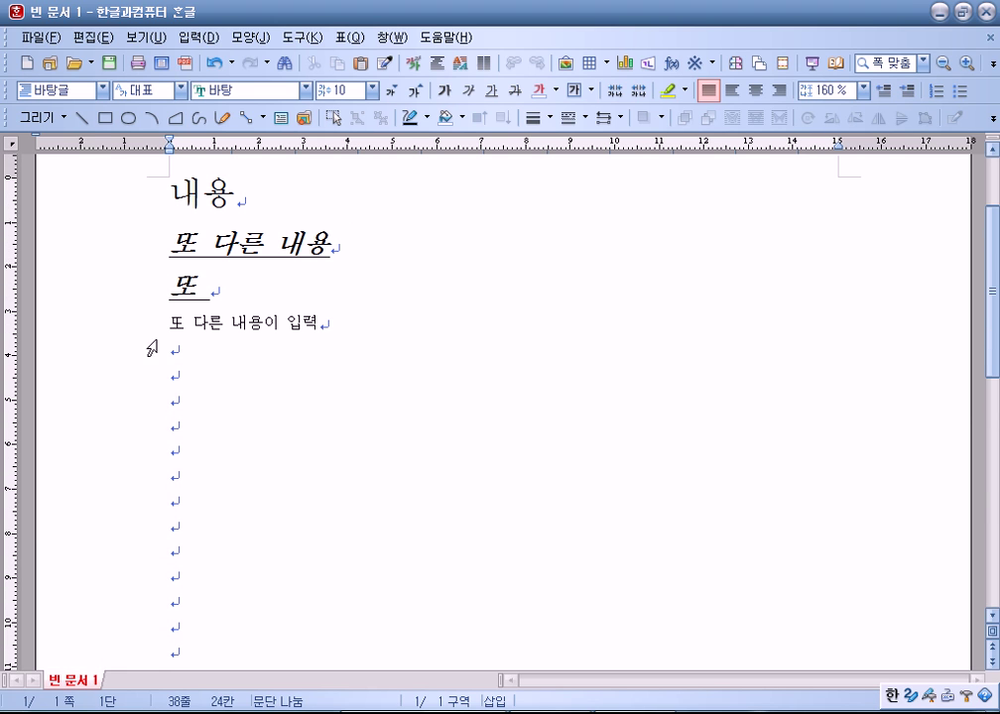
{"action": "left_click", "coordinate": [324, 326]}
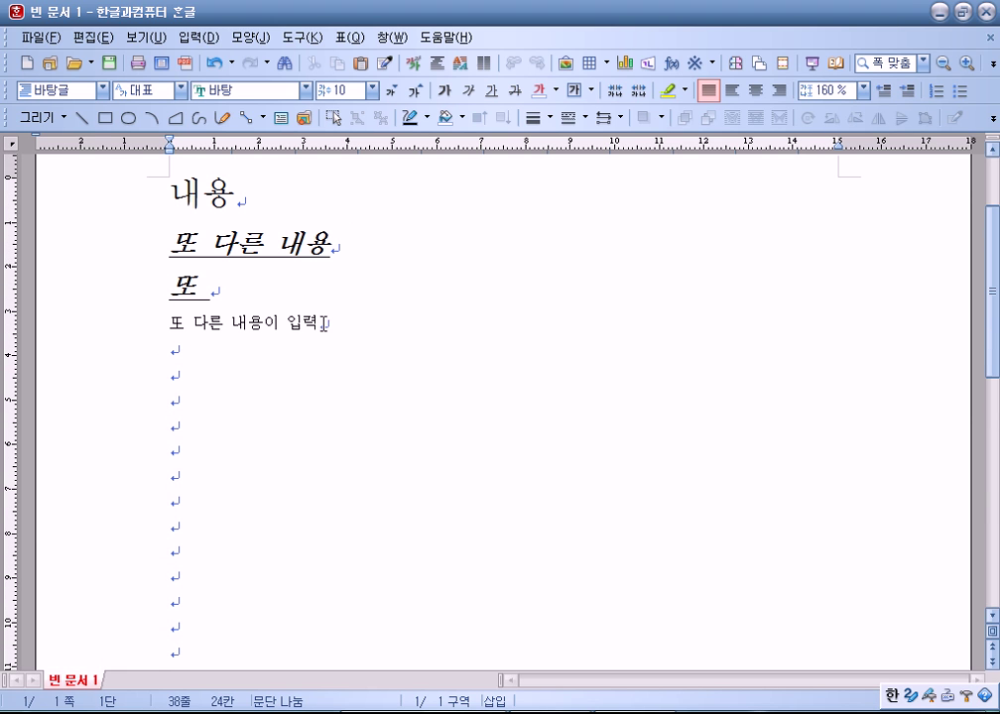
{"action": "left_click", "coordinate": [175, 349]}
{"action": "scroll", "coordinate": [164, 372], "scroll_direction": "down", "scroll_amount": 10}
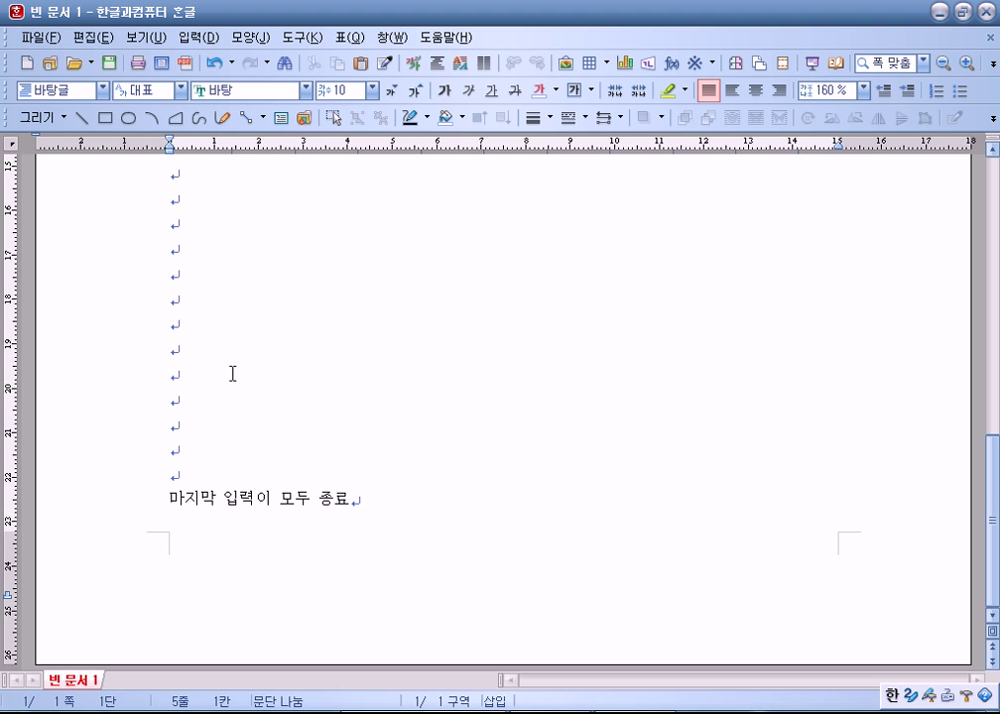
{"action": "left_click", "coordinate": [385, 504]}
{"action": "left_click", "coordinate": [192, 245]}
{"action": "key", "text": "Delete"}
{"action": "key", "text": "Delete"}
{"action": "key", "text": "Delete"}
{"action": "key", "text": "Delete"}
Step: Add two empty lines below 마지막 입력이 모두 종료 and remove them again
{"action": "left_click", "coordinate": [395, 409]}
{"action": "key", "text": "Return"}
{"action": "key", "text": "Return"}
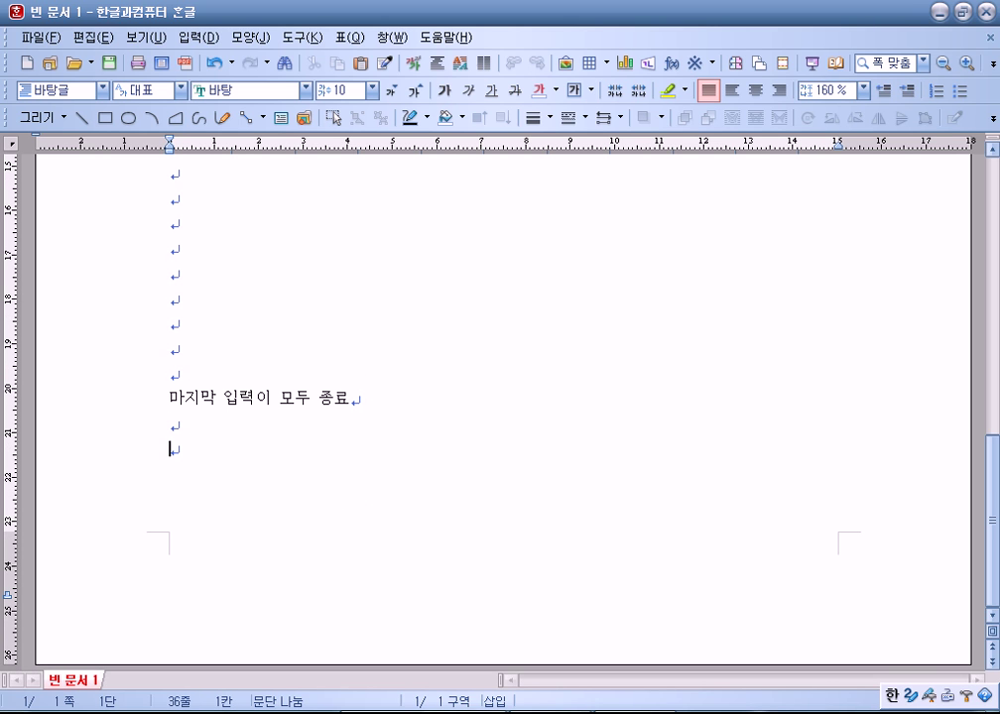
{"action": "left_click_drag", "start_coordinate": [127, 447], "coordinate": [404, 424]}
{"action": "key", "text": "Delete"}
{"action": "left_click", "coordinate": [397, 403]}
Step: Add an empty line after the closing line, copy the whole content and paste it repeatedly to extend the document to five pages
{"action": "scroll", "coordinate": [348, 415], "scroll_direction": "up", "scroll_amount": 10}
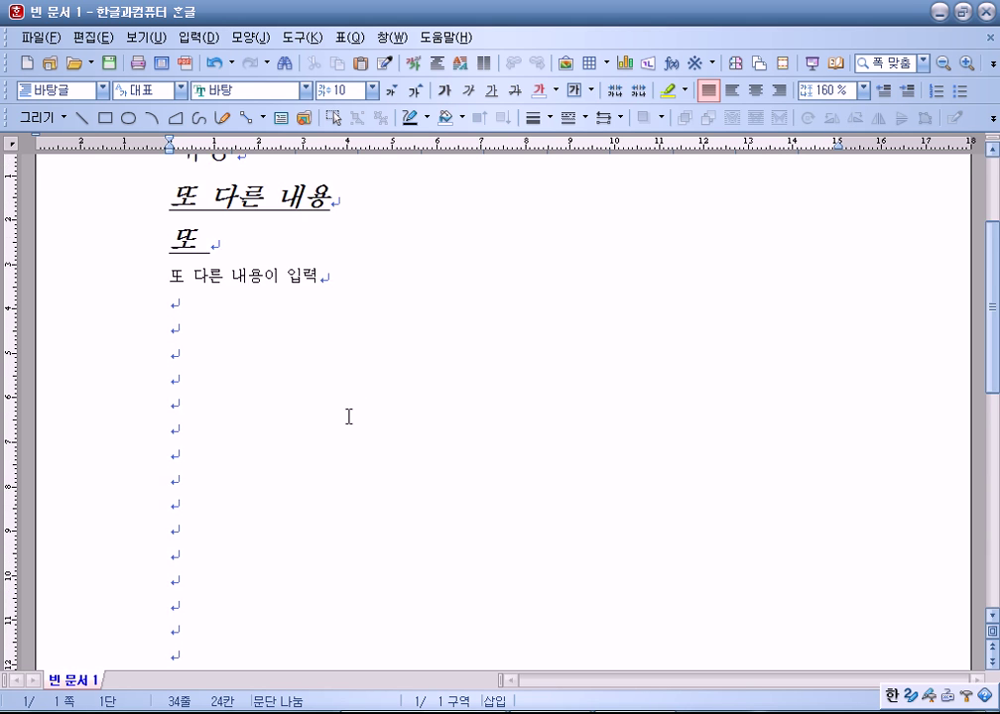
{"action": "scroll", "coordinate": [348, 415], "scroll_direction": "down", "scroll_amount": 10}
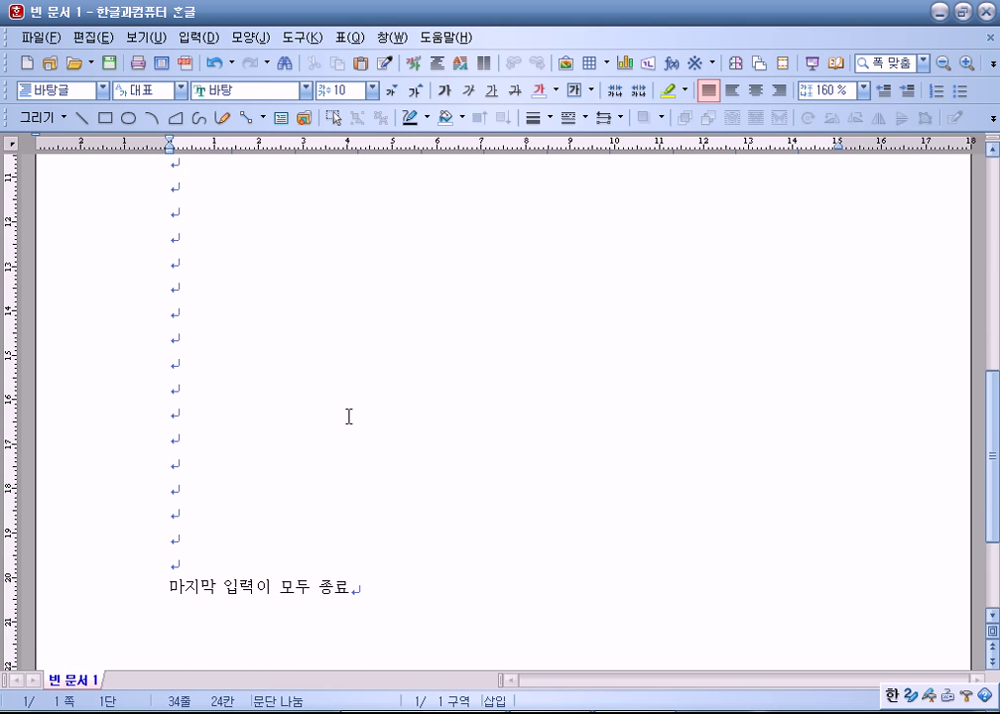
{"action": "key", "text": "Return"}
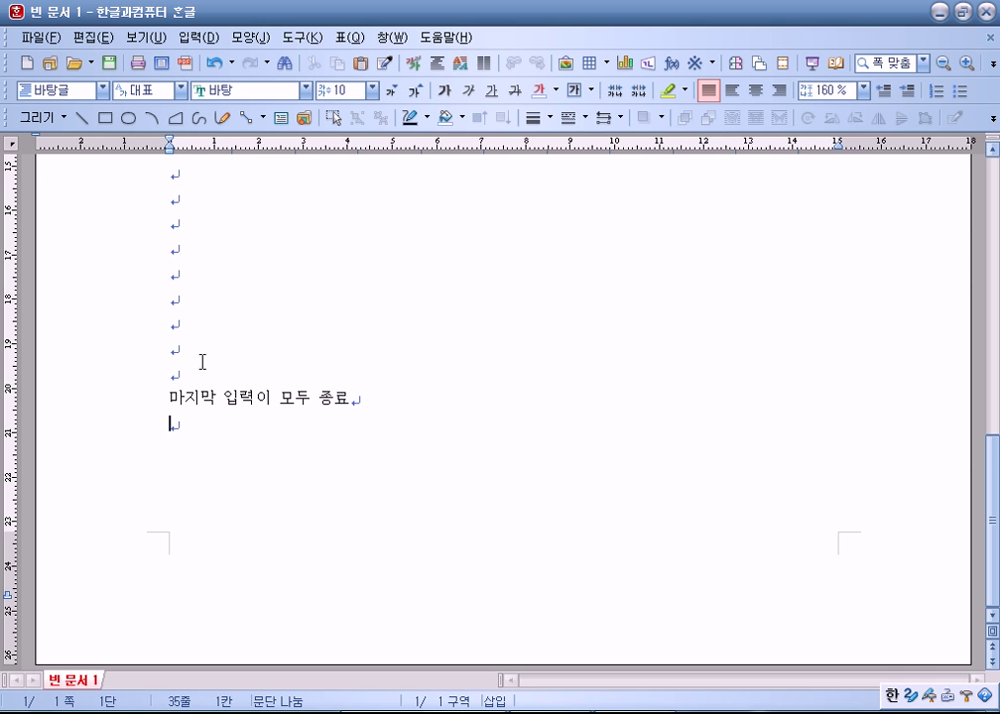
{"action": "scroll", "coordinate": [136, 341], "scroll_direction": "up", "scroll_amount": 10}
{"action": "key", "text": "F9"}
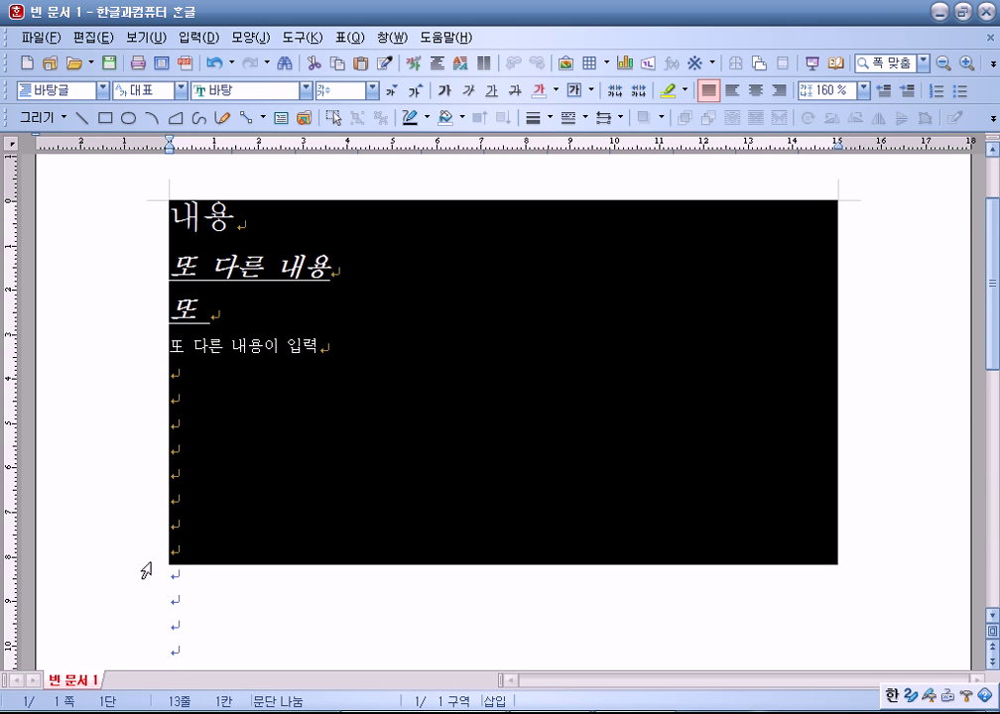
{"action": "key", "text": "Escape"}
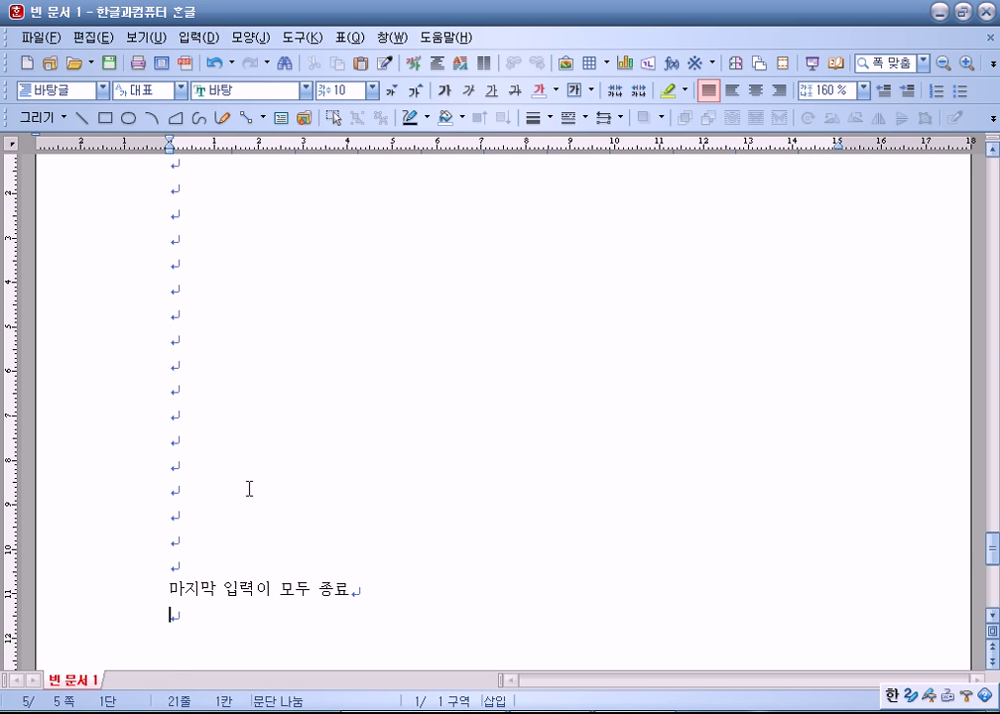
Step: Enter 1 on an empty line in the middle of the first page and select it
{"action": "key", "text": "ctrl+Page_Up"}
{"action": "scroll", "coordinate": [186, 330], "scroll_direction": "down", "scroll_amount": 5}
{"action": "scroll", "coordinate": [185, 330], "scroll_direction": "down", "scroll_amount": 12}
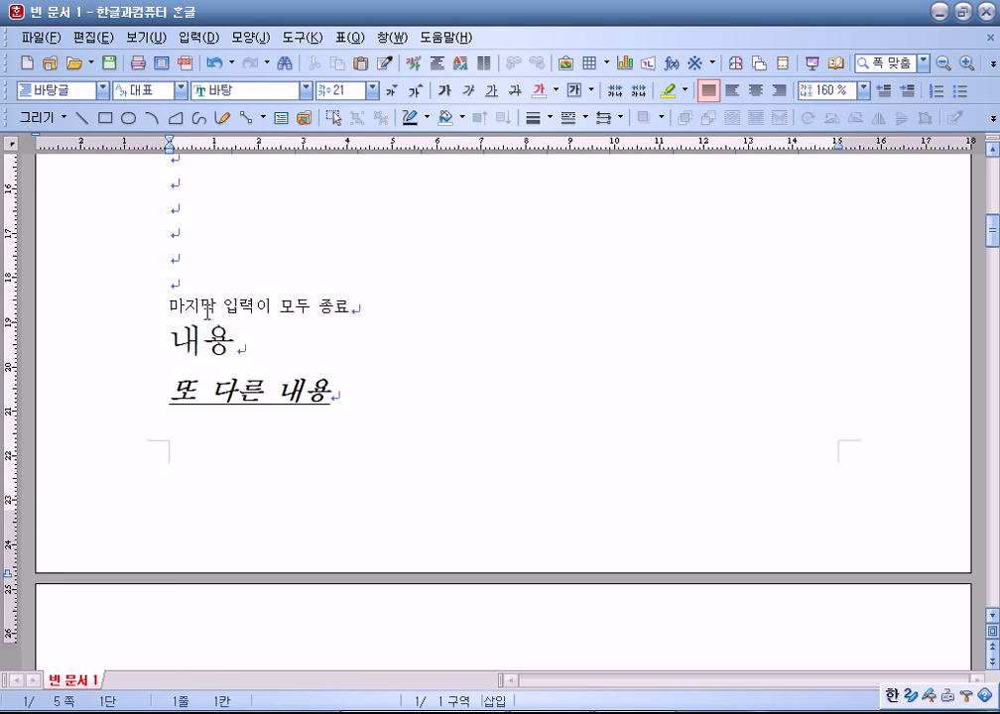
{"action": "left_click", "coordinate": [200, 474]}
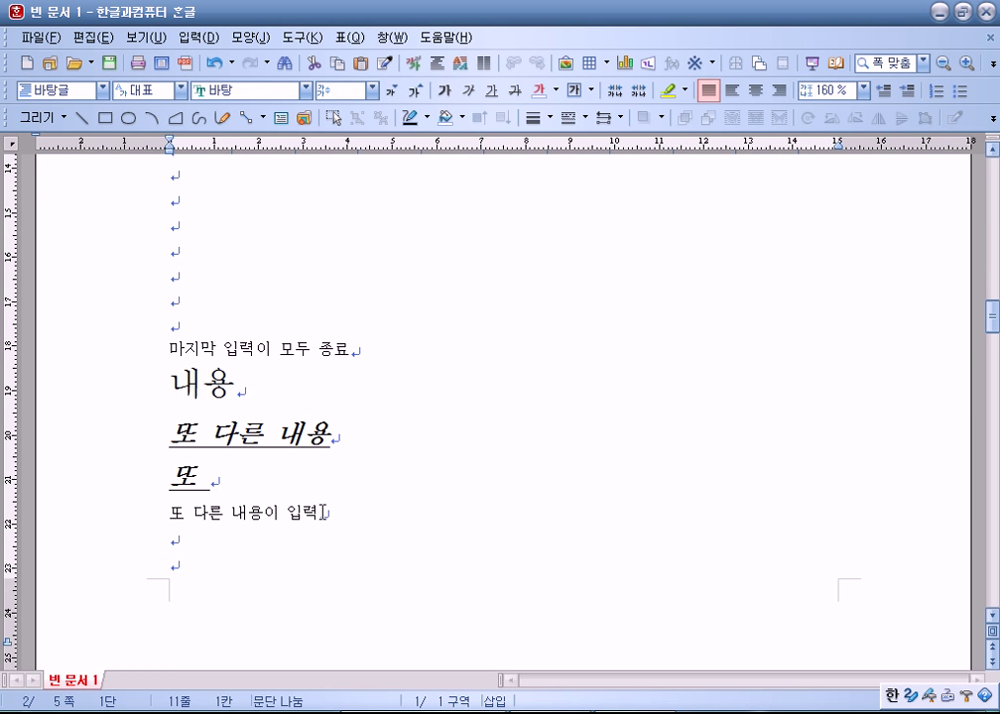
{"action": "left_click", "coordinate": [195, 395]}
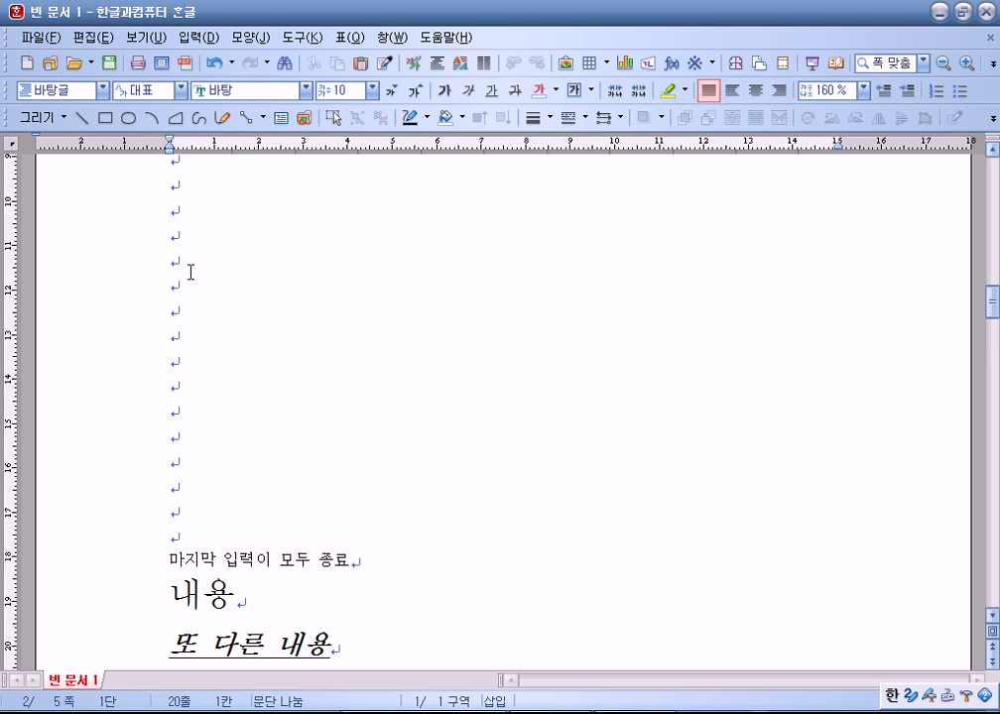
{"action": "left_click", "coordinate": [175, 404]}
{"action": "scroll", "coordinate": [234, 456], "scroll_direction": "up", "scroll_amount": 12}
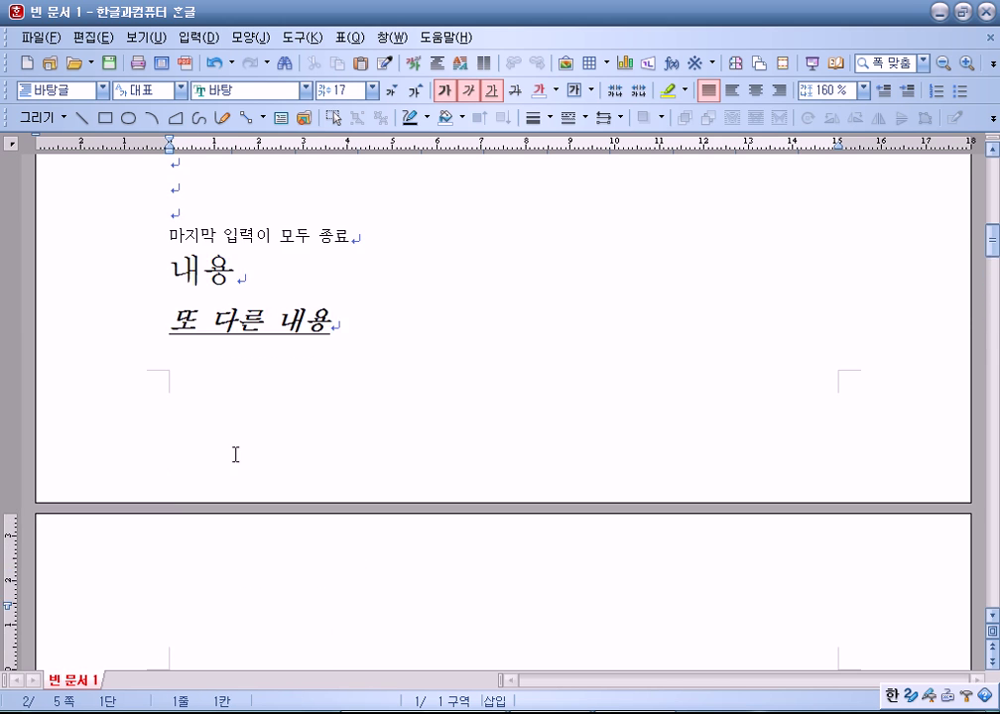
{"action": "left_click", "coordinate": [288, 320]}
{"action": "type", "text": "1"}
{"action": "key", "text": "shift+Left"}
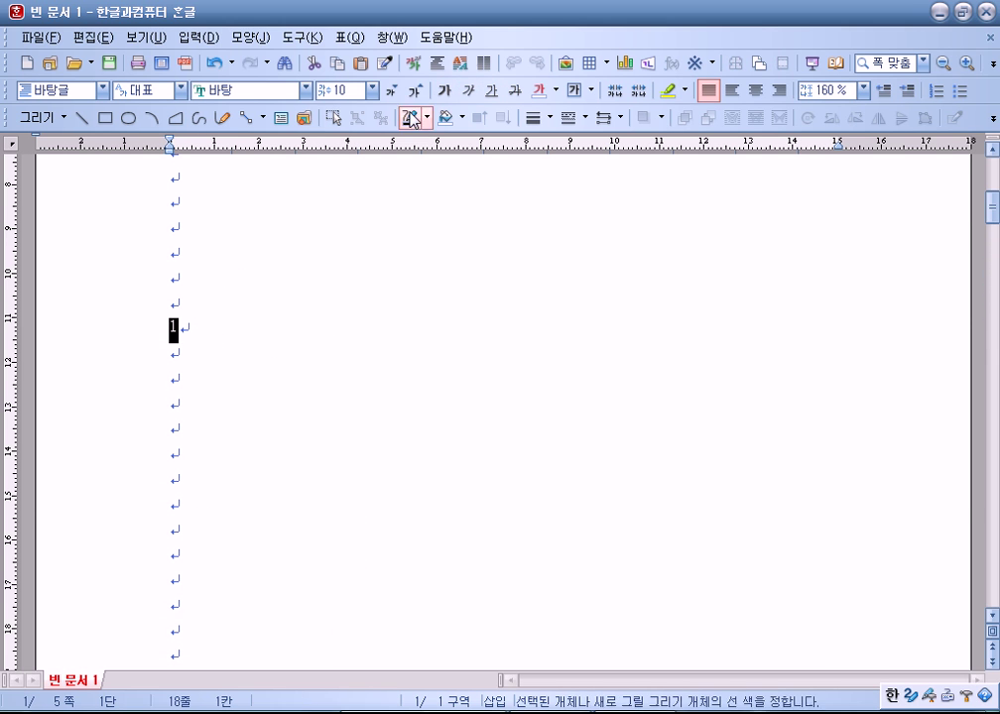
Step: Enlarge the selected 1 to a font size of 100 pt
{"action": "left_click", "coordinate": [415, 93]}
{"action": "triple_click", "coordinate": [415, 93]}
{"action": "triple_click", "coordinate": [415, 93]}
{"action": "triple_click", "coordinate": [414, 94]}
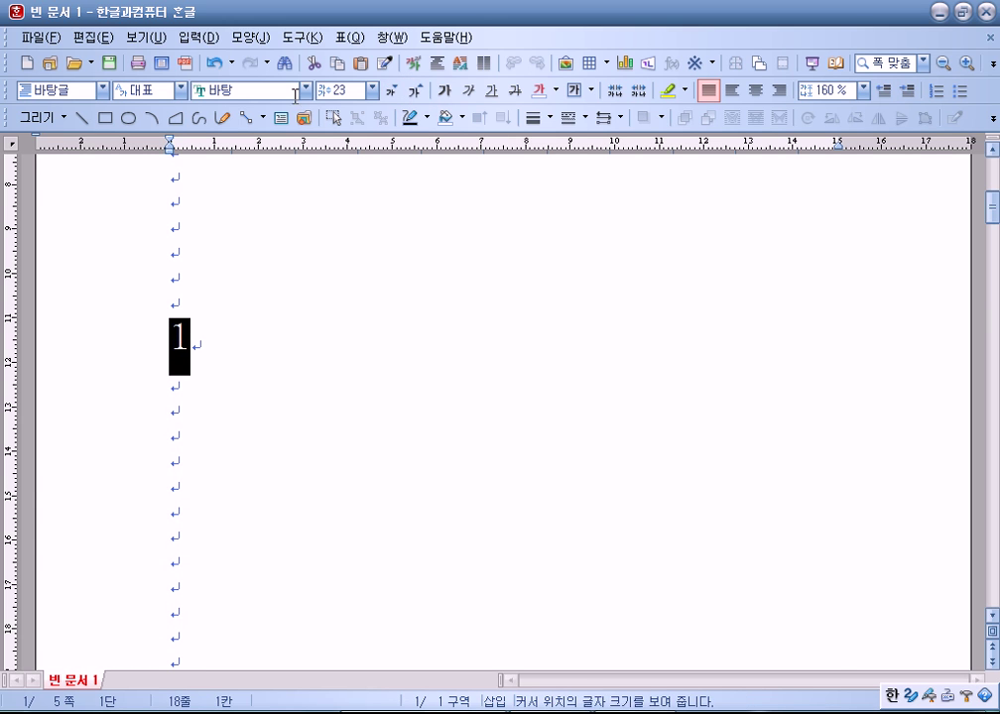
{"action": "left_click", "coordinate": [360, 91]}
{"action": "type", "text": "100"}
{"action": "key", "text": "Return"}
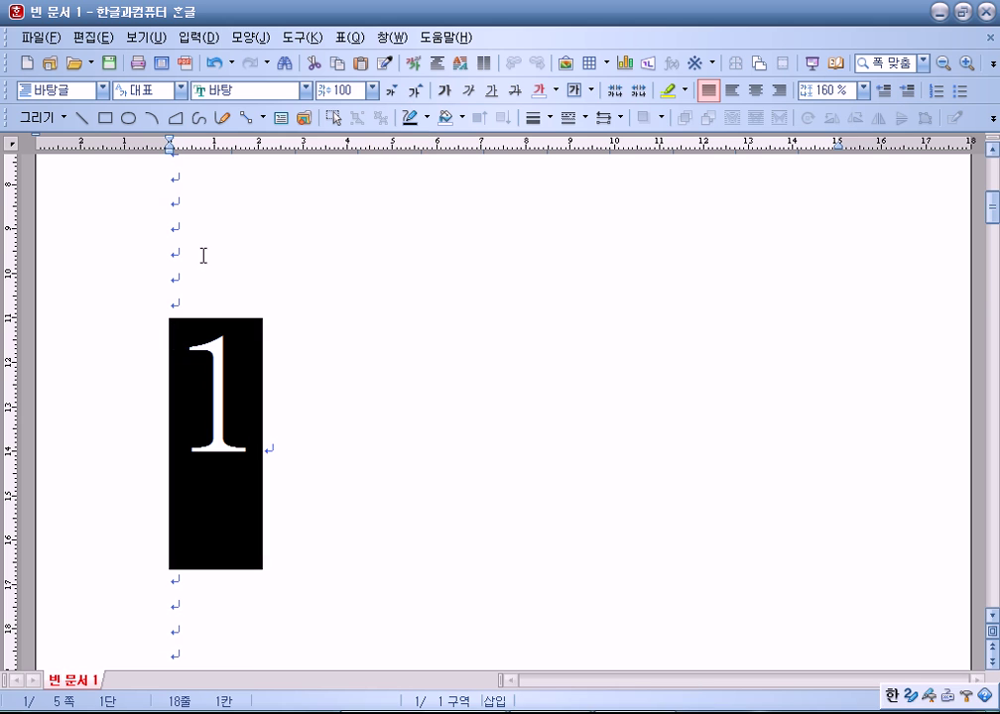
Step: Put a copy of the enlarged 1 on the second page and change it to 2
{"action": "scroll", "coordinate": [134, 437], "scroll_direction": "down", "scroll_amount": 3}
{"action": "scroll", "coordinate": [139, 453], "scroll_direction": "up", "scroll_amount": 7}
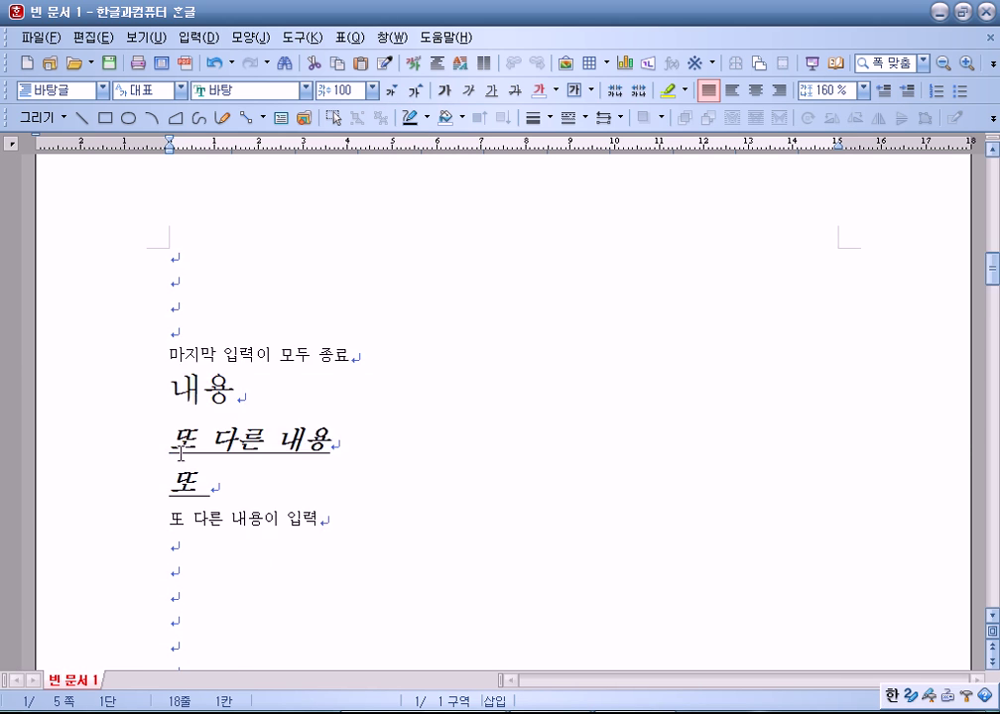
{"action": "scroll", "coordinate": [178, 351], "scroll_direction": "down", "scroll_amount": 4}
{"action": "left_click", "coordinate": [208, 389]}
{"action": "type", "text": "2"}
{"action": "key", "text": "Delete"}
Step: Place the enlarged page number on the third page and change it to 3
{"action": "scroll", "coordinate": [195, 435], "scroll_direction": "up", "scroll_amount": 8}
{"action": "scroll", "coordinate": [181, 378], "scroll_direction": "down", "scroll_amount": 3}
{"action": "scroll", "coordinate": [182, 378], "scroll_direction": "down", "scroll_amount": 3}
{"action": "double_click", "coordinate": [226, 404]}
{"action": "type", "text": "3"}
{"action": "scroll", "coordinate": [277, 435], "scroll_direction": "up", "scroll_amount": 6}
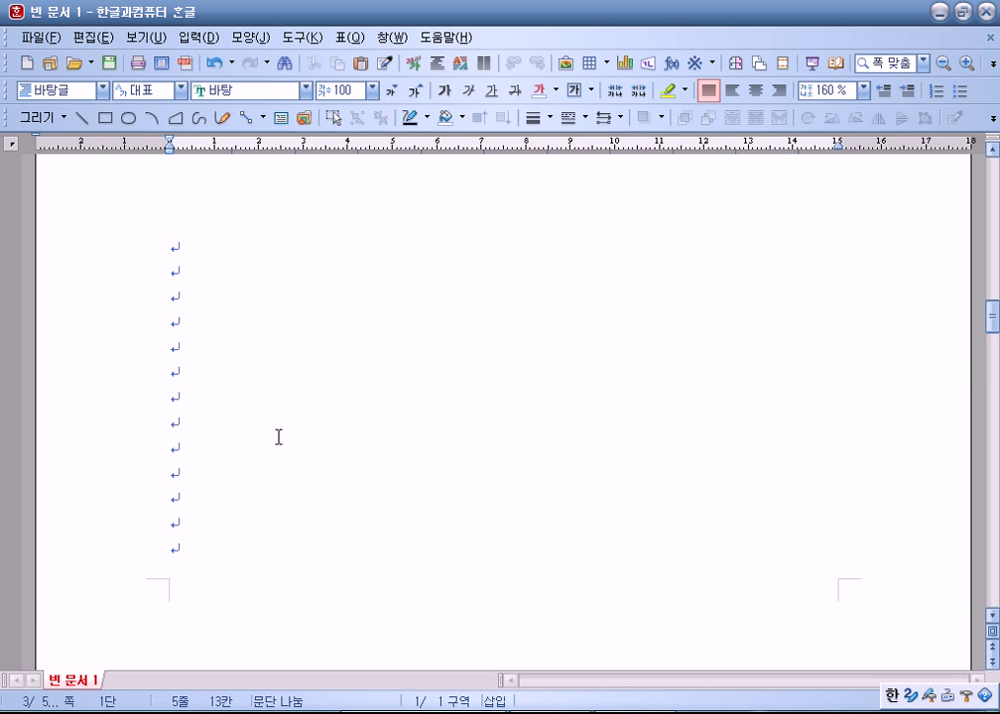
Step: With the cursor on the second page, set the print range to 현재 쪽 and preview the printout
{"action": "left_click", "coordinate": [232, 359]}
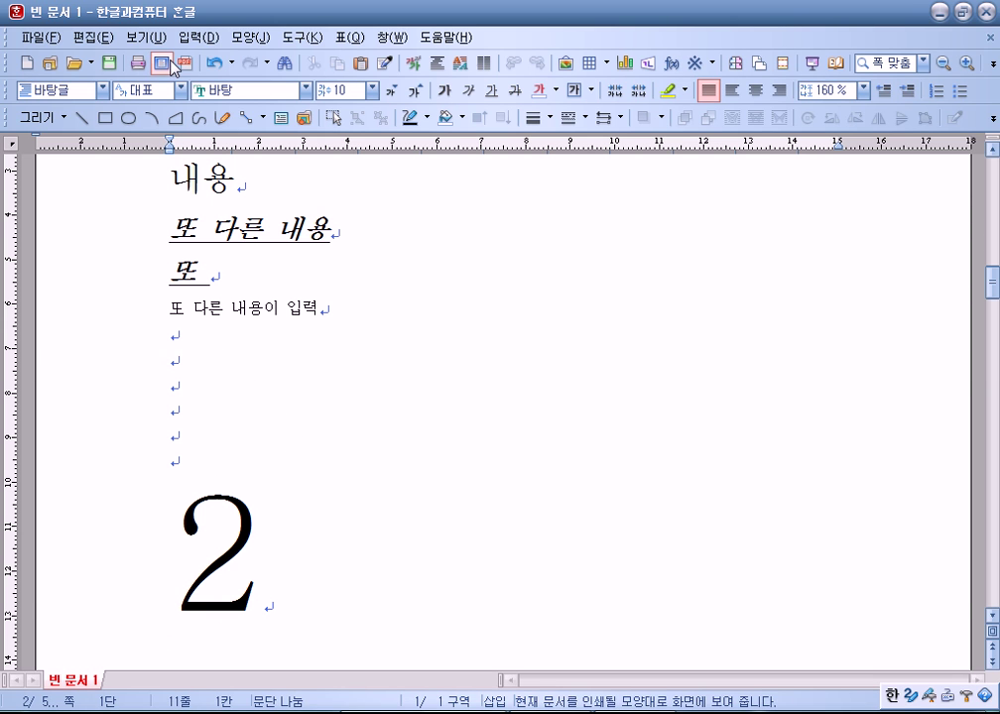
{"action": "key", "text": "alt+p"}
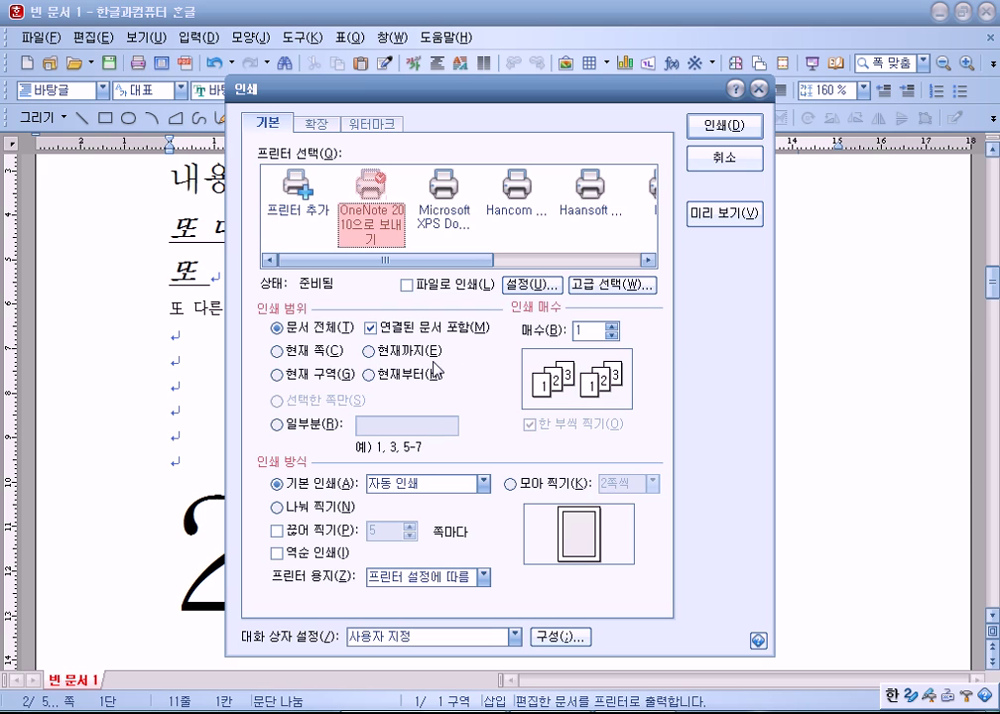
{"action": "left_click", "coordinate": [301, 356]}
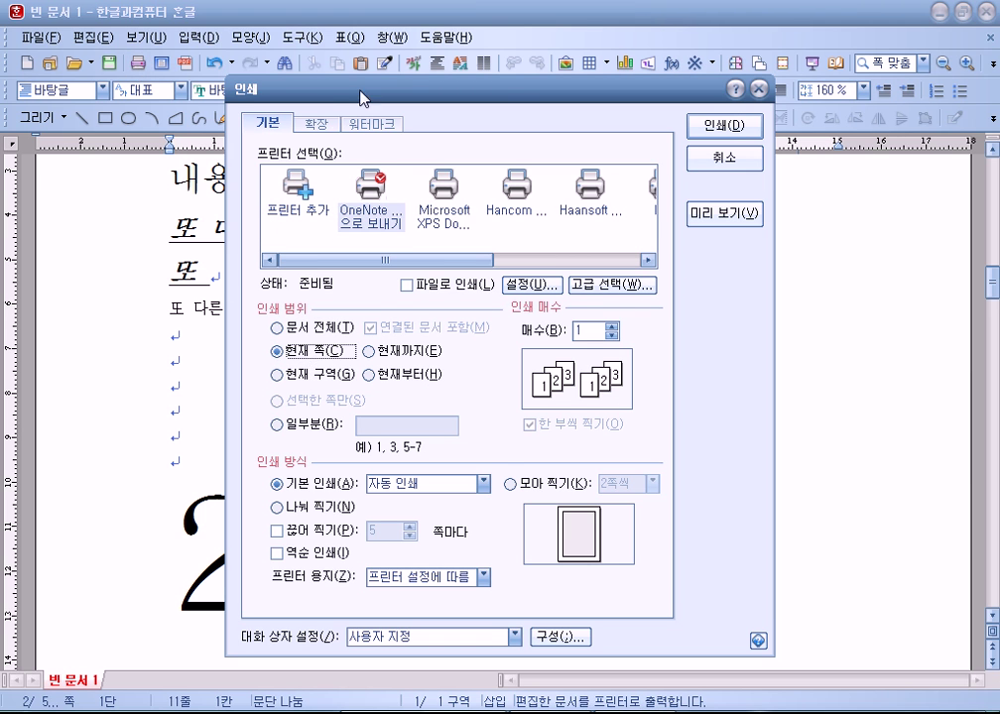
{"action": "left_click_drag", "start_coordinate": [357, 89], "coordinate": [579, 56]}
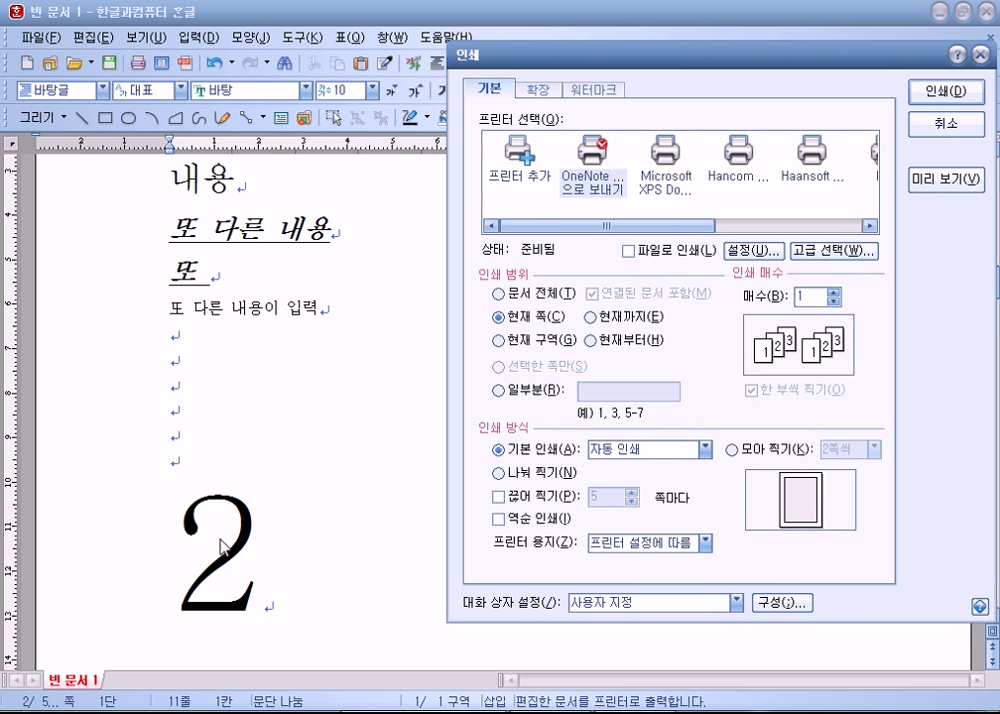
{"action": "left_click", "coordinate": [944, 180]}
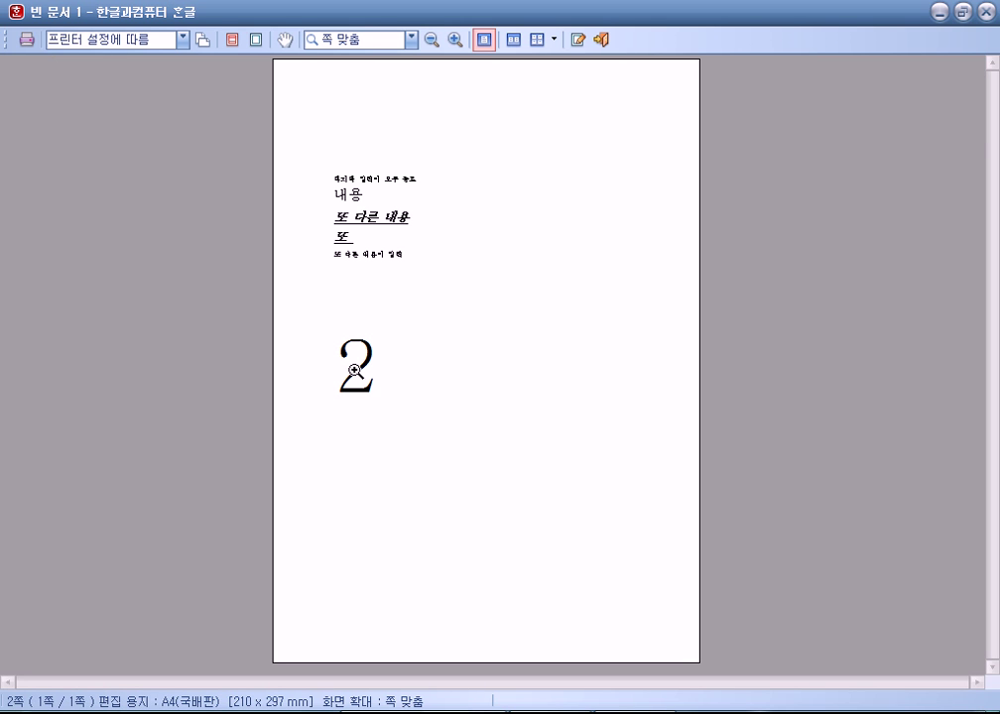
{"action": "key", "text": "Escape"}
Step: With the cursor in an empty line on the first page, set the print range to 일부분 with pages 2,4
{"action": "scroll", "coordinate": [347, 352], "scroll_direction": "up", "scroll_amount": 15}
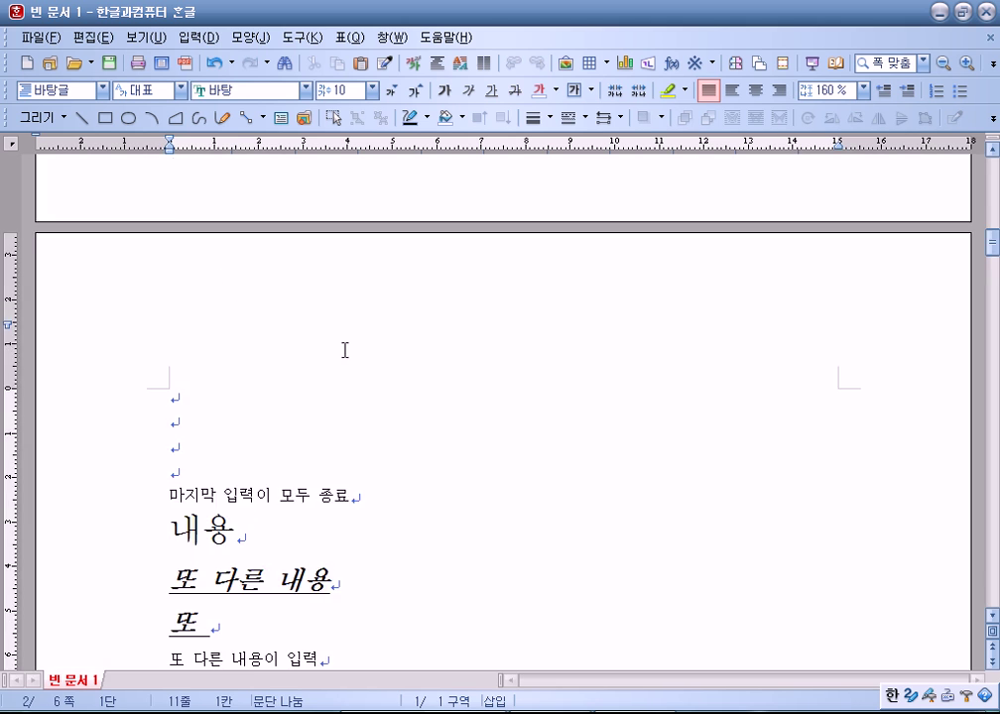
{"action": "left_click", "coordinate": [154, 244]}
{"action": "scroll", "coordinate": [302, 354], "scroll_direction": "up", "scroll_amount": 5}
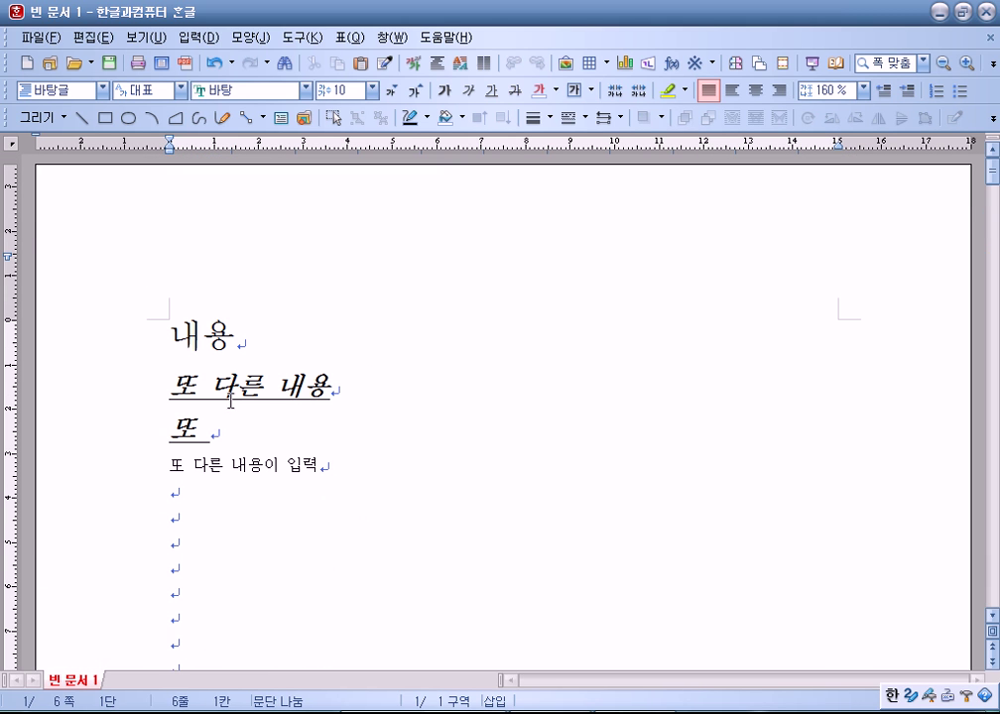
{"action": "left_click_drag", "start_coordinate": [185, 465], "coordinate": [178, 490]}
{"action": "left_click", "coordinate": [225, 498]}
{"action": "left_click", "coordinate": [137, 62]}
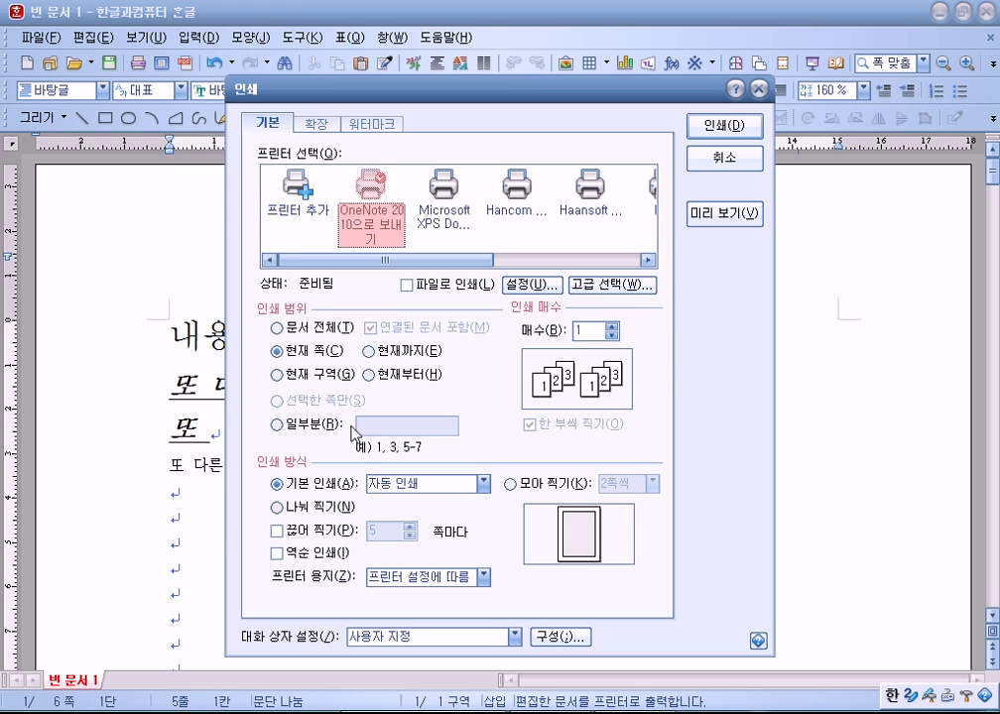
{"action": "left_click", "coordinate": [313, 424]}
{"action": "type", "text": "2"}
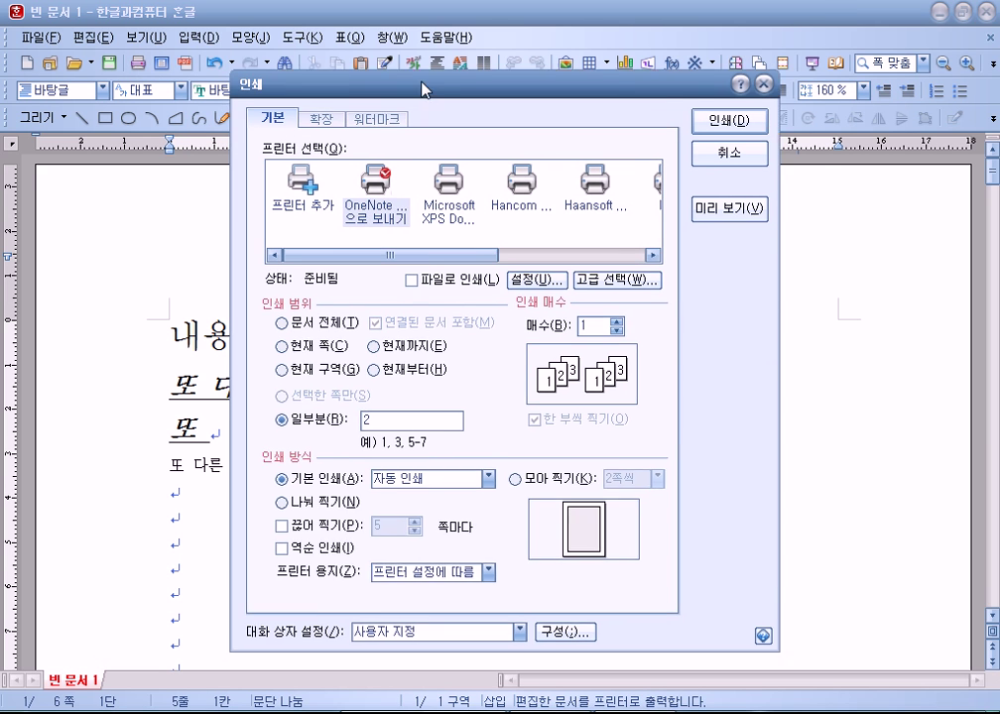
{"action": "left_click_drag", "start_coordinate": [423, 90], "coordinate": [480, 22]}
{"action": "left_click", "coordinate": [501, 360]}
{"action": "type", "text": ",4"}
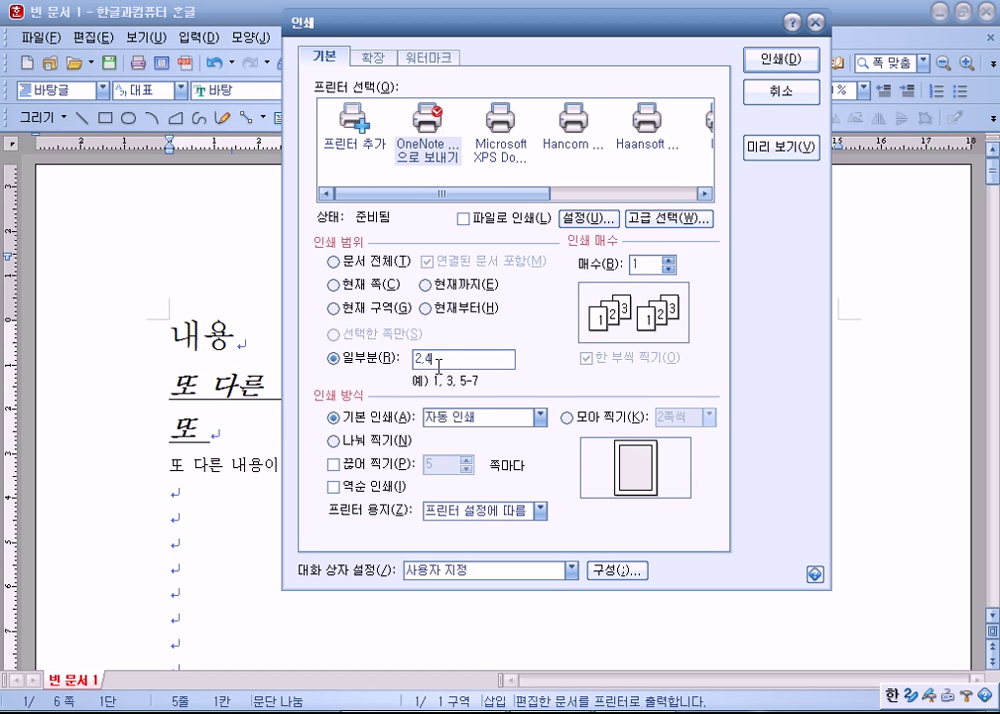
Step: Change the partial print range to the odd pages 1,3,5,7,9 and after that to the even pages 2,4,6
{"action": "left_click_drag", "start_coordinate": [450, 359], "coordinate": [312, 358]}
{"action": "type", "text": "1,3,5,7,9"}
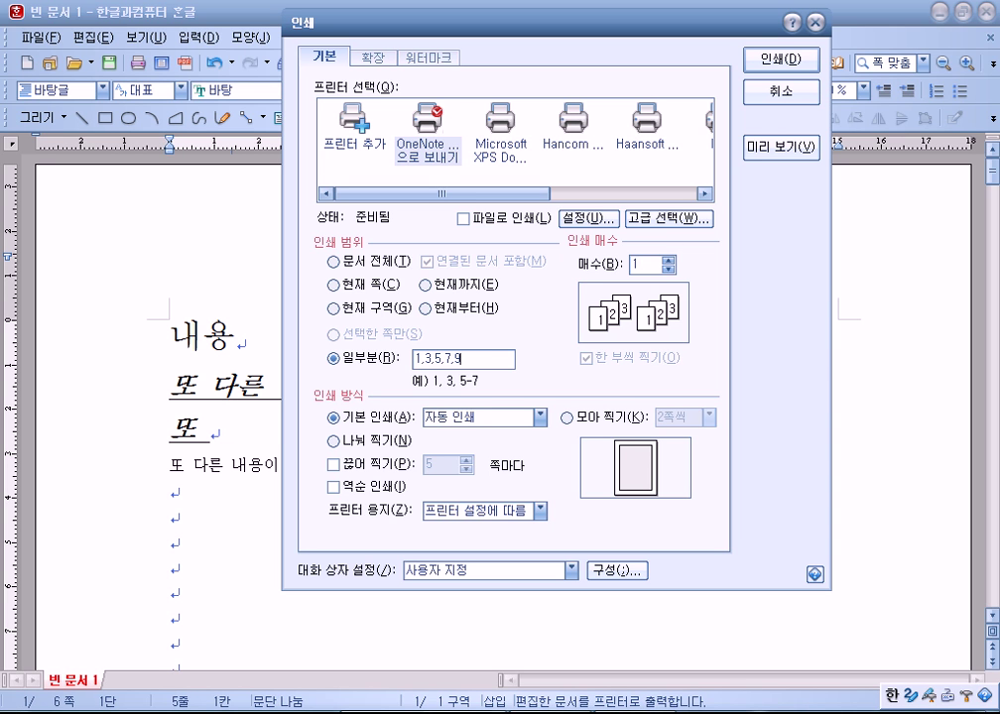
{"action": "left_click_drag", "start_coordinate": [487, 358], "coordinate": [296, 363]}
{"action": "type", "text": "2,3,6"}
{"action": "key", "text": "Left"}
{"action": "key", "text": "Left"}
{"action": "type", "text": "4"}
{"action": "key", "text": "Left"}
{"action": "key", "text": "BackSpace"}
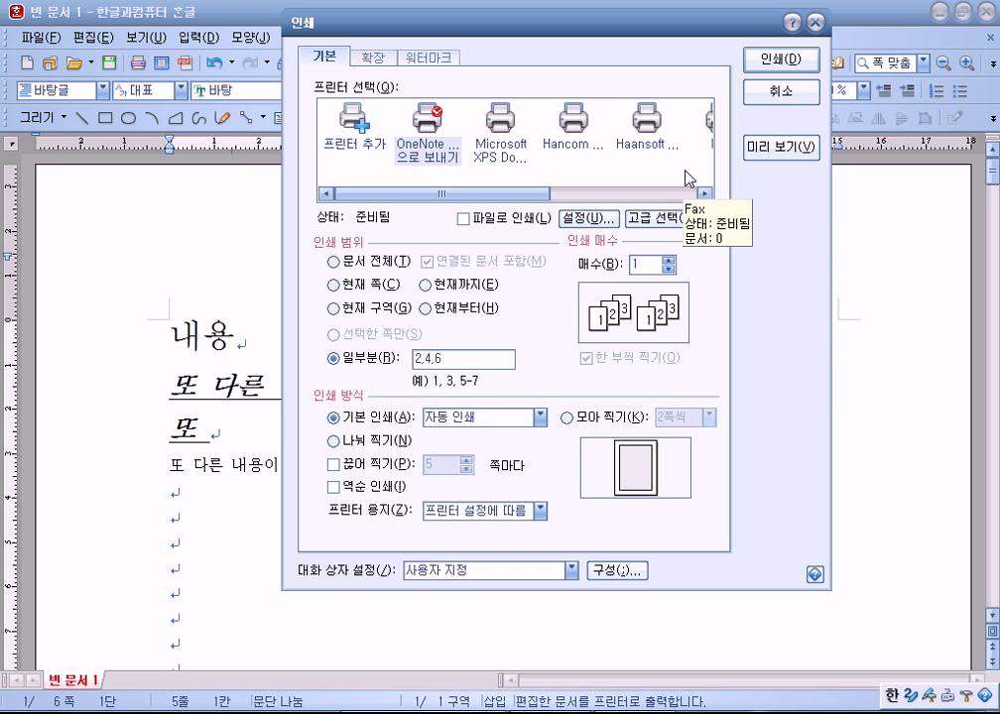
Step: Switch the print range from 일부분 to 현재부터 and close the print settings without printing
{"action": "left_click", "coordinate": [378, 284]}
{"action": "left_click", "coordinate": [456, 310]}
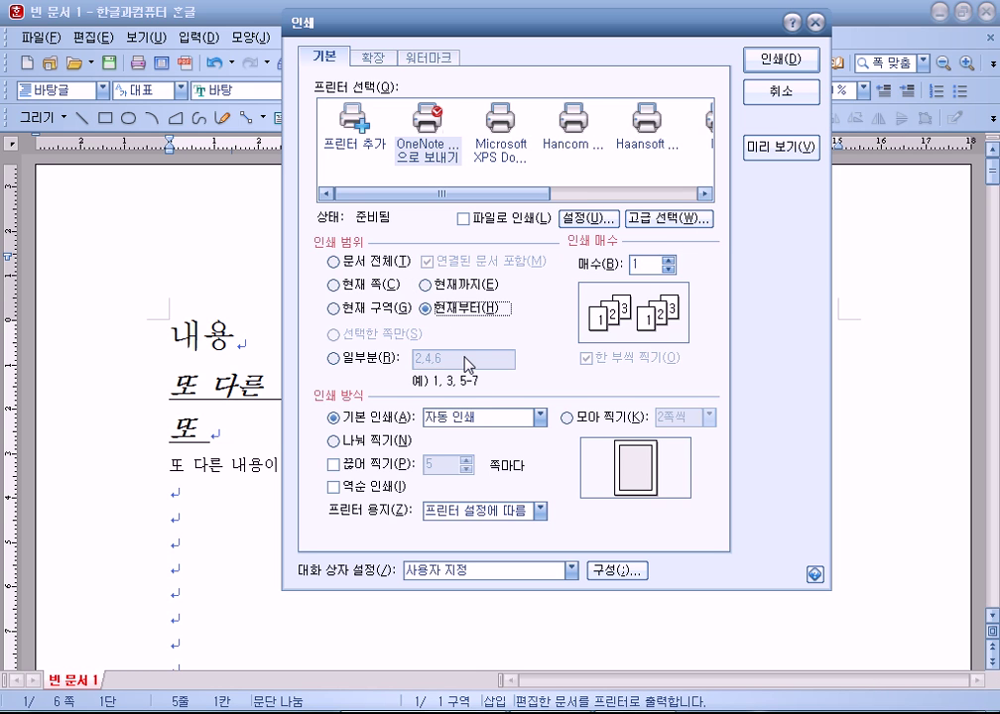
{"action": "key", "text": "Escape"}
Step: Place the cursor on the second page and set the print range to 현재까지 in the print settings
{"action": "scroll", "coordinate": [349, 418], "scroll_direction": "down", "scroll_amount": 10}
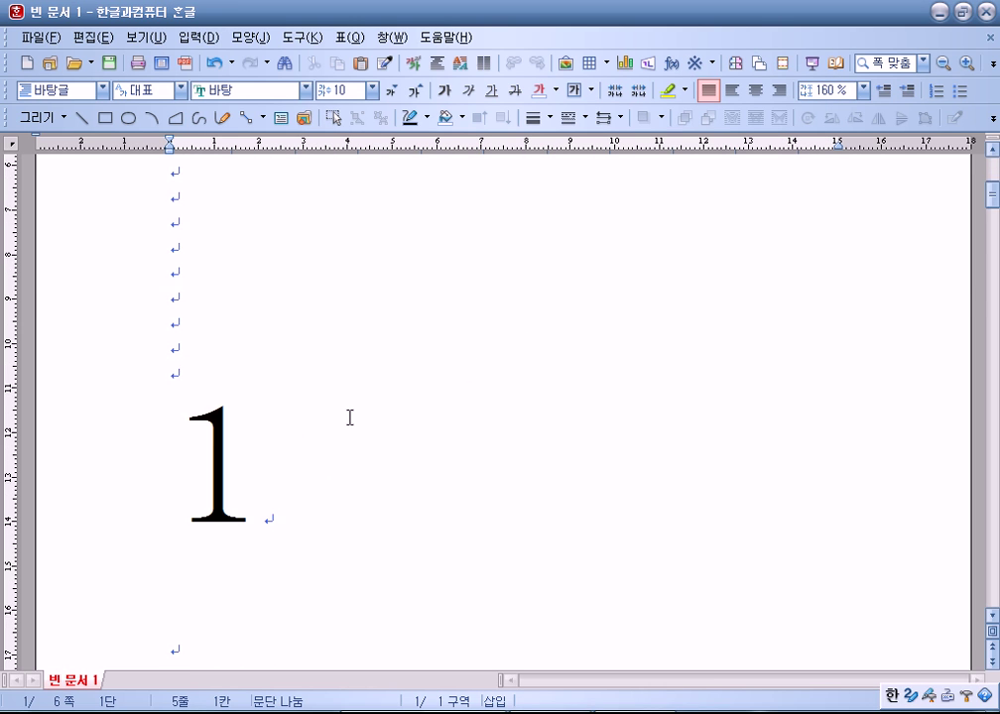
{"action": "scroll", "coordinate": [374, 418], "scroll_direction": "down", "scroll_amount": 10}
{"action": "left_click", "coordinate": [245, 417]}
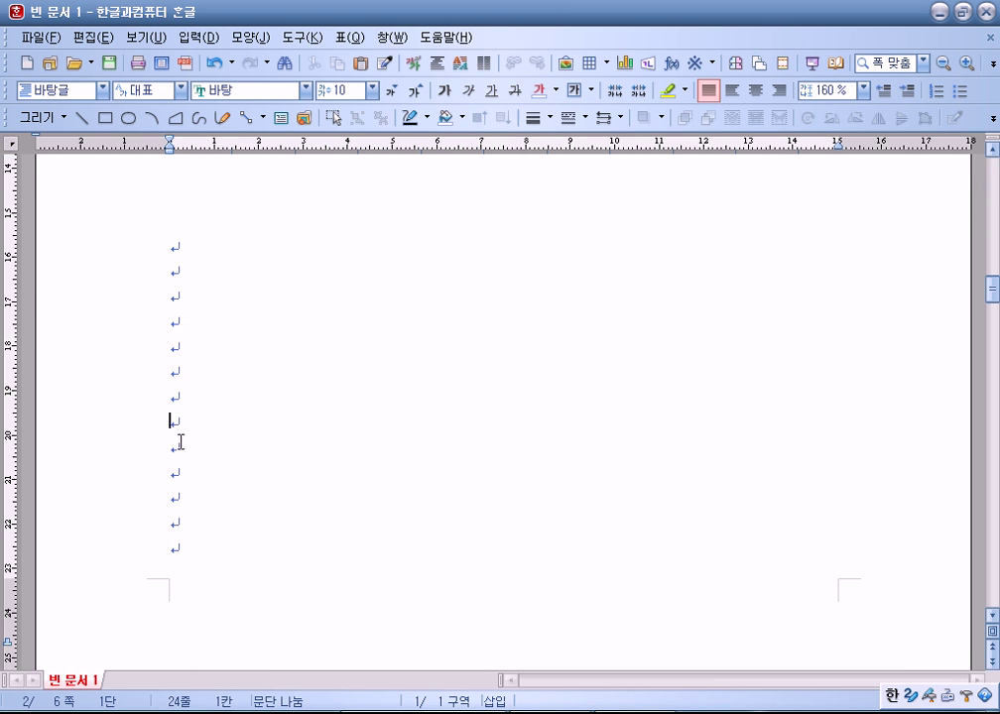
{"action": "left_click", "coordinate": [138, 62]}
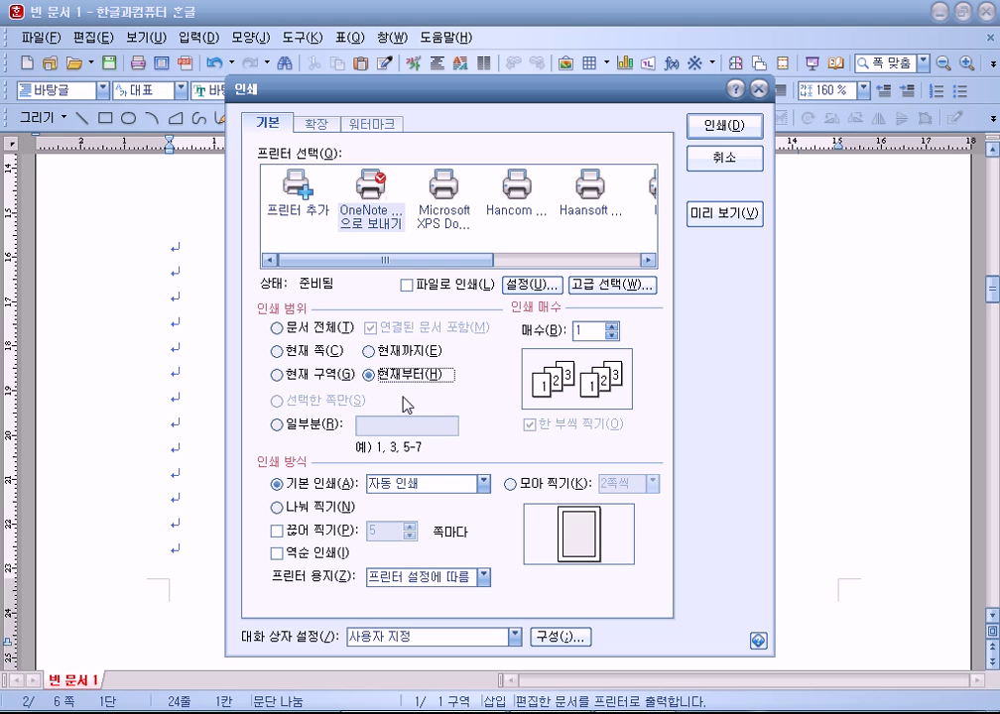
{"action": "left_click", "coordinate": [397, 351]}
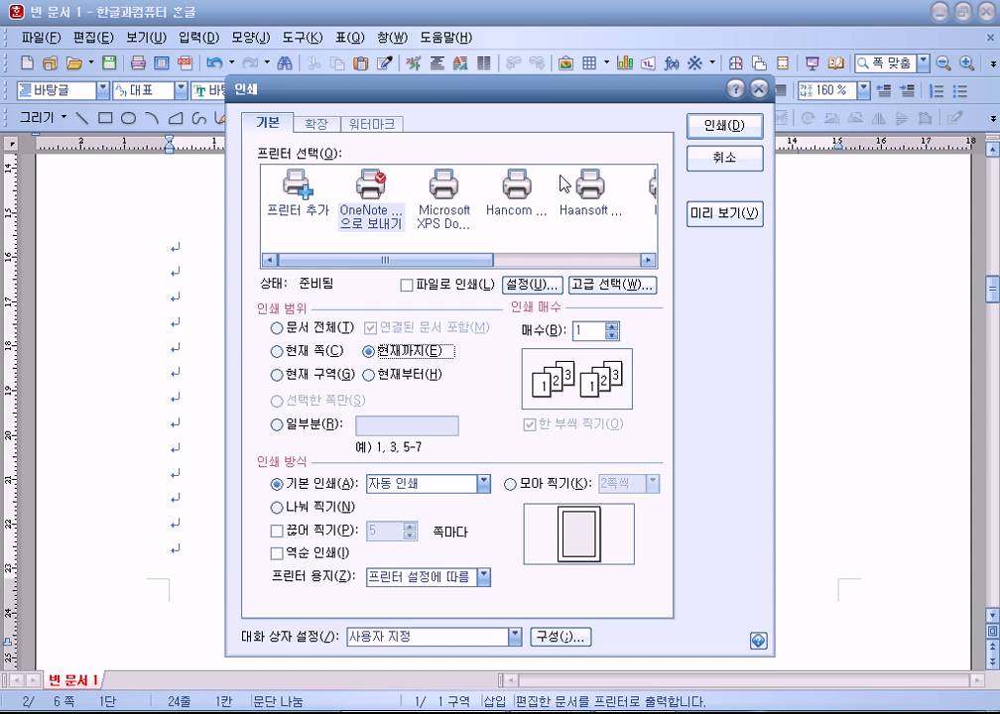
Step: Set the print range to 문서 전체 and the print method to 모아 찍기 with 2쪽씩
{"action": "left_click_drag", "start_coordinate": [650, 109], "coordinate": [686, 52]}
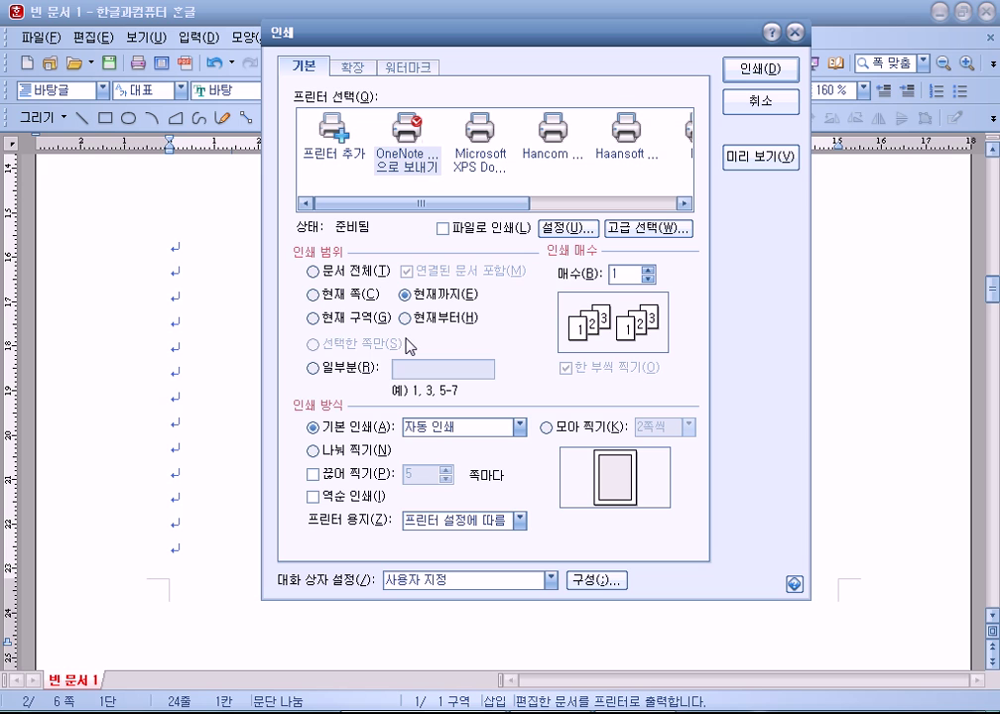
{"action": "left_click", "coordinate": [327, 368]}
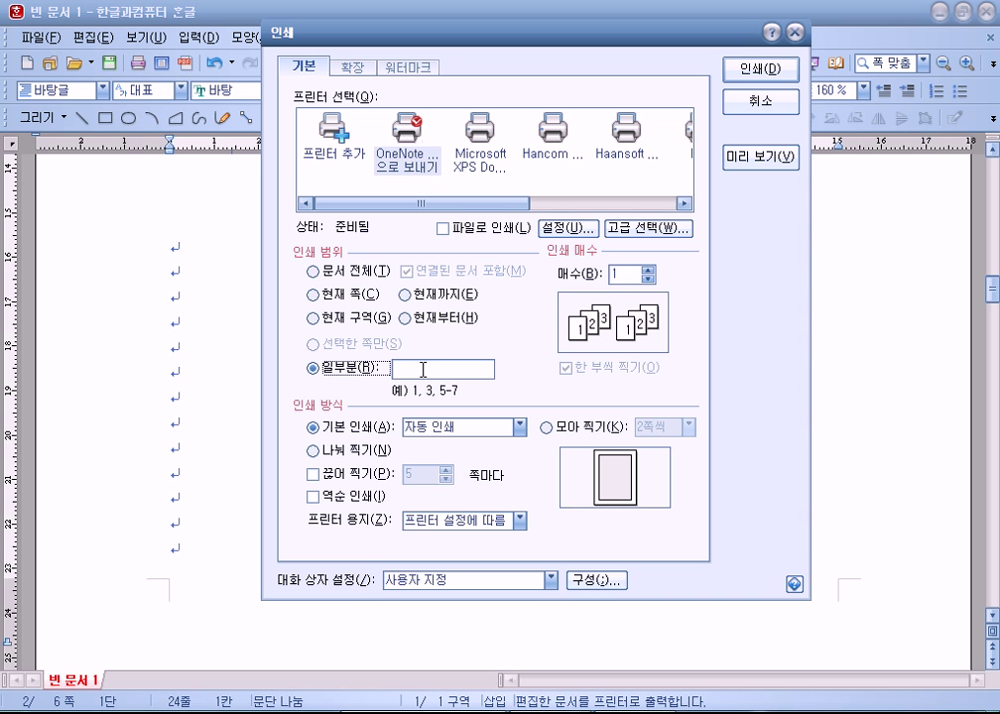
{"action": "left_click", "coordinate": [349, 275]}
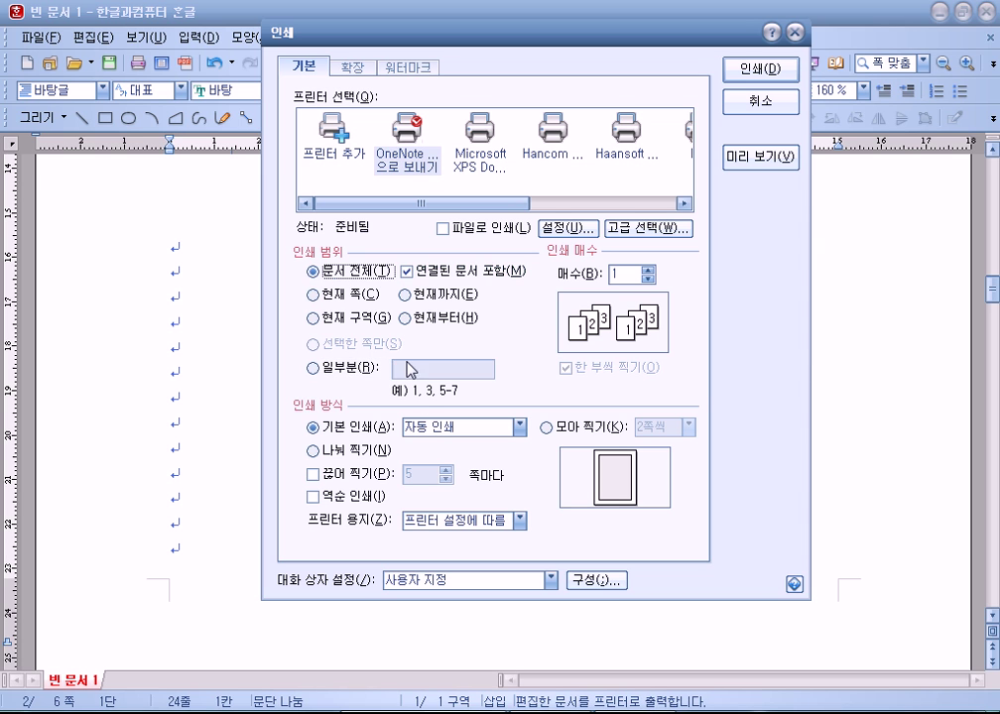
{"action": "left_click", "coordinate": [546, 429]}
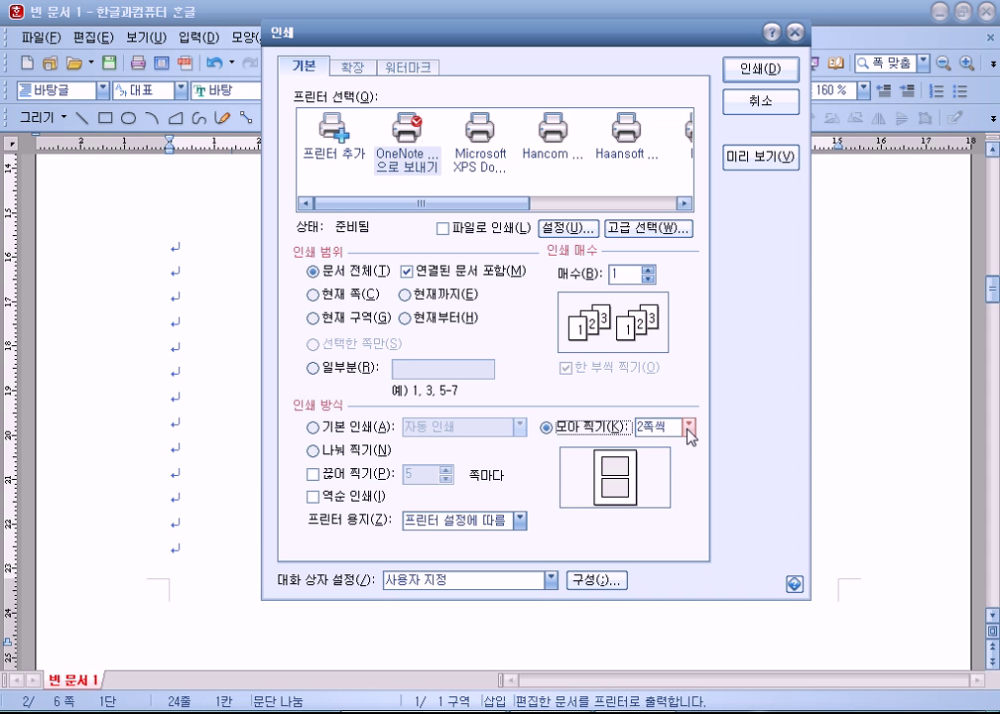
{"action": "left_click", "coordinate": [689, 428]}
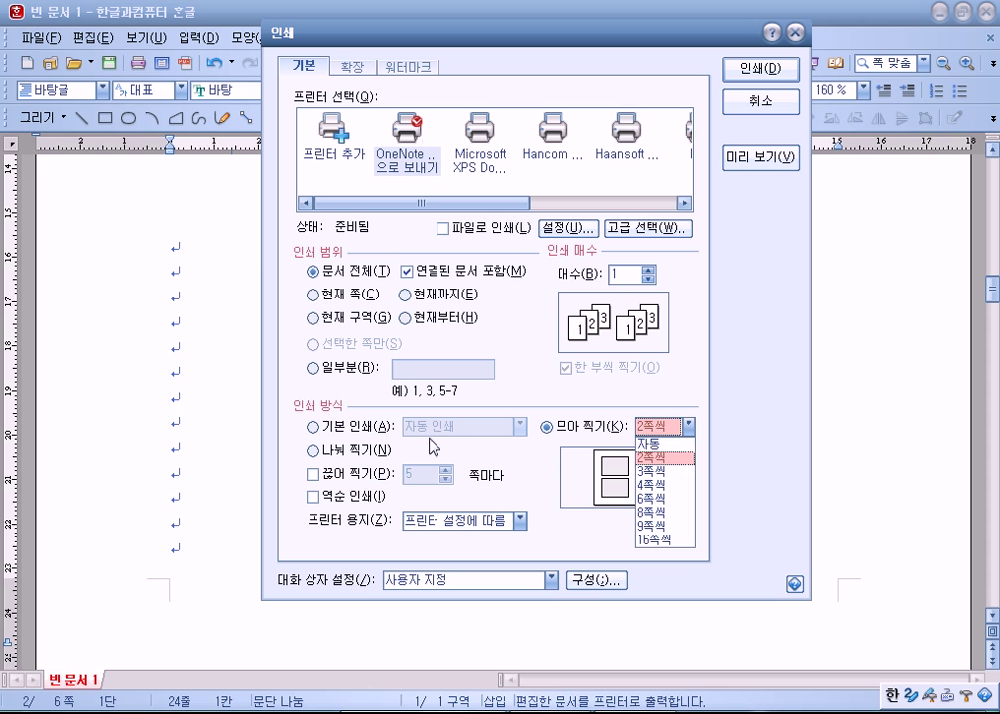
{"action": "left_click", "coordinate": [591, 472]}
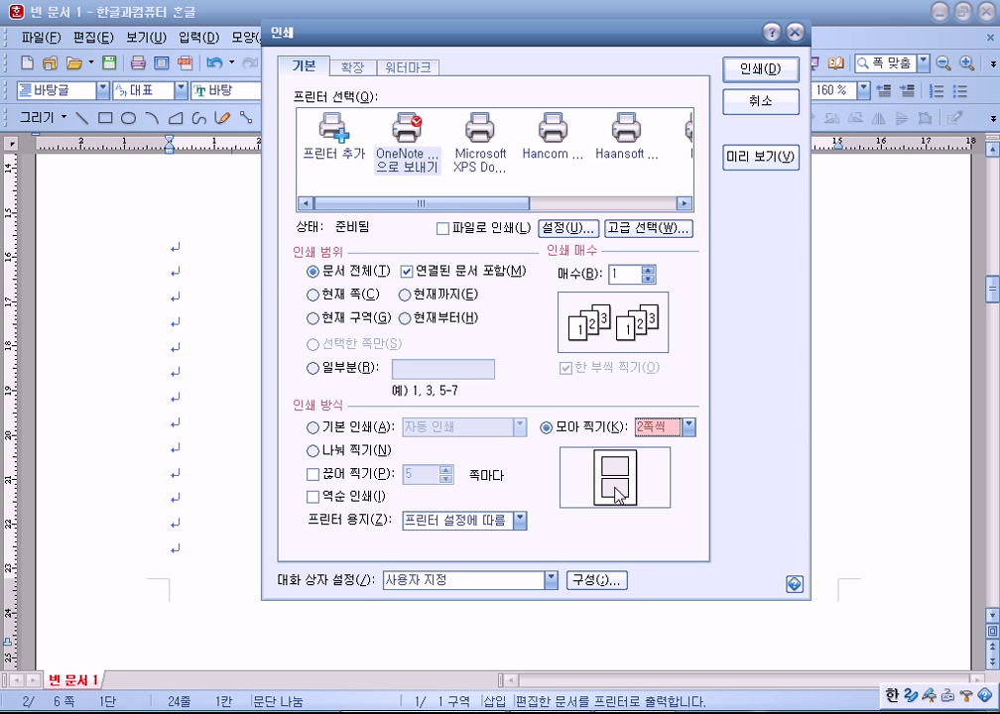
Step: Set the print method to 기본 인쇄 and try 역순 인쇄 on and off
{"action": "left_click", "coordinate": [351, 496]}
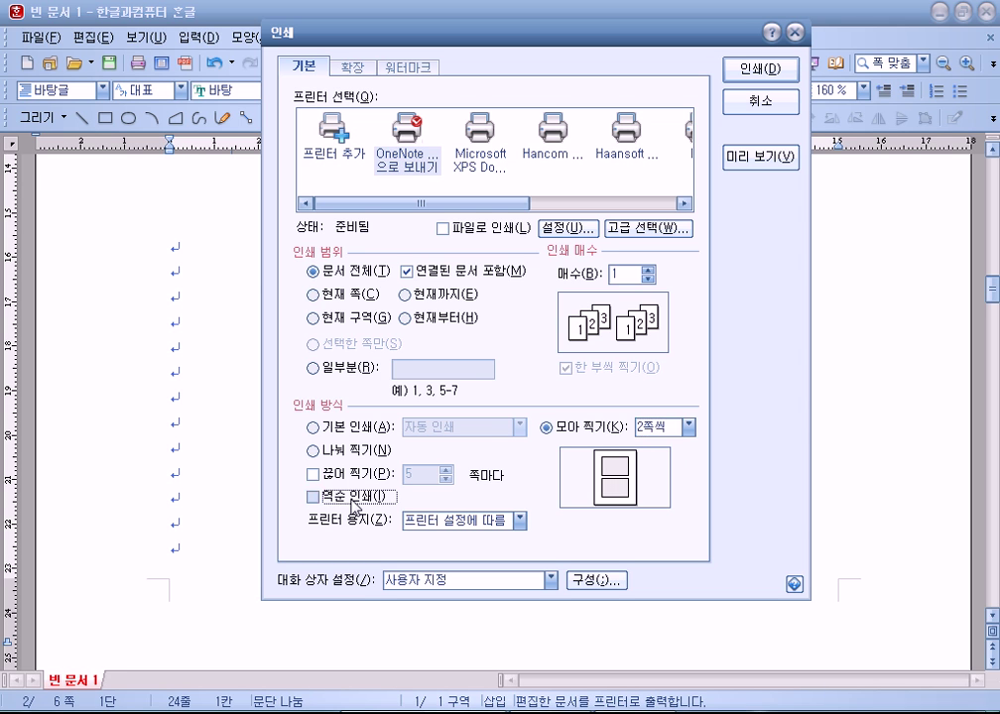
{"action": "left_click", "coordinate": [384, 428]}
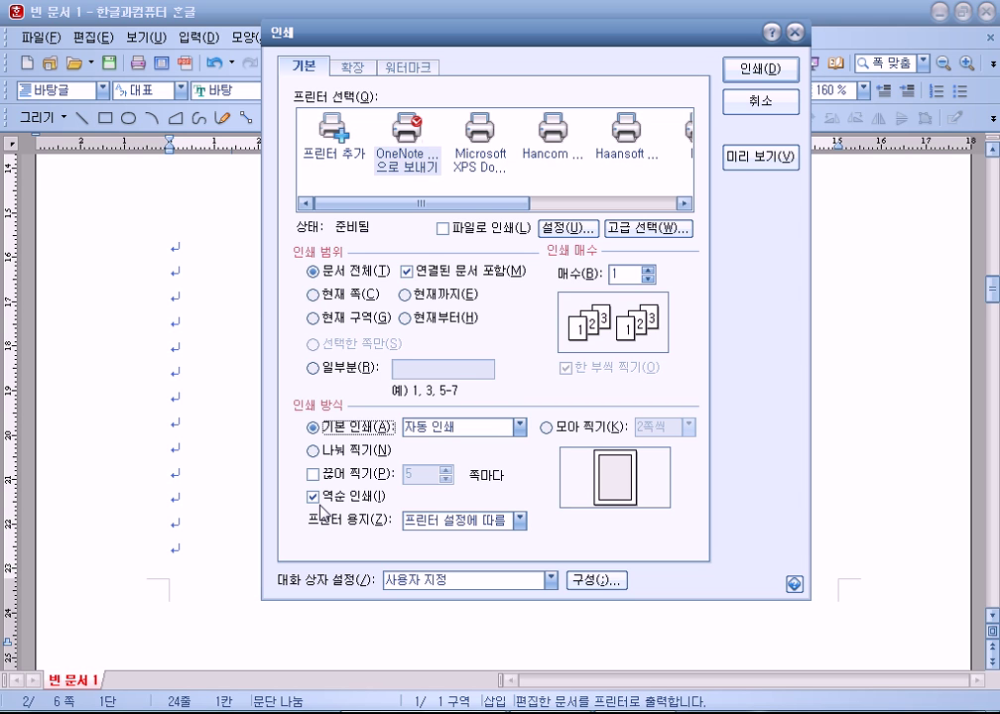
{"action": "left_click", "coordinate": [334, 499]}
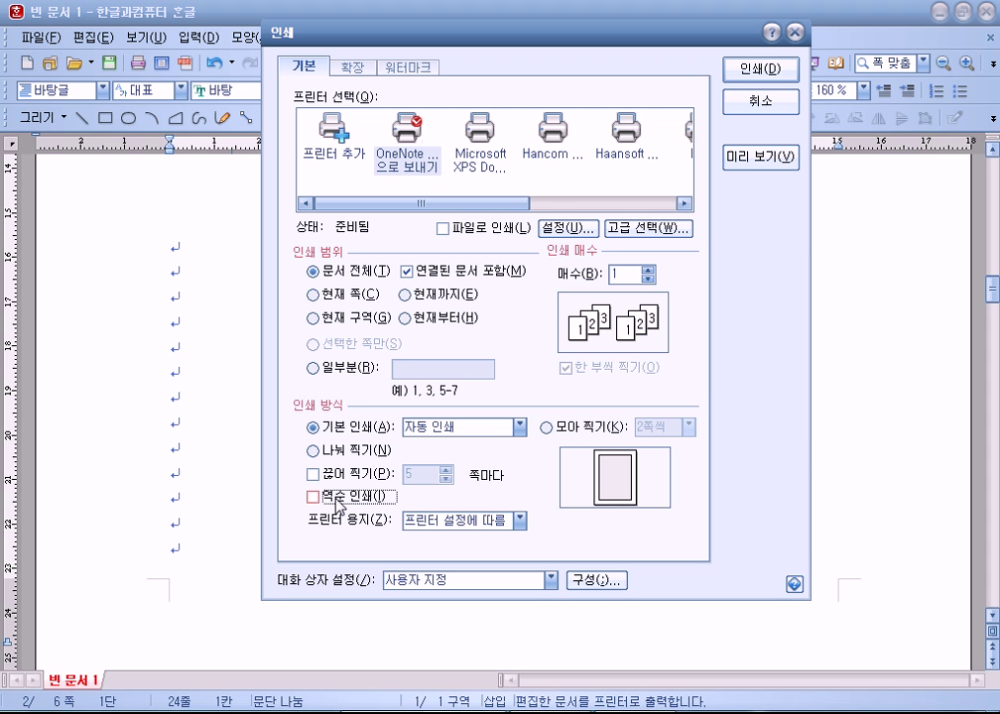
{"action": "left_click", "coordinate": [339, 500]}
{"action": "left_click", "coordinate": [329, 502]}
Step: Open Windows Devices and Printers and look at the general device properties of the default OneNote 2010 printer, closing them again
{"action": "left_click", "coordinate": [21, 712]}
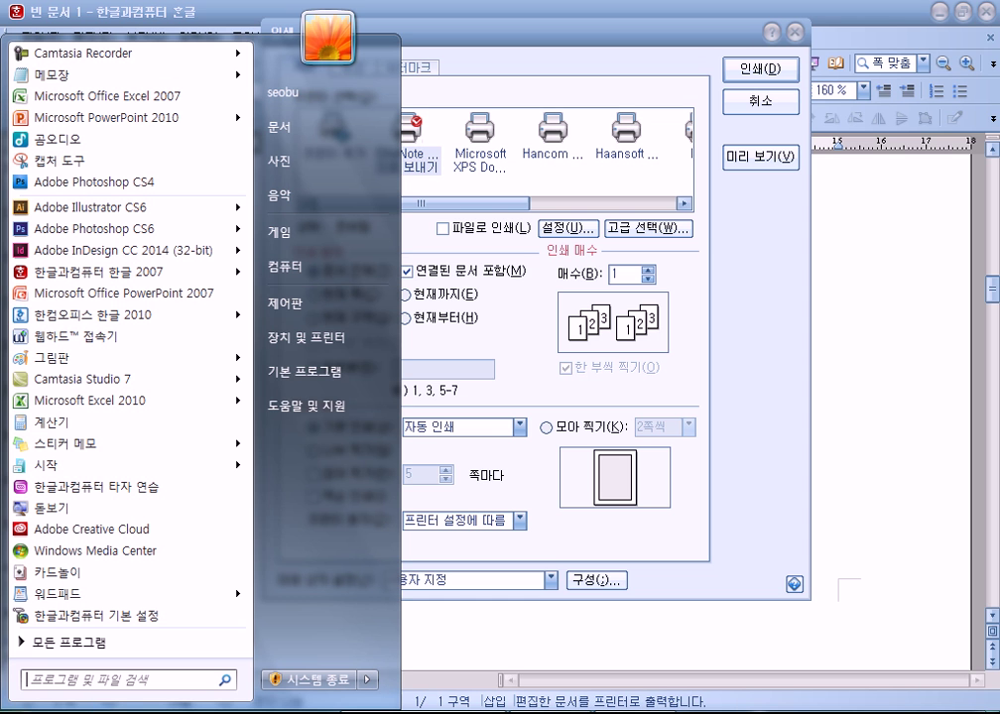
{"action": "left_click", "coordinate": [306, 339]}
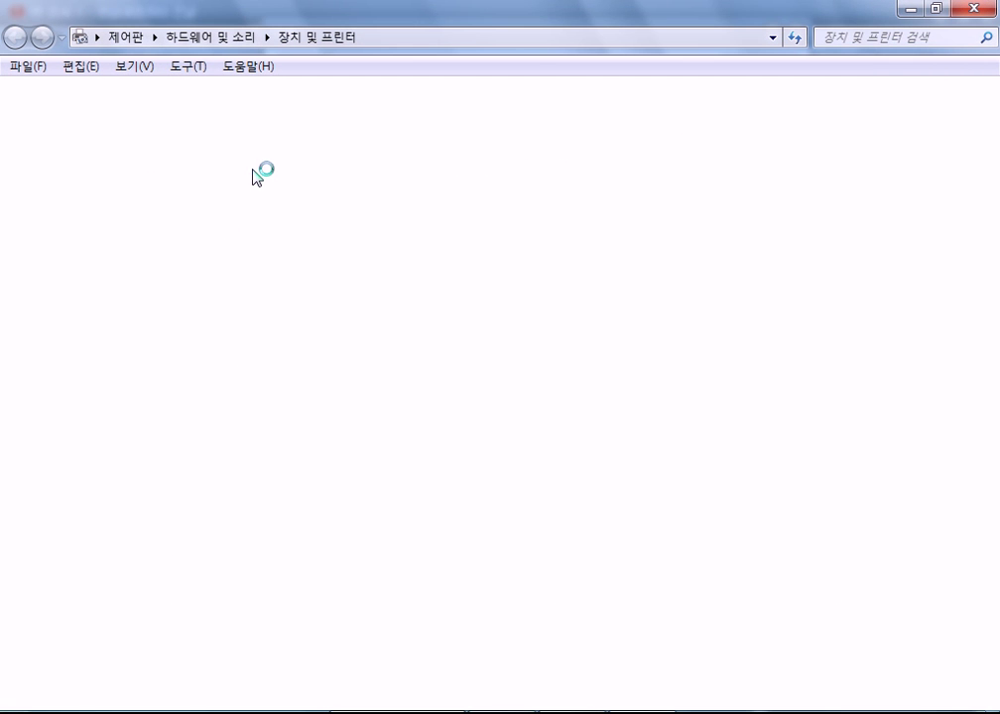
{"action": "left_click", "coordinate": [489, 395]}
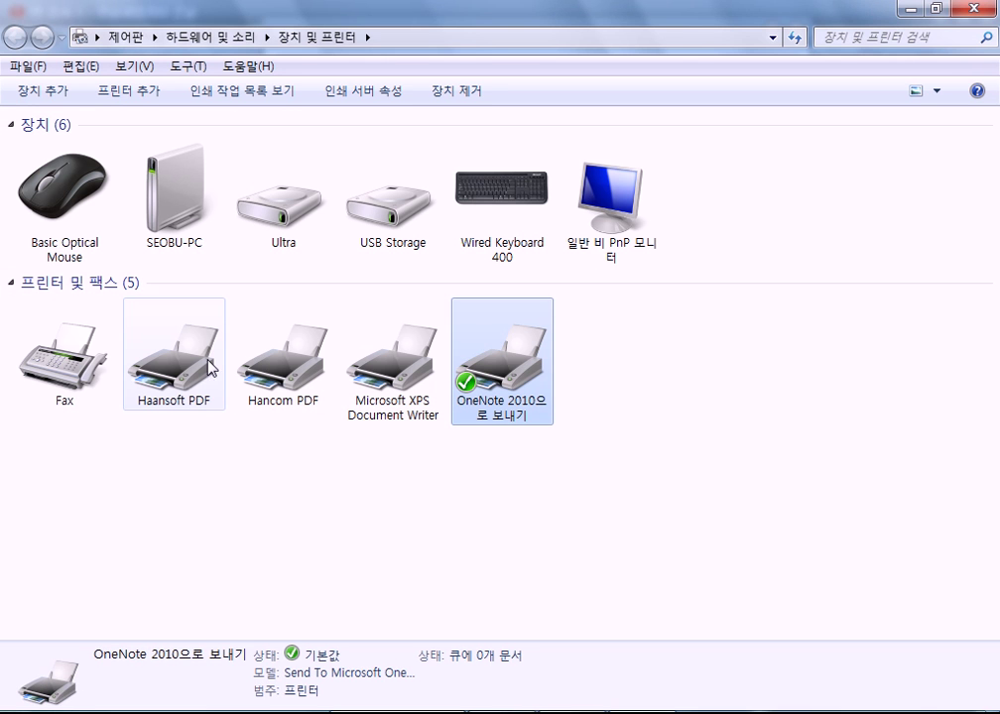
{"action": "right_click", "coordinate": [501, 375]}
{"action": "left_click", "coordinate": [549, 557]}
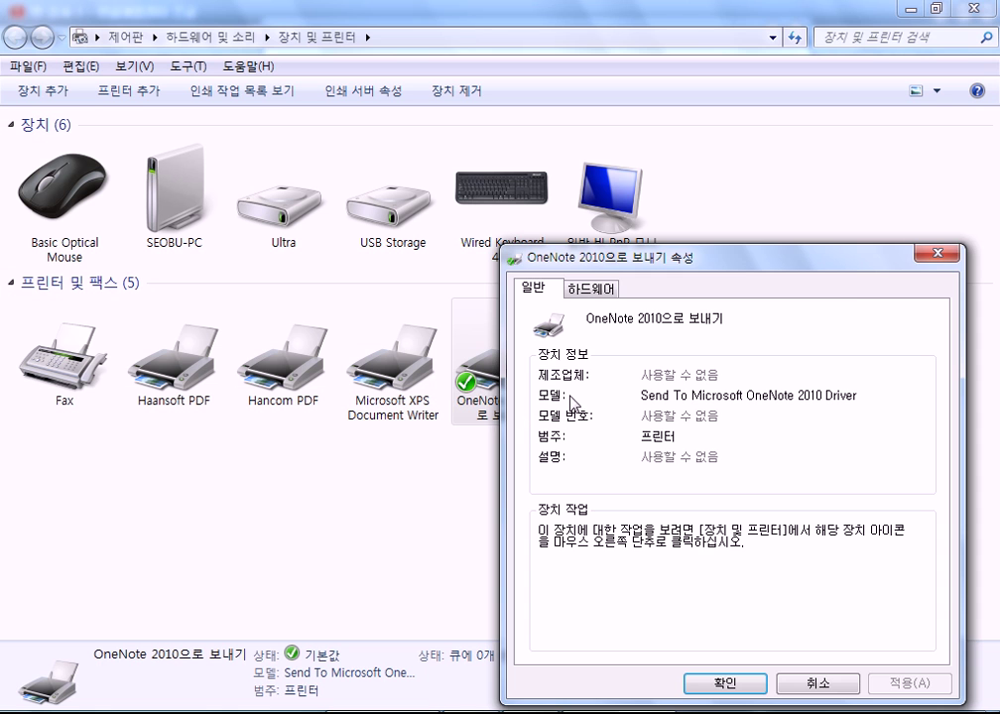
{"action": "left_click", "coordinate": [937, 254]}
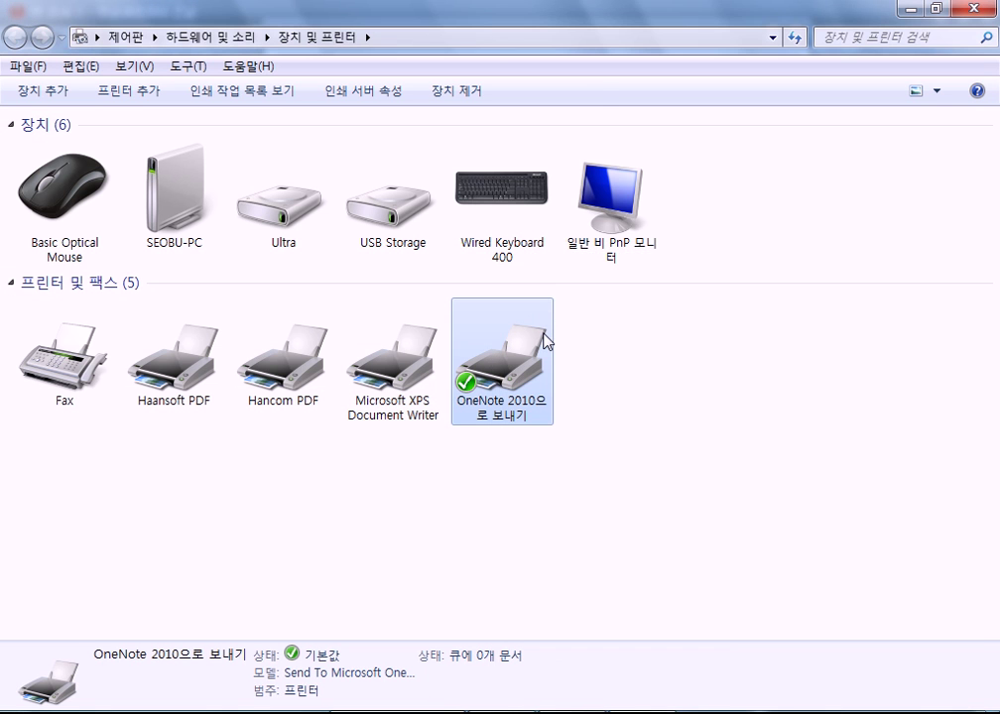
Step: Check the OneNote 2010 printer's job queue, its printer properties and the basic preferences opened from them, leaving everything unchanged
{"action": "double_click", "coordinate": [546, 343]}
{"action": "left_click", "coordinate": [575, 108]}
{"action": "right_click", "coordinate": [503, 382]}
{"action": "left_click", "coordinate": [548, 454]}
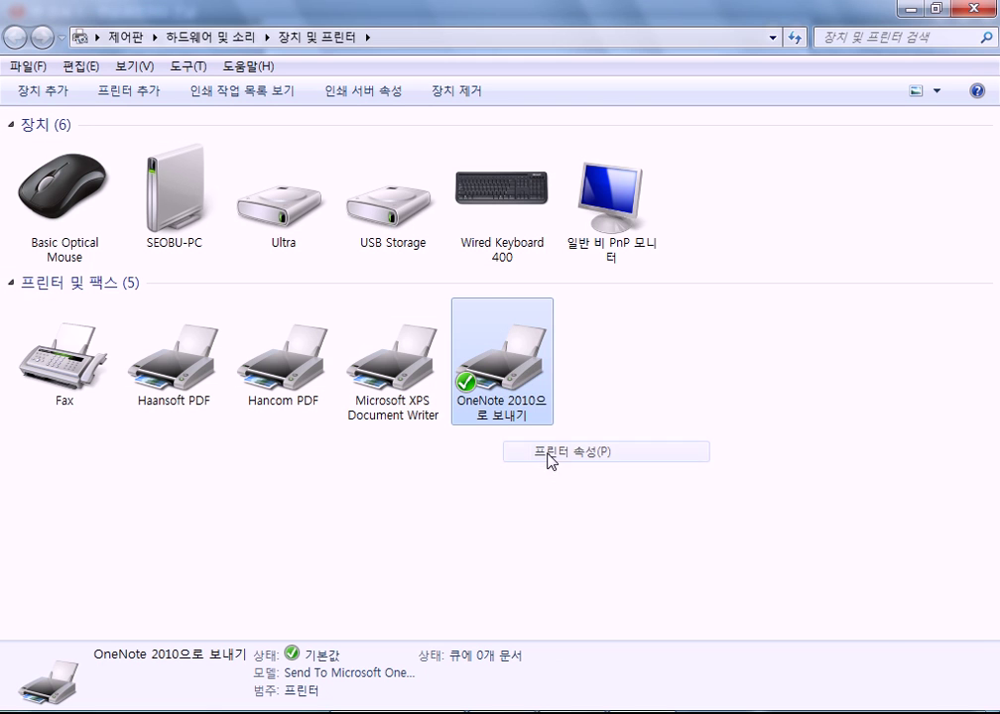
{"action": "left_click_drag", "start_coordinate": [596, 224], "coordinate": [515, 82]}
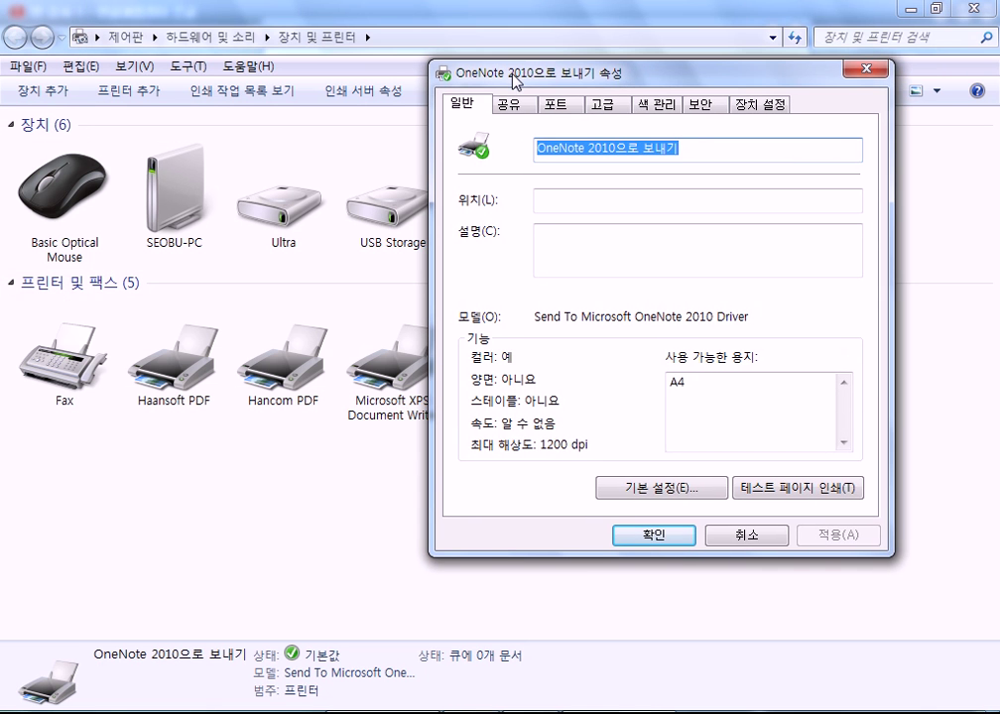
{"action": "left_click", "coordinate": [633, 493]}
{"action": "left_click_drag", "start_coordinate": [572, 212], "coordinate": [571, 141]}
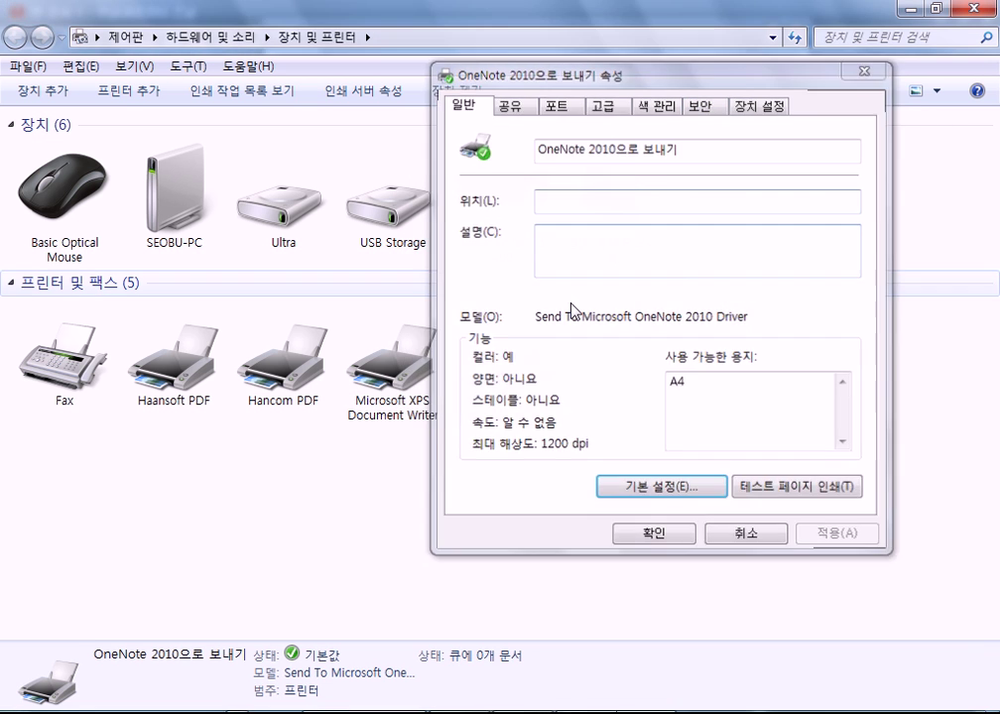
{"action": "key", "text": "Escape"}
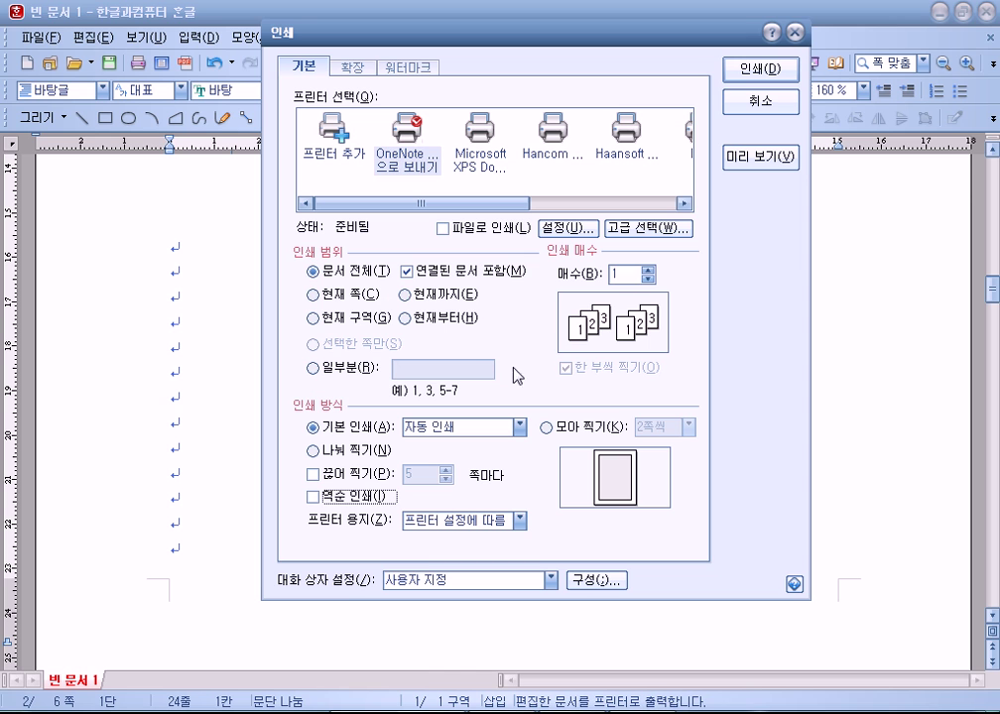
Step: Return to Devices and Printers and inspect the OneNote 2010 printer's printing preferences and advanced options, then dismiss them
{"action": "left_click", "coordinate": [397, 713]}
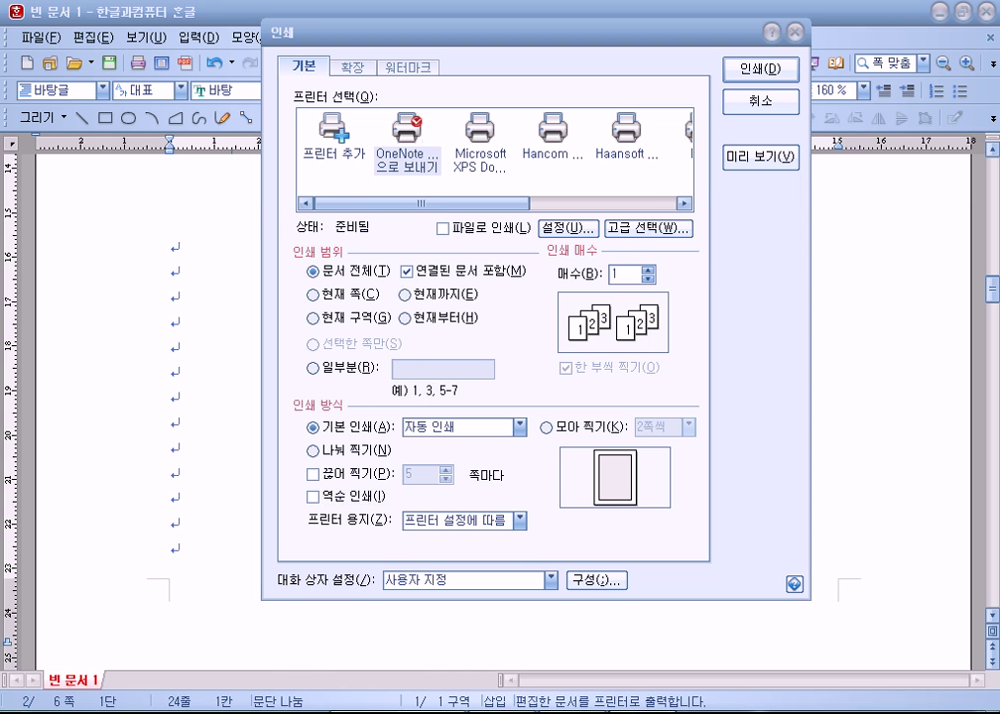
{"action": "right_click", "coordinate": [491, 383]}
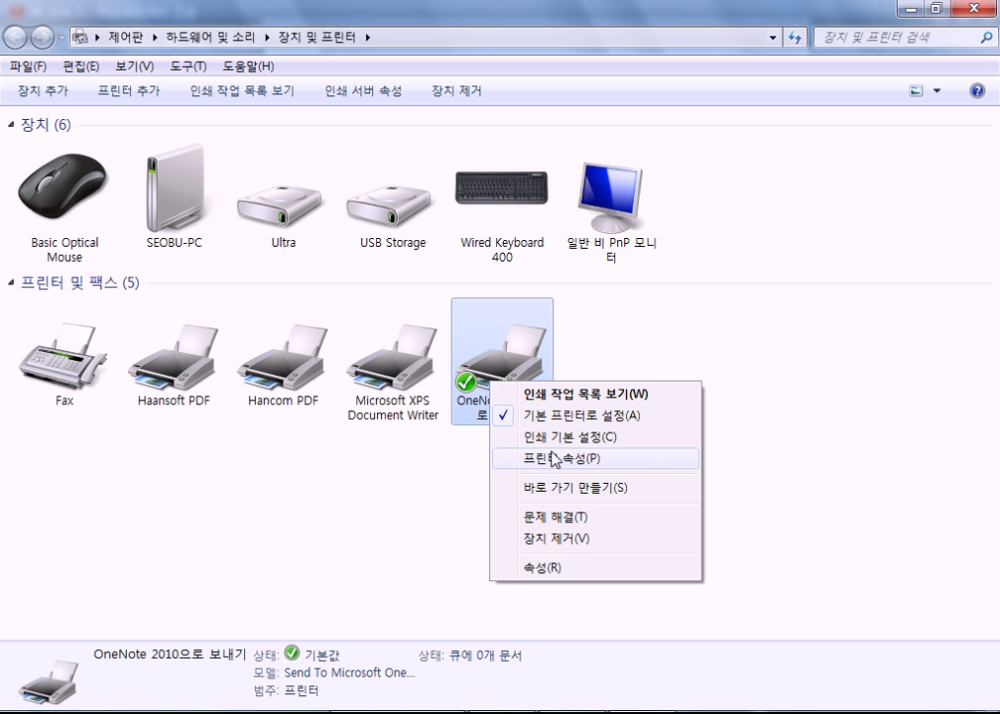
{"action": "left_click", "coordinate": [529, 437]}
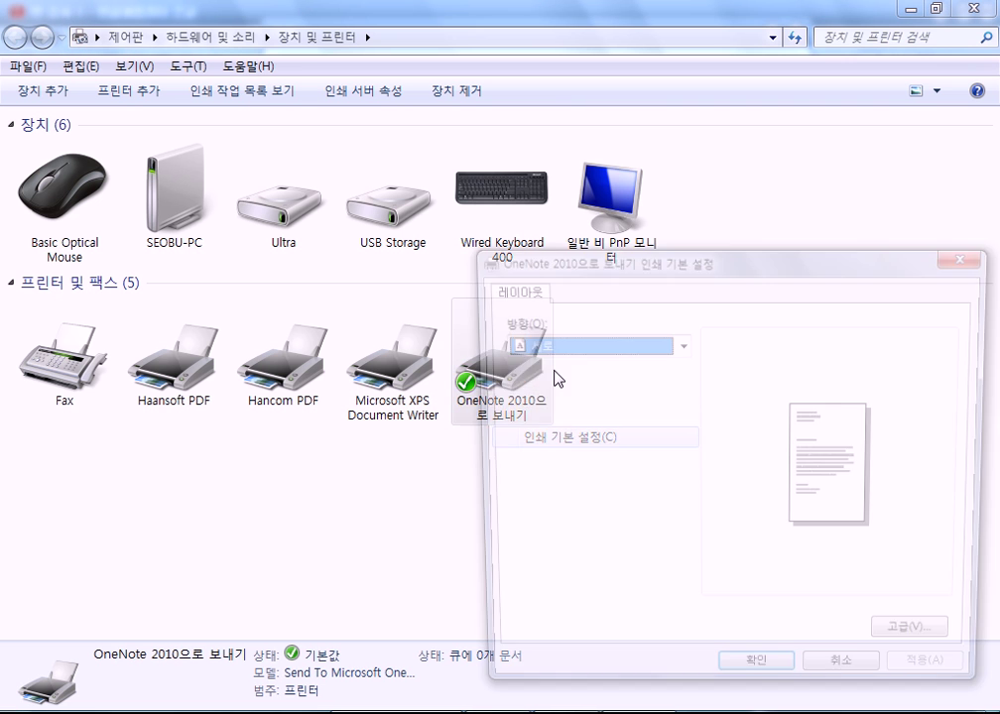
{"action": "left_click_drag", "start_coordinate": [548, 265], "coordinate": [487, 100]}
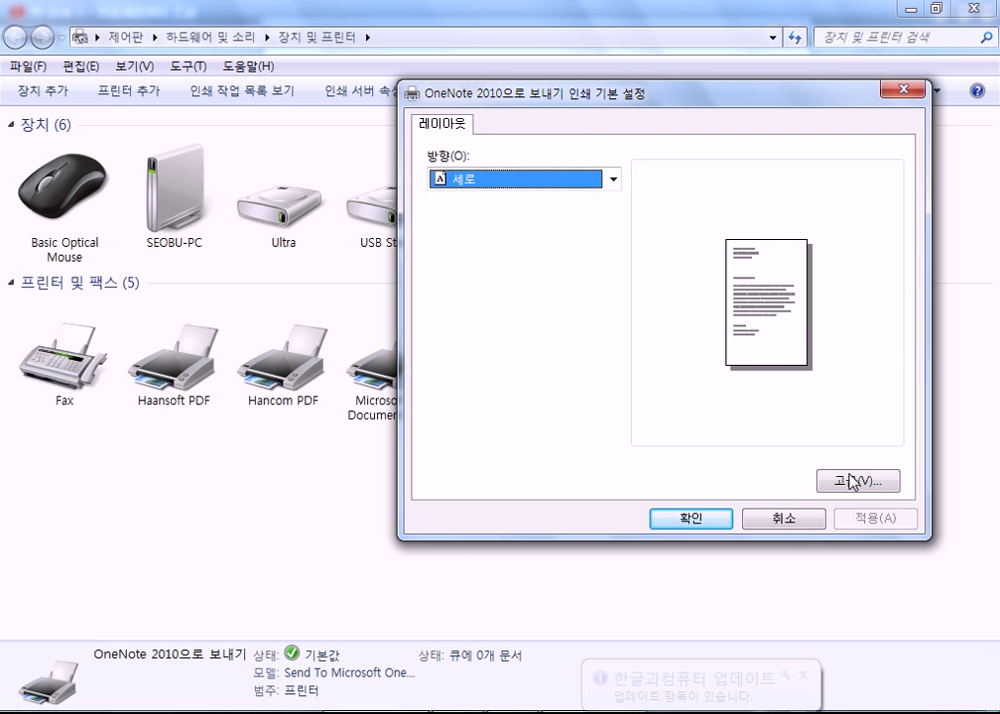
{"action": "left_click", "coordinate": [850, 483]}
{"action": "key", "text": "Escape"}
{"action": "key", "text": "Escape"}
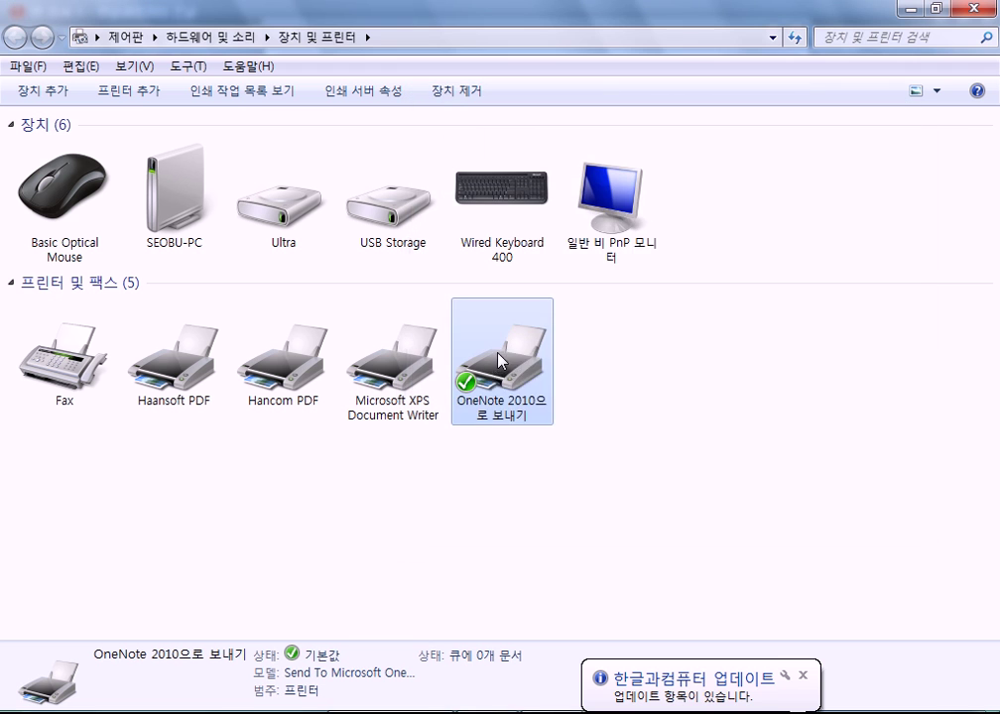
Step: Reopen the OneNote 2010 printer's properties and look at the basic preferences reached from its general page
{"action": "right_click", "coordinate": [499, 359]}
{"action": "left_click", "coordinate": [556, 433]}
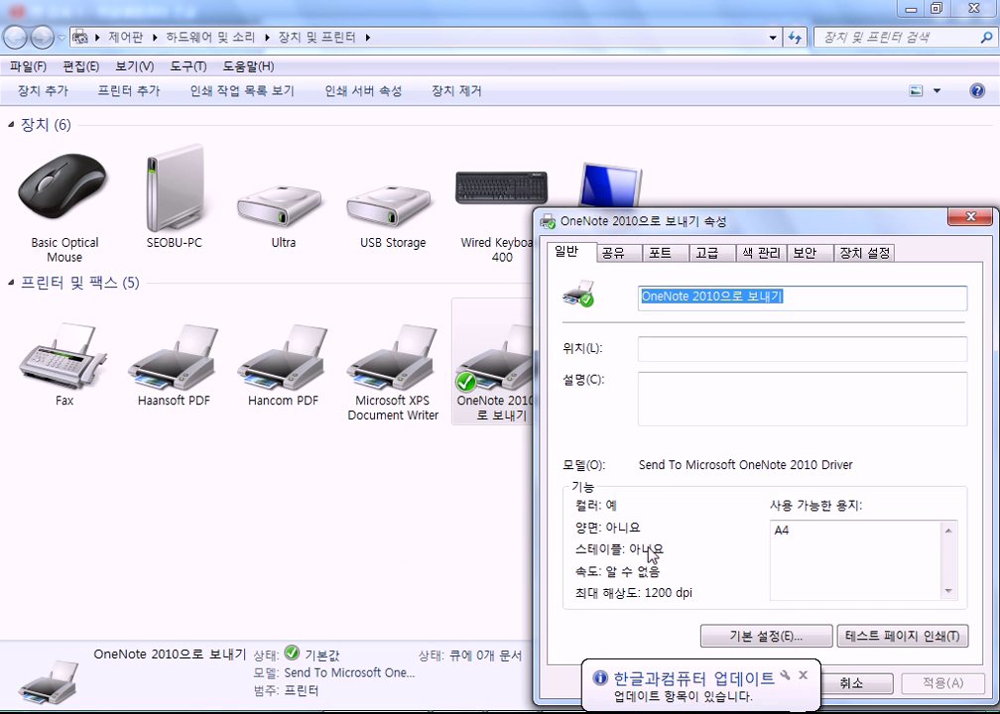
{"action": "left_click", "coordinate": [752, 635]}
{"action": "key", "text": "Escape"}
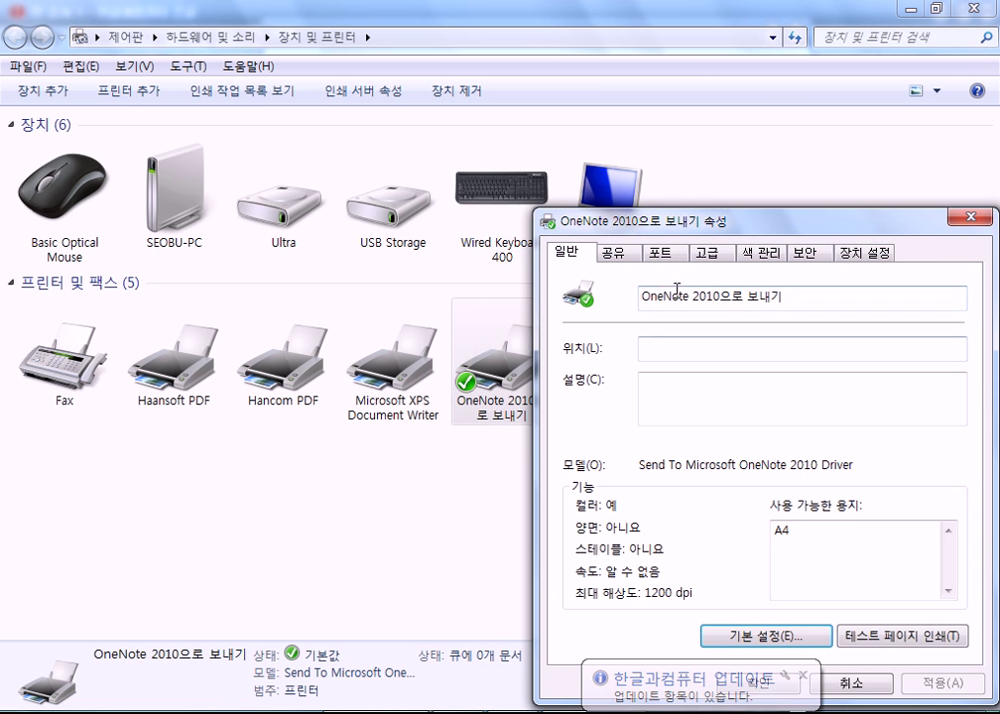
Step: Review the printer's sharing, port, advanced, color management, security and device settings, then close its properties
{"action": "left_click", "coordinate": [614, 252]}
{"action": "left_click", "coordinate": [660, 252]}
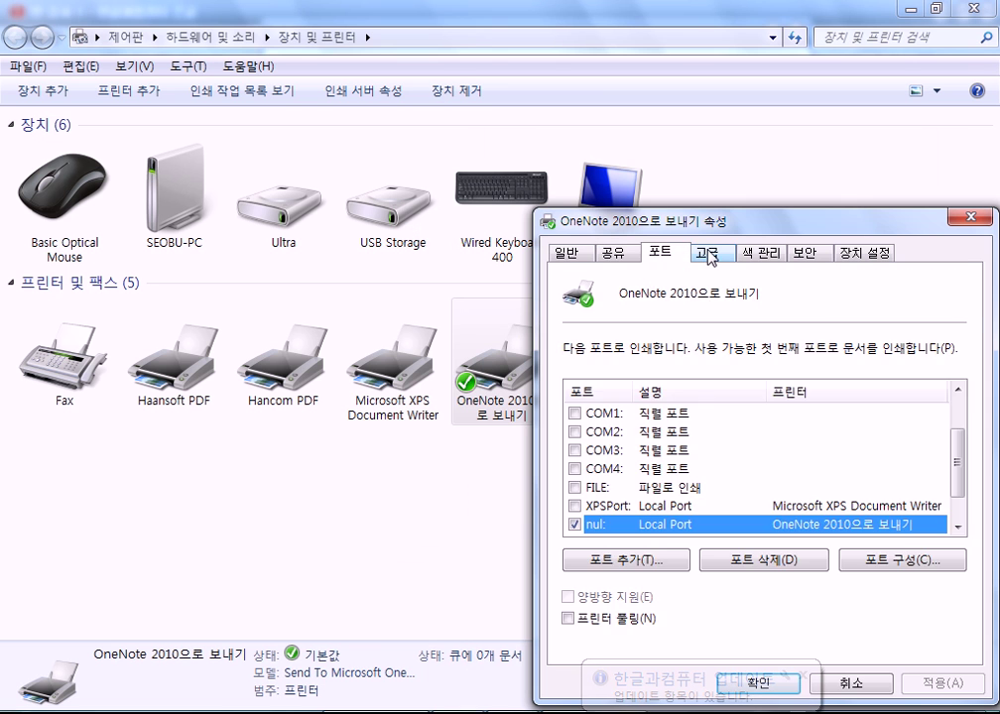
{"action": "left_click", "coordinate": [710, 255]}
{"action": "left_click_drag", "start_coordinate": [730, 222], "coordinate": [606, 61]}
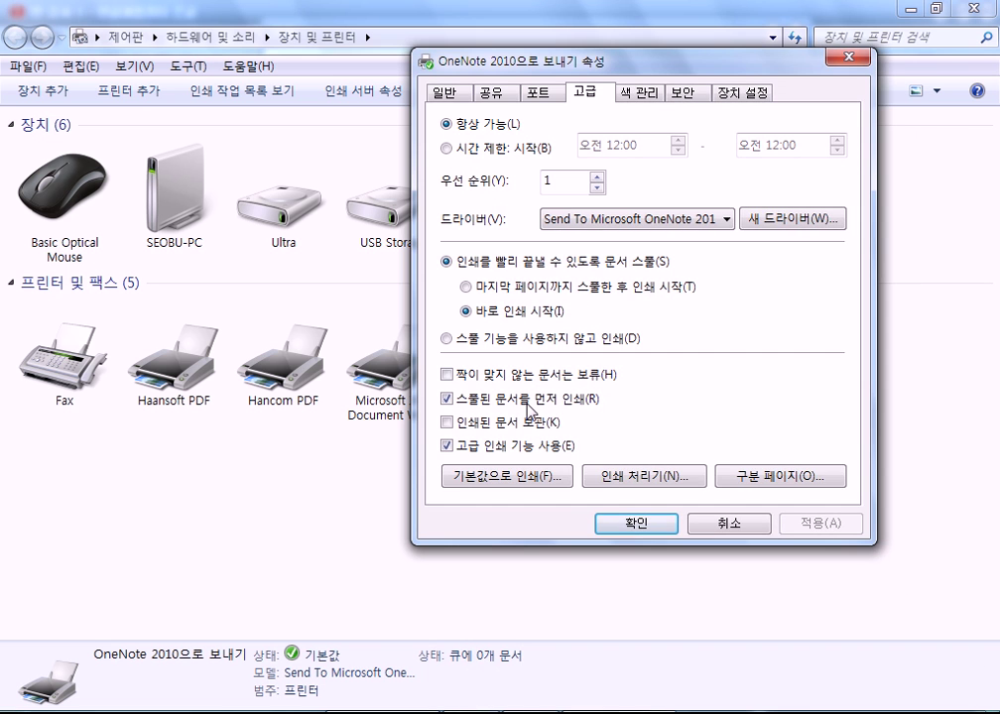
{"action": "left_click", "coordinate": [632, 102]}
{"action": "left_click", "coordinate": [684, 104]}
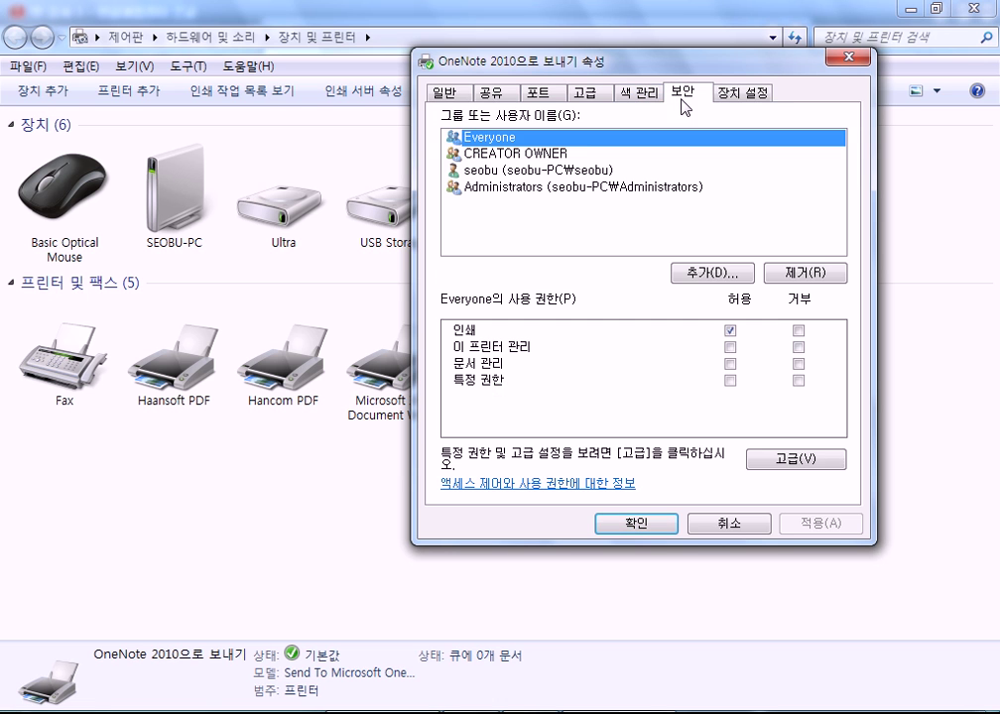
{"action": "left_click", "coordinate": [734, 100]}
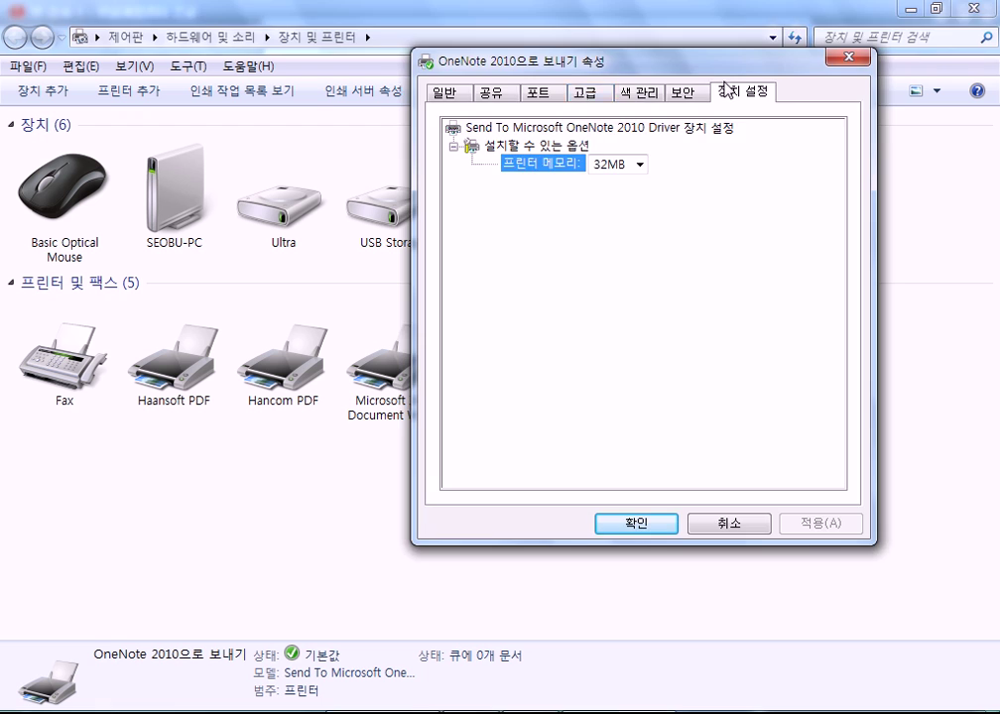
{"action": "left_click", "coordinate": [849, 59]}
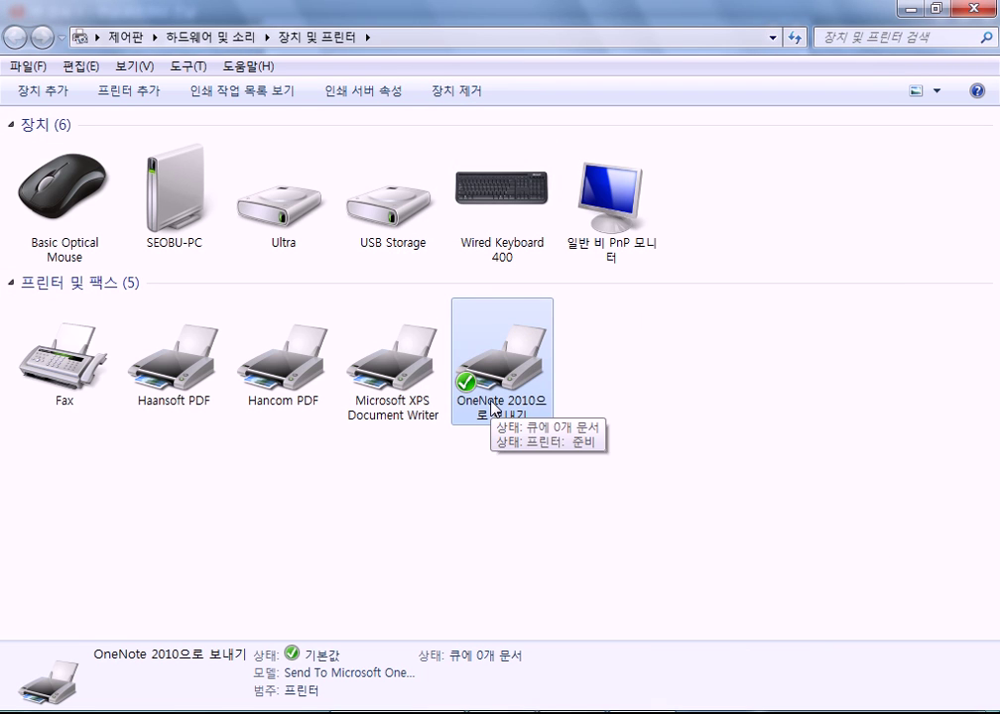
Step: Switch back to Hangul's print dialog, turn on 역순 인쇄 and check the selected printer's settings
{"action": "key", "text": "alt+Tab"}
{"action": "key", "text": "Tab"}
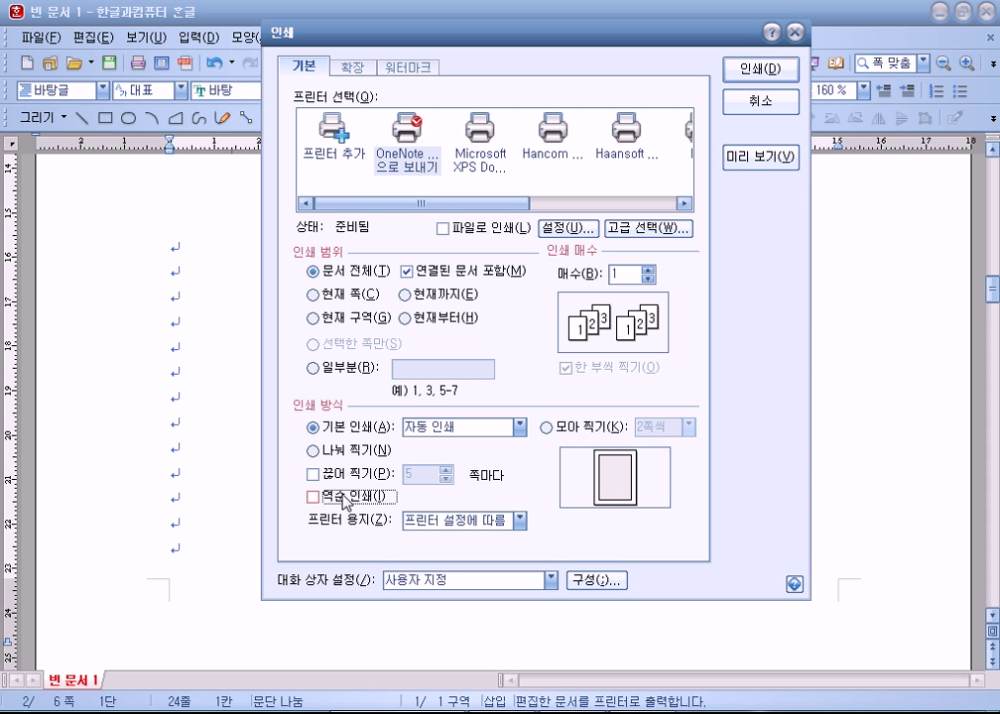
{"action": "left_click", "coordinate": [341, 495]}
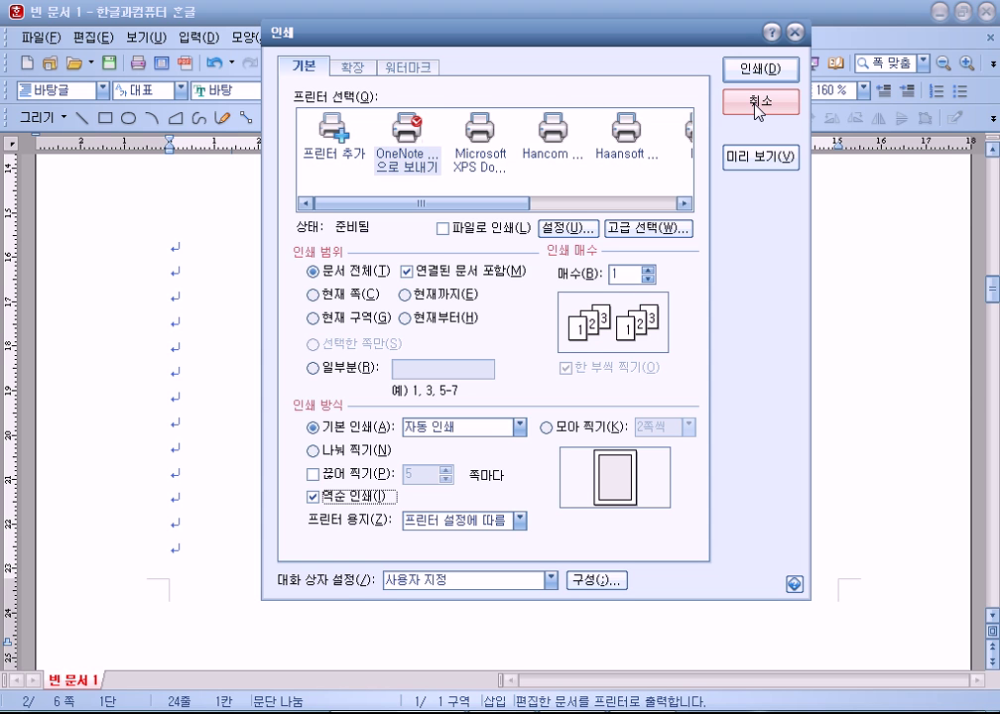
{"action": "left_click", "coordinate": [571, 228]}
{"action": "left_click", "coordinate": [729, 469]}
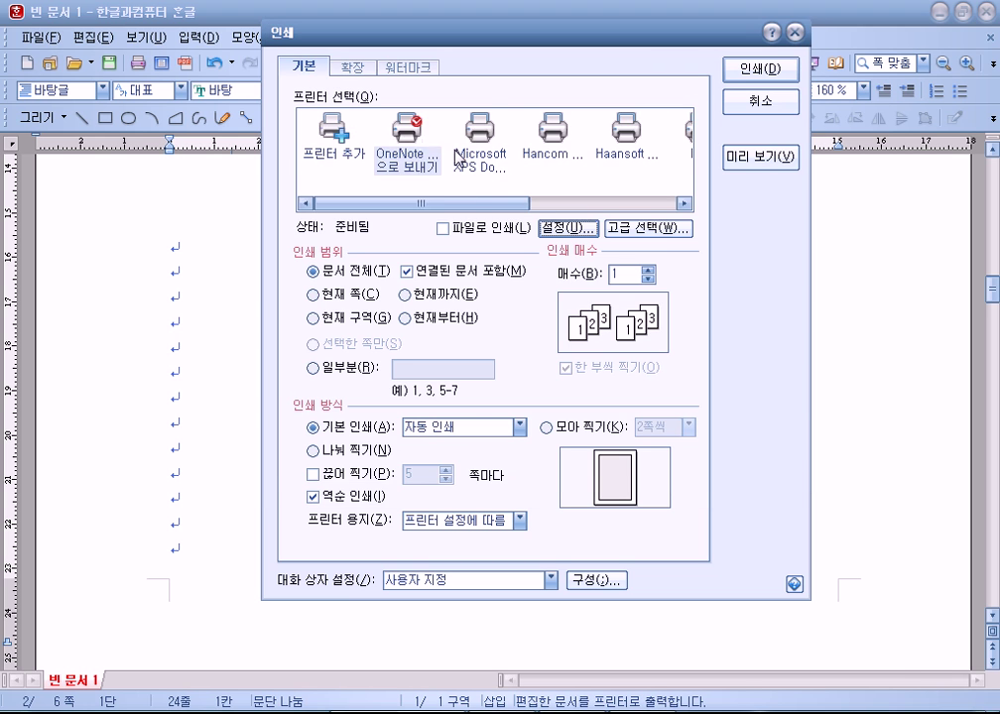
Step: Try the Haansoft PDF printer, look through the remaining printers in the list, and cancel the print dialog
{"action": "left_click_drag", "start_coordinate": [474, 198], "coordinate": [413, 208]}
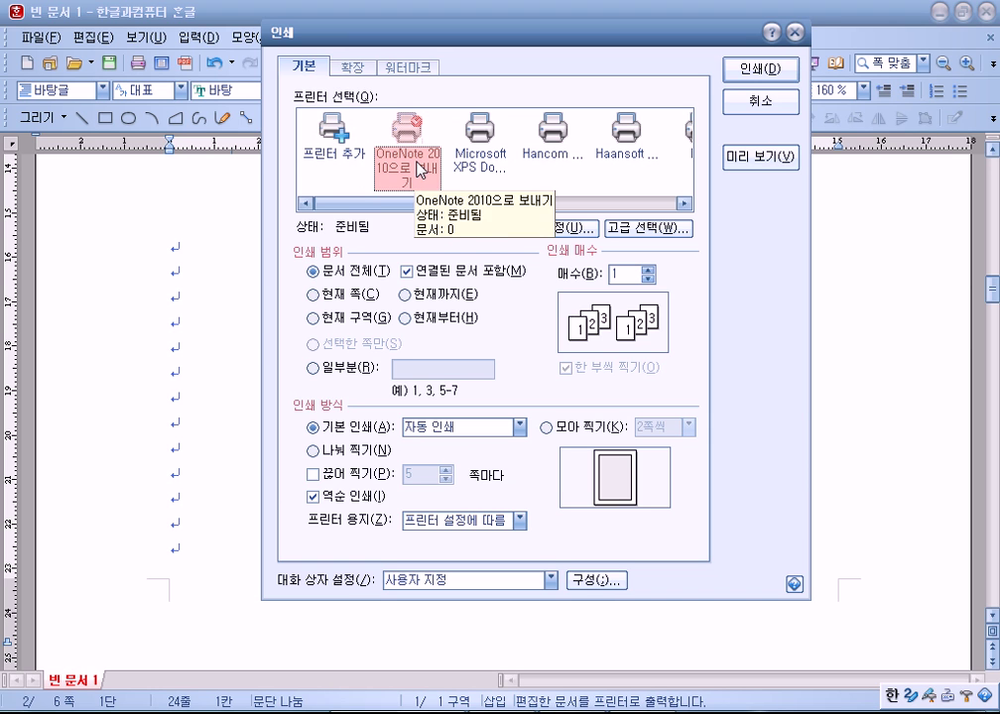
{"action": "key", "text": "Right"}
{"action": "key", "text": "Right"}
{"action": "key", "text": "Right"}
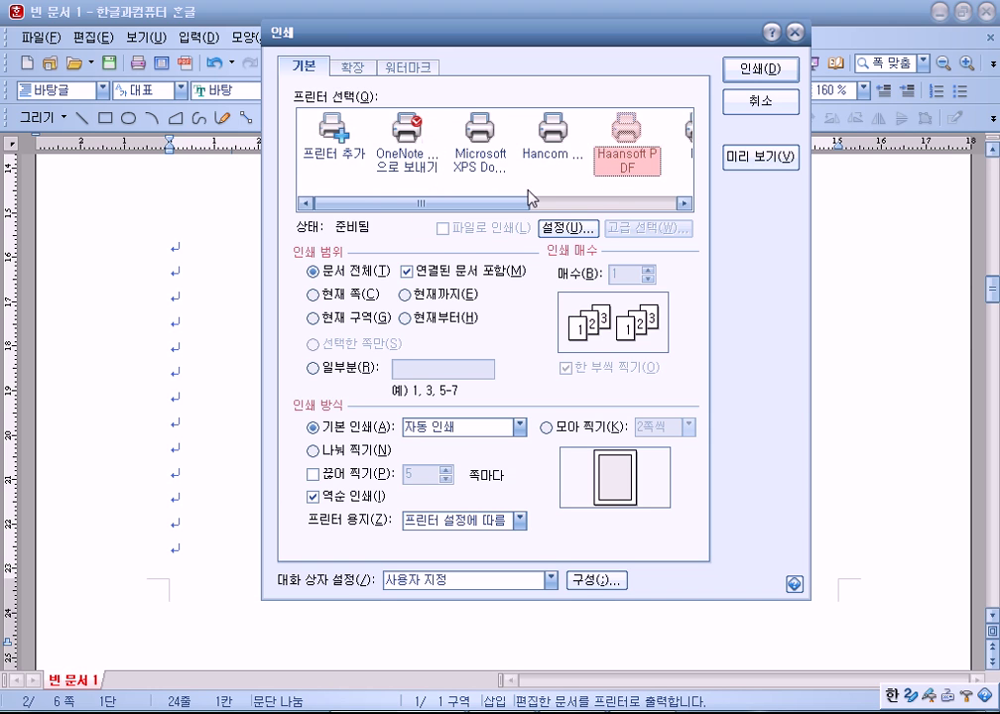
{"action": "left_click", "coordinate": [532, 197]}
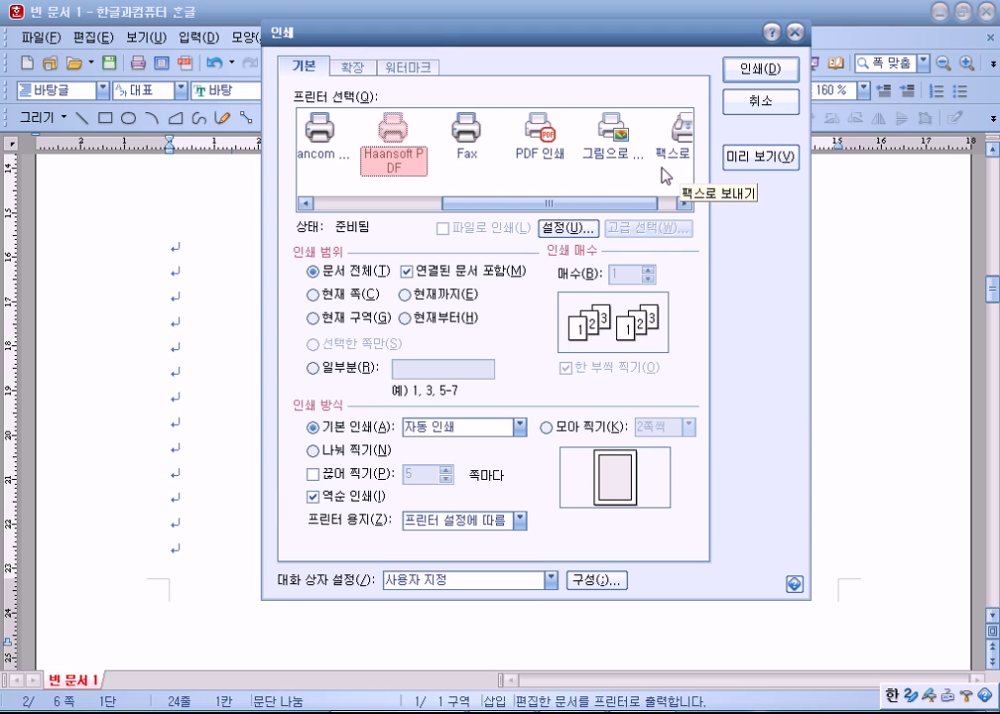
{"action": "key", "text": "Escape"}
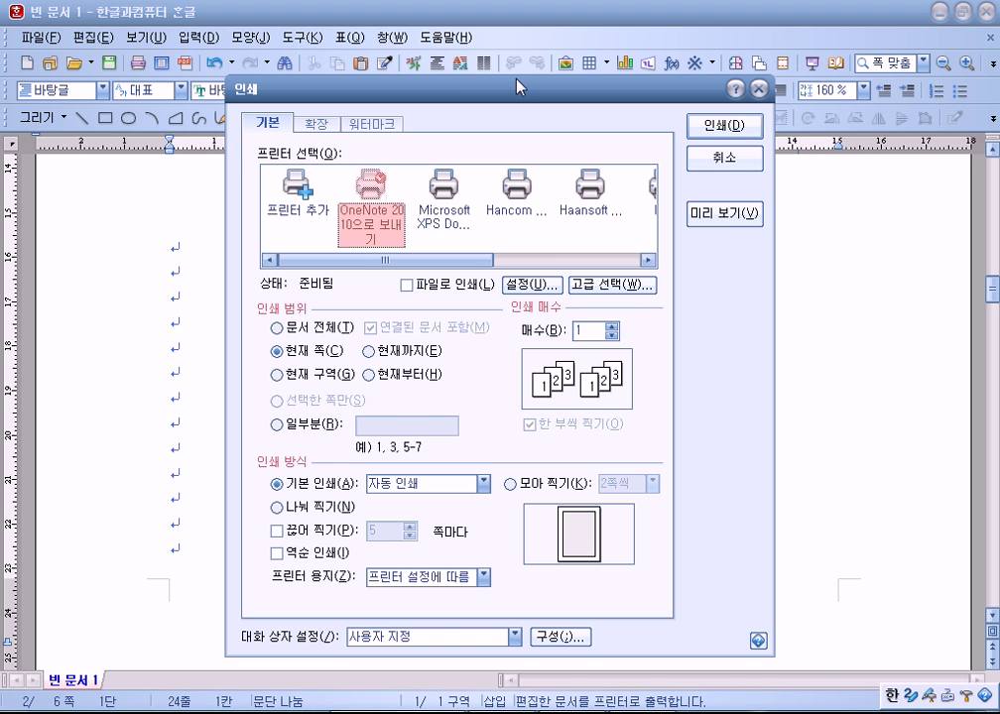
Step: In the reopened print dialog, try Hancom PDF and then select 그림으로 저장하기 as the printer
{"action": "left_click_drag", "start_coordinate": [517, 81], "coordinate": [607, 24]}
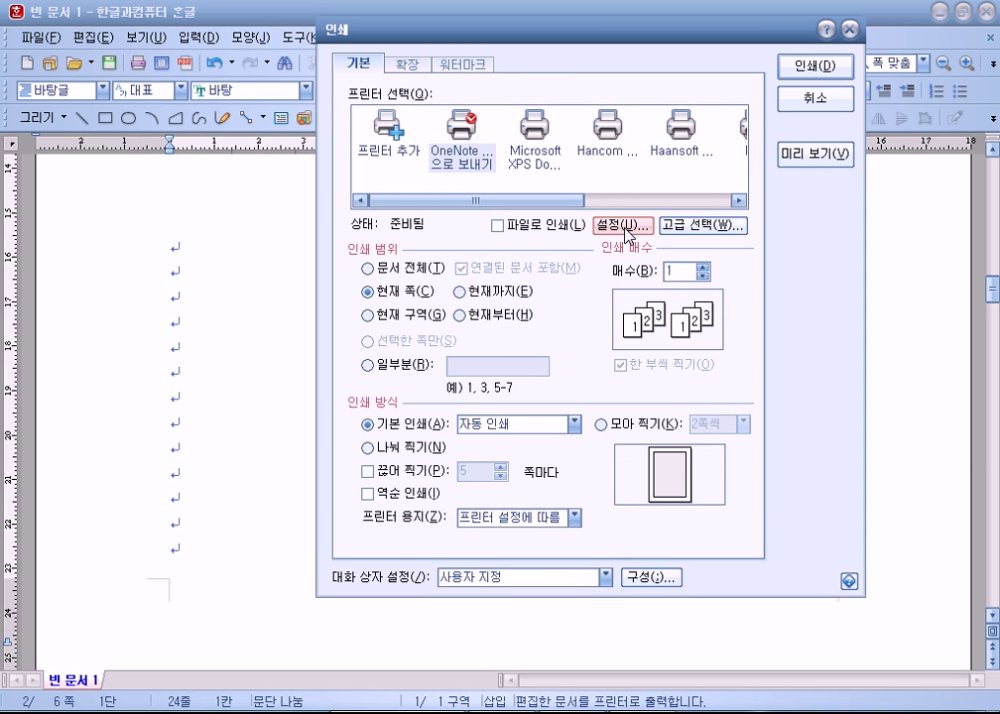
{"action": "left_click", "coordinate": [600, 153]}
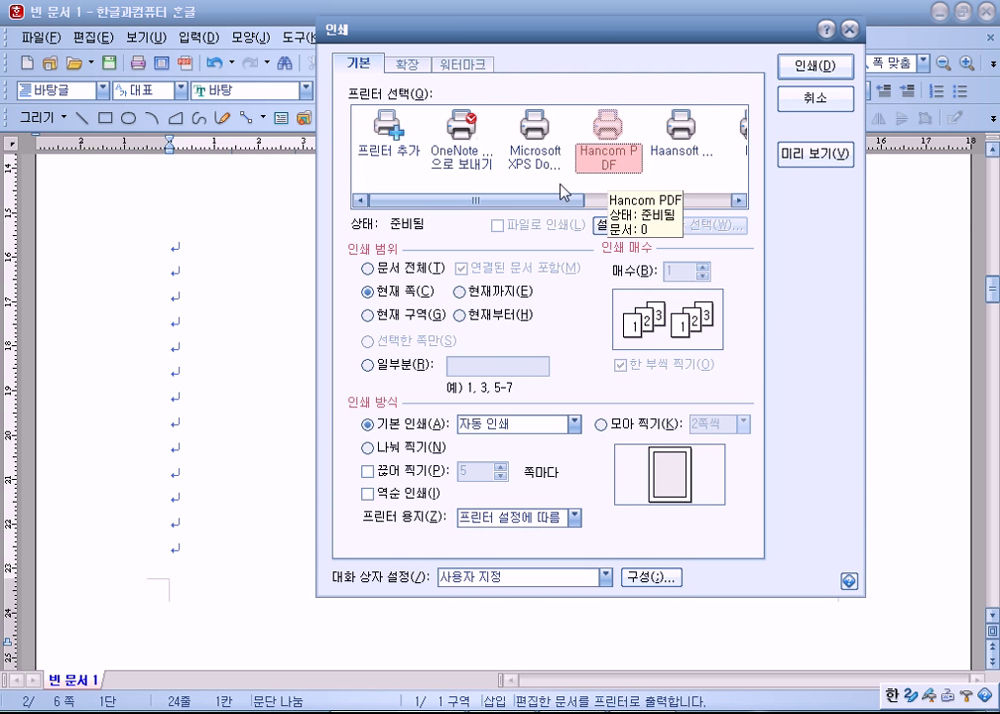
{"action": "left_click_drag", "start_coordinate": [556, 203], "coordinate": [574, 212]}
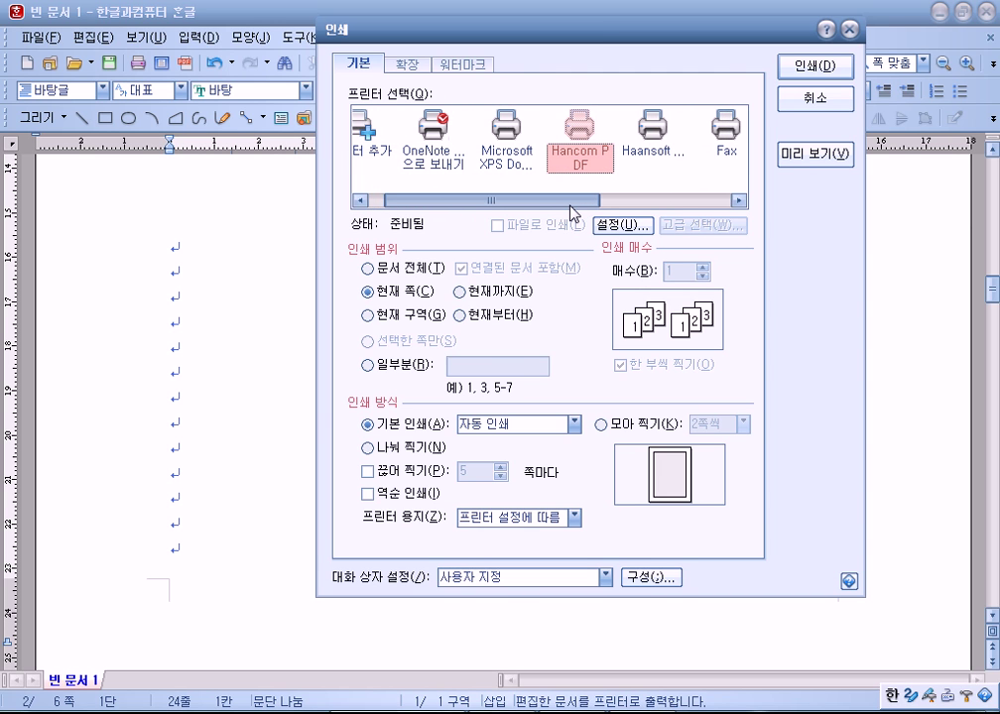
{"action": "left_click_drag", "start_coordinate": [571, 206], "coordinate": [670, 197]}
{"action": "left_click", "coordinate": [674, 149]}
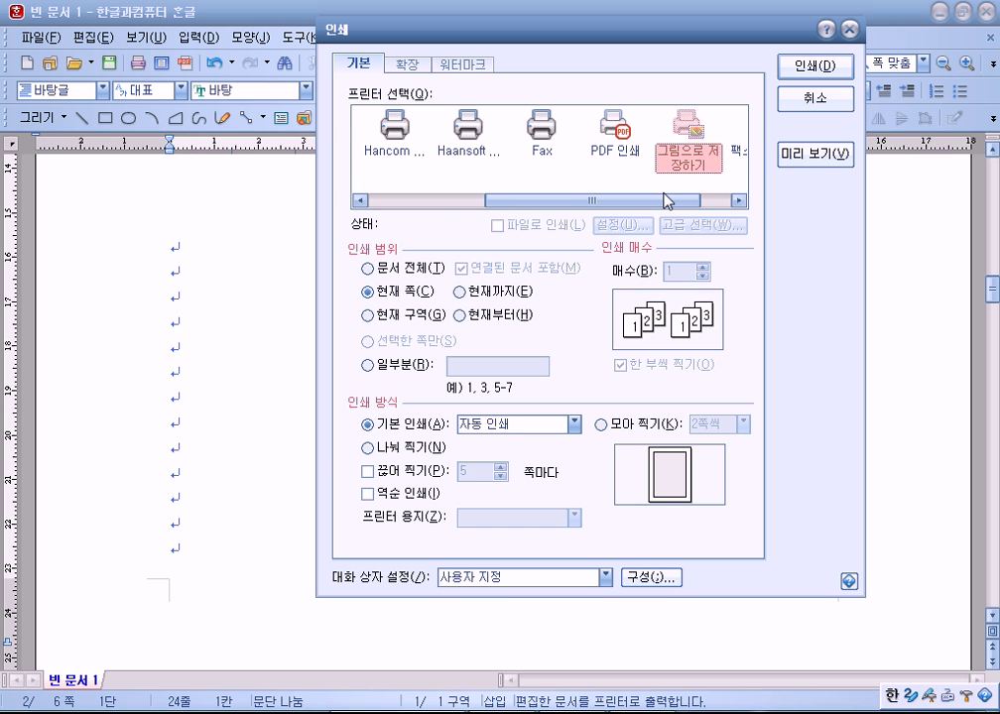
Step: Cancel the print dialog, switch to the 26.hwp document and place the cursor near the top of its first page
{"action": "key", "text": "Escape"}
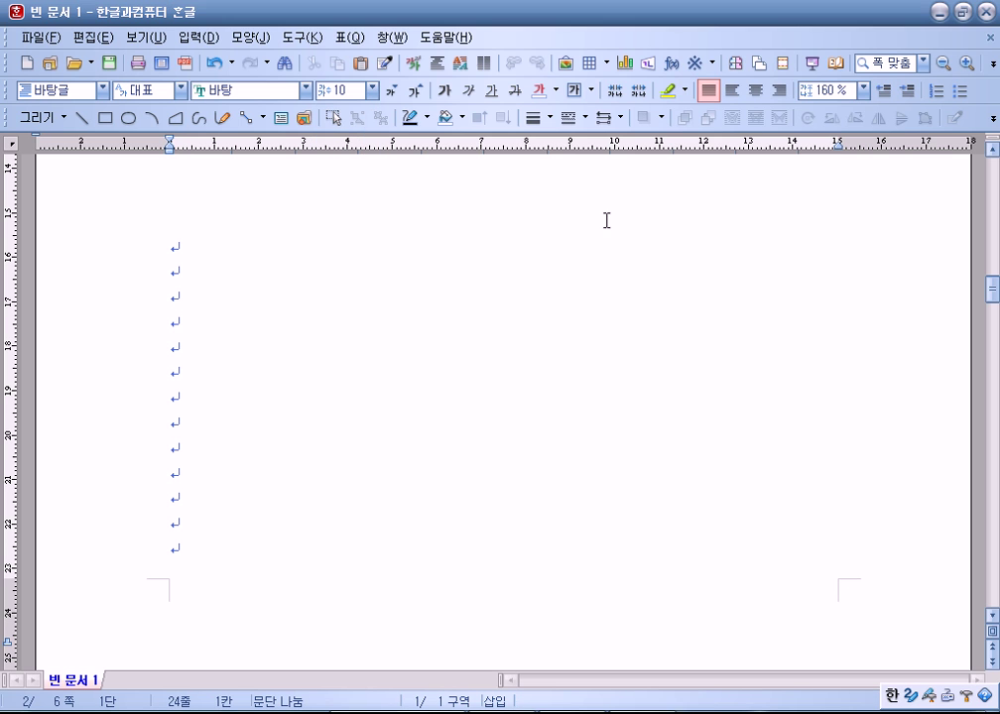
{"action": "right_click", "coordinate": [363, 713]}
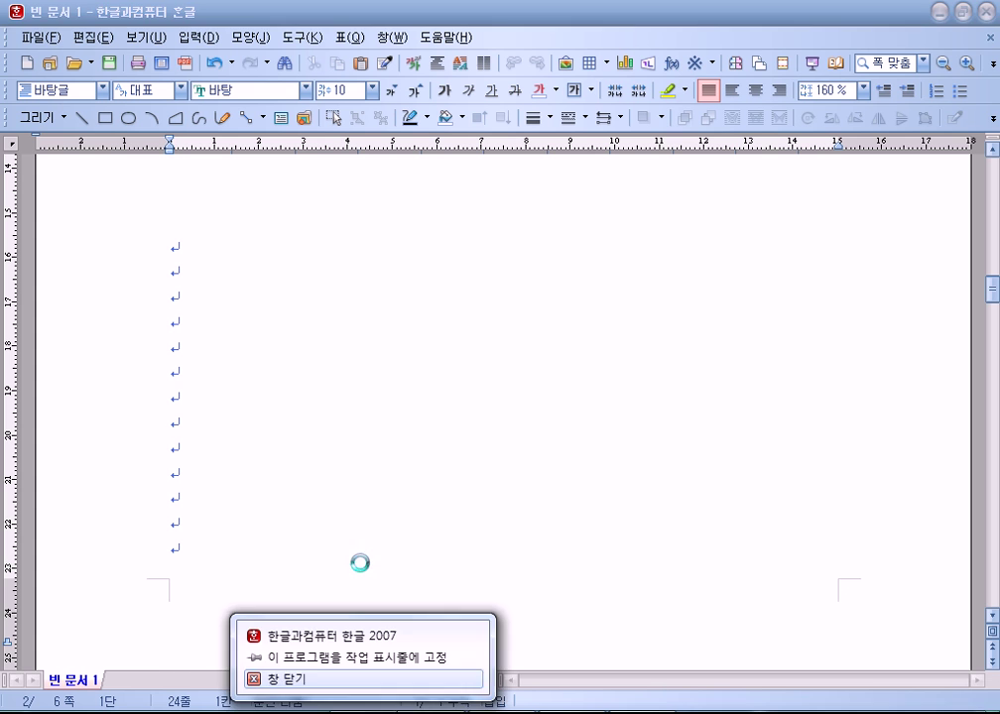
{"action": "left_click", "coordinate": [288, 394]}
{"action": "scroll", "coordinate": [341, 483], "scroll_direction": "up", "scroll_amount": 10}
{"action": "scroll", "coordinate": [341, 483], "scroll_direction": "up", "scroll_amount": 20}
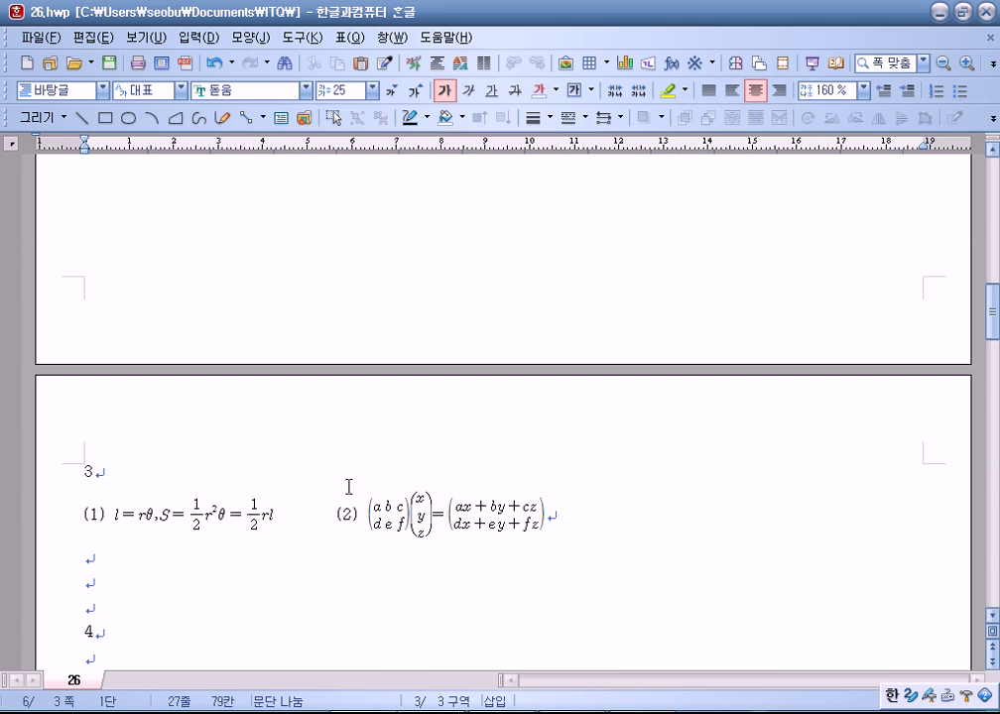
{"action": "left_click", "coordinate": [172, 298]}
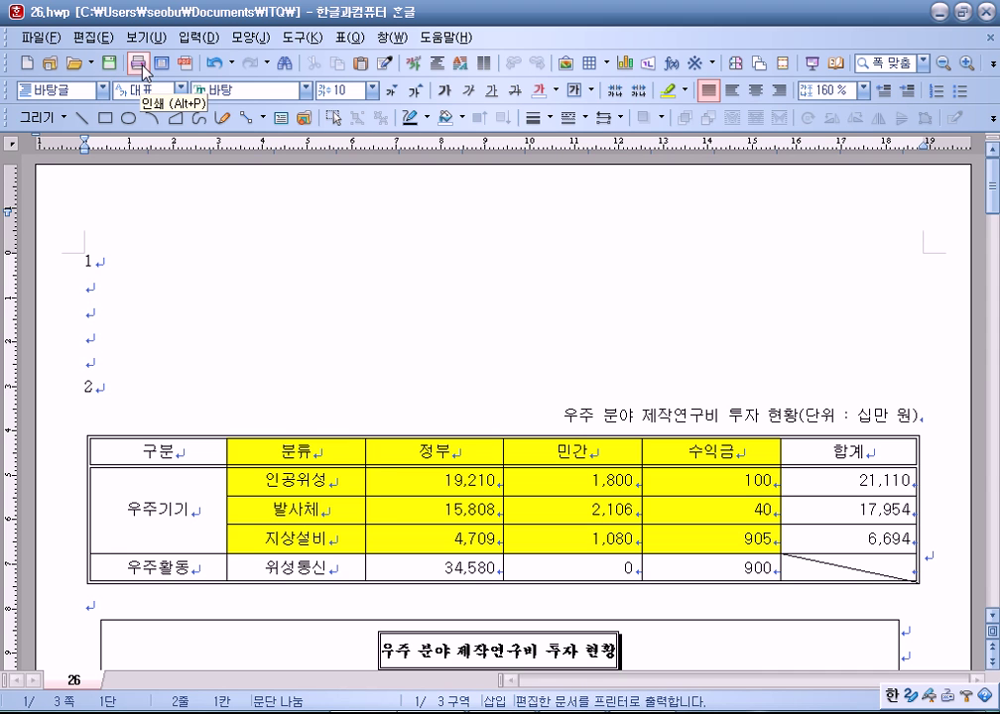
Step: Check the print dialog for 26.hwp without printing, and look over the table and chart on the first page
{"action": "left_click", "coordinate": [145, 70]}
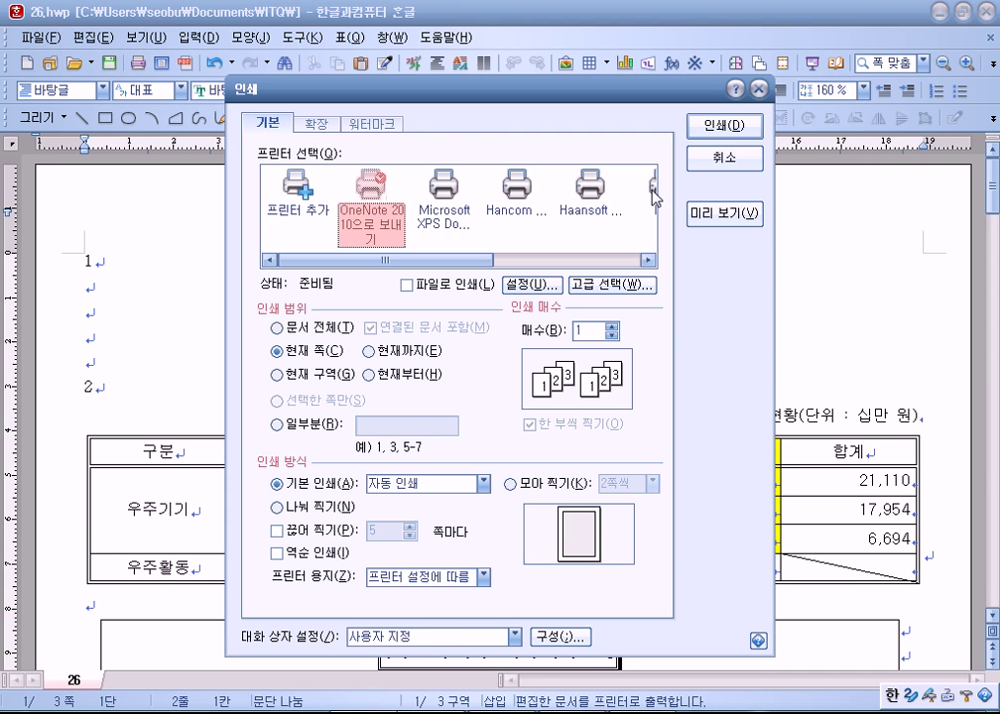
{"action": "key", "text": "Escape"}
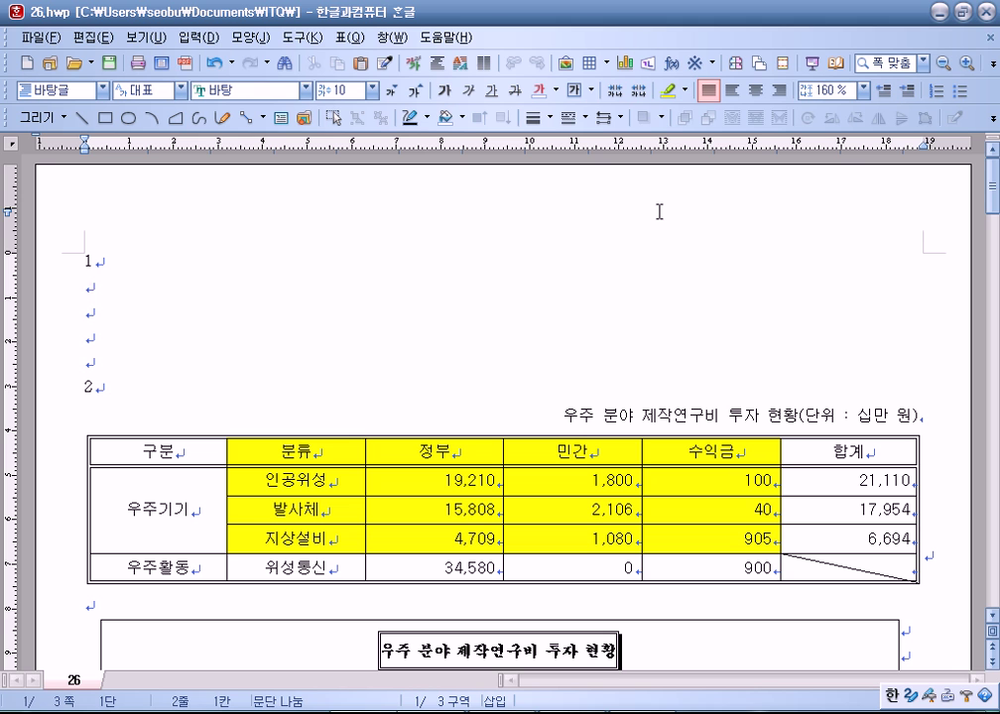
{"action": "scroll", "coordinate": [199, 297], "scroll_direction": "down", "scroll_amount": 5}
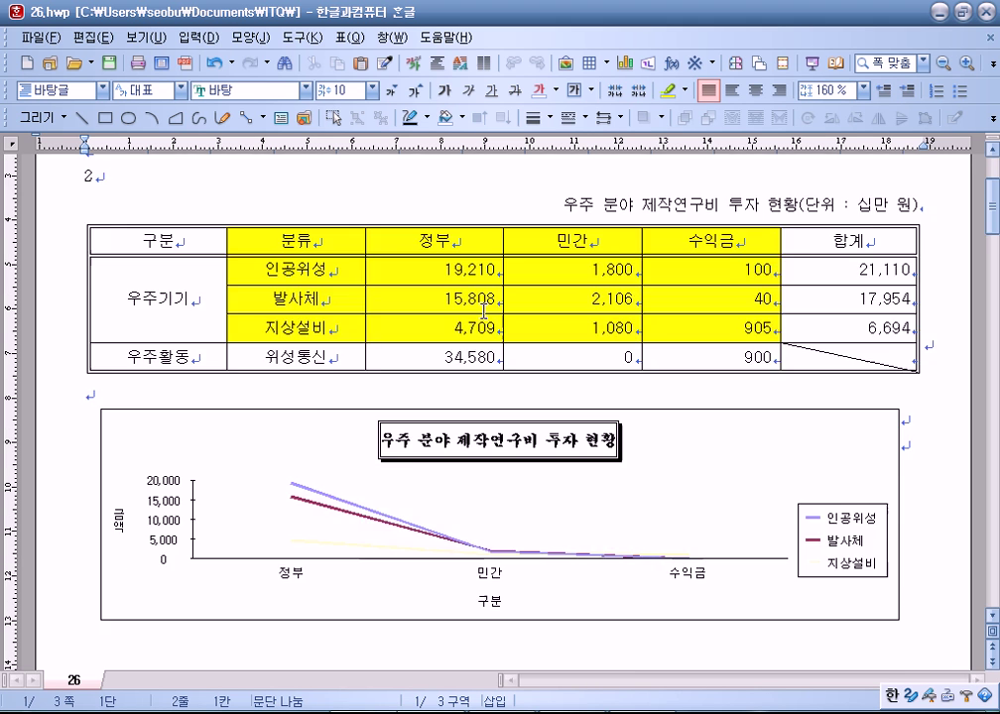
{"action": "left_click", "coordinate": [322, 181]}
{"action": "left_click", "coordinate": [354, 233]}
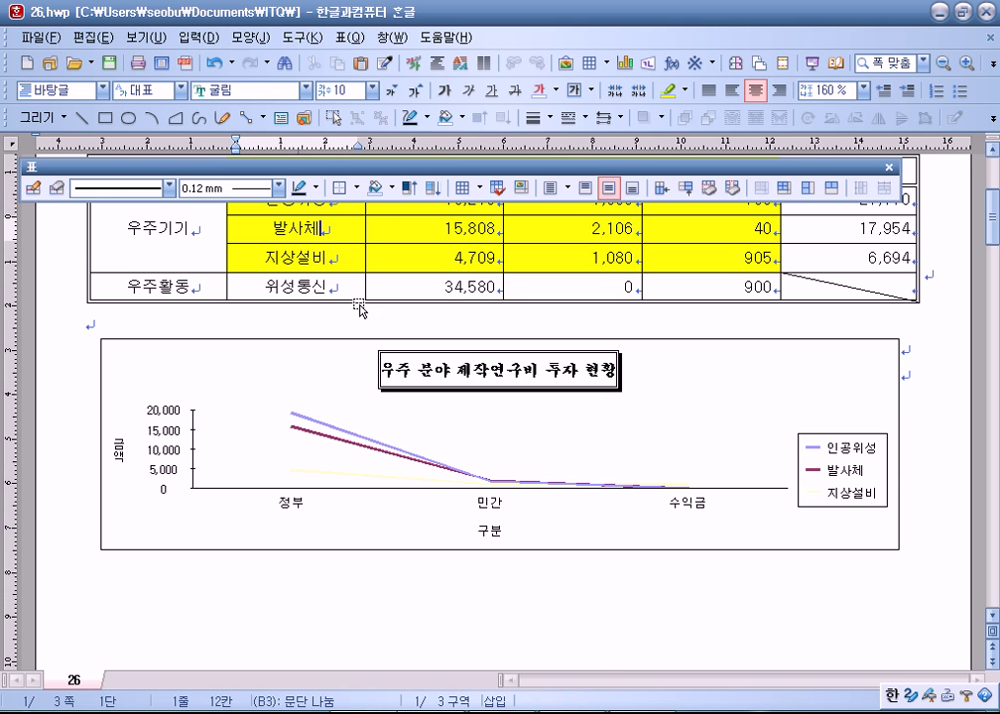
{"action": "scroll", "coordinate": [345, 319], "scroll_direction": "up", "scroll_amount": 5}
{"action": "left_click", "coordinate": [148, 290]}
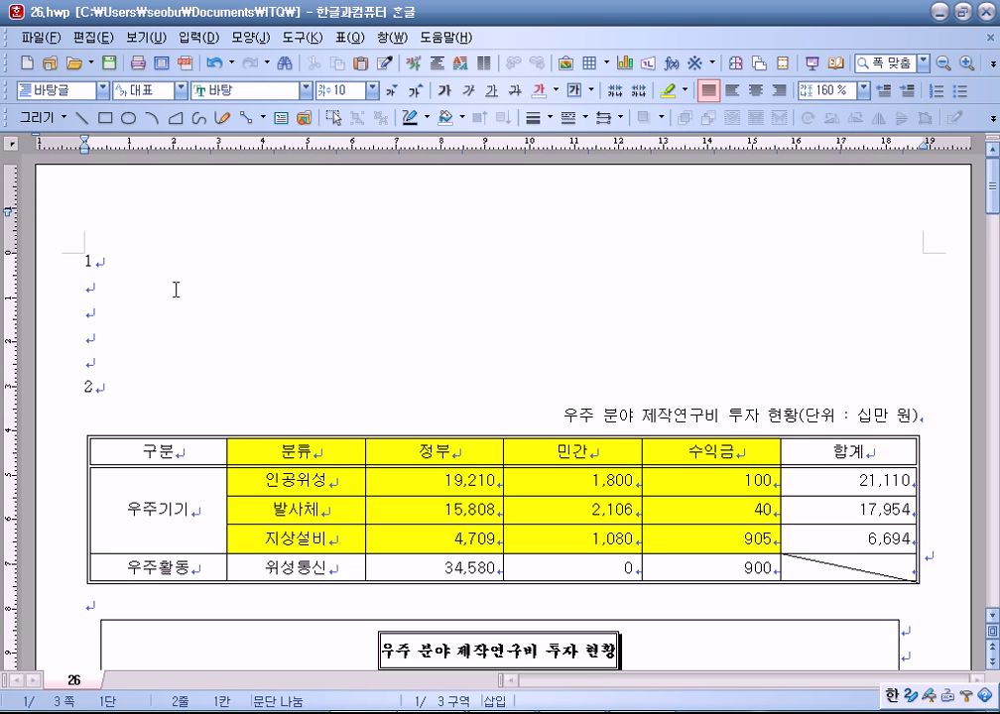
Step: Print the current page (현재 쪽) of 26.hwp using 그림으로 저장하기 as the printer
{"action": "left_click", "coordinate": [138, 62]}
{"action": "left_click_drag", "start_coordinate": [408, 261], "coordinate": [589, 272]}
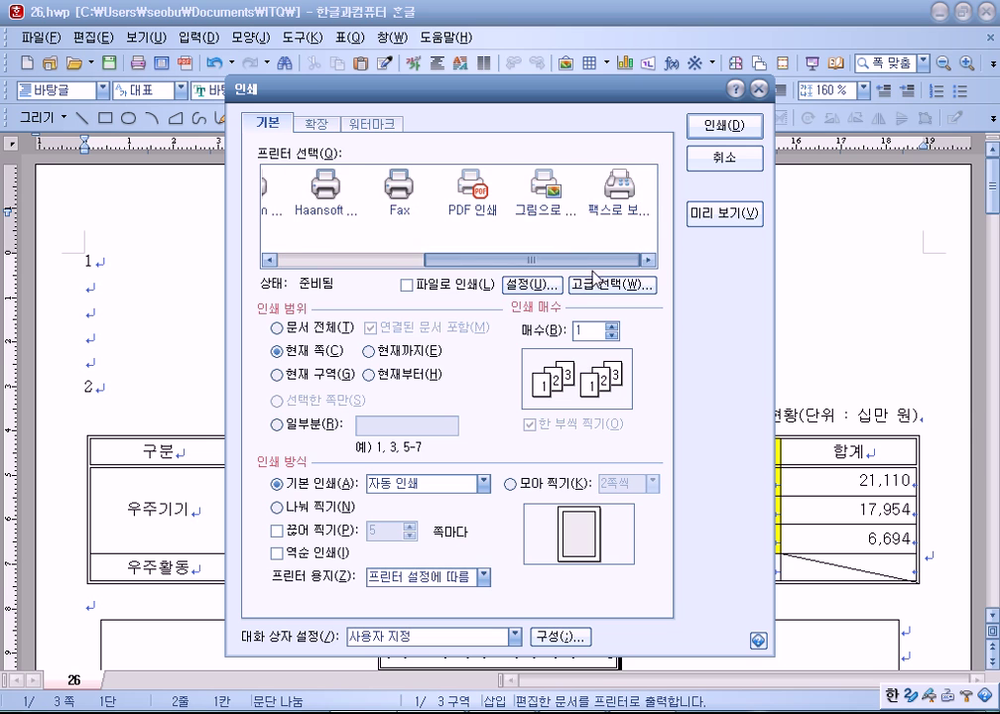
{"action": "left_click", "coordinate": [537, 190]}
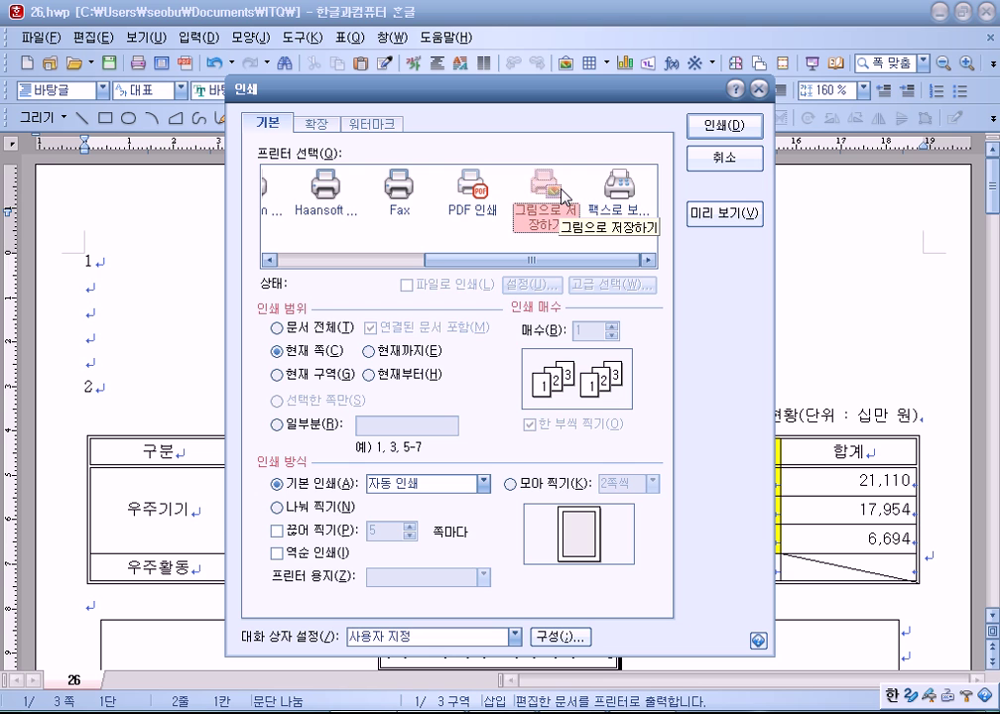
{"action": "left_click", "coordinate": [725, 128]}
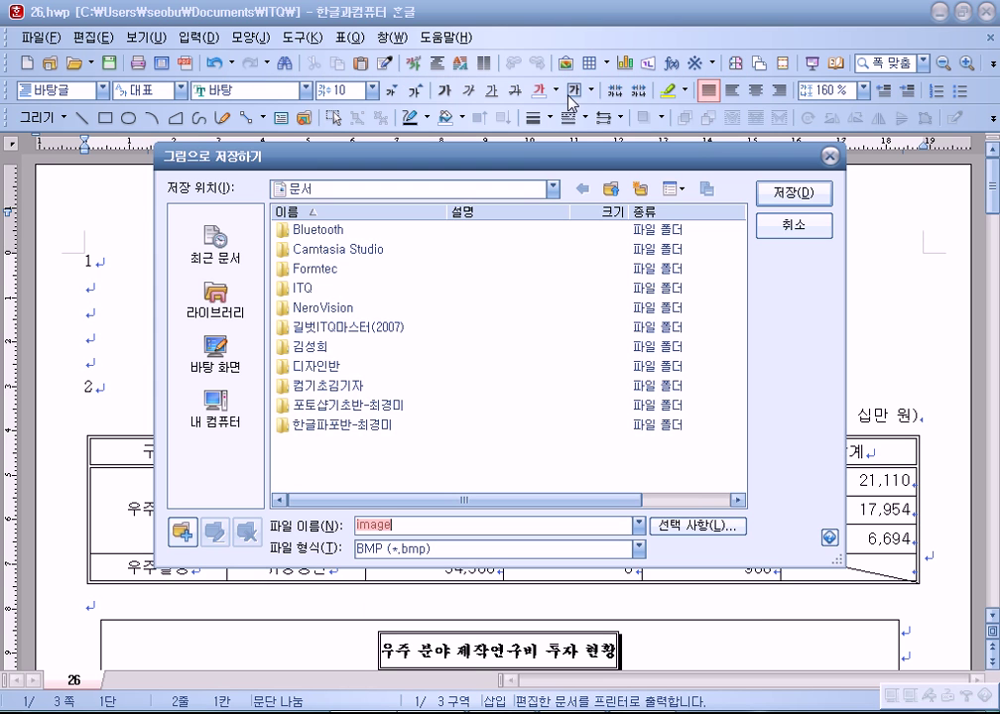
Step: Save the page image in the 문서 folder as a PNG file named 26쪽
{"action": "left_click", "coordinate": [414, 548]}
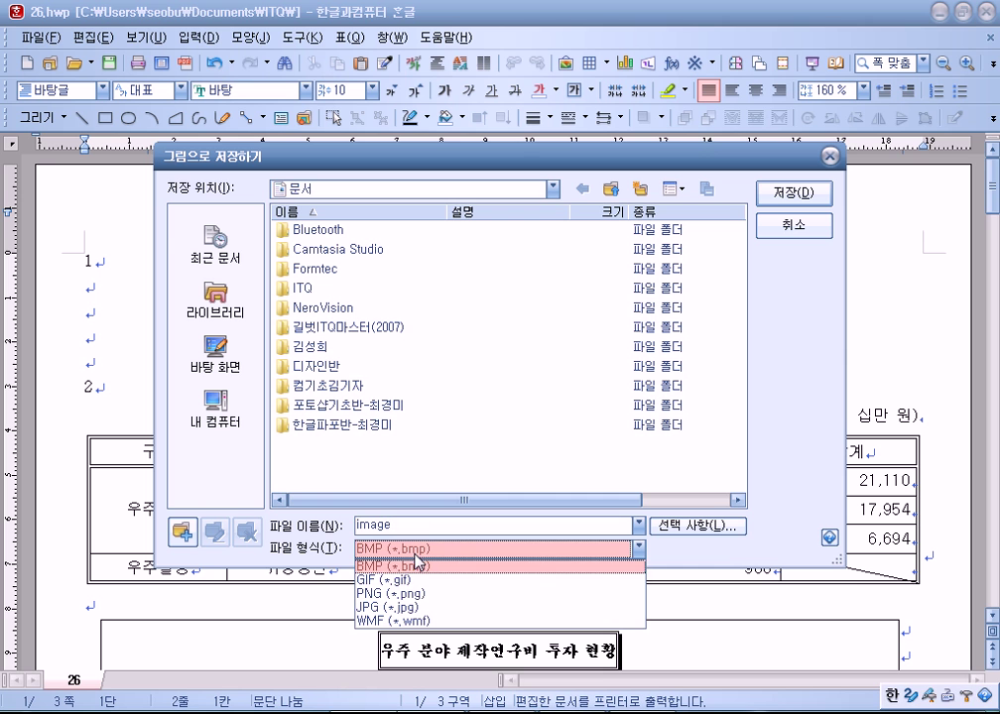
{"action": "left_click", "coordinate": [411, 594]}
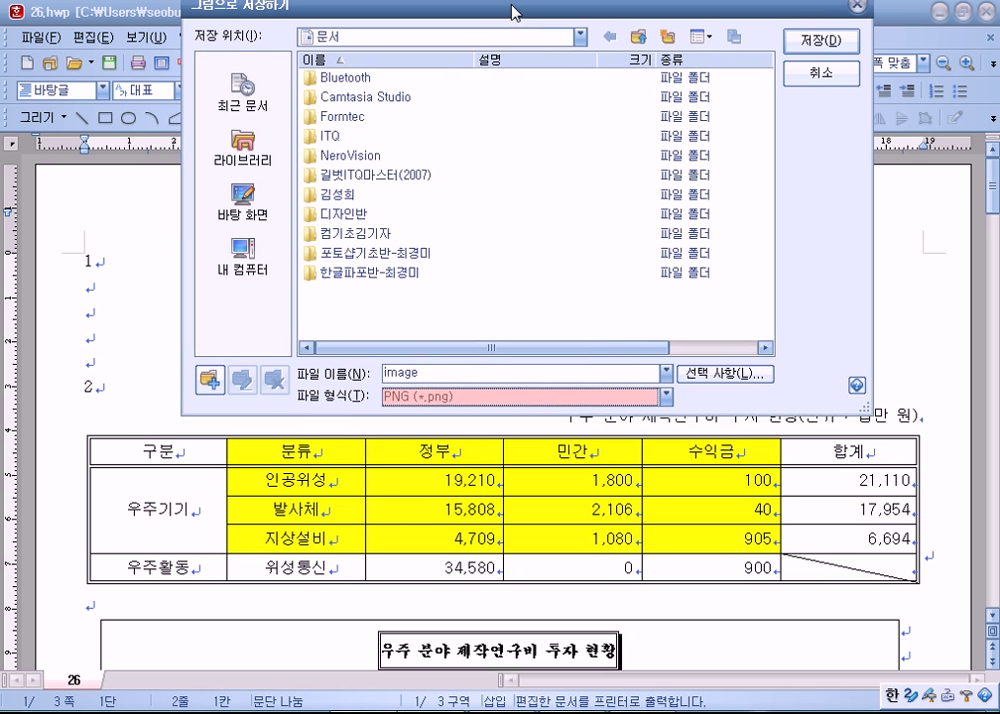
{"action": "left_click_drag", "start_coordinate": [476, 155], "coordinate": [504, 14]}
{"action": "double_click", "coordinate": [453, 382]}
{"action": "type", "text": "215"}
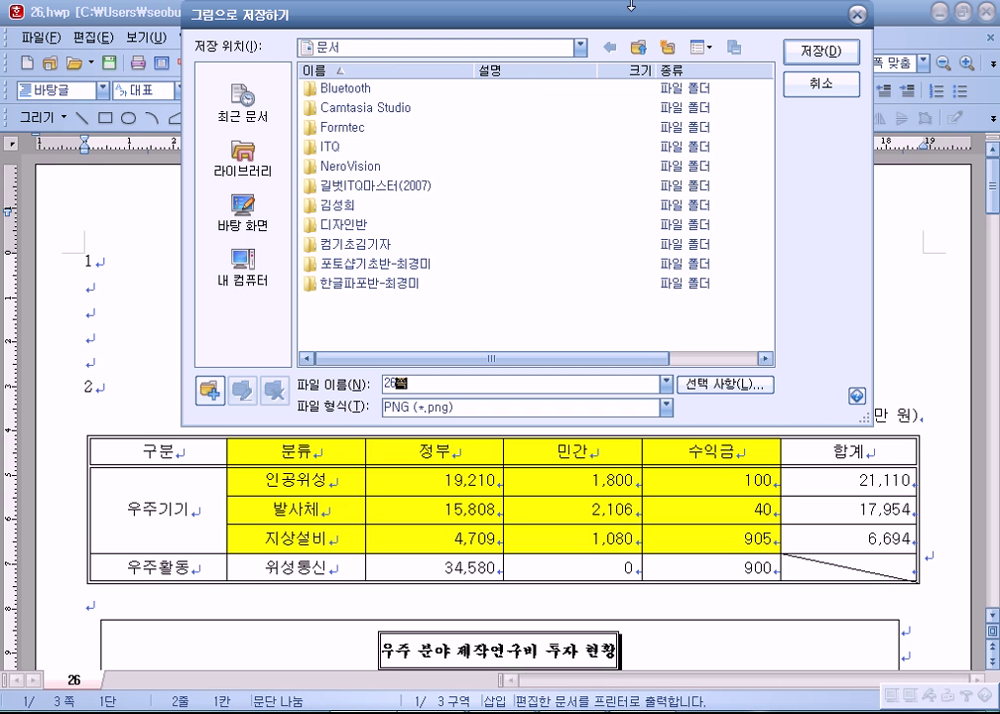
{"action": "left_click", "coordinate": [820, 51]}
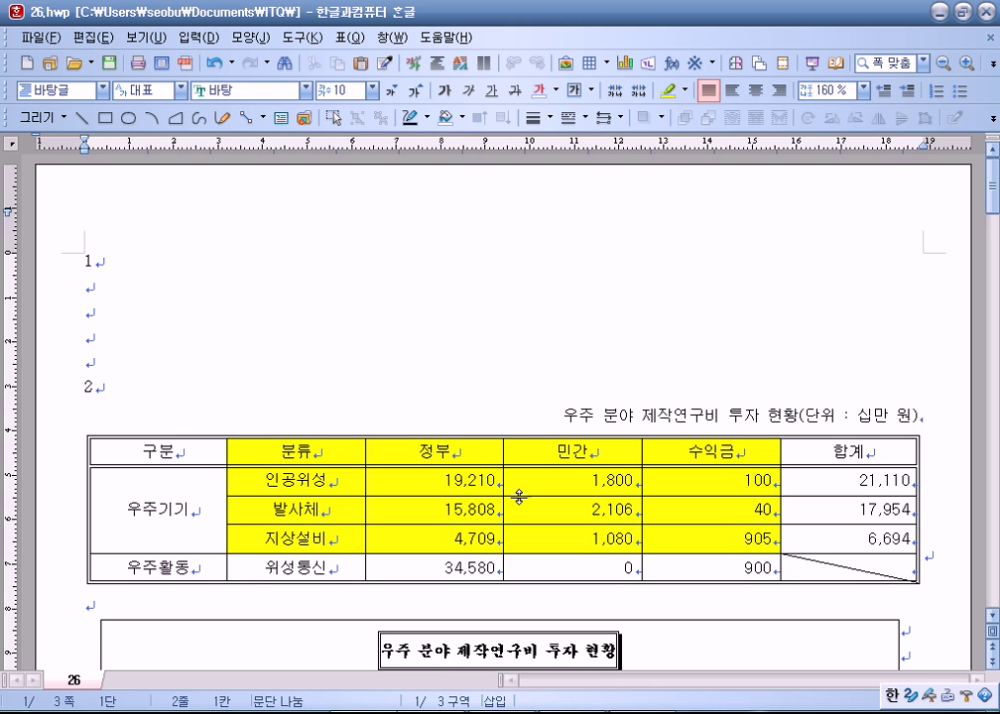
Step: Switch to Windows Explorer, widen its navigation pane, show the 문서 library and maximize the window
{"action": "left_click", "coordinate": [392, 712]}
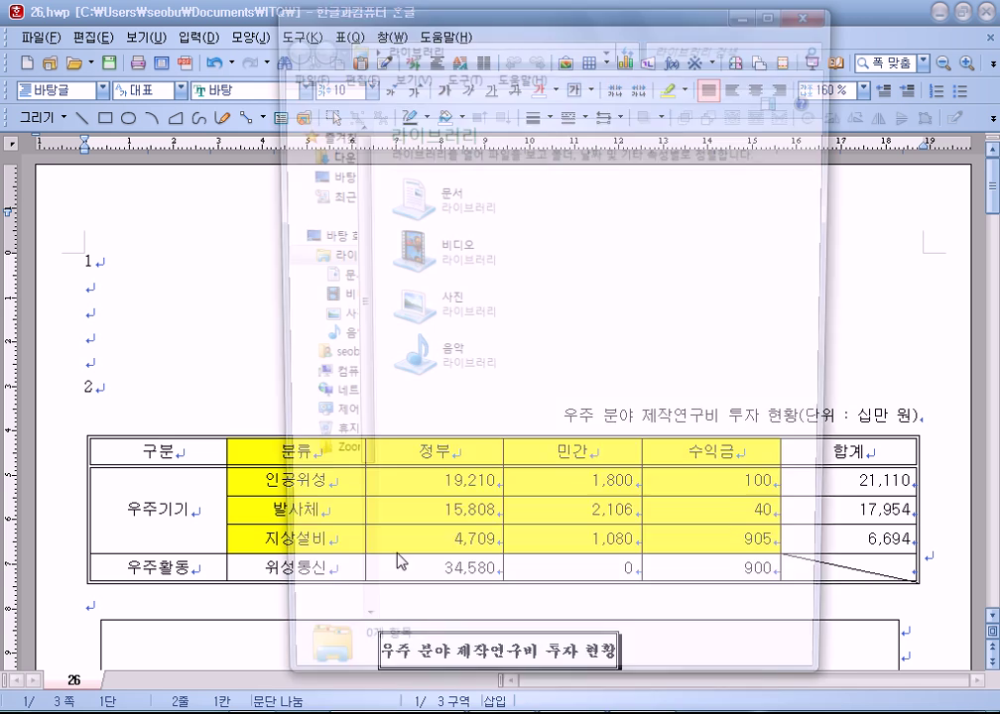
{"action": "left_click", "coordinate": [422, 188]}
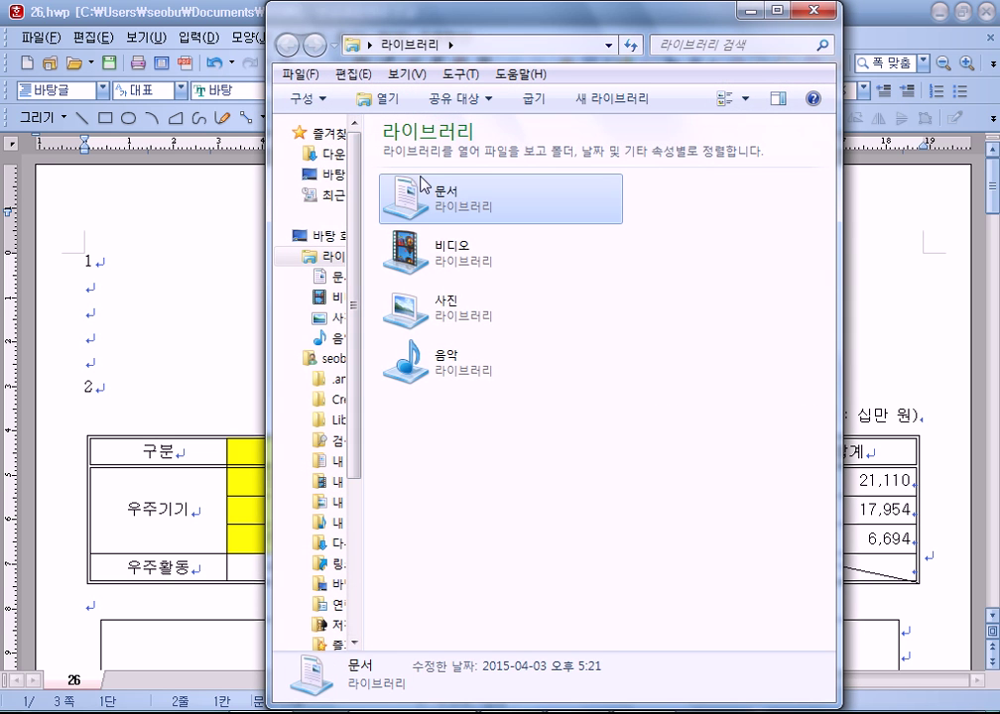
{"action": "left_click_drag", "start_coordinate": [363, 179], "coordinate": [496, 187]}
{"action": "left_click", "coordinate": [333, 277]}
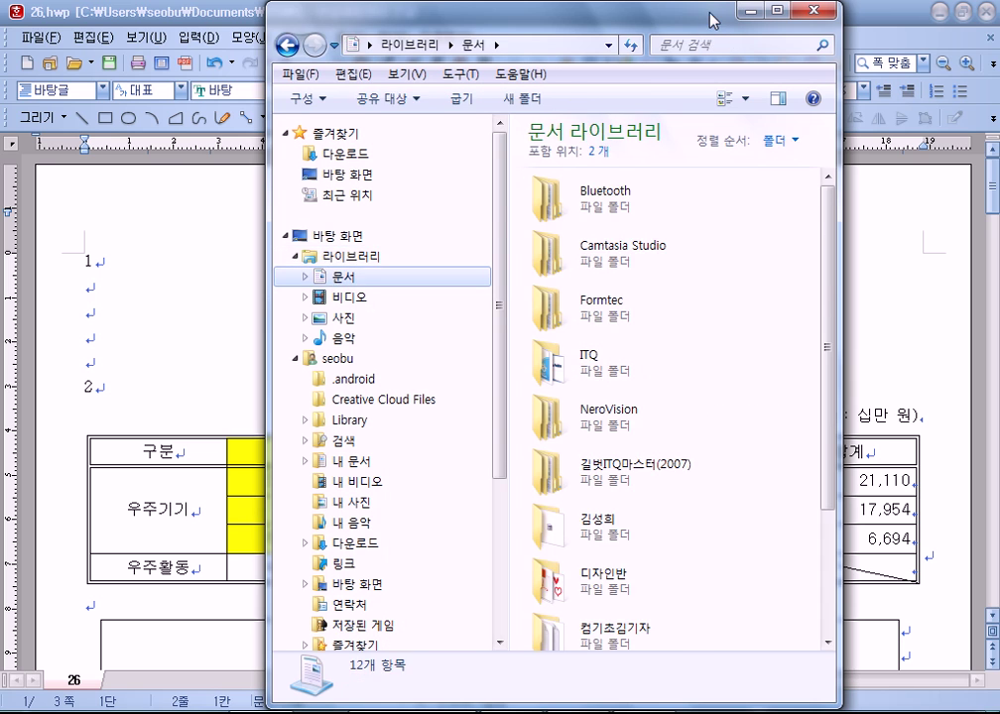
{"action": "double_click", "coordinate": [560, 13]}
Step: Examine the exported 26쪽001.png in the image viewer and close it
{"action": "left_click", "coordinate": [831, 362]}
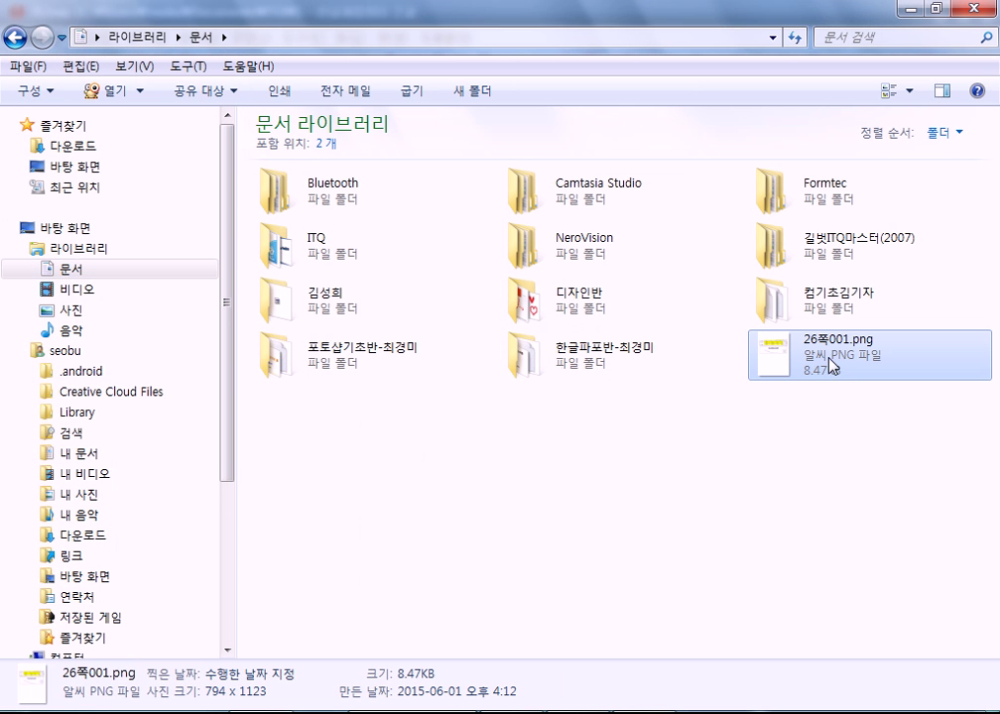
{"action": "double_click", "coordinate": [831, 363]}
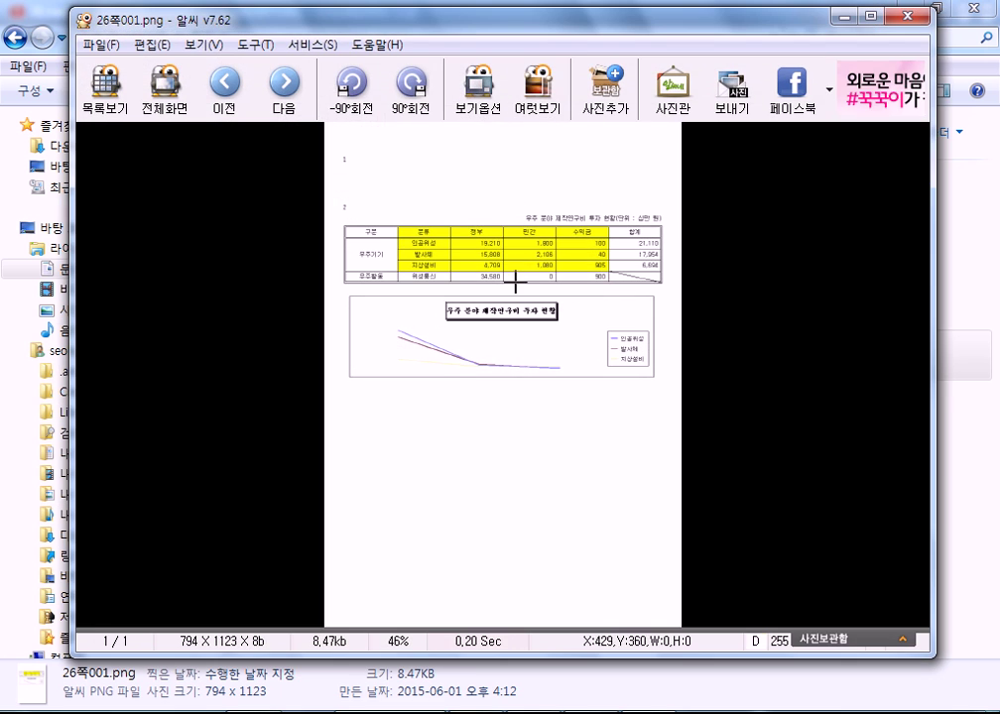
{"action": "left_click", "coordinate": [908, 16]}
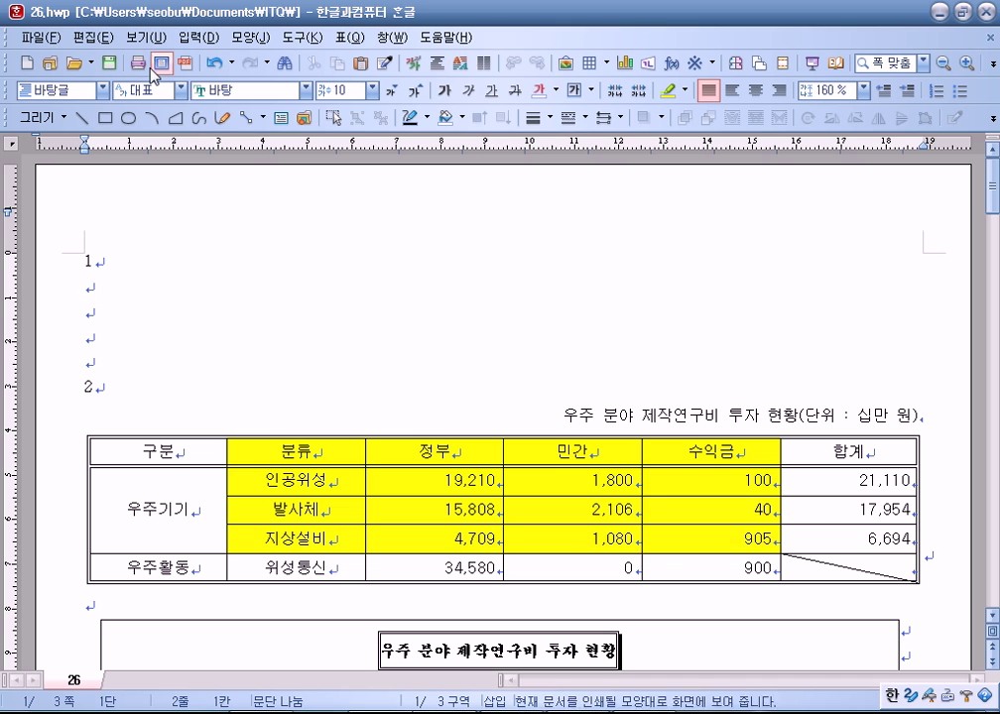
Step: Print the whole document (문서 전체) from Hangul using 그림으로 저장하기 as the printer
{"action": "left_click", "coordinate": [139, 63]}
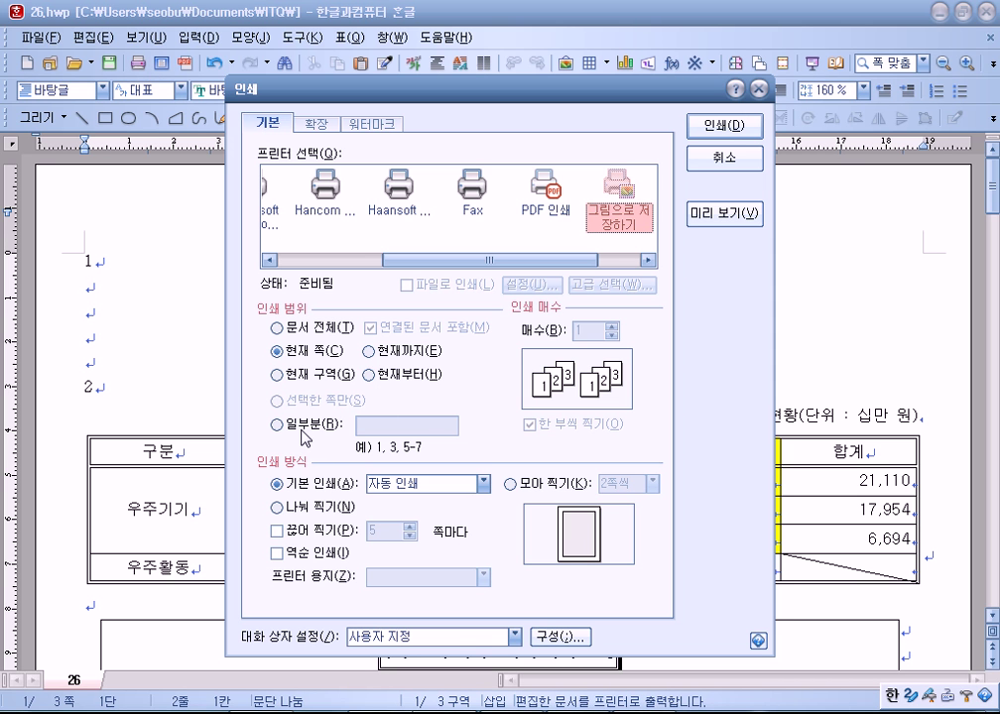
{"action": "left_click", "coordinate": [277, 328]}
{"action": "left_click", "coordinate": [620, 190]}
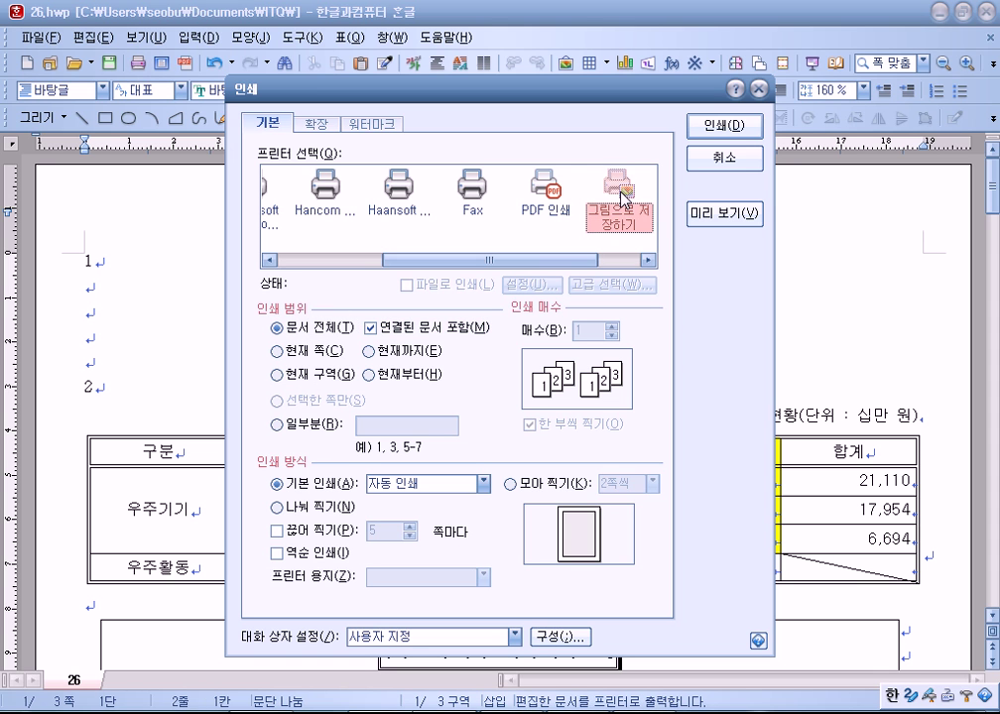
{"action": "left_click", "coordinate": [716, 136]}
Step: Save the document's page images in PNG format, reusing the existing image's name without its number as 26쪽.png
{"action": "left_click", "coordinate": [326, 447]}
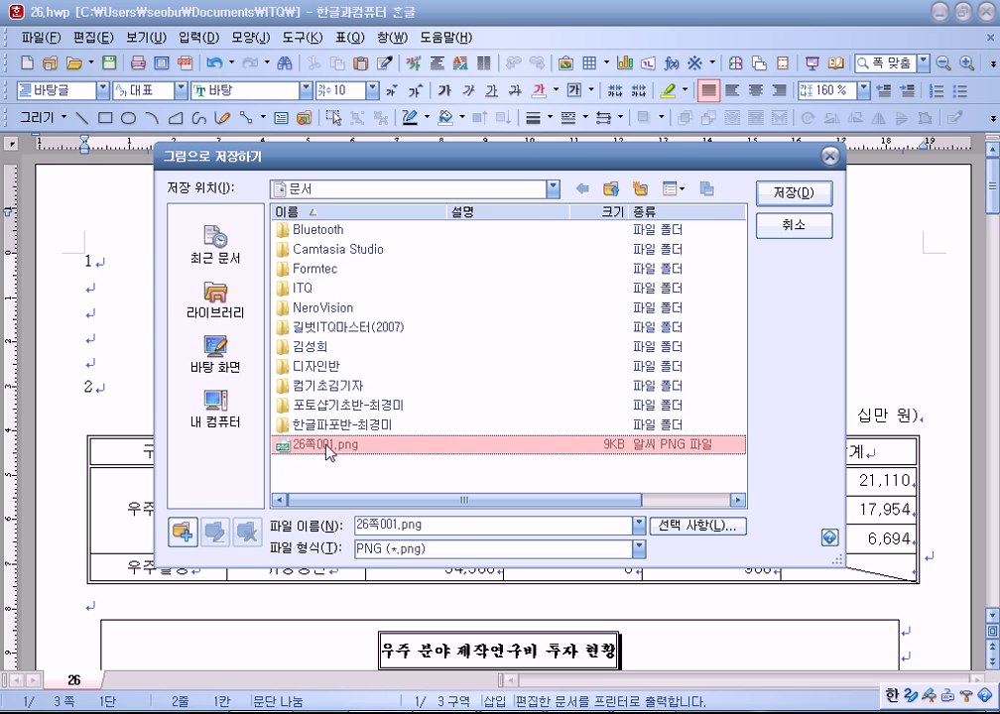
{"action": "left_click", "coordinate": [393, 547]}
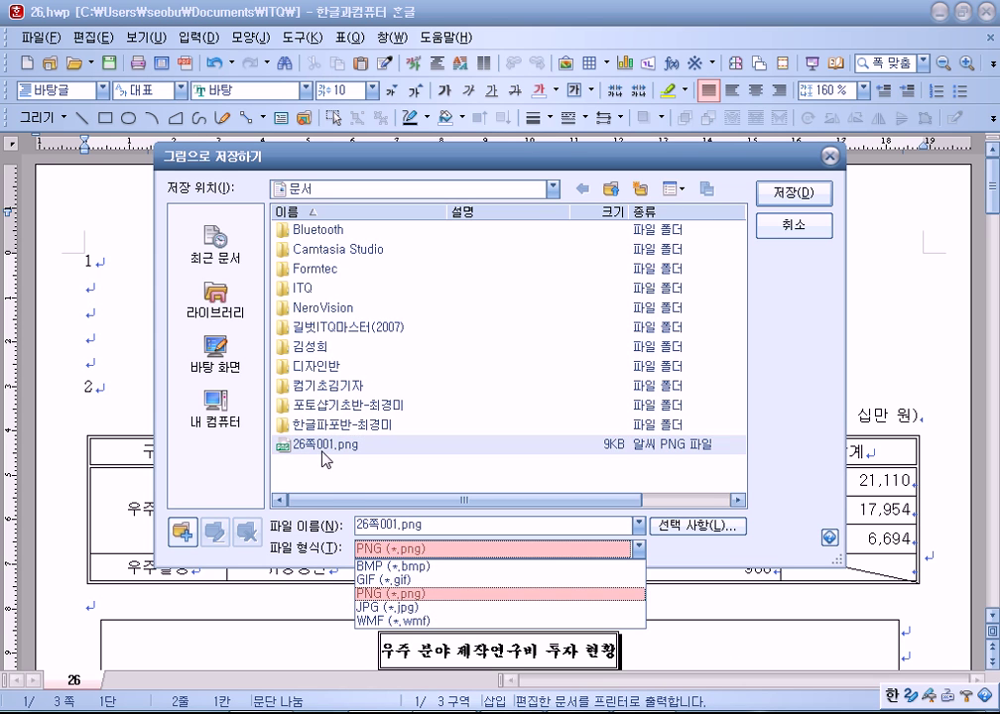
{"action": "left_click", "coordinate": [411, 448]}
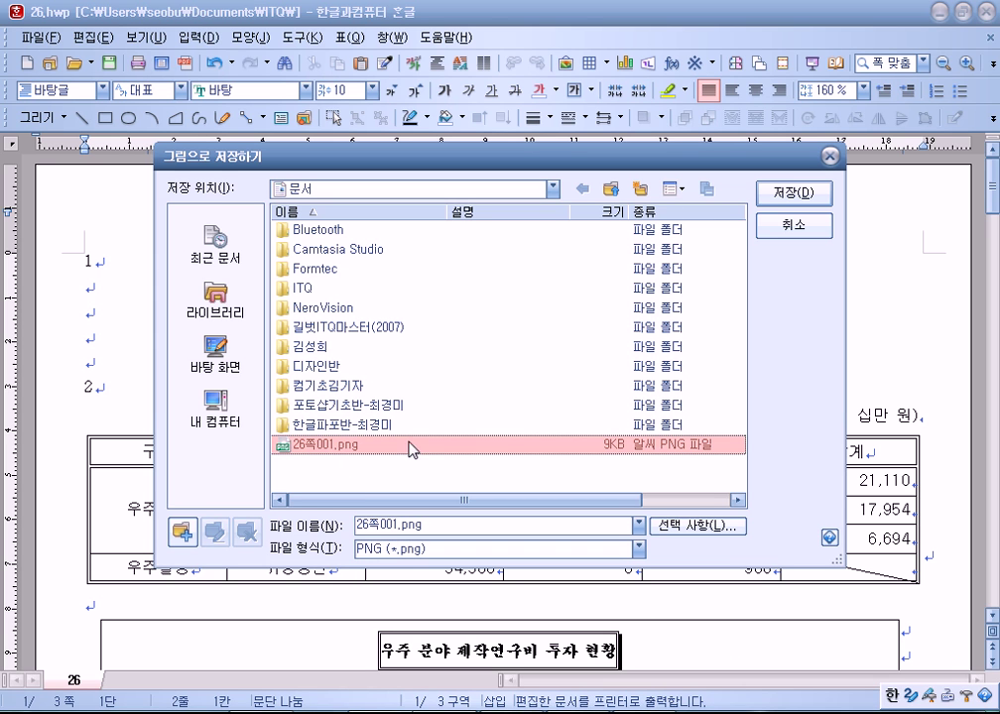
{"action": "left_click", "coordinate": [385, 525]}
{"action": "key", "text": "Delete"}
{"action": "key", "text": "Delete"}
{"action": "key", "text": "Delete"}
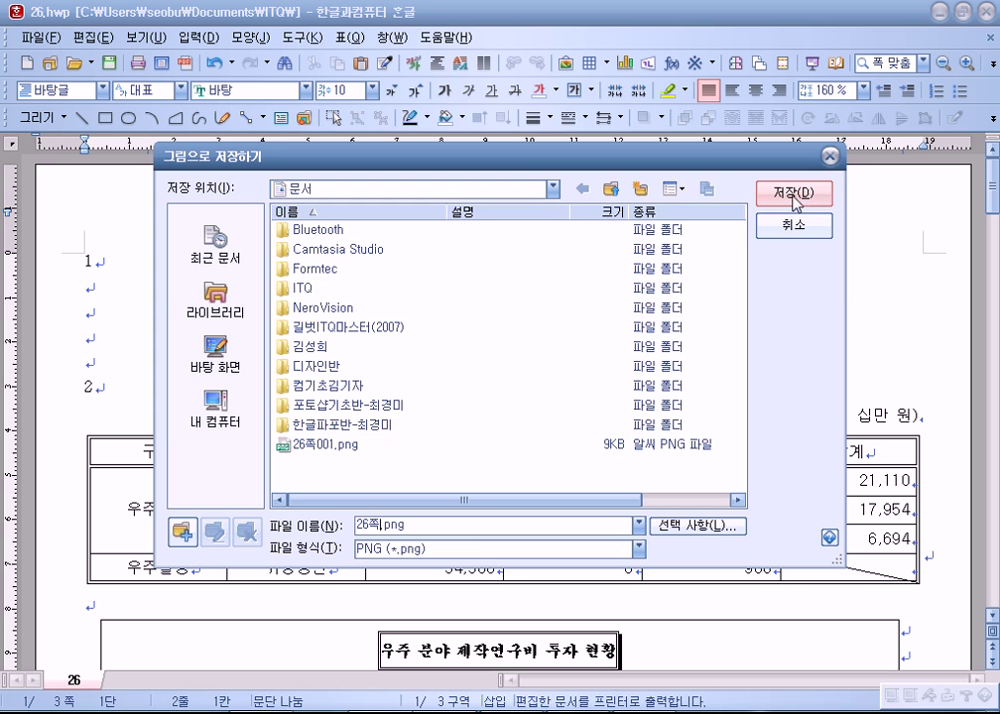
{"action": "left_click", "coordinate": [794, 196]}
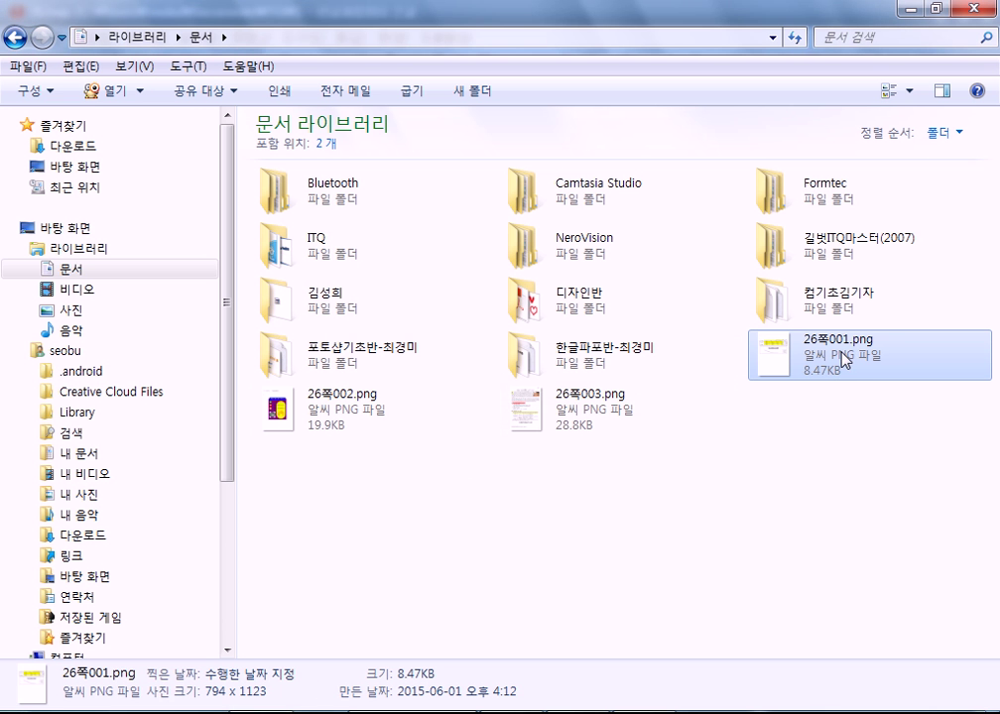
Step: In the 문서 library, examine the exported images from 26쪽001.png through 26쪽003.png in the image viewer and close it
{"action": "left_click", "coordinate": [364, 419]}
{"action": "left_click", "coordinate": [562, 416]}
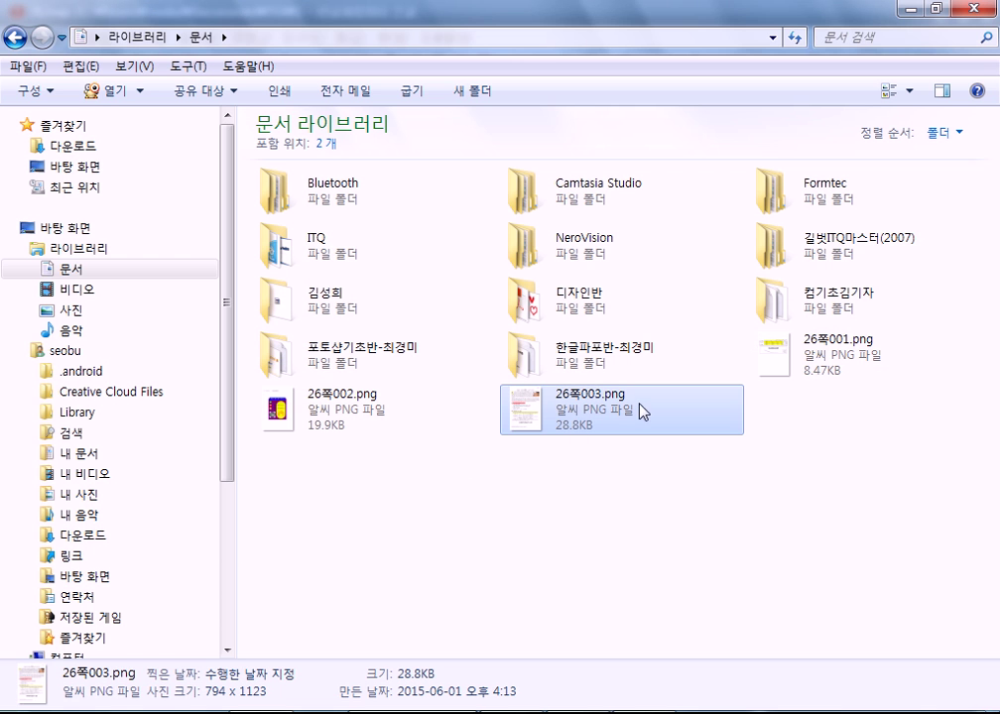
{"action": "left_click", "coordinate": [834, 363]}
{"action": "double_click", "coordinate": [834, 362]}
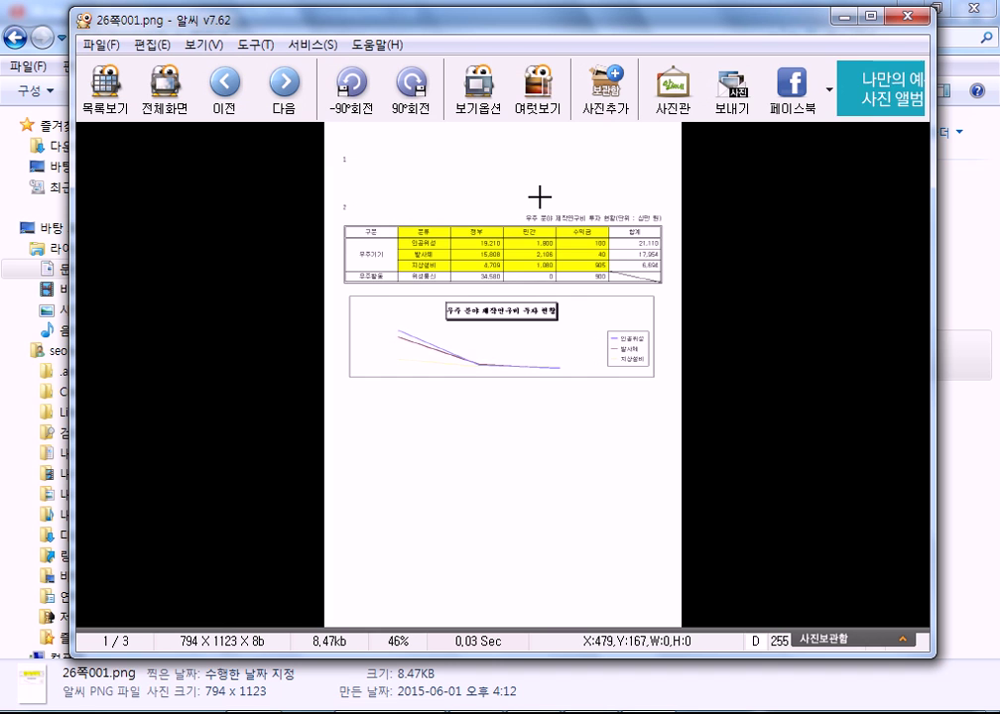
{"action": "scroll", "coordinate": [540, 199], "scroll_direction": "down", "scroll_amount": 1}
{"action": "scroll", "coordinate": [746, 262], "scroll_direction": "down", "scroll_amount": 1}
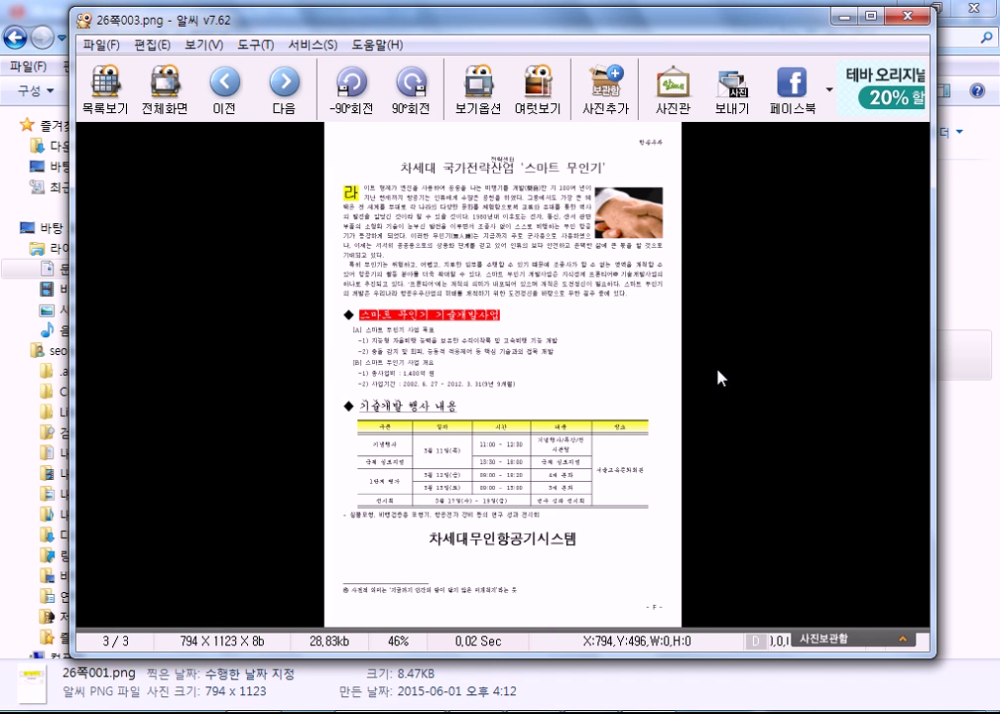
{"action": "left_click", "coordinate": [863, 16]}
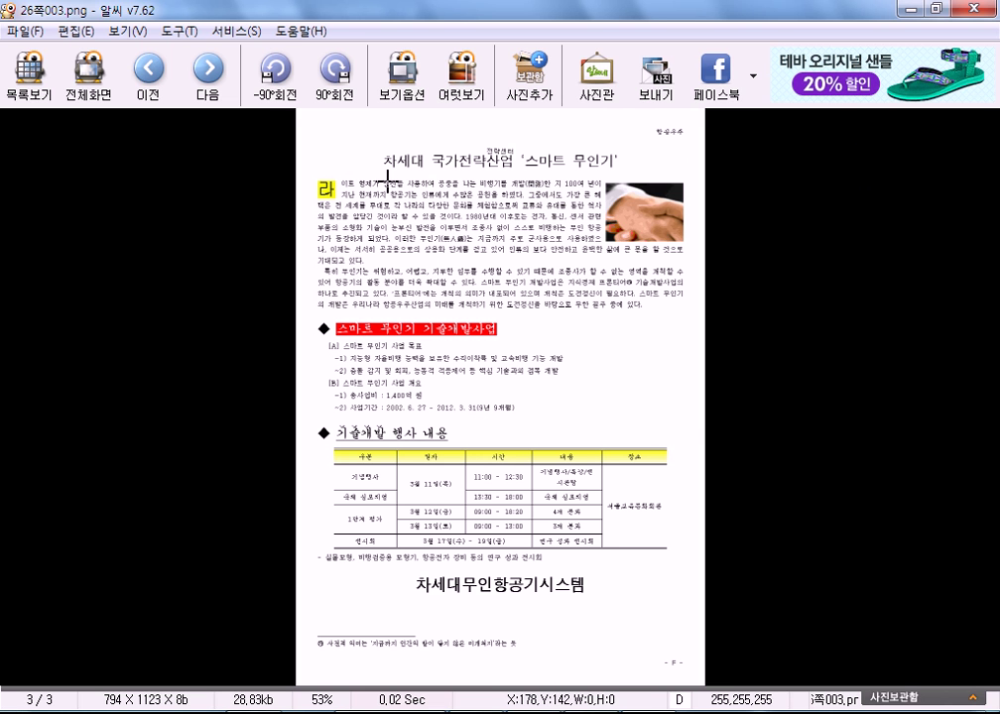
{"action": "left_click", "coordinate": [978, 9]}
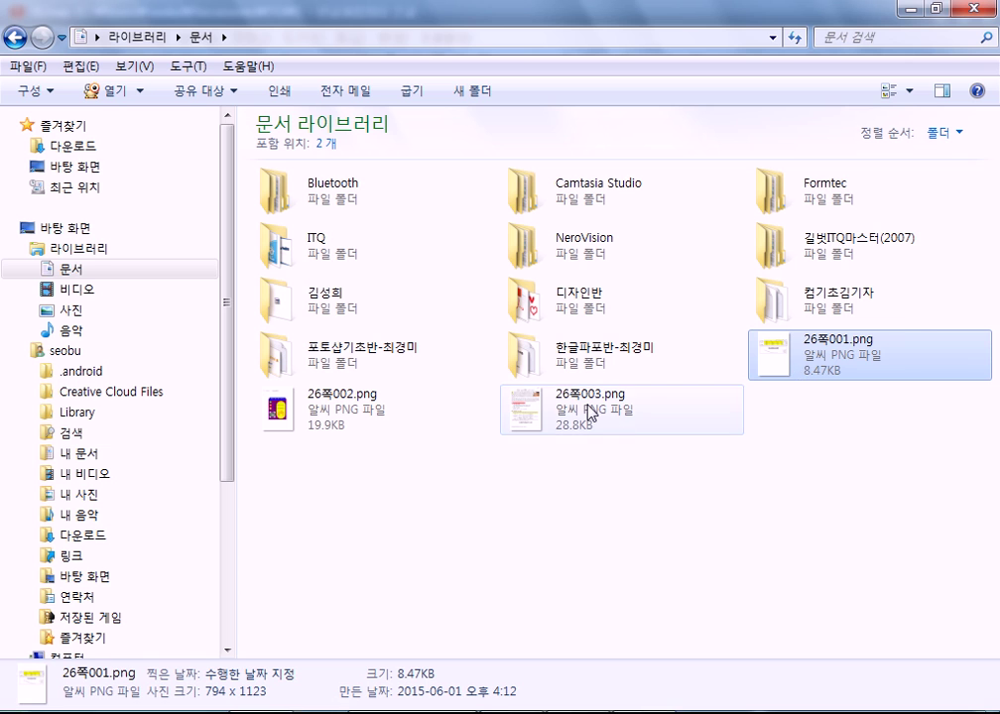
Step: Select the exported images 26쪽001.png, 26쪽002.png and 26쪽003.png together, and close the 문서 and 장치 및 프린터 windows
{"action": "left_click", "coordinate": [526, 413]}
{"action": "left_click", "coordinate": [368, 414], "text": "ctrl"}
{"action": "left_click", "coordinate": [831, 354], "text": "ctrl"}
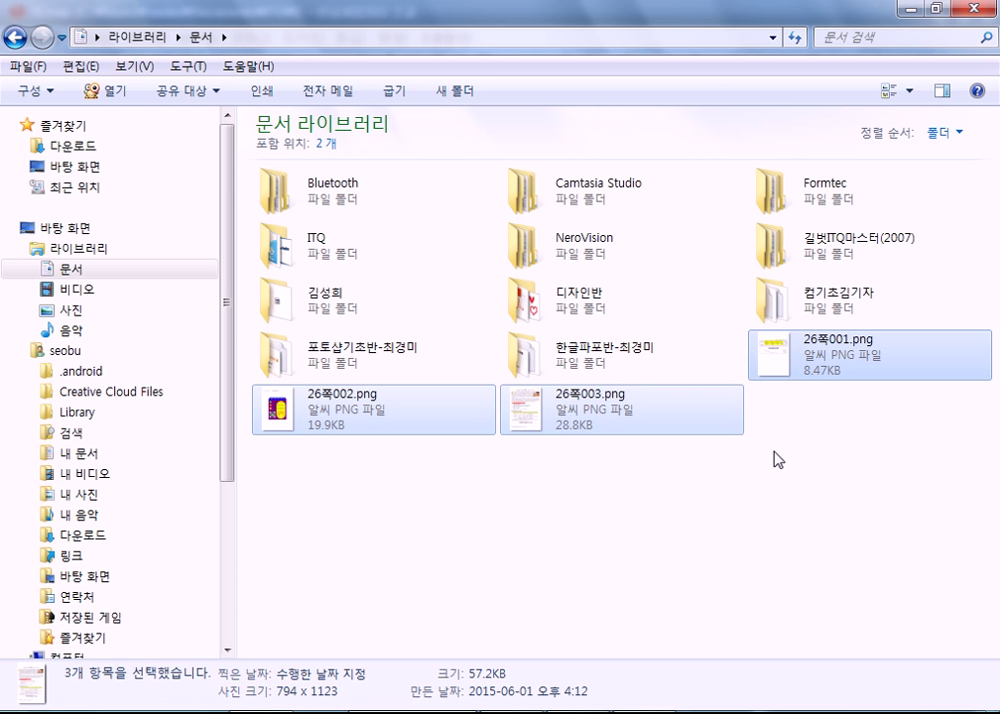
{"action": "left_click", "coordinate": [654, 520]}
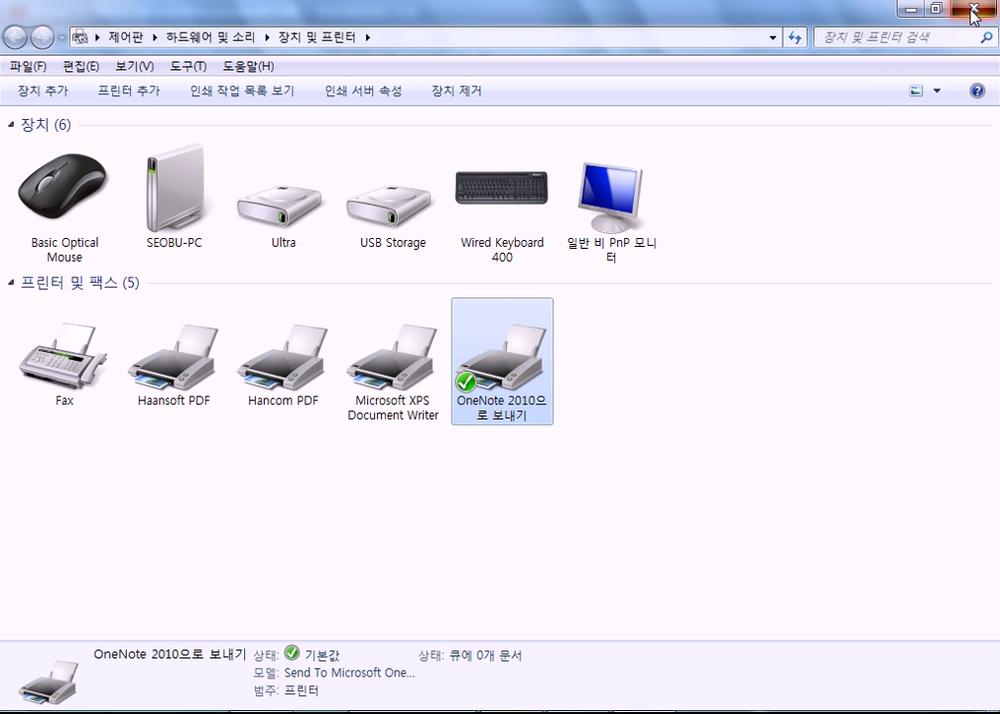
{"action": "left_click", "coordinate": [961, 12]}
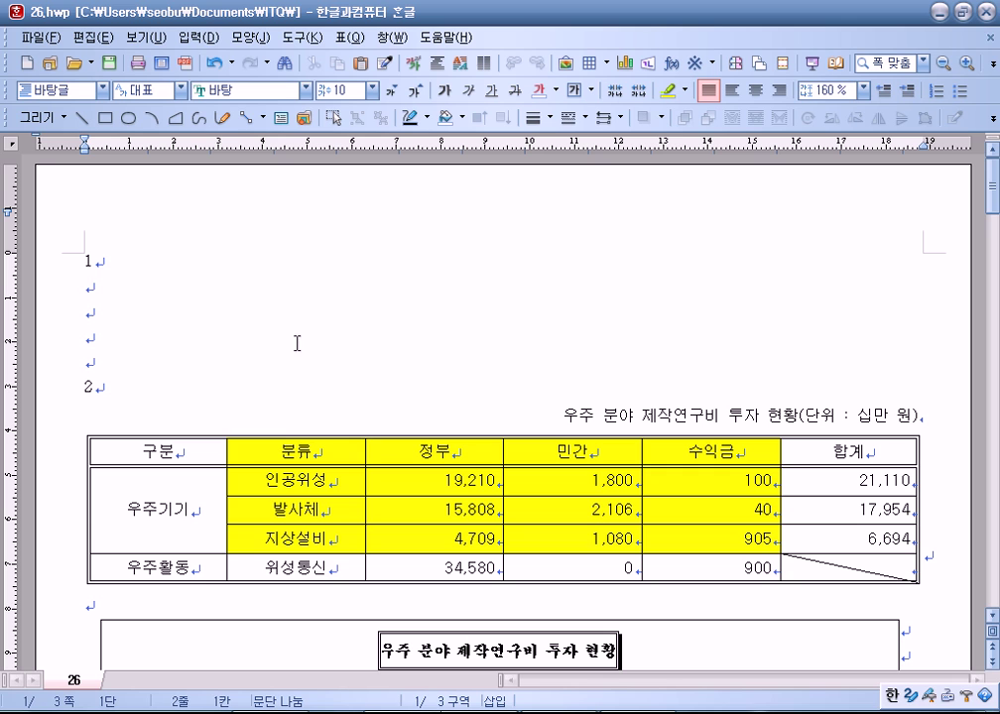
{"action": "left_click", "coordinate": [136, 279]}
{"action": "left_click", "coordinate": [64, 286]}
{"action": "left_click", "coordinate": [45, 40]}
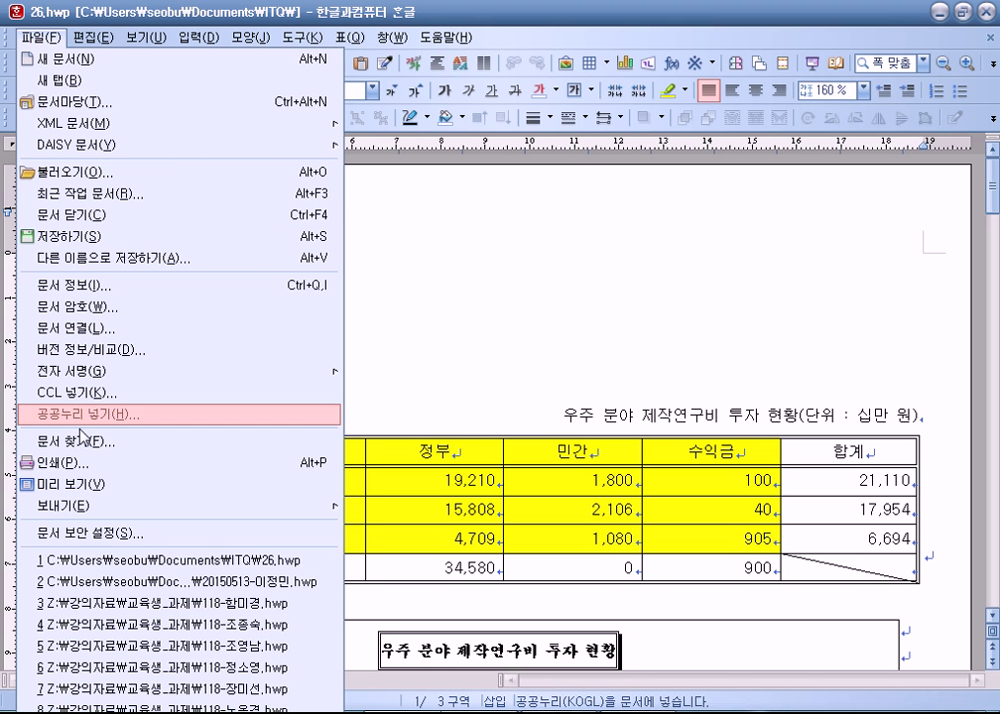
{"action": "left_click", "coordinate": [525, 352]}
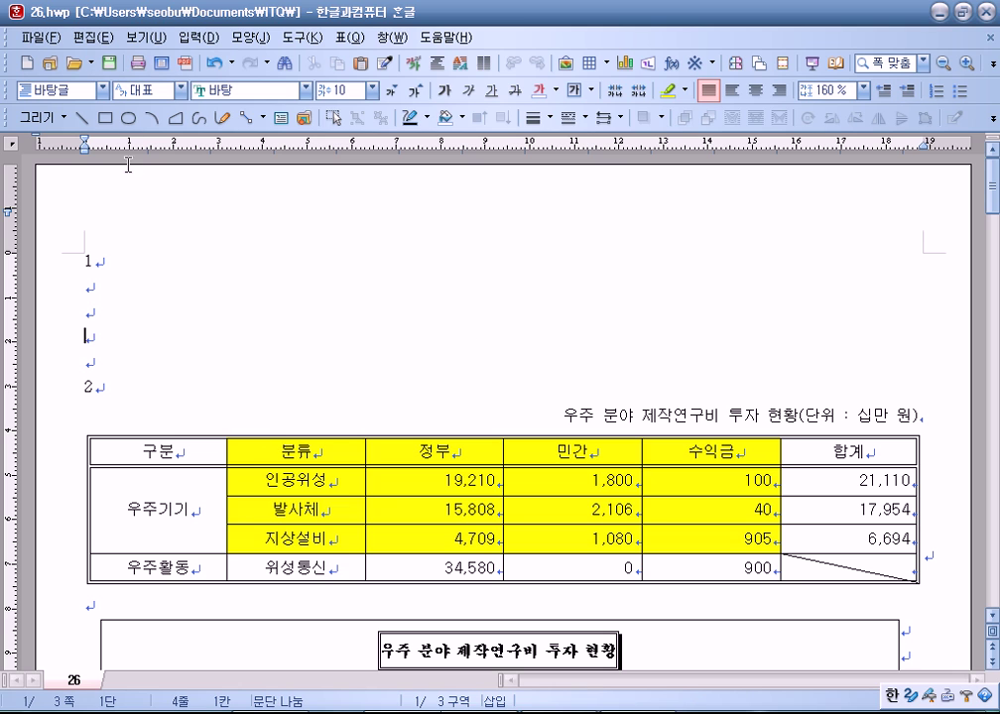
Step: Send the whole document (문서 전체) to the 팩스로 보내기 printer to view the fax transmission form, and cancel it
{"action": "left_click", "coordinate": [146, 65]}
{"action": "left_click_drag", "start_coordinate": [511, 261], "coordinate": [546, 261]}
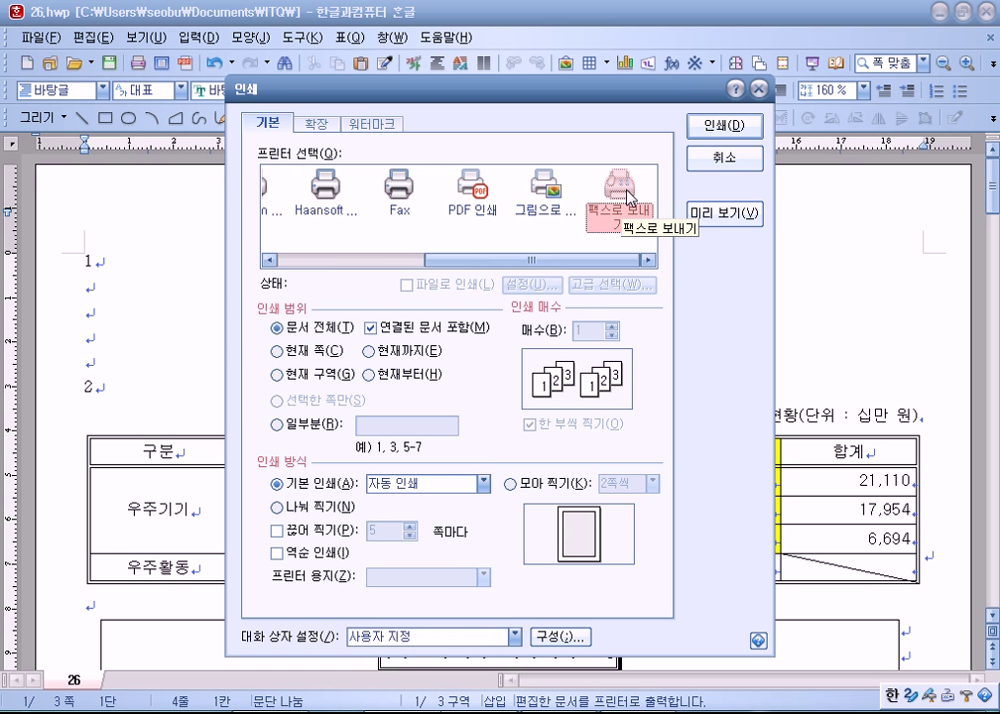
{"action": "left_click", "coordinate": [724, 125]}
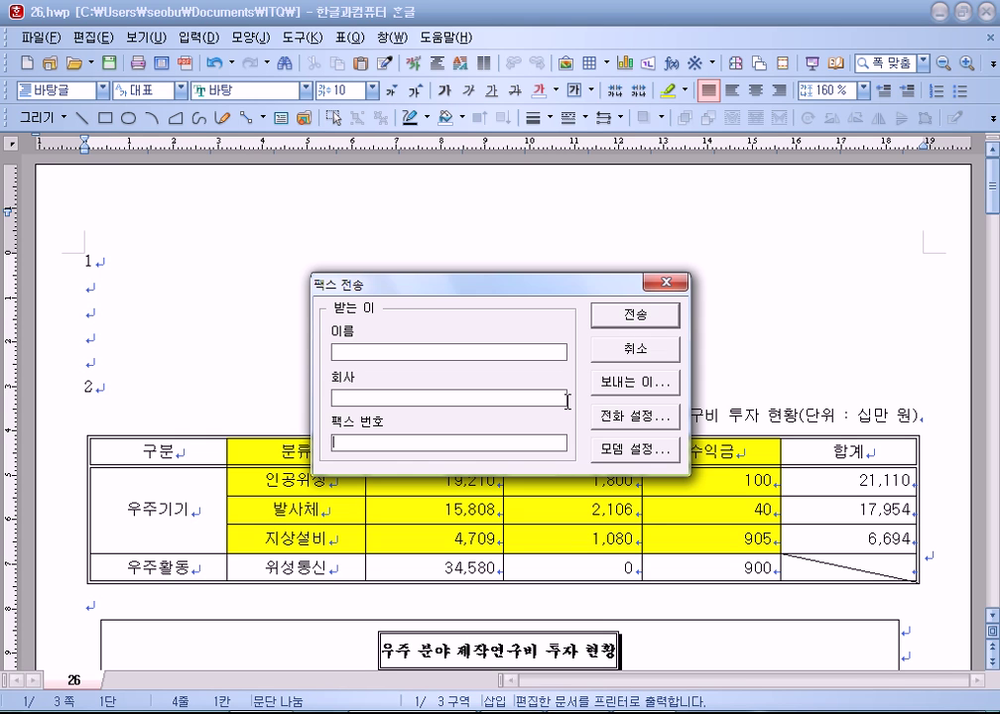
{"action": "key", "text": "Escape"}
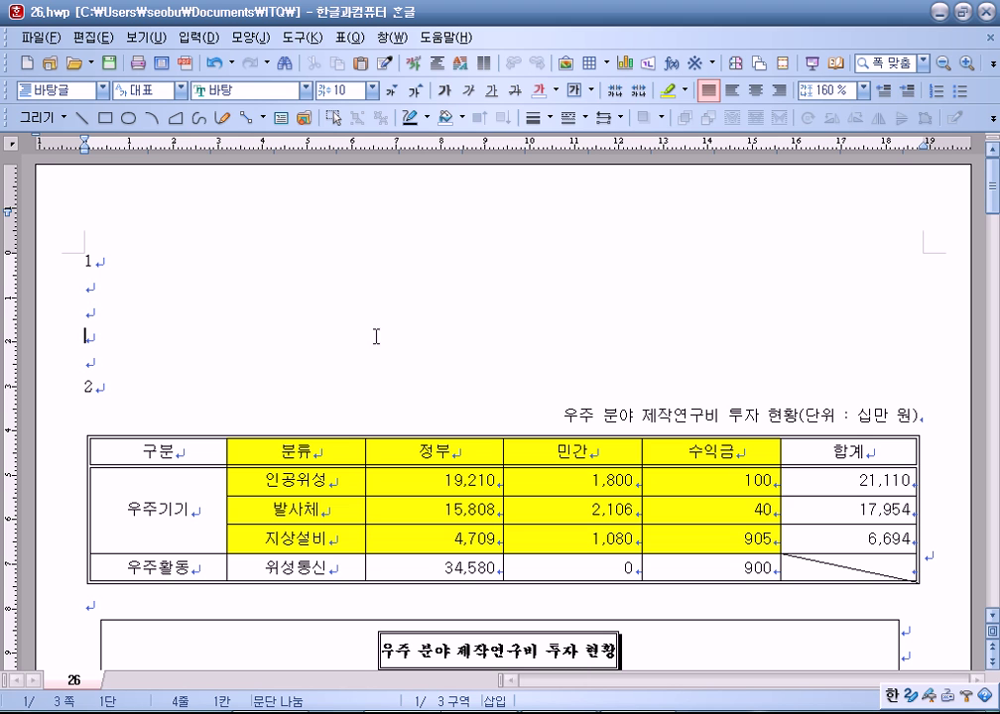
Step: Reopen the fax transmission form through 팩스로 보내기, examine its recipient name, company and fax number fields, and cancel it
{"action": "left_click", "coordinate": [138, 63]}
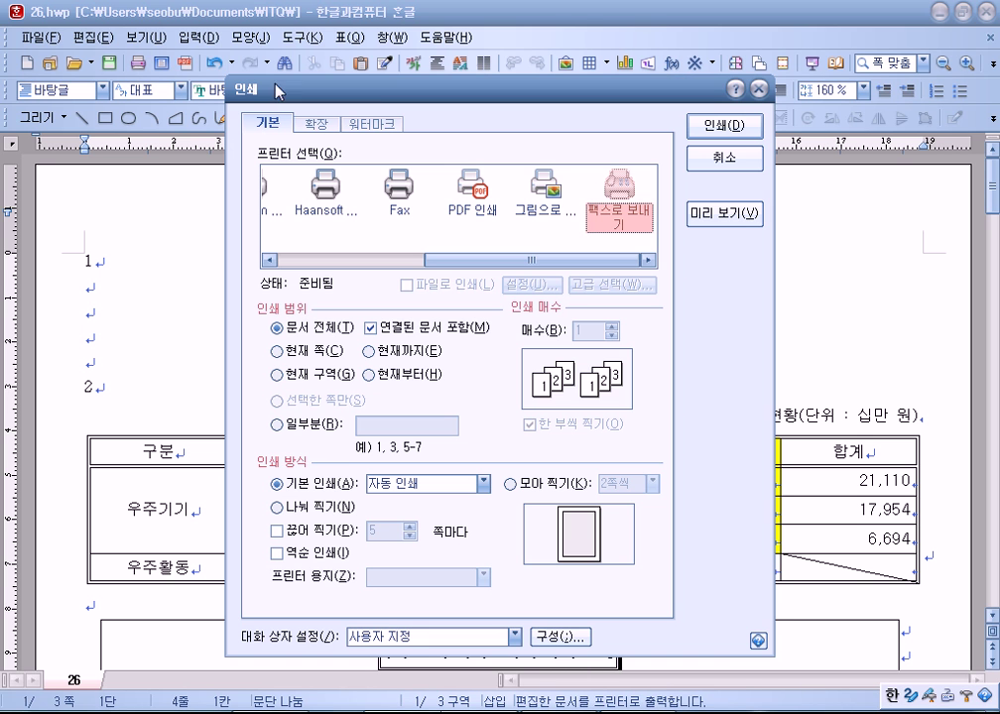
{"action": "left_click", "coordinate": [548, 202]}
{"action": "left_click", "coordinate": [611, 202]}
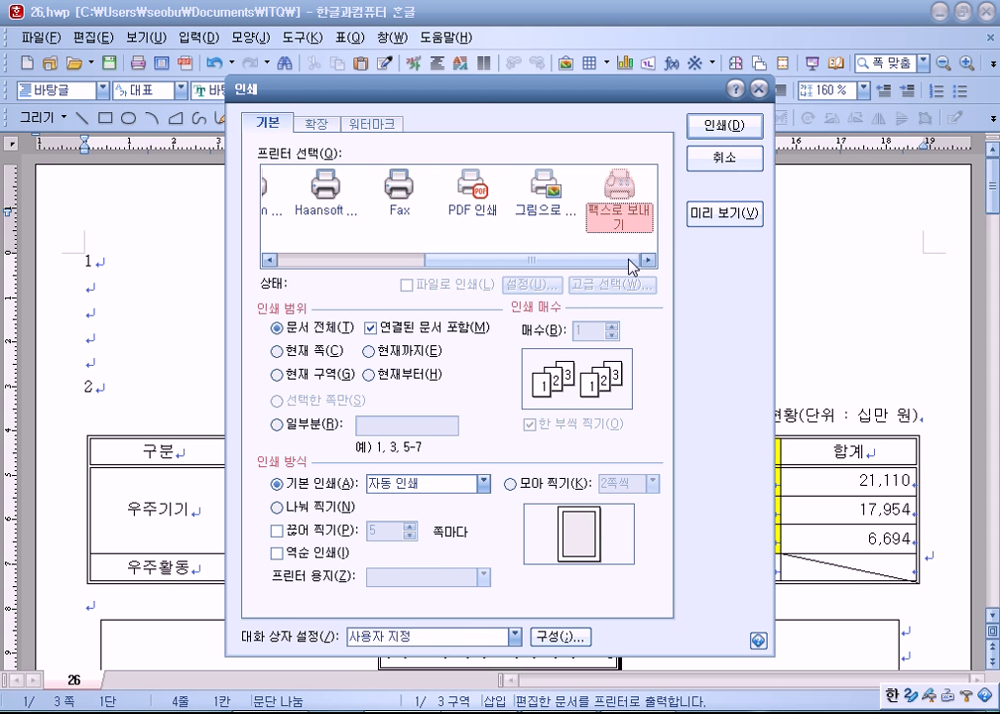
{"action": "left_click", "coordinate": [743, 126]}
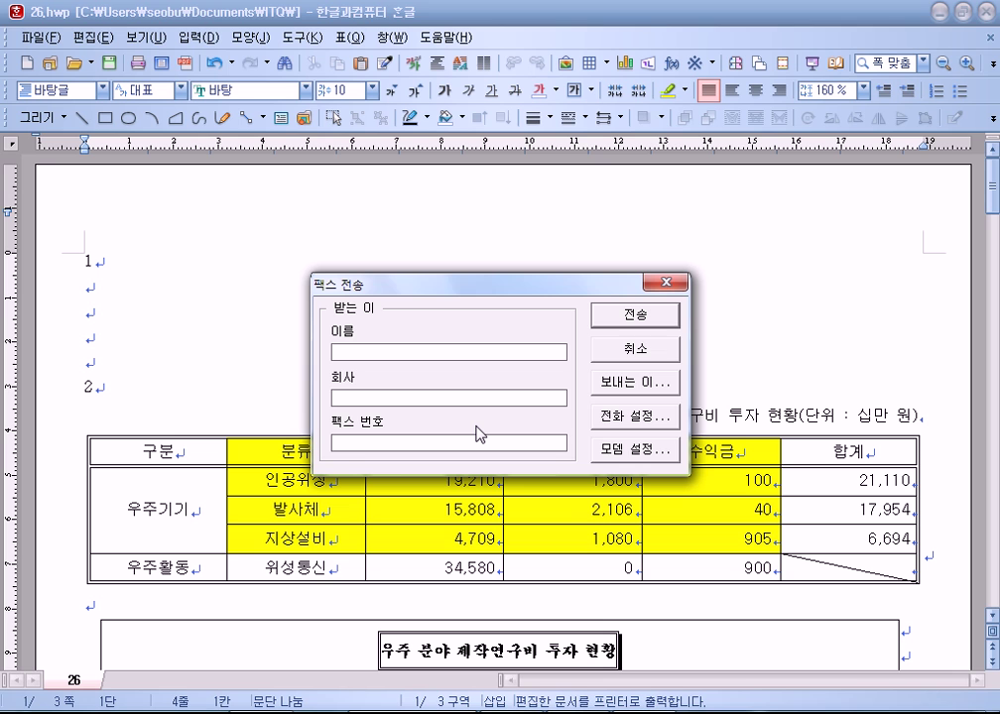
{"action": "key", "text": "Escape"}
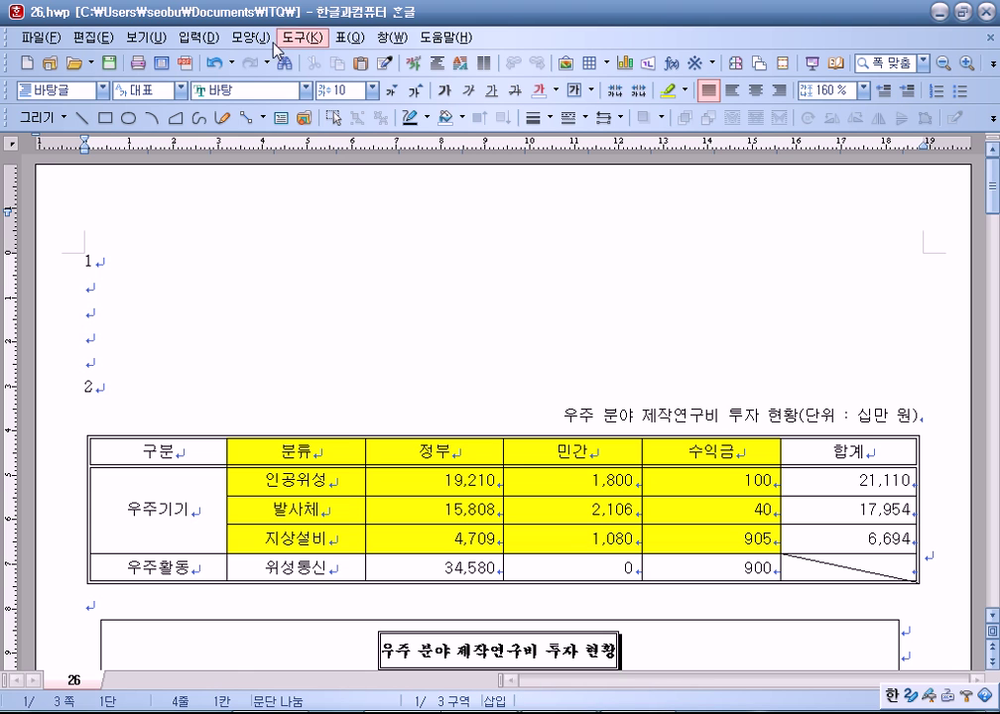
Step: Create a new blank document in its own window
{"action": "left_click", "coordinate": [39, 38]}
{"action": "left_click", "coordinate": [60, 56]}
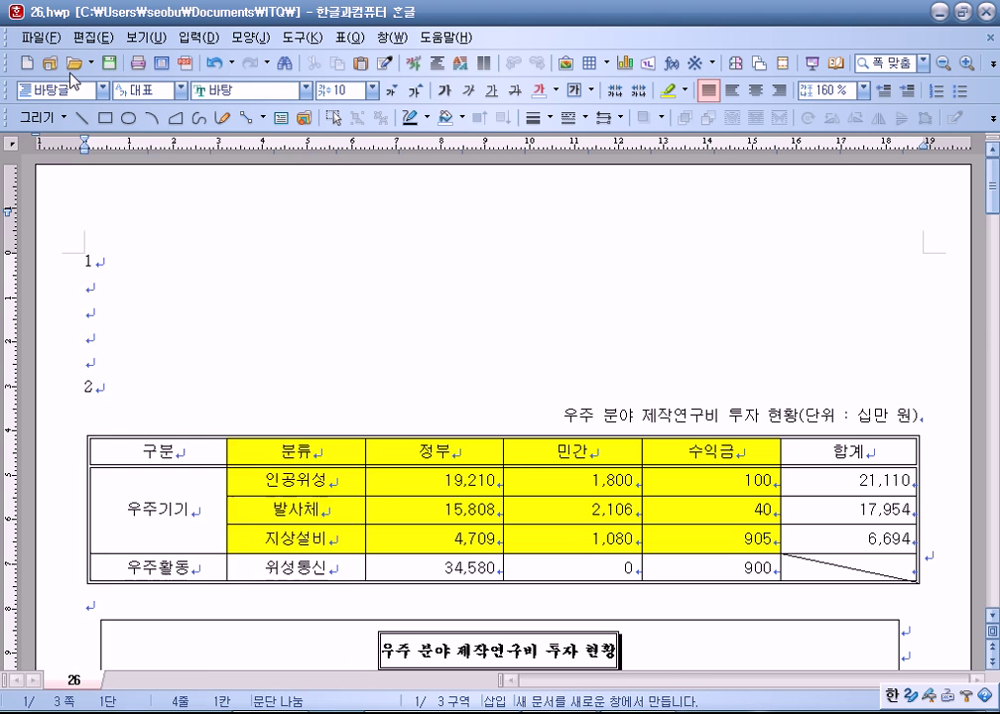
{"action": "type", "text": "9"}
{"action": "key", "text": "BackSpace"}
Step: Set the page's top, bottom, header and footer margins to 10 mm and its left and right margins to 11 mm
{"action": "key", "text": "F7"}
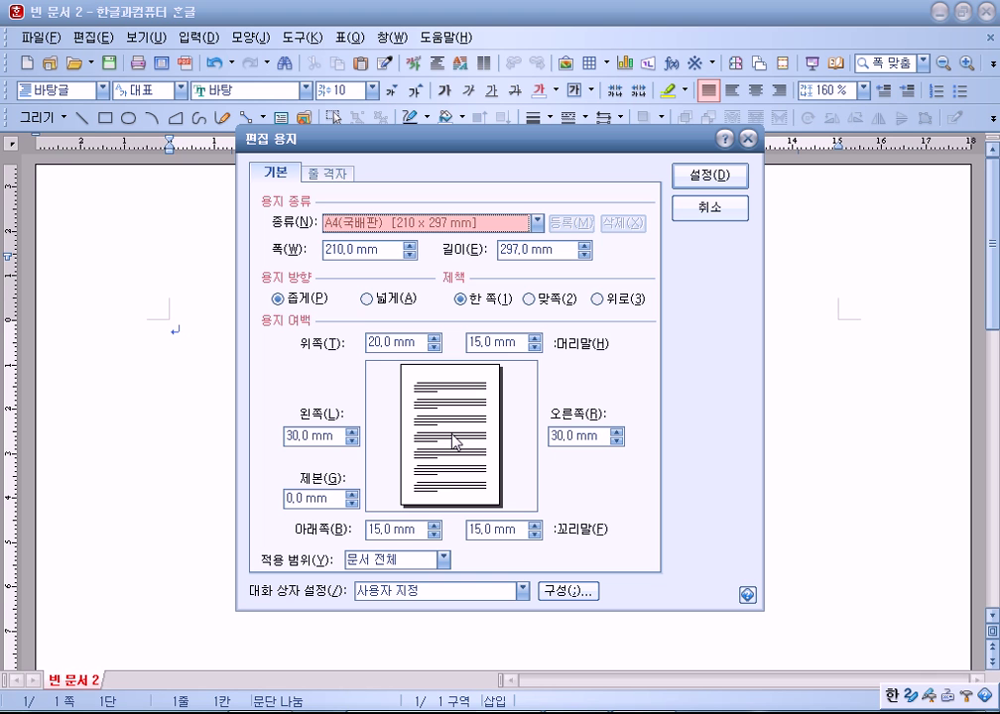
{"action": "key", "text": "alt+t"}
{"action": "type", "text": "10"}
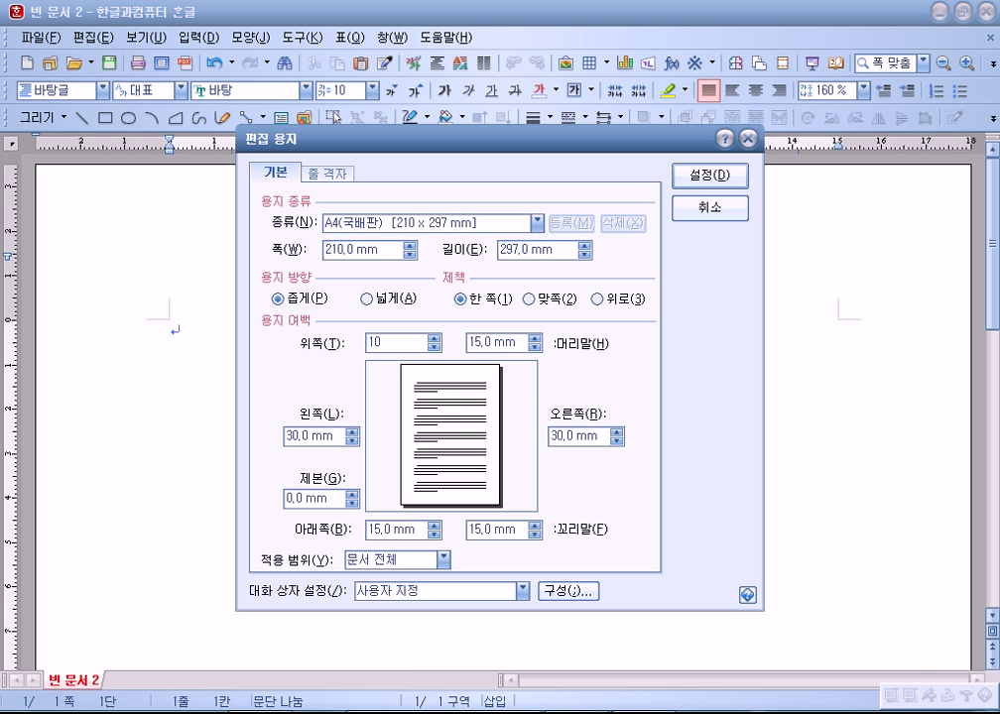
{"action": "key", "text": "alt+b"}
{"action": "type", "text": "10"}
{"action": "key", "text": "alt+l"}
{"action": "type", "text": "11"}
{"action": "key", "text": "alt+r"}
{"action": "type", "text": "11"}
{"action": "key", "text": "alt+h"}
{"action": "type", "text": "10"}
{"action": "key", "text": "alt+f"}
{"action": "type", "text": "10"}
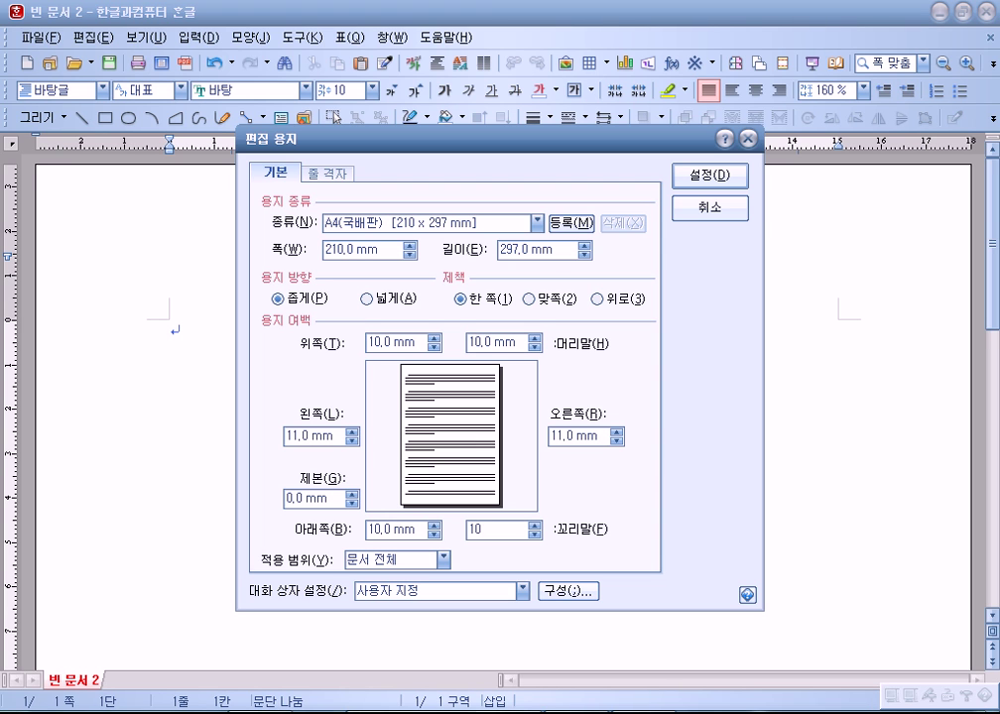
{"action": "key", "text": "Return"}
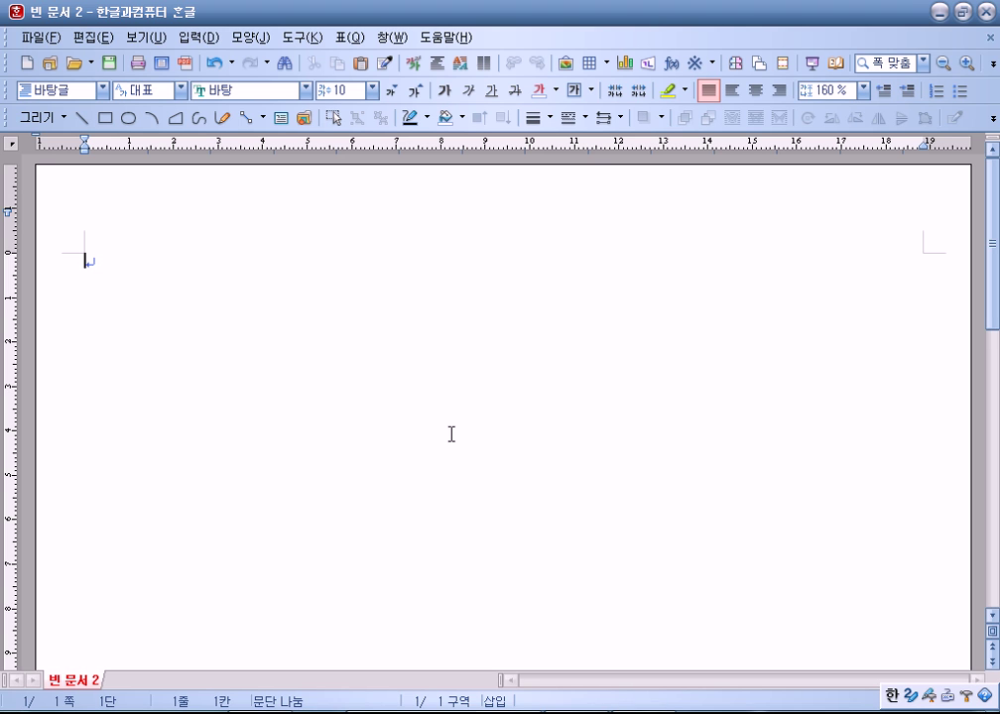
Step: Enter the question numbers 1 and 2 on the first page, with three blank lines between them and four line breaks after 2
{"action": "type", "text": "1"}
{"action": "key", "text": "Return"}
{"action": "key", "text": "Return"}
{"action": "key", "text": "Return"}
{"action": "key", "text": "Return"}
{"action": "type", "text": "2"}
{"action": "key", "text": "Return"}
{"action": "key", "text": "Return"}
{"action": "key", "text": "Return"}
{"action": "key", "text": "Return"}
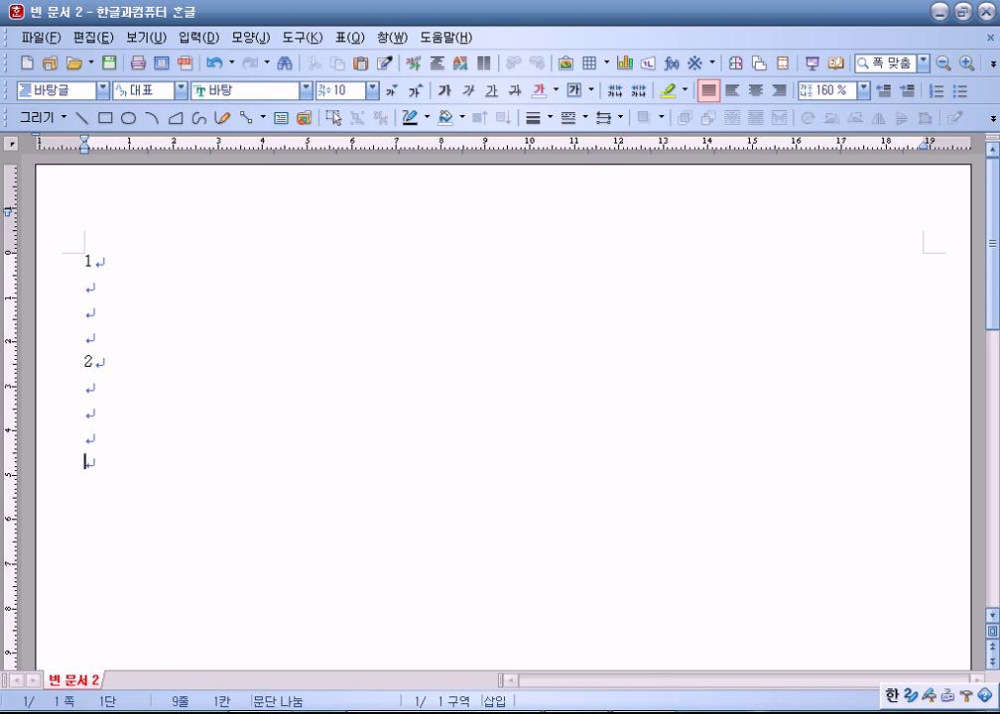
Step: Add one more blank line below number 1 and one more below number 2, ending with the cursor on the last line
{"action": "key", "text": "Up"}
{"action": "key", "text": "Up"}
{"action": "key", "text": "Up"}
{"action": "key", "text": "Up"}
{"action": "key", "text": "Up"}
{"action": "key", "text": "Up"}
{"action": "key", "text": "Up"}
{"action": "key", "text": "Return"}
{"action": "key", "text": "Down"}
{"action": "key", "text": "Down"}
{"action": "key", "text": "Down"}
{"action": "key", "text": "Down"}
{"action": "key", "text": "Down"}
{"action": "key", "text": "Down"}
{"action": "key", "text": "Down"}
{"action": "key", "text": "Up"}
{"action": "key", "text": "Up"}
{"action": "key", "text": "Return"}
{"action": "key", "text": "Down"}
{"action": "key", "text": "Down"}
{"action": "scroll", "coordinate": [134, 346], "scroll_direction": "down", "scroll_amount": 2}
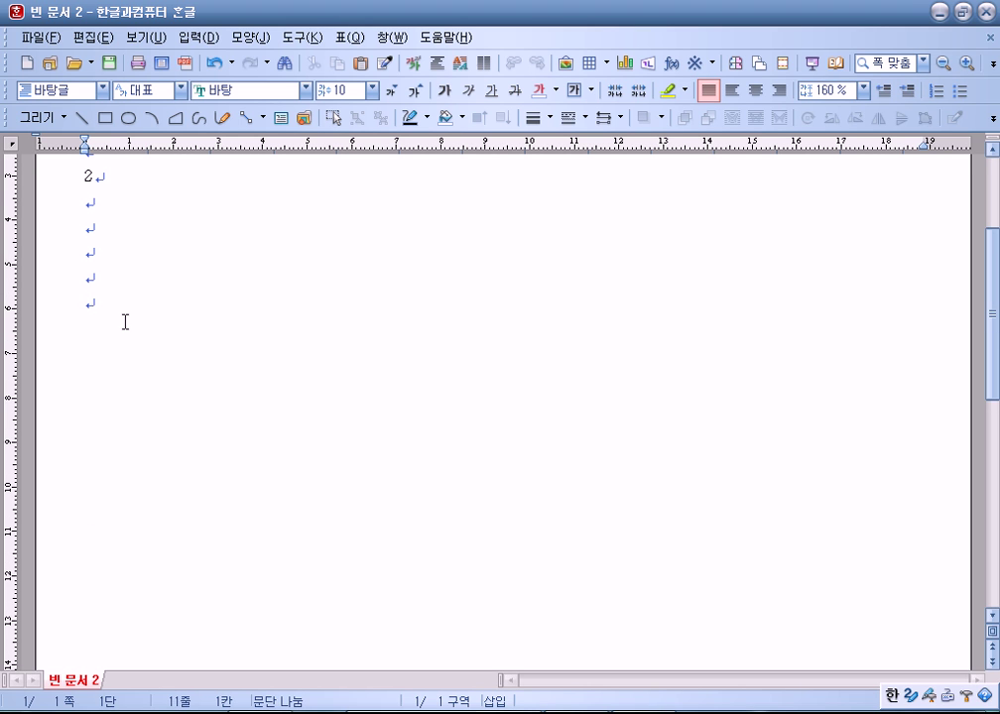
Step: Insert a page break (쪽 나누기) after the last blank line of the first page
{"action": "scroll", "coordinate": [91, 397], "scroll_direction": "down", "scroll_amount": 3}
{"action": "scroll", "coordinate": [87, 456], "scroll_direction": "up", "scroll_amount": 3}
{"action": "left_click", "coordinate": [208, 40]}
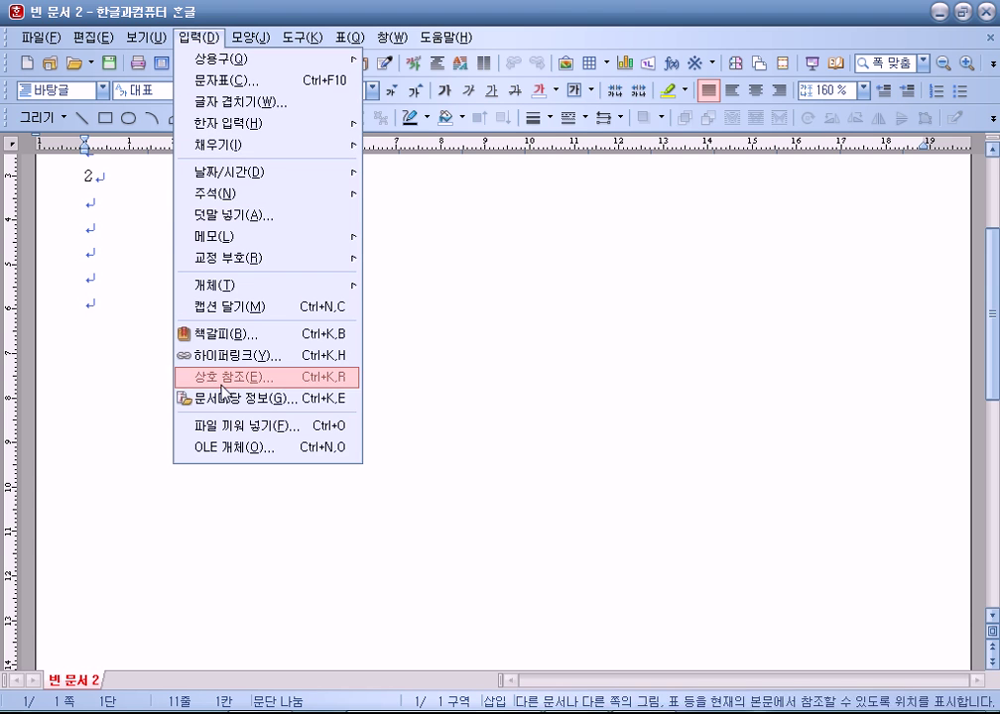
{"action": "mouse_move", "coordinate": [254, 40]}
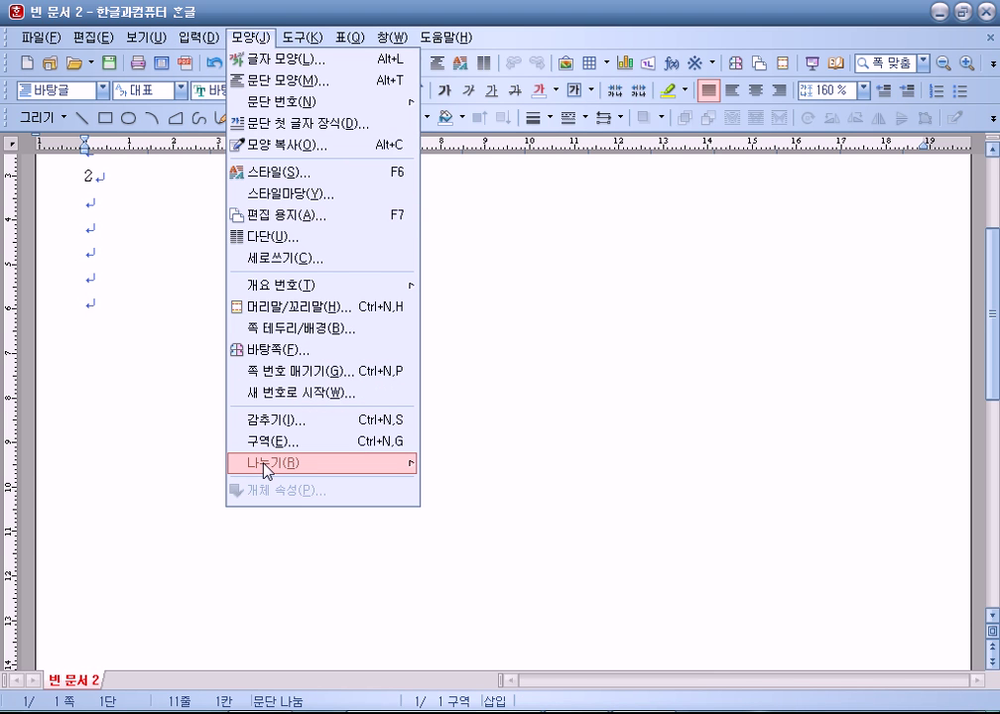
{"action": "mouse_move", "coordinate": [266, 470]}
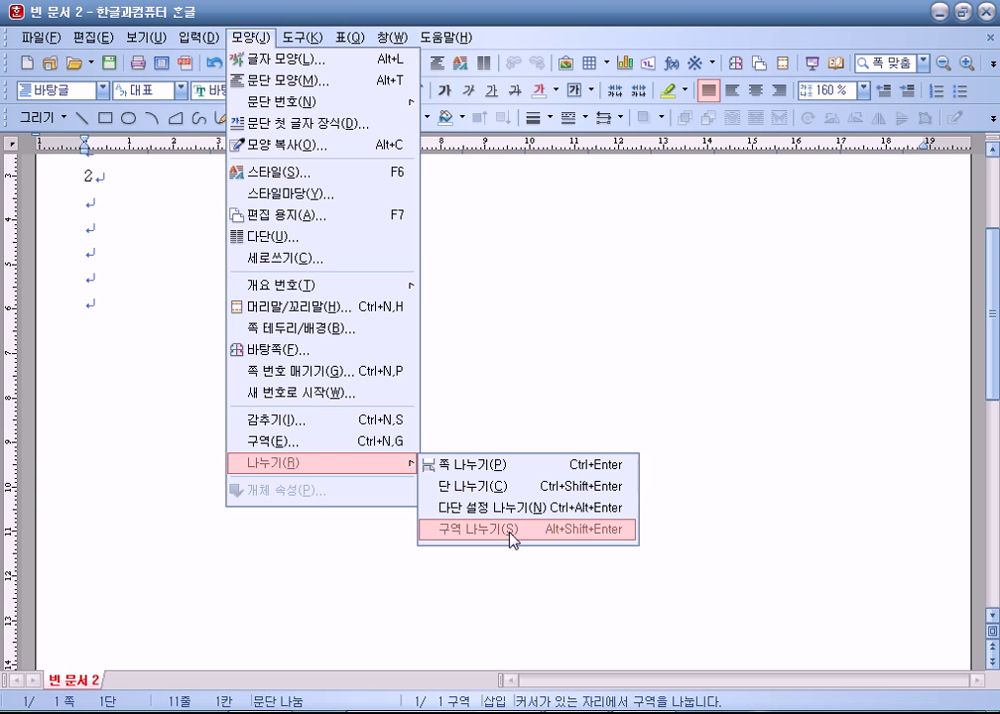
{"action": "left_click", "coordinate": [517, 468]}
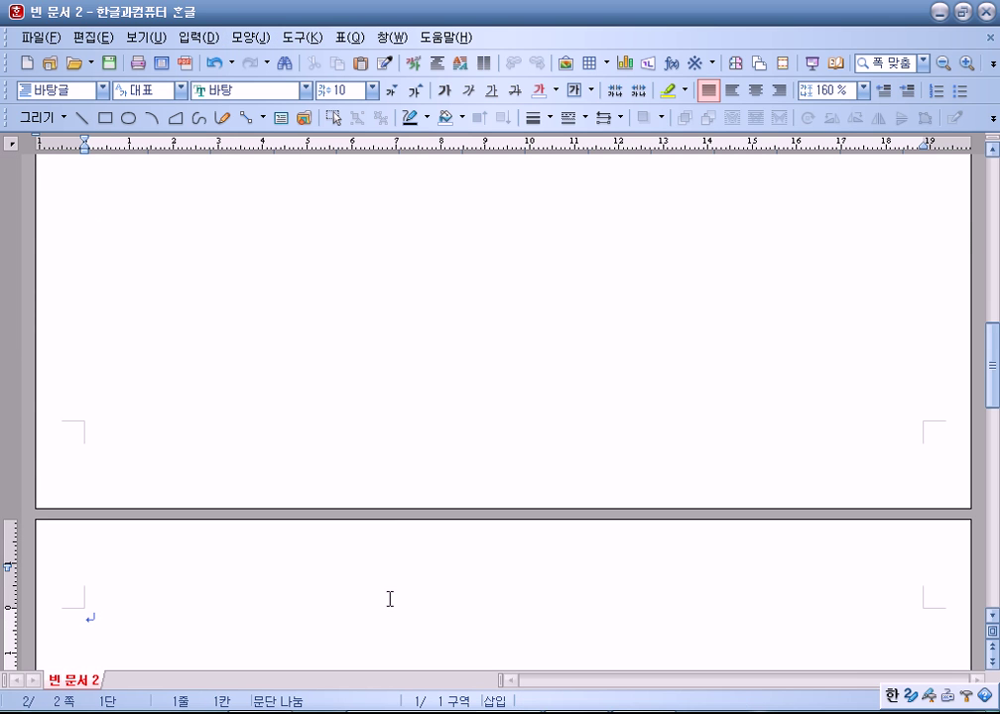
Step: Enter the question numbers 3 and 4 on the second page, with five blank lines between them and six line breaks after 4
{"action": "scroll", "coordinate": [382, 553], "scroll_direction": "down", "scroll_amount": 3}
{"action": "type", "text": "3"}
{"action": "key", "text": "Return"}
{"action": "key", "text": "Return"}
{"action": "key", "text": "Return"}
{"action": "key", "text": "Return"}
{"action": "key", "text": "Return"}
{"action": "key", "text": "Return"}
{"action": "type", "text": "4"}
{"action": "key", "text": "Return"}
{"action": "key", "text": "Return"}
{"action": "key", "text": "Return"}
{"action": "key", "text": "Return"}
{"action": "key", "text": "Return"}
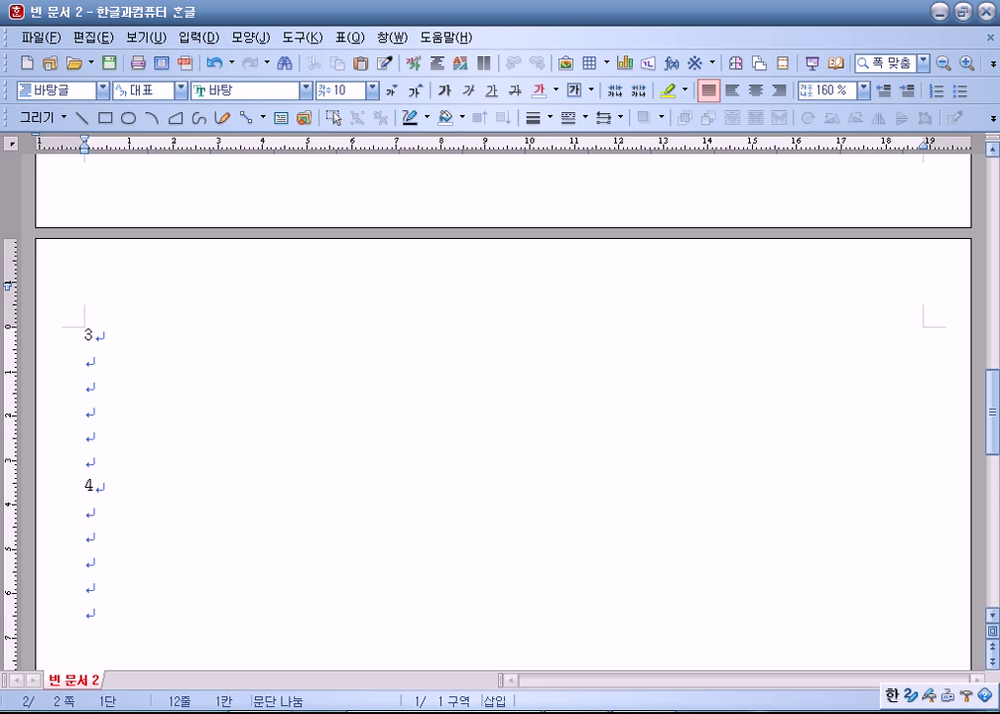
{"action": "key", "text": "Return"}
Step: Insert a section break (구역 나누기) after the last blank line of the second page
{"action": "scroll", "coordinate": [143, 359], "scroll_direction": "down", "scroll_amount": 3}
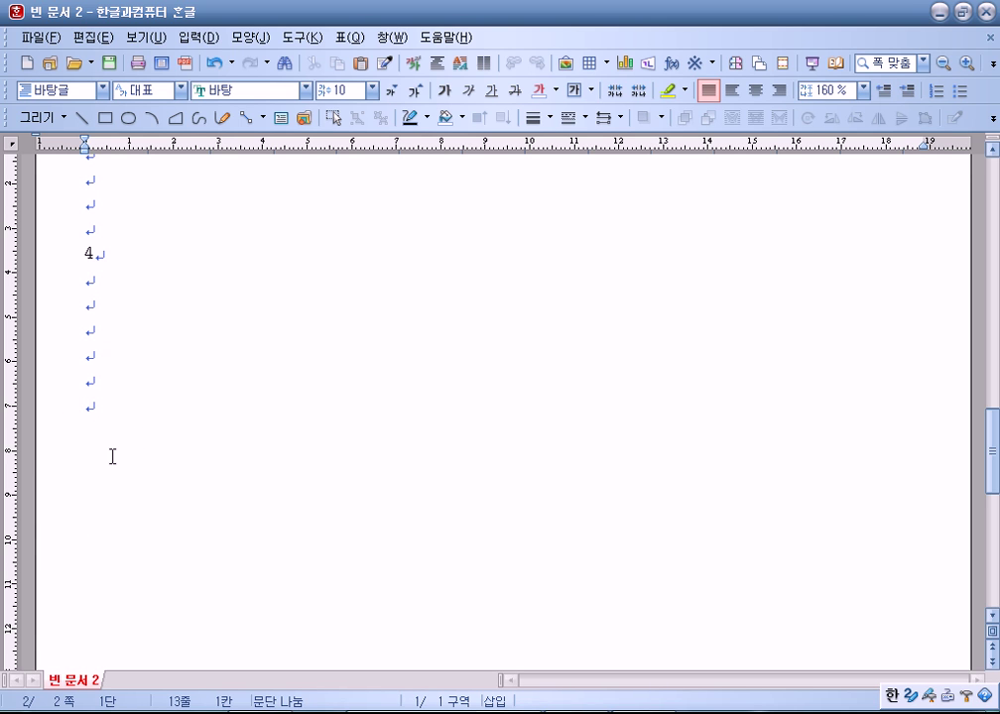
{"action": "scroll", "coordinate": [111, 455], "scroll_direction": "up", "scroll_amount": 2}
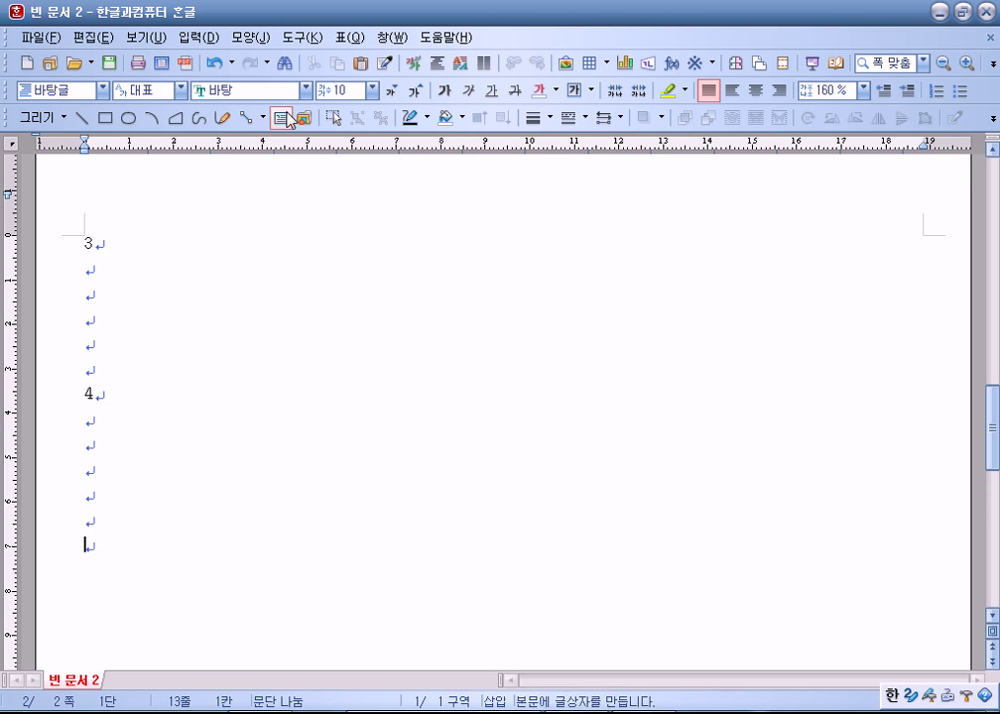
{"action": "scroll", "coordinate": [196, 289], "scroll_direction": "down", "scroll_amount": 3}
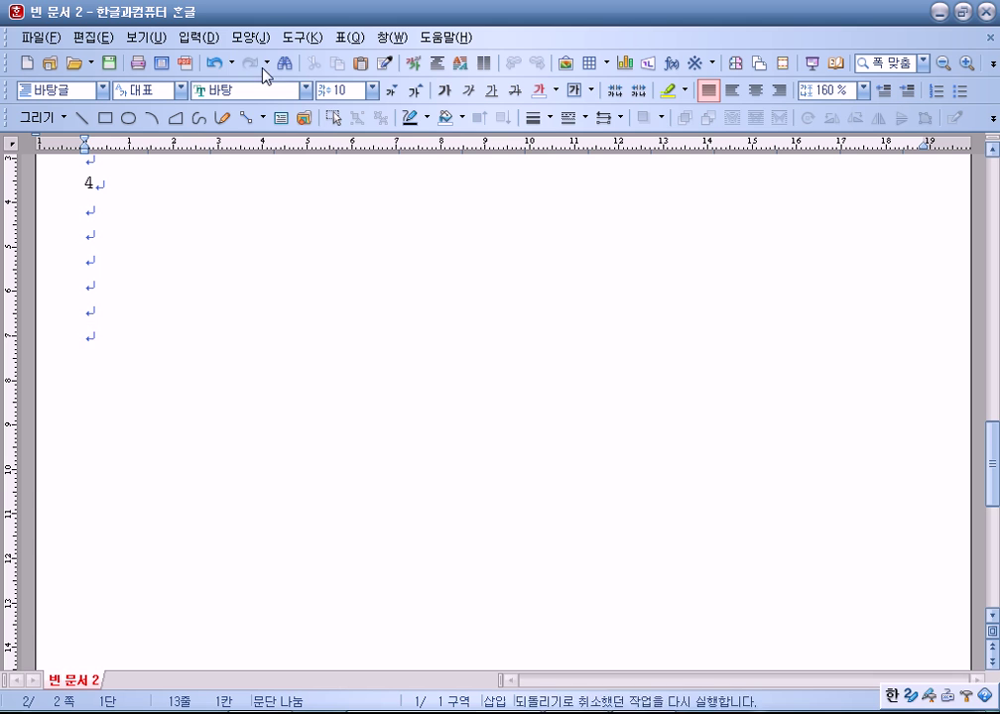
{"action": "left_click", "coordinate": [264, 40]}
{"action": "mouse_move", "coordinate": [372, 472]}
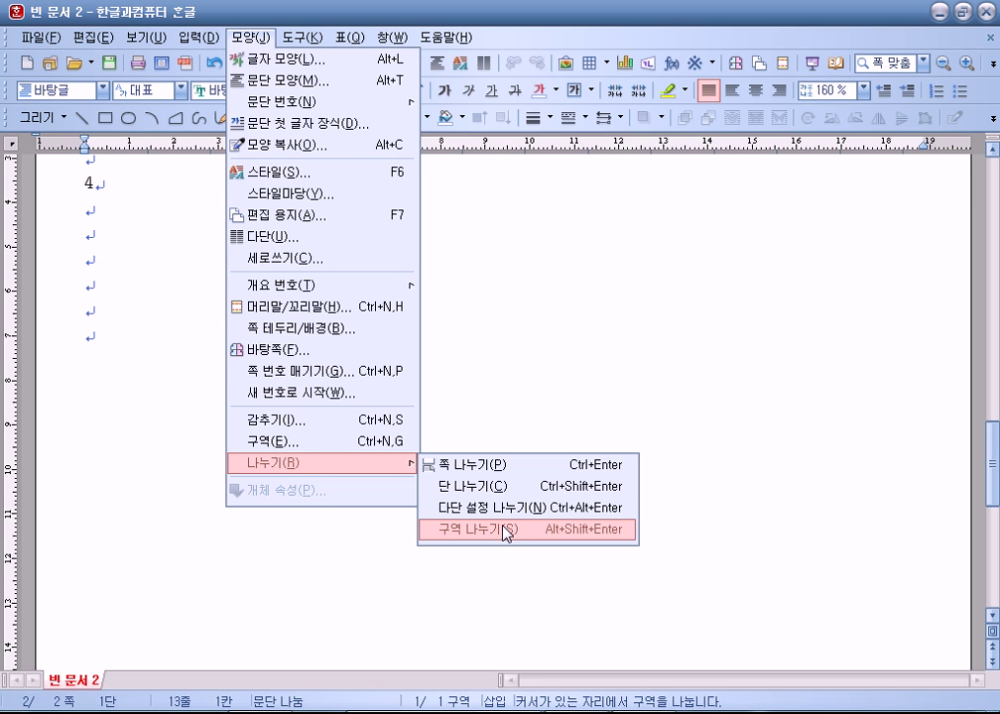
{"action": "left_click", "coordinate": [507, 531]}
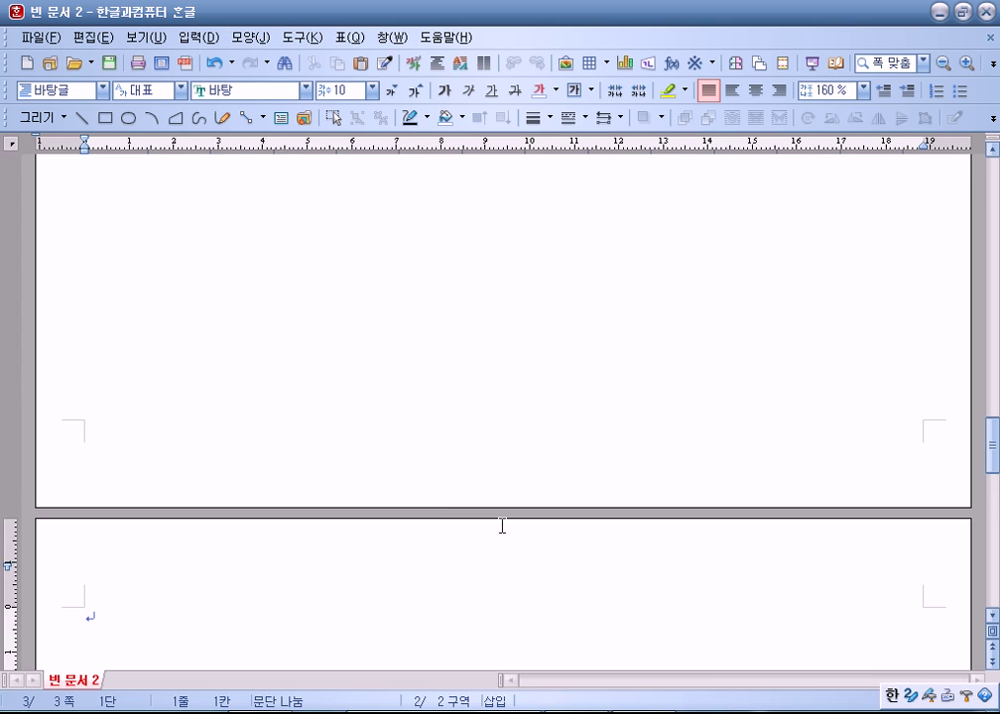
Step: Insert page numbers at the bottom centre of the third page in 1,2,3 format with dashes, and check the page's footer
{"action": "scroll", "coordinate": [147, 288], "scroll_direction": "down", "scroll_amount": 3}
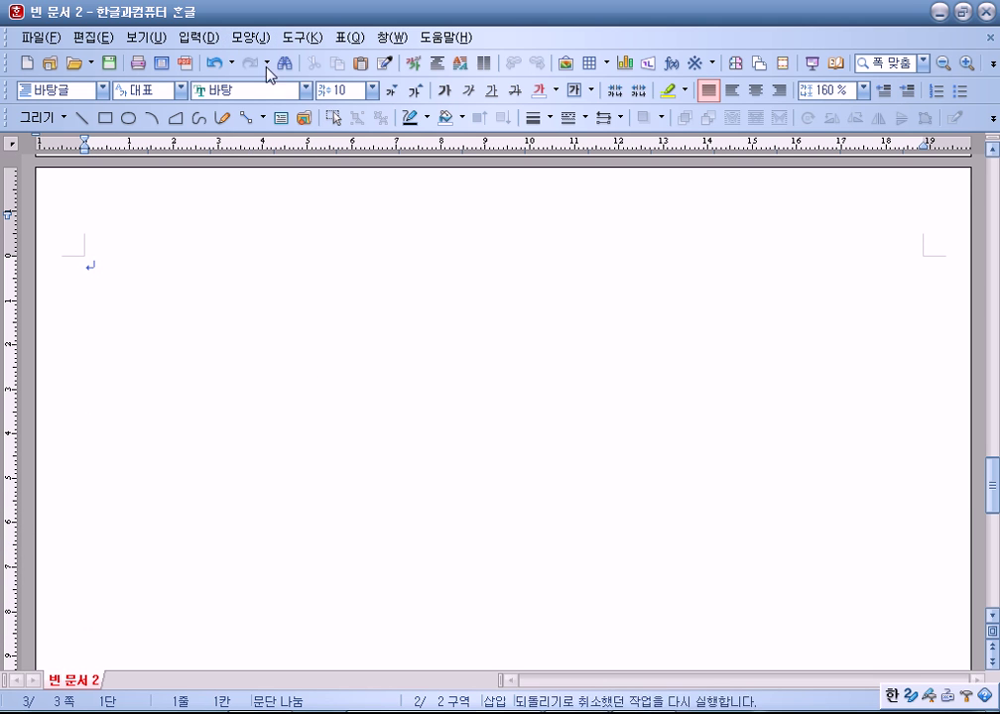
{"action": "left_click", "coordinate": [250, 38]}
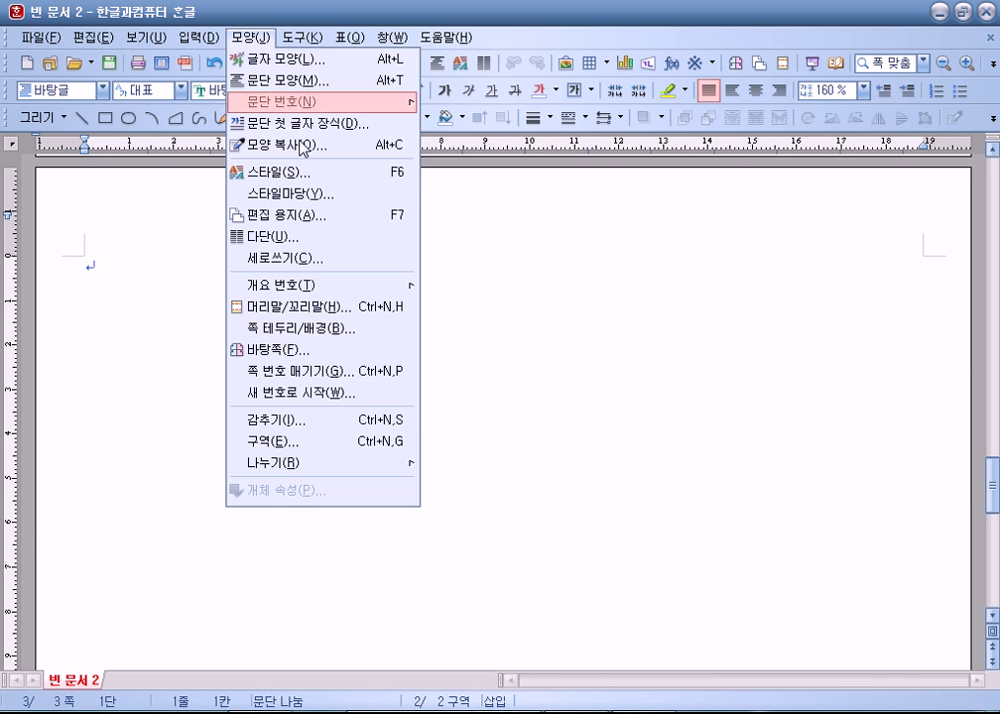
{"action": "left_click", "coordinate": [300, 373]}
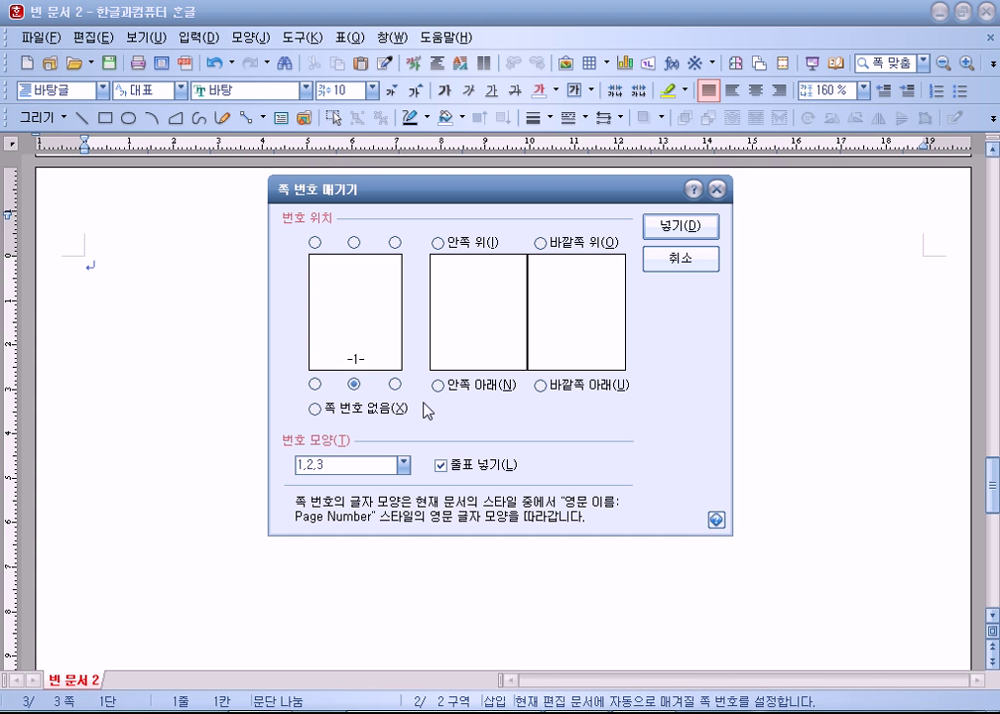
{"action": "left_click", "coordinate": [680, 227]}
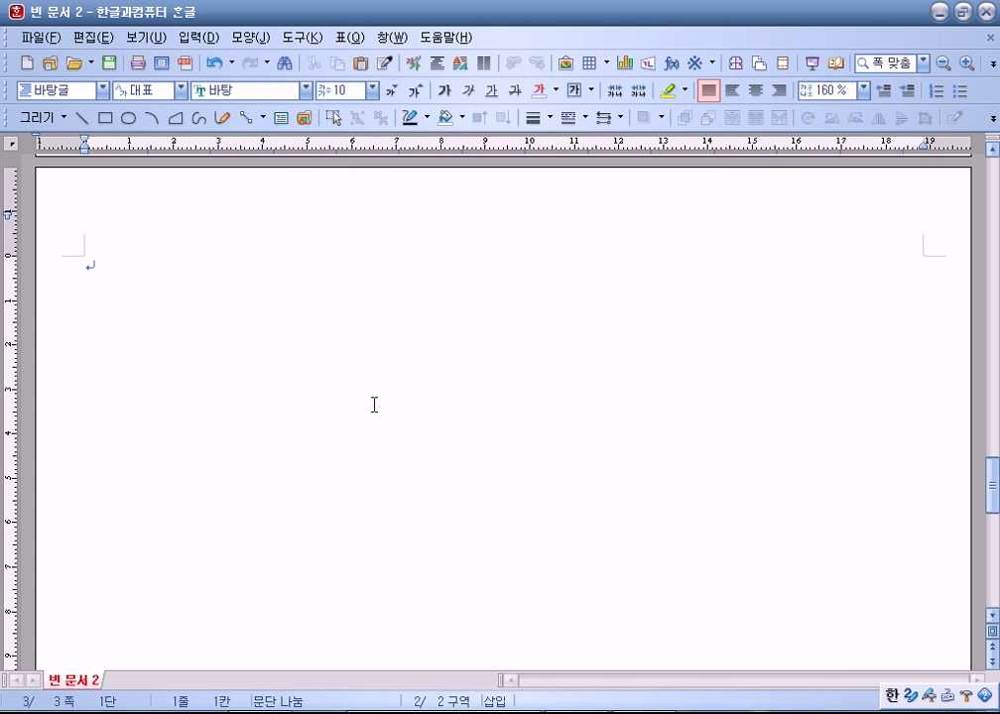
{"action": "scroll", "coordinate": [373, 404], "scroll_direction": "down", "scroll_amount": 10}
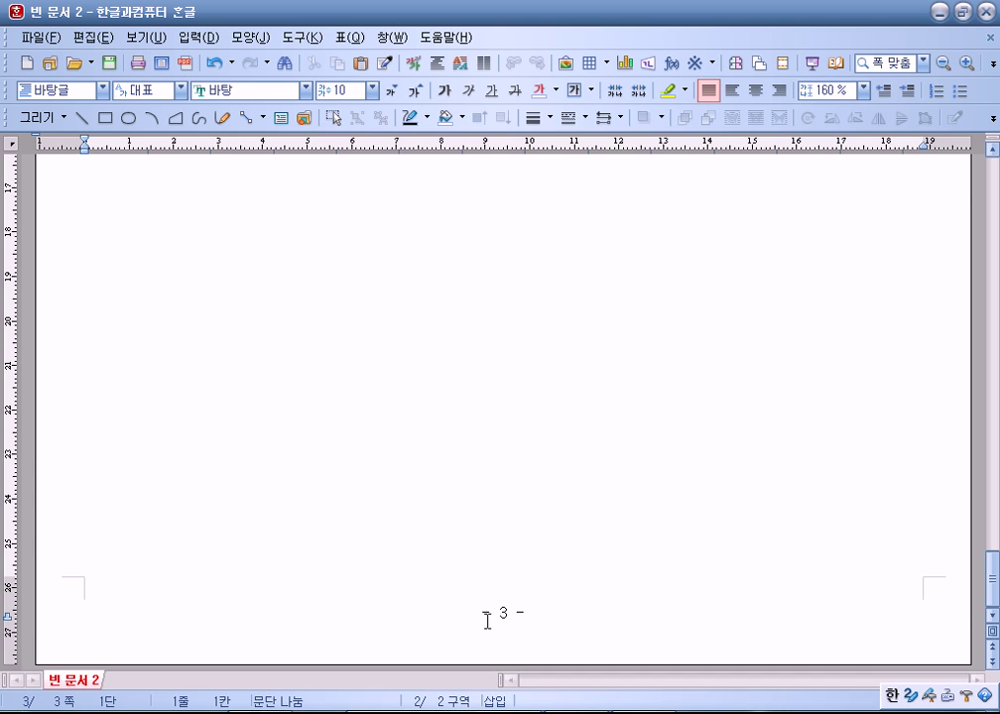
Step: Restart the page numbering on the third page with the new number 5
{"action": "left_click", "coordinate": [251, 38]}
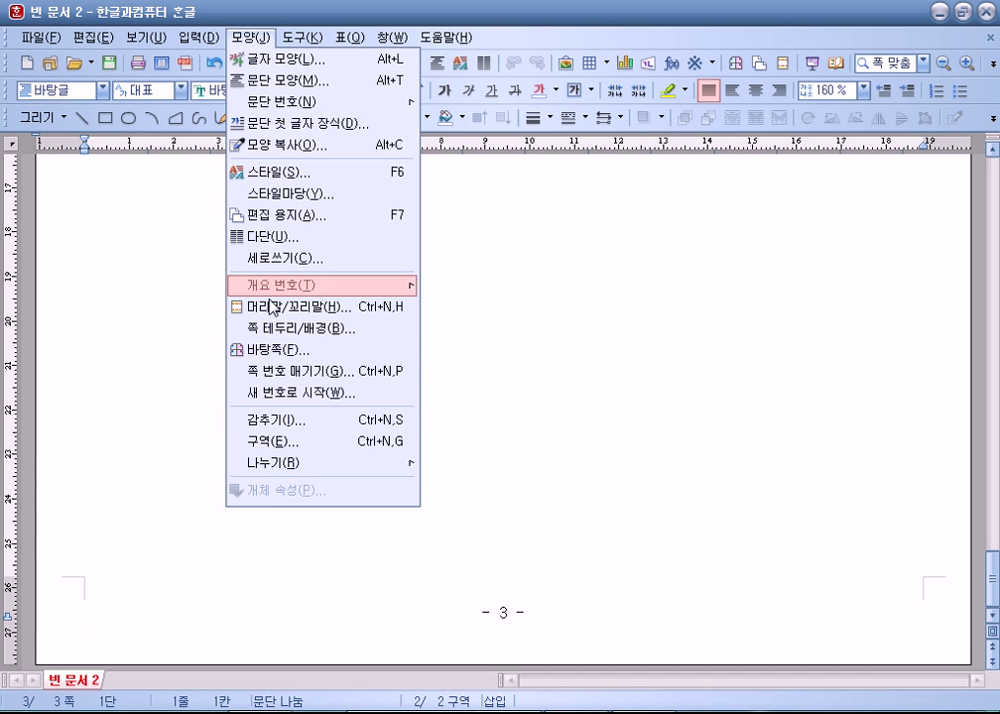
{"action": "left_click", "coordinate": [261, 393]}
{"action": "left_click", "coordinate": [495, 409]}
{"action": "left_click", "coordinate": [495, 409]}
{"action": "left_click", "coordinate": [495, 409]}
{"action": "left_click", "coordinate": [495, 408]}
{"action": "left_click", "coordinate": [616, 329]}
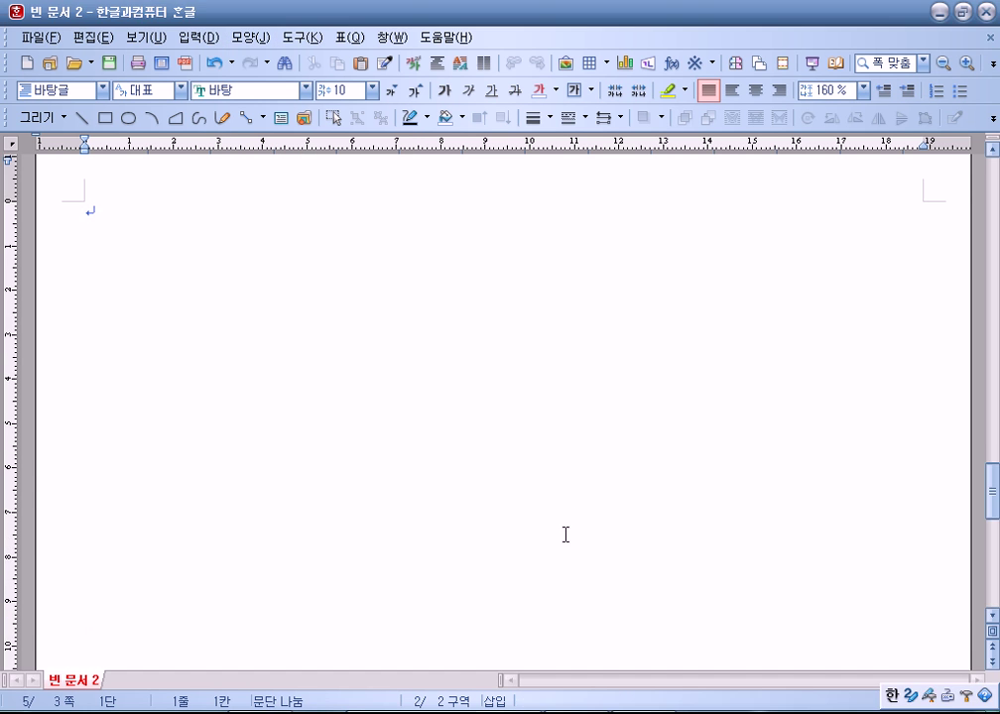
Step: Look through the footers and contents of all three pages to check the page numbering, dismissing the update notice
{"action": "scroll", "coordinate": [401, 333], "scroll_direction": "up", "scroll_amount": 15}
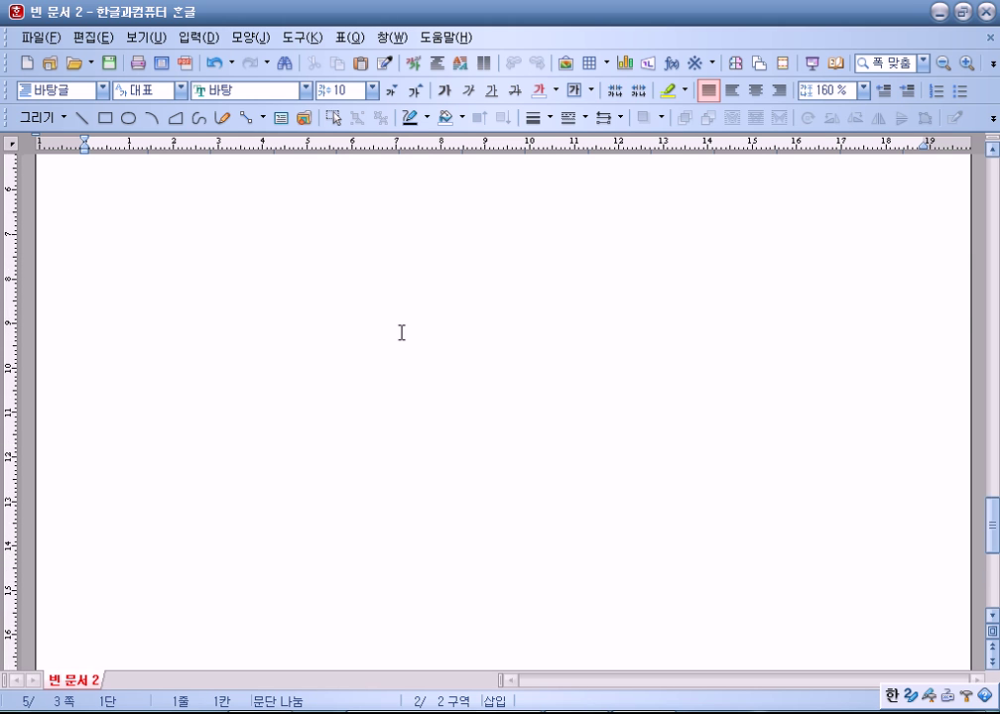
{"action": "scroll", "coordinate": [287, 387], "scroll_direction": "up", "scroll_amount": 10}
{"action": "scroll", "coordinate": [311, 425], "scroll_direction": "down", "scroll_amount": 15}
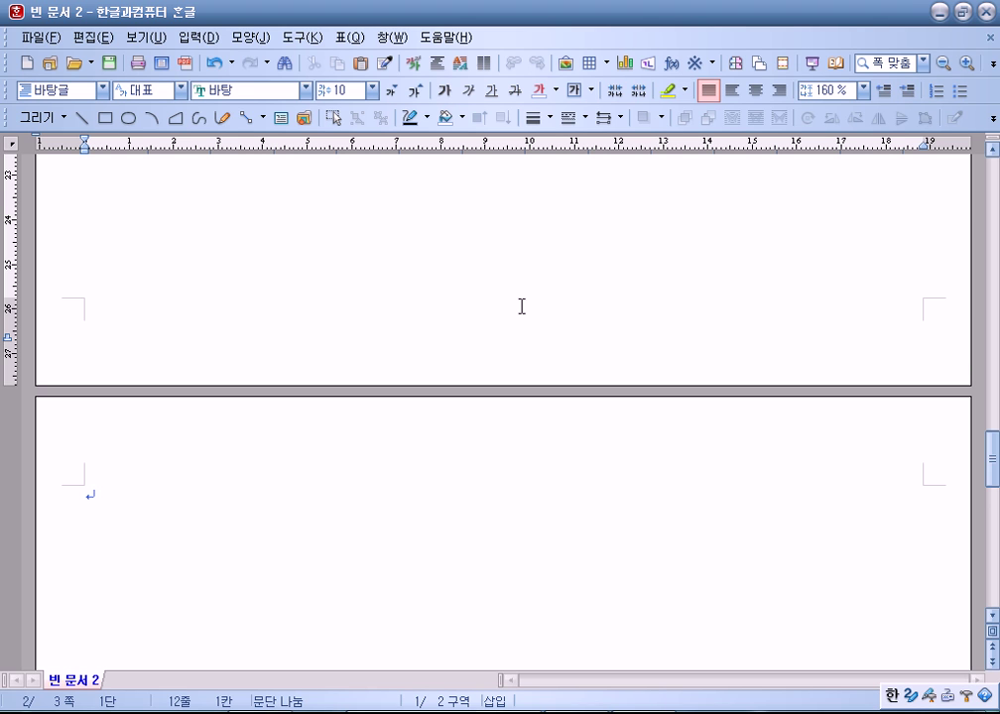
{"action": "scroll", "coordinate": [270, 223], "scroll_direction": "up", "scroll_amount": 10}
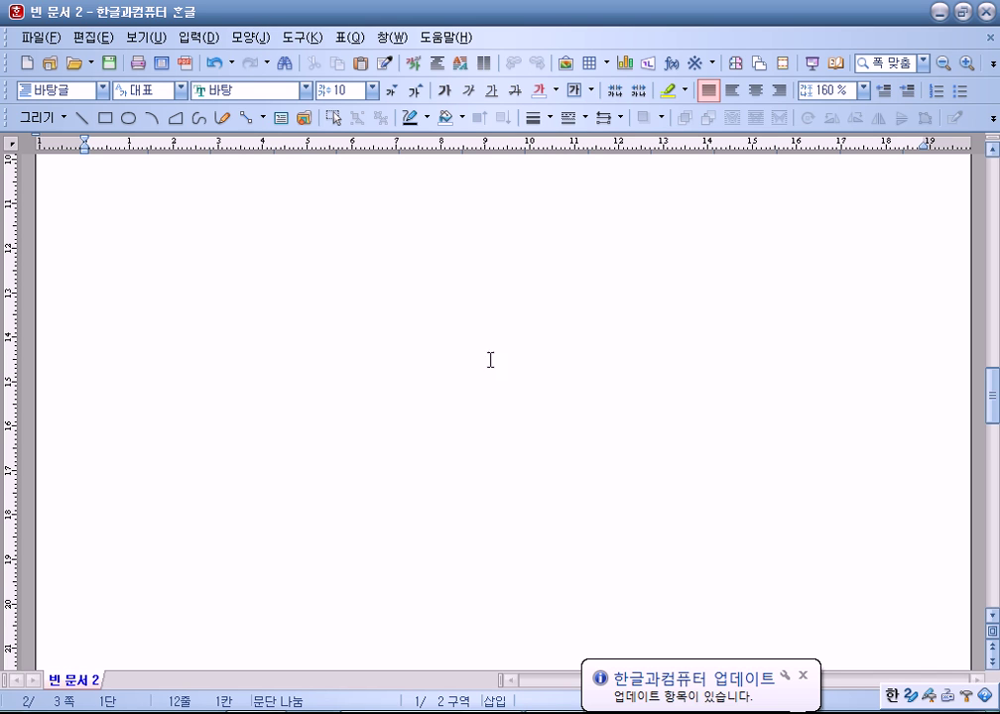
{"action": "left_click", "coordinate": [803, 675]}
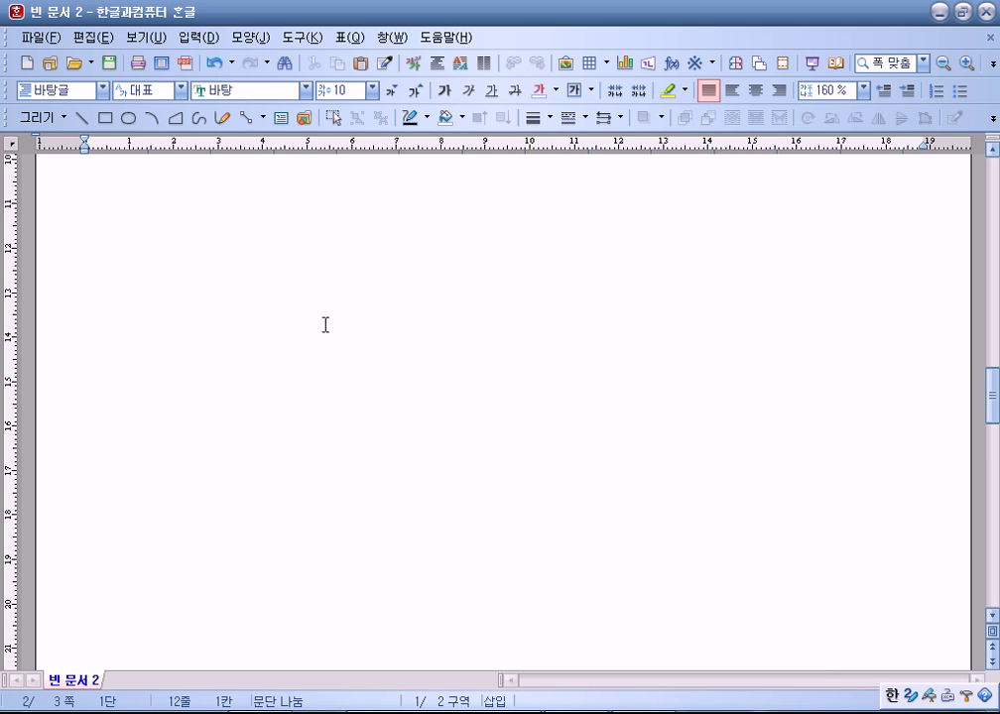
{"action": "scroll", "coordinate": [335, 373], "scroll_direction": "up", "scroll_amount": 5}
{"action": "scroll", "coordinate": [334, 373], "scroll_direction": "up", "scroll_amount": 10}
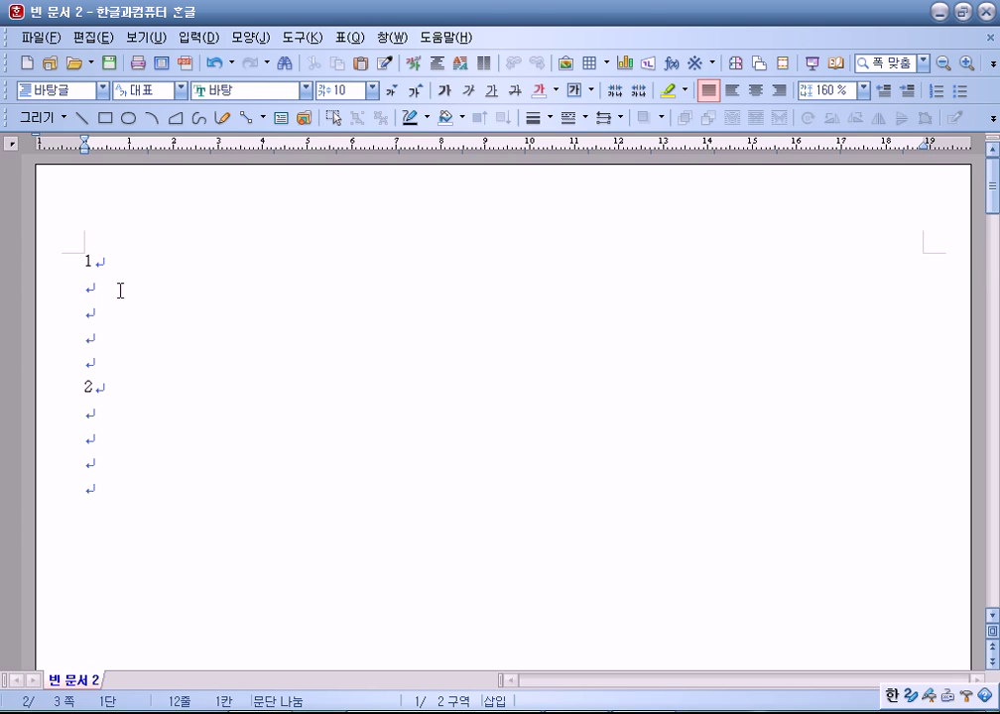
{"action": "left_click", "coordinate": [118, 288]}
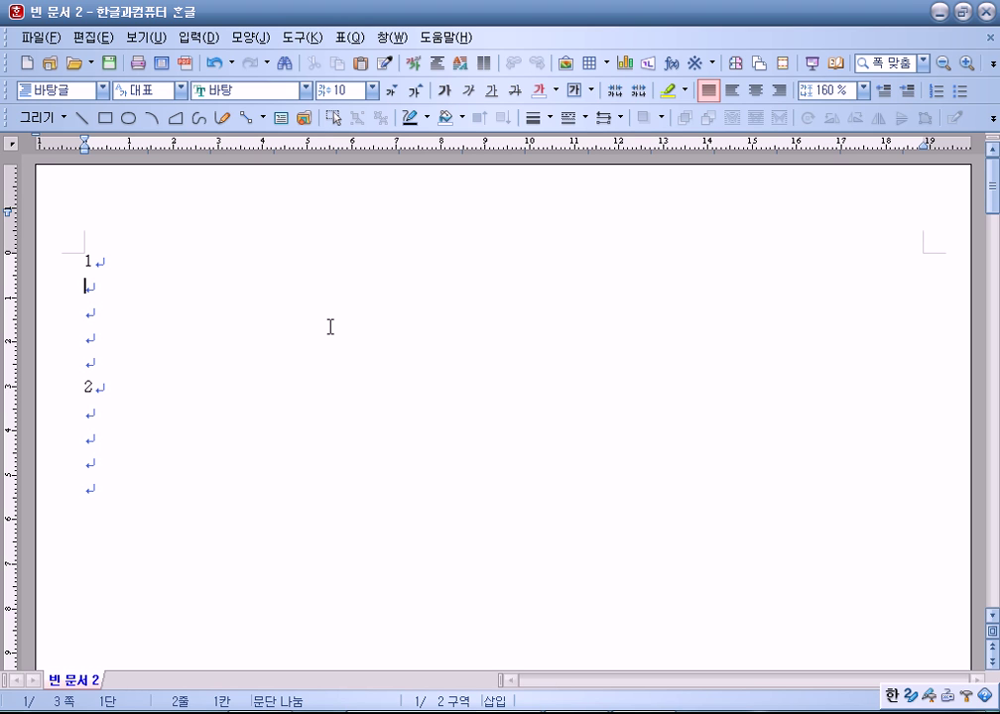
{"action": "scroll", "coordinate": [191, 491], "scroll_direction": "down", "scroll_amount": 5}
{"action": "scroll", "coordinate": [190, 491], "scroll_direction": "down", "scroll_amount": 10}
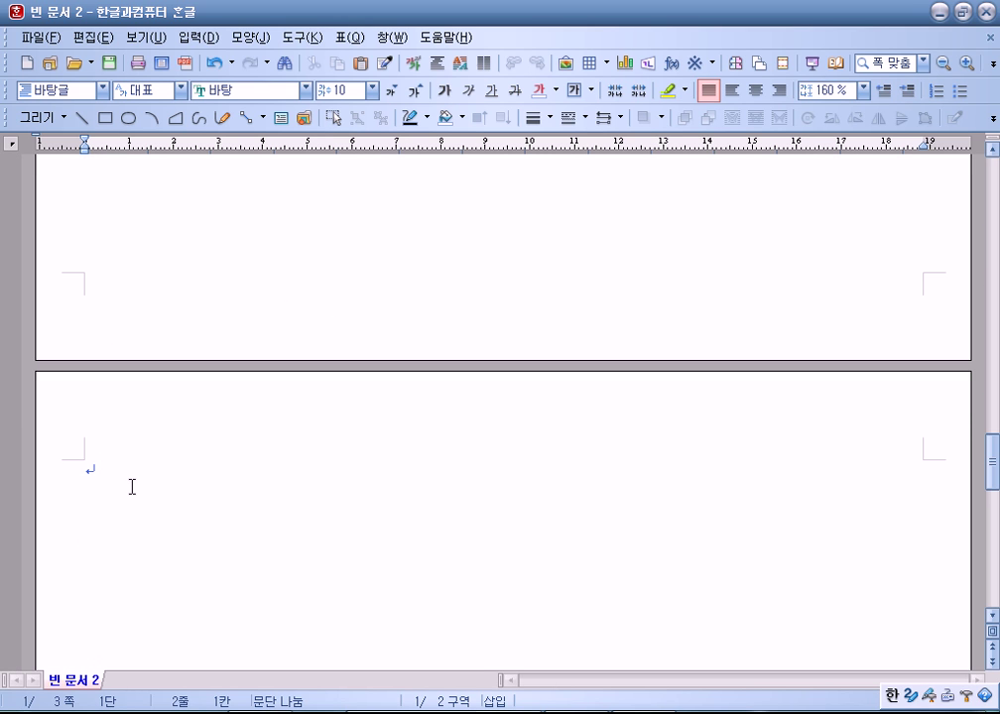
{"action": "left_click", "coordinate": [134, 485]}
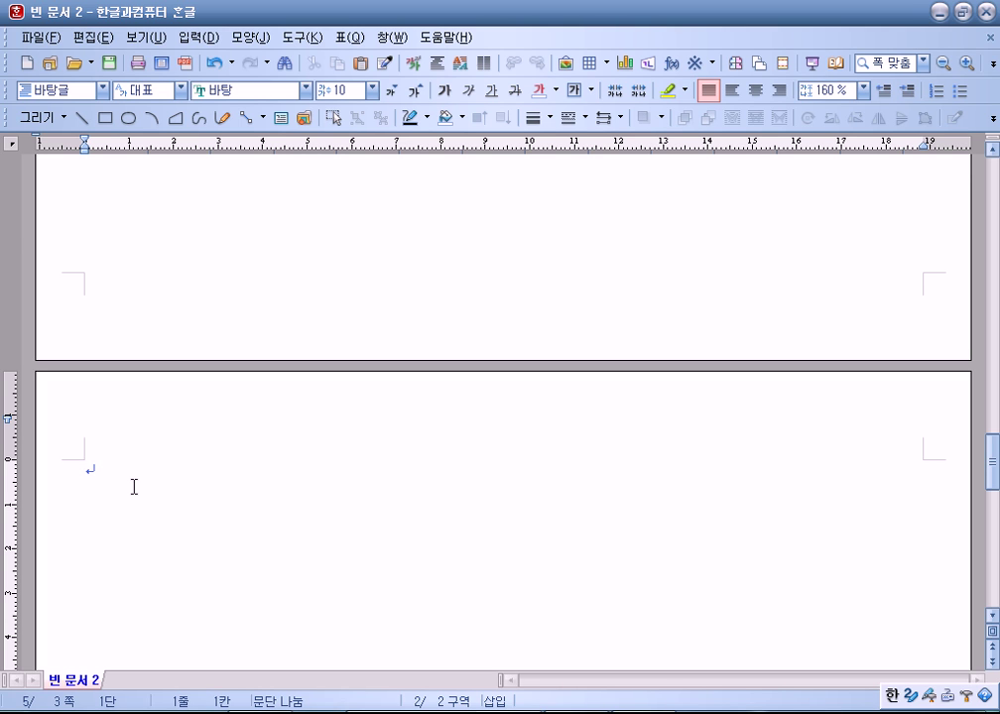
{"action": "type", "text": "5"}
{"action": "key", "text": "Return"}
{"action": "key", "text": "BackSpace"}
{"action": "key", "text": "BackSpace"}
{"action": "scroll", "coordinate": [139, 375], "scroll_direction": "down", "scroll_amount": 3}
{"action": "scroll", "coordinate": [127, 339], "scroll_direction": "up", "scroll_amount": 1}
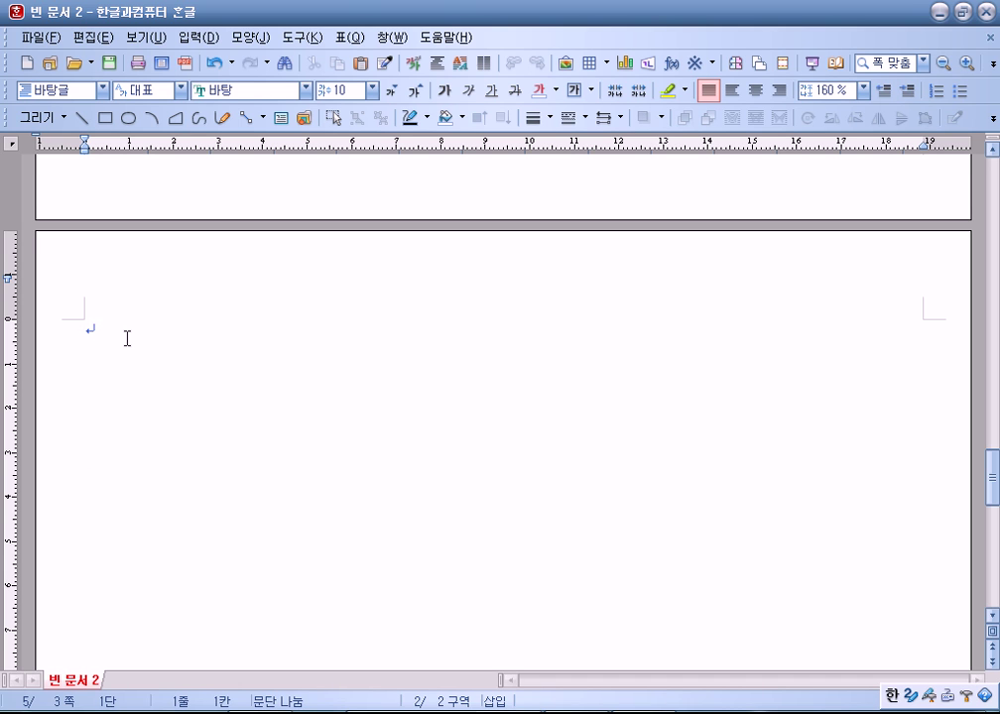
Step: Enter the title 차세대 국가전략산업 '스마트 무인기' on the third page and start a new line below it
{"action": "key", "text": "ctrl+Page_Up"}
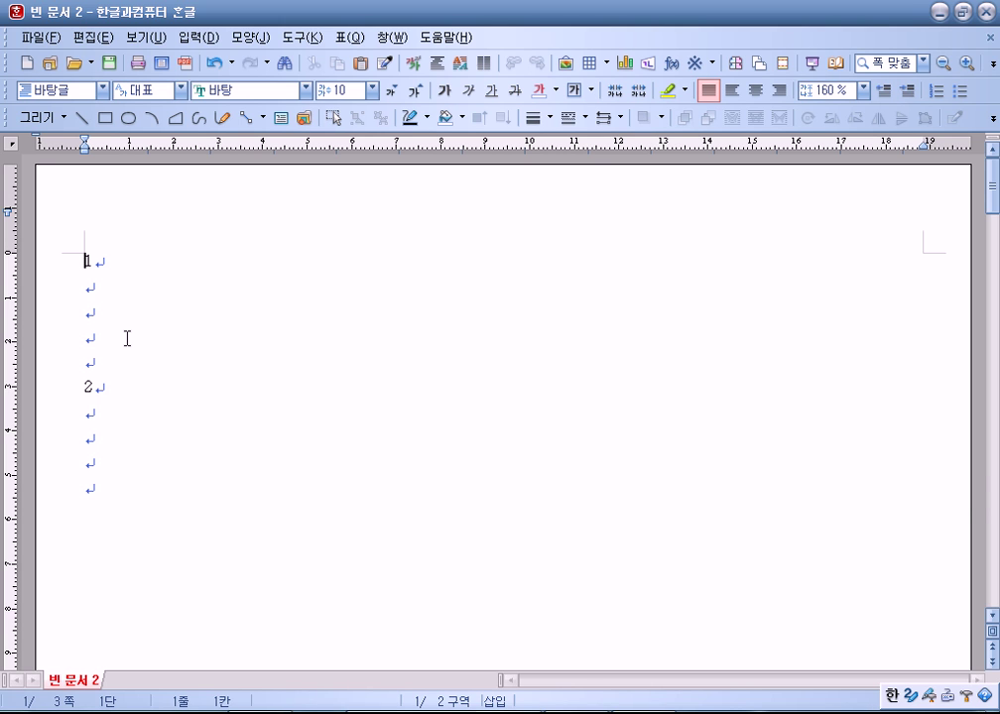
{"action": "key", "text": "ctrl+Page_Down"}
{"action": "scroll", "coordinate": [46, 469], "scroll_direction": "down", "scroll_amount": 3}
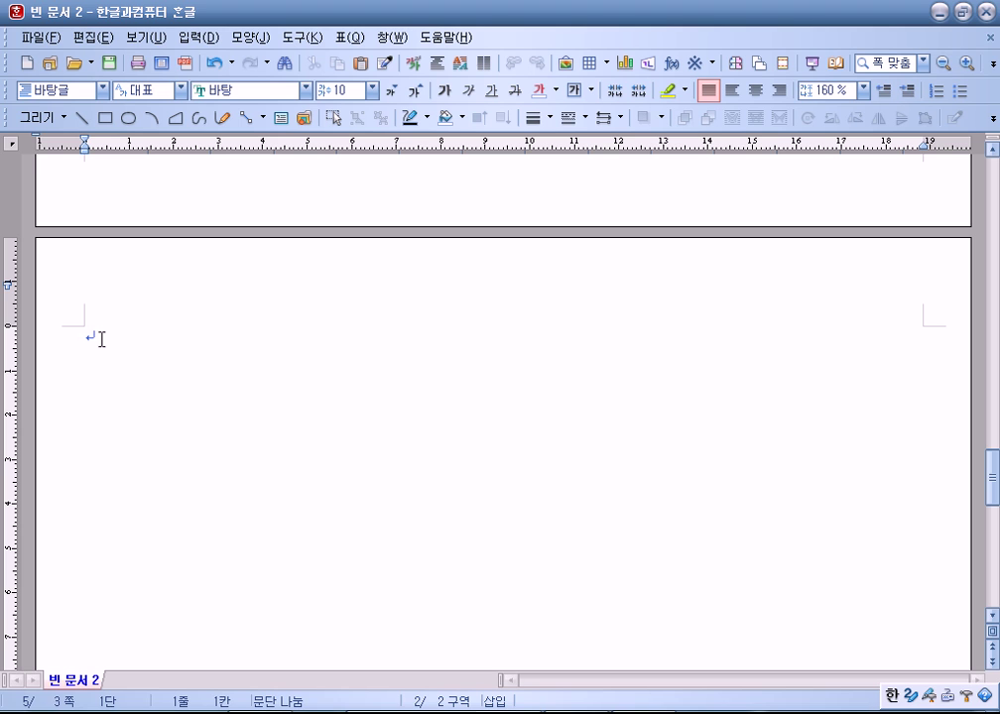
{"action": "type", "text": "ㅊㅏ세대 국가전ㄹㅑㄱ산ㅇ버 '"}
{"action": "key", "text": "BackSpace"}
{"action": "key", "text": "BackSpace"}
{"action": "key", "text": "BackSpace"}
{"action": "type", "text": "ㅓㅂ 'ㅅㅜ마트"}
{"action": "key", "text": "BackSpace"}
{"action": "key", "text": "BackSpace"}
{"action": "key", "text": "BackSpace"}
{"action": "key", "text": "BackSpace"}
{"action": "type", "text": "ㅅㅡ마트 무인기'"}
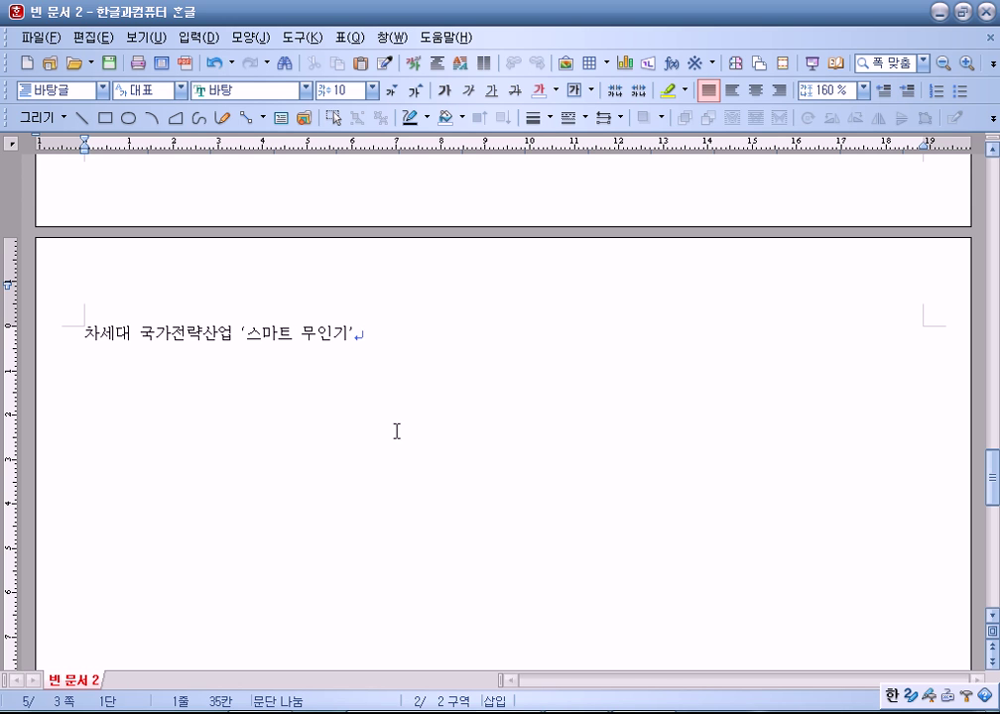
{"action": "key", "text": "Return"}
Step: Insert a bookmark (책갈피) named 무인기 in front of the title on the third page
{"action": "left_click", "coordinate": [86, 331]}
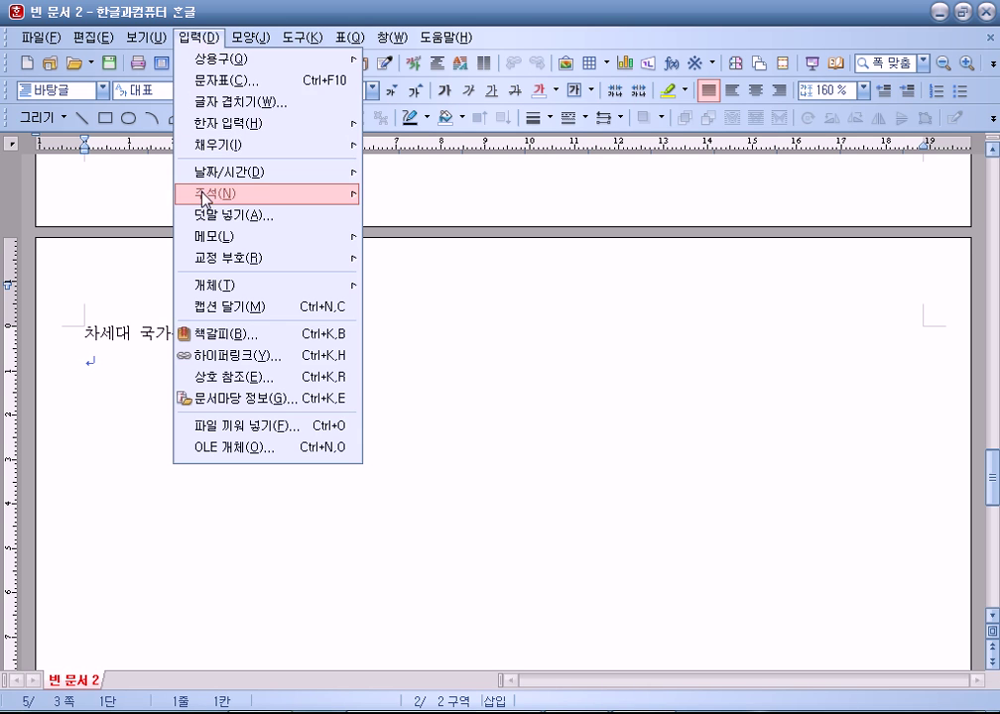
{"action": "left_click", "coordinate": [208, 334]}
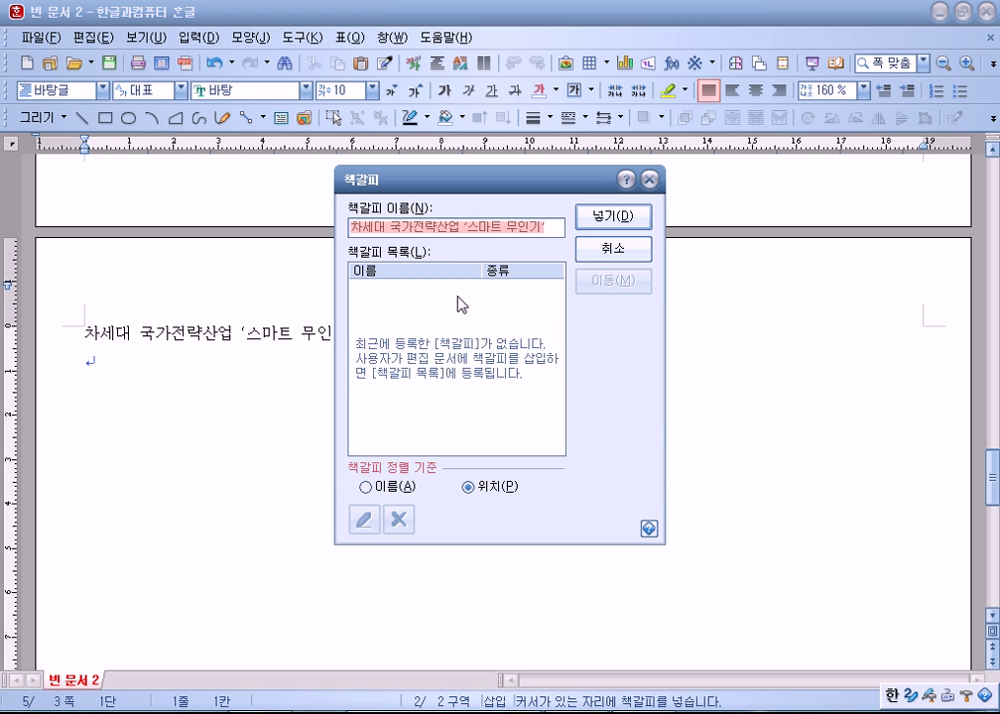
{"action": "type", "text": "무인기"}
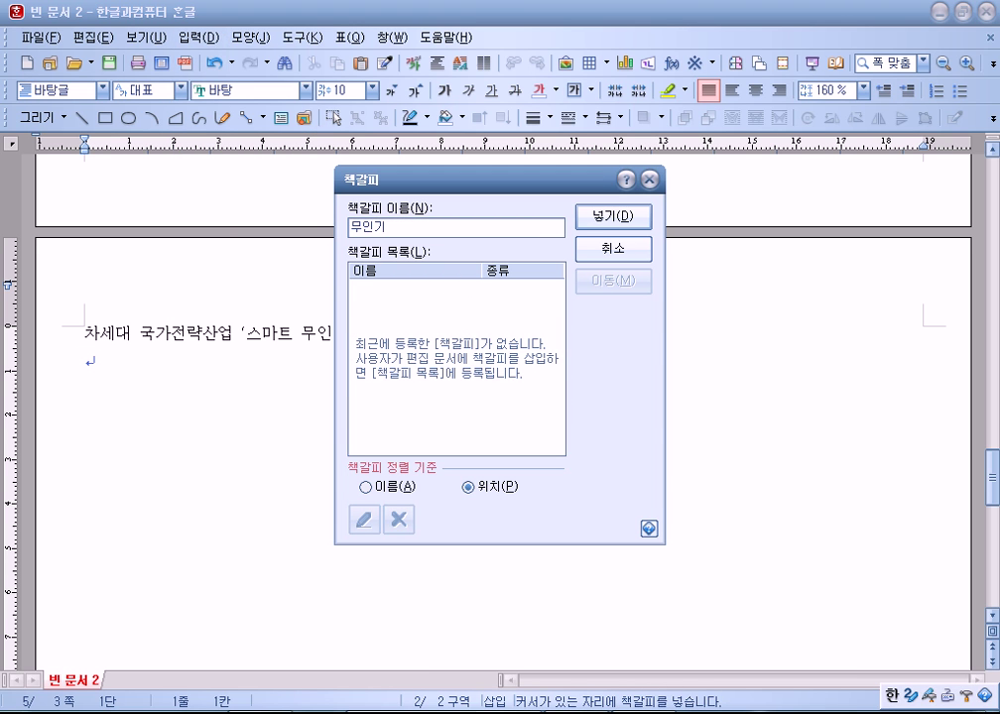
{"action": "key", "text": "Return"}
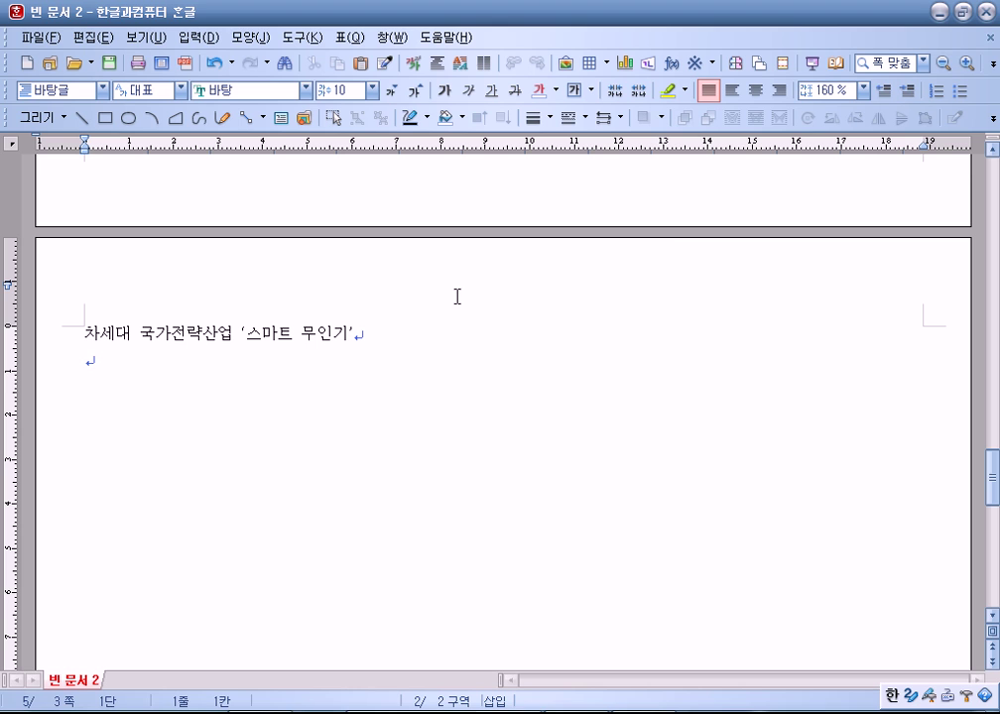
Step: Enter 본문입력 on two consecutive lines one blank line below the title, with the second line indented by two spaces
{"action": "left_click", "coordinate": [159, 397]}
{"action": "key", "text": "Return"}
{"action": "type", "text": "본ㅁ입력"}
{"action": "key", "text": "Return"}
{"action": "key", "text": "Return"}
{"action": "type", "text": "보ㄴ문입력"}
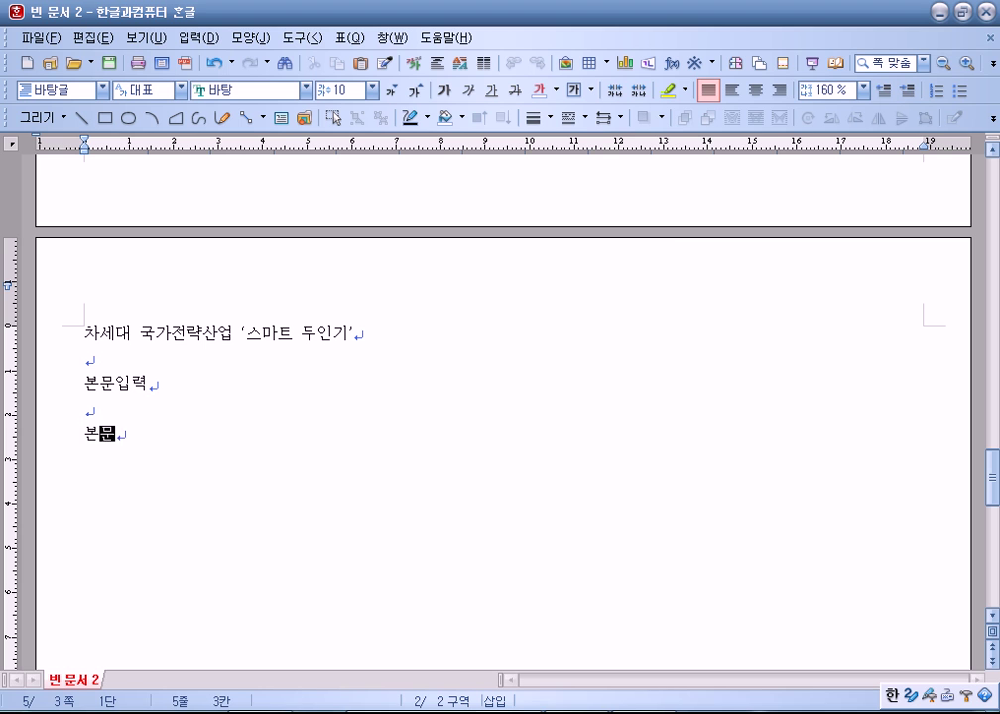
{"action": "key", "text": "Return"}
{"action": "key", "text": "Up"}
{"action": "key", "text": "BackSpace"}
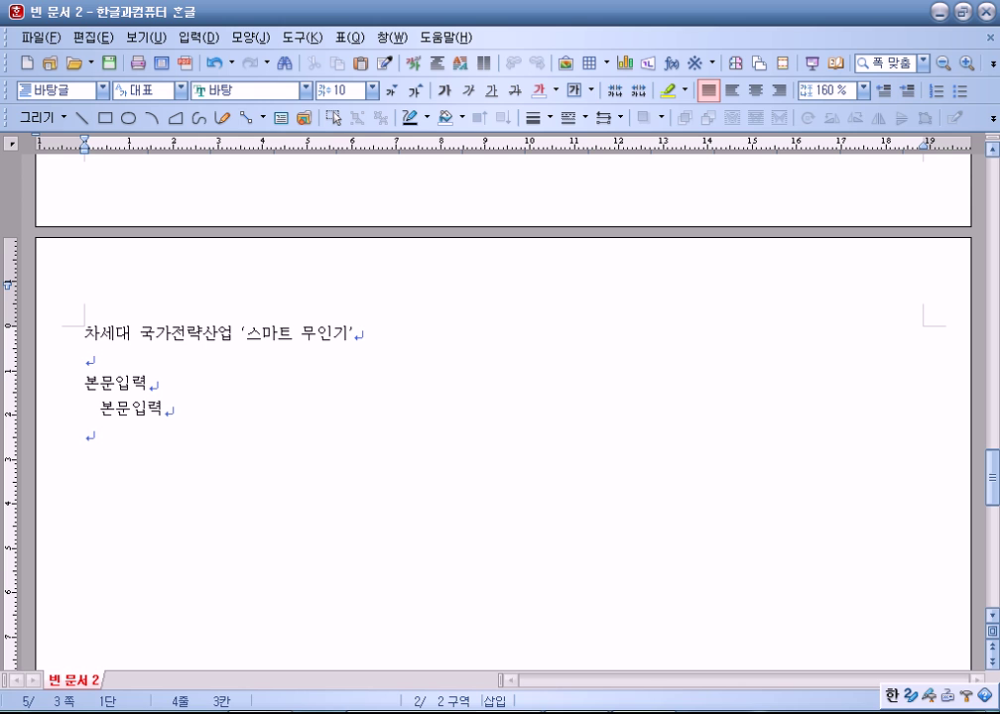
Step: Copy the first 본문입력 and paste it repeatedly after itself until the first body paragraph fills about five lines, removing the trailing space
{"action": "key", "text": "Up"}
{"action": "key", "text": "End"}
{"action": "key", "text": "Home"}
{"action": "key", "text": "shift+End"}
{"action": "key", "text": "ctrl+c"}
{"action": "key", "text": "End"}
{"action": "key", "text": "ctrl+v"}
{"action": "key", "text": "ctrl+v"}
{"action": "key", "text": "ctrl+v"}
{"action": "key", "text": "ctrl+v"}
{"action": "key", "text": "ctrl+v"}
{"action": "key", "text": "ctrl+v"}
{"action": "key", "text": "ctrl+v"}
{"action": "key", "text": "ctrl+v"}
{"action": "key", "text": "ctrl+v"}
{"action": "key", "text": "ctrl+v"}
{"action": "key", "text": "ctrl+v"}
{"action": "key", "text": "ctrl+v"}
{"action": "key", "text": "ctrl+v"}
{"action": "key", "text": "ctrl+v"}
{"action": "key", "text": "ctrl+v"}
{"action": "key", "text": "ctrl+v"}
{"action": "key", "text": "ctrl+v"}
{"action": "key", "text": "ctrl+v"}
{"action": "key", "text": "ctrl+v"}
{"action": "key", "text": "ctrl+v"}
{"action": "key", "text": "ctrl+v"}
{"action": "key", "text": "ctrl+v"}
{"action": "key", "text": "ctrl+v"}
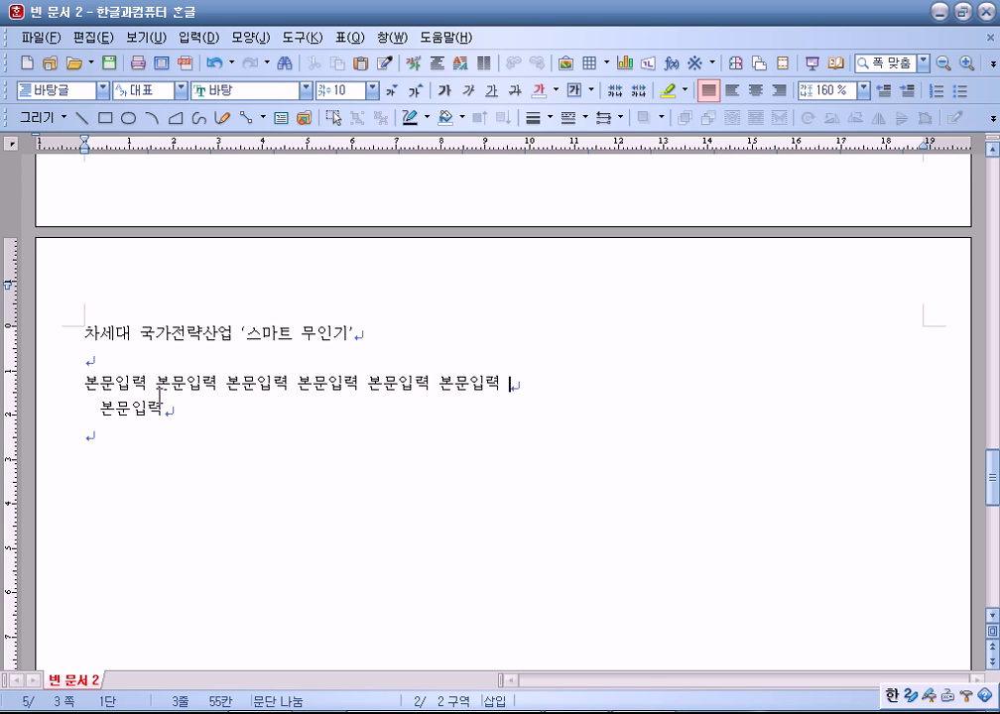
{"action": "key", "text": "ctrl+v"}
{"action": "key", "text": "ctrl+v"}
{"action": "key", "text": "ctrl+v"}
{"action": "key", "text": "ctrl+v"}
{"action": "key", "text": "Down"}
{"action": "key", "text": "Up"}
{"action": "key", "text": "End"}
{"action": "key", "text": "BackSpace"}
Step: Paste the copied 본문입력 repeatedly into the indented second paragraph until it fills about three lines, ending it with 본문입력
{"action": "key", "text": "Down"}
{"action": "key", "text": "BackSpace"}
{"action": "key", "text": "BackSpace"}
{"action": "key", "text": "BackSpace"}
{"action": "type", "text": "문입력"}
{"action": "key", "text": "ctrl+v"}
{"action": "key", "text": "ctrl+v"}
{"action": "key", "text": "ctrl+v"}
{"action": "key", "text": "ctrl+v"}
{"action": "key", "text": "ctrl+v"}
{"action": "key", "text": "ctrl+v"}
{"action": "key", "text": "ctrl+v"}
{"action": "key", "text": "ctrl+v"}
{"action": "key", "text": "ctrl+v"}
{"action": "key", "text": "ctrl+v"}
{"action": "key", "text": "ctrl+v"}
{"action": "key", "text": "ctrl+v"}
{"action": "key", "text": "ctrl+v"}
{"action": "key", "text": "ctrl+v"}
{"action": "key", "text": "ctrl+v"}
{"action": "key", "text": "ctrl+v"}
{"action": "key", "text": "ctrl+v"}
{"action": "key", "text": "ctrl+v"}
{"action": "key", "text": "ctrl+v"}
{"action": "key", "text": "ctrl+v"}
{"action": "key", "text": "ctrl+v"}
{"action": "key", "text": "ctrl+v"}
{"action": "key", "text": "ctrl+v"}
{"action": "key", "text": "ctrl+v"}
{"action": "key", "text": "ctrl+v"}
{"action": "key", "text": "ctrl+v"}
{"action": "key", "text": "ctrl+v"}
{"action": "key", "text": "ctrl+v"}
{"action": "key", "text": "BackSpace"}
{"action": "key", "text": "BackSpace"}
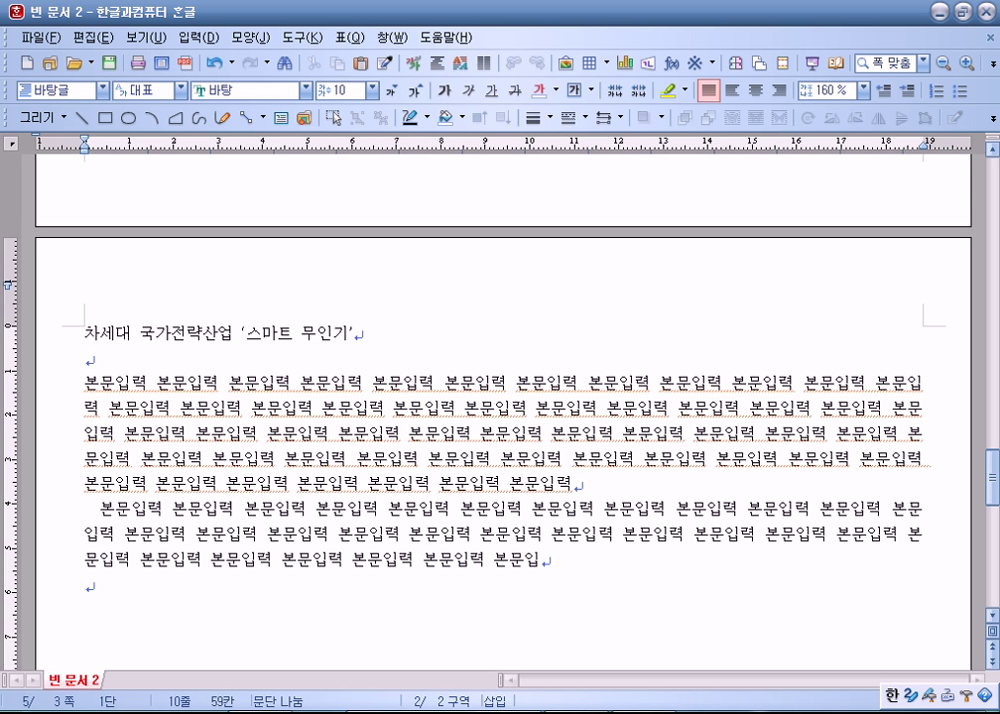
{"action": "type", "text": "력"}
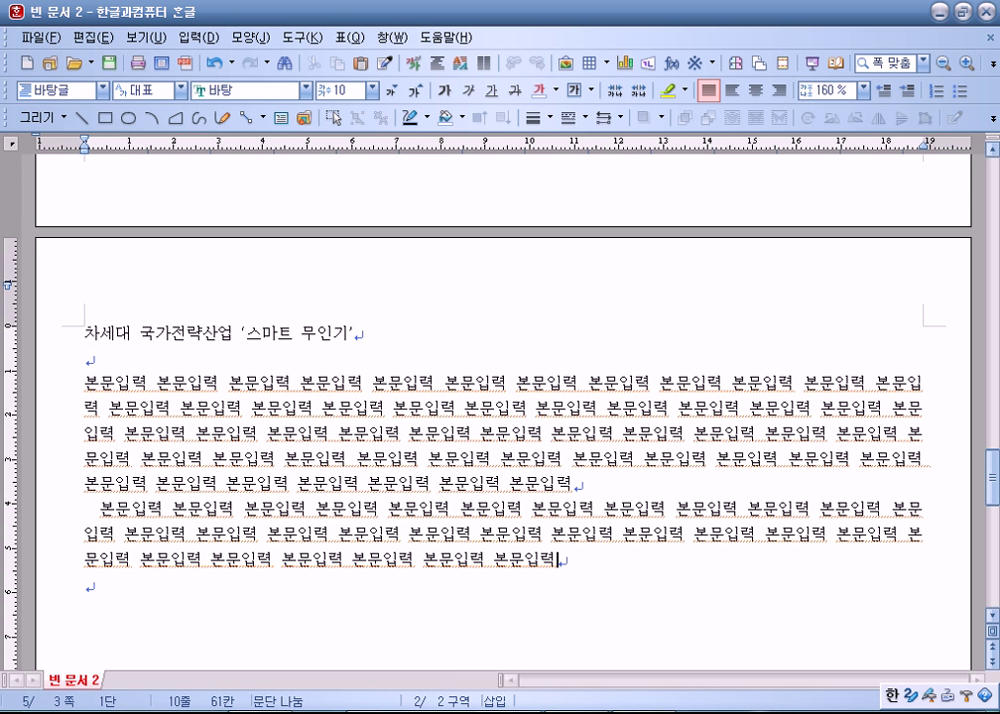
Step: Examine the second paragraph's indent, the first paragraph's opening character and the end of the body text
{"action": "scroll", "coordinate": [84, 387], "scroll_direction": "down", "scroll_amount": 5}
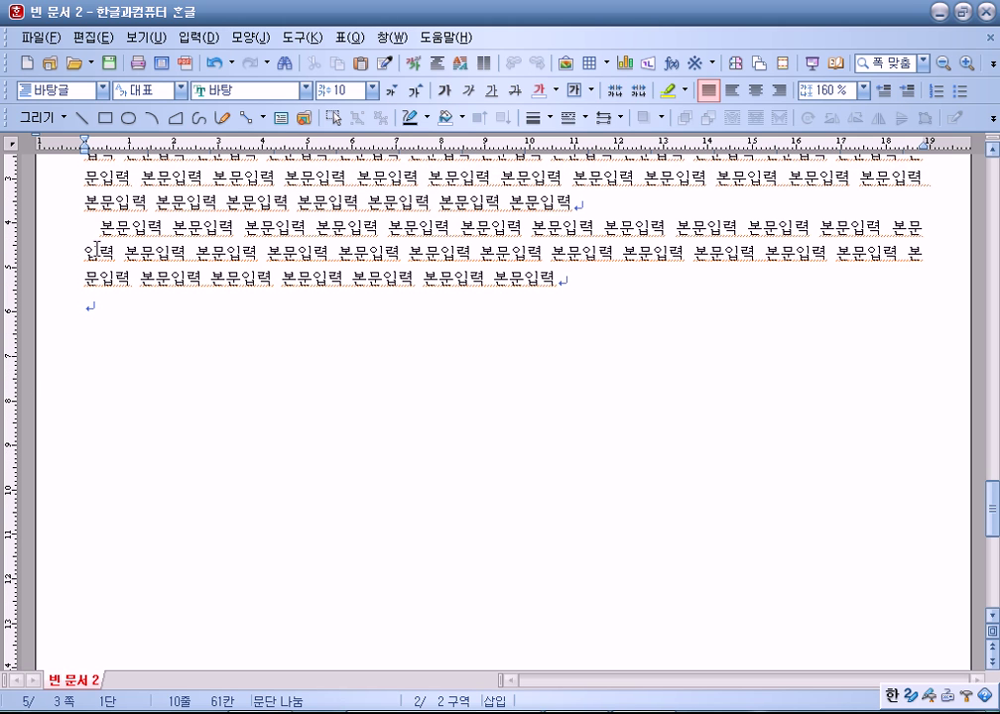
{"action": "left_click", "coordinate": [85, 225]}
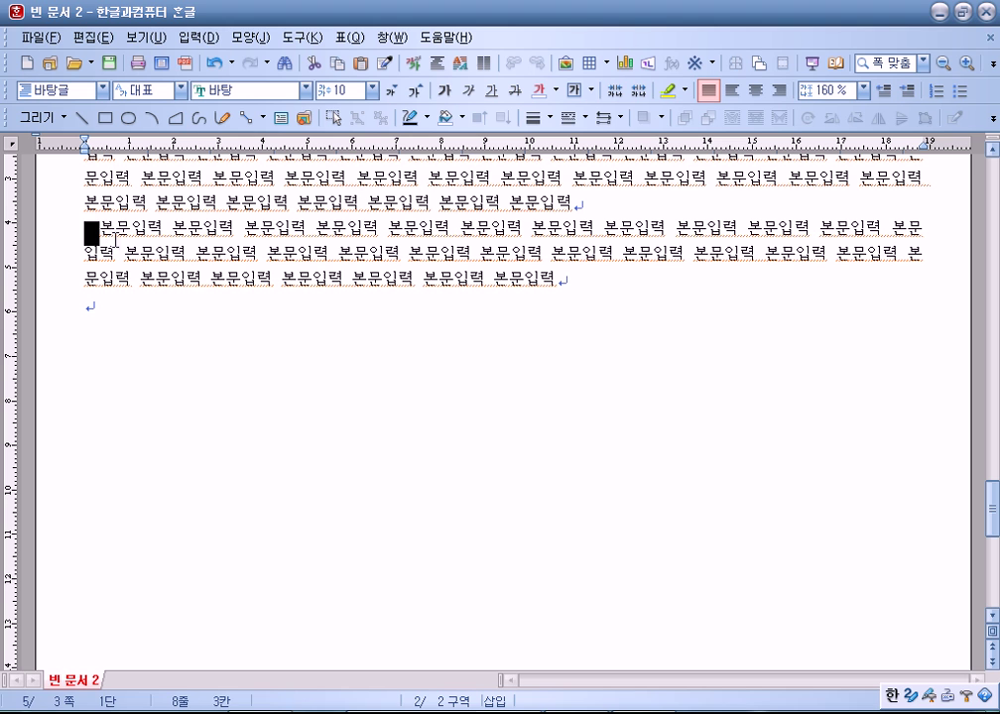
{"action": "key", "text": "Right"}
{"action": "key", "text": "Right"}
{"action": "left_click", "coordinate": [558, 285]}
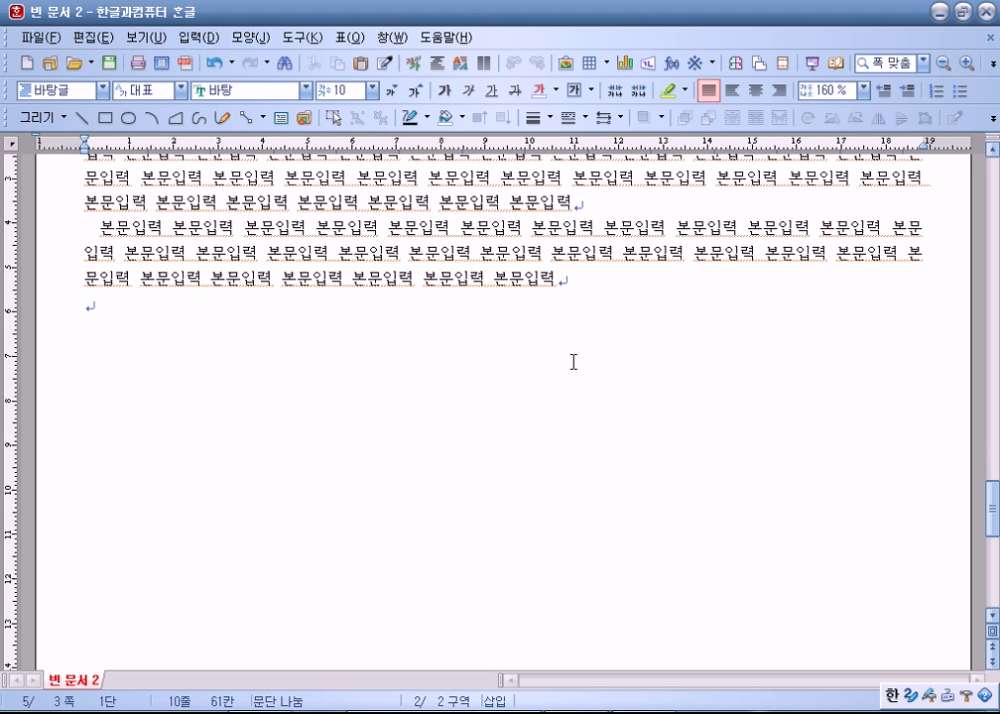
{"action": "scroll", "coordinate": [574, 360], "scroll_direction": "up", "scroll_amount": 4}
{"action": "left_click", "coordinate": [98, 309]}
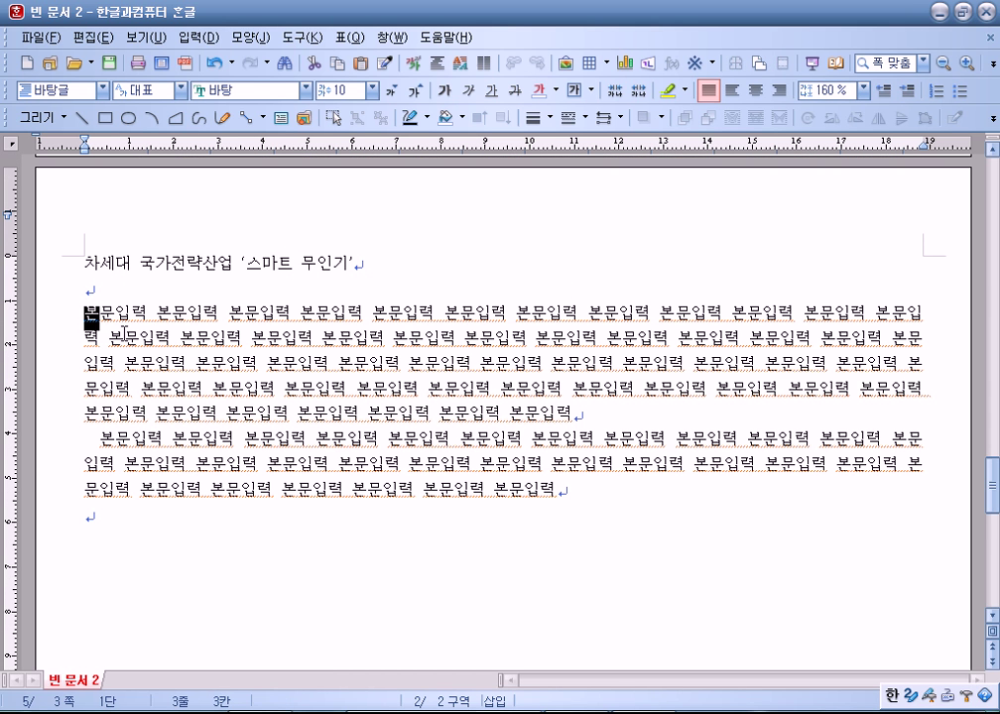
{"action": "left_click", "coordinate": [584, 466]}
{"action": "left_click", "coordinate": [597, 498]}
{"action": "scroll", "coordinate": [599, 476], "scroll_direction": "down", "scroll_amount": 4}
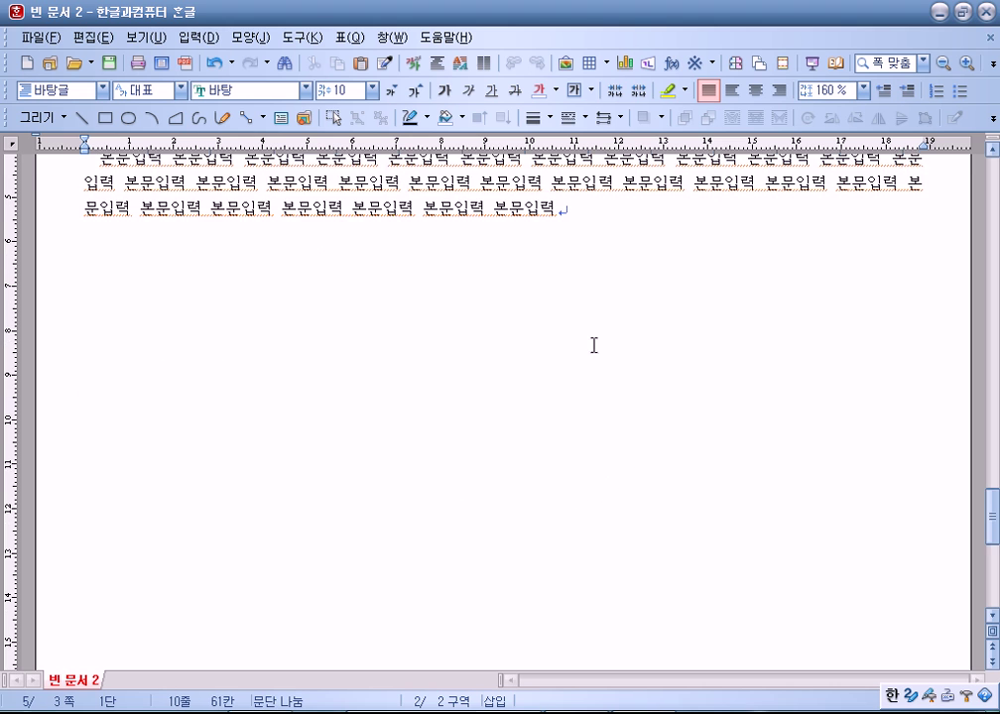
{"action": "scroll", "coordinate": [577, 250], "scroll_direction": "up", "scroll_amount": 1}
{"action": "key", "text": "Return"}
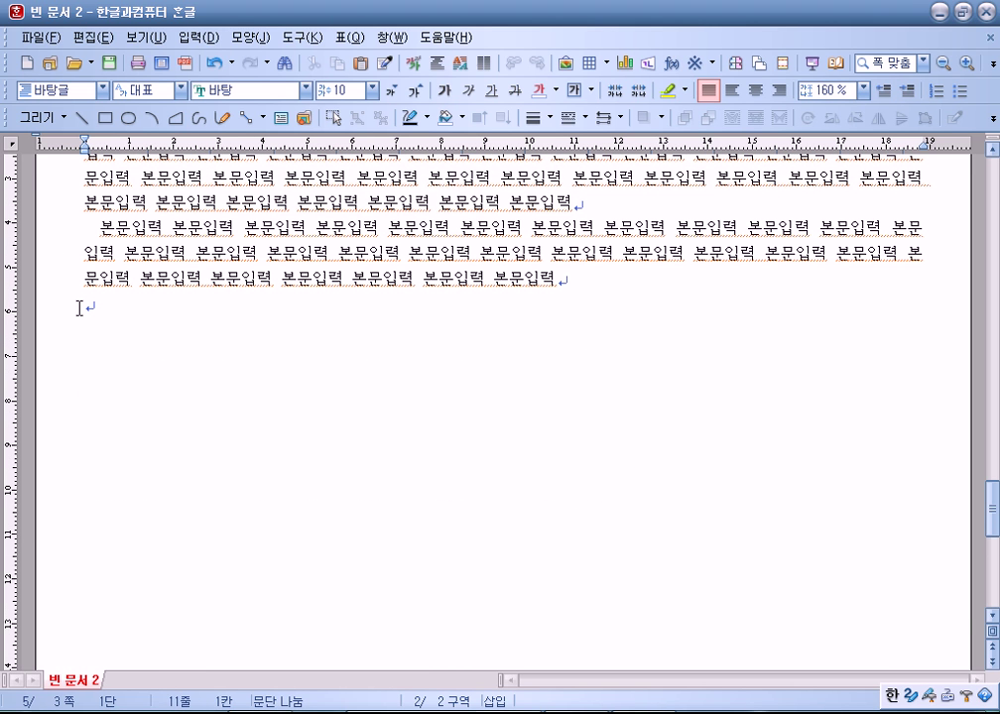
{"action": "scroll", "coordinate": [233, 416], "scroll_direction": "up", "scroll_amount": 3}
Step: Decorate the first letter of the first body paragraph (문단 첫 글자 장식) as a two-line drop cap in 궁서 with a red fill
{"action": "left_click_drag", "start_coordinate": [147, 241], "coordinate": [323, 291]}
{"action": "left_click", "coordinate": [322, 268]}
{"action": "left_click", "coordinate": [250, 38]}
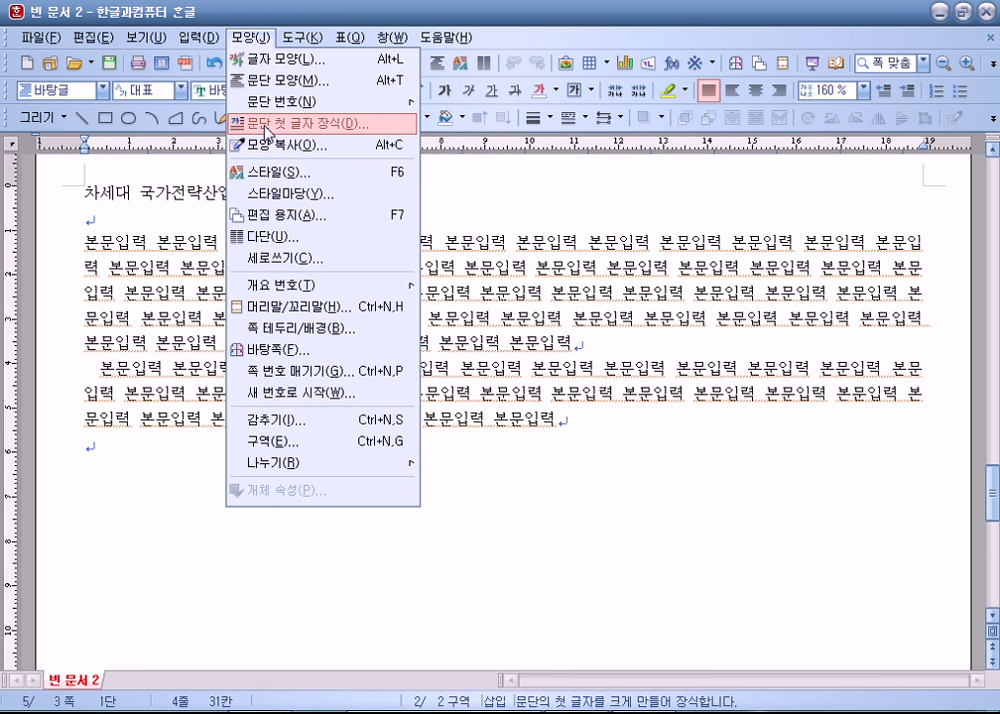
{"action": "left_click", "coordinate": [266, 130]}
{"action": "left_click", "coordinate": [377, 270]}
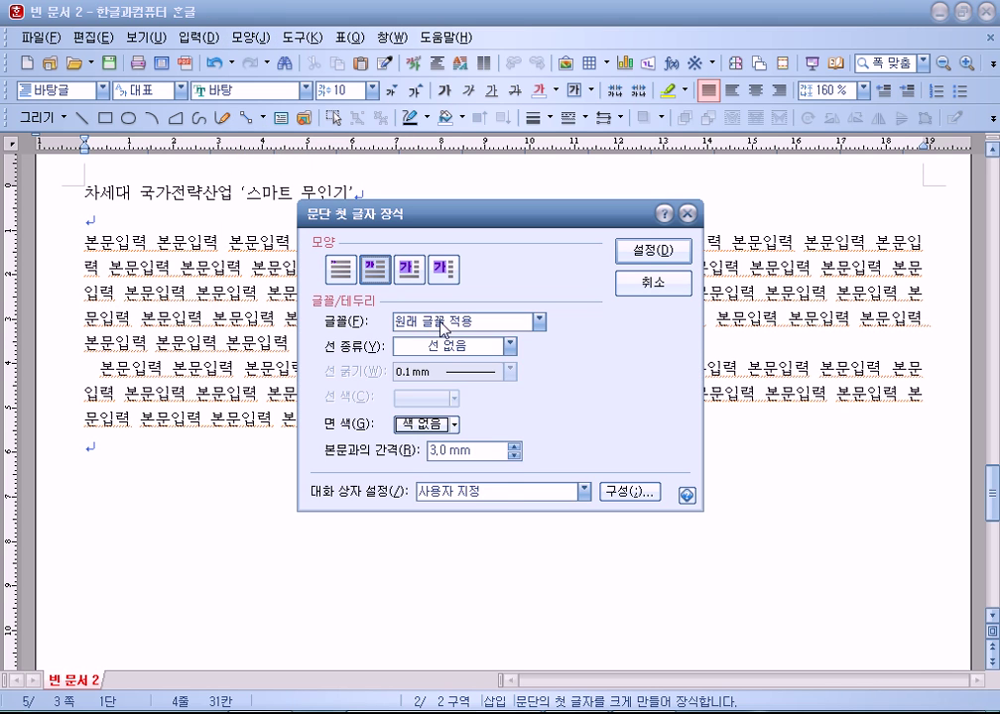
{"action": "left_click", "coordinate": [448, 330]}
{"action": "left_click", "coordinate": [421, 448]}
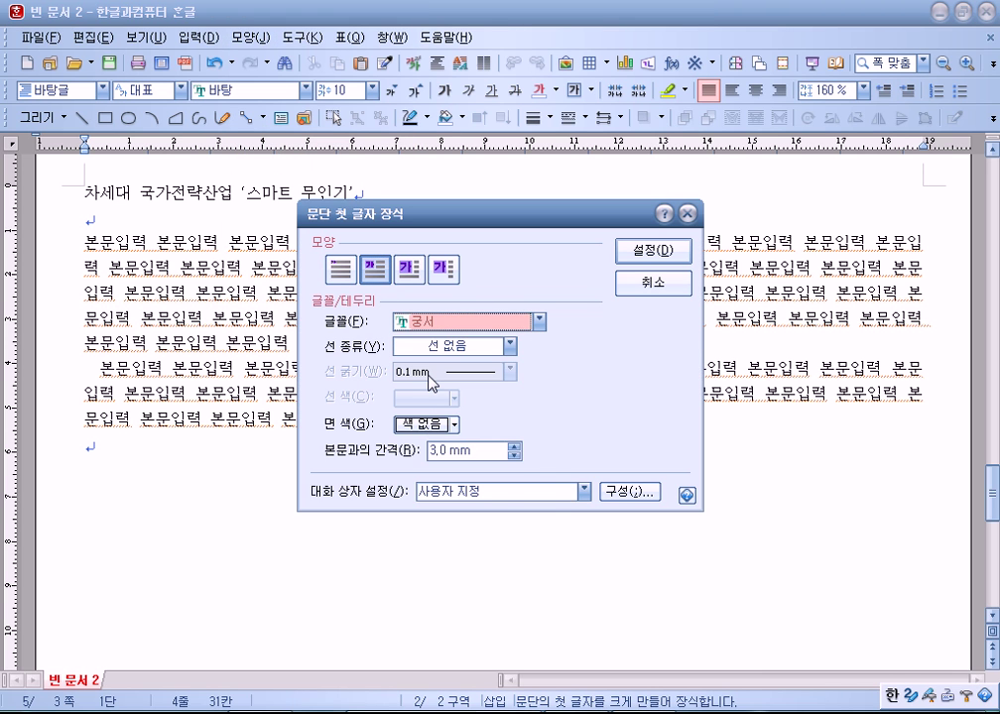
{"action": "left_click", "coordinate": [431, 427]}
{"action": "left_click", "coordinate": [420, 475]}
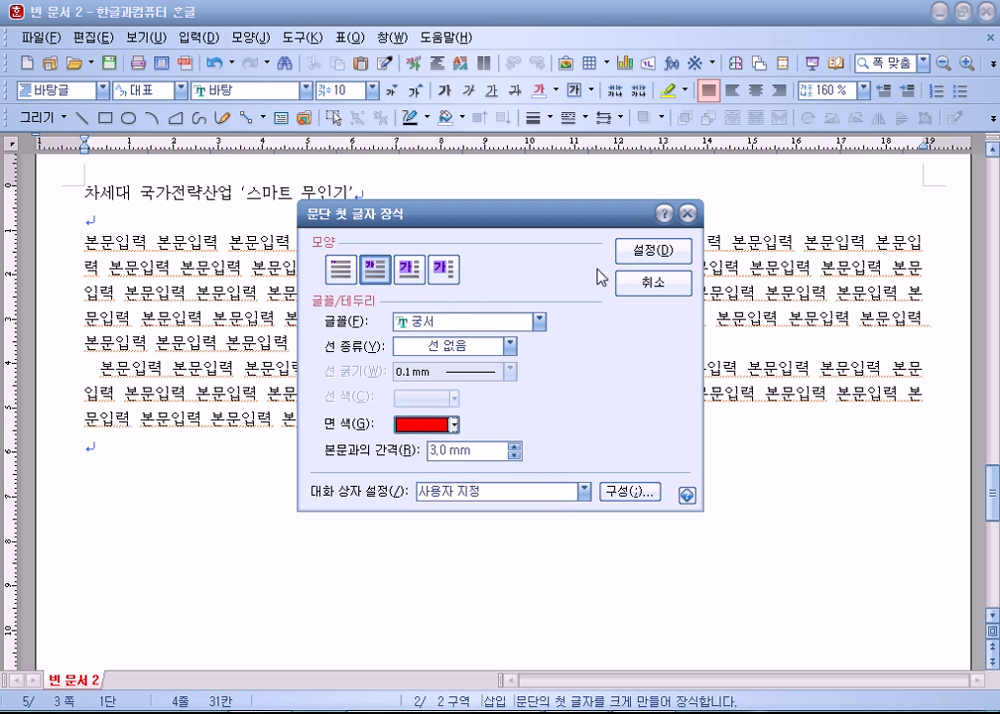
{"action": "left_click", "coordinate": [653, 251]}
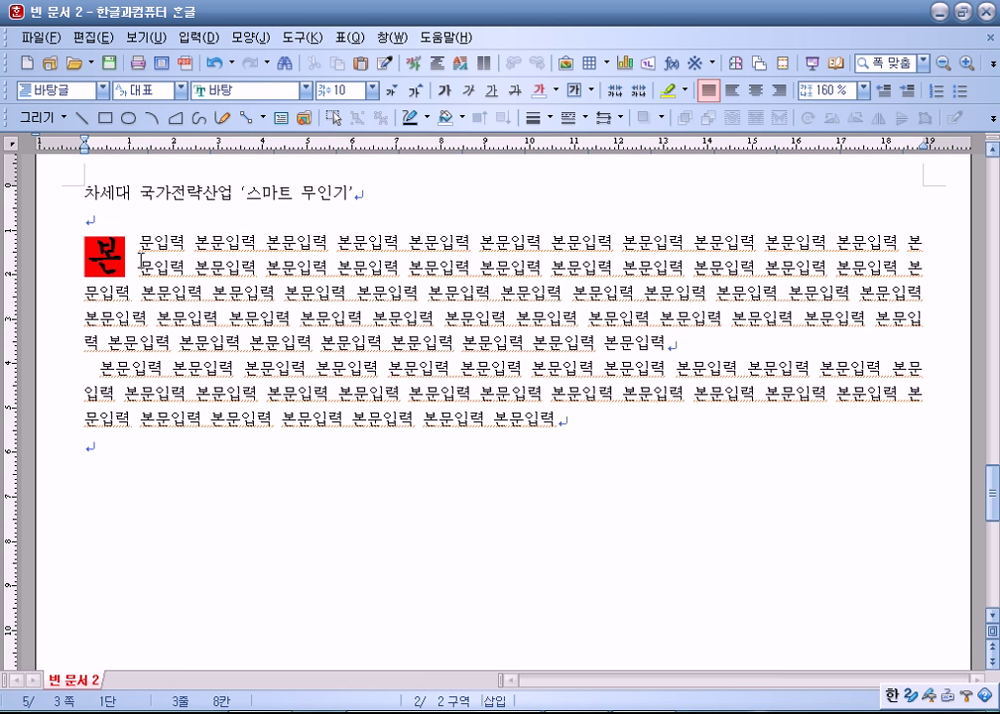
Step: Annotate 본문 in the first paragraph's opening line as 본문(本文) and 입력 in its second line as 입력(入力) using Hanja conversion
{"action": "left_click", "coordinate": [428, 265]}
{"action": "left_click_drag", "start_coordinate": [439, 241], "coordinate": [409, 241]}
{"action": "key", "text": "F9"}
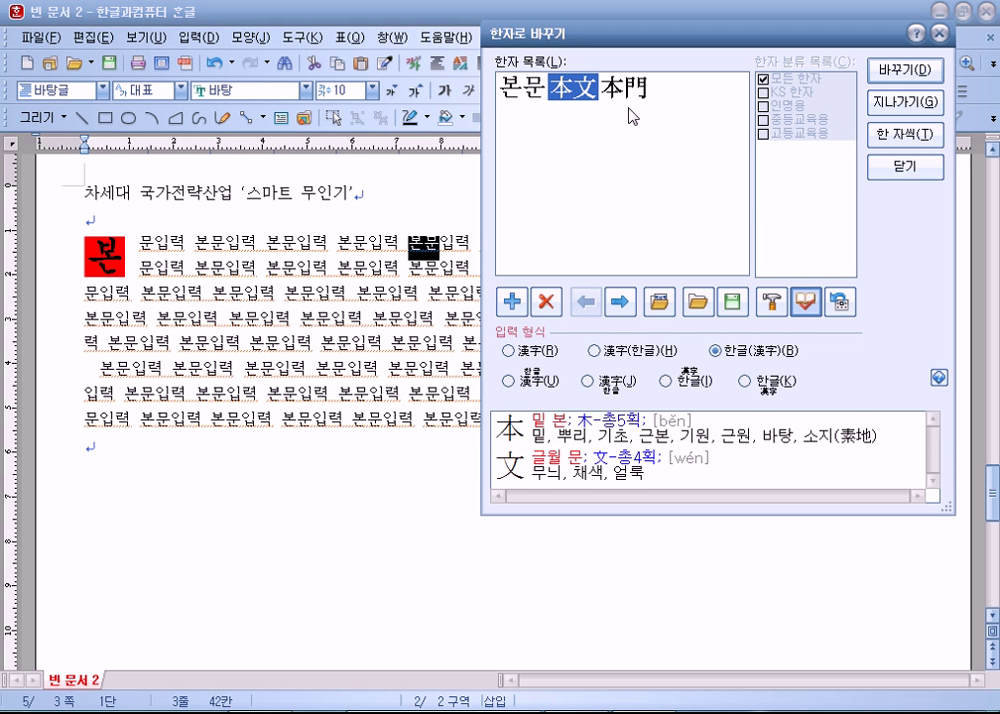
{"action": "left_click", "coordinate": [898, 71]}
{"action": "left_click_drag", "start_coordinate": [552, 268], "coordinate": [600, 273]}
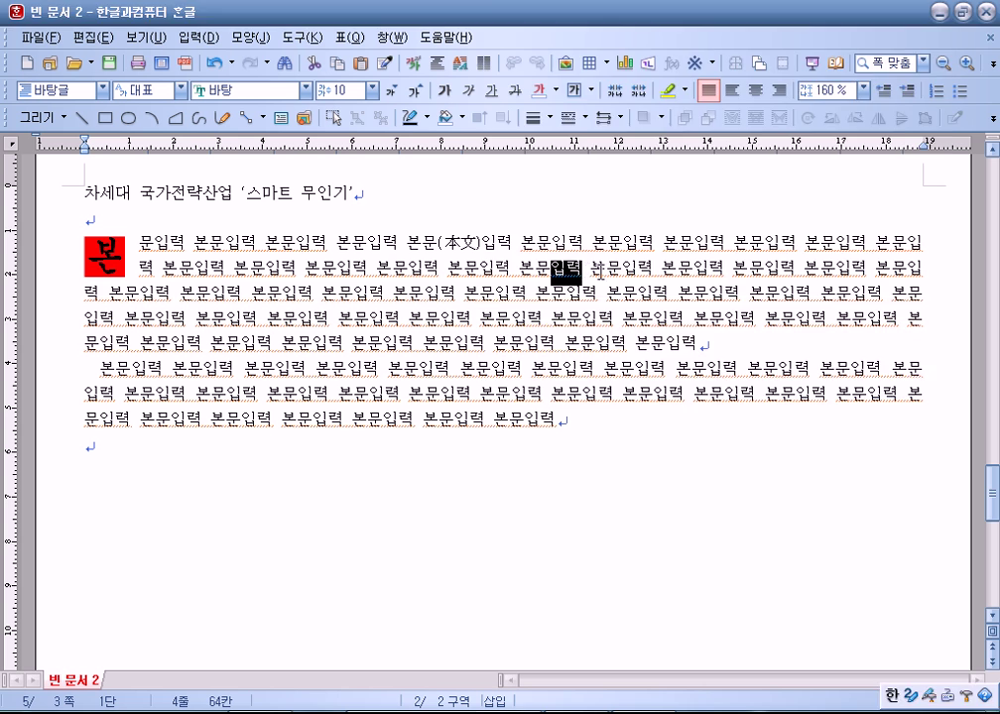
{"action": "key", "text": "F9"}
{"action": "left_click", "coordinate": [898, 71]}
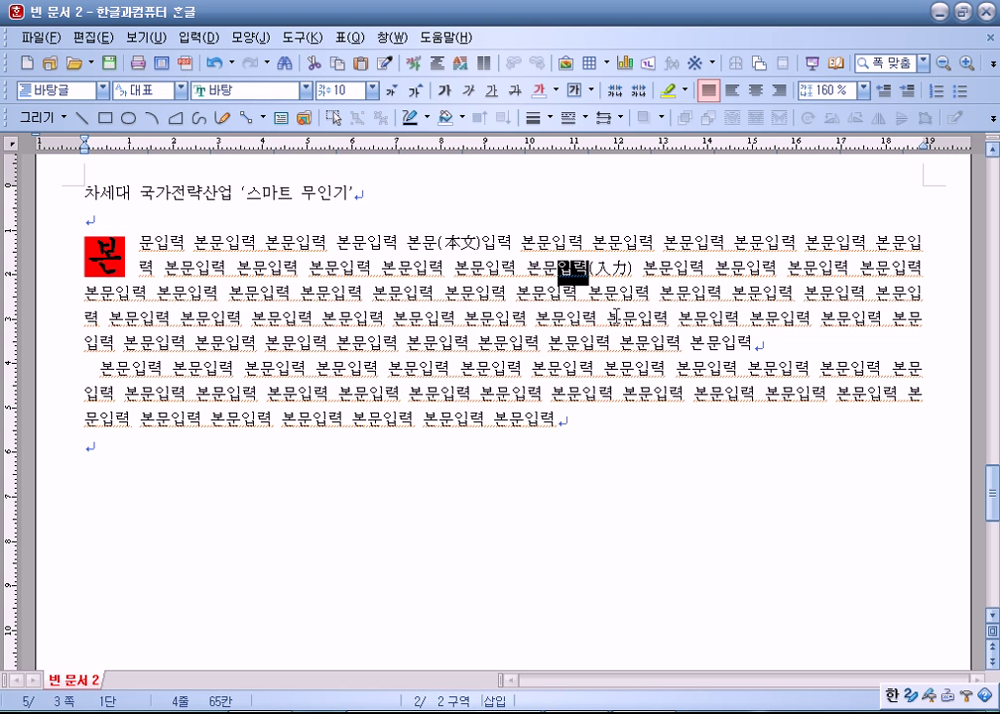
{"action": "left_click", "coordinate": [608, 318]}
{"action": "left_click", "coordinate": [645, 317]}
{"action": "left_click", "coordinate": [196, 38]}
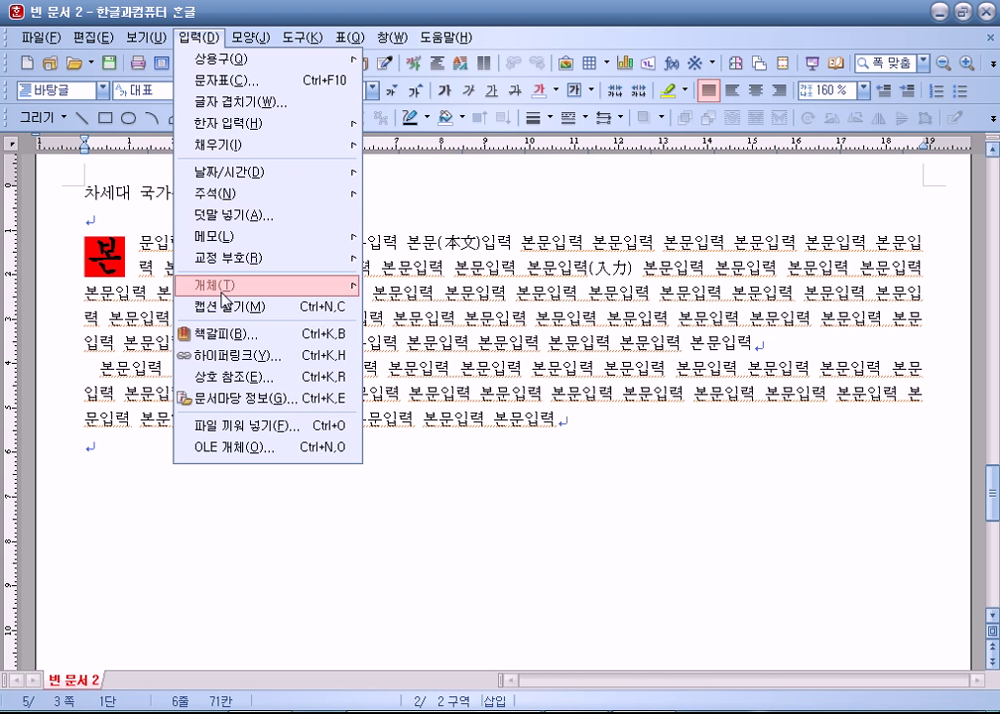
{"action": "mouse_move", "coordinate": [328, 196]}
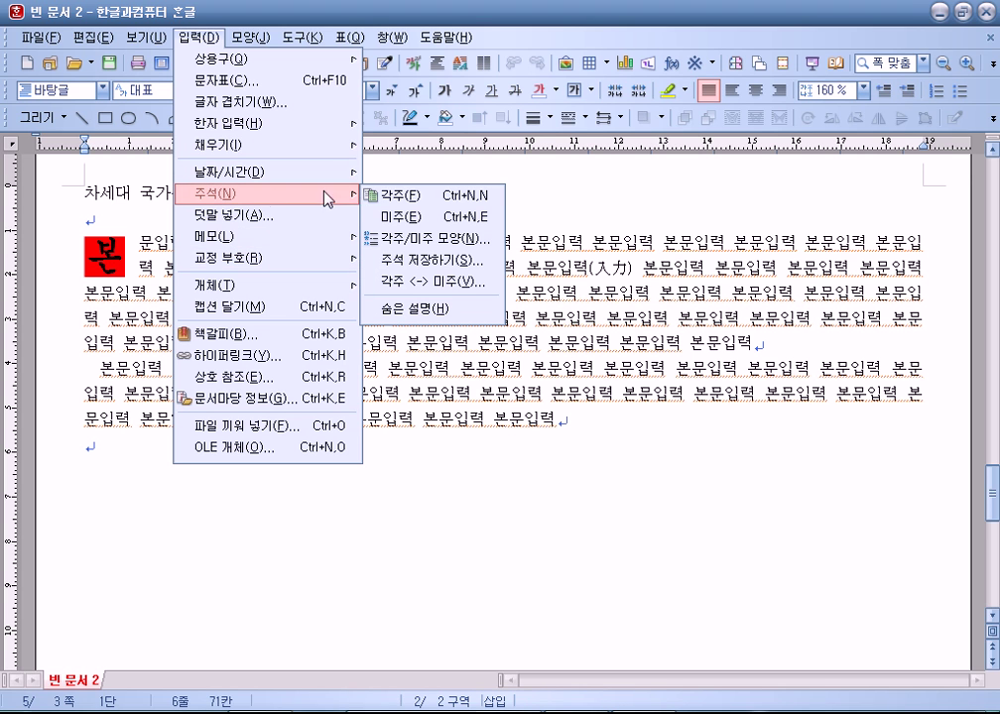
{"action": "key", "text": "Escape"}
{"action": "left_click_drag", "start_coordinate": [284, 248], "coordinate": [380, 300]}
{"action": "left_click_drag", "start_coordinate": [379, 369], "coordinate": [403, 393]}
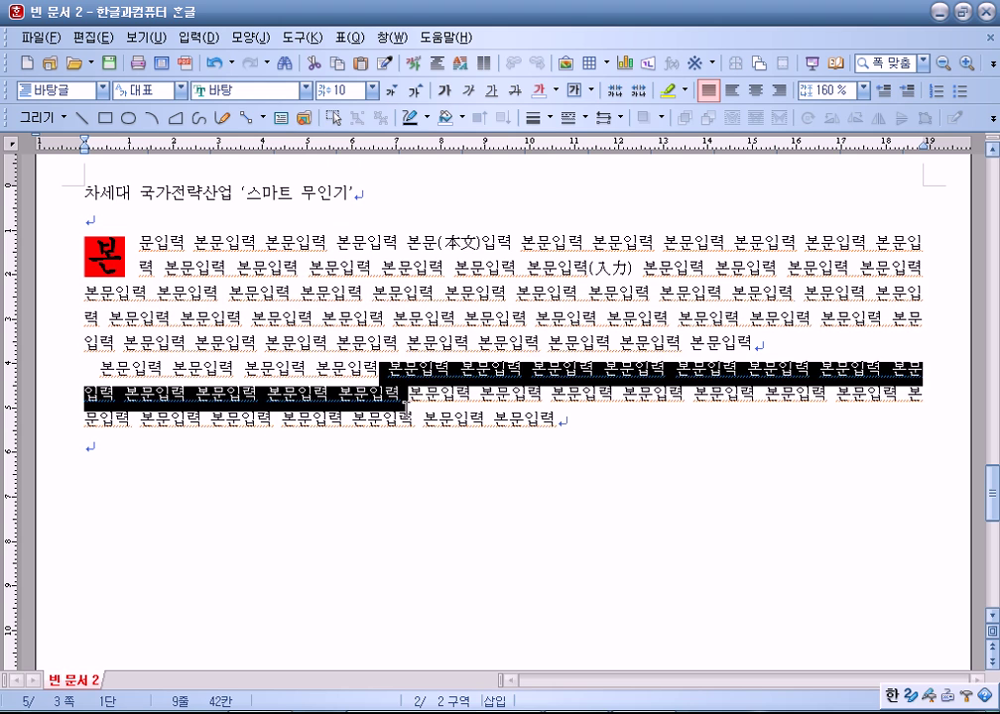
Step: Insert a footnote (각주) after 본문 in the second paragraph's first line with the text 각주를 이용해서 주석을 입력
{"action": "left_click", "coordinate": [427, 382]}
{"action": "left_click", "coordinate": [198, 37]}
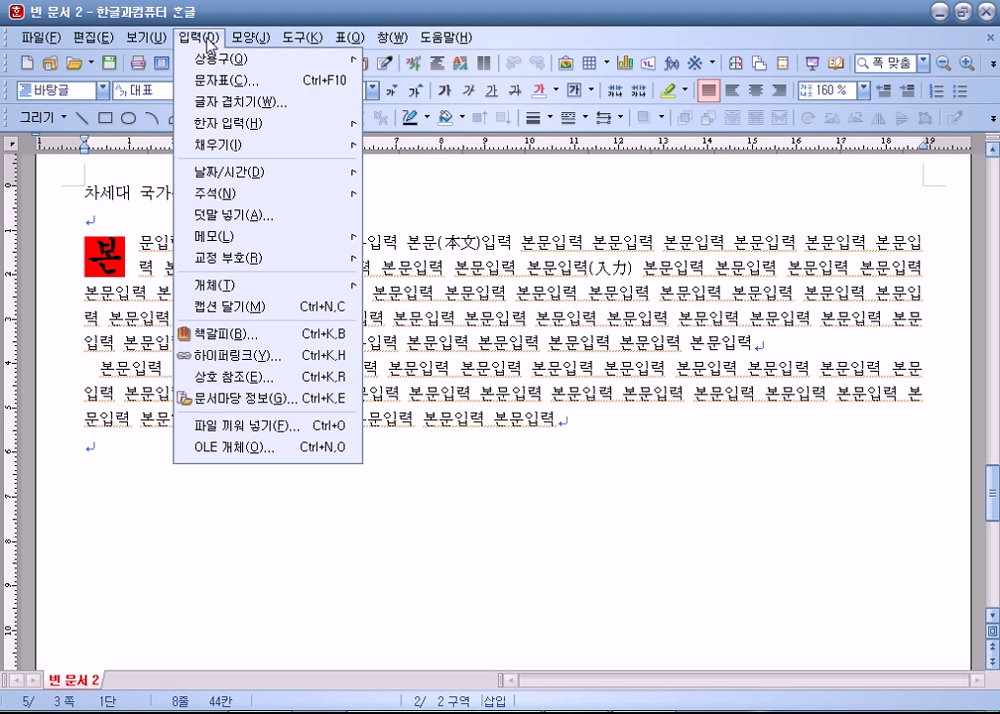
{"action": "mouse_move", "coordinate": [239, 196]}
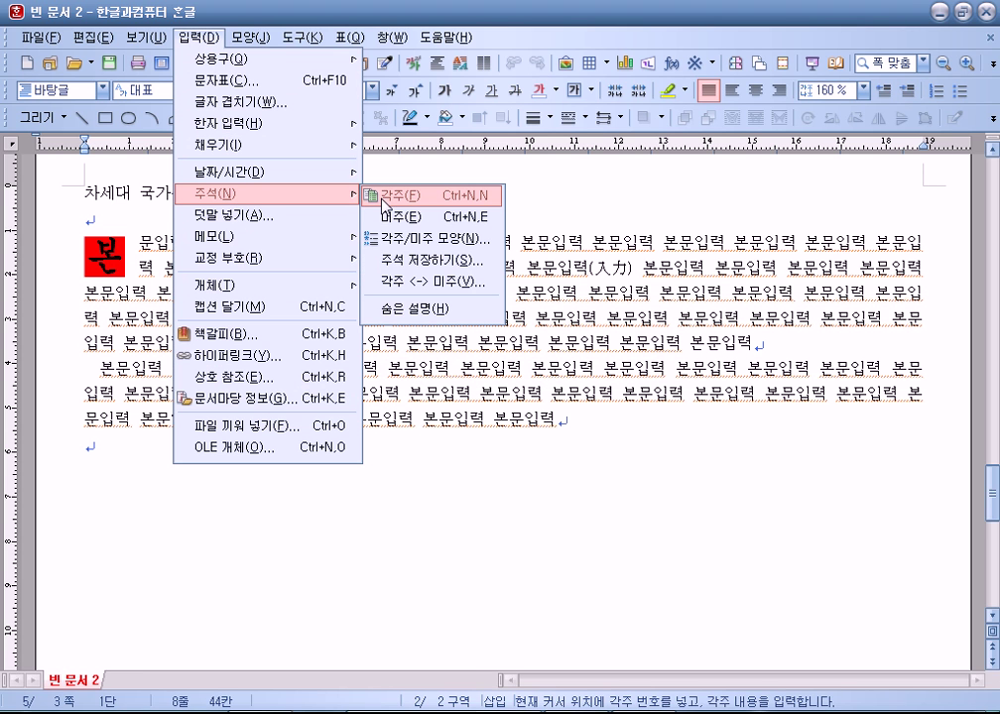
{"action": "left_click", "coordinate": [385, 198]}
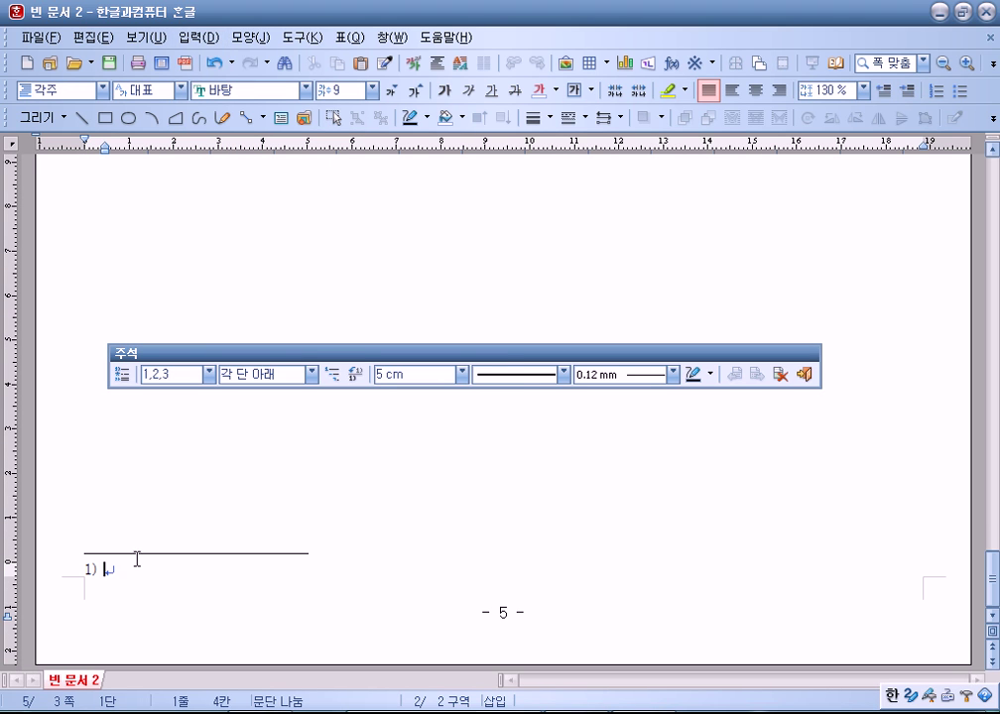
{"action": "type", "text": "각주를 이용해서 주석"}
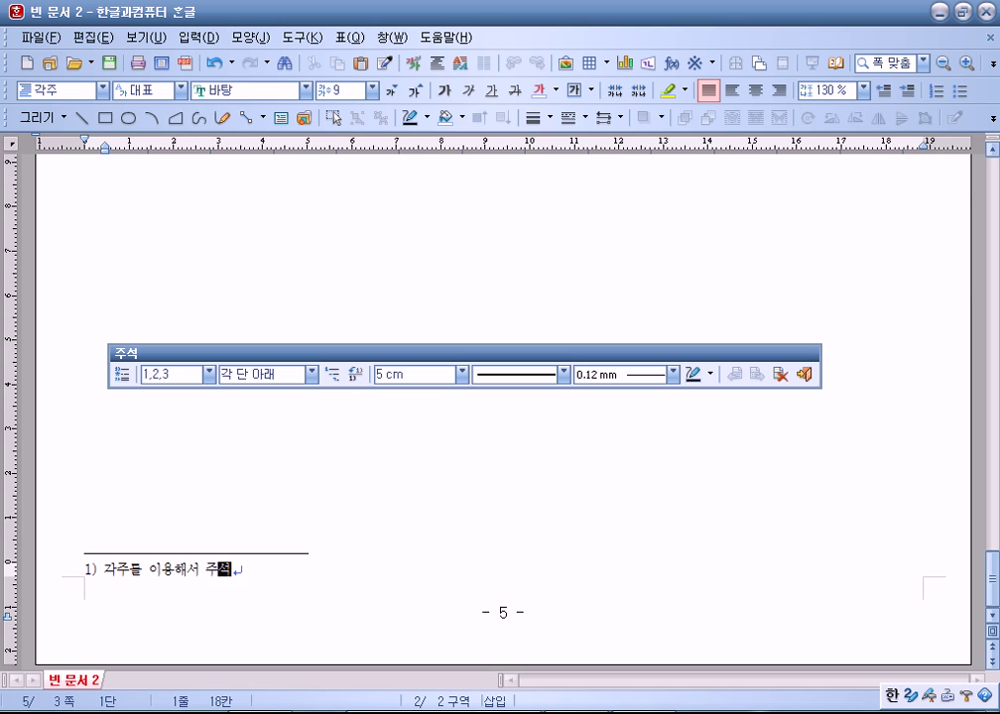
{"action": "type", "text": "을 입력"}
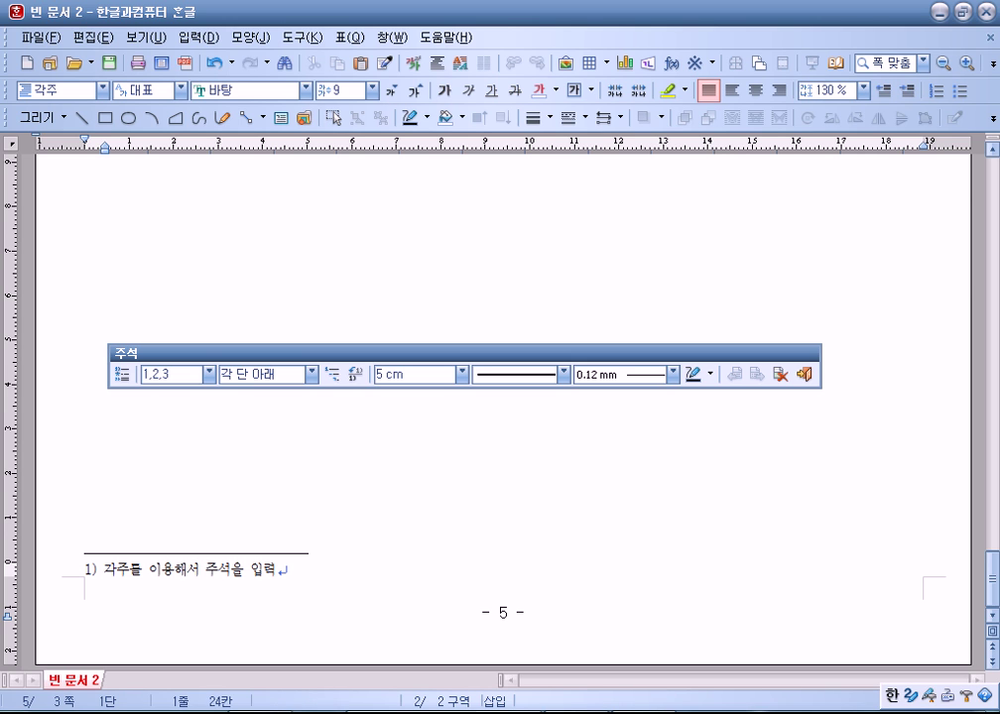
Step: Try the footnote number formats ①,②,③, 가,나,다 and A,B,C
{"action": "left_click", "coordinate": [210, 374]}
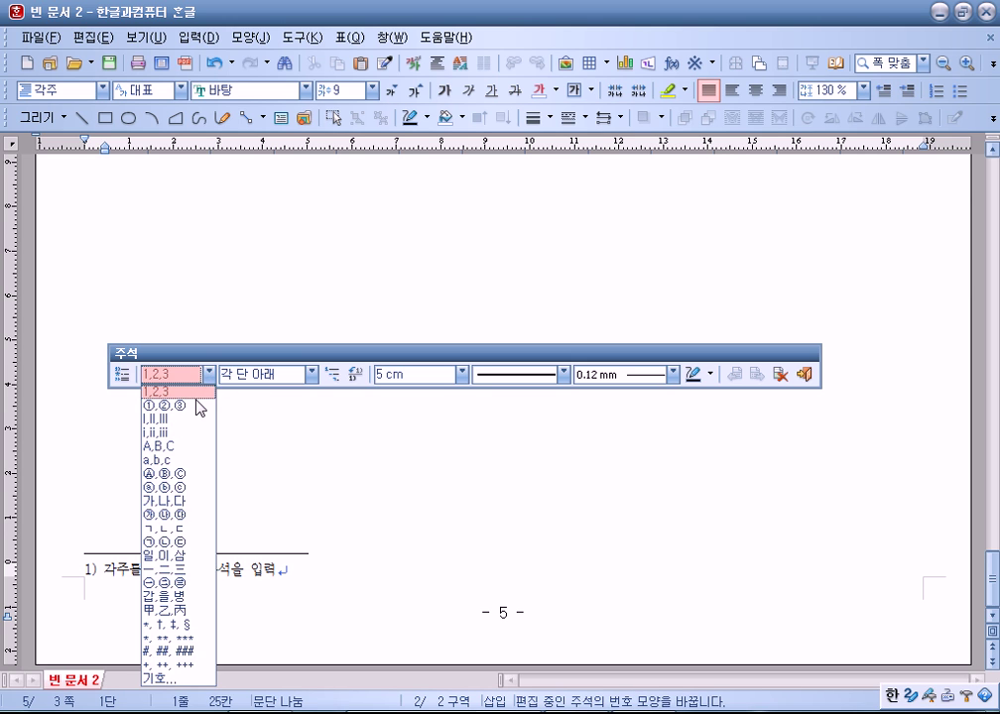
{"action": "left_click", "coordinate": [194, 410]}
{"action": "left_click", "coordinate": [208, 375]}
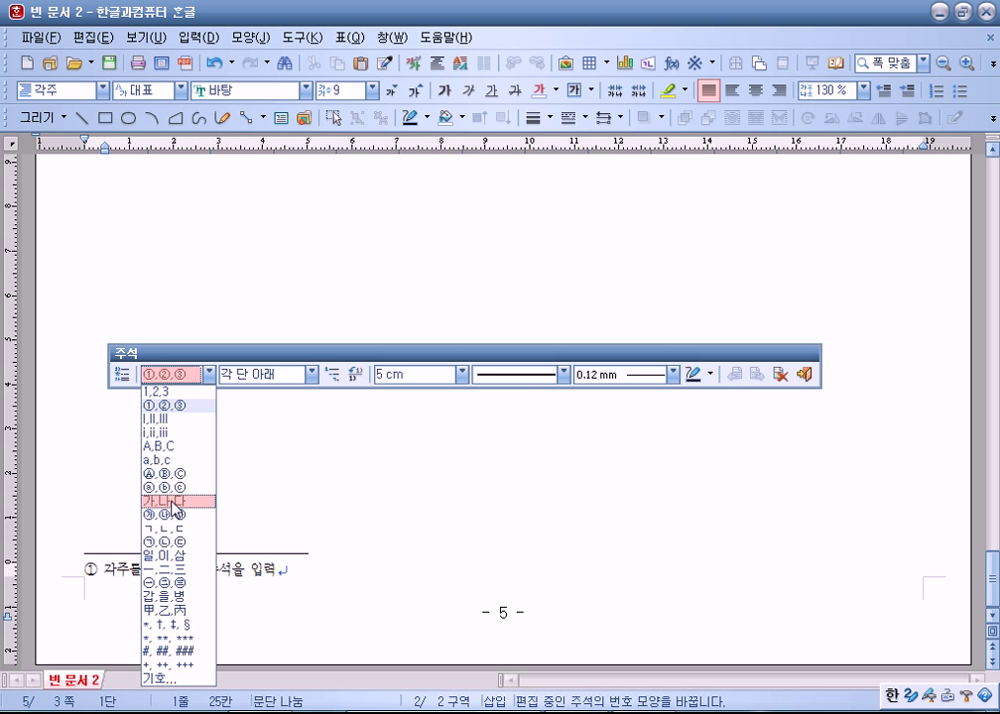
{"action": "left_click", "coordinate": [174, 502]}
{"action": "left_click", "coordinate": [209, 374]}
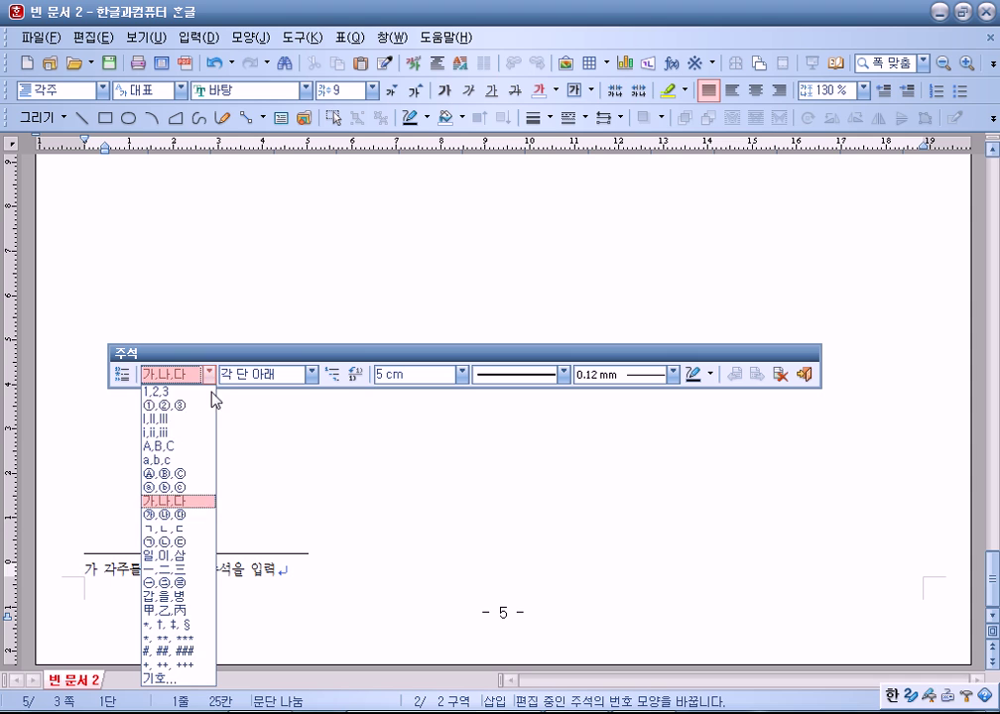
{"action": "left_click", "coordinate": [186, 447]}
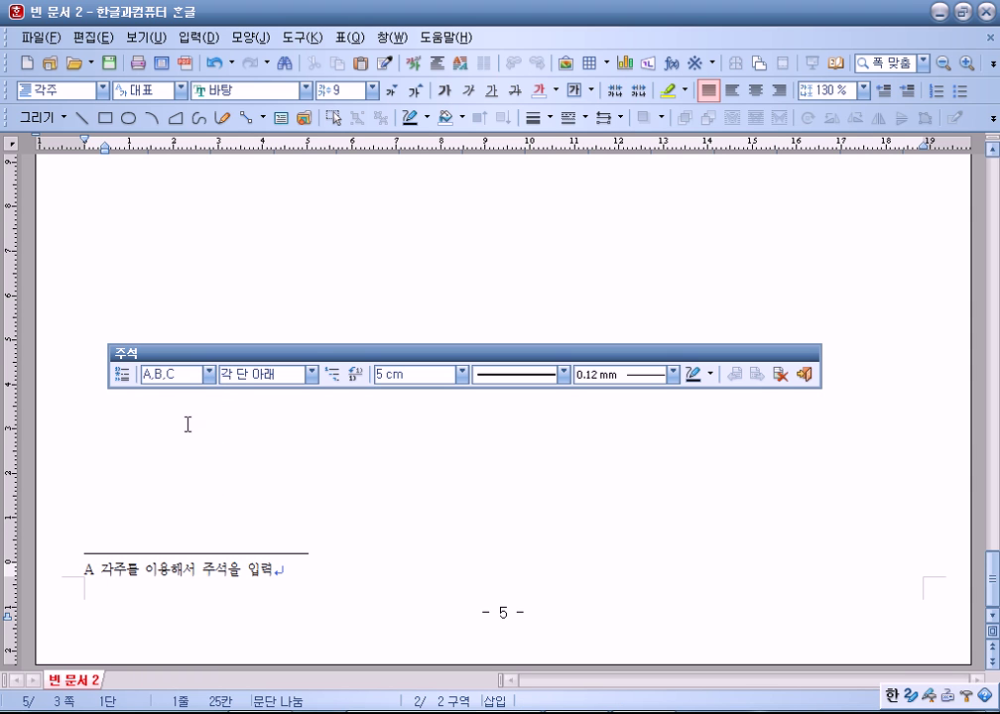
Step: Set the footnote number format to Ⓐ,Ⓑ,Ⓒ and return to its reference mark in the second paragraph
{"action": "left_click", "coordinate": [208, 375]}
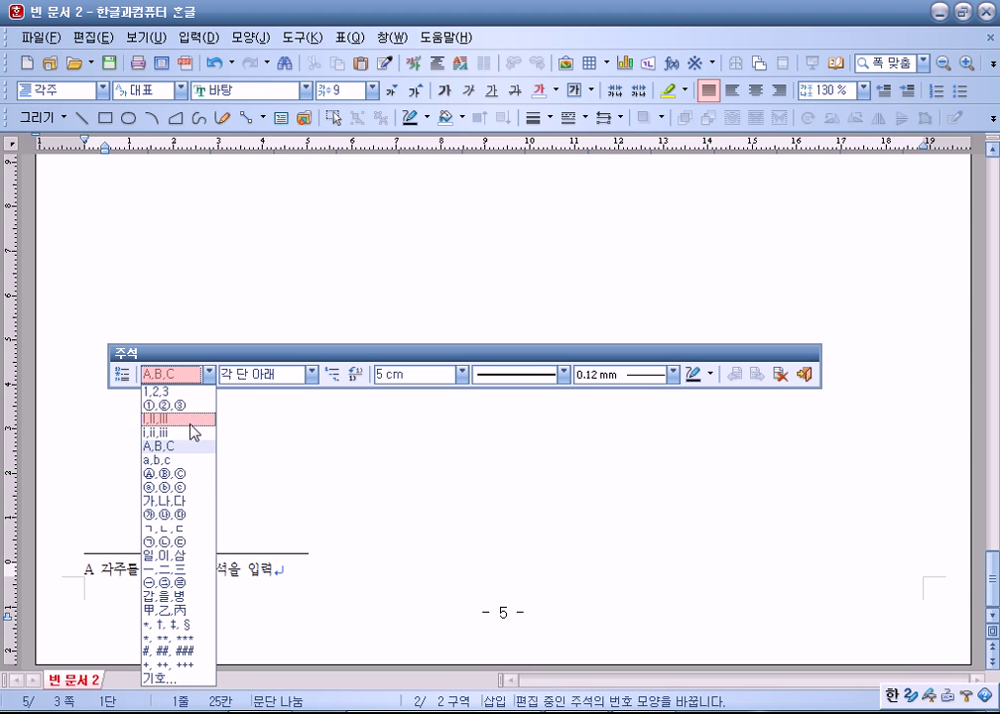
{"action": "left_click", "coordinate": [167, 473]}
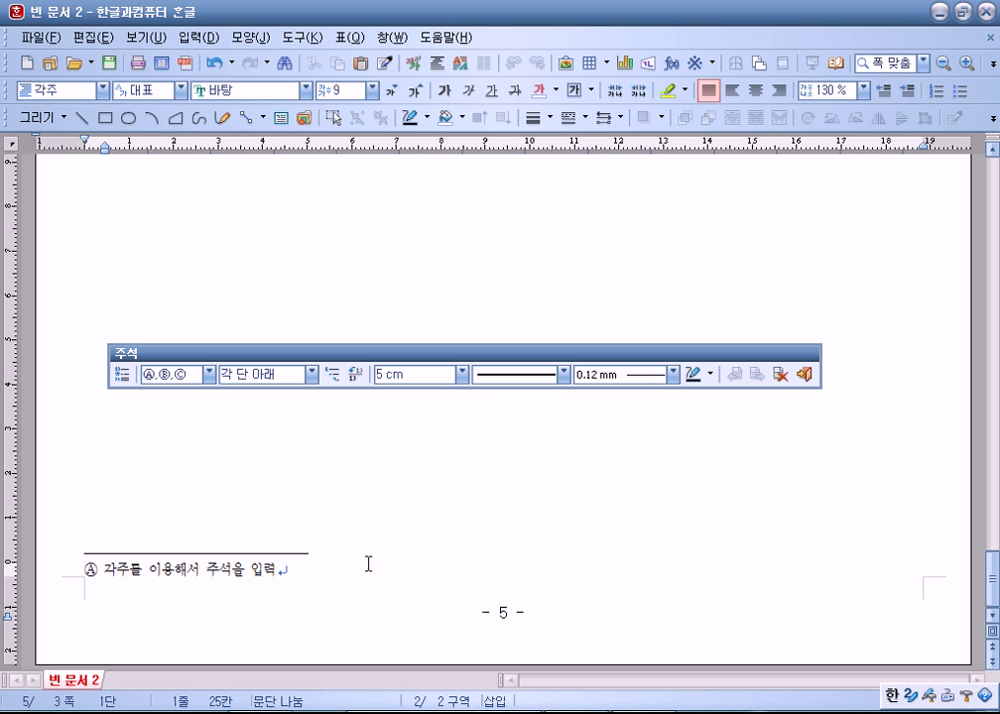
{"action": "scroll", "coordinate": [388, 486], "scroll_direction": "up", "scroll_amount": 6}
{"action": "left_click_drag", "start_coordinate": [570, 355], "coordinate": [584, 479]}
{"action": "left_click", "coordinate": [424, 392]}
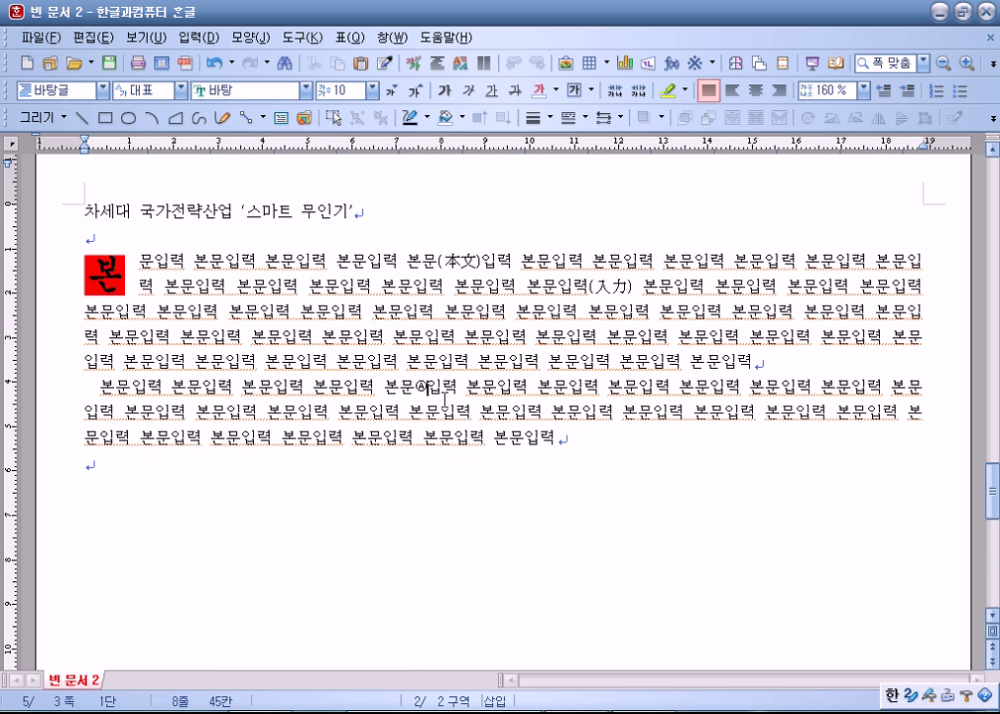
Step: Insert a footnote after a 본문입력 in the second paragraph's second line with the text 두 번째 주석
{"action": "left_click", "coordinate": [683, 413]}
{"action": "left_click", "coordinate": [199, 37]}
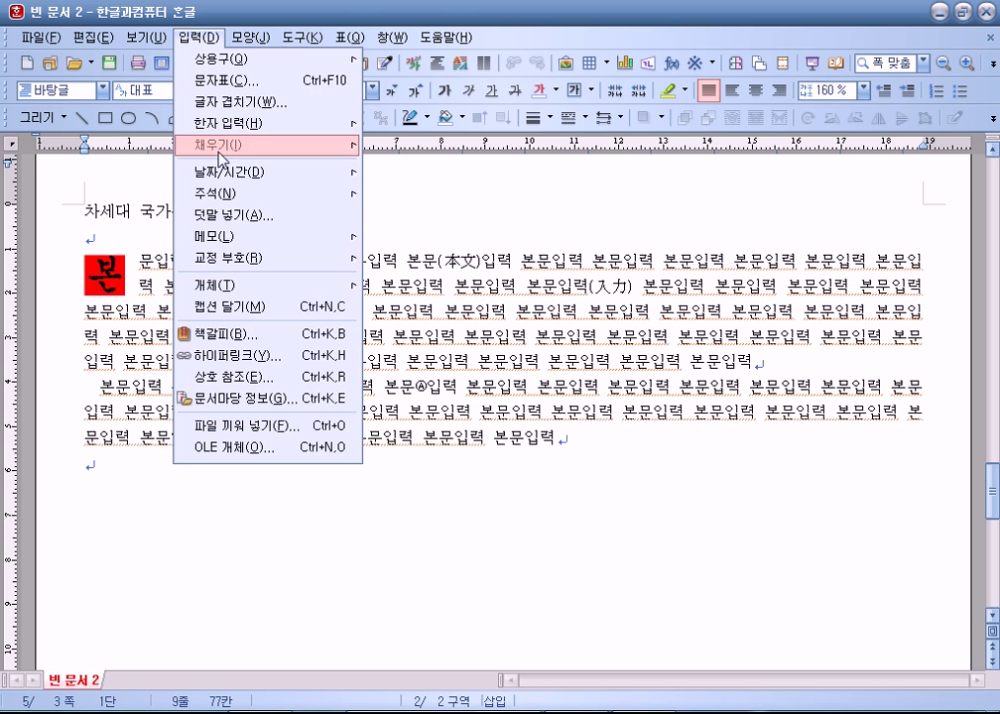
{"action": "mouse_move", "coordinate": [224, 196]}
{"action": "left_click", "coordinate": [432, 191]}
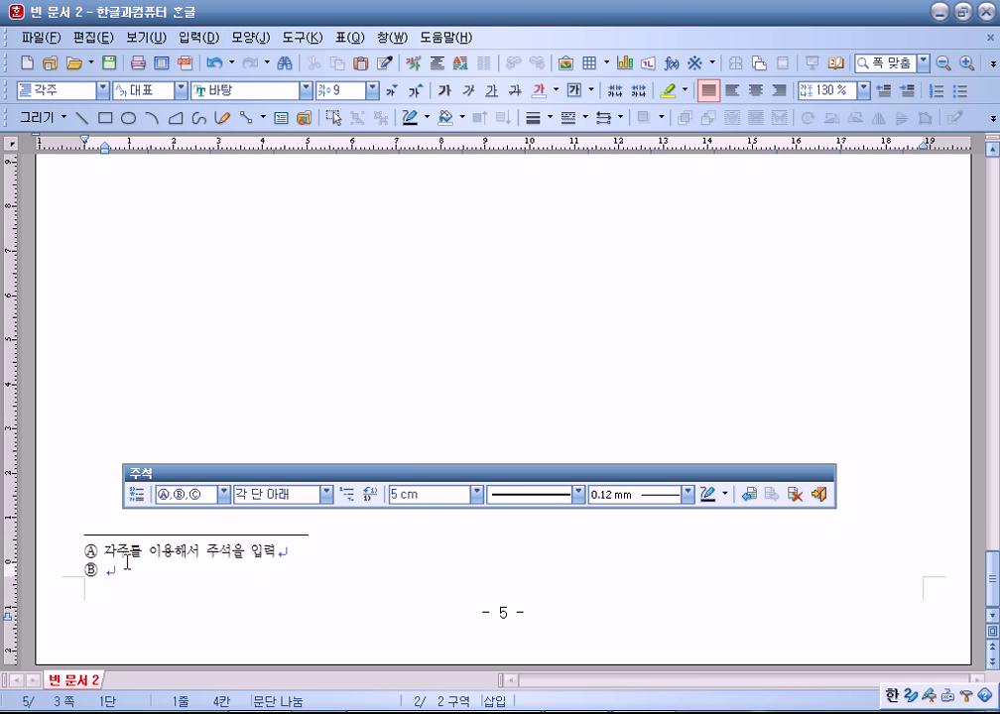
{"action": "type", "text": "두 번재 ㅈ"}
{"action": "key", "text": "BackSpace"}
{"action": "key", "text": "BackSpace"}
{"action": "key", "text": "BackSpace"}
{"action": "key", "text": "shift+space"}
{"action": "type", "text": "W"}
{"action": "key", "text": "BackSpace"}
{"action": "key", "text": "BackSpace"}
{"action": "key", "text": "shift+space"}
{"action": "type", "text": "번째 주석"}
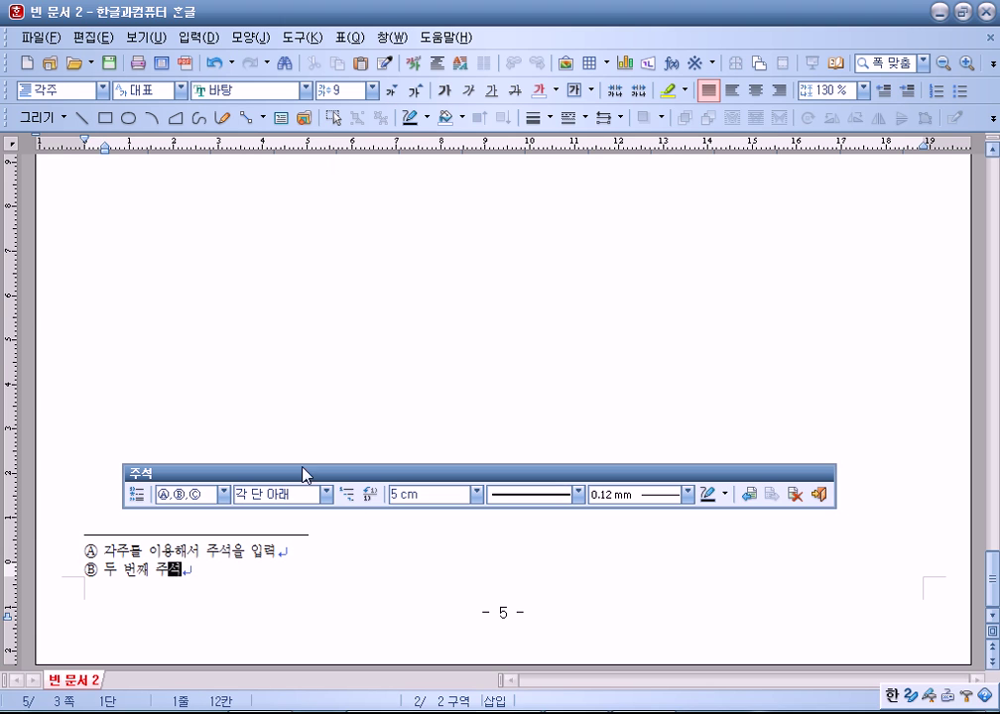
{"action": "left_click", "coordinate": [426, 302]}
{"action": "scroll", "coordinate": [705, 393], "scroll_direction": "up", "scroll_amount": 12}
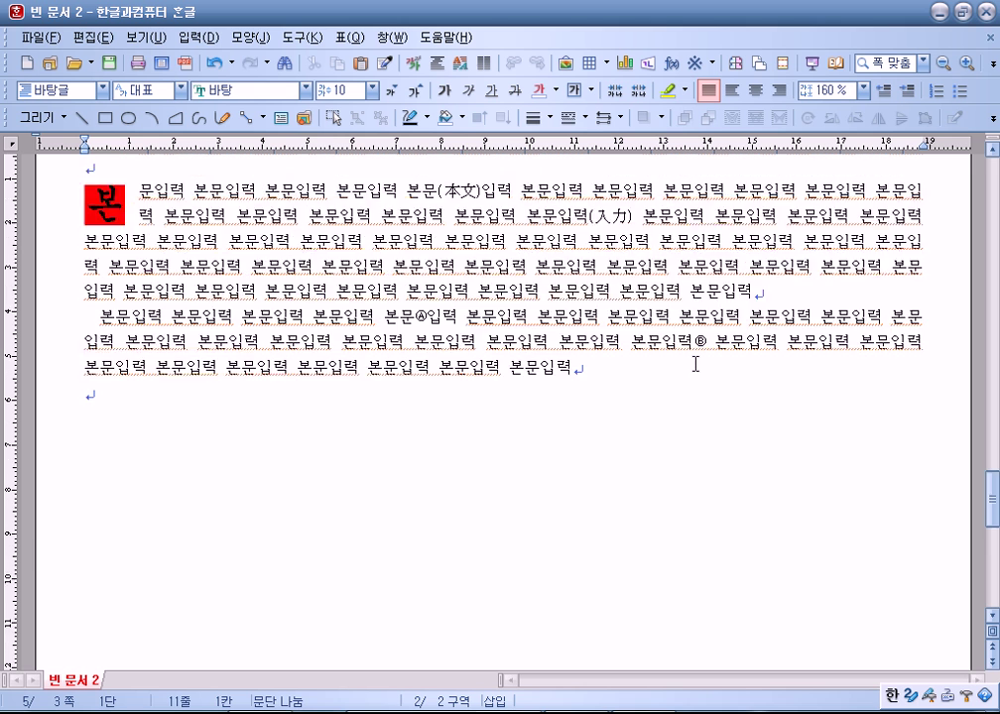
{"action": "left_click", "coordinate": [699, 484]}
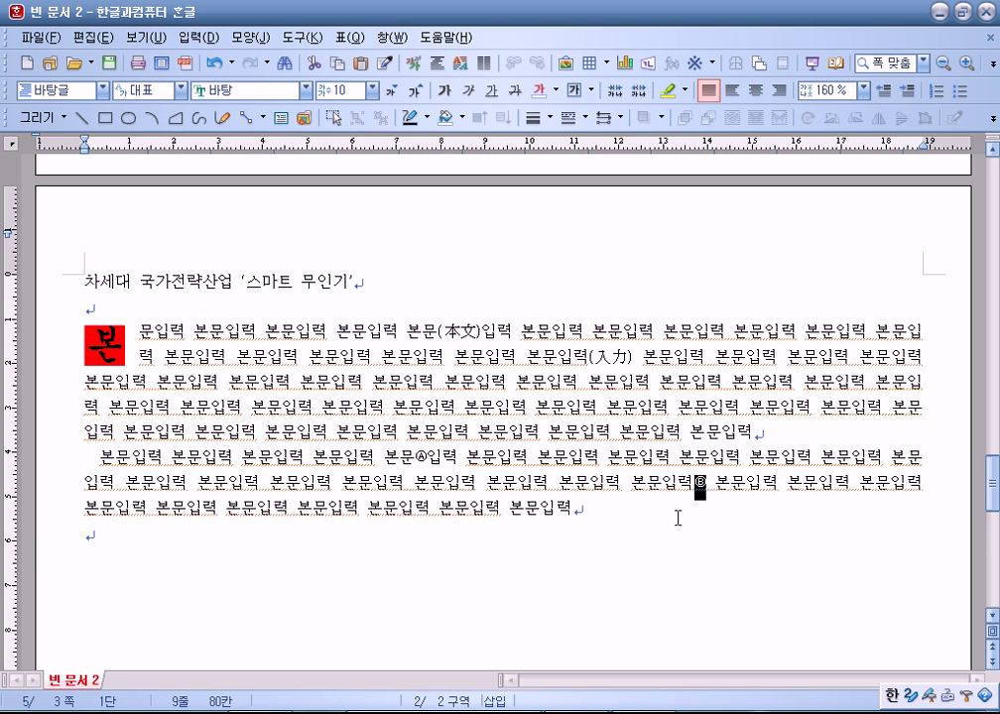
{"action": "left_click_drag", "start_coordinate": [411, 455], "coordinate": [692, 490]}
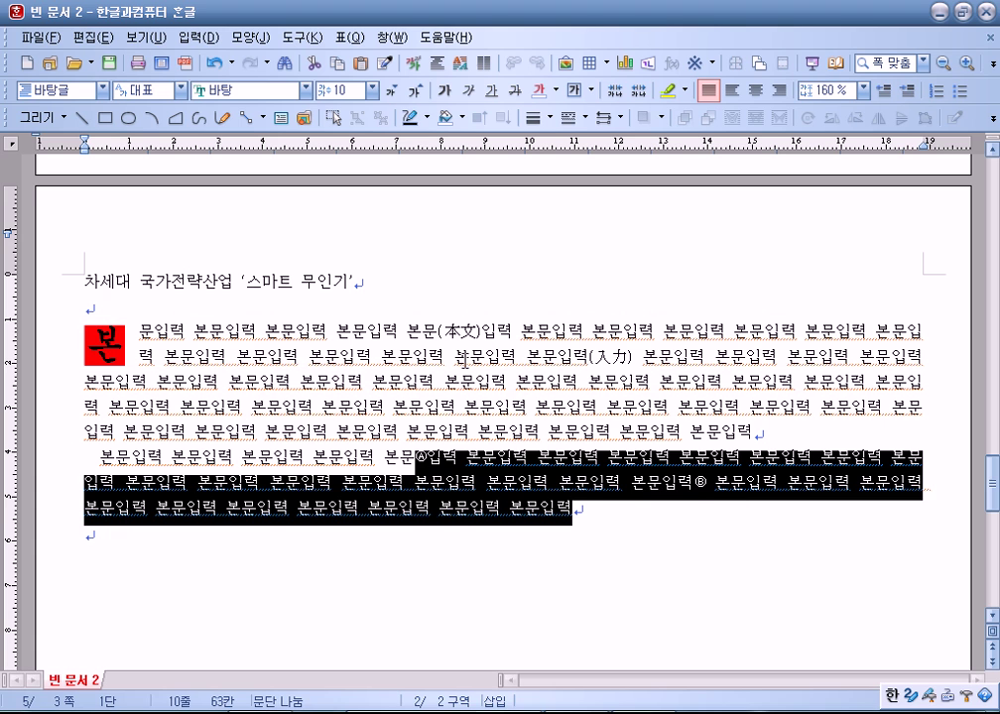
Step: Insert a footnote after 본문 in the first paragraph's second line, ahead of the others, reading 앞에 주석, and return to the body text
{"action": "left_click", "coordinate": [487, 356]}
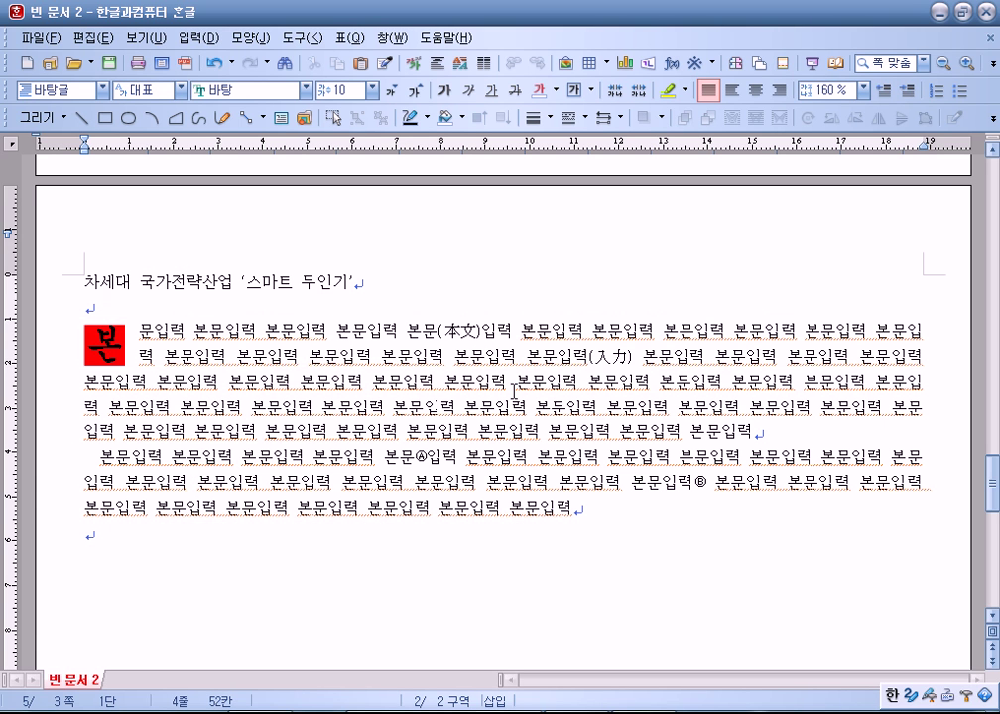
{"action": "left_click", "coordinate": [198, 37]}
{"action": "mouse_move", "coordinate": [238, 195]}
{"action": "left_click", "coordinate": [397, 194]}
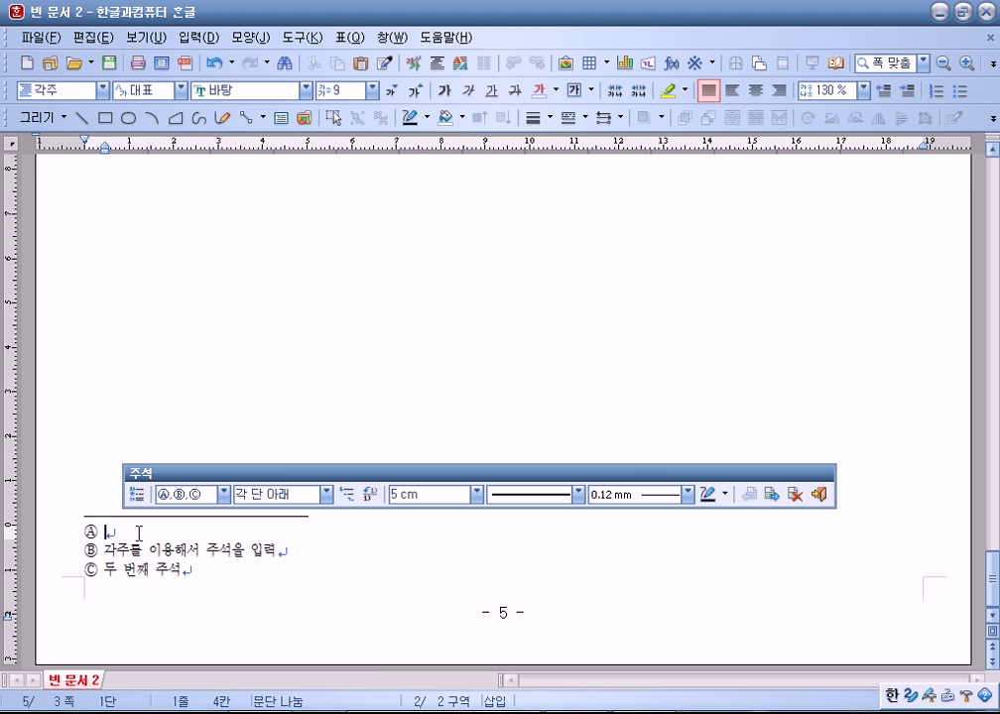
{"action": "type", "text": "앞에 ㅈ"}
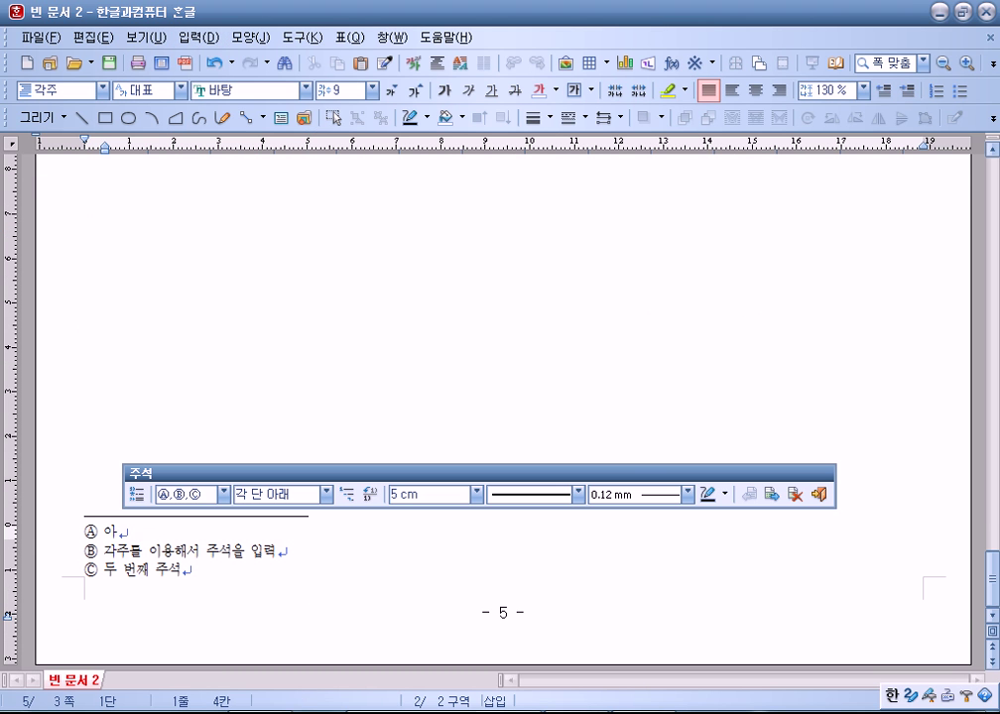
{"action": "type", "text": "주석"}
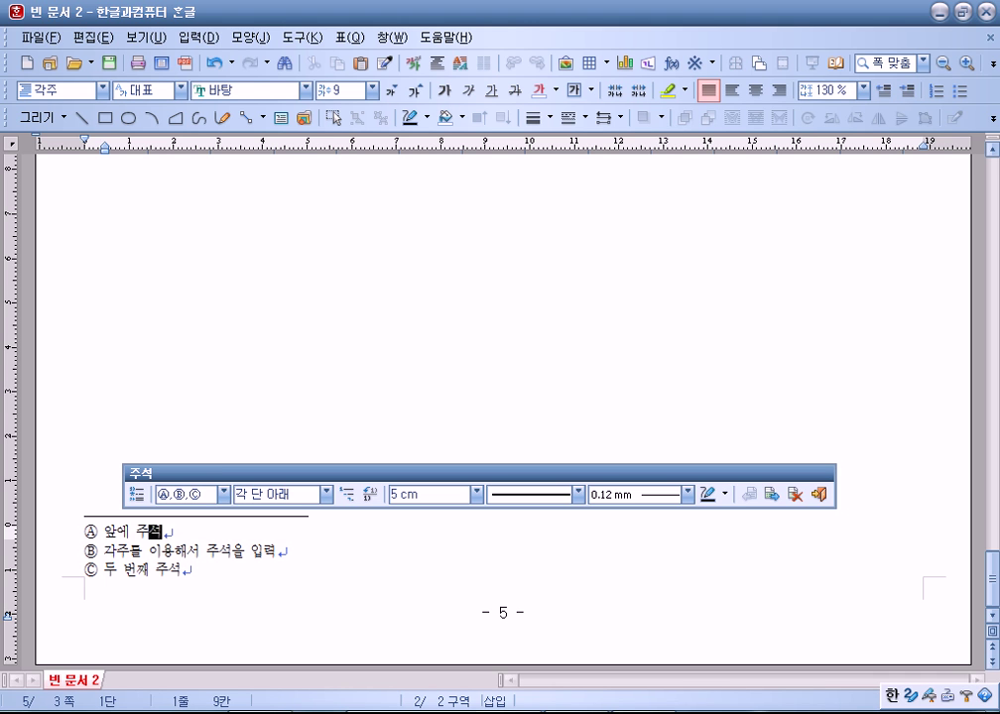
{"action": "key", "text": "shift+Escape"}
{"action": "scroll", "coordinate": [239, 322], "scroll_direction": "up", "scroll_amount": 3}
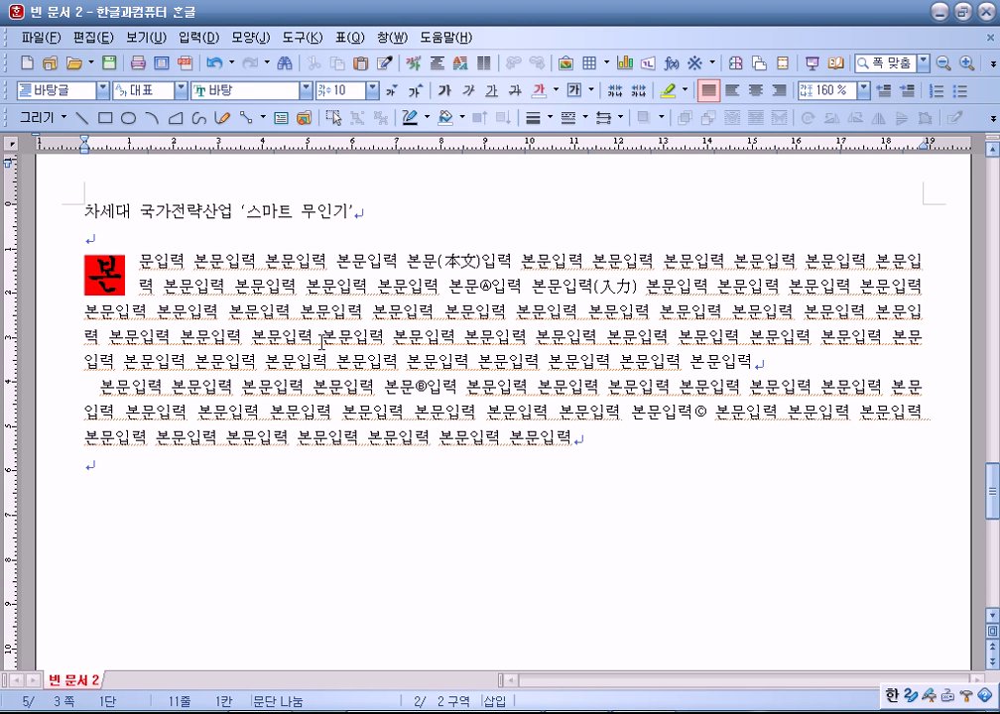
Step: Review the footnote marks in both body paragraphs and their notes at the foot of the page
{"action": "left_click", "coordinate": [420, 392]}
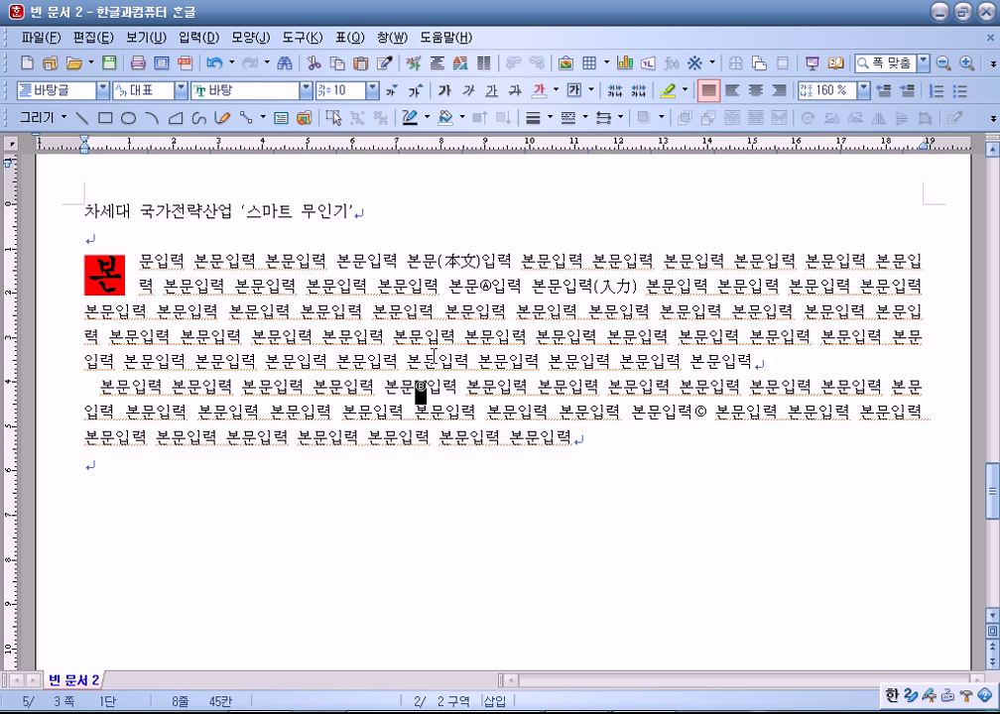
{"action": "left_click", "coordinate": [755, 362]}
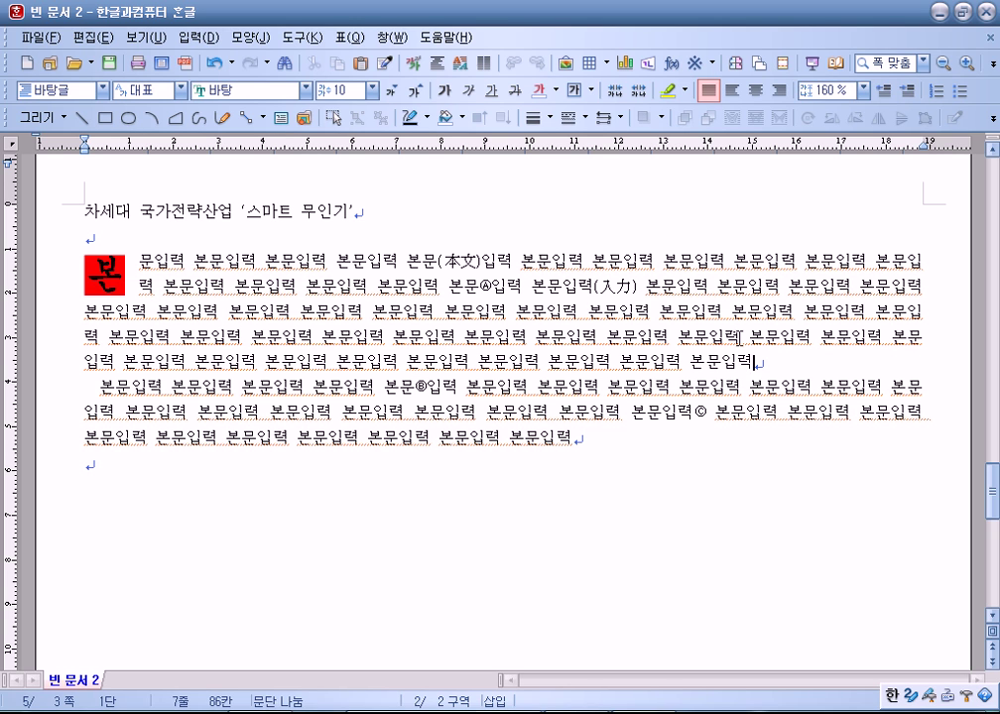
{"action": "left_click_drag", "start_coordinate": [459, 261], "coordinate": [712, 409]}
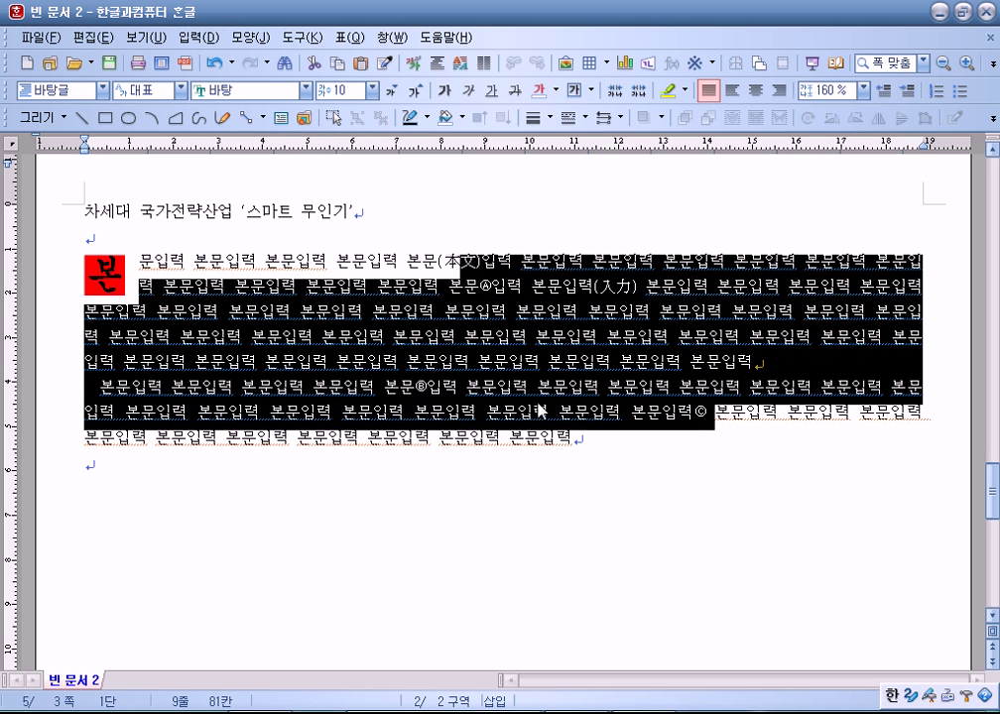
{"action": "scroll", "coordinate": [420, 394], "scroll_direction": "down", "scroll_amount": 10}
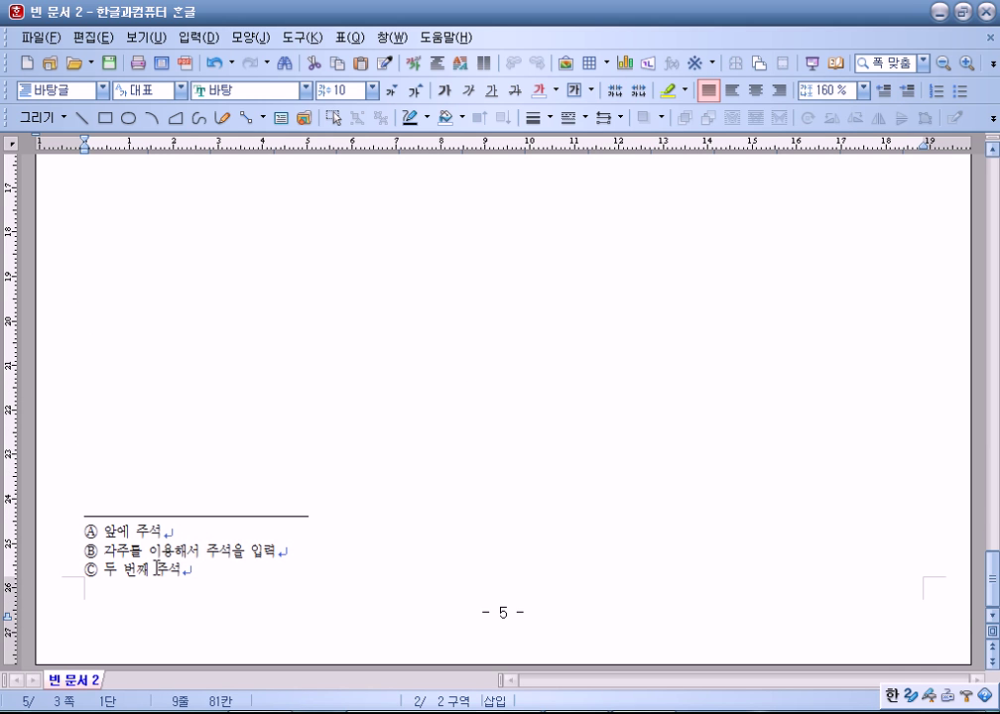
{"action": "scroll", "coordinate": [730, 341], "scroll_direction": "up", "scroll_amount": 10}
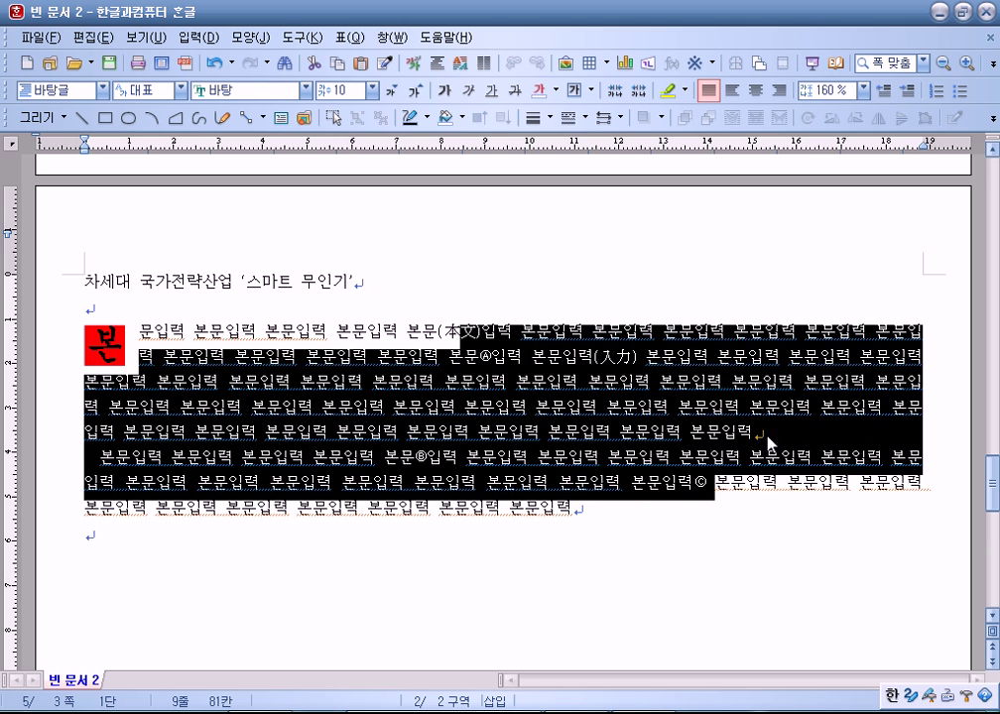
Step: Insert two blank lines between the first and second body paragraphs
{"action": "left_click", "coordinate": [760, 434]}
{"action": "key", "text": "Return"}
{"action": "key", "text": "Return"}
{"action": "key", "text": "Return"}
{"action": "key", "text": "Return"}
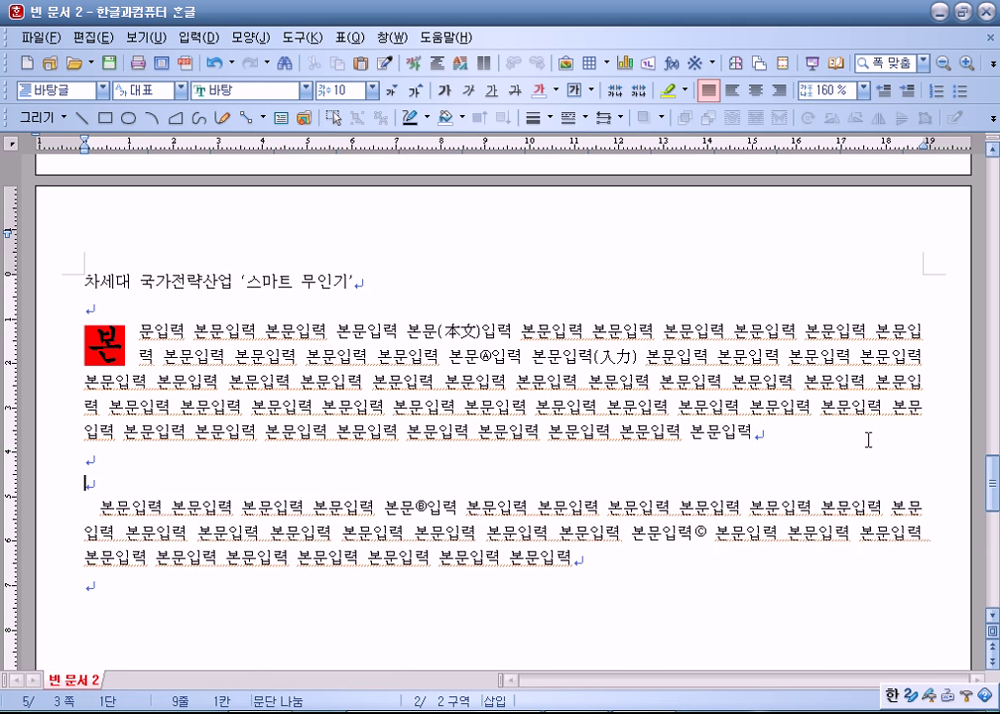
Step: Insert a page break before the second body paragraph and check which footnotes appear at the foot of each page
{"action": "key", "text": "ctrl+Return"}
{"action": "scroll", "coordinate": [764, 322], "scroll_direction": "up", "scroll_amount": 10}
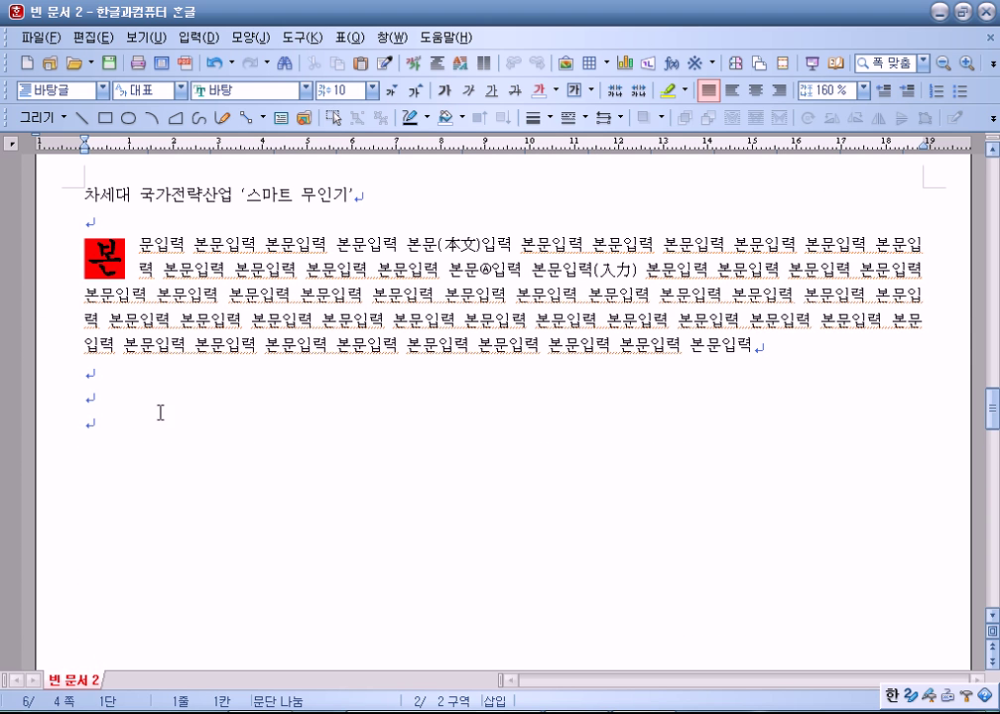
{"action": "left_click", "coordinate": [487, 271]}
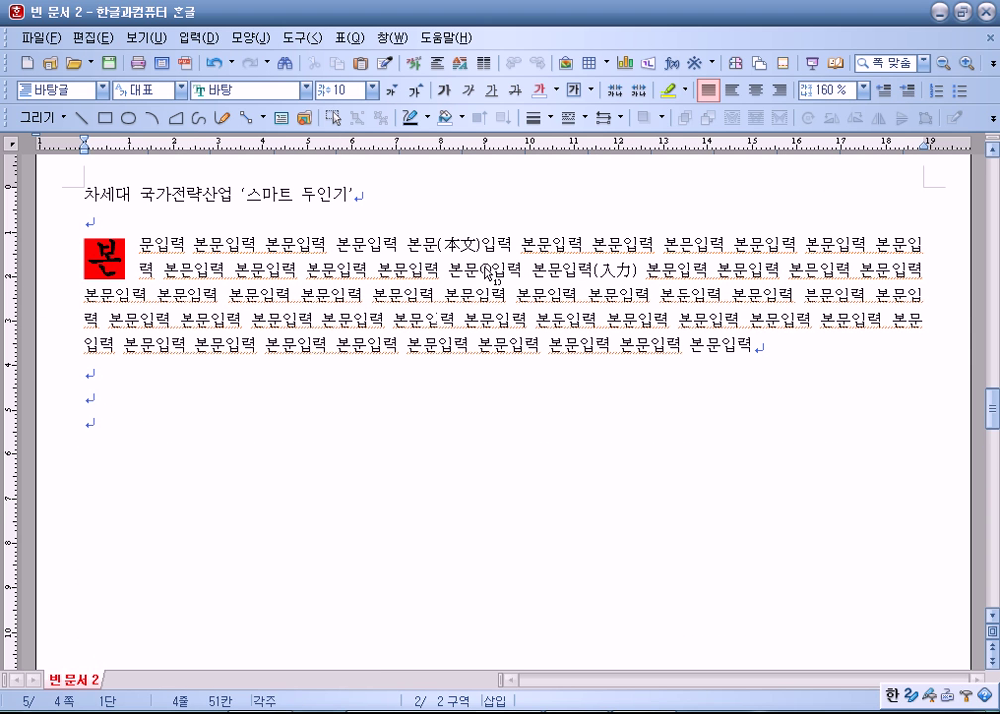
{"action": "double_click", "coordinate": [485, 273]}
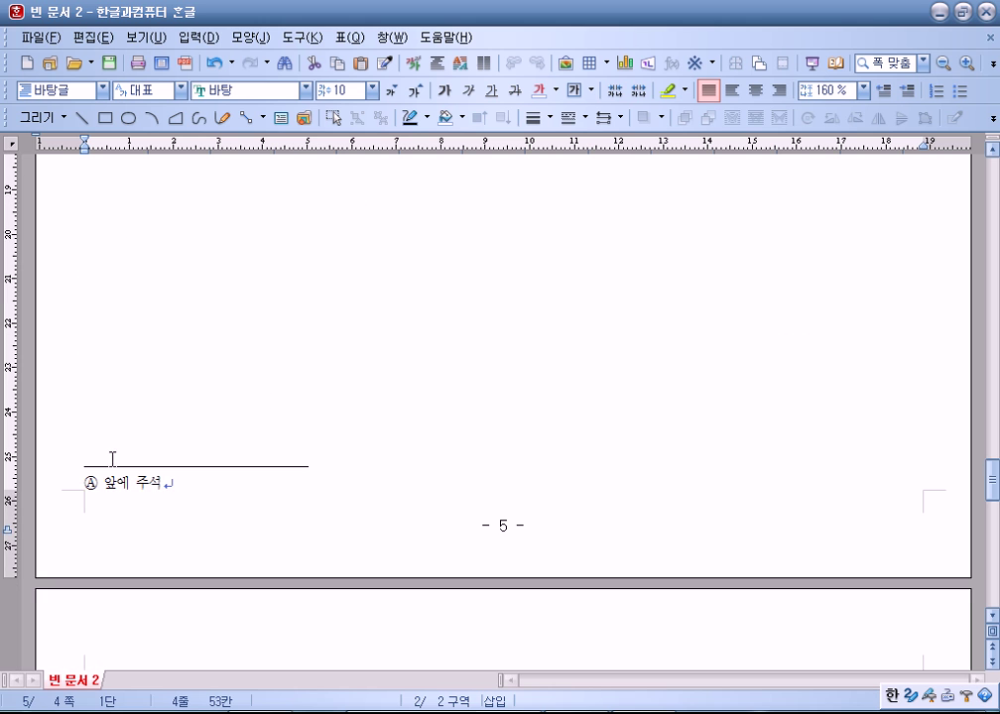
{"action": "key", "text": "shift+Escape"}
{"action": "scroll", "coordinate": [514, 357], "scroll_direction": "down", "scroll_amount": 1}
{"action": "scroll", "coordinate": [555, 228], "scroll_direction": "up", "scroll_amount": 2}
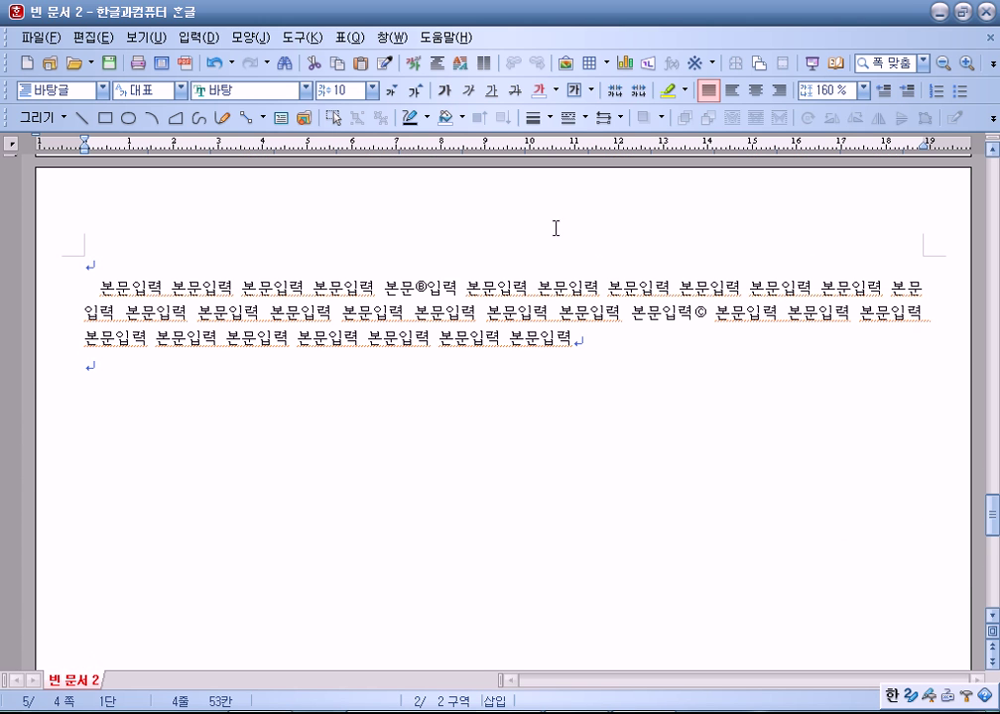
{"action": "left_click_drag", "start_coordinate": [694, 313], "coordinate": [720, 313]}
{"action": "left_click", "coordinate": [607, 358]}
{"action": "scroll", "coordinate": [387, 380], "scroll_direction": "down", "scroll_amount": 5}
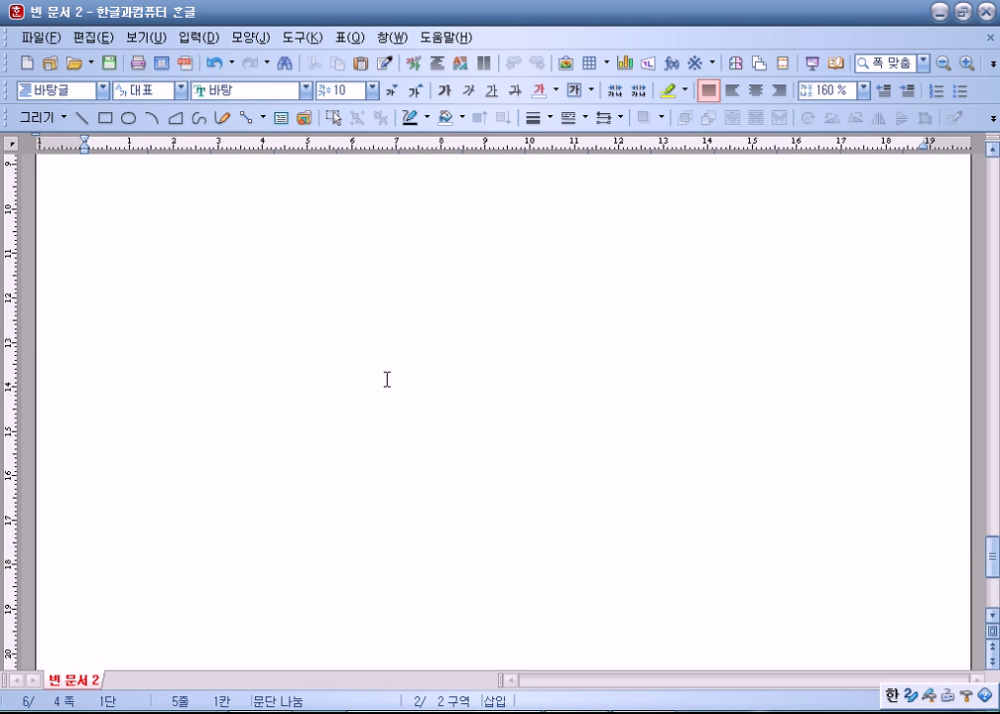
{"action": "scroll", "coordinate": [387, 380], "scroll_direction": "down", "scroll_amount": 5}
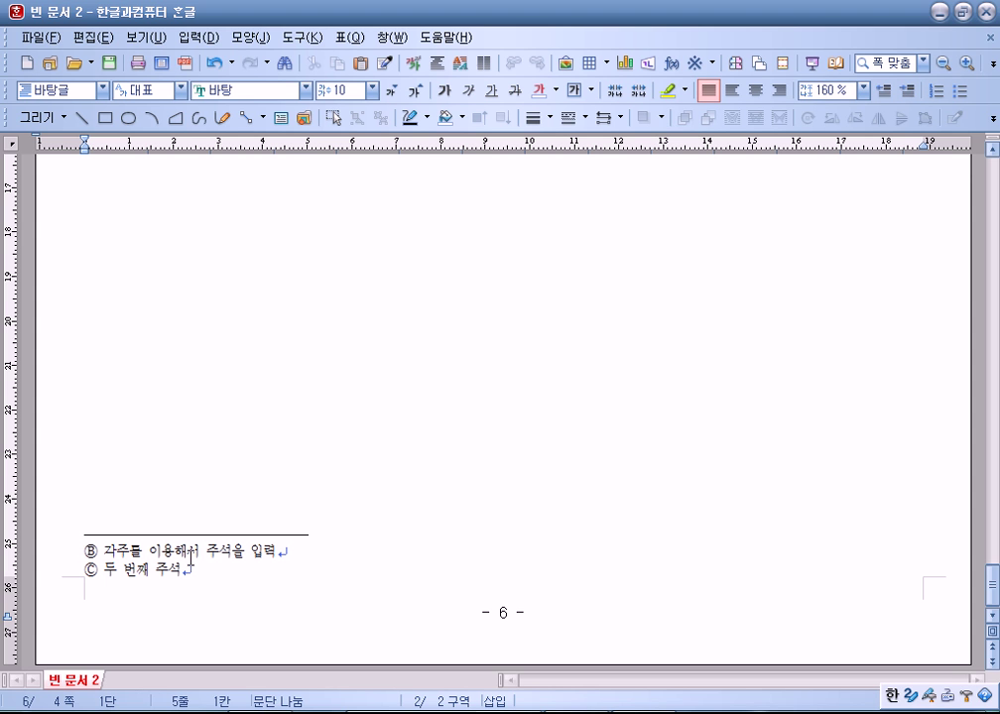
{"action": "scroll", "coordinate": [393, 511], "scroll_direction": "up", "scroll_amount": 15}
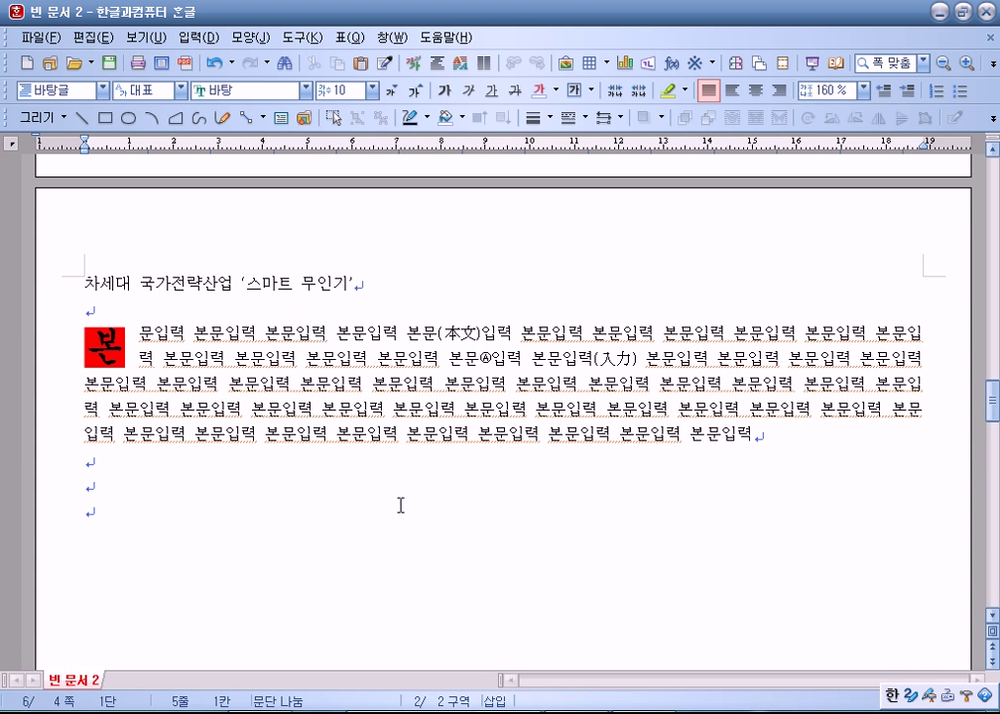
Step: Remove the page break and blank lines so the second body paragraph directly follows the first
{"action": "left_click", "coordinate": [312, 471]}
{"action": "type", "text": "본문입력 본문입력 본문입력 본문입력 본문®입력 본문입력 본문입력 본문입력 본문입력 본문입력 본문입력 본문입력 본문입력 본문입력 본문입력 본문입력 본문입력 본문입력 본문입력 본문입력© 본문입력 본문입력 본문입력 본문입력 본문입력 본문입력 본문입력 본문입력 본문입력 본문입력"}
Step: Increase the text of the first footnote, 앞에 주석, to 10 pt without its number mark
{"action": "scroll", "coordinate": [296, 488], "scroll_direction": "down", "scroll_amount": 10}
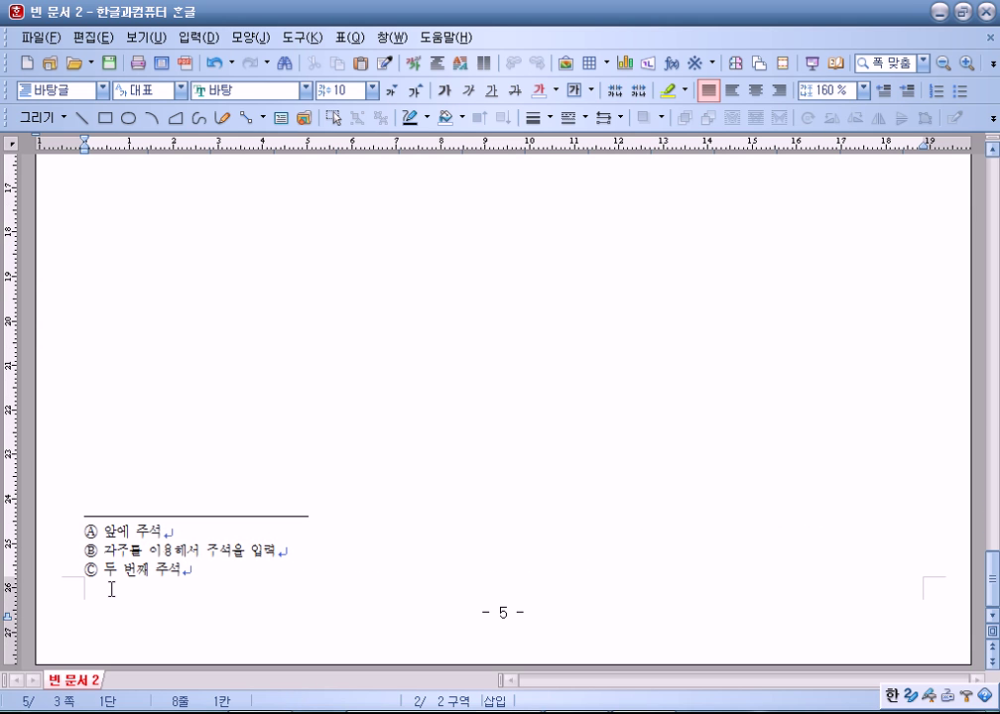
{"action": "left_click", "coordinate": [112, 588]}
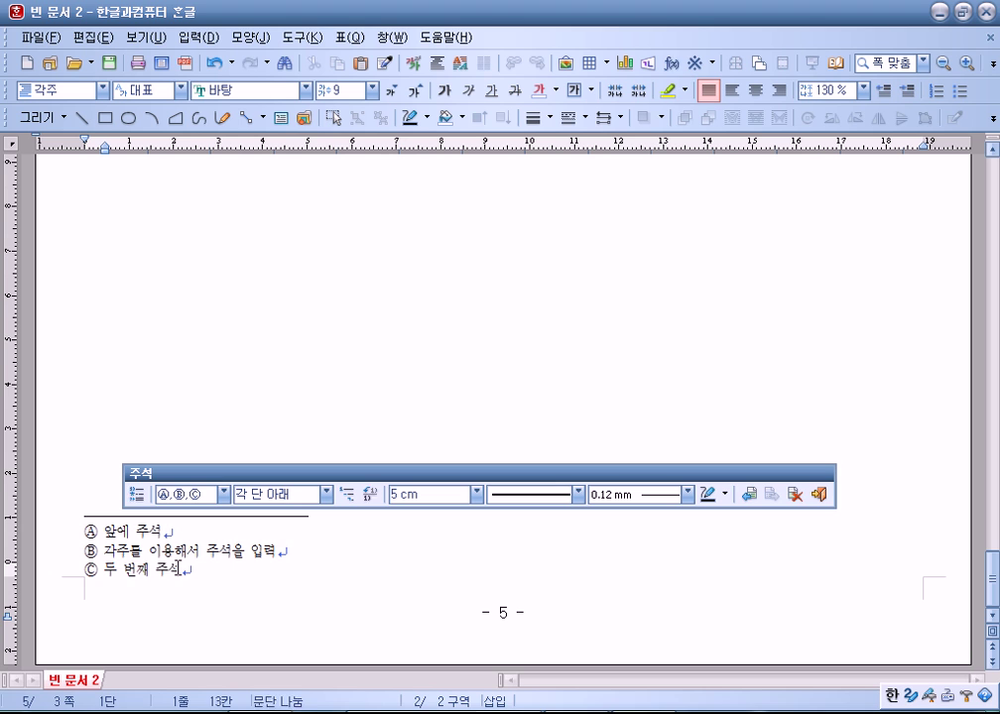
{"action": "left_click_drag", "start_coordinate": [184, 572], "coordinate": [68, 522]}
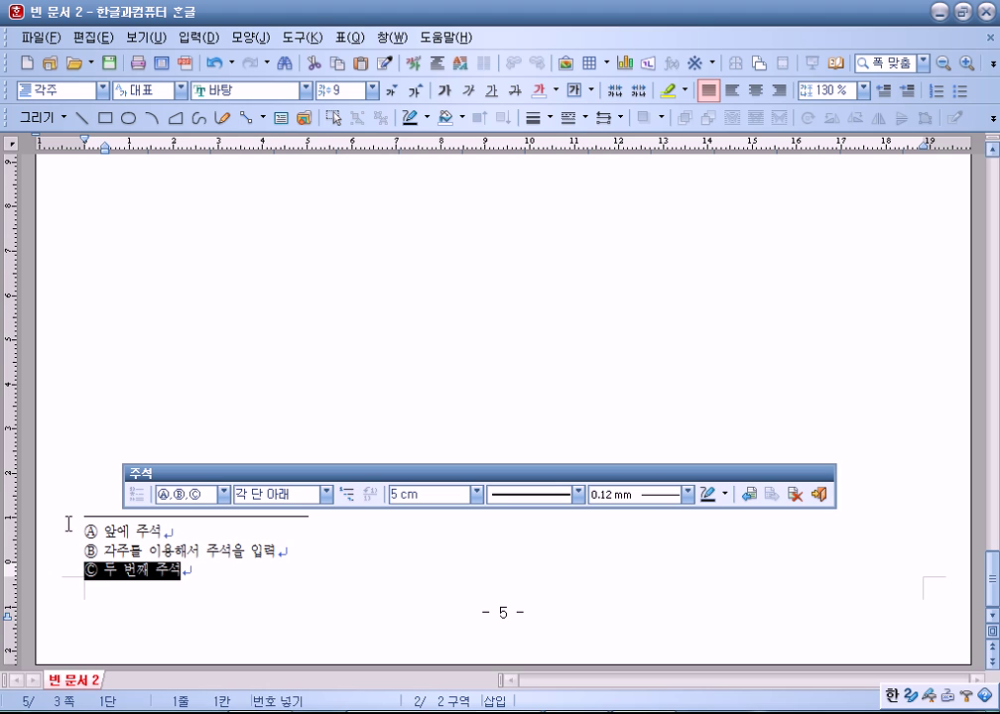
{"action": "left_click", "coordinate": [195, 576]}
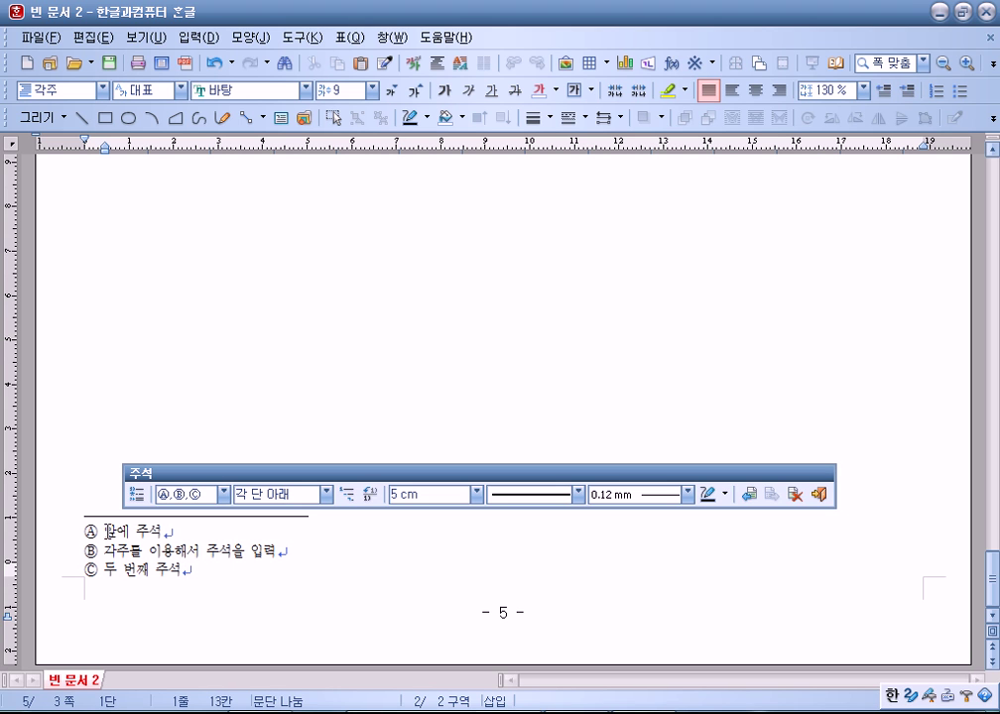
{"action": "left_click_drag", "start_coordinate": [103, 533], "coordinate": [160, 533]}
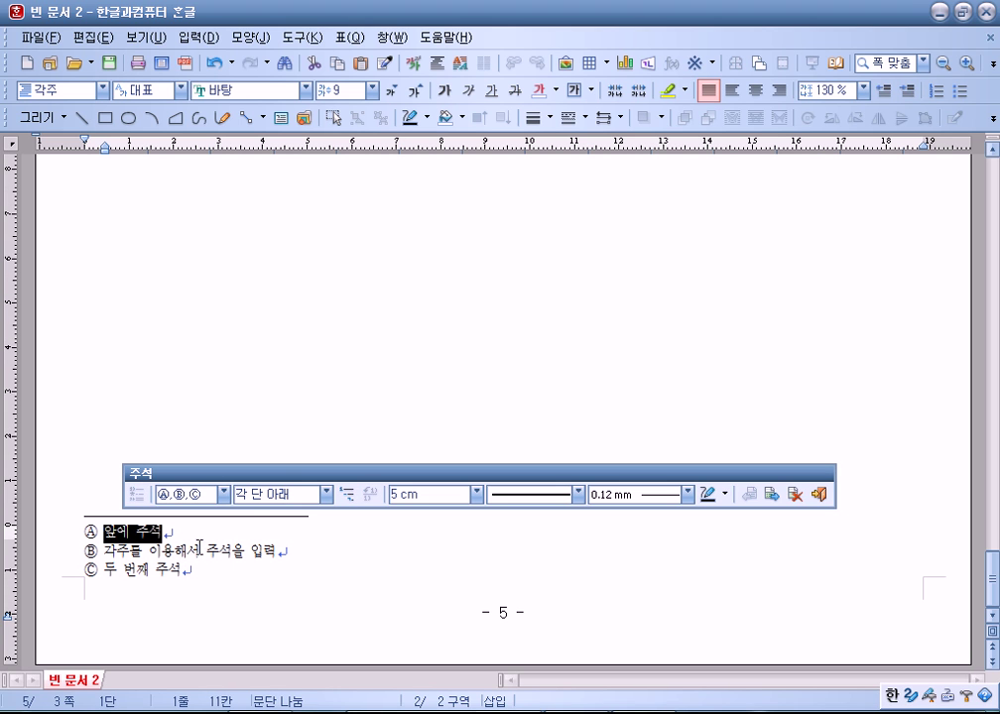
{"action": "left_click", "coordinate": [415, 90]}
{"action": "left_click", "coordinate": [83, 549]}
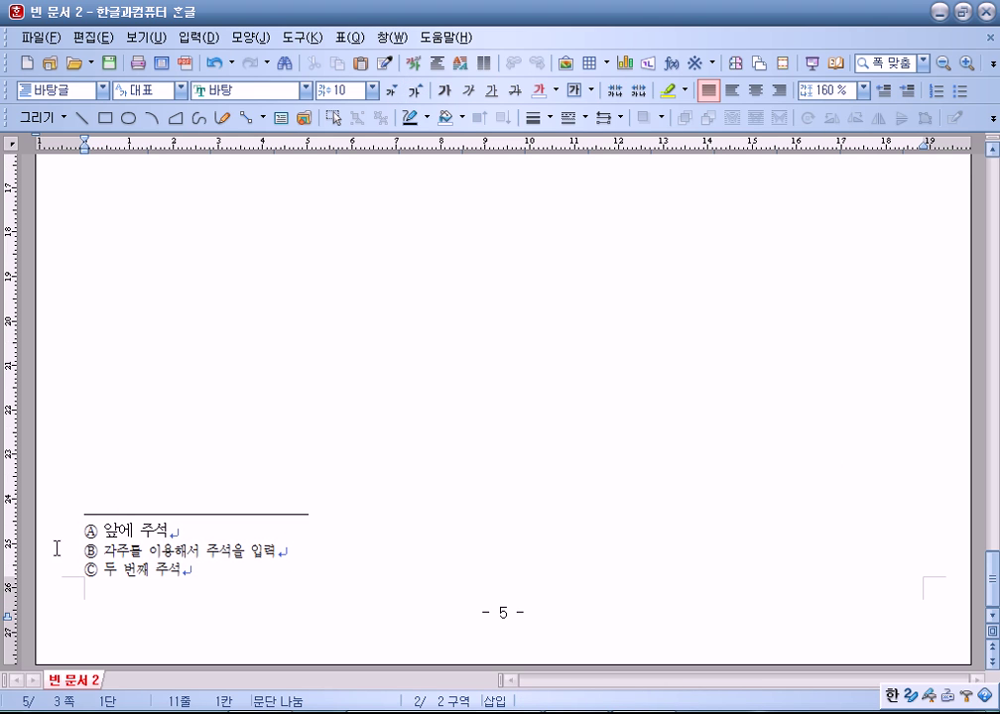
Step: Increase the second and third footnotes, number marks included, to 10 pt
{"action": "triple_click", "coordinate": [167, 550]}
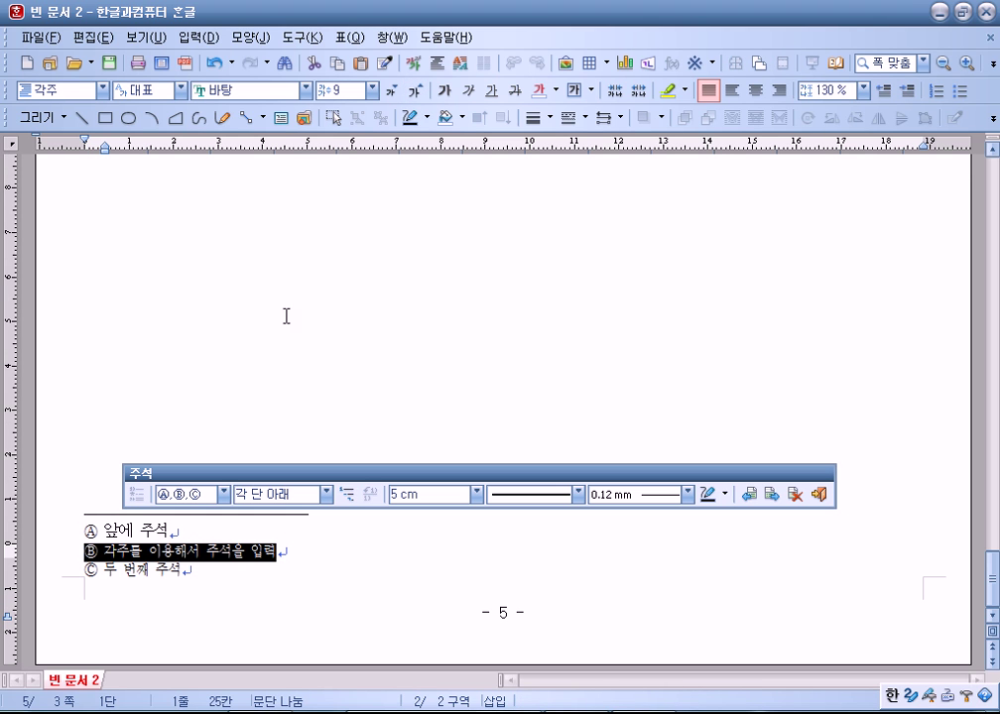
{"action": "left_click", "coordinate": [391, 91]}
{"action": "left_click", "coordinate": [149, 570]}
{"action": "triple_click", "coordinate": [277, 563]}
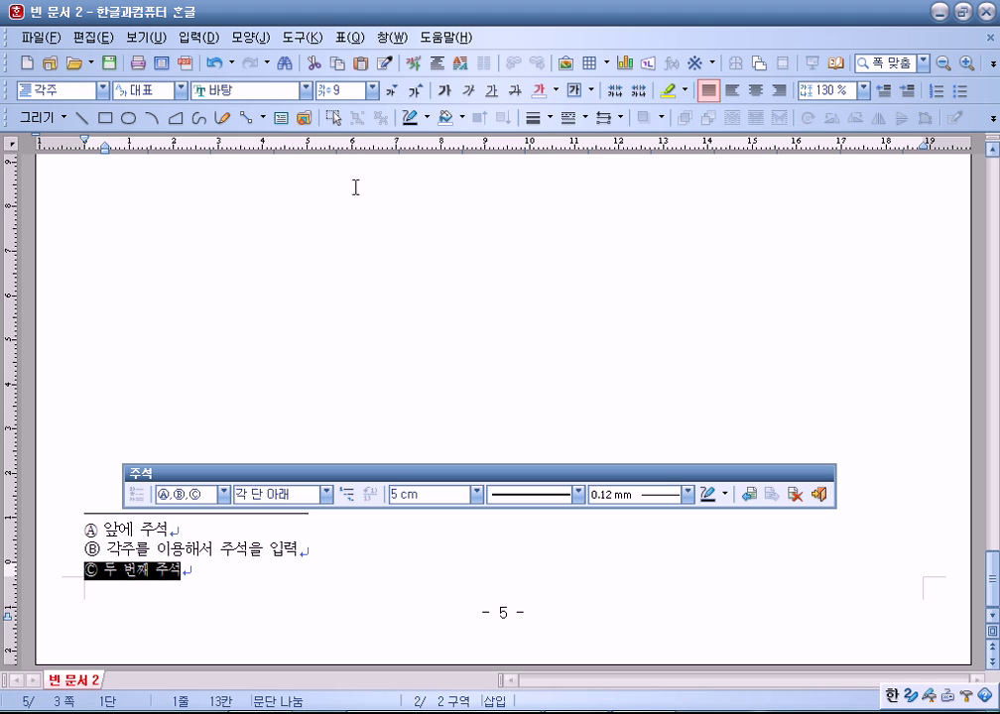
{"action": "left_click", "coordinate": [416, 90]}
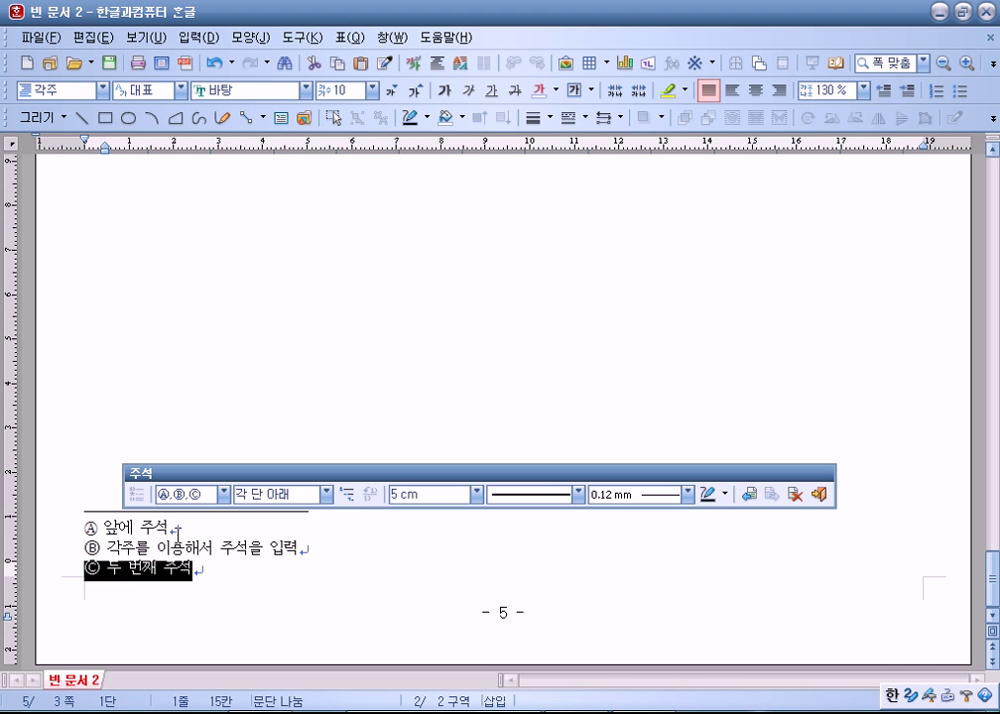
Step: Enlarge the whole first footnote, number mark and text, by one point and return to the body text
{"action": "left_click", "coordinate": [314, 401]}
{"action": "left_click", "coordinate": [166, 528]}
{"action": "triple_click", "coordinate": [166, 528]}
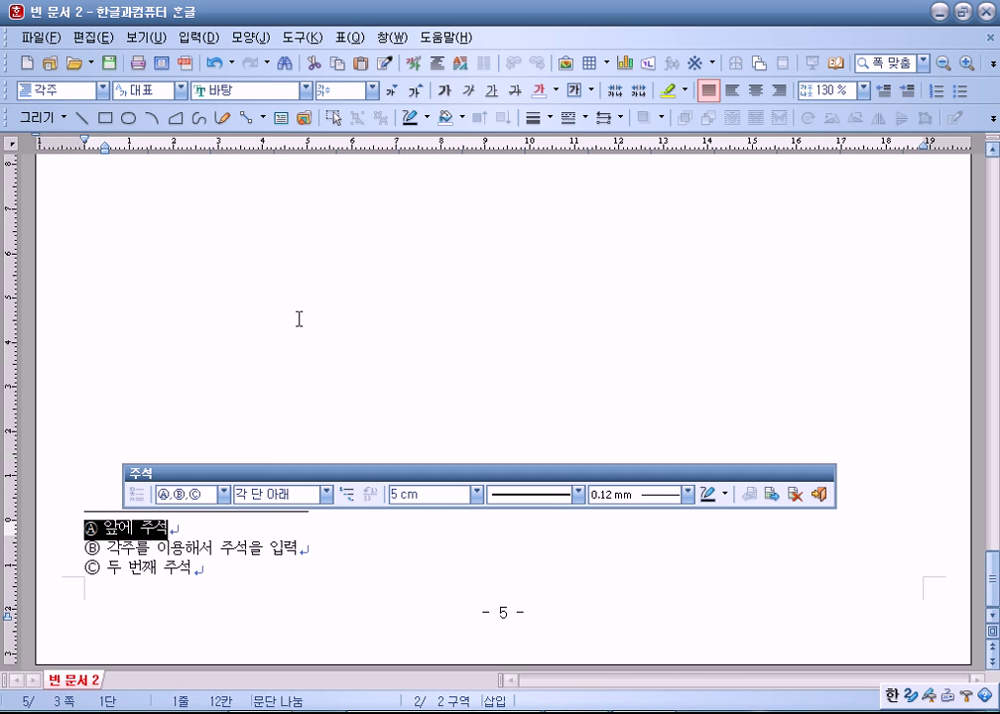
{"action": "left_click", "coordinate": [413, 91]}
{"action": "left_click", "coordinate": [279, 266]}
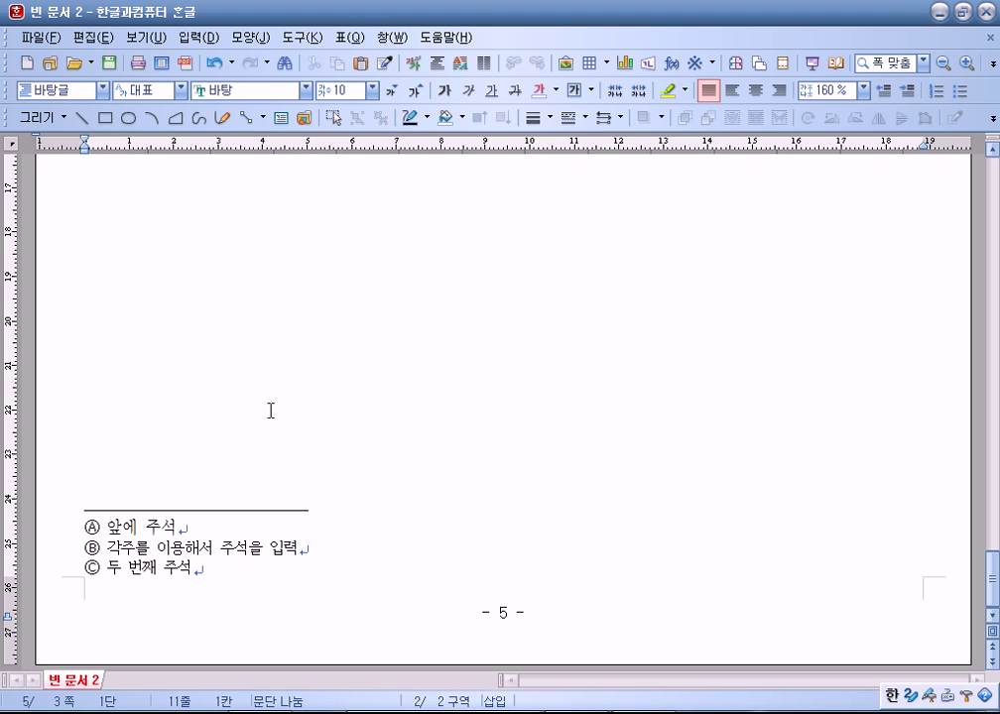
Step: Center the title line 차세대 국가전략산업 ‘스마트 무인기’ above the body text
{"action": "scroll", "coordinate": [271, 410], "scroll_direction": "up", "scroll_amount": 10}
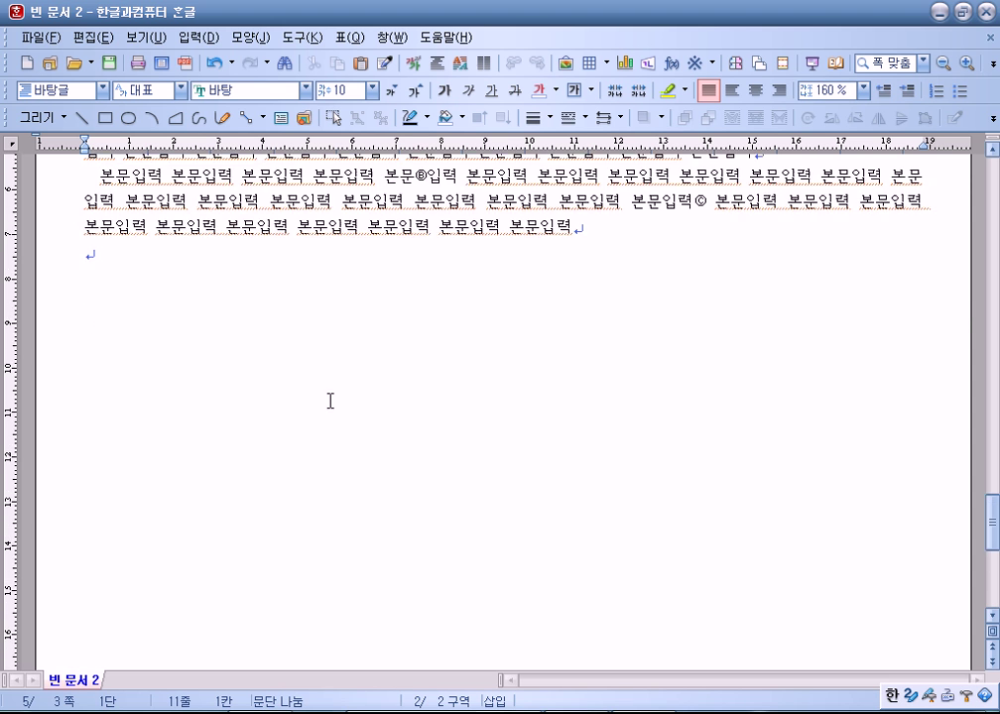
{"action": "double_click", "coordinate": [107, 424]}
{"action": "left_click_drag", "start_coordinate": [149, 416], "coordinate": [420, 418]}
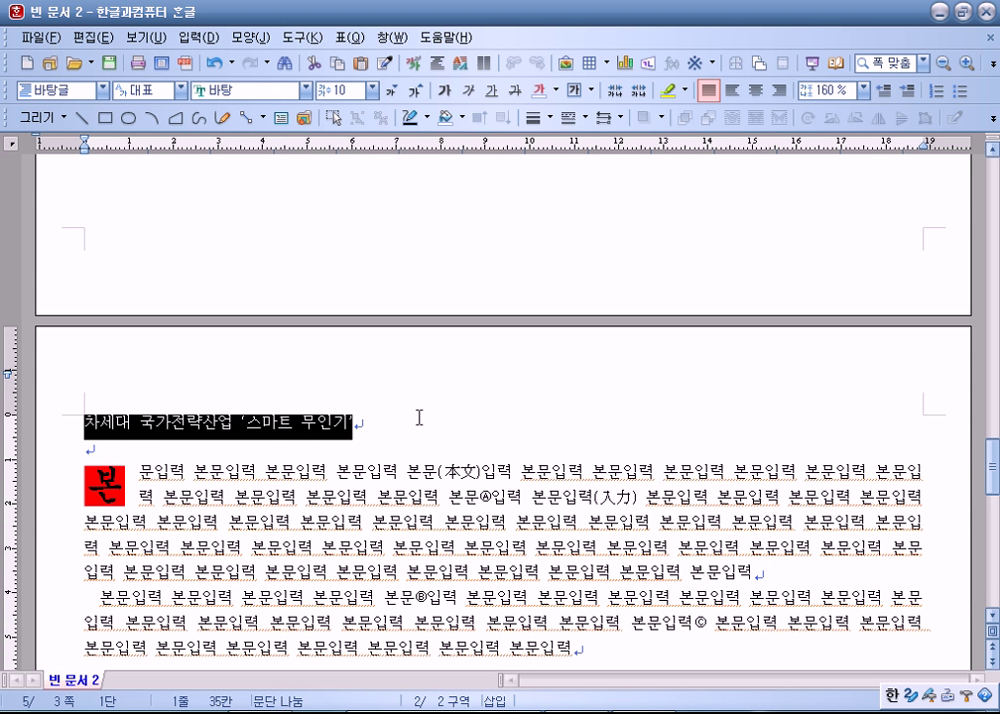
{"action": "left_click", "coordinate": [756, 90]}
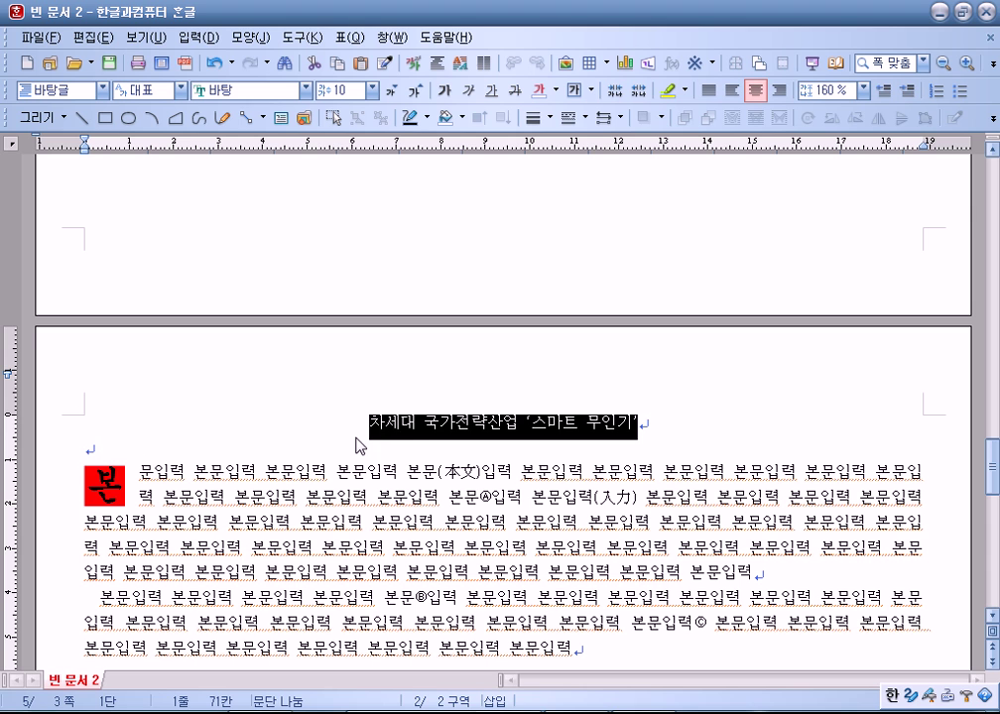
Step: Try changing the footnotes' placement to 오른쪽 단 아래
{"action": "scroll", "coordinate": [364, 434], "scroll_direction": "down", "scroll_amount": 10}
{"action": "scroll", "coordinate": [364, 435], "scroll_direction": "down", "scroll_amount": 3}
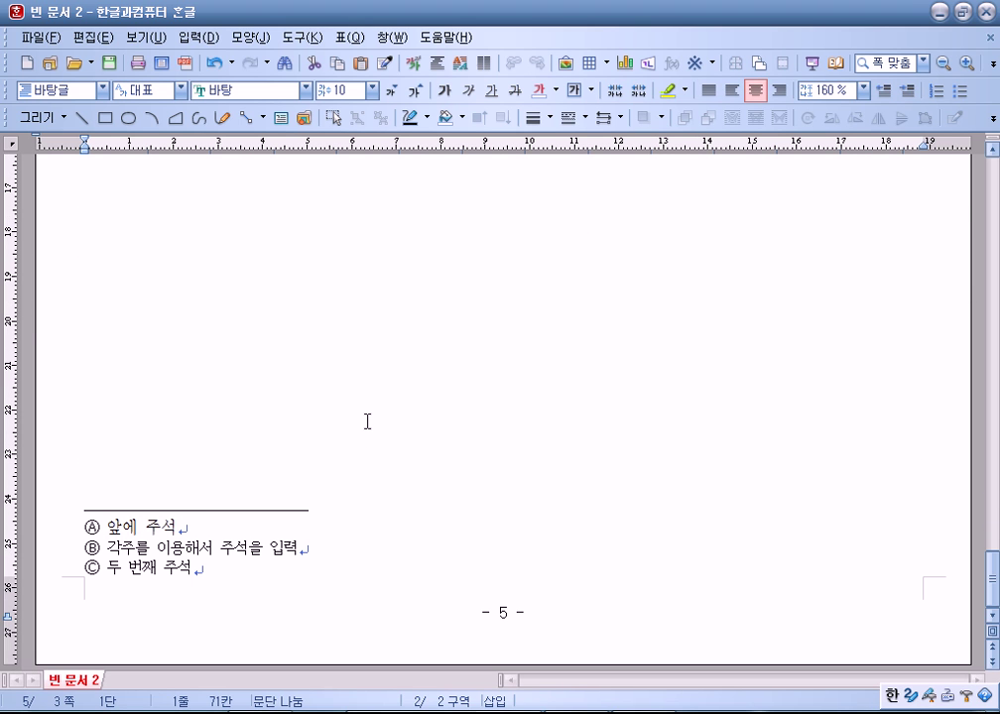
{"action": "left_click", "coordinate": [212, 526]}
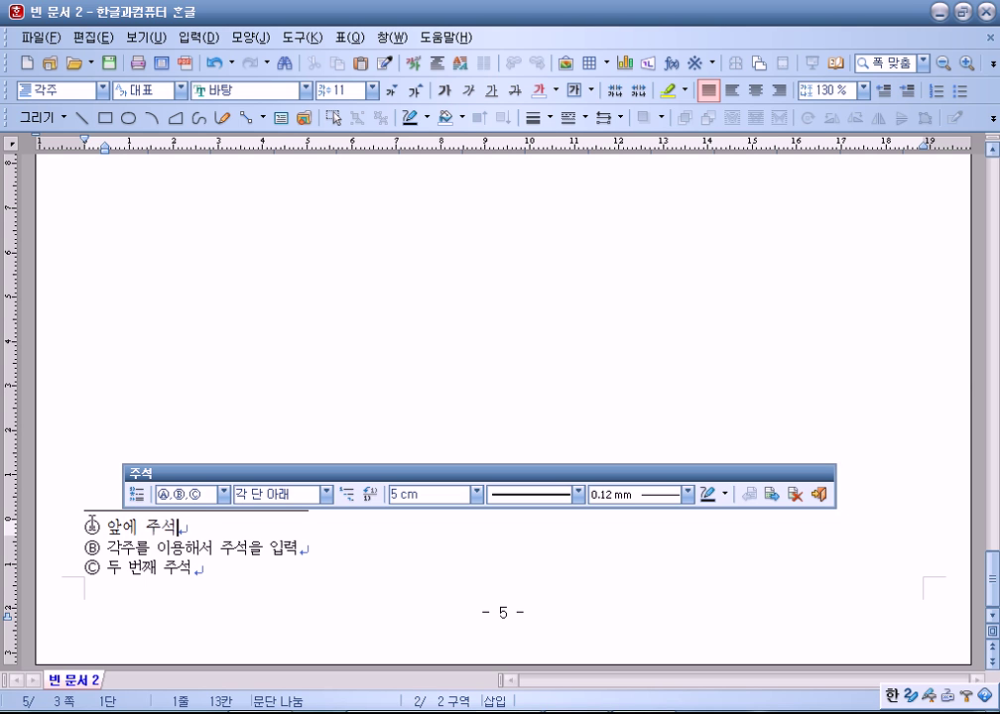
{"action": "left_click_drag", "start_coordinate": [87, 522], "coordinate": [187, 529]}
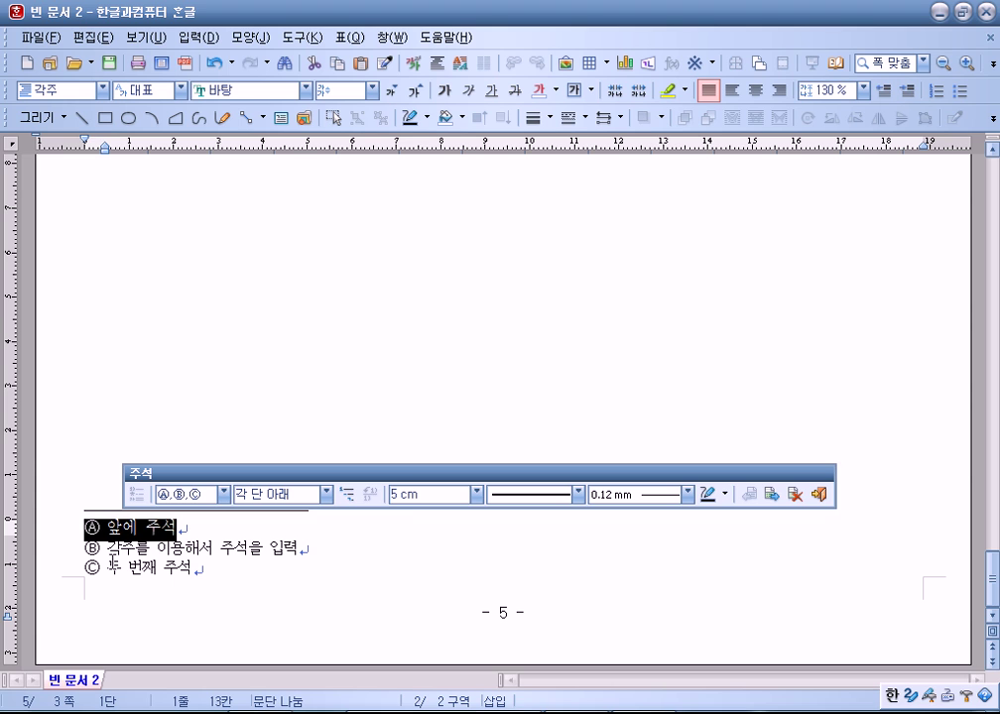
{"action": "left_click", "coordinate": [232, 572]}
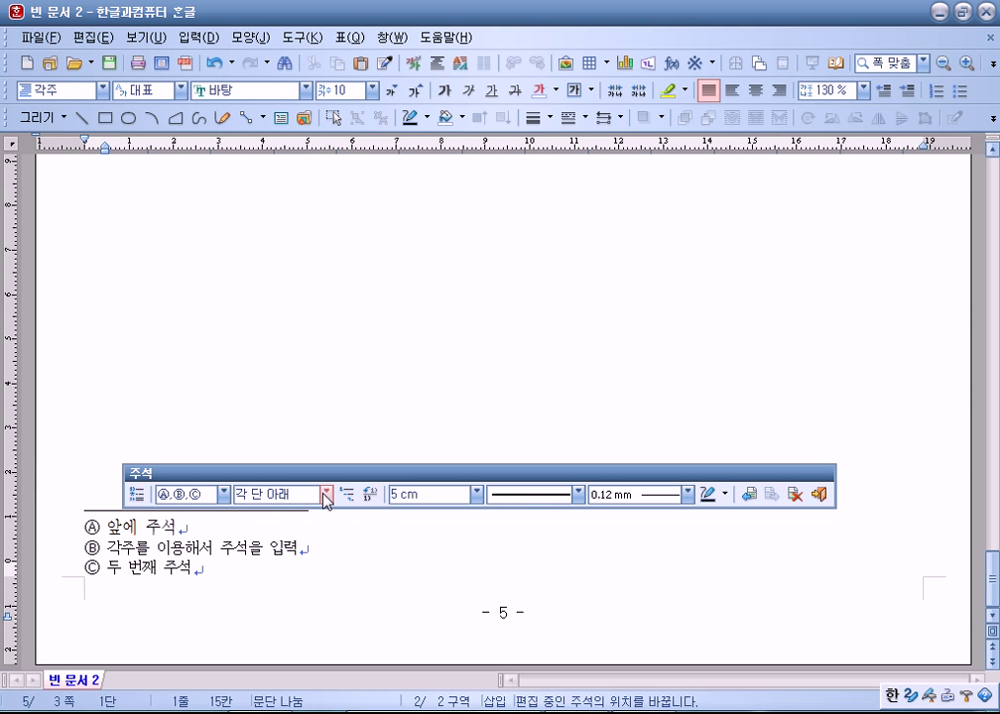
{"action": "left_click", "coordinate": [203, 528]}
{"action": "left_click", "coordinate": [238, 549]}
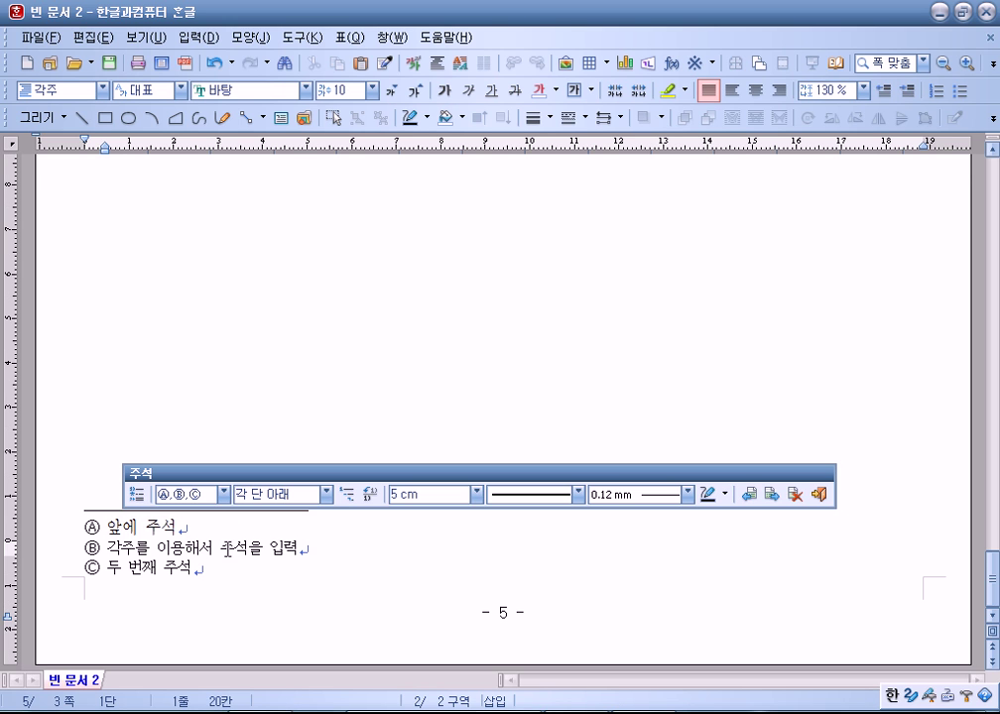
{"action": "left_click", "coordinate": [326, 494]}
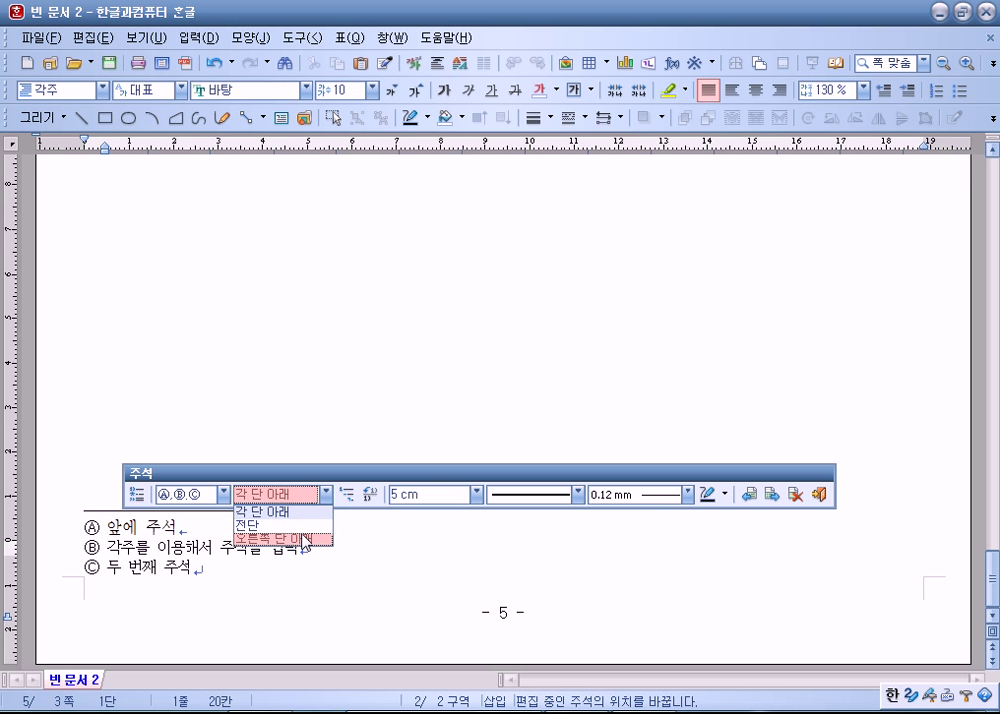
{"action": "left_click", "coordinate": [319, 539]}
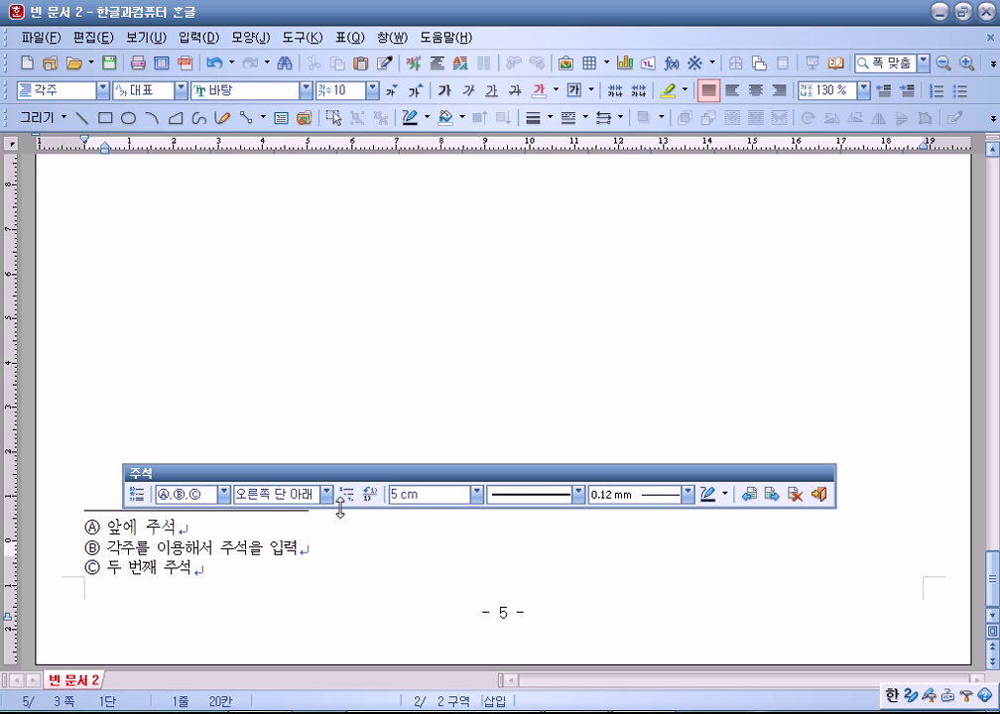
{"action": "left_click", "coordinate": [774, 494]}
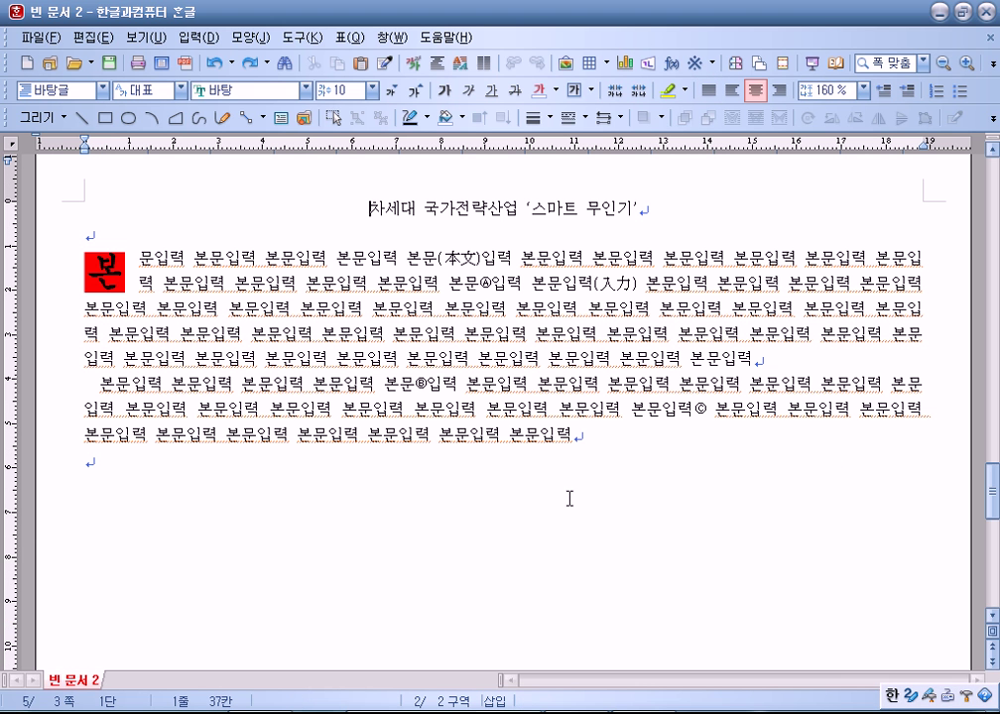
{"action": "scroll", "coordinate": [506, 513], "scroll_direction": "down", "scroll_amount": 10}
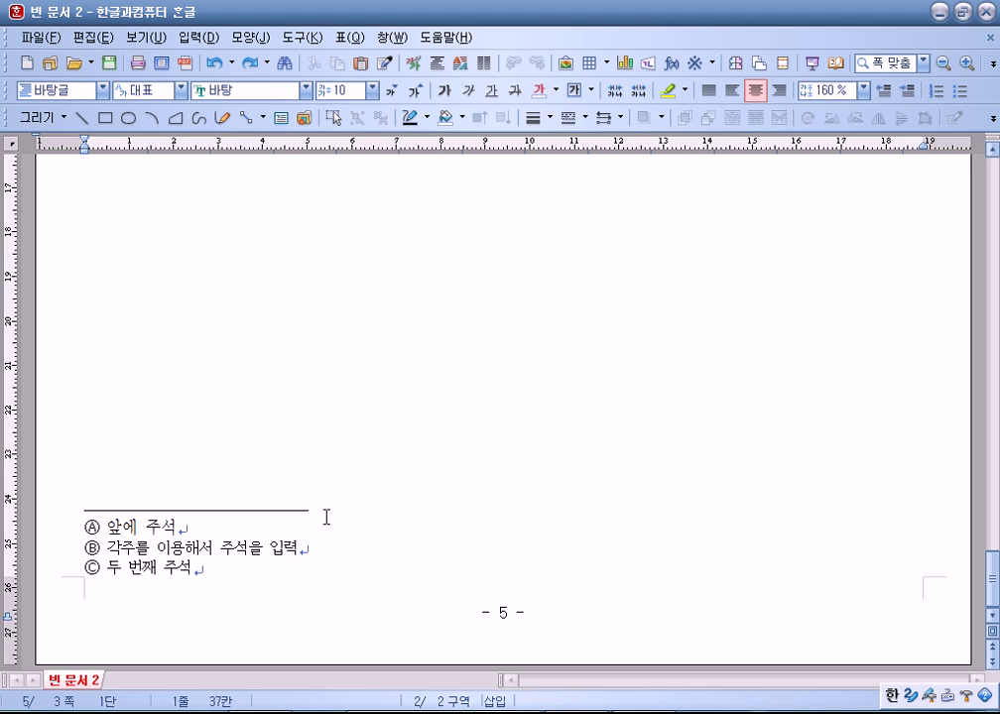
{"action": "left_click", "coordinate": [105, 527]}
{"action": "left_click_drag", "start_coordinate": [105, 527], "coordinate": [159, 527]}
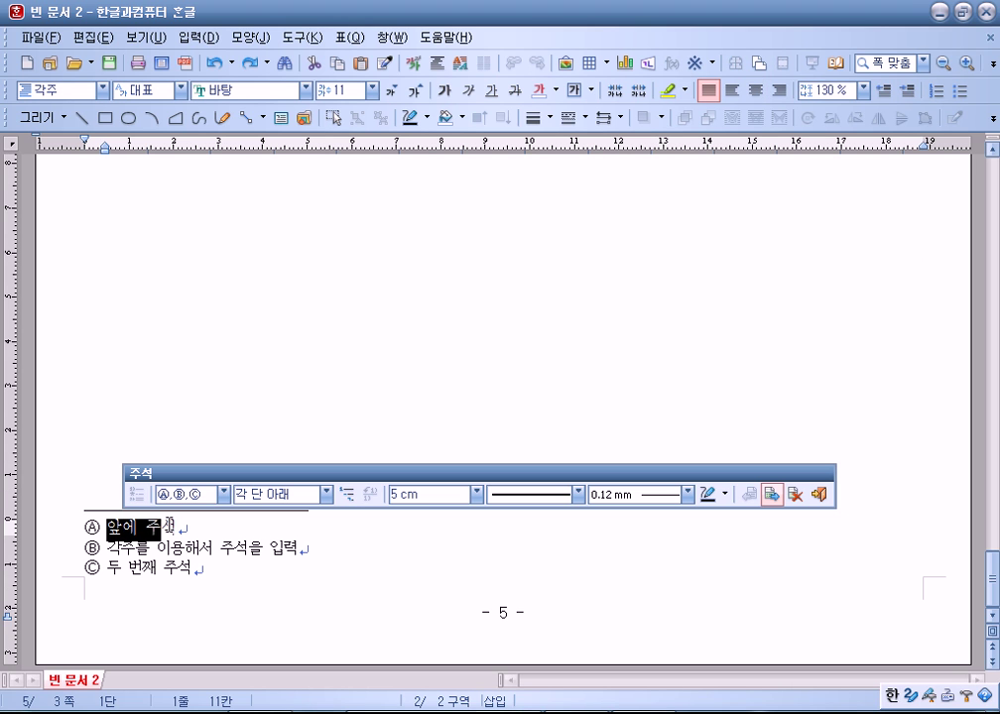
{"action": "left_click", "coordinate": [252, 419]}
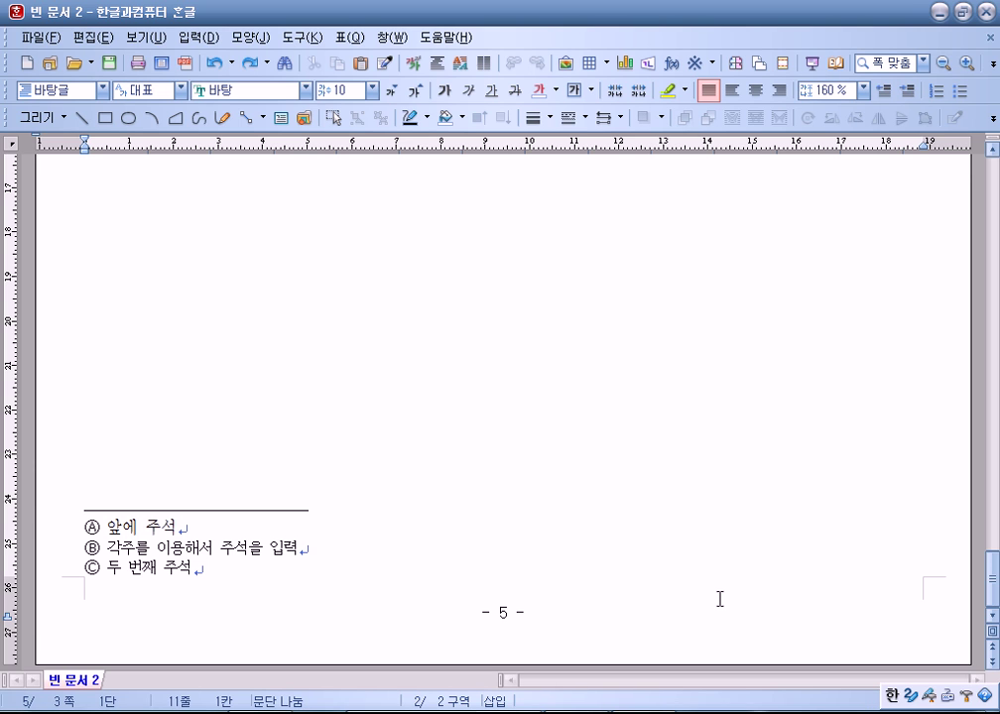
Step: Place the cursor in the third line of the body text and browse for a picture to insert in the ITQ Picture folder
{"action": "scroll", "coordinate": [427, 332], "scroll_direction": "up", "scroll_amount": 7}
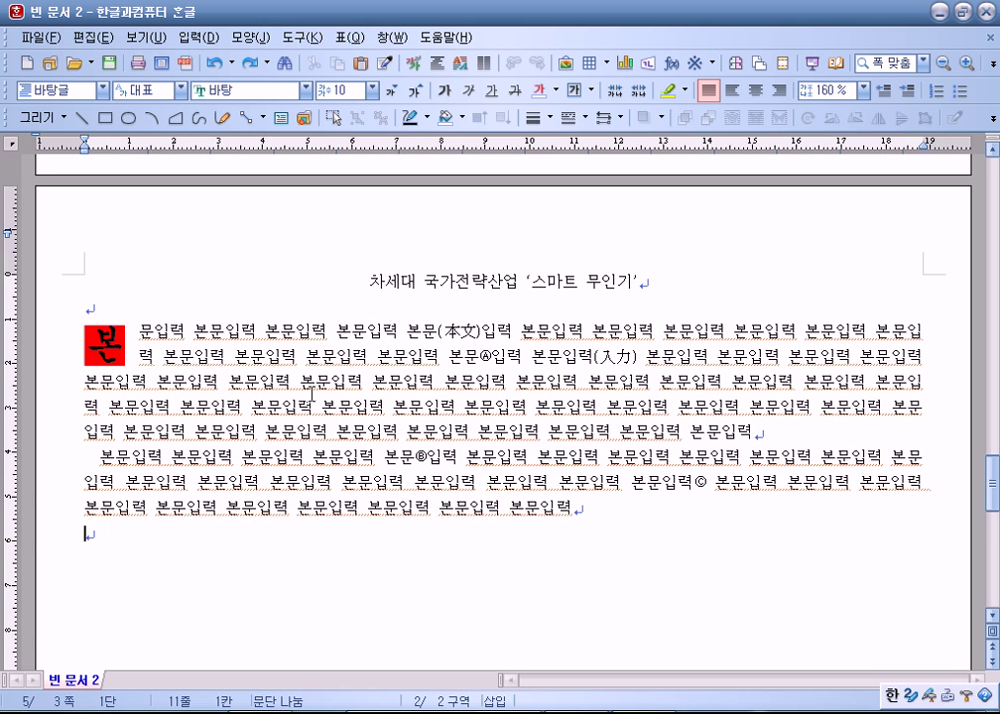
{"action": "left_click", "coordinate": [313, 391]}
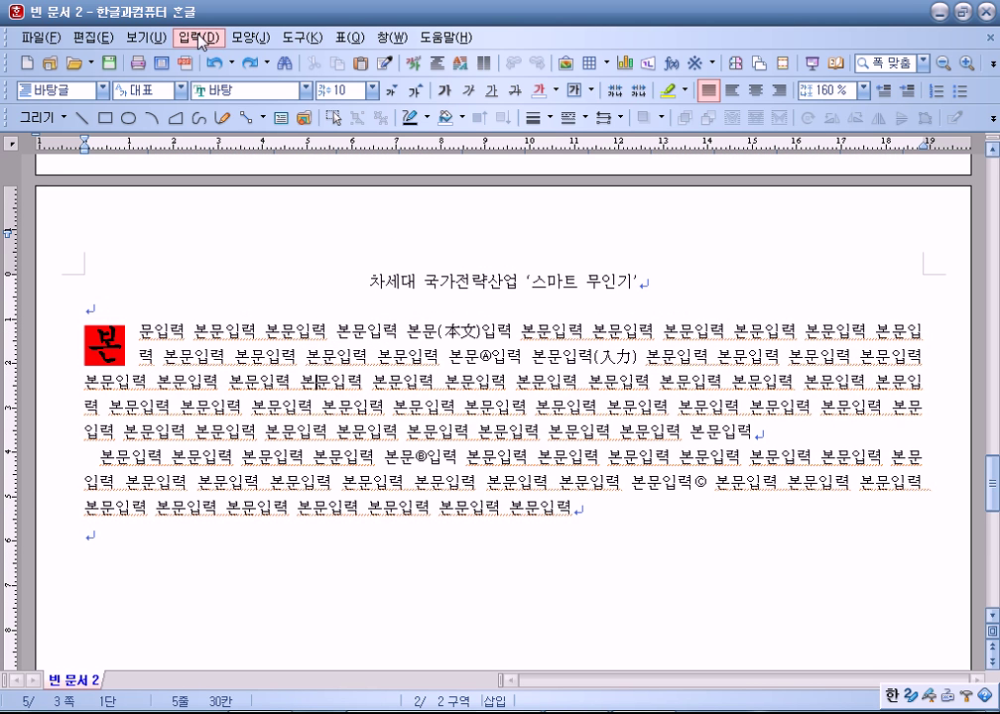
{"action": "left_click", "coordinate": [566, 62]}
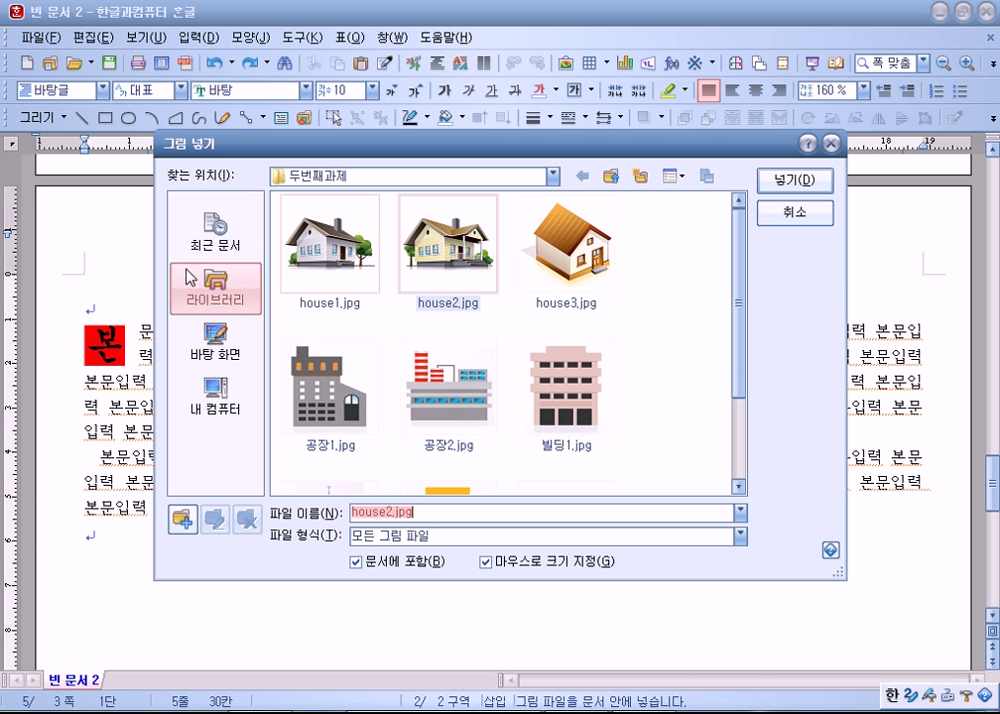
{"action": "left_click", "coordinate": [220, 290]}
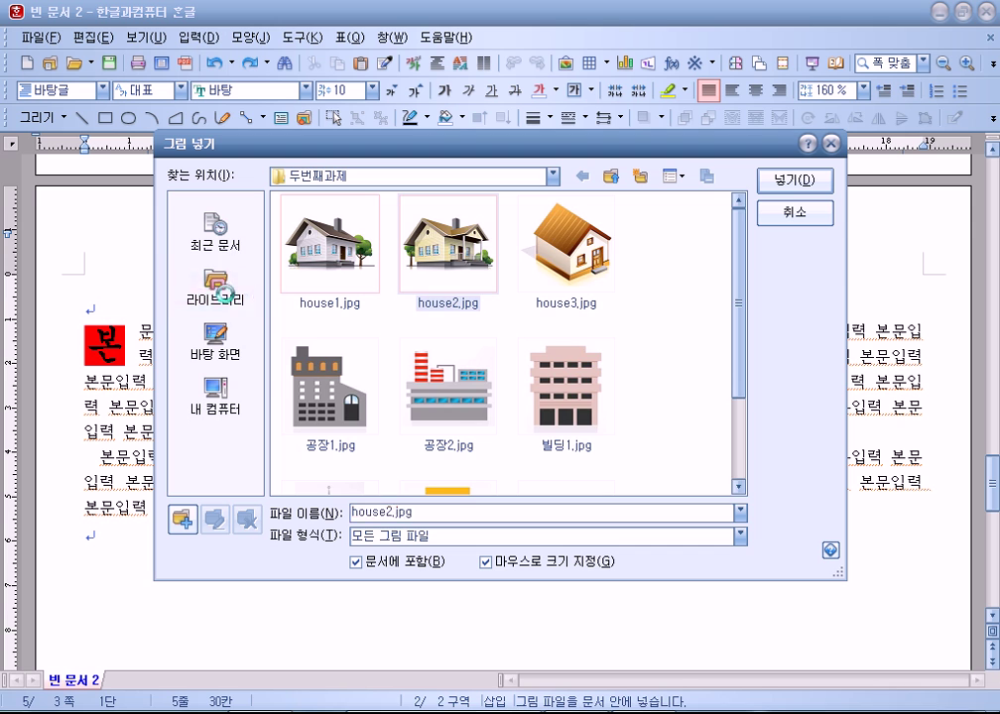
{"action": "double_click", "coordinate": [348, 260]}
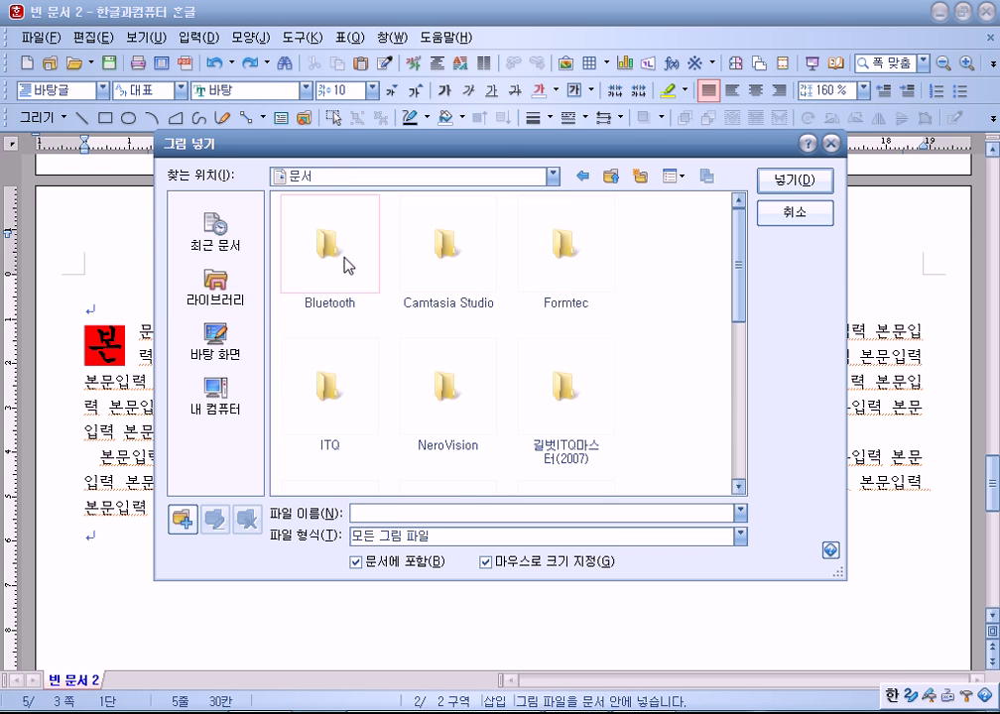
{"action": "left_click", "coordinate": [325, 389]}
{"action": "double_click", "coordinate": [325, 389]}
{"action": "double_click", "coordinate": [337, 254]}
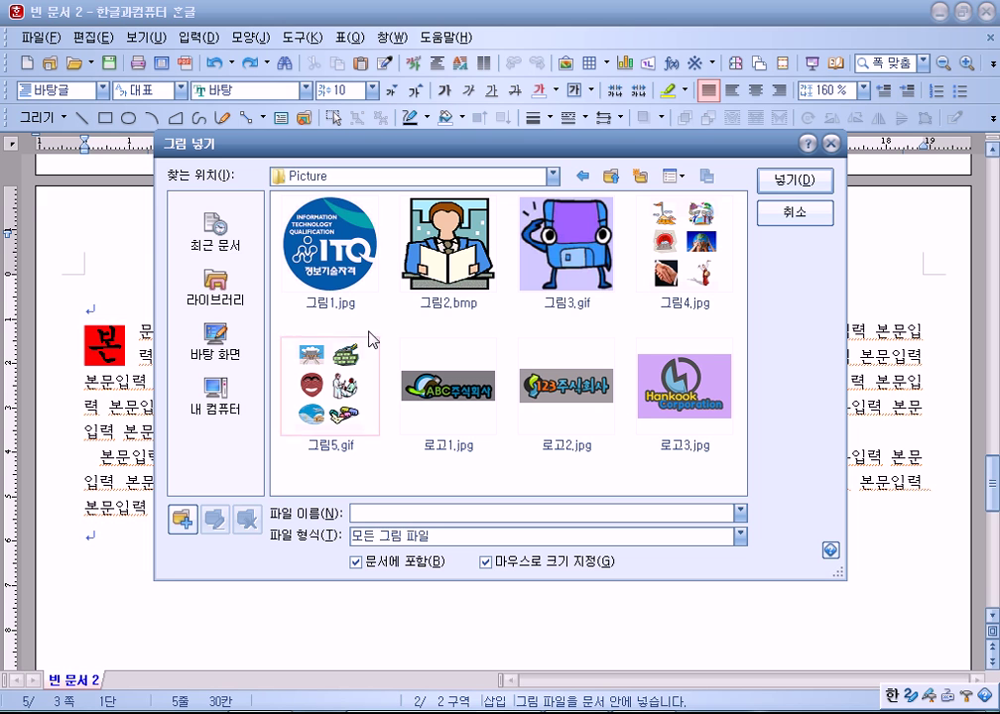
Step: Compare the sample pictures in the folder and select 그림4.jpg for insertion
{"action": "left_click", "coordinate": [338, 303]}
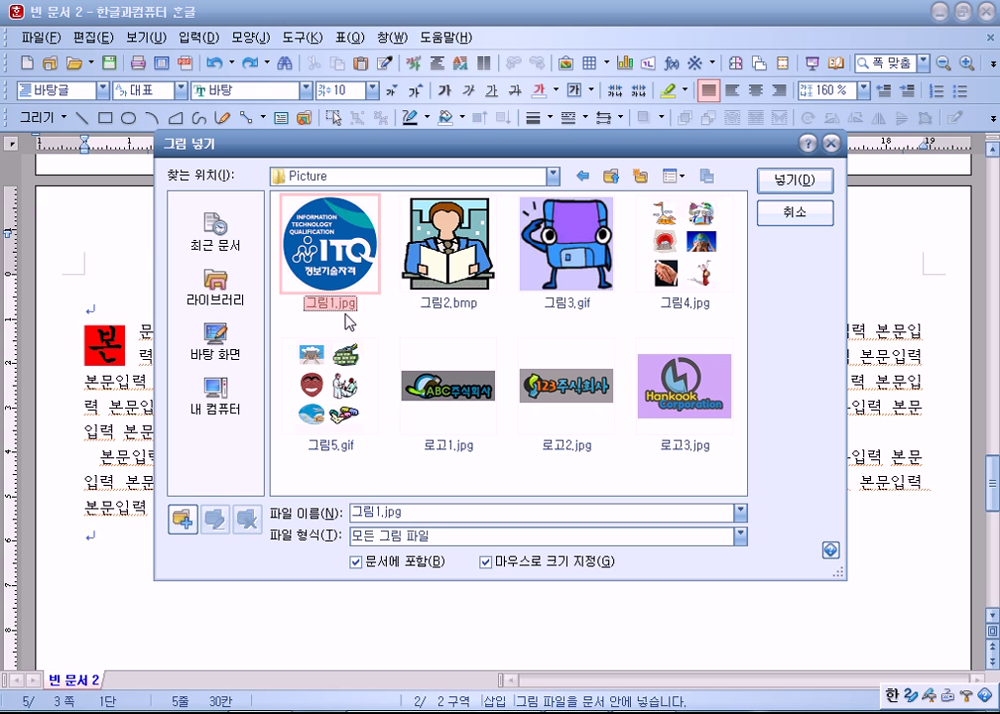
{"action": "left_click", "coordinate": [461, 310]}
{"action": "left_click", "coordinate": [591, 310]}
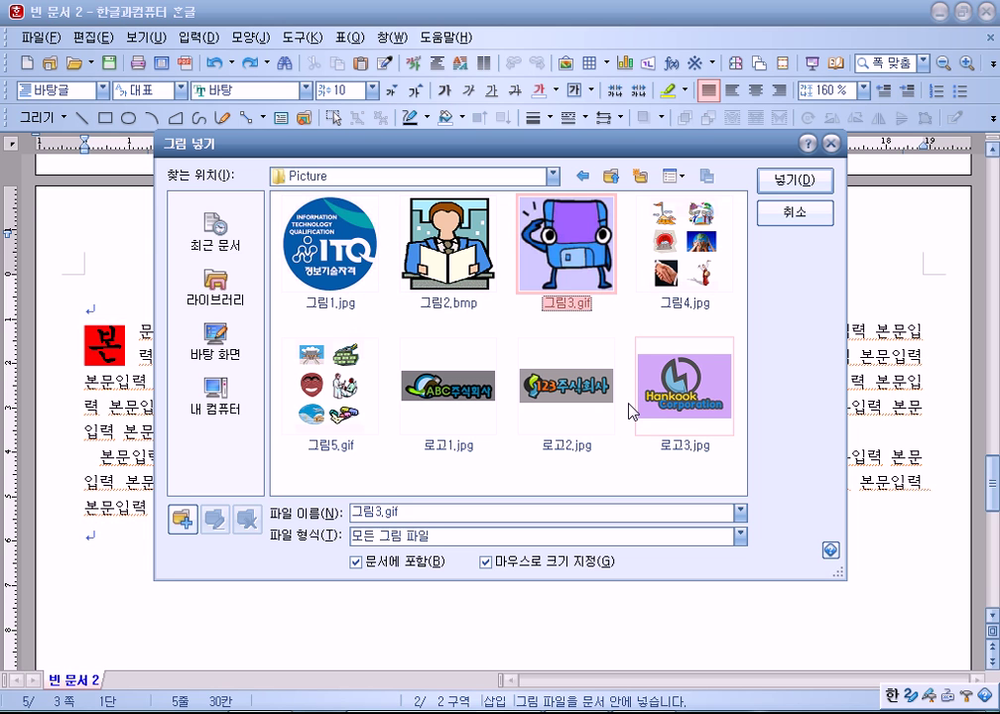
{"action": "left_click", "coordinate": [344, 310]}
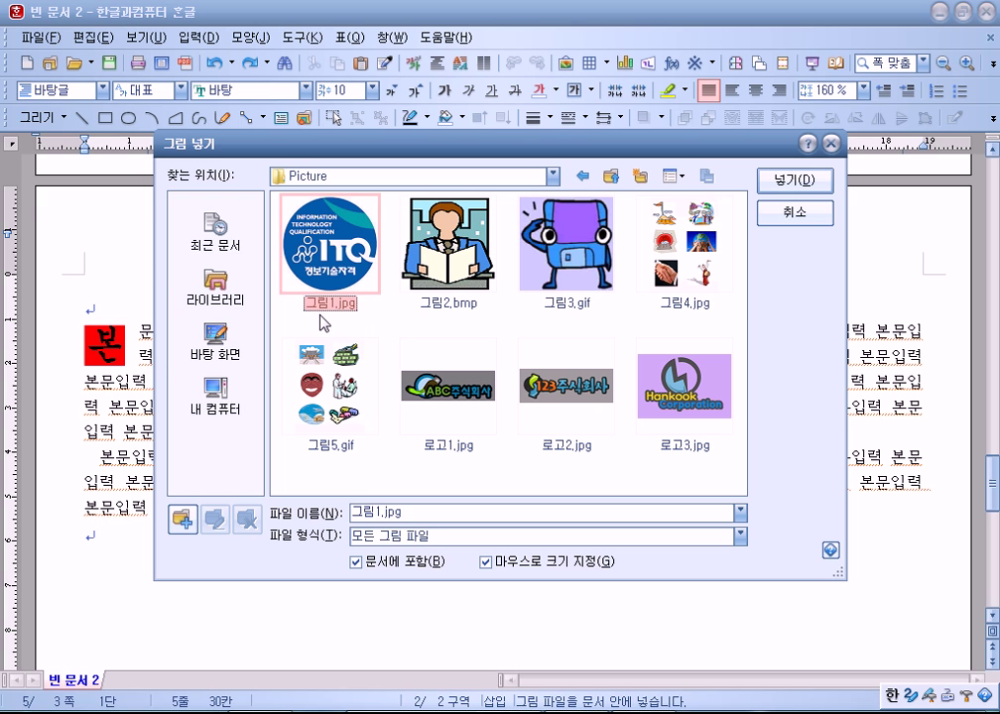
{"action": "left_click", "coordinate": [449, 314]}
{"action": "left_click", "coordinate": [586, 312]}
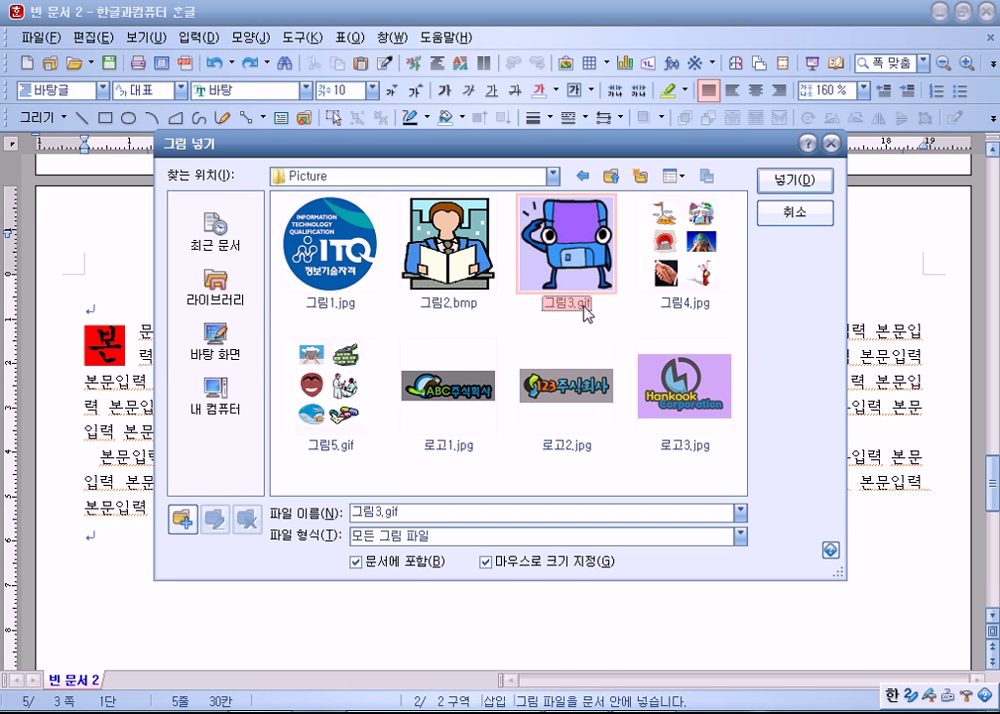
{"action": "left_click", "coordinate": [685, 309]}
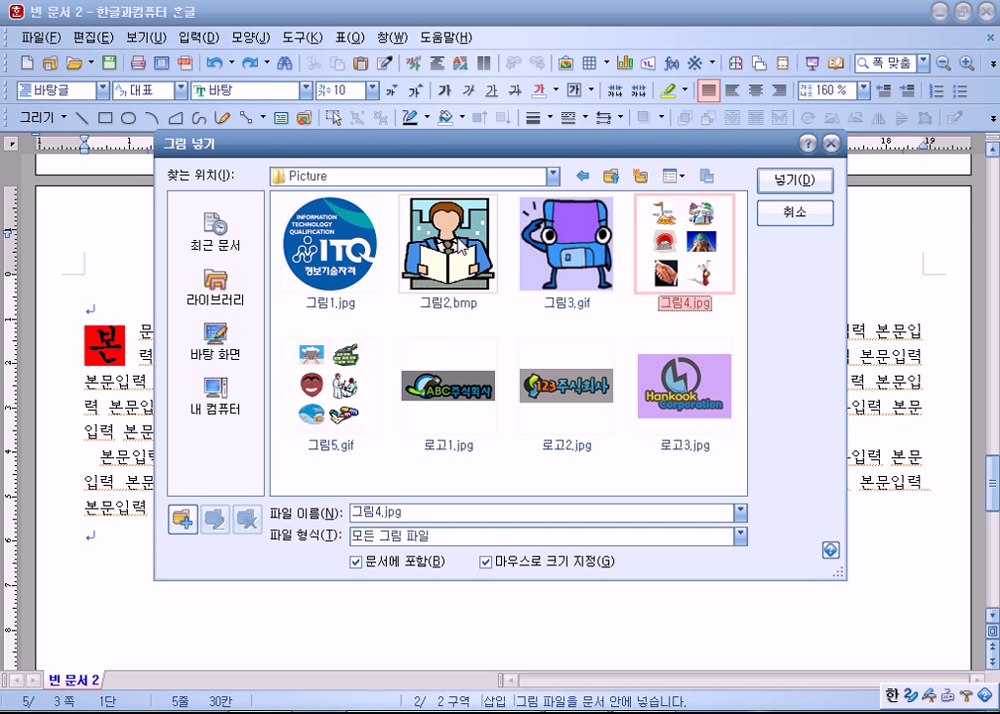
{"action": "left_click", "coordinate": [446, 248]}
{"action": "left_click", "coordinate": [688, 251]}
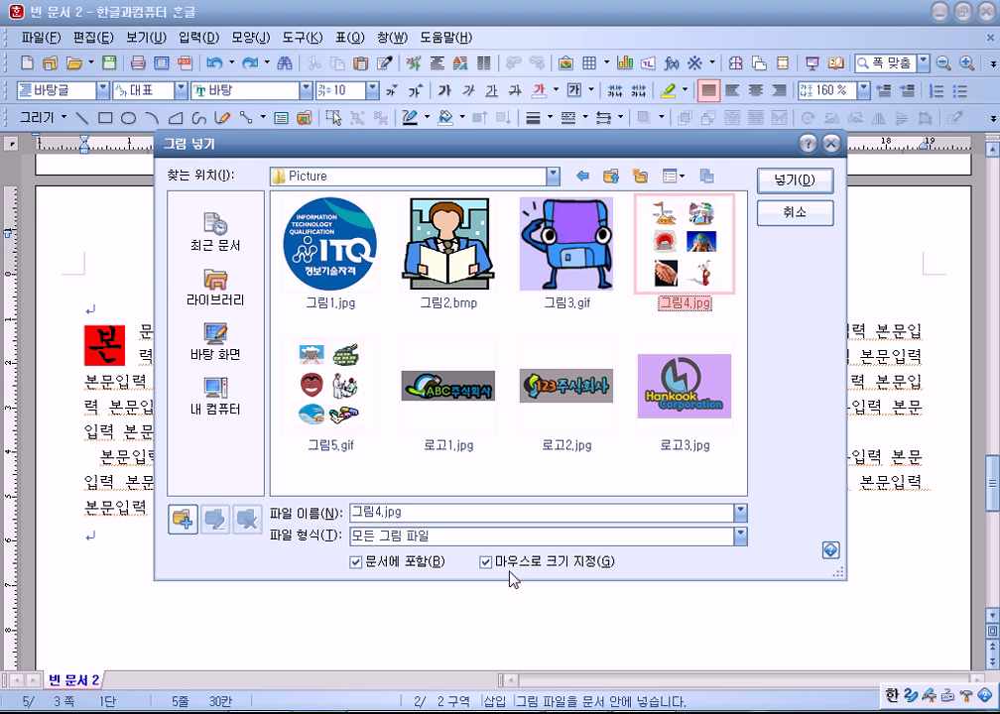
Step: Try inserting 그림4.jpg into the body text at a mouse-drawn size about 37 mm wide, and delete it again
{"action": "left_click", "coordinate": [495, 563]}
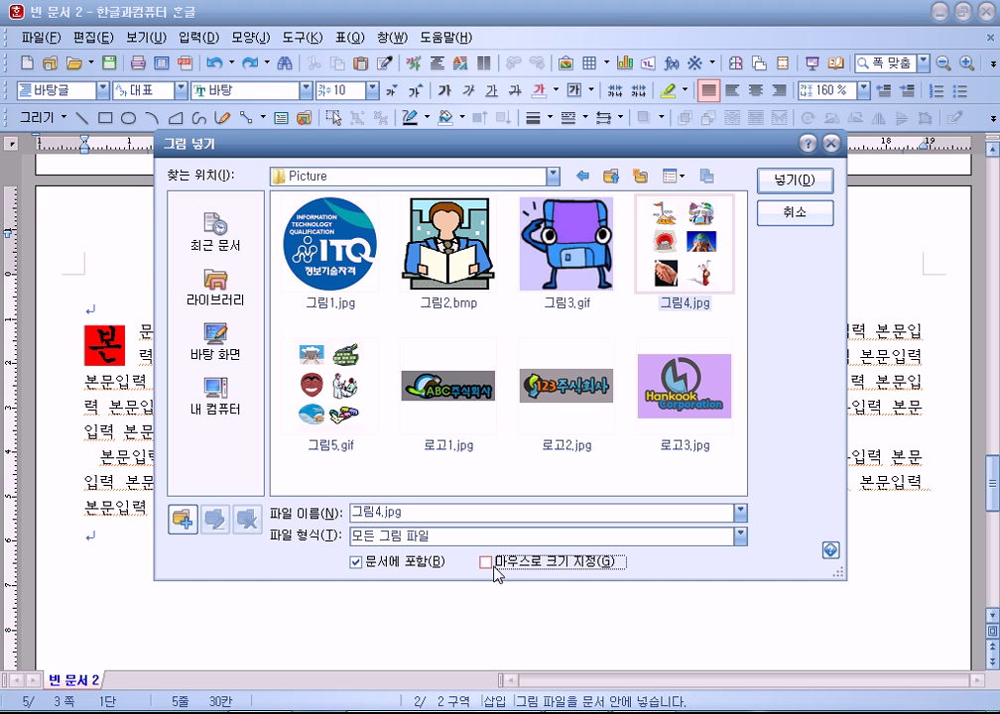
{"action": "left_click_drag", "start_coordinate": [484, 139], "coordinate": [504, 26]}
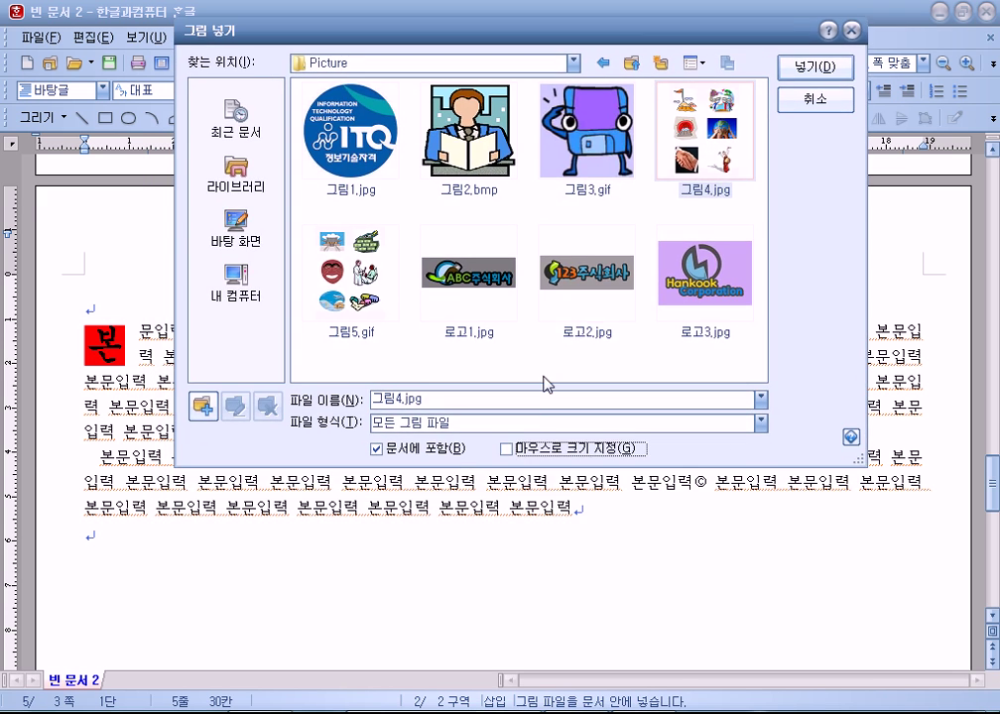
{"action": "left_click", "coordinate": [536, 461]}
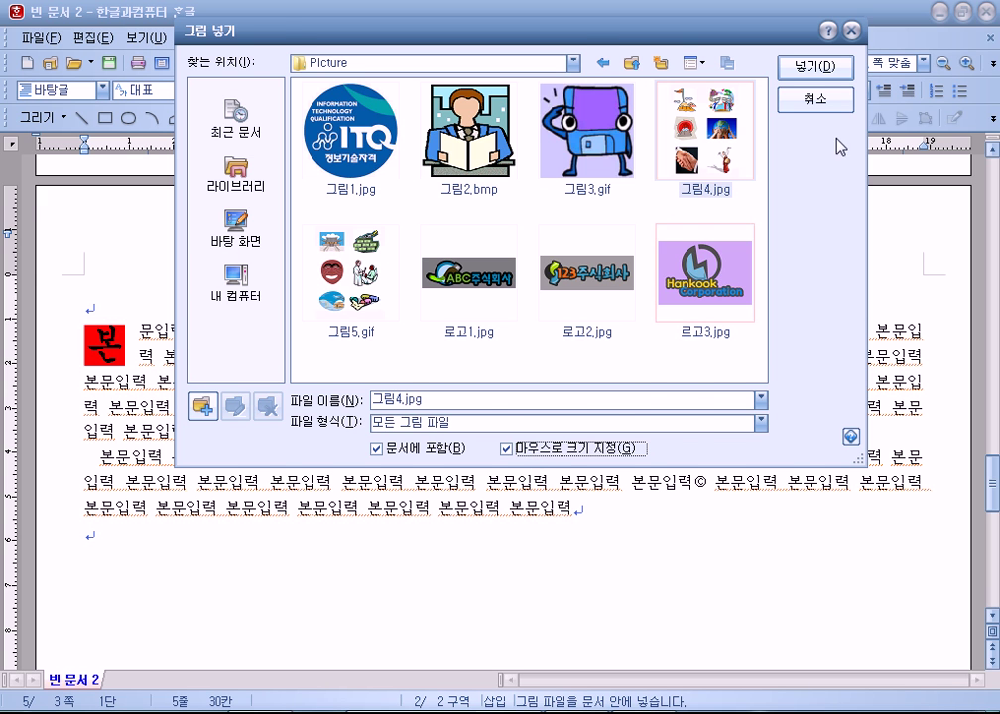
{"action": "left_click", "coordinate": [814, 67]}
{"action": "left_click_drag", "start_coordinate": [462, 278], "coordinate": [641, 475]}
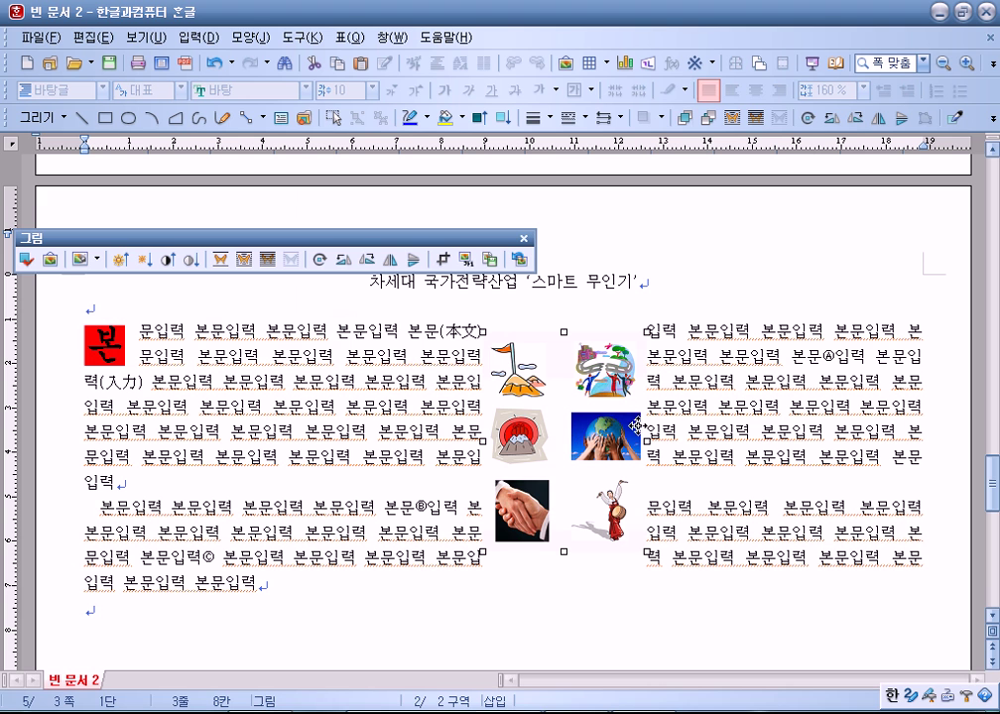
{"action": "key", "text": "Delete"}
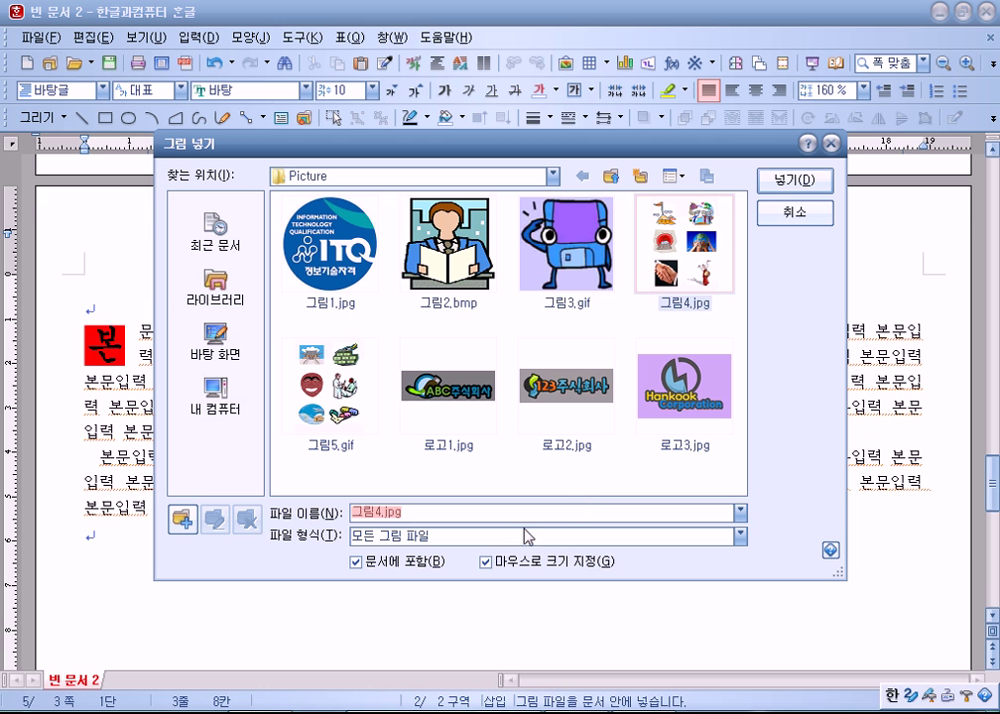
Step: Insert 그림4.jpg at its original size with 마우스로 크기 지정 turned off, and select the inserted picture
{"action": "left_click", "coordinate": [489, 561]}
{"action": "left_click", "coordinate": [794, 180]}
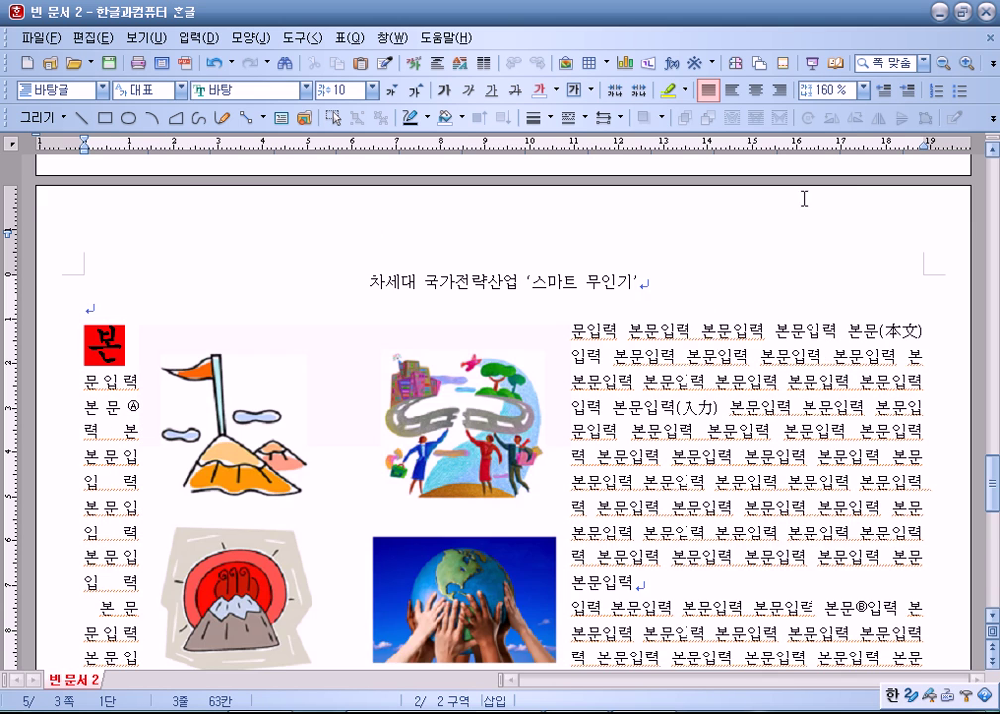
{"action": "scroll", "coordinate": [496, 347], "scroll_direction": "down", "scroll_amount": 5}
{"action": "scroll", "coordinate": [476, 402], "scroll_direction": "up", "scroll_amount": 3}
{"action": "left_click", "coordinate": [476, 402]}
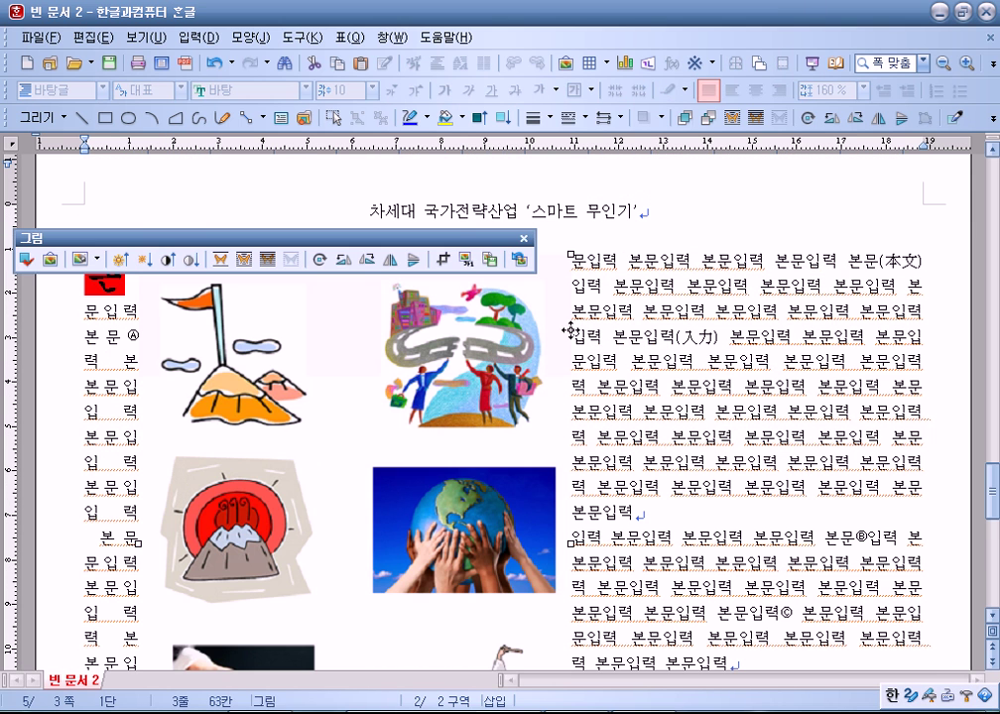
Step: Crop the inserted picture down to the image of the globe held up by hands
{"action": "left_click_drag", "start_coordinate": [436, 241], "coordinate": [563, 163]}
{"action": "left_click", "coordinate": [568, 193]}
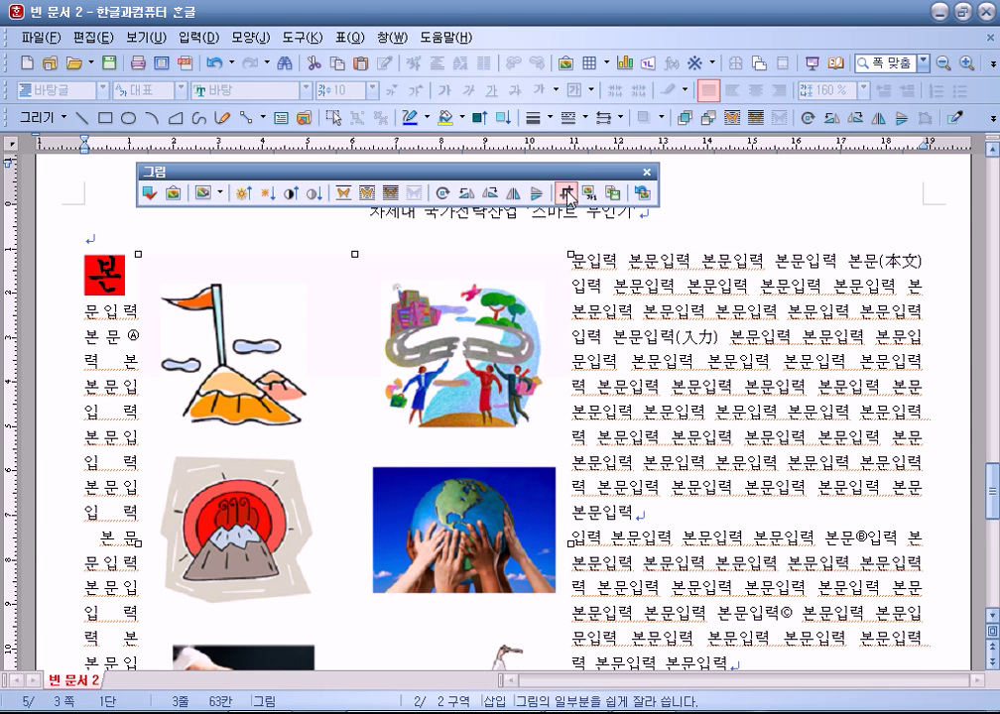
{"action": "left_click_drag", "start_coordinate": [354, 277], "coordinate": [375, 467]}
{"action": "scroll", "coordinate": [546, 486], "scroll_direction": "down", "scroll_amount": 3}
{"action": "scroll", "coordinate": [582, 480], "scroll_direction": "up", "scroll_amount": 3}
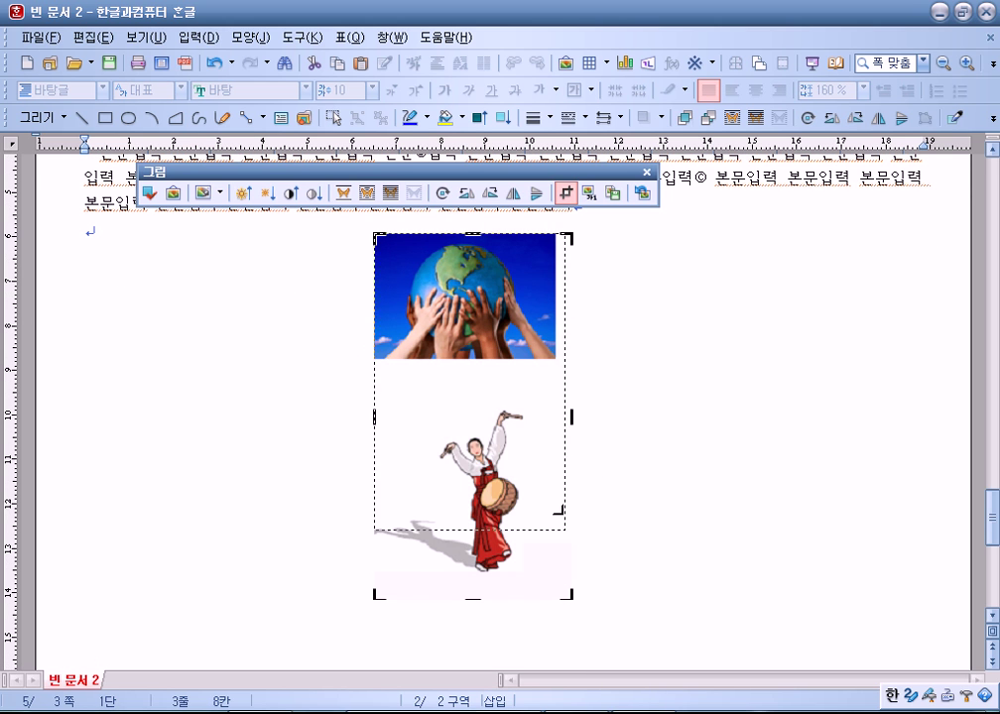
{"action": "left_click", "coordinate": [423, 272]}
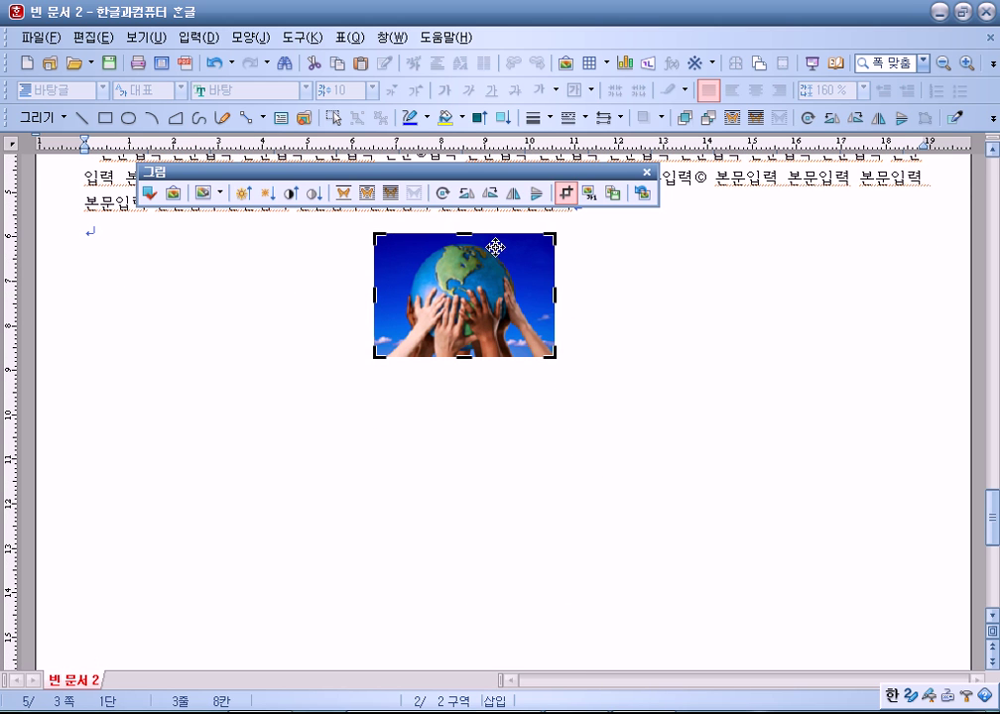
Step: Set the cropped globe picture's width to 30 mm and height to 25 mm, and lock its size with 크기 고정
{"action": "double_click", "coordinate": [420, 289]}
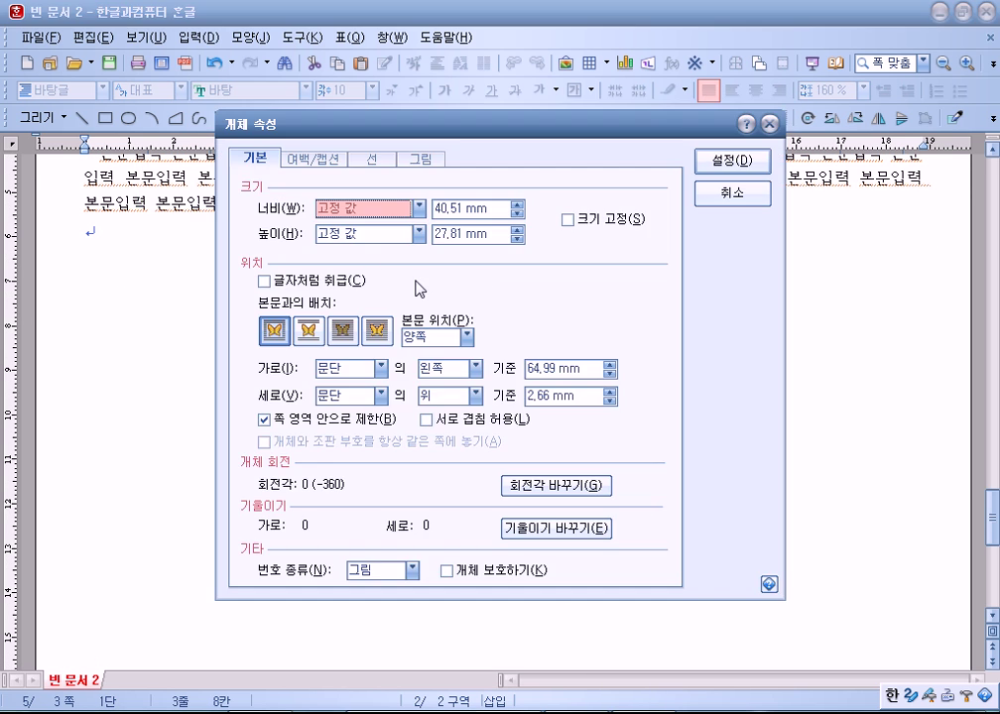
{"action": "left_click", "coordinate": [505, 213]}
{"action": "type", "text": "30"}
{"action": "key", "text": "Tab"}
{"action": "key", "text": "Tab"}
{"action": "type", "text": "25"}
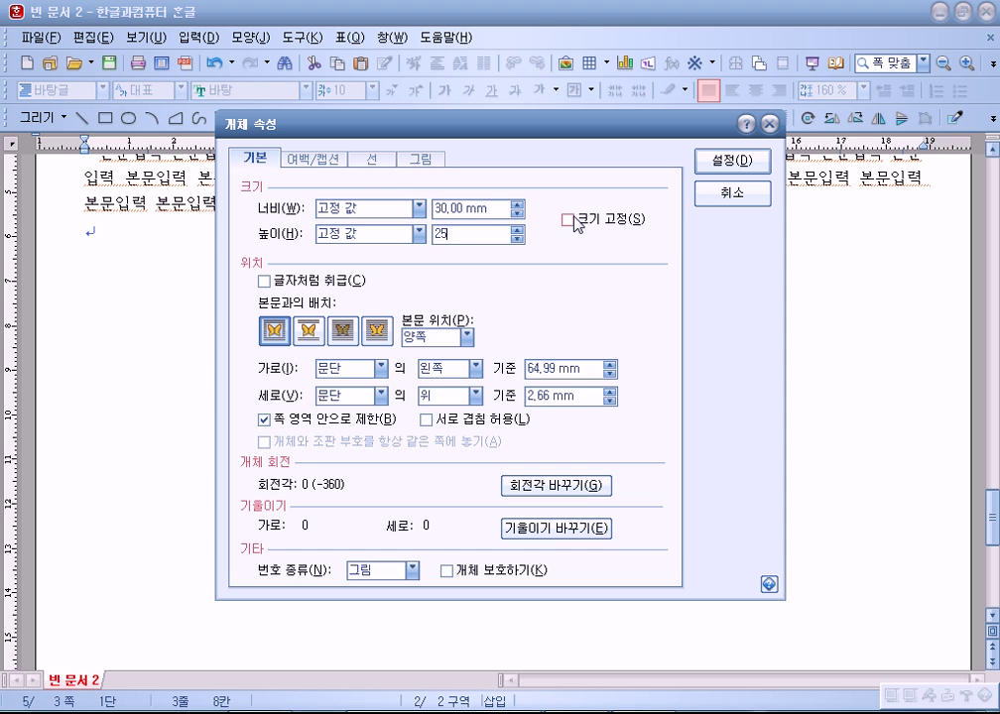
{"action": "key", "text": "alt+s"}
Step: Increase the globe picture's left outer margin, use square text wrapping, and apply the object properties
{"action": "left_click", "coordinate": [326, 160]}
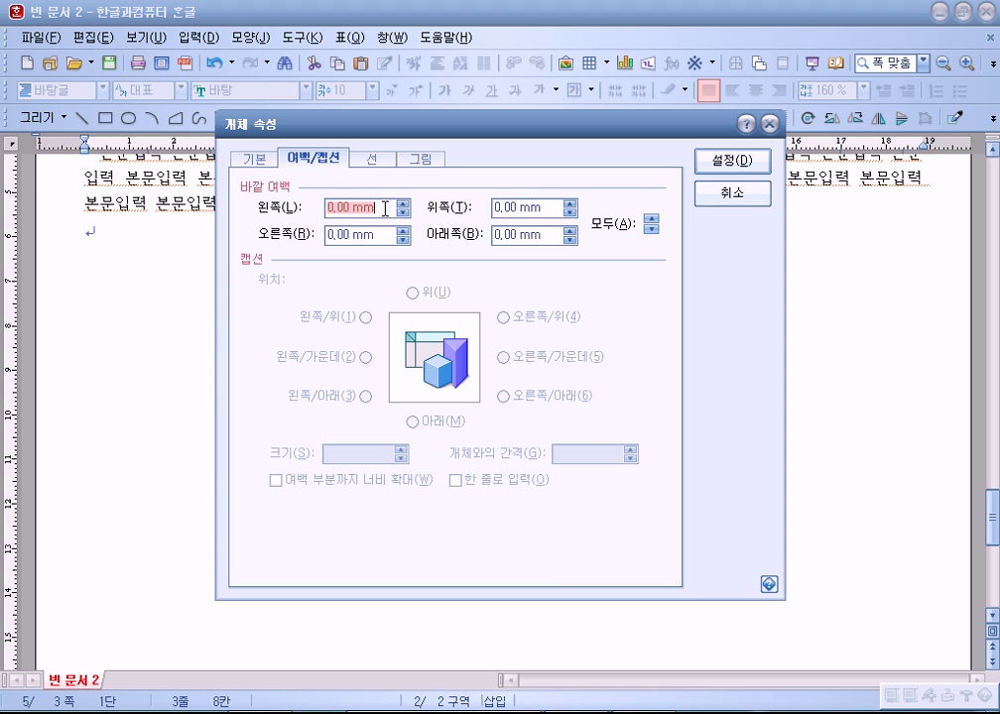
{"action": "left_click", "coordinate": [403, 204]}
{"action": "left_click", "coordinate": [254, 161]}
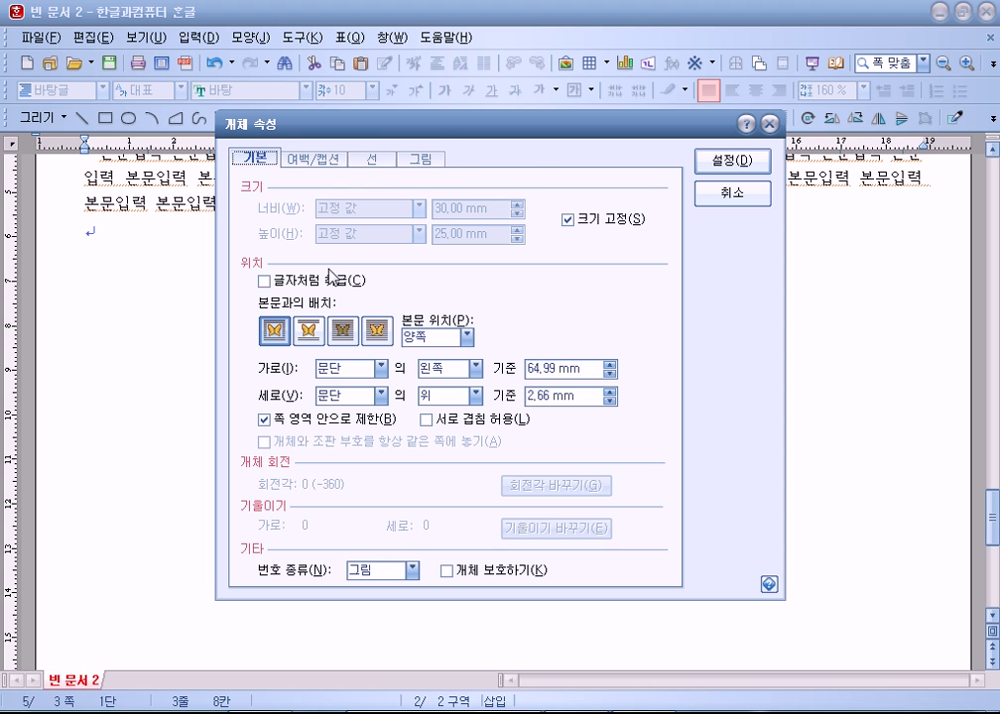
{"action": "left_click", "coordinate": [281, 333]}
{"action": "left_click", "coordinate": [732, 159]}
Step: Move the globe picture to the right edge of the first body paragraph, level with its first line
{"action": "left_click_drag", "start_coordinate": [449, 509], "coordinate": [853, 295]}
{"action": "left_click", "coordinate": [615, 397]}
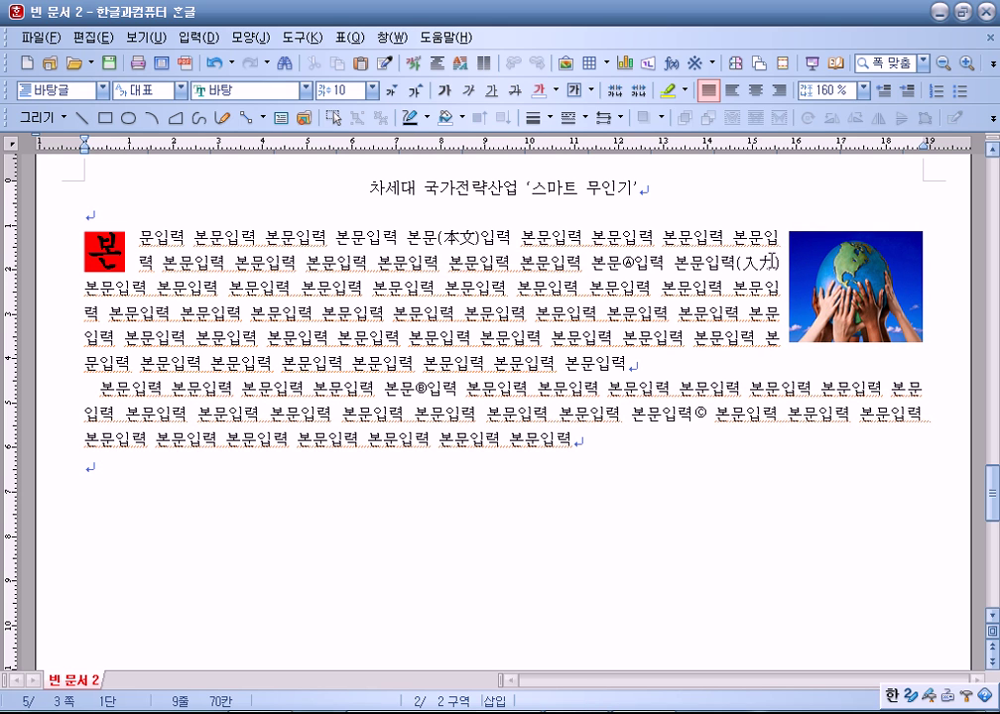
{"action": "left_click", "coordinate": [792, 290]}
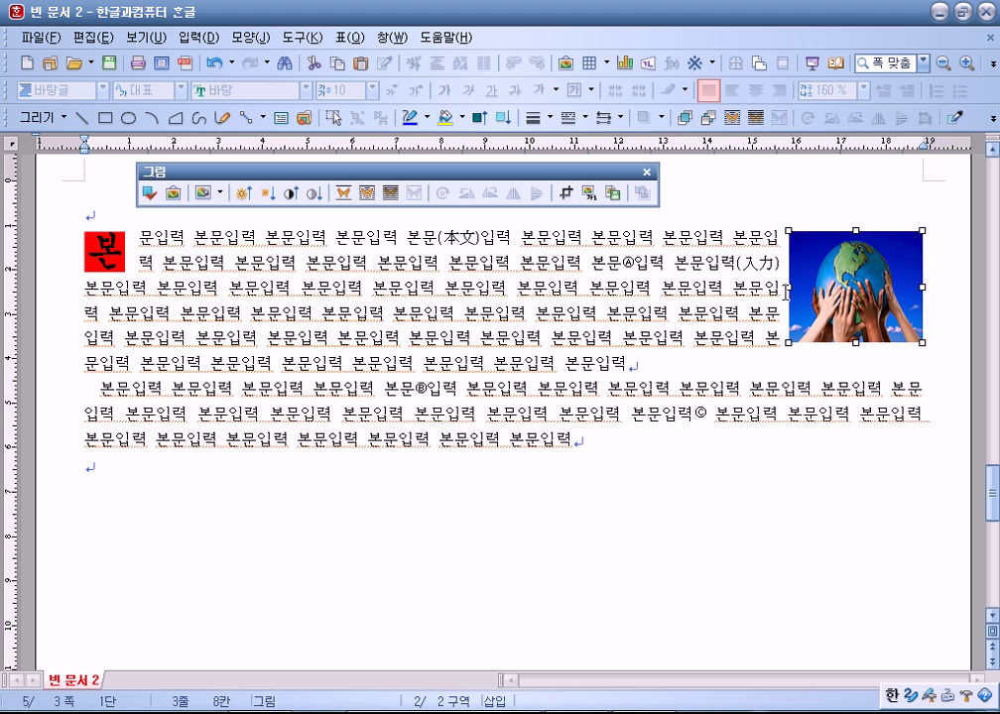
{"action": "left_click", "coordinate": [708, 314]}
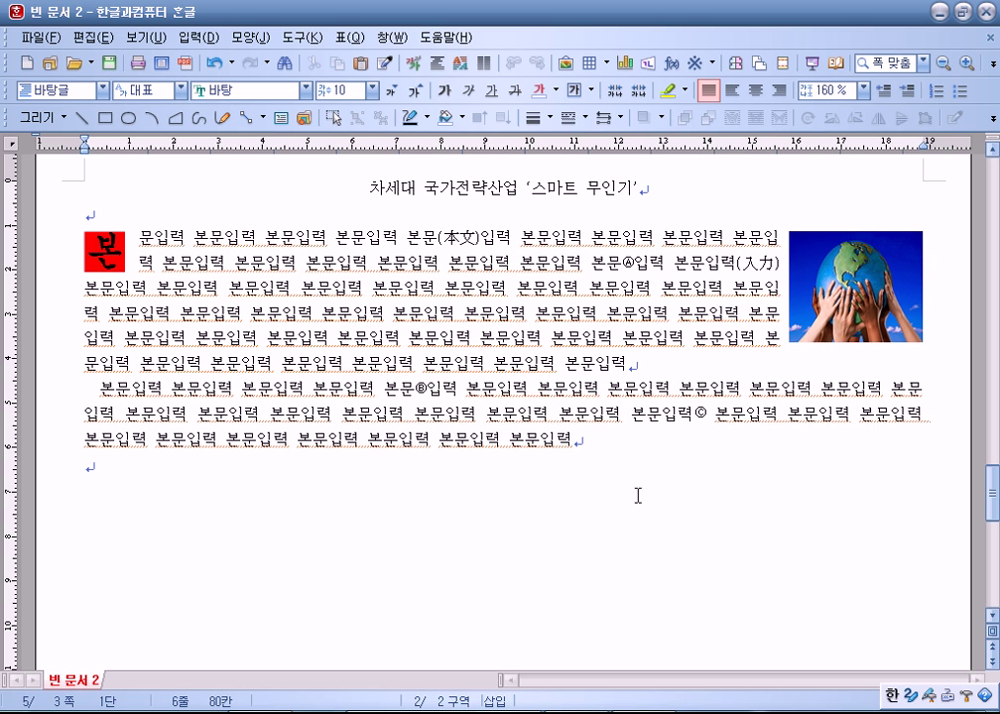
Step: Add a new line below the body text and select ◎ from the 전각 기호(일반) set of the HNC character map
{"action": "left_click", "coordinate": [469, 529]}
{"action": "key", "text": "Return"}
{"action": "scroll", "coordinate": [177, 425], "scroll_direction": "down", "scroll_amount": 5}
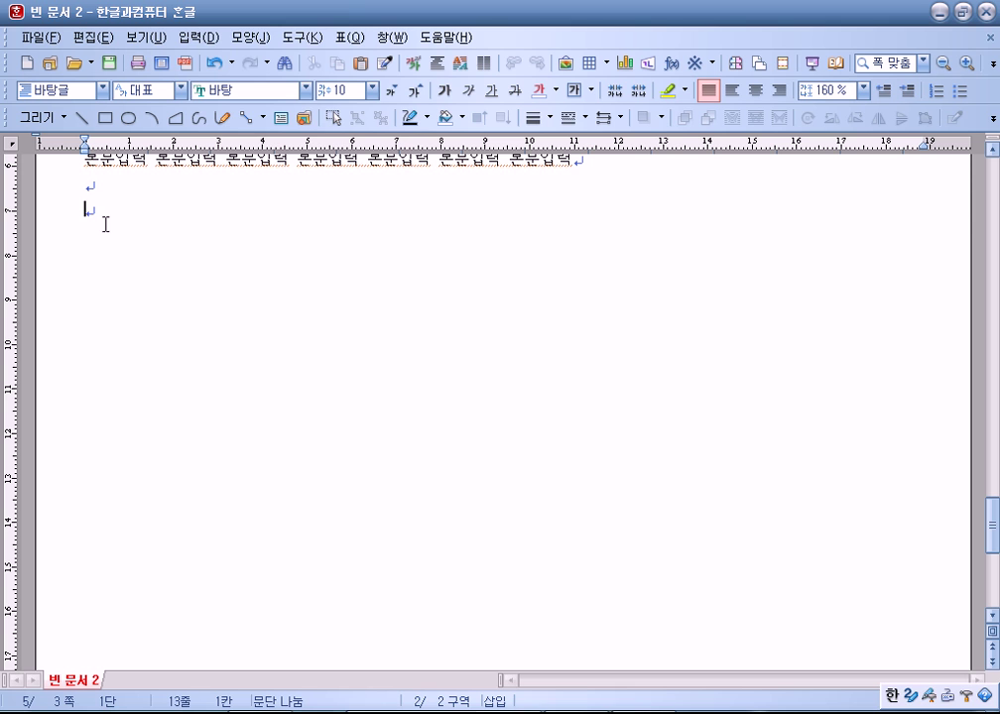
{"action": "left_click", "coordinate": [198, 37]}
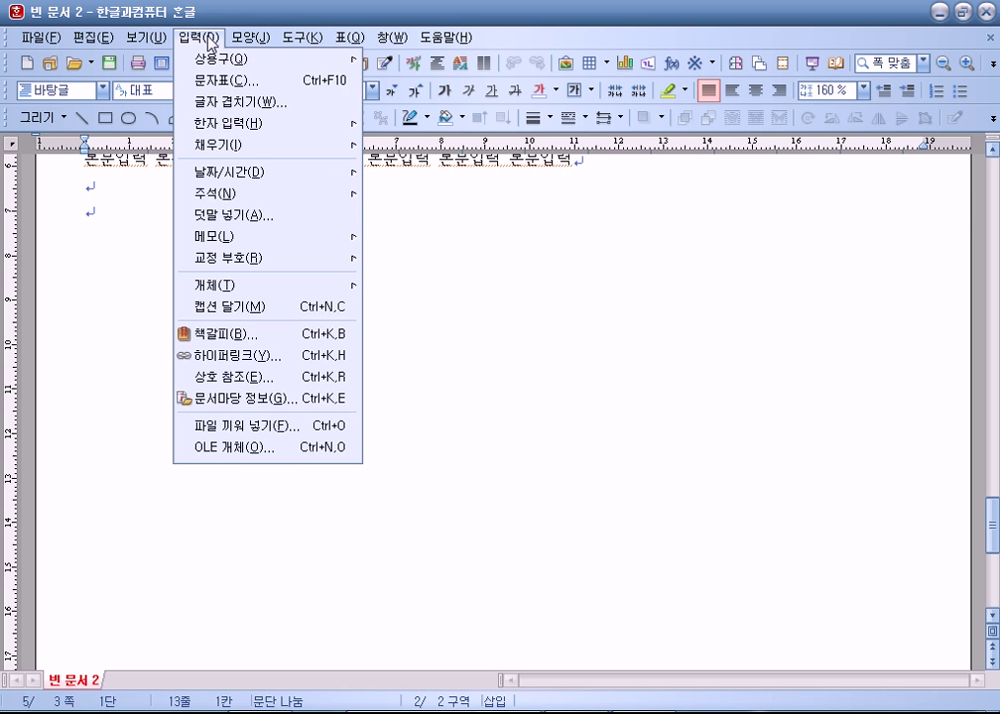
{"action": "left_click", "coordinate": [205, 84]}
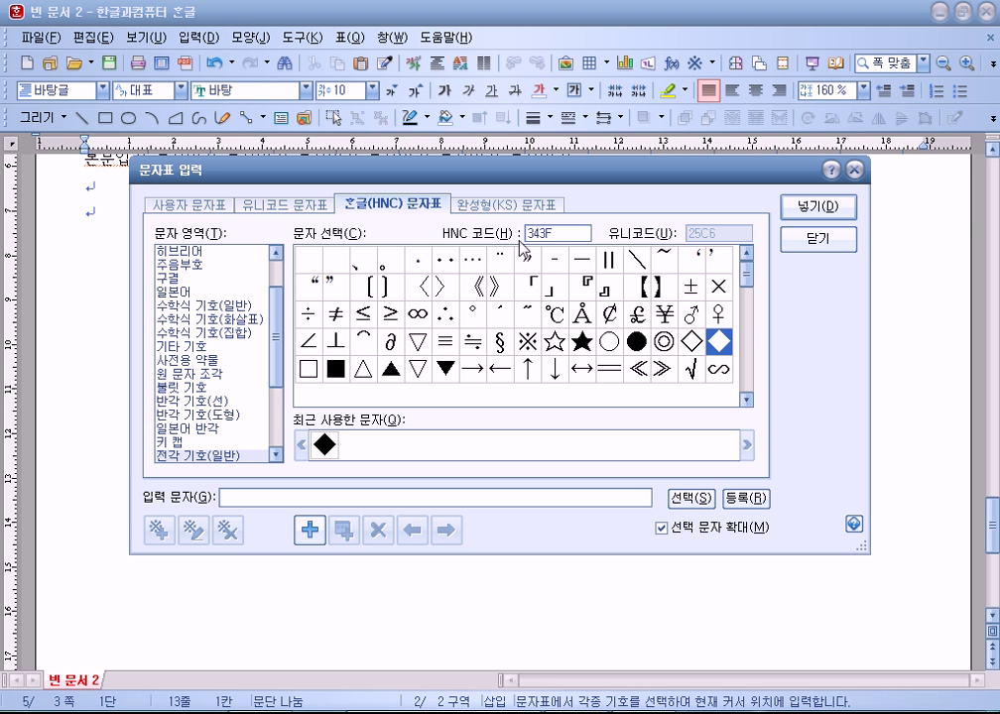
{"action": "left_click", "coordinate": [663, 353]}
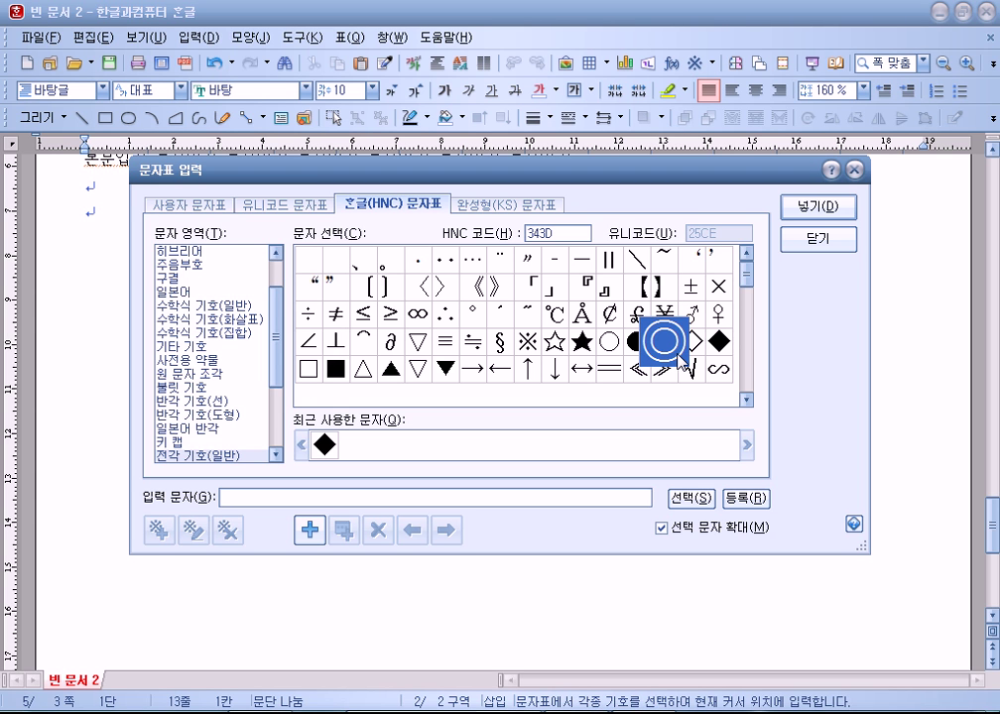
Step: Close the character map and switch to the document 26.hwp
{"action": "left_click", "coordinate": [282, 713]}
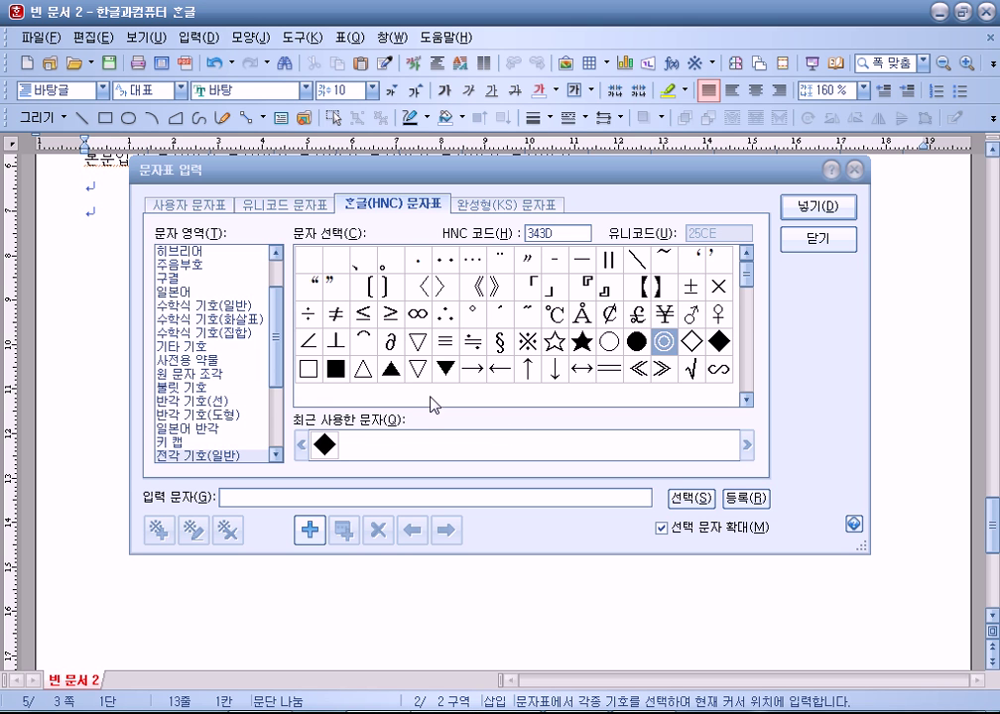
{"action": "left_click", "coordinate": [817, 239]}
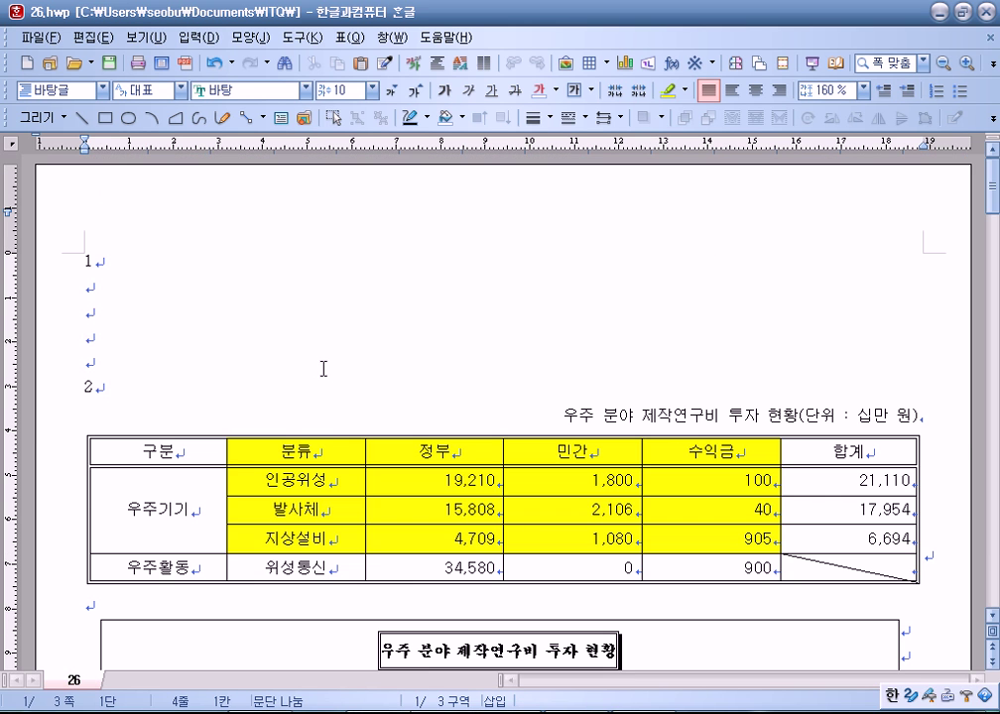
Step: Examine the symbols in front of the two section headings on the third page of 26.hwp, and return to 빈 문서 2
{"action": "scroll", "coordinate": [372, 370], "scroll_direction": "down", "scroll_amount": 10}
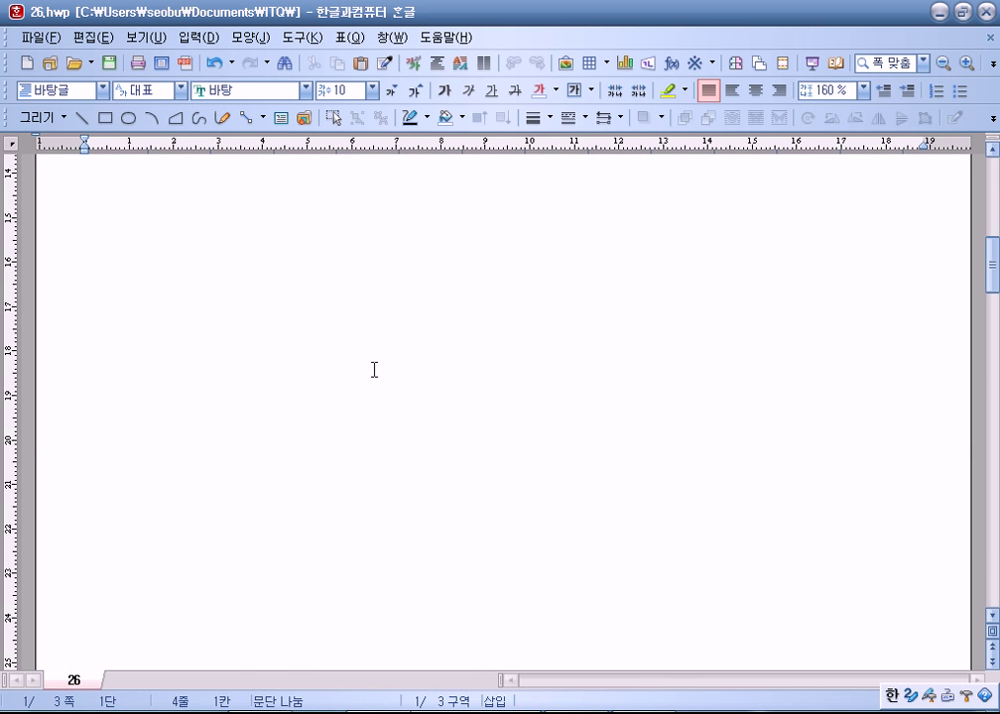
{"action": "scroll", "coordinate": [370, 362], "scroll_direction": "down", "scroll_amount": 15}
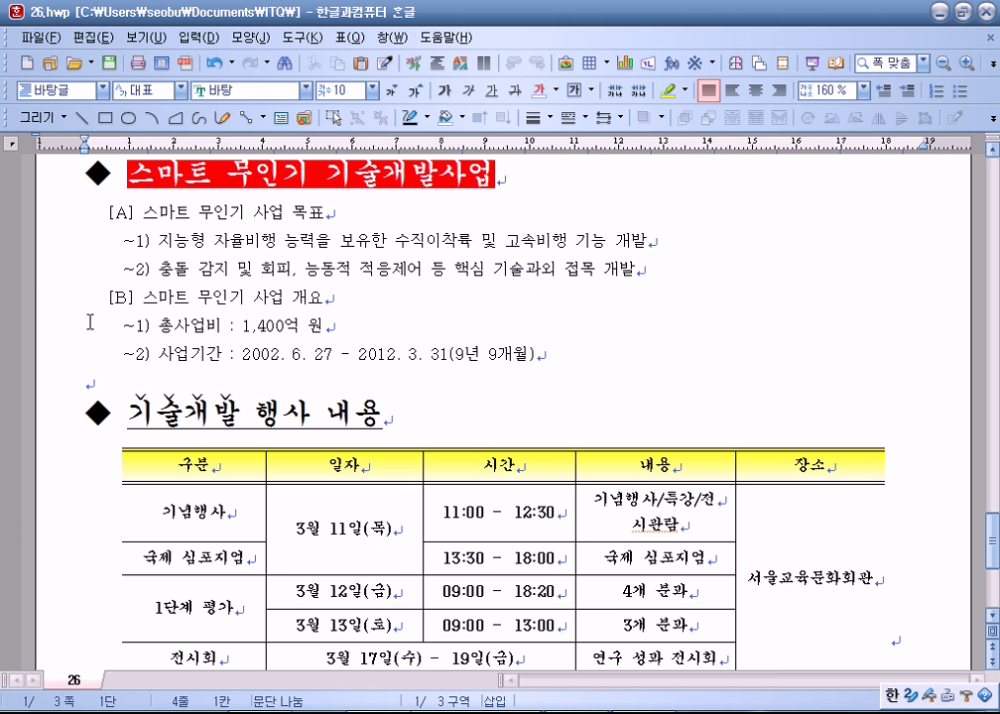
{"action": "left_click_drag", "start_coordinate": [86, 178], "coordinate": [97, 175]}
{"action": "left_click_drag", "start_coordinate": [80, 406], "coordinate": [101, 412]}
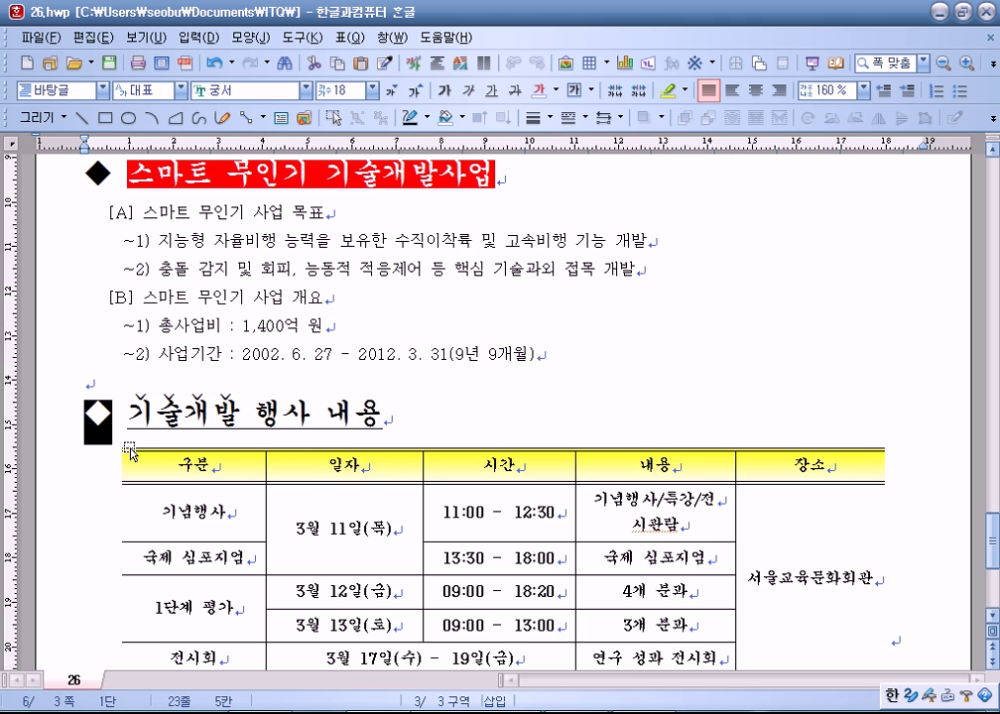
{"action": "scroll", "coordinate": [130, 446], "scroll_direction": "up", "scroll_amount": 3}
{"action": "left_click_drag", "start_coordinate": [86, 313], "coordinate": [105, 317]}
{"action": "left_click", "coordinate": [251, 414]}
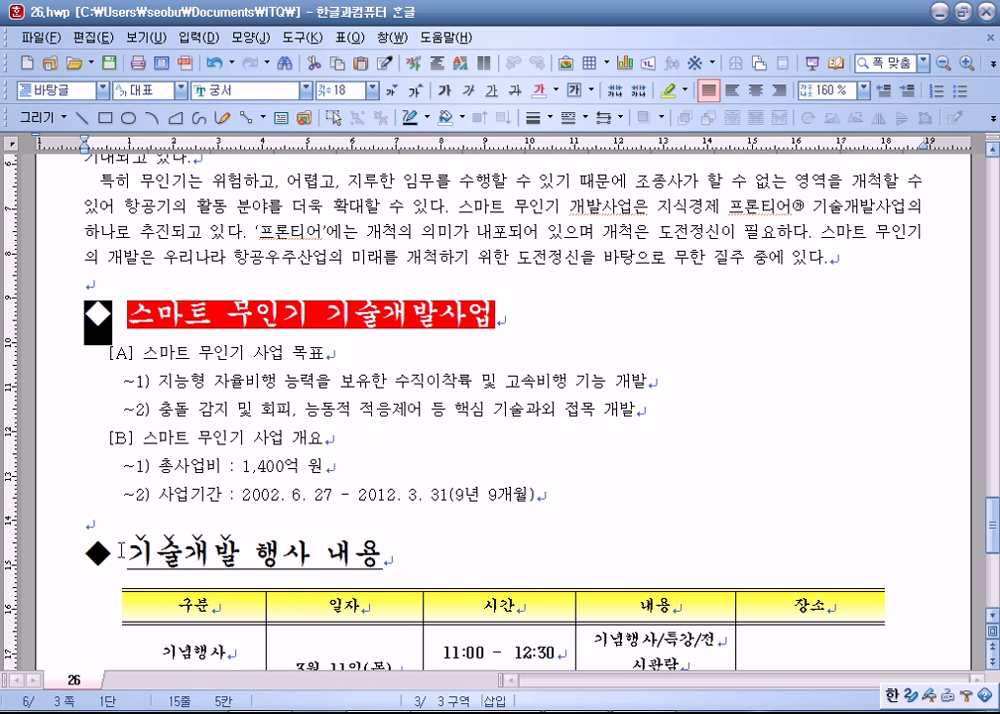
{"action": "left_click", "coordinate": [219, 421]}
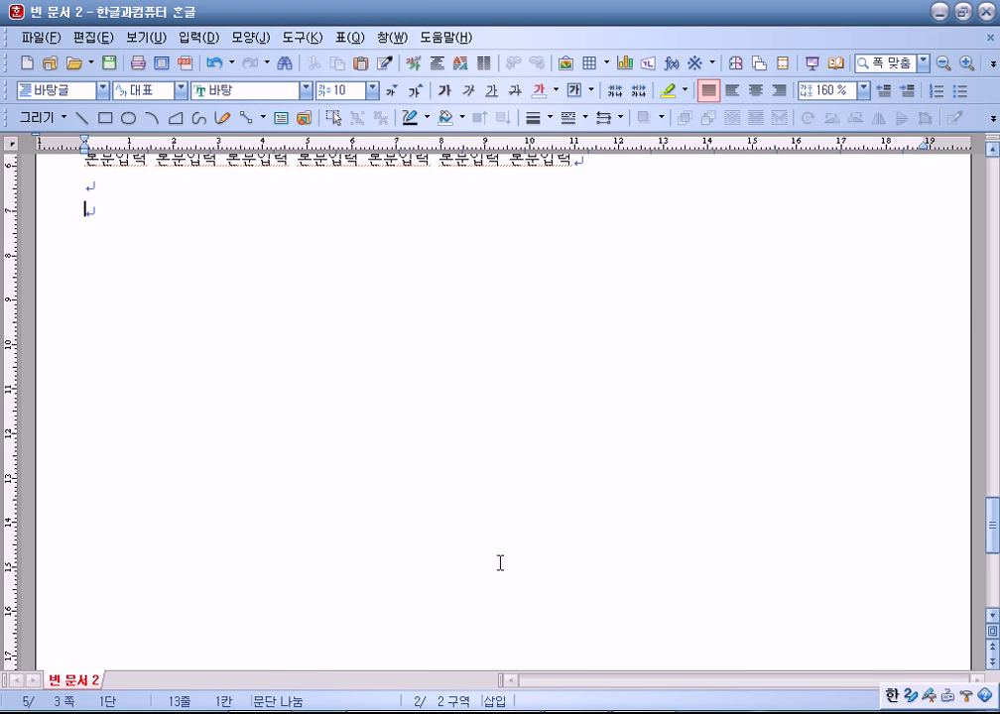
Step: Insert two ★ symbols from the 전각 기호(일반) set of the HNC character map on the empty line below the body text
{"action": "left_click", "coordinate": [199, 37]}
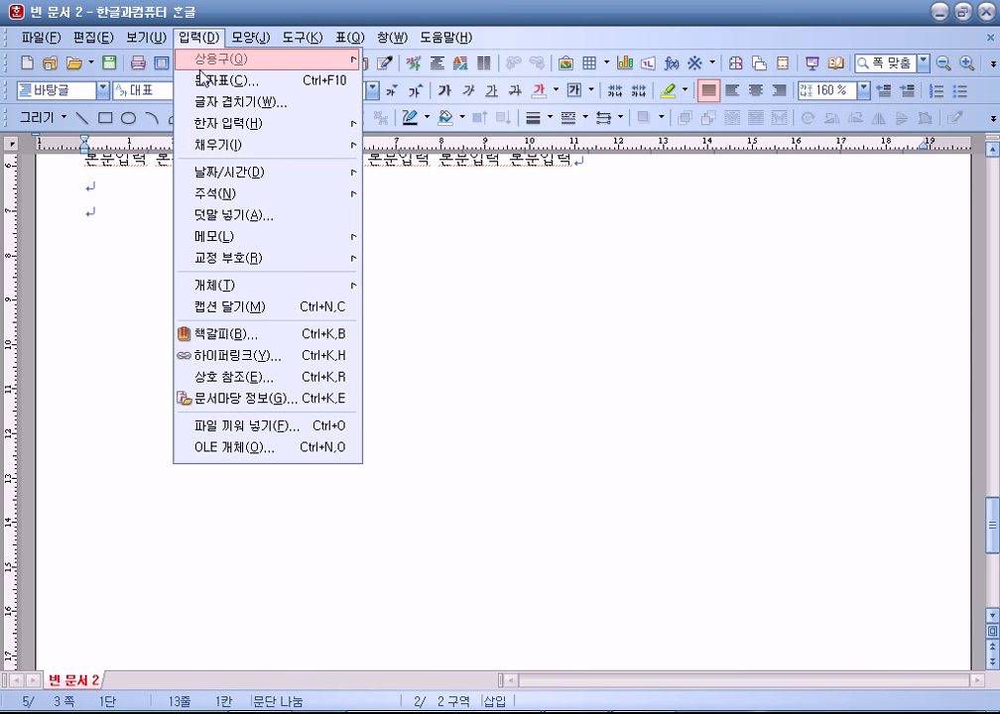
{"action": "left_click", "coordinate": [206, 89]}
{"action": "left_click", "coordinate": [661, 346]}
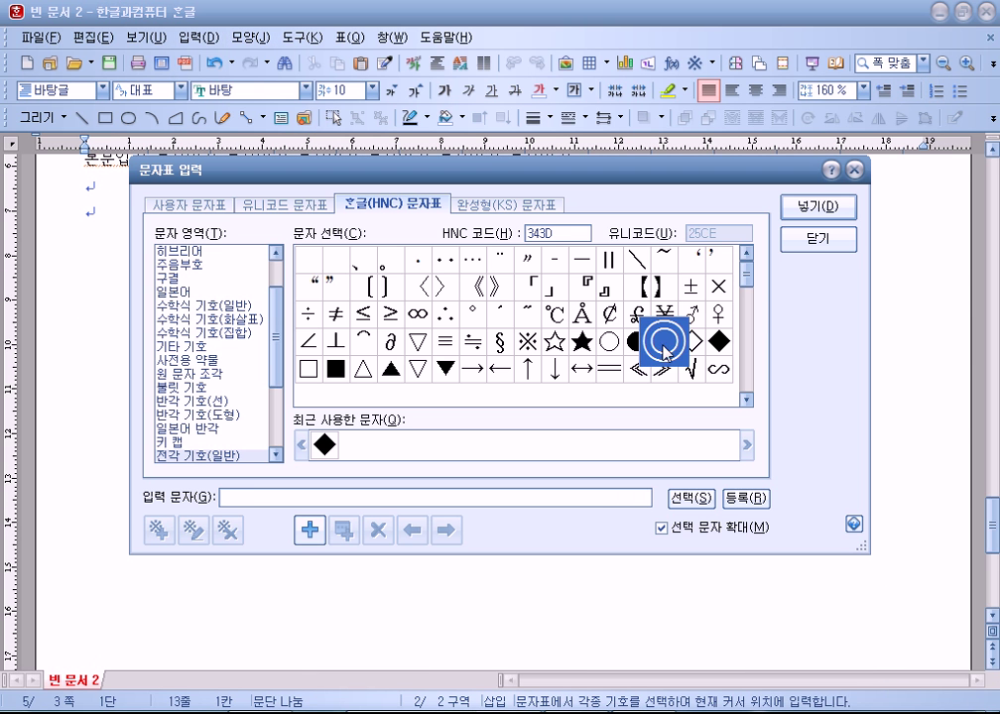
{"action": "left_click", "coordinate": [584, 343]}
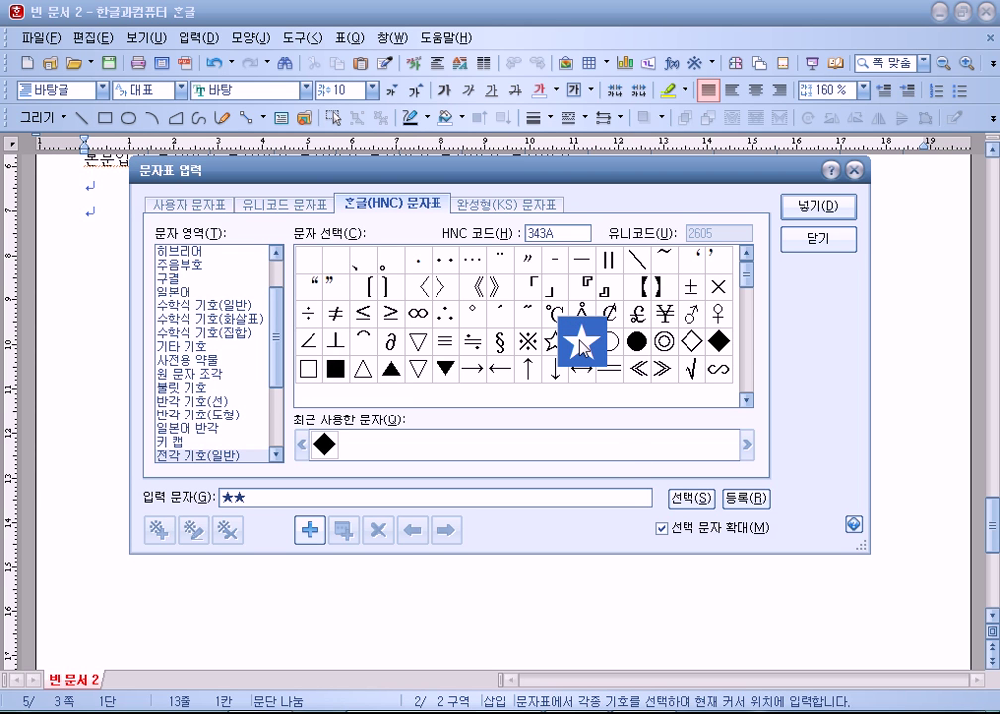
{"action": "double_click", "coordinate": [238, 493]}
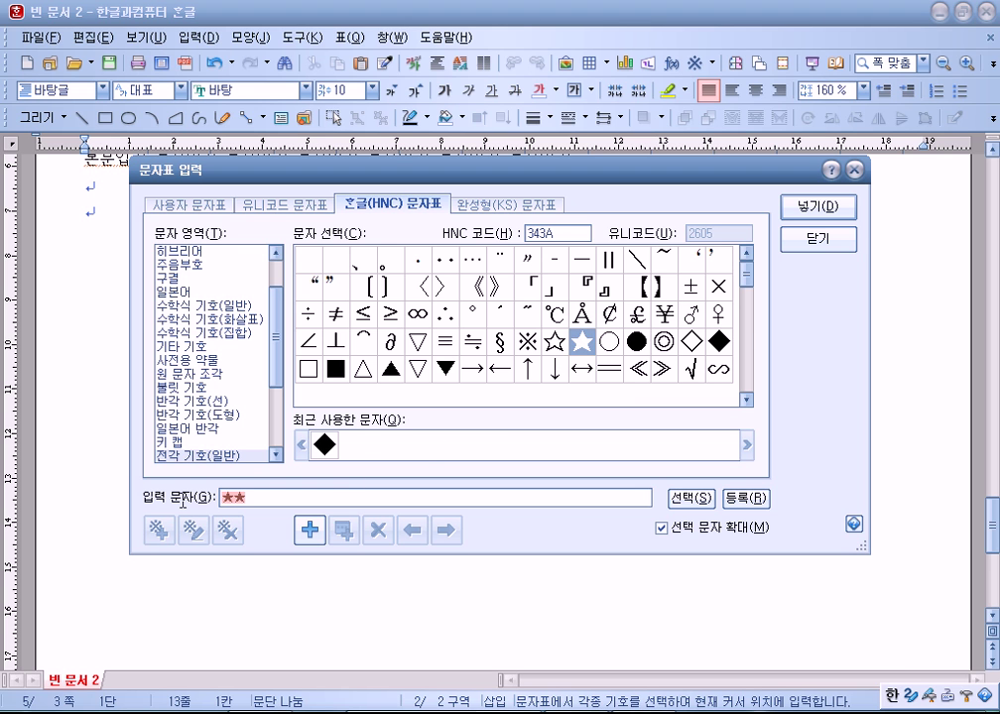
{"action": "left_click_drag", "start_coordinate": [401, 171], "coordinate": [456, 62]}
{"action": "left_click", "coordinate": [527, 382]}
{"action": "left_click", "coordinate": [888, 94]}
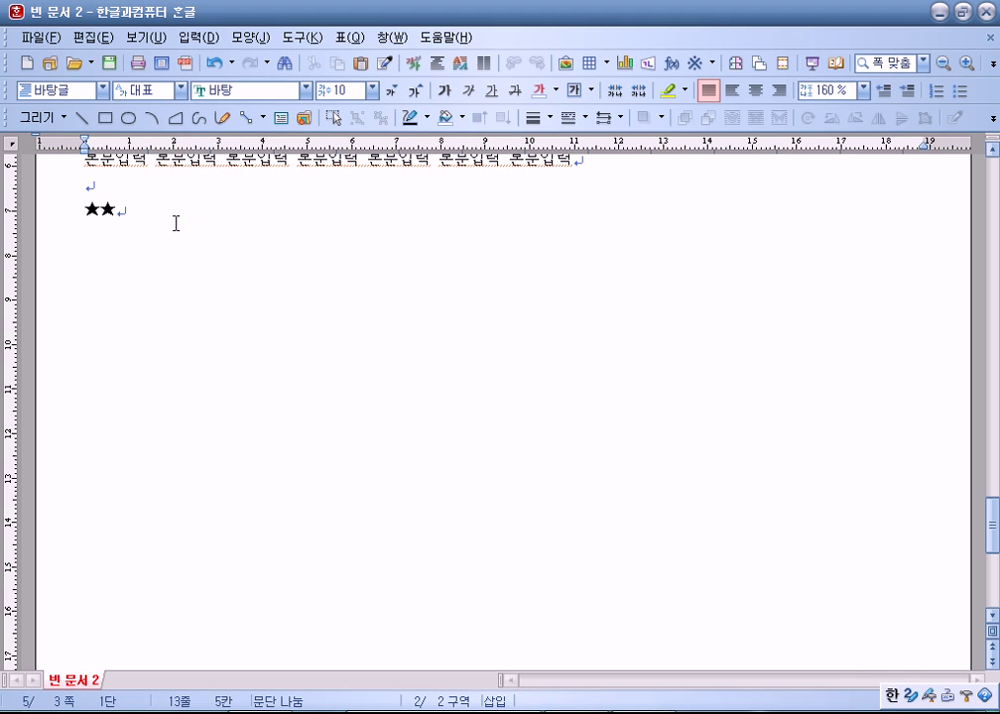
Step: Put the two ★ symbols on separate lines, each followed by a space, with an empty line between them
{"action": "left_click", "coordinate": [100, 210]}
{"action": "key", "text": "Return"}
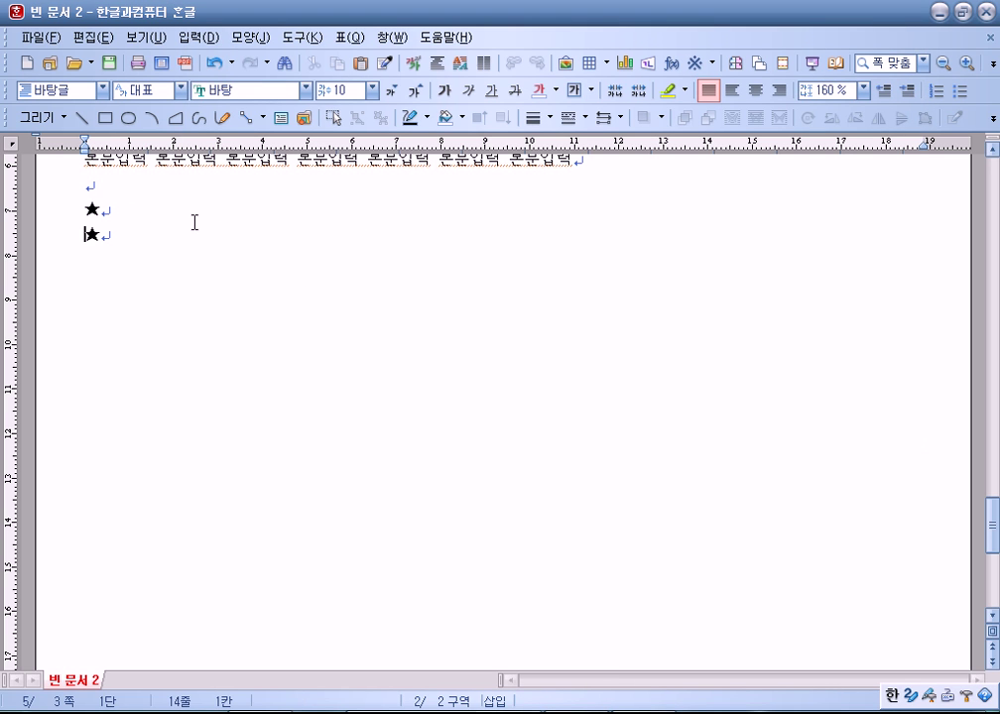
{"action": "left_click", "coordinate": [116, 206]}
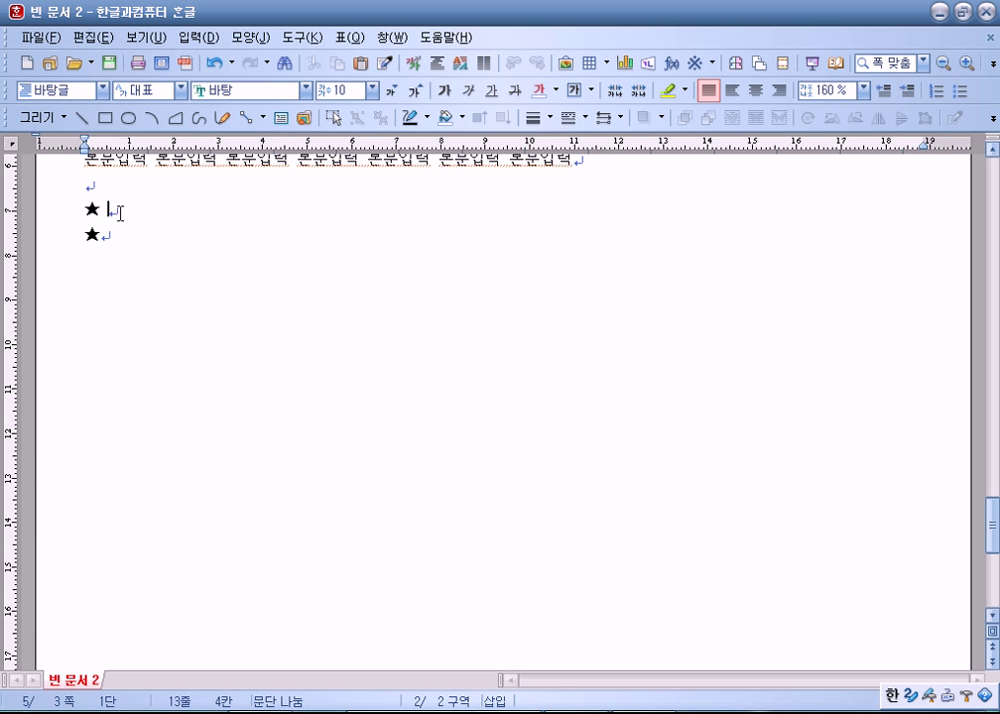
{"action": "left_click", "coordinate": [156, 244]}
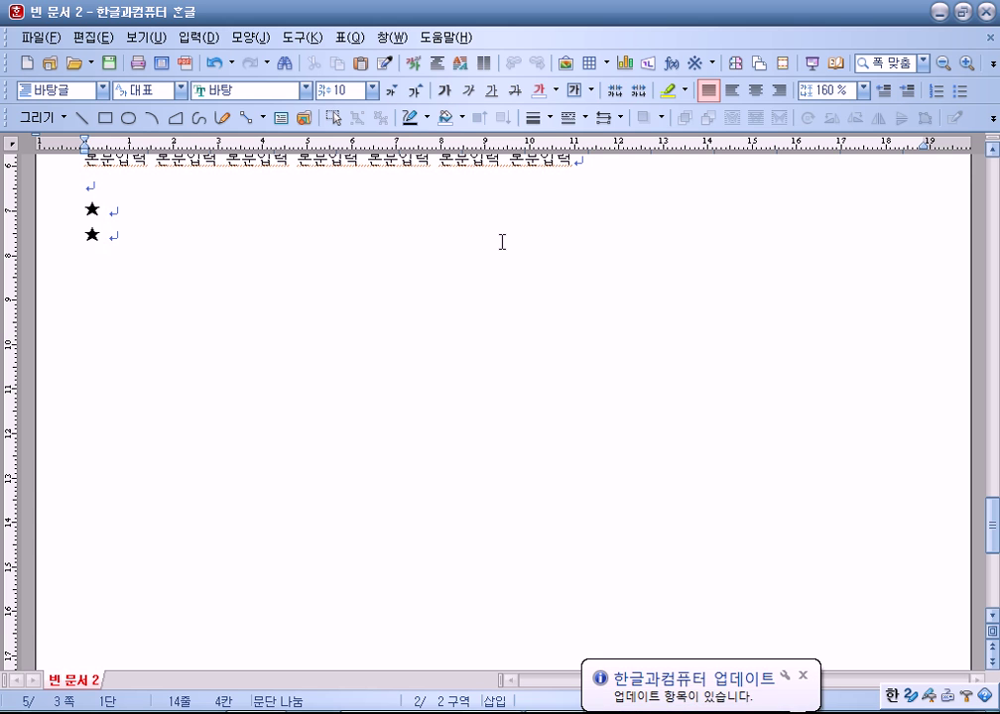
{"action": "left_click", "coordinate": [167, 209]}
{"action": "key", "text": "Return"}
Step: Insert another ★ from the character map on the line between the two stars, and delete all the ★ lines
{"action": "left_click", "coordinate": [187, 40]}
{"action": "left_click", "coordinate": [220, 75]}
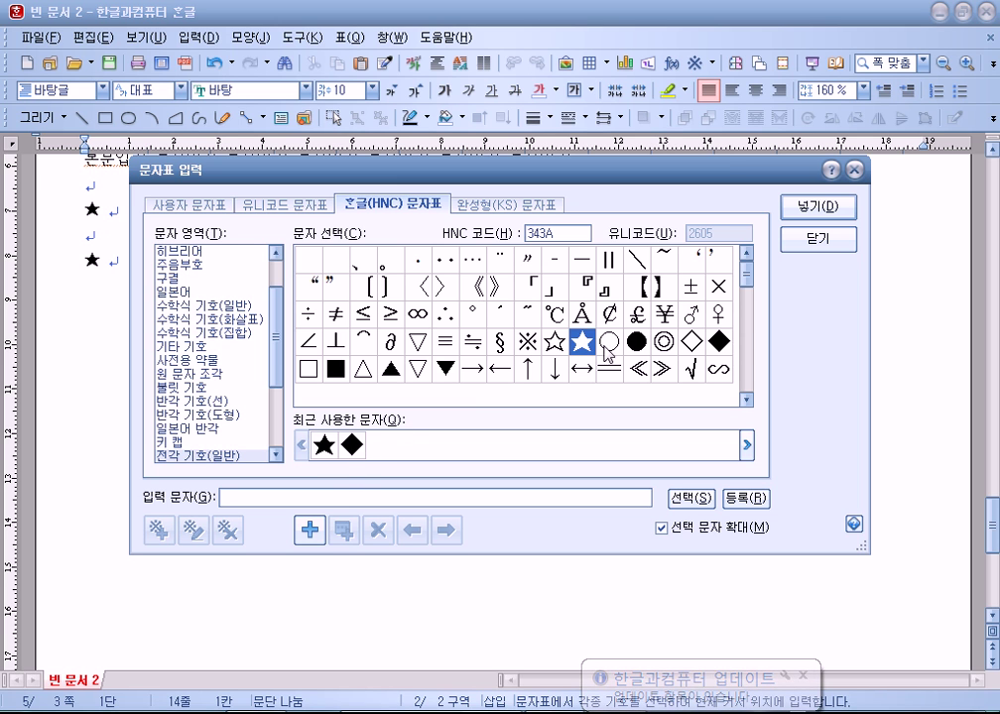
{"action": "left_click", "coordinate": [812, 208]}
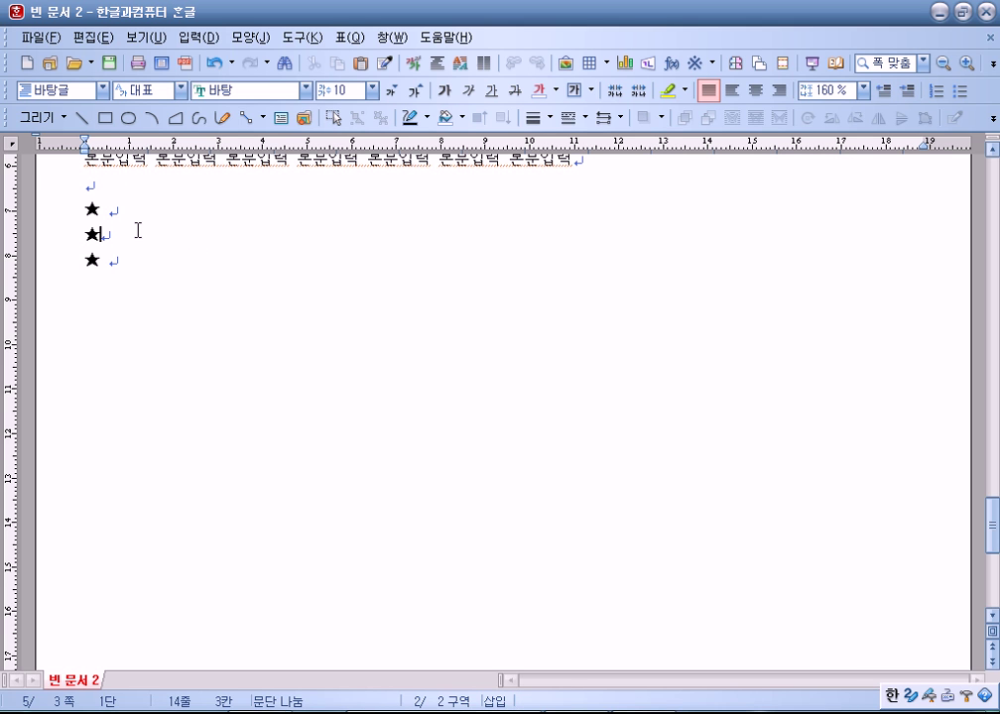
{"action": "double_click", "coordinate": [108, 238]}
{"action": "left_click_drag", "start_coordinate": [109, 239], "coordinate": [86, 203]}
{"action": "key", "text": "Delete"}
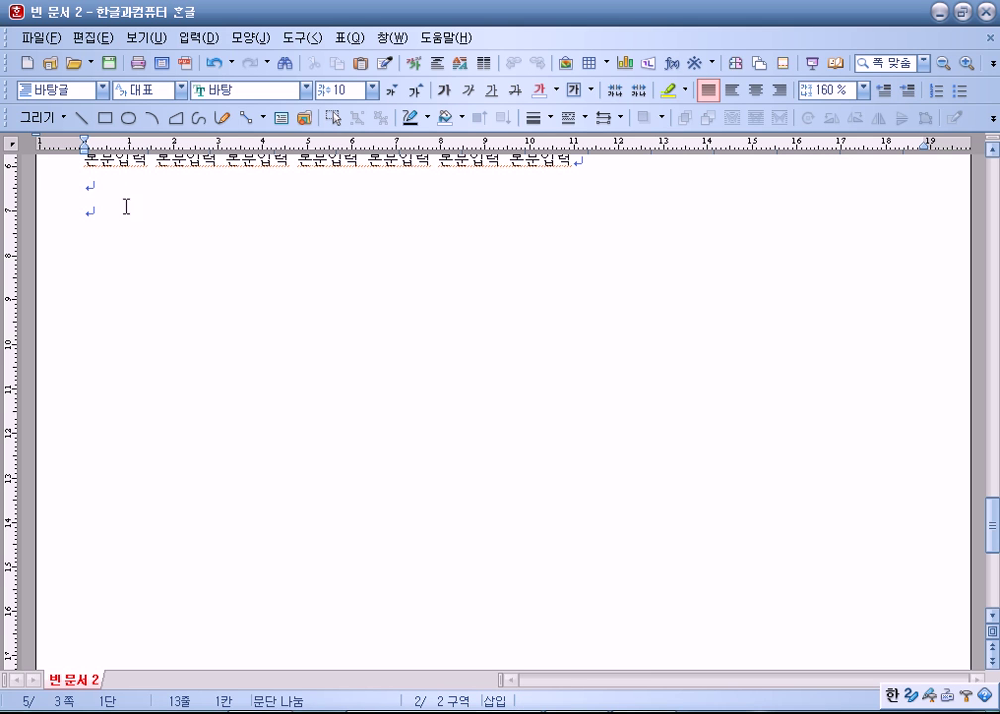
Step: Insert ★★ from the HNC character map's 전각 기호(일반) set on the emptied line below the body text
{"action": "left_click", "coordinate": [197, 37]}
{"action": "left_click", "coordinate": [225, 88]}
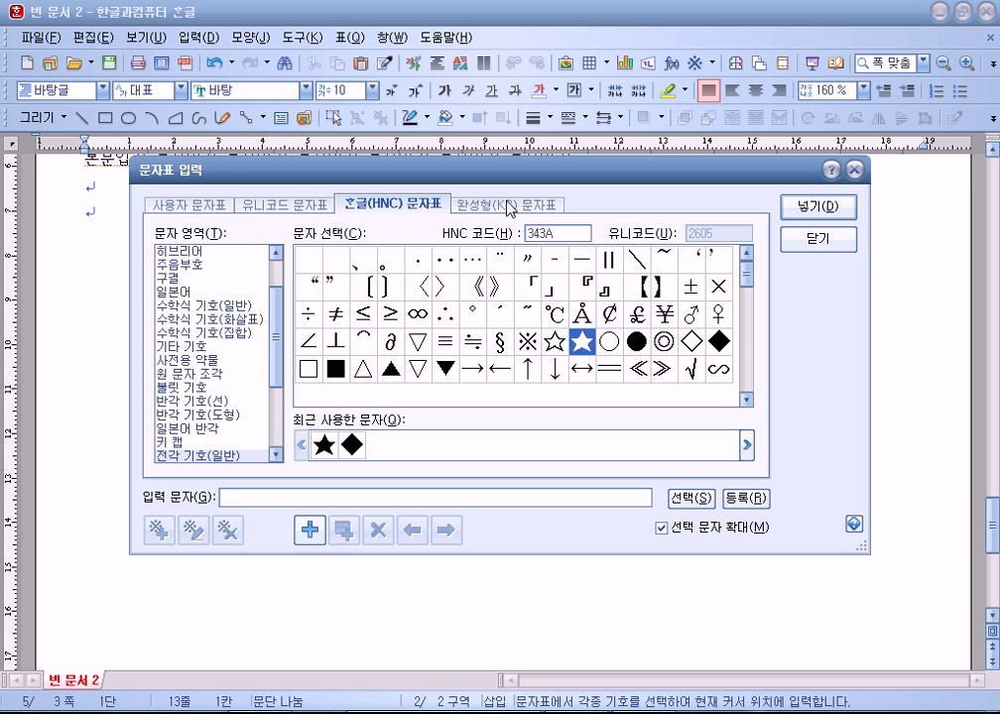
{"action": "double_click", "coordinate": [582, 347]}
{"action": "double_click", "coordinate": [582, 348]}
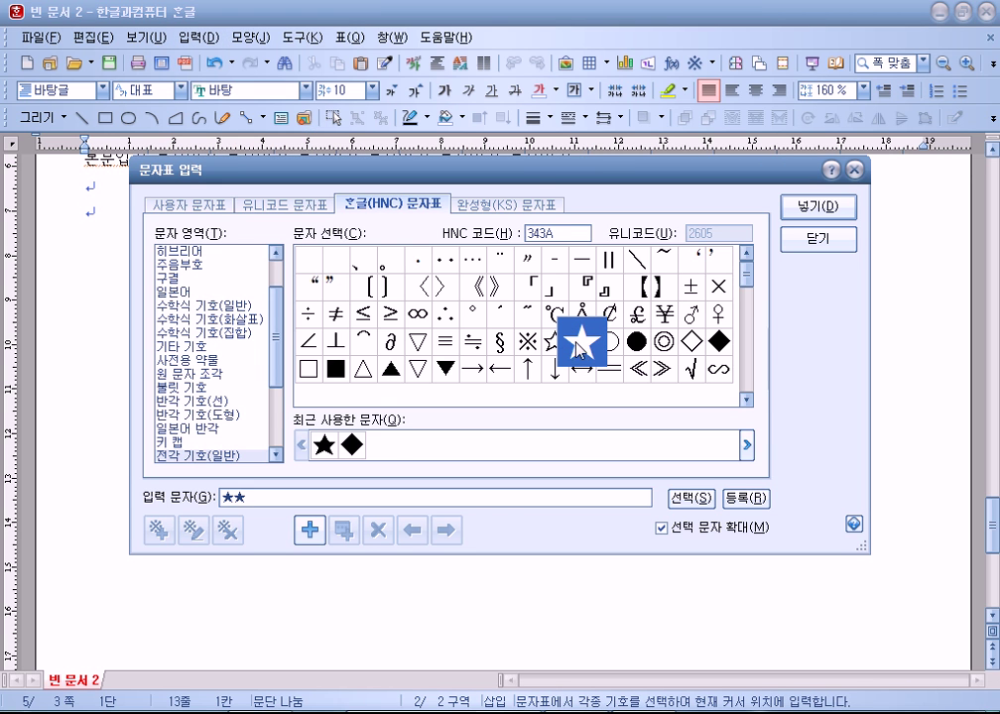
{"action": "left_click_drag", "start_coordinate": [528, 176], "coordinate": [587, 40]}
{"action": "left_click_drag", "start_coordinate": [353, 357], "coordinate": [266, 369]}
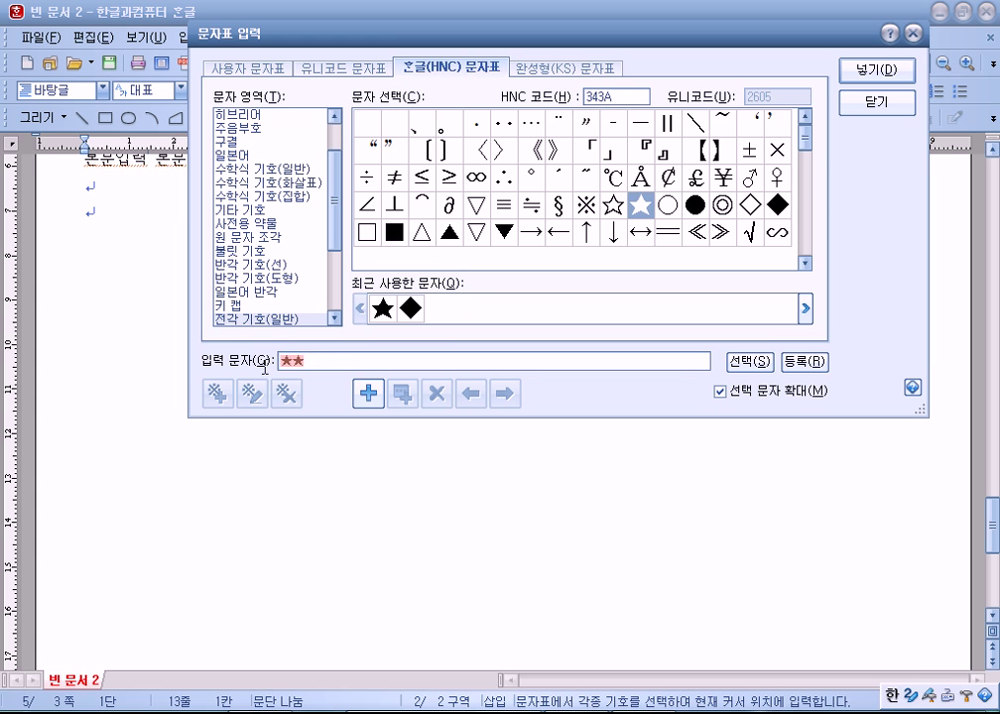
{"action": "left_click", "coordinate": [327, 361]}
{"action": "left_click", "coordinate": [883, 74]}
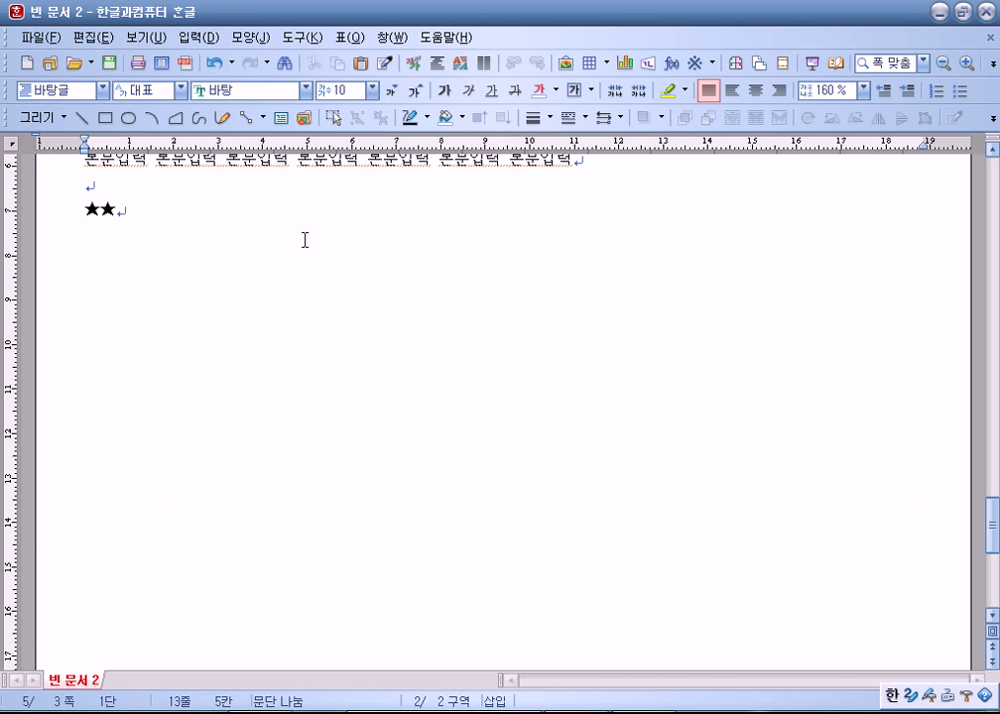
Step: Split the two ★ symbols onto separate lines, with an empty line between them and another below the second
{"action": "left_click", "coordinate": [100, 212]}
{"action": "key", "text": "Return"}
{"action": "left_click", "coordinate": [134, 208]}
{"action": "key", "text": "Return"}
{"action": "left_click", "coordinate": [118, 211]}
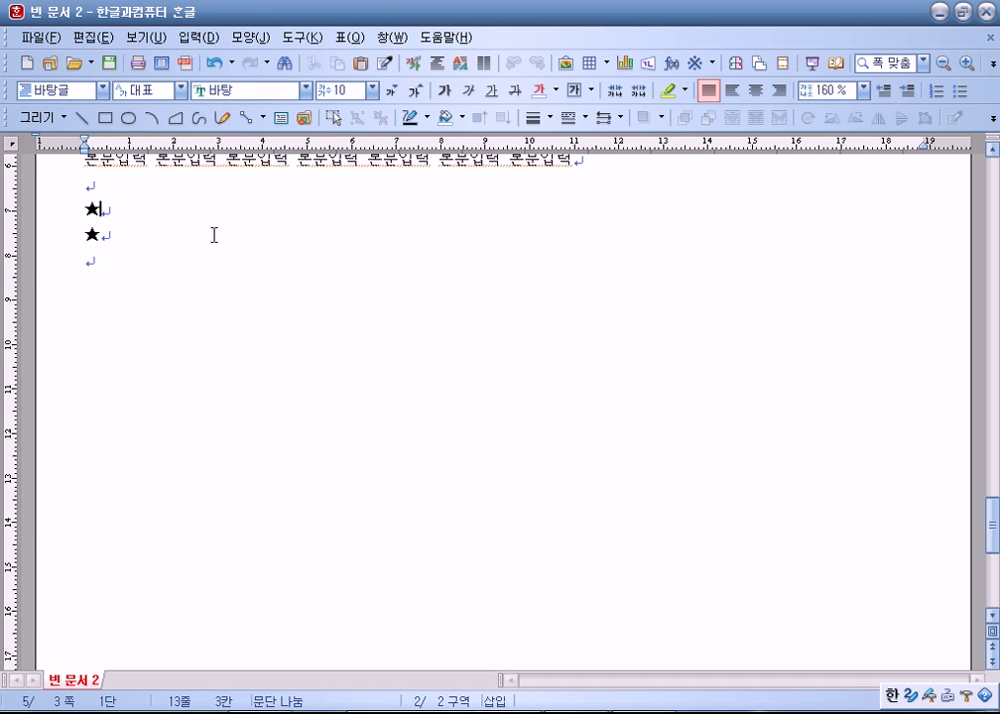
{"action": "left_click", "coordinate": [139, 241]}
{"action": "left_click", "coordinate": [136, 211]}
{"action": "key", "text": "Return"}
Step: Enter the heading 스마트 after the first ★ and the heading 기술개발 after the second
{"action": "key", "text": "Up"}
{"action": "key", "text": "End"}
{"action": "type", "text": "스마트"}
{"action": "key", "text": "Down"}
{"action": "key", "text": "Down"}
{"action": "type", "text": "기술개발"}
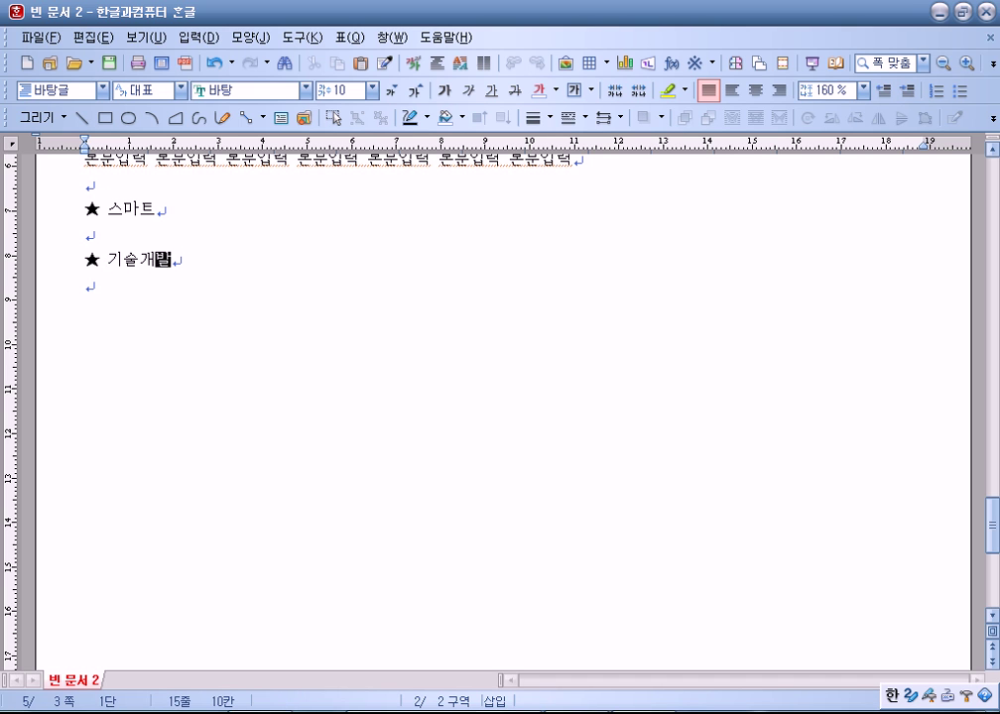
Step: Add a line below the 스마트 heading and enter 내용1, 내용2 and 내용3 on separate lines
{"action": "key", "text": "Up"}
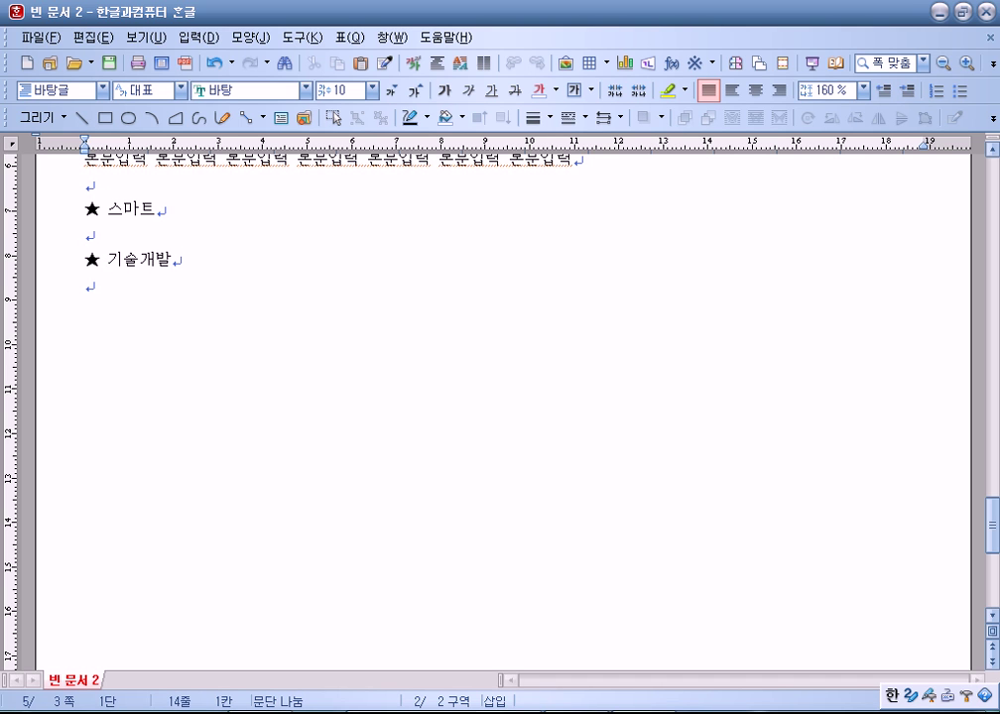
{"action": "key", "text": "Return"}
{"action": "key", "text": "Up"}
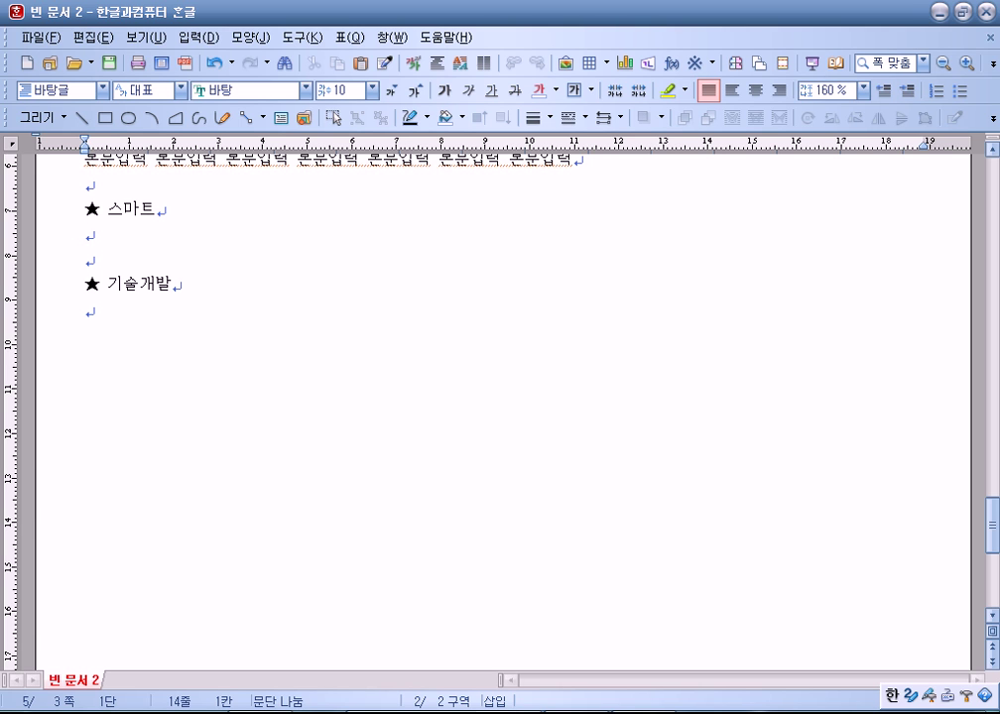
{"action": "type", "text": "내용1"}
{"action": "key", "text": "Return"}
{"action": "type", "text": "내용2"}
{"action": "key", "text": "Return"}
{"action": "type", "text": "내용3"}
{"action": "key", "text": "Return"}
Step: Continue the list with 내용4, 내용5 and 내용6 on separate lines, leaving one empty line before the 기술개발 heading
{"action": "type", "text": "내용4"}
{"action": "key", "text": "Return"}
{"action": "type", "text": "내요ㅇ"}
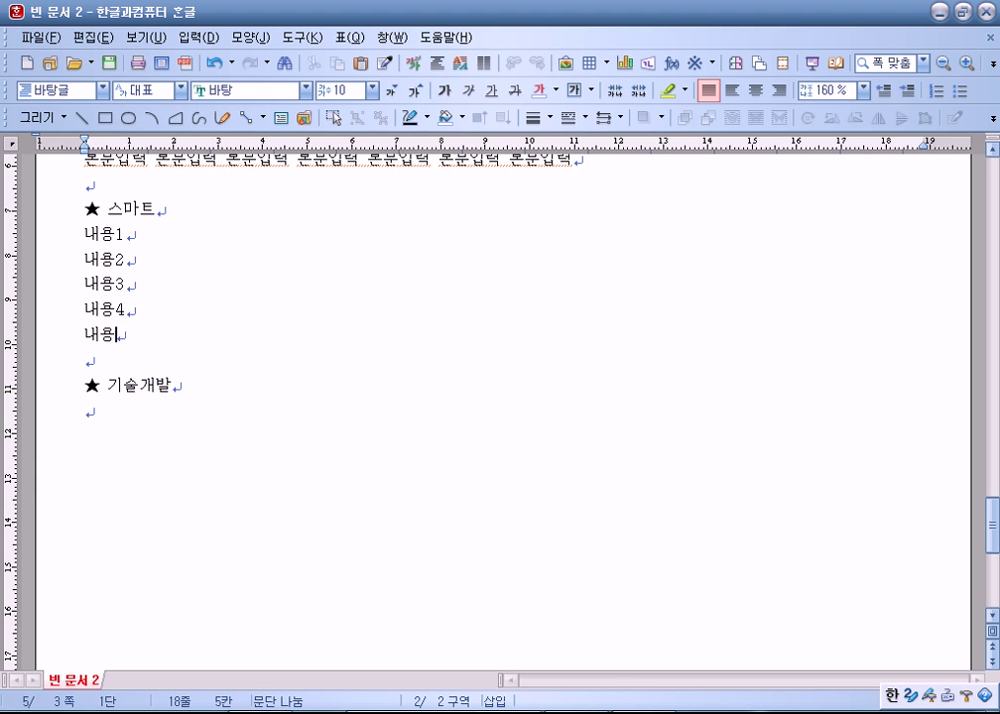
{"action": "type", "text": "5"}
{"action": "key", "text": "Return"}
{"action": "type", "text": "내용7"}
{"action": "key", "text": "BackSpace"}
{"action": "type", "text": "6"}
{"action": "key", "text": "Return"}
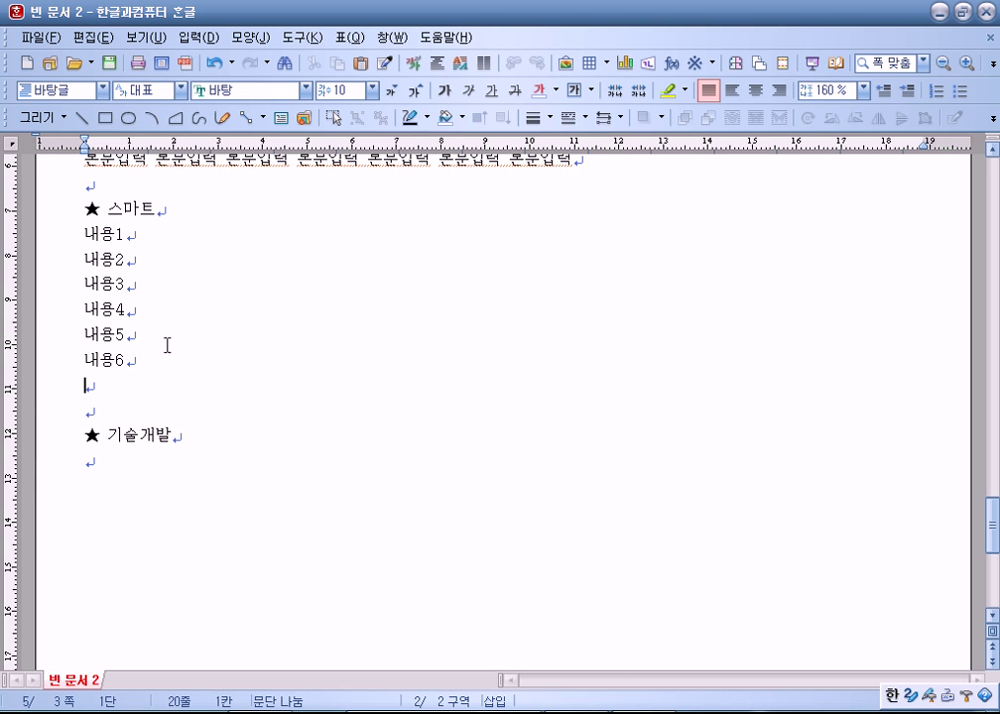
{"action": "key", "text": "BackSpace"}
Step: Set the line spacing of the lines 내용1 to 내용6 to 180 %
{"action": "left_click_drag", "start_coordinate": [83, 235], "coordinate": [183, 361]}
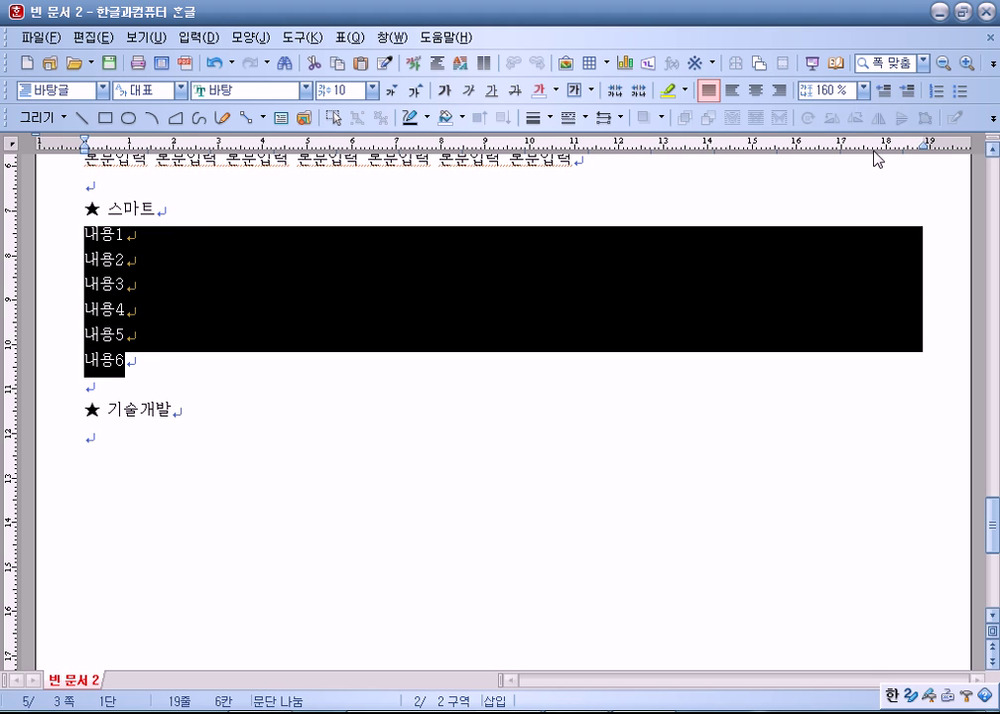
{"action": "left_click", "coordinate": [864, 89]}
{"action": "left_click", "coordinate": [834, 146]}
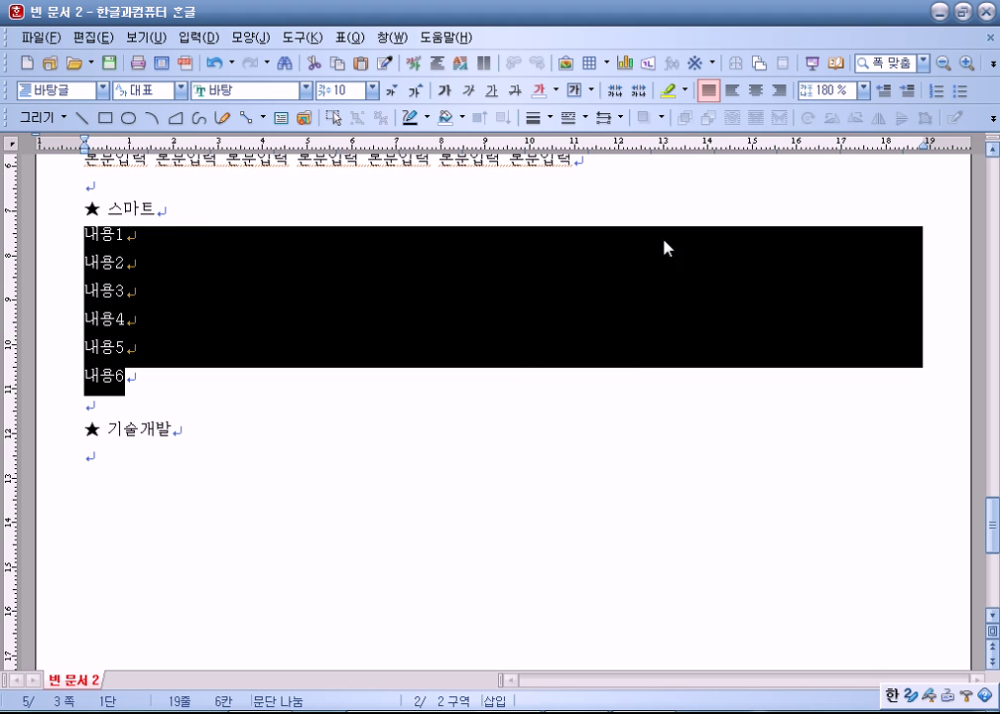
Step: Choose the 1) 가) a) (1) paragraph number format for the selected lines and open its custom definition
{"action": "right_click", "coordinate": [441, 270]}
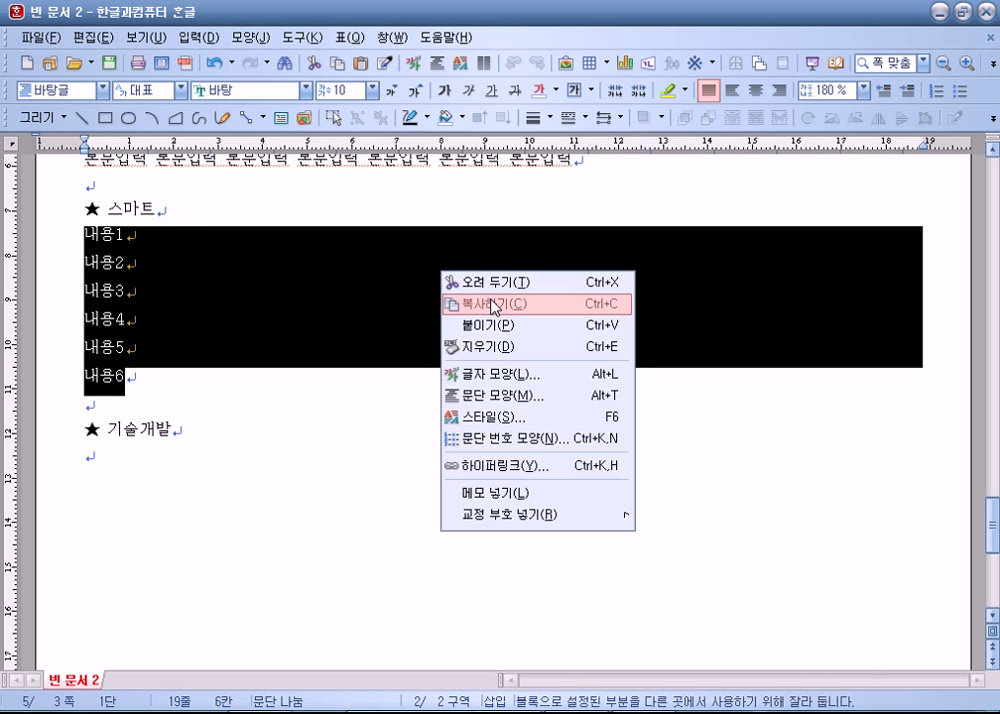
{"action": "left_click", "coordinate": [518, 441]}
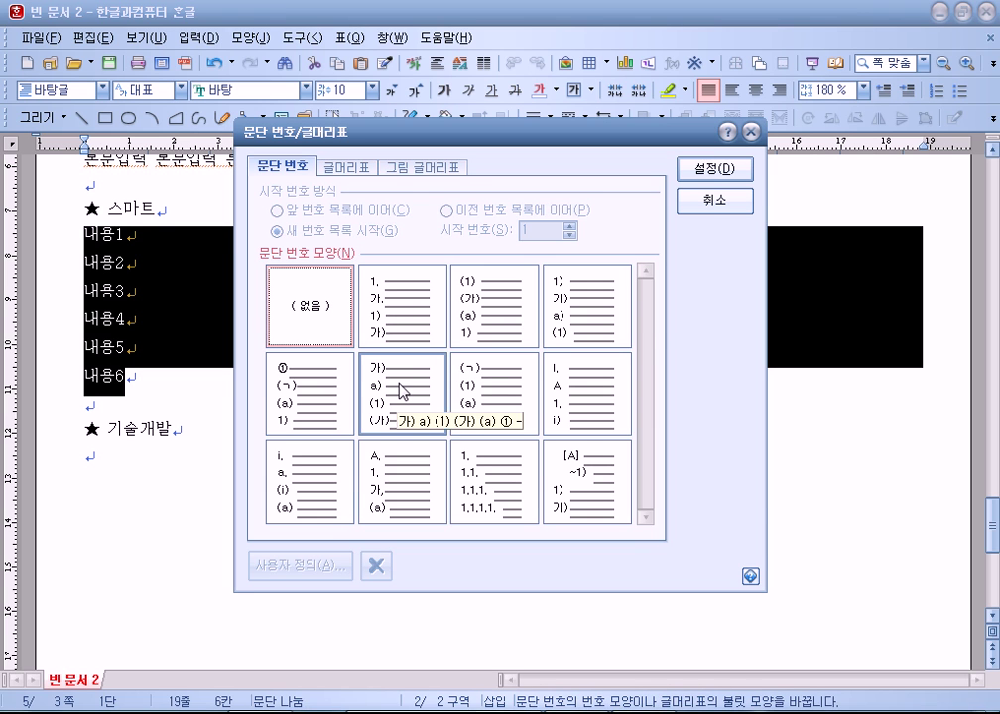
{"action": "left_click", "coordinate": [566, 303]}
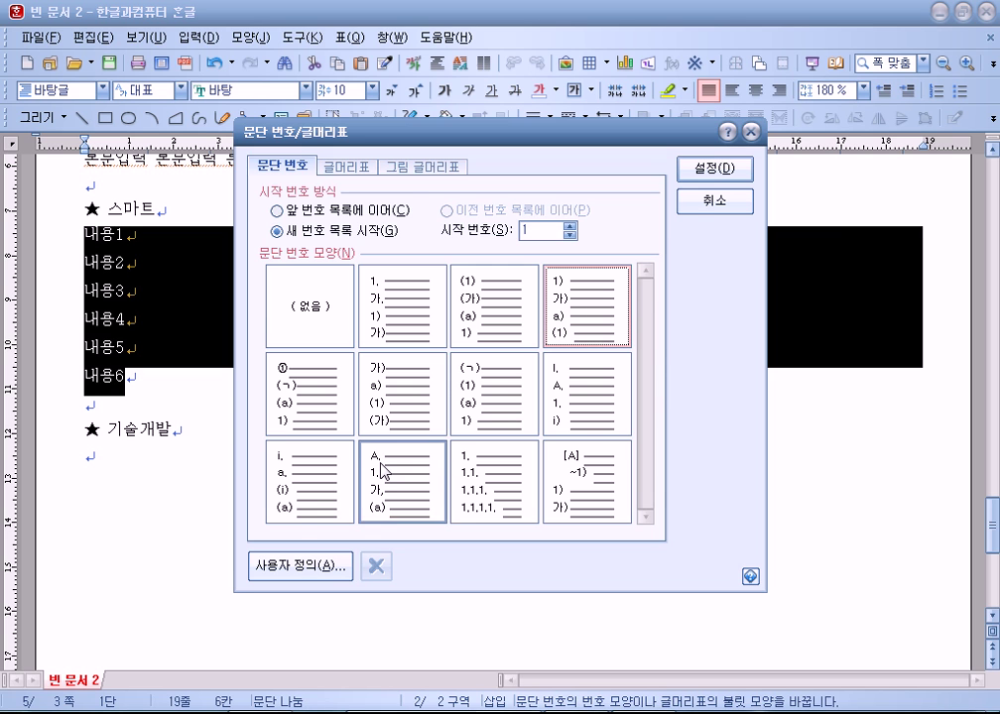
{"action": "left_click", "coordinate": [269, 566]}
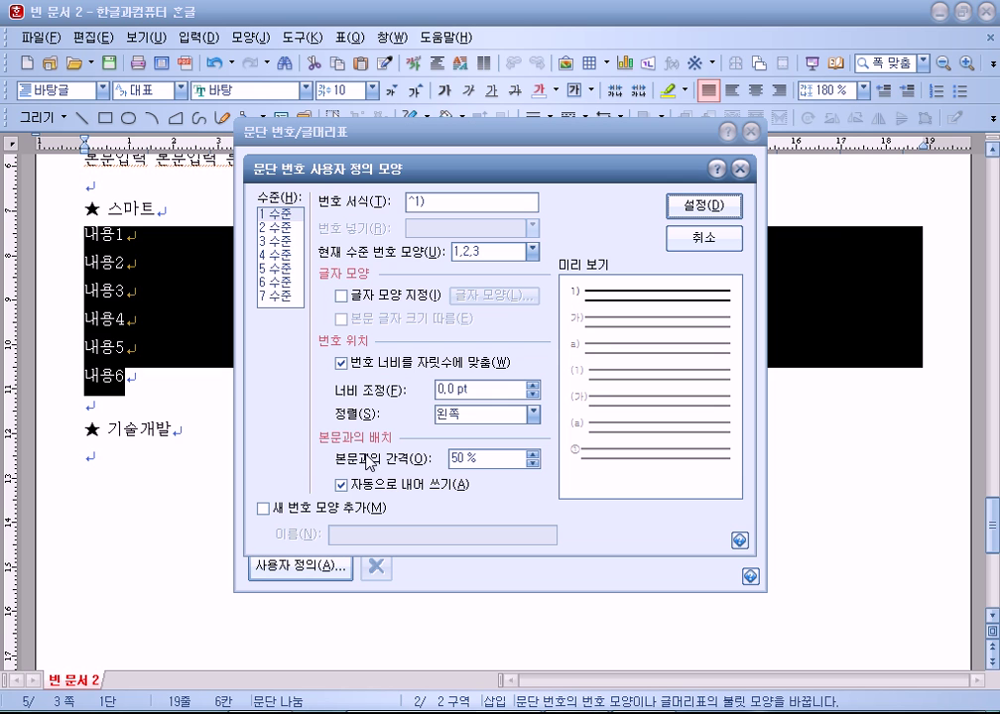
Step: Set the level 1 number's width adjustment to 15 pt and its alignment to right (오른쪽)
{"action": "left_click", "coordinate": [399, 394]}
{"action": "type", "text": "4"}
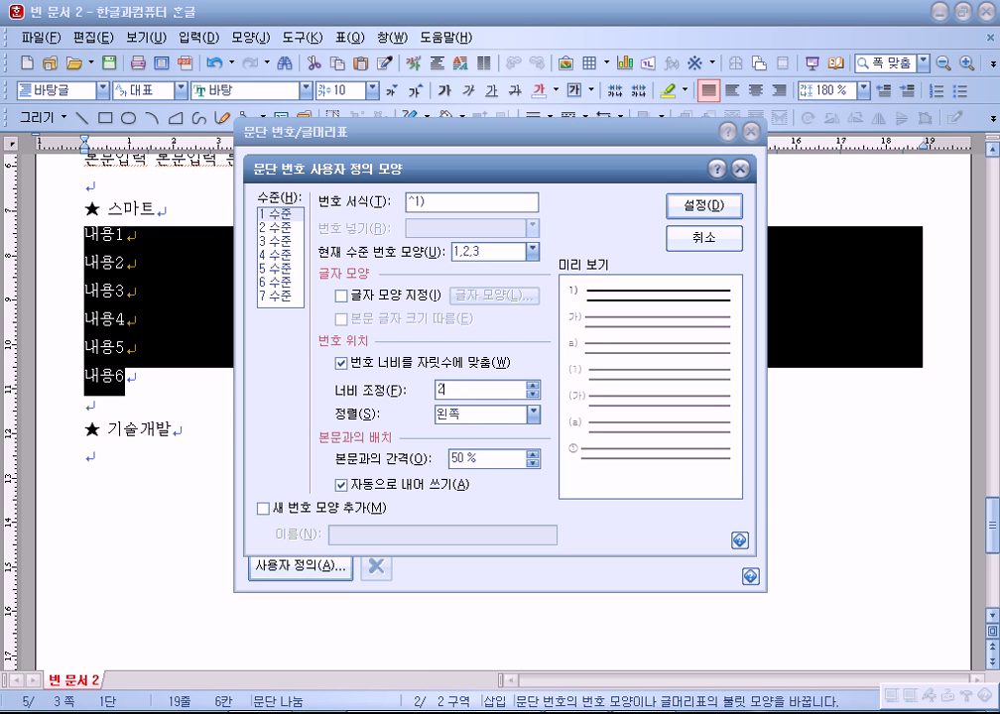
{"action": "type", "text": "0"}
{"action": "left_click_drag", "start_coordinate": [466, 386], "coordinate": [385, 401]}
{"action": "type", "text": "15"}
{"action": "left_click", "coordinate": [464, 415]}
{"action": "left_click", "coordinate": [464, 428]}
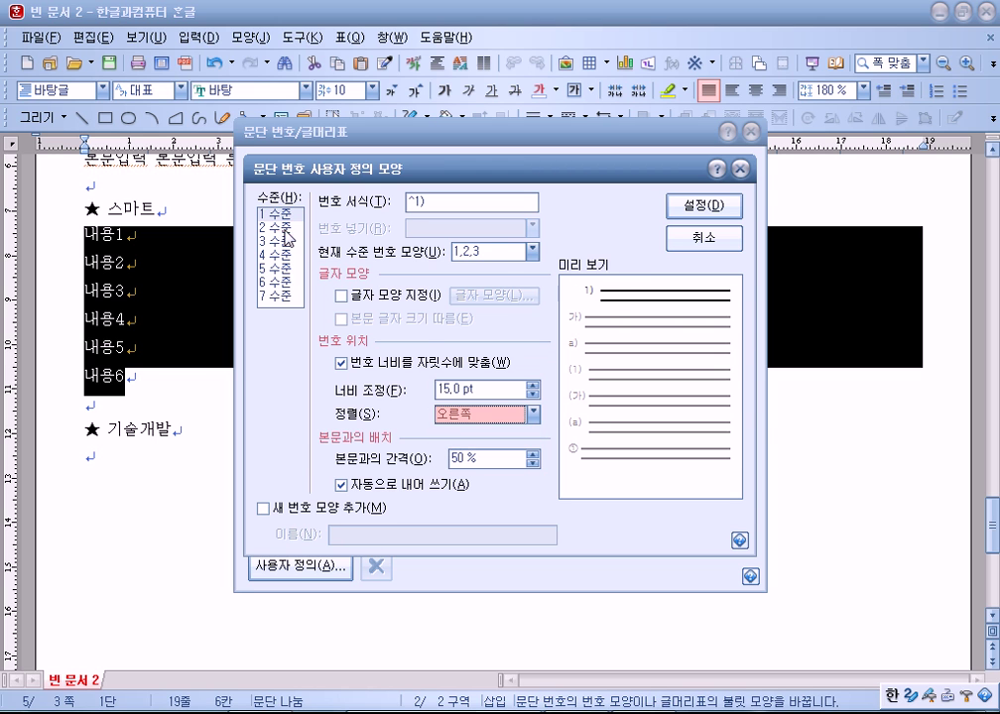
Step: Set the level 2 number's width adjustment to 30 pt with right (오른쪽) alignment and apply the custom numbering to the selected lines
{"action": "left_click", "coordinate": [283, 228]}
{"action": "left_click", "coordinate": [481, 390]}
{"action": "type", "text": "3"}
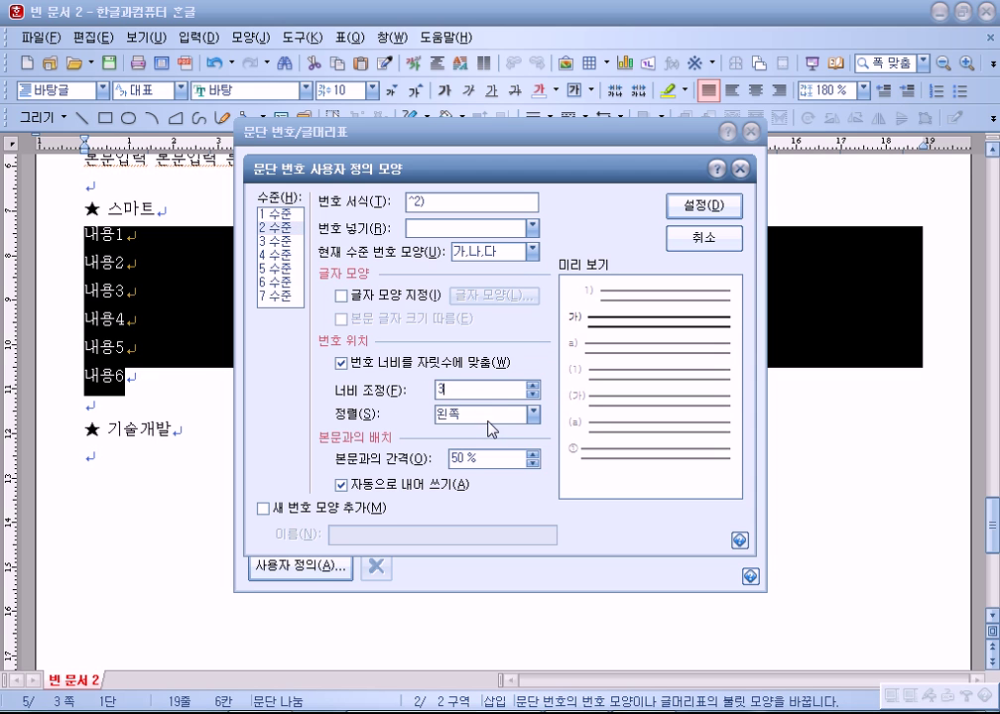
{"action": "type", "text": "ㅕ0"}
{"action": "left_click", "coordinate": [477, 415]}
{"action": "left_click", "coordinate": [466, 456]}
{"action": "left_click", "coordinate": [685, 206]}
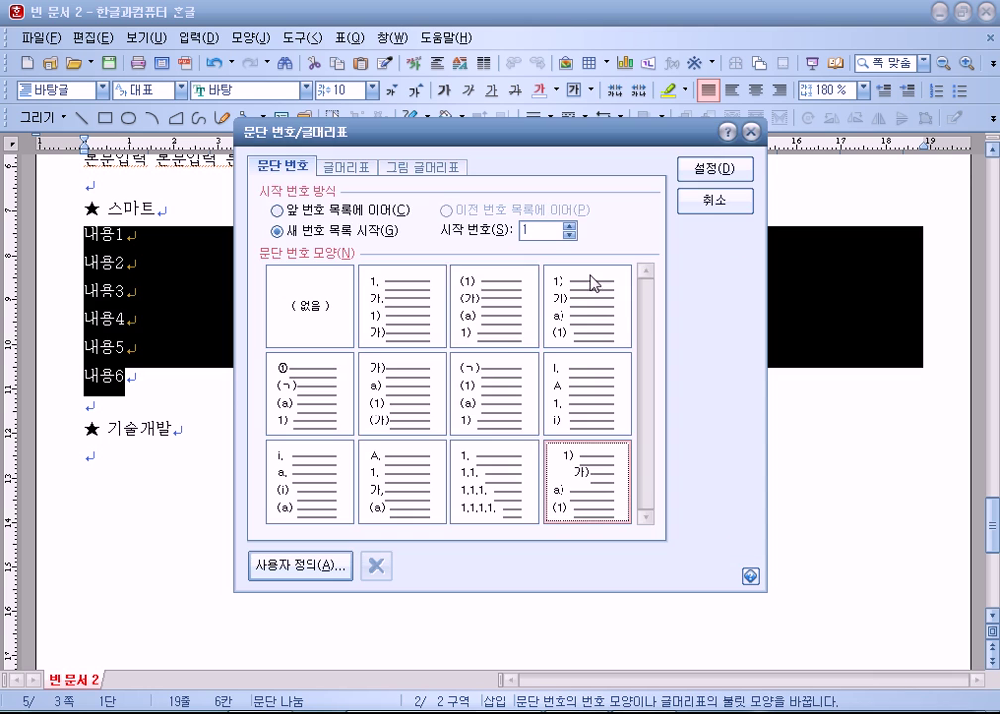
{"action": "left_click", "coordinate": [708, 165]}
{"action": "left_click", "coordinate": [277, 333]}
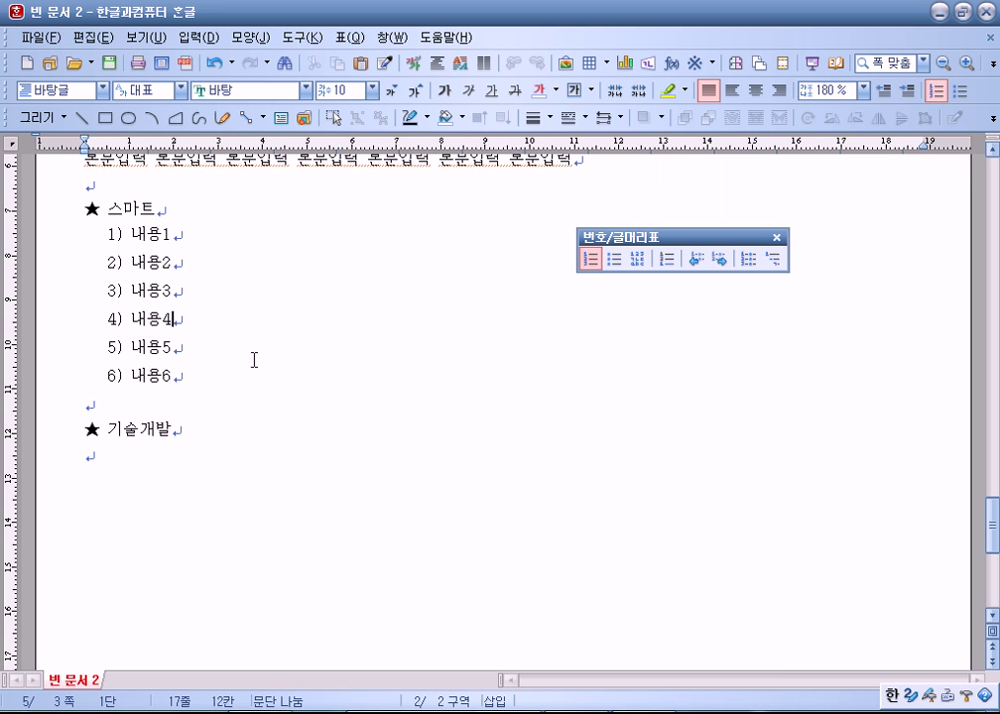
Step: Demote the lines 내용2, 내용3, 내용5 and 내용6 to the second numbering level
{"action": "left_click_drag", "start_coordinate": [147, 264], "coordinate": [170, 276]}
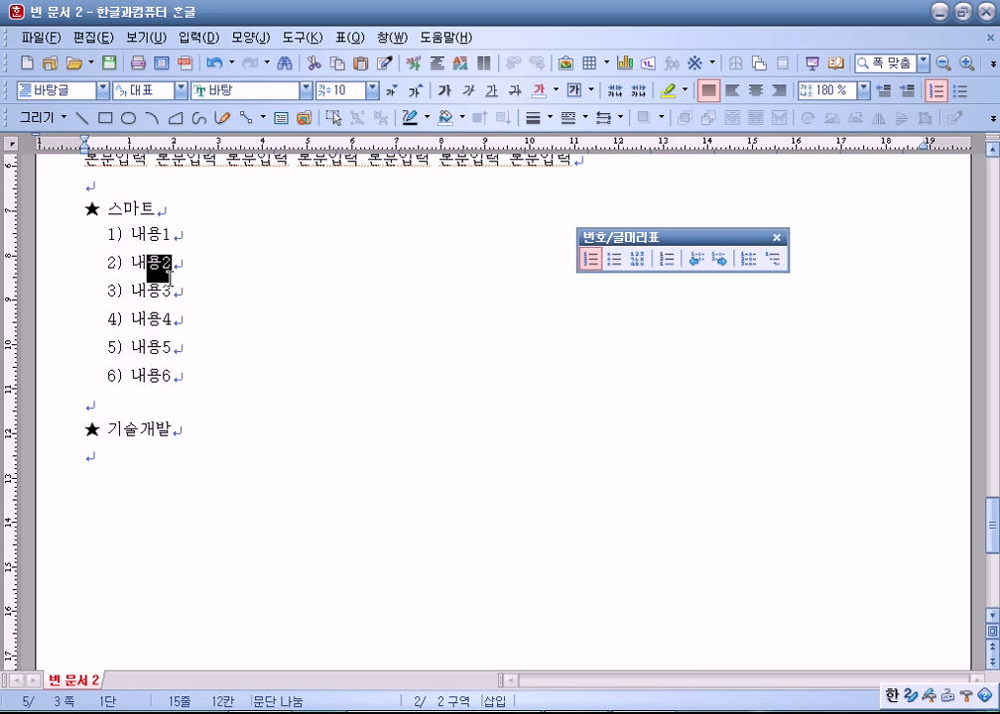
{"action": "left_click", "coordinate": [696, 259]}
{"action": "left_click_drag", "start_coordinate": [149, 350], "coordinate": [175, 377]}
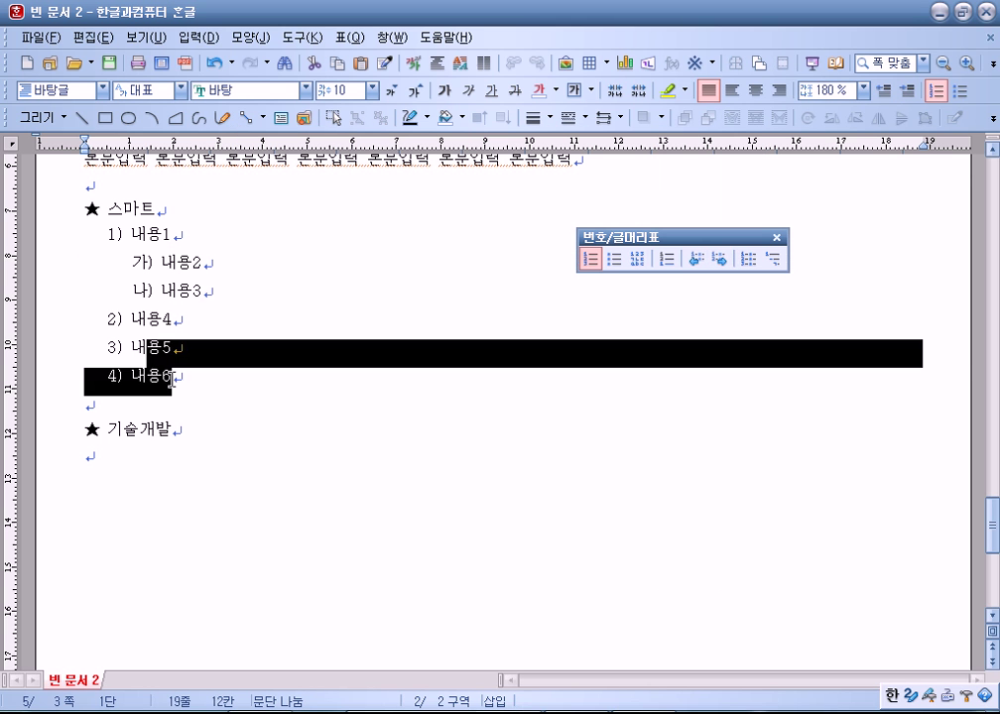
{"action": "left_click", "coordinate": [697, 259]}
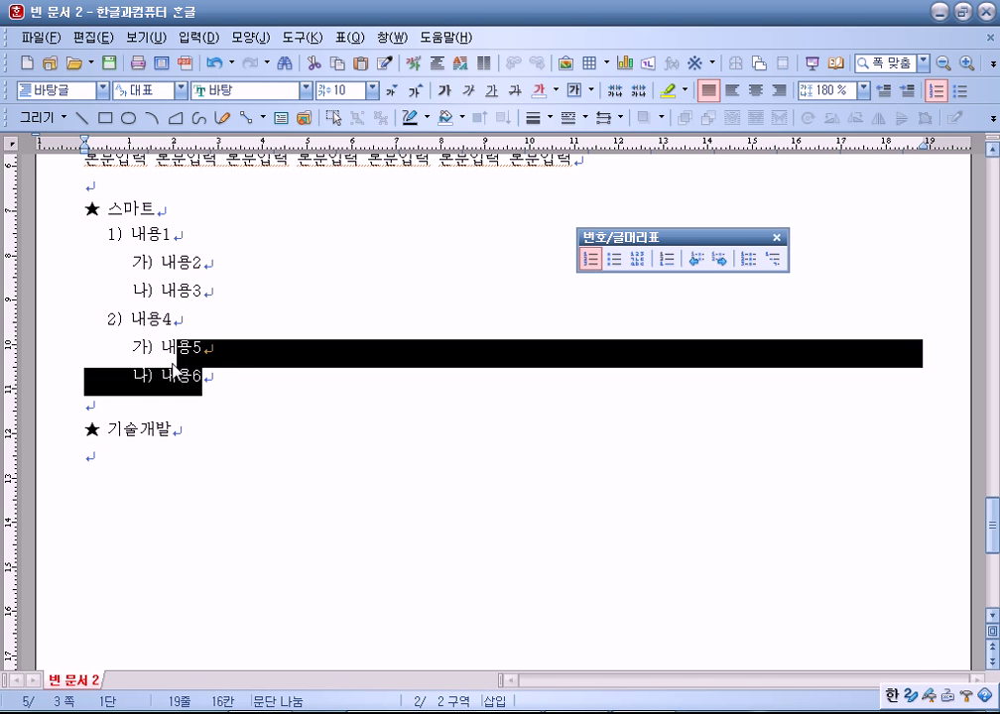
{"action": "left_click", "coordinate": [134, 347]}
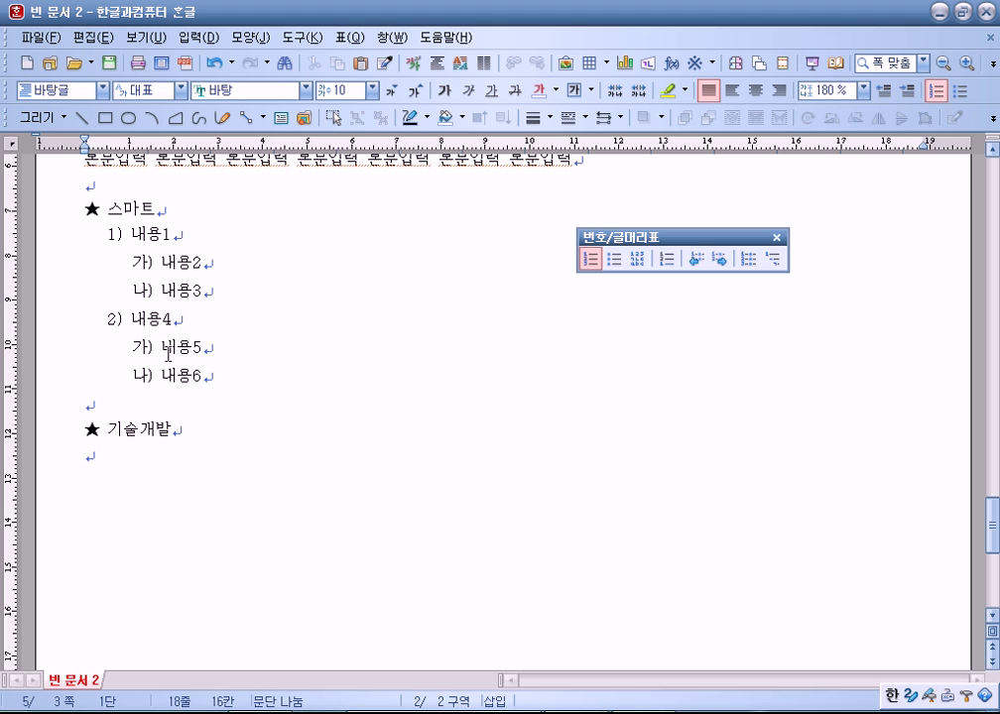
Step: Insert a table with 6 rows and 5 columns, treated as a character (글자처럼 취급), below the 기술개발 heading
{"action": "left_click", "coordinate": [105, 502]}
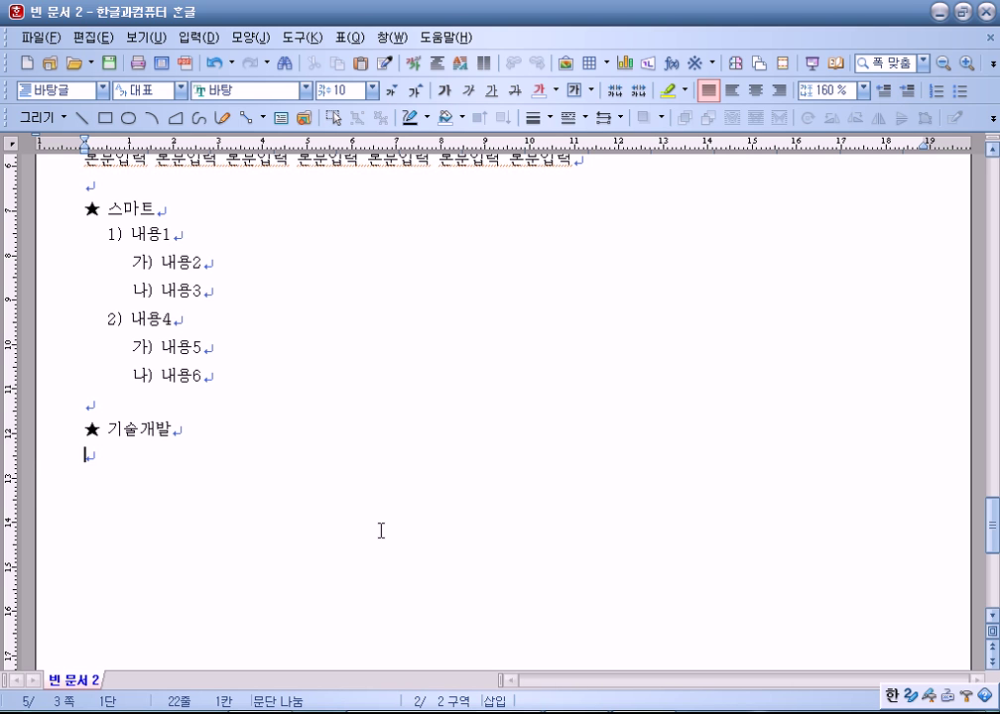
{"action": "left_click", "coordinate": [355, 39]}
{"action": "left_click", "coordinate": [357, 57]}
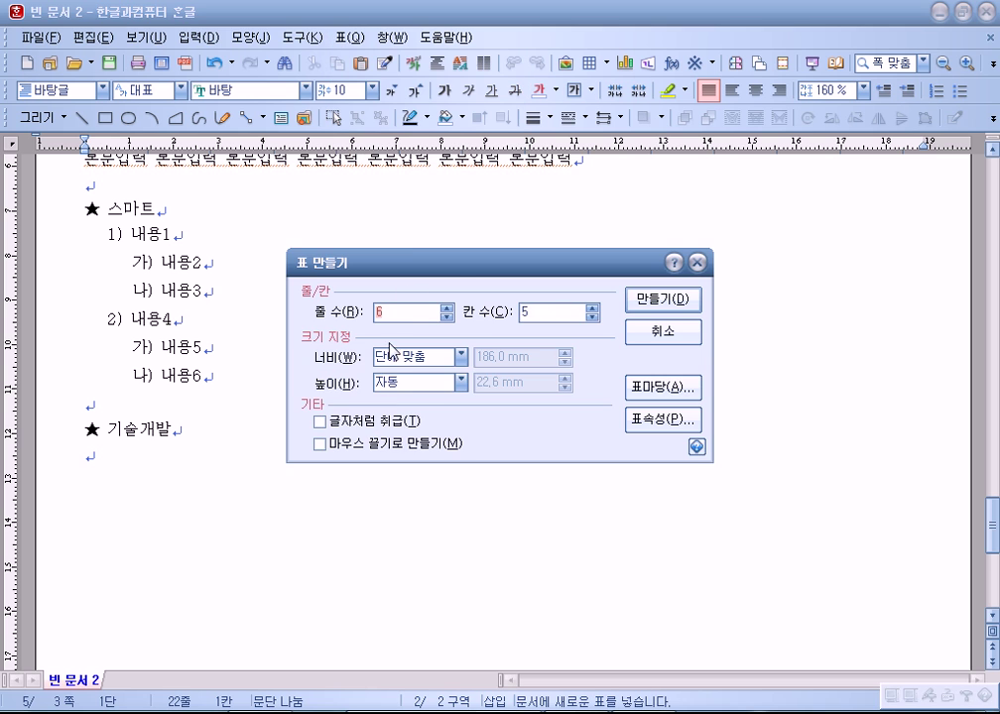
{"action": "left_click_drag", "start_coordinate": [453, 277], "coordinate": [489, 171]}
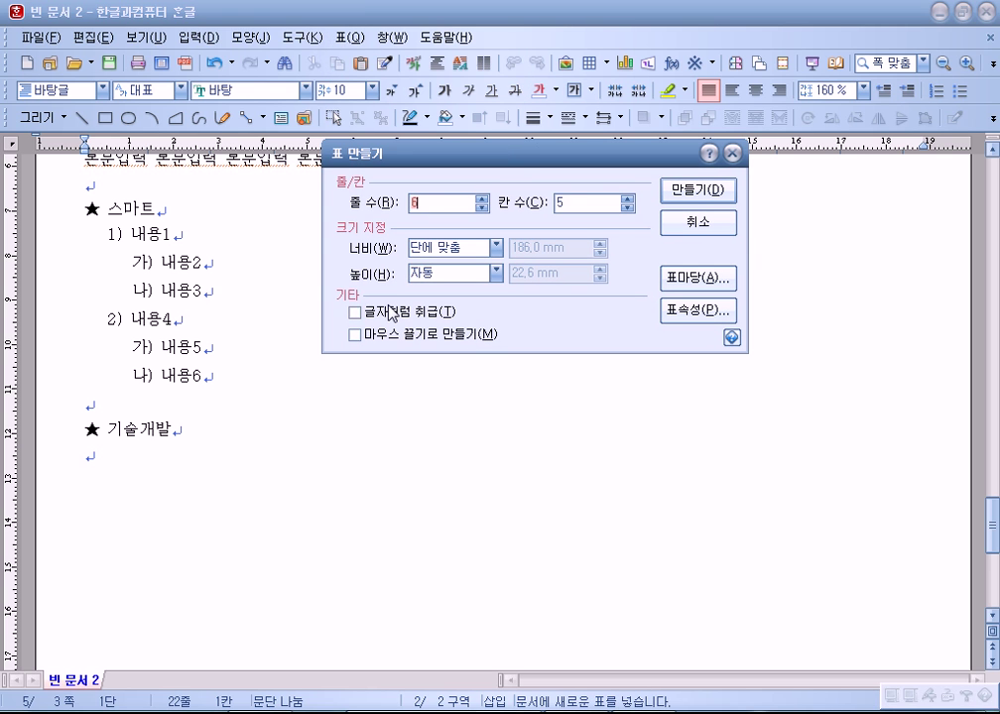
{"action": "left_click", "coordinate": [391, 316]}
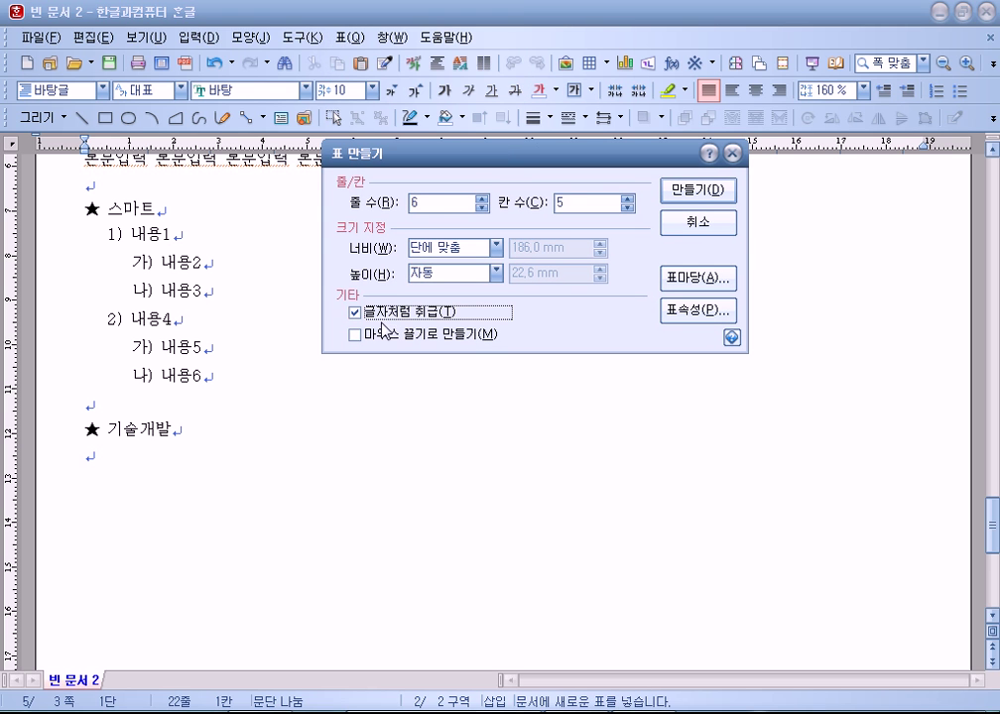
{"action": "left_click", "coordinate": [697, 189]}
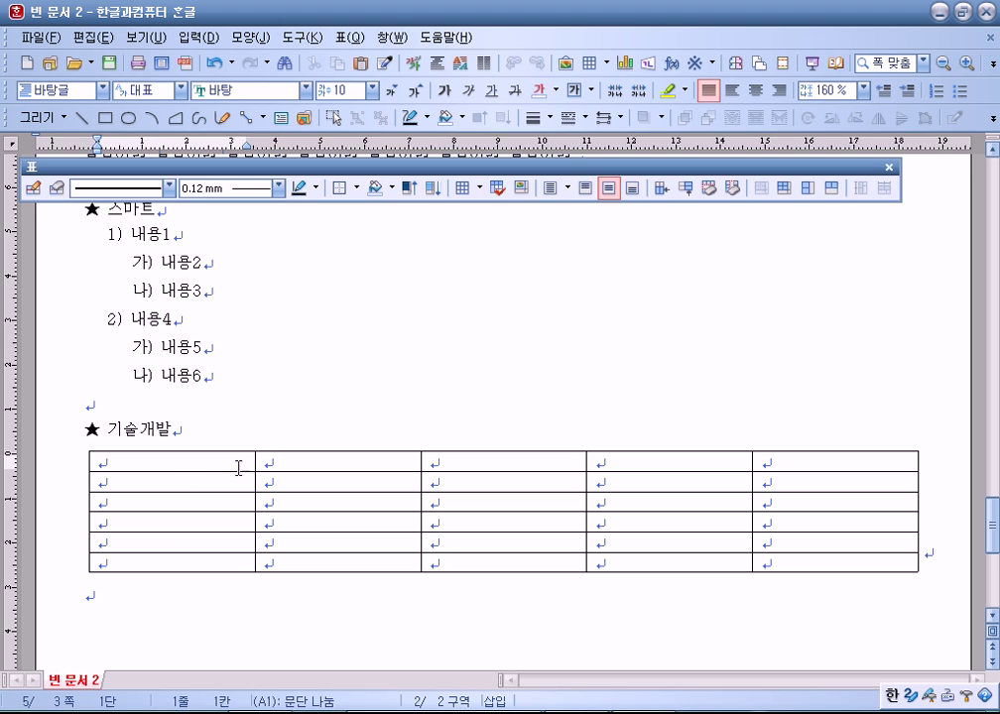
Step: Add the line "- 기타 자세한 내용은 홈페이지를 참조하세요" below the table, followed by an empty line
{"action": "left_click", "coordinate": [114, 597]}
{"action": "scroll", "coordinate": [104, 595], "scroll_direction": "down", "scroll_amount": 3}
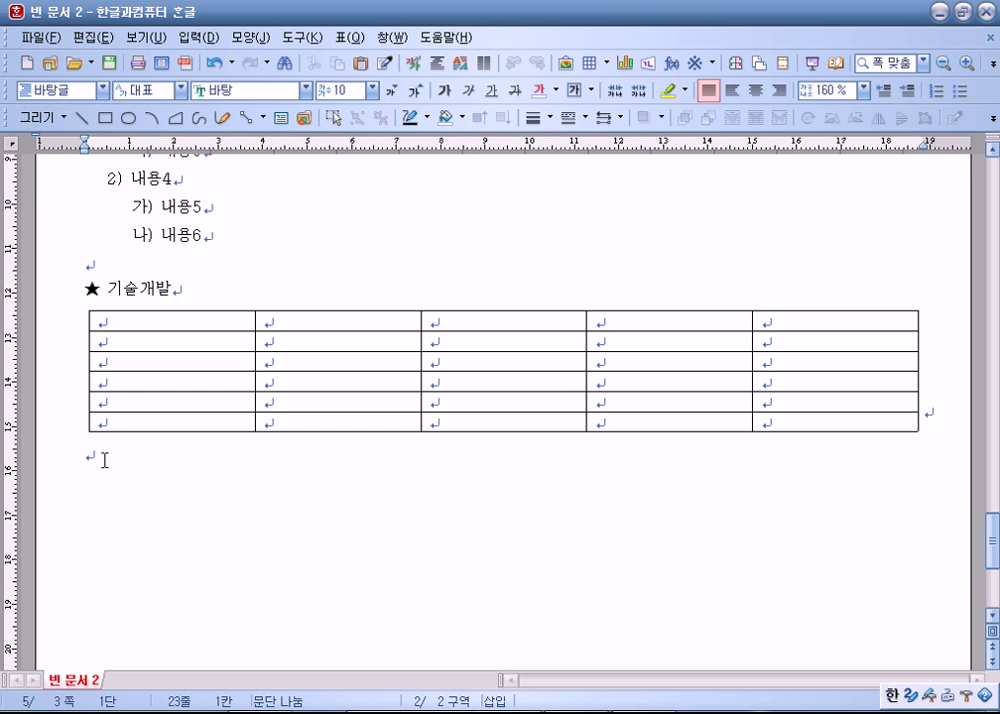
{"action": "type", "text": "-"}
{"action": "type", "text": " 기타 체"}
{"action": "type", "text": "자세한 "}
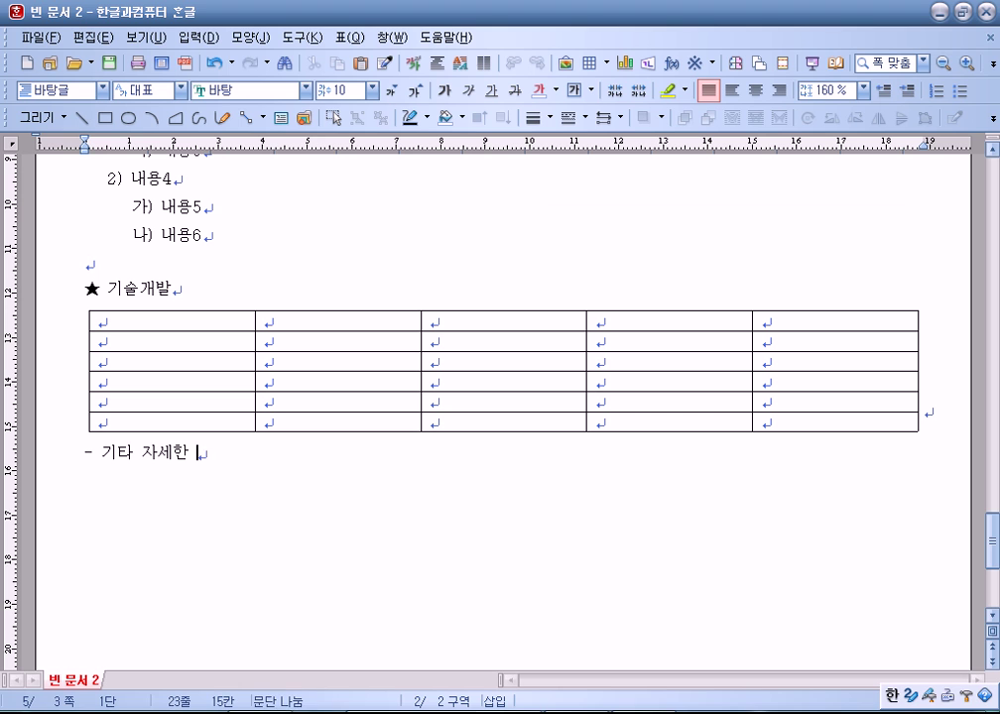
{"action": "type", "text": "내용ㅇ은 홈페이지를 "}
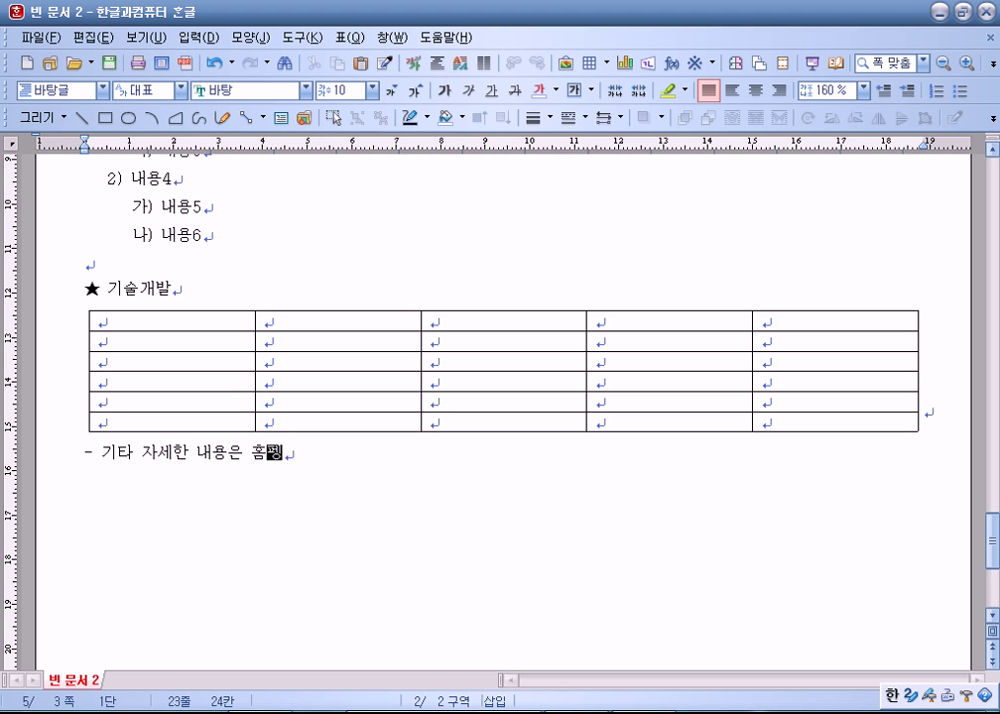
{"action": "type", "text": "참조하세요"}
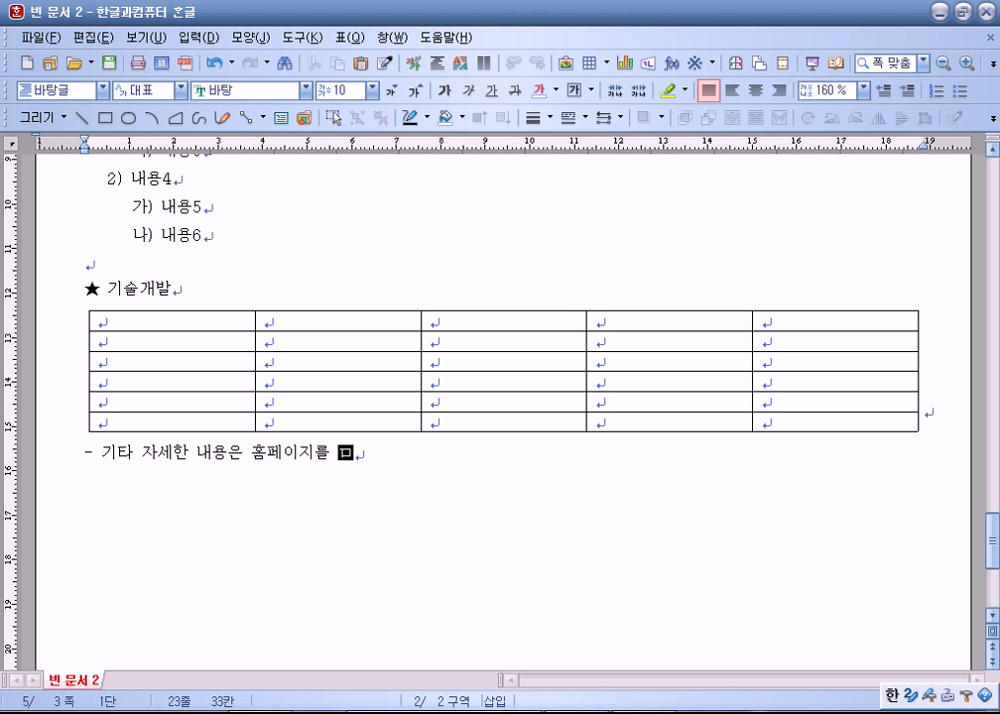
{"action": "key", "text": "Return"}
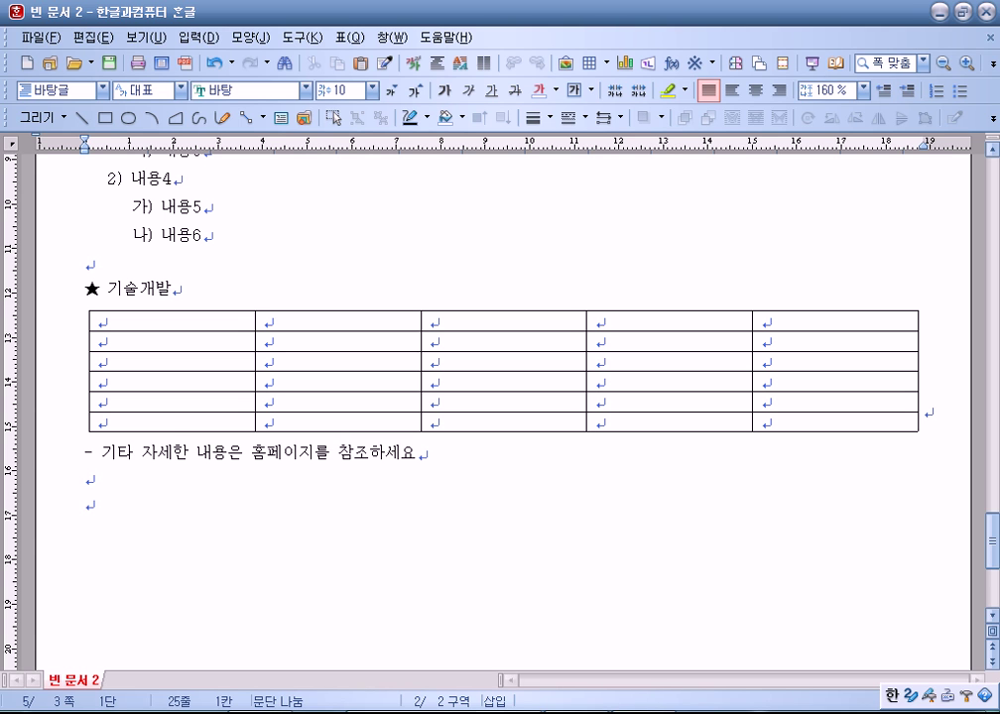
Step: Enter 차세대무인항공기시스템 on the last line of the page, below the empty line
{"action": "type", "text": "차세"}
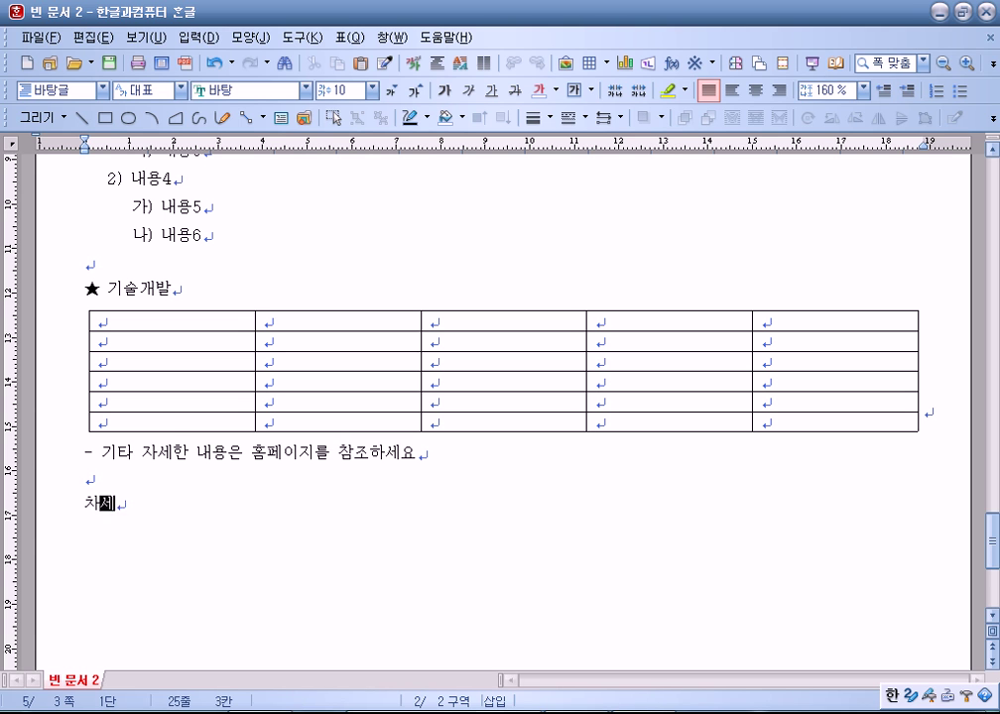
{"action": "type", "text": "대무인항ㄱ공기기"}
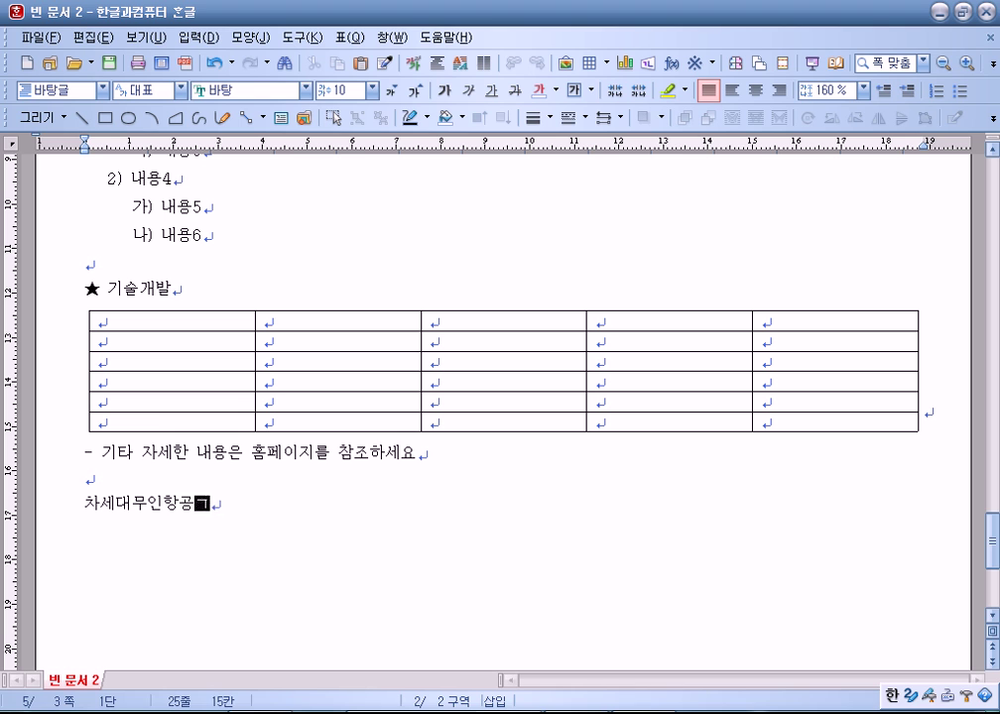
{"action": "key", "text": "BackSpace"}
{"action": "type", "text": "시스템"}
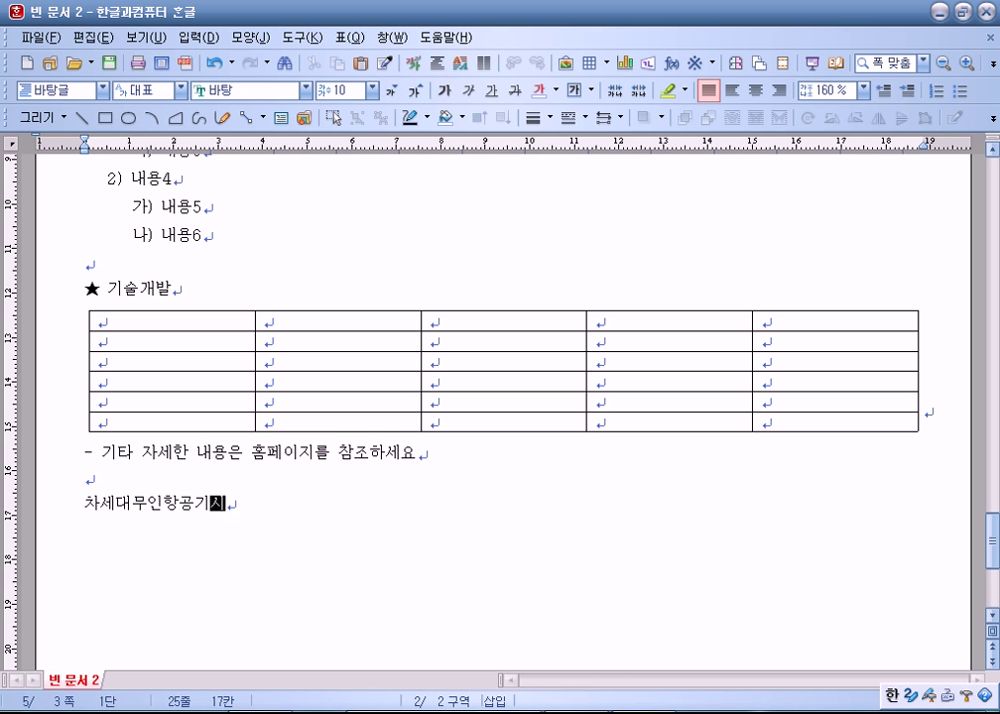
{"action": "left_click_drag", "start_coordinate": [303, 506], "coordinate": [84, 503]}
{"action": "left_click", "coordinate": [315, 518]}
{"action": "scroll", "coordinate": [315, 518], "scroll_direction": "down", "scroll_amount": 5}
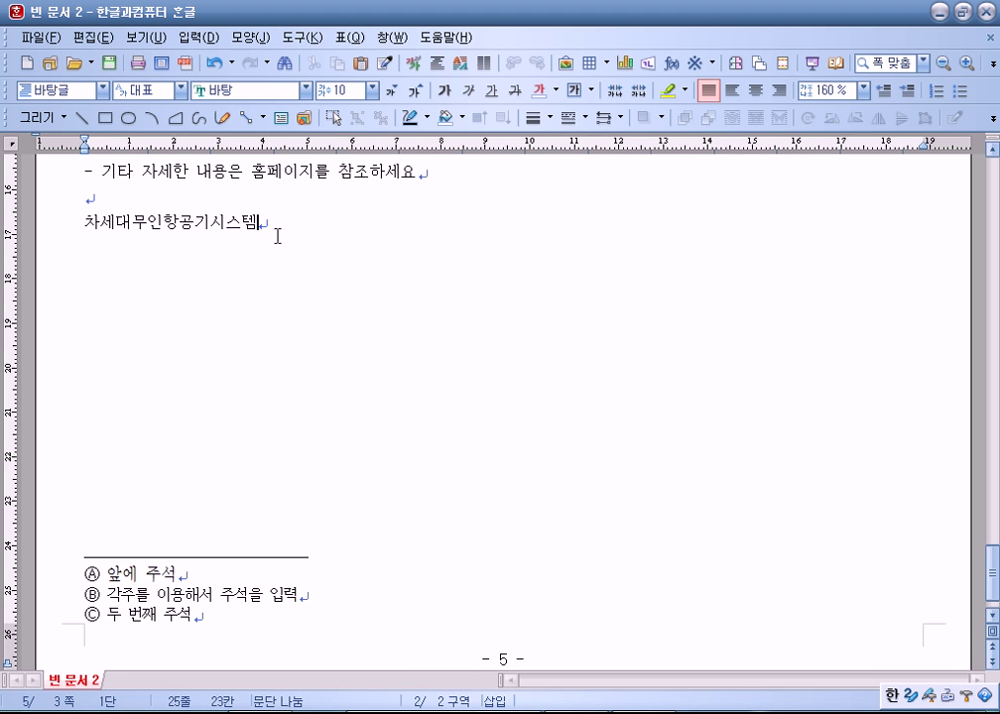
{"action": "type", "text": "'"}
{"action": "key", "text": "BackSpace"}
{"action": "key", "text": "Return"}
{"action": "left_click", "coordinate": [300, 223]}
Step: Create a header for both pages (양 쪽) with no preset layout and enter 항공우주 as its text
{"action": "scroll", "coordinate": [319, 295], "scroll_direction": "up", "scroll_amount": 6}
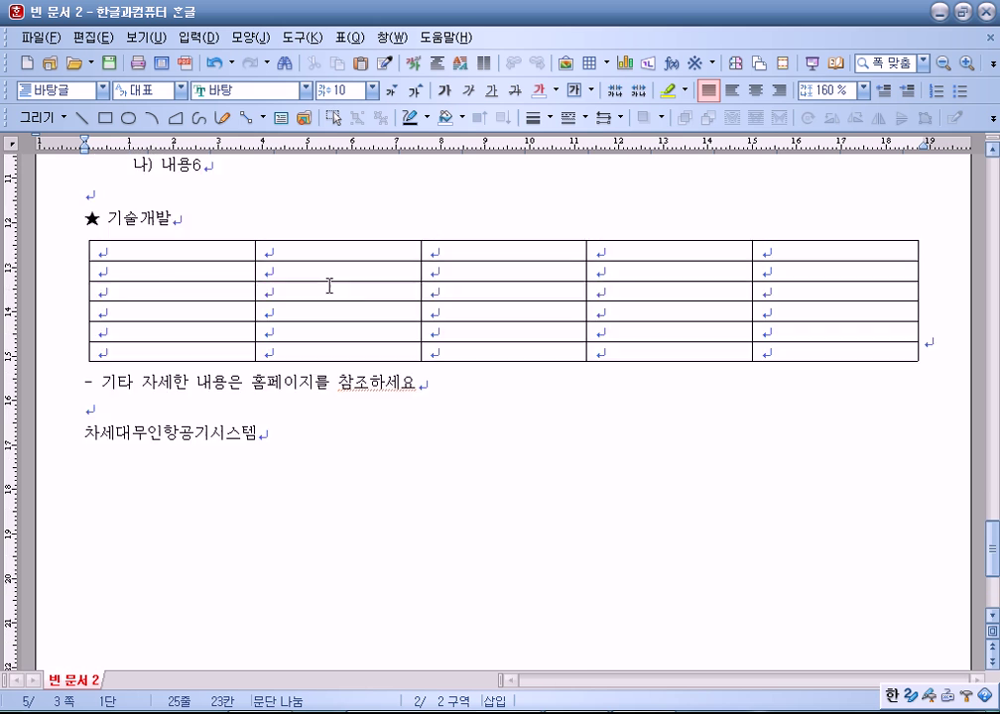
{"action": "scroll", "coordinate": [298, 324], "scroll_direction": "up", "scroll_amount": 5}
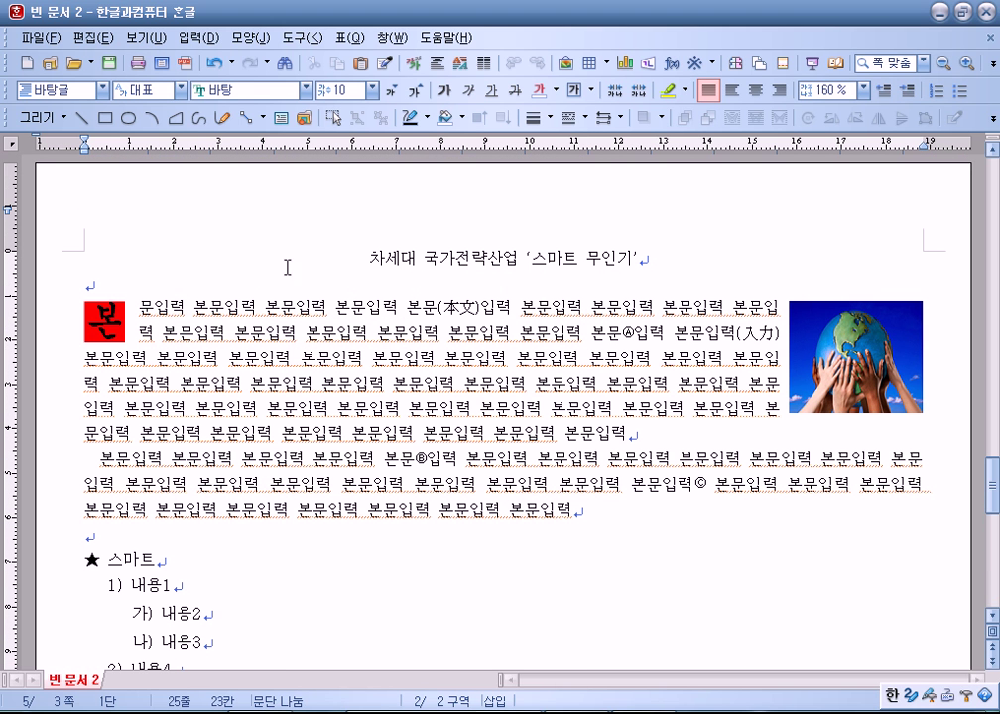
{"action": "left_click_drag", "start_coordinate": [352, 263], "coordinate": [718, 252]}
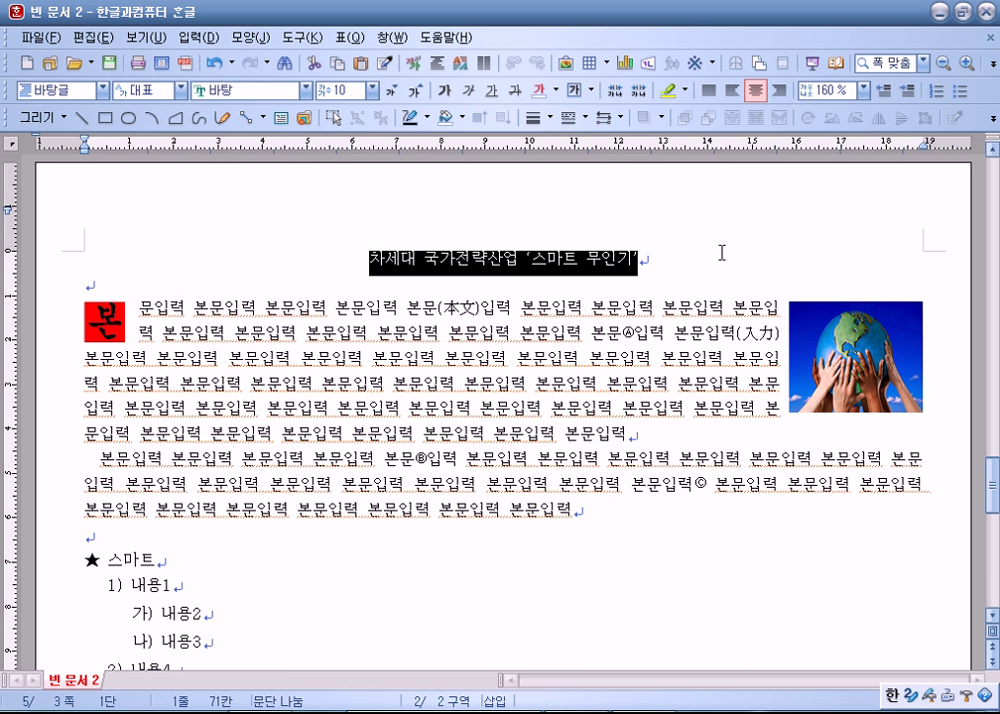
{"action": "left_click", "coordinate": [449, 318]}
{"action": "left_click", "coordinate": [256, 36]}
{"action": "mouse_move", "coordinate": [250, 37]}
{"action": "left_click", "coordinate": [303, 307]}
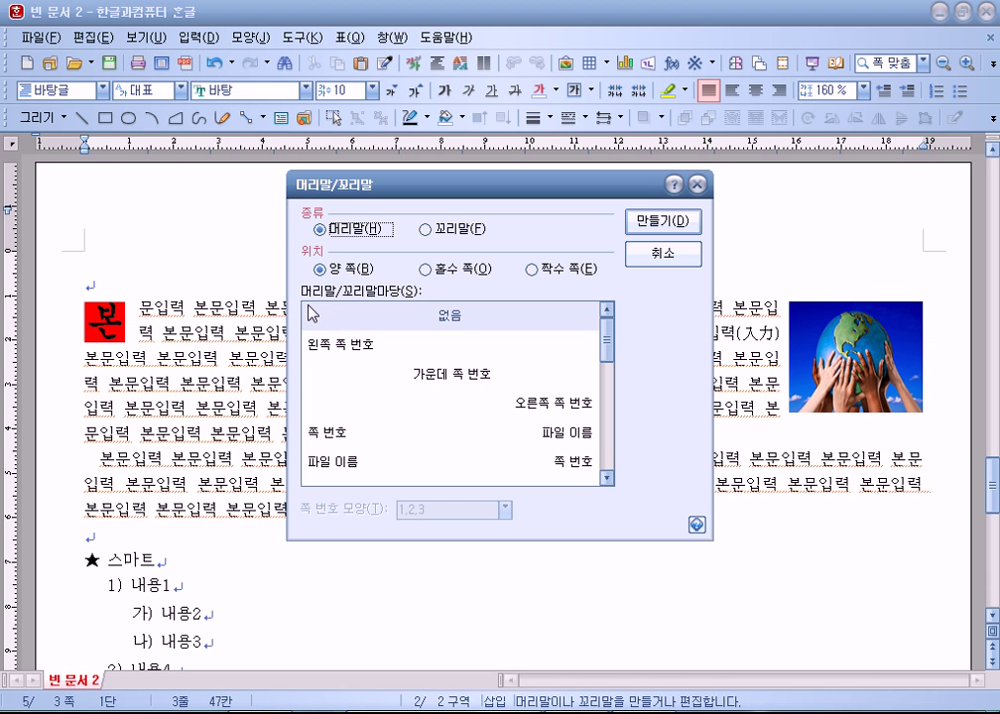
{"action": "left_click", "coordinate": [650, 223]}
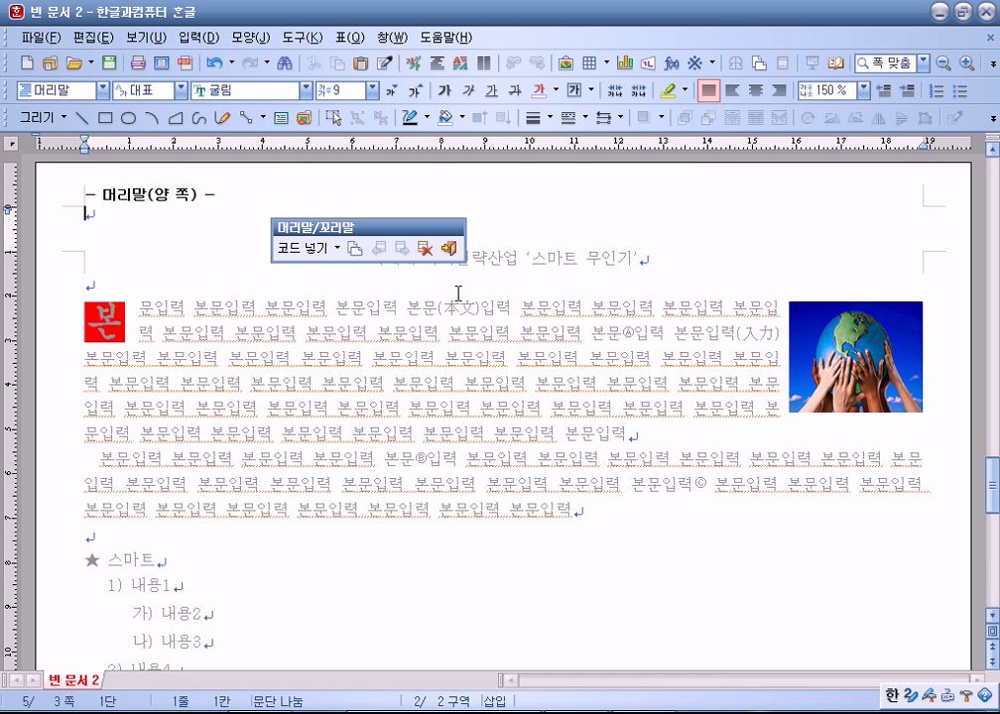
{"action": "type", "text": "항공우주"}
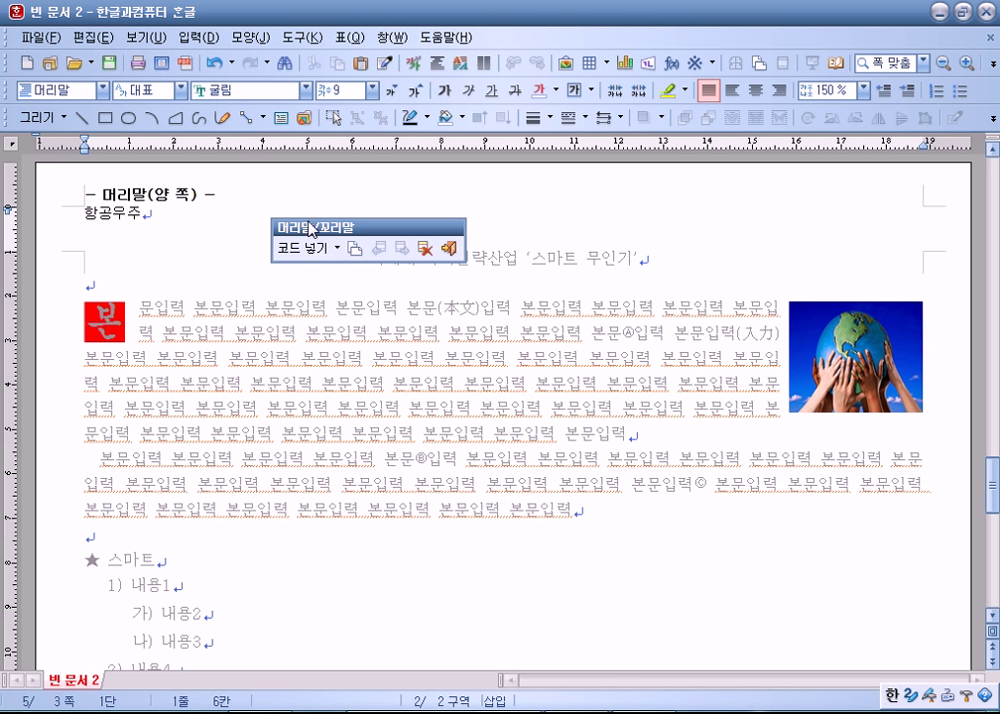
Step: Right-align the header text, format it in 궁서 at 10 pt, and leave header editing
{"action": "key", "text": "shift+Home"}
{"action": "left_click", "coordinate": [782, 94]}
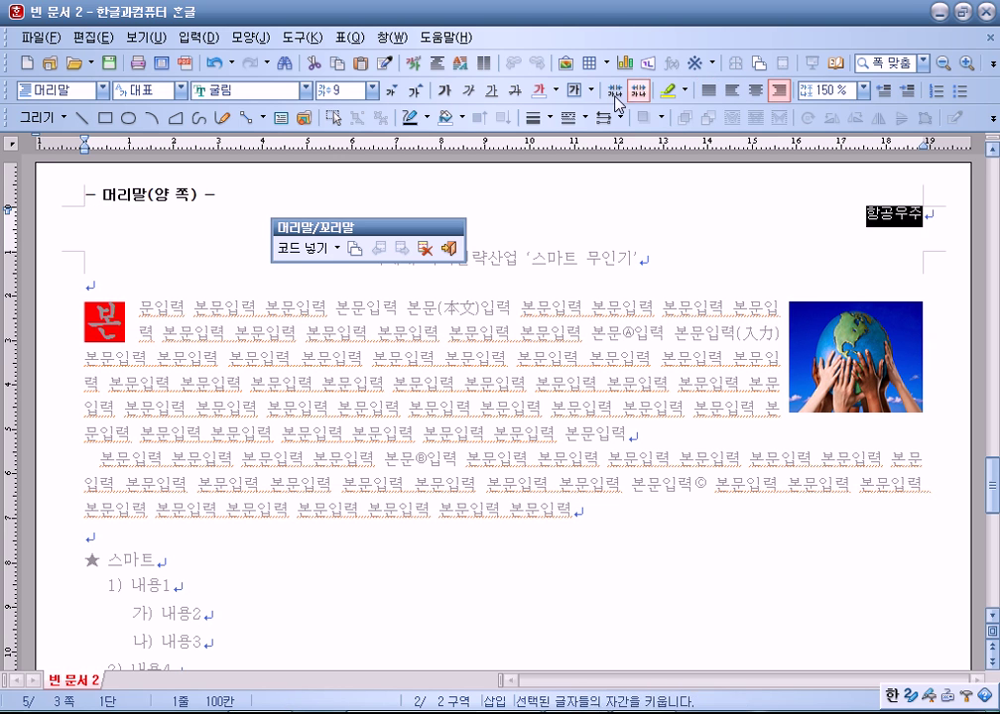
{"action": "left_click", "coordinate": [415, 90]}
{"action": "left_click", "coordinate": [303, 91]}
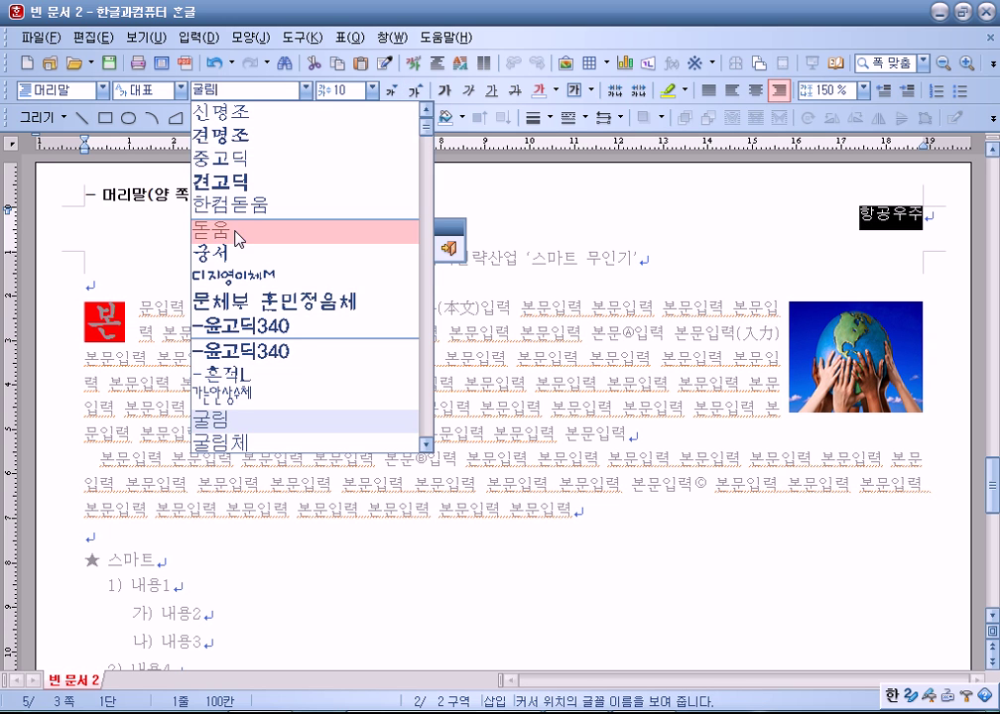
{"action": "left_click", "coordinate": [181, 213]}
{"action": "left_click", "coordinate": [888, 222]}
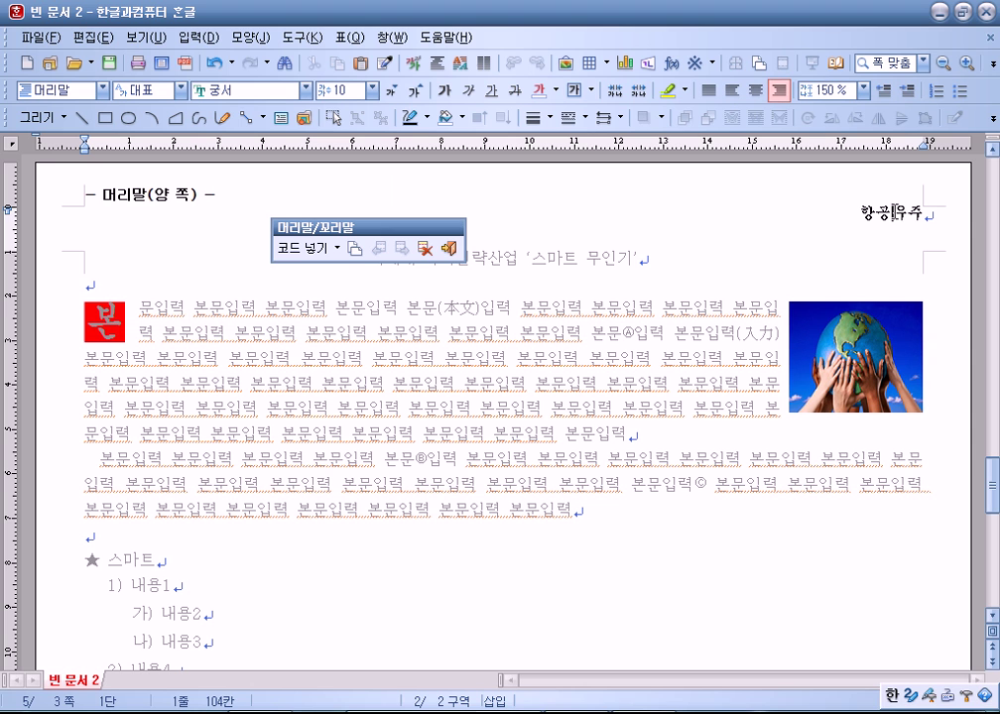
{"action": "left_click", "coordinate": [448, 248]}
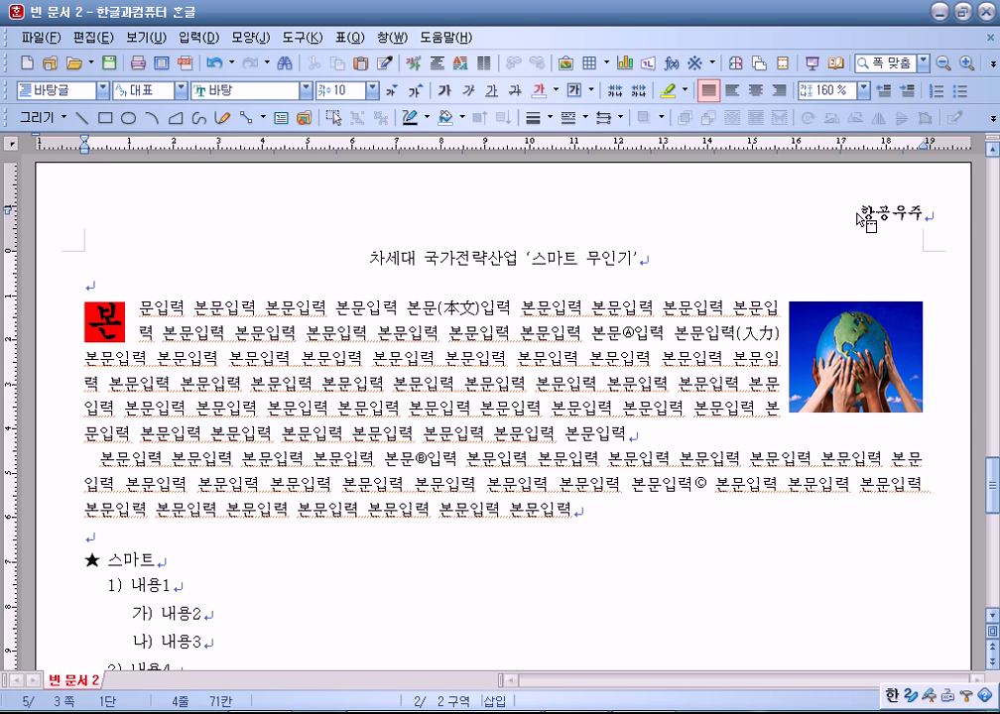
Step: Switch to the 26.hwp document and examine its first page, selecting the empty lines below number 1
{"action": "left_click", "coordinate": [636, 357]}
{"action": "scroll", "coordinate": [462, 463], "scroll_direction": "up", "scroll_amount": 15}
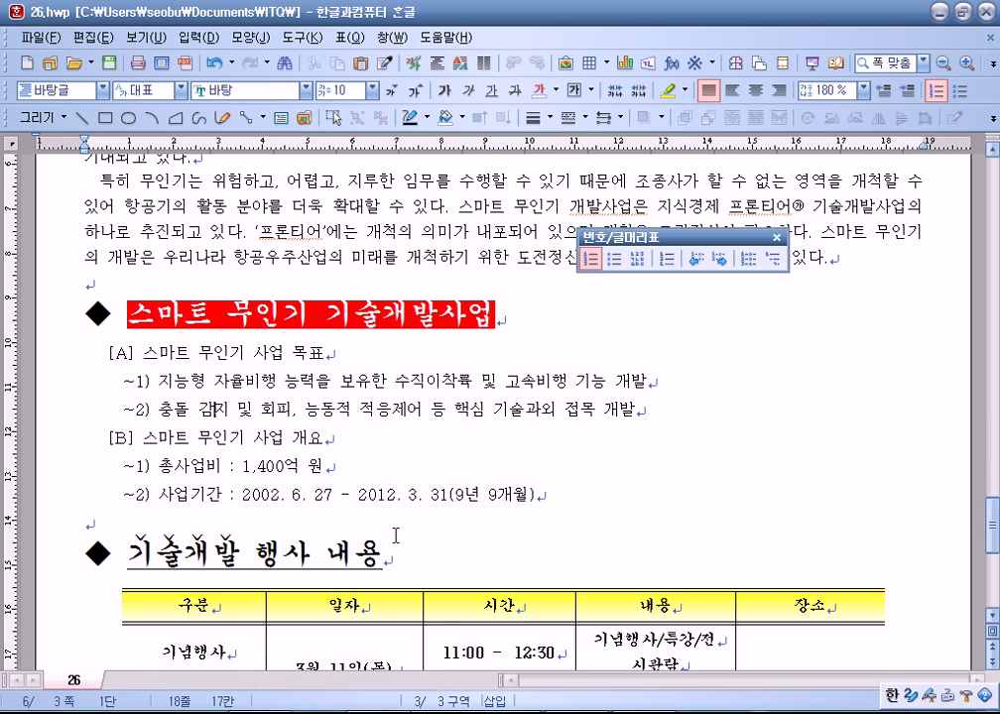
{"action": "scroll", "coordinate": [407, 447], "scroll_direction": "up", "scroll_amount": 15}
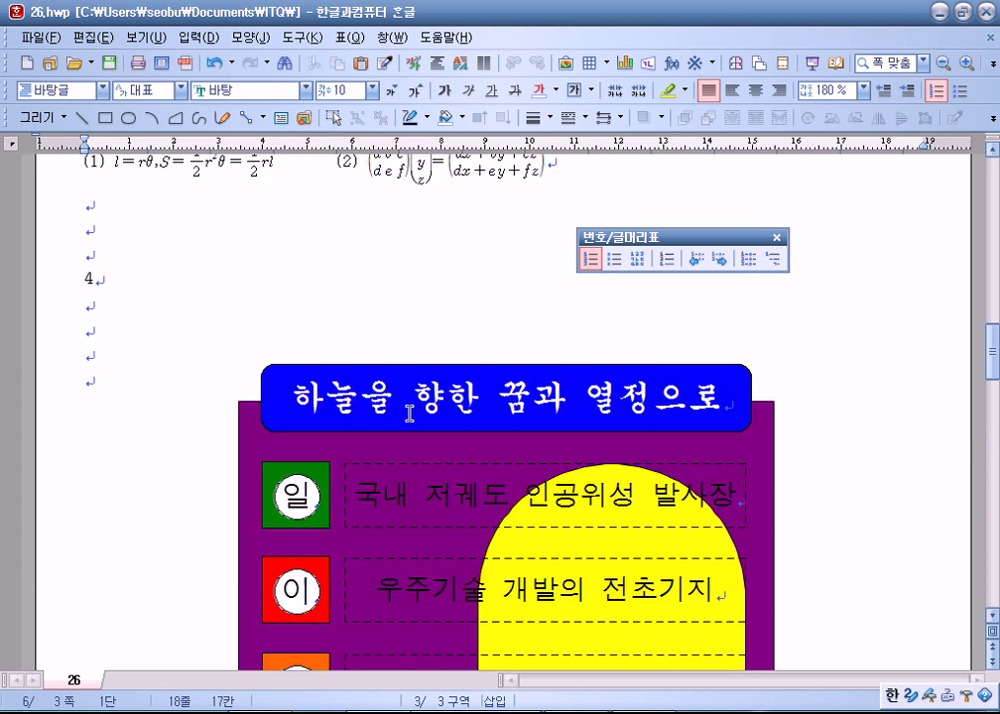
{"action": "scroll", "coordinate": [408, 413], "scroll_direction": "up", "scroll_amount": 10}
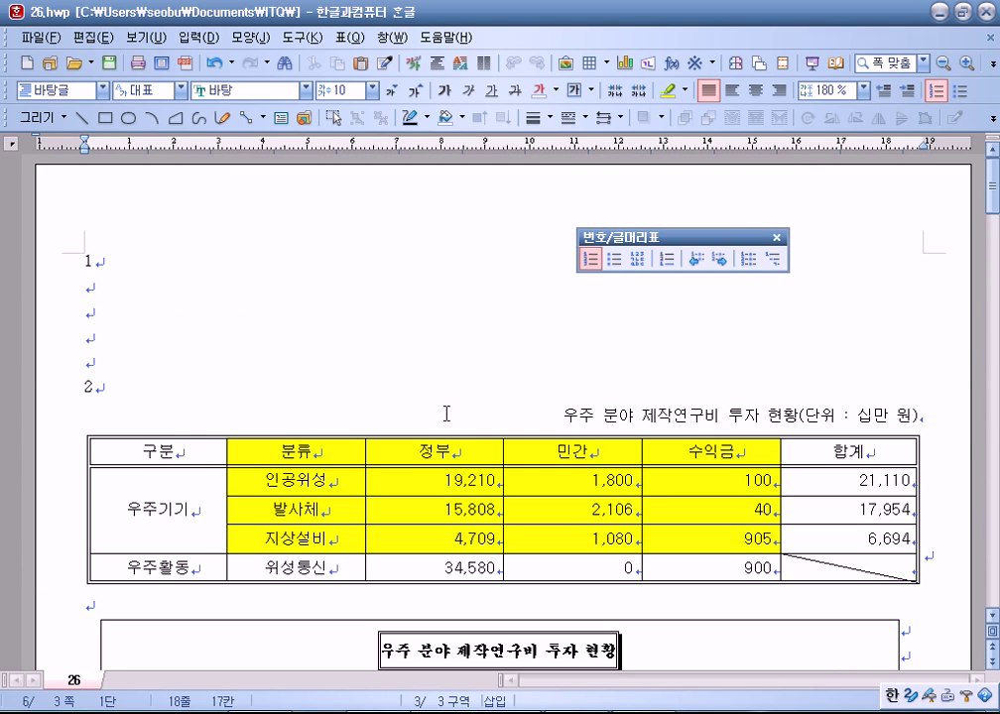
{"action": "left_click_drag", "start_coordinate": [84, 293], "coordinate": [88, 349]}
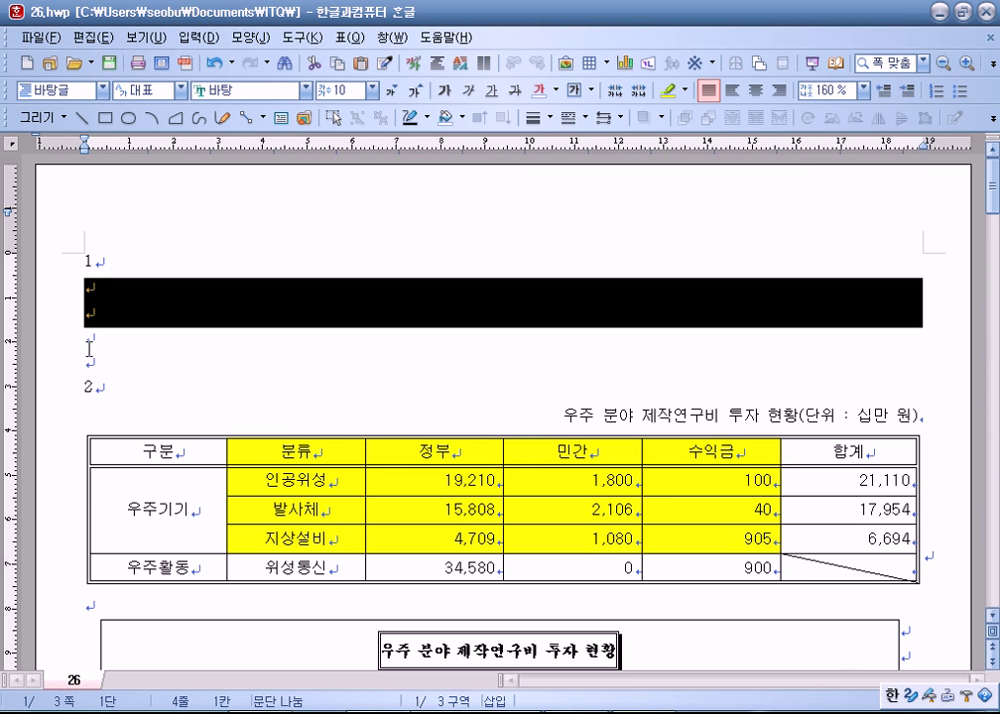
Step: Examine the layout of the first two pages, covering the table, chart, equations, empty lines around number 4 and the drawing
{"action": "scroll", "coordinate": [446, 210], "scroll_direction": "down", "scroll_amount": 3}
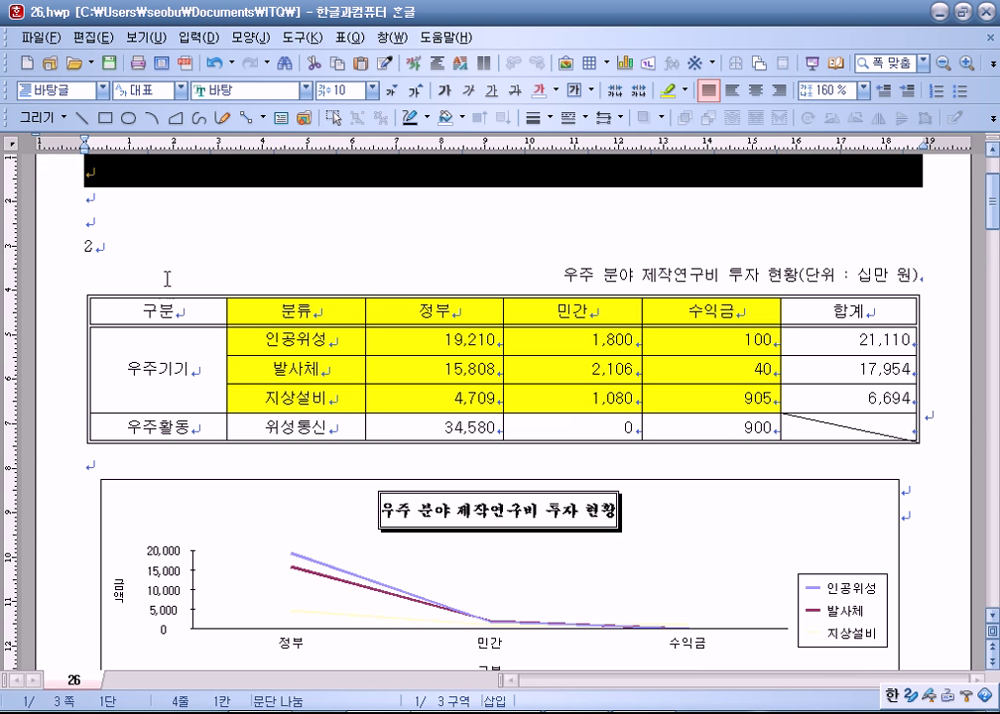
{"action": "left_click", "coordinate": [309, 292]}
{"action": "scroll", "coordinate": [507, 297], "scroll_direction": "down", "scroll_amount": 4}
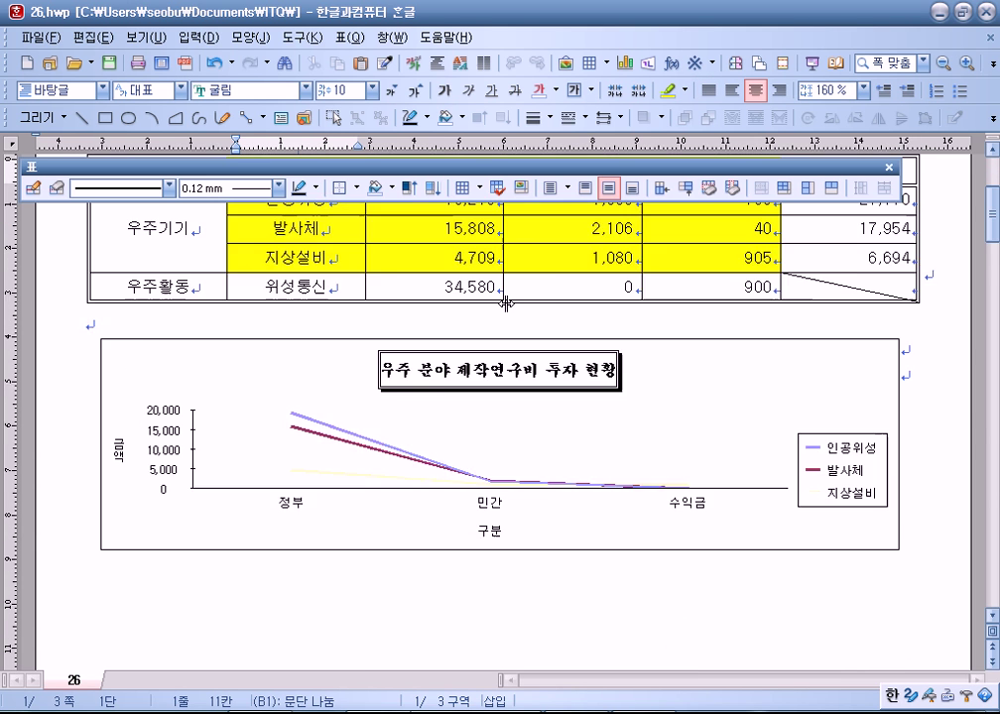
{"action": "left_click", "coordinate": [447, 356]}
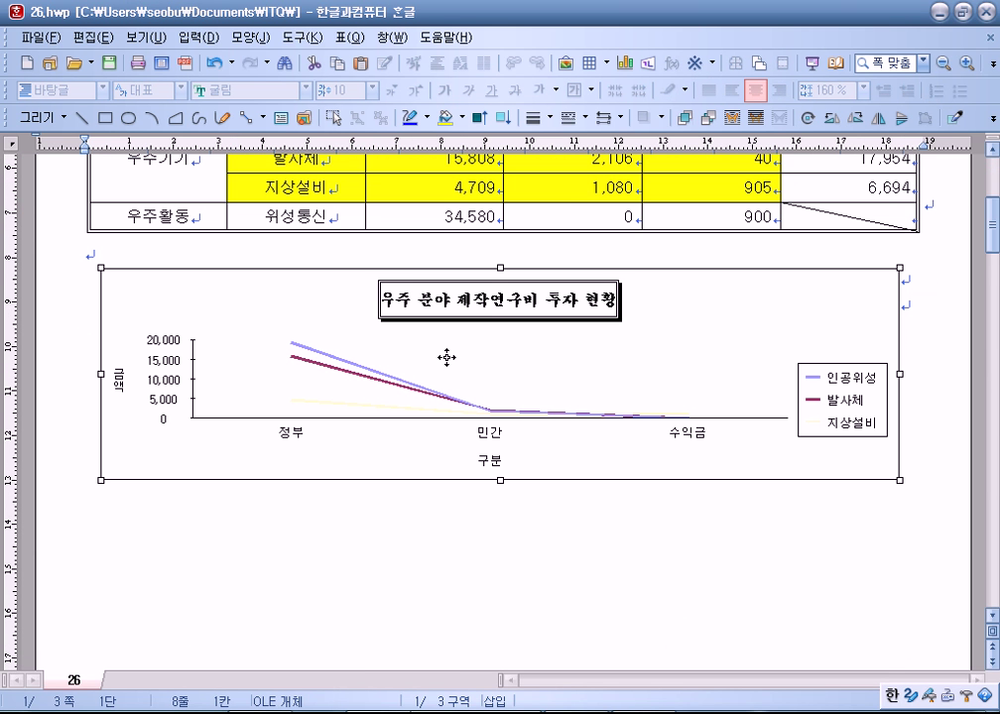
{"action": "scroll", "coordinate": [430, 397], "scroll_direction": "down", "scroll_amount": 15}
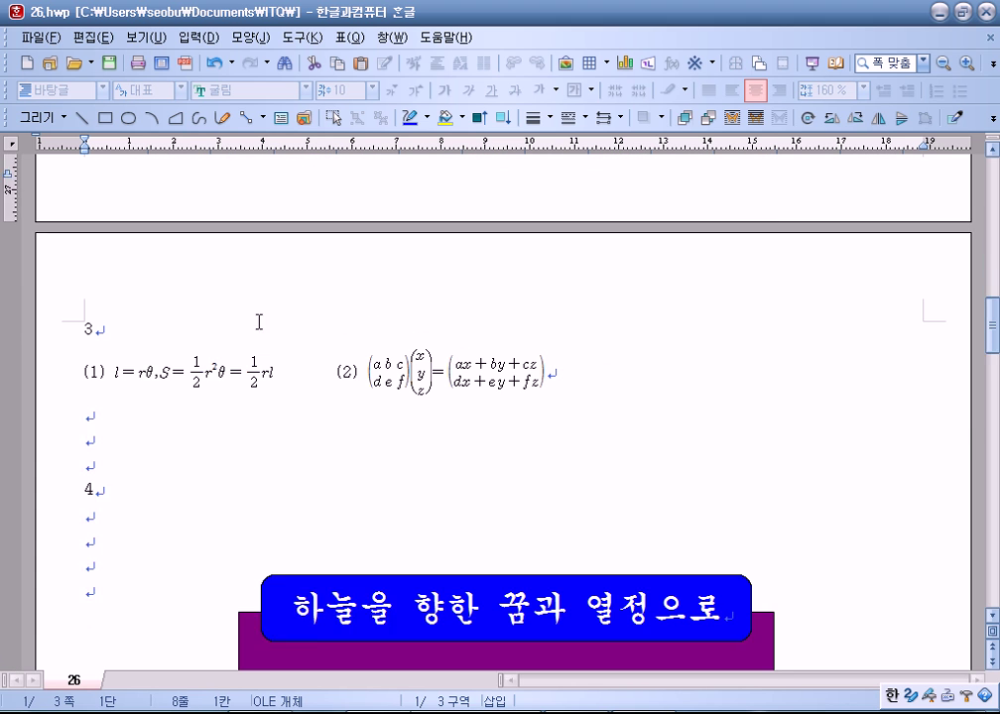
{"action": "left_click", "coordinate": [59, 245]}
{"action": "left_click", "coordinate": [277, 277]}
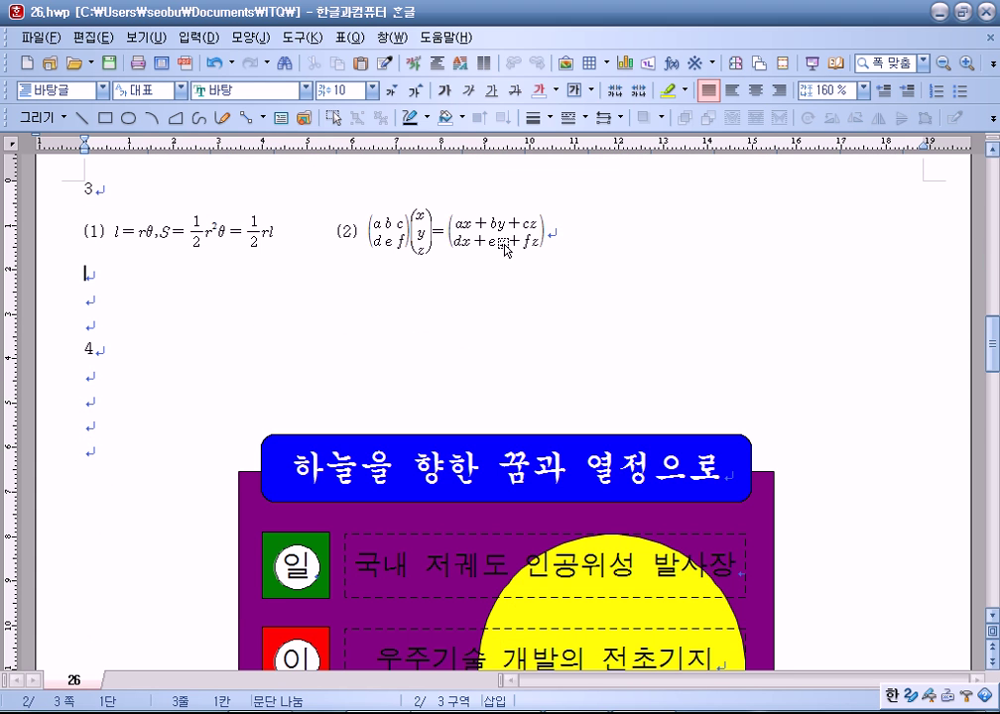
{"action": "scroll", "coordinate": [136, 325], "scroll_direction": "down", "scroll_amount": 1}
{"action": "left_click", "coordinate": [111, 331]}
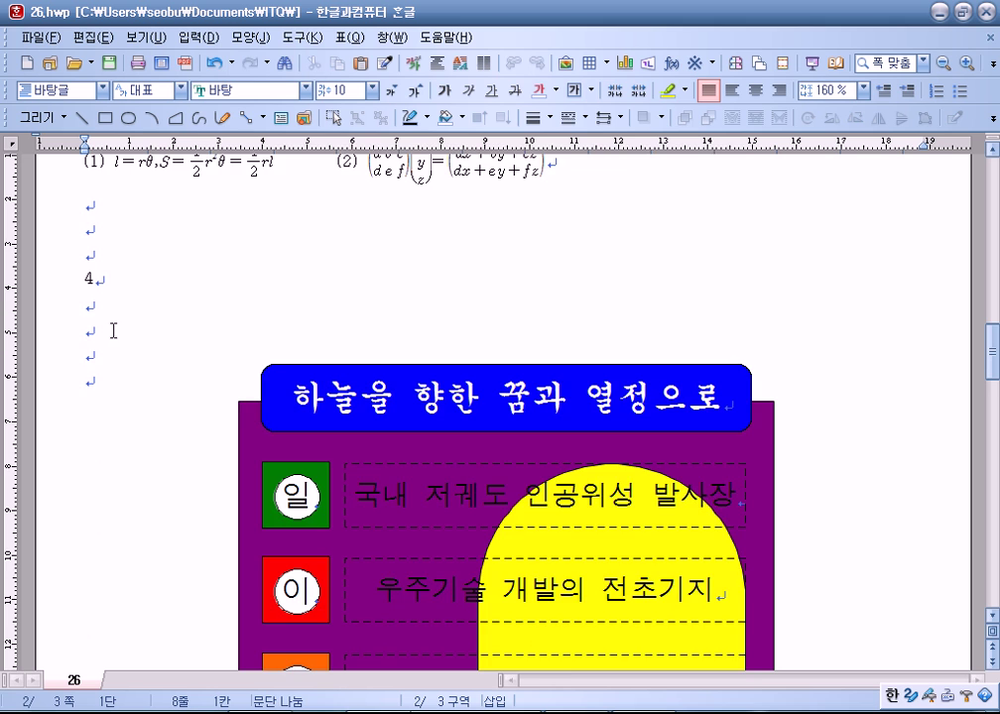
{"action": "scroll", "coordinate": [761, 438], "scroll_direction": "down", "scroll_amount": 3}
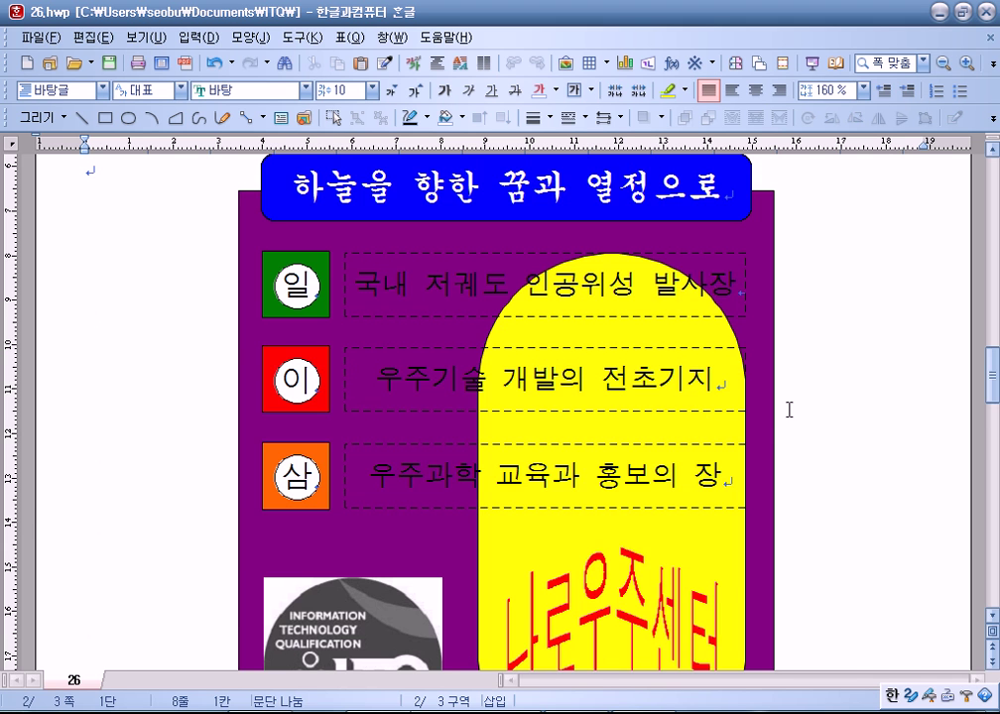
{"action": "scroll", "coordinate": [789, 408], "scroll_direction": "down", "scroll_amount": 10}
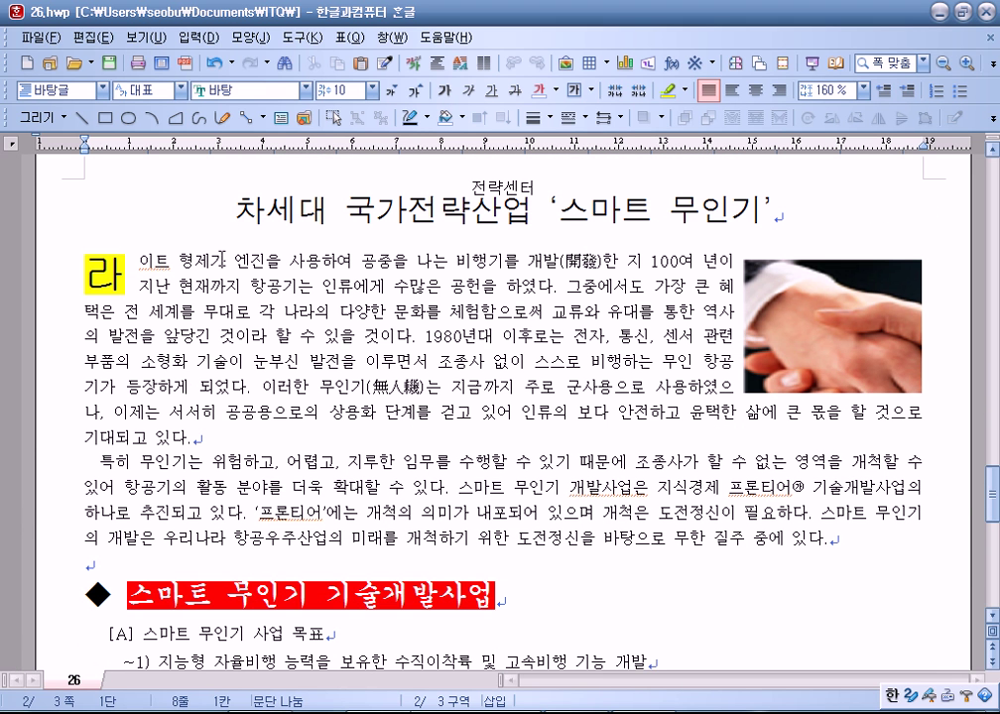
Step: Insert an empty line between the third page's title and the first paragraph, and reset it to the 바탕글 style
{"action": "left_click", "coordinate": [235, 210]}
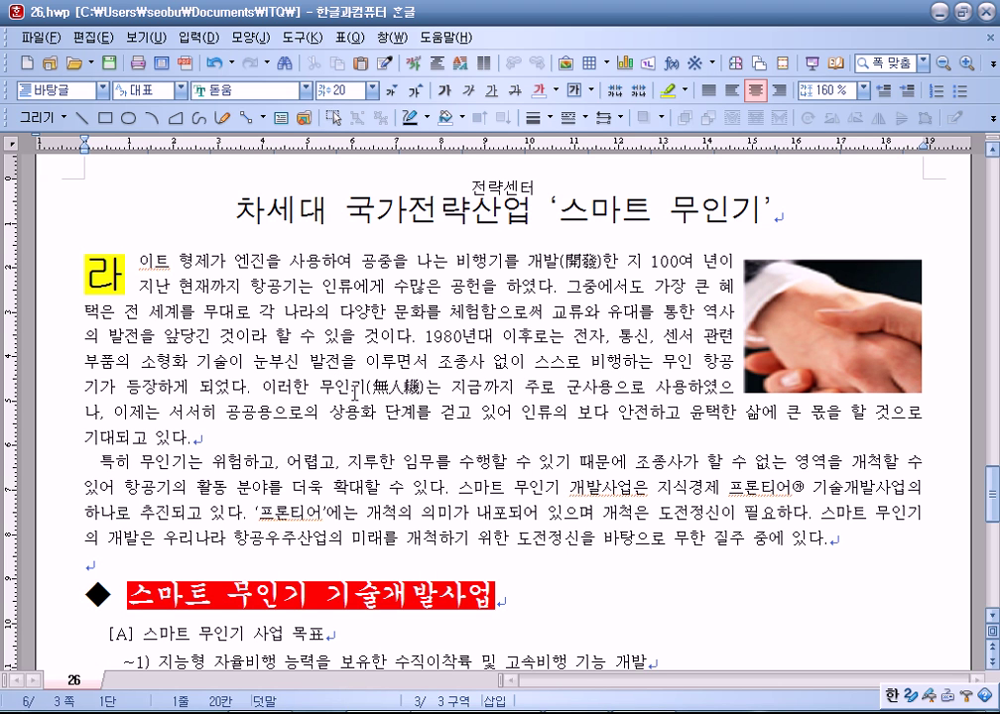
{"action": "left_click", "coordinate": [808, 224]}
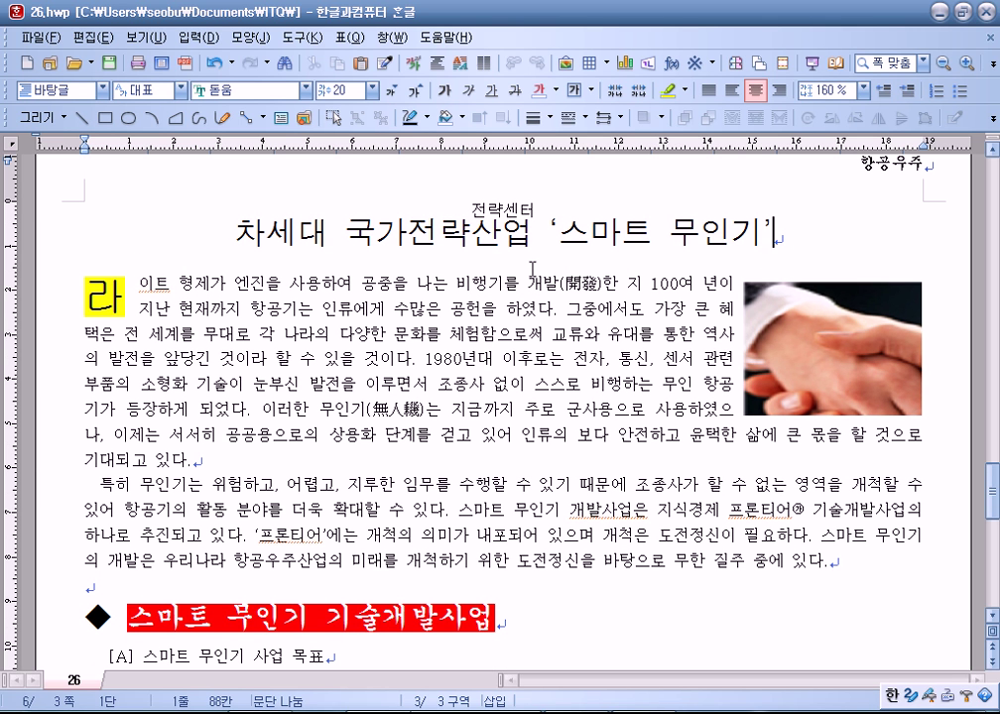
{"action": "key", "text": "Return"}
{"action": "key", "text": "BackSpace"}
{"action": "key", "text": "Return"}
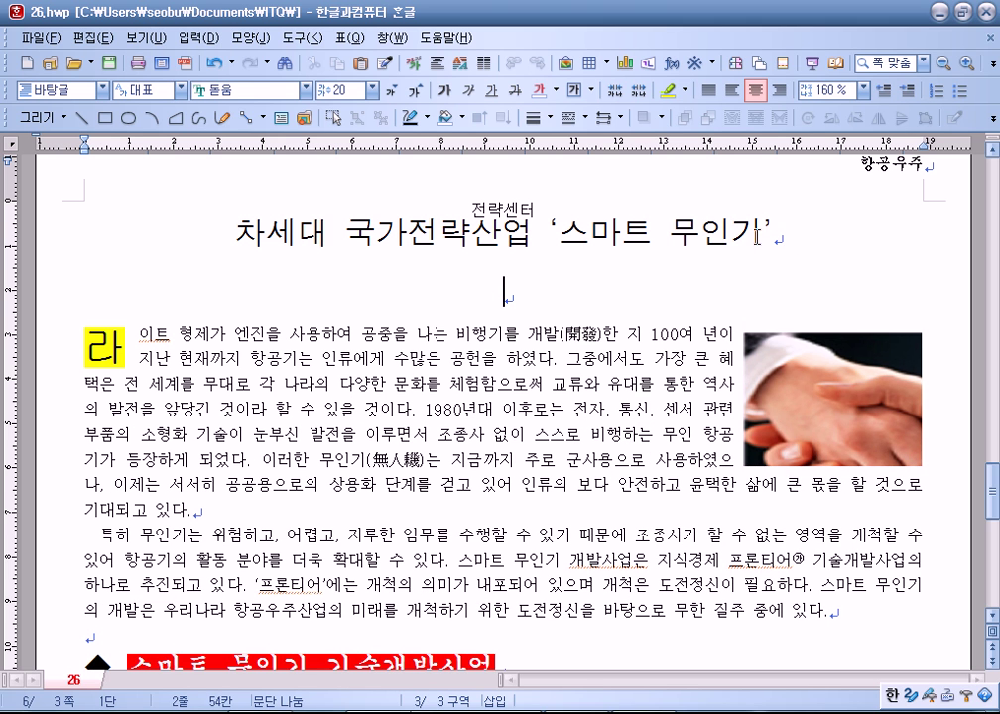
{"action": "key", "text": "BackSpace"}
{"action": "key", "text": "Return"}
{"action": "left_click", "coordinate": [129, 117]}
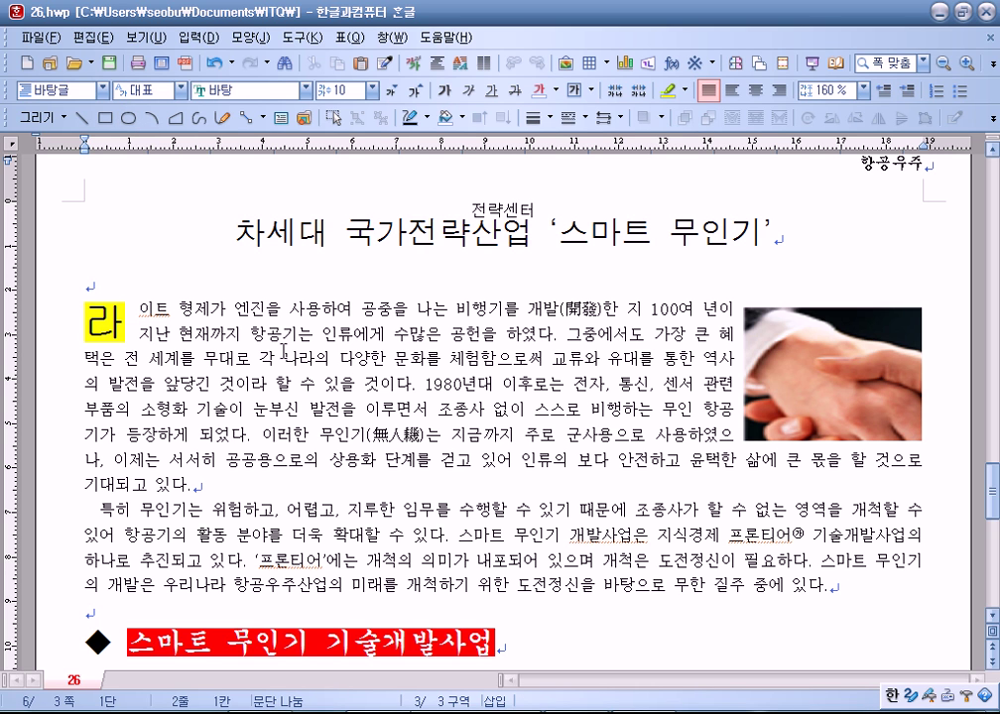
Step: Delete and re-create the empty line below the title, resetting it to the 바탕글 style again
{"action": "left_click", "coordinate": [817, 238]}
{"action": "key", "text": "Return"}
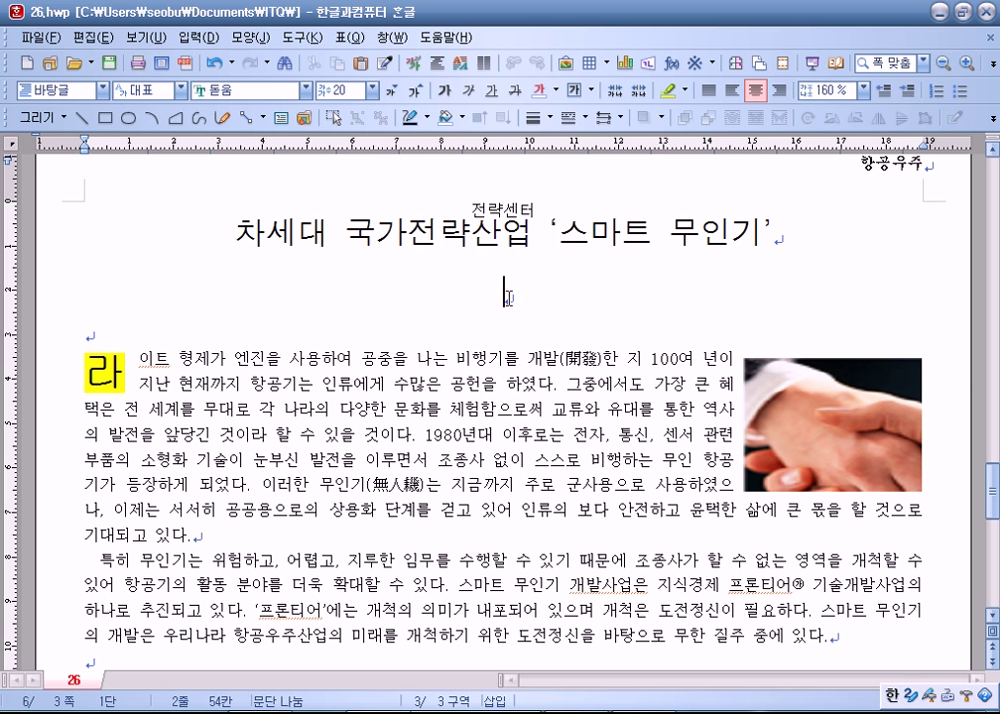
{"action": "key", "text": "BackSpace"}
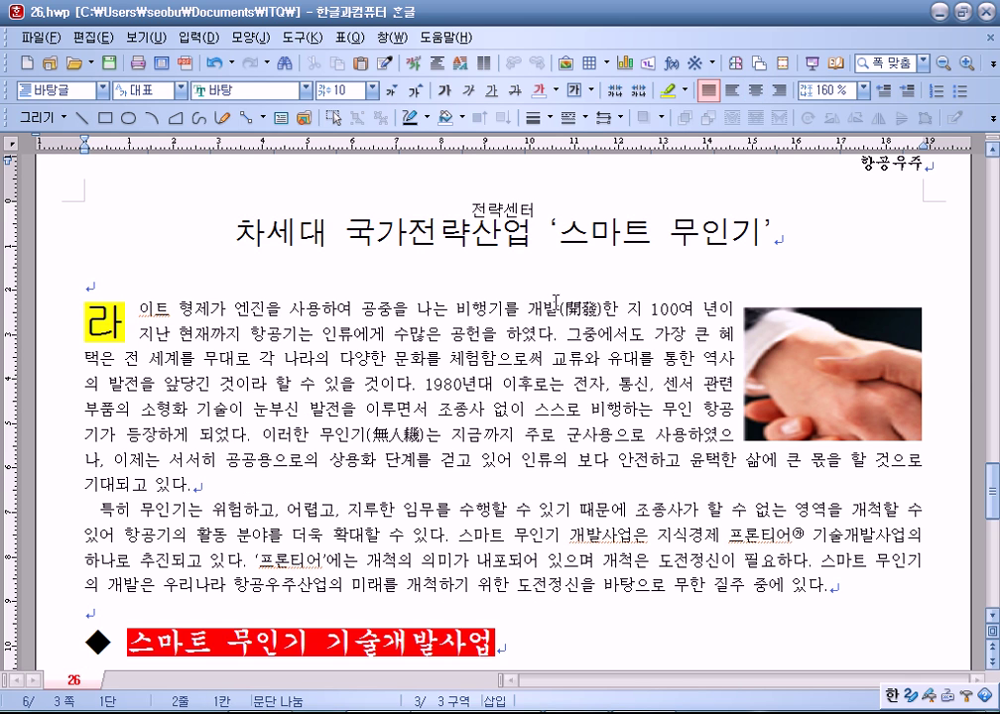
{"action": "key", "text": "Delete"}
{"action": "key", "text": "Return"}
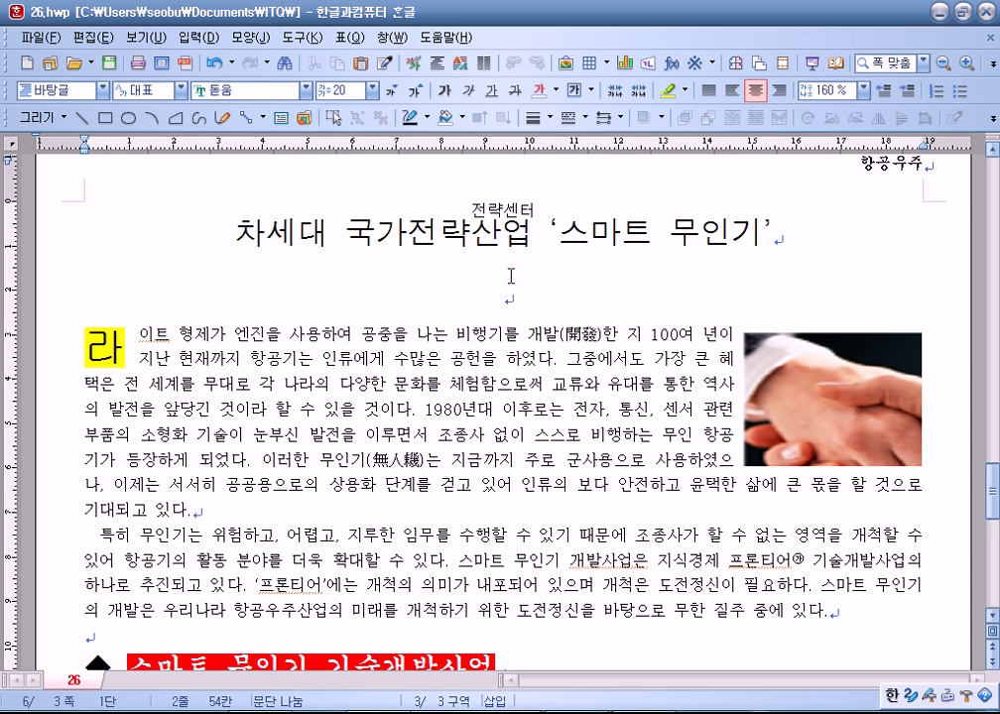
{"action": "key", "text": "ctrl+1"}
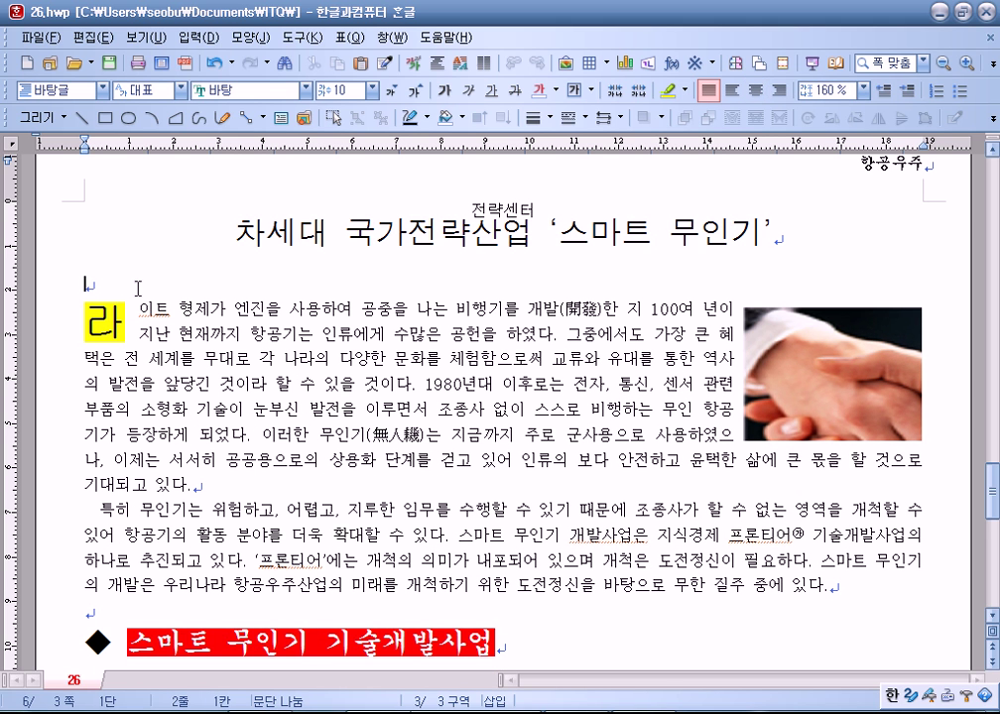
Step: Examine the third page's empty lines around the body text, ◆ sections and table, and inspect the closing line 차세대무인항공기시스템
{"action": "triple_click", "coordinate": [659, 239]}
{"action": "left_click_drag", "start_coordinate": [327, 288], "coordinate": [127, 319]}
{"action": "scroll", "coordinate": [127, 318], "scroll_direction": "down", "scroll_amount": 5}
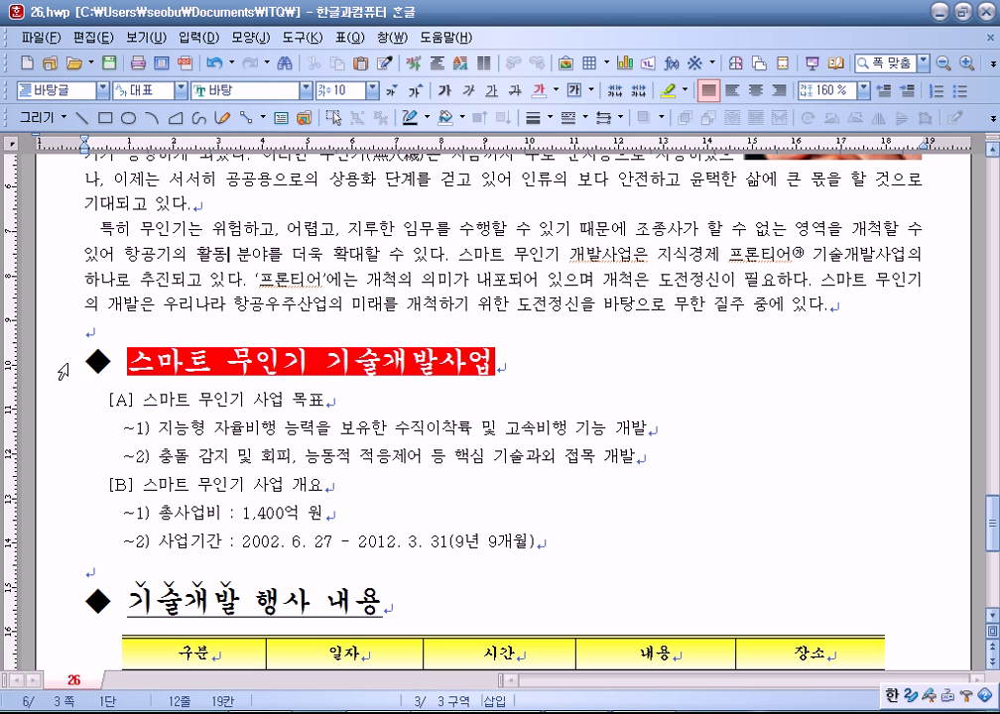
{"action": "left_click_drag", "start_coordinate": [55, 363], "coordinate": [57, 533]}
{"action": "left_click", "coordinate": [99, 256]}
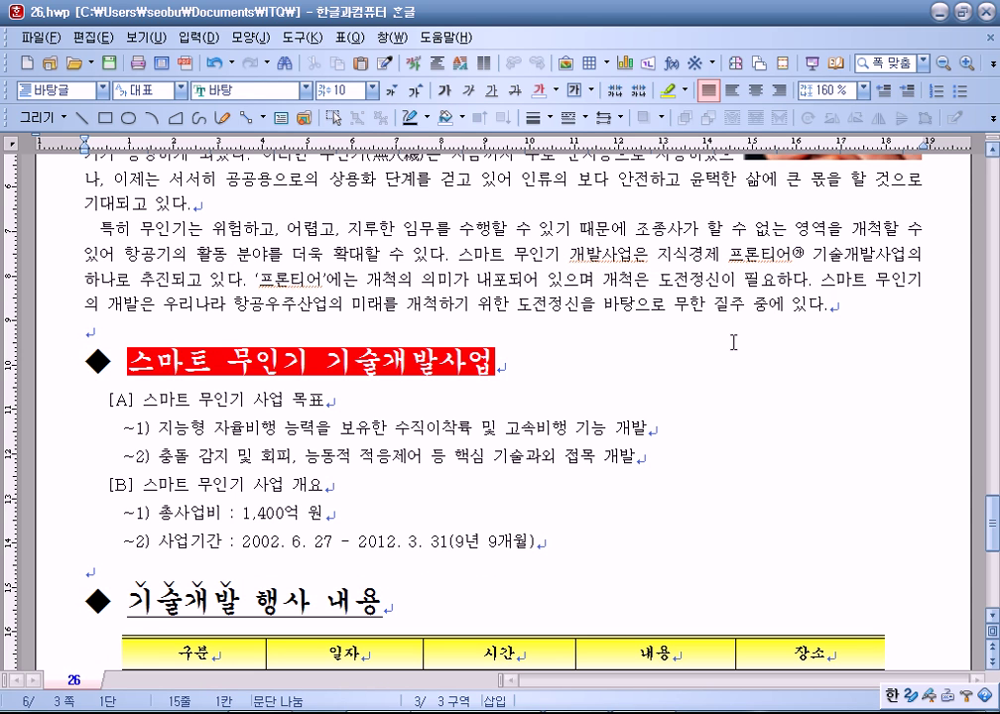
{"action": "scroll", "coordinate": [733, 349], "scroll_direction": "down", "scroll_amount": 3}
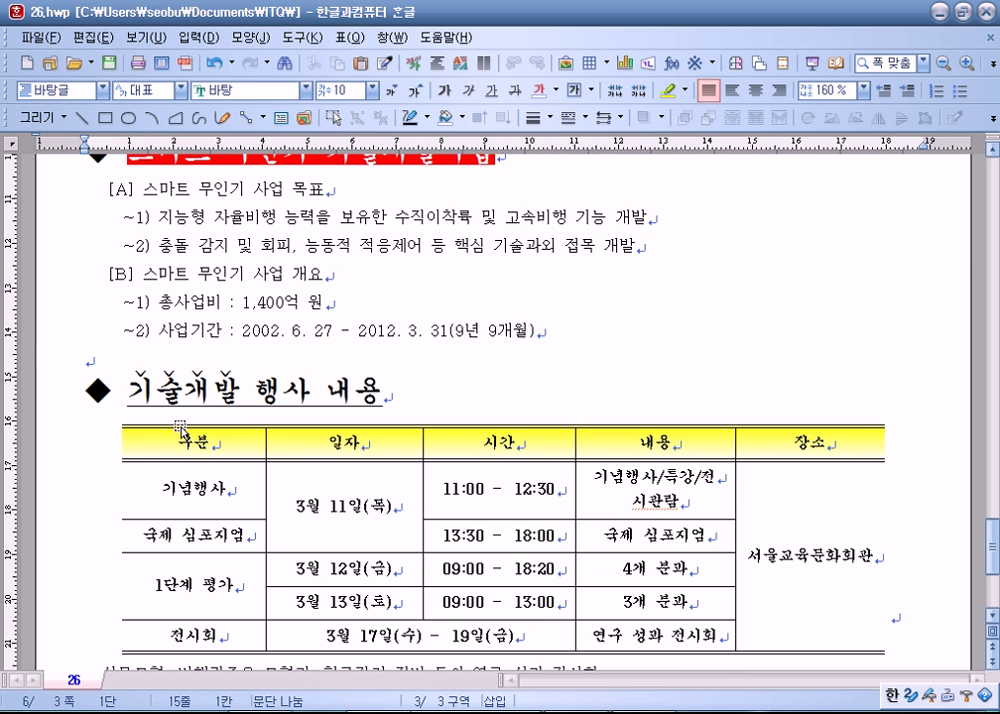
{"action": "left_click", "coordinate": [137, 362]}
{"action": "scroll", "coordinate": [504, 451], "scroll_direction": "down", "scroll_amount": 4}
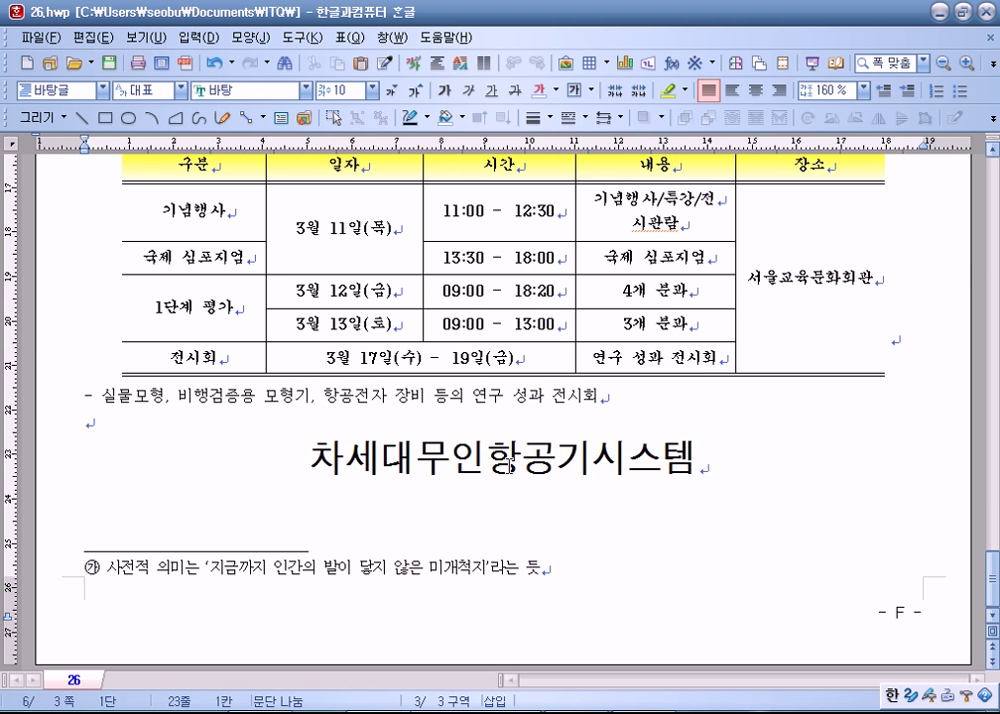
{"action": "left_click_drag", "start_coordinate": [308, 458], "coordinate": [713, 459]}
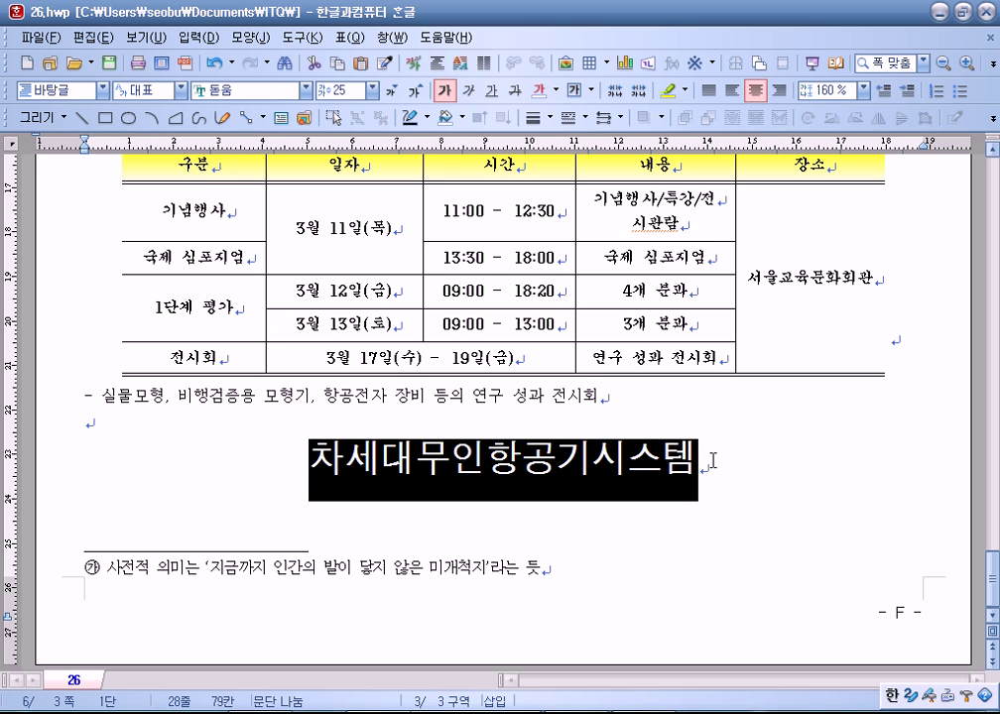
{"action": "left_click", "coordinate": [100, 425]}
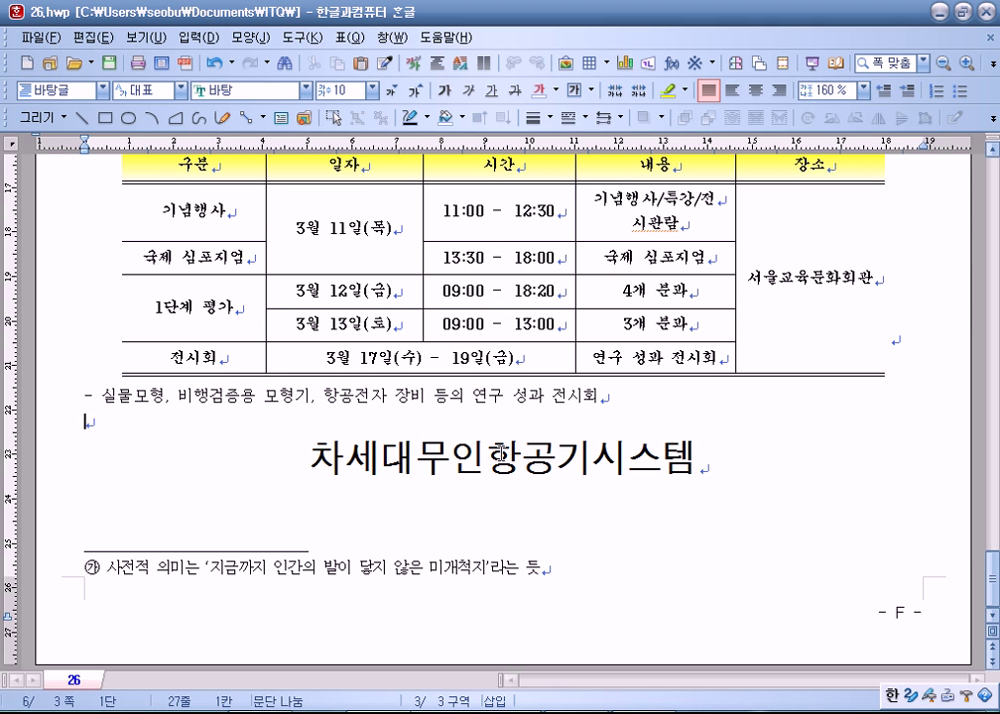
Step: Insert one extra empty line above each ◆ heading and one above the closing line, and check the page overflow
{"action": "scroll", "coordinate": [170, 344], "scroll_direction": "up", "scroll_amount": 3}
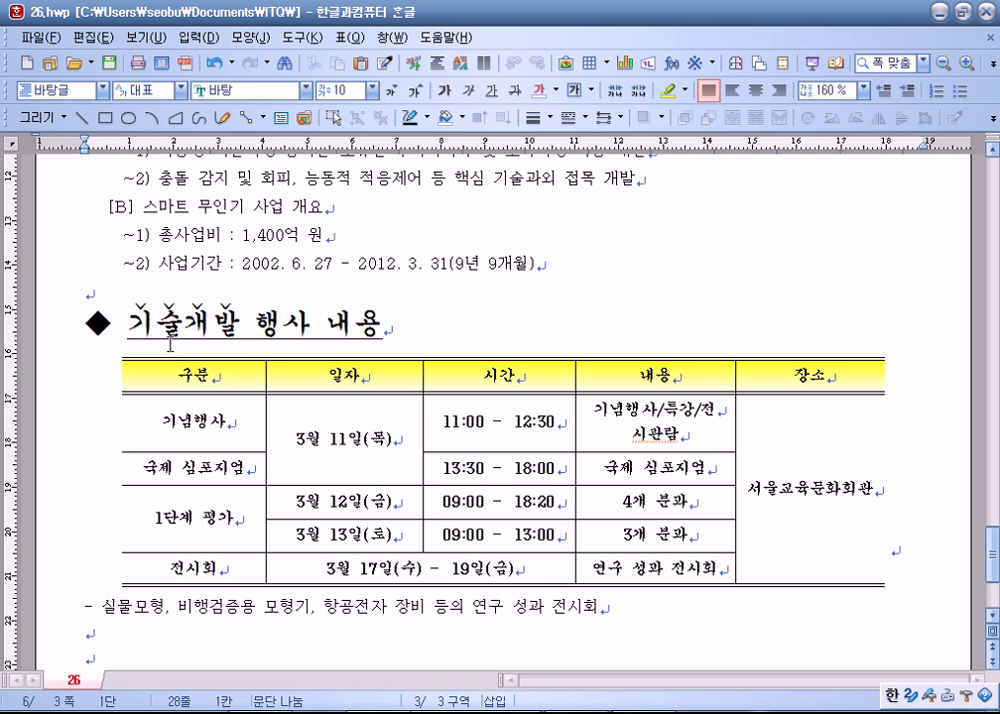
{"action": "key", "text": "Return"}
{"action": "scroll", "coordinate": [194, 305], "scroll_direction": "down", "scroll_amount": 4}
{"action": "scroll", "coordinate": [194, 304], "scroll_direction": "up", "scroll_amount": 10}
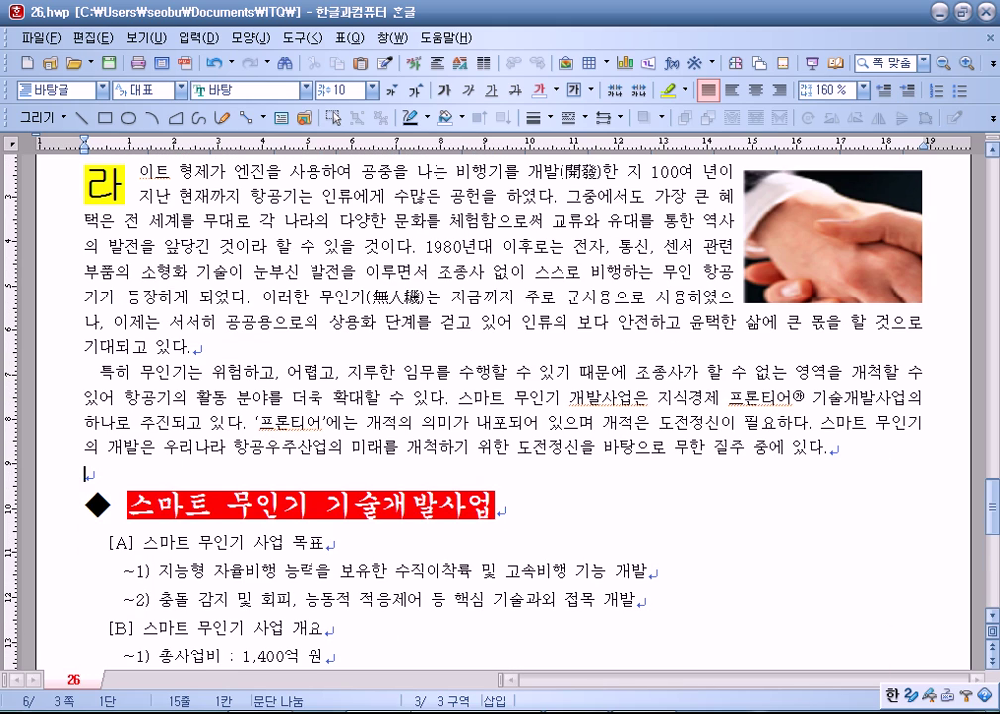
{"action": "scroll", "coordinate": [289, 473], "scroll_direction": "down", "scroll_amount": 6}
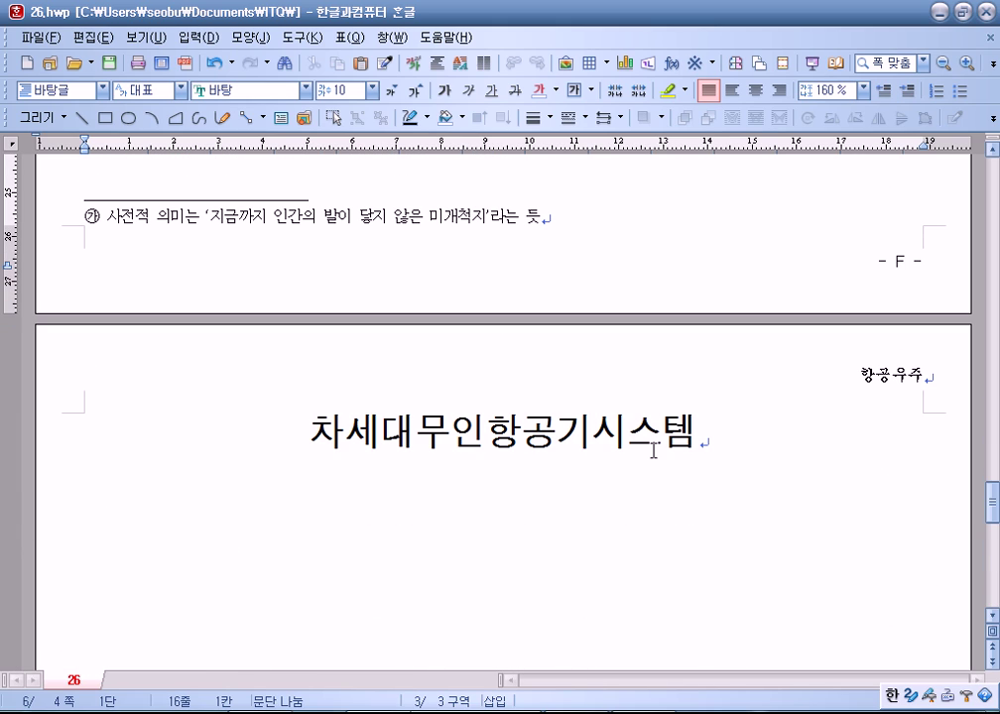
{"action": "scroll", "coordinate": [660, 458], "scroll_direction": "up", "scroll_amount": 10}
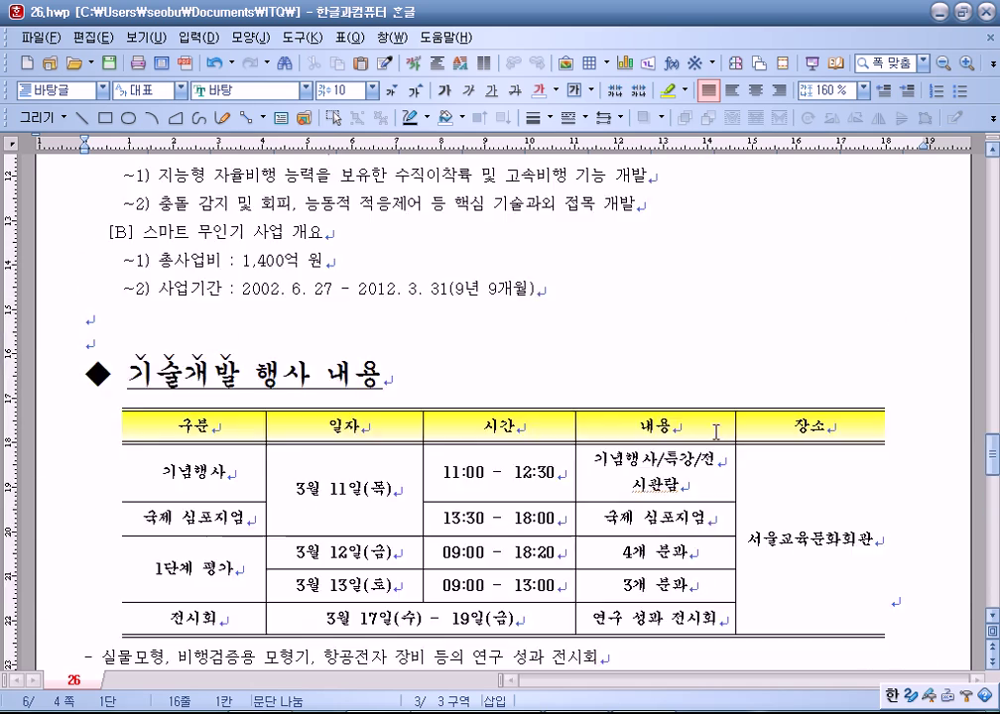
{"action": "scroll", "coordinate": [430, 452], "scroll_direction": "down", "scroll_amount": 2}
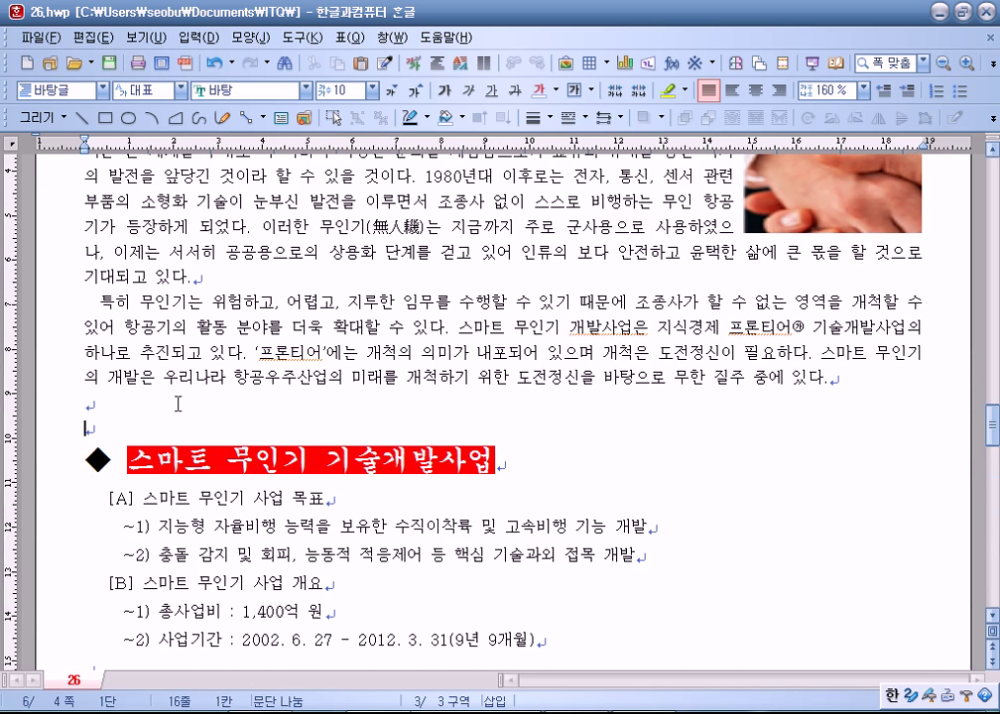
Step: Delete the extra empty lines above the ◆ headings and above the closing line
{"action": "scroll", "coordinate": [140, 314], "scroll_direction": "down", "scroll_amount": 5}
{"action": "left_click", "coordinate": [137, 297]}
{"action": "key", "text": "Delete"}
{"action": "scroll", "coordinate": [142, 317], "scroll_direction": "down", "scroll_amount": 3}
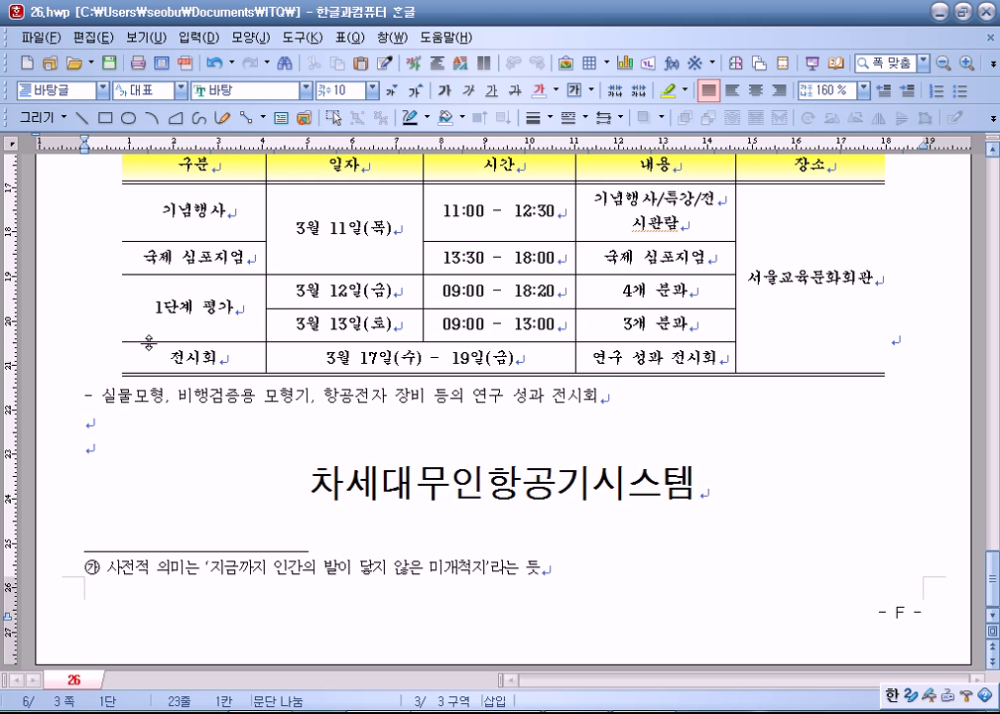
{"action": "left_click", "coordinate": [110, 431]}
{"action": "key", "text": "Delete"}
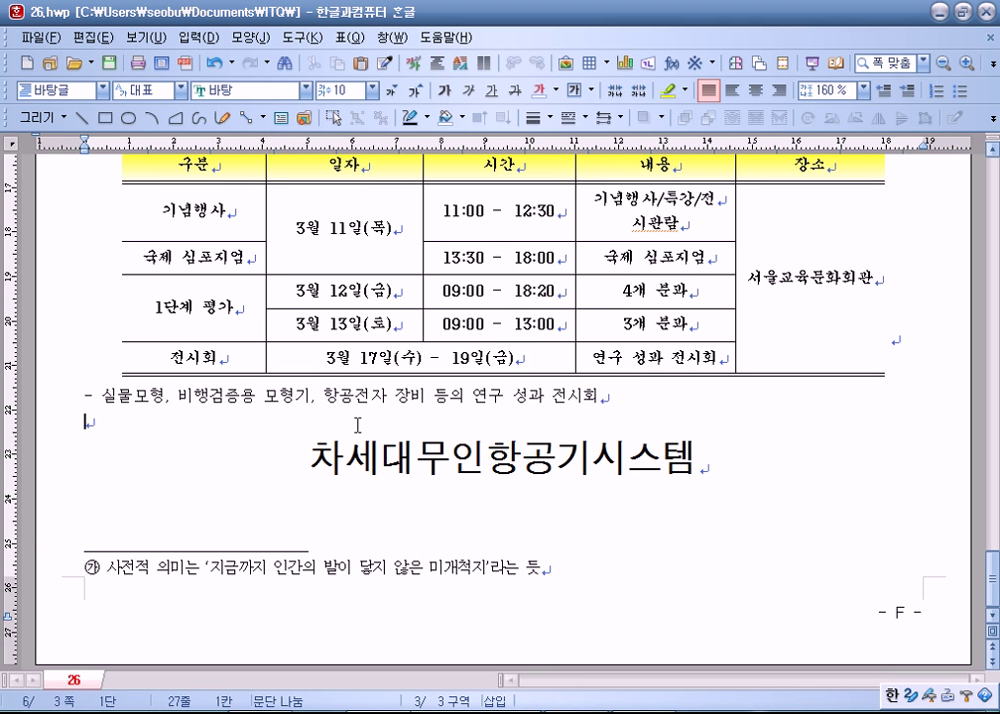
Step: Save the 26.hwp document
{"action": "scroll", "coordinate": [362, 420], "scroll_direction": "up", "scroll_amount": 10}
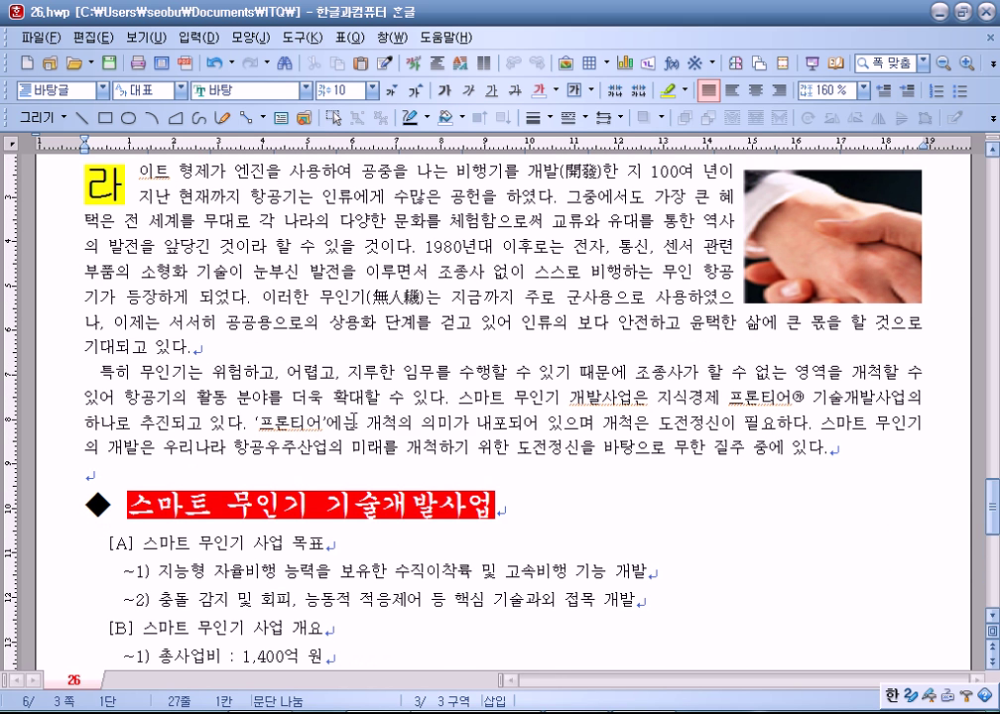
{"action": "left_click", "coordinate": [109, 62]}
Step: Check today's date, switch to the web browser, load host.new21.net and open its 자격증캘린더 schedule
{"action": "left_click", "coordinate": [940, 712]}
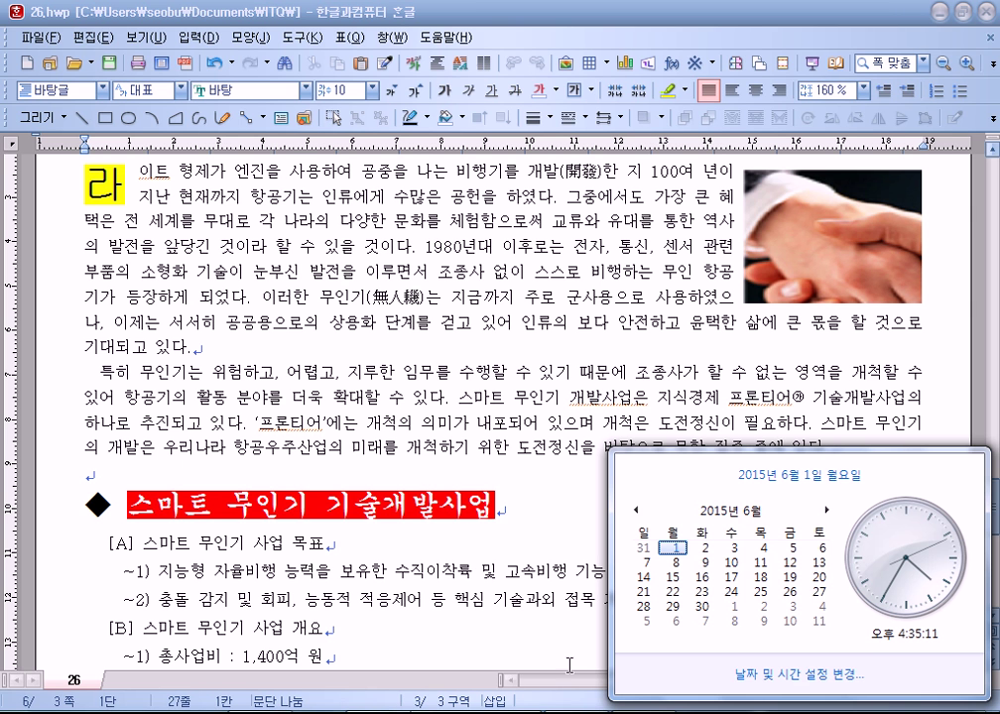
{"action": "left_click", "coordinate": [202, 713]}
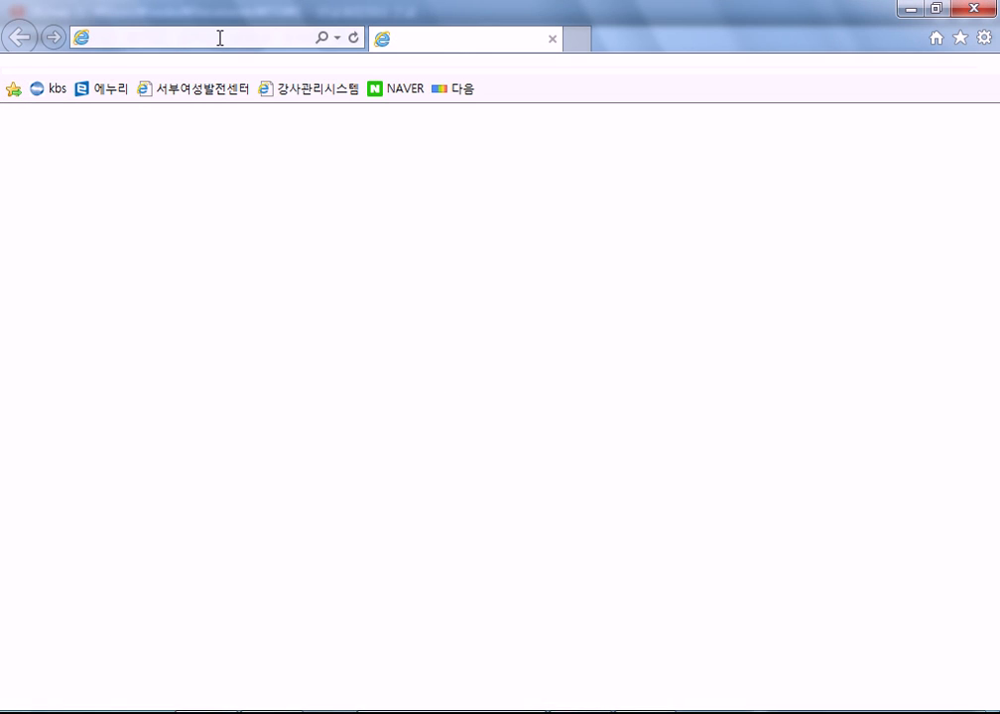
{"action": "left_click", "coordinate": [247, 40]}
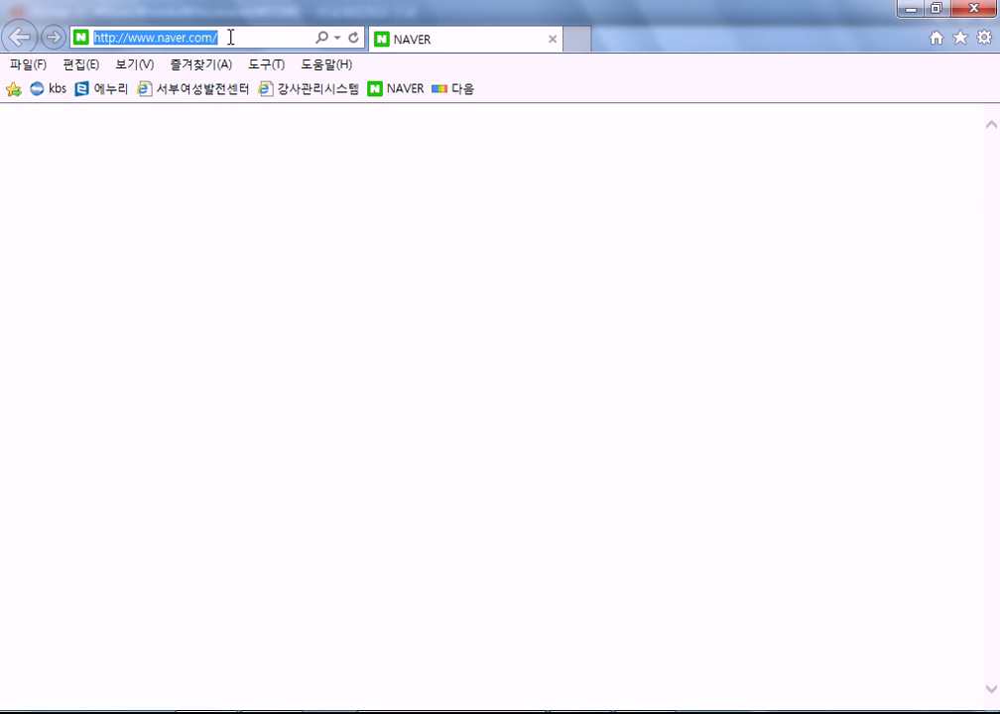
{"action": "type", "text": "host.new21.net/"}
{"action": "key", "text": "Return"}
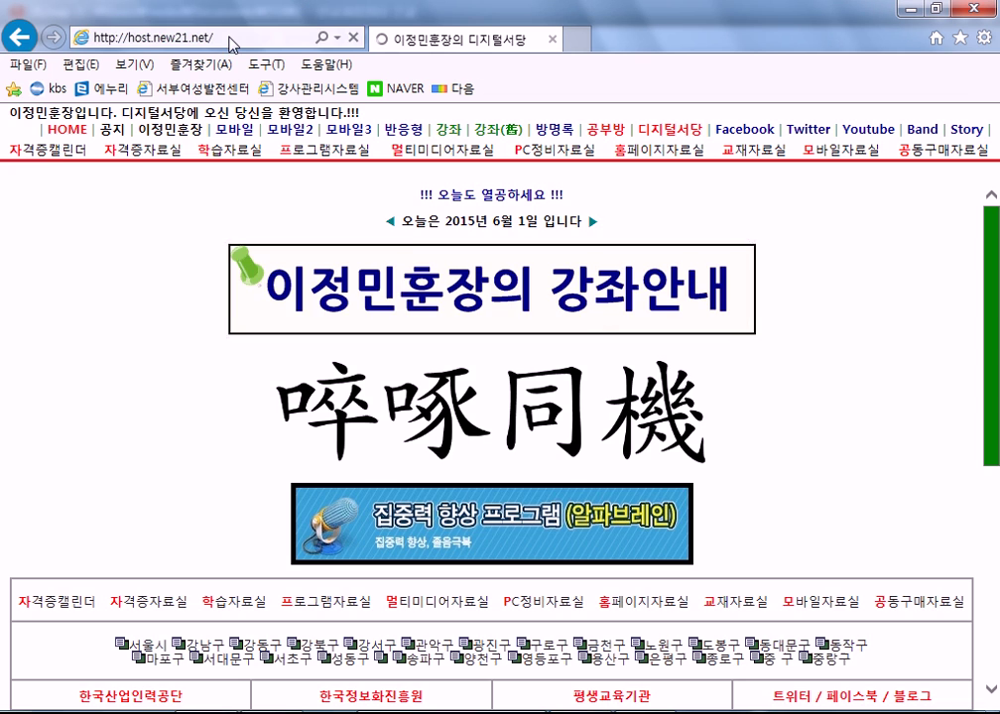
{"action": "left_click", "coordinate": [50, 154]}
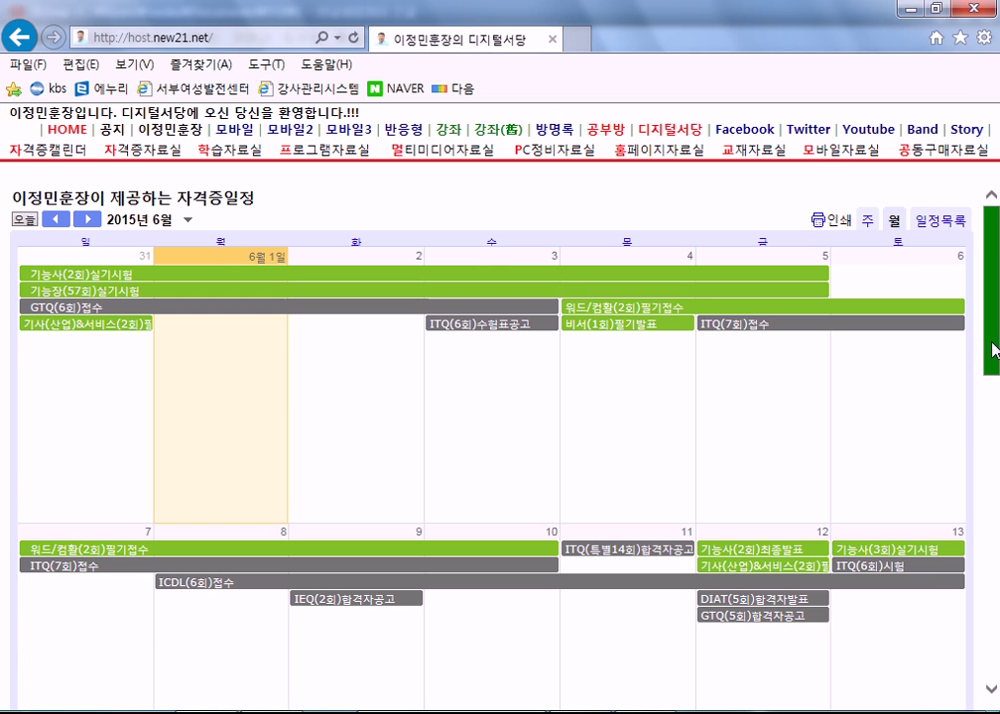
Step: Examine the June 2015 certification calendar for the ITQ(6회) admission-ticket notice, the ITQ(6회) exam and the ITQ(7회) registration period
{"action": "left_click_drag", "start_coordinate": [996, 349], "coordinate": [995, 414]}
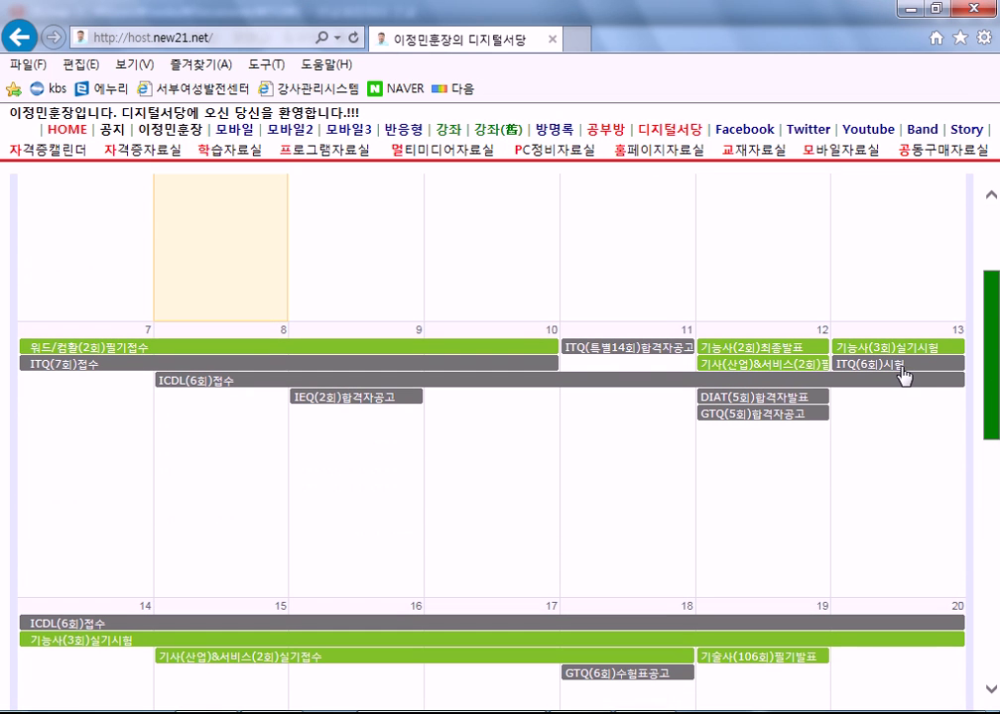
{"action": "scroll", "coordinate": [842, 377], "scroll_direction": "up", "scroll_amount": 3}
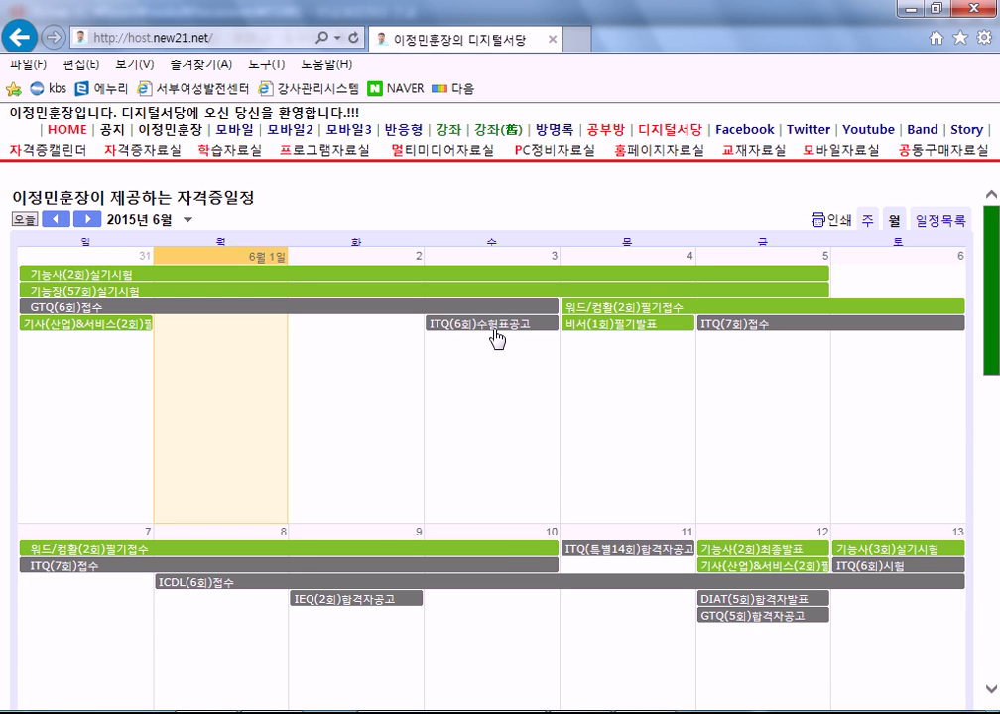
{"action": "scroll", "coordinate": [496, 337], "scroll_direction": "down", "scroll_amount": 3}
{"action": "scroll", "coordinate": [616, 255], "scroll_direction": "up", "scroll_amount": 3}
{"action": "scroll", "coordinate": [457, 367], "scroll_direction": "down", "scroll_amount": 3}
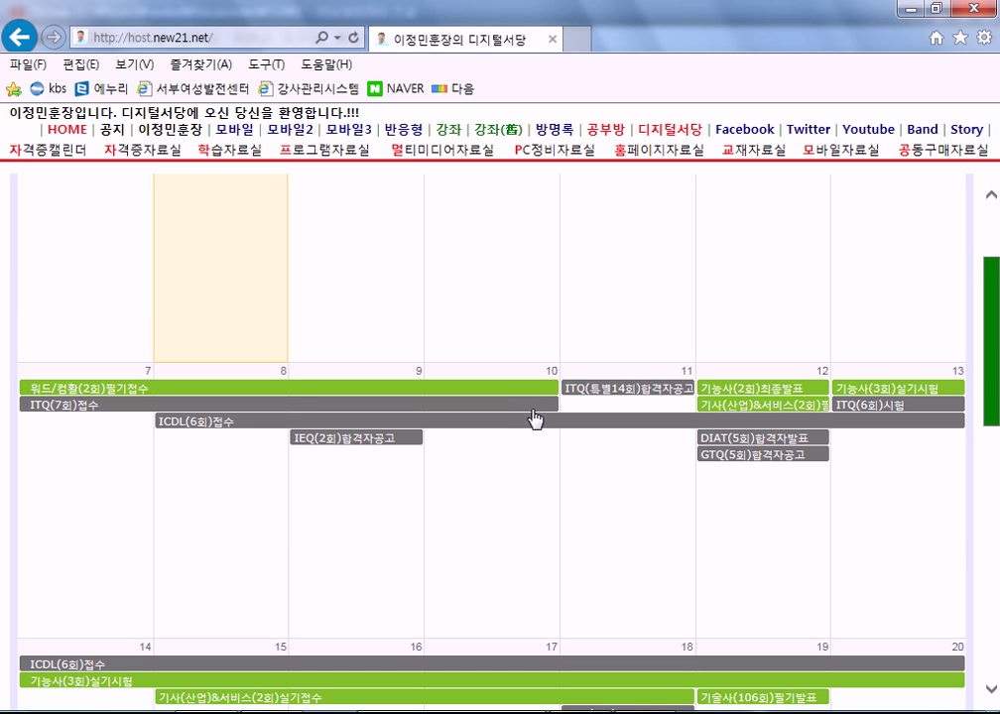
{"action": "scroll", "coordinate": [533, 418], "scroll_direction": "up", "scroll_amount": 2}
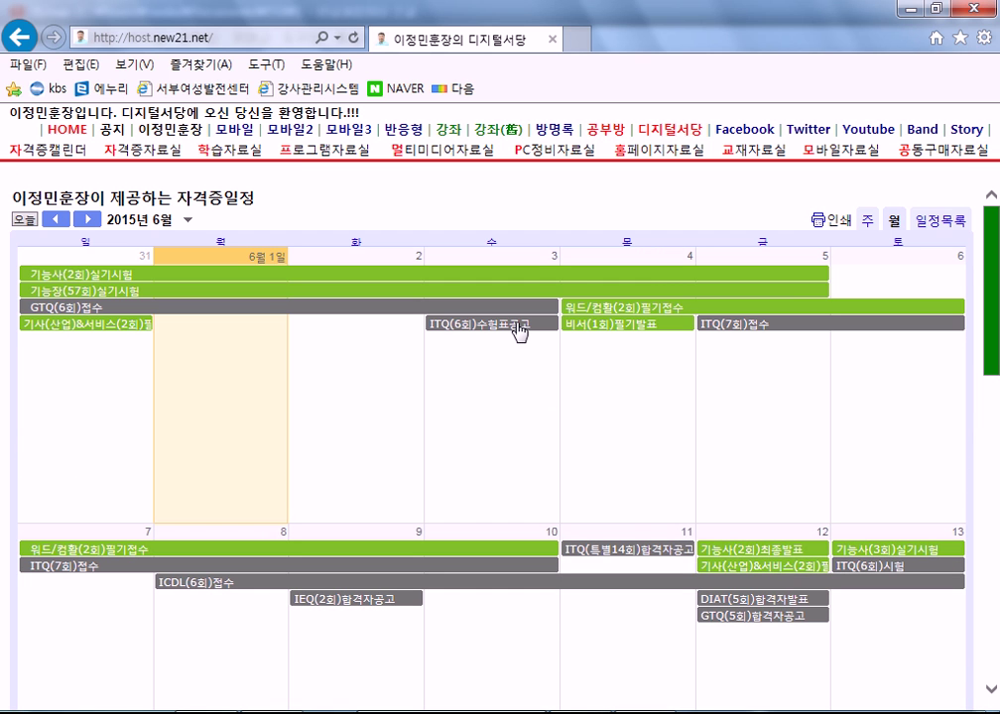
{"action": "scroll", "coordinate": [482, 338], "scroll_direction": "down", "scroll_amount": 3}
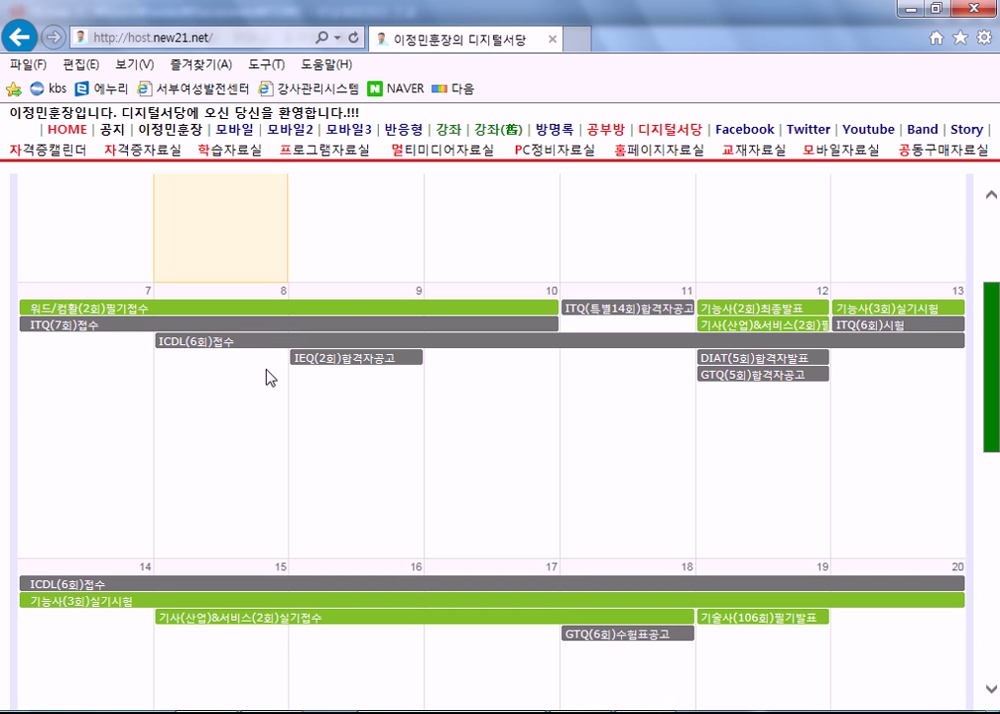
{"action": "scroll", "coordinate": [266, 382], "scroll_direction": "up", "scroll_amount": 2}
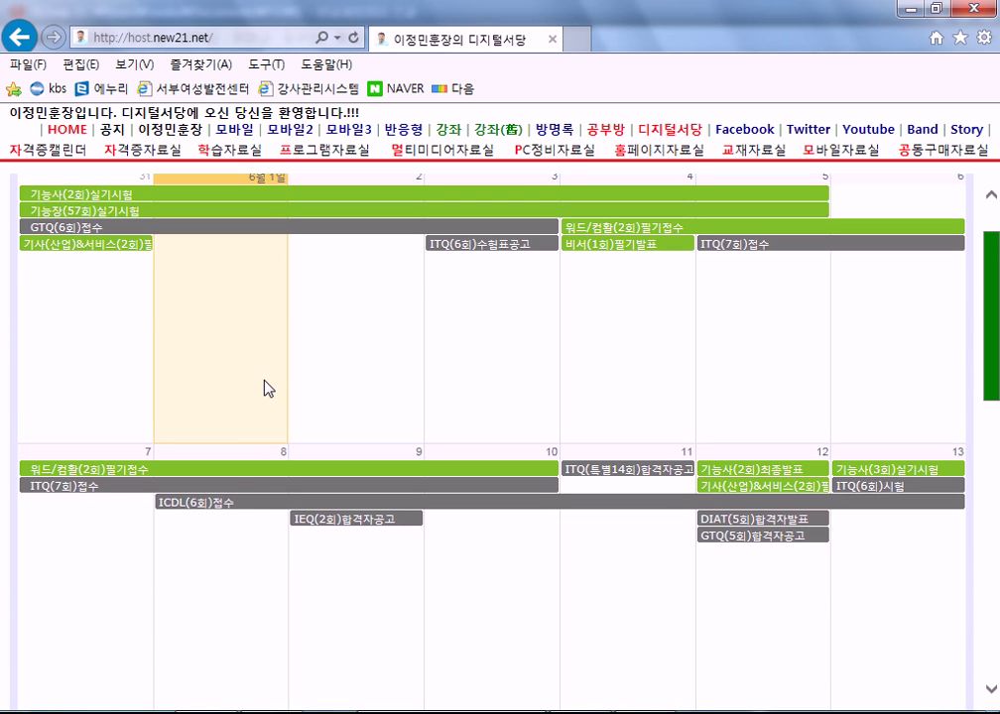
{"action": "scroll", "coordinate": [726, 466], "scroll_direction": "down", "scroll_amount": 1}
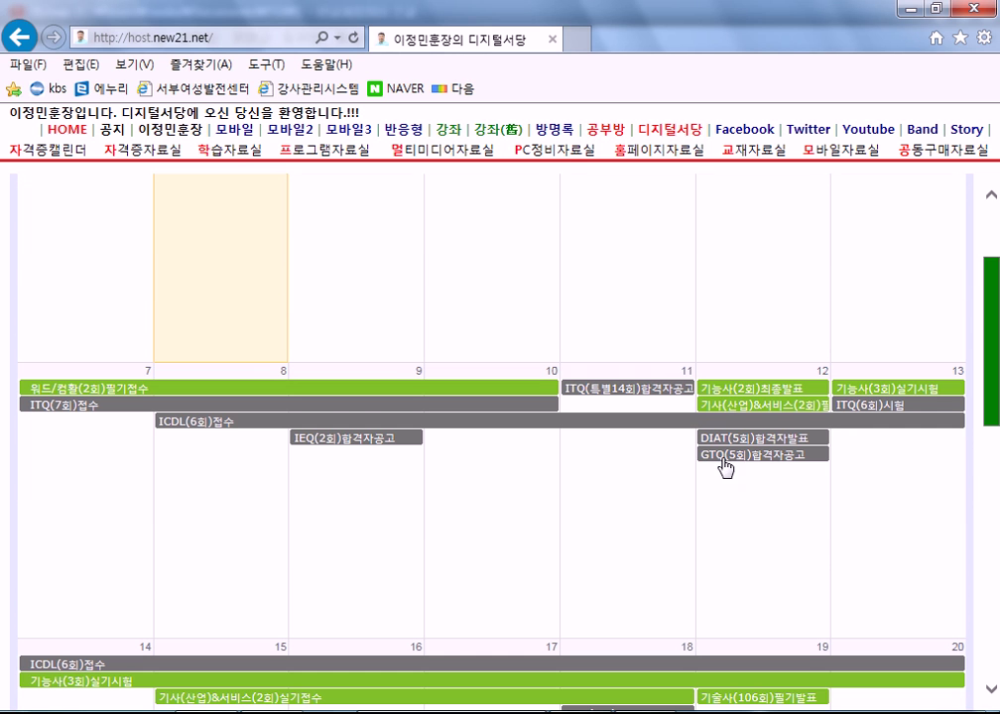
{"action": "left_click", "coordinate": [221, 408]}
{"action": "left_click", "coordinate": [494, 230]}
{"action": "scroll", "coordinate": [575, 377], "scroll_direction": "up", "scroll_amount": 2}
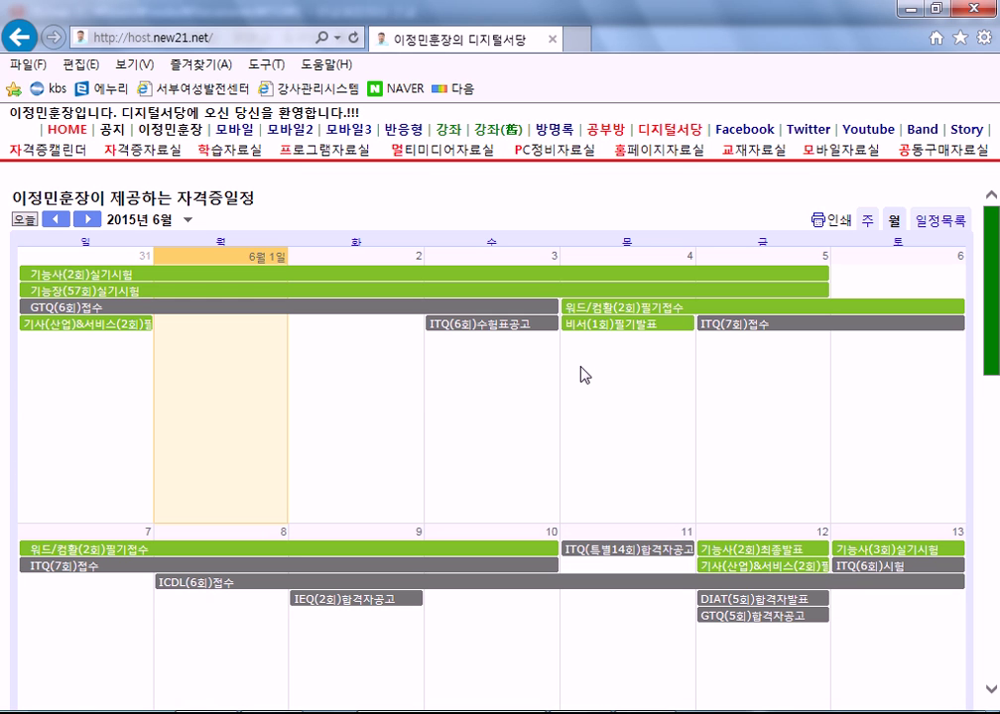